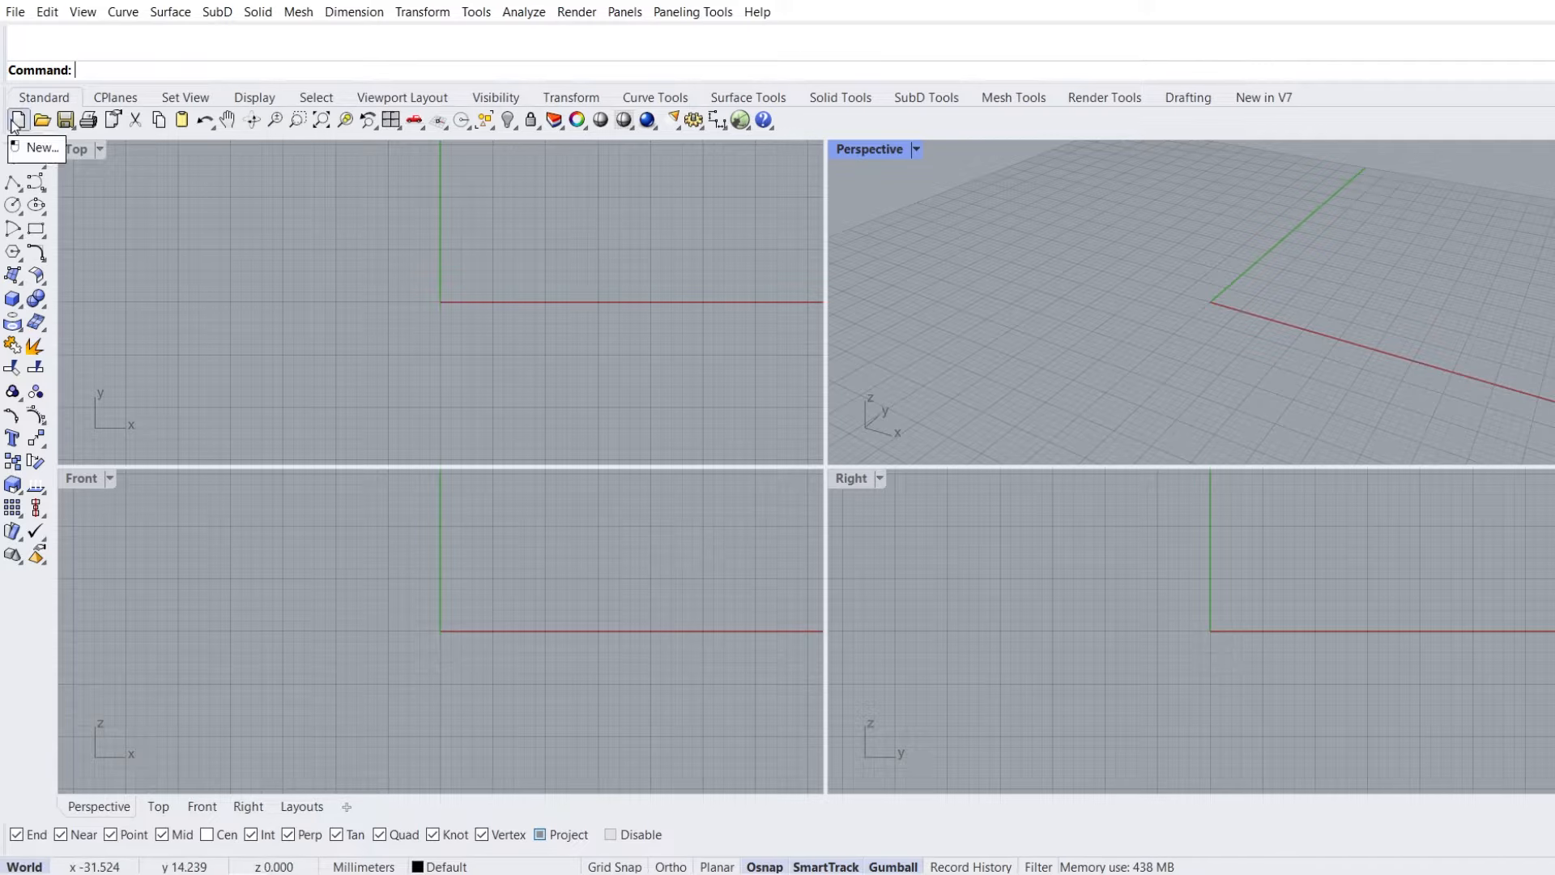
Start a new model from the Large Objects - Centimeters template and maximize the Top view
click(799, 272)
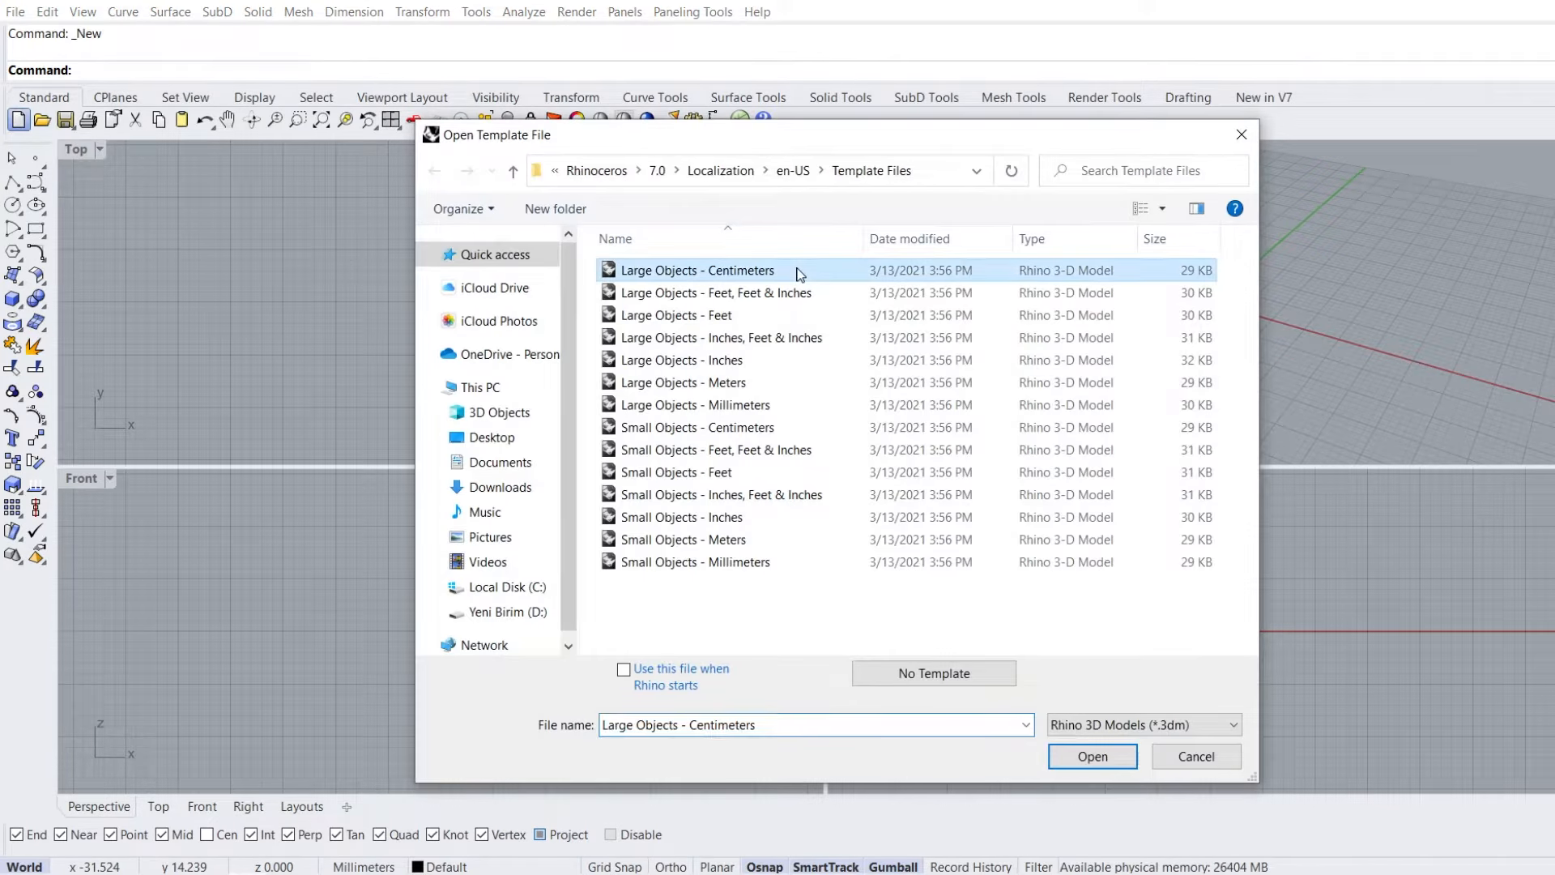
click(1063, 754)
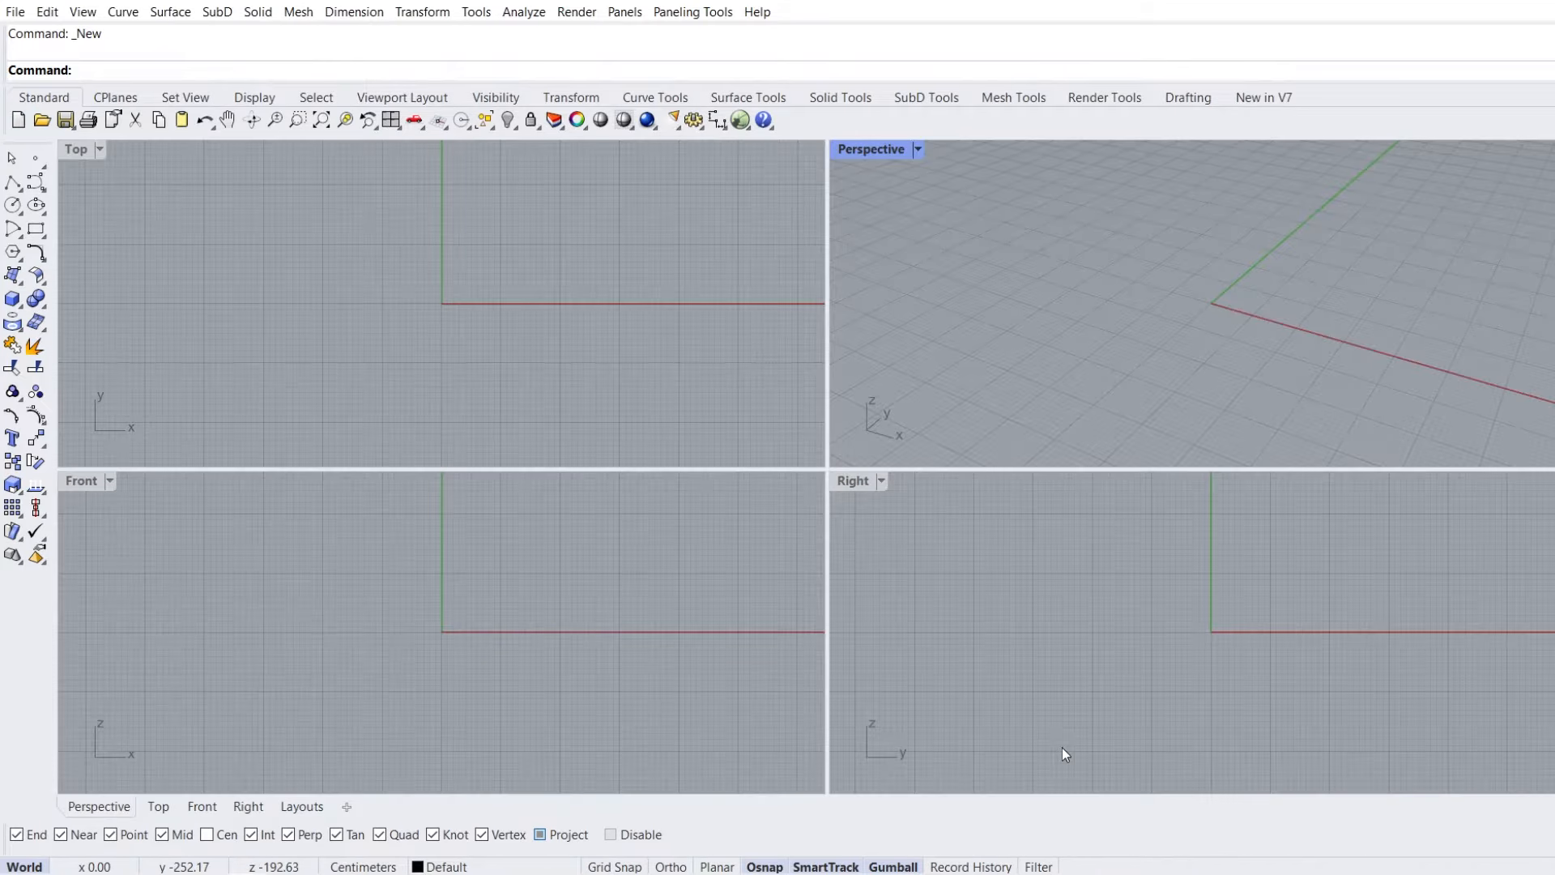
double_click(79, 152)
scroll(556, 471, down, 10)
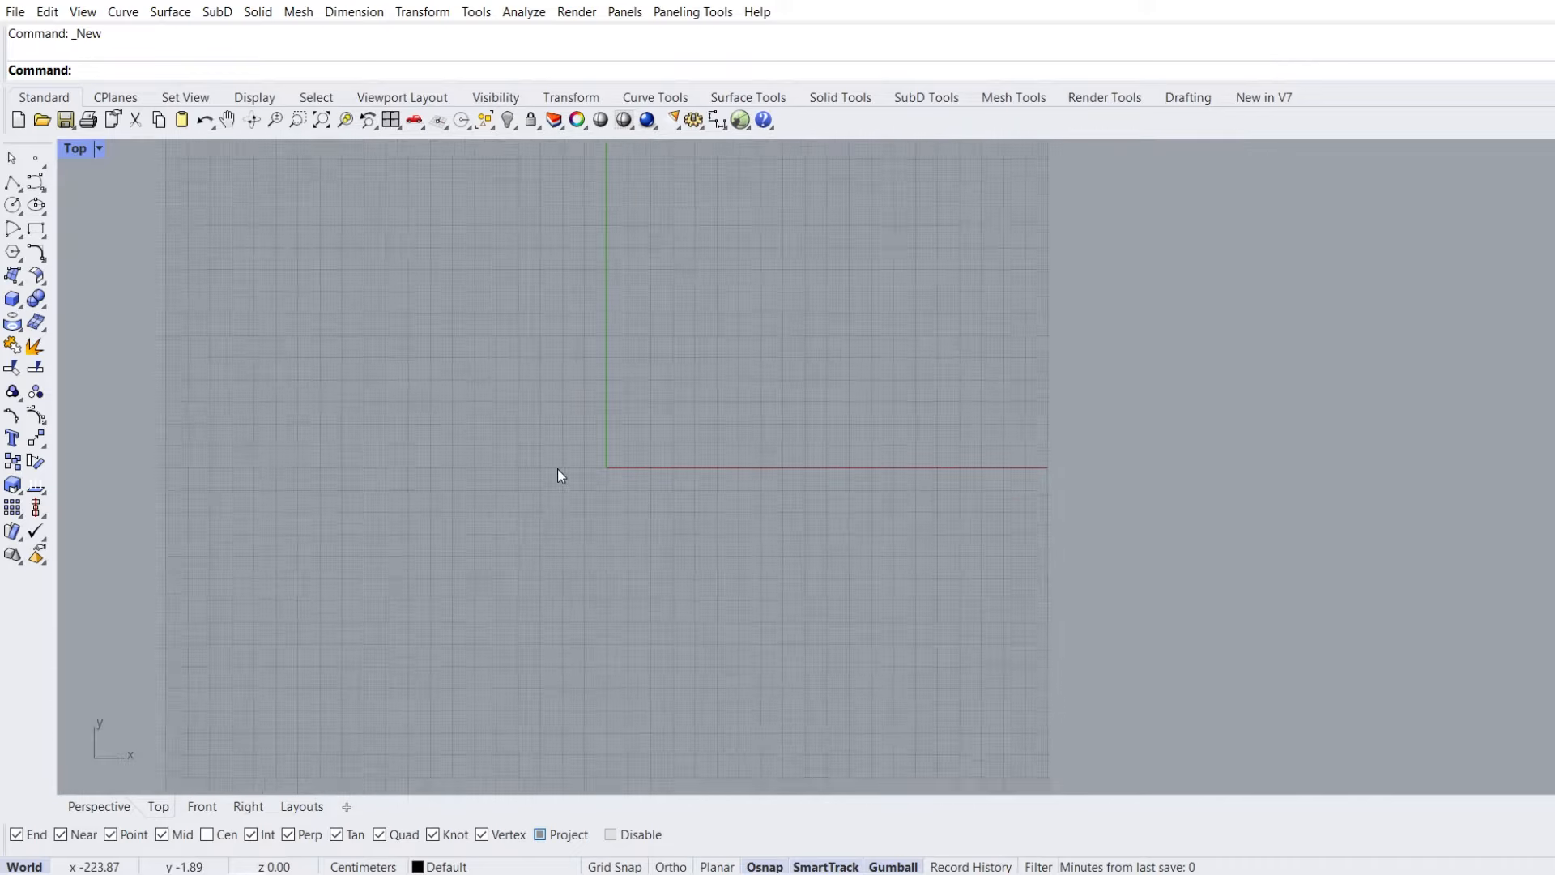
right_drag(533, 478, 509, 532)
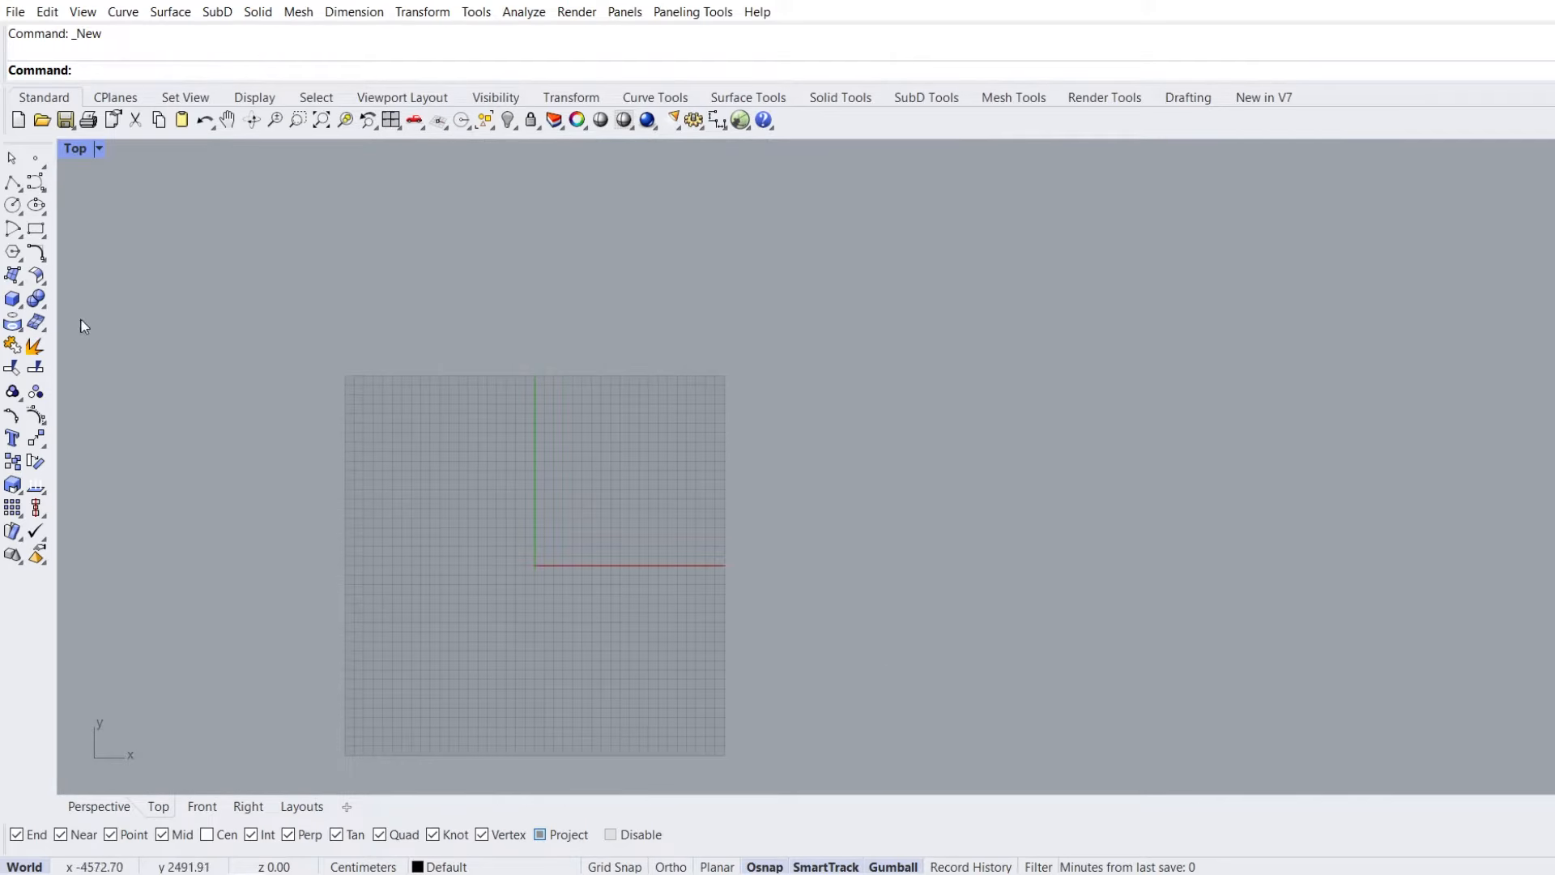
Place the Floor Plan image as a picture in the Top view, spanning it between two freely chosen corners
click(21, 281)
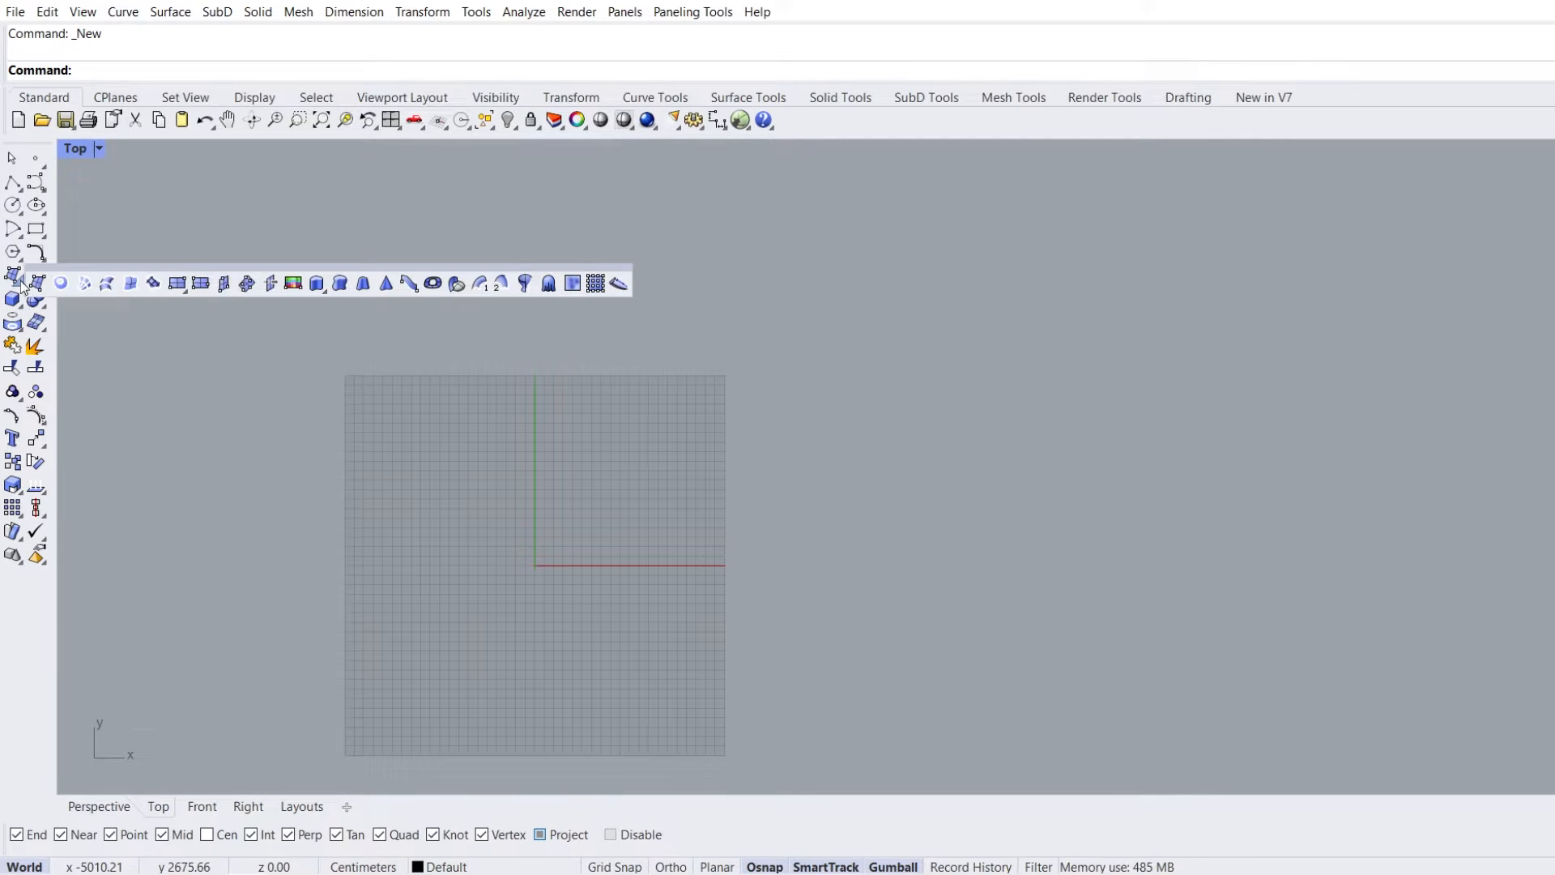
click(293, 283)
click(682, 282)
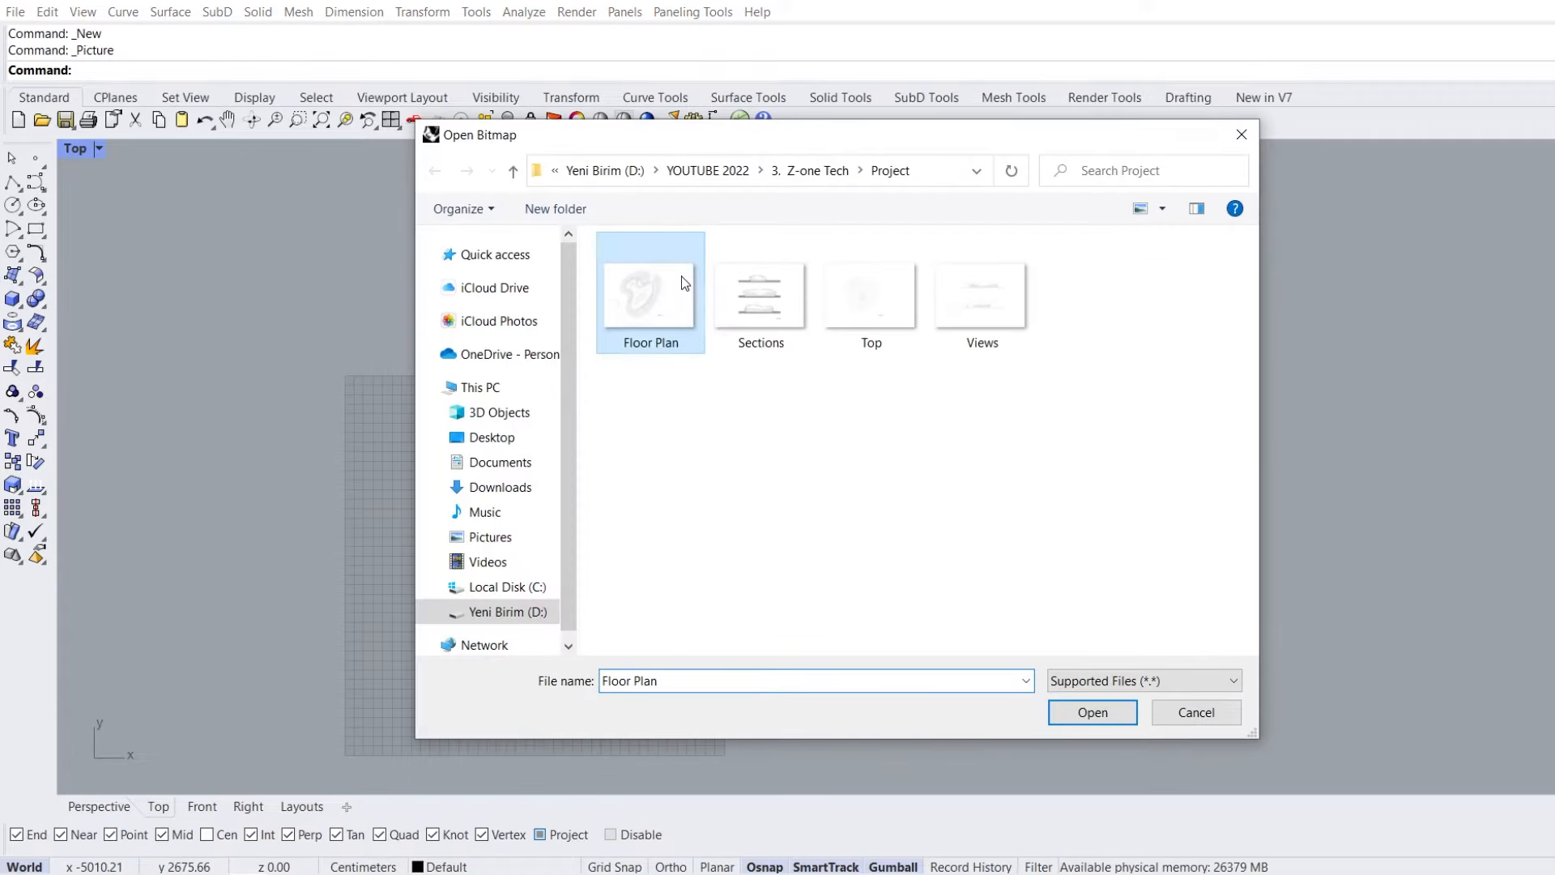
click(1069, 711)
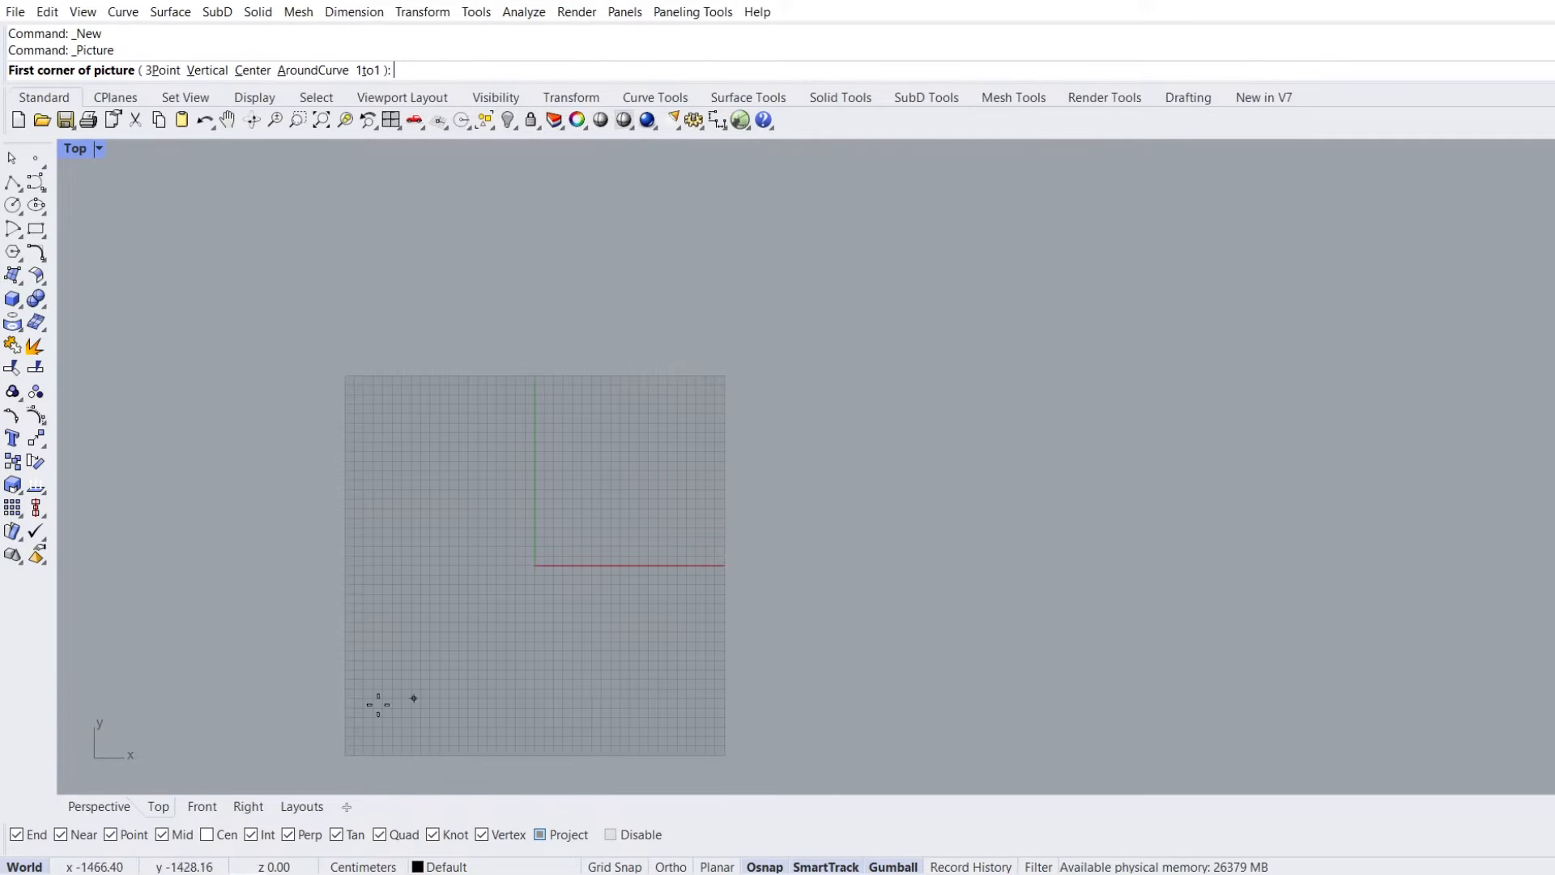
click(331, 728)
click(1195, 357)
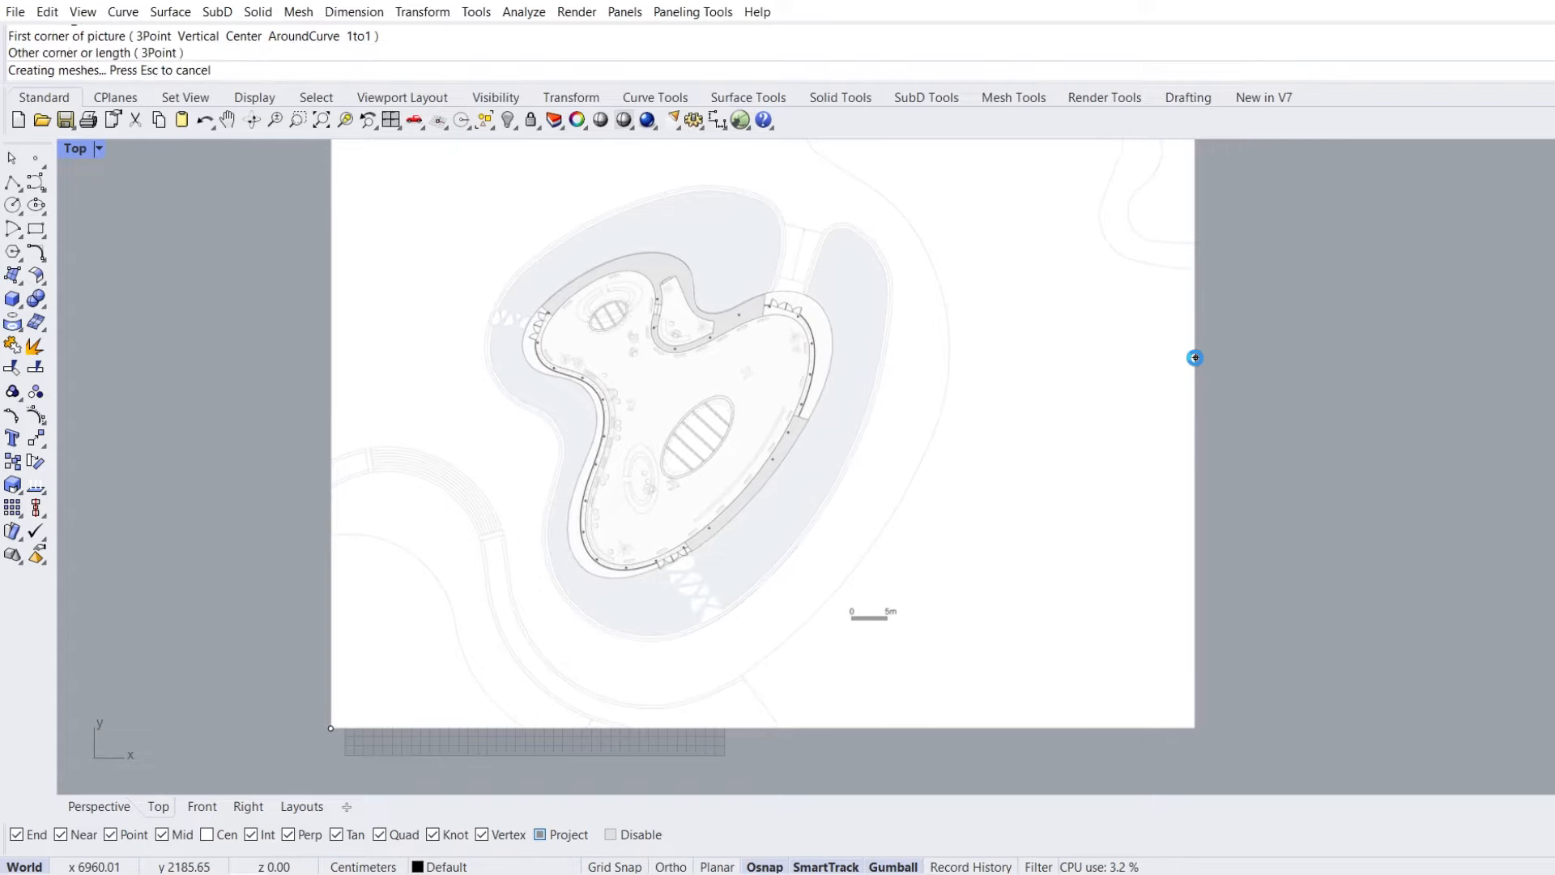
Scale the floor plan picture by reference so its 5 m scale bar measures 500 cm, and lock the picture
click(731, 426)
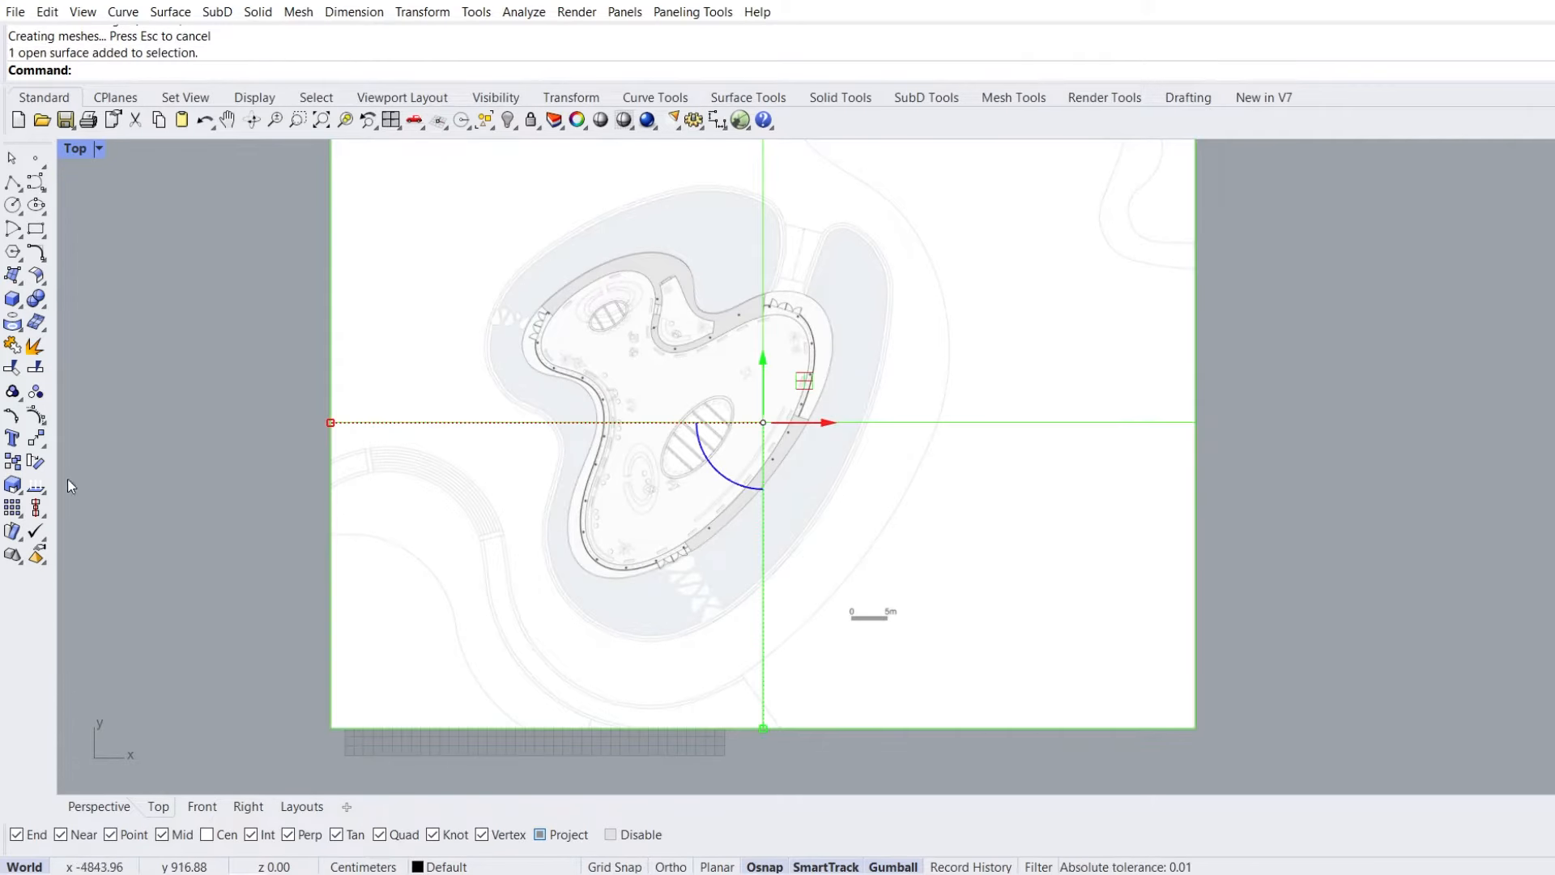
click(10, 484)
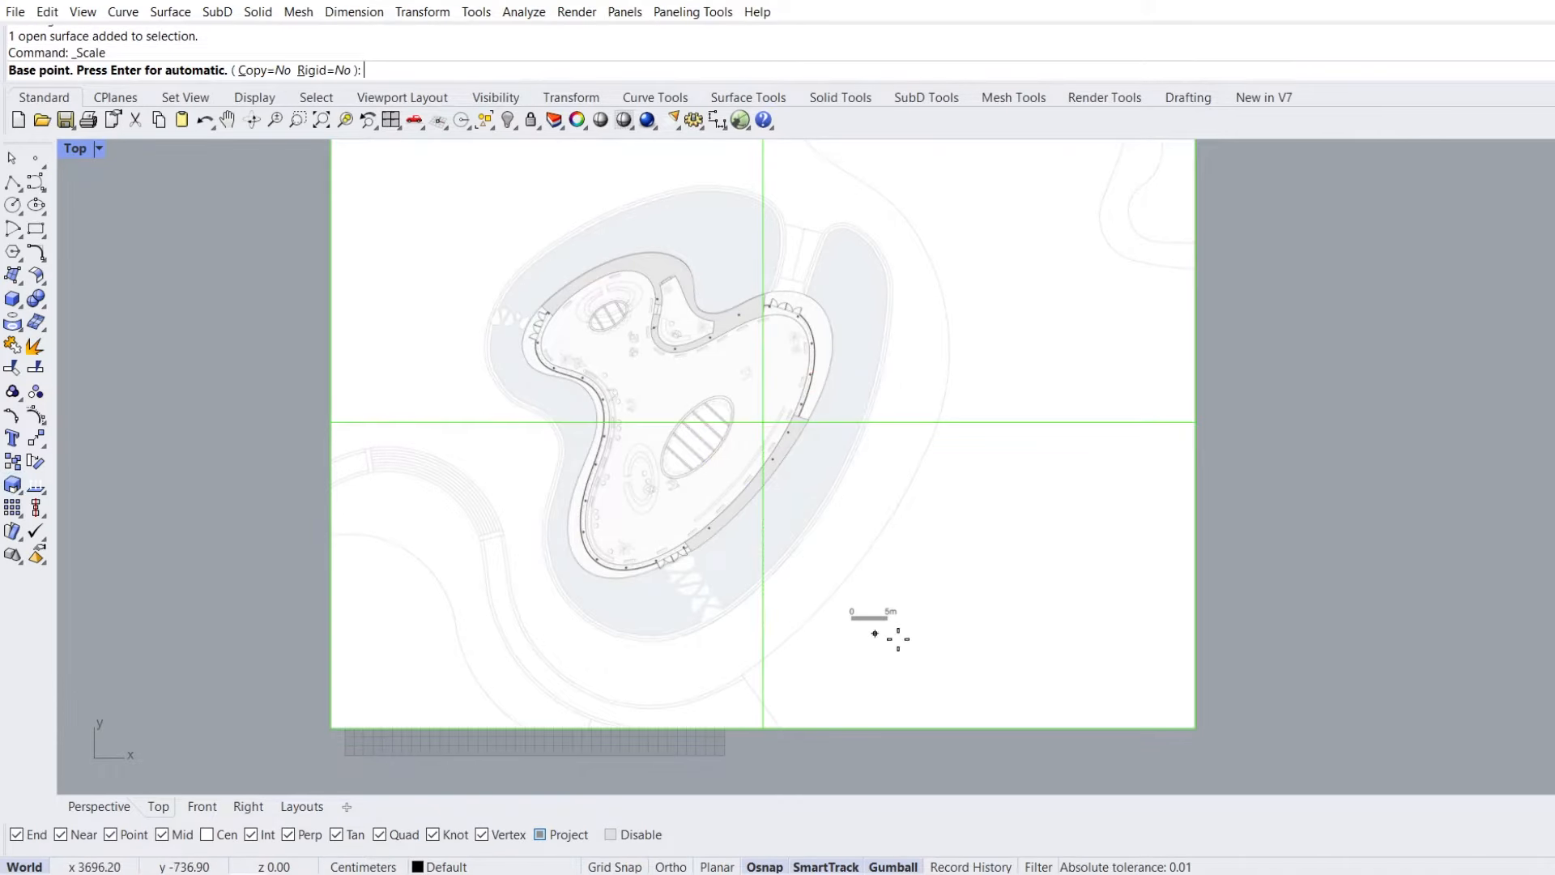
scroll(875, 633, up, 15)
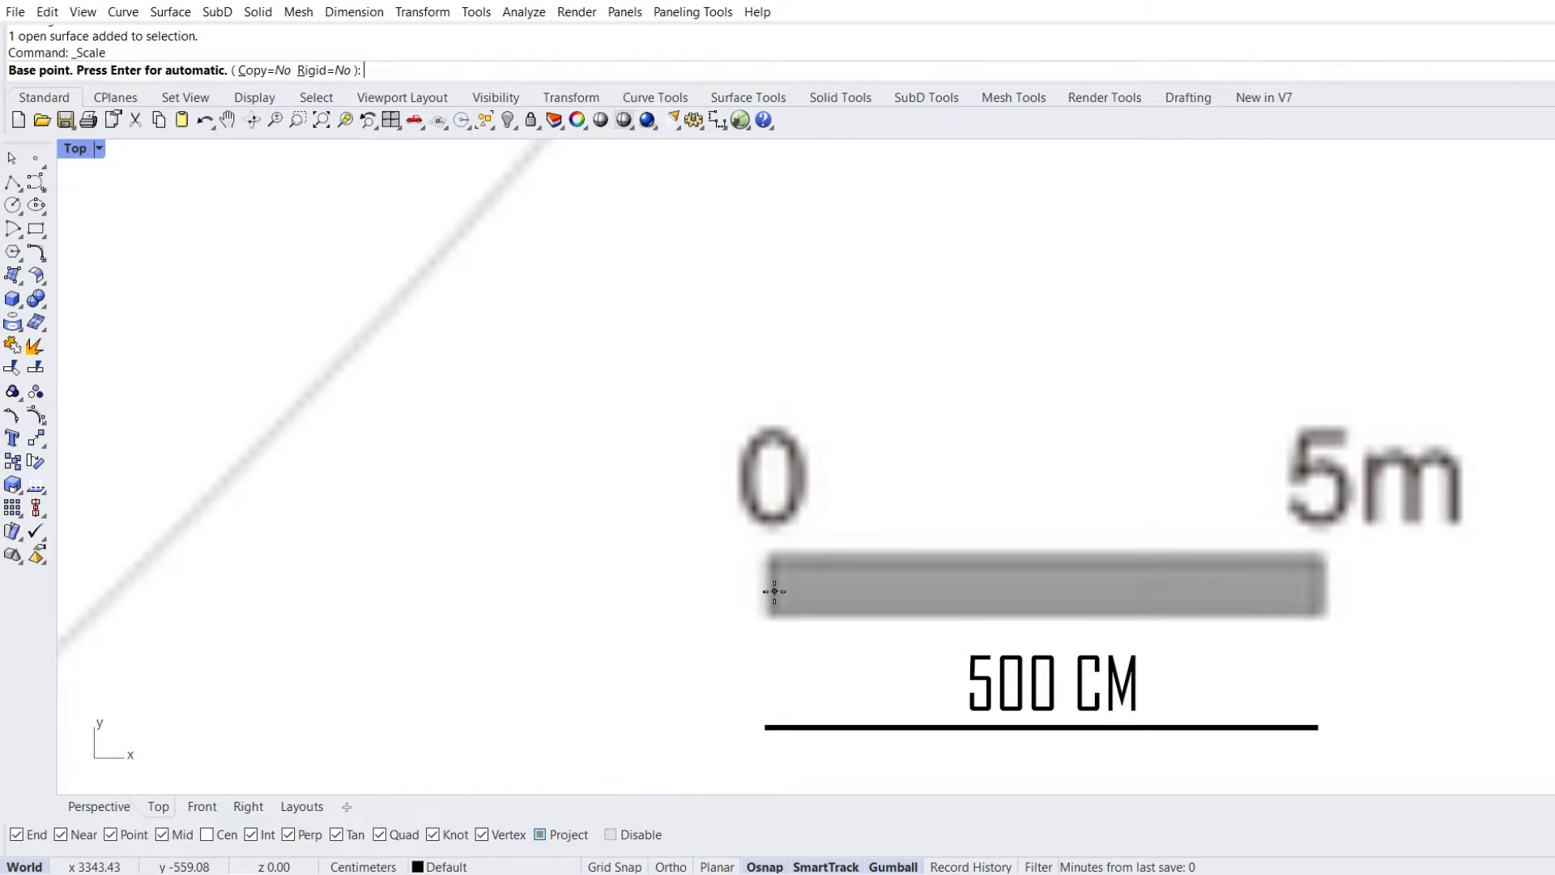
click(775, 591)
key(F8)
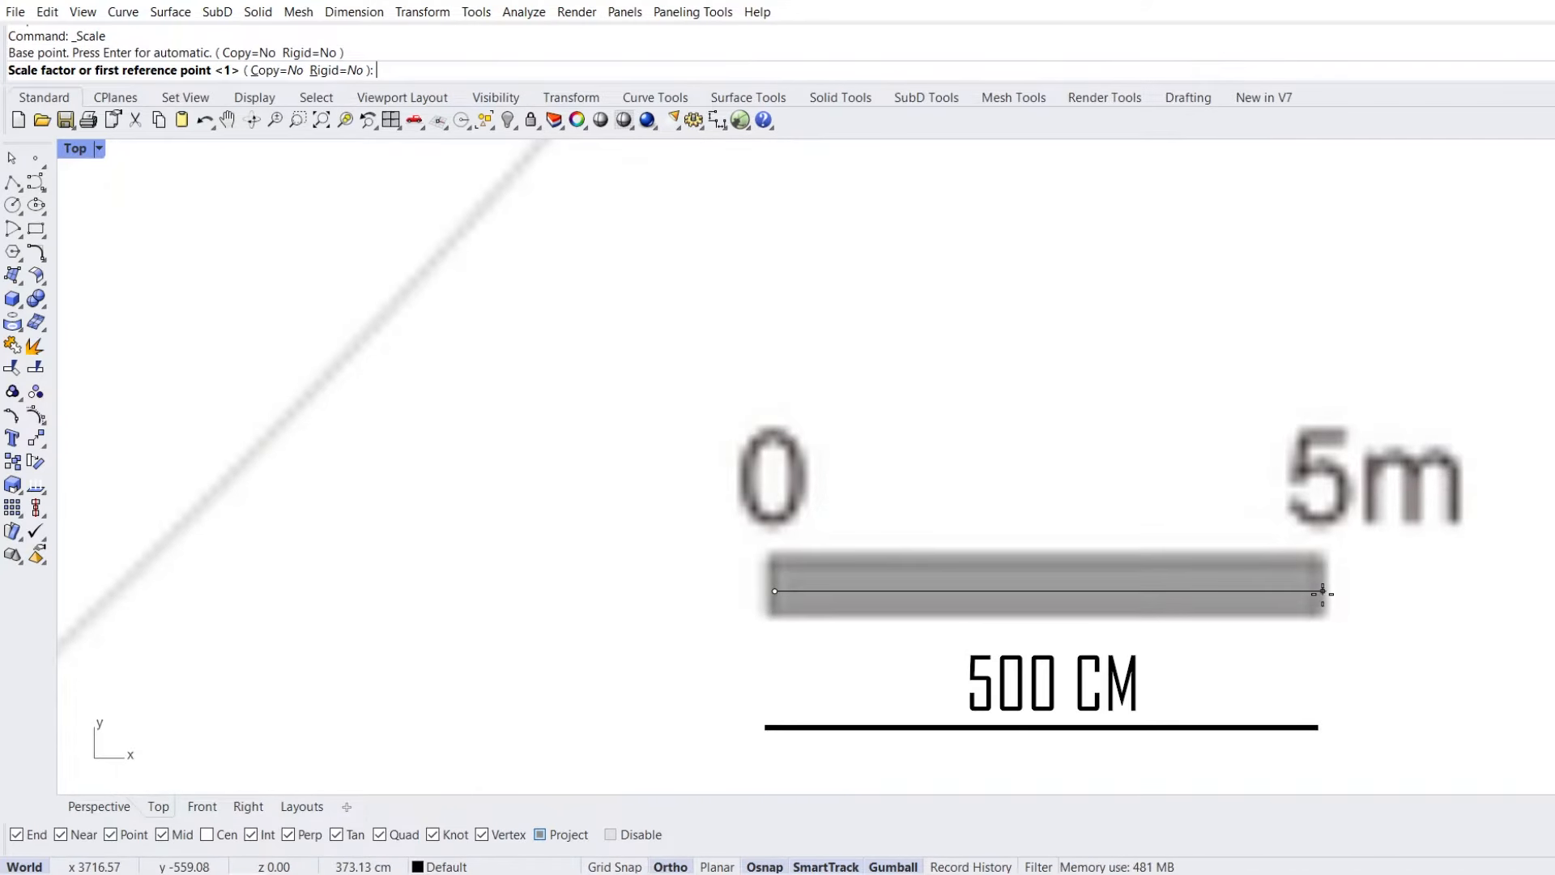
click(1322, 591)
text(5)
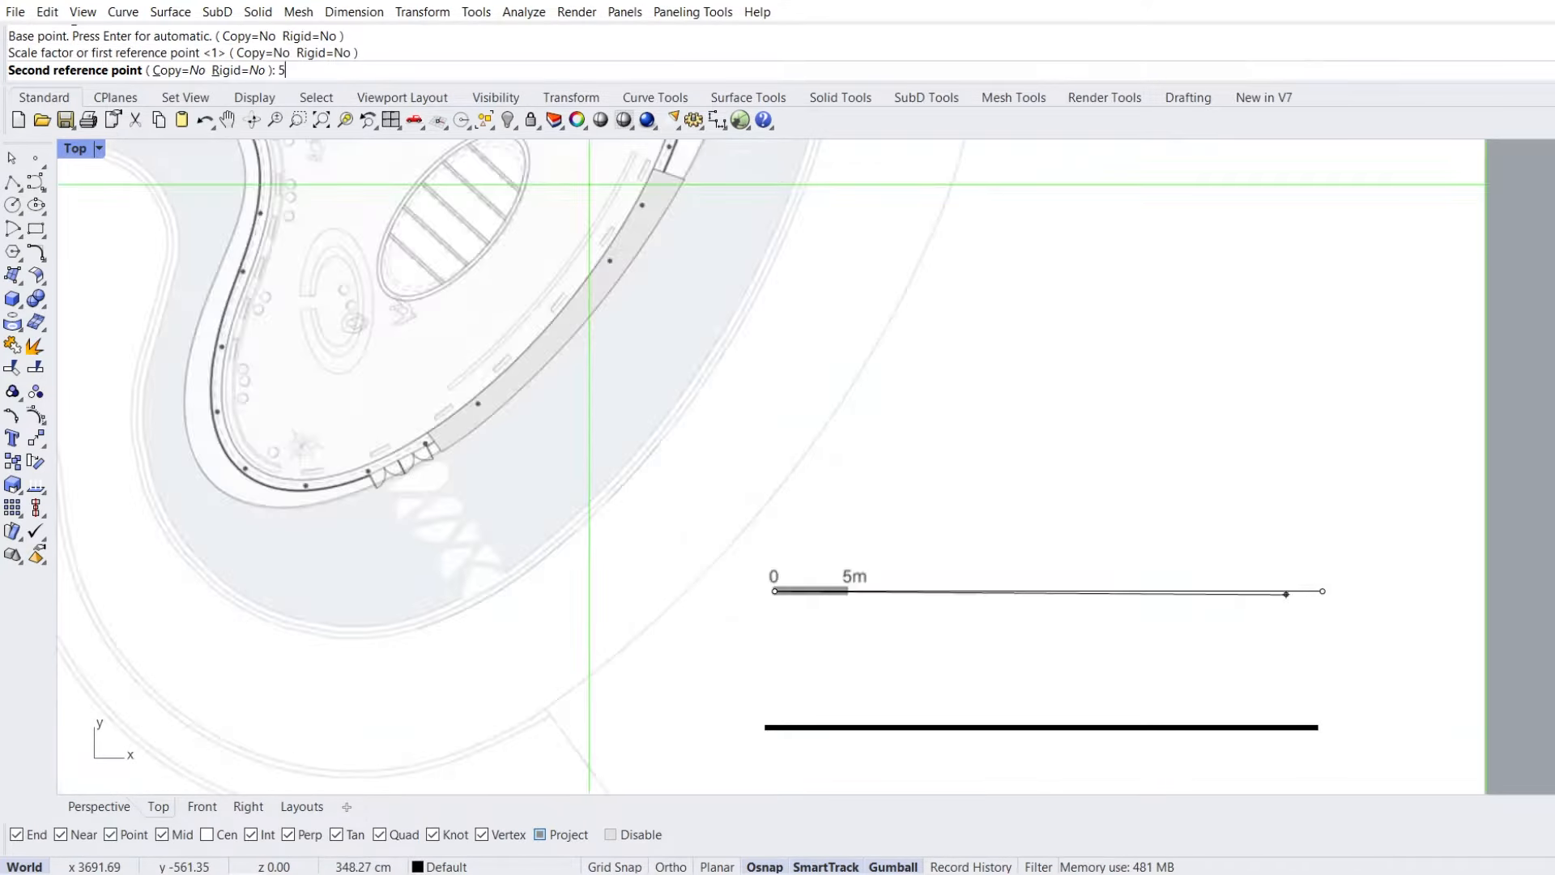
text(00)
key(Return)
scroll(877, 477, down, 12)
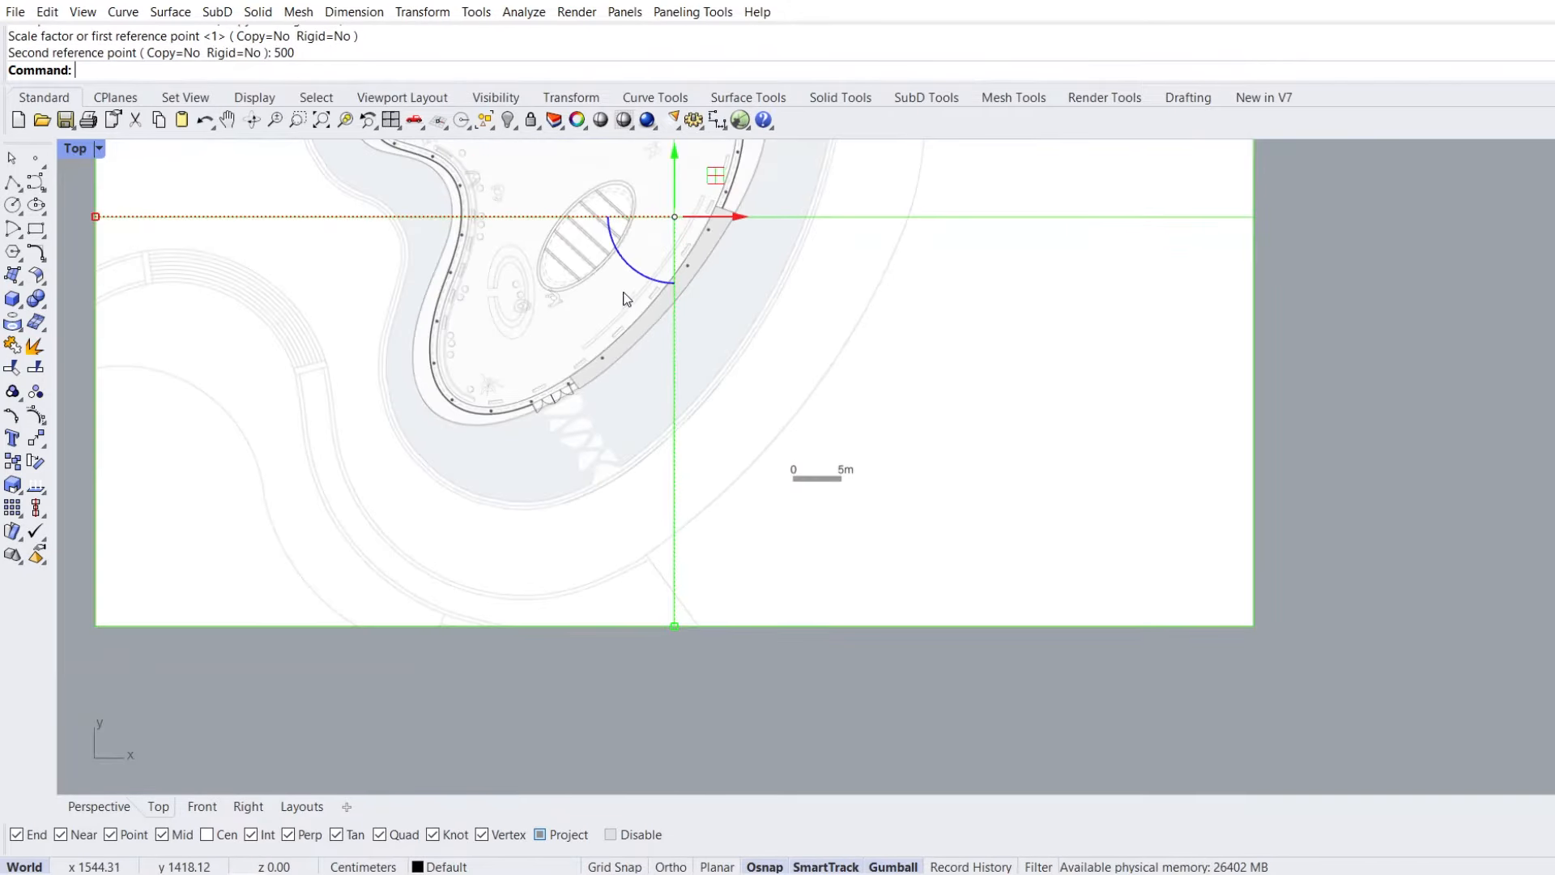
right_drag(623, 293, 655, 502)
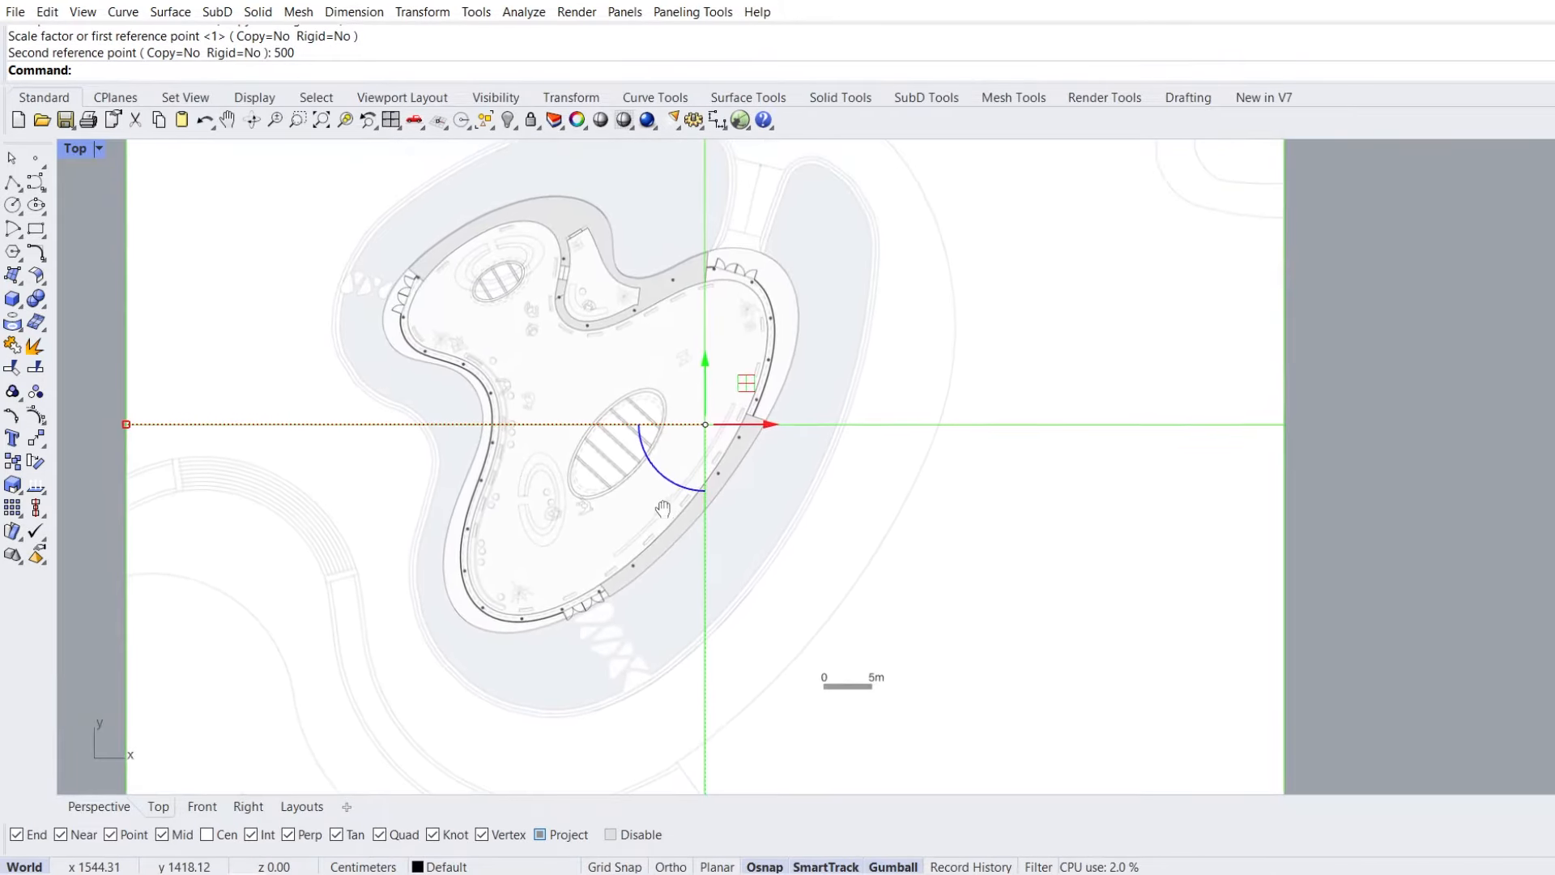
click(530, 120)
Draw an ellipse by diameter following the outer outline of the building's large lobe, with its long axis running diagonally between the lobe's ends
scroll(572, 343, up, 3)
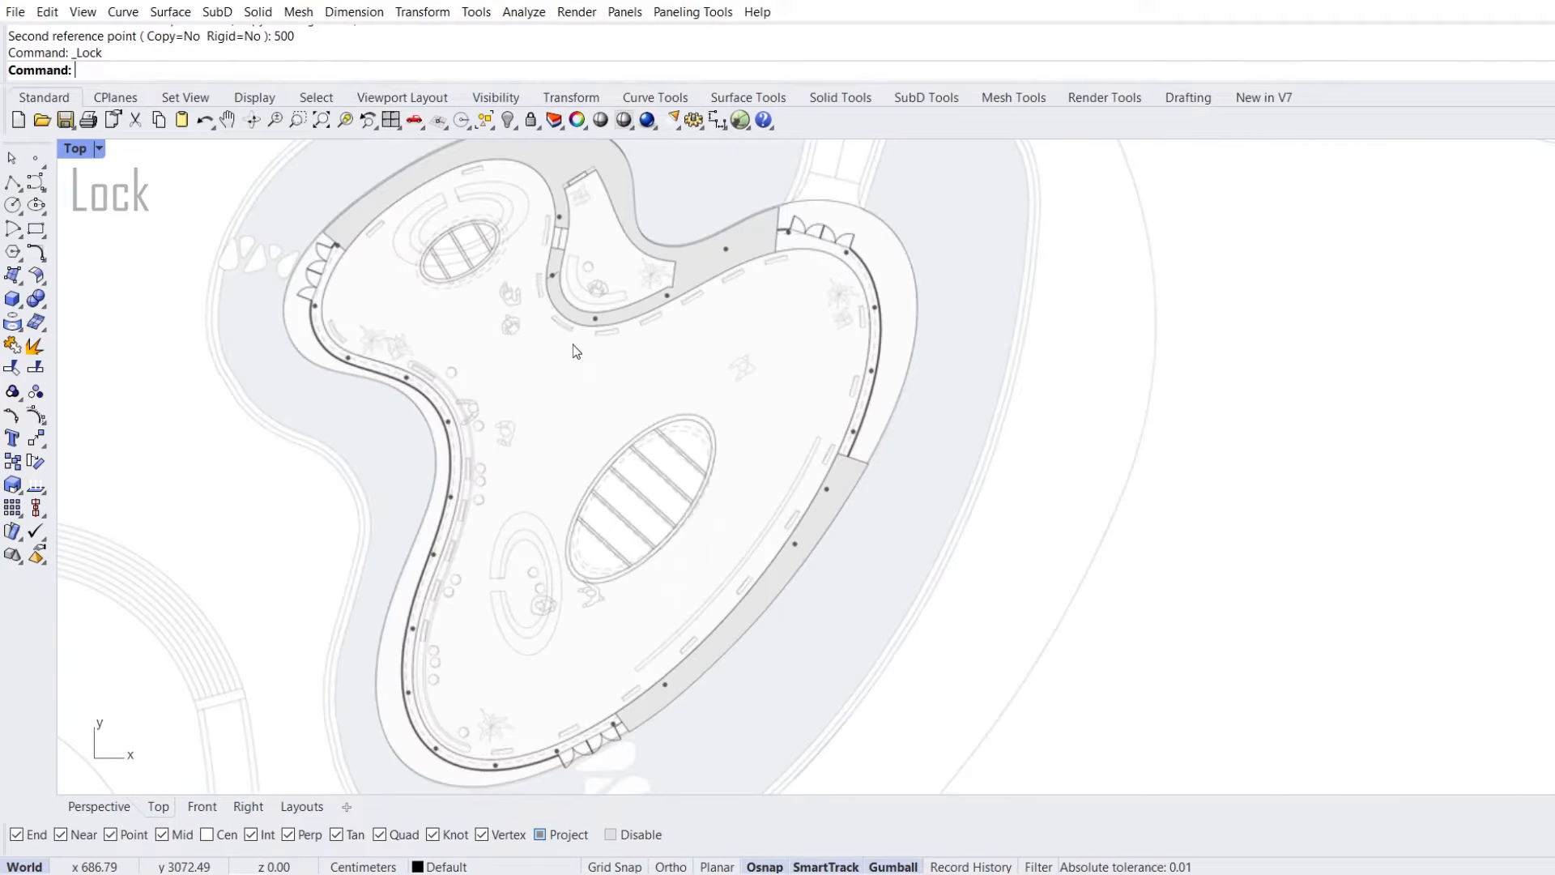
right_drag(572, 343, 592, 336)
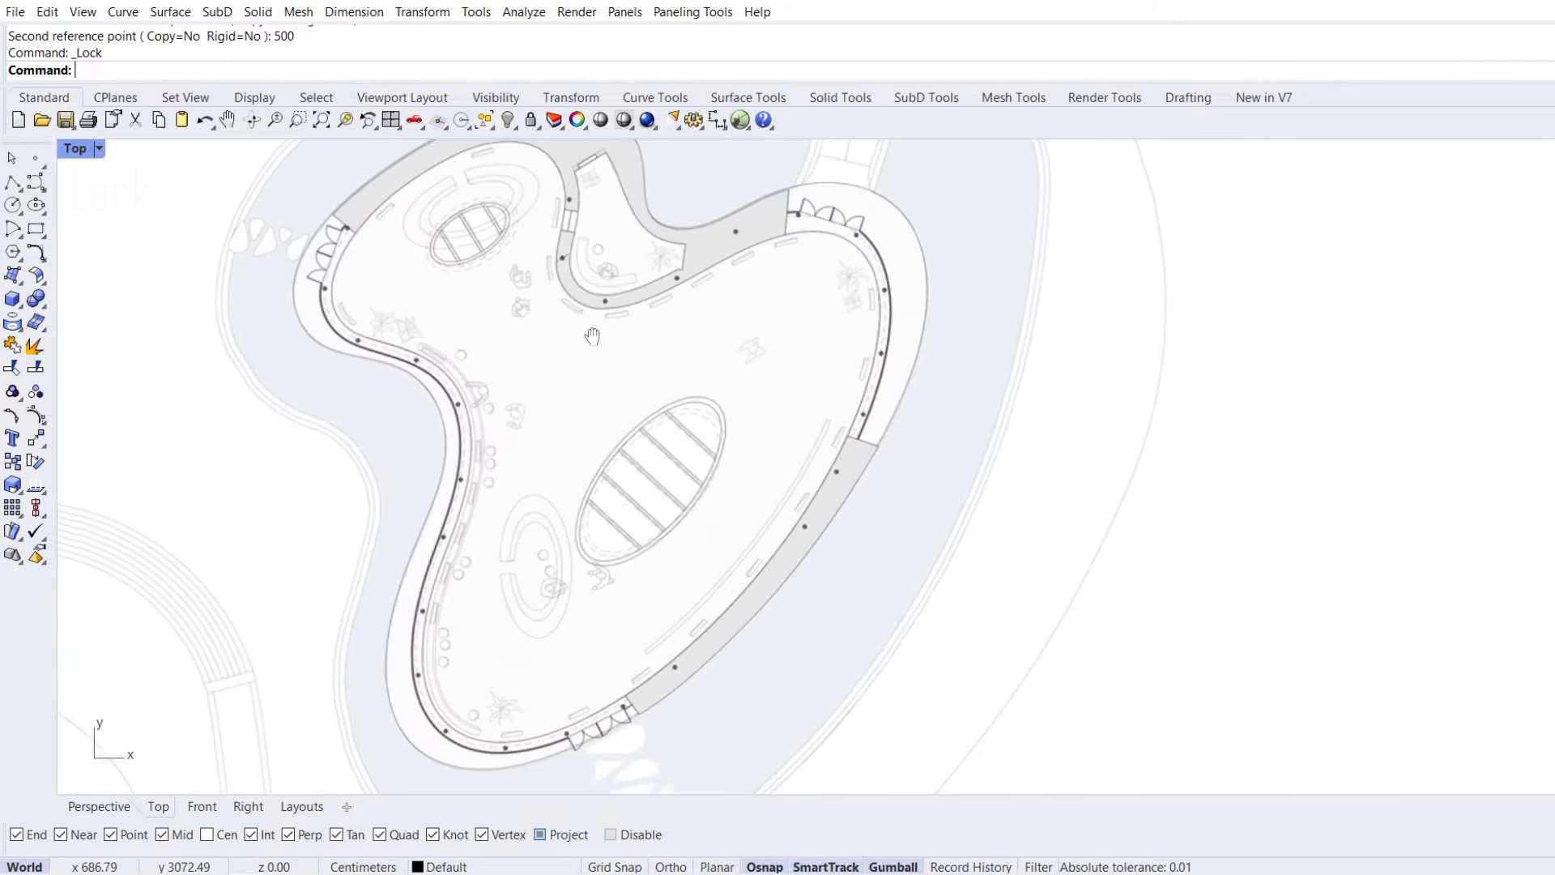
click(44, 217)
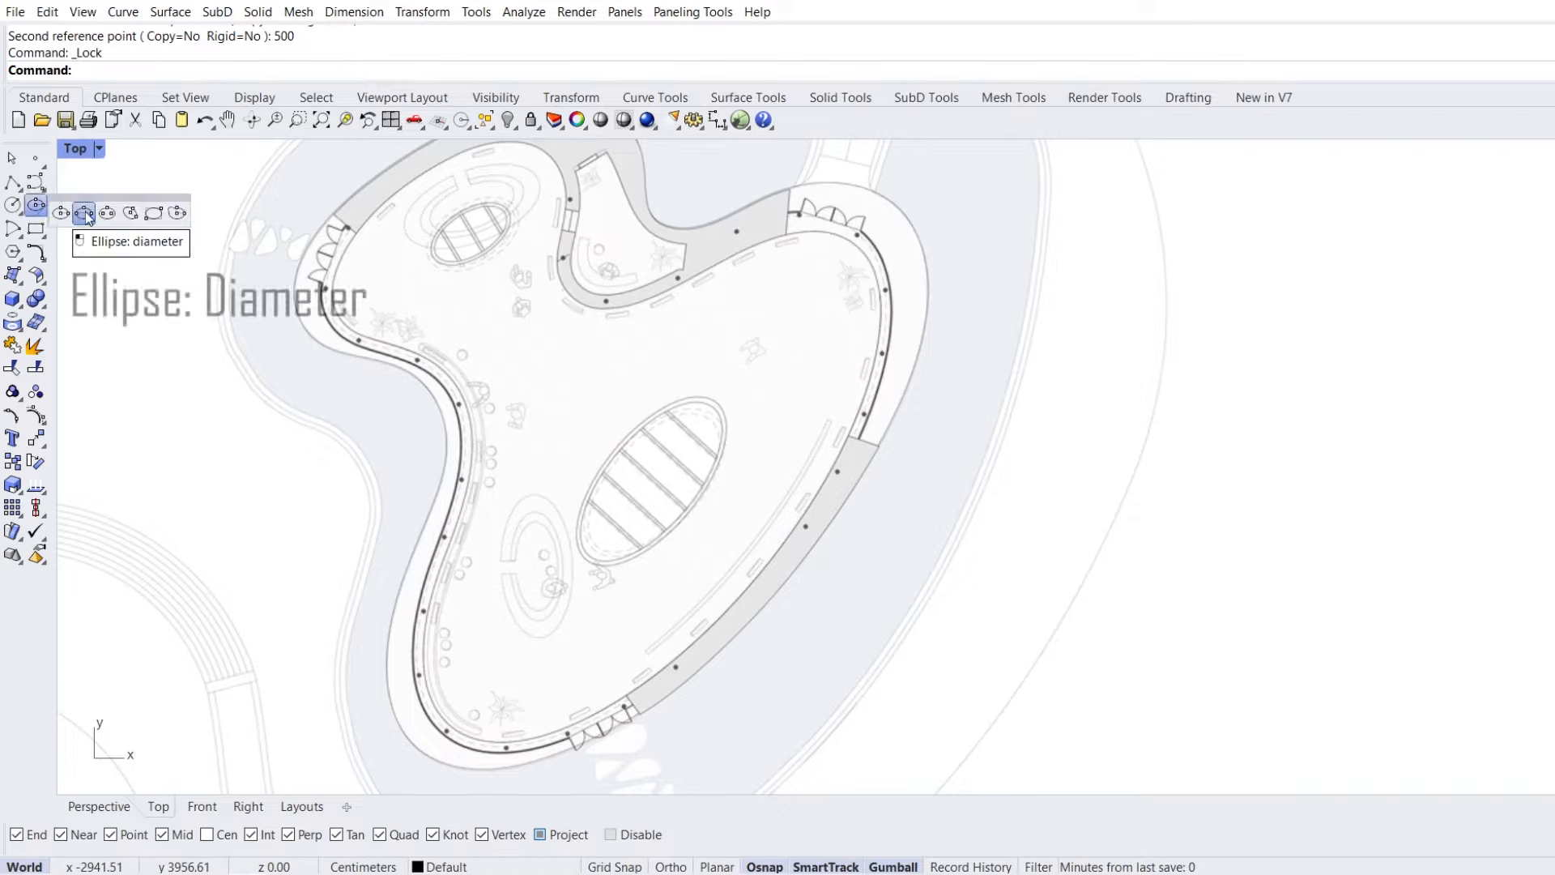
click(81, 213)
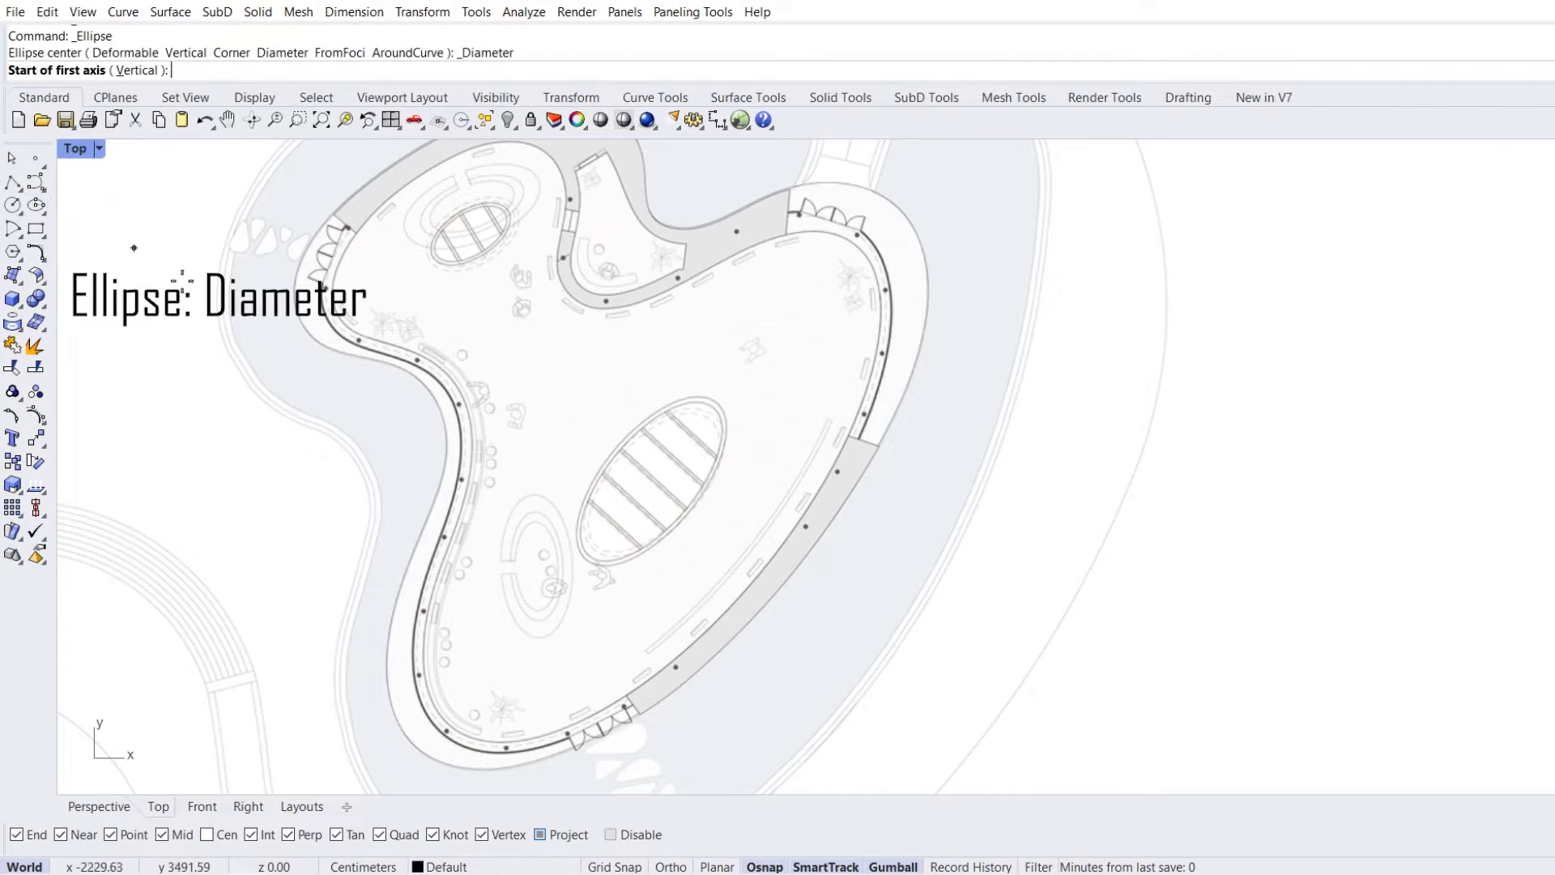
click(416, 746)
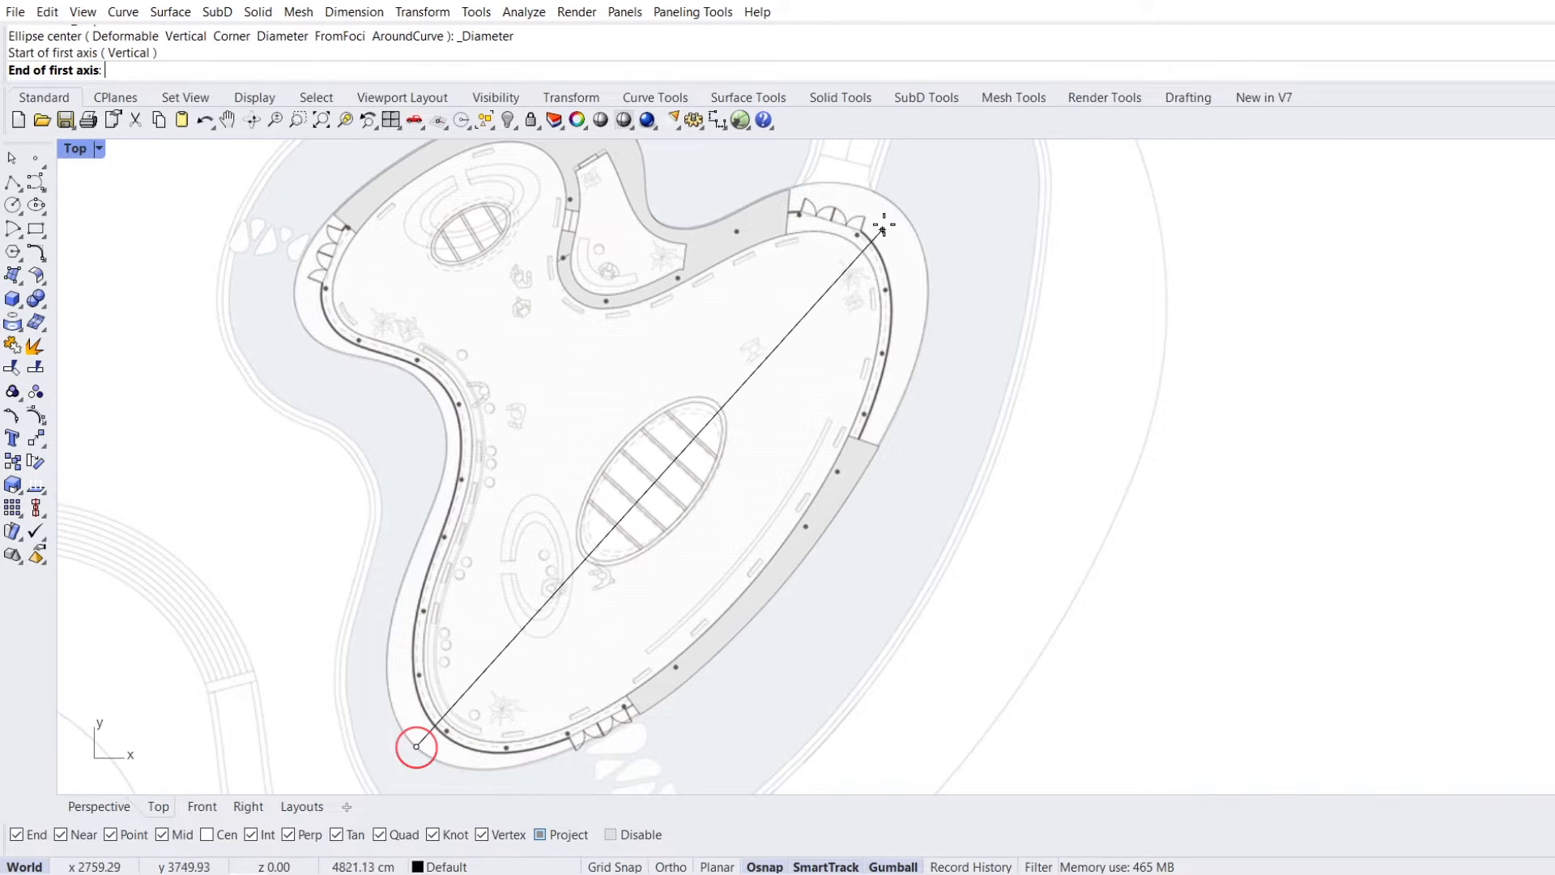
click(892, 204)
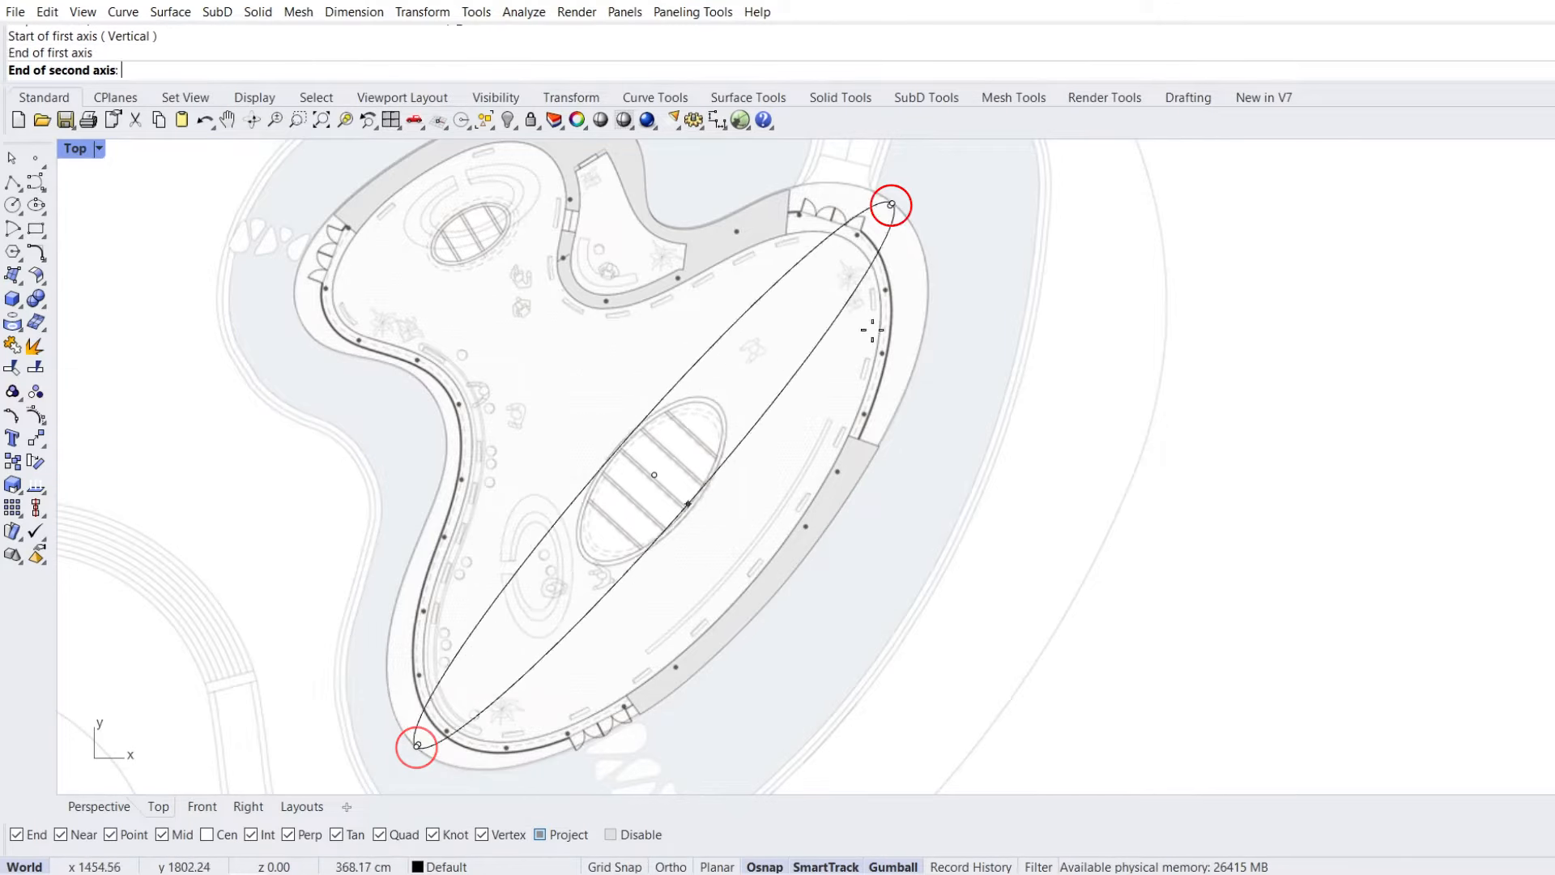
click(782, 586)
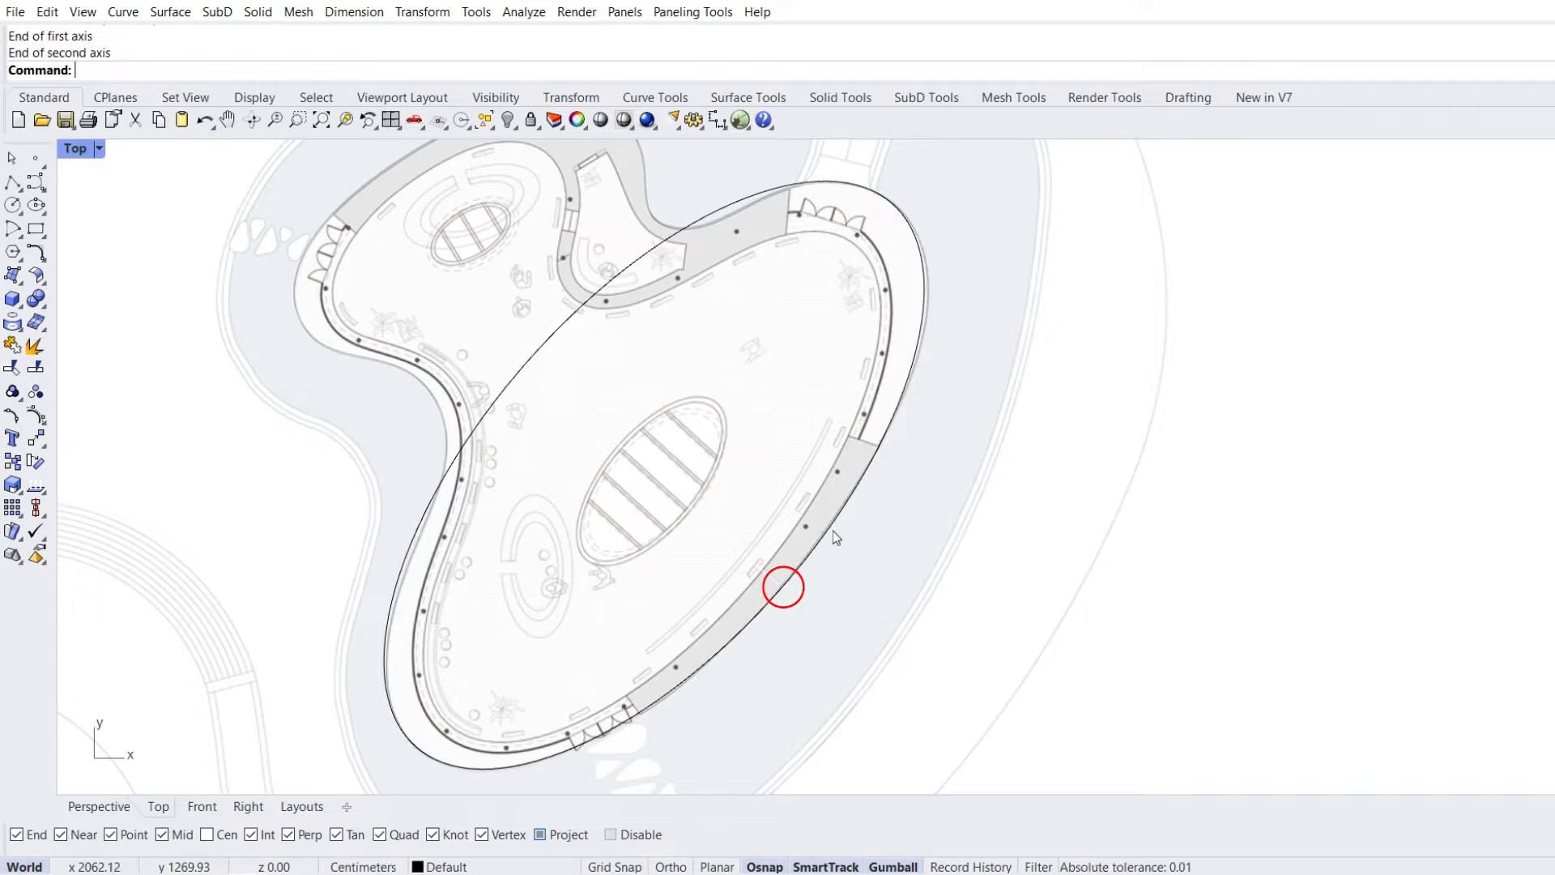
Narrow the large ellipse slightly with Scale1D, perpendicular to its long axis from its outer edge point, to match the plan outline
click(788, 578)
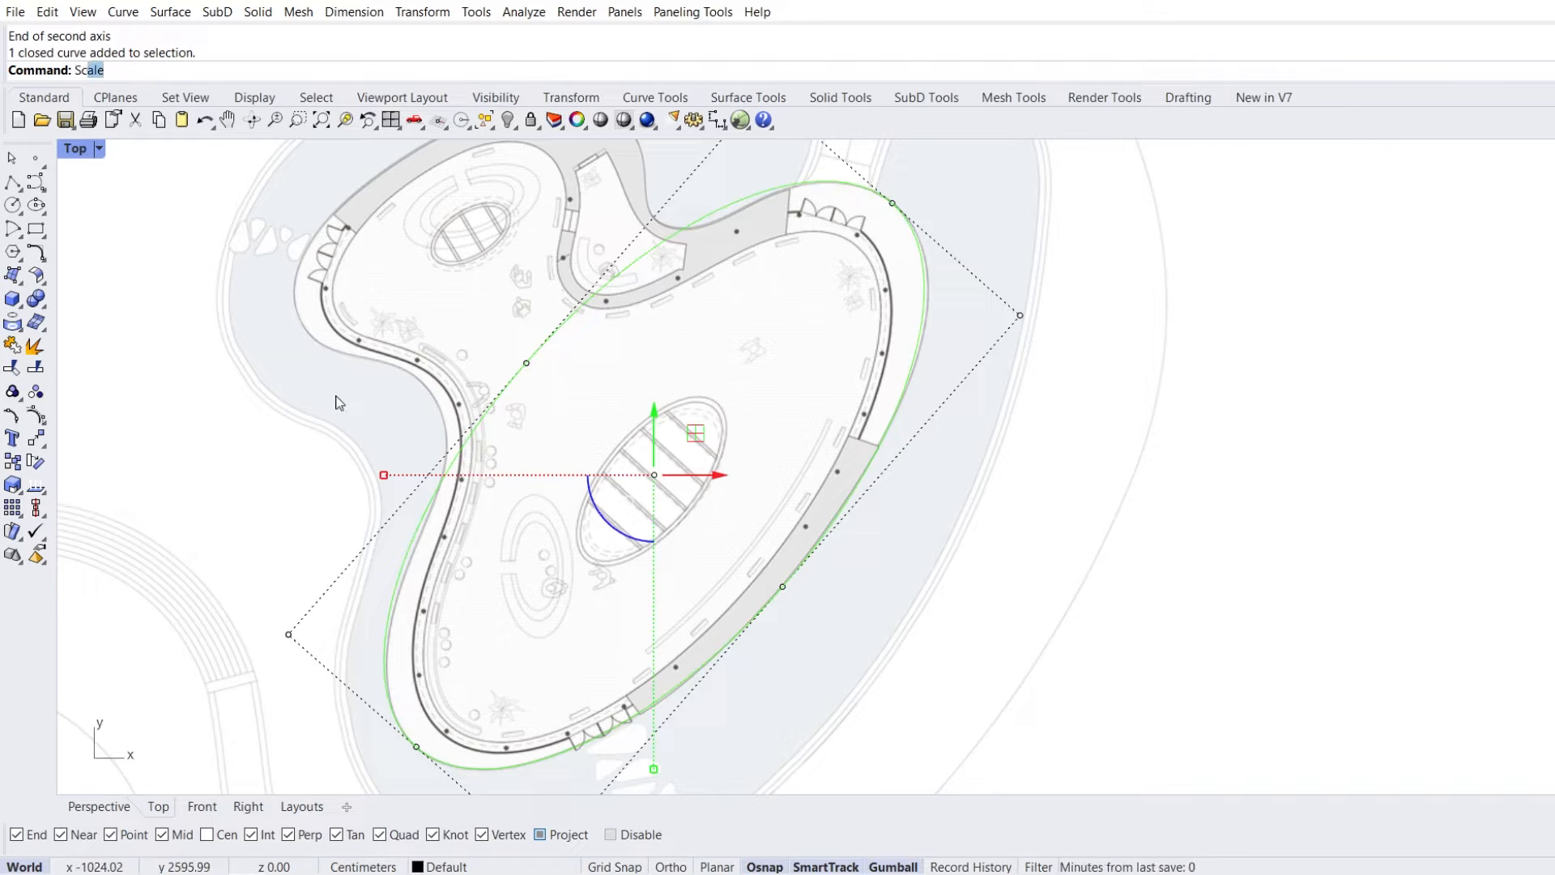
text(Sca)
key(Down)
key(Return)
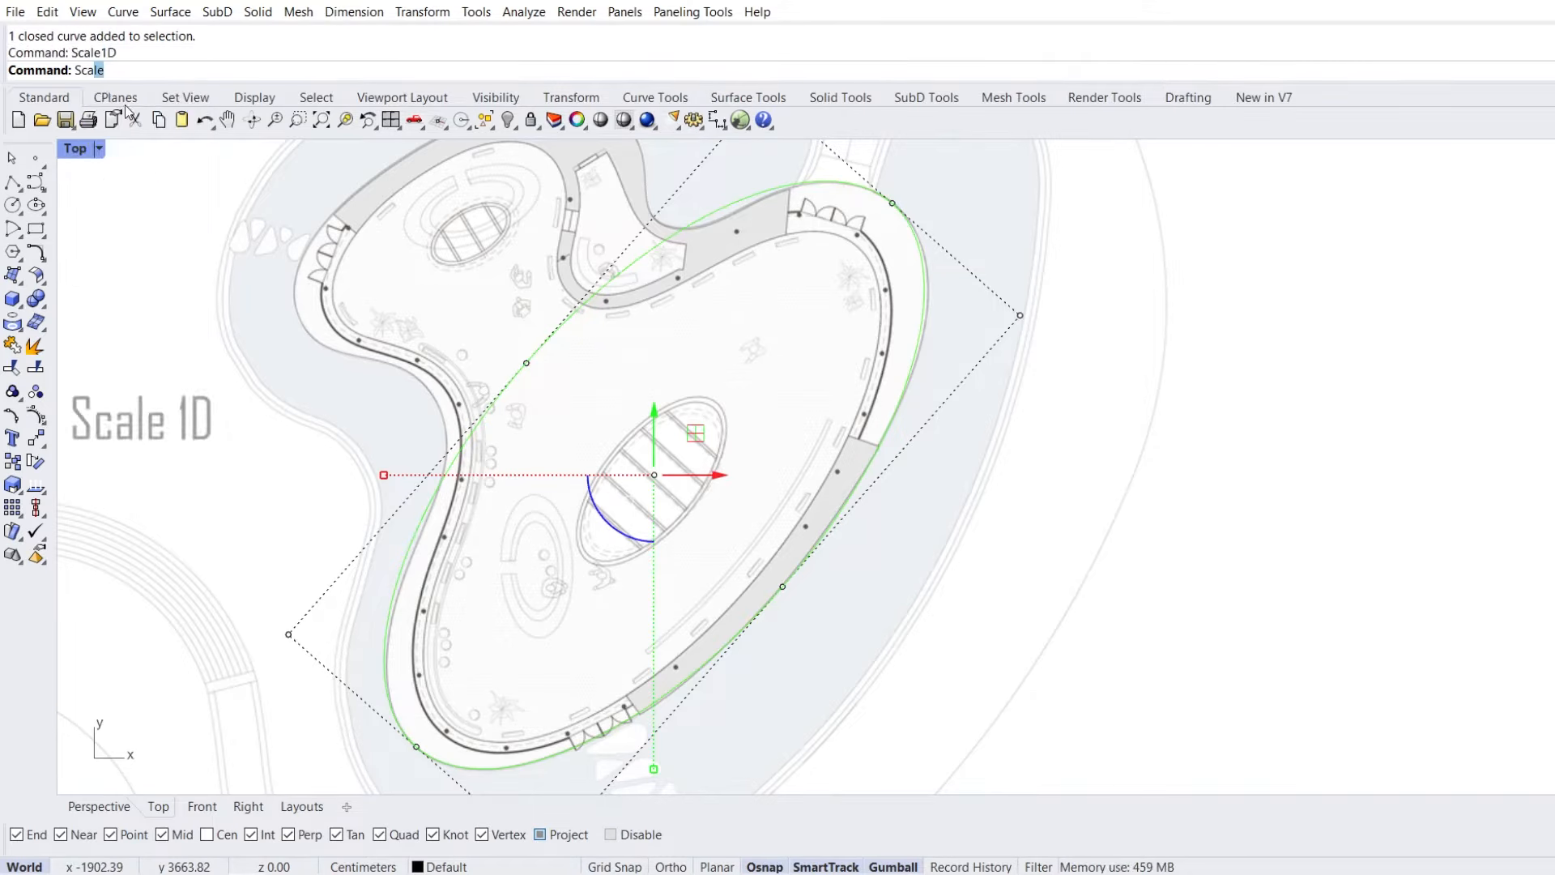
click(783, 585)
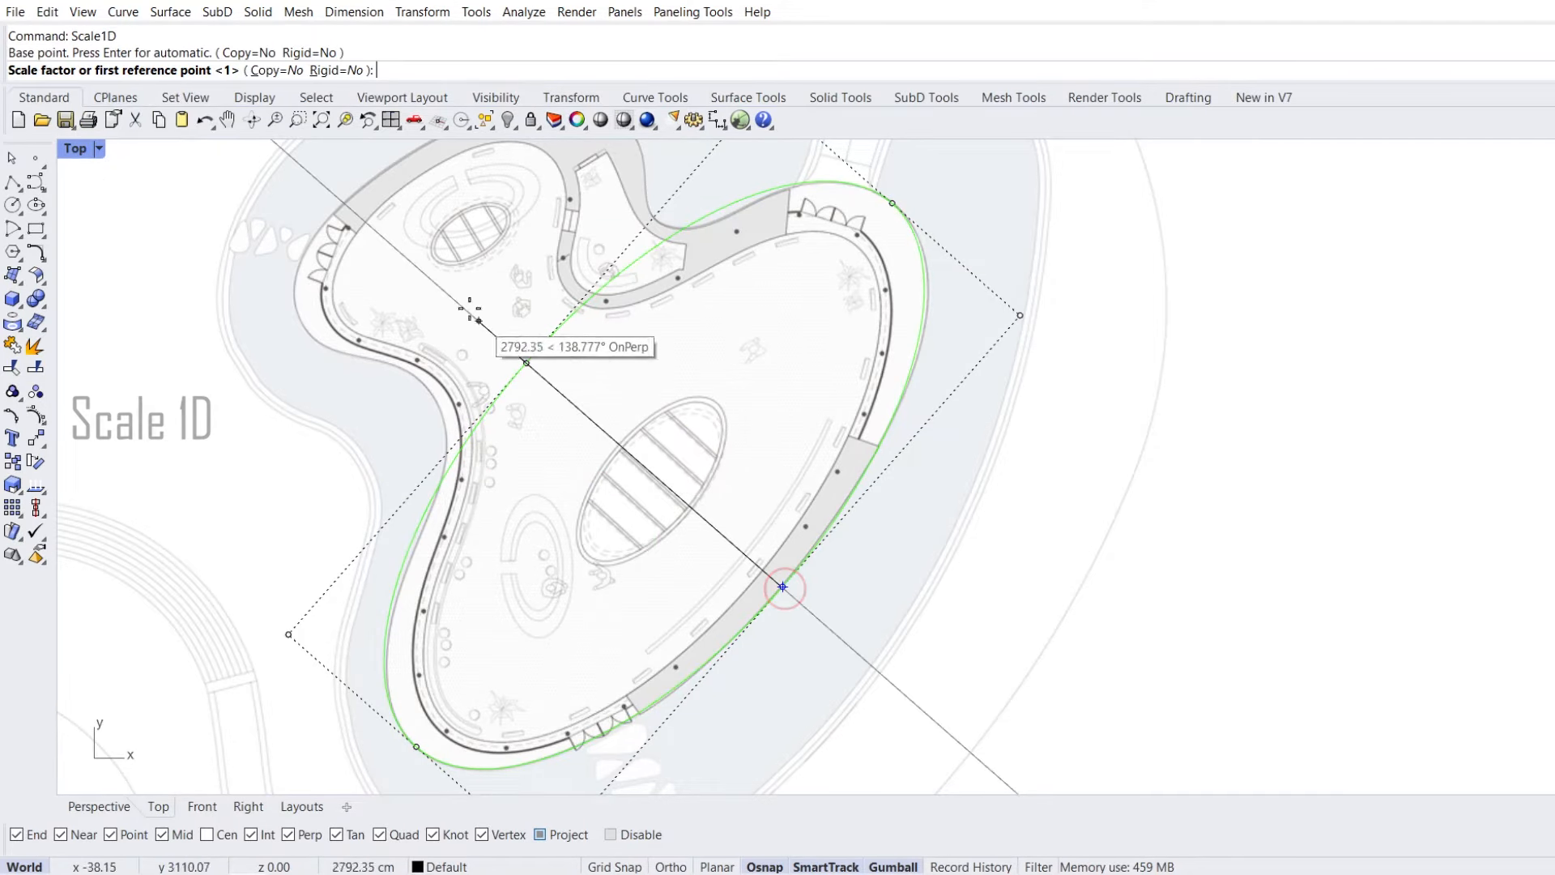
click(415, 263)
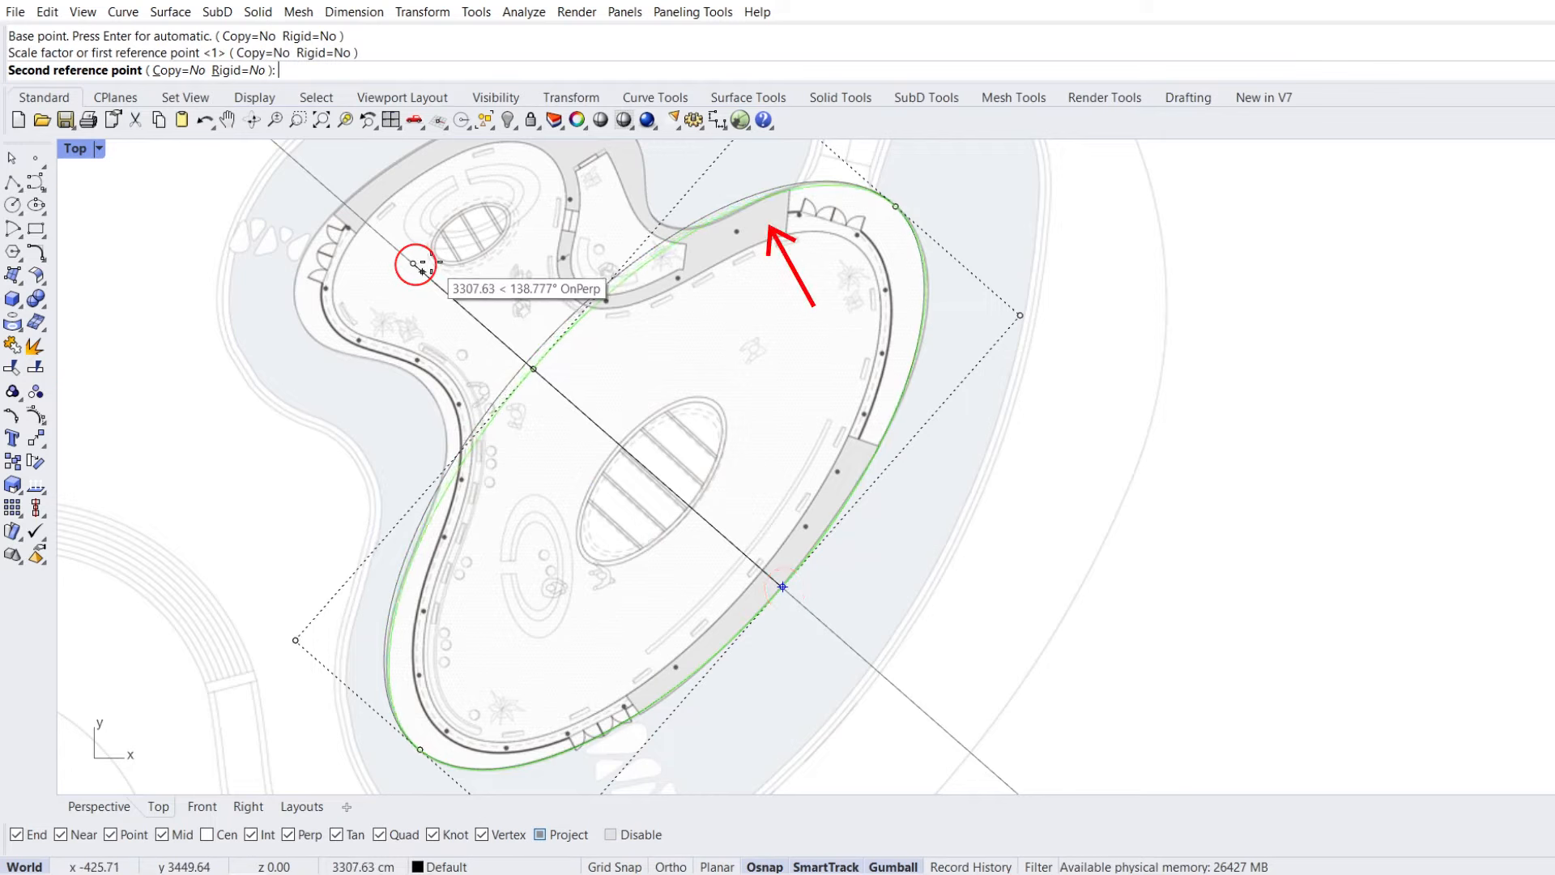
click(422, 270)
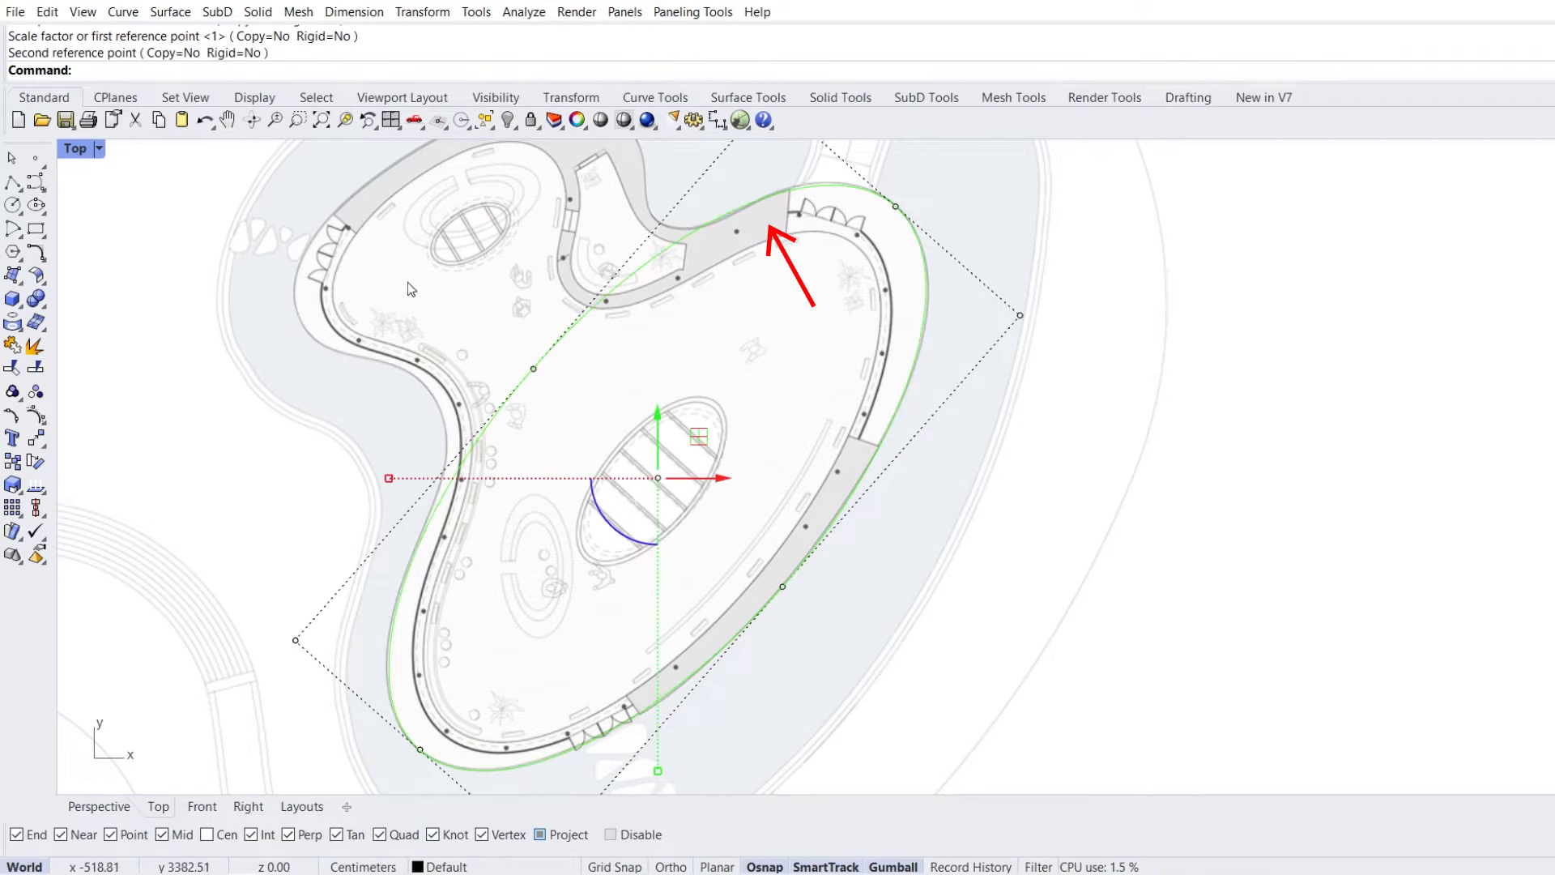
click(341, 399)
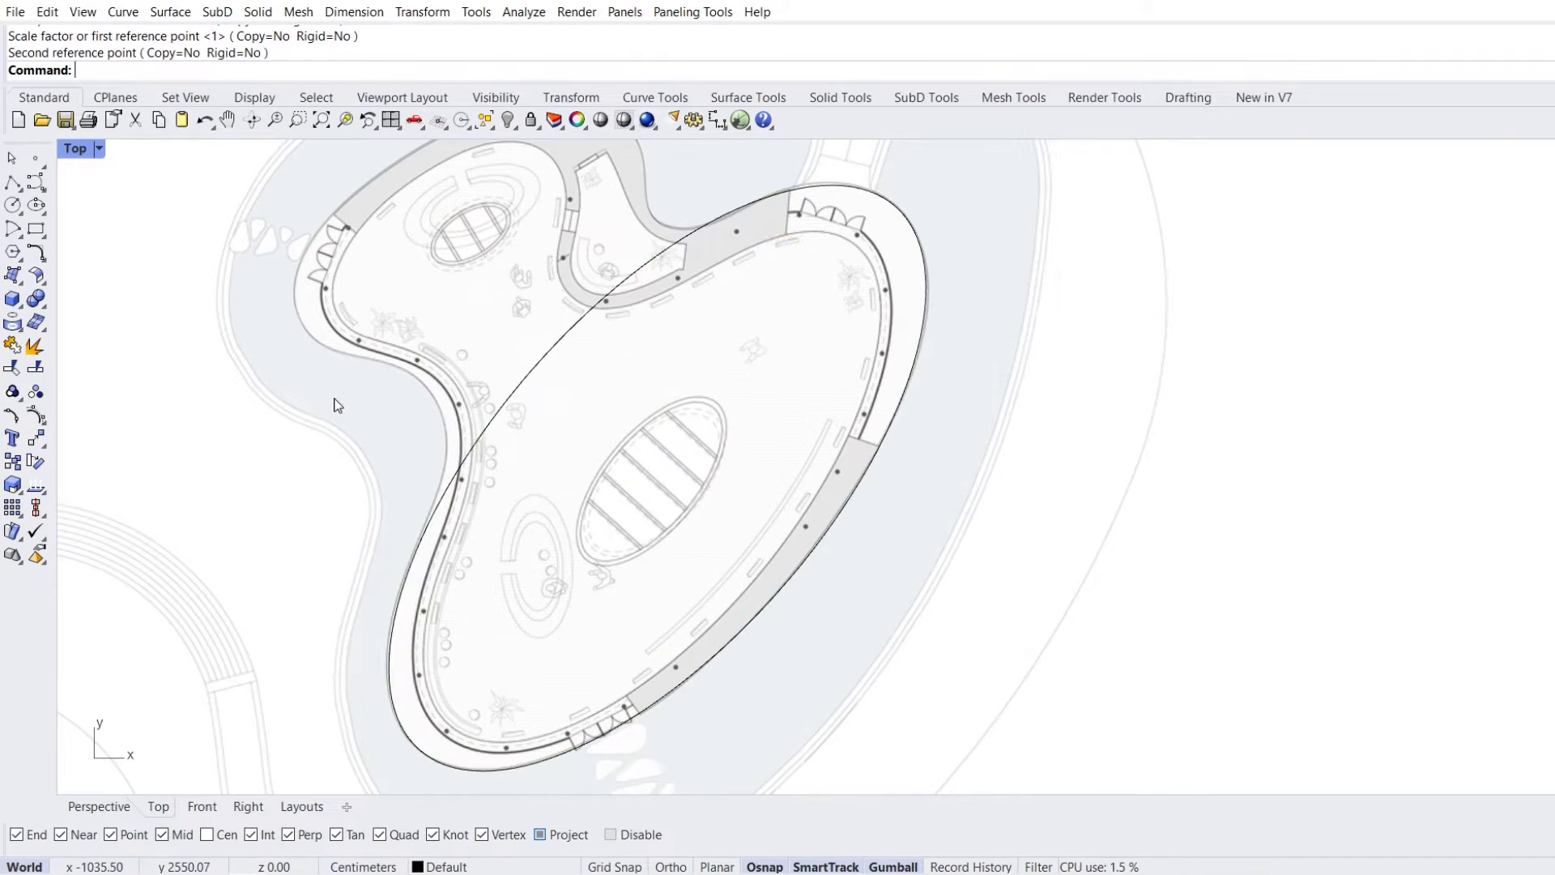
Draw a second ellipse by diameter following the outer outline of the building's smaller upper-left lobe
scroll(340, 346, up, 3)
scroll(433, 377, up, 2)
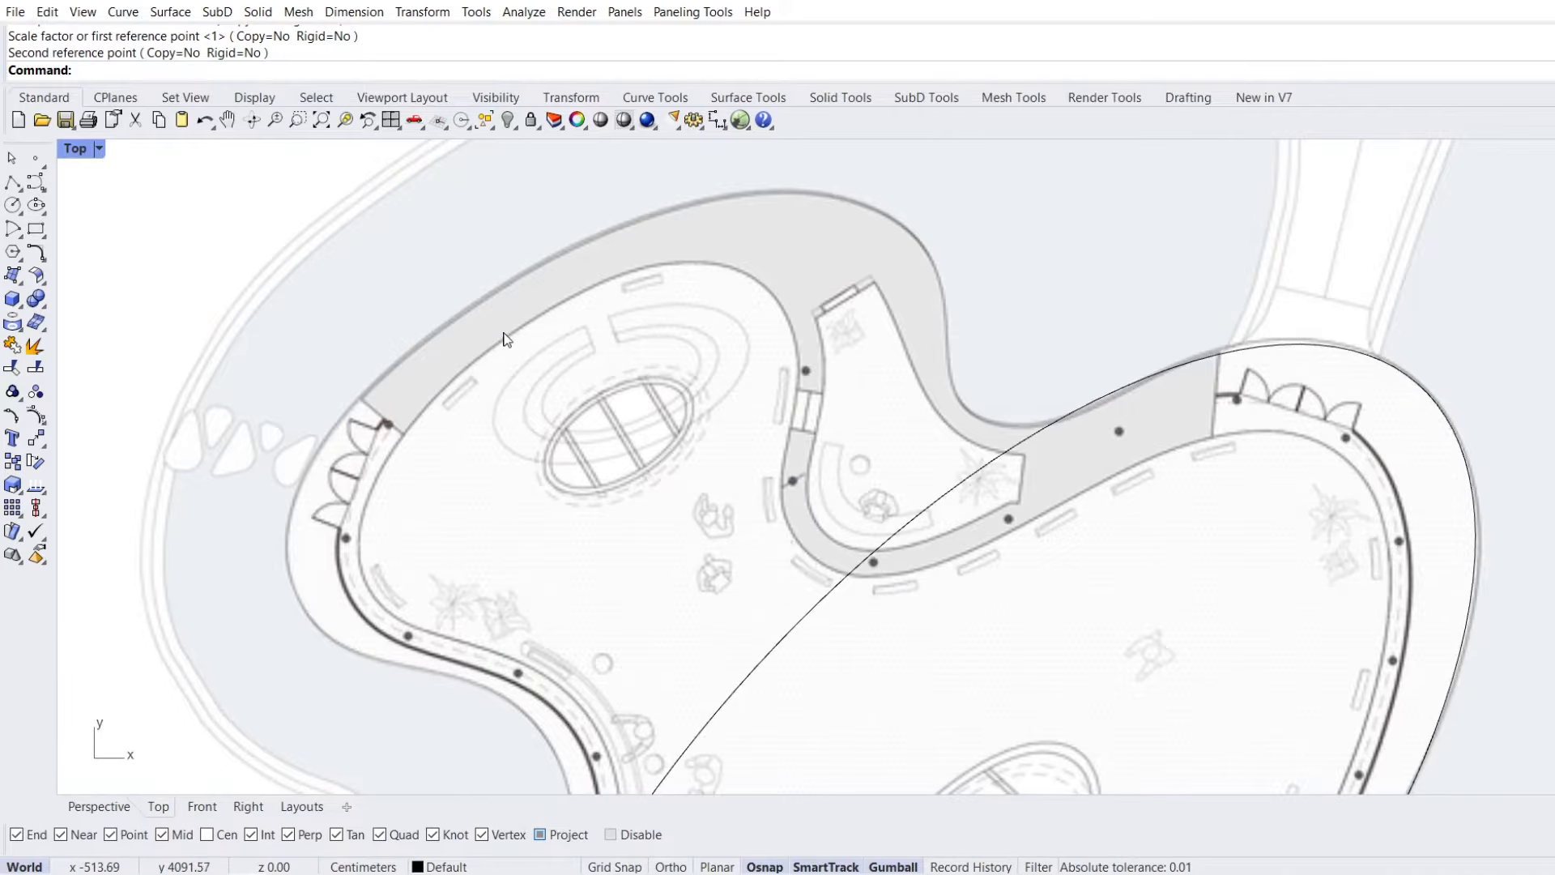
right_drag(504, 339, 499, 365)
key(ctrl+z)
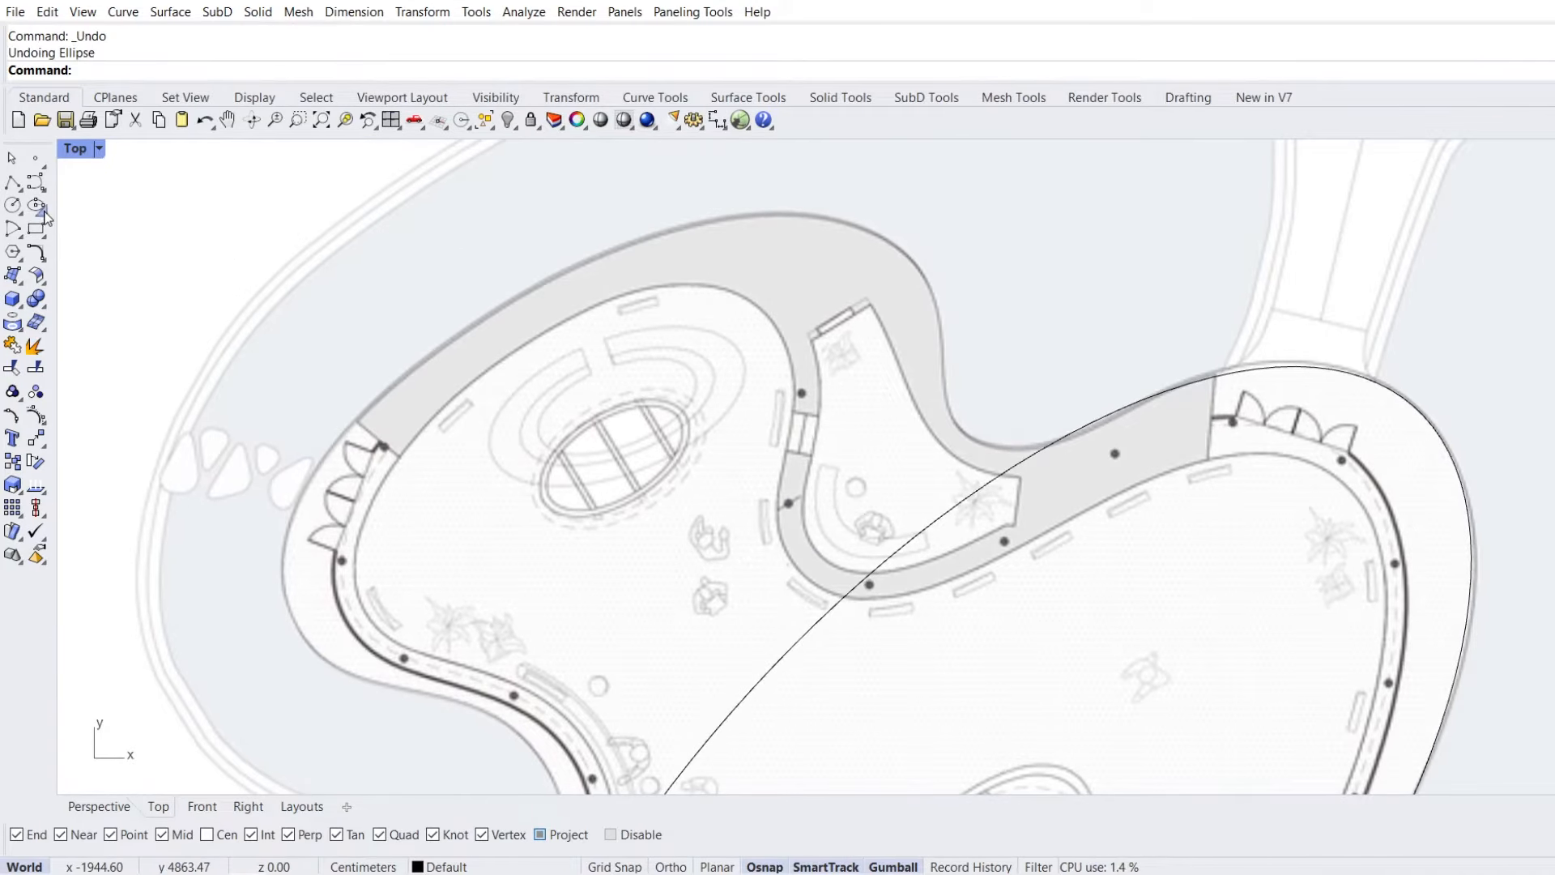
click(45, 215)
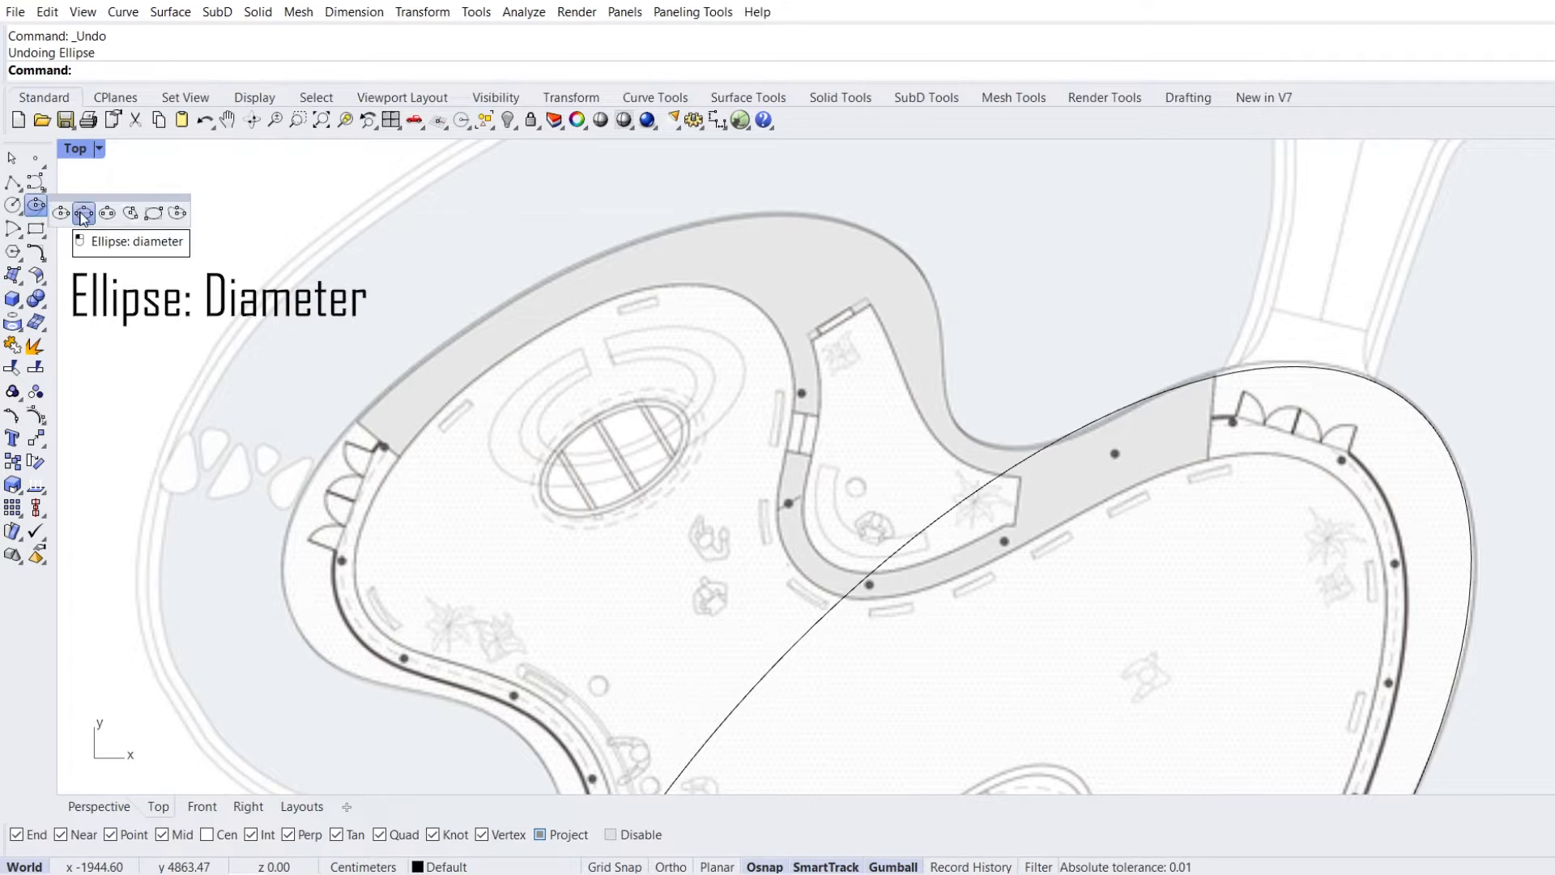
click(82, 213)
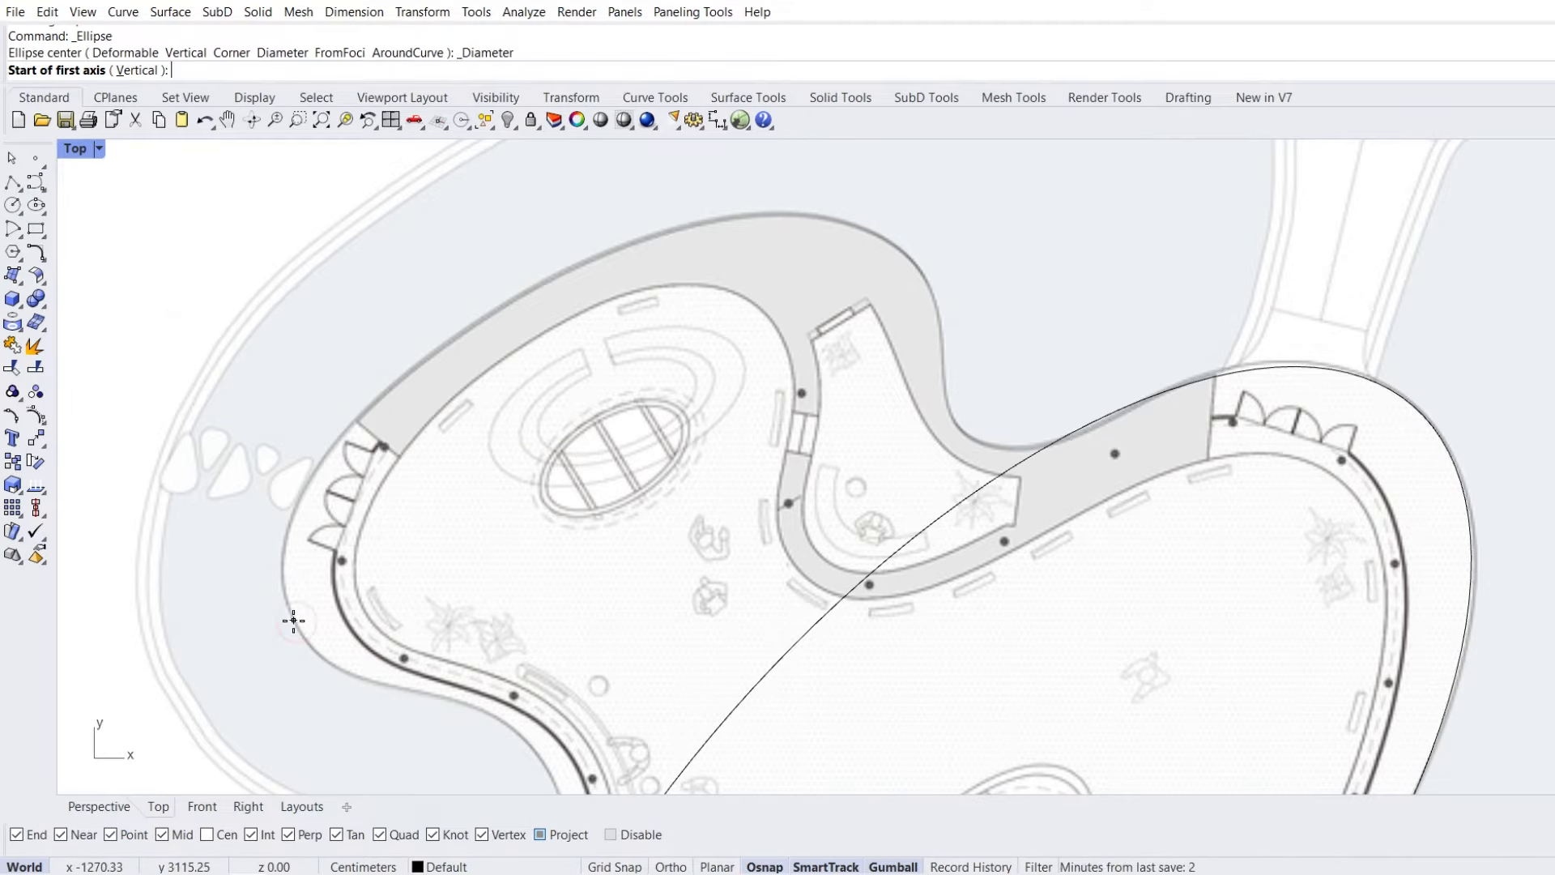
click(294, 621)
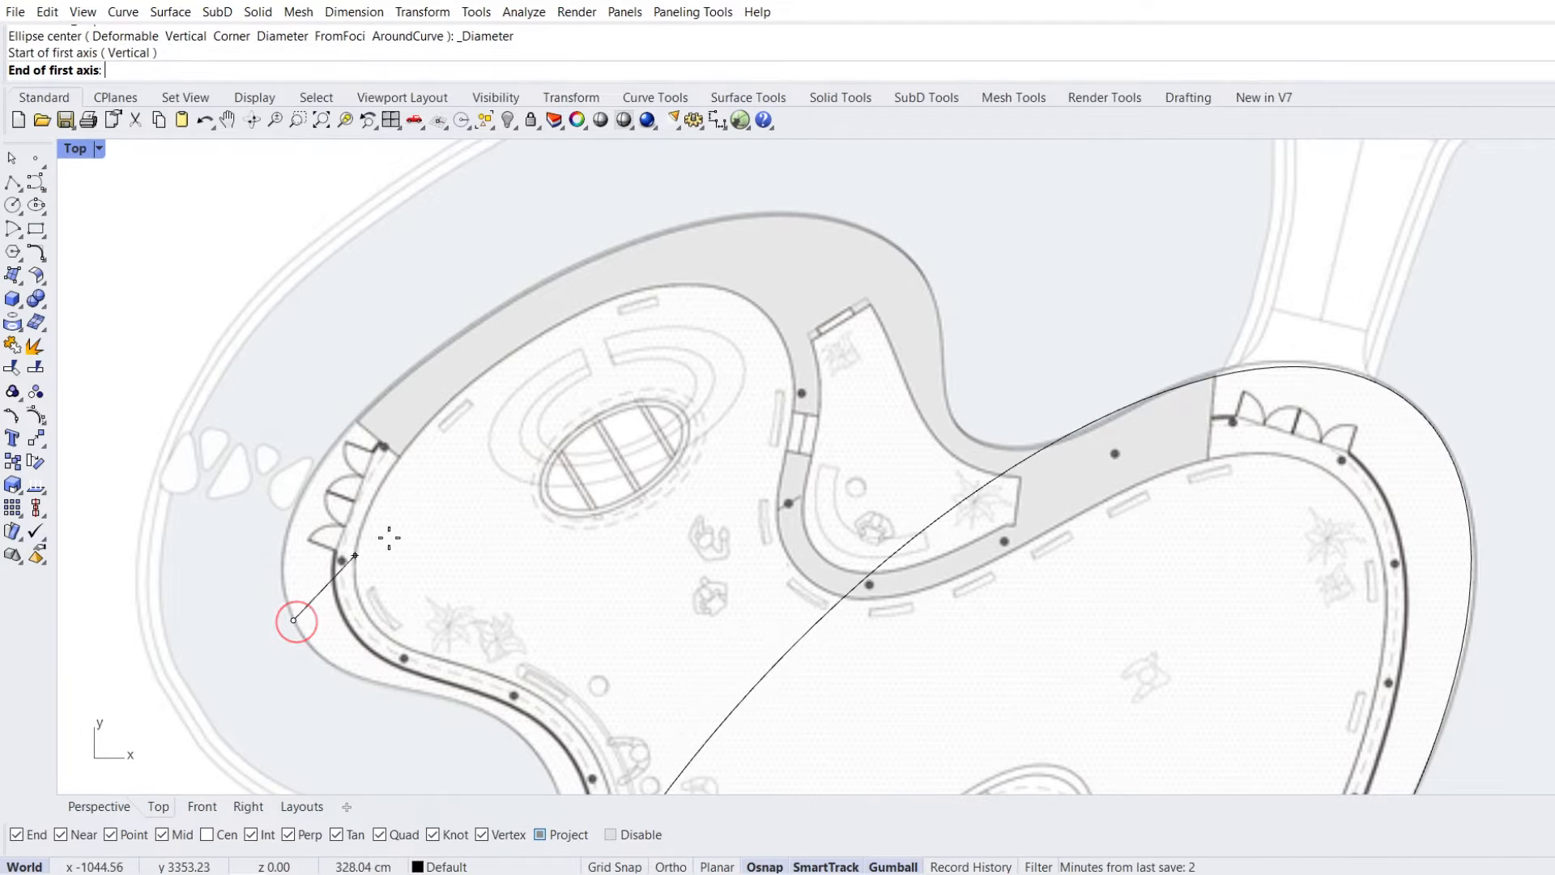
click(923, 273)
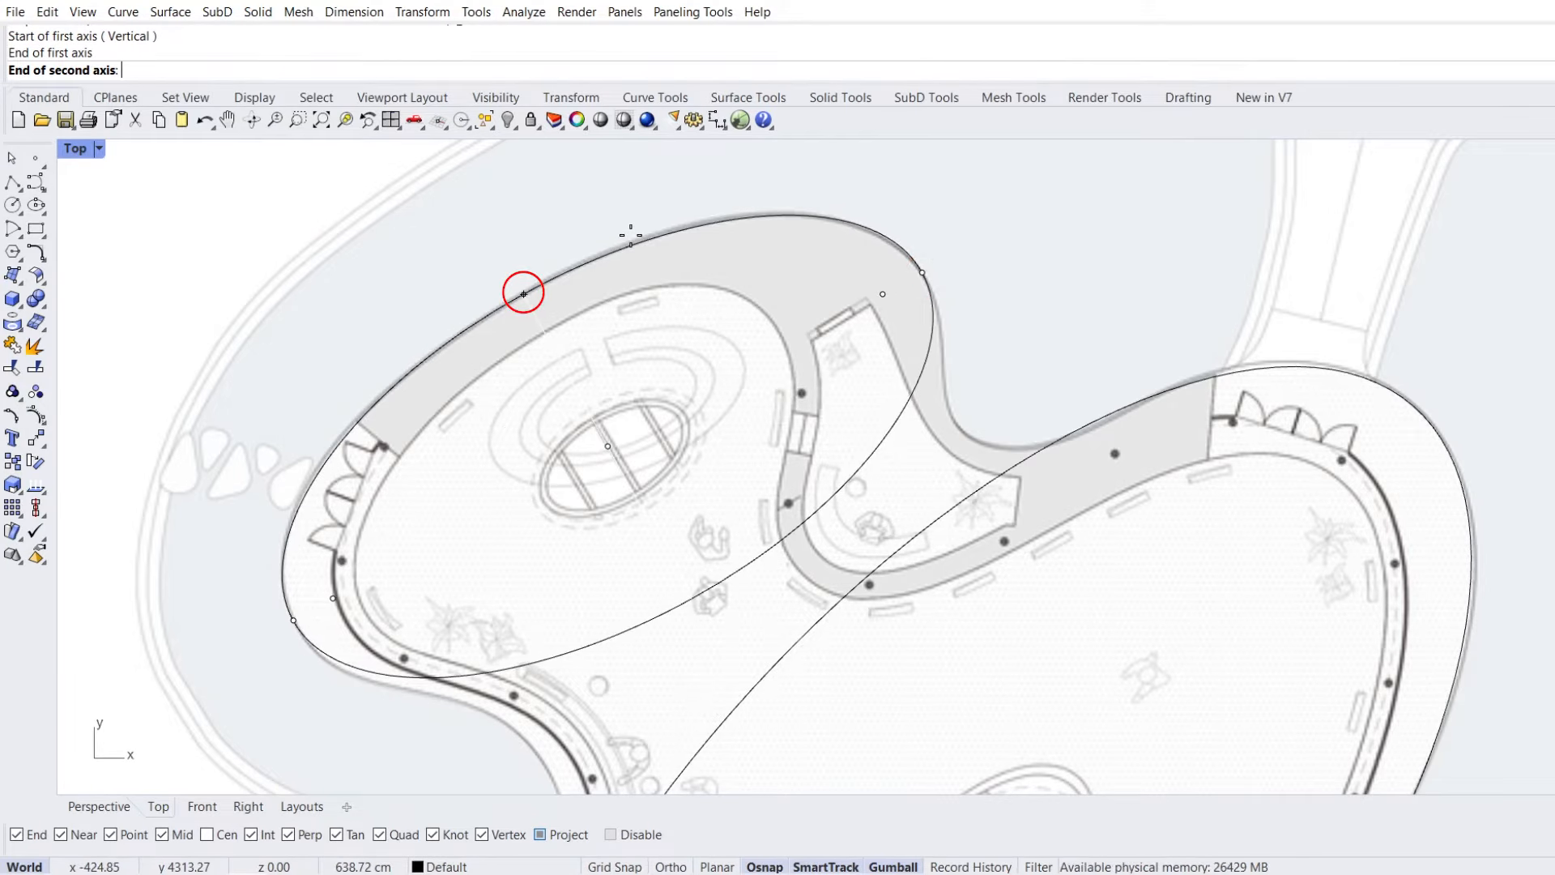
Finish the smaller lobe's ellipse by placing its second axis, and widen it slightly with Scale1D from its upper-left edge point to match the plan
click(734, 572)
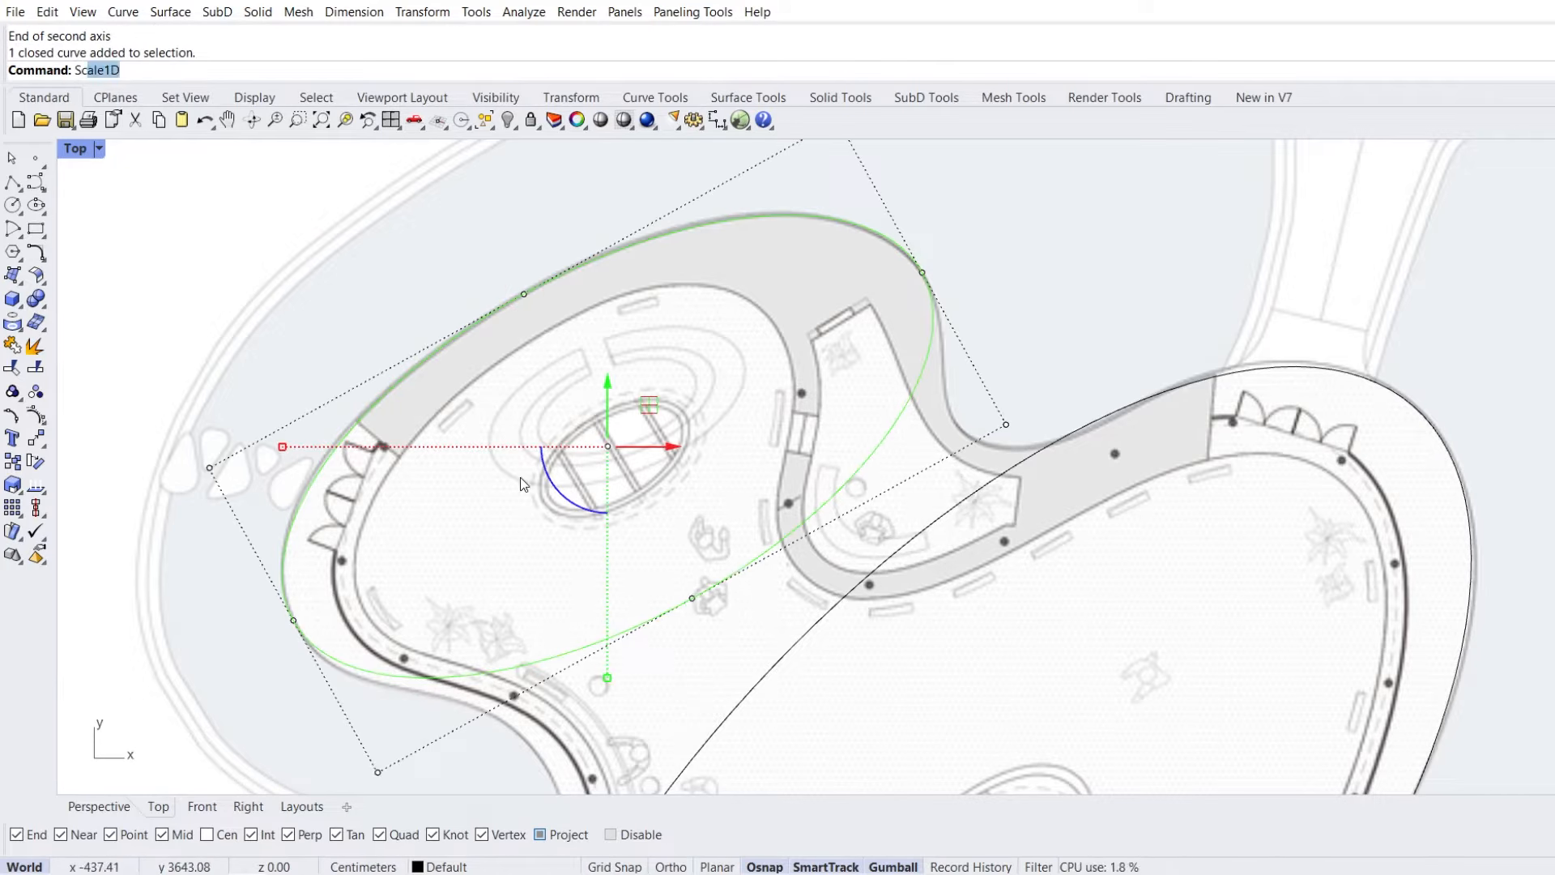
key(Return)
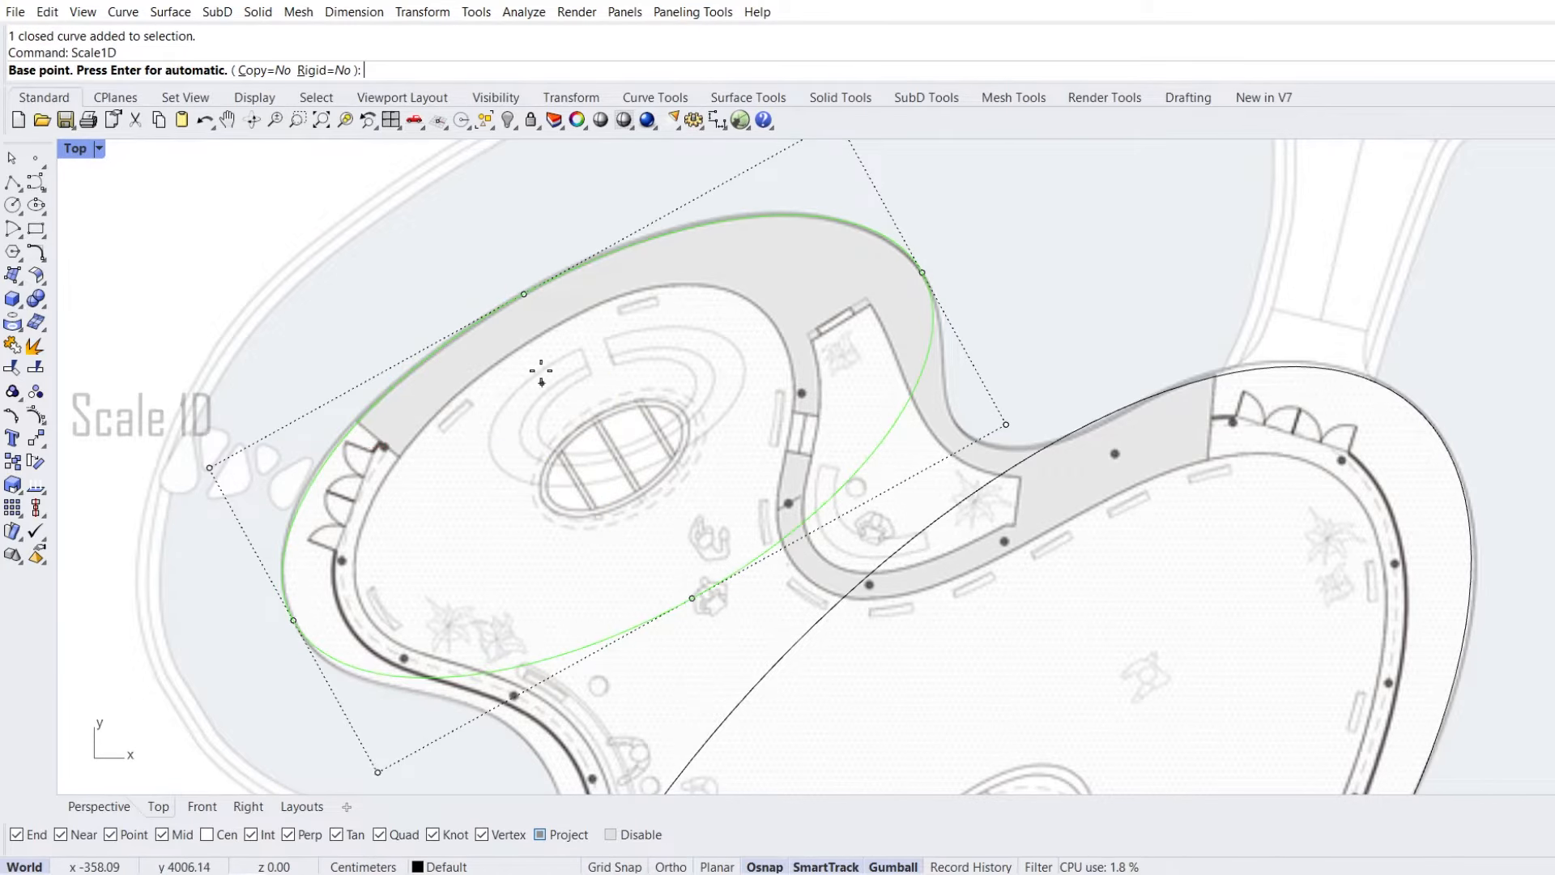
click(524, 293)
click(719, 648)
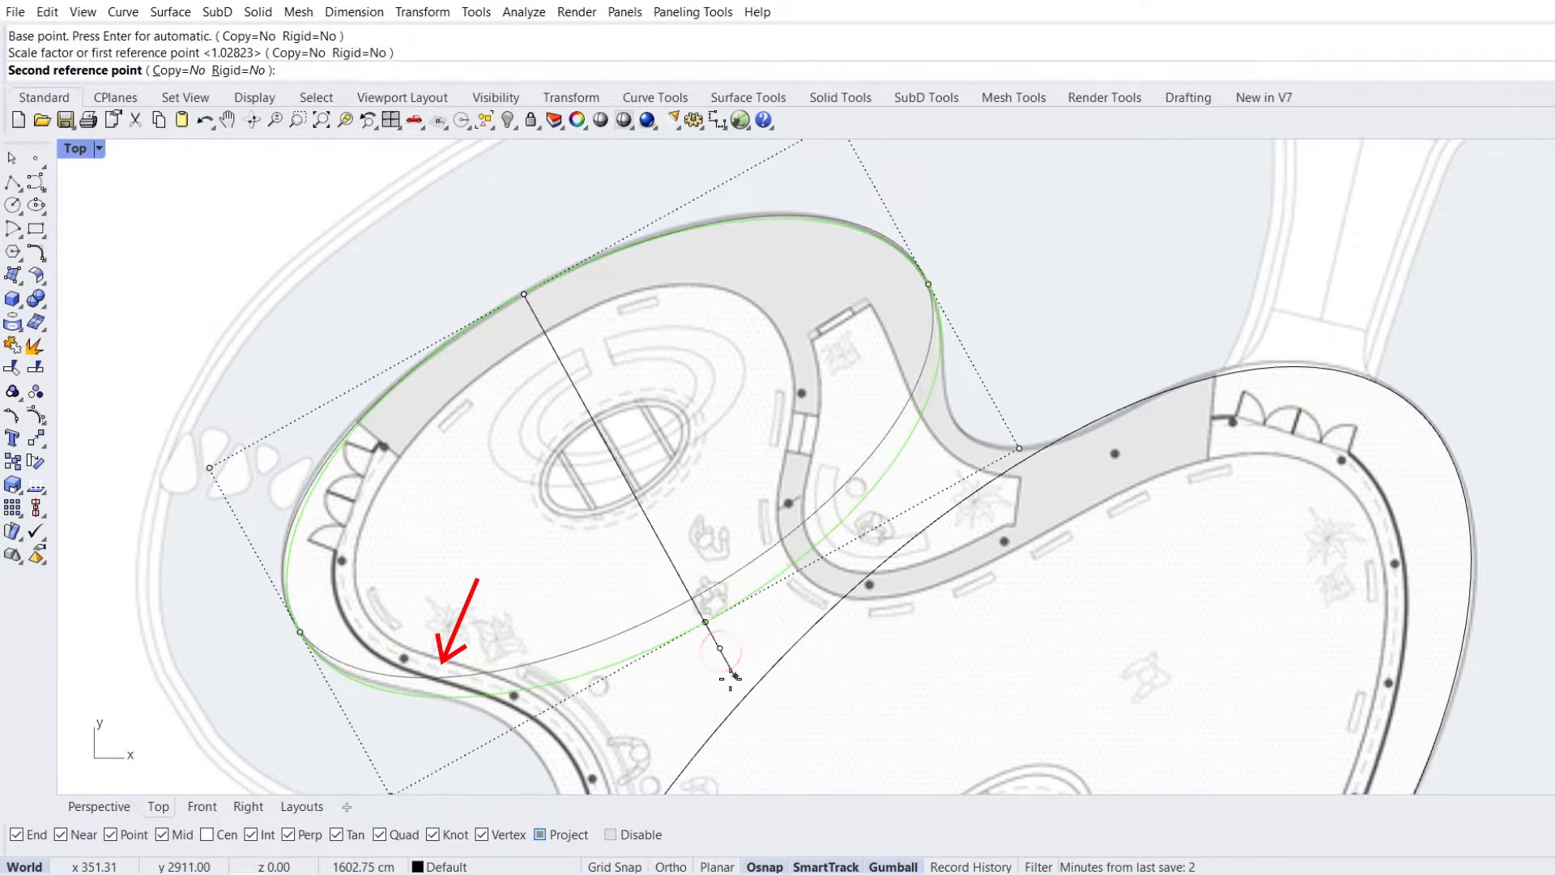
click(729, 674)
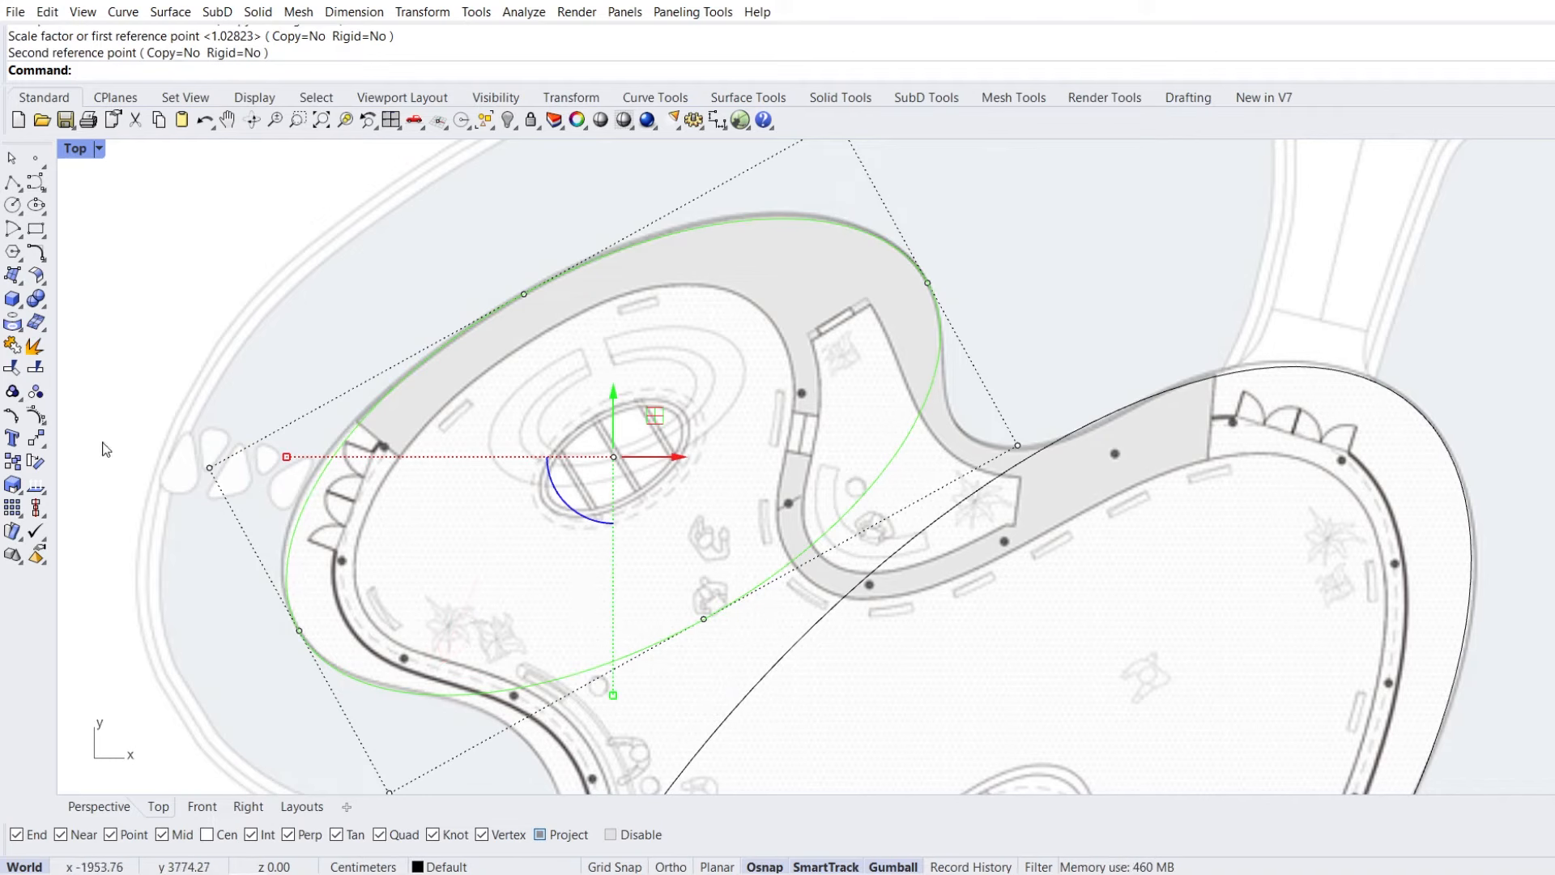
Rotate the smaller ellipse by about -0.5° around its upper-right end point to follow the plan outline
click(41, 460)
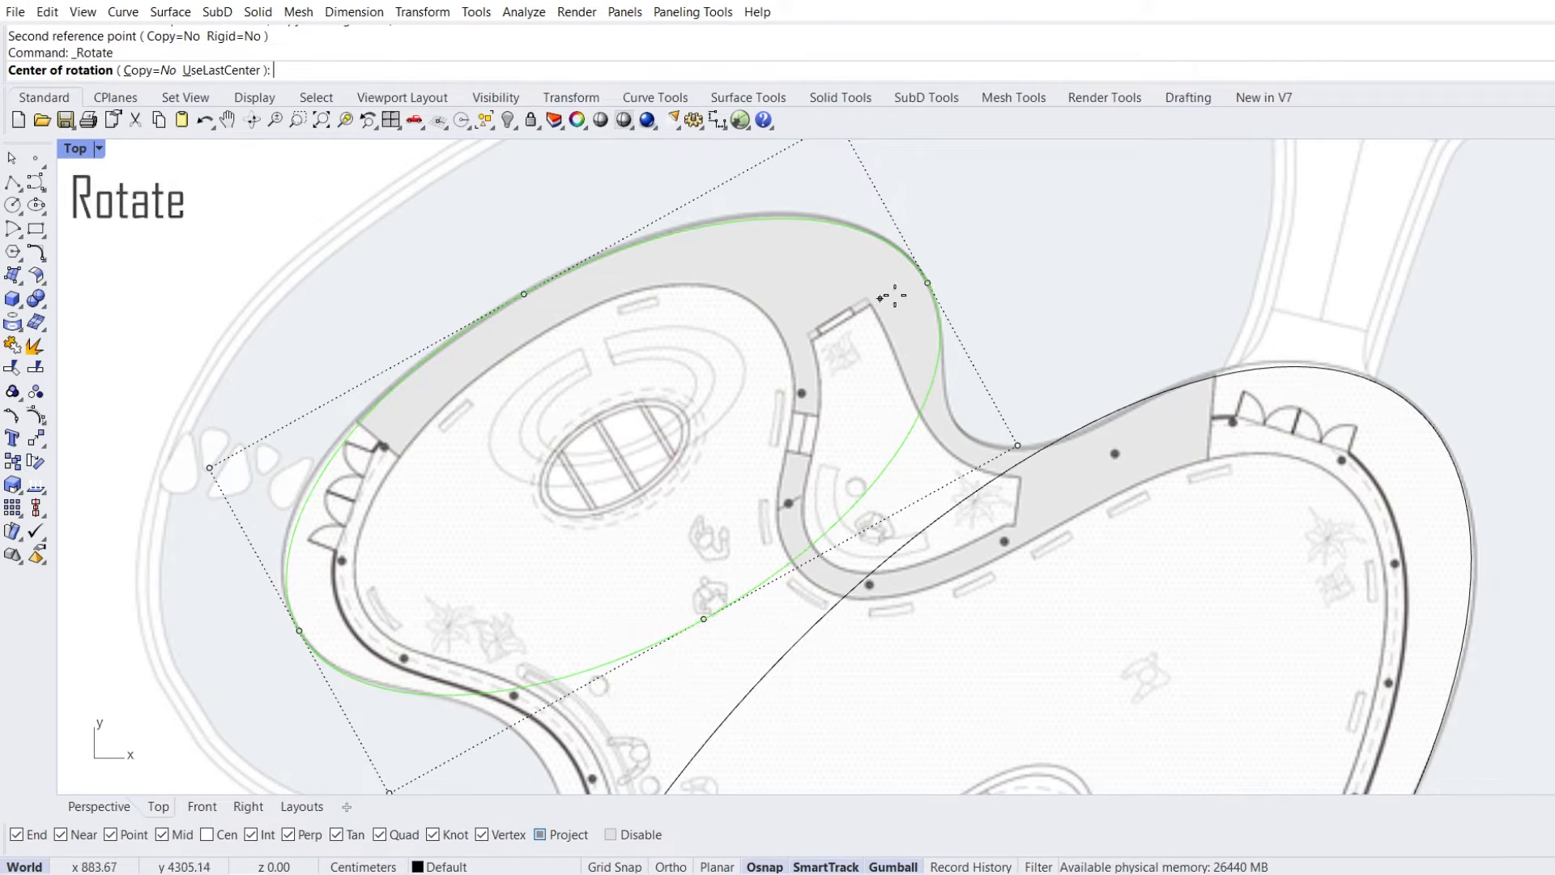
click(924, 285)
click(243, 299)
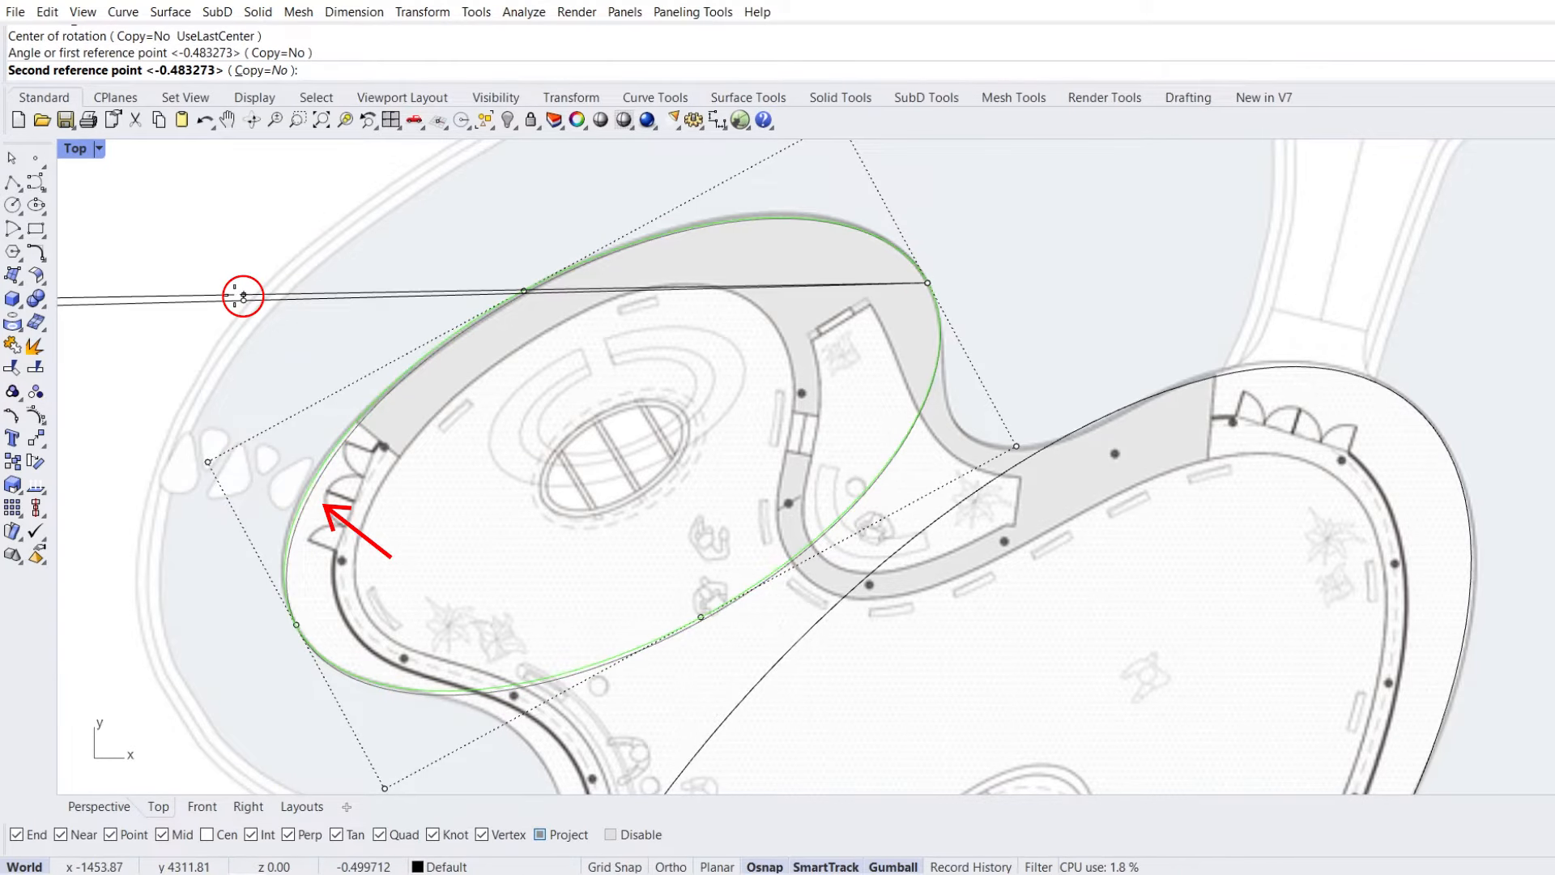
click(243, 297)
key(Escape)
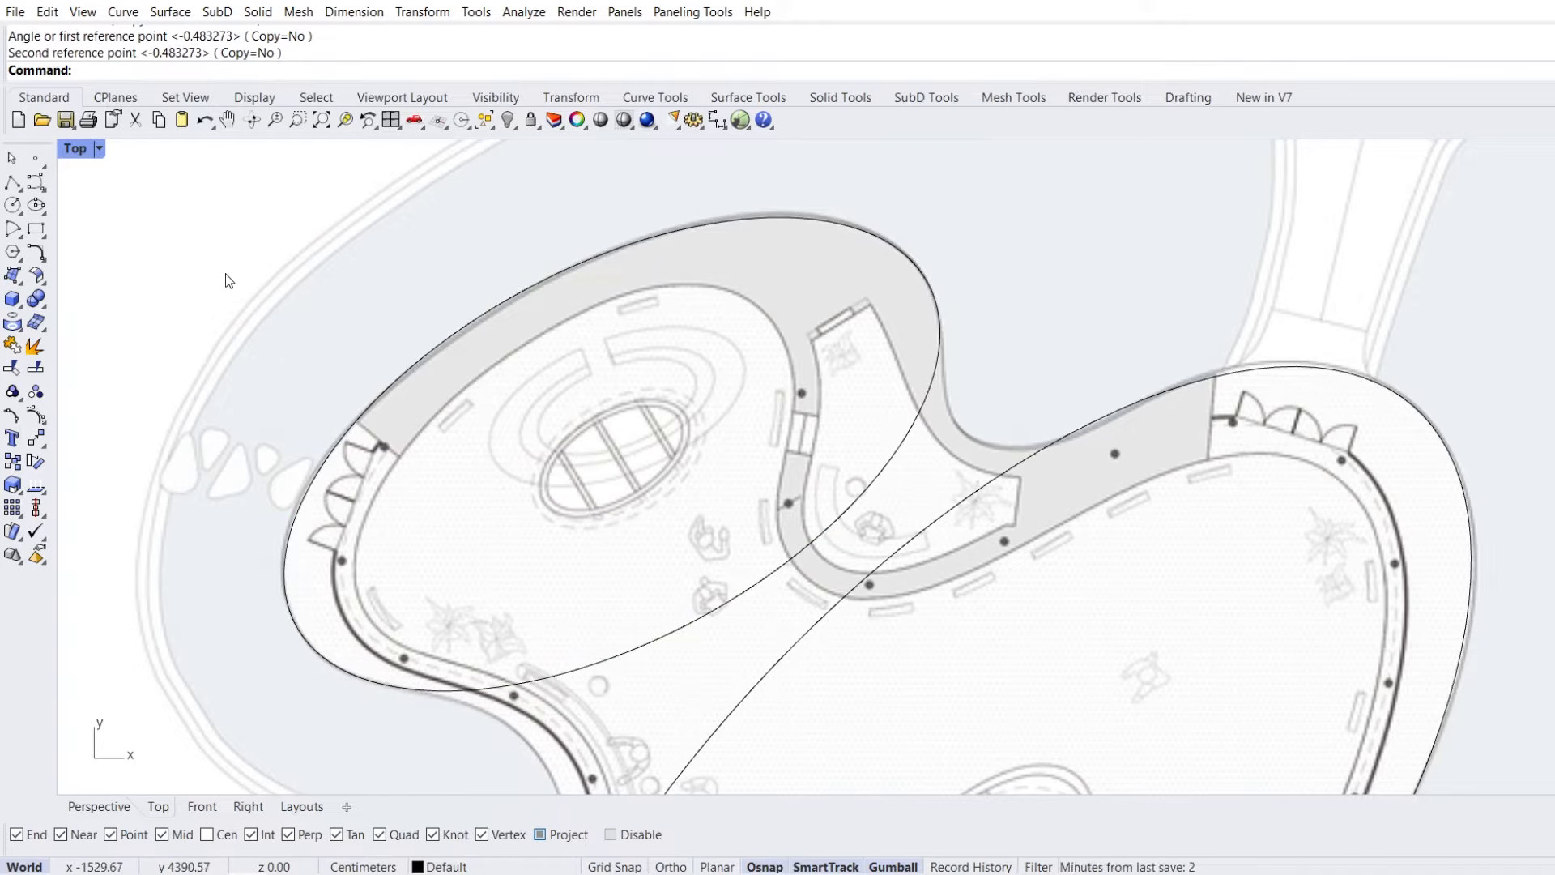
Unlock the floor plan picture
scroll(229, 280, down, 5)
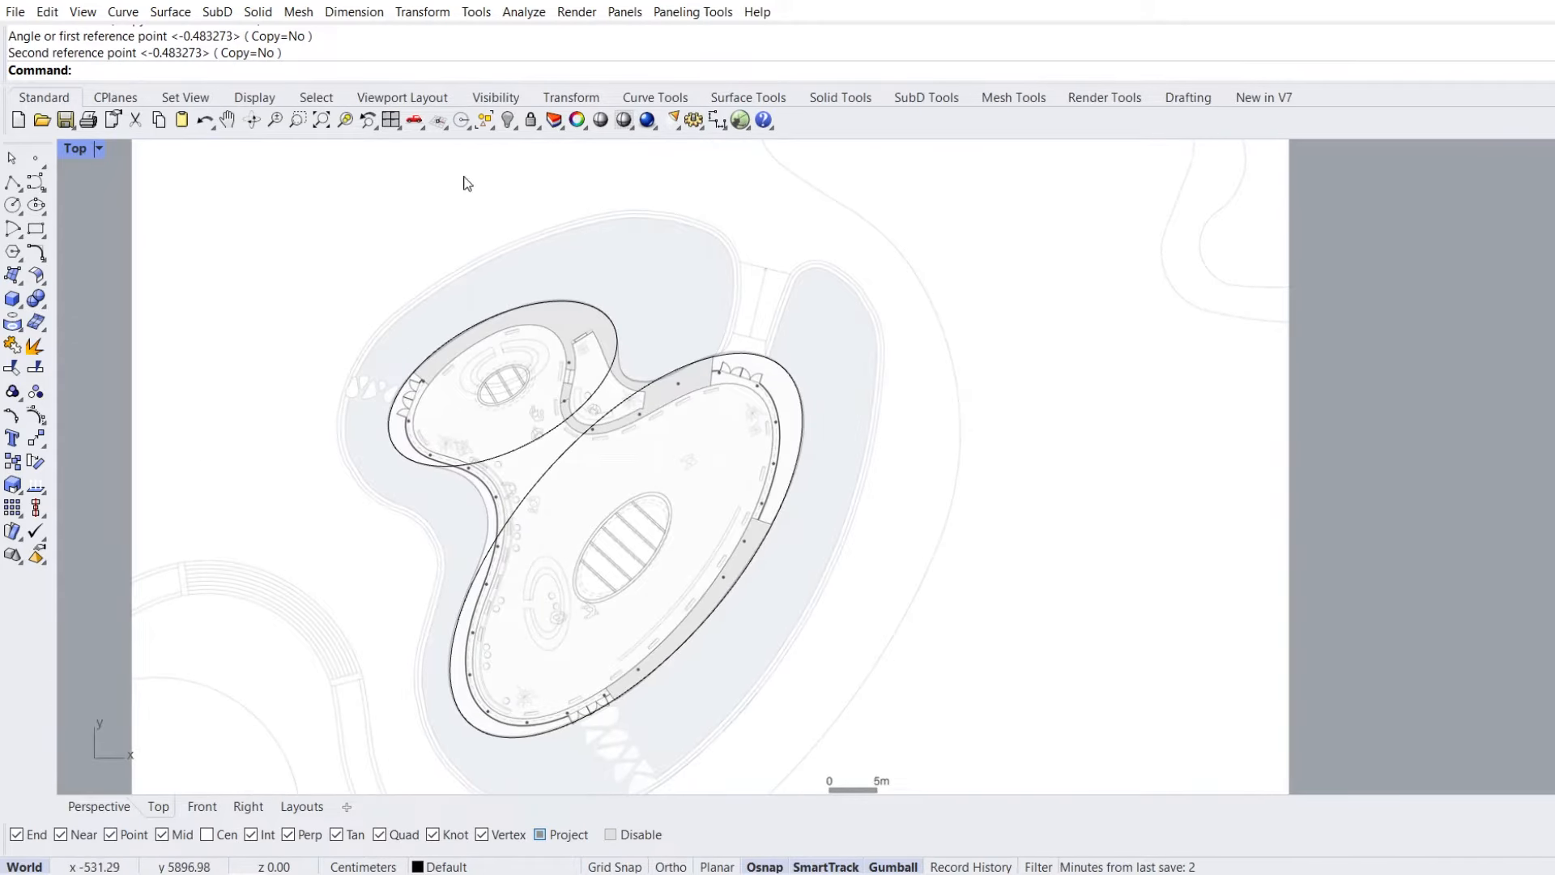
click(538, 126)
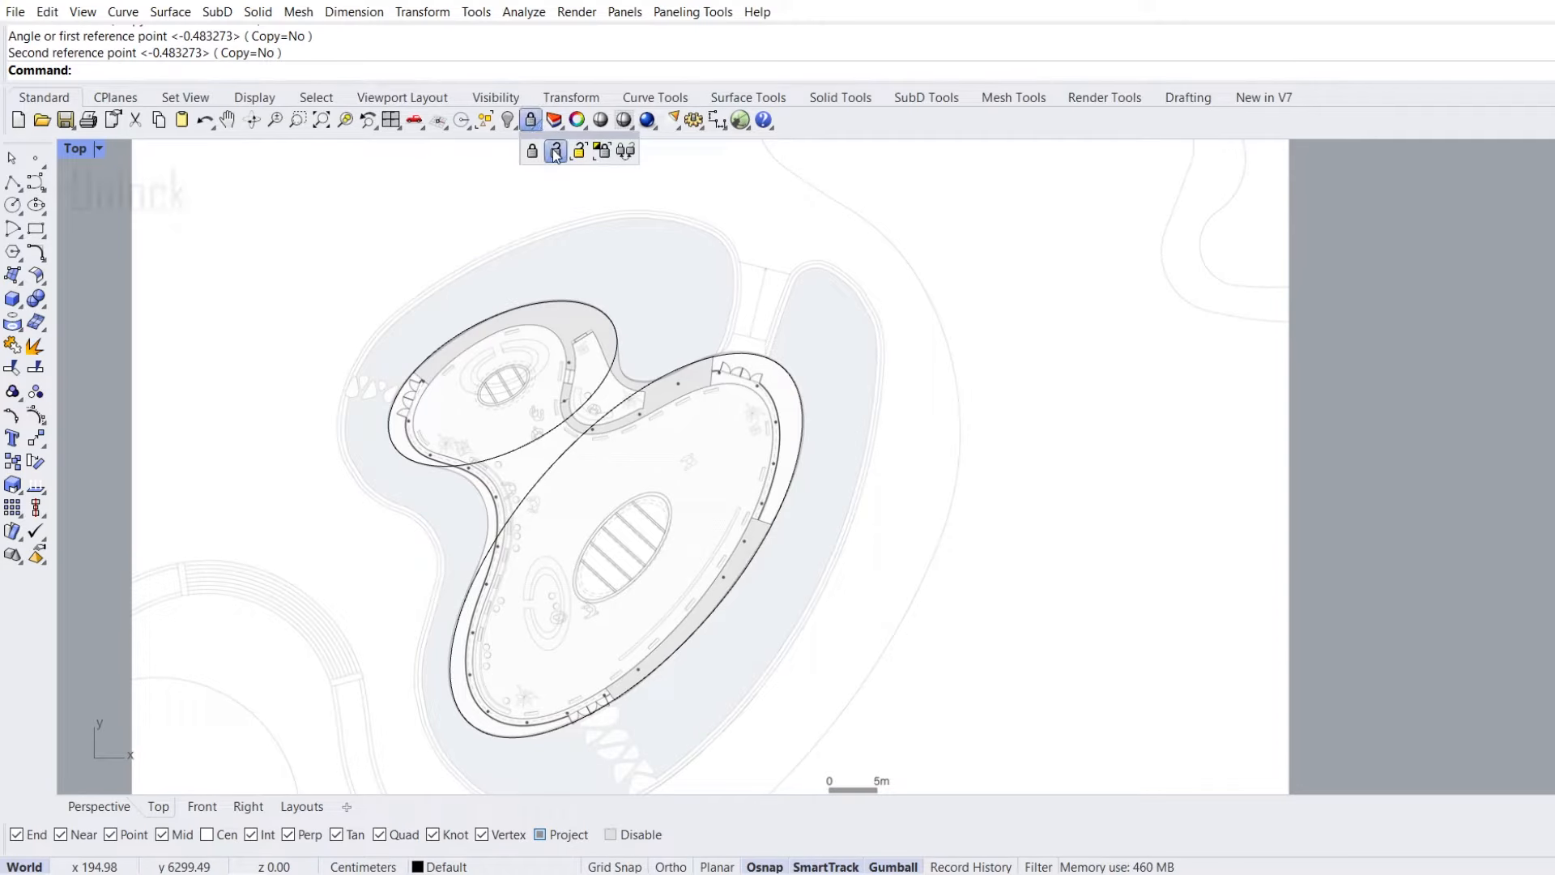
click(555, 152)
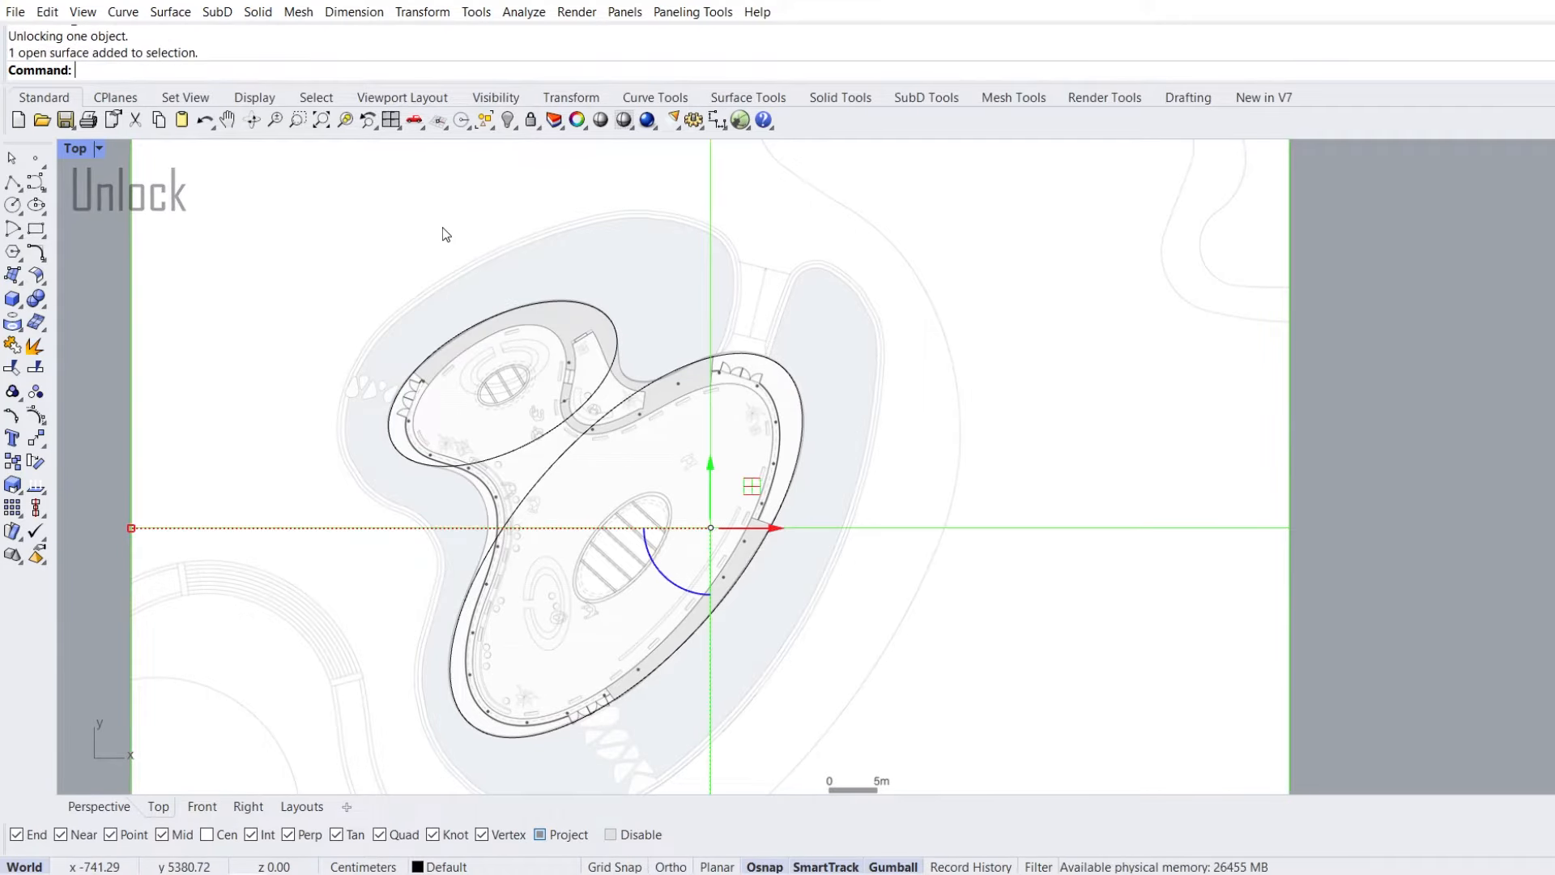
Insert the Sections picture upright in the Front view, spanning its base from the left end to the right end of the floor plan picture
click(202, 806)
scroll(572, 522, down, 6)
right_drag(563, 340, 601, 515)
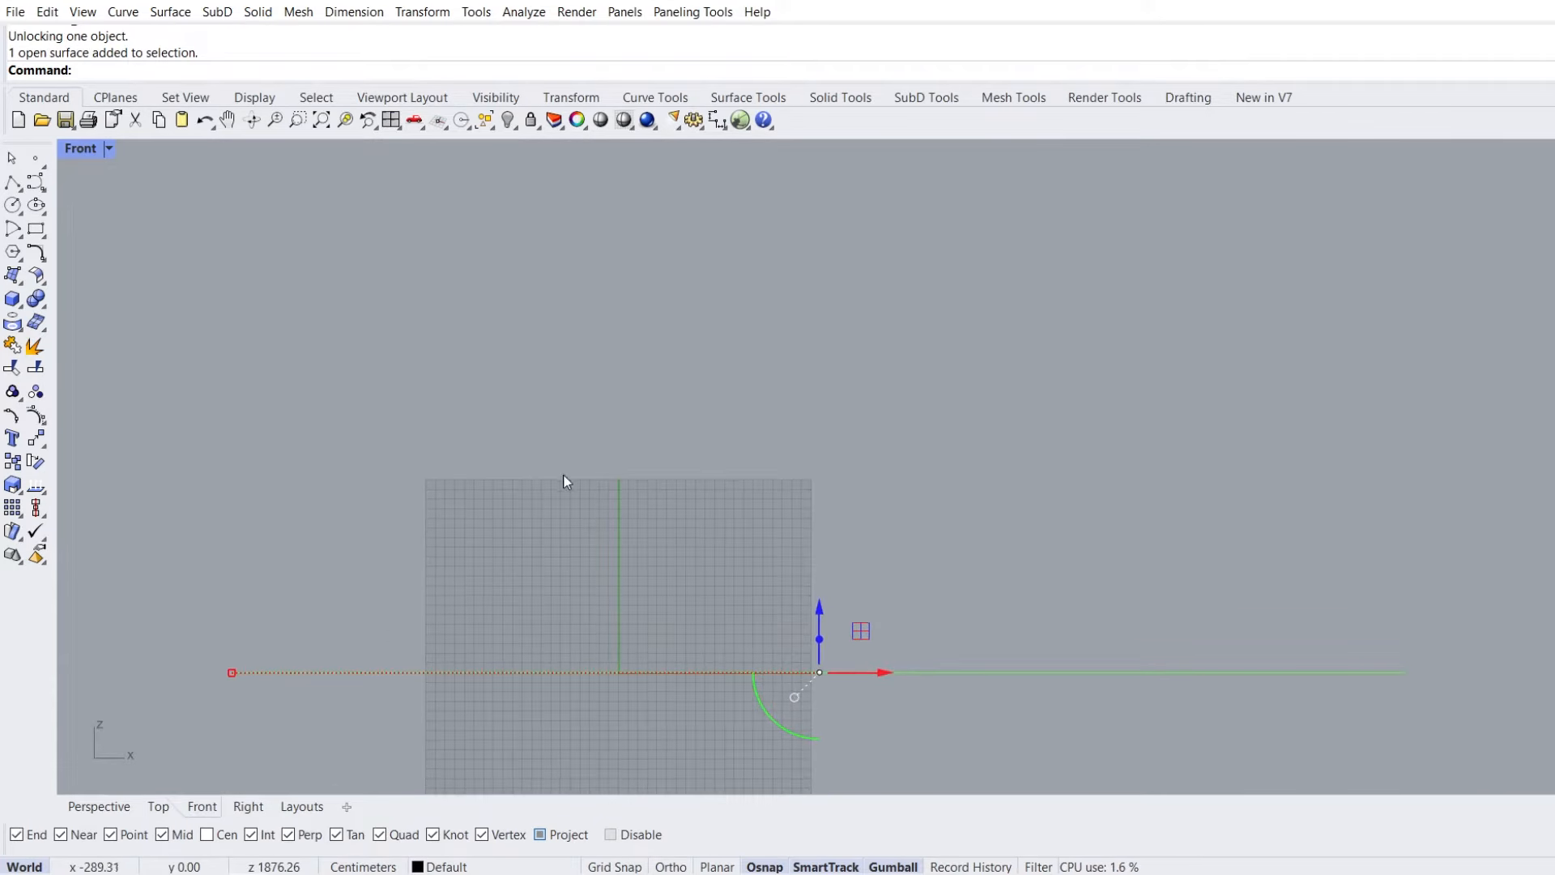
click(21, 285)
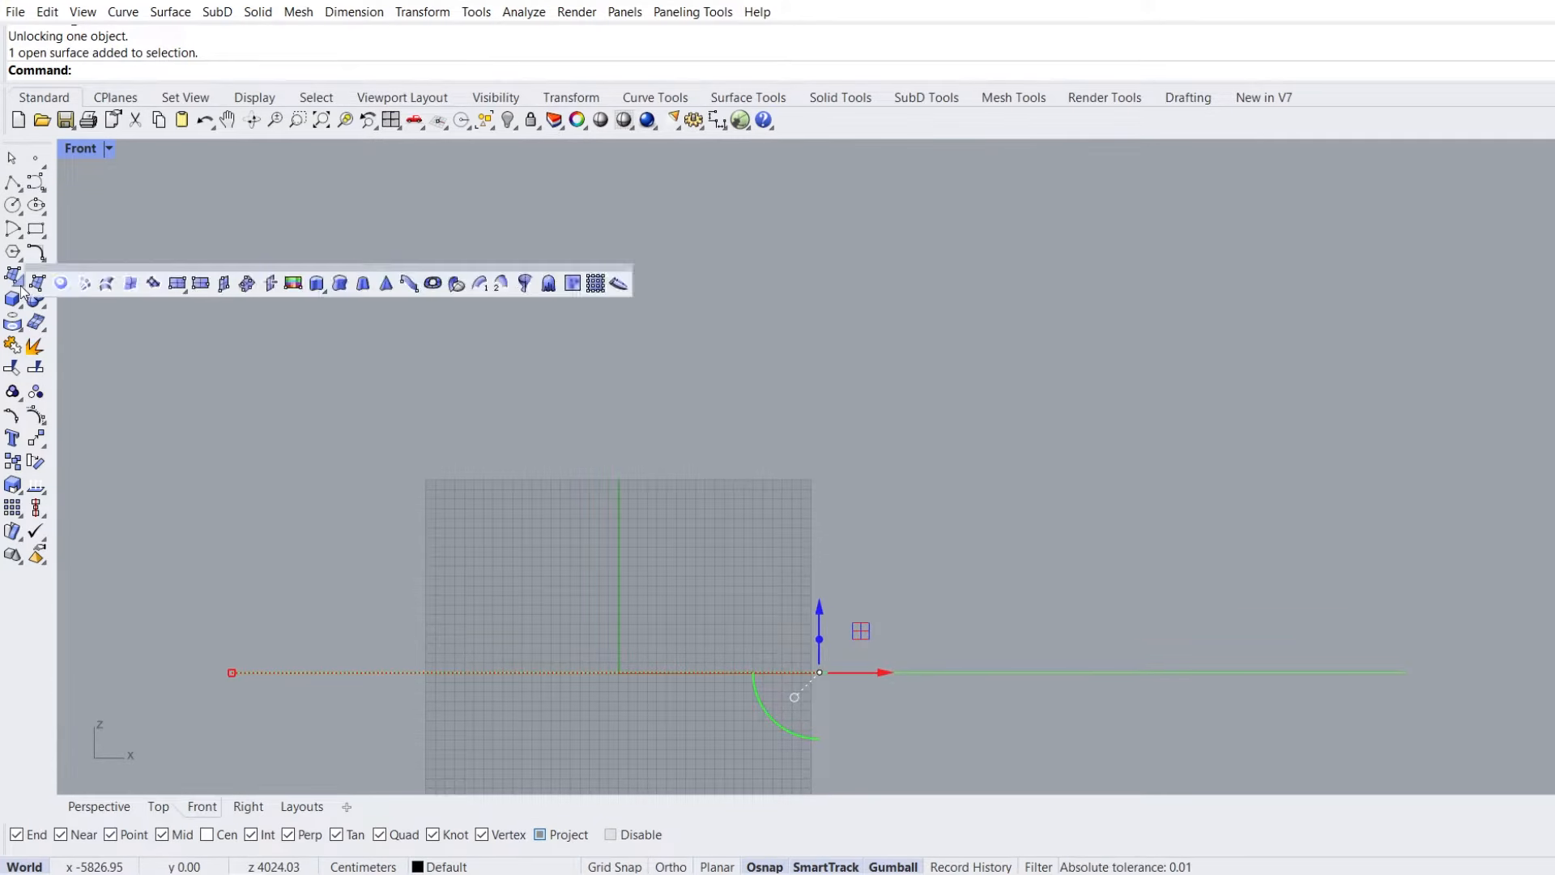
click(292, 284)
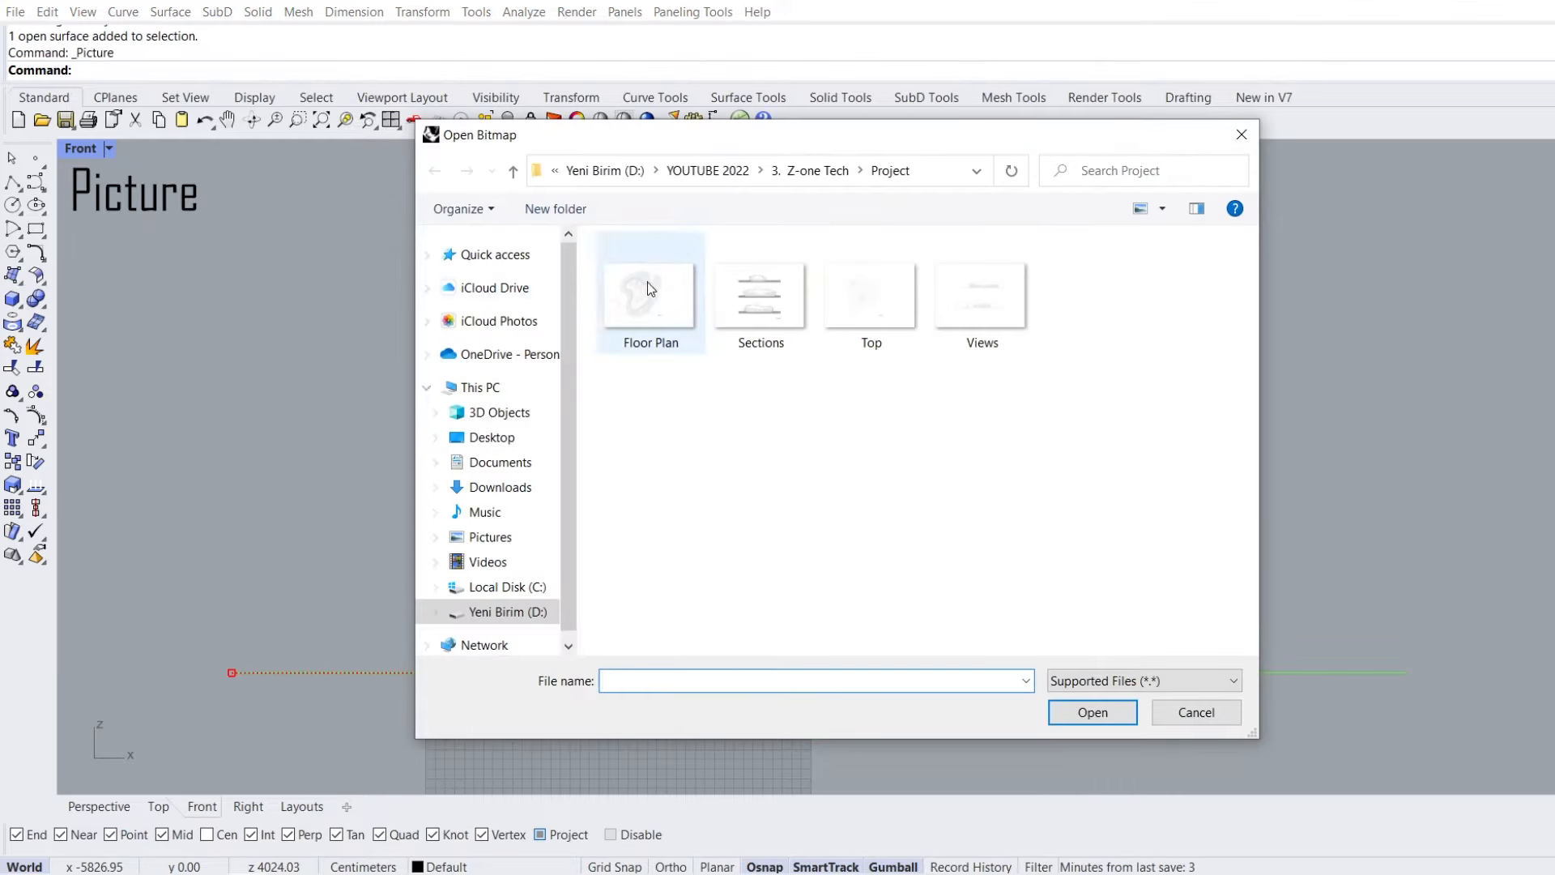
click(731, 303)
click(1090, 711)
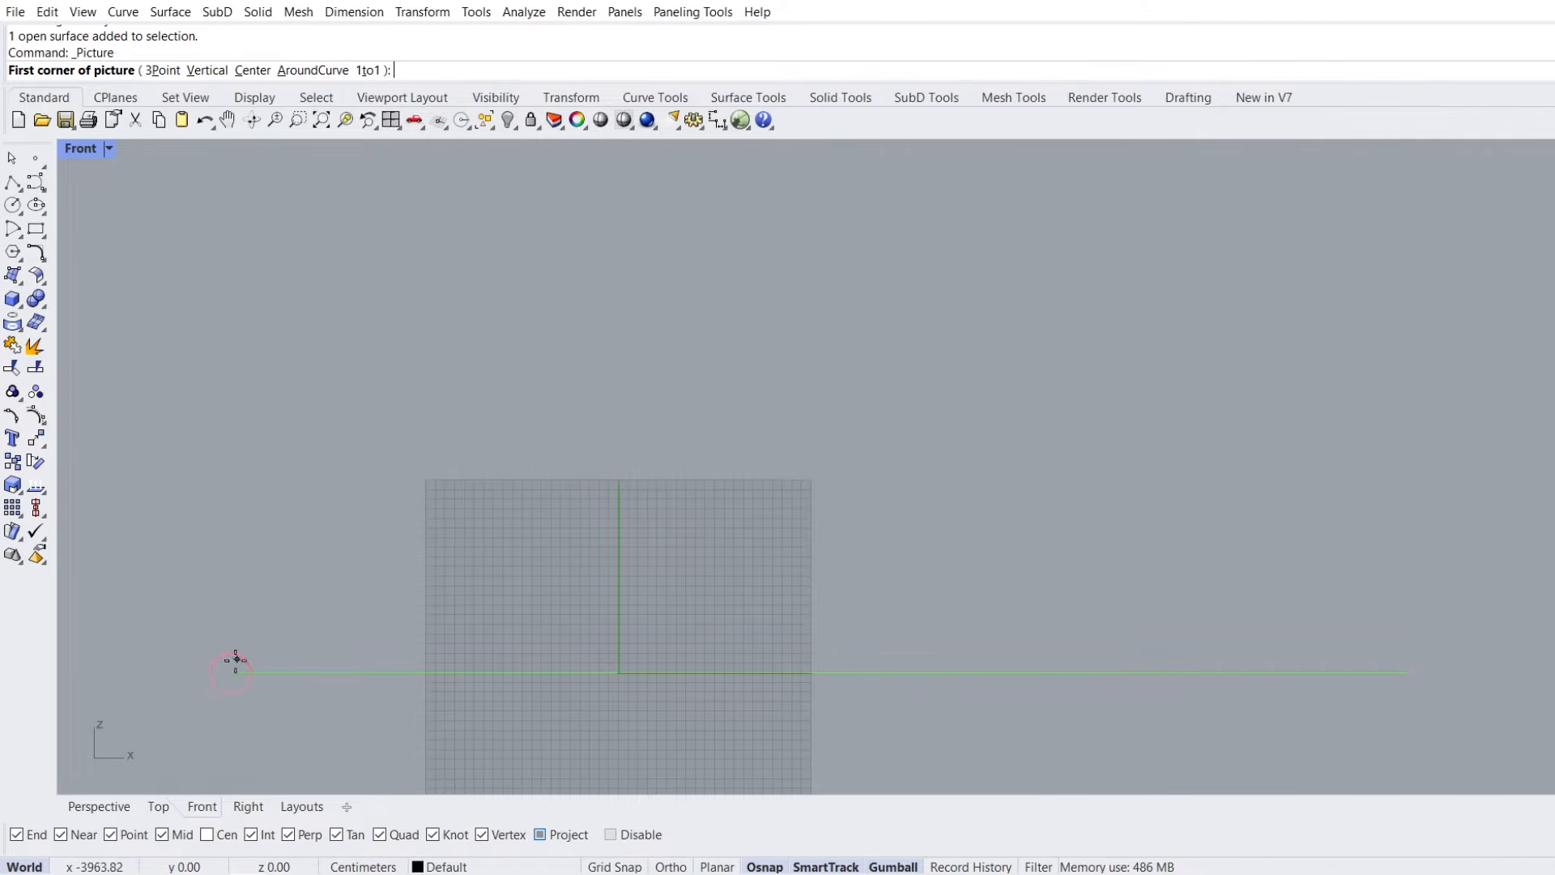
click(232, 670)
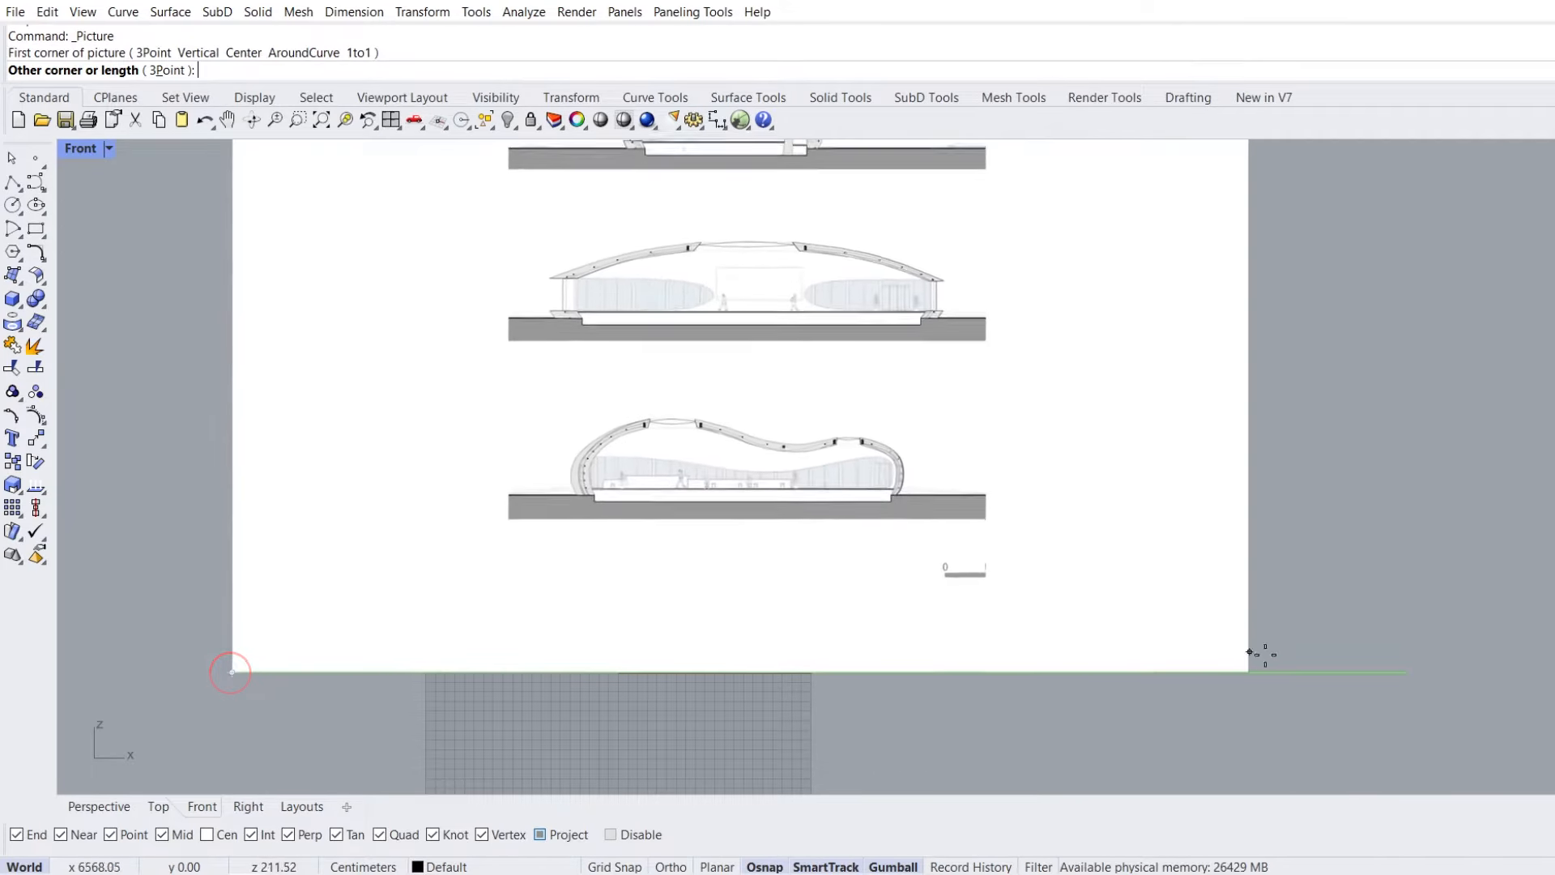
click(1397, 672)
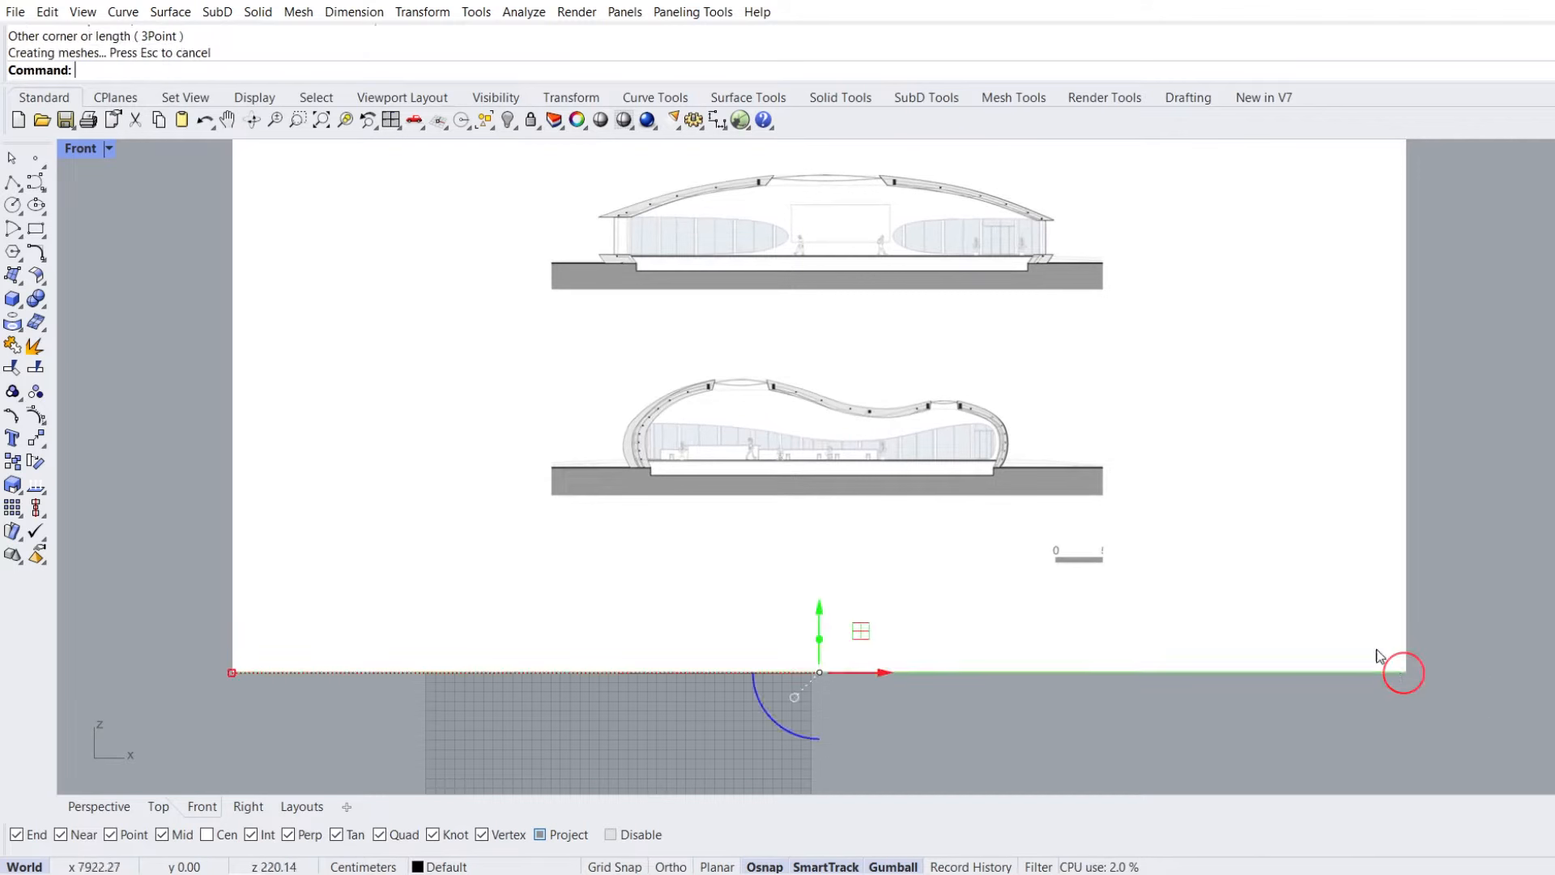
key(Escape)
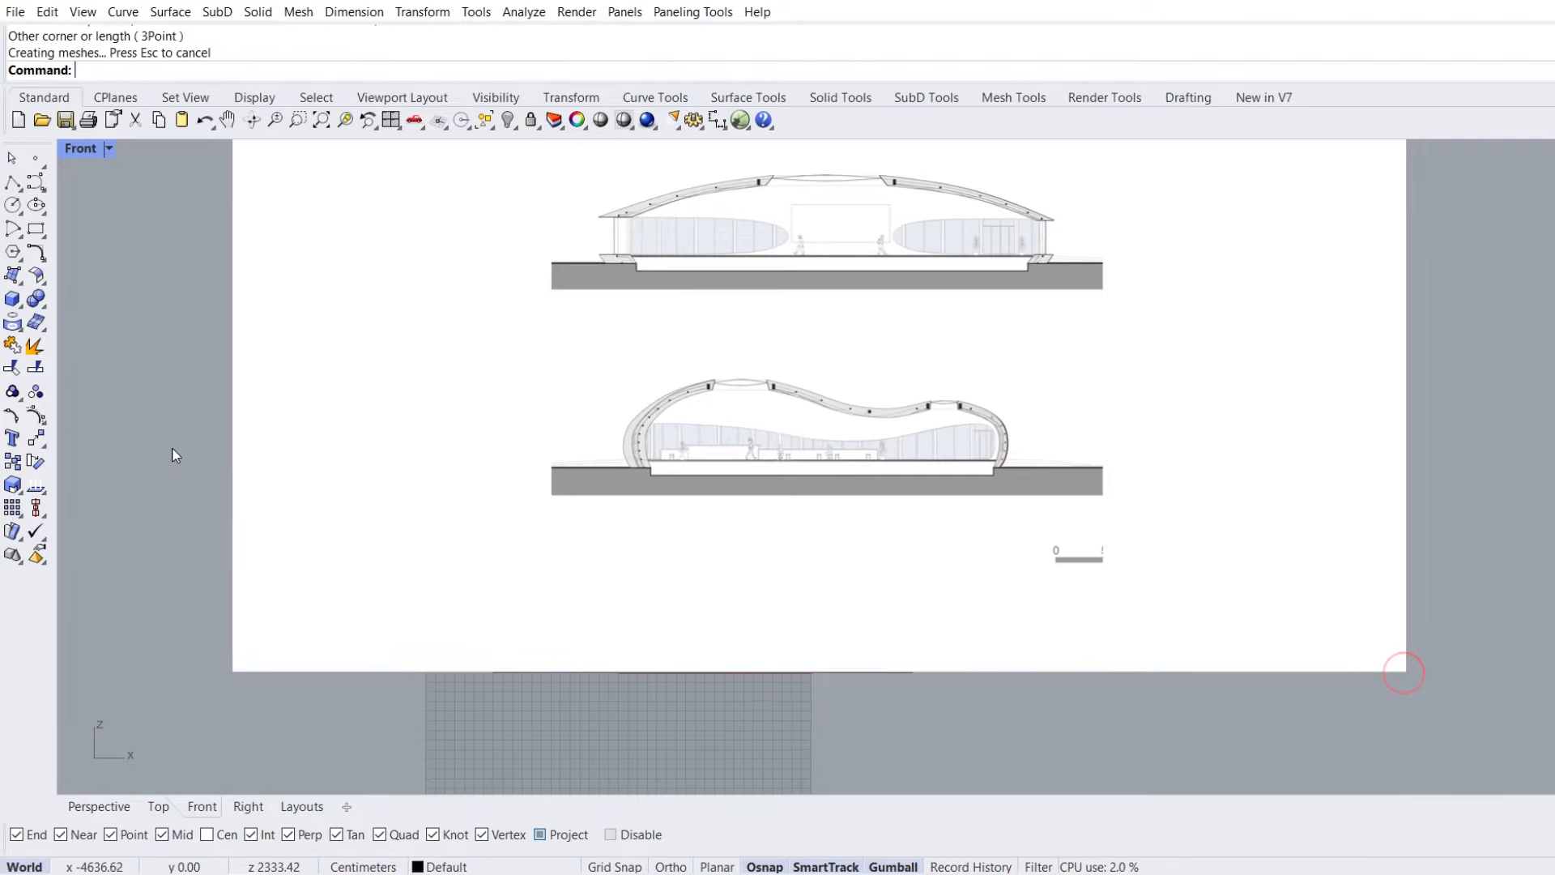
Draw a rectangle framing the lowest section drawing, including its ground strip, on the Sections picture
click(37, 250)
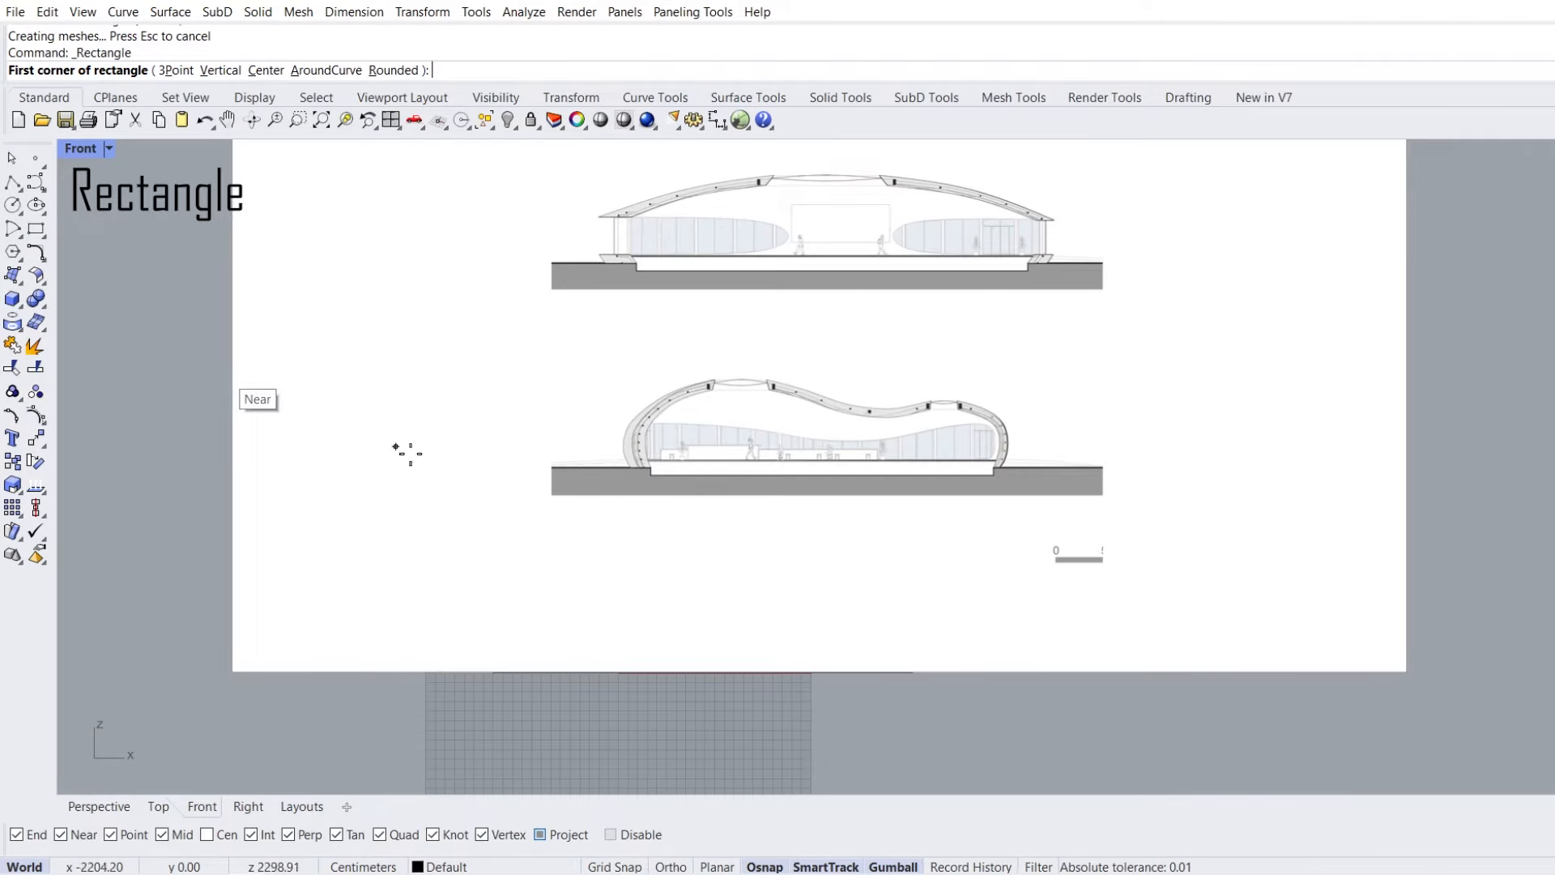
click(547, 499)
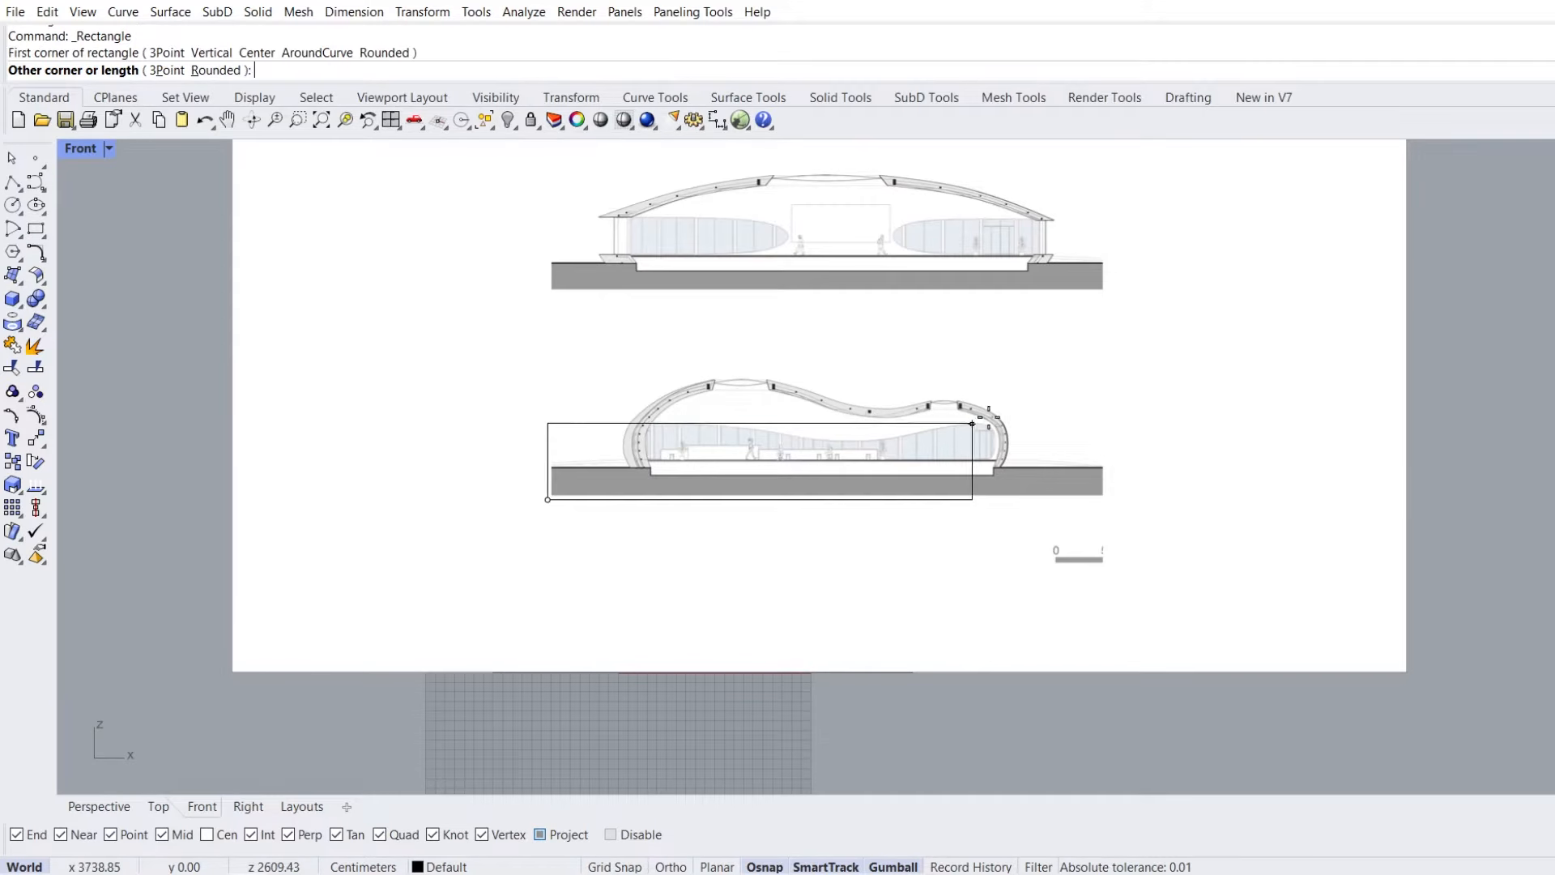
click(1106, 367)
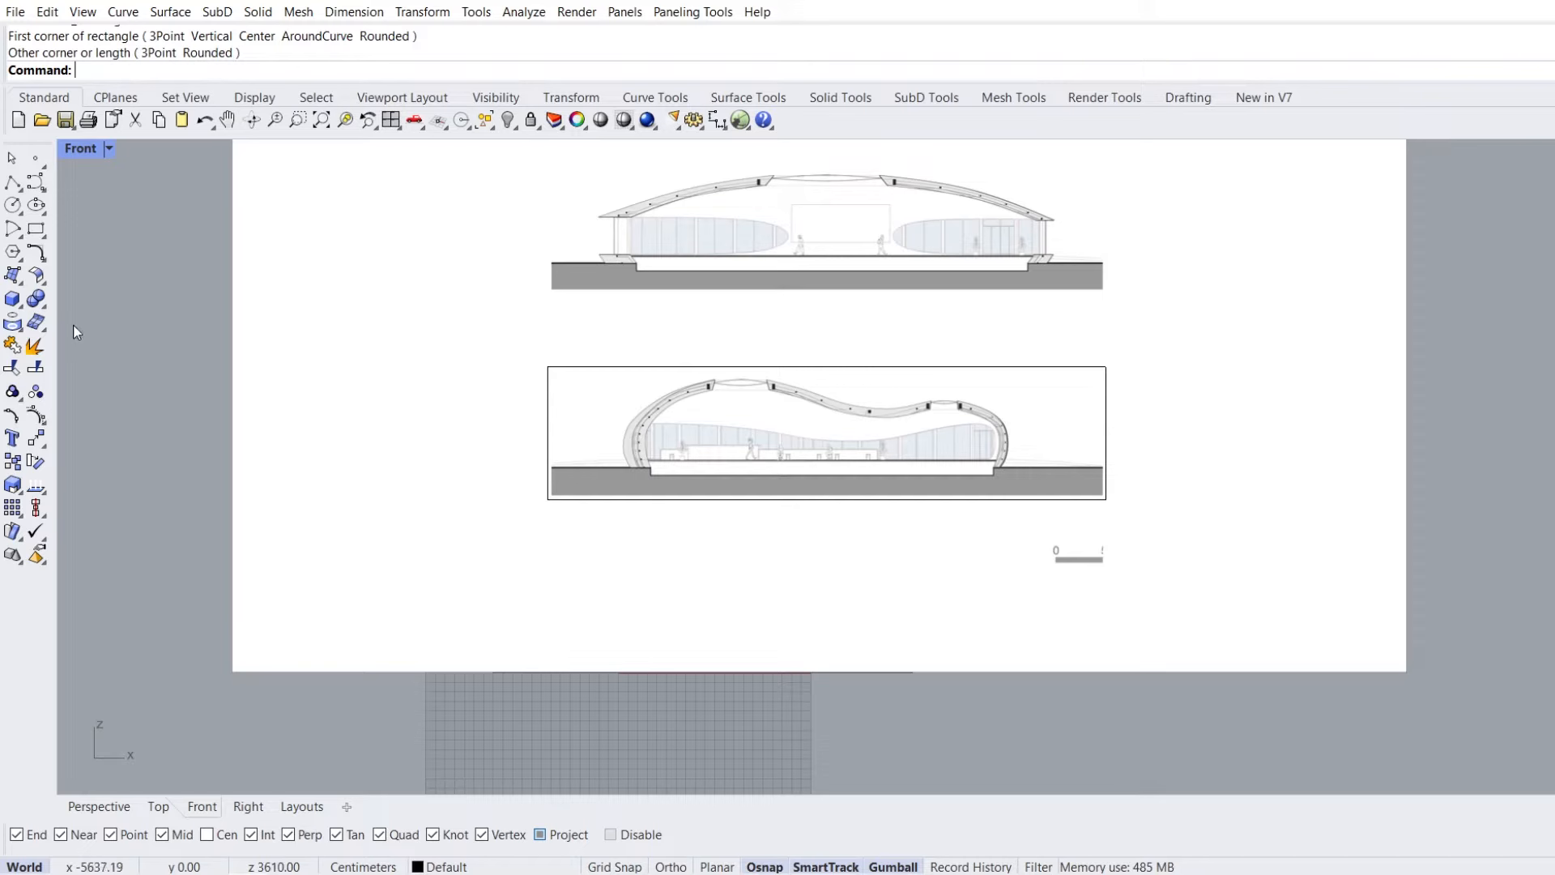
Trim away the Sections picture outside the rectangle and delete the rectangle curve
click(12, 368)
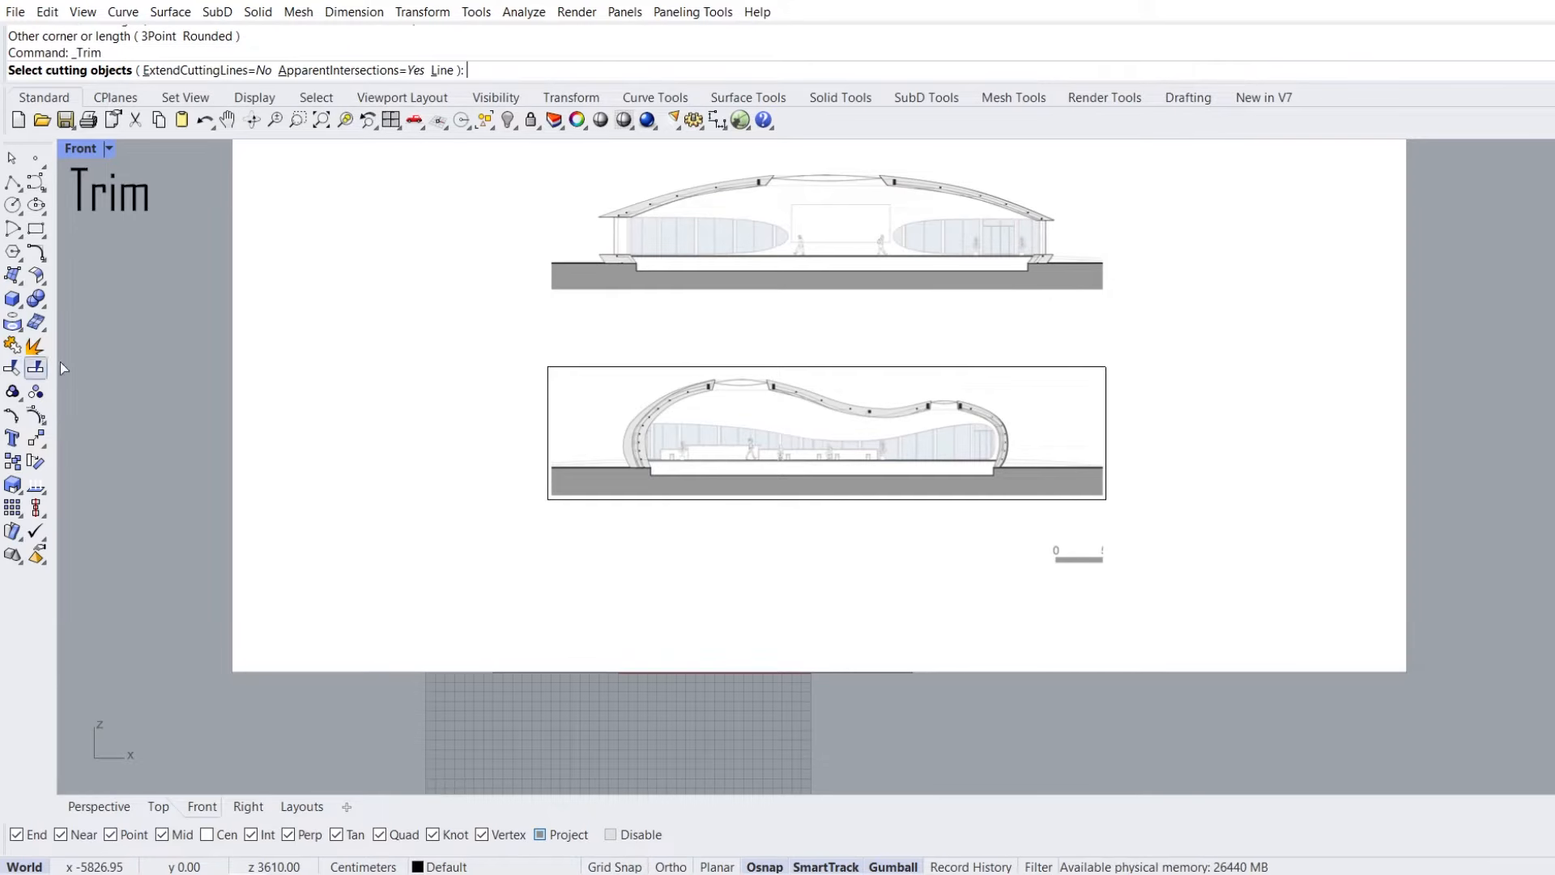
click(904, 498)
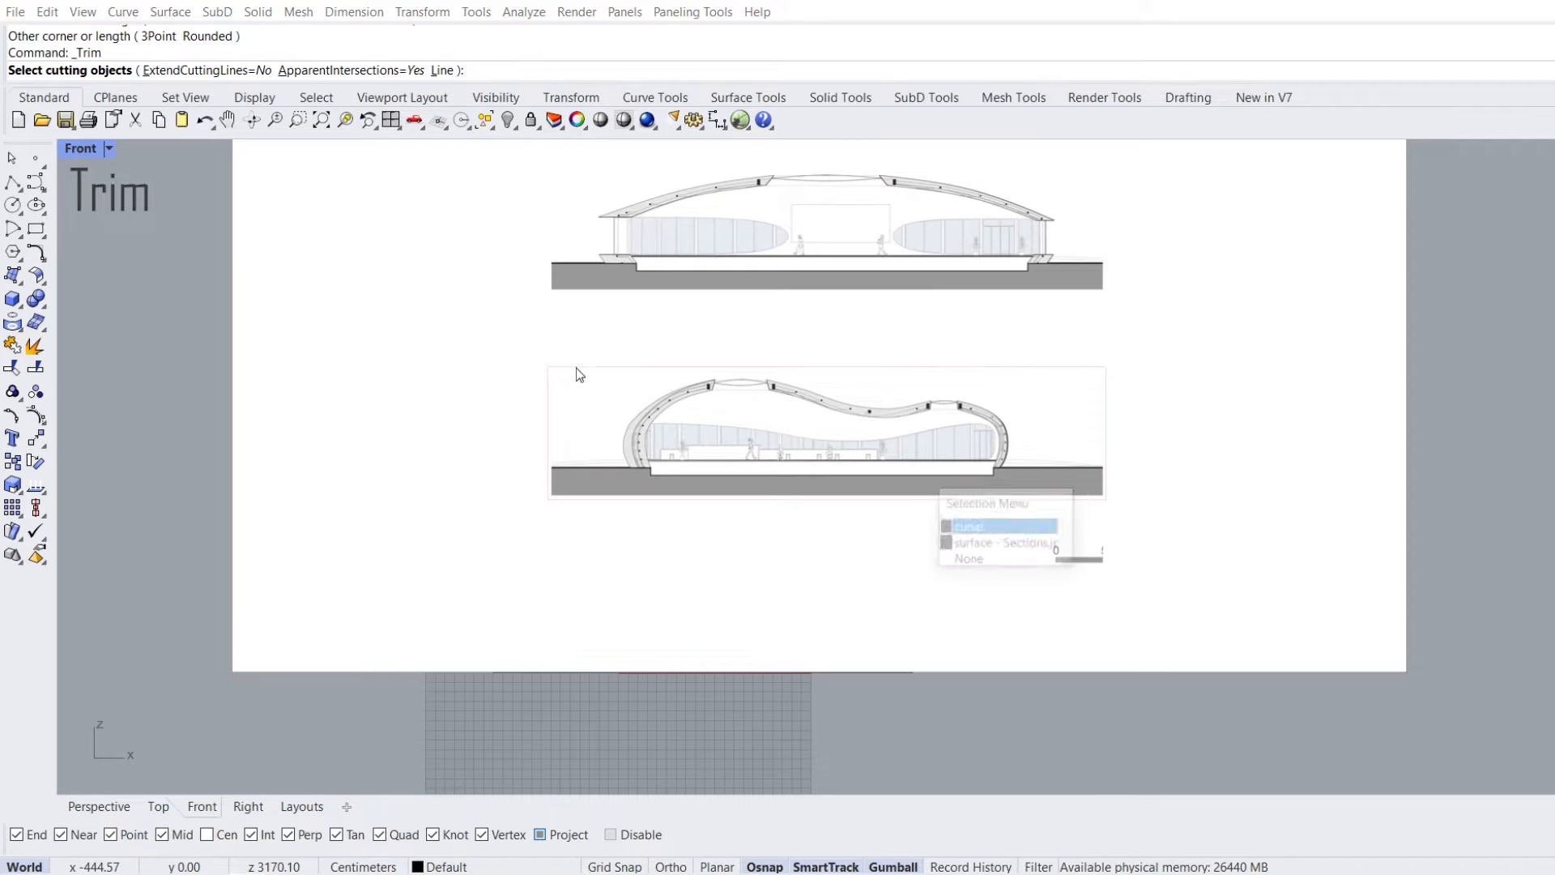
click(983, 528)
key(Return)
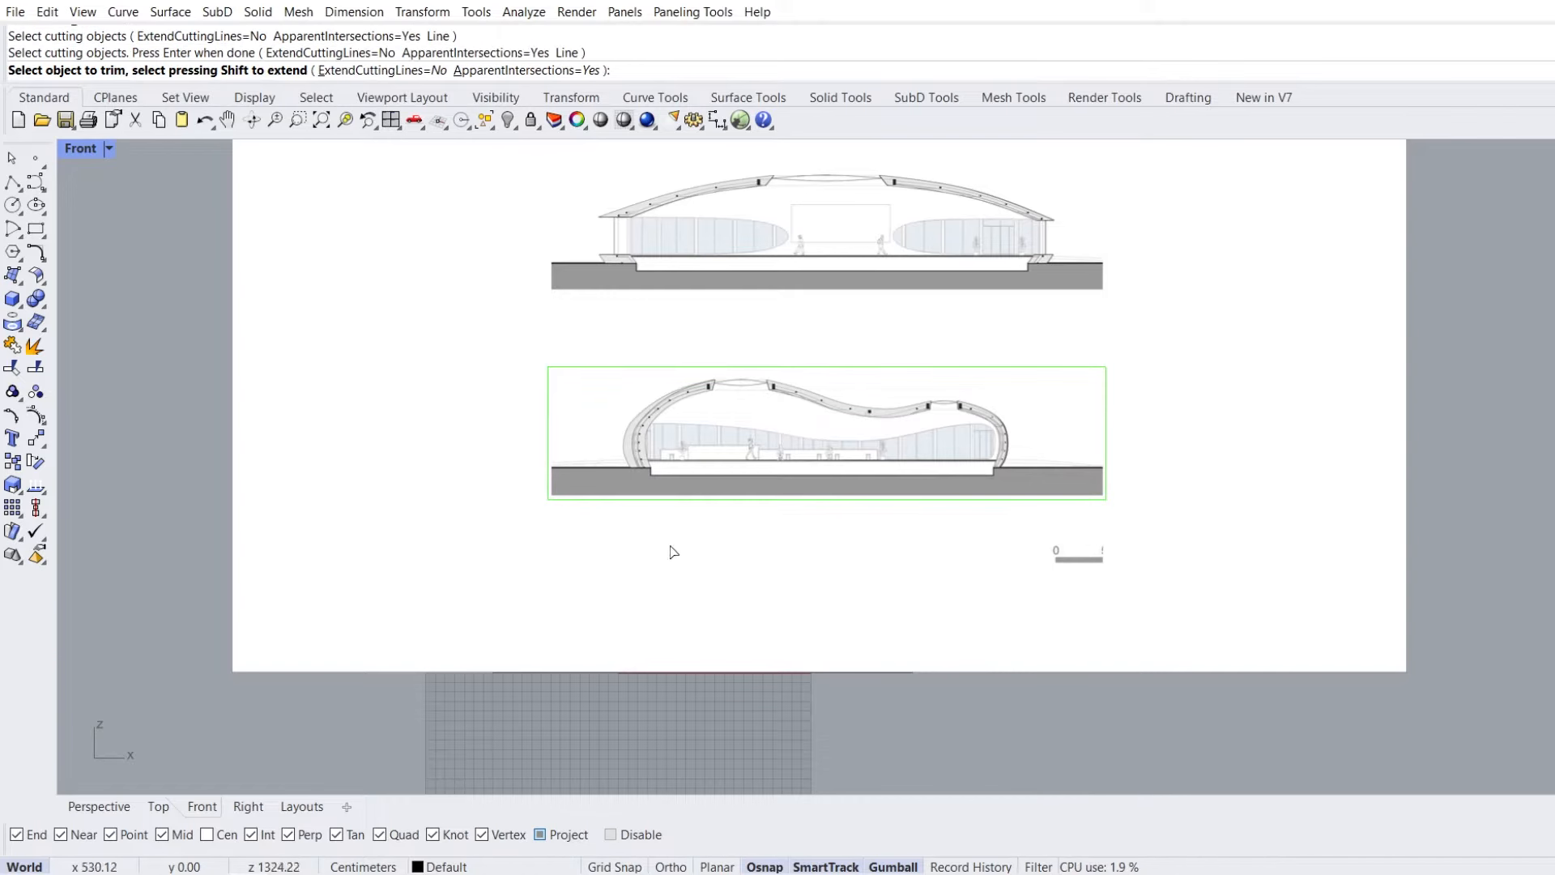
click(630, 556)
key(Return)
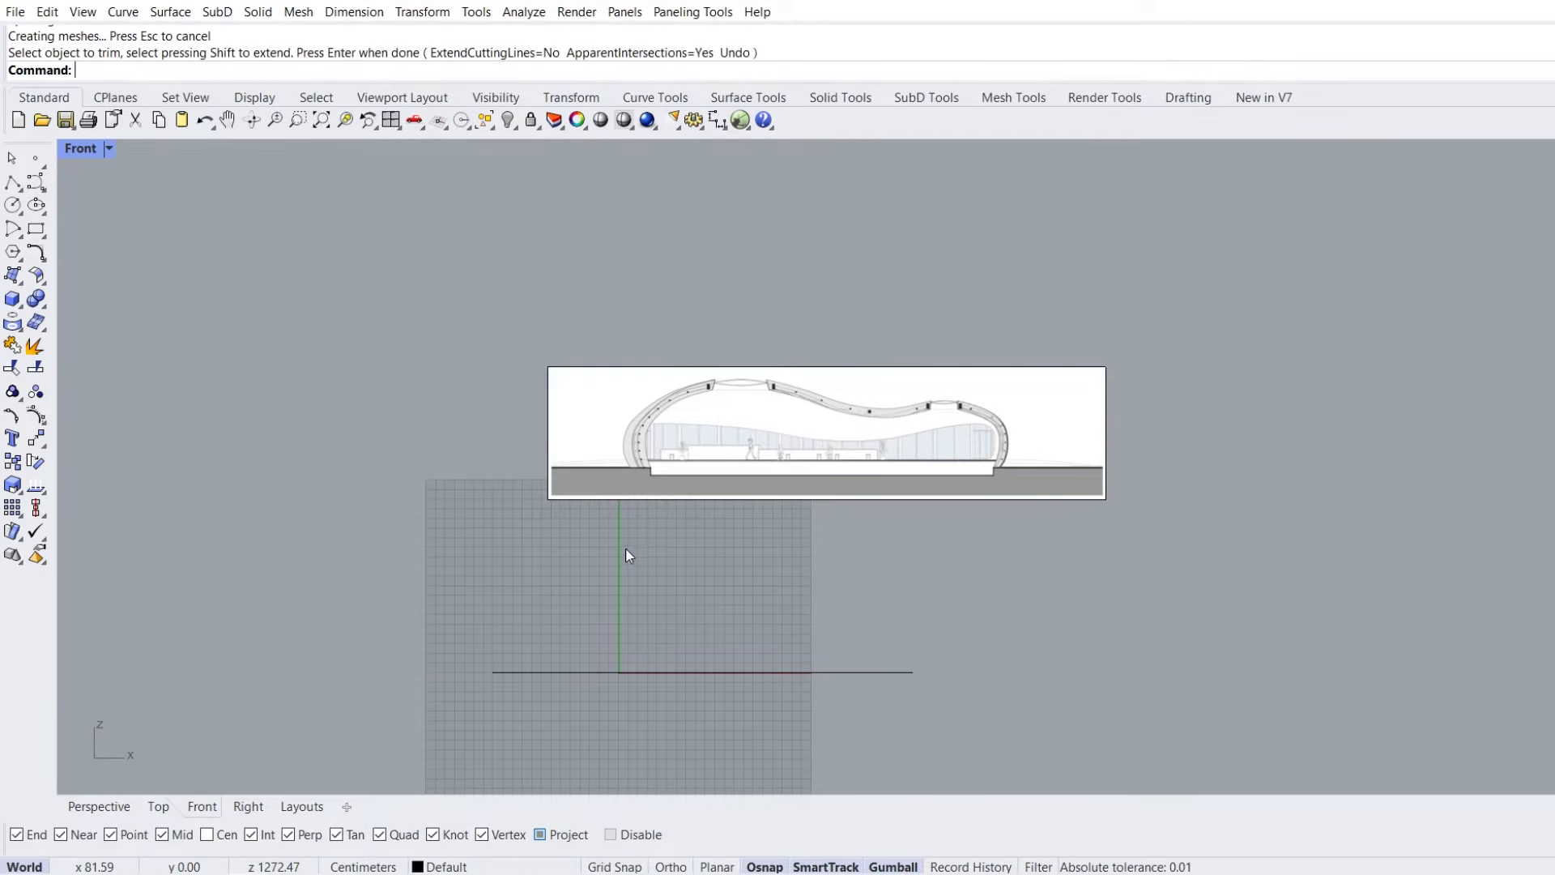
click(628, 508)
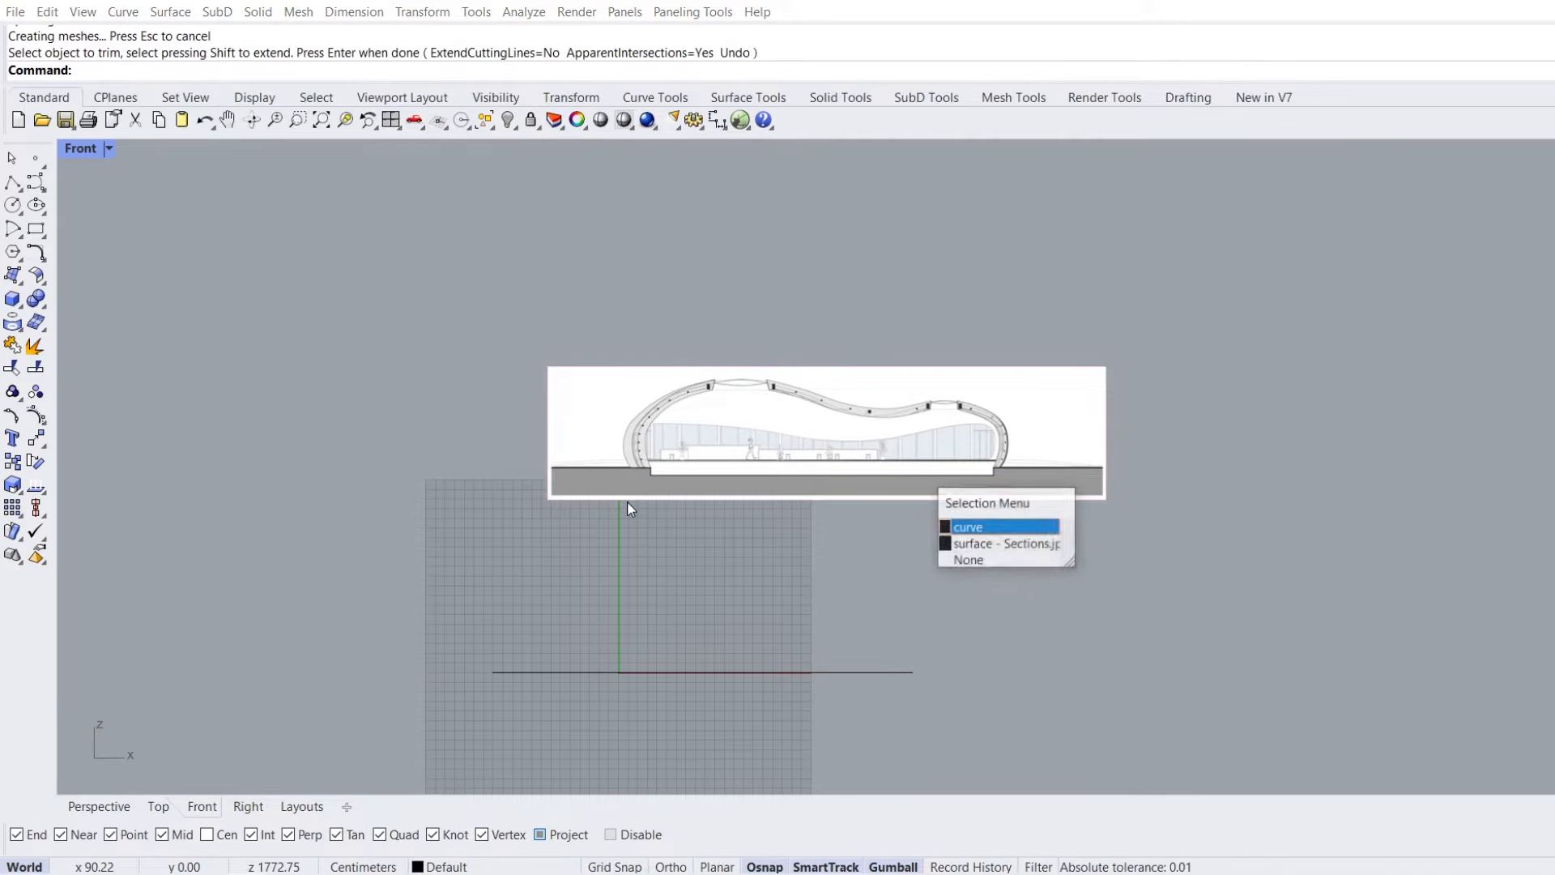
click(973, 528)
key(Delete)
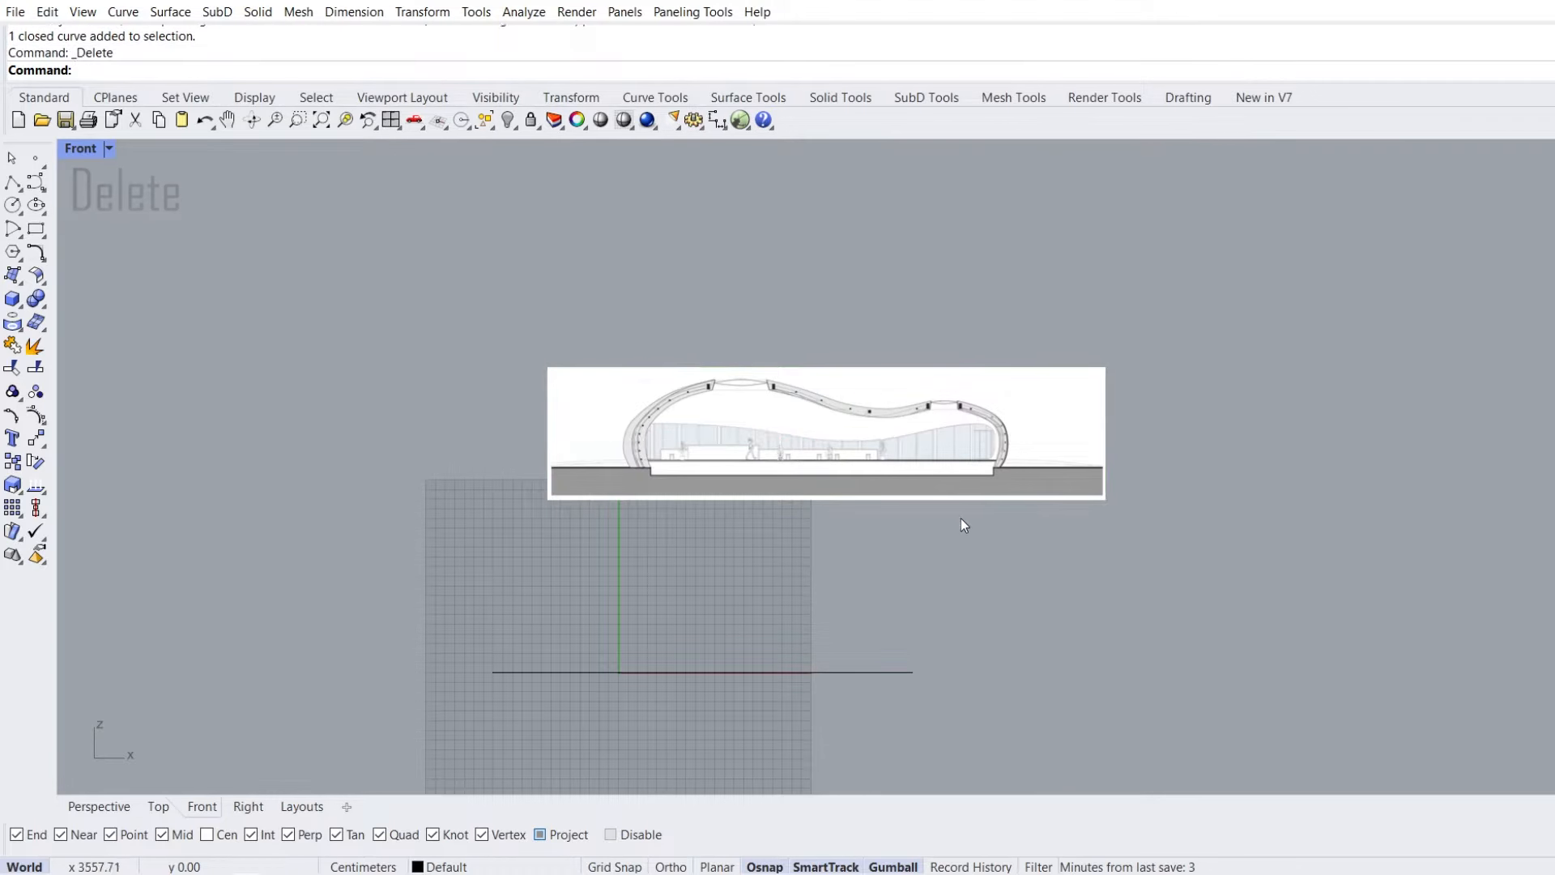
Reposition the cropped section picture diagonally over the floor plan, with its ground line lowered to the plan's level
click(911, 437)
drag(877, 410, 706, 571)
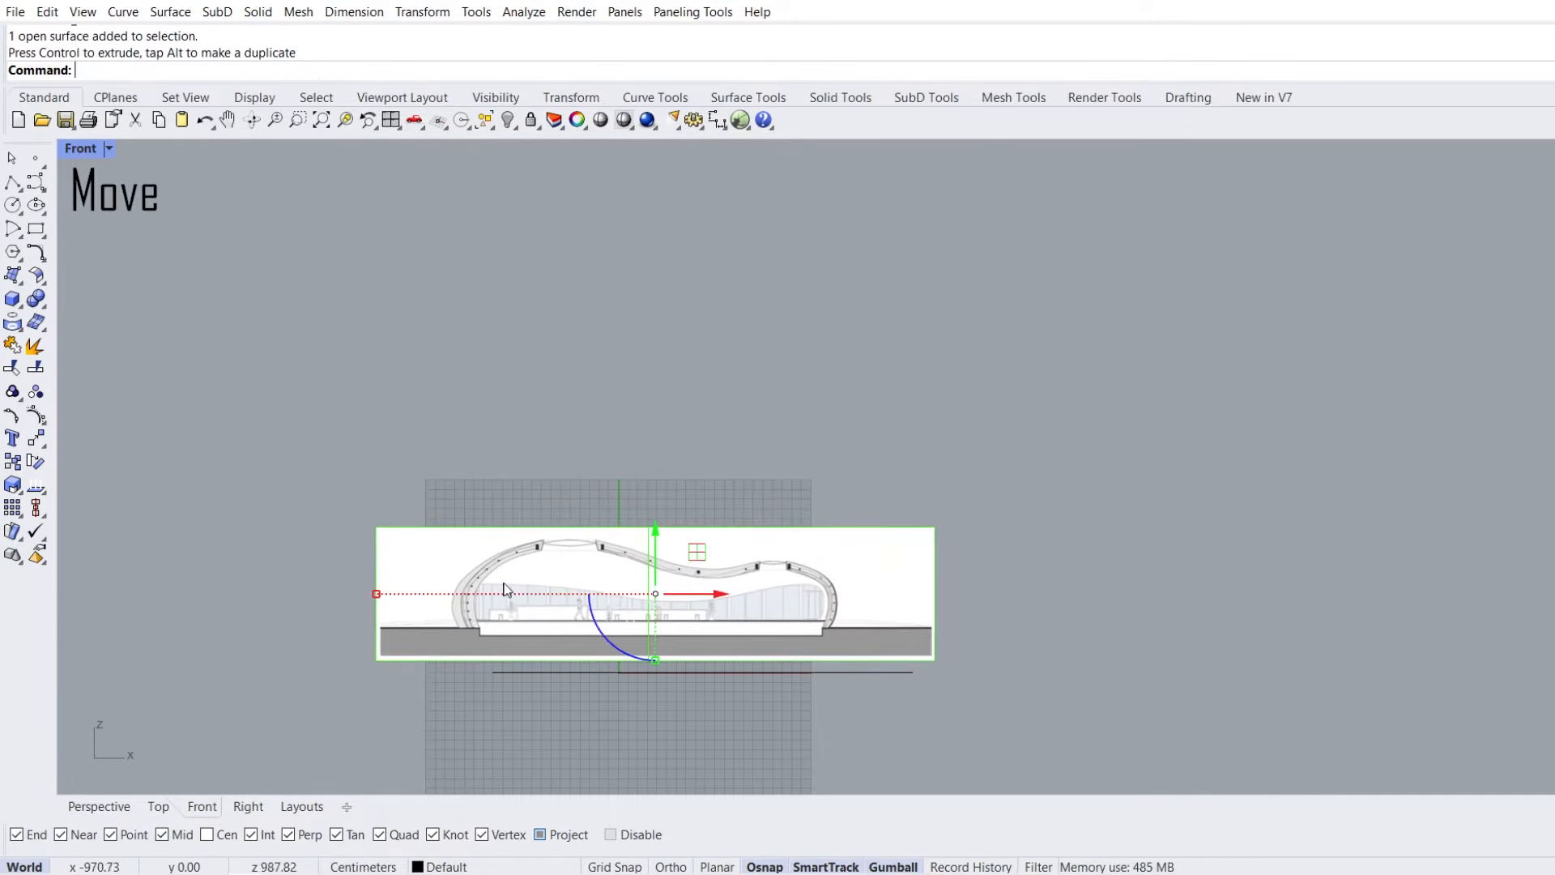
click(86, 805)
scroll(643, 434, down, 14)
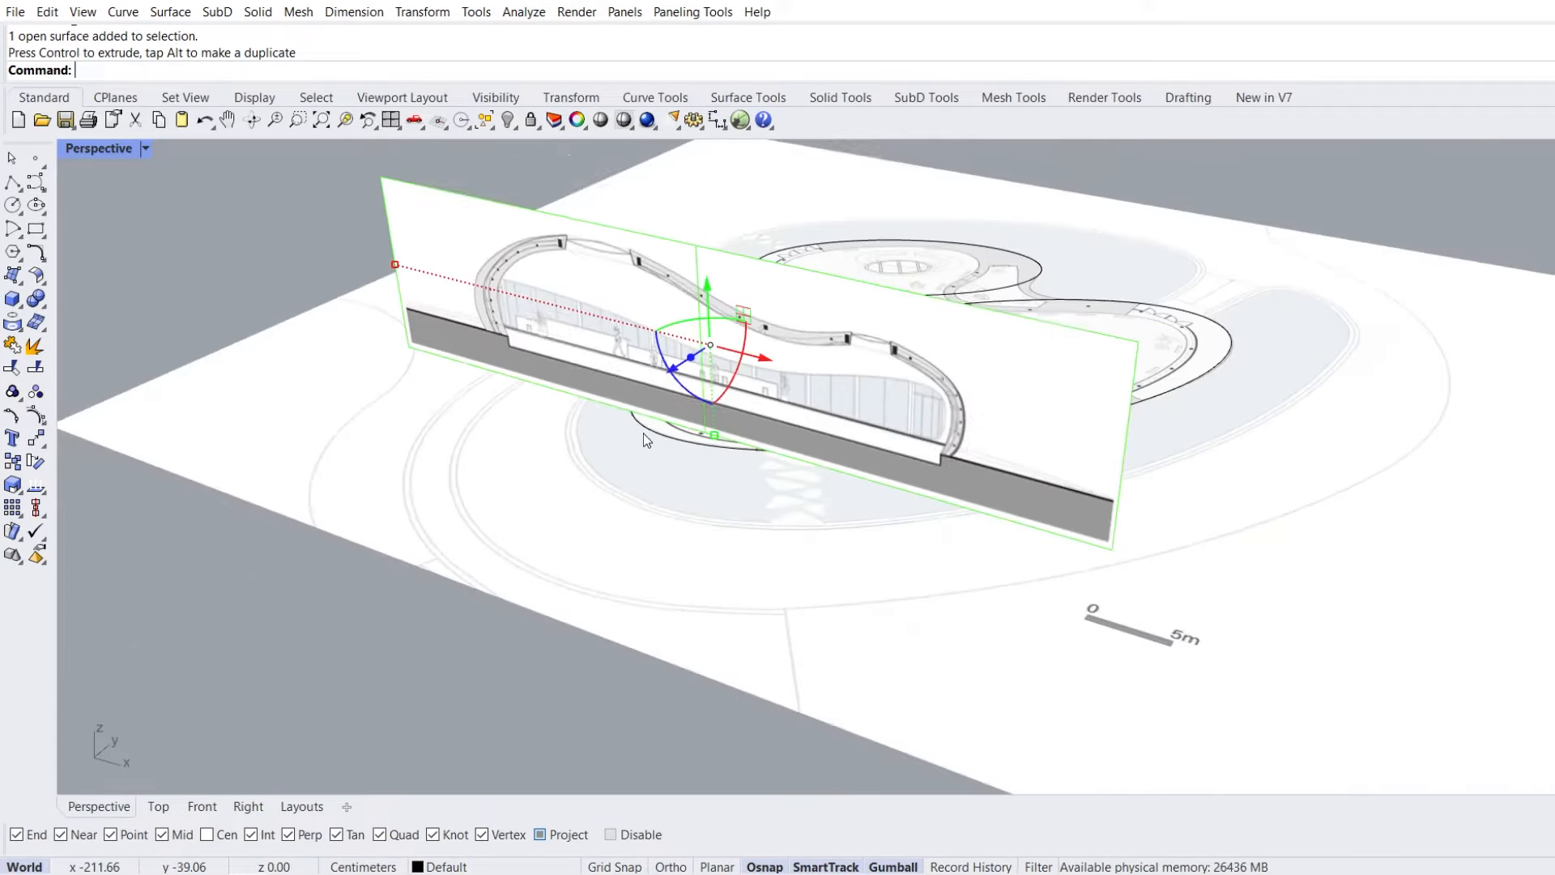
right_drag(634, 406, 891, 407)
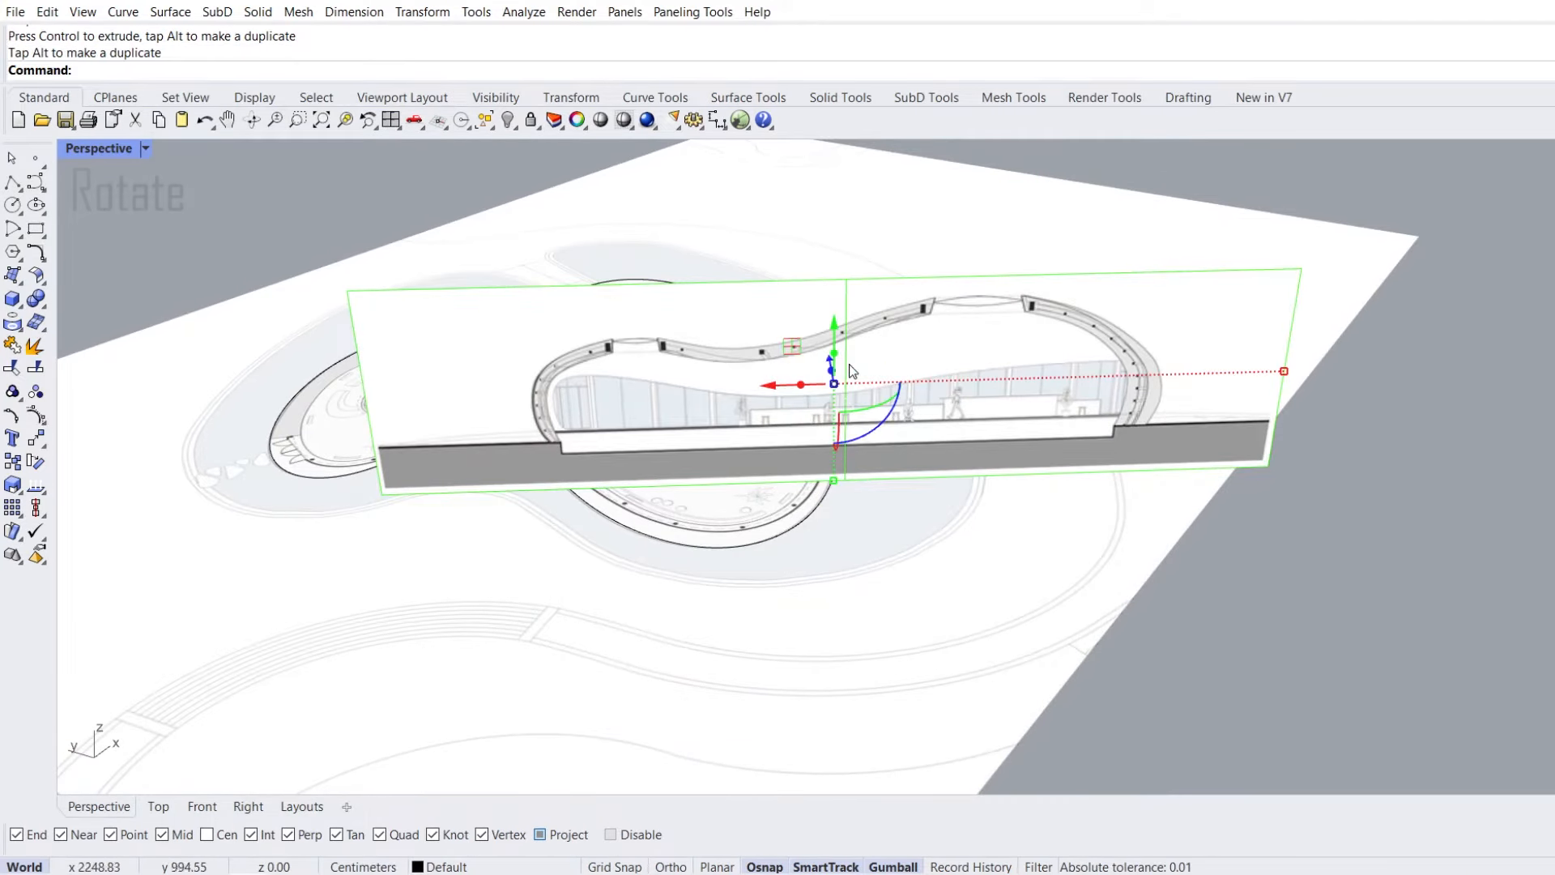
drag(839, 319, 848, 396)
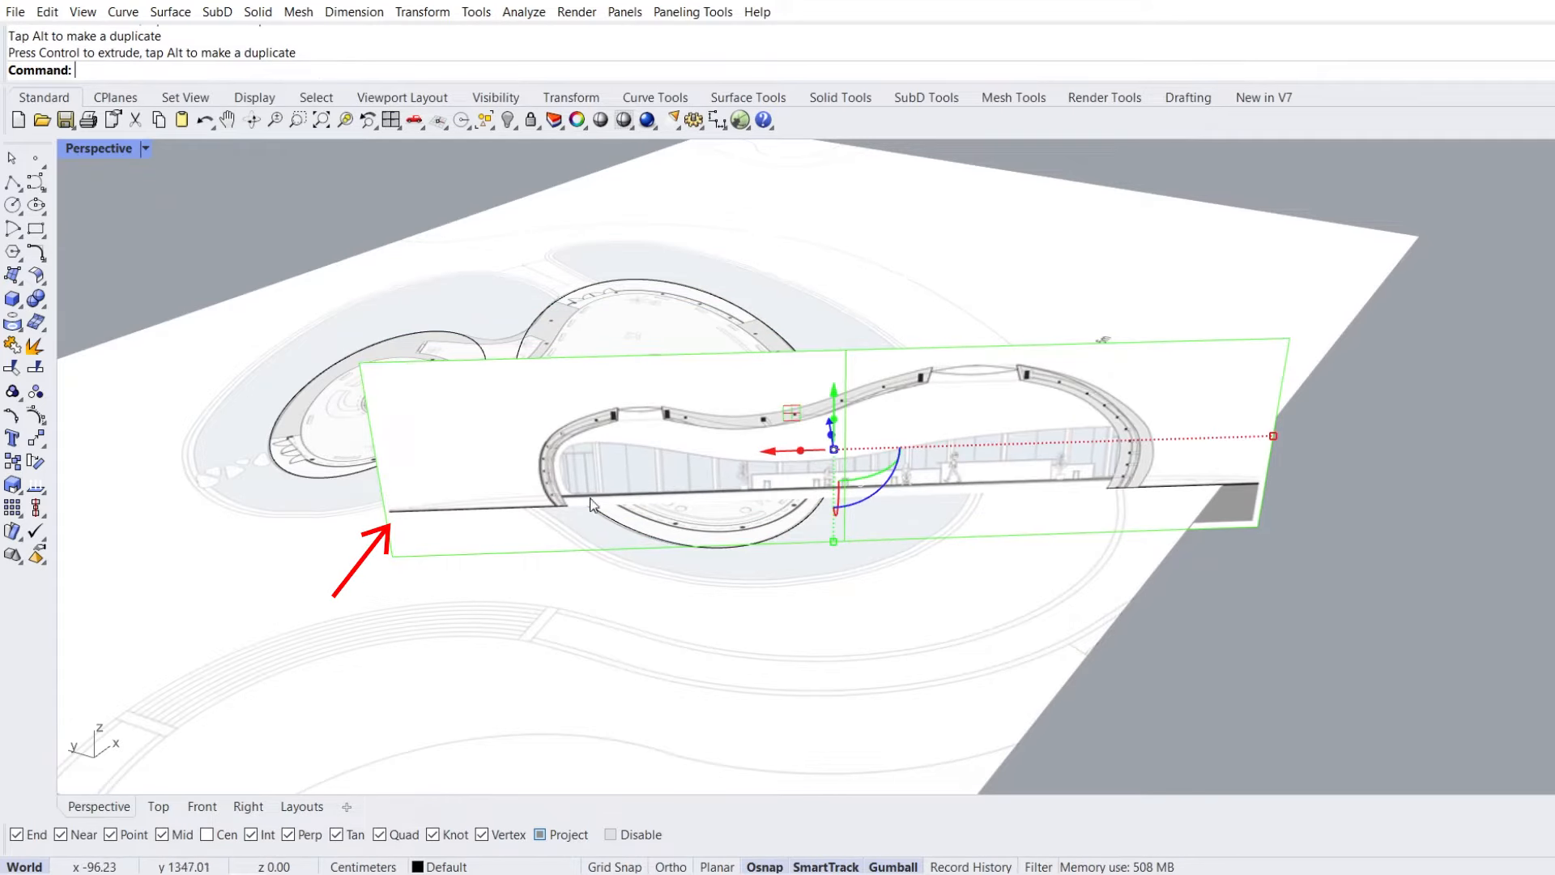
Move the section picture in the Top view from its lower-right end point onto the large ellipse's lower-right outer edge
click(157, 806)
right_drag(425, 497, 475, 323)
click(37, 437)
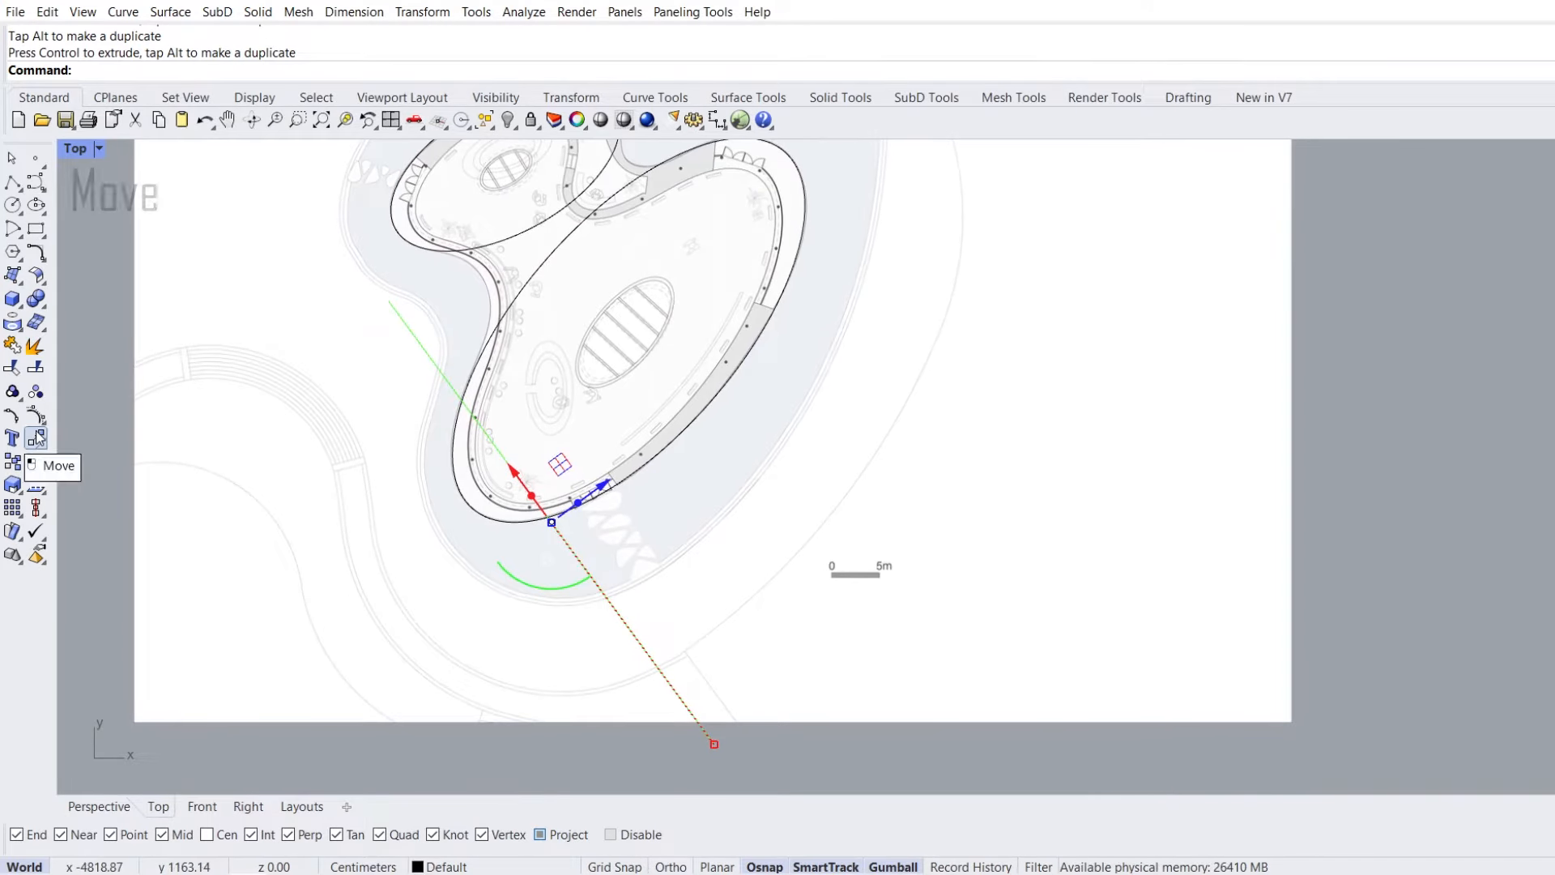
click(713, 743)
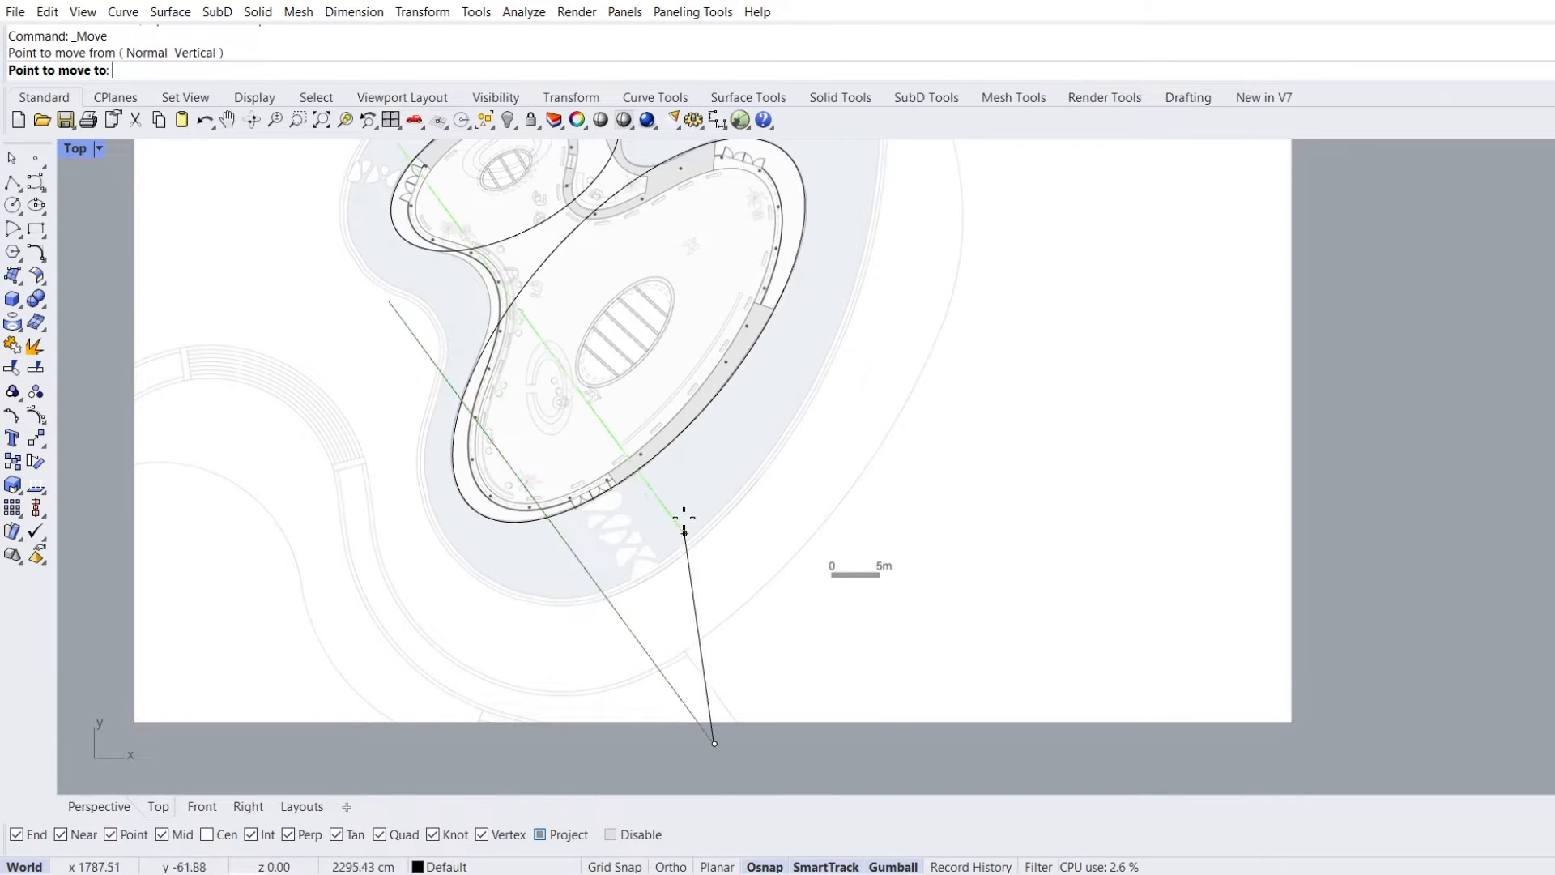
click(701, 415)
Rotate the section picture about its lower-right end on the large ellipse's edge until it crosses the centre of the small oval skylight
right_drag(555, 333, 587, 502)
scroll(558, 387, up, 2)
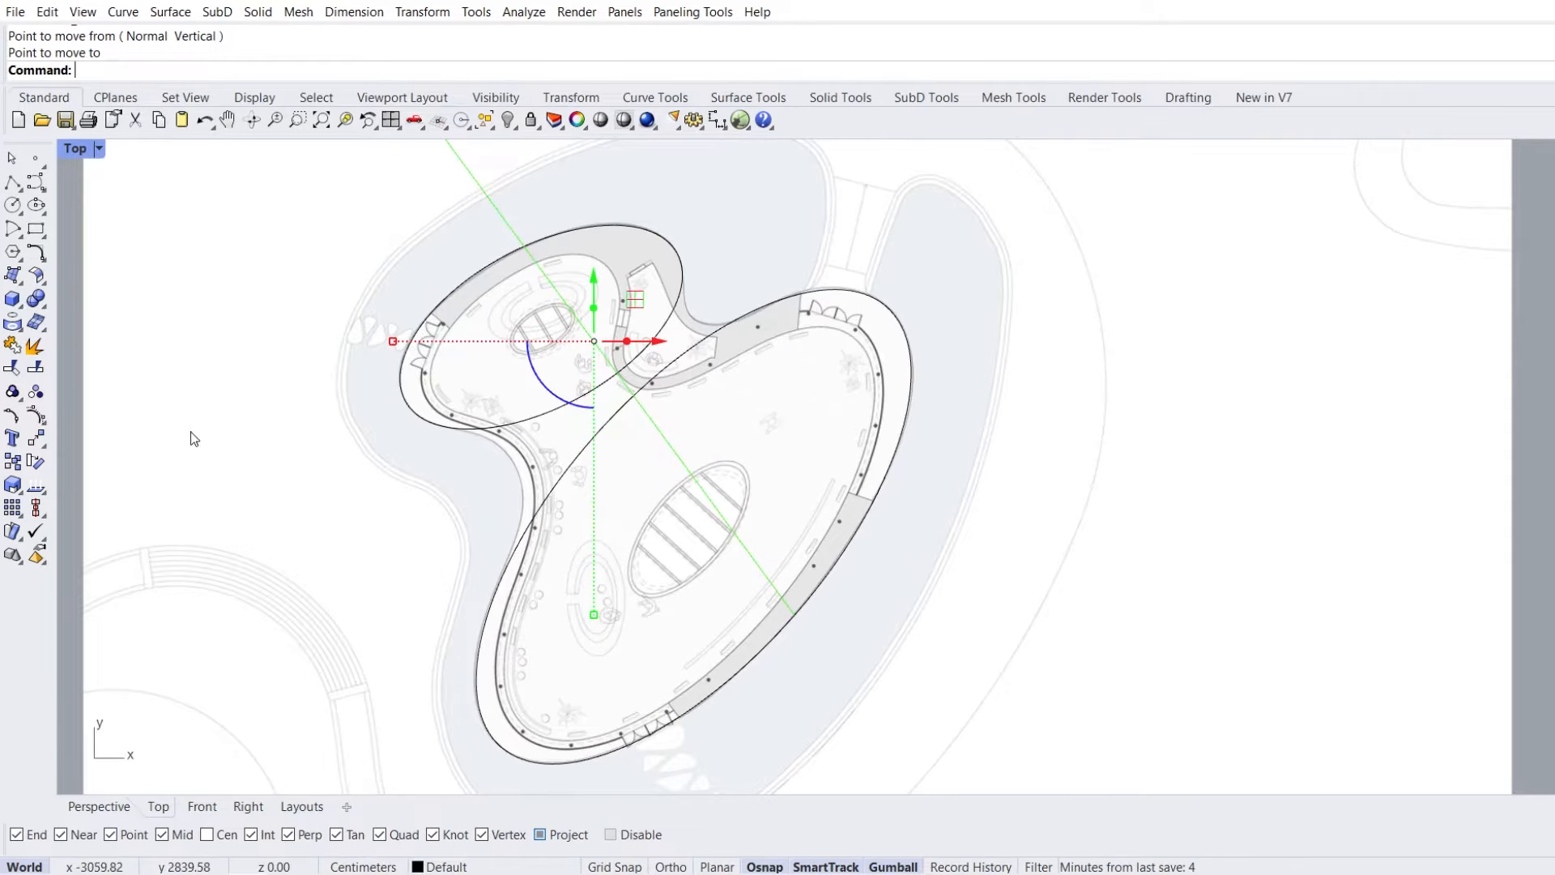
click(36, 460)
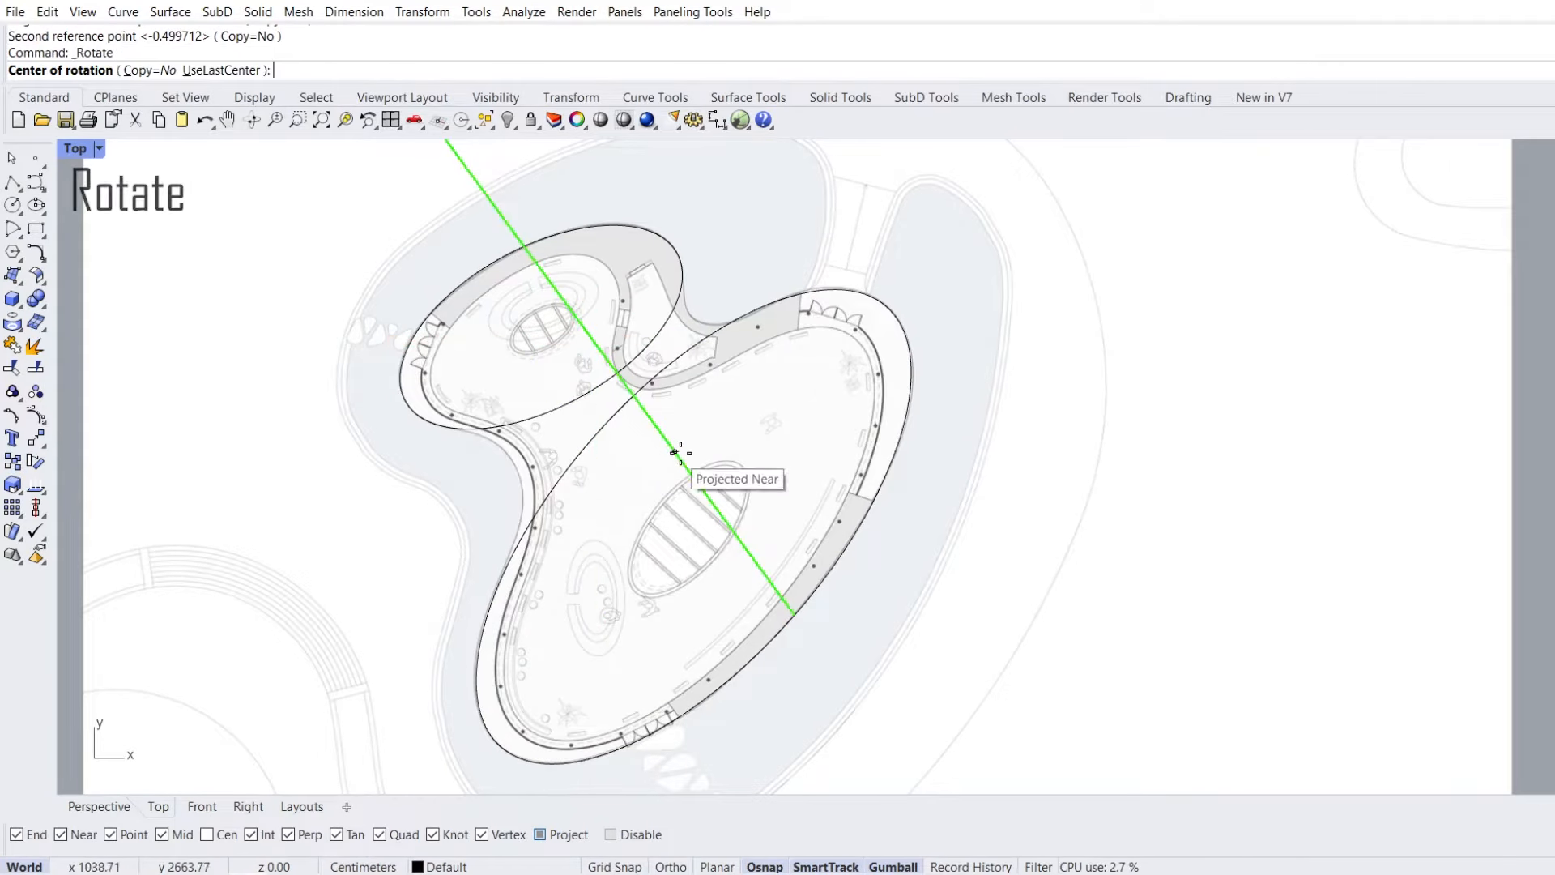
click(796, 613)
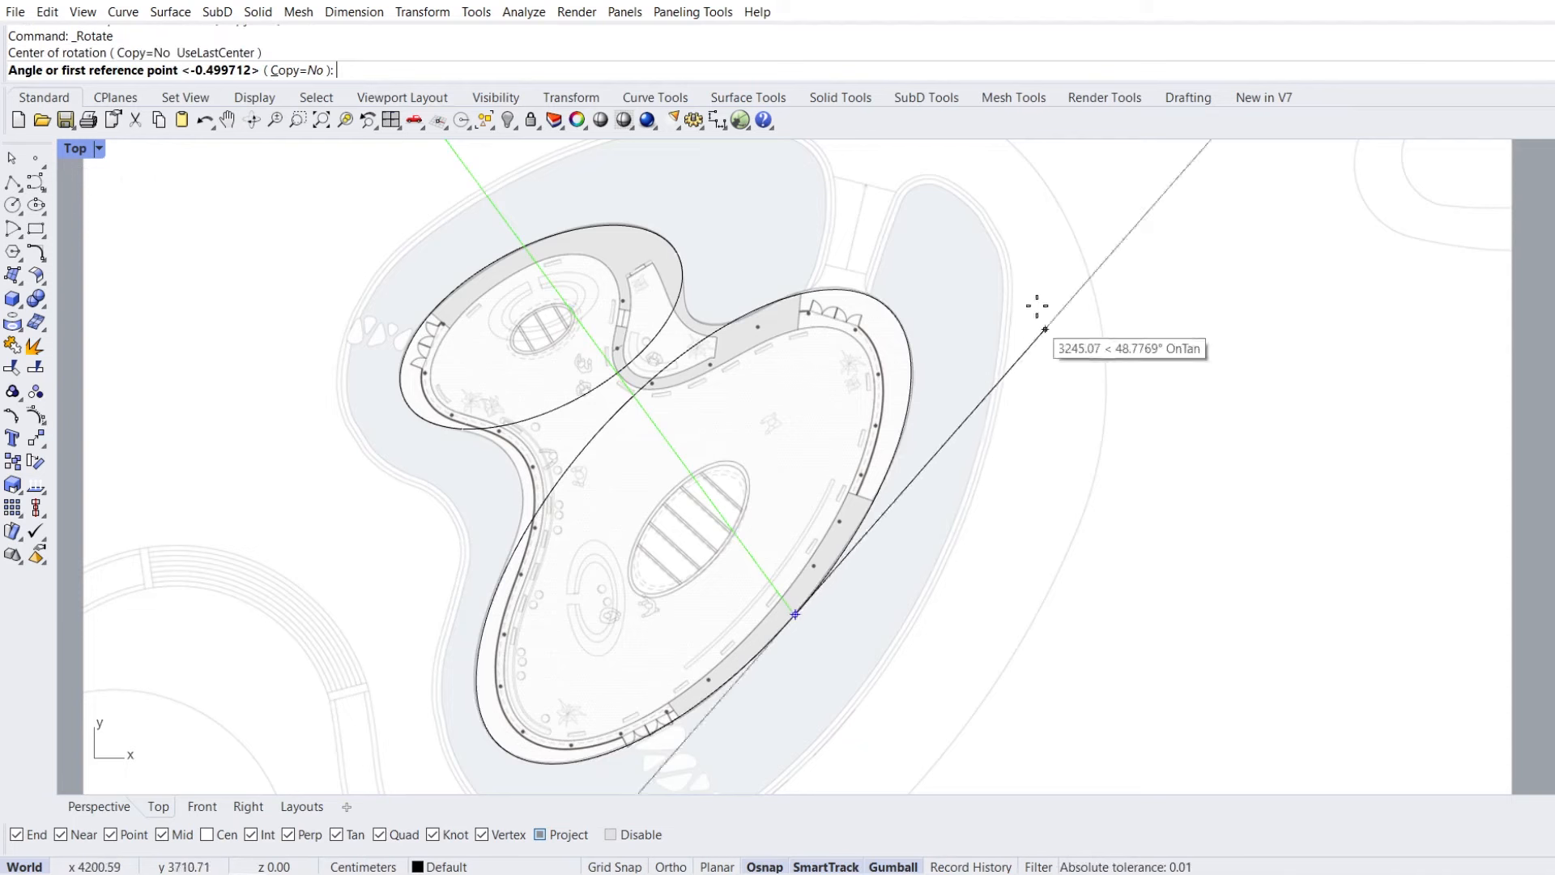
click(1031, 230)
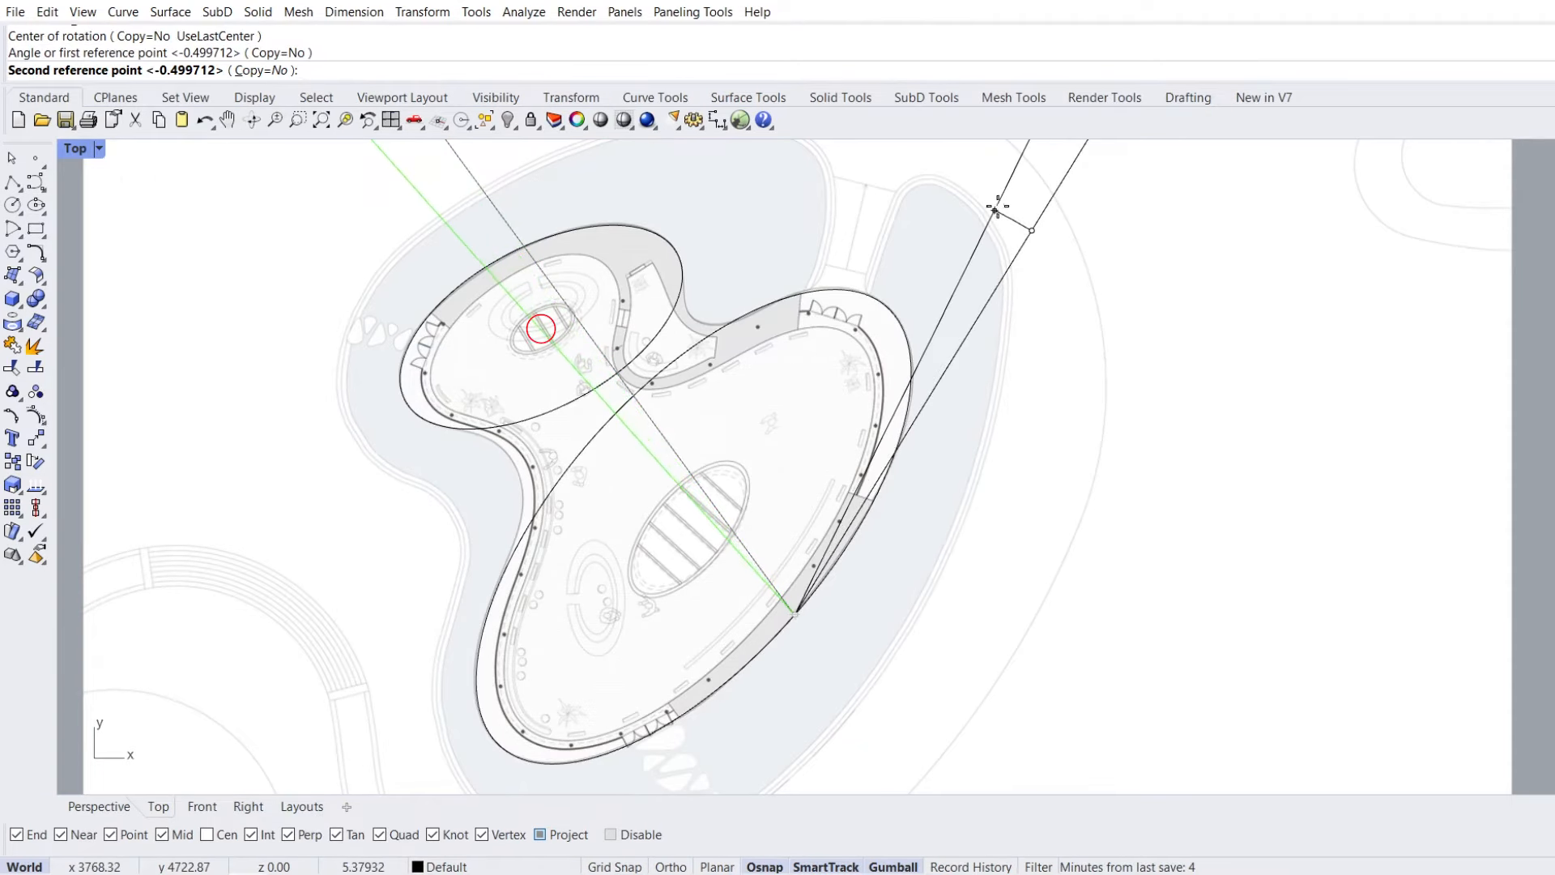
click(996, 207)
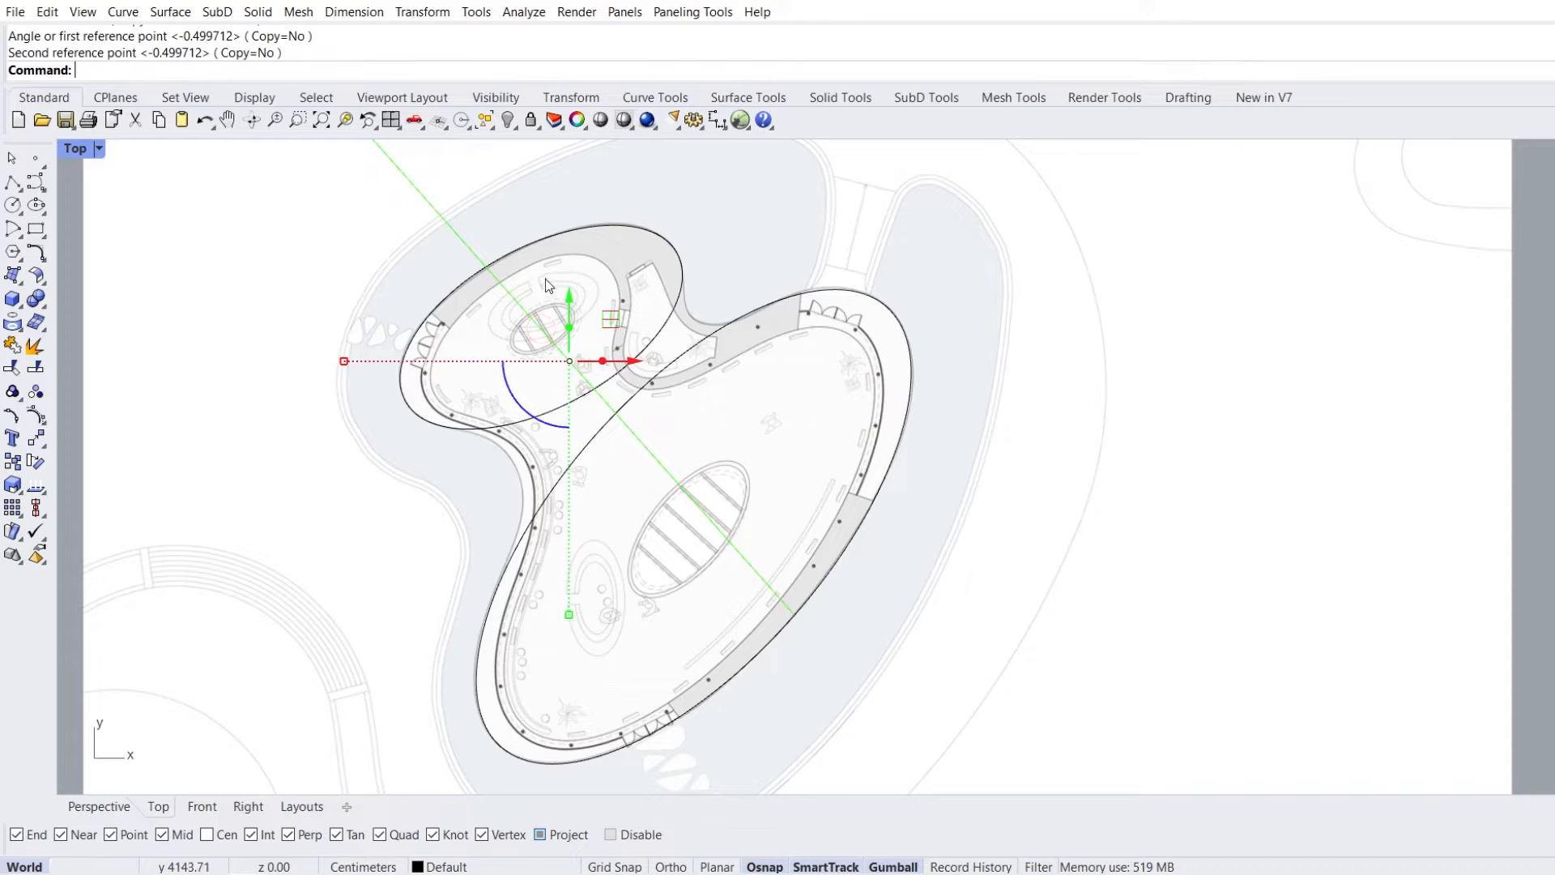
Rotate the section picture about the small skylight's centre until it also runs through the centre of the large oval skylight
key(Return)
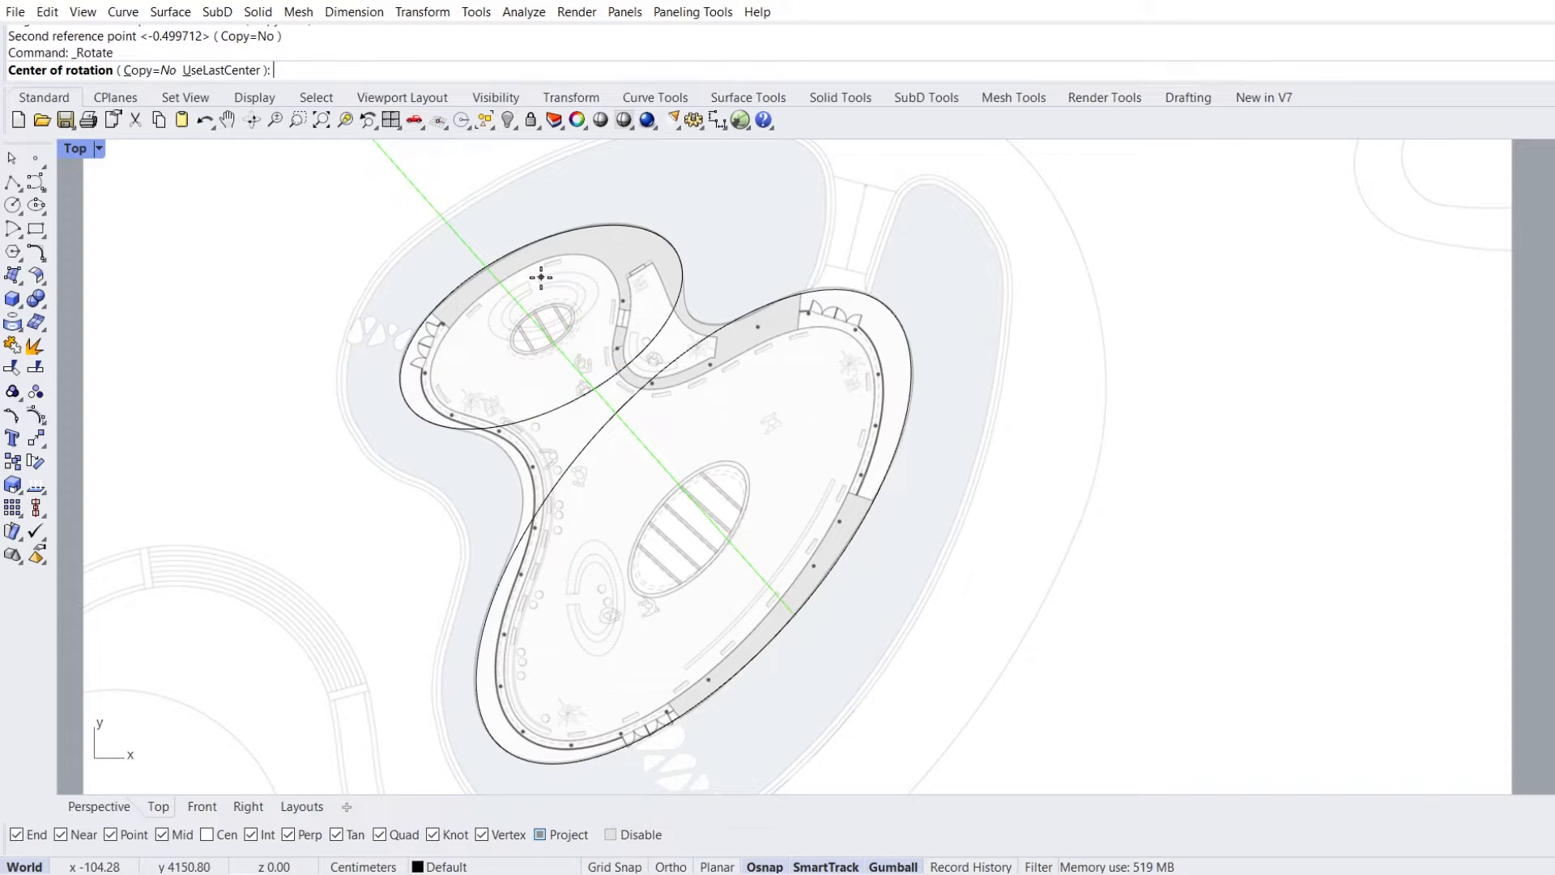
click(541, 329)
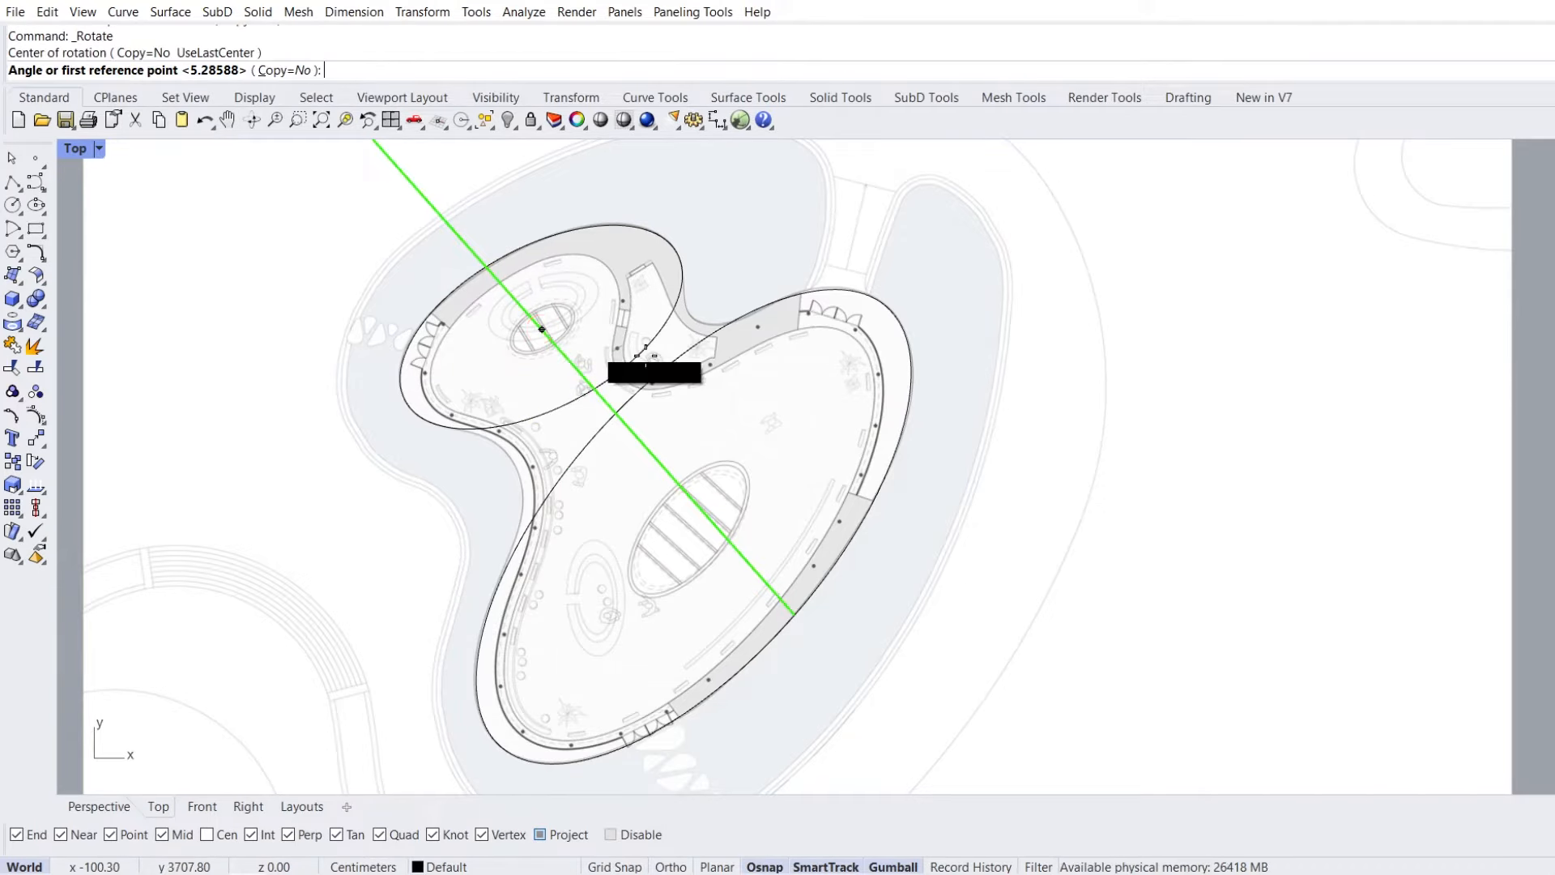
click(1256, 444)
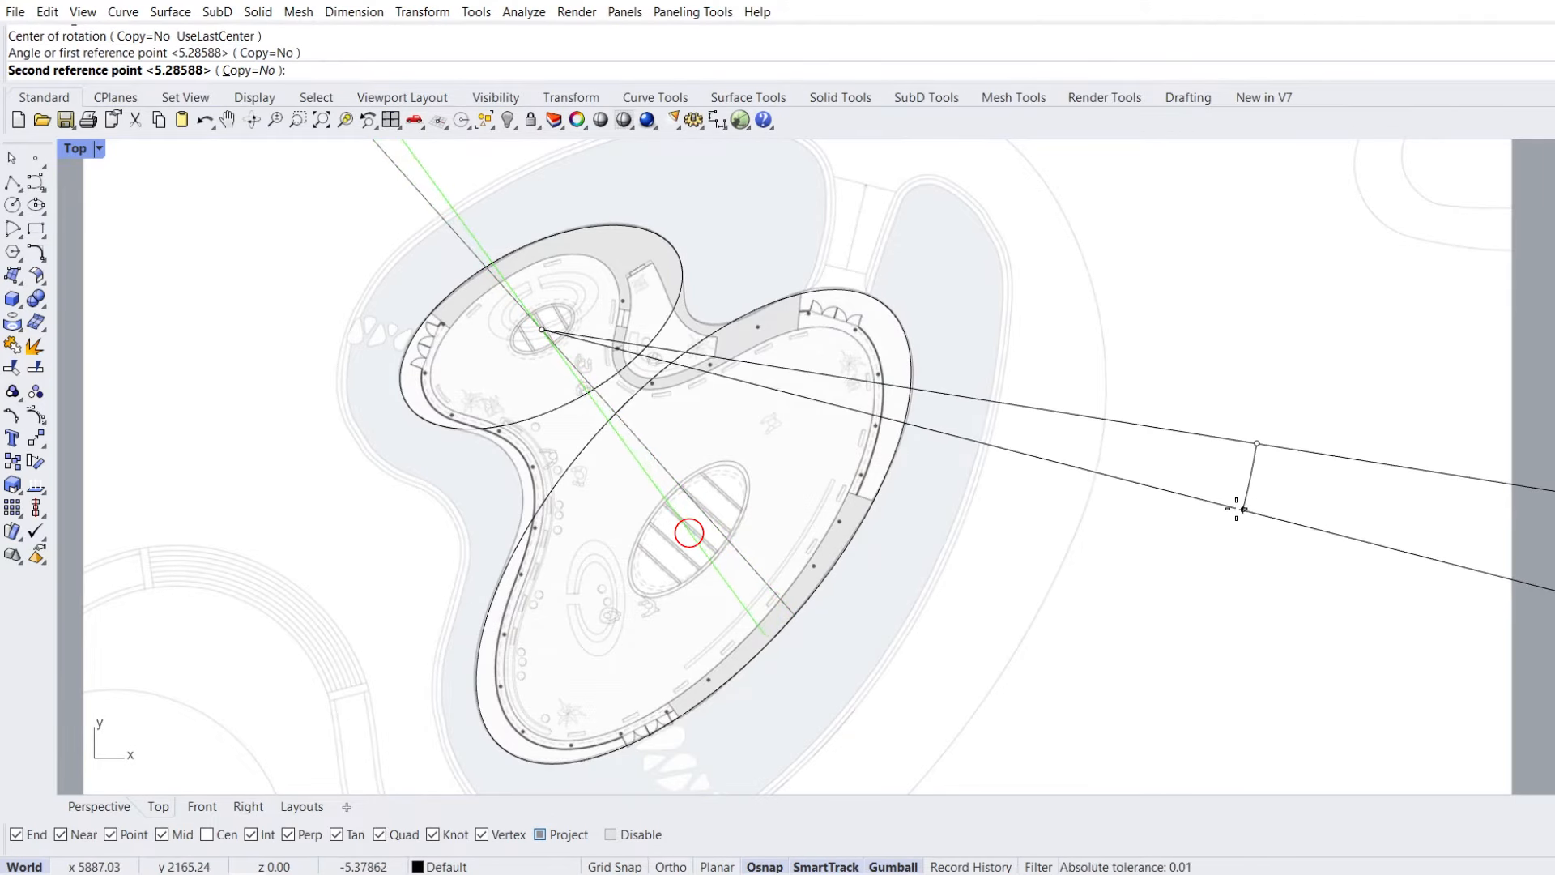
click(1239, 510)
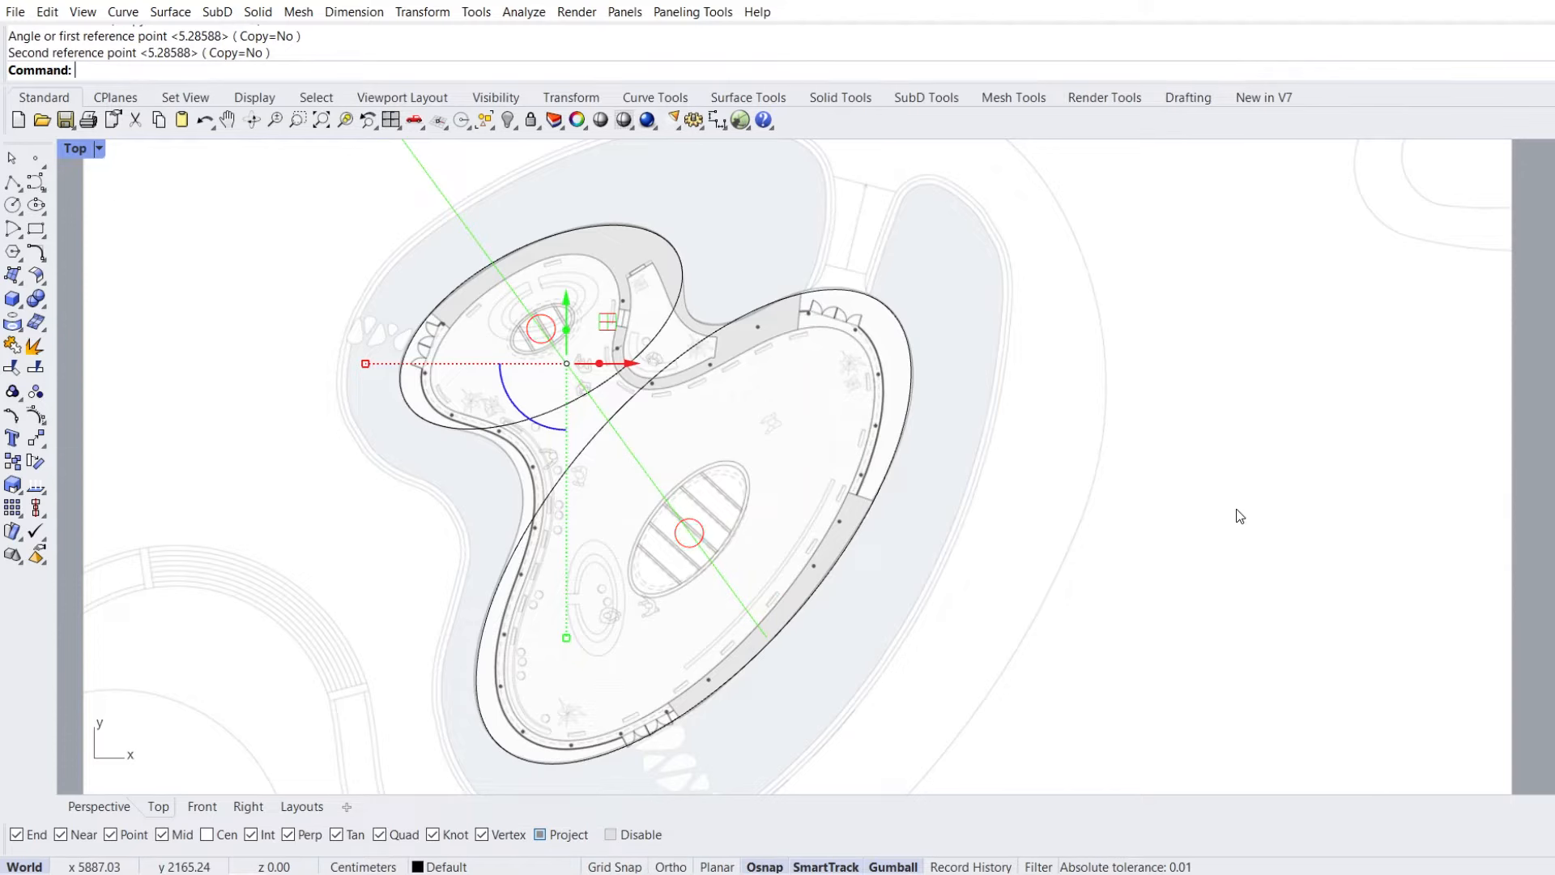
Move the section picture along its own plane until its shell ends line up with the building outline on the floor plan
click(82, 810)
right_drag(261, 447, 439, 453)
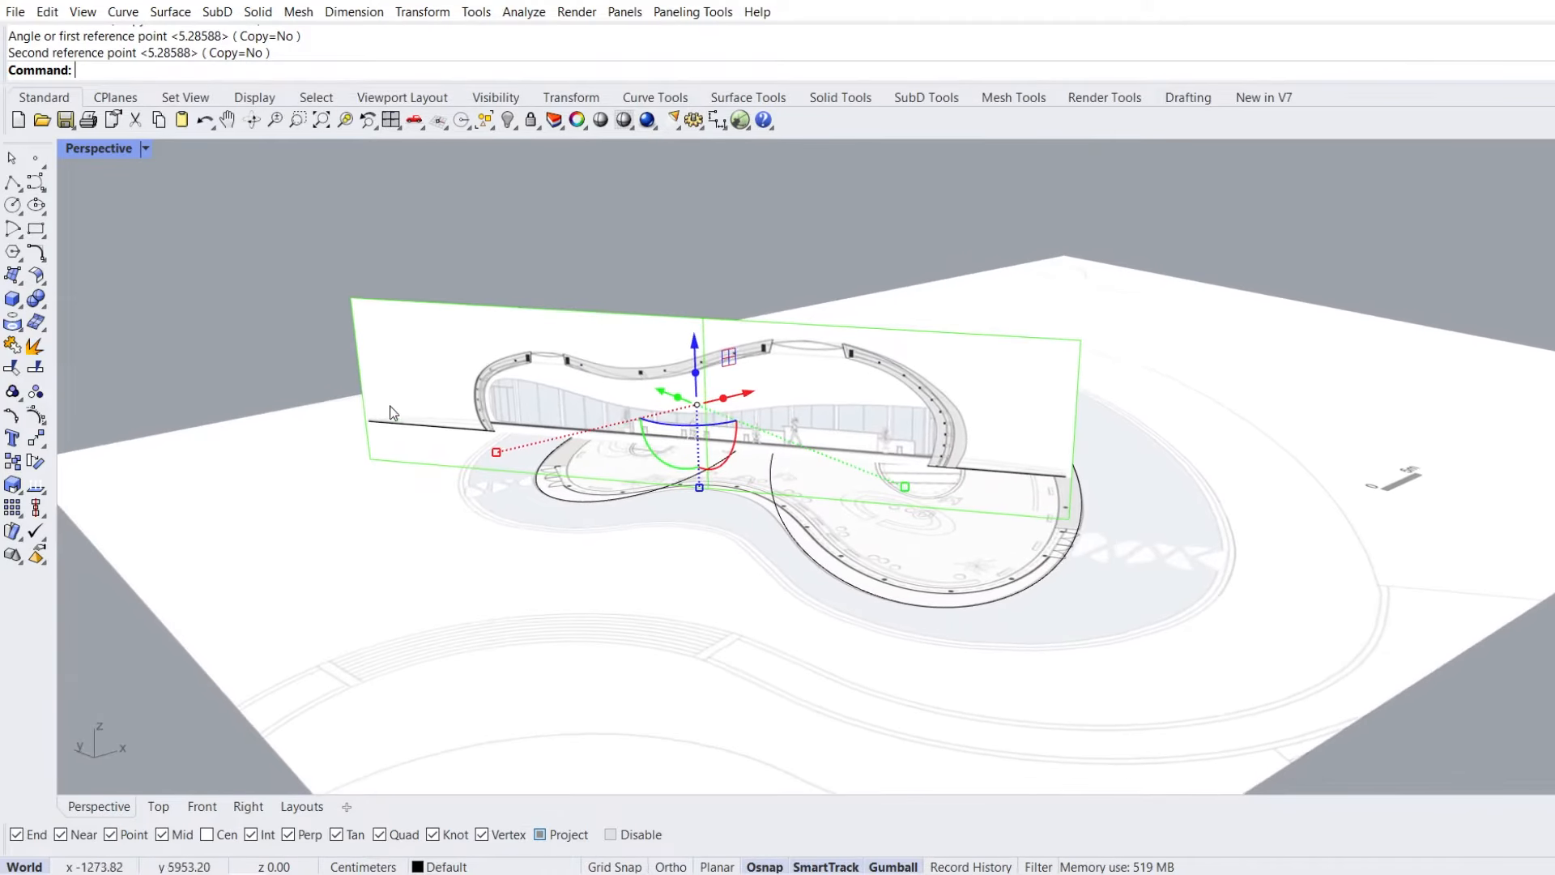
click(36, 438)
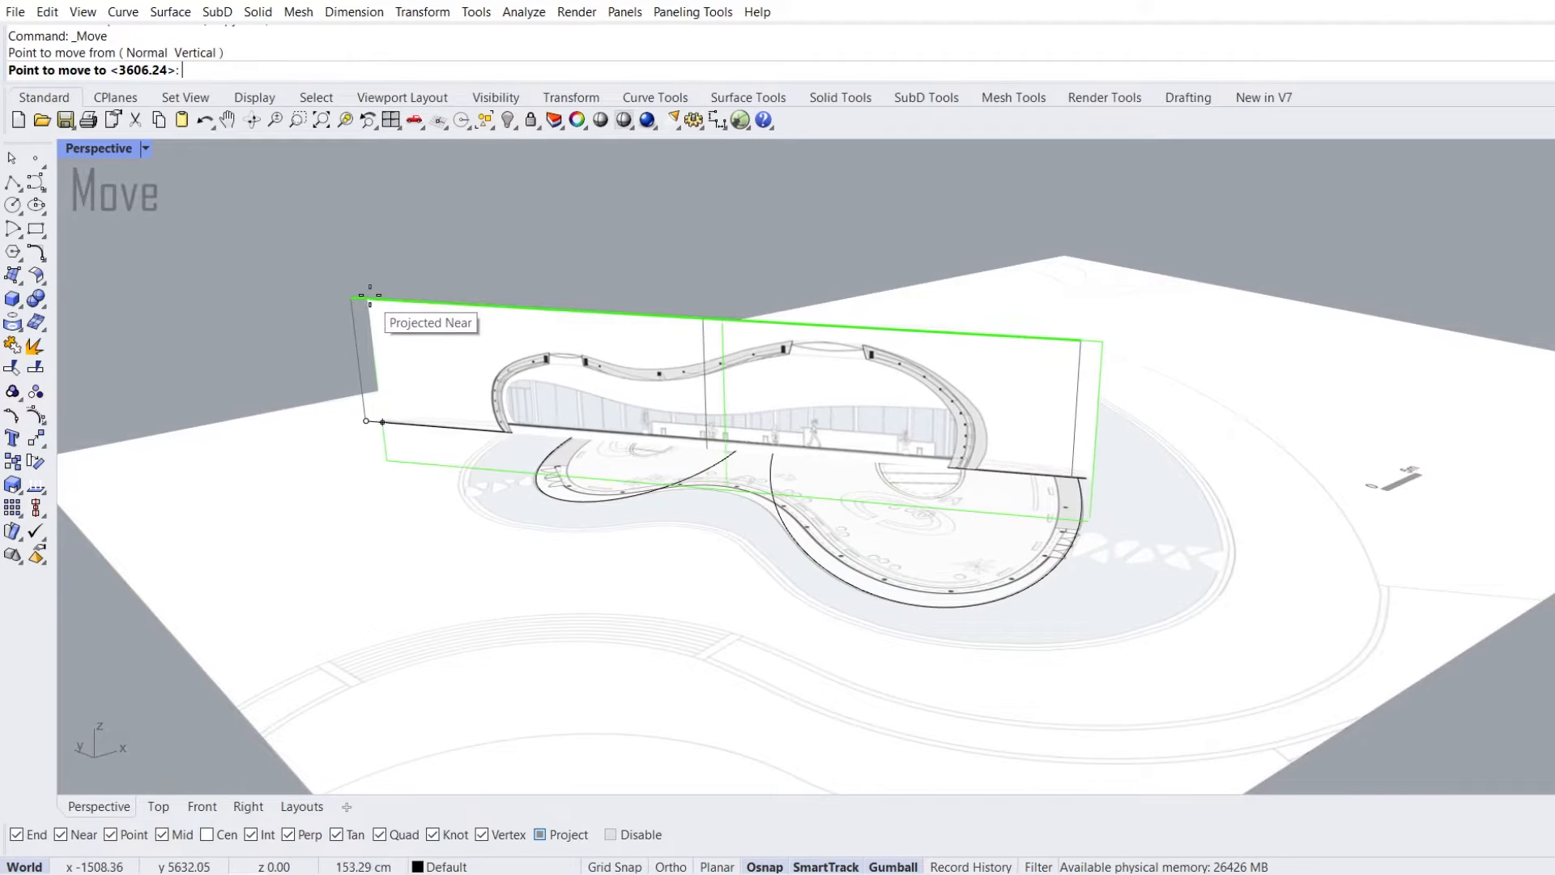
click(446, 294)
click(328, 322)
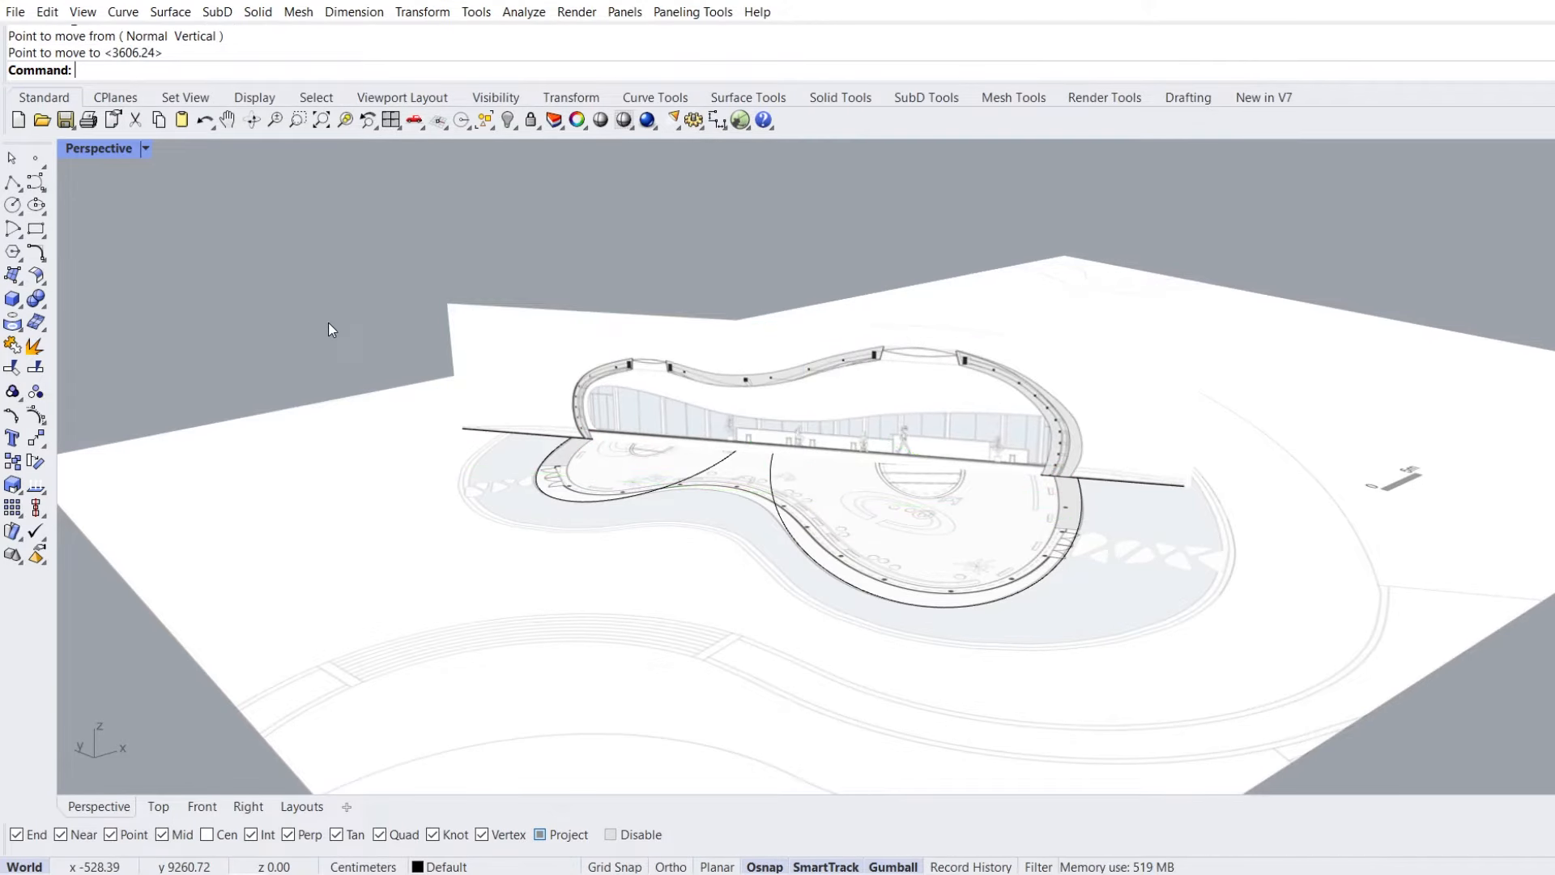
mouse_move(371, 358)
right_down()
mouse_move(423, 423)
mouse_move(367, 365)
right_up()
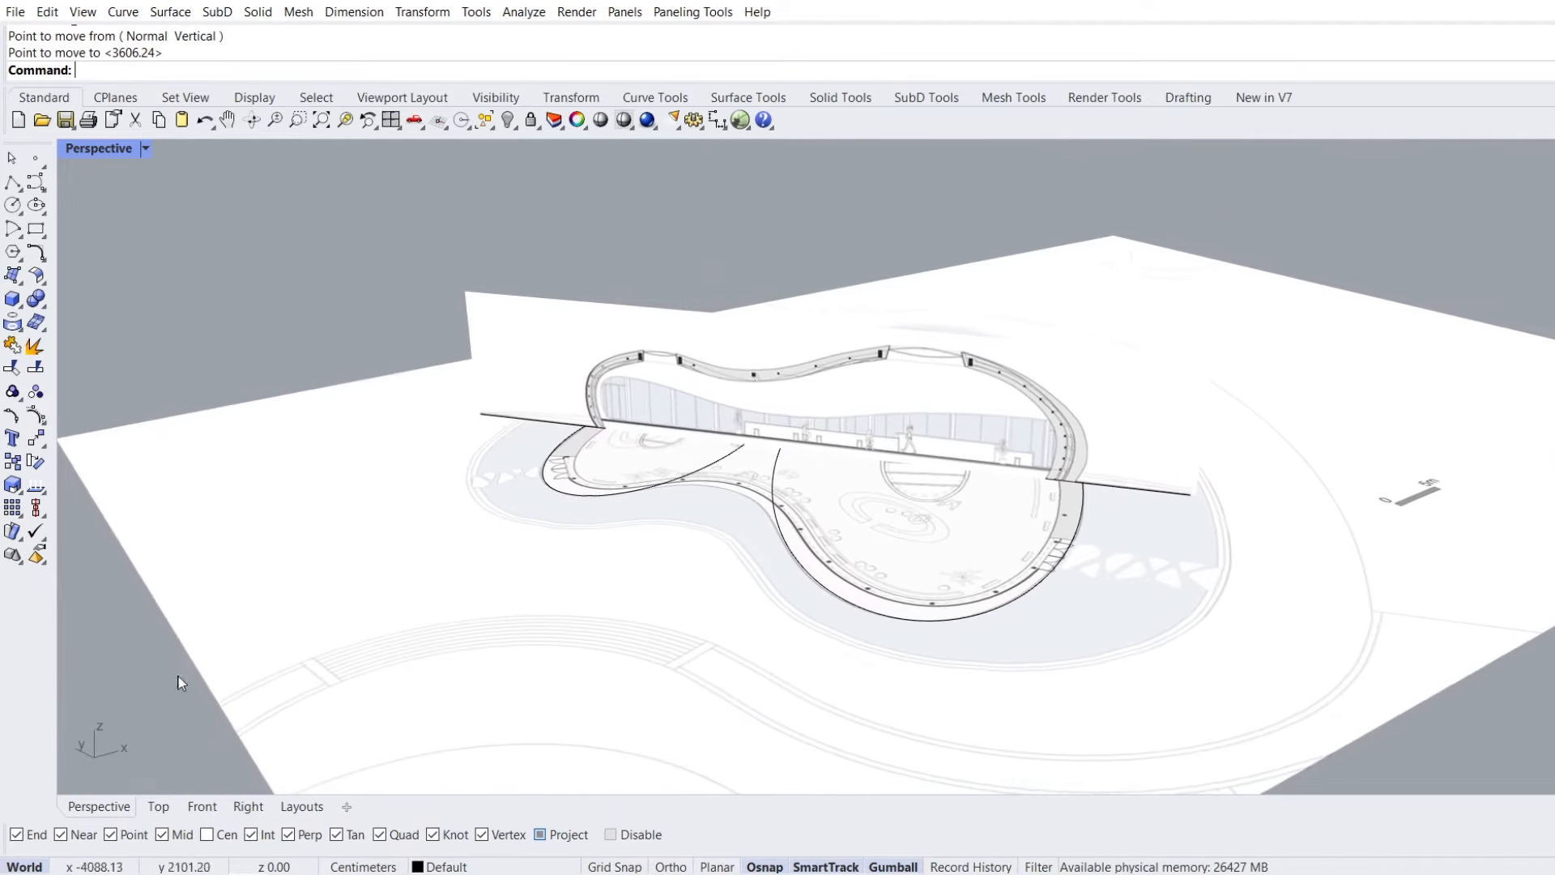
Rotate all pictures and curves together in the Top view about the section's lower-right end so the section line lies horizontal
click(158, 807)
scroll(512, 419, down, 5)
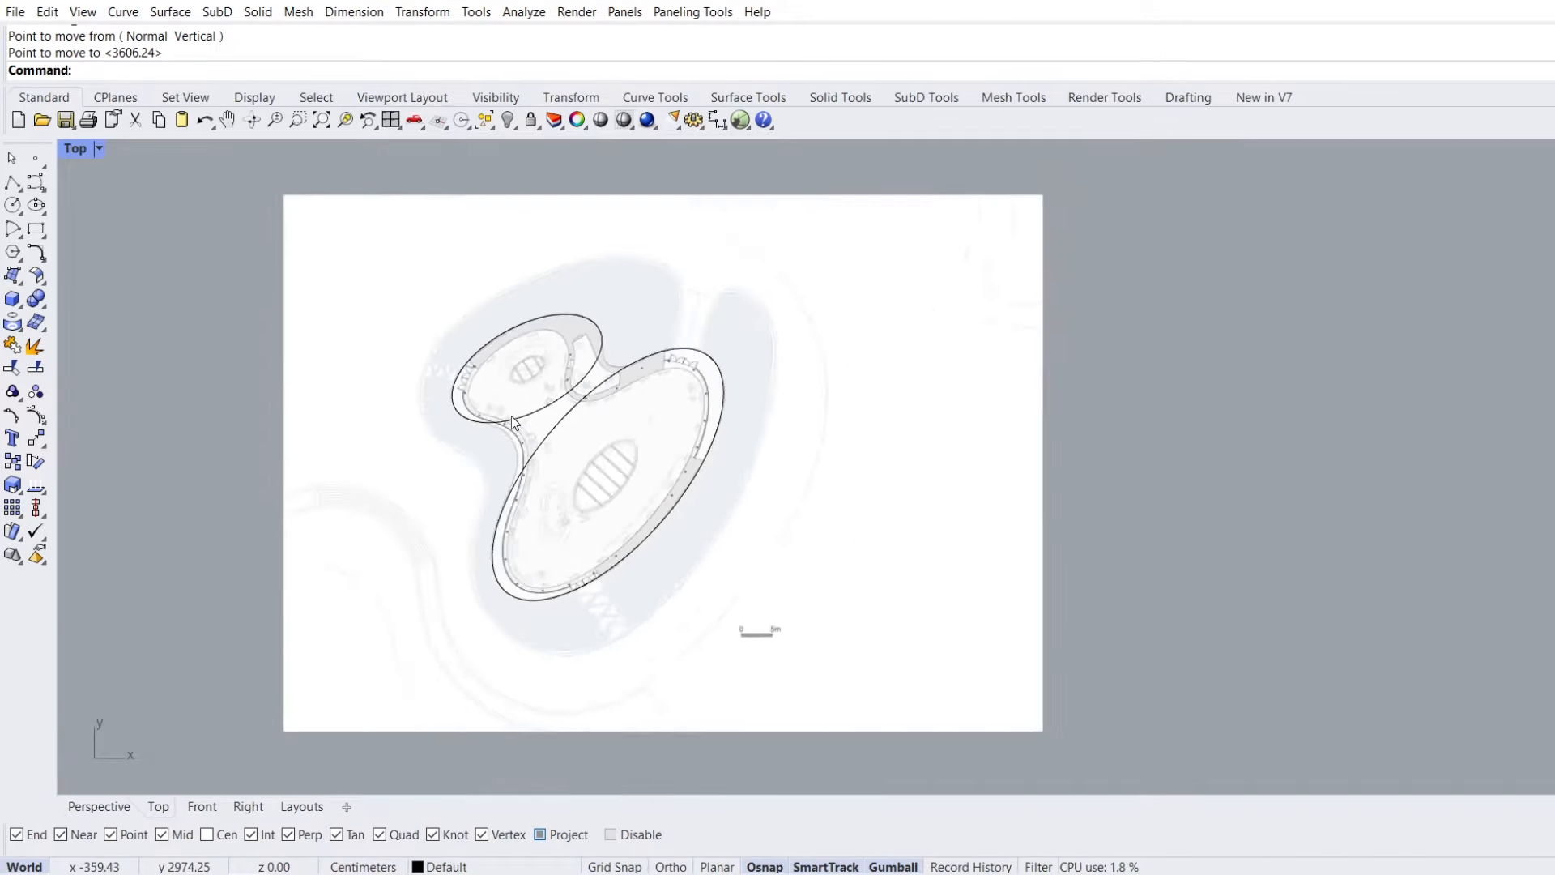
drag(918, 212, 277, 688)
key(ctrl+a)
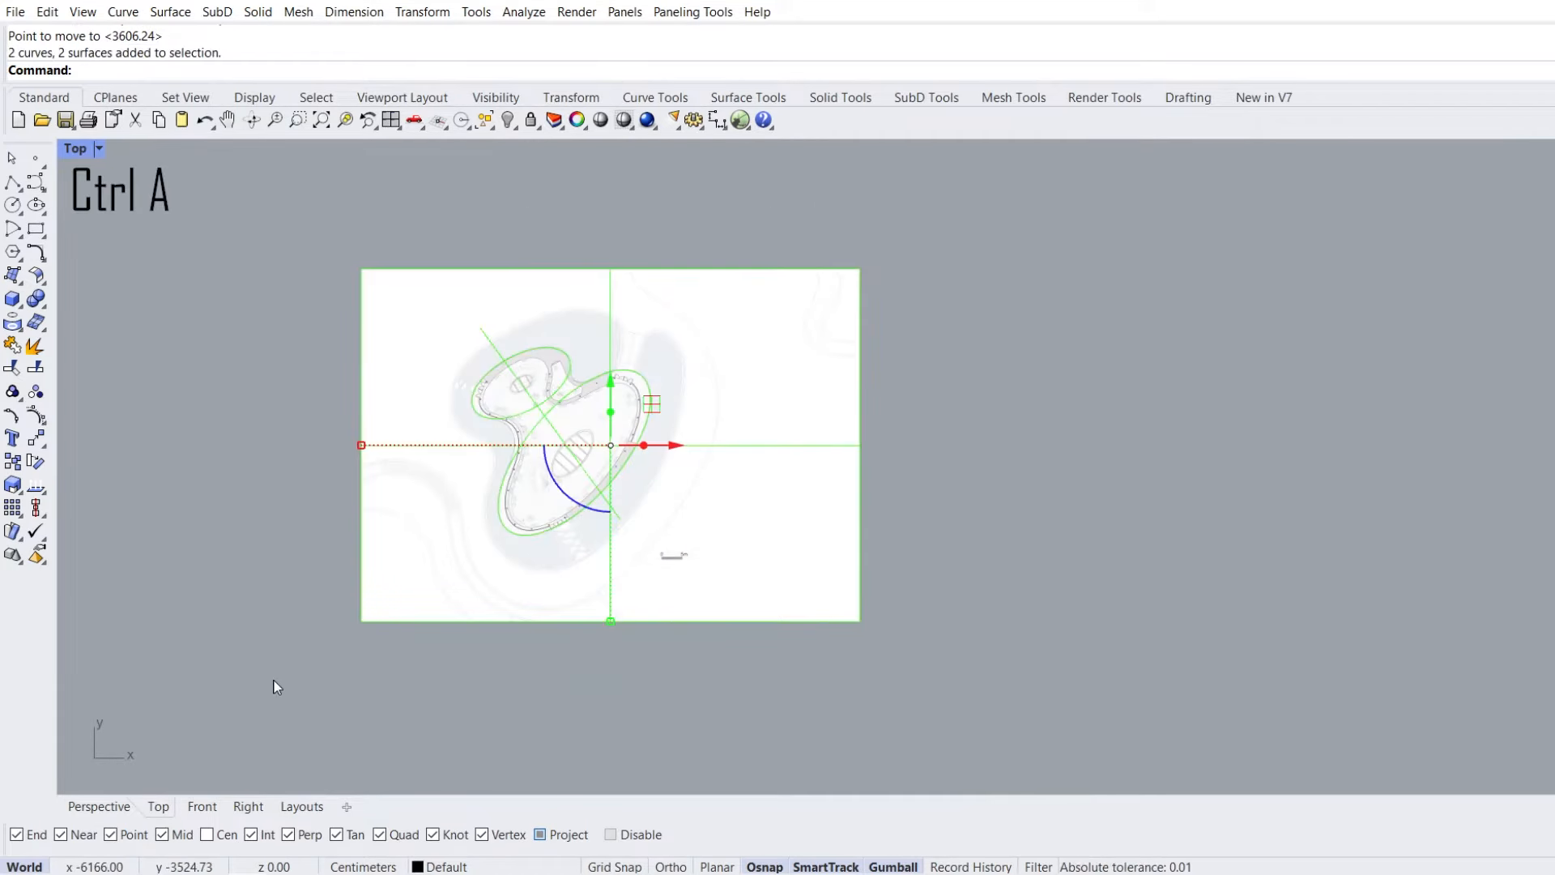
click(36, 463)
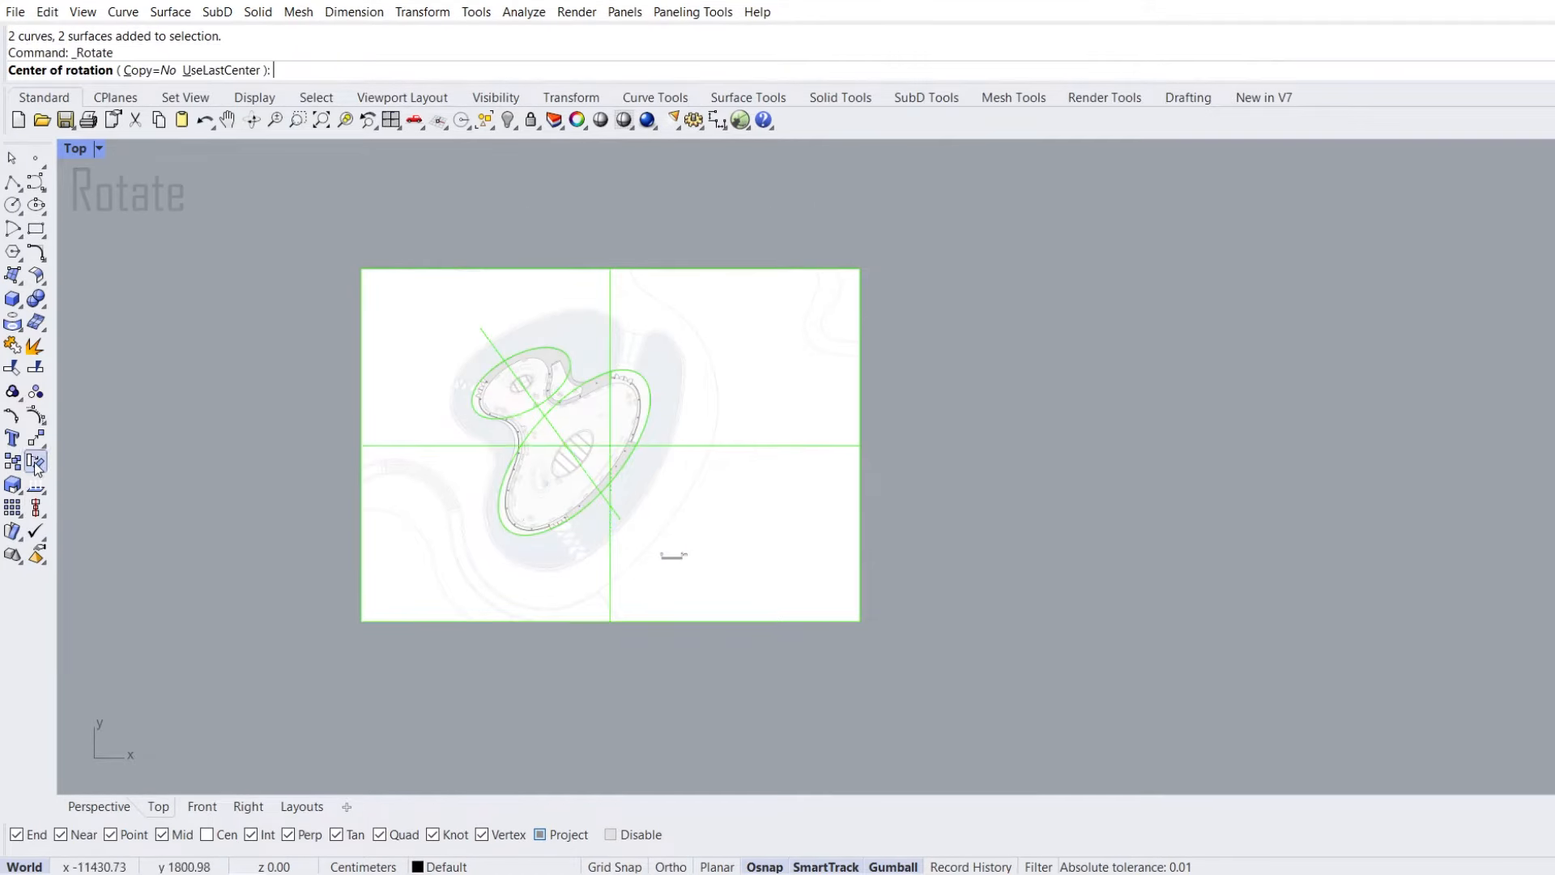
click(621, 516)
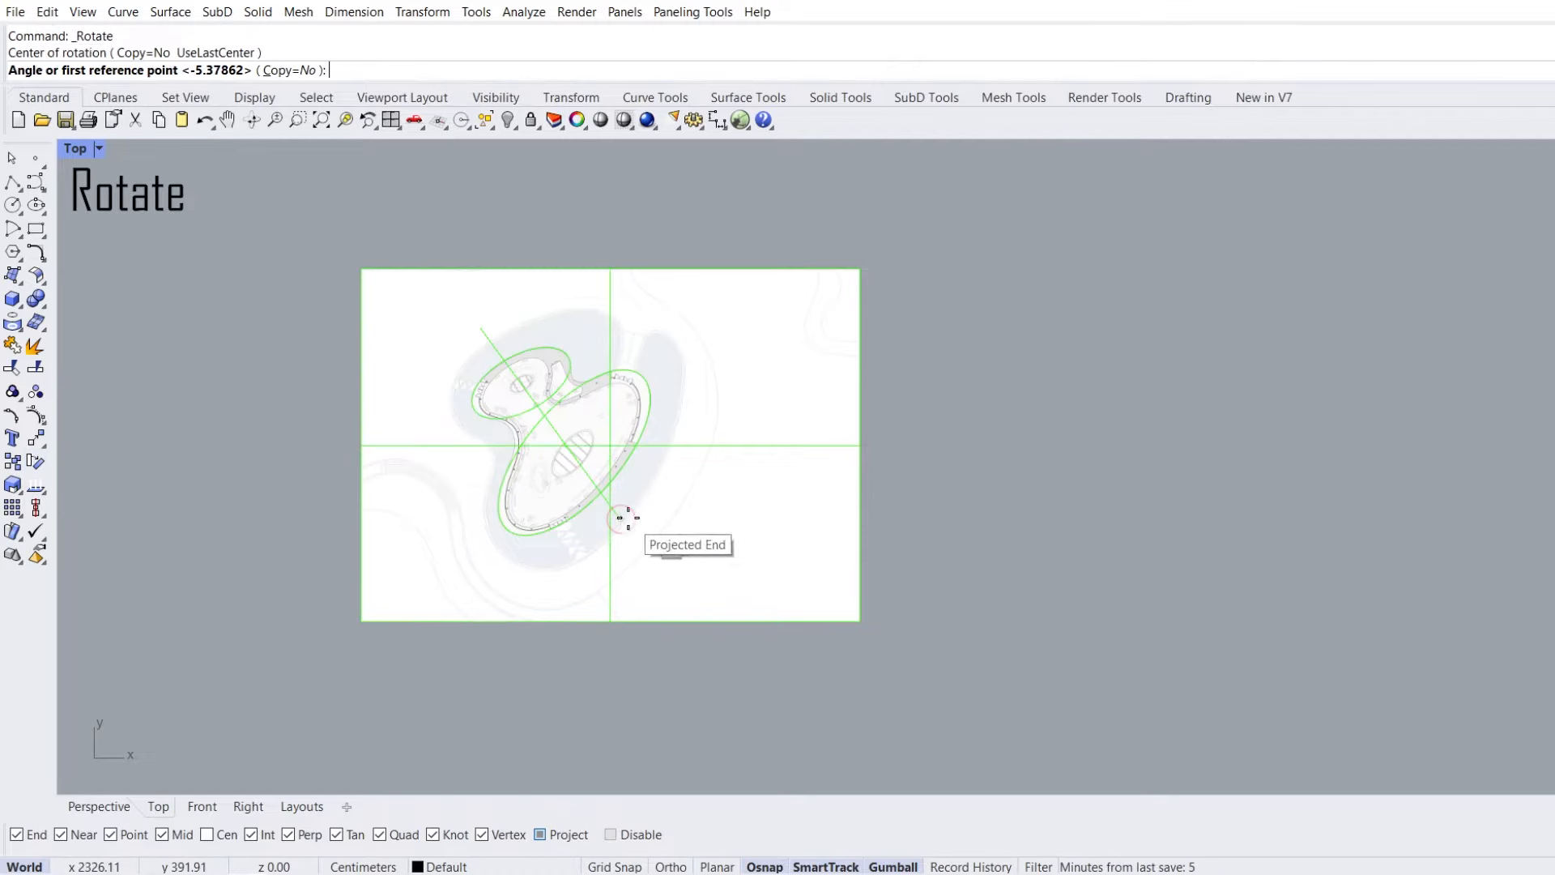
click(480, 326)
key(F8)
shift+click(415, 452)
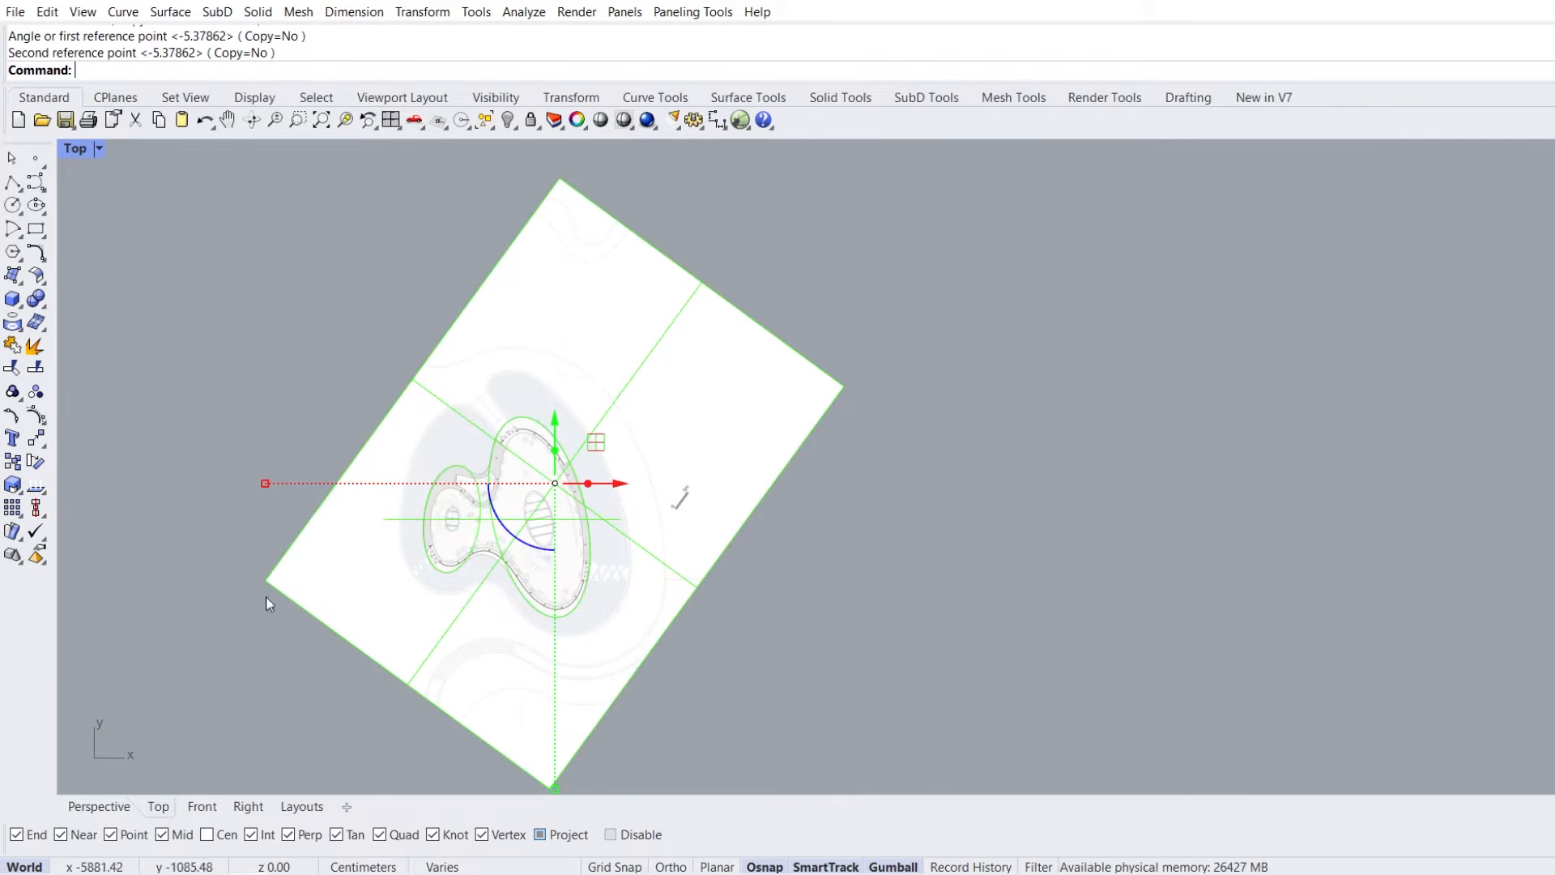
Lock the section picture and the floor plan picture
click(97, 805)
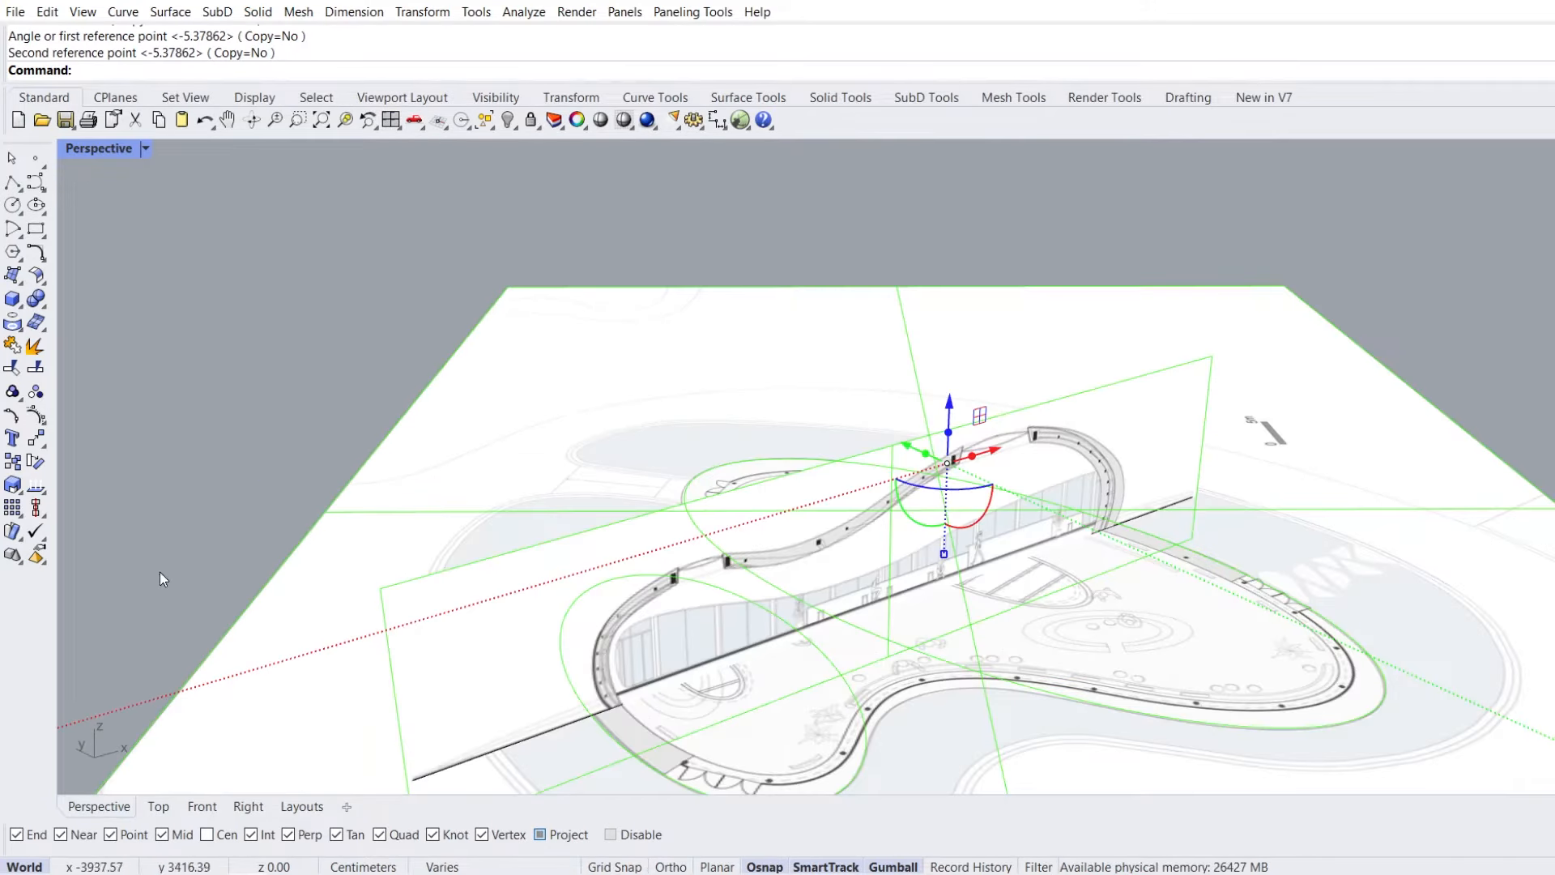
right_drag(686, 522, 508, 507)
click(442, 440)
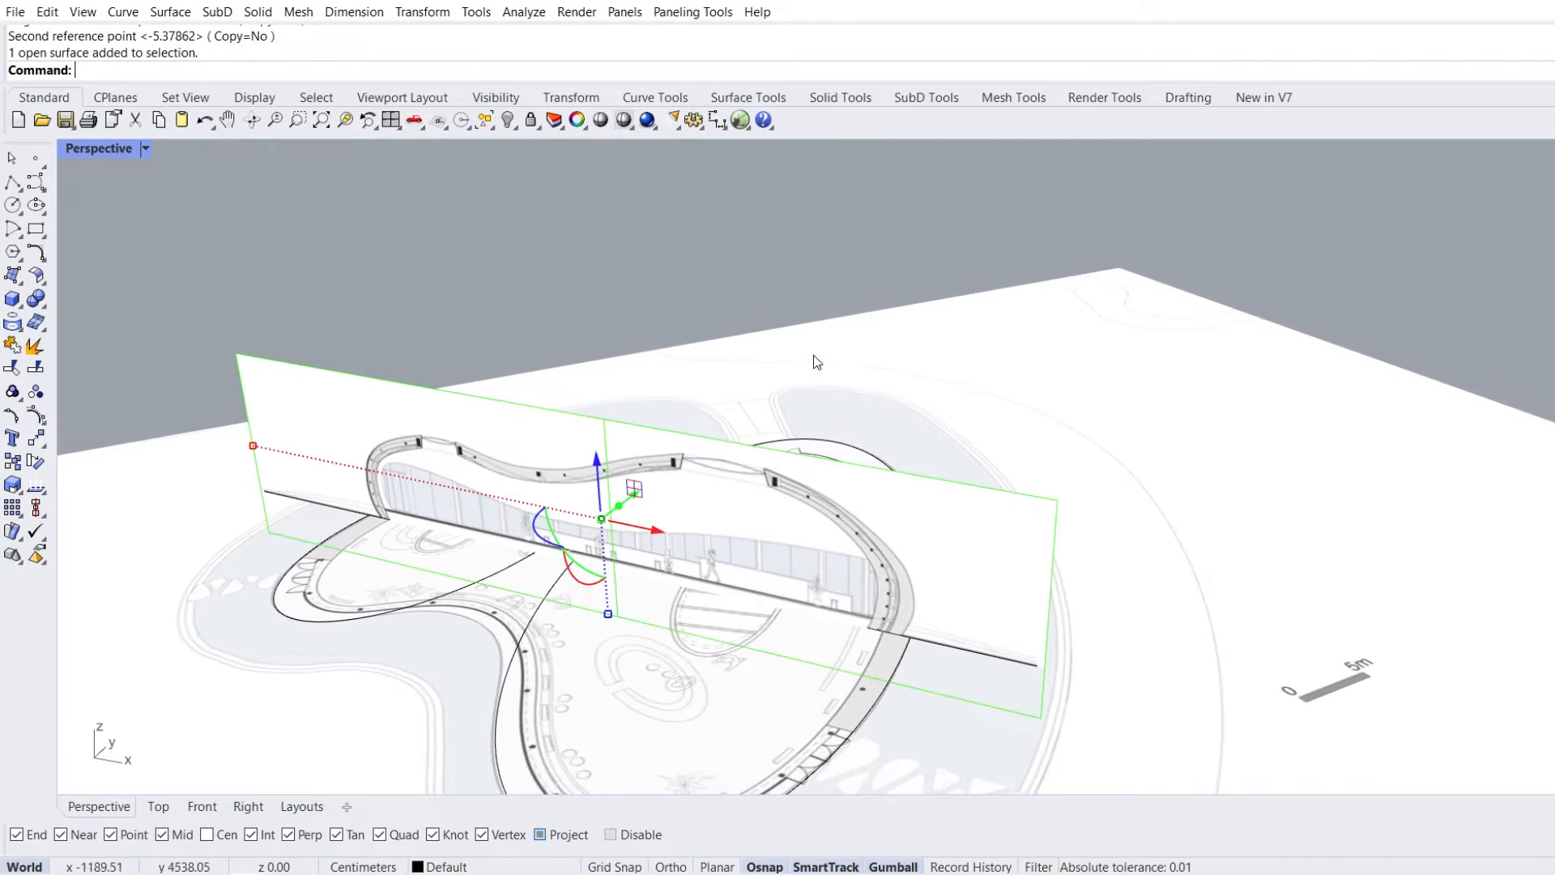
shift+click(855, 355)
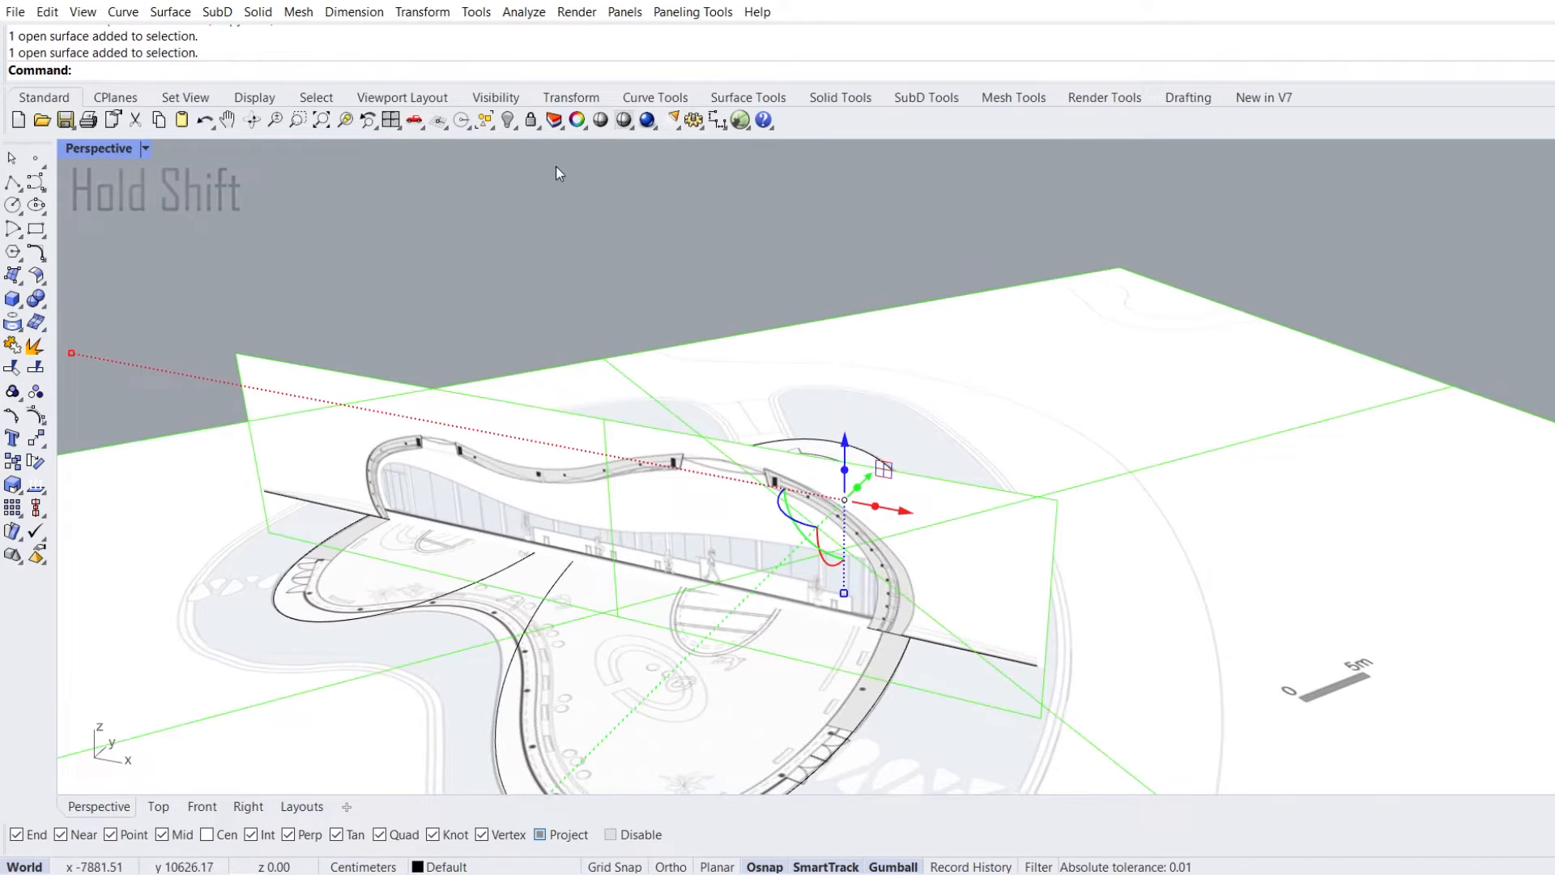
click(530, 120)
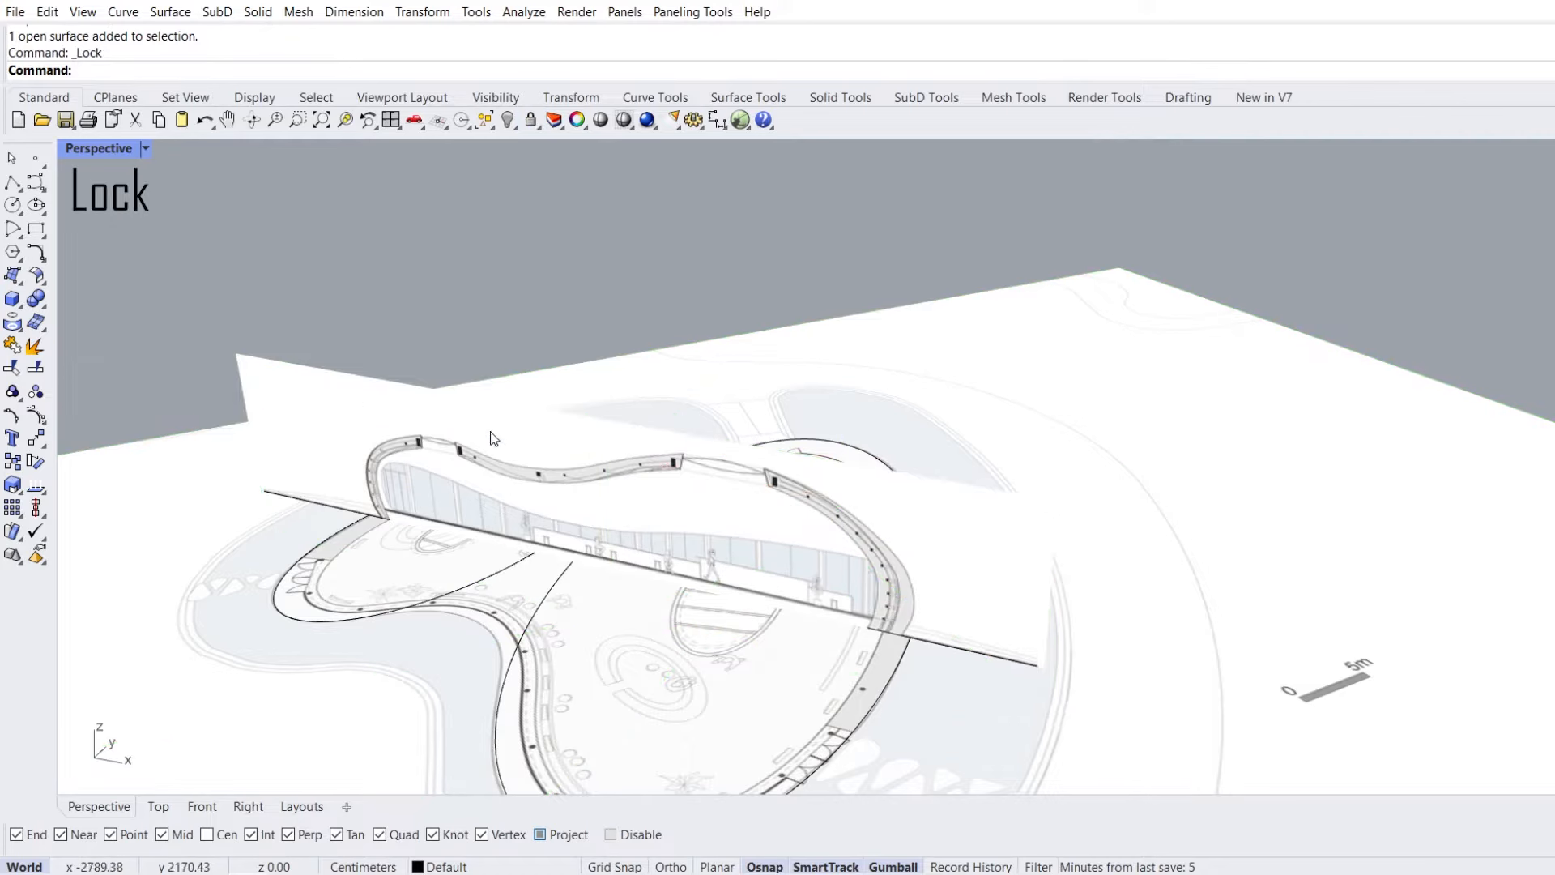
Copy the small ellipse vertically in the Front view to five heights along the section's shell, the highest at the roof opening
click(414, 596)
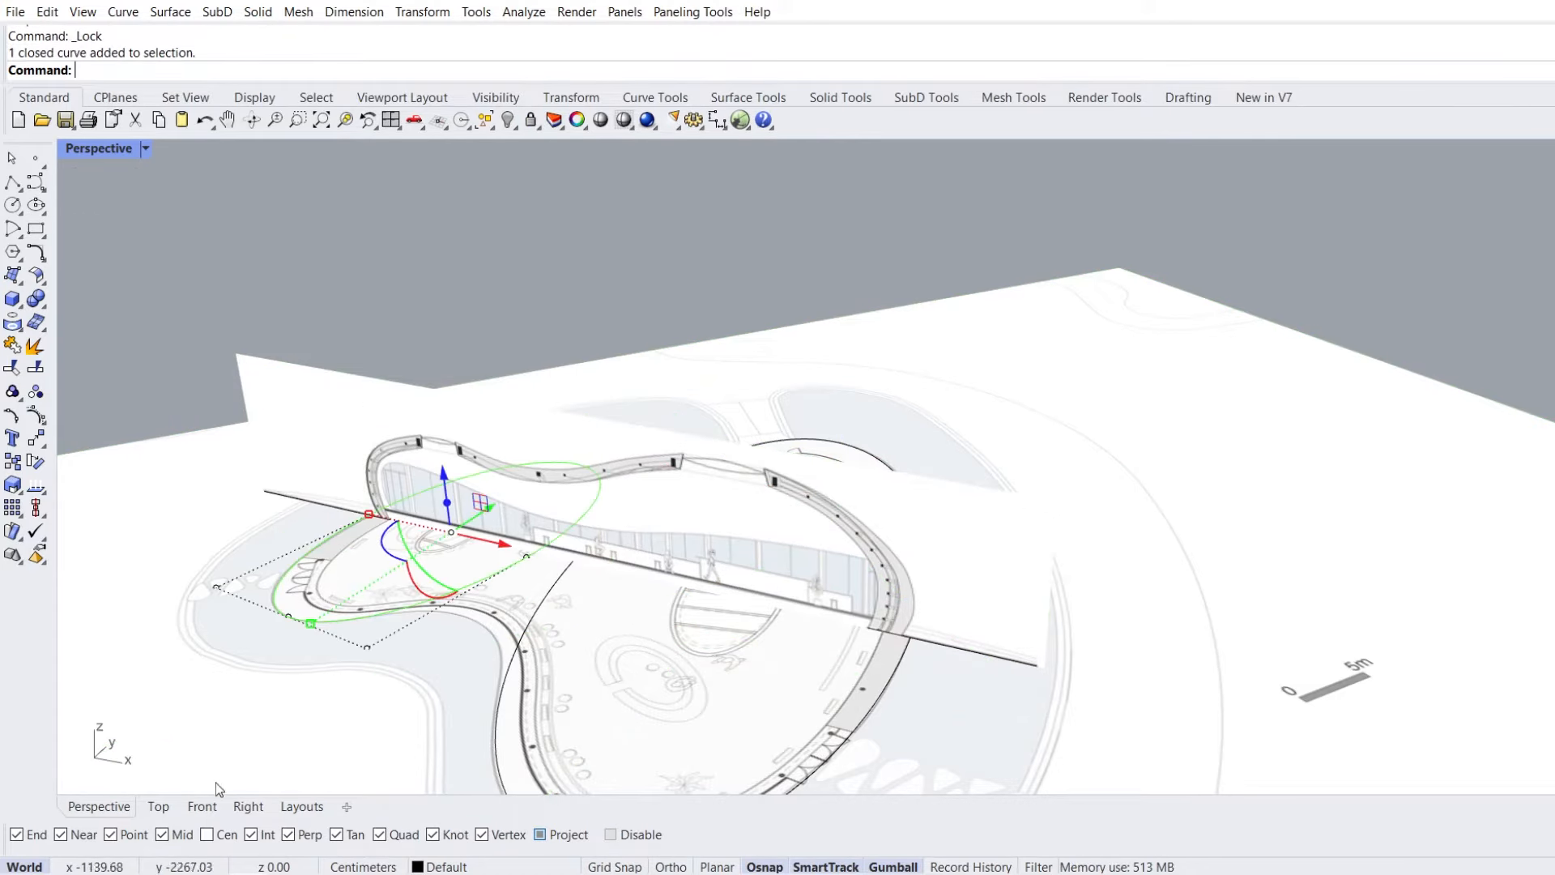
click(202, 807)
scroll(363, 688, up, 5)
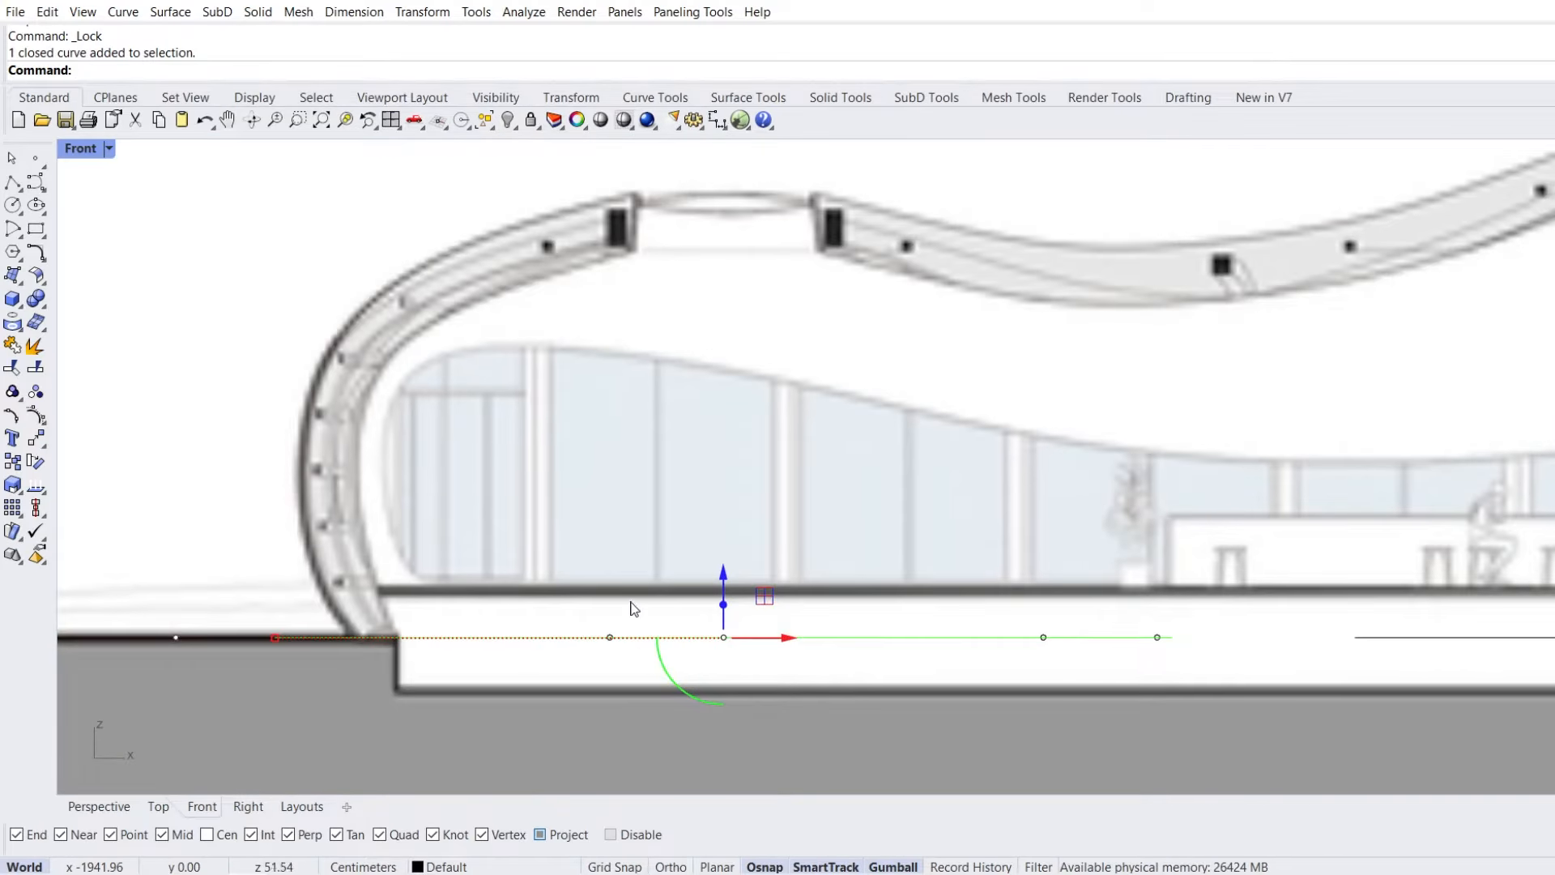
right_drag(634, 608, 643, 557)
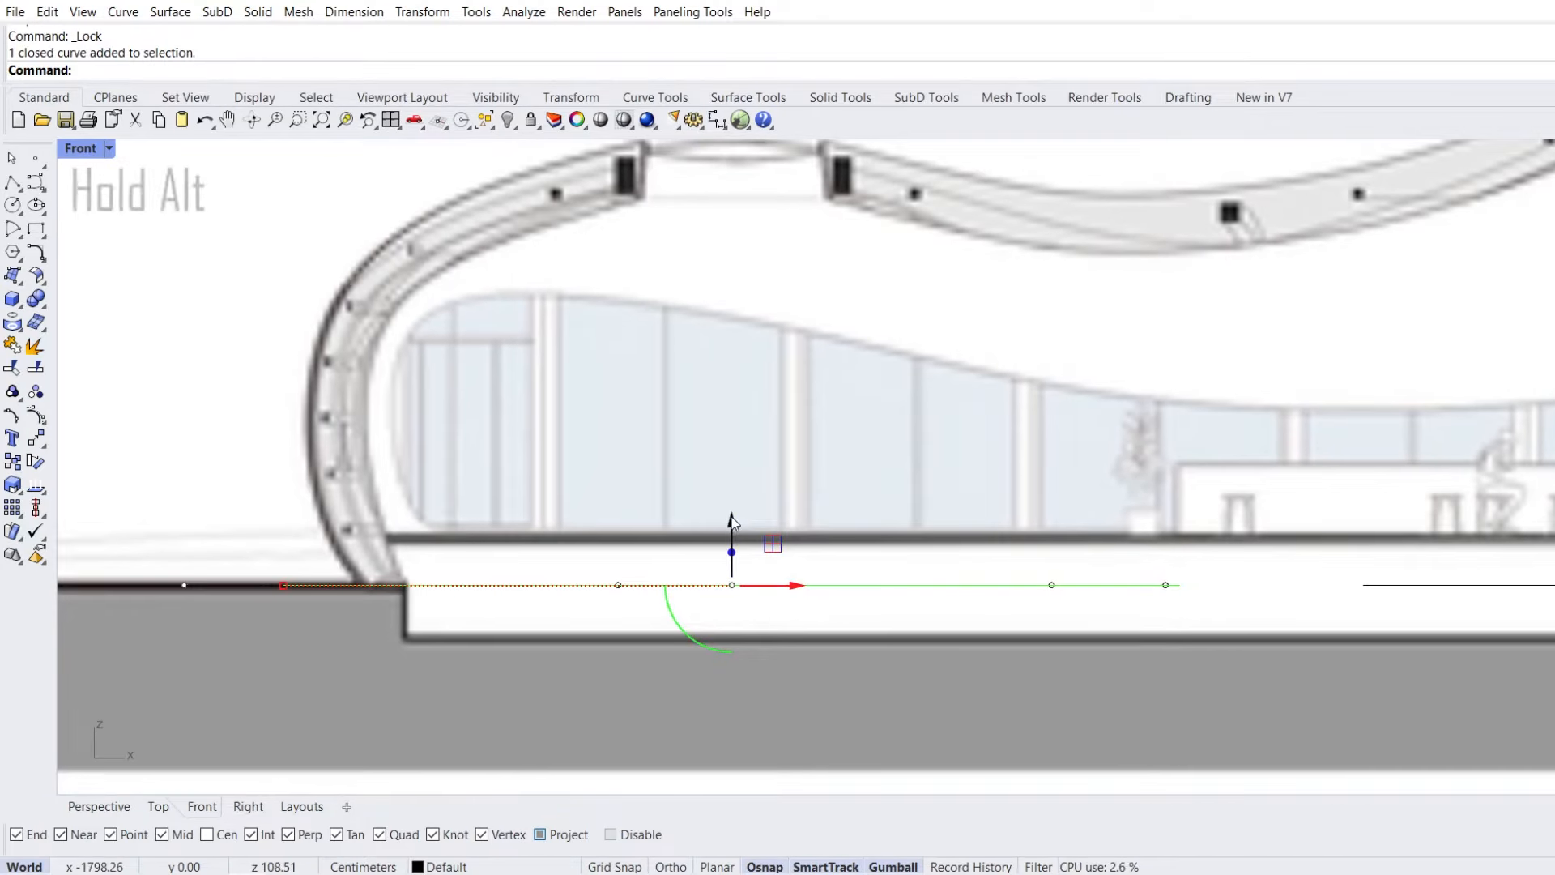
alt+drag(731, 516, 732, 156)
right_drag(741, 201, 747, 333)
alt+drag(738, 283, 739, 213)
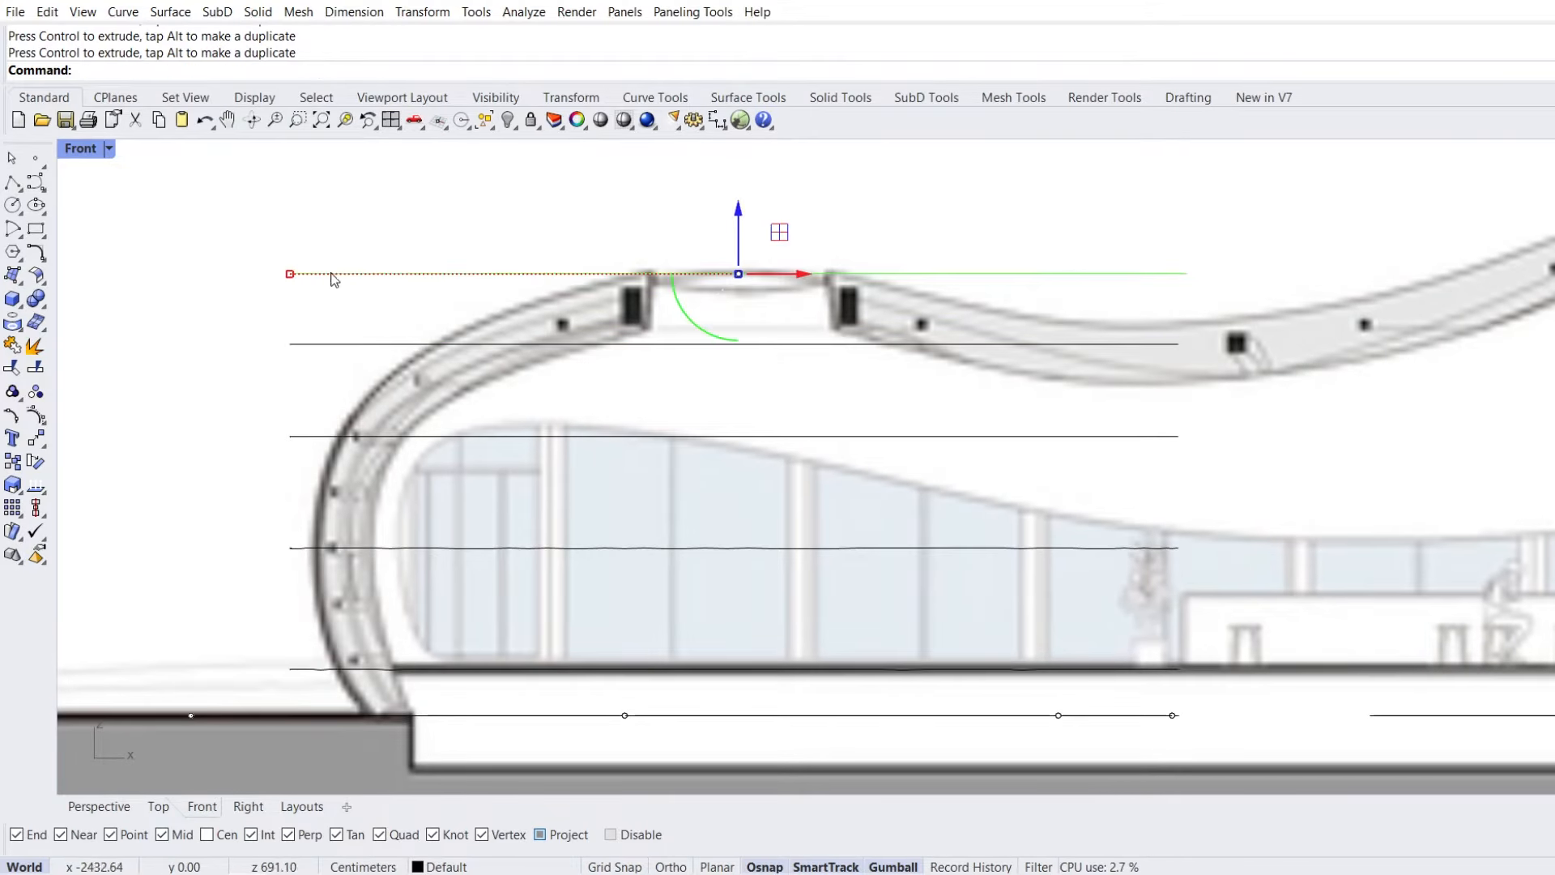
Scale the three highest copies of the small ellipse uniformly until their left ends meet the section's outer shell line
shift+drag(293, 276, 643, 280)
click(544, 345)
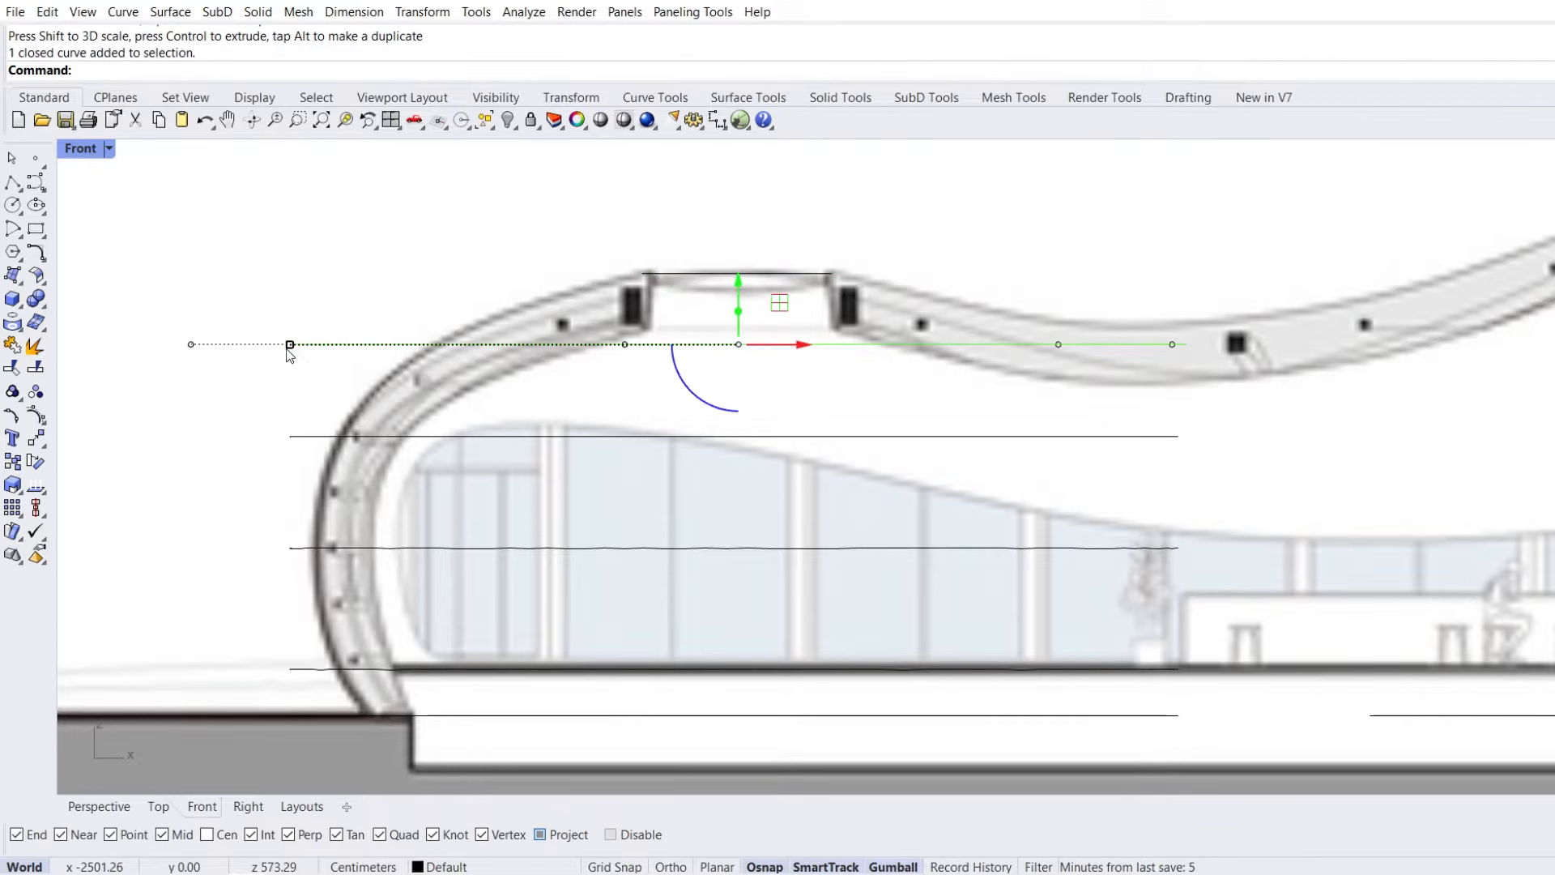
shift+drag(290, 345, 436, 353)
click(409, 436)
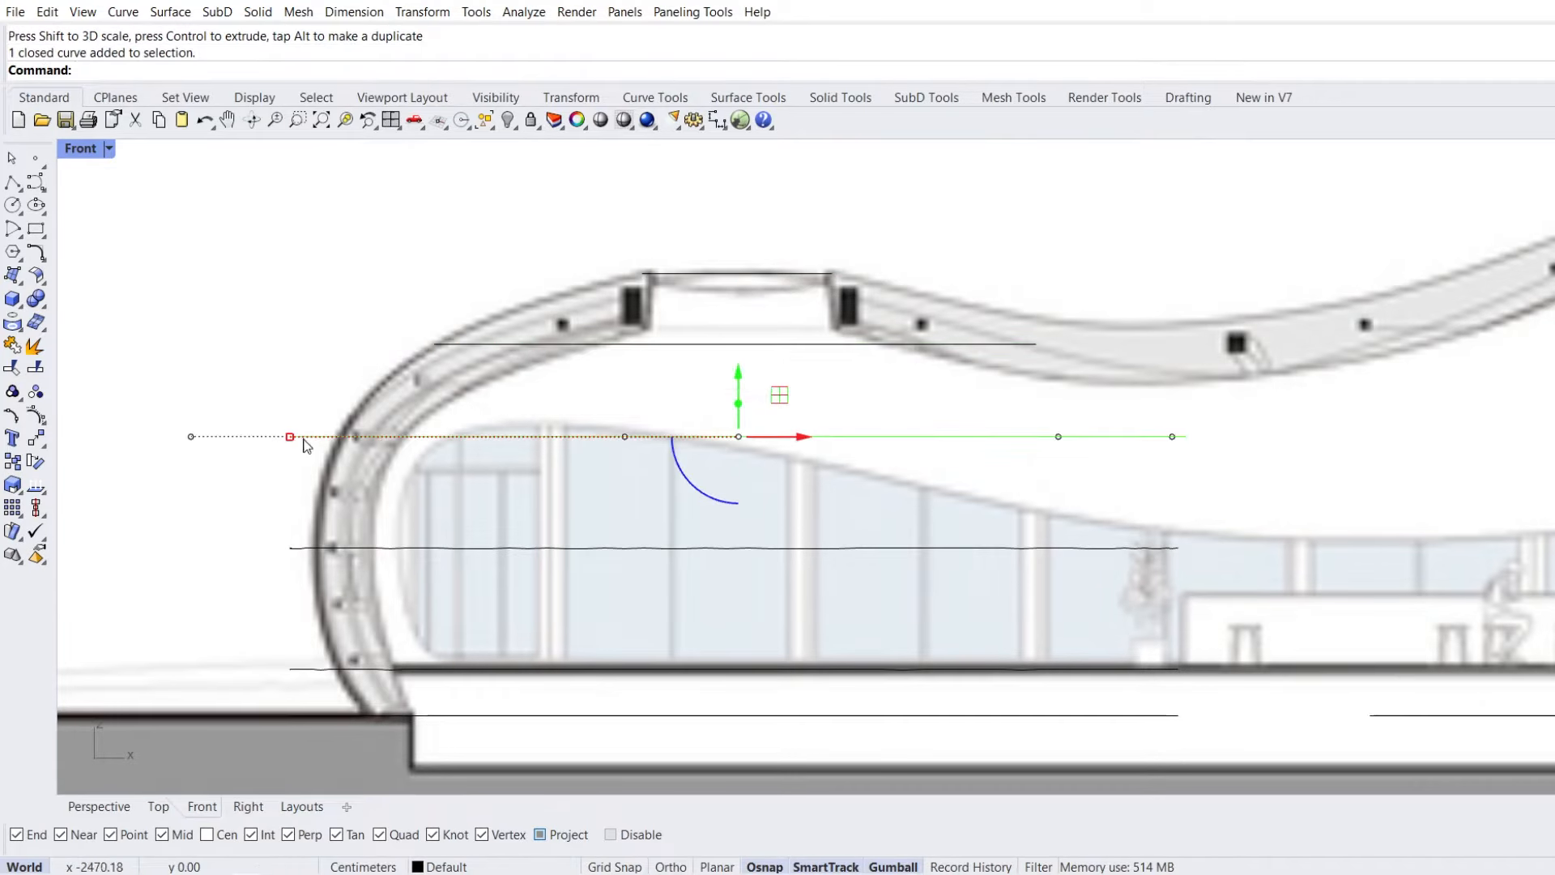
shift+drag(292, 437, 338, 450)
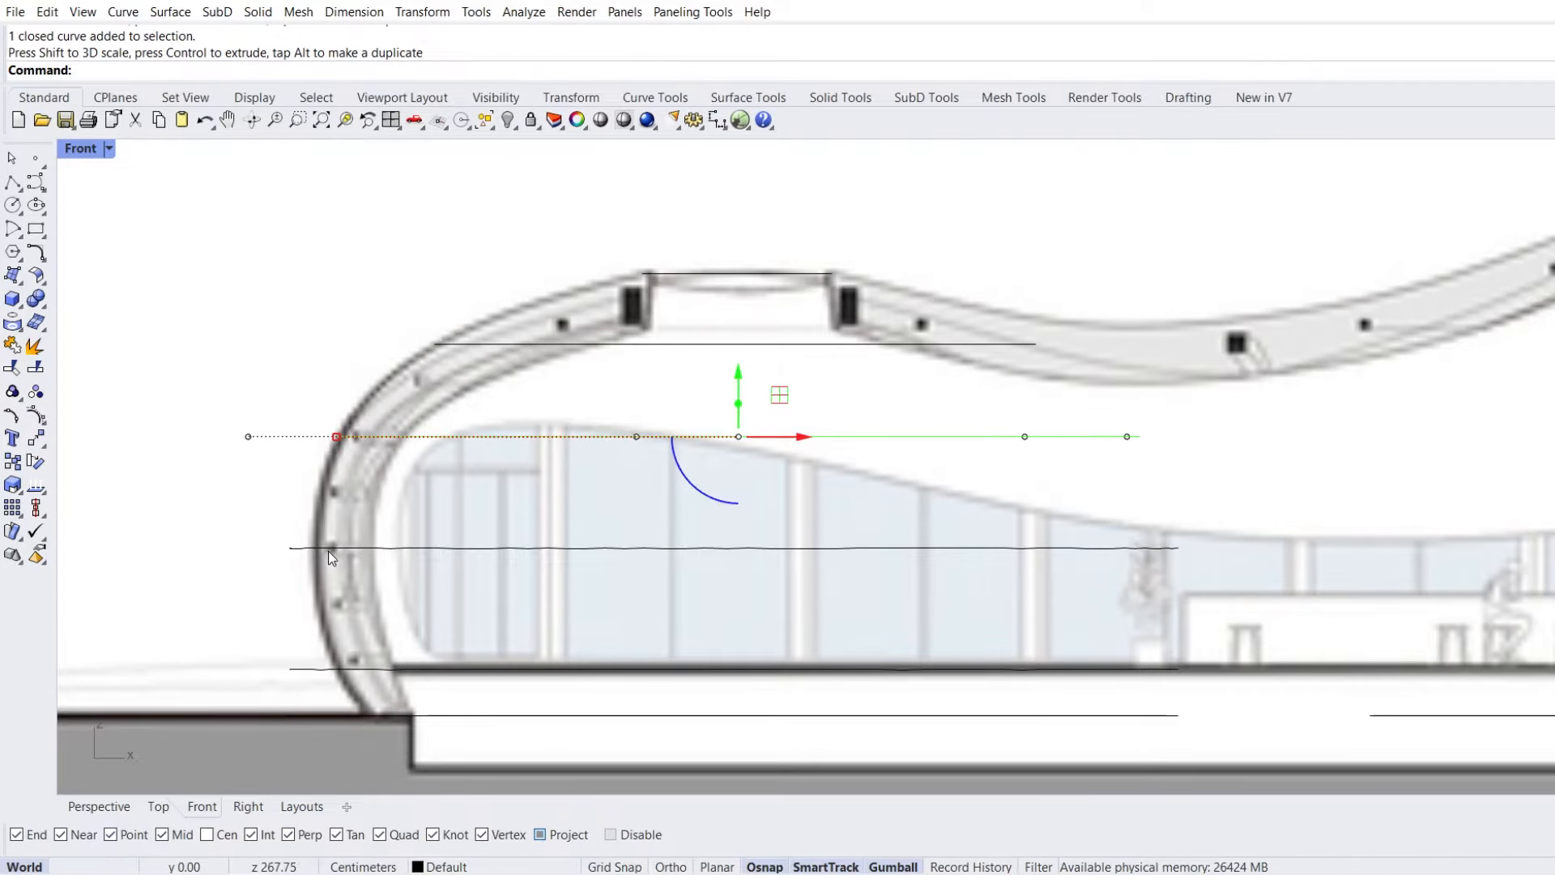
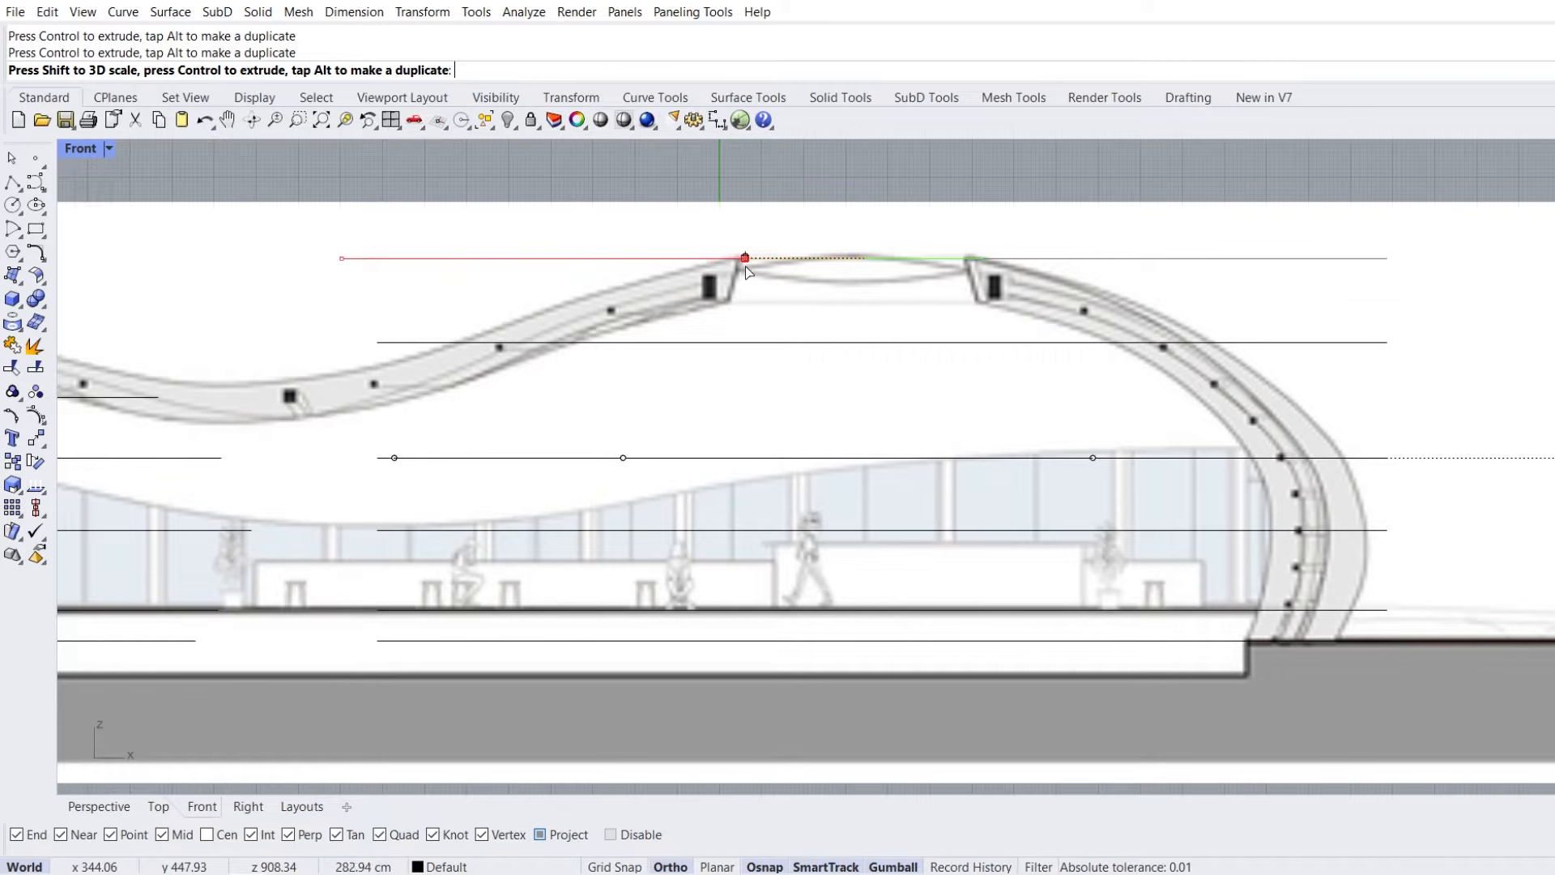
Scale the large ellipse's copies below the roof opening and its ground ellipse uniformly to fit the right side of the section's outer shell
click(688, 342)
drag(339, 342, 509, 342)
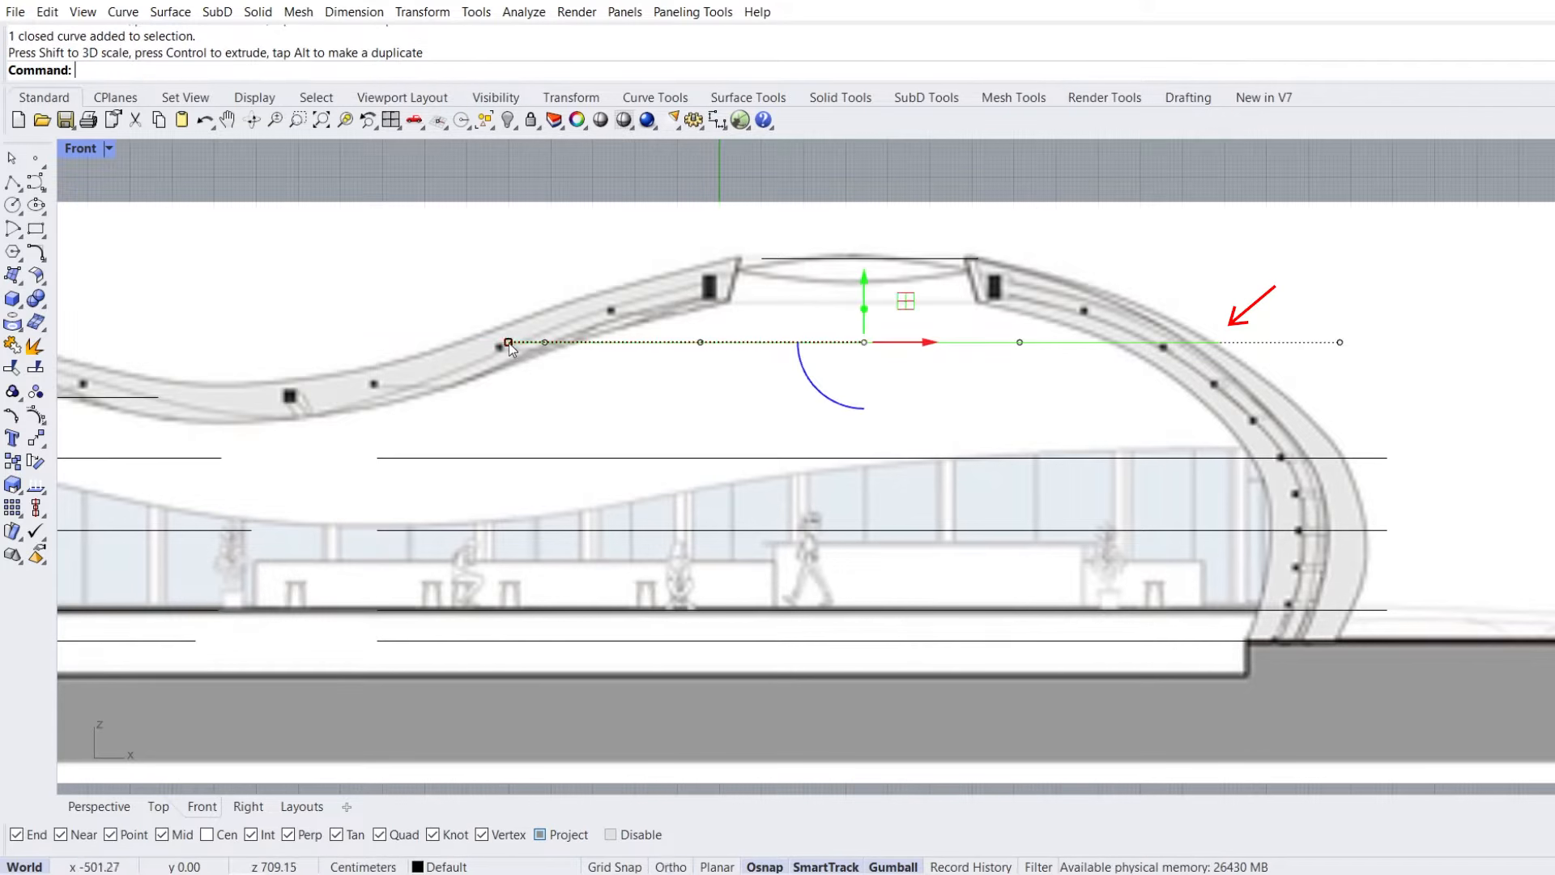
click(531, 459)
drag(350, 462, 374, 465)
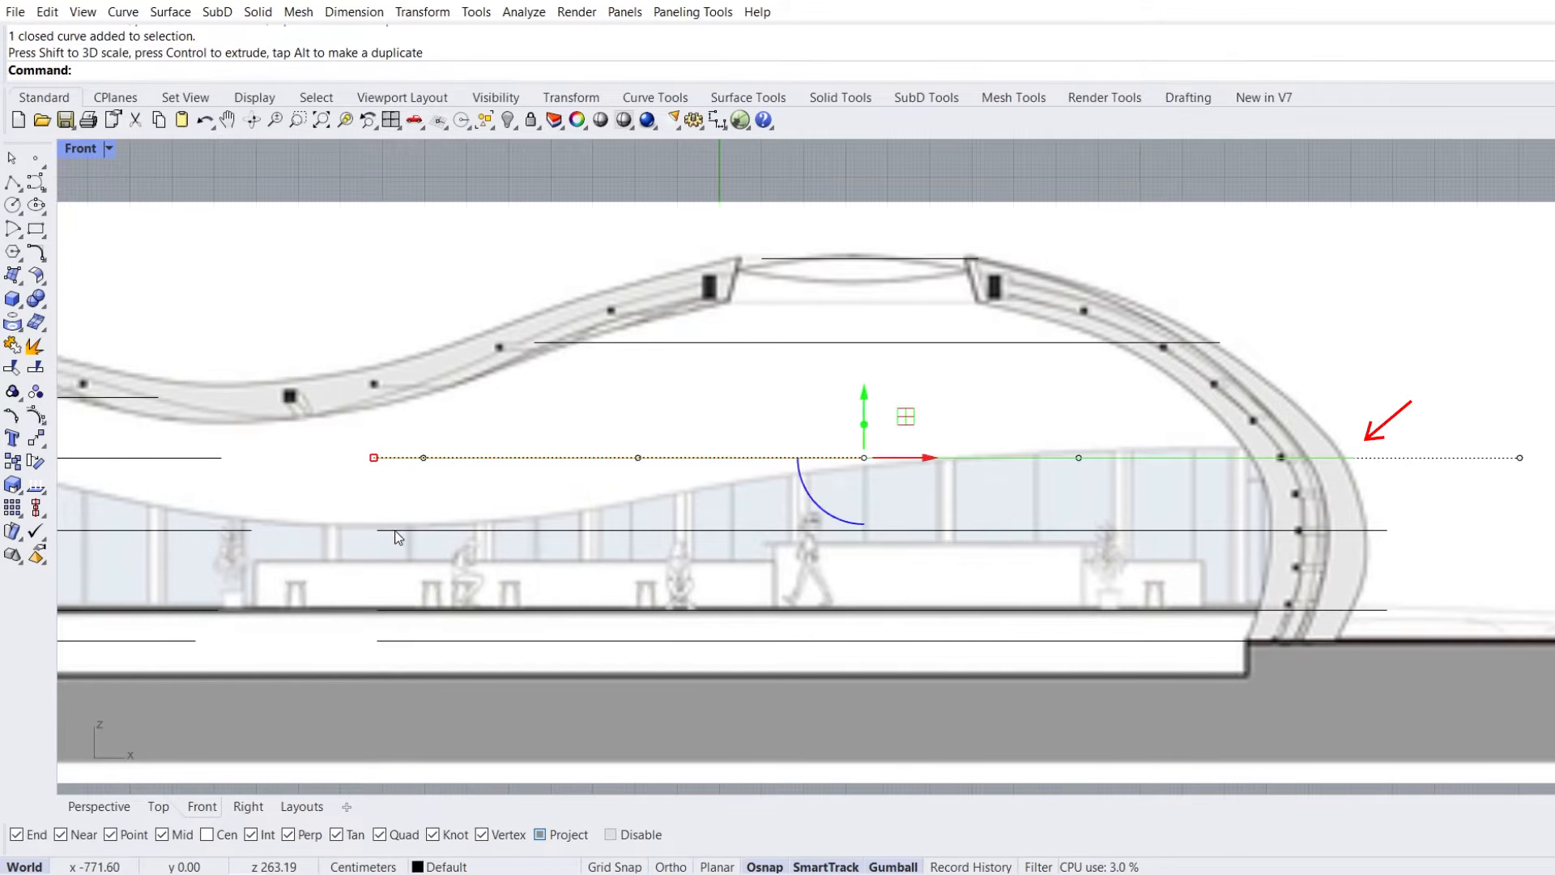
drag(342, 534, 391, 659)
click(389, 640)
key(Escape)
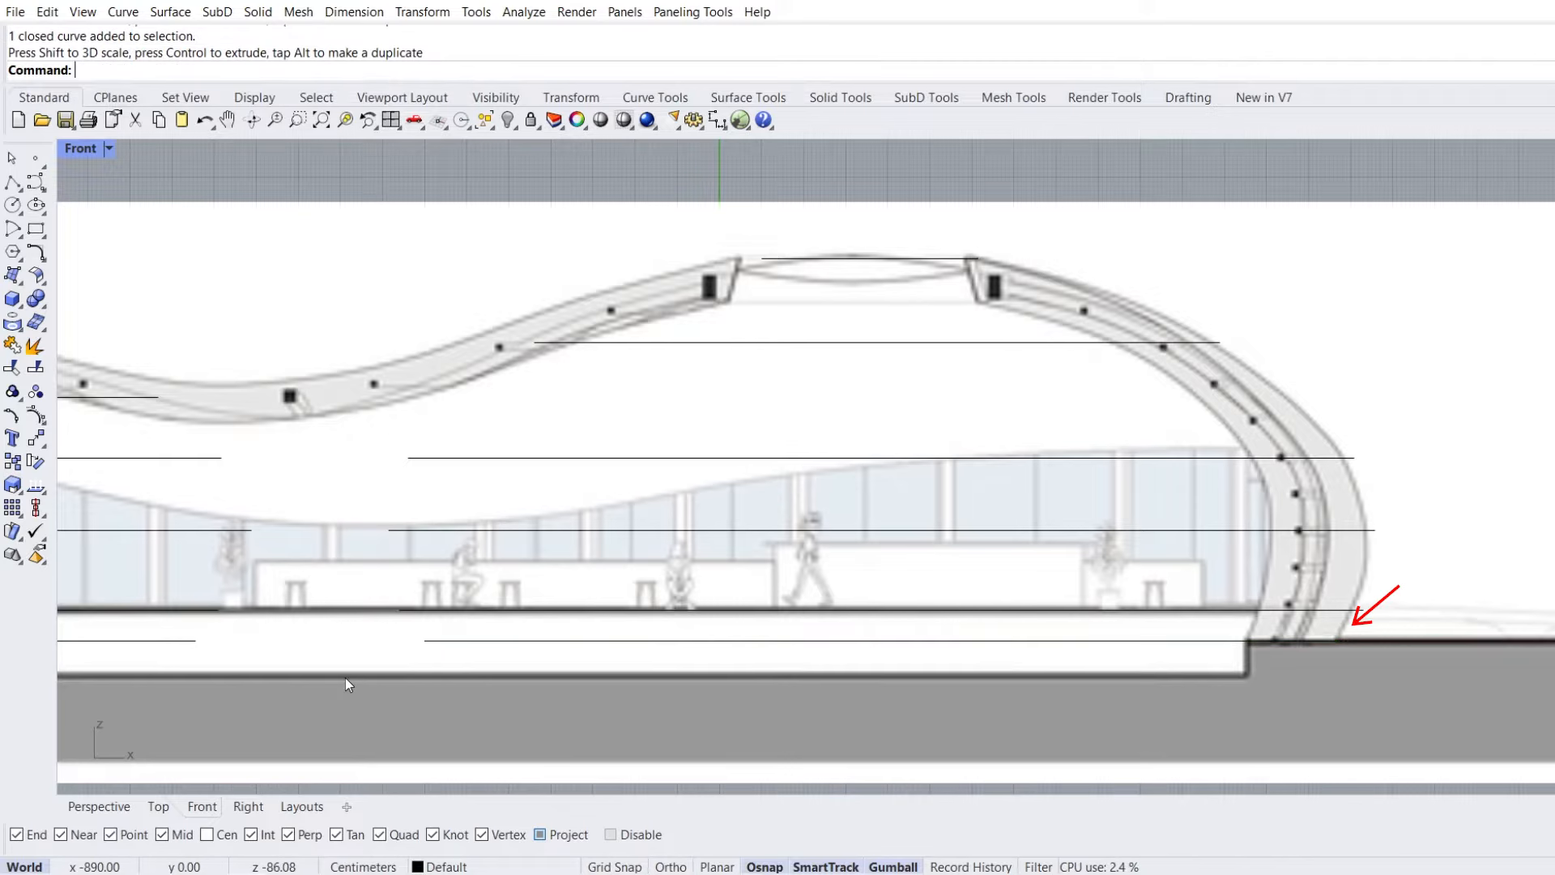
Bring up the SubD tools and set the Perspective view to Shaded display
click(85, 808)
right_drag(545, 507, 603, 458)
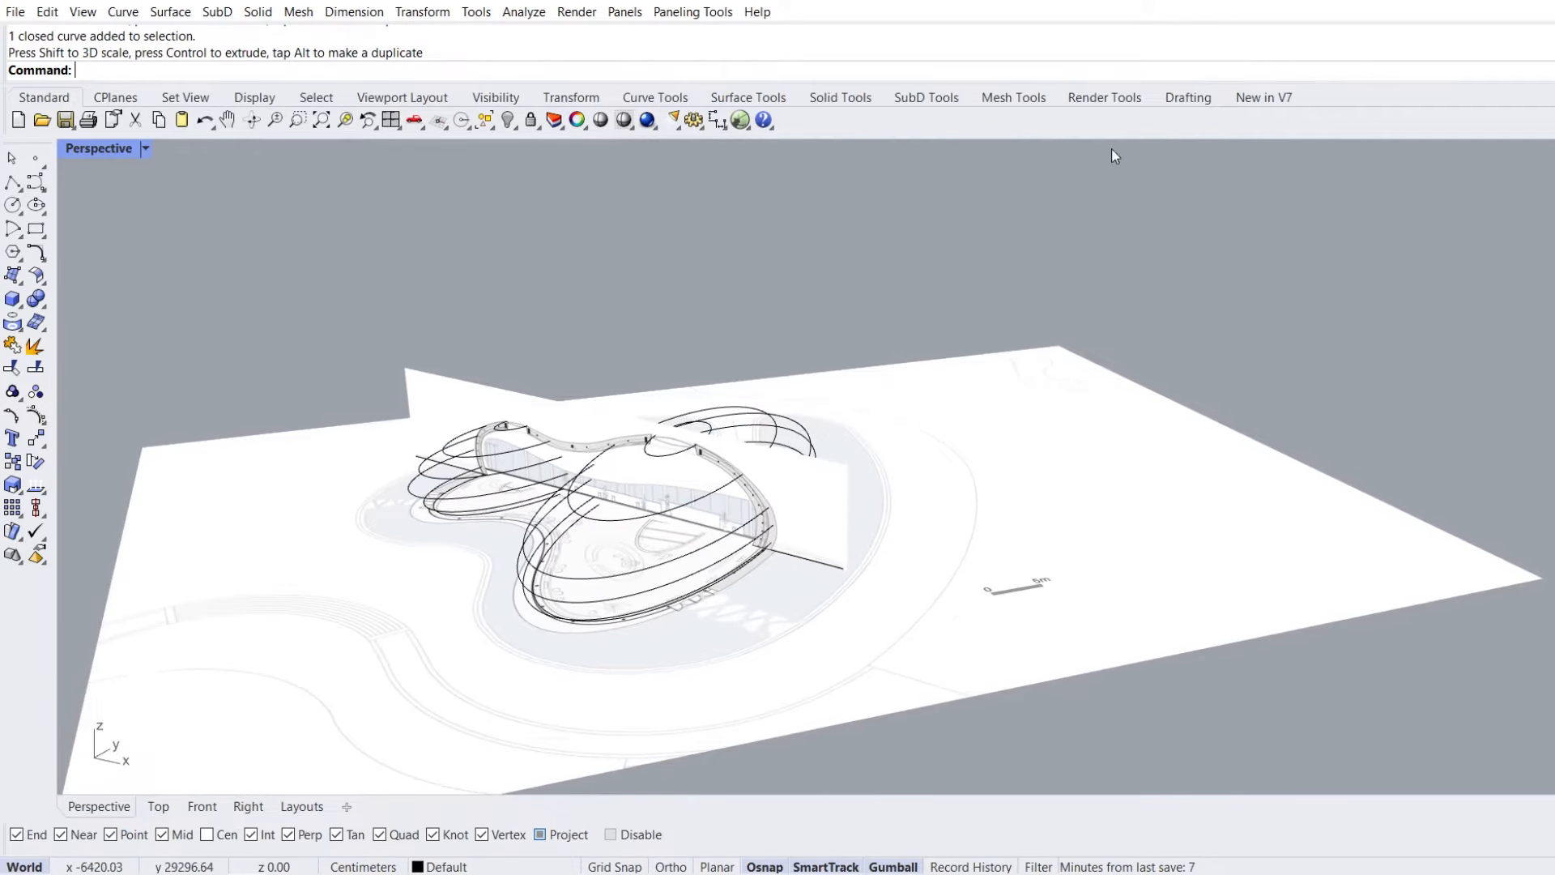
click(1256, 96)
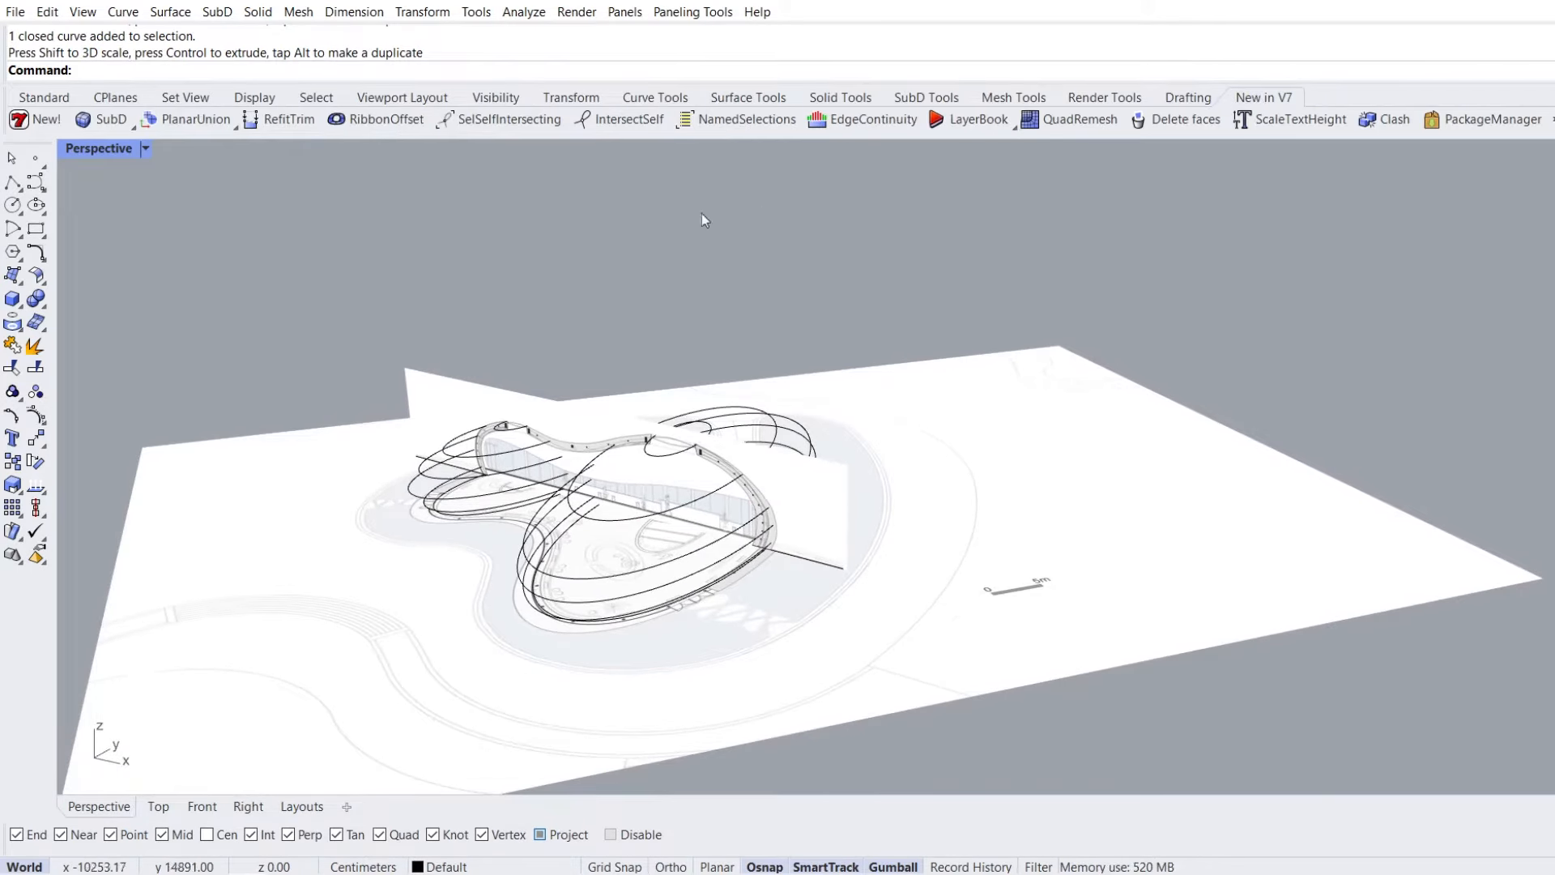
click(133, 126)
mouse_move(144, 135)
mouse_down()
mouse_move(172, 199)
mouse_move(171, 144)
mouse_up()
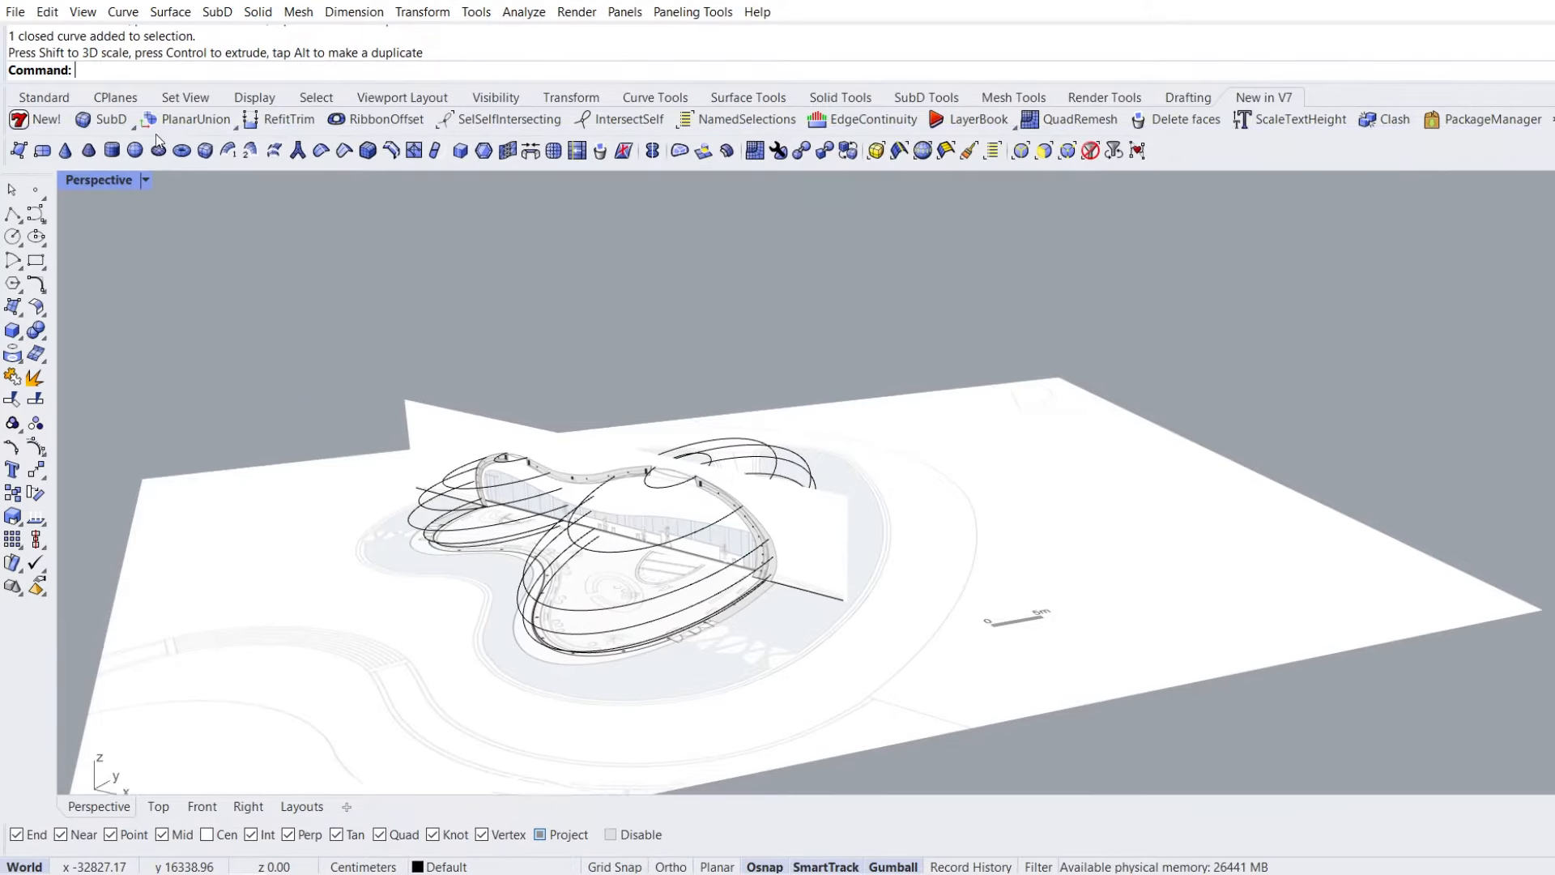
click(145, 180)
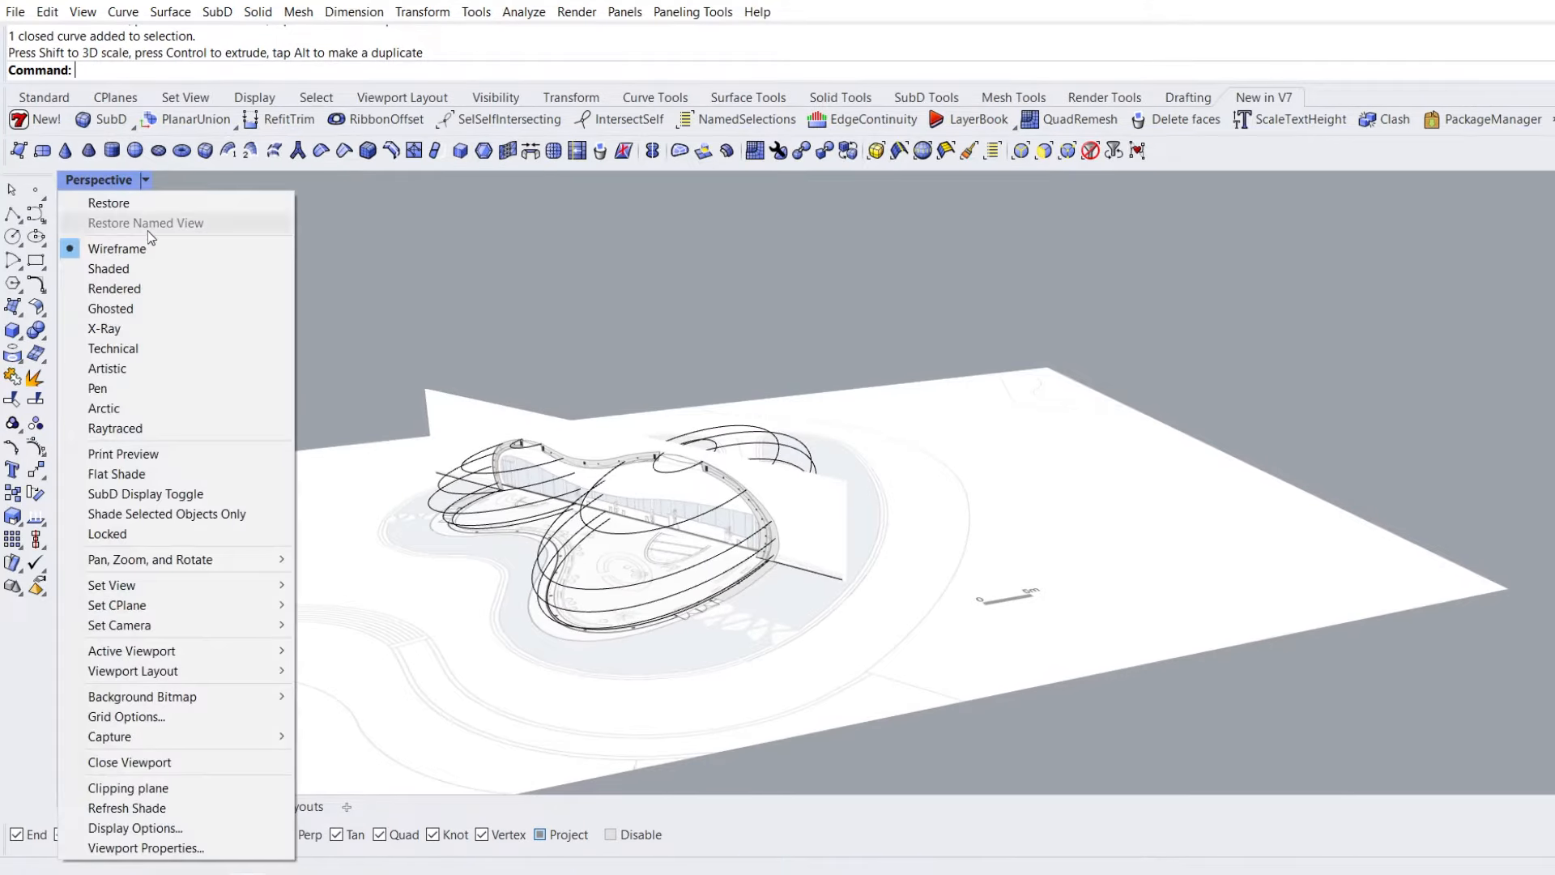
click(167, 264)
Create a SubD loft through the small shell's six ellipses with the shape segments adjusted to 40
mouse_move(208, 336)
right_down()
mouse_move(319, 389)
mouse_move(484, 570)
right_up()
drag(544, 630, 460, 472)
scroll(486, 498, up, 5)
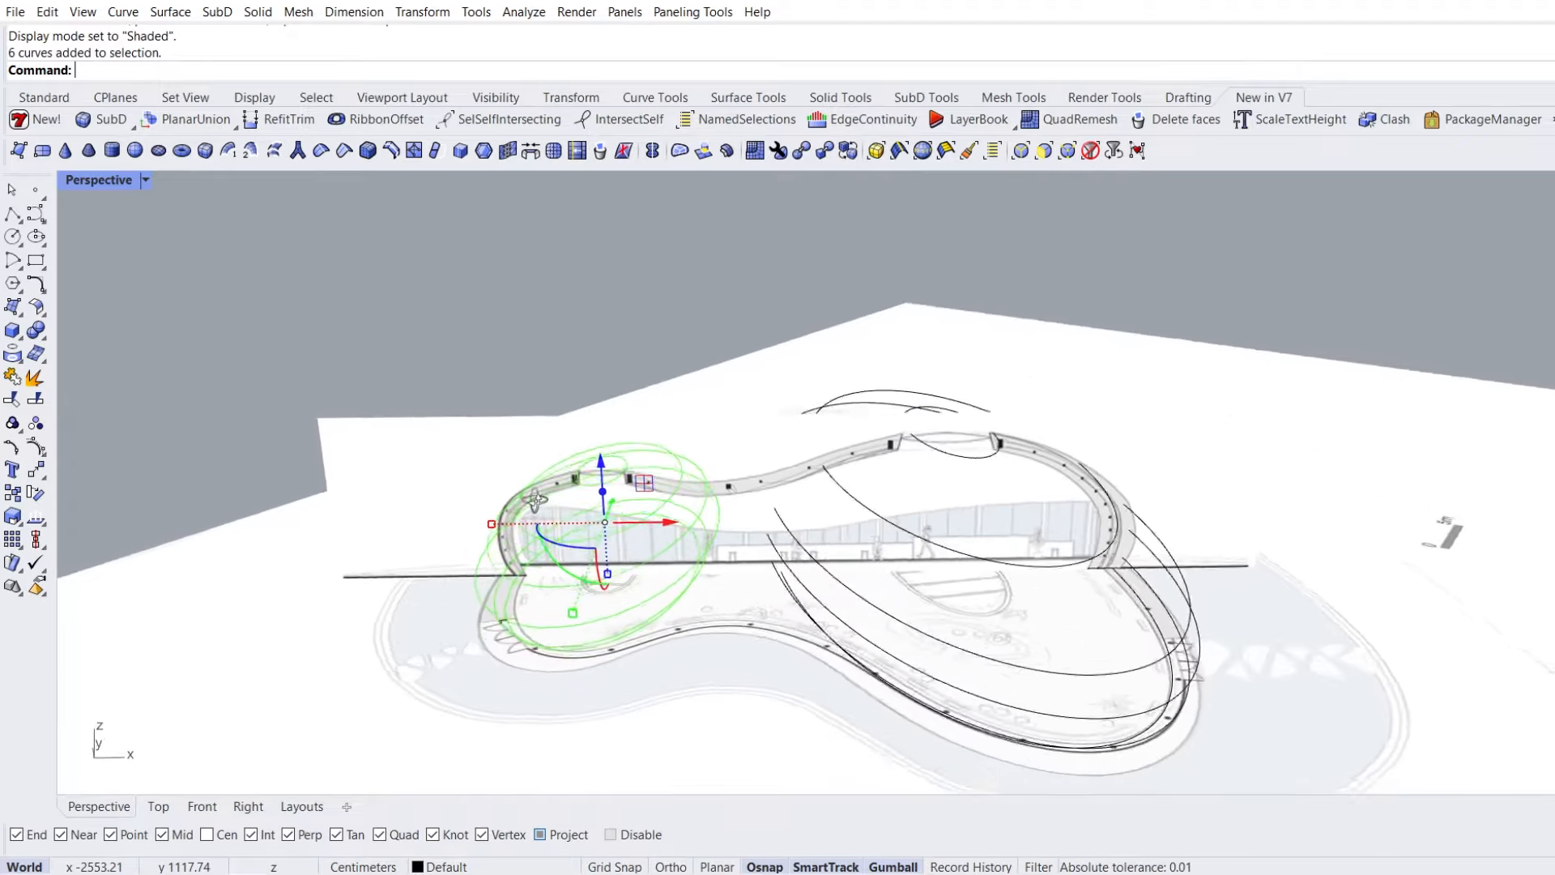
click(276, 153)
right_drag(483, 417, 1043, 534)
scroll(1043, 535, up, 2)
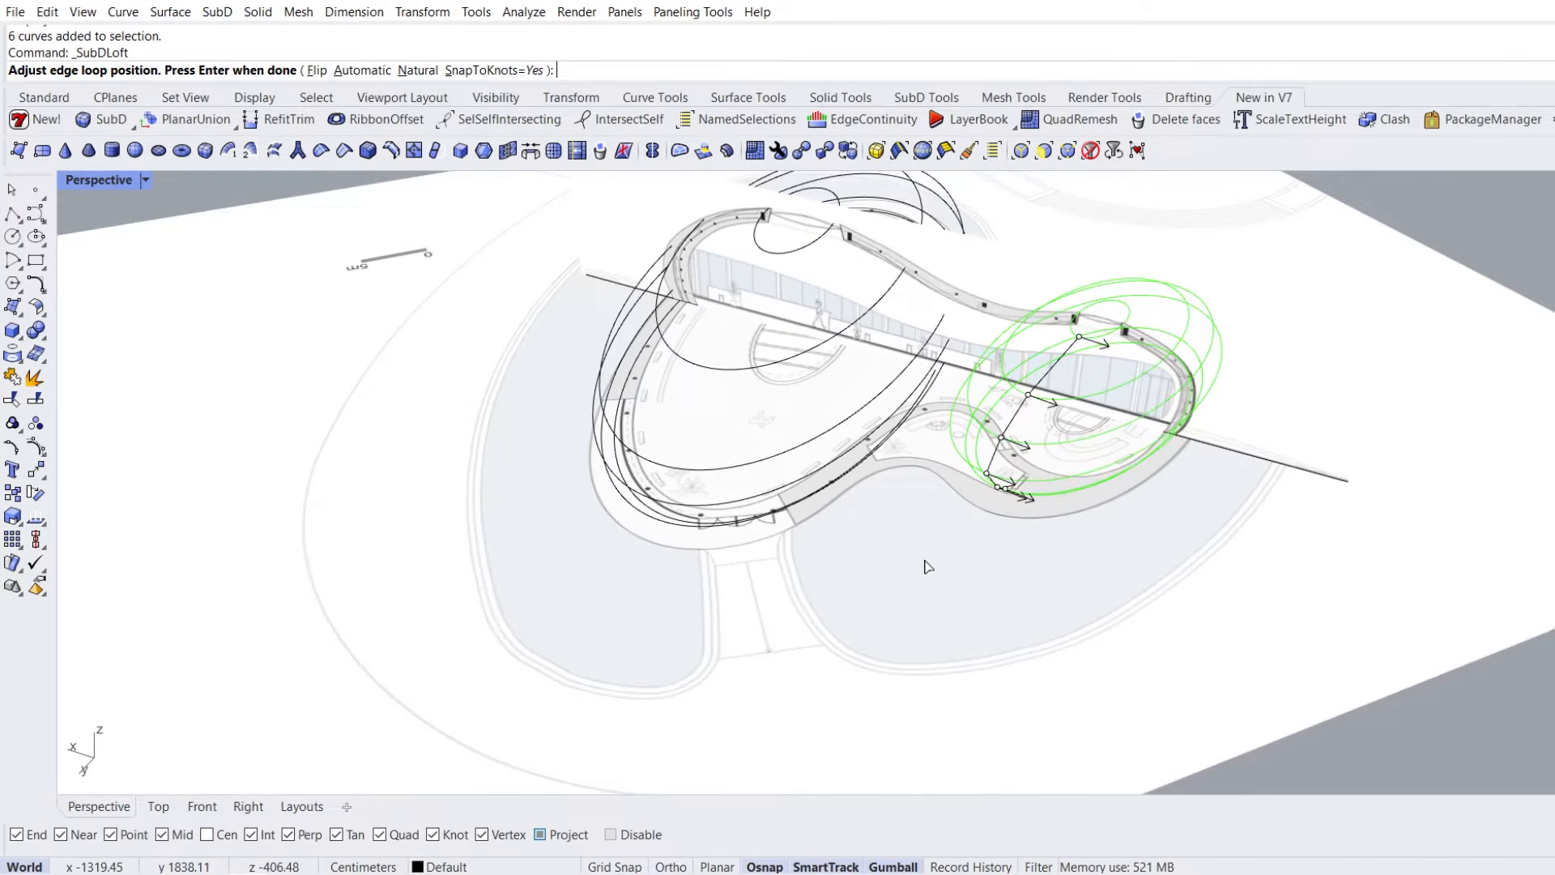
key(Return)
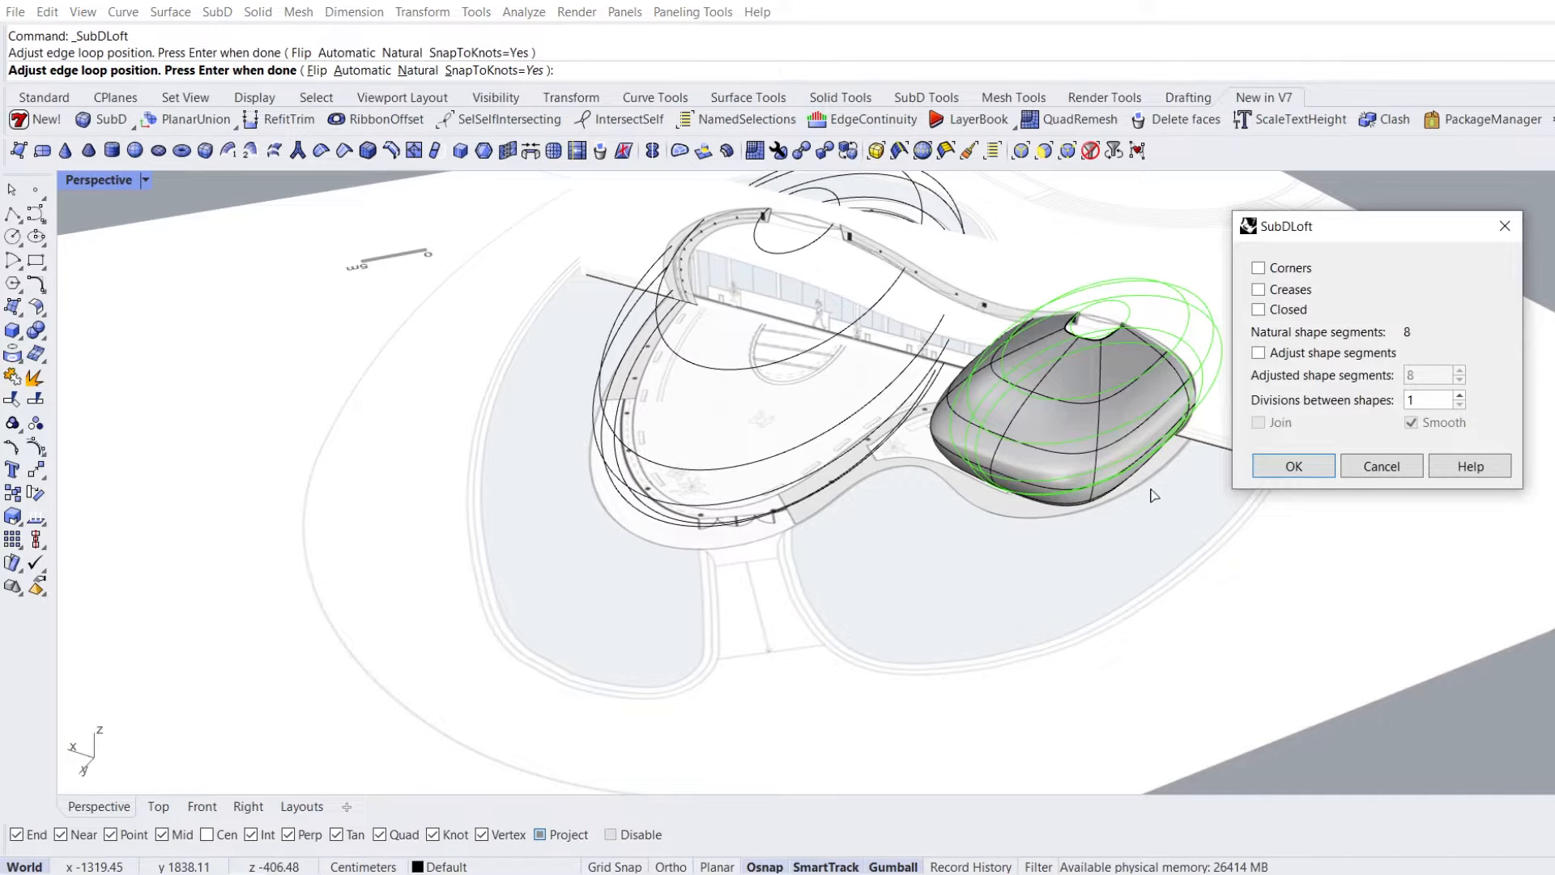
click(1260, 353)
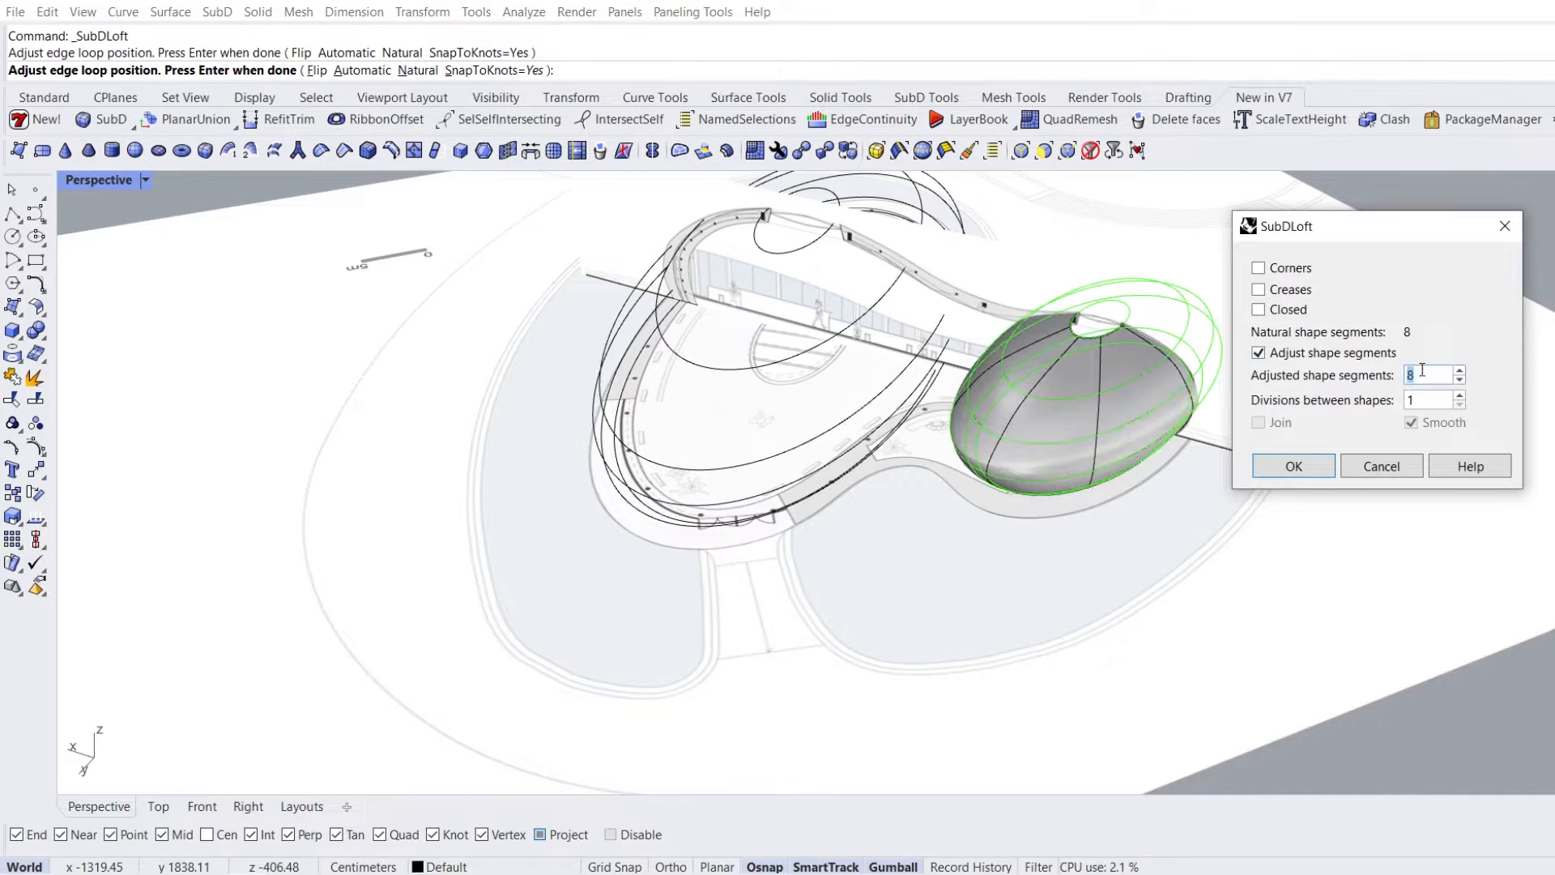
text(40)
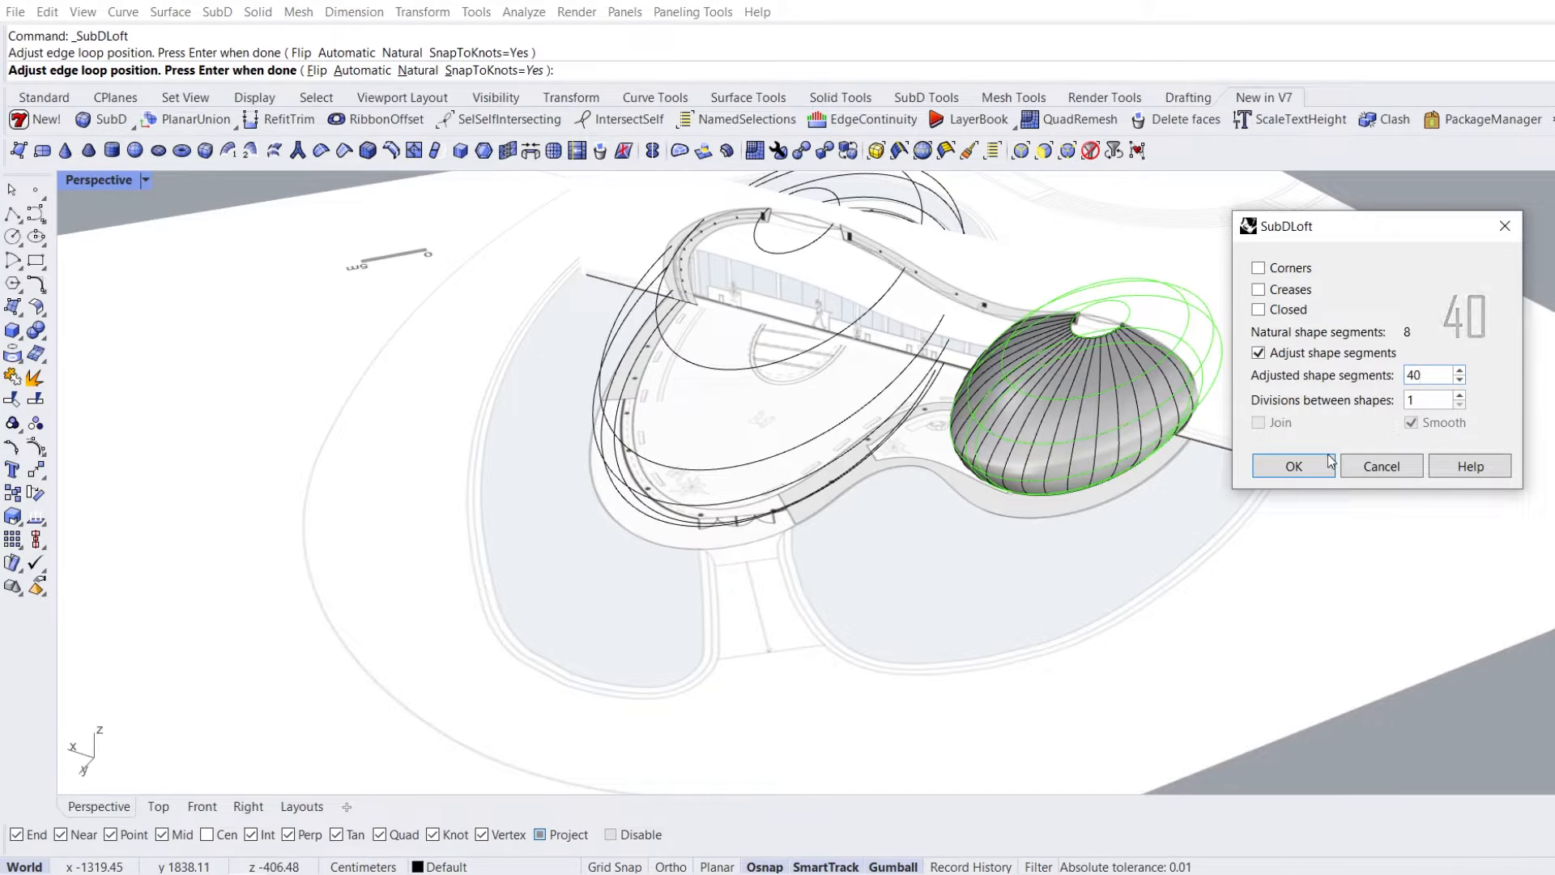
click(1293, 467)
Hide the six ellipses used for the small shell's loft
right_drag(1198, 451, 674, 344)
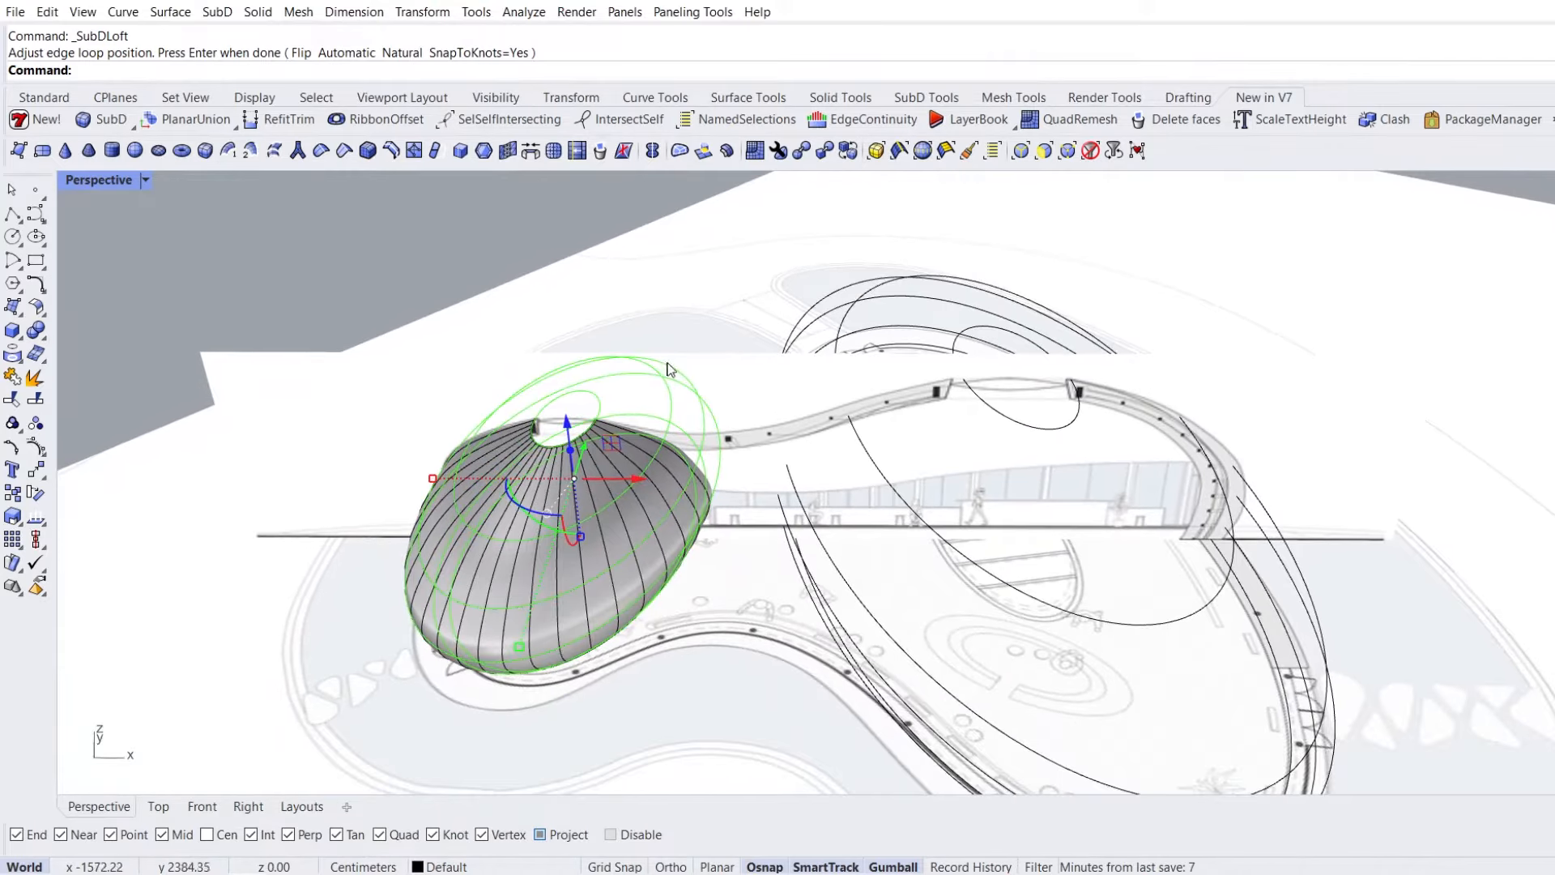
click(489, 99)
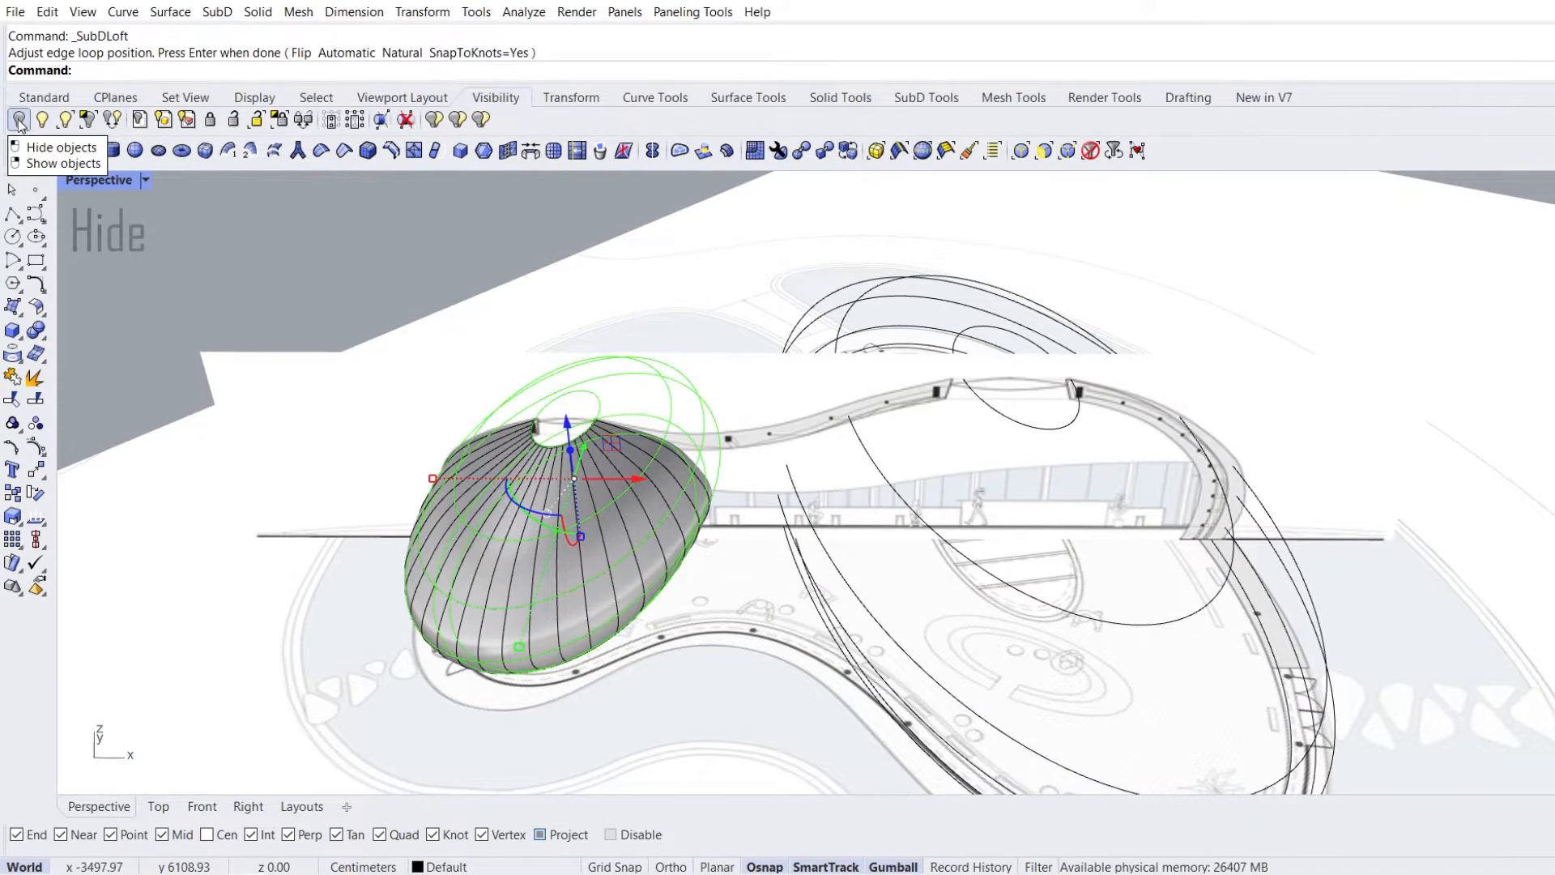
click(86, 119)
Start a SubD loft through the large shell's six ellipses and move the roof-opening ellipse's seam point into line with the others
scroll(391, 349, down, 2)
right_drag(486, 396, 657, 472)
drag(926, 650, 756, 346)
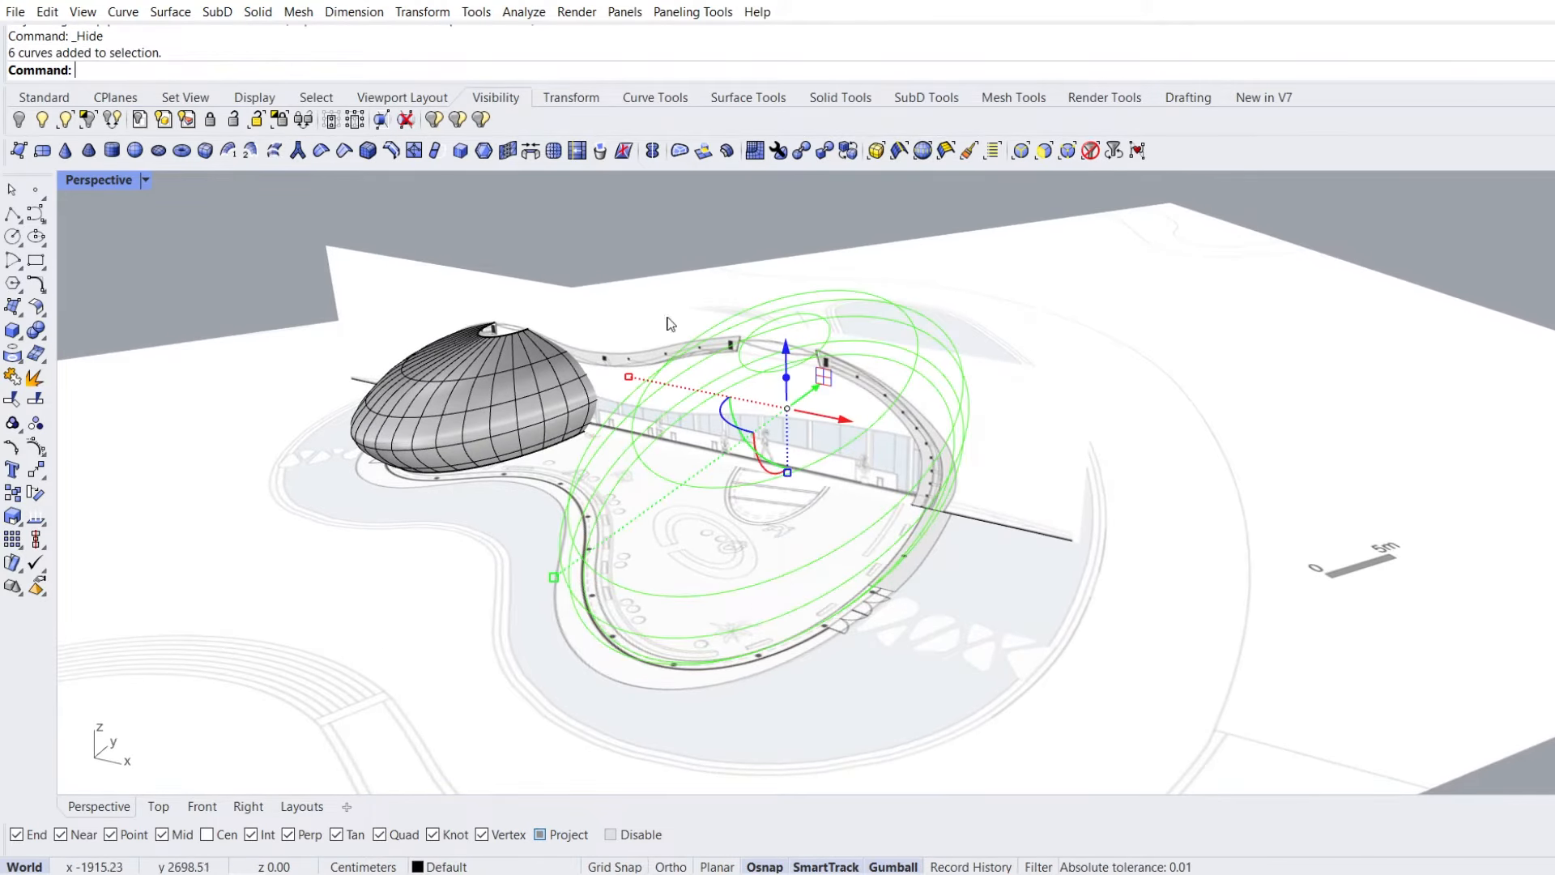
click(275, 151)
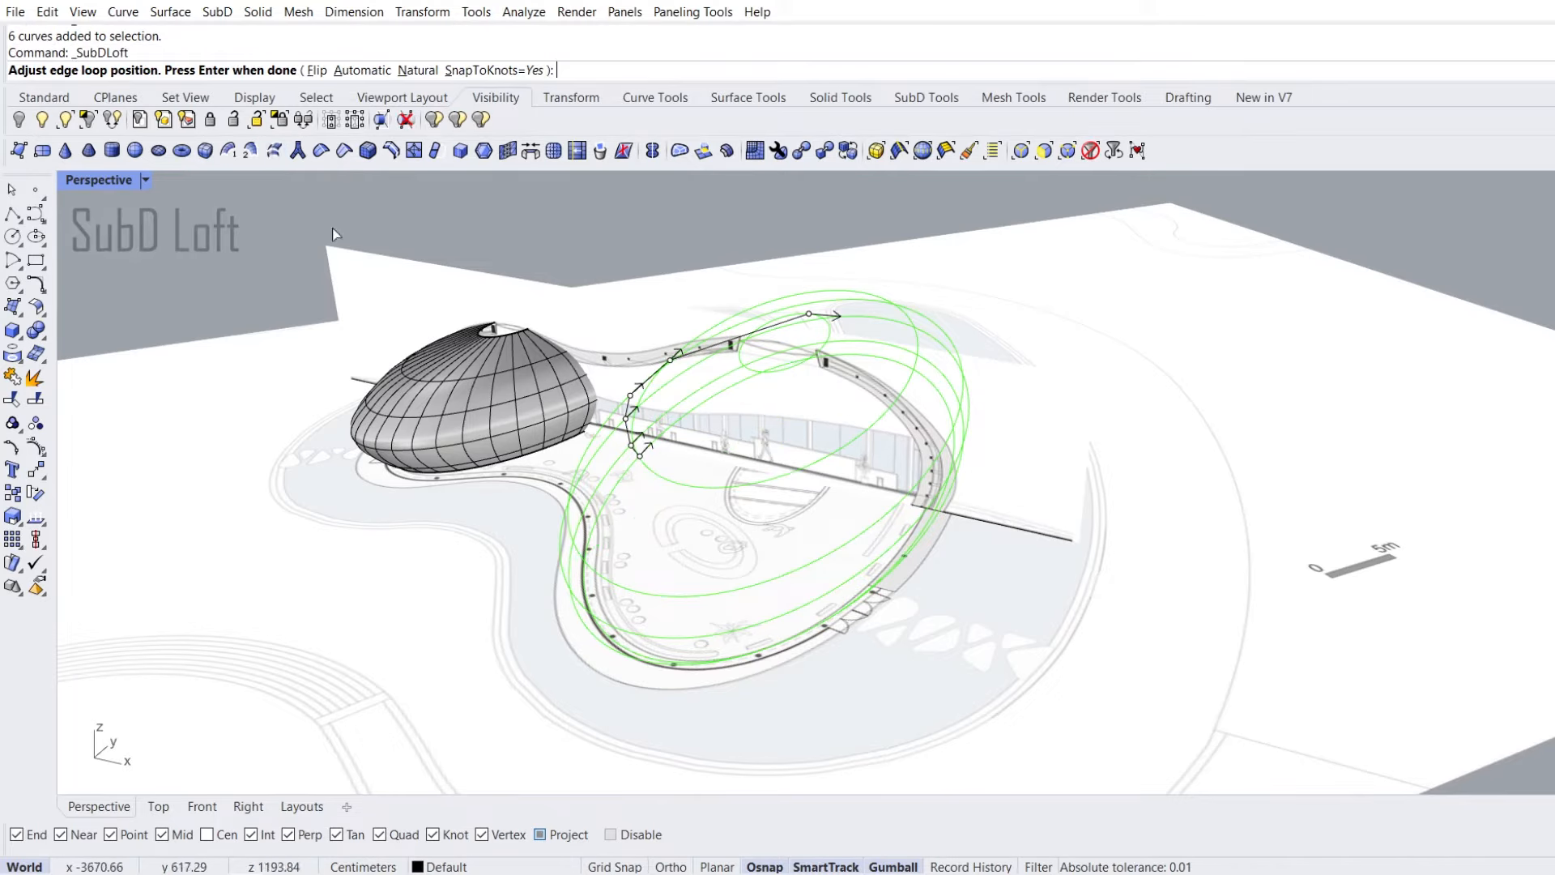
right_drag(620, 622, 926, 654)
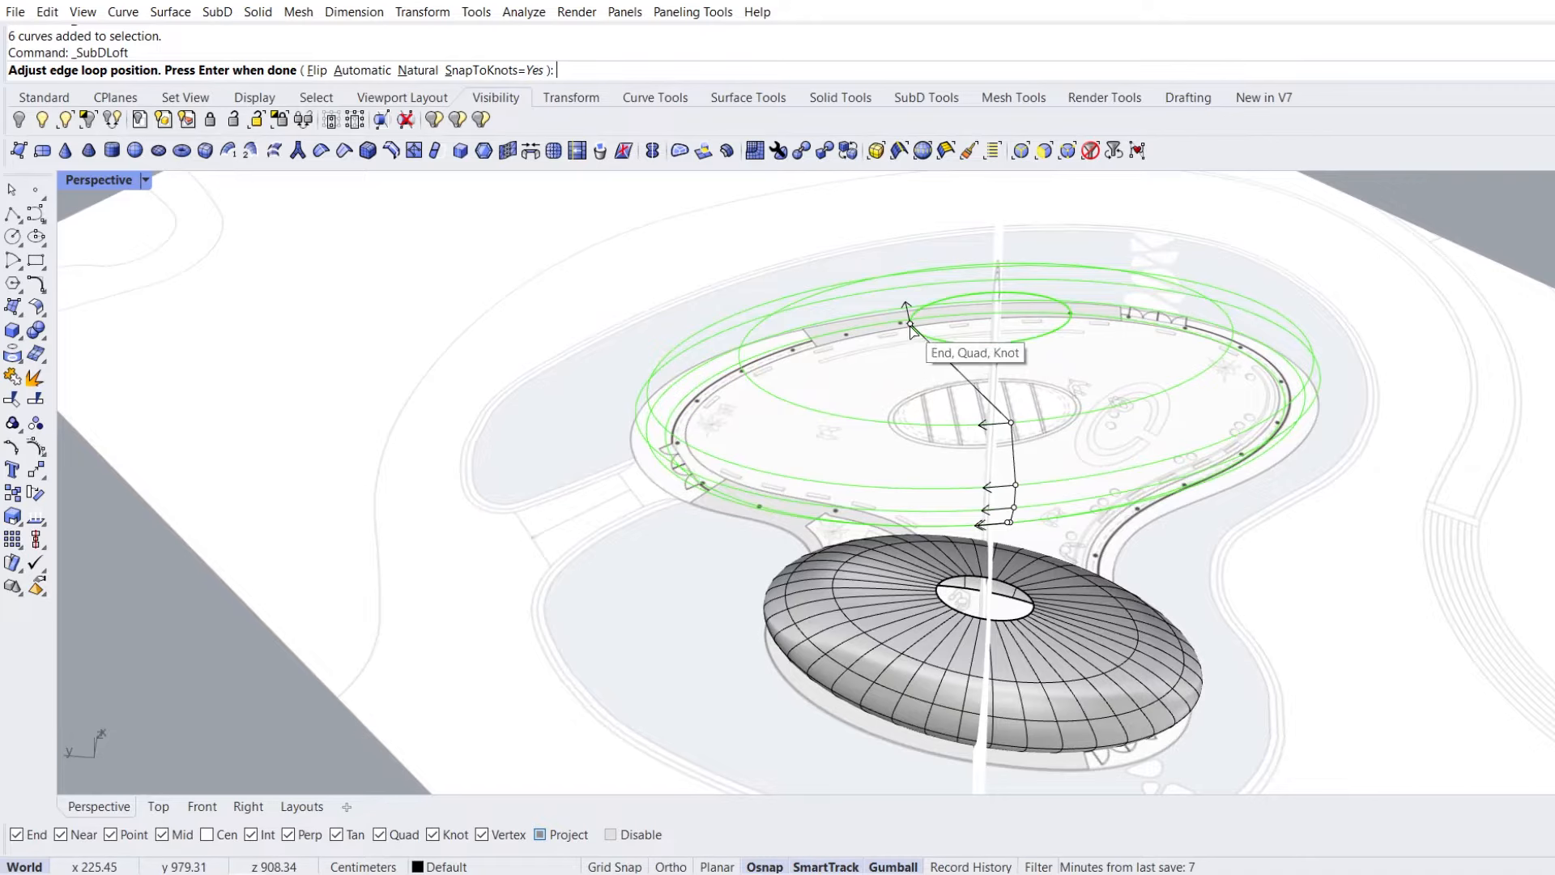
click(908, 324)
click(983, 356)
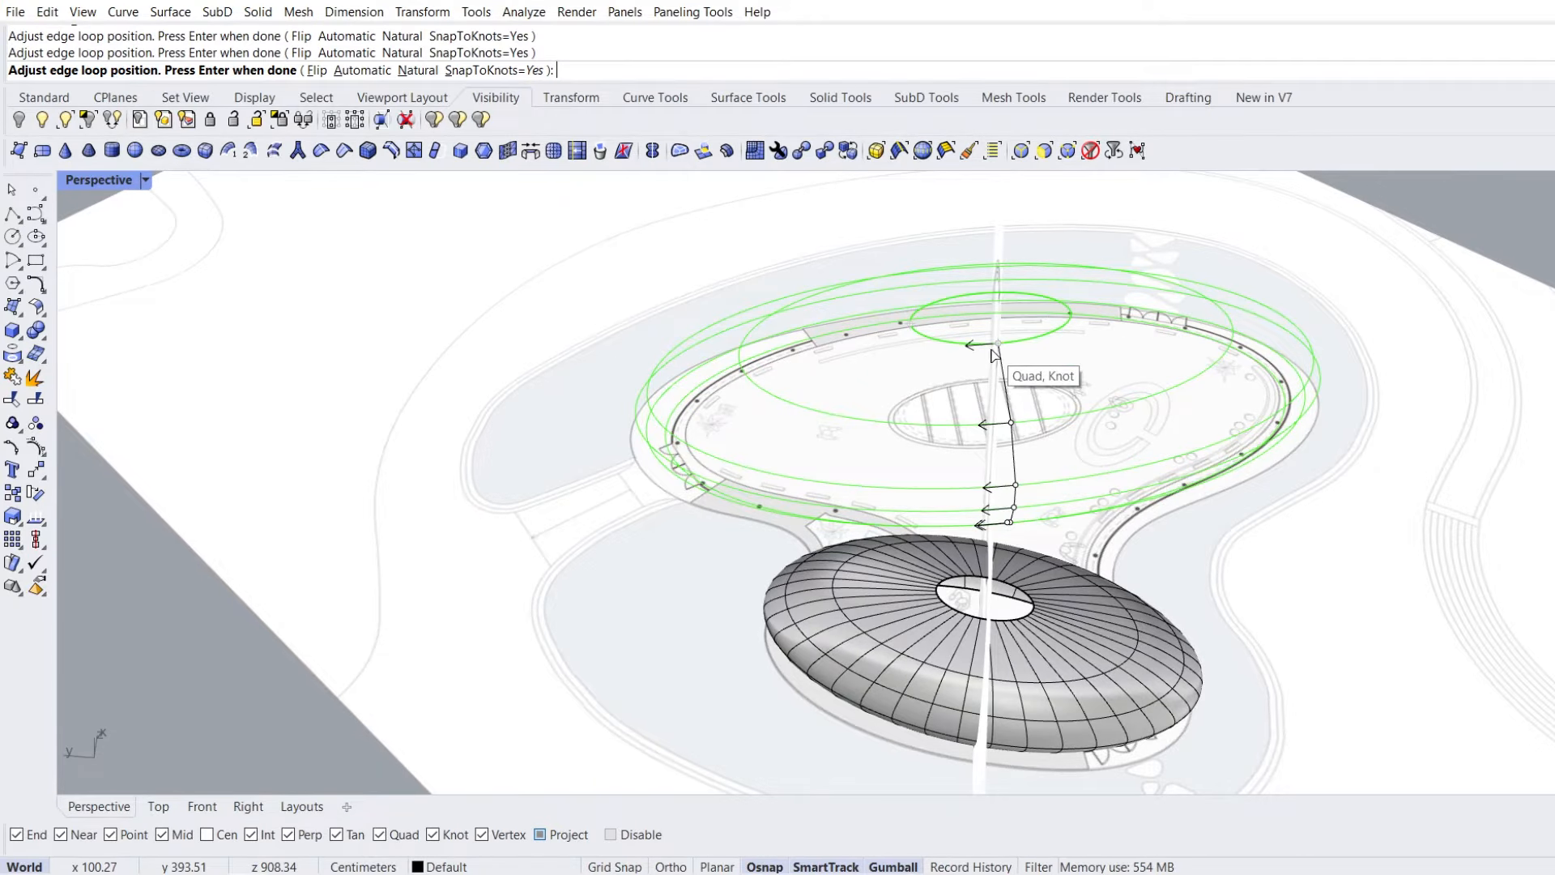
right_drag(988, 365, 1037, 411)
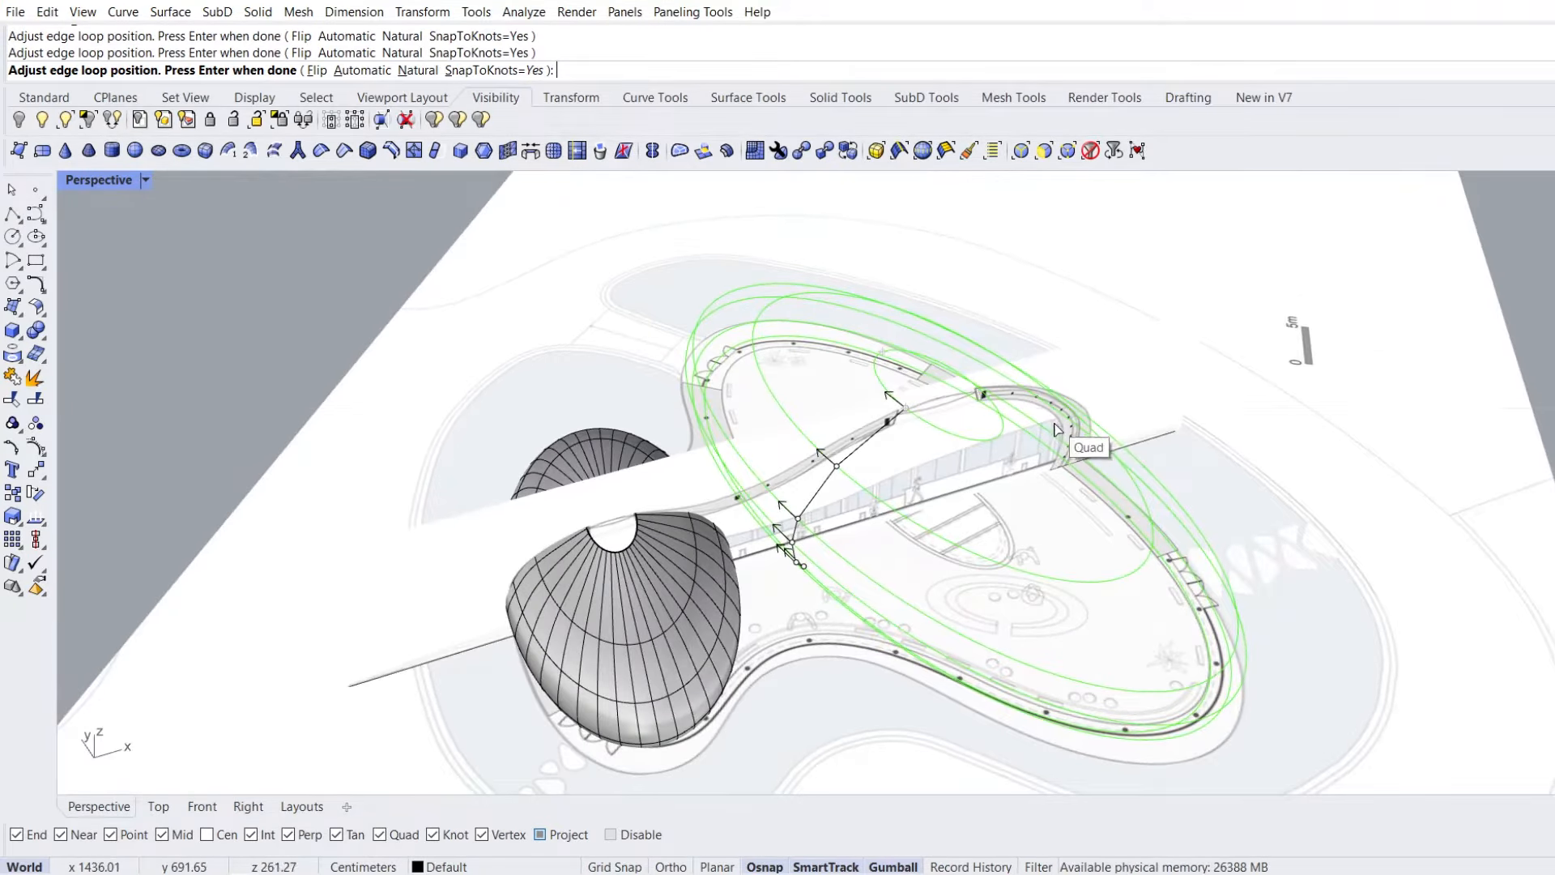
Complete the large shell's SubD loft with the shape segments adjusted to 80, and hide its six source ellipses
key(Return)
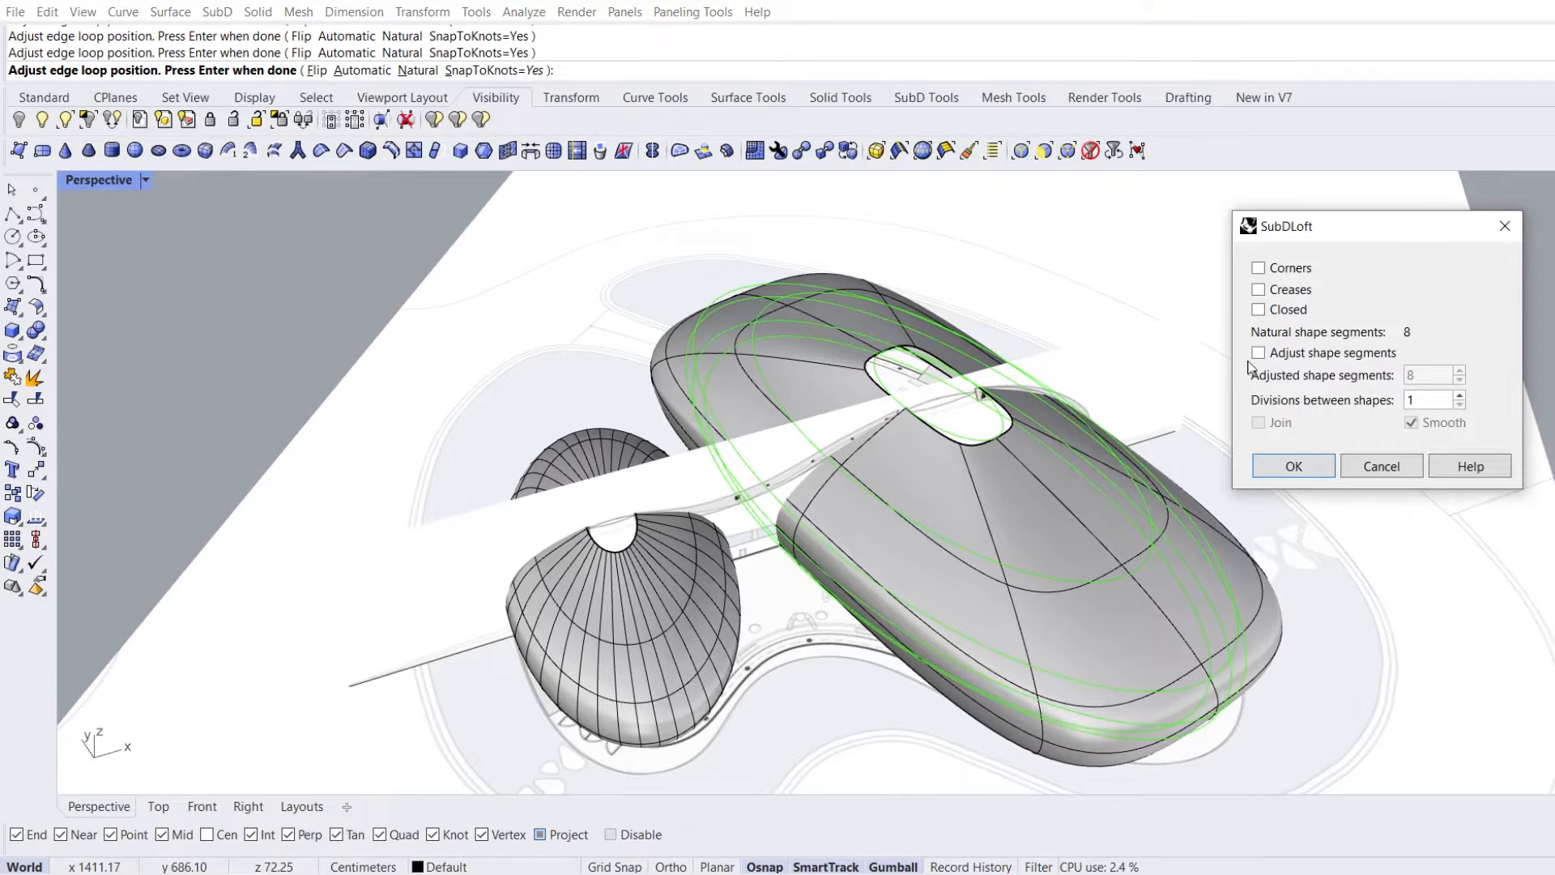
click(1259, 353)
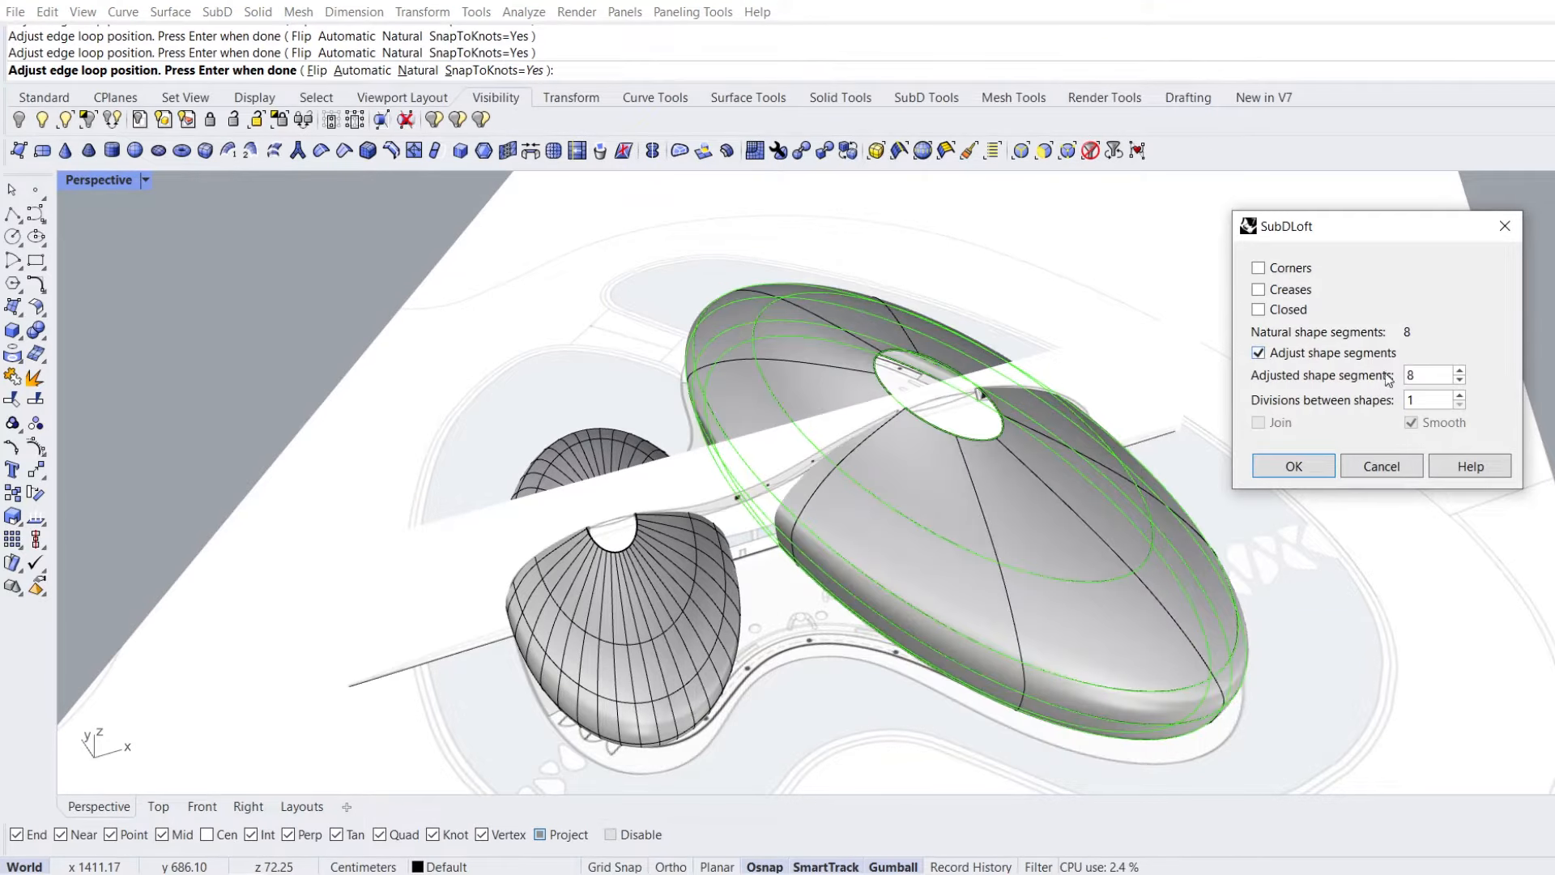
double_click(1435, 373)
text(80)
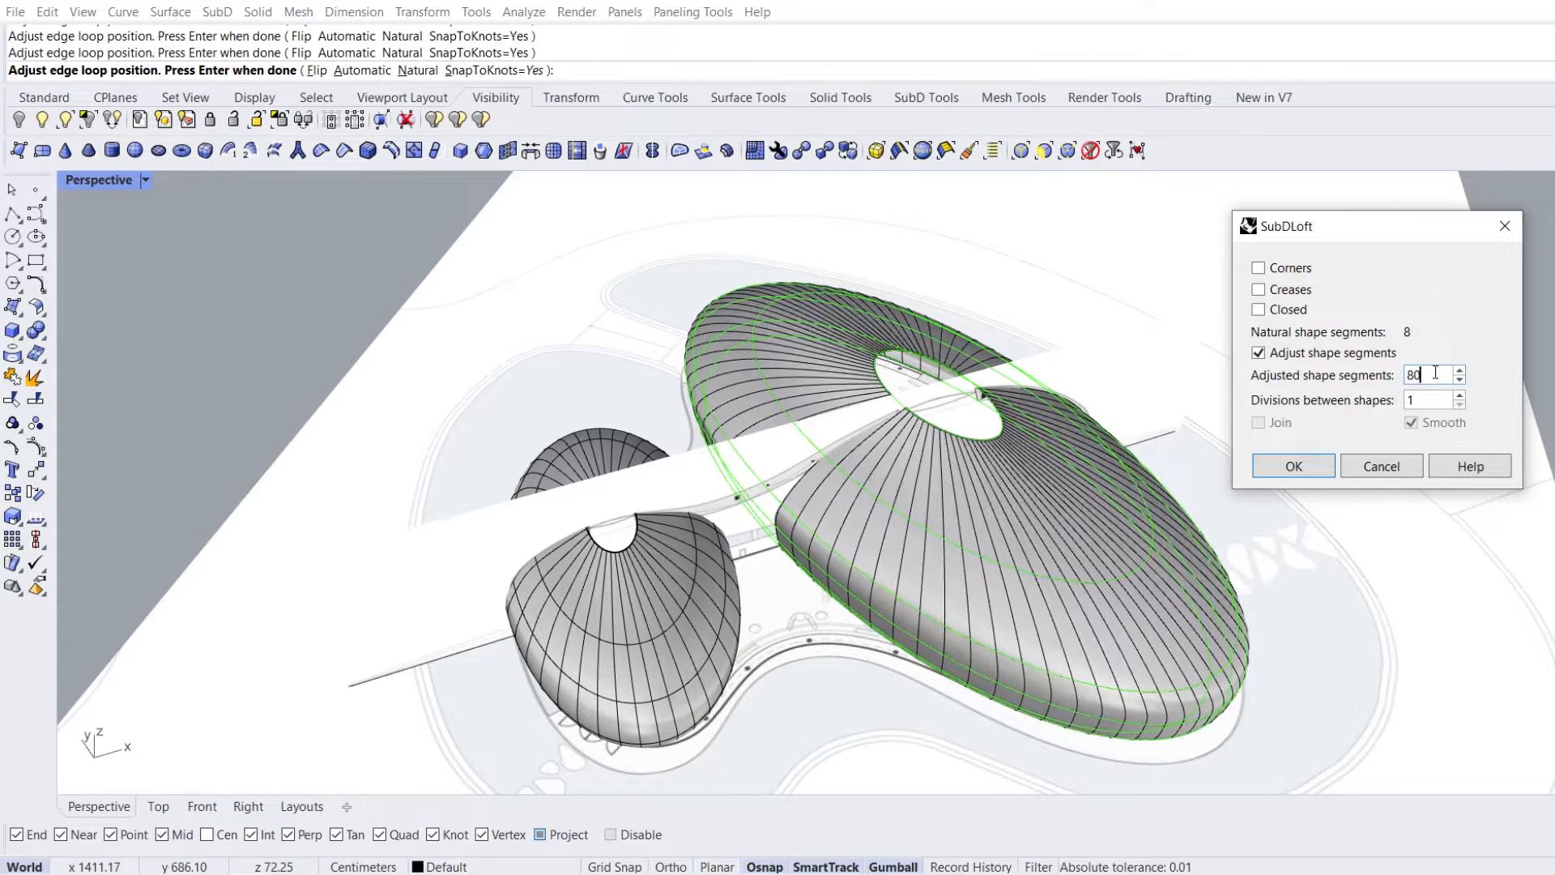
click(1306, 467)
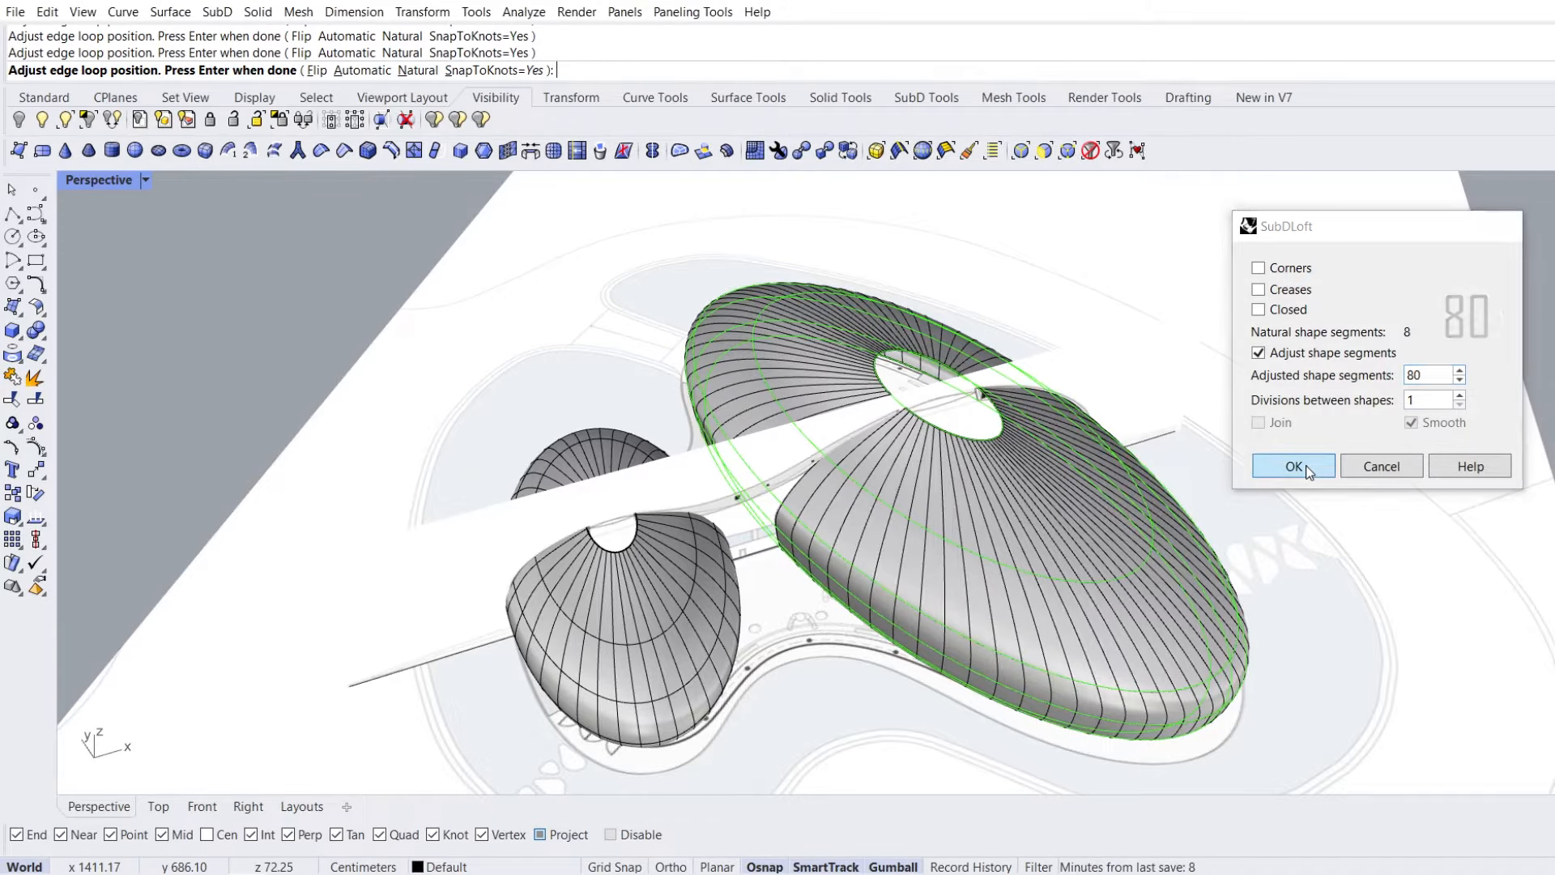
right_drag(1109, 615, 840, 524)
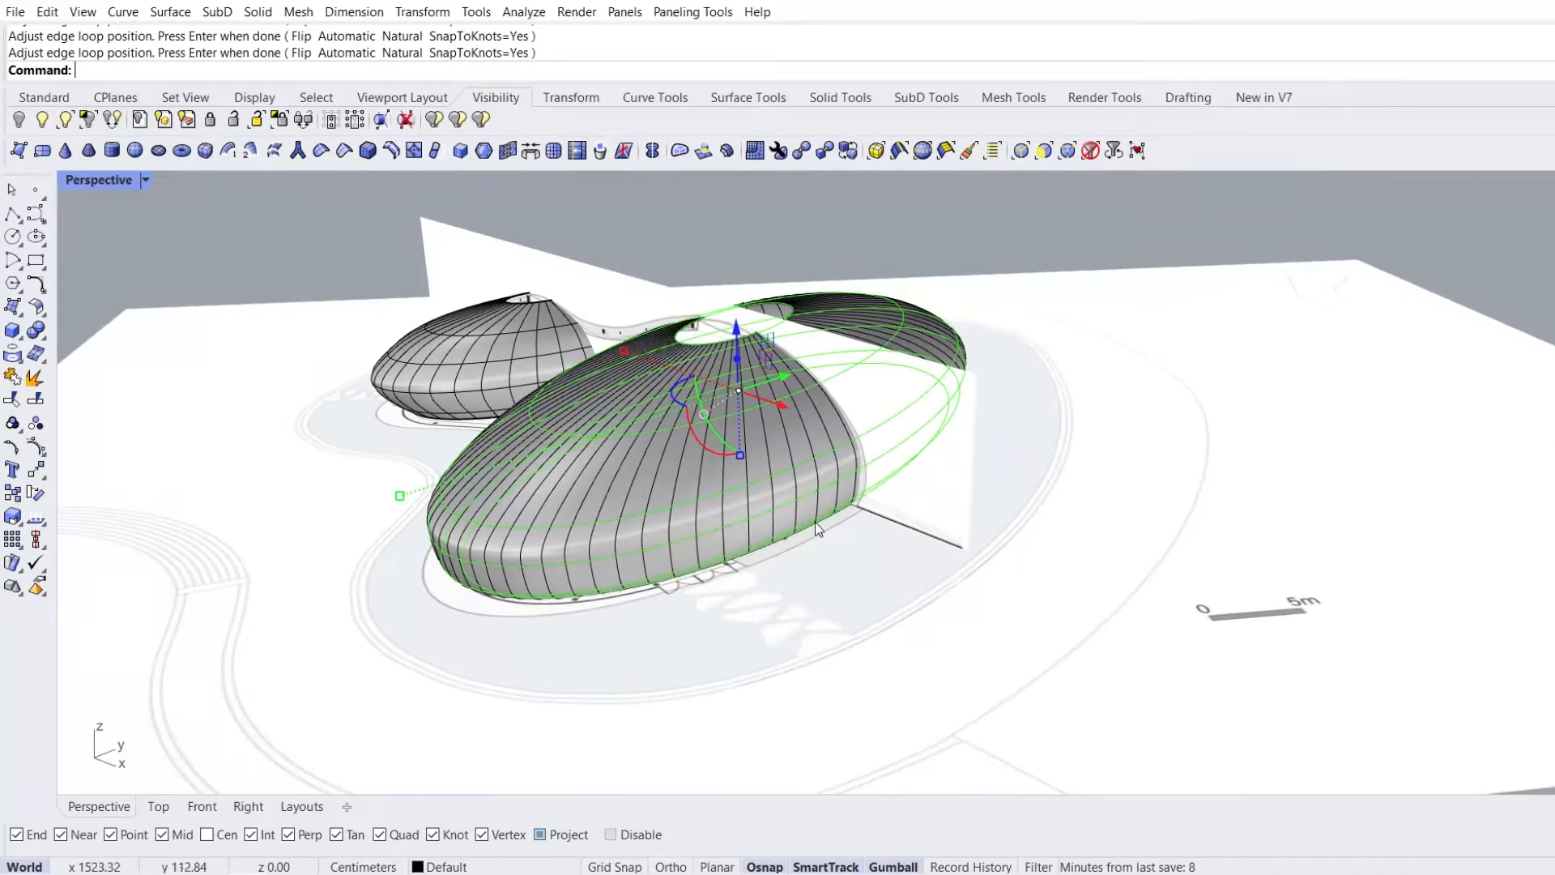
click(19, 122)
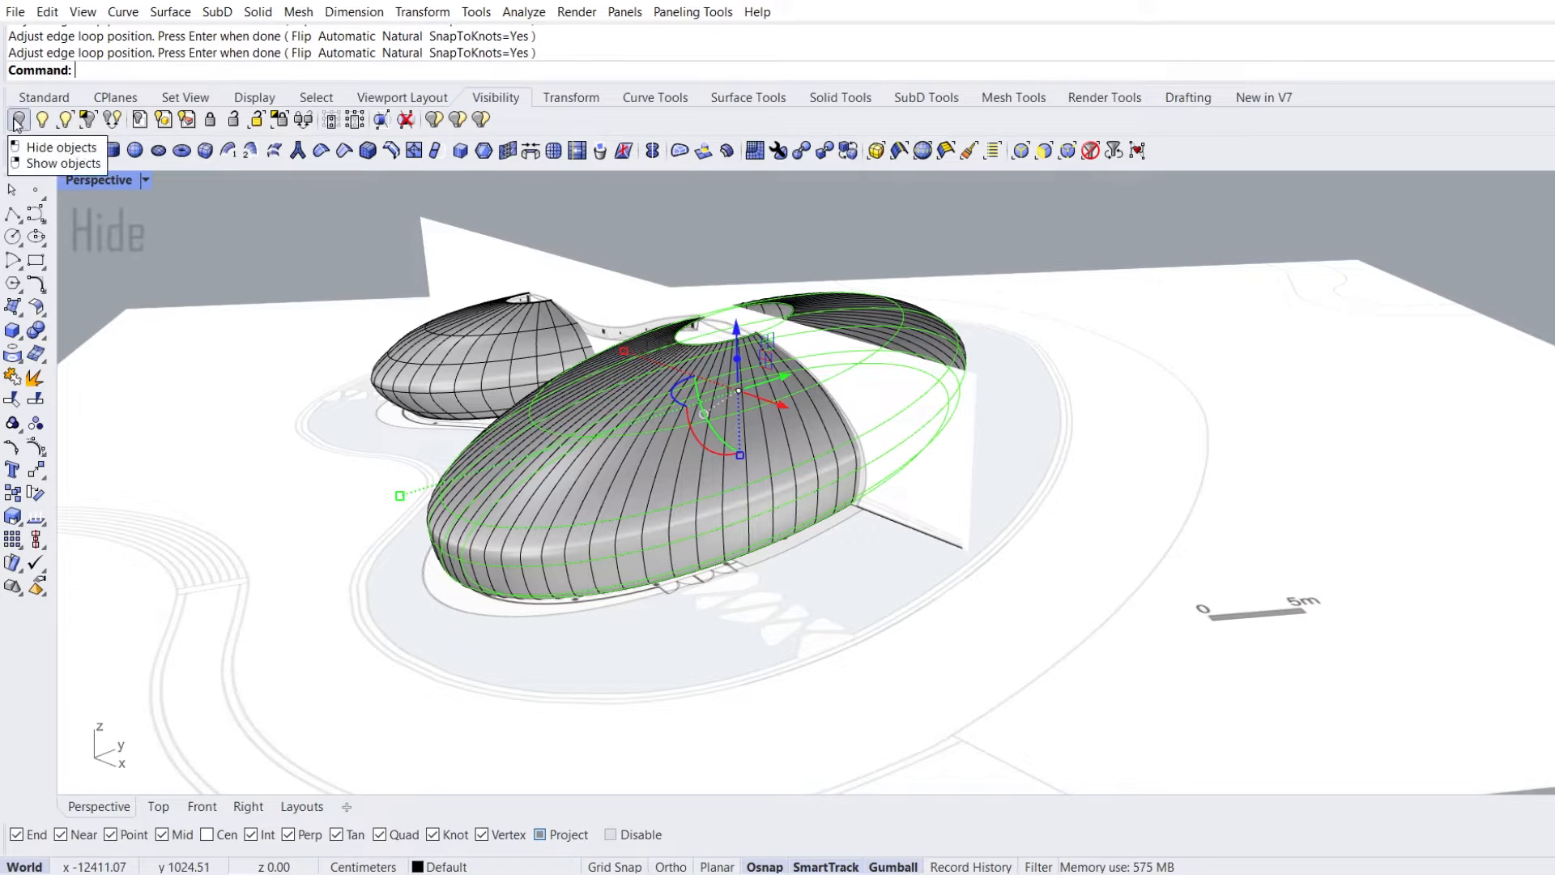
Unlock the floor plan and section pictures and isolate the two SubD shells
right_drag(229, 350, 394, 444)
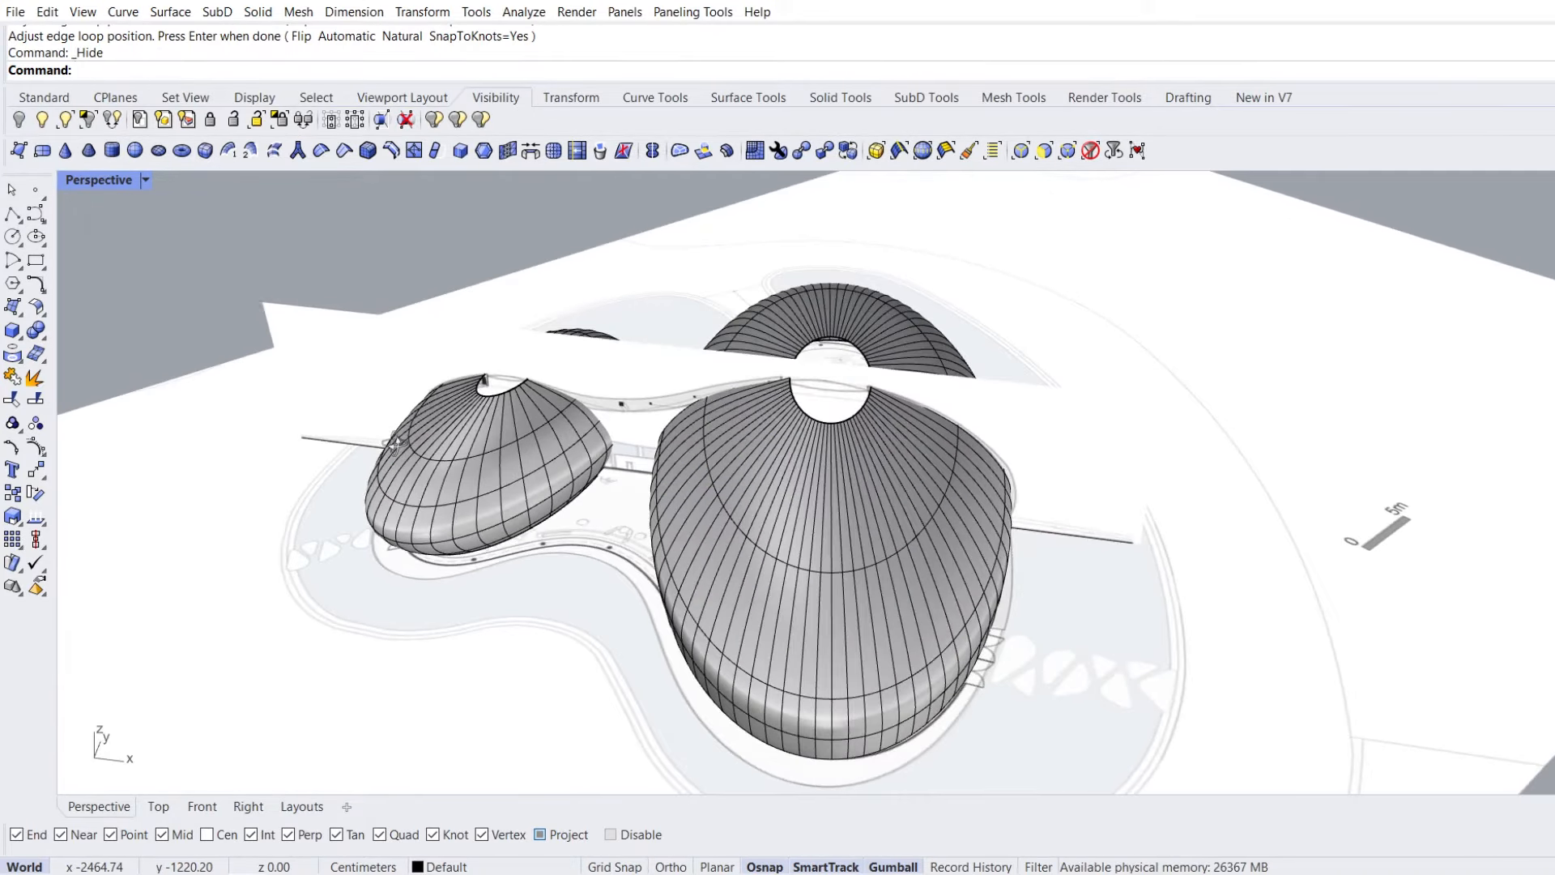
click(466, 483)
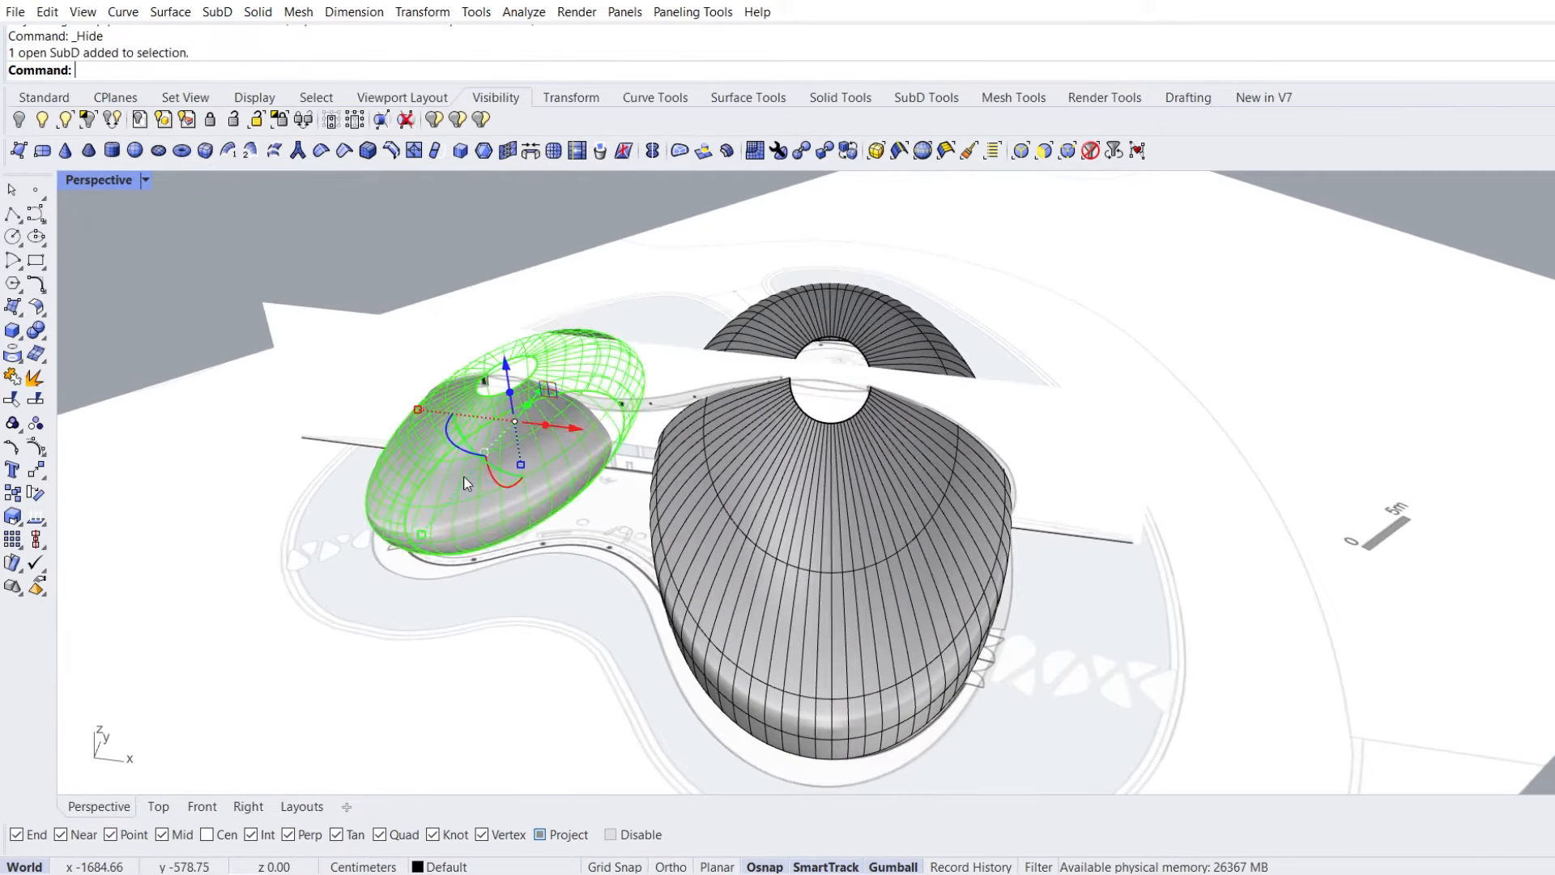
shift+click(785, 554)
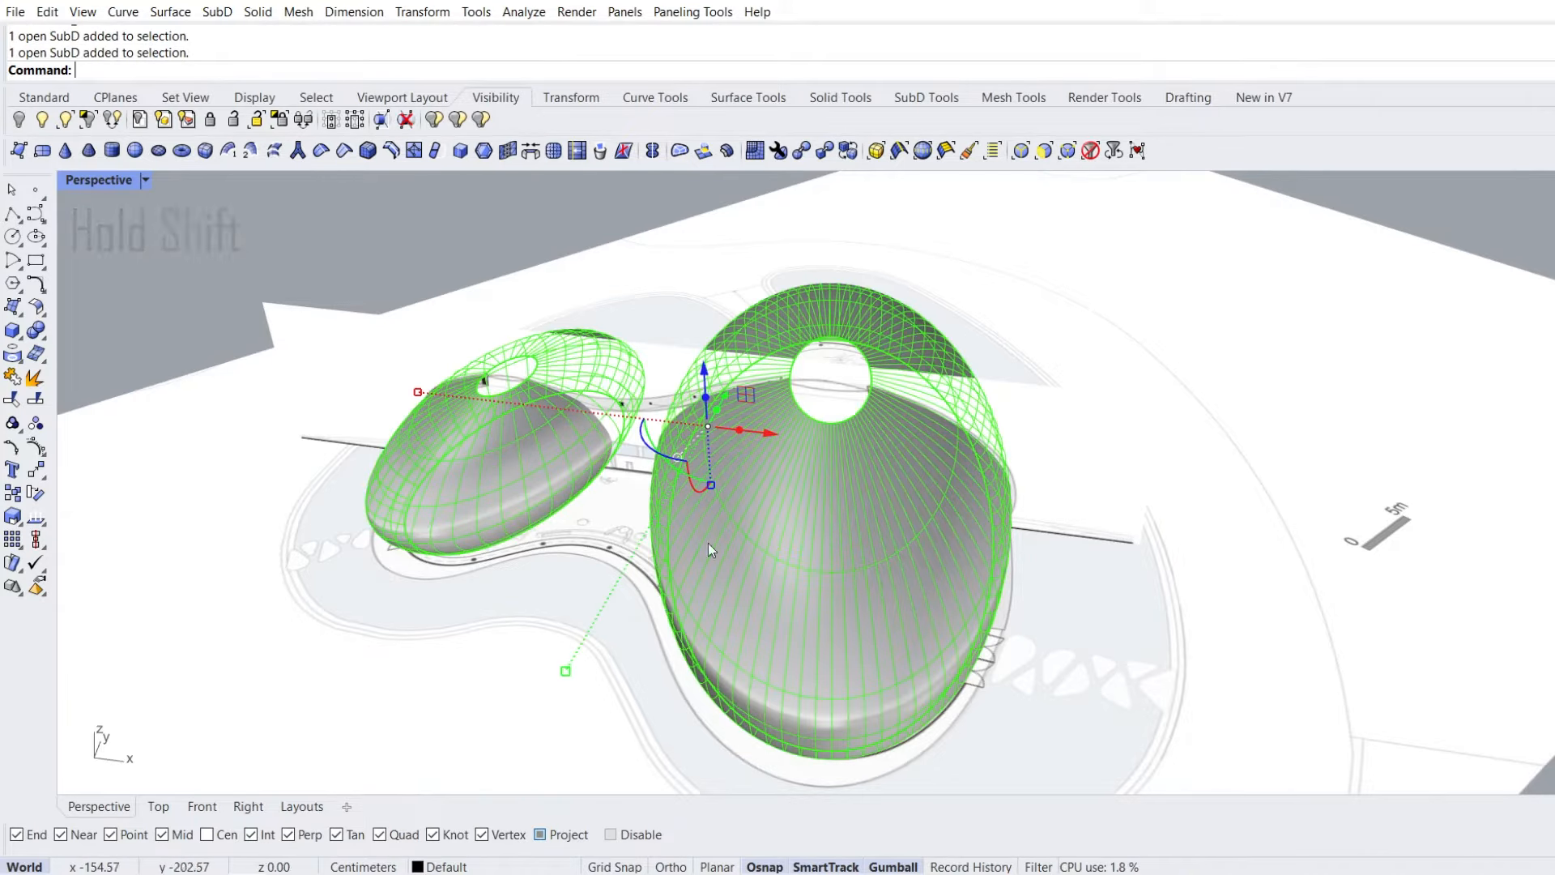
click(231, 120)
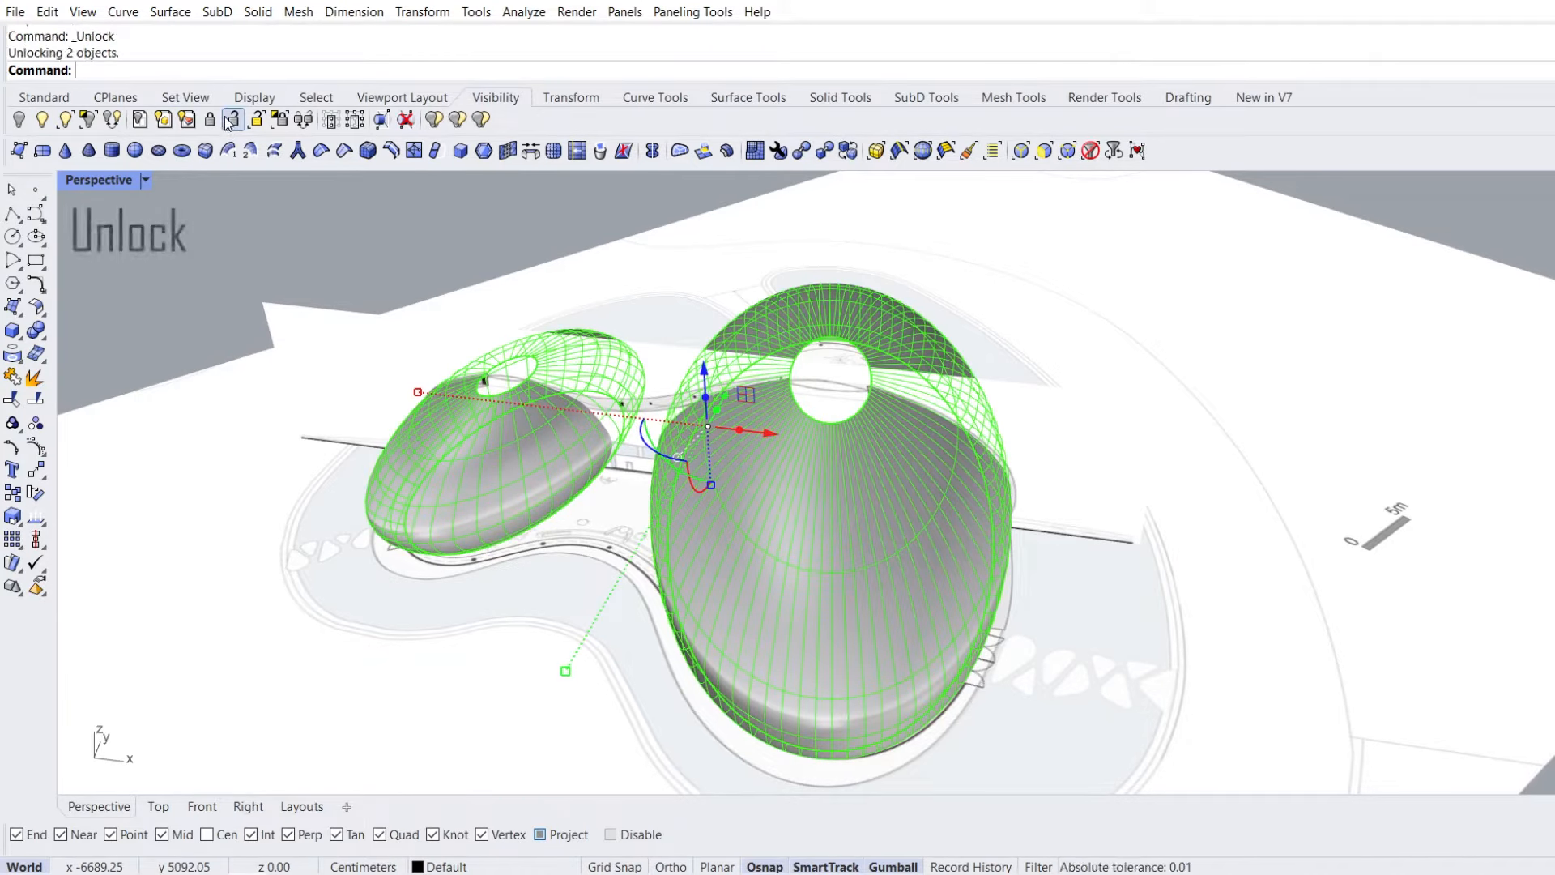
click(88, 125)
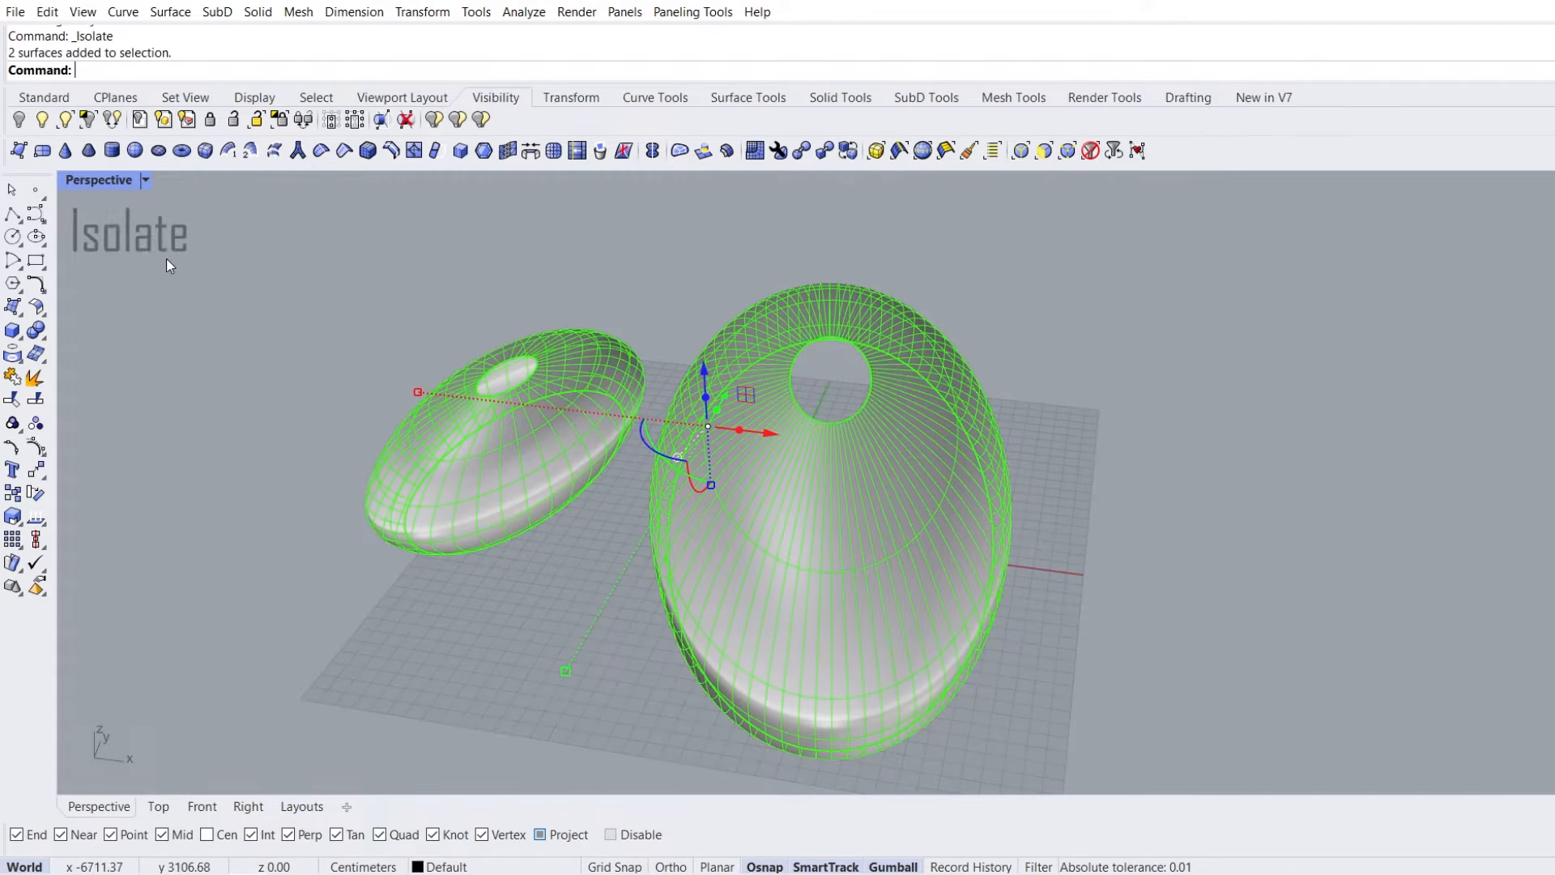
click(230, 436)
right_drag(544, 582, 511, 511)
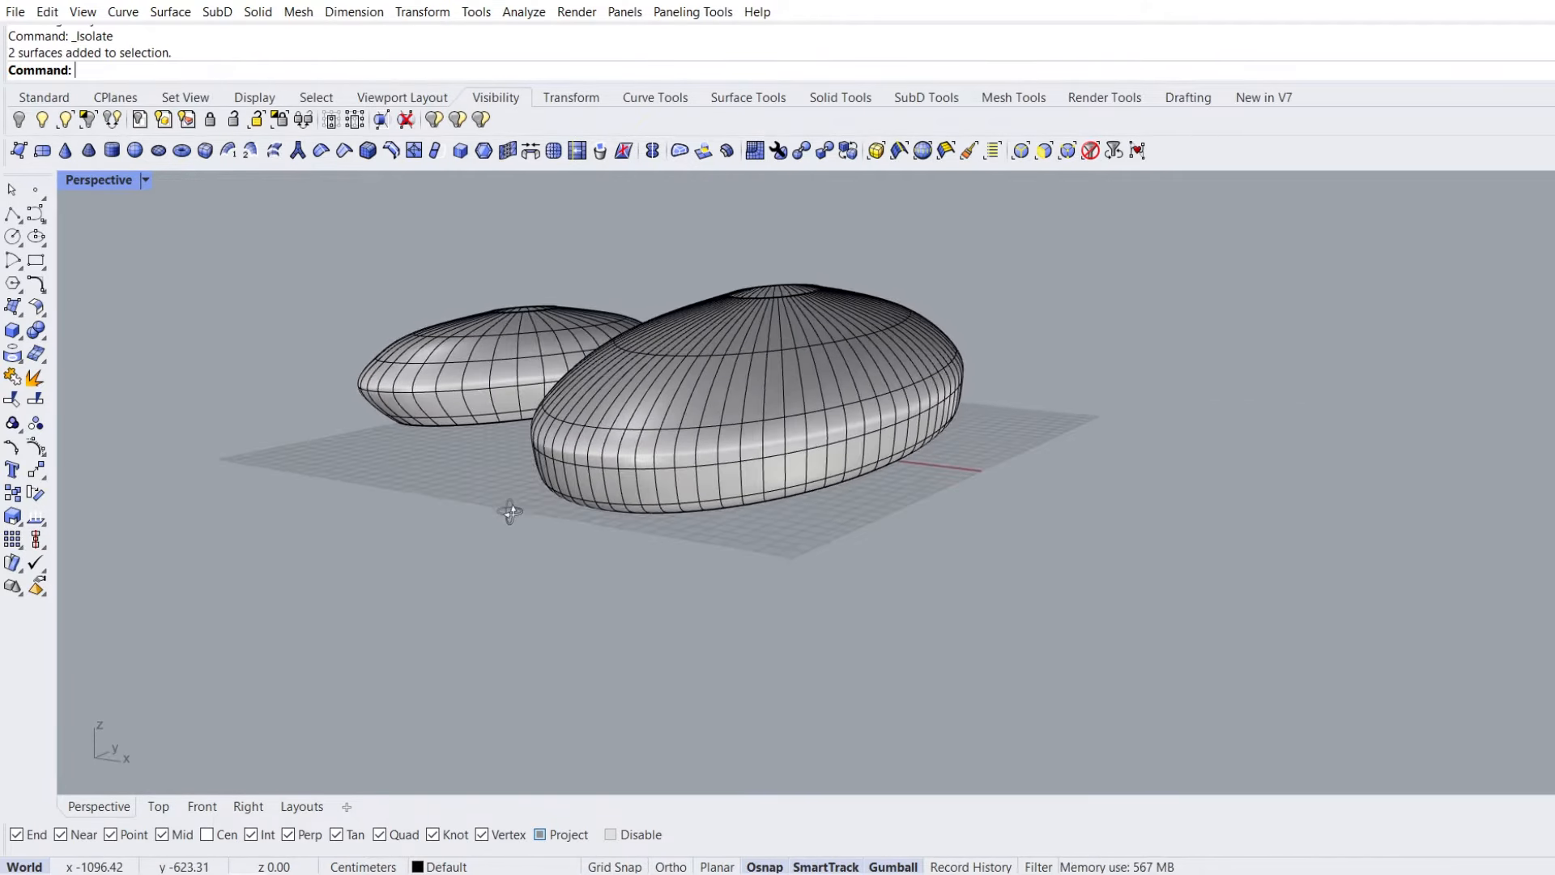
In the Front view, scale the small shell's third horizontal edge loop from the top uniformly, slightly outward
click(202, 807)
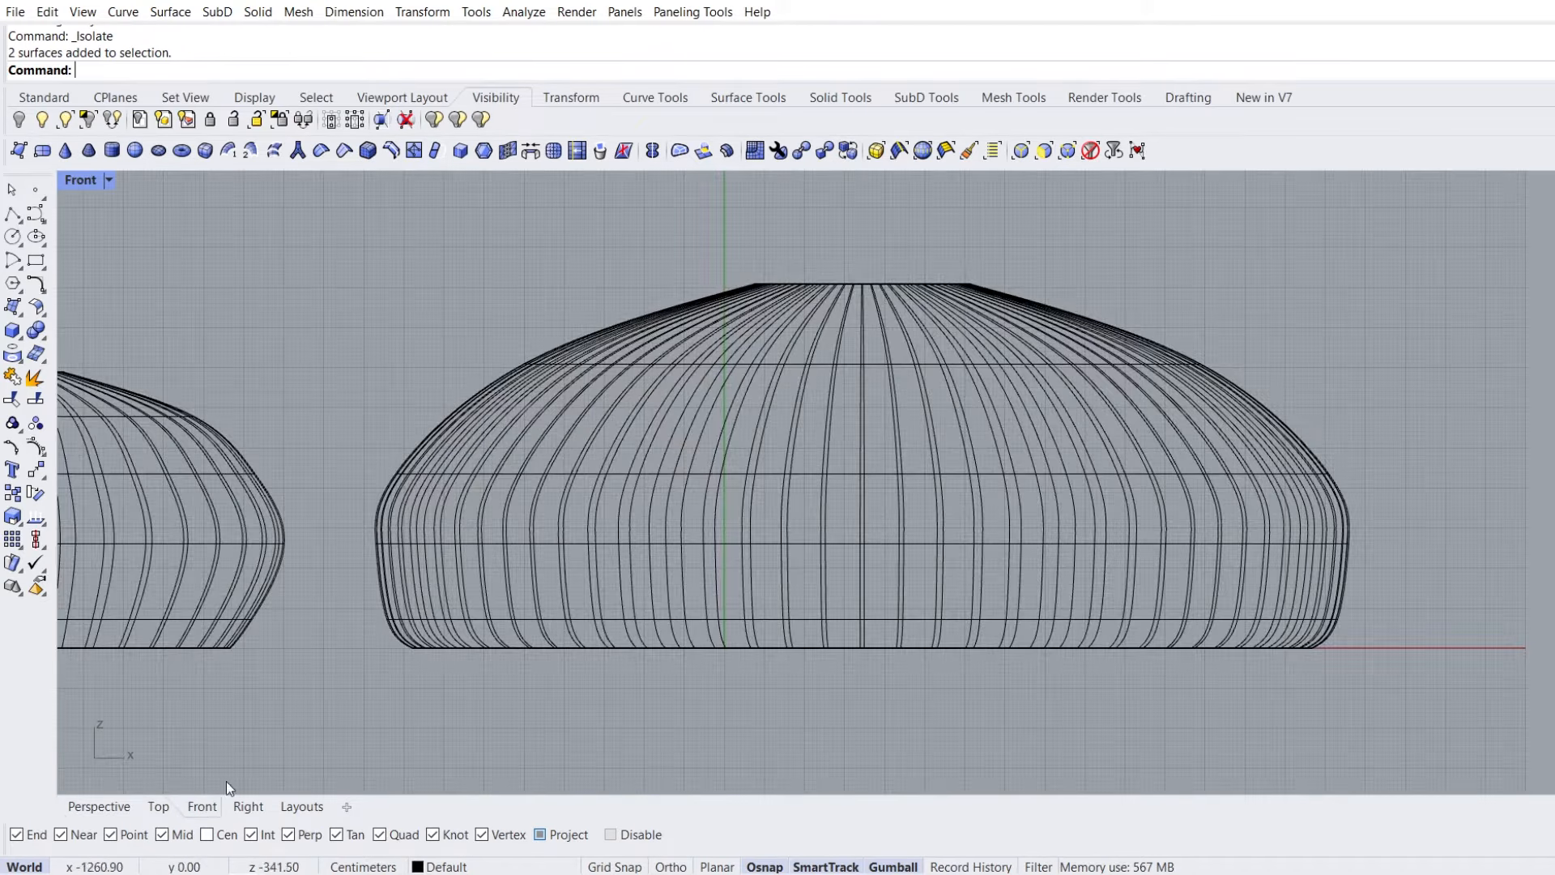
scroll(644, 570, down, 2)
scroll(740, 545, down, 4)
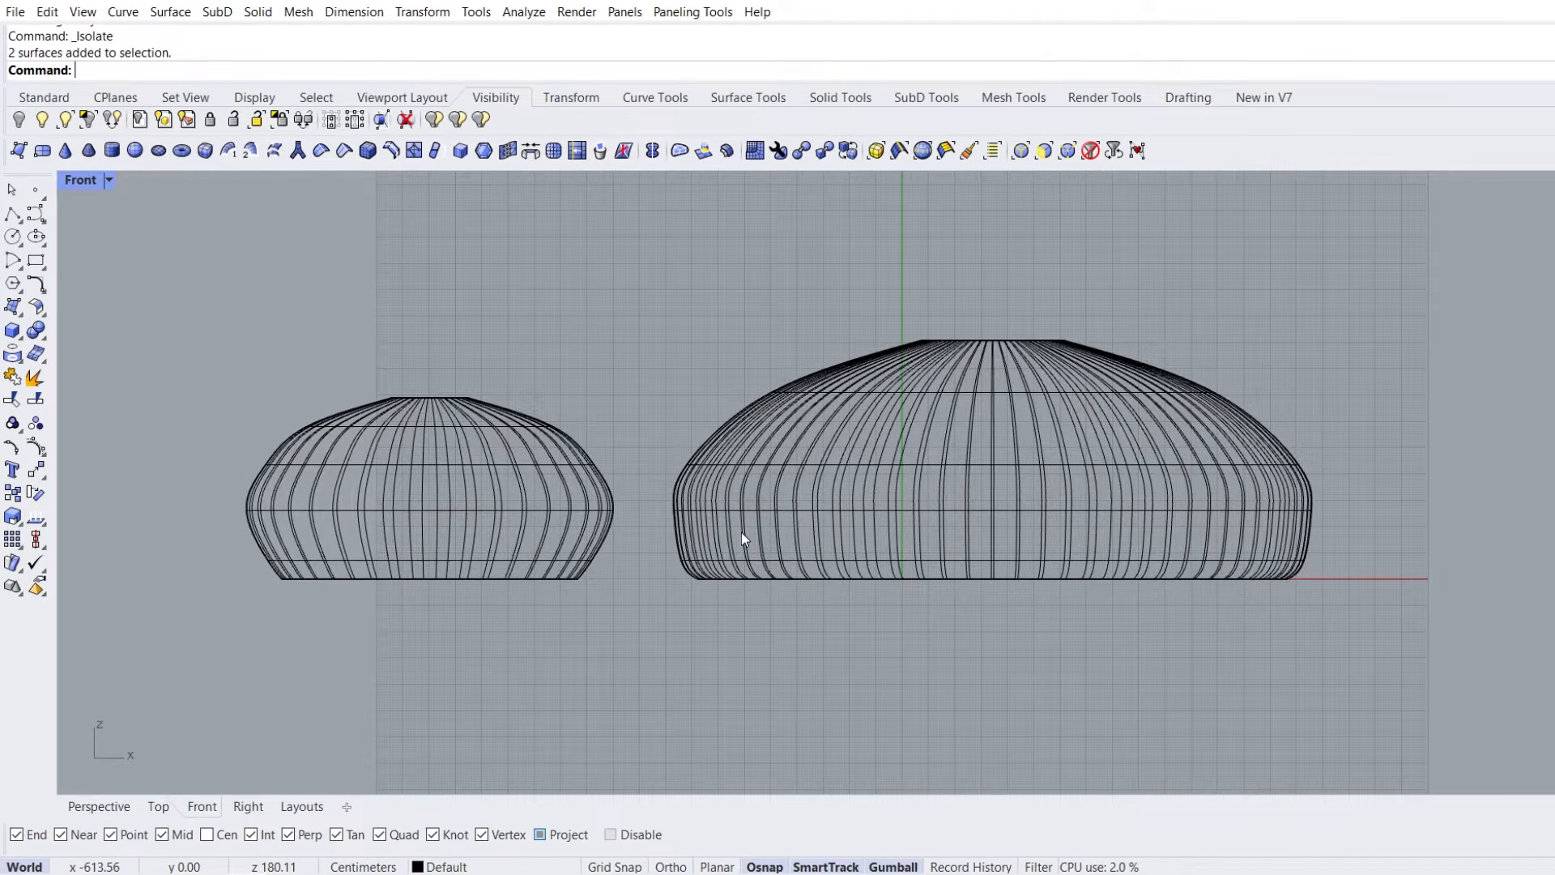
scroll(304, 462, up, 2)
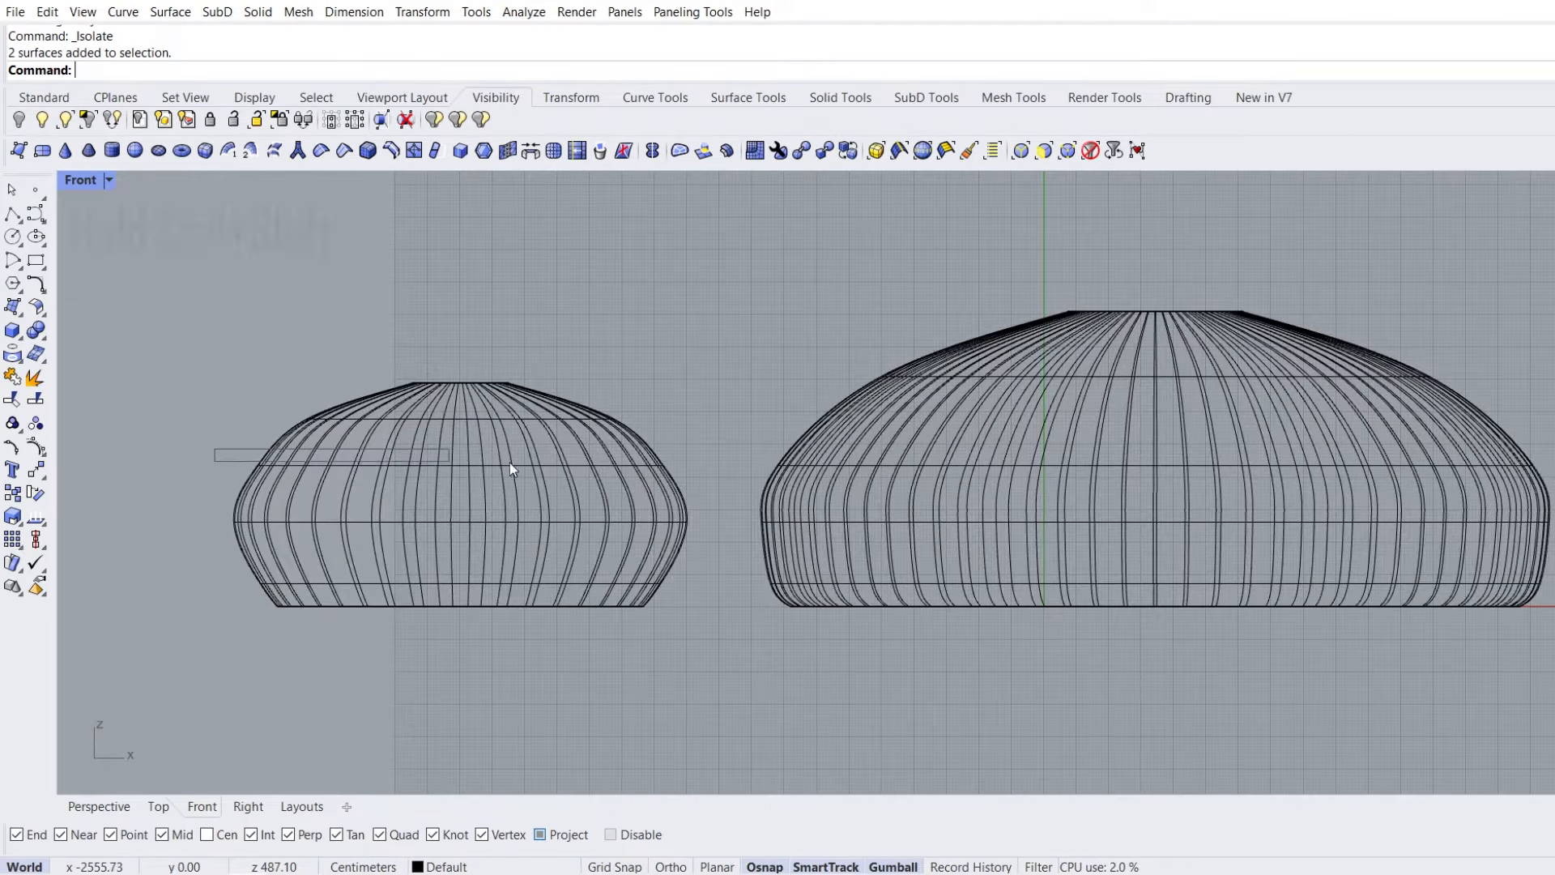
ctrl+shift+double_click(679, 483)
scroll(233, 468, up, 3)
shift+drag(251, 459, 230, 468)
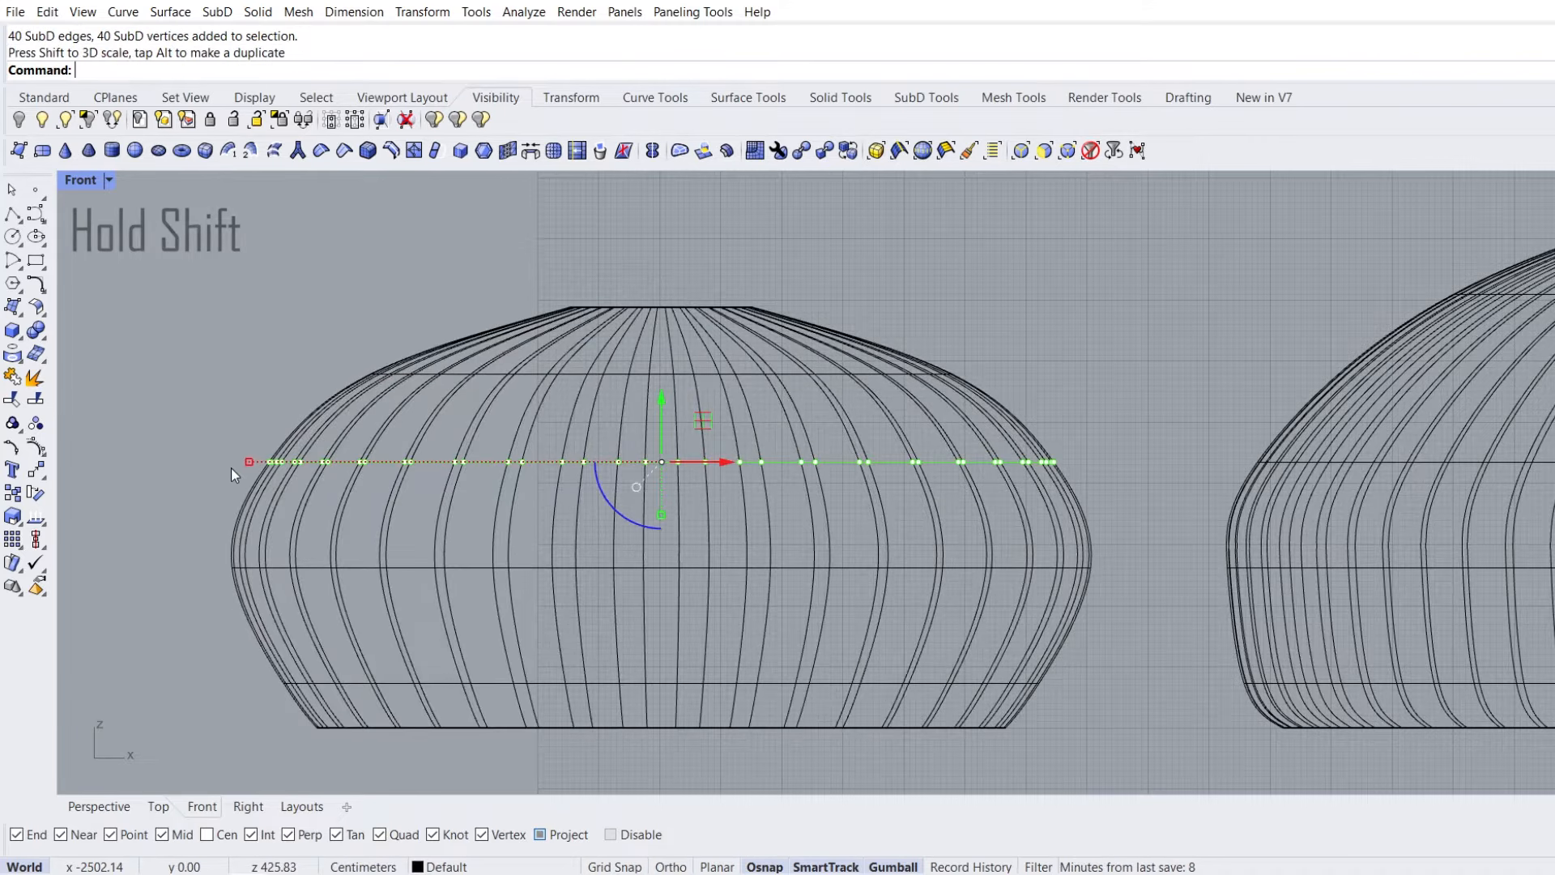
In the Front view, scale the large shell's fourth horizontal edge loop from the top uniformly, slightly outward
scroll(231, 468, down, 6)
right_drag(905, 581, 694, 583)
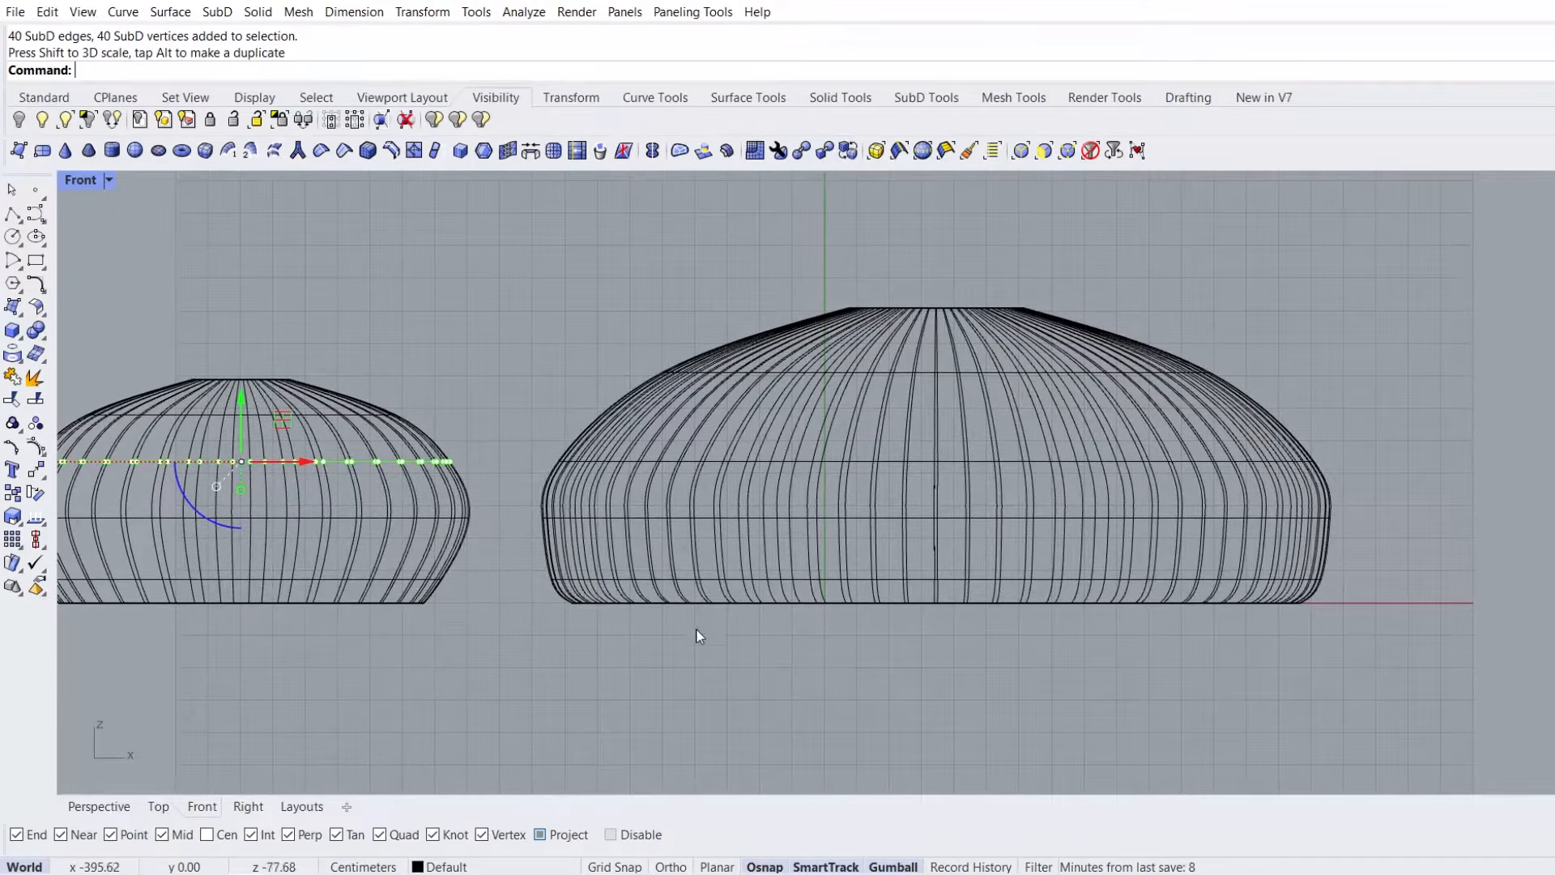
key(Escape)
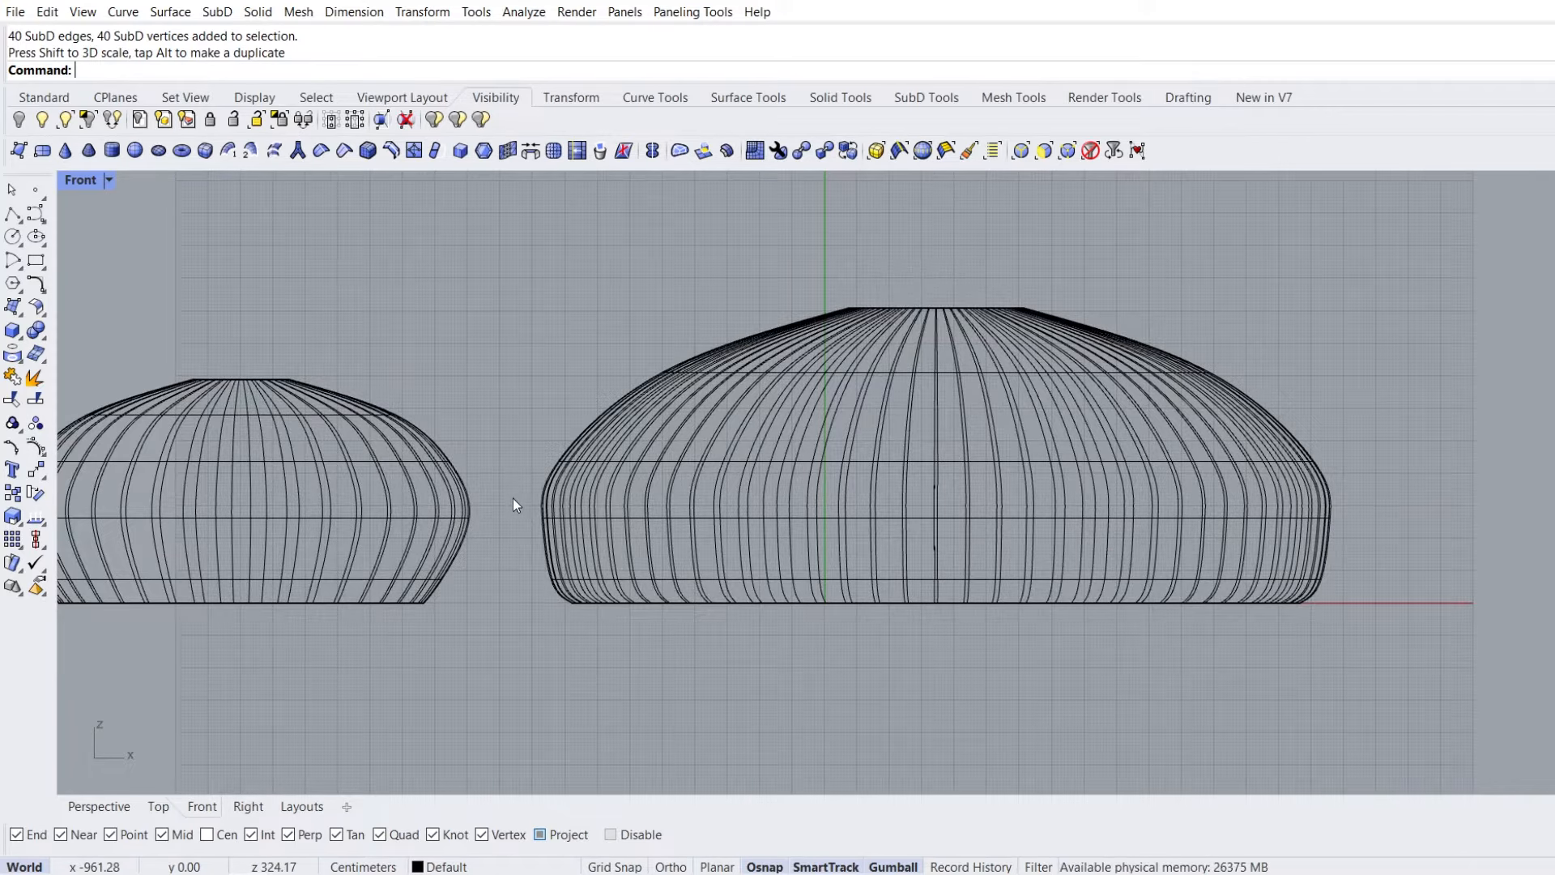
ctrl+shift+drag(513, 498, 1377, 548)
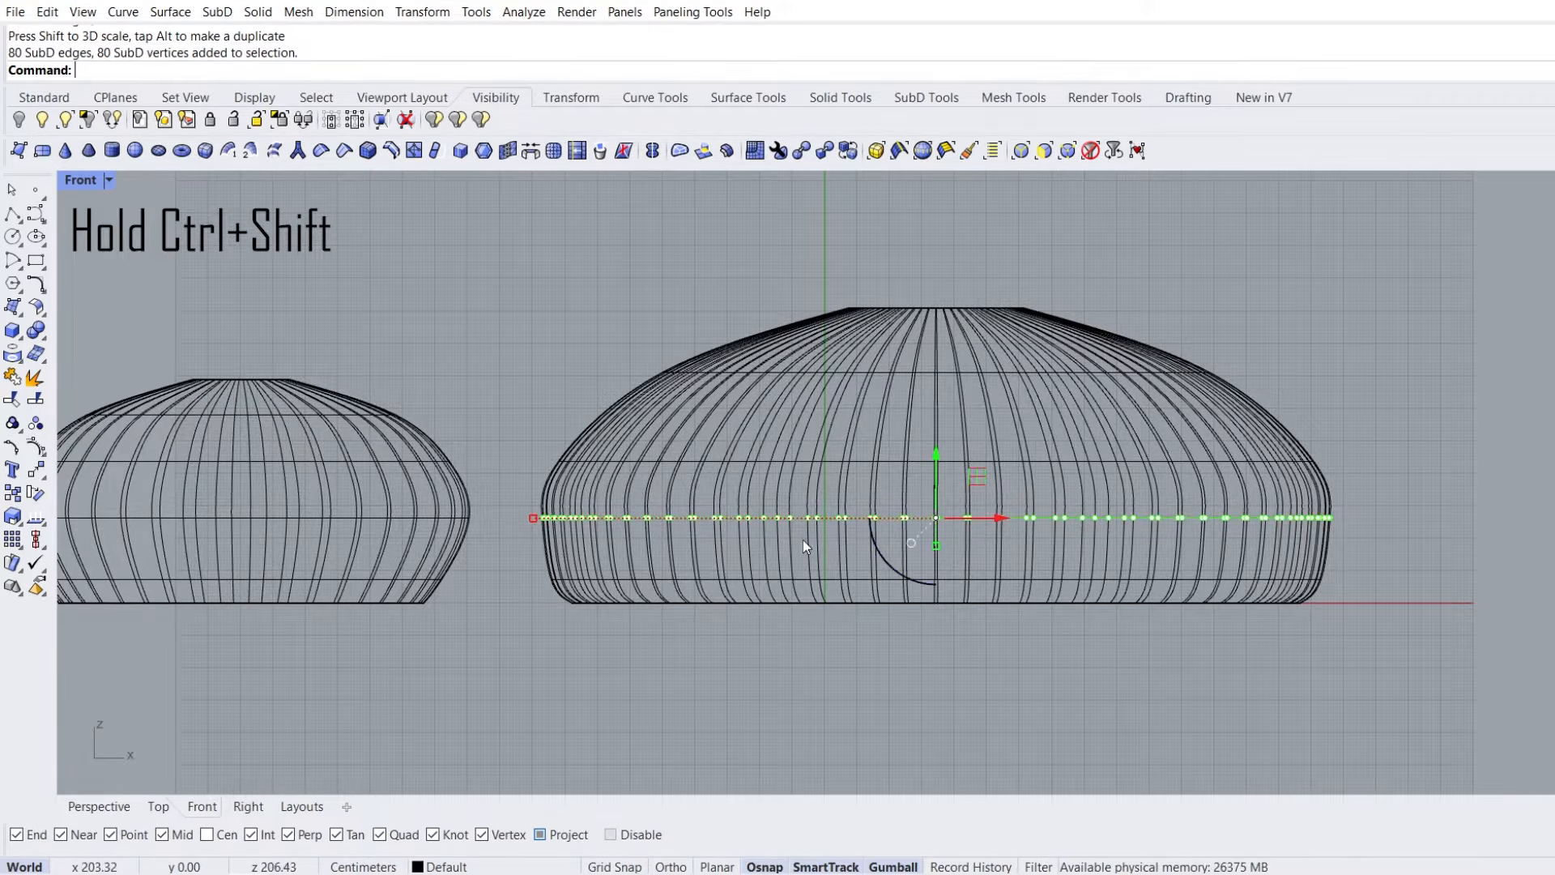
scroll(624, 539, up, 2)
shift+drag(508, 514, 503, 522)
key(Escape)
scroll(489, 632, down, 2)
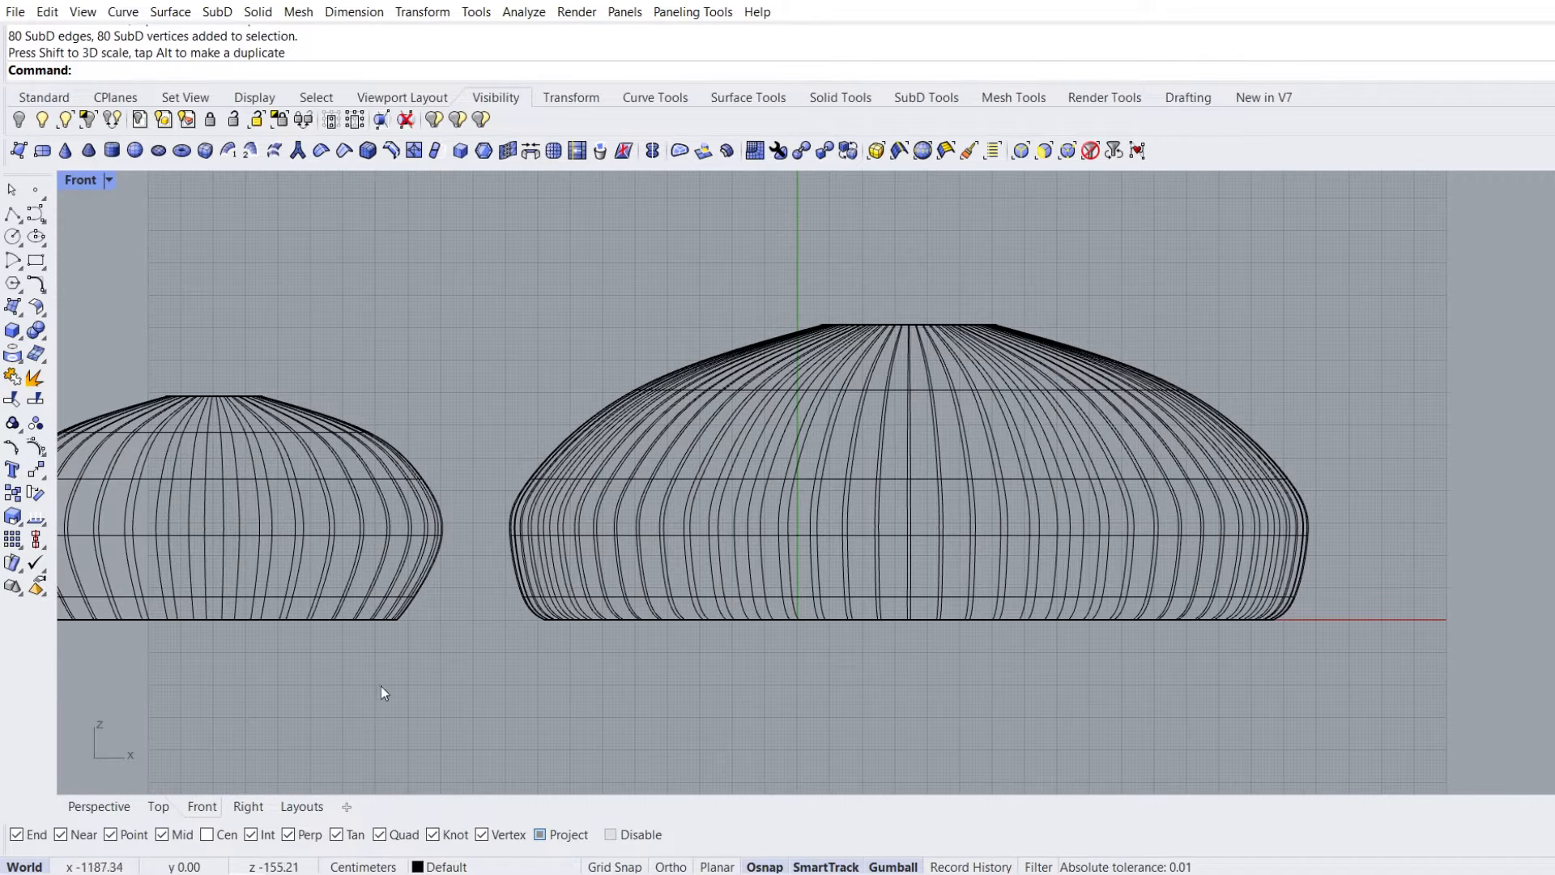
Check both shells in the Perspective view and set the Top view's display mode to Shaded
click(99, 806)
right_drag(574, 565, 637, 607)
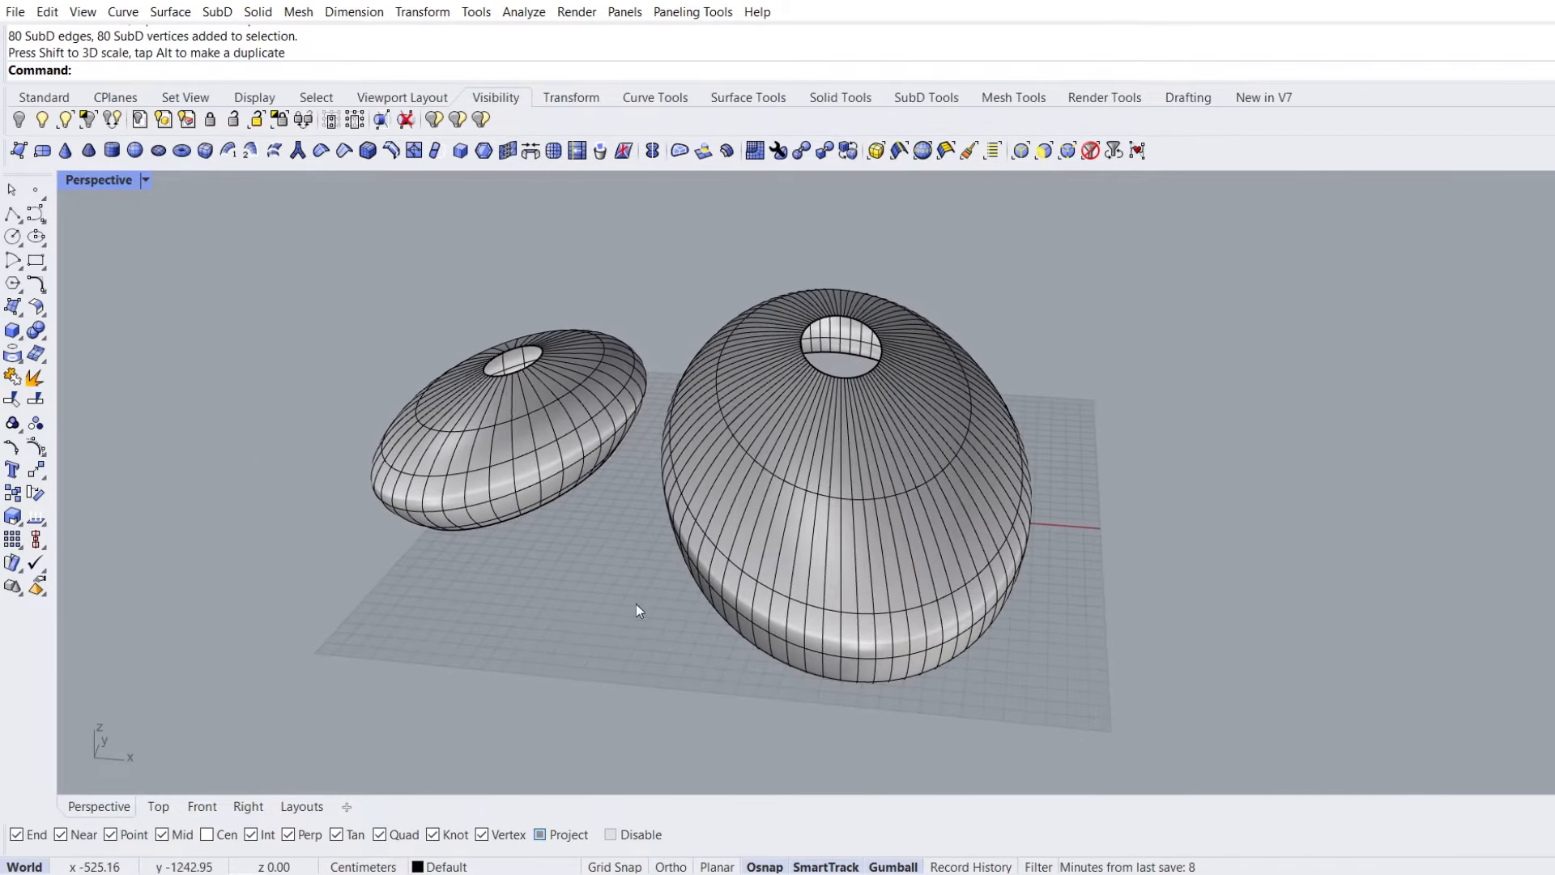
click(159, 806)
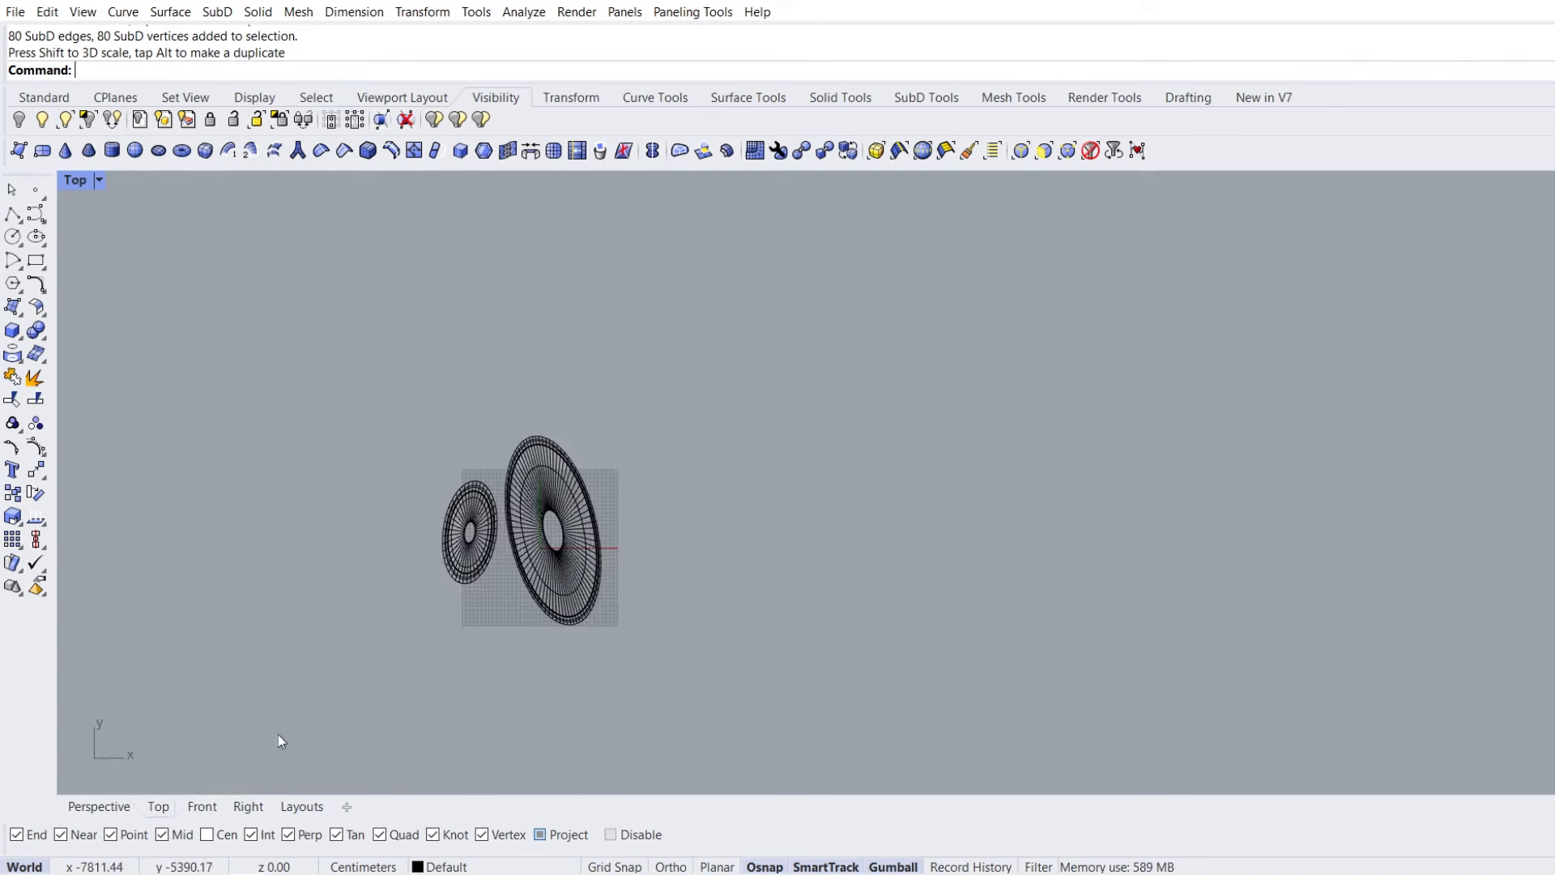
click(100, 182)
click(149, 268)
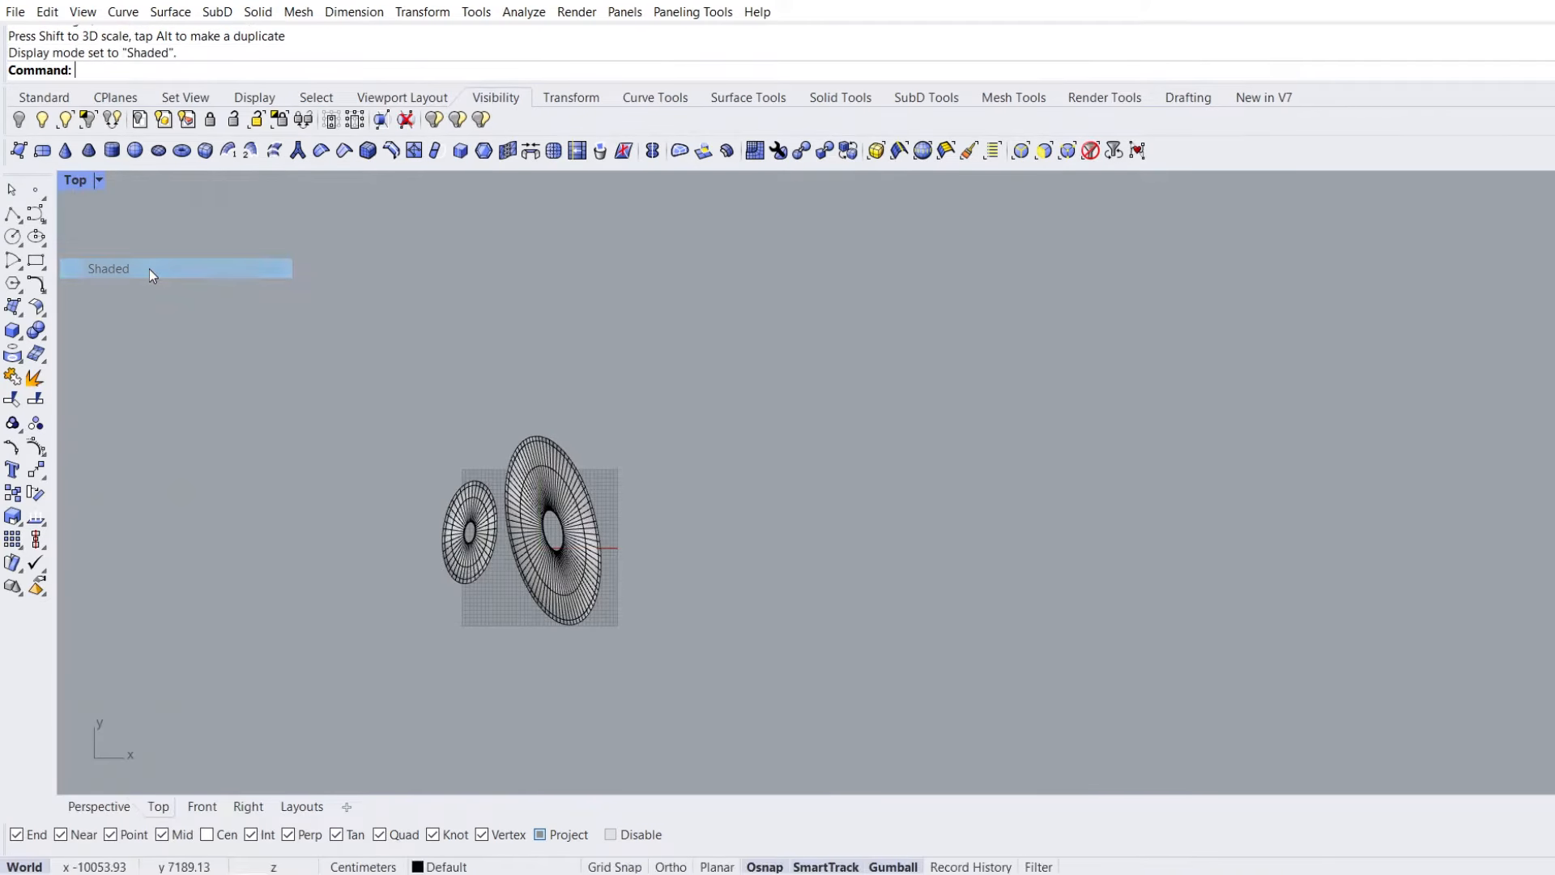
scroll(515, 542, up, 5)
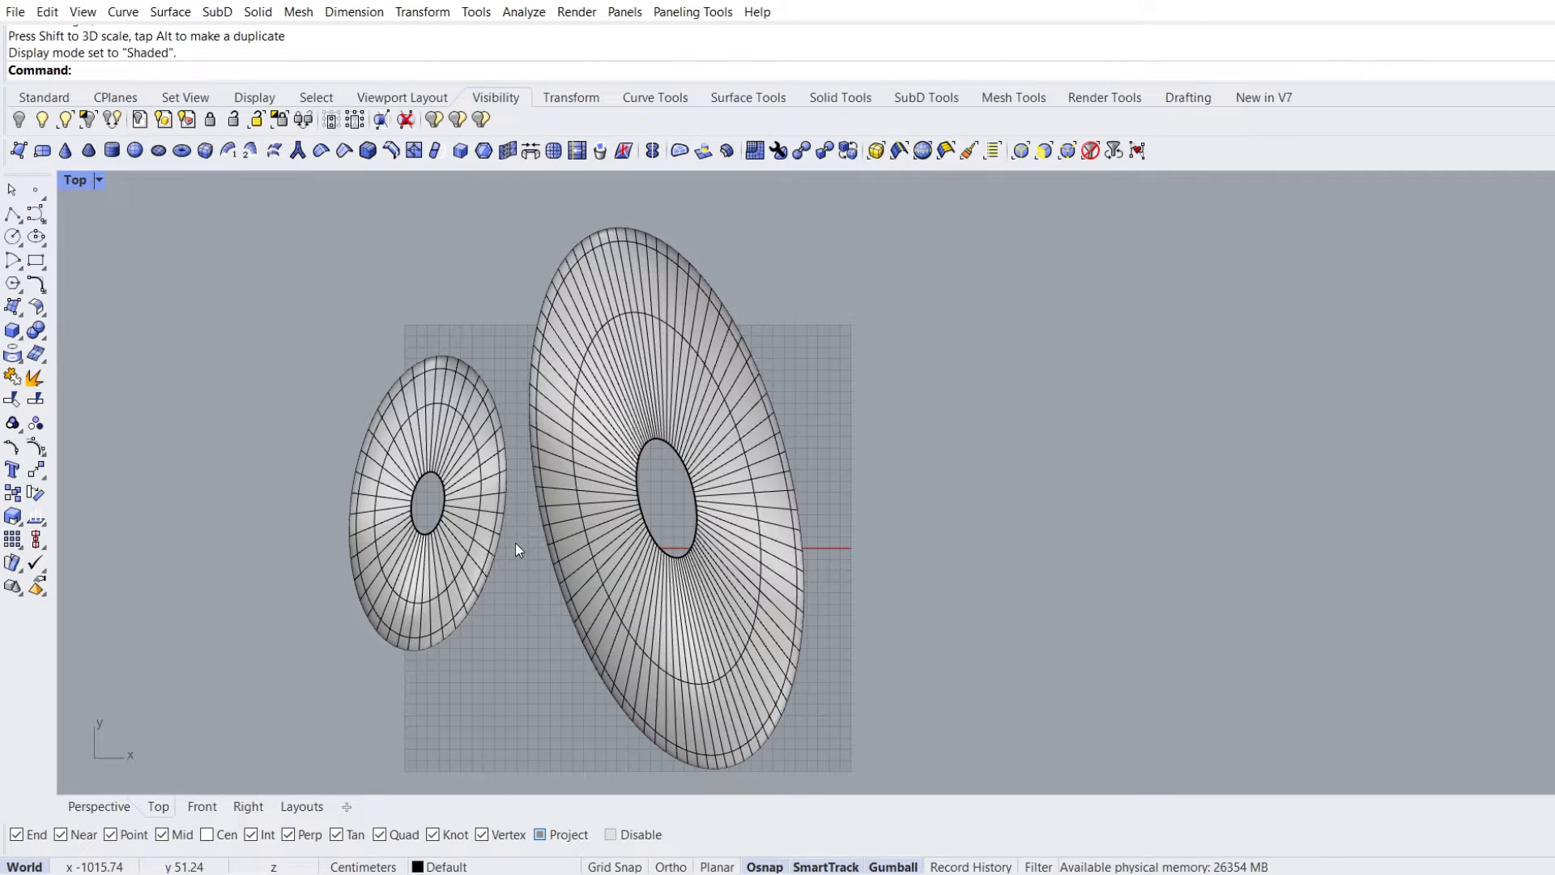
scroll(517, 543, up, 2)
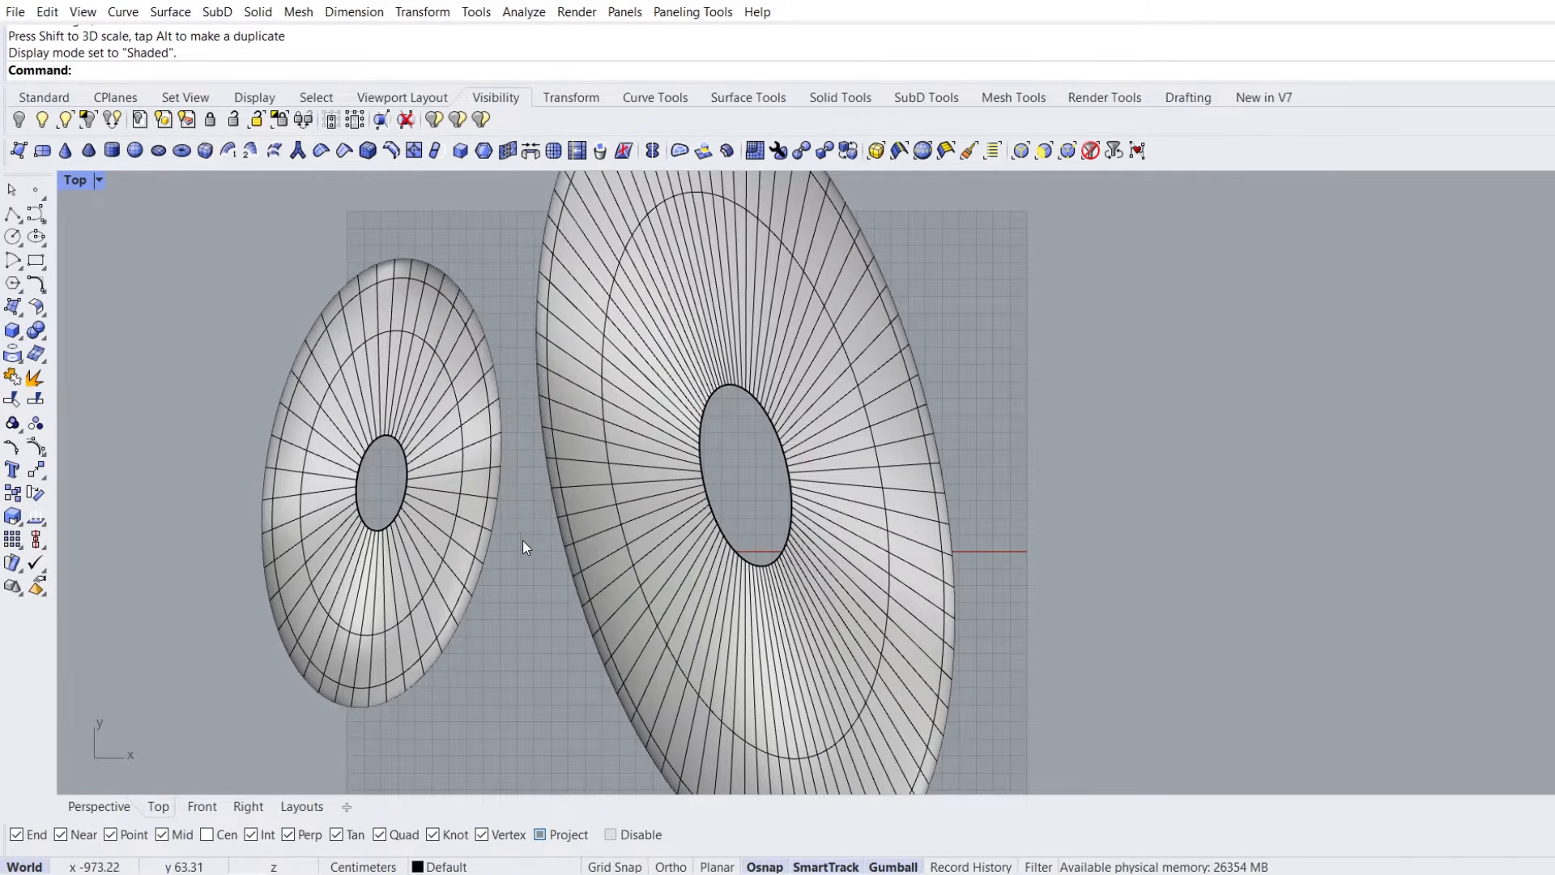
Select every second radial edge loop around the large shell and add creases to those edges
ctrl+shift+double_click(583, 467)
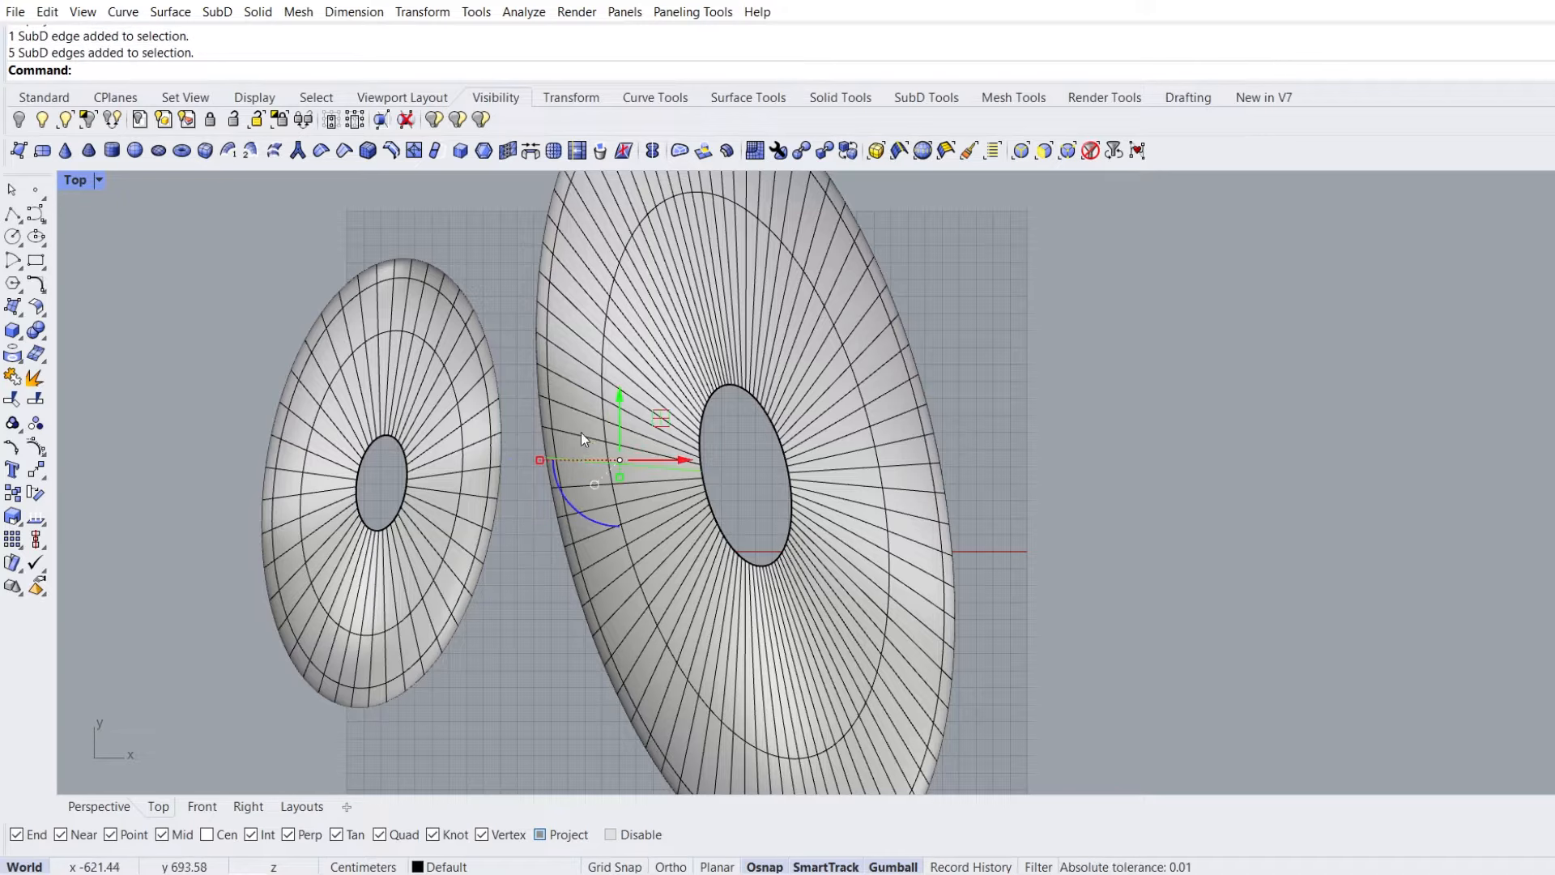
drag(577, 409, 832, 770)
ctrl+shift+double_click(832, 767)
ctrl+shift+double_click(813, 770)
ctrl+shift+double_click(792, 769)
ctrl+shift+double_click(770, 765)
ctrl+shift+double_click(747, 760)
ctrl+shift+double_click(719, 749)
ctrl+shift+double_click(691, 724)
ctrl+shift+double_click(622, 602)
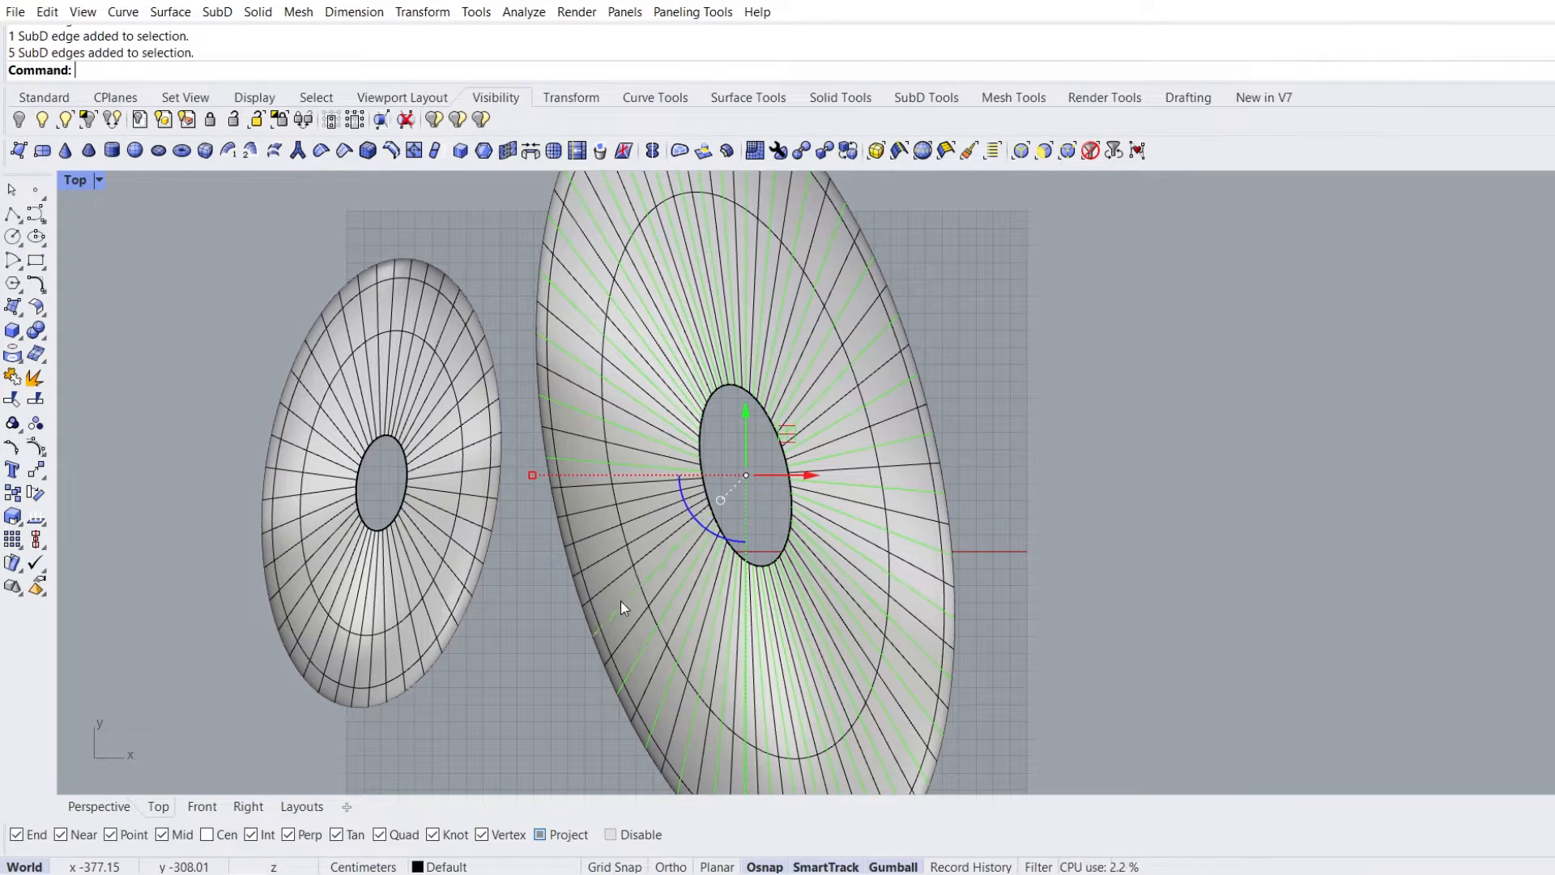
ctrl+shift+double_click(606, 553)
ctrl+shift+double_click(591, 507)
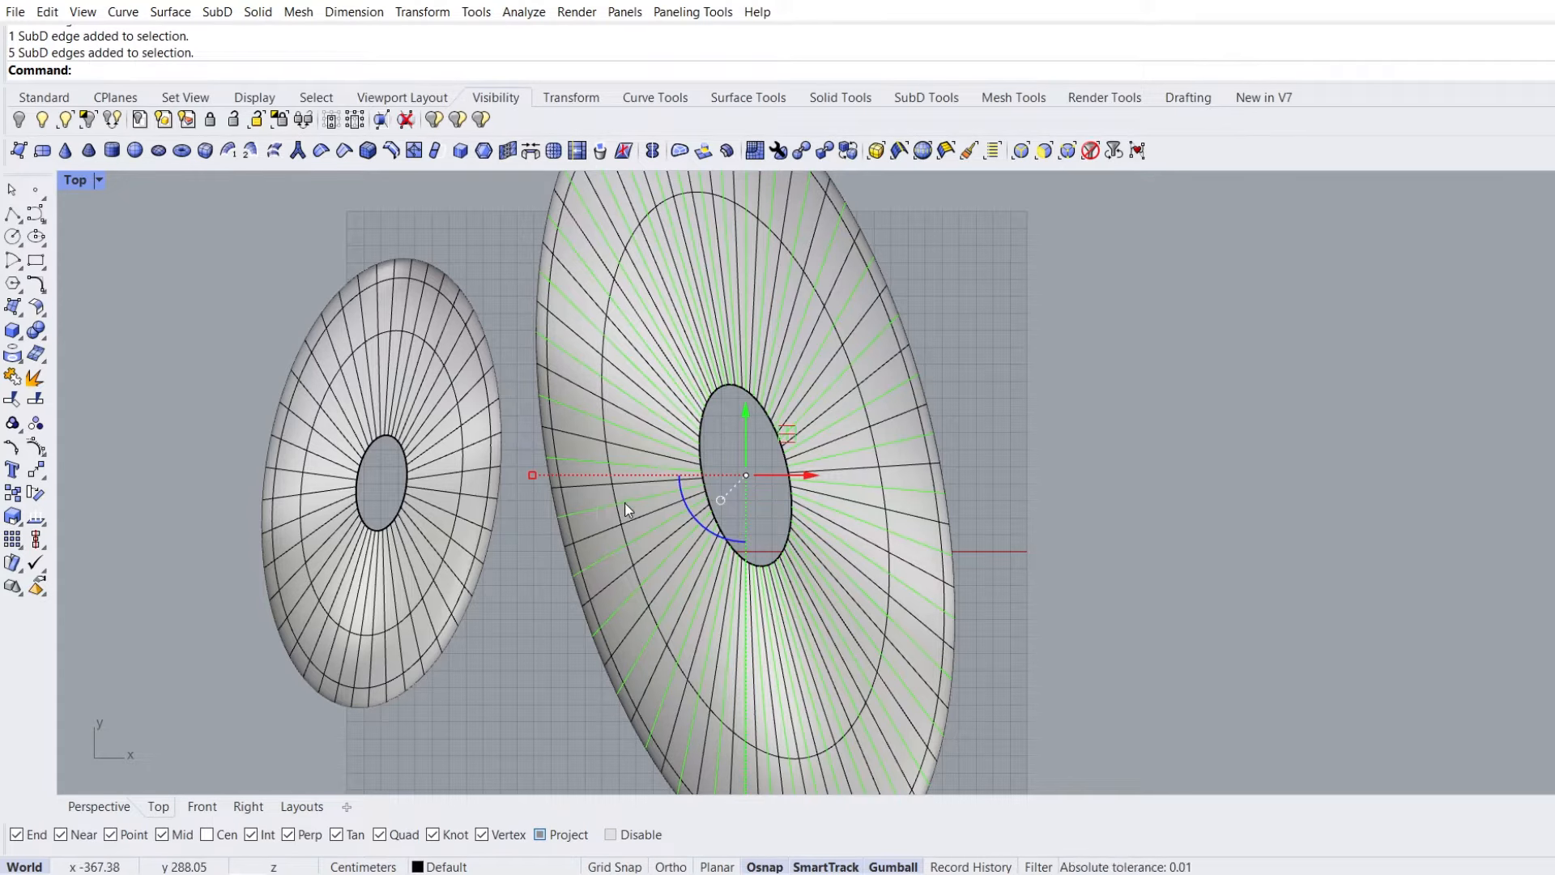
scroll(652, 516, down, 2)
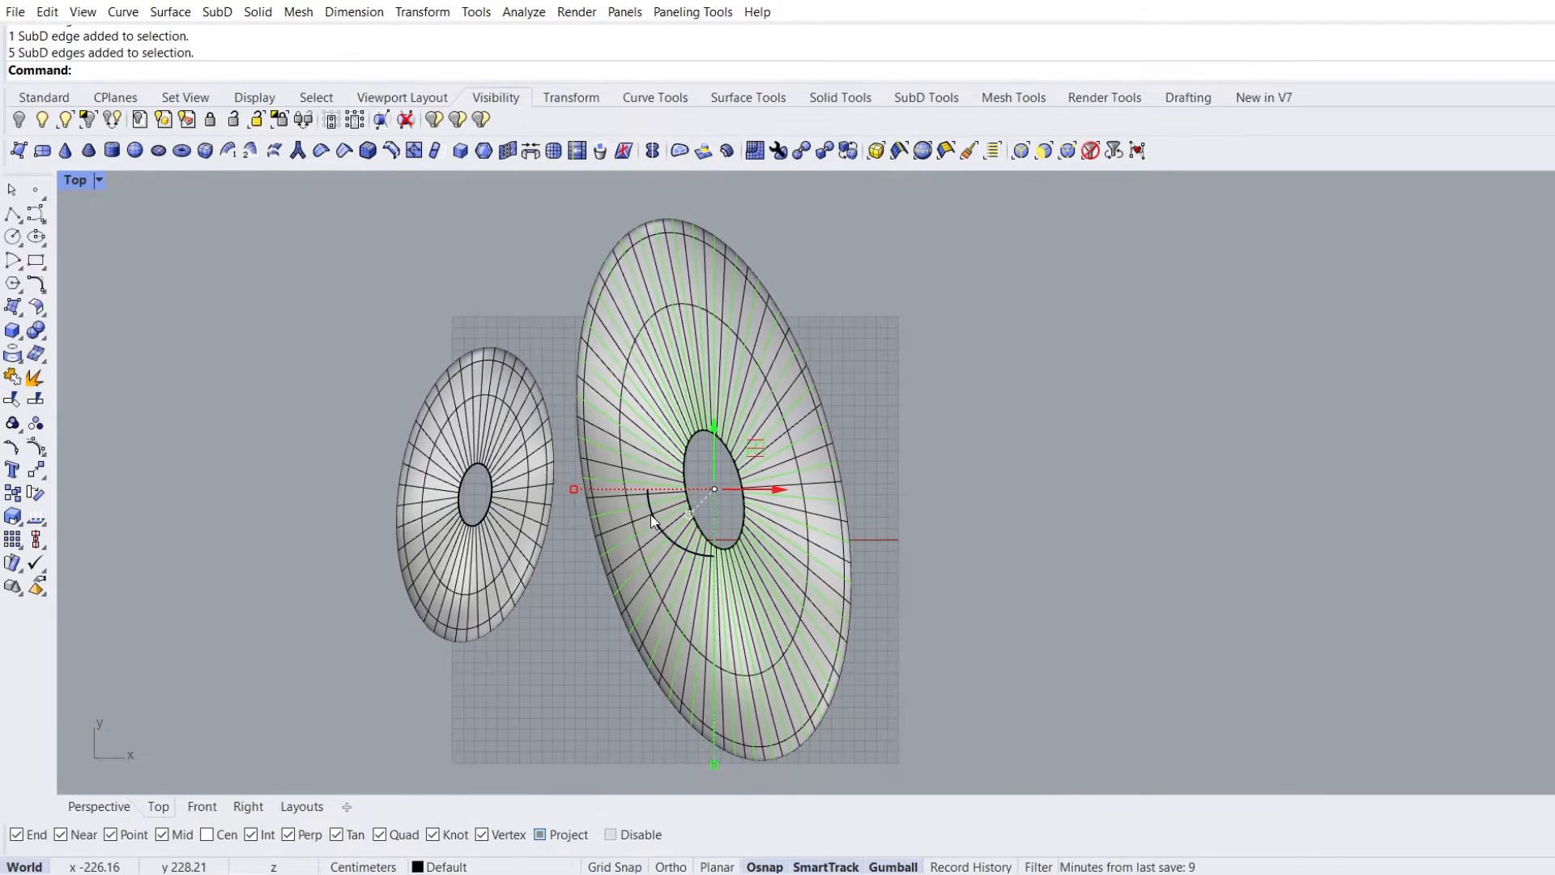
click(345, 152)
Scale the large shell's creased edges outward in 2D from the shell's centre by a factor of about 1.05
text(Scale1D)
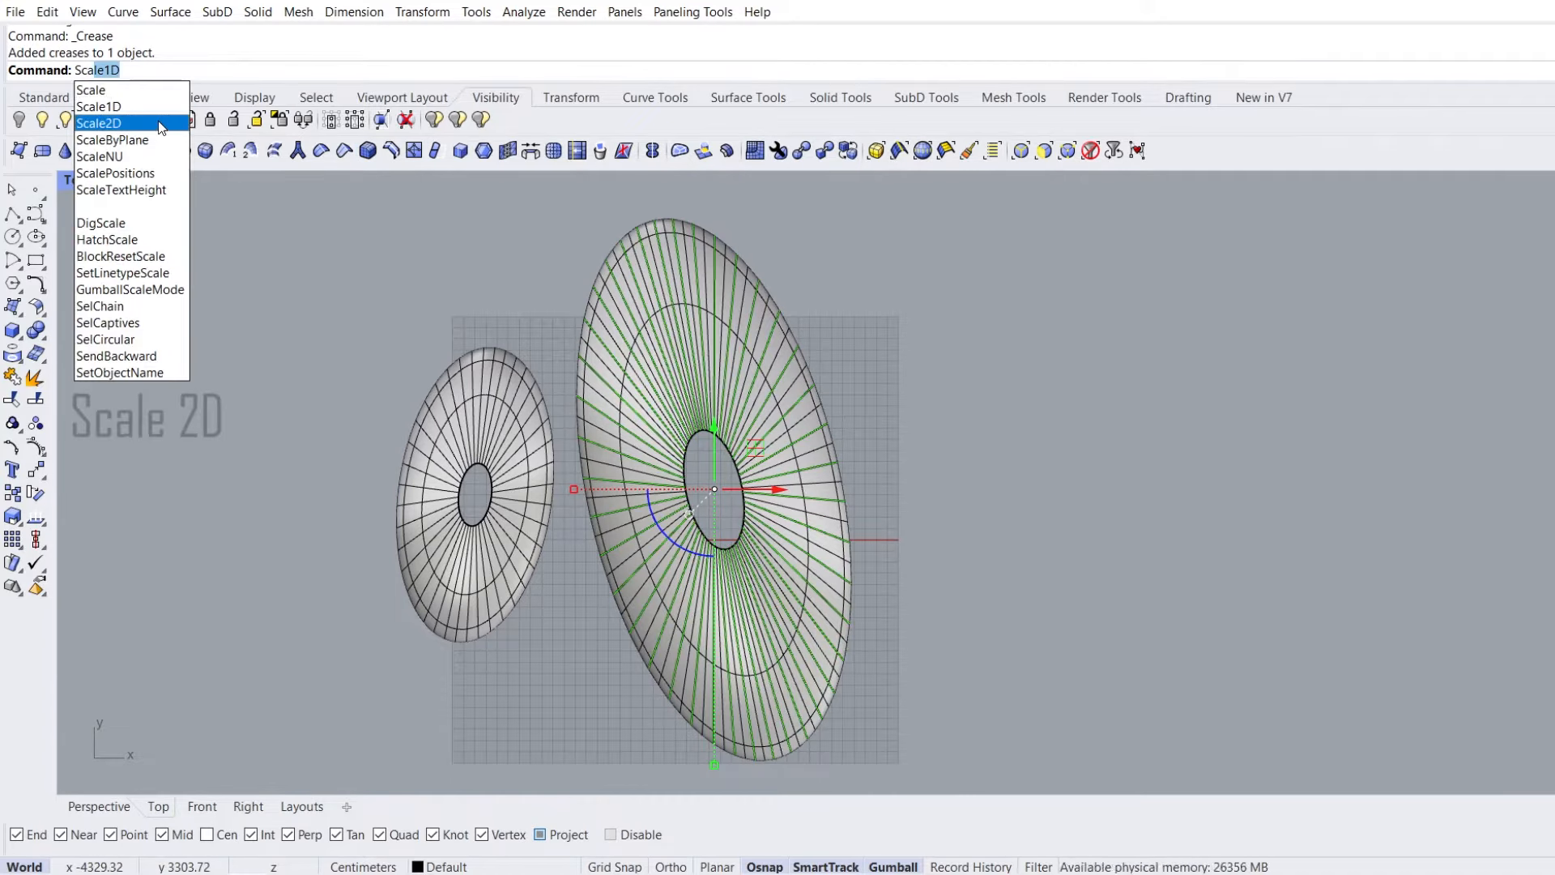
click(99, 124)
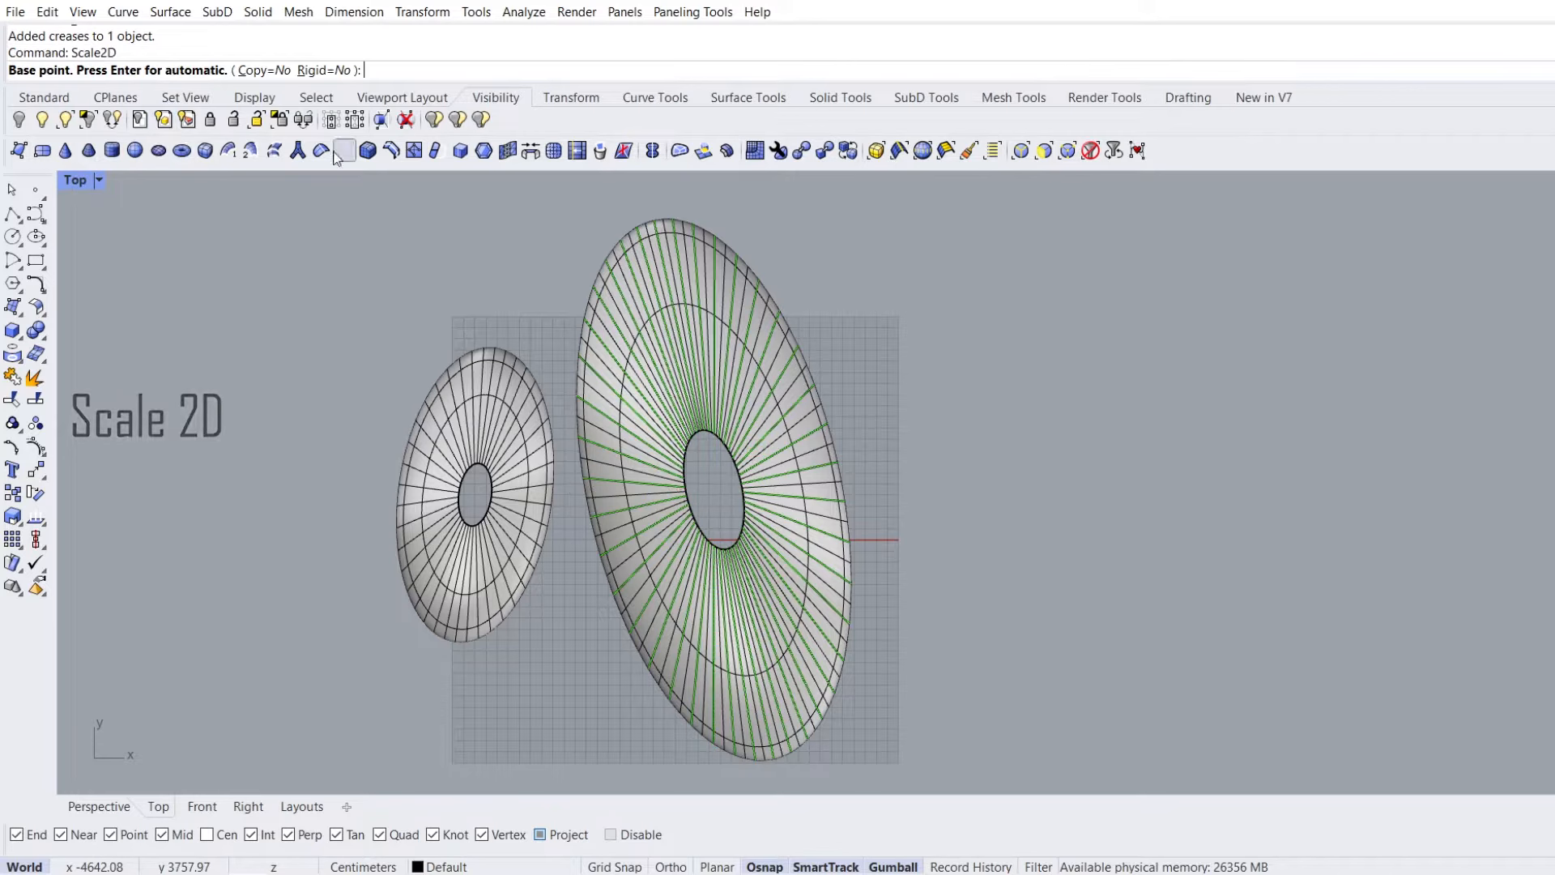
click(715, 487)
click(1156, 430)
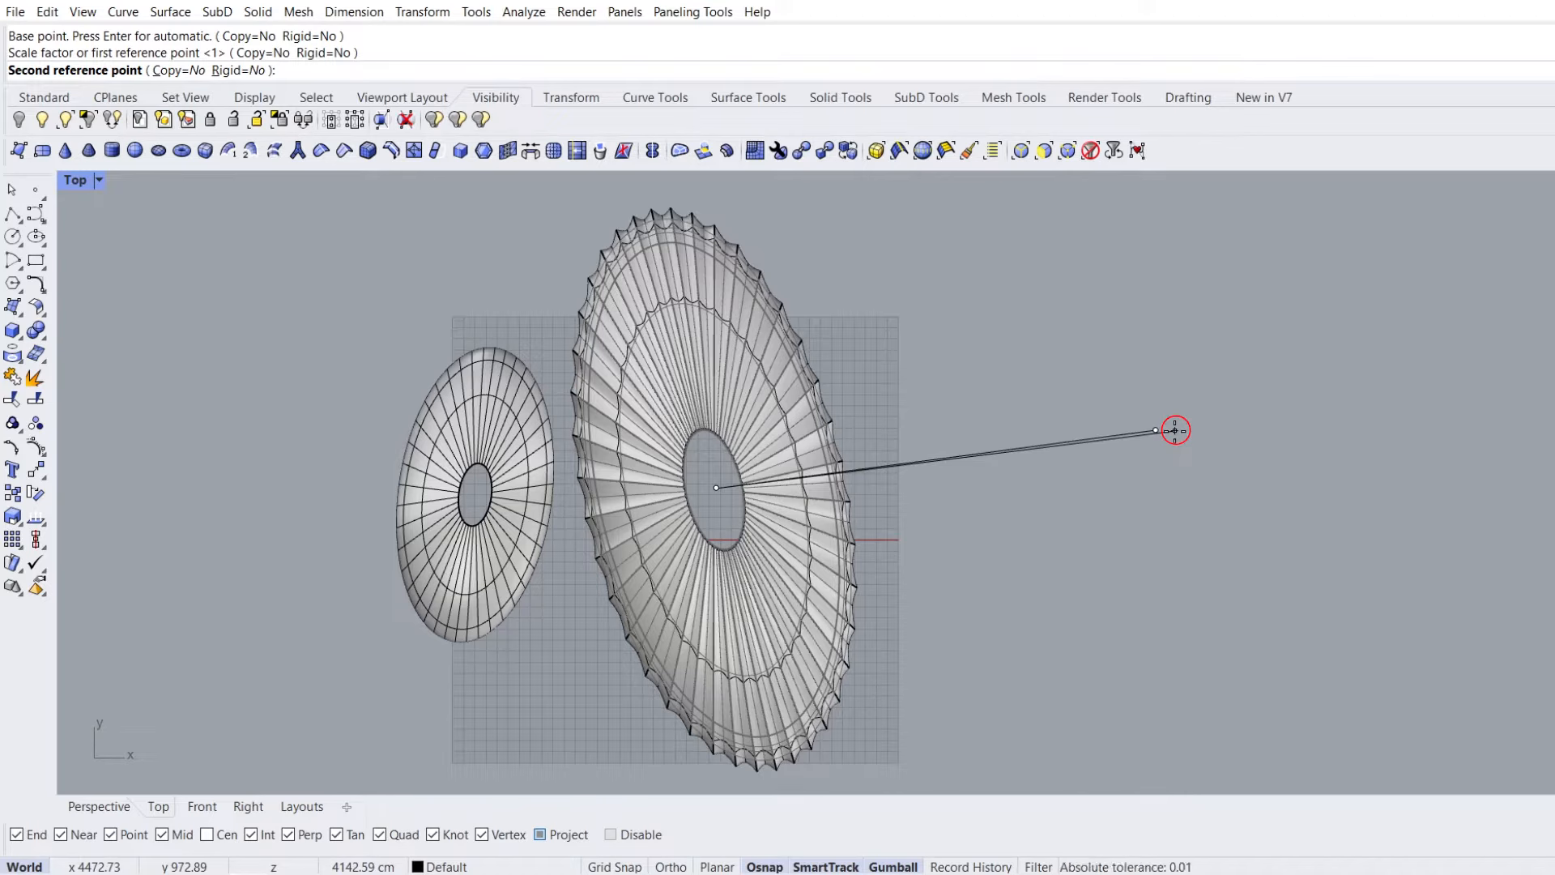
click(1176, 430)
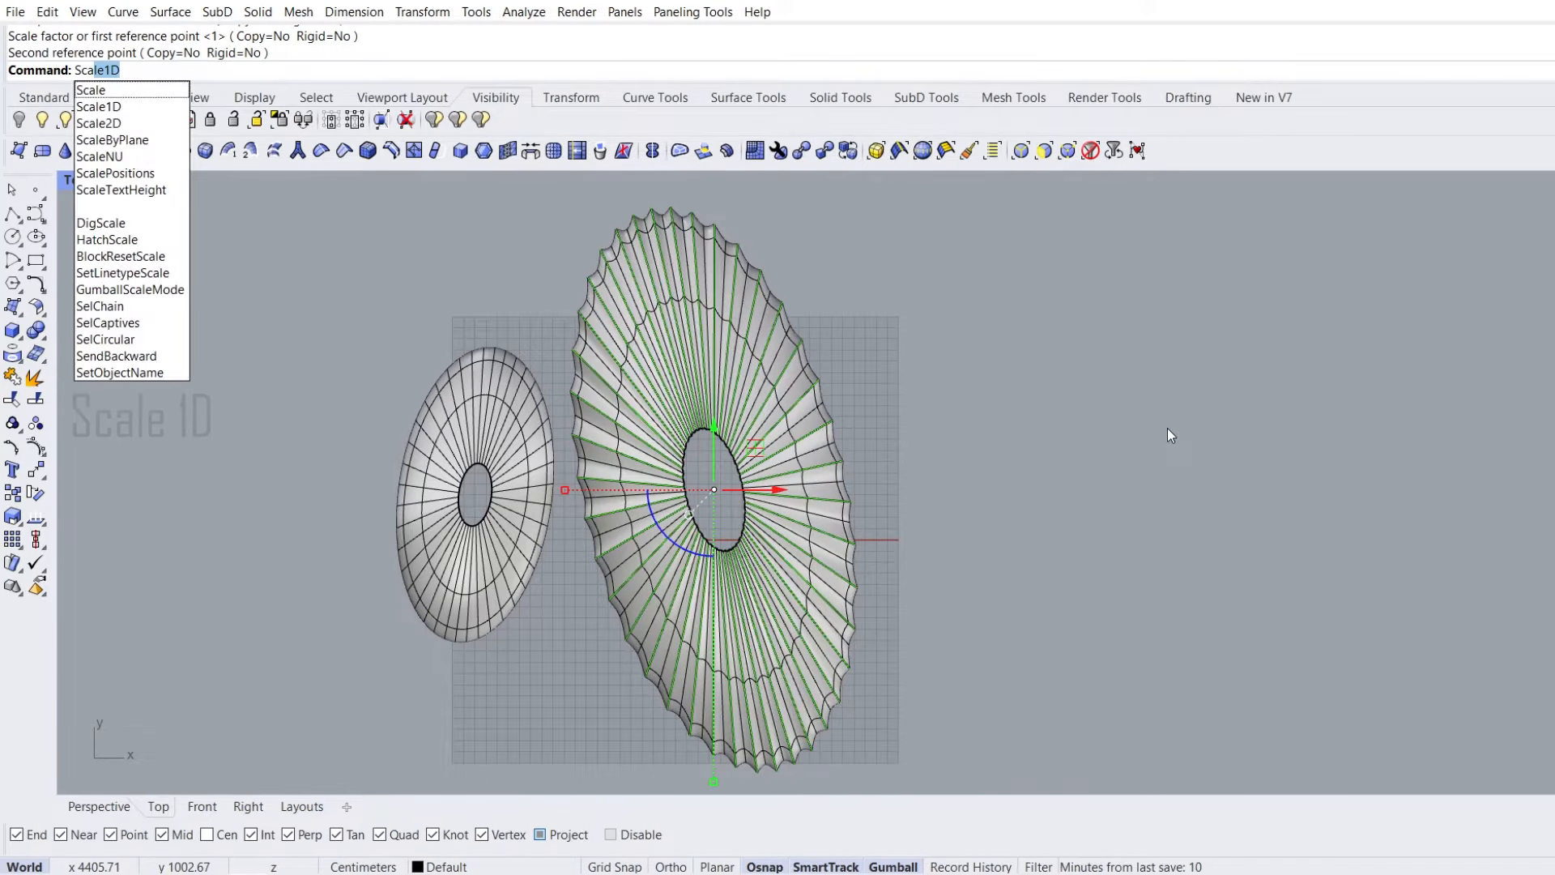
Stretch the large shell's creased edges across its width with Scale1D from the centre by about 1.02, and deselect them
key(Return)
click(715, 488)
click(1159, 409)
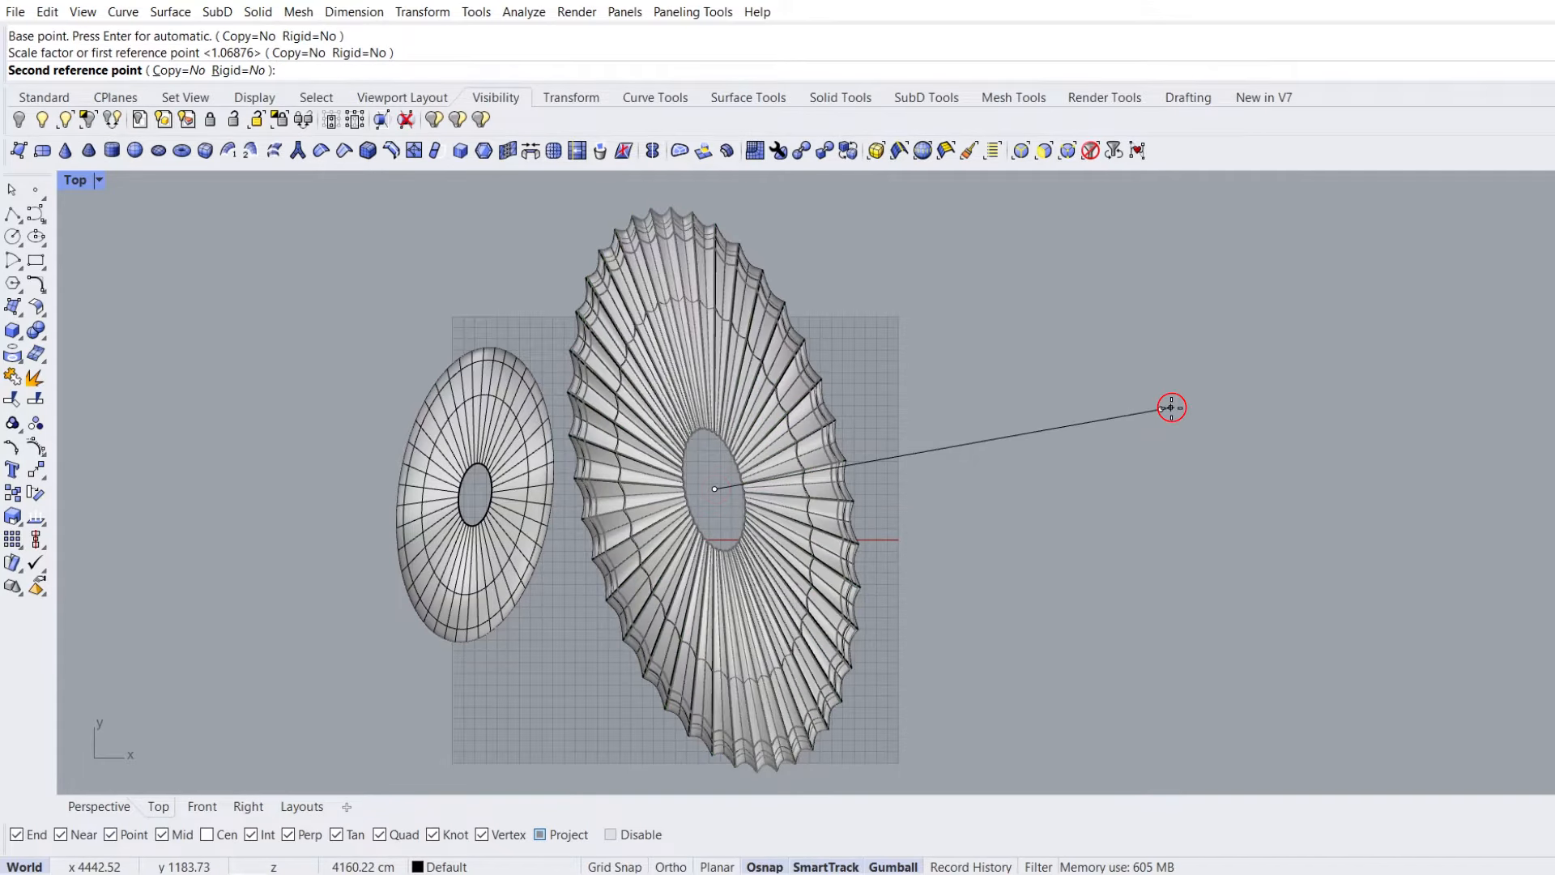
click(1171, 407)
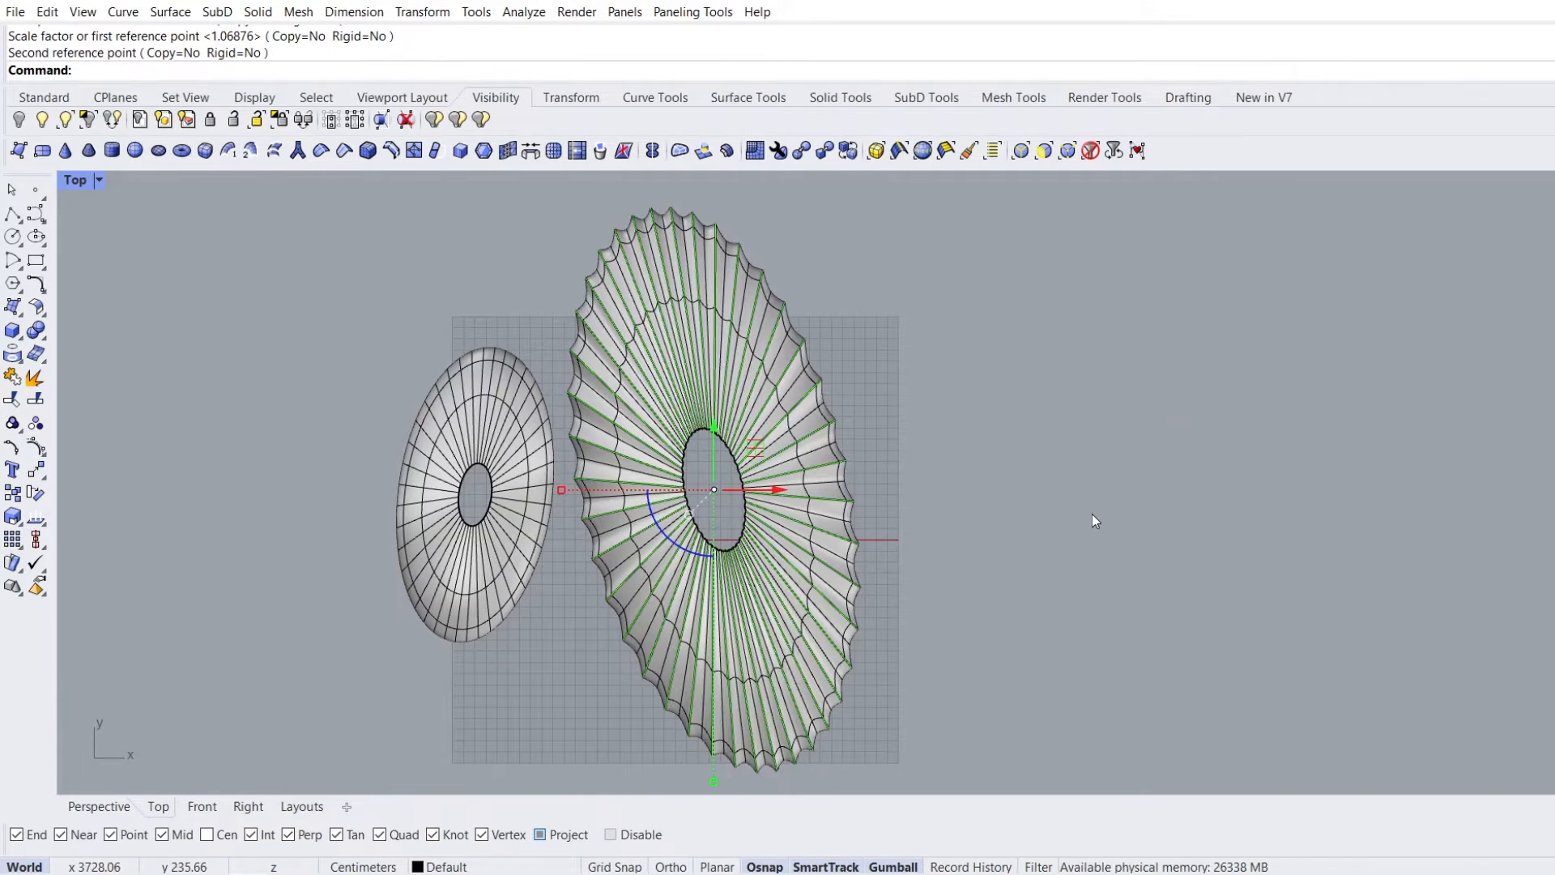
key(Escape)
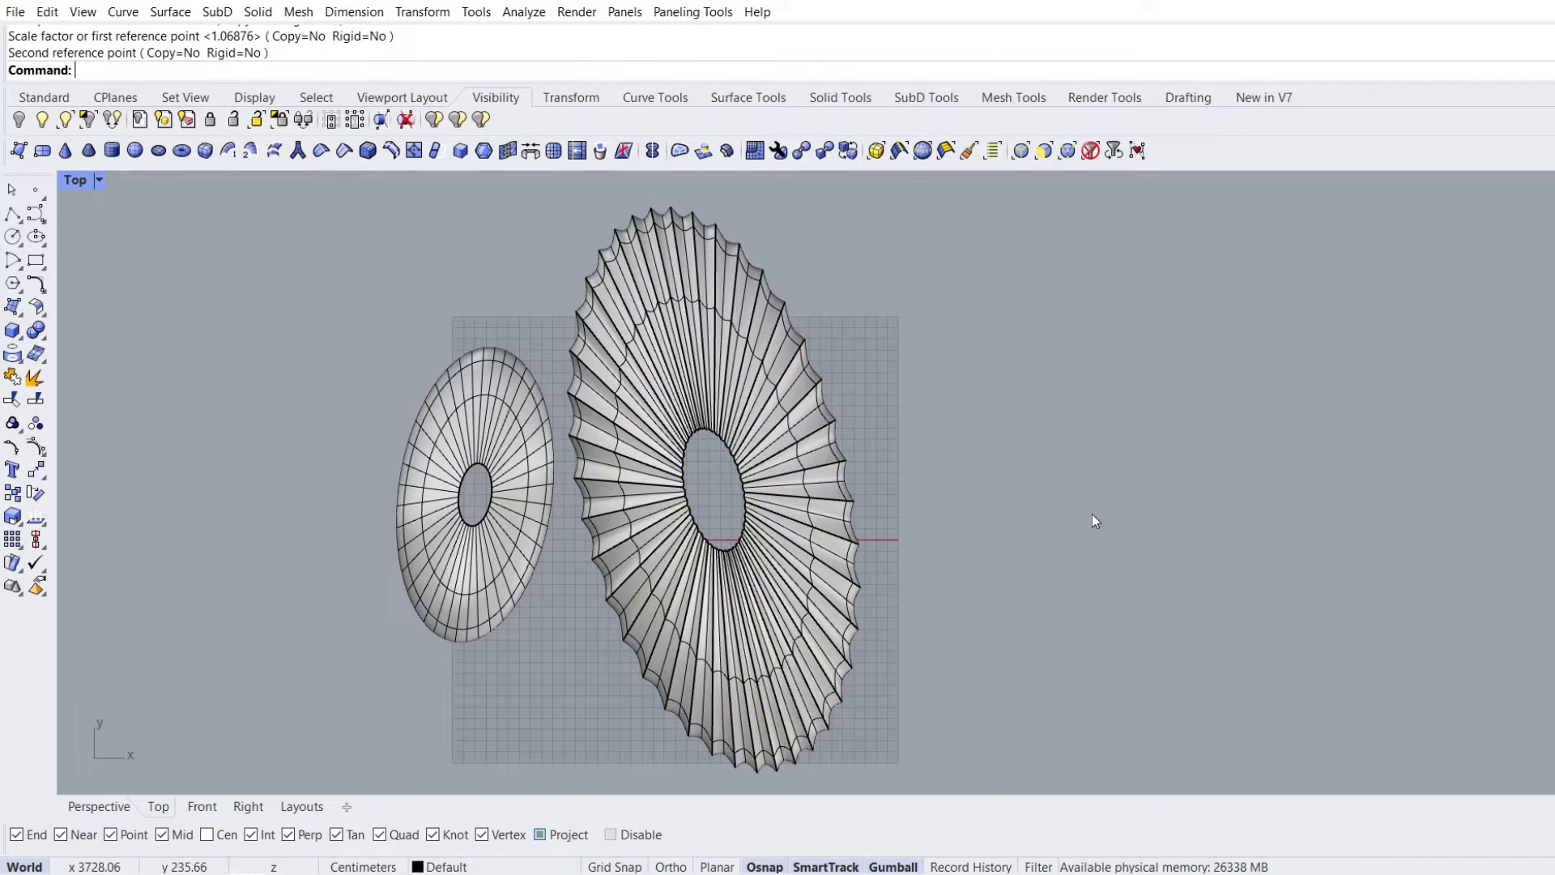
Set the Perspective view to Rendered display and view the ribbed large shell from a low angle
click(93, 807)
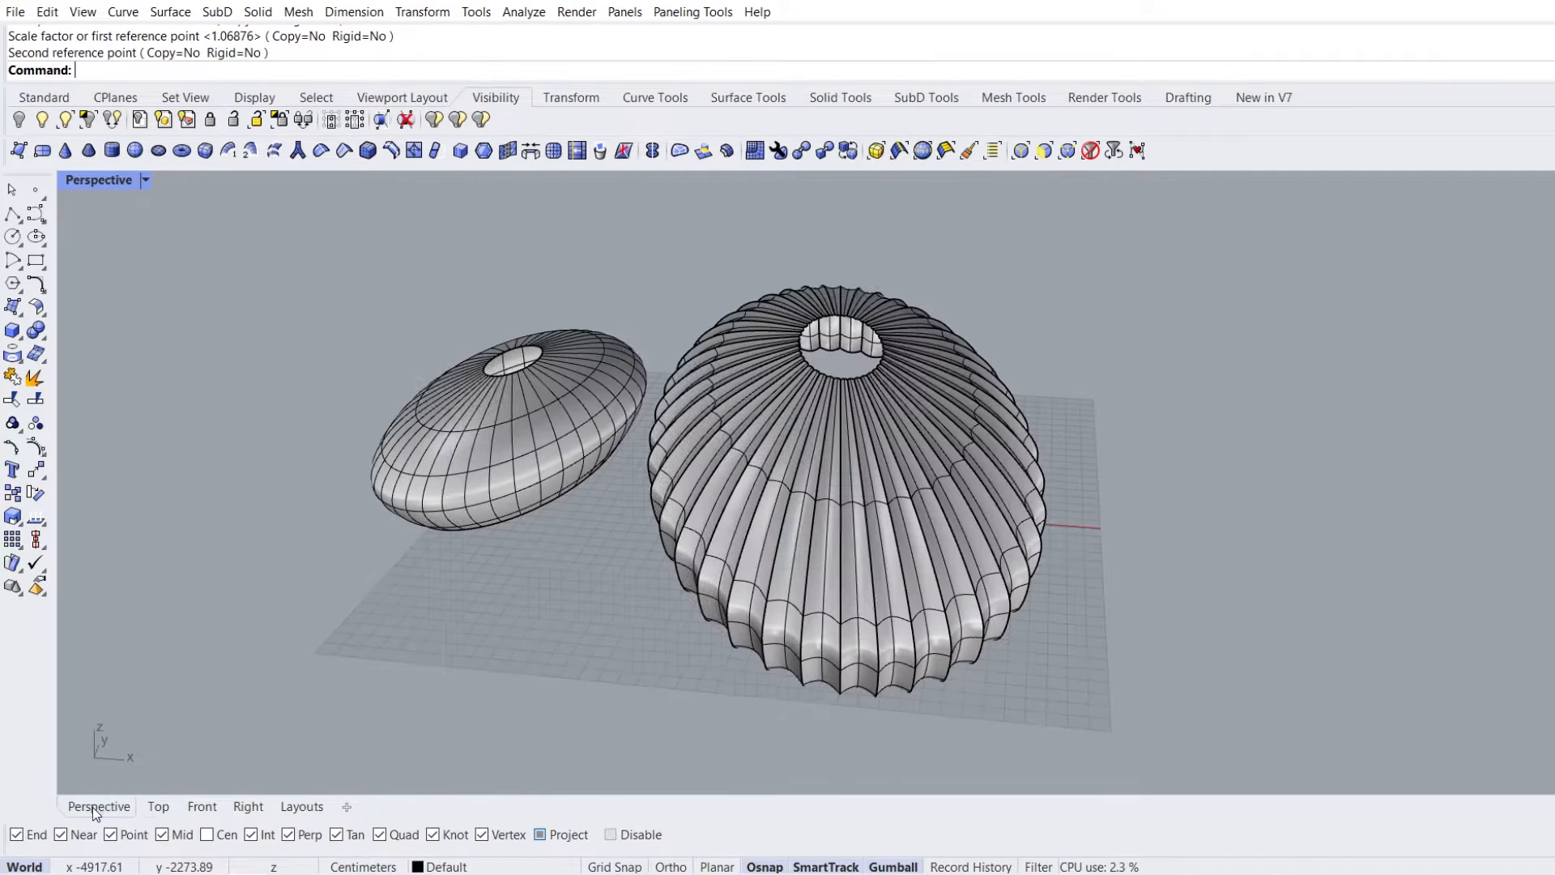
click(147, 181)
click(162, 290)
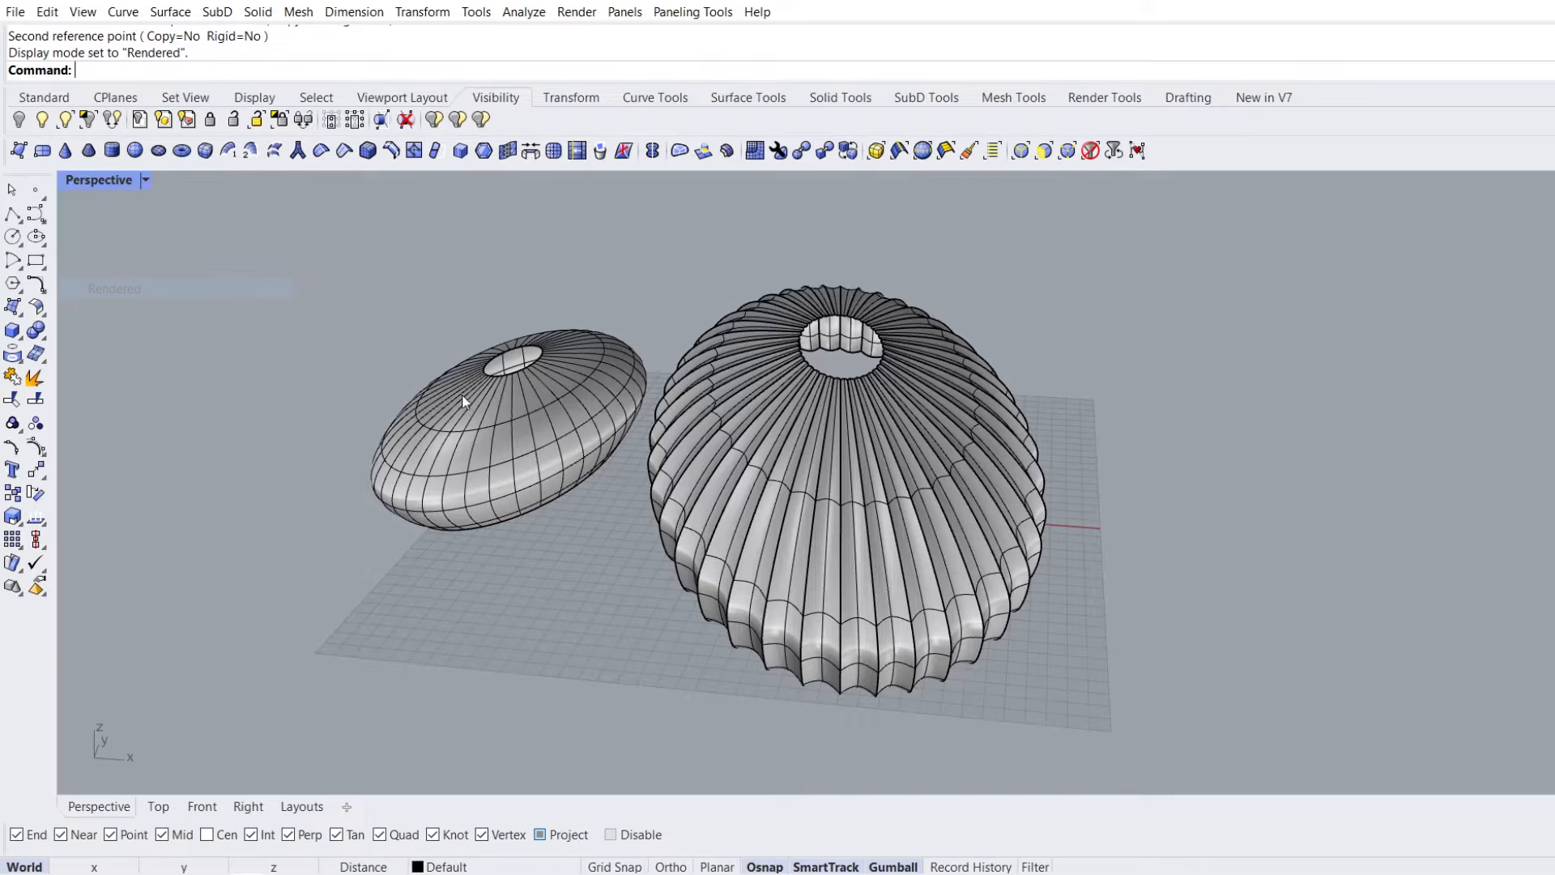
right_drag(756, 513, 692, 483)
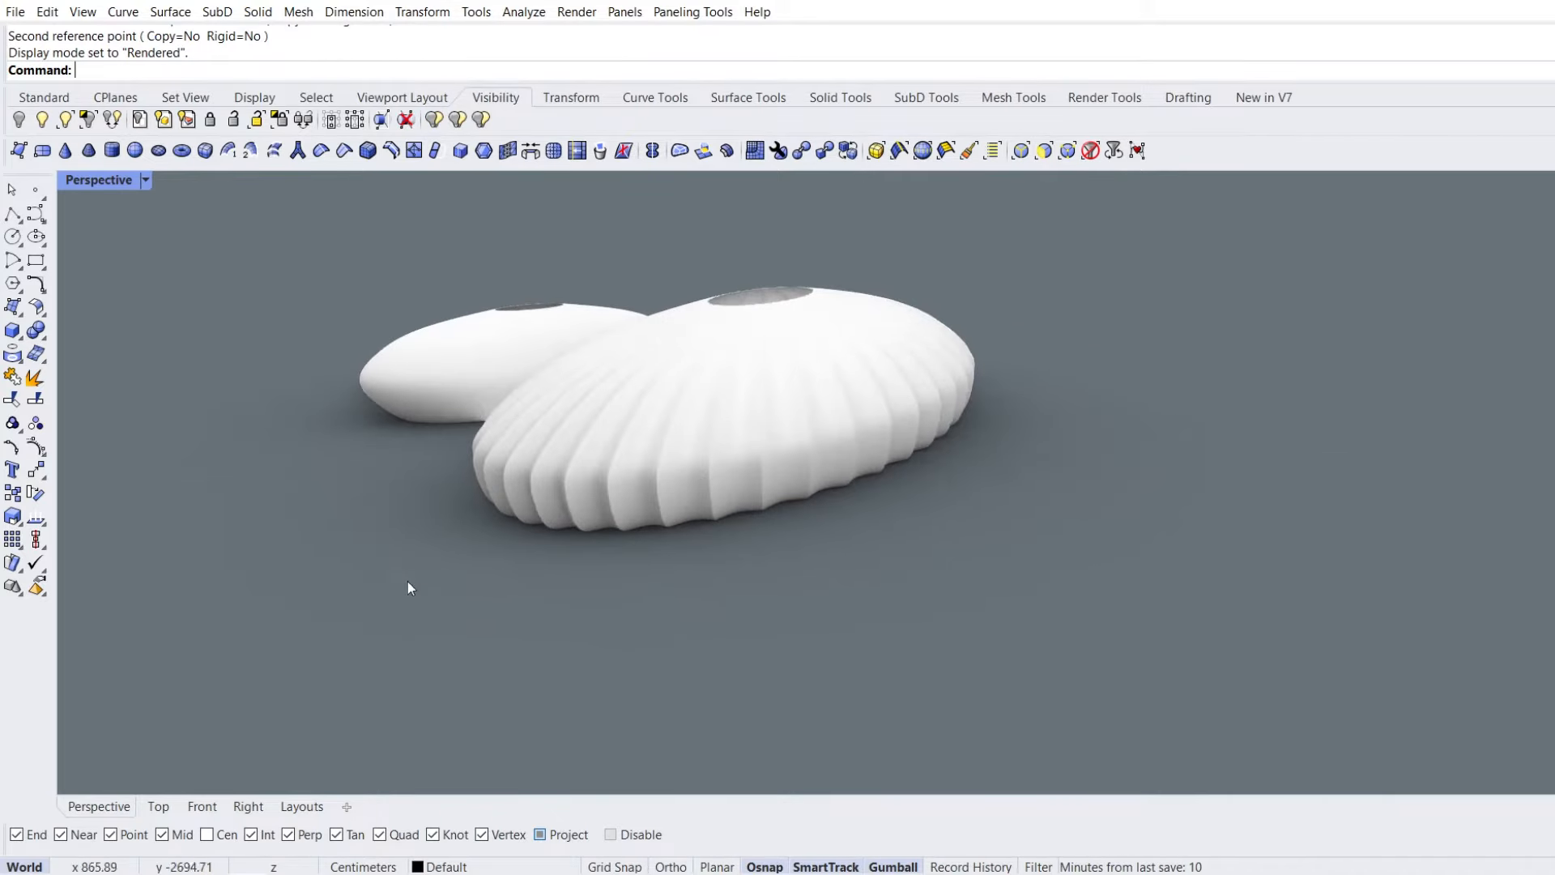
In the Top view, select every second radial edge loop around the small shell and add creases to those edges
click(159, 807)
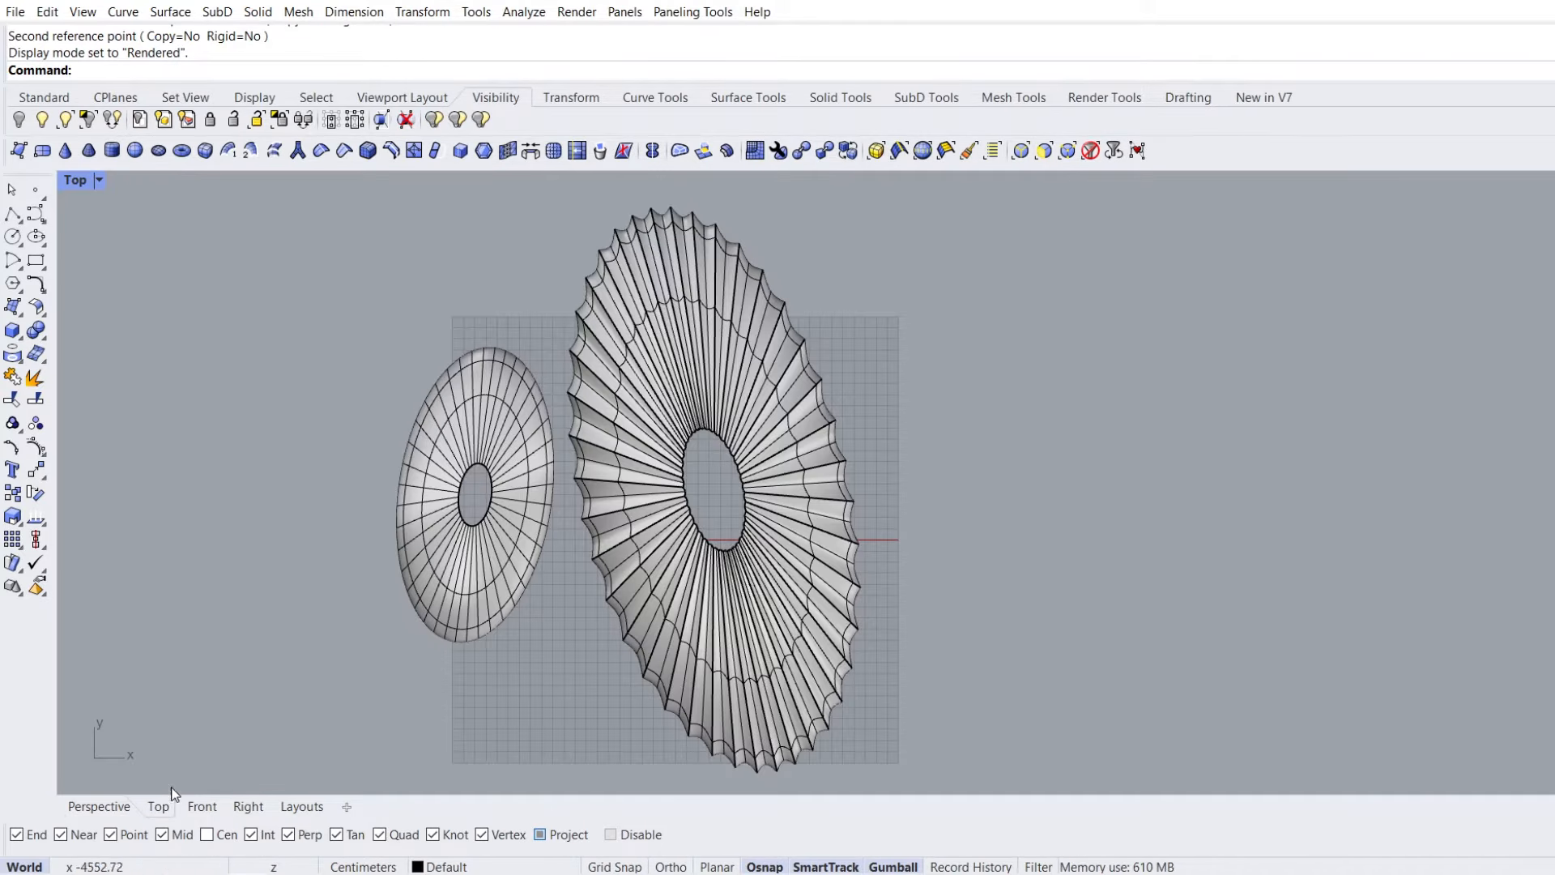
scroll(339, 580, up, 5)
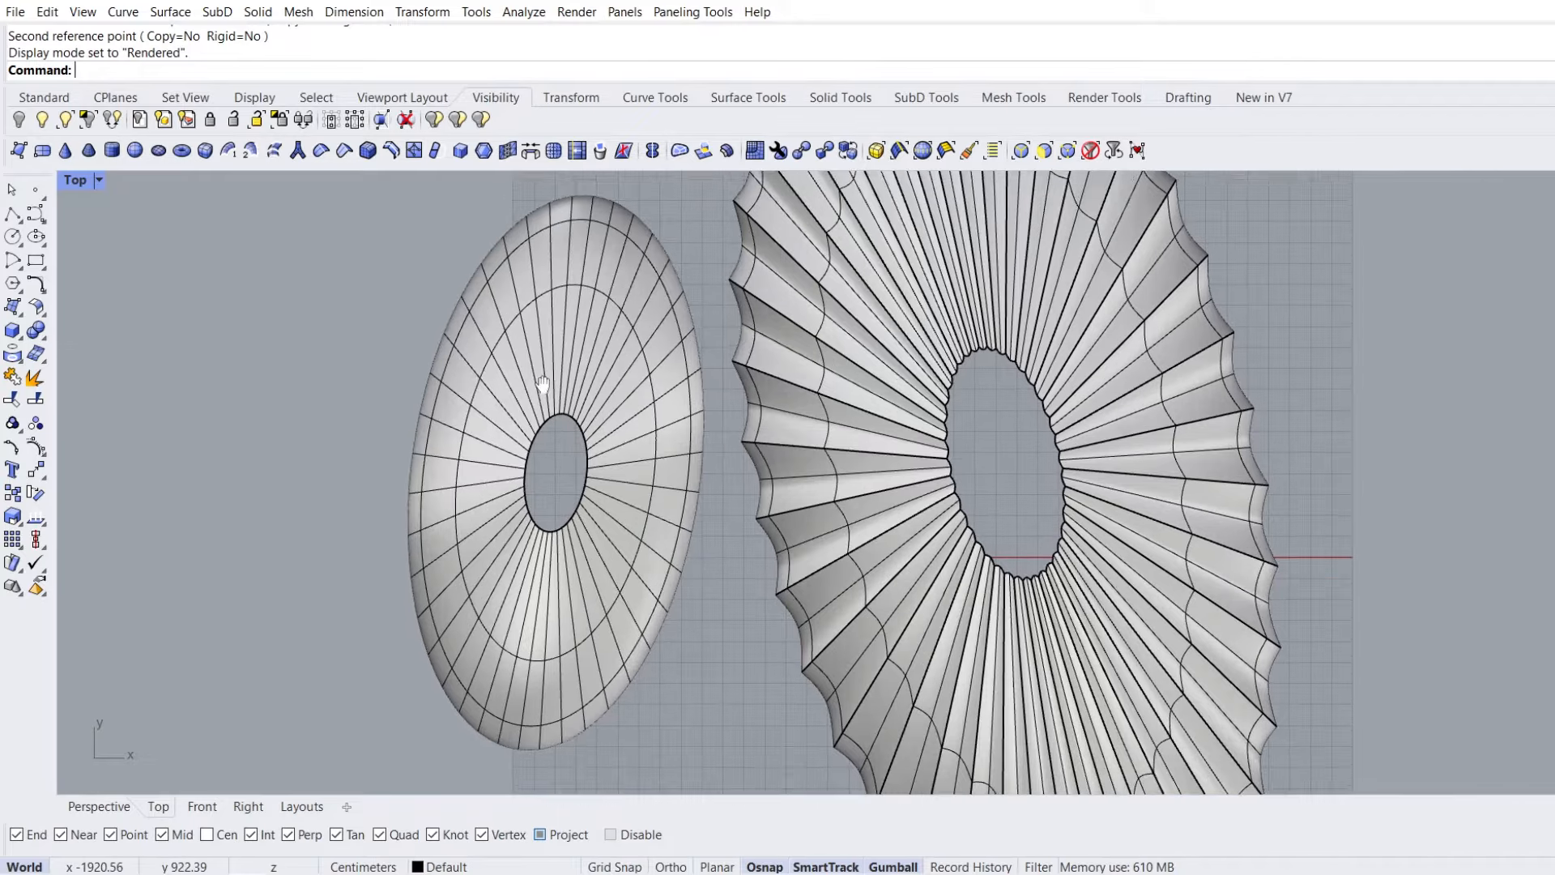
ctrl+shift+double_click(681, 483)
ctrl+shift+double_click(688, 412)
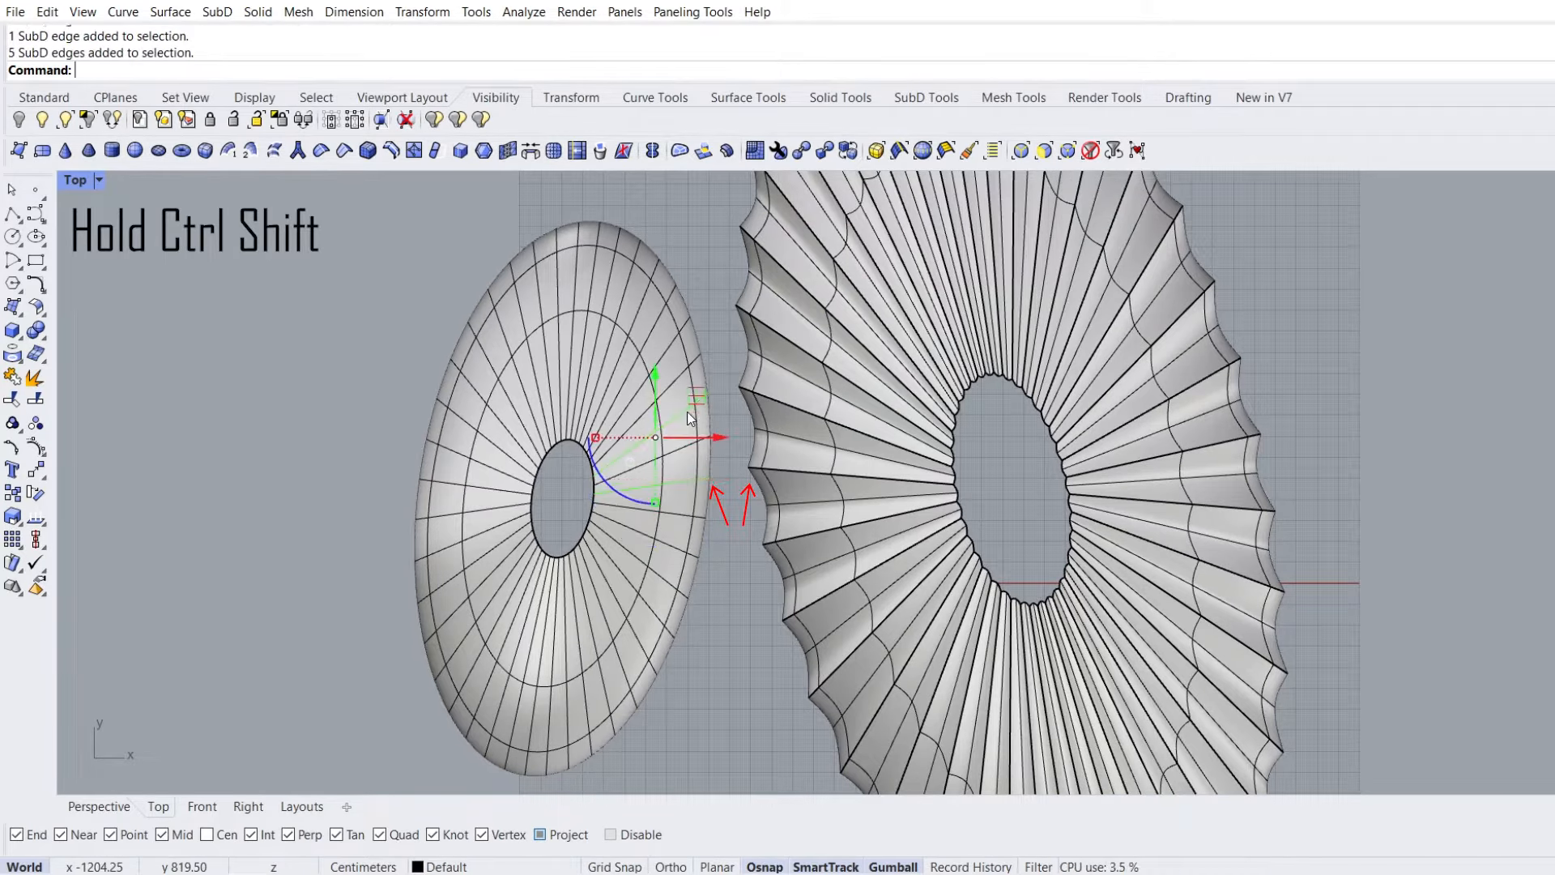
ctrl+shift+double_click(672, 340)
ctrl+shift+double_click(646, 296)
ctrl+shift+double_click(577, 275)
ctrl+shift+double_click(534, 308)
ctrl+shift+double_click(505, 339)
ctrl+shift+double_click(478, 389)
ctrl+shift+double_click(458, 452)
ctrl+shift+double_click(449, 515)
ctrl+shift+double_click(451, 581)
ctrl+shift+double_click(468, 638)
ctrl+shift+double_click(489, 682)
ctrl+shift+double_click(520, 703)
ctrl+shift+double_click(652, 609)
ctrl+shift+double_click(671, 546)
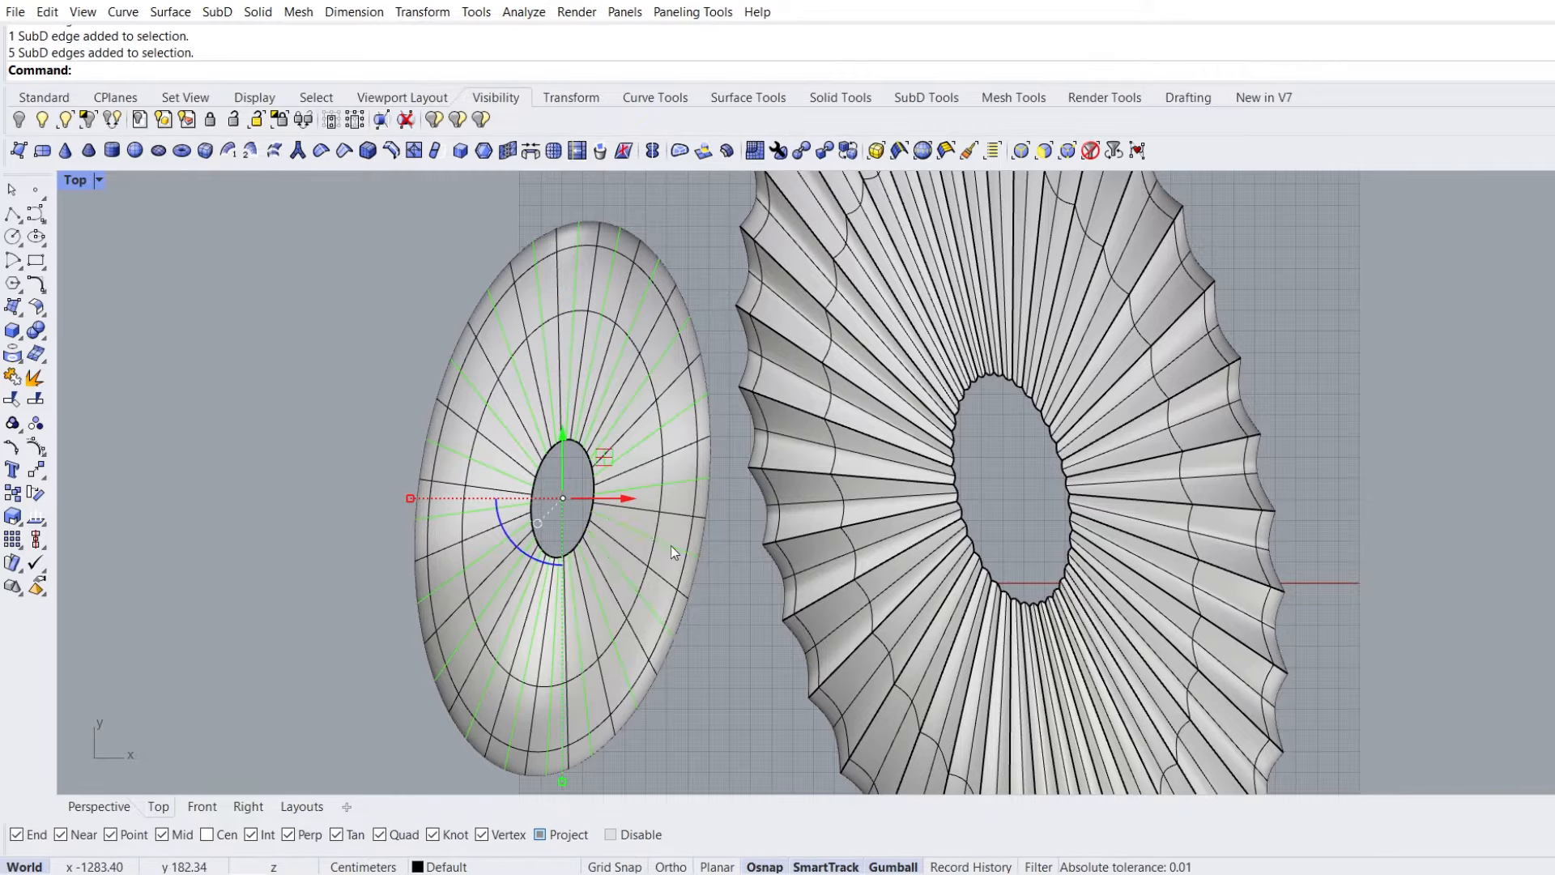
click(343, 153)
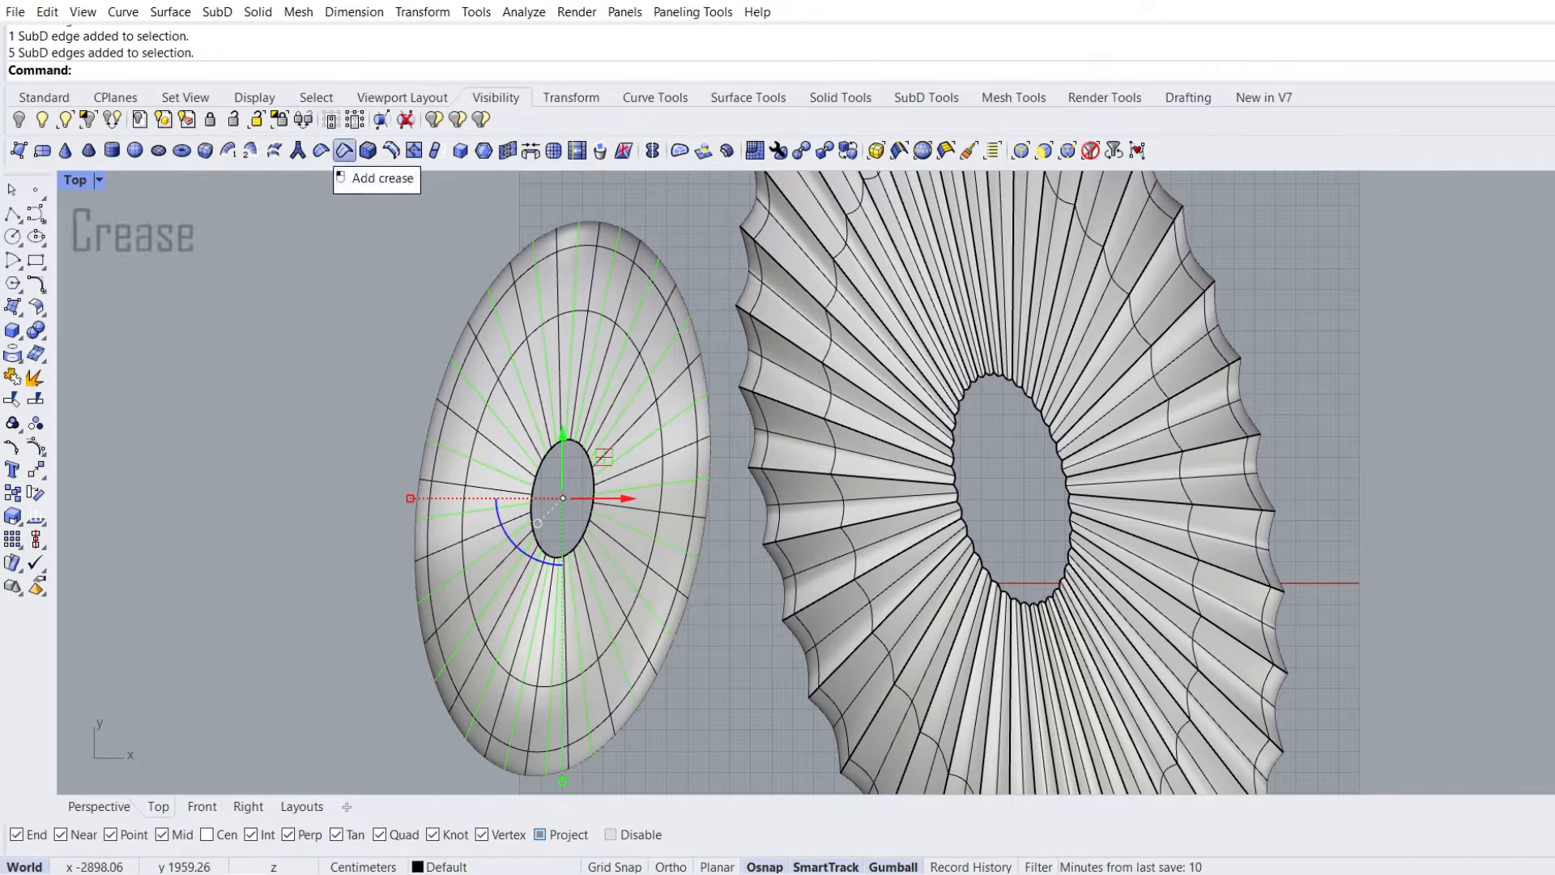
Scale the small shell's creased edges slightly outward in 2D from the centre of its roof opening
text(Scale1D)
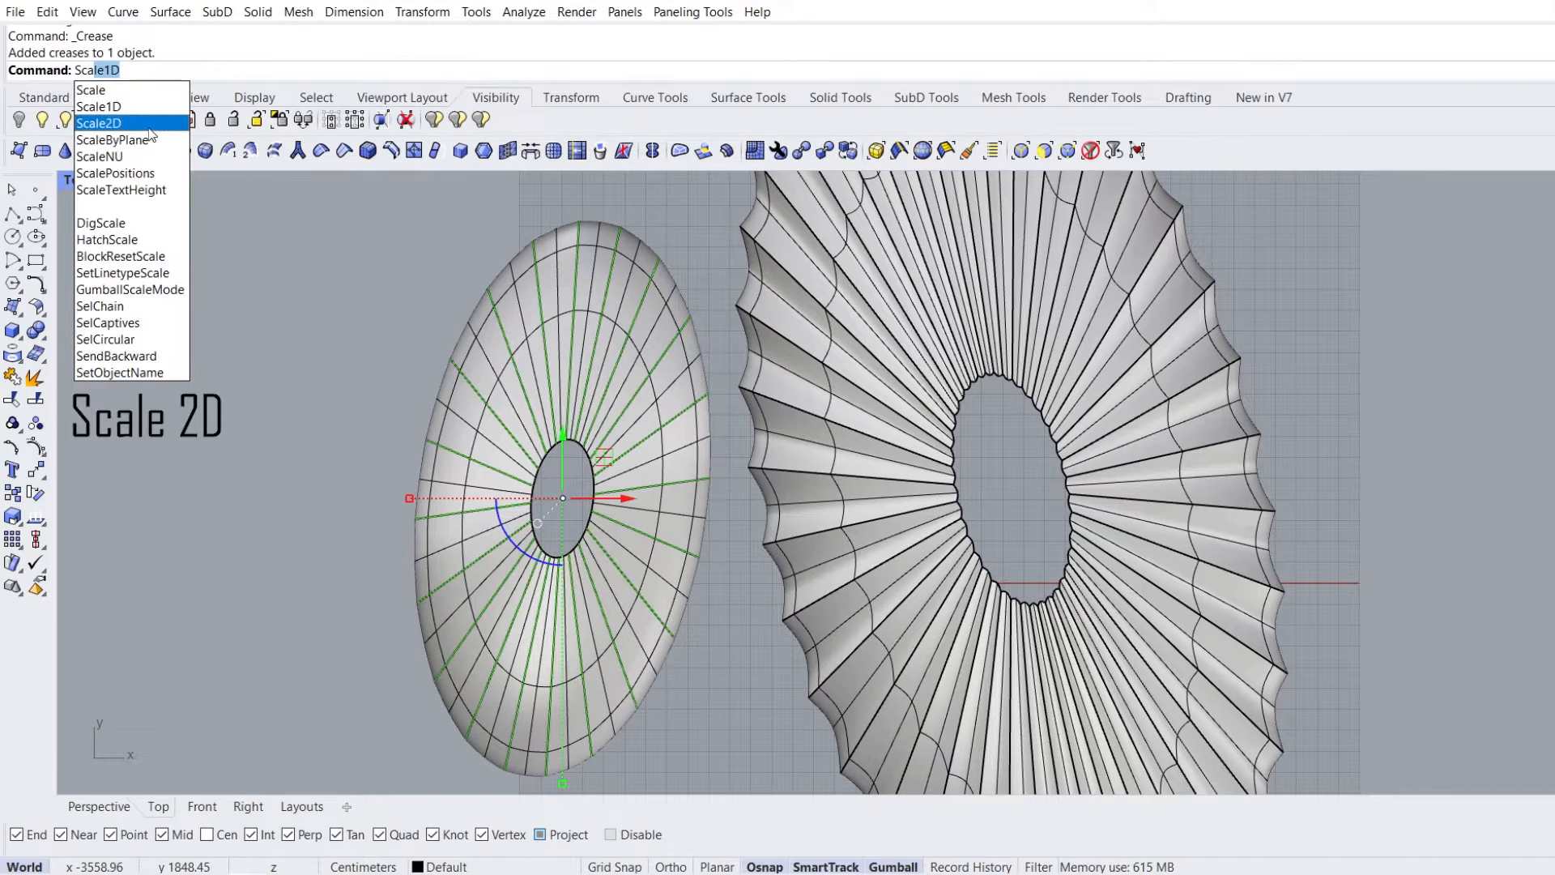
click(148, 133)
click(564, 499)
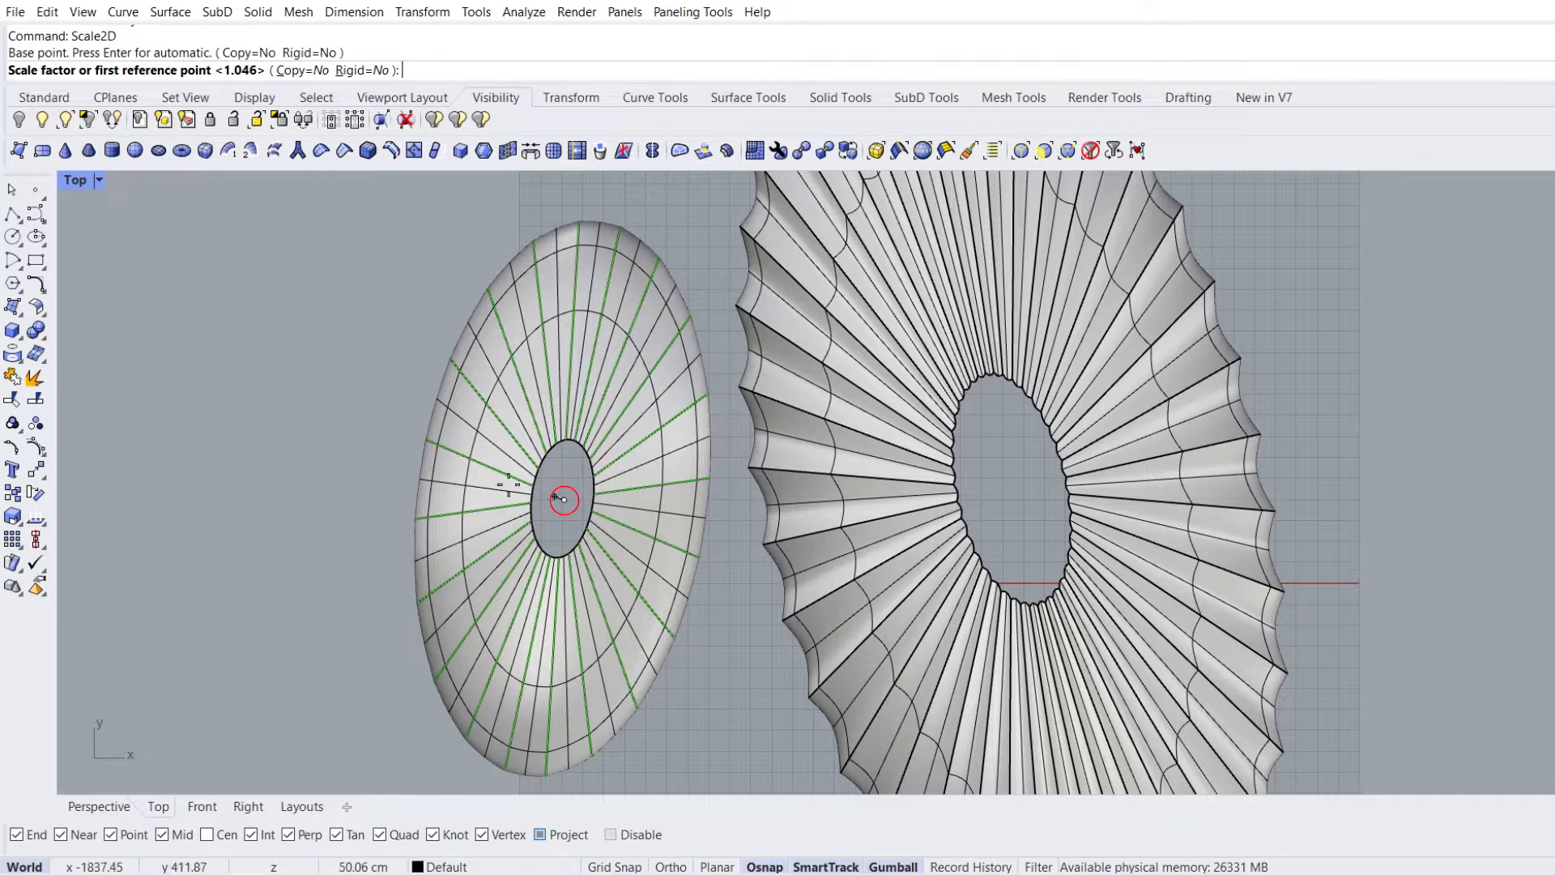
click(216, 460)
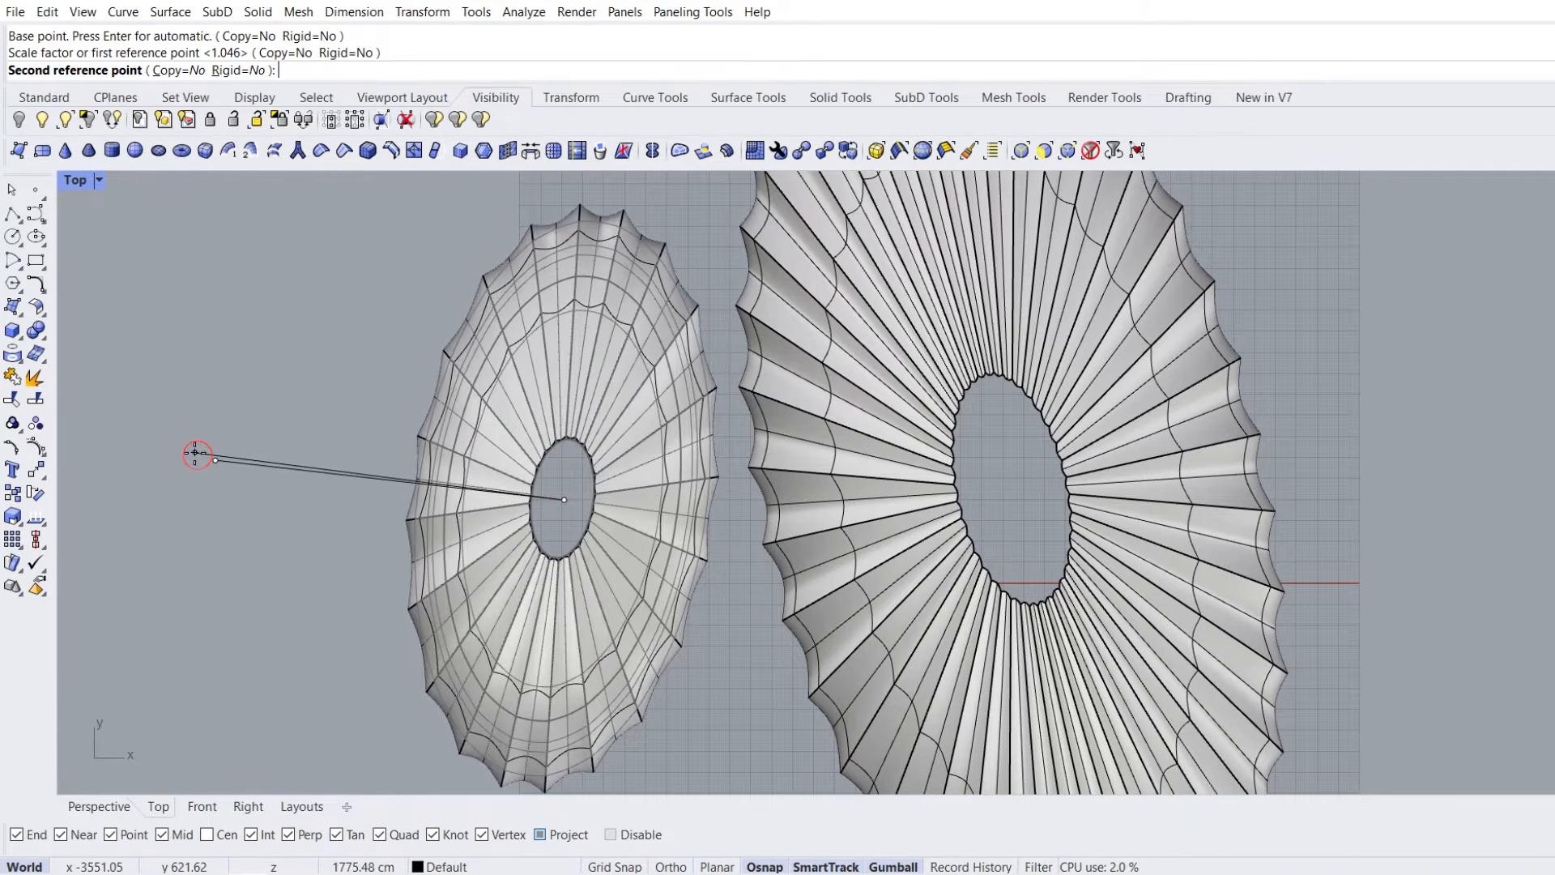
click(197, 455)
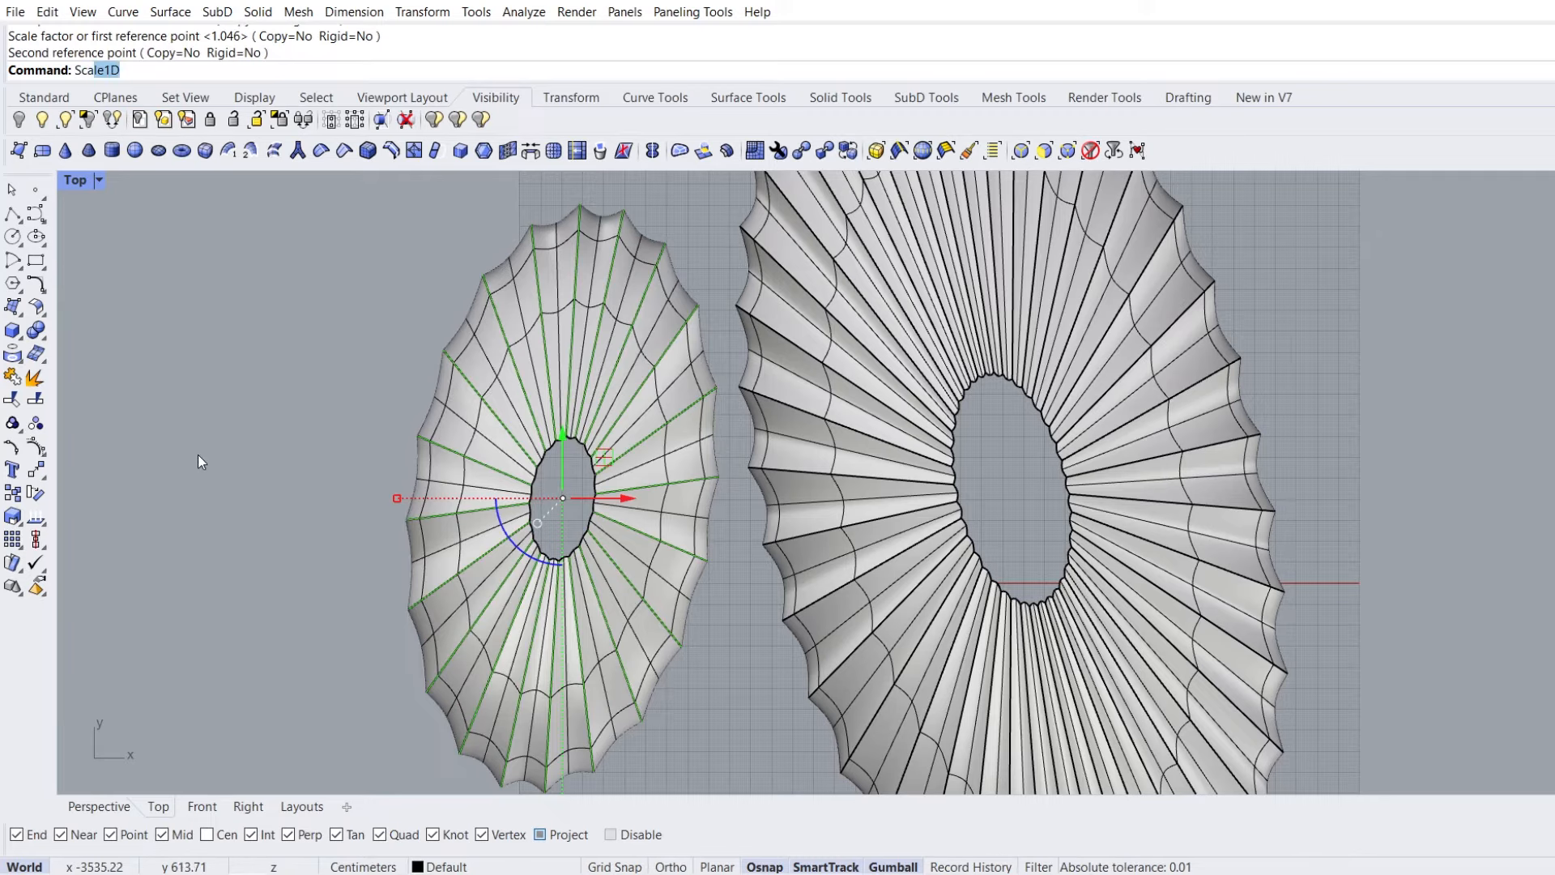
Stretch the small shell's creased edges slightly across its width with Scale1D from the shell's centre
key(Return)
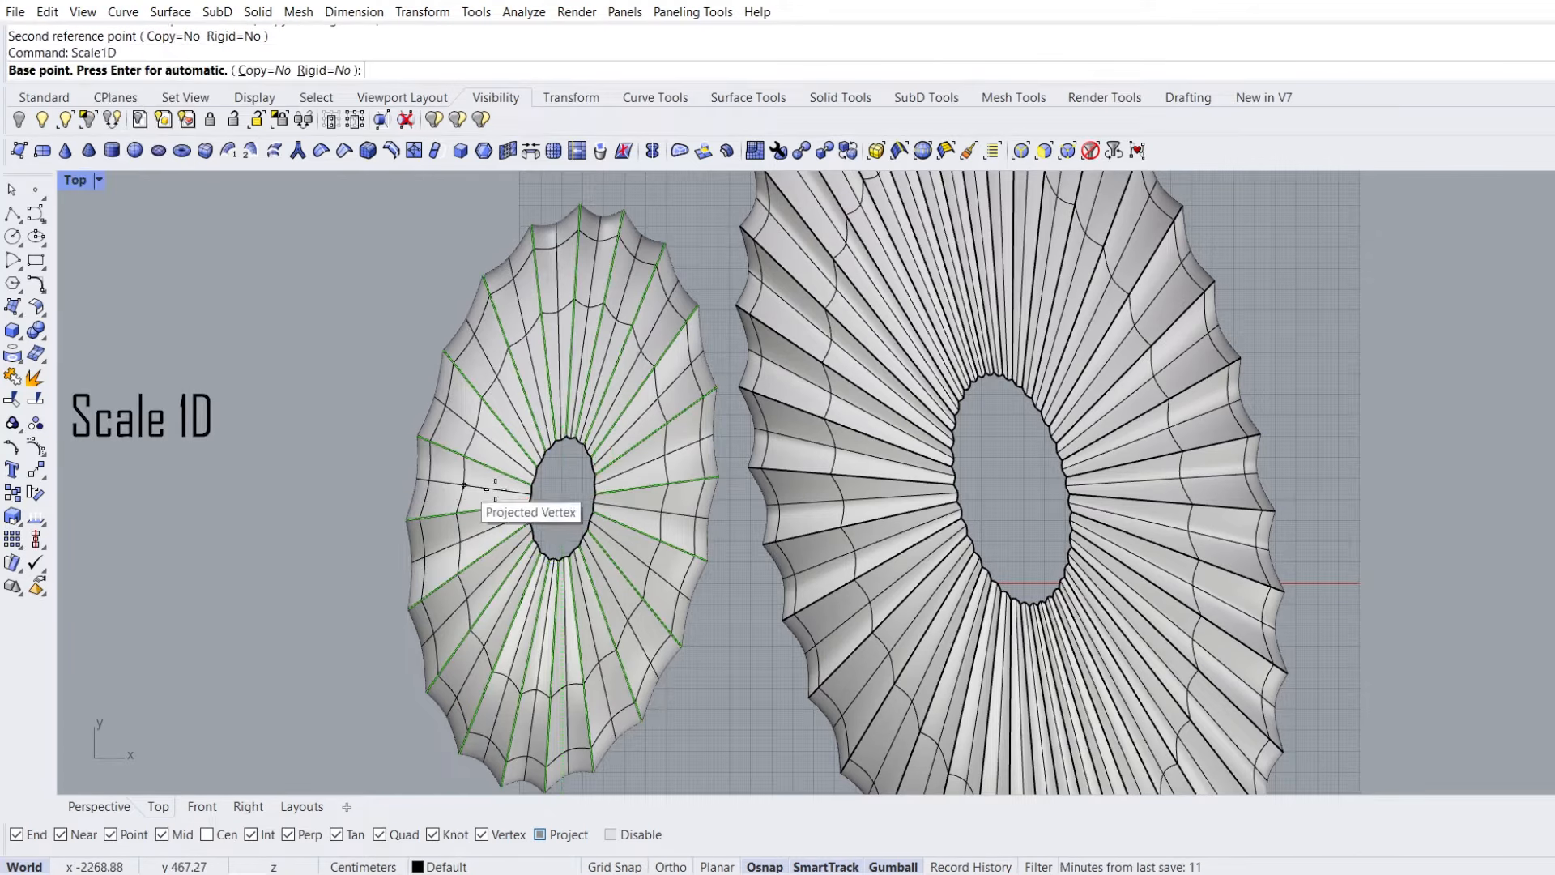
click(563, 501)
click(223, 481)
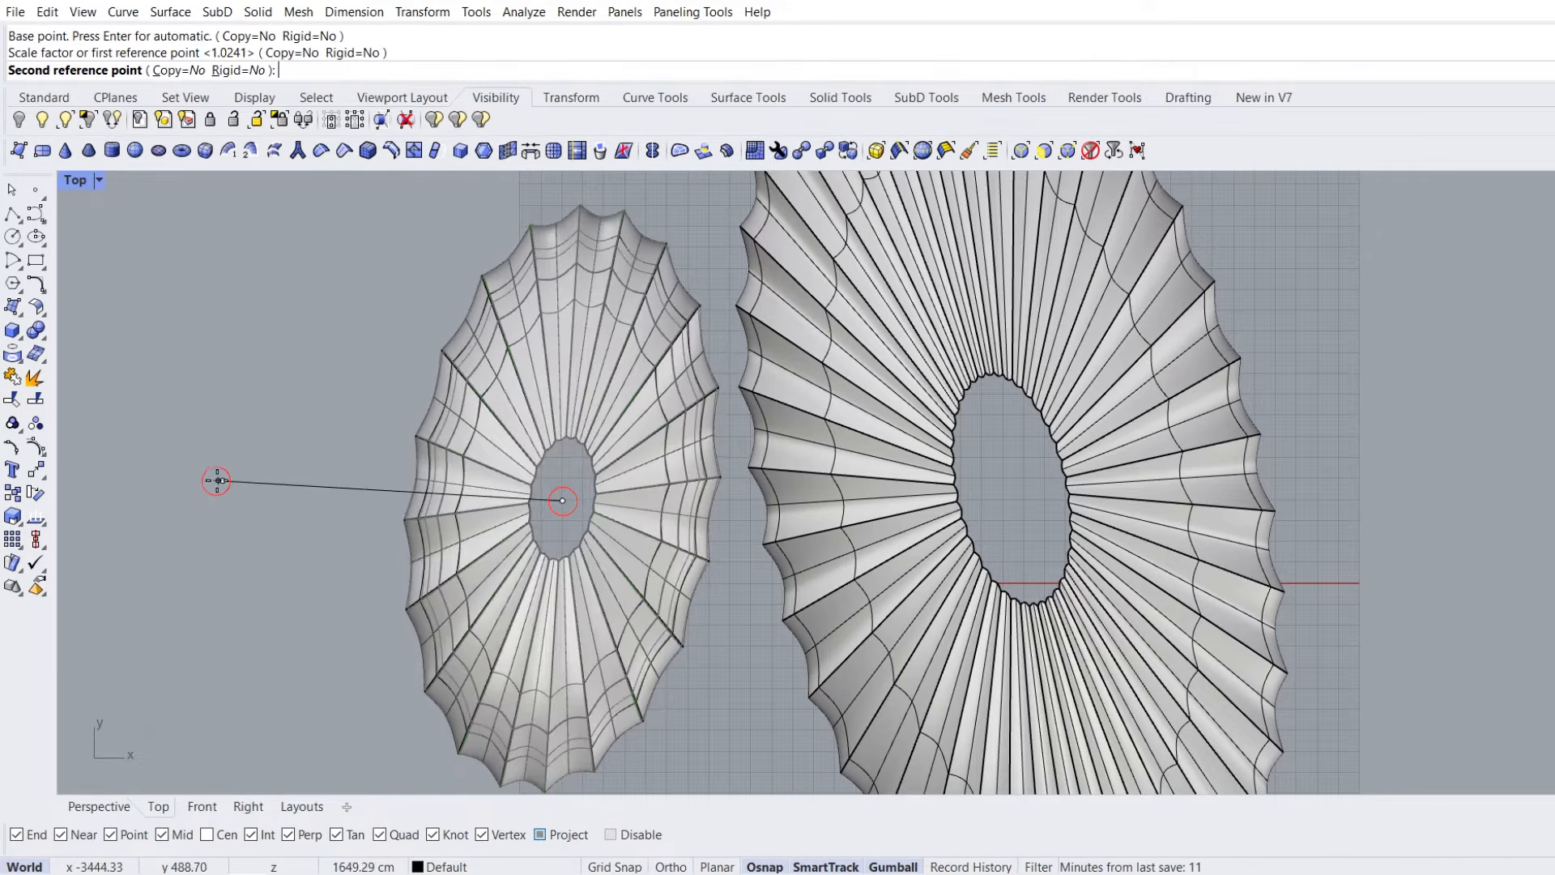
click(215, 481)
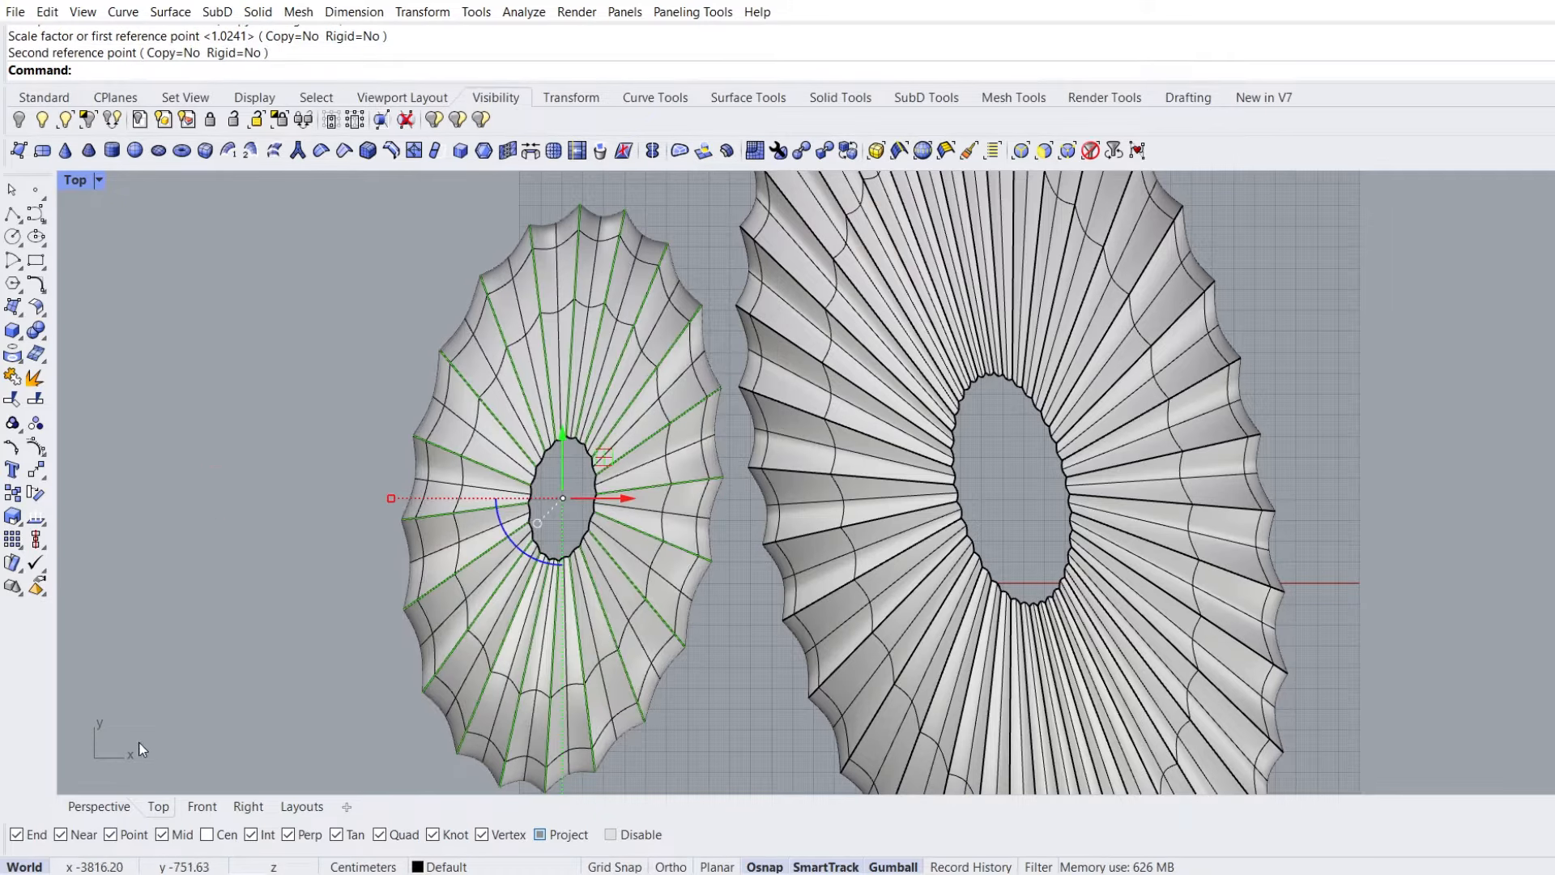
Clear the edge selection and inspect both ribbed shells from above in the rendered Perspective view
click(113, 807)
click(297, 571)
right_drag(296, 571, 317, 656)
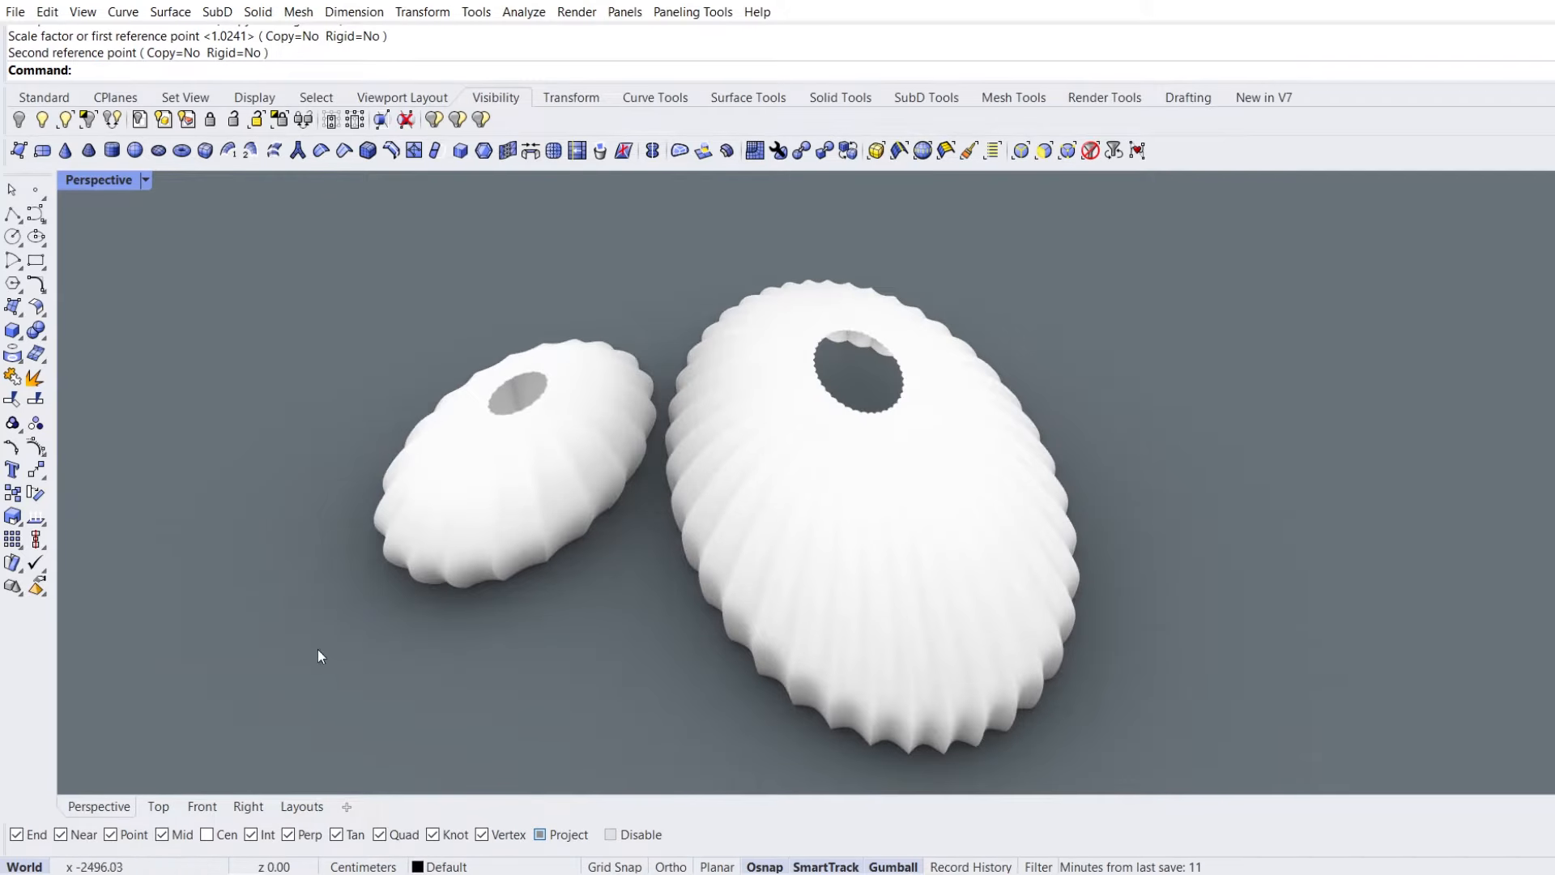
Unhide the site plan in the Top view, isolate it with the two shells, and lock the plan surface
click(156, 806)
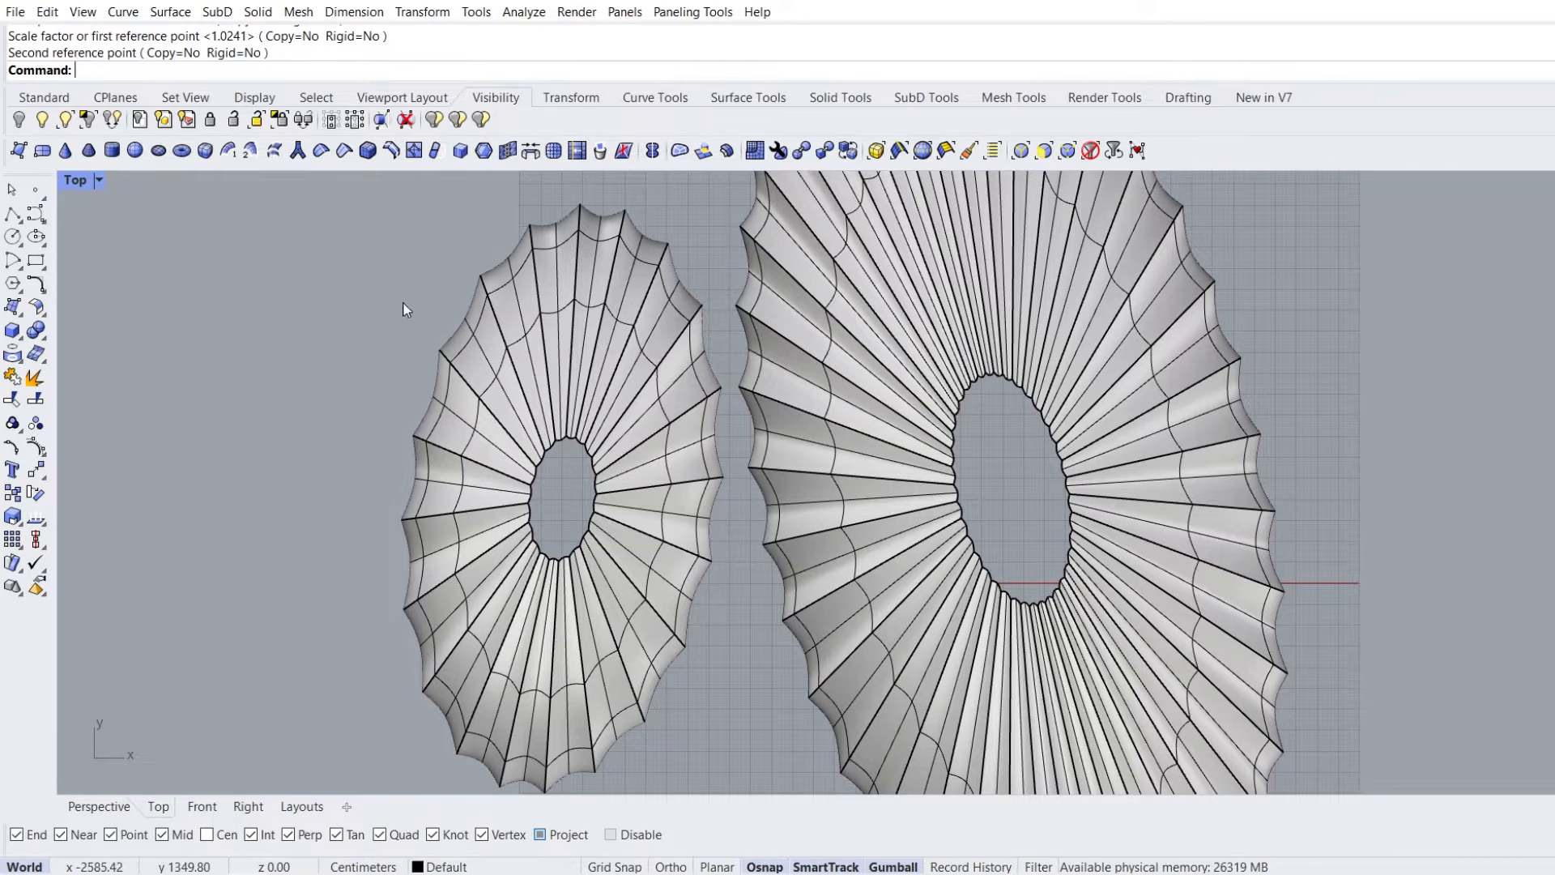
click(470, 320)
shift+click(864, 290)
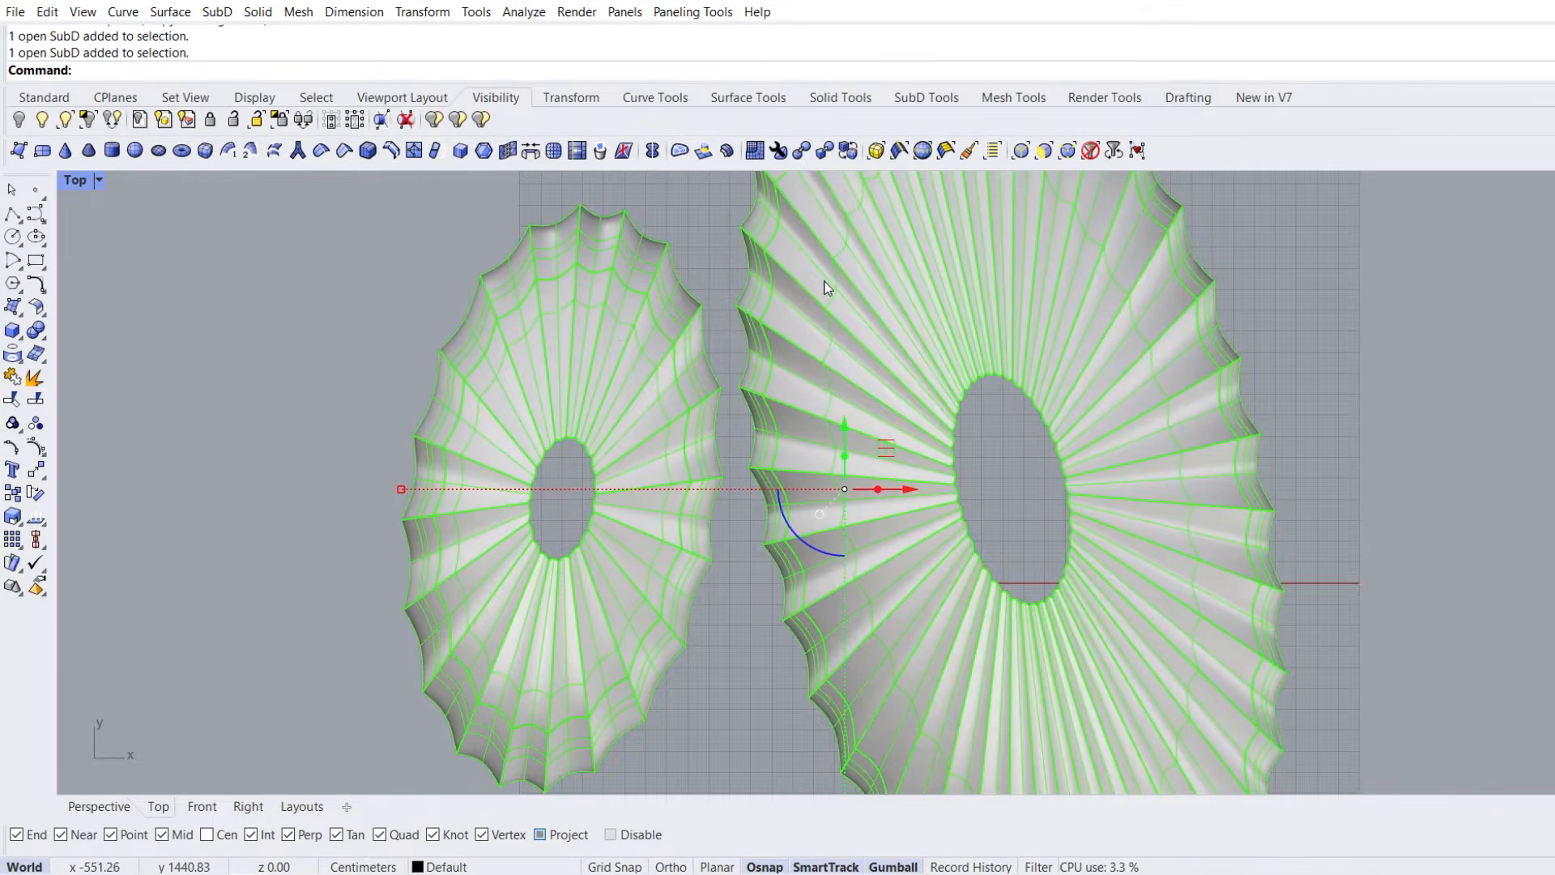
click(43, 120)
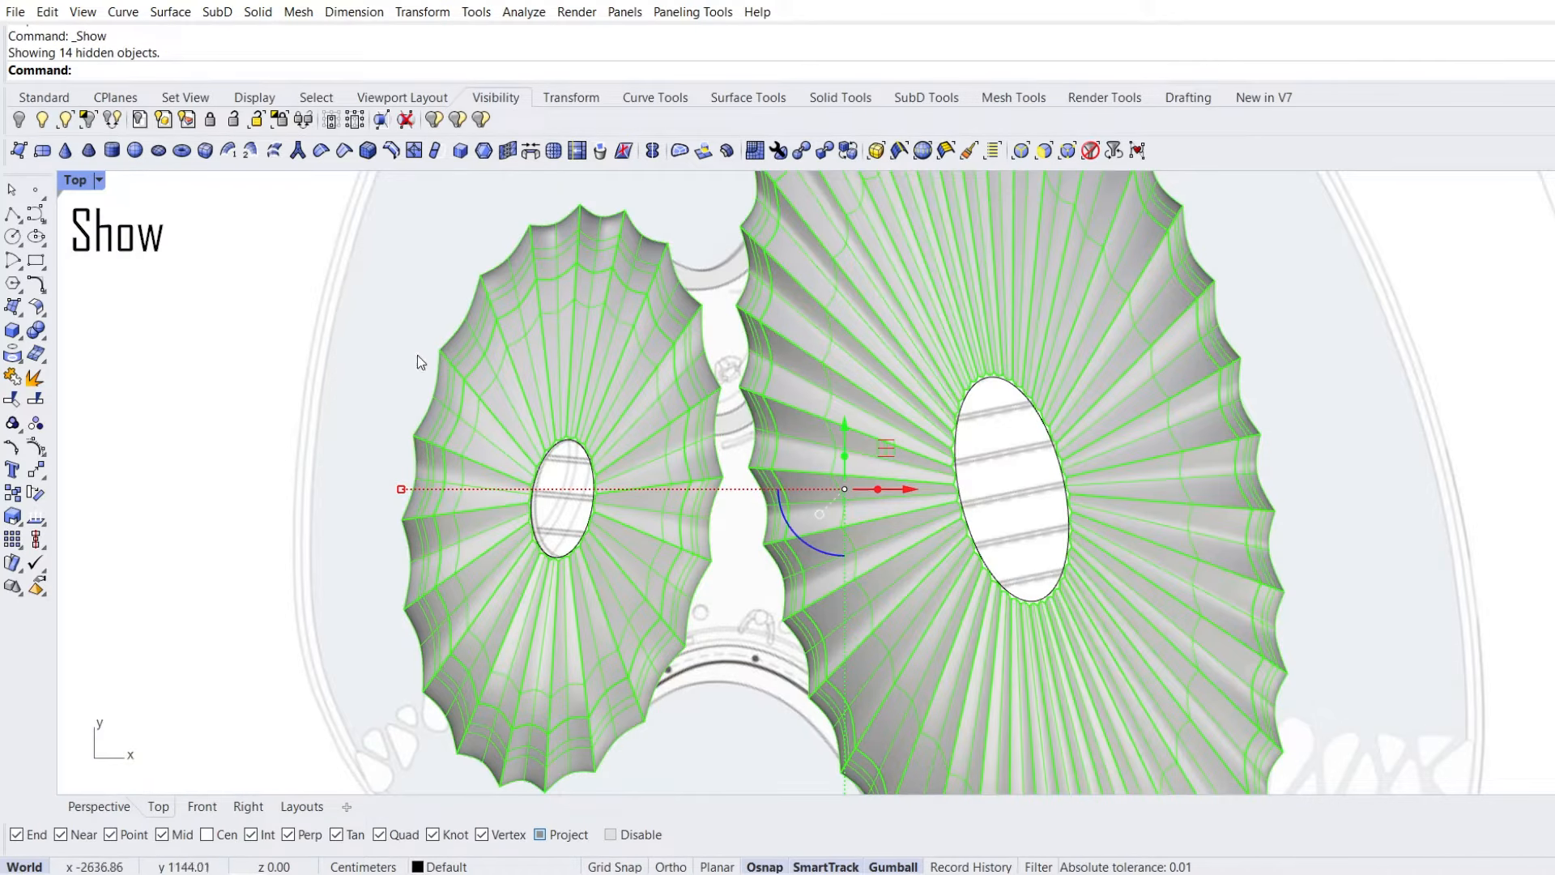
shift+click(382, 358)
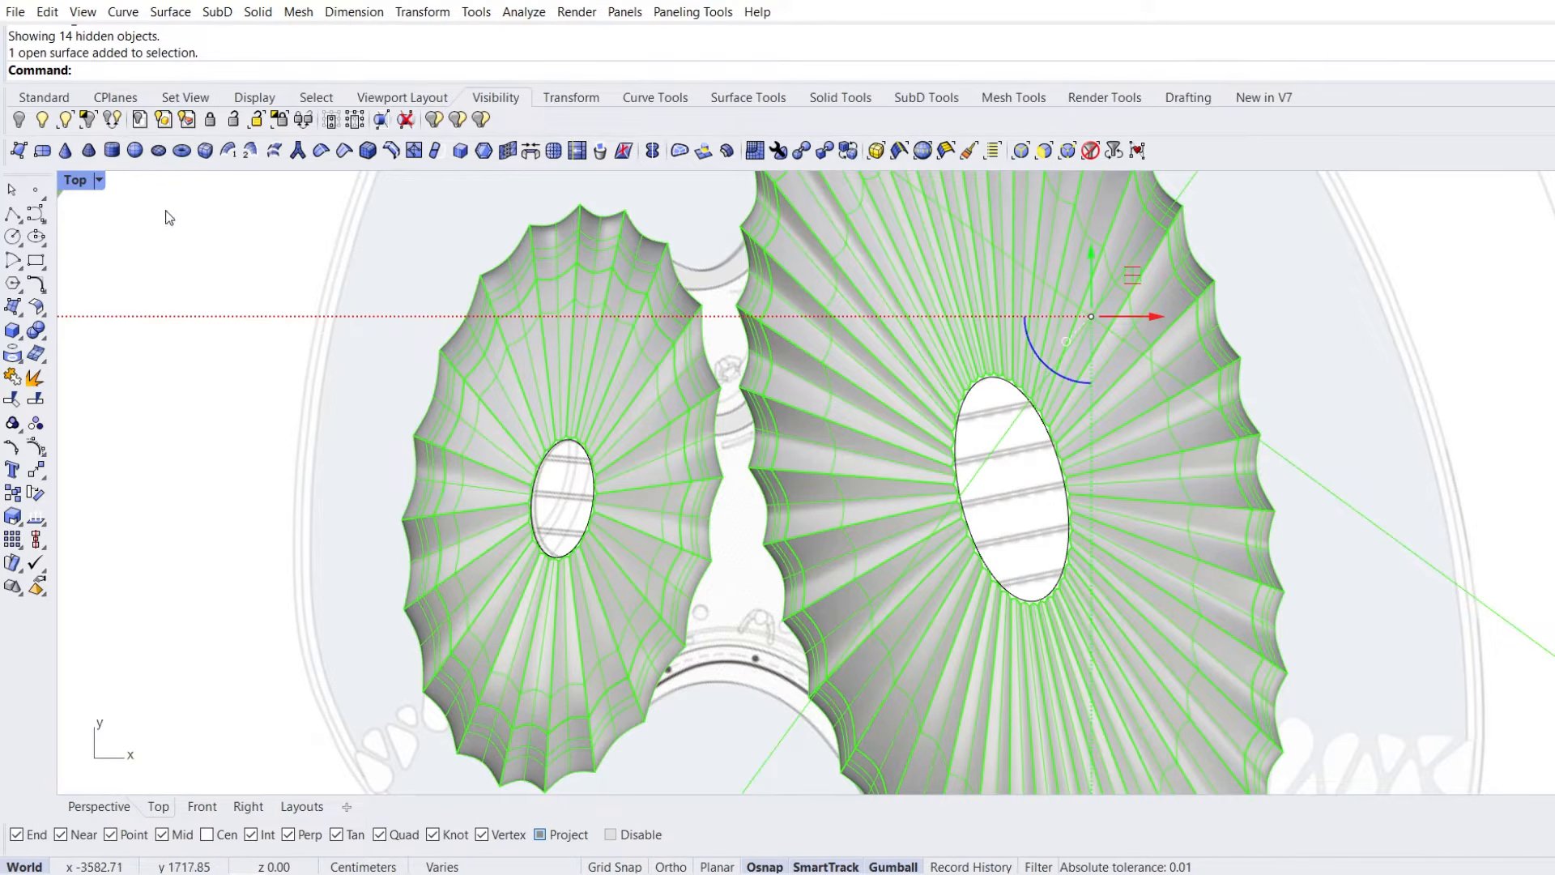
click(95, 128)
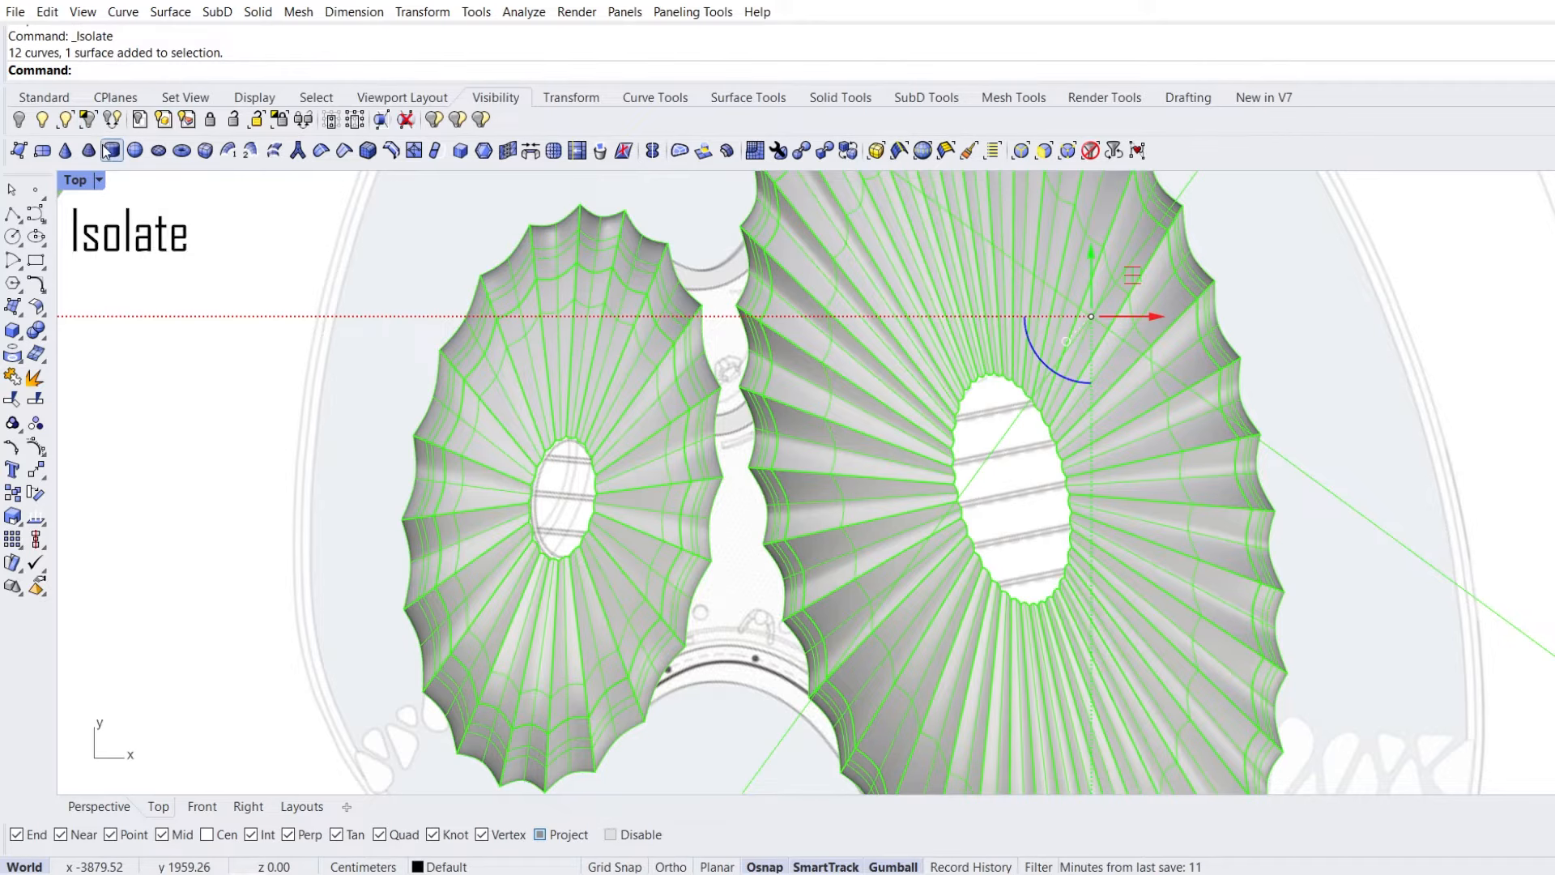
key(Escape)
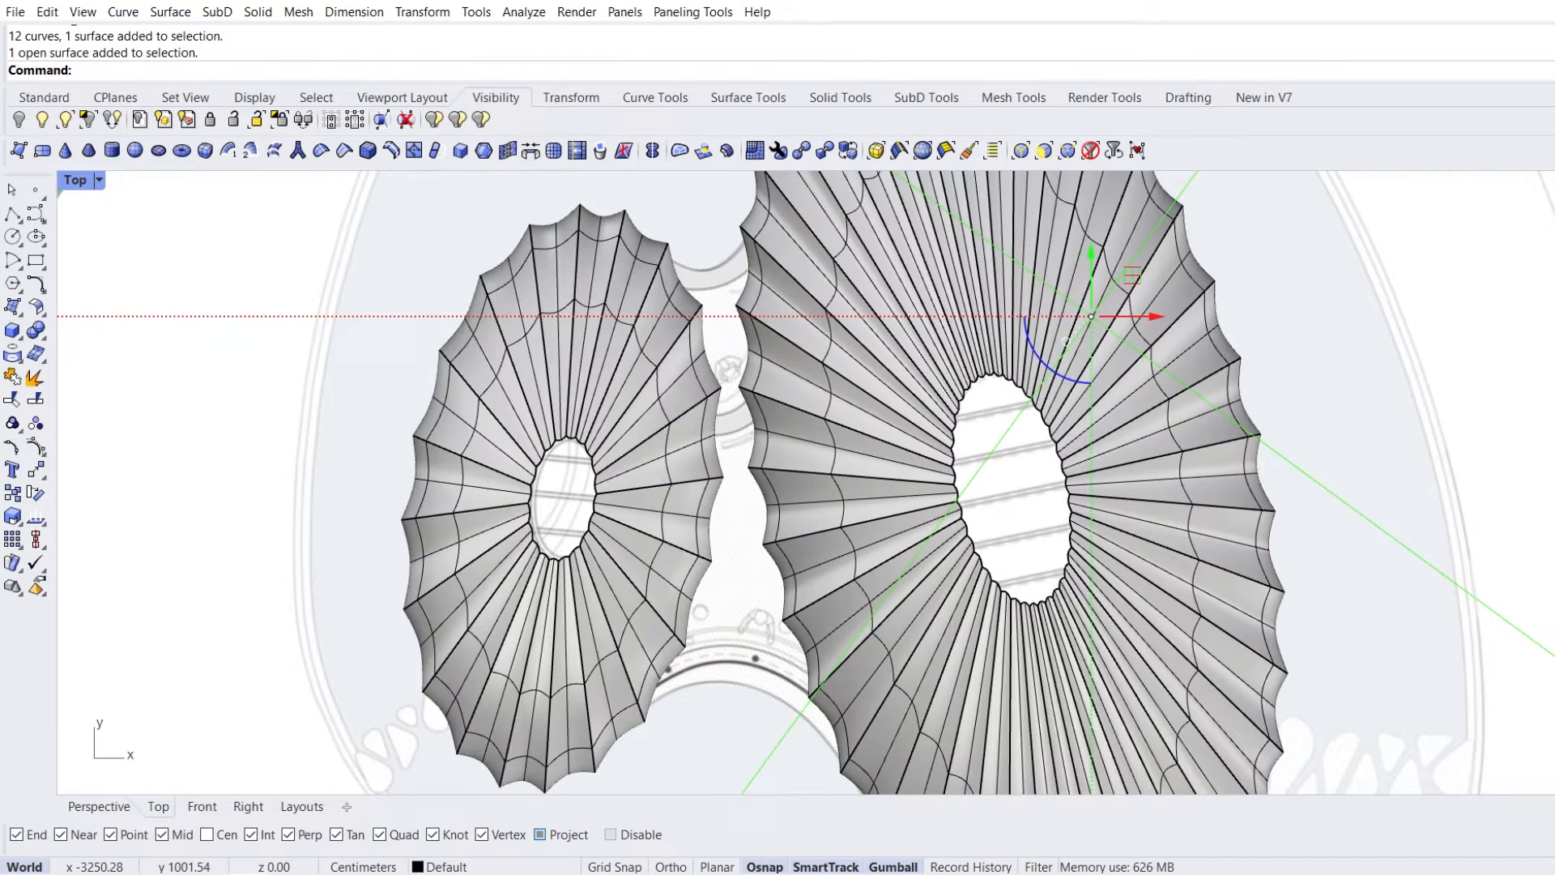
click(216, 122)
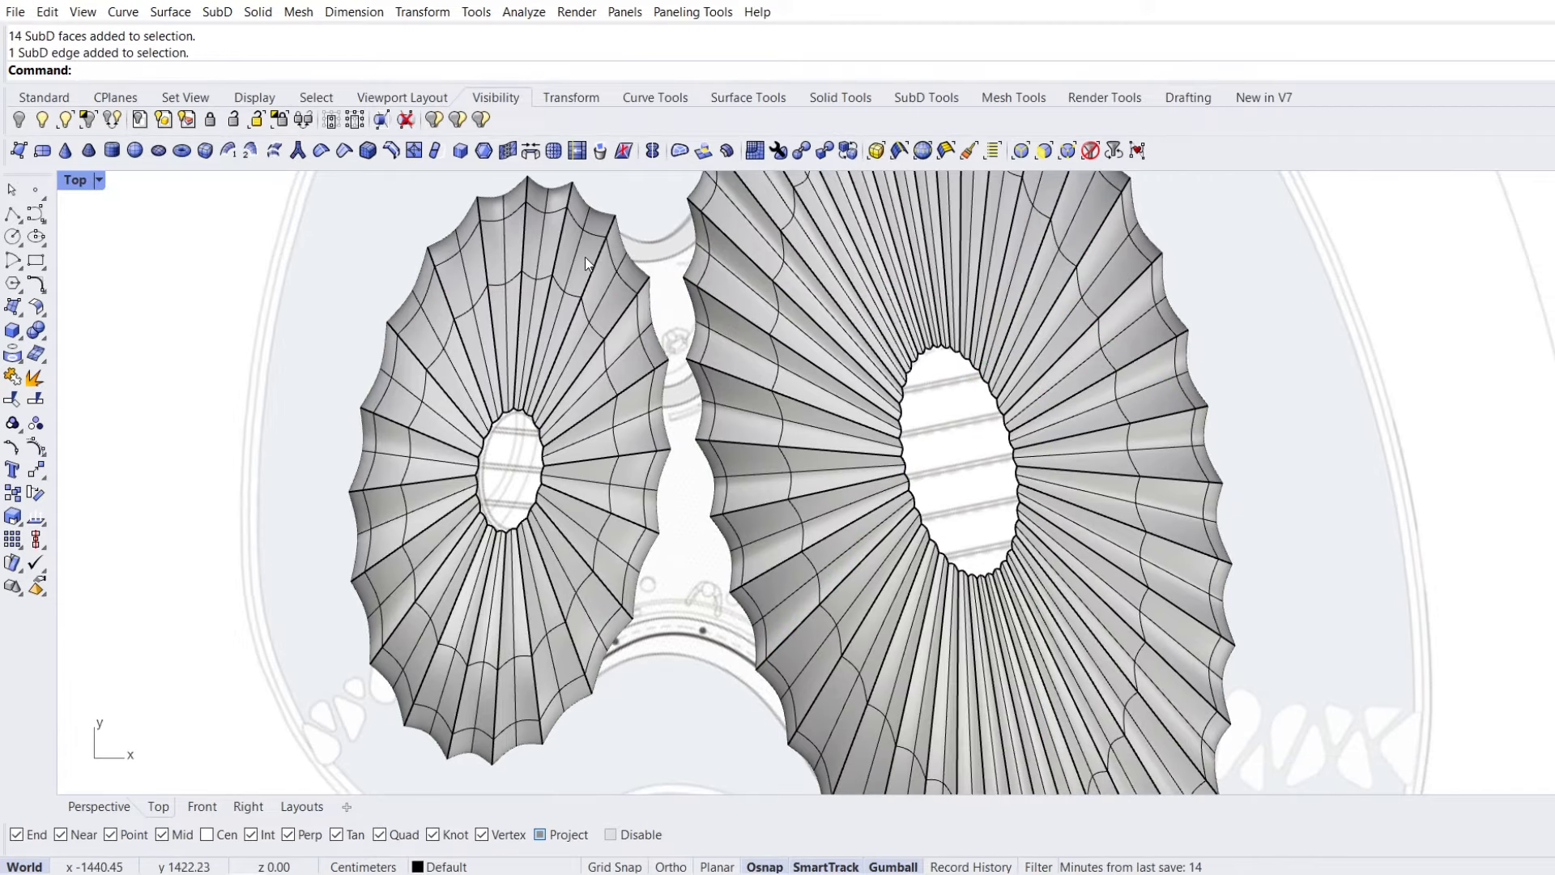
Select two adjacent rows of 14 faces each on the side of the small shell facing the large shell
ctrl+shift+click(585, 255)
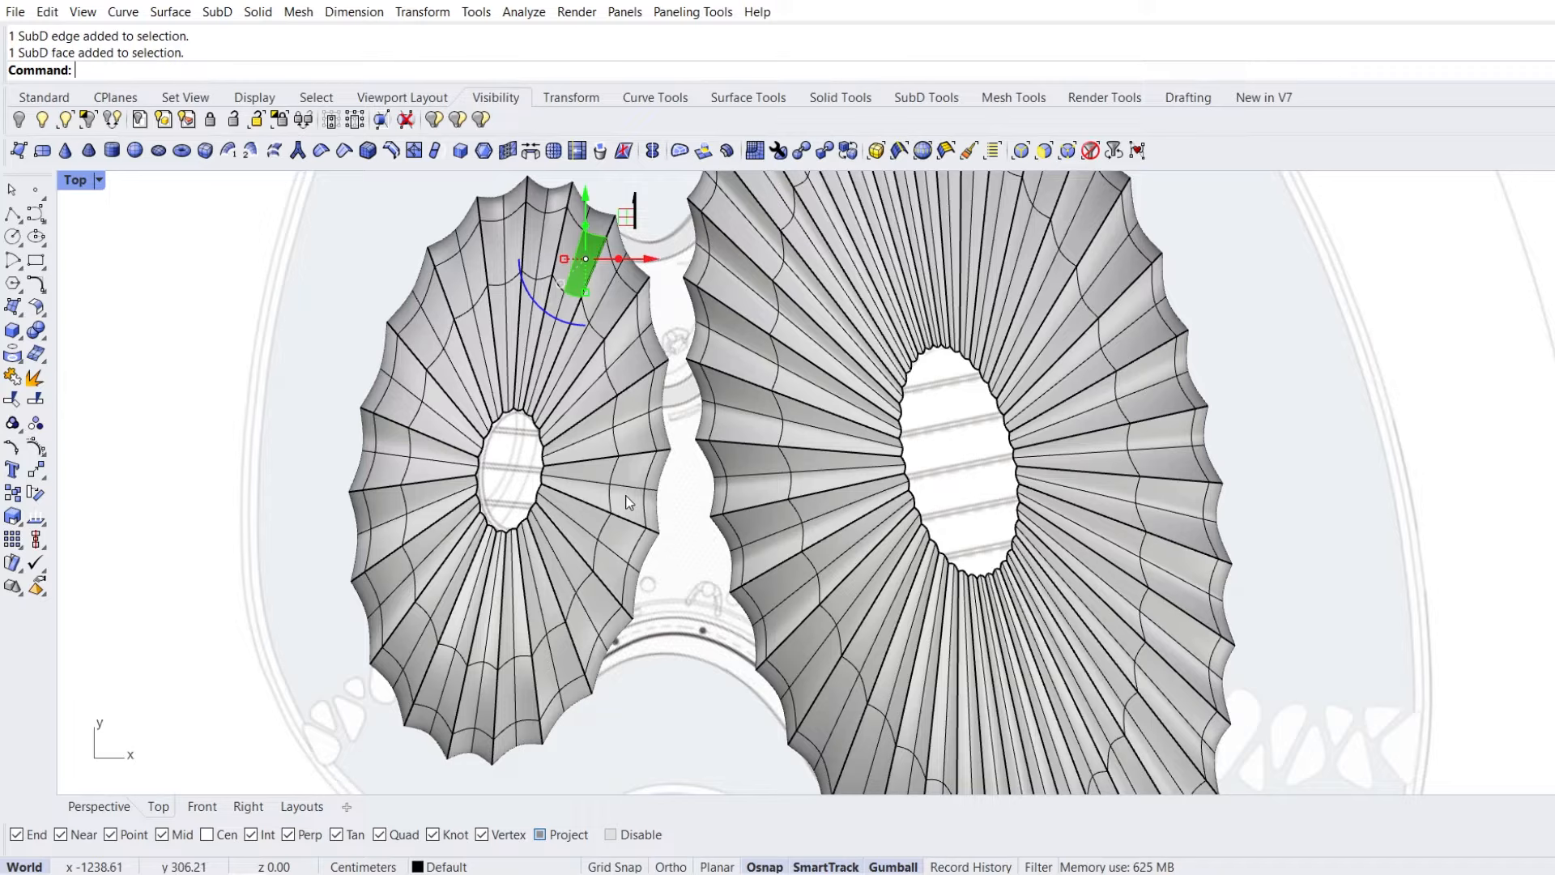
ctrl+shift+click(569, 667)
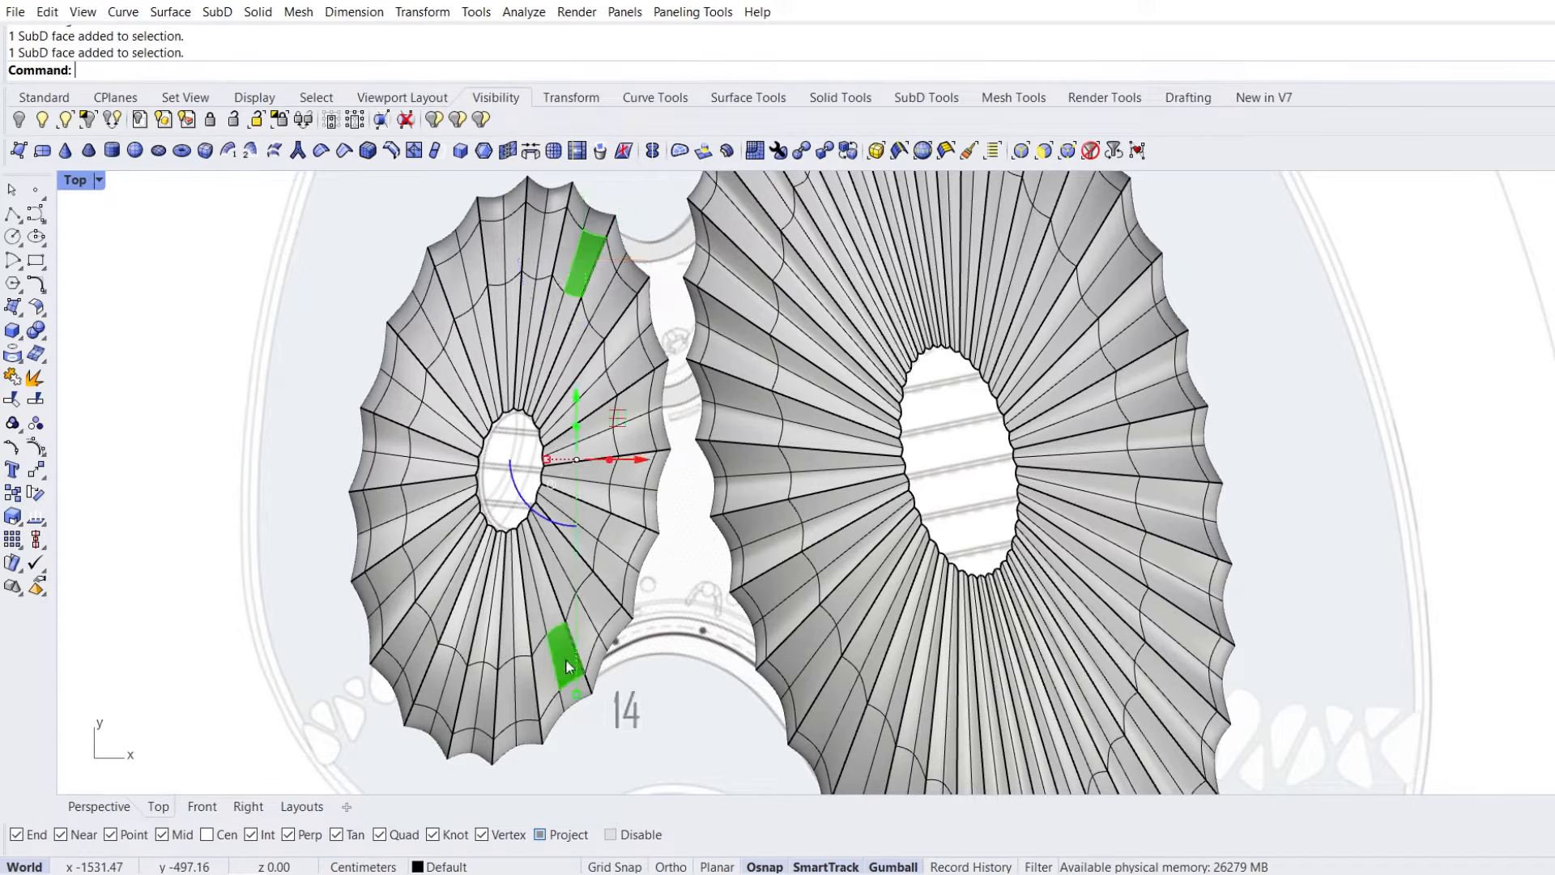
ctrl+shift+double_click(577, 640)
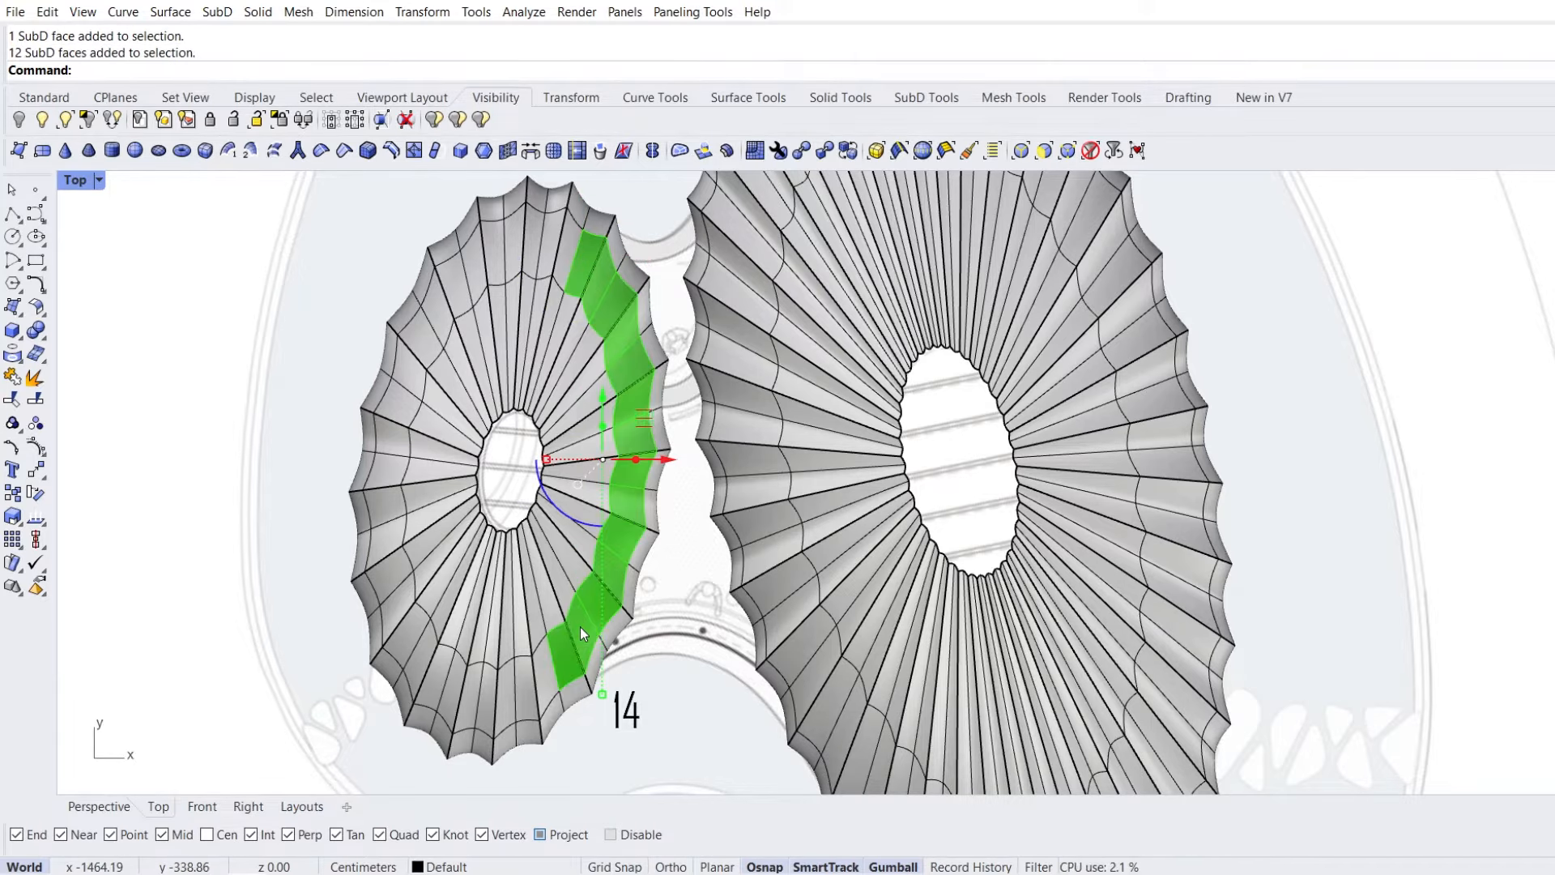
scroll(575, 708, up, 3)
ctrl+shift+click(580, 672)
scroll(581, 682, down, 3)
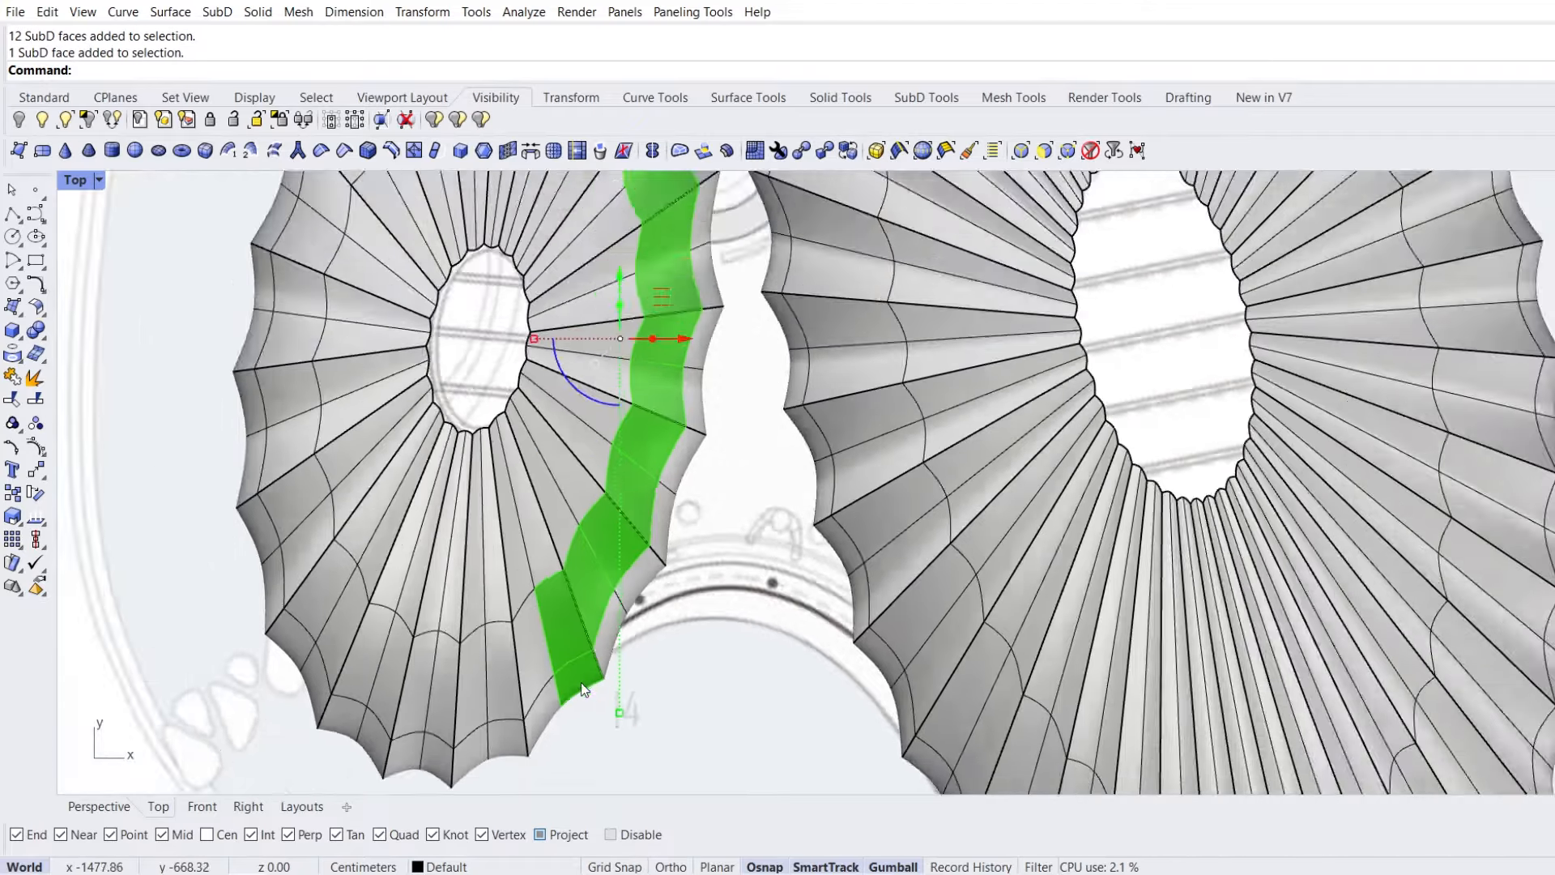
scroll(603, 372, up, 4)
ctrl+shift+click(596, 366)
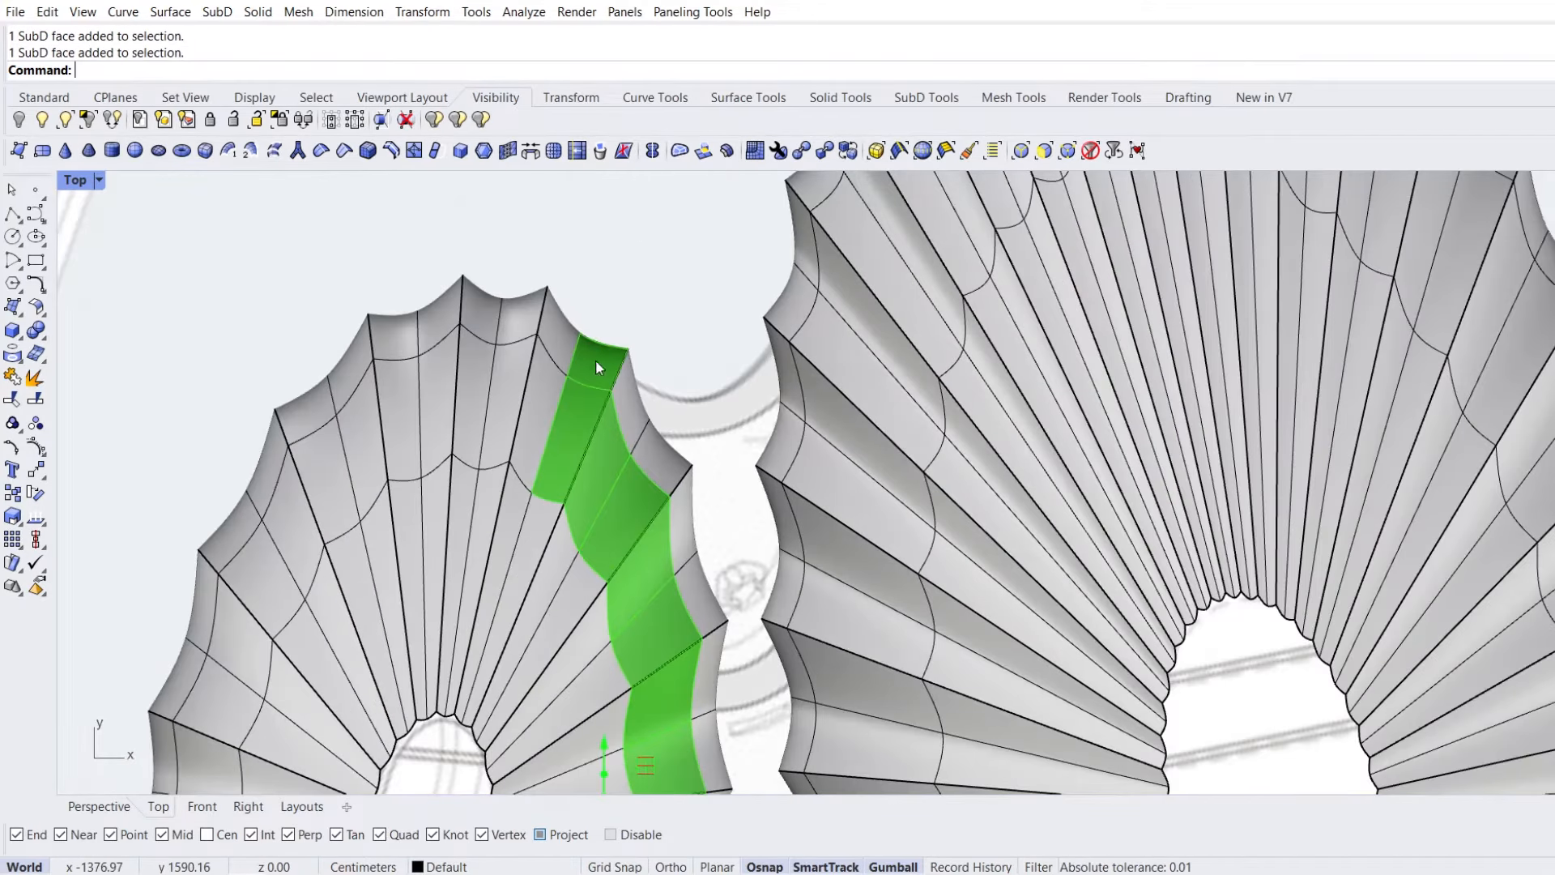
ctrl+shift+double_click(630, 409)
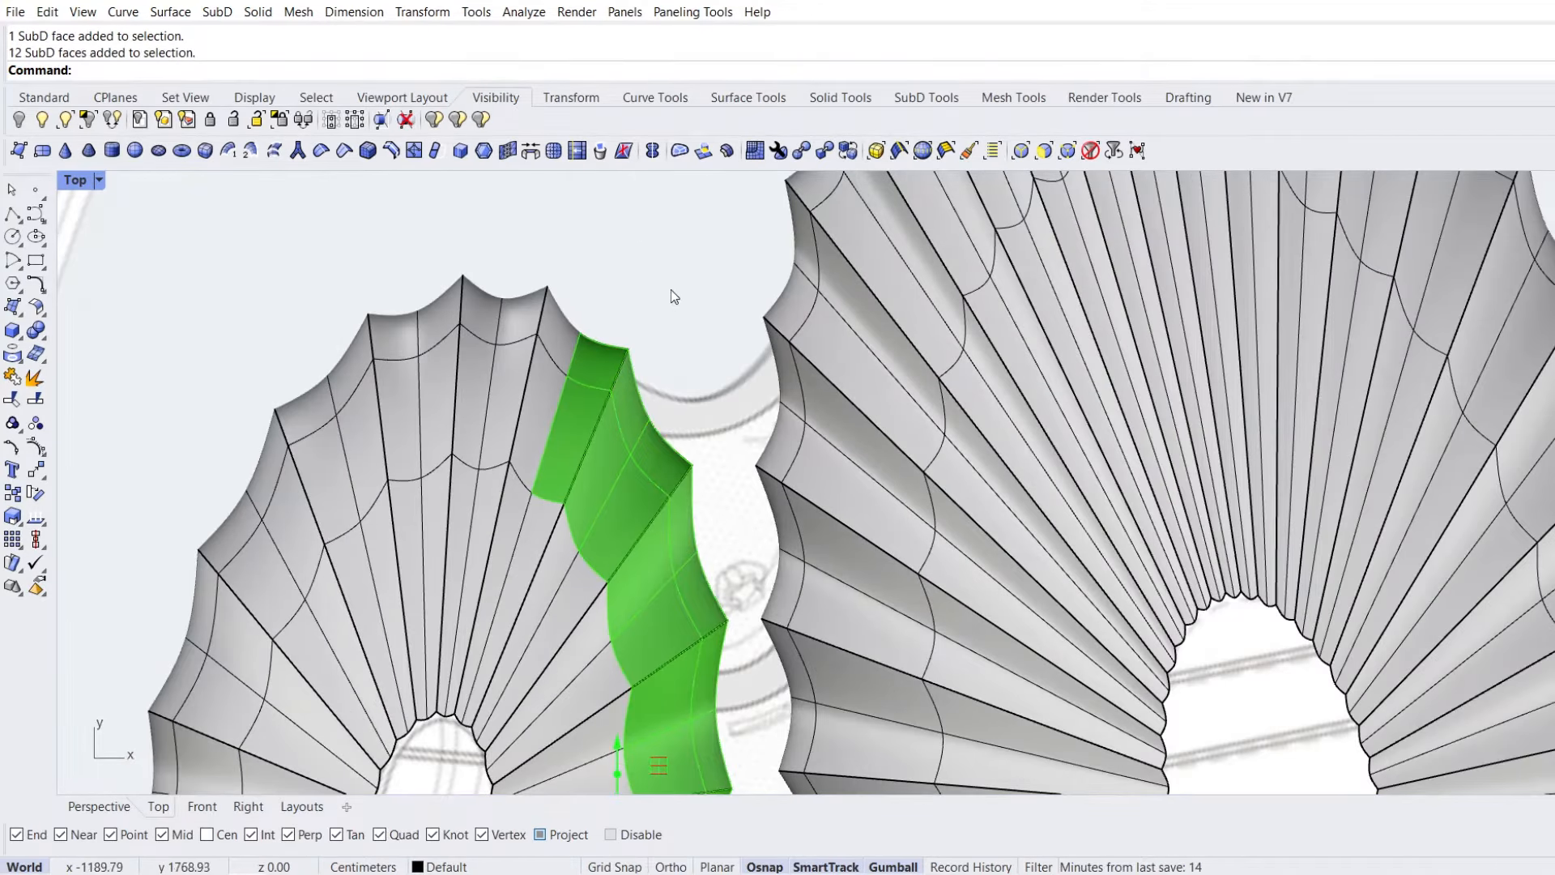
scroll(671, 285, down, 4)
scroll(672, 283, down, 2)
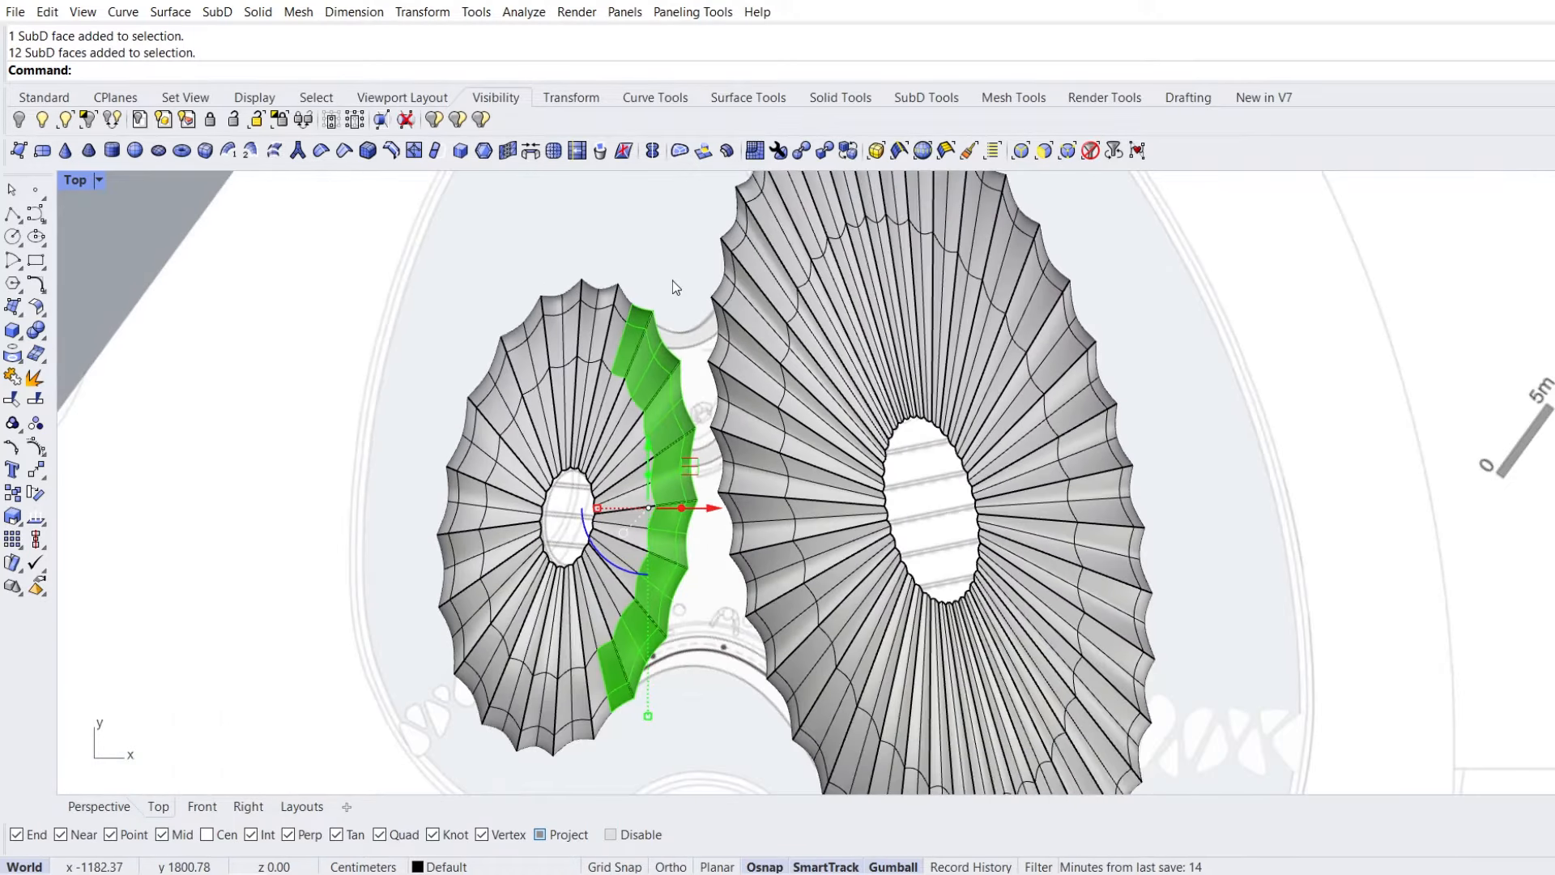
Add two matching rows of 14 faces each on the large shell's side facing the small shell to the selection
ctrl+shift+click(740, 307)
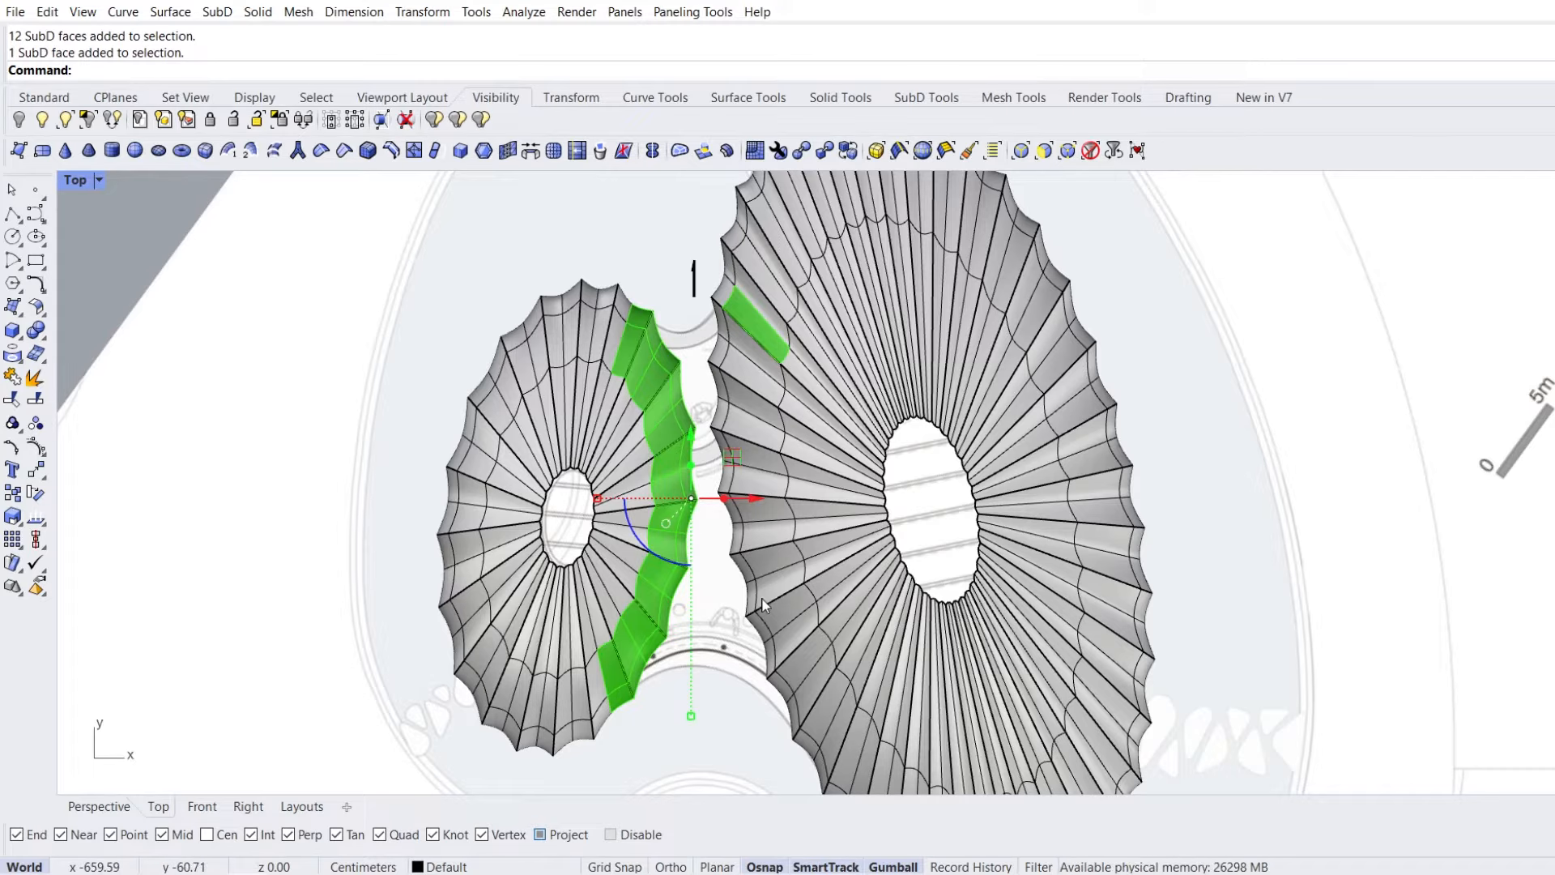
ctrl+shift+click(794, 661)
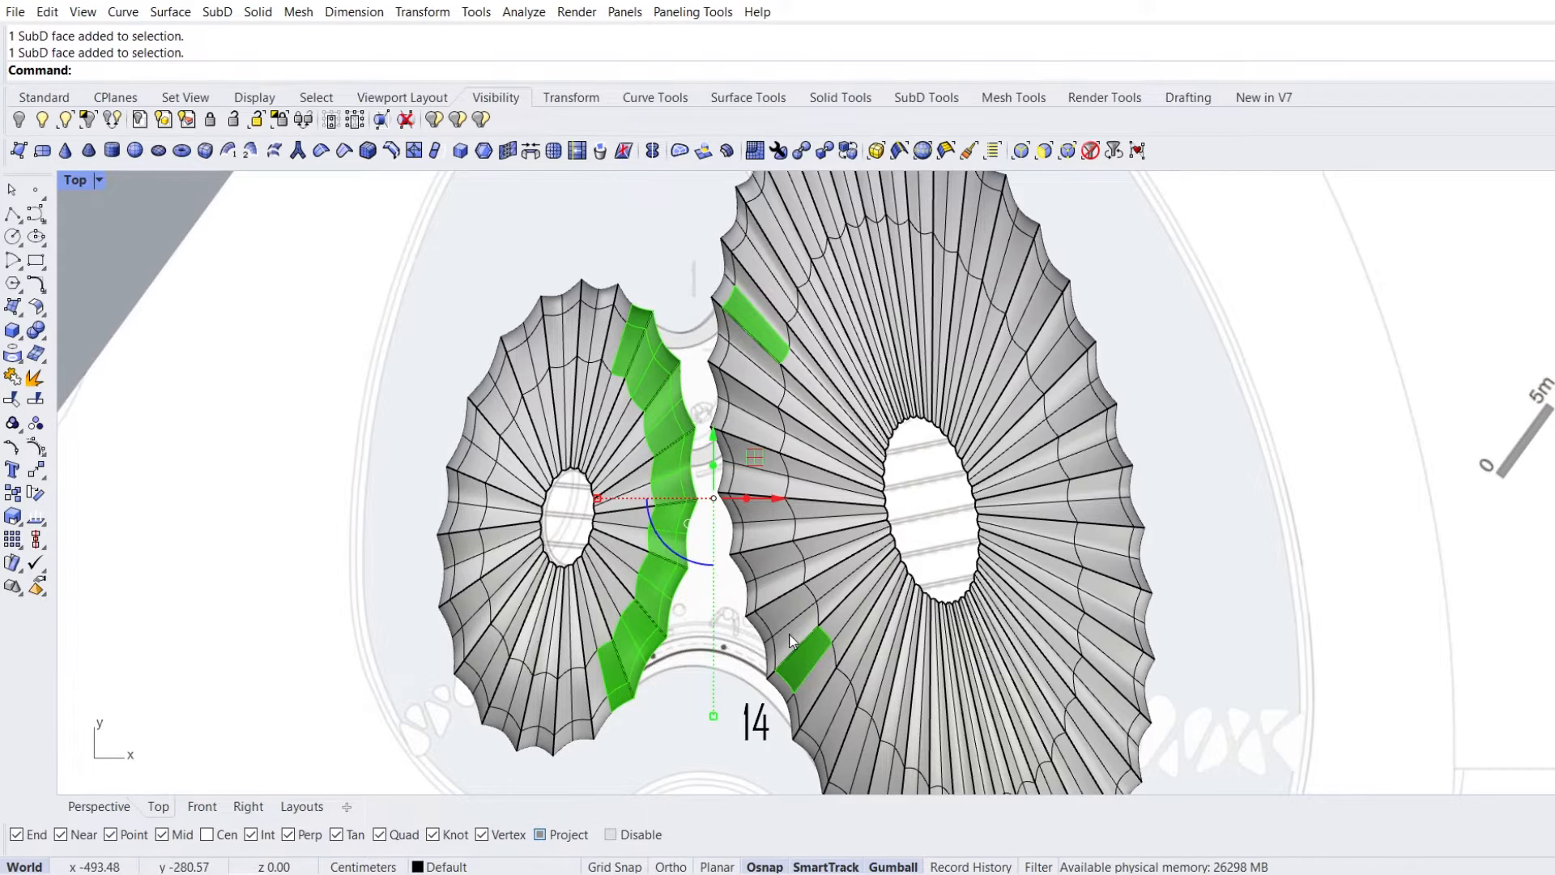
ctrl+shift+double_click(791, 644)
scroll(791, 648, up, 5)
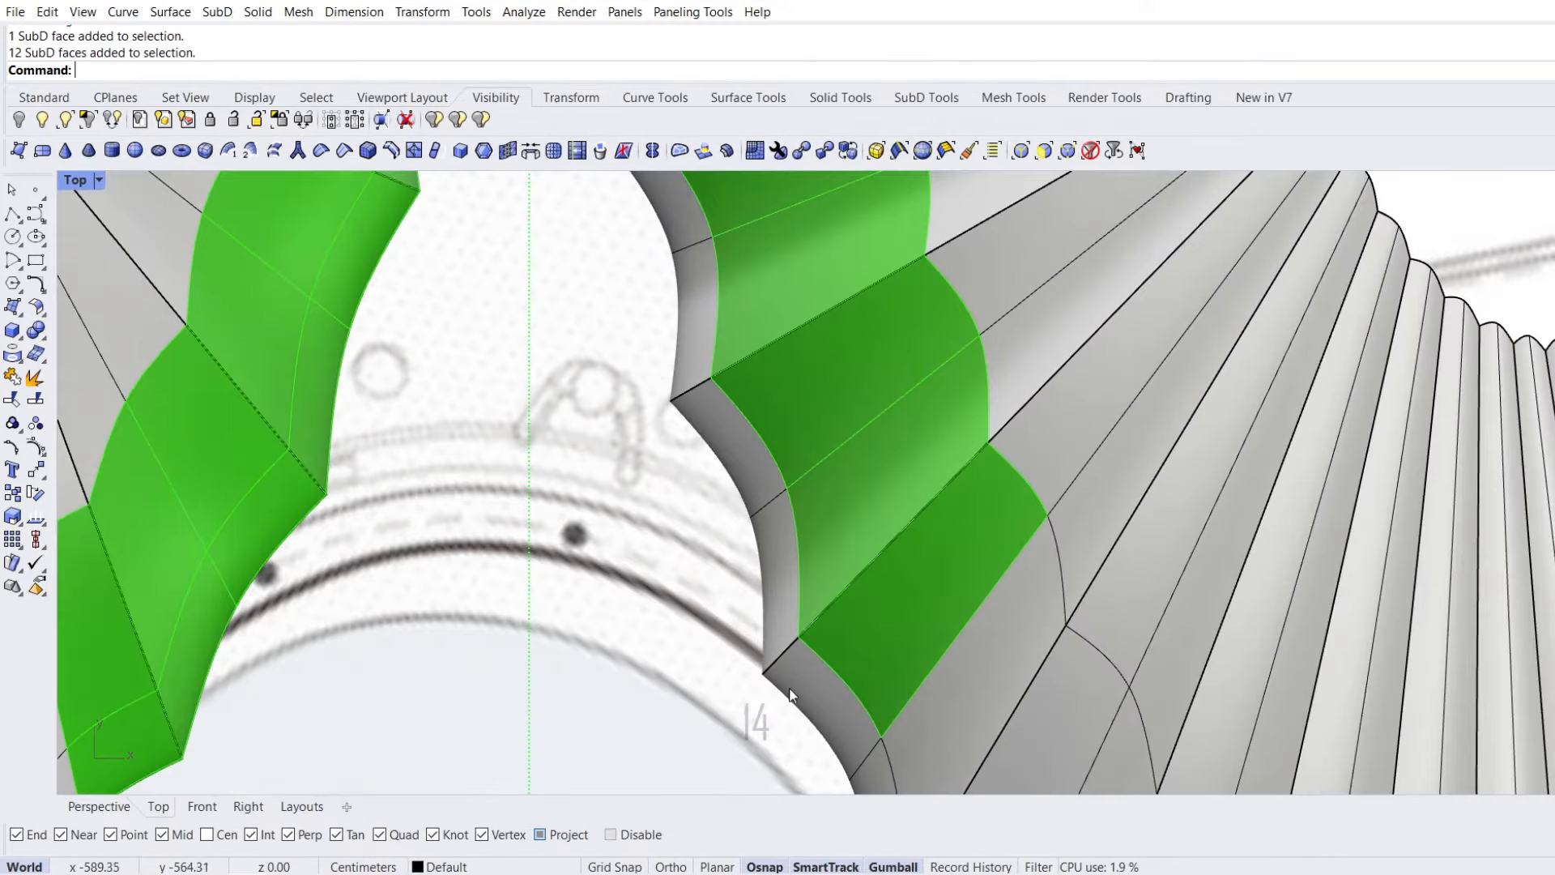
ctrl+shift+click(792, 690)
scroll(800, 671, down, 8)
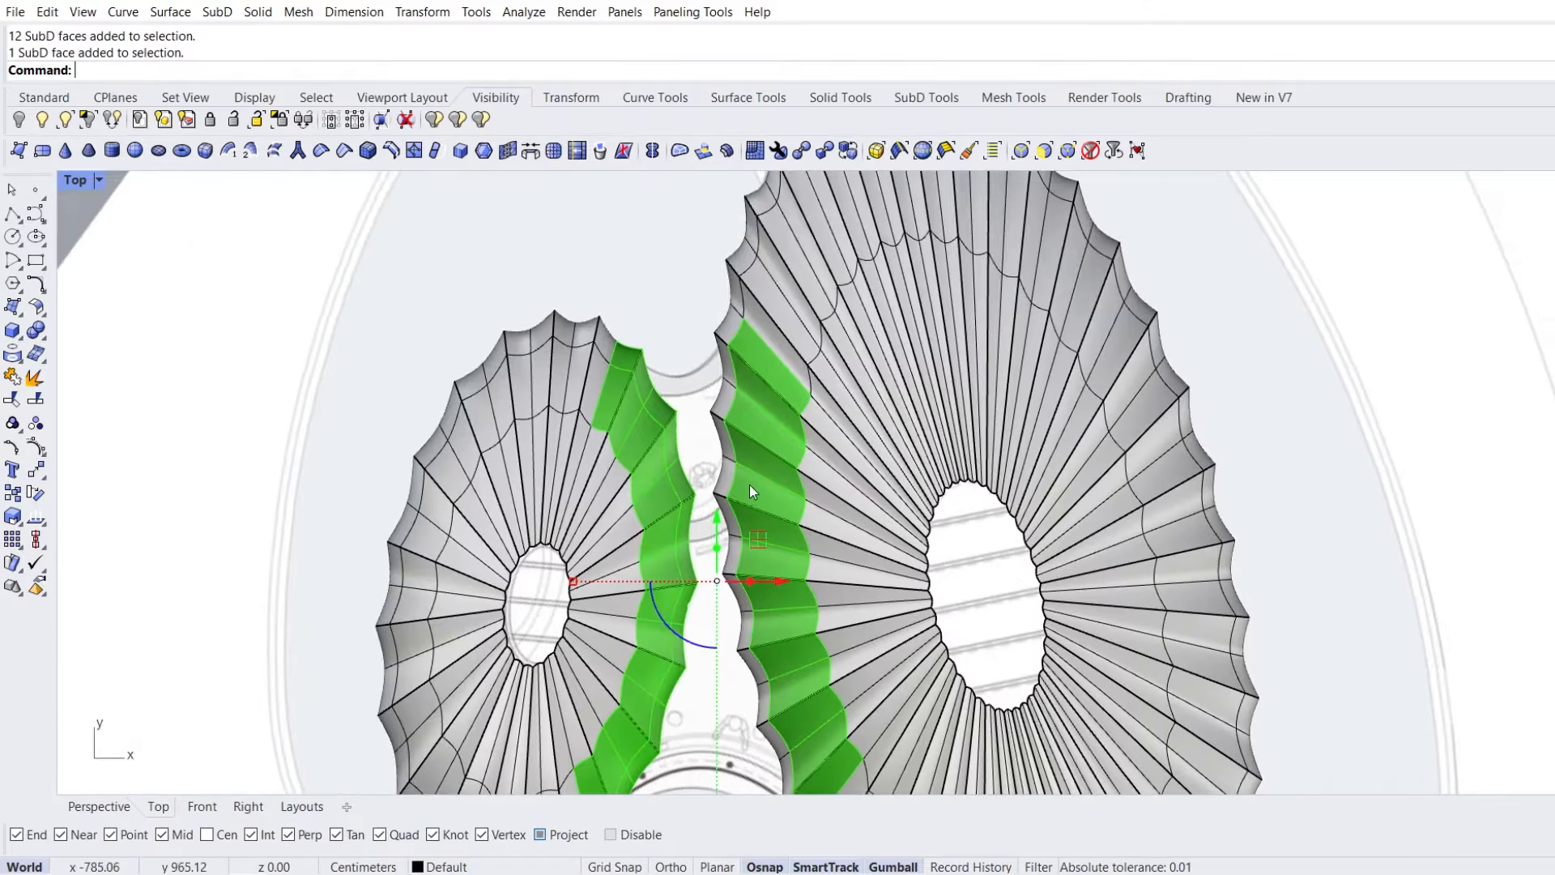
scroll(716, 377, up, 6)
ctrl+shift+click(722, 362)
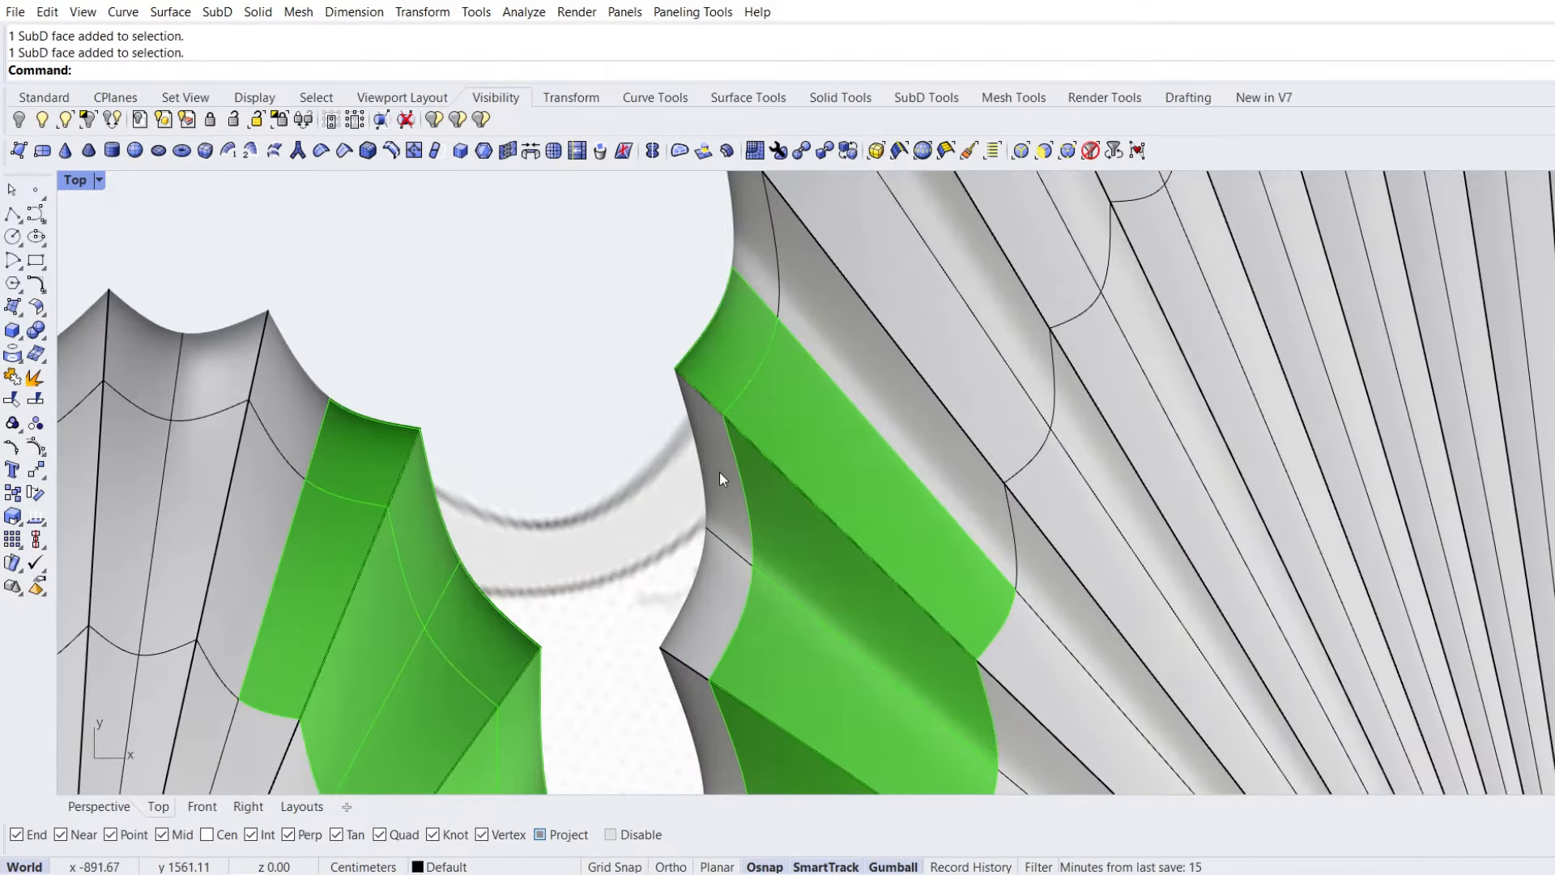
ctrl+shift+double_click(719, 473)
scroll(649, 332, down, 8)
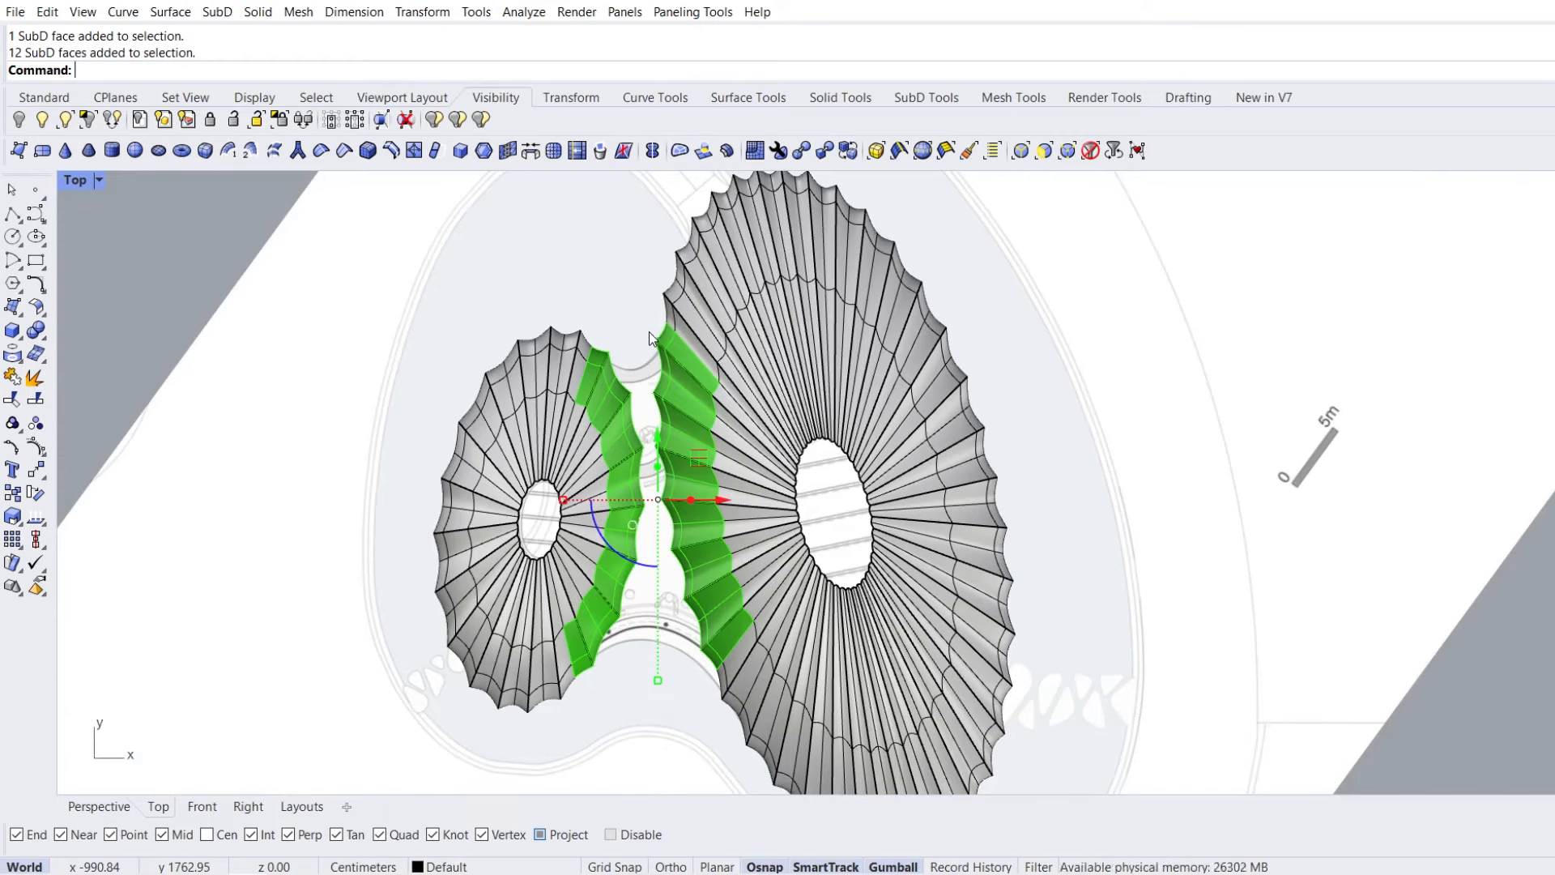
Set the Perspective view to Shaded display and add a third, lower row of 14 faces on the small shell to the selection
click(98, 806)
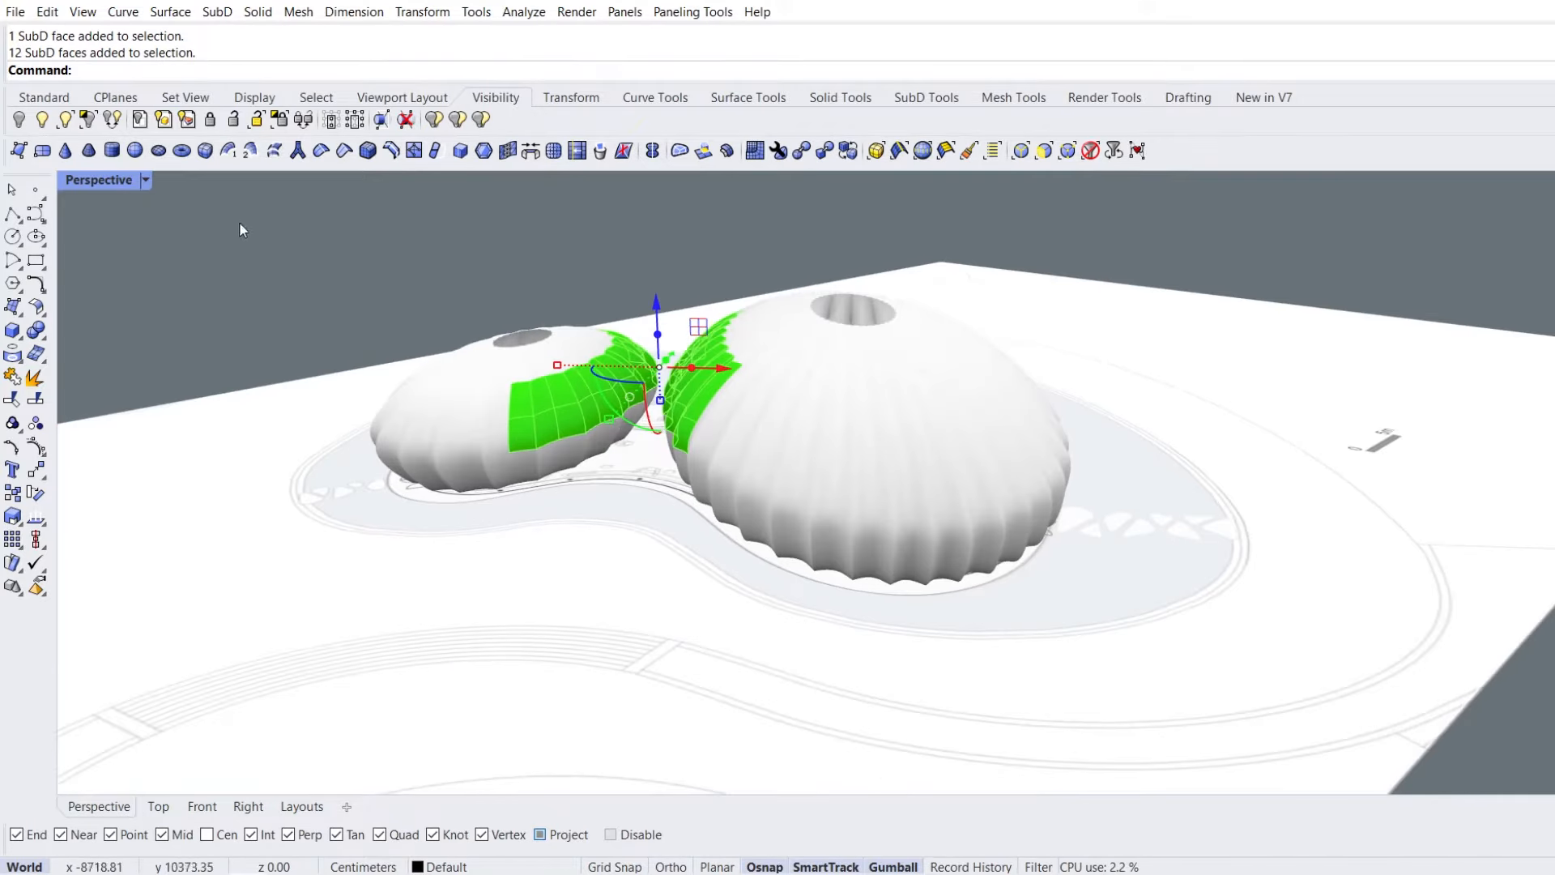
click(146, 180)
click(179, 268)
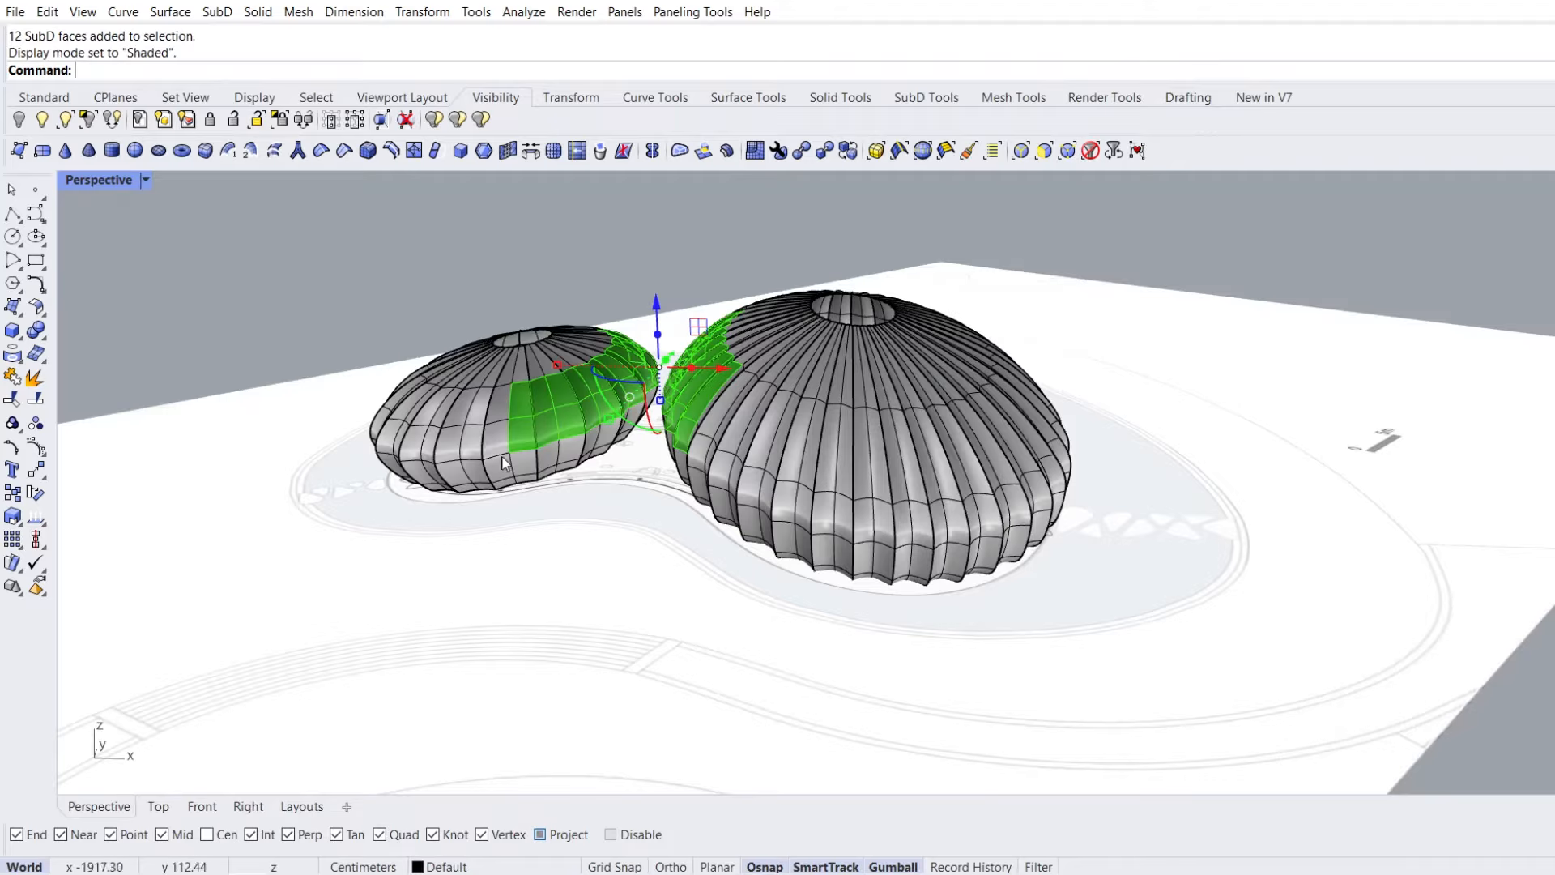
scroll(546, 469, up, 5)
ctrl+shift+click(552, 461)
right_drag(832, 402, 392, 418)
scroll(907, 316, up, 5)
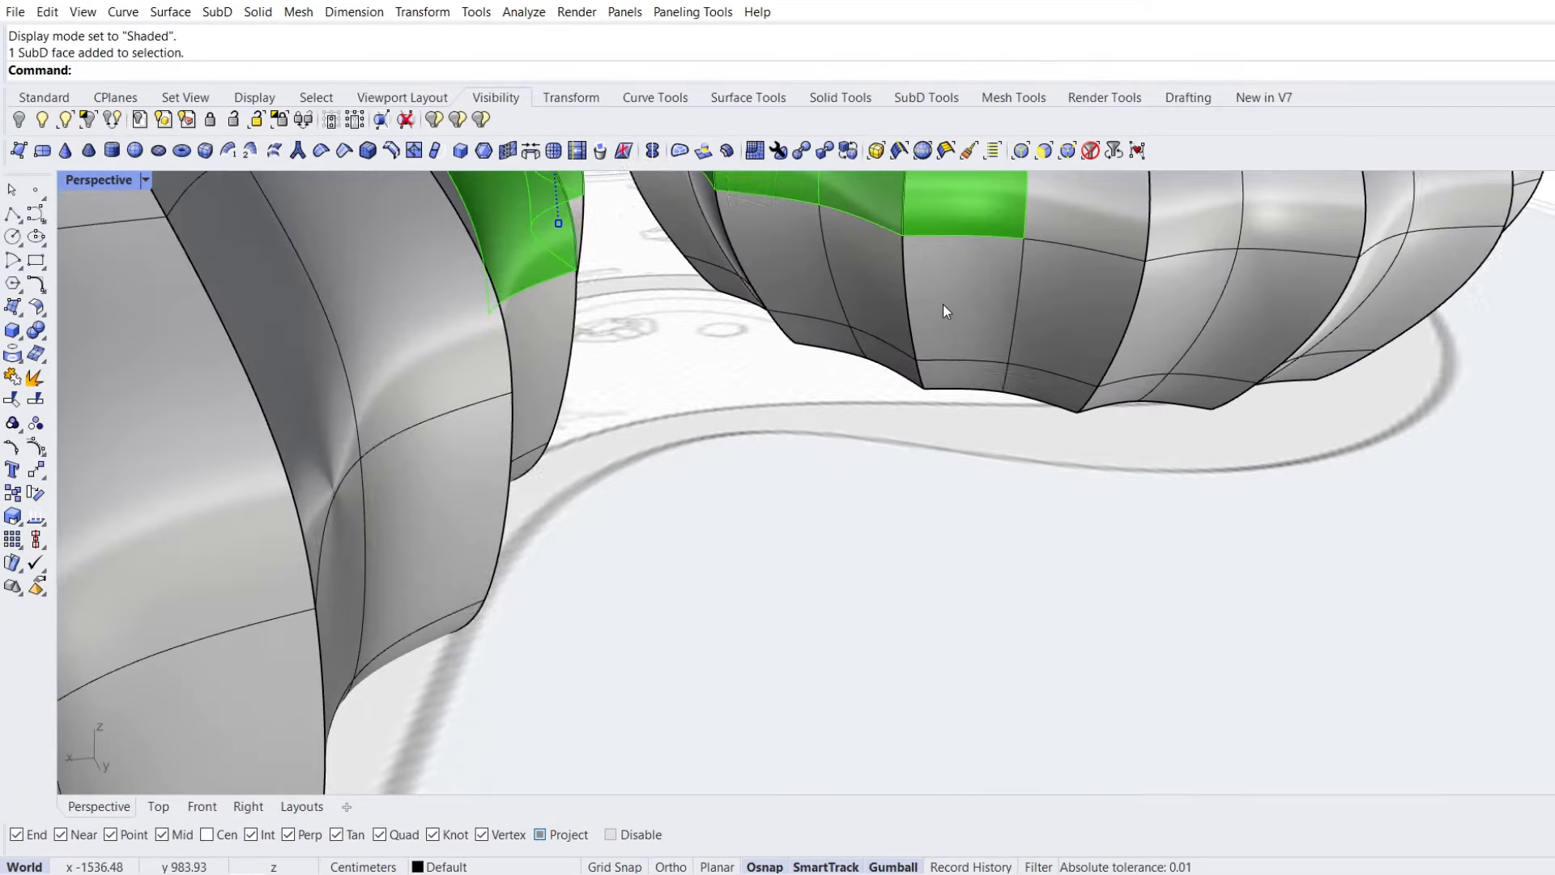
ctrl+shift+click(950, 296)
ctrl+shift+double_click(876, 273)
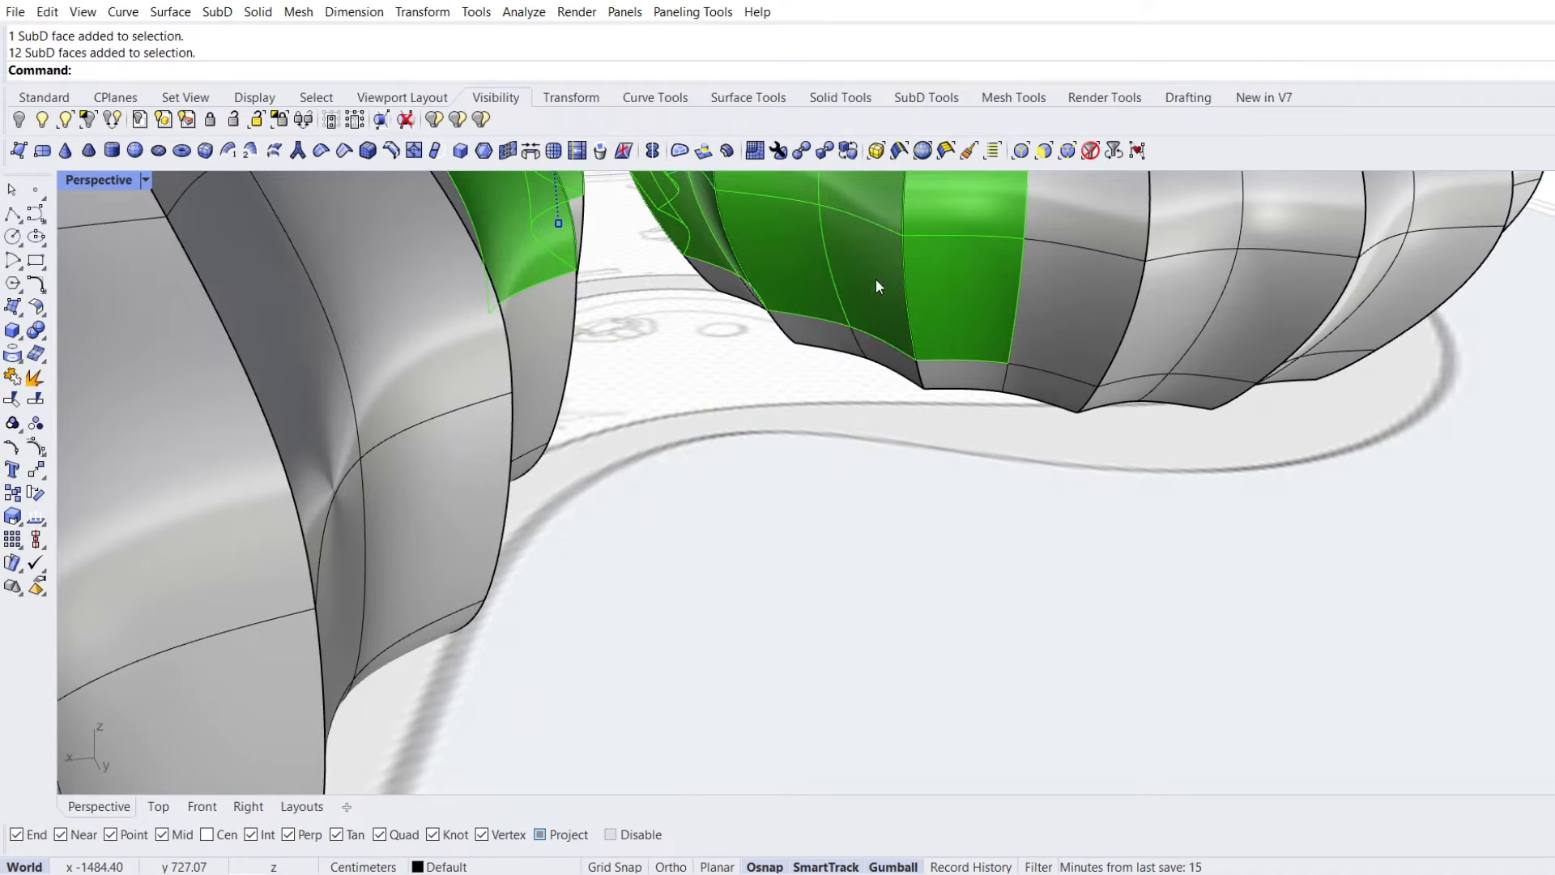
Add the matching lower row of 14 faces on the large shell to the selection
scroll(883, 438, down, 6)
right_drag(835, 379, 716, 413)
ctrl+shift+click(680, 507)
right_drag(680, 507, 749, 455)
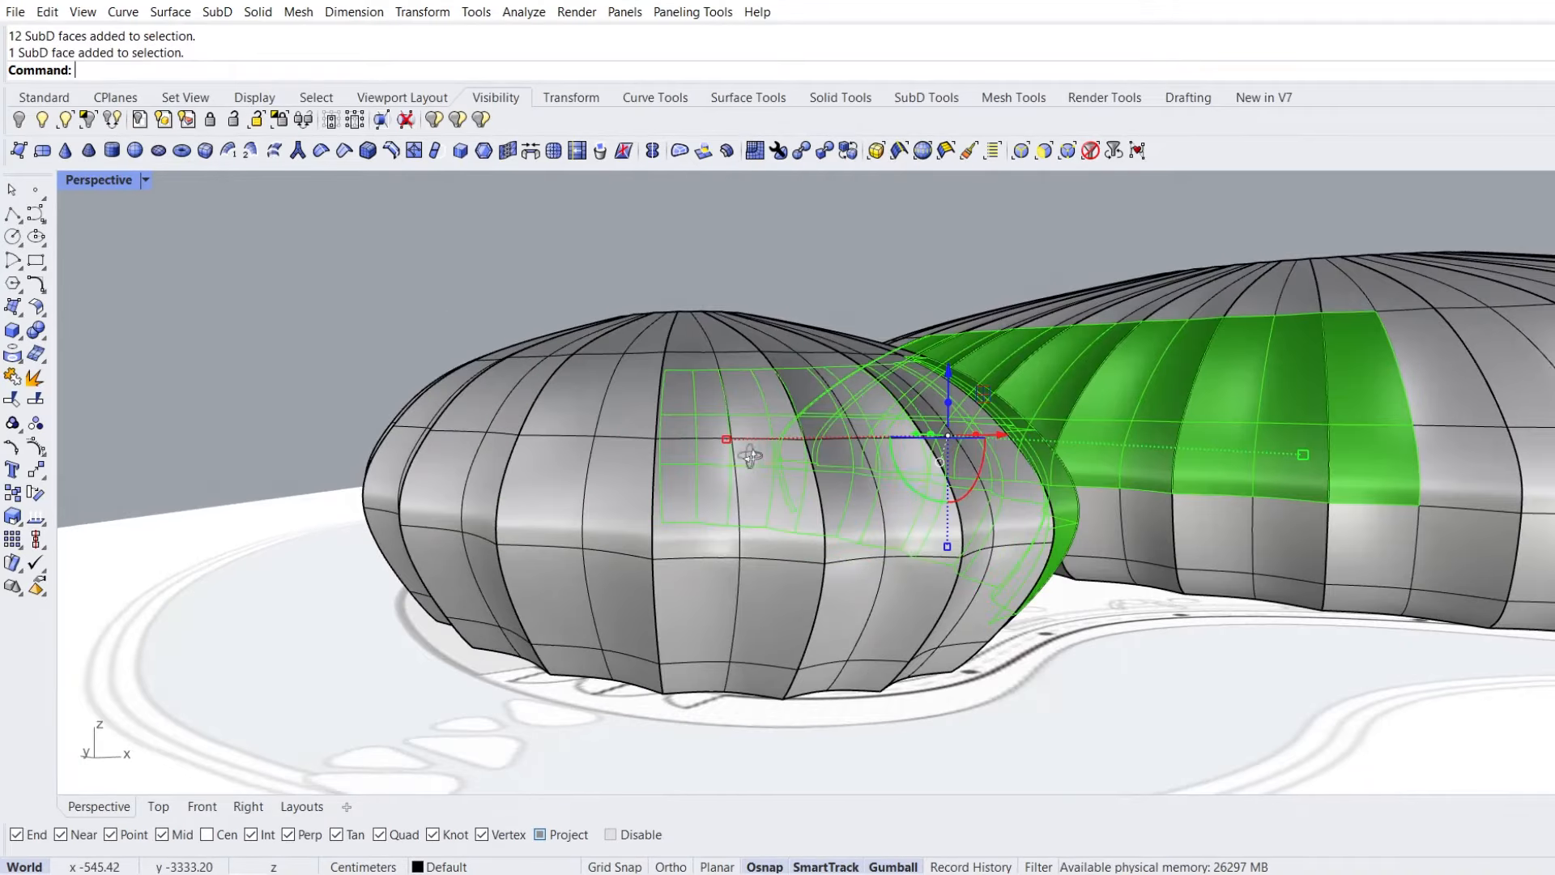
ctrl+shift+click(1358, 537)
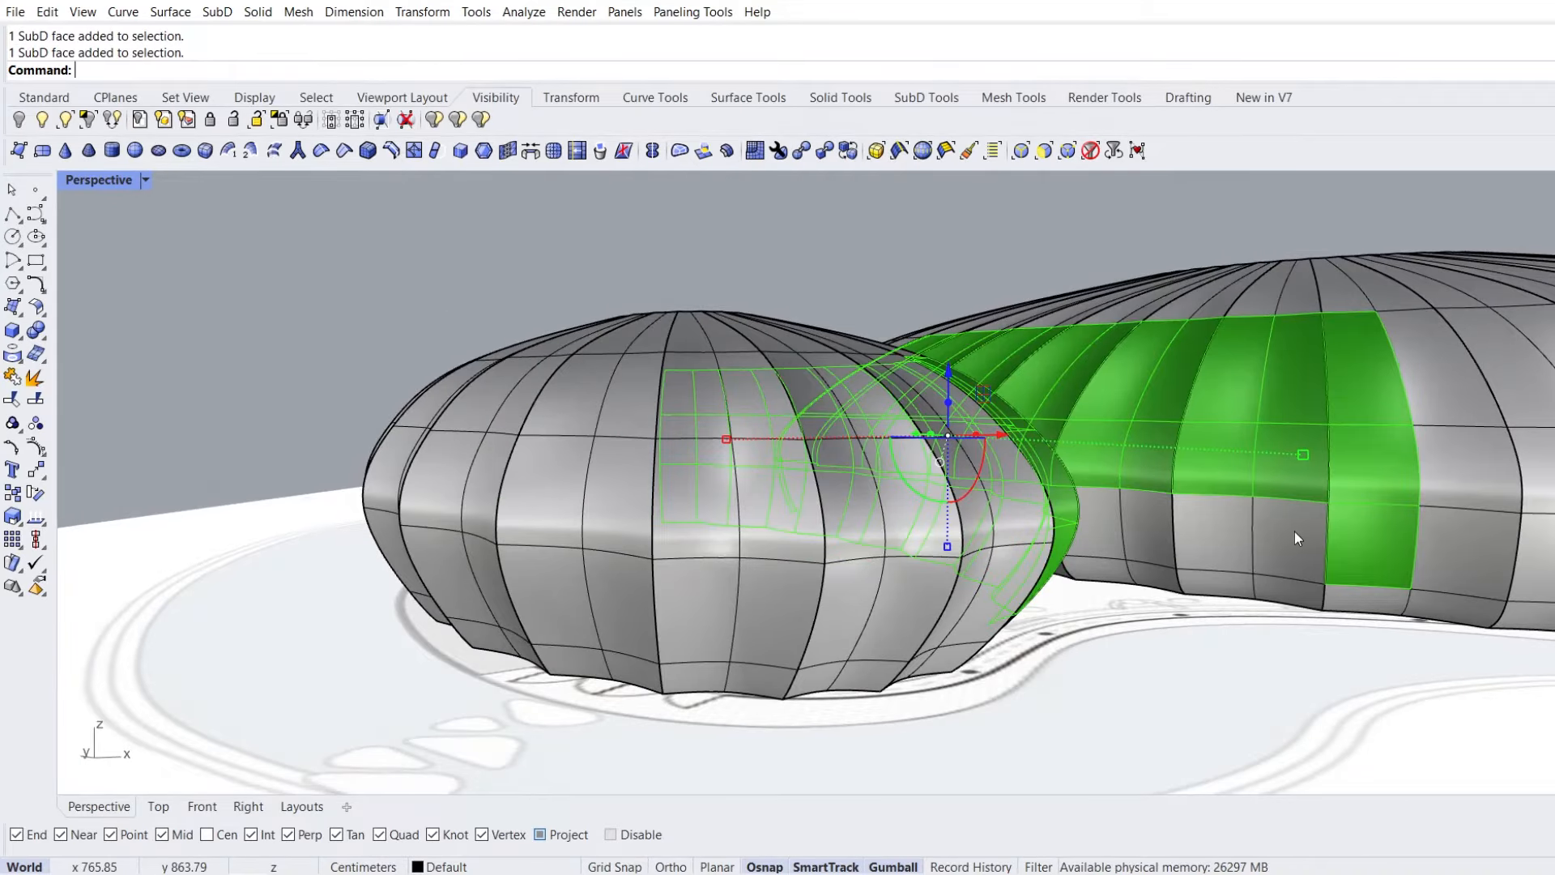
ctrl+shift+double_click(1294, 531)
scroll(879, 408, down, 6)
right_drag(880, 408, 751, 494)
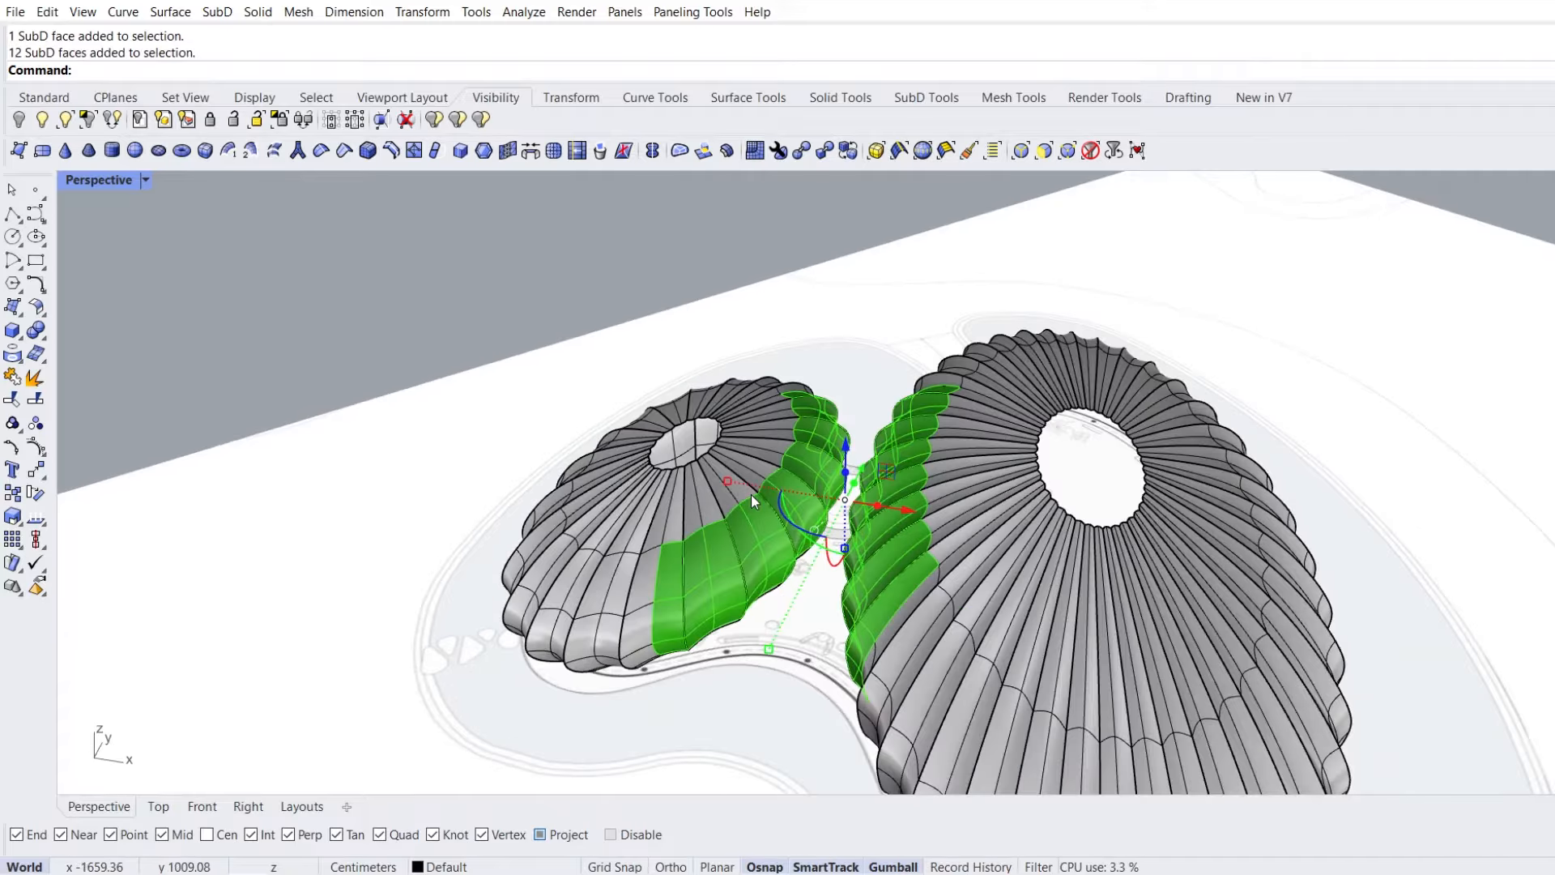
Bridge the selected faces of the two shells with 2 segments, joined and without creases
click(531, 152)
mouse_move(545, 391)
right_down()
mouse_move(611, 455)
mouse_move(646, 434)
mouse_move(586, 392)
mouse_move(549, 388)
right_up()
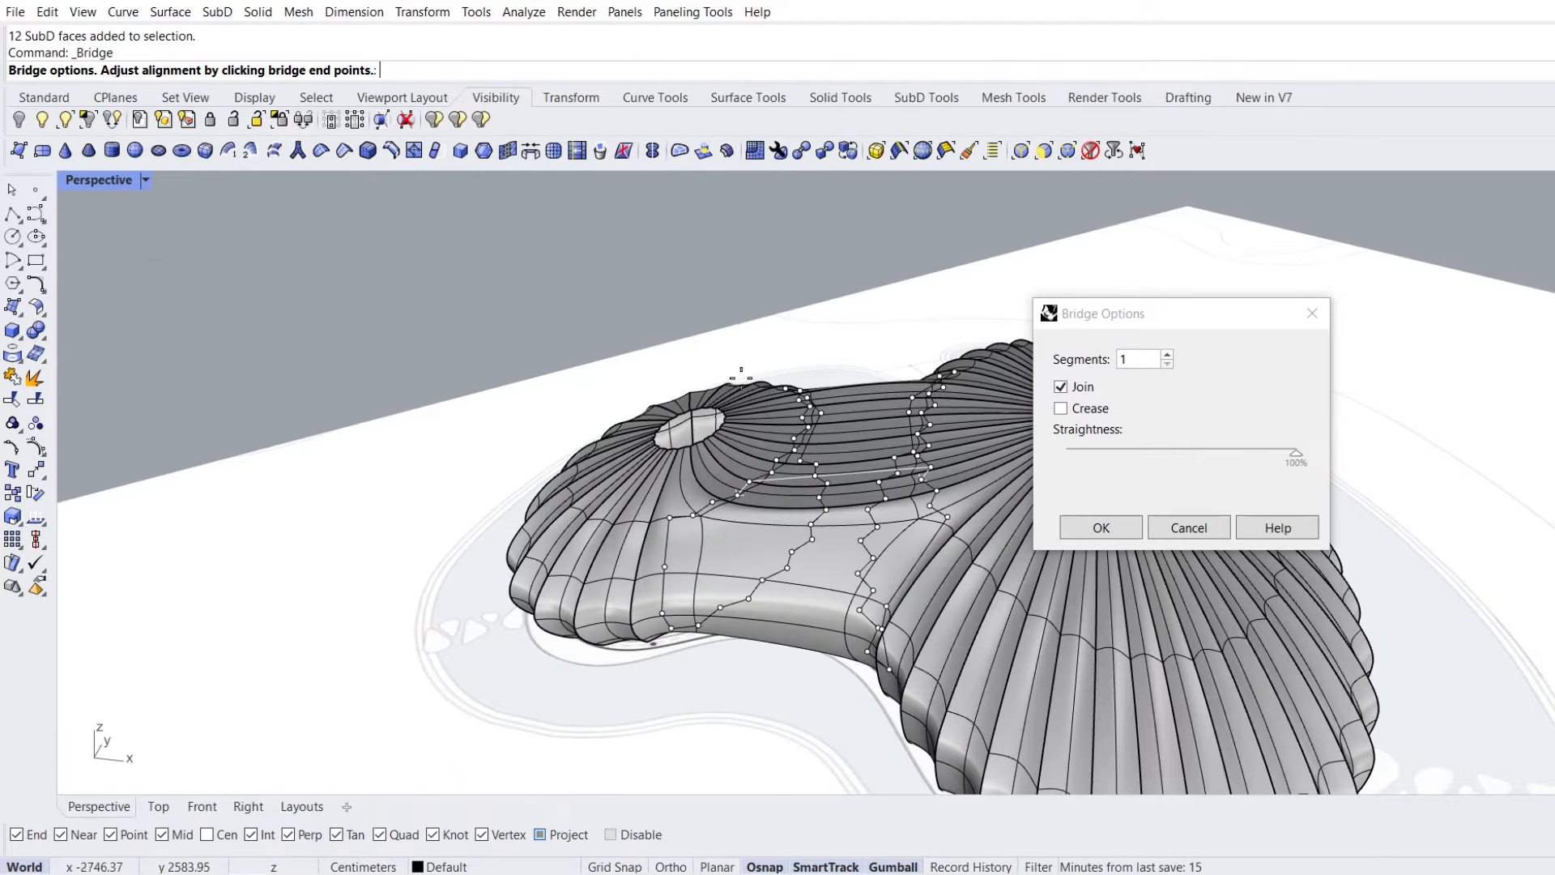
click(1167, 356)
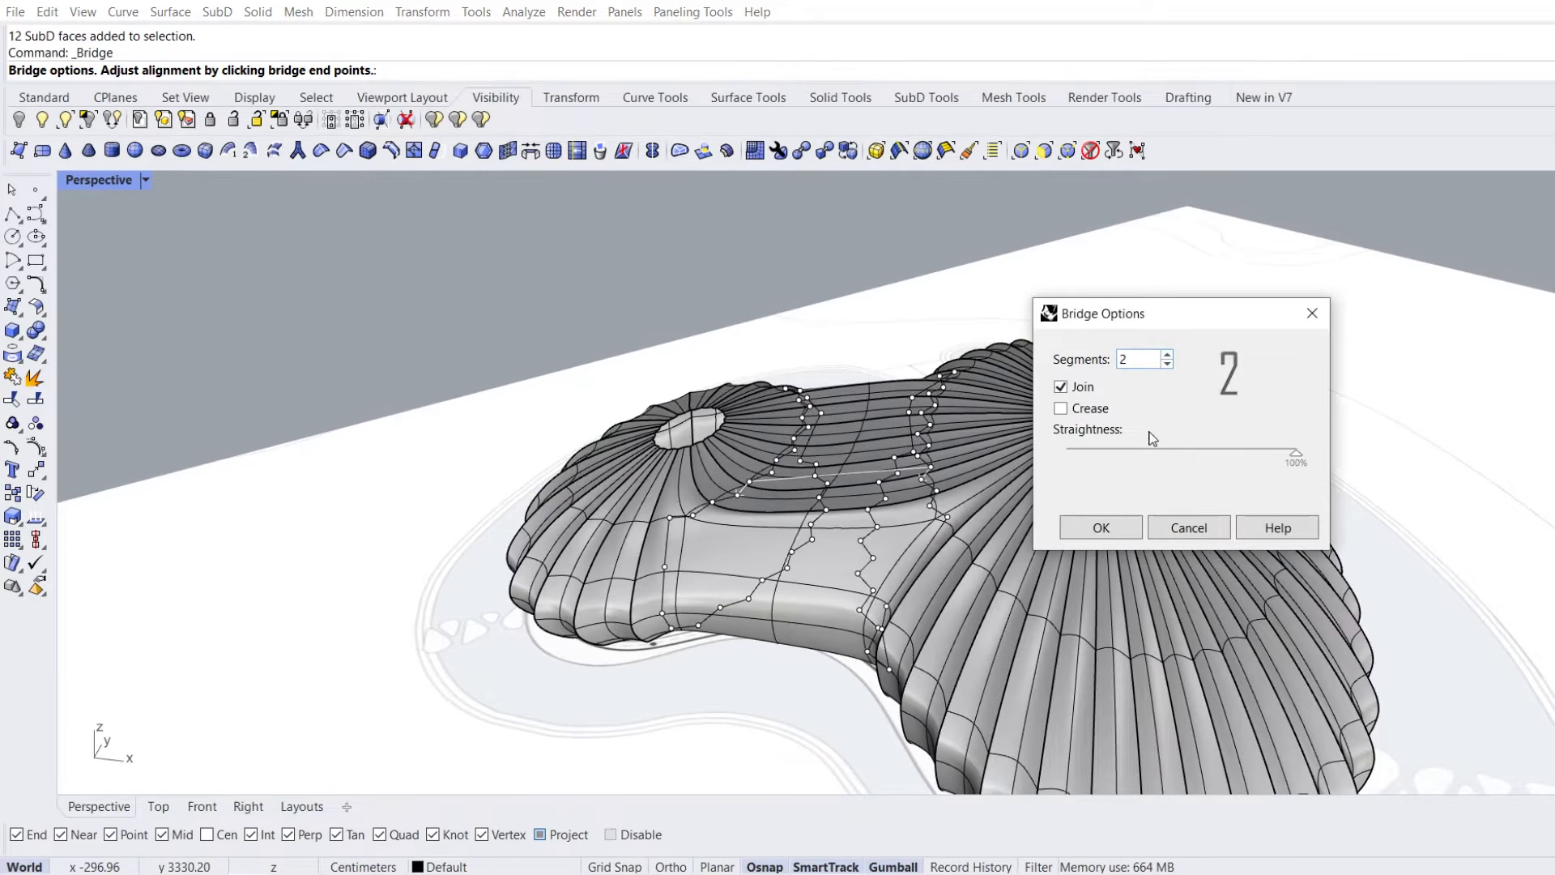
click(1101, 527)
Select the edge loop around the bridge's middle and narrow it along Y with Scale1D in the Top view
right_drag(1108, 525, 792, 457)
ctrl+shift+double_click(878, 523)
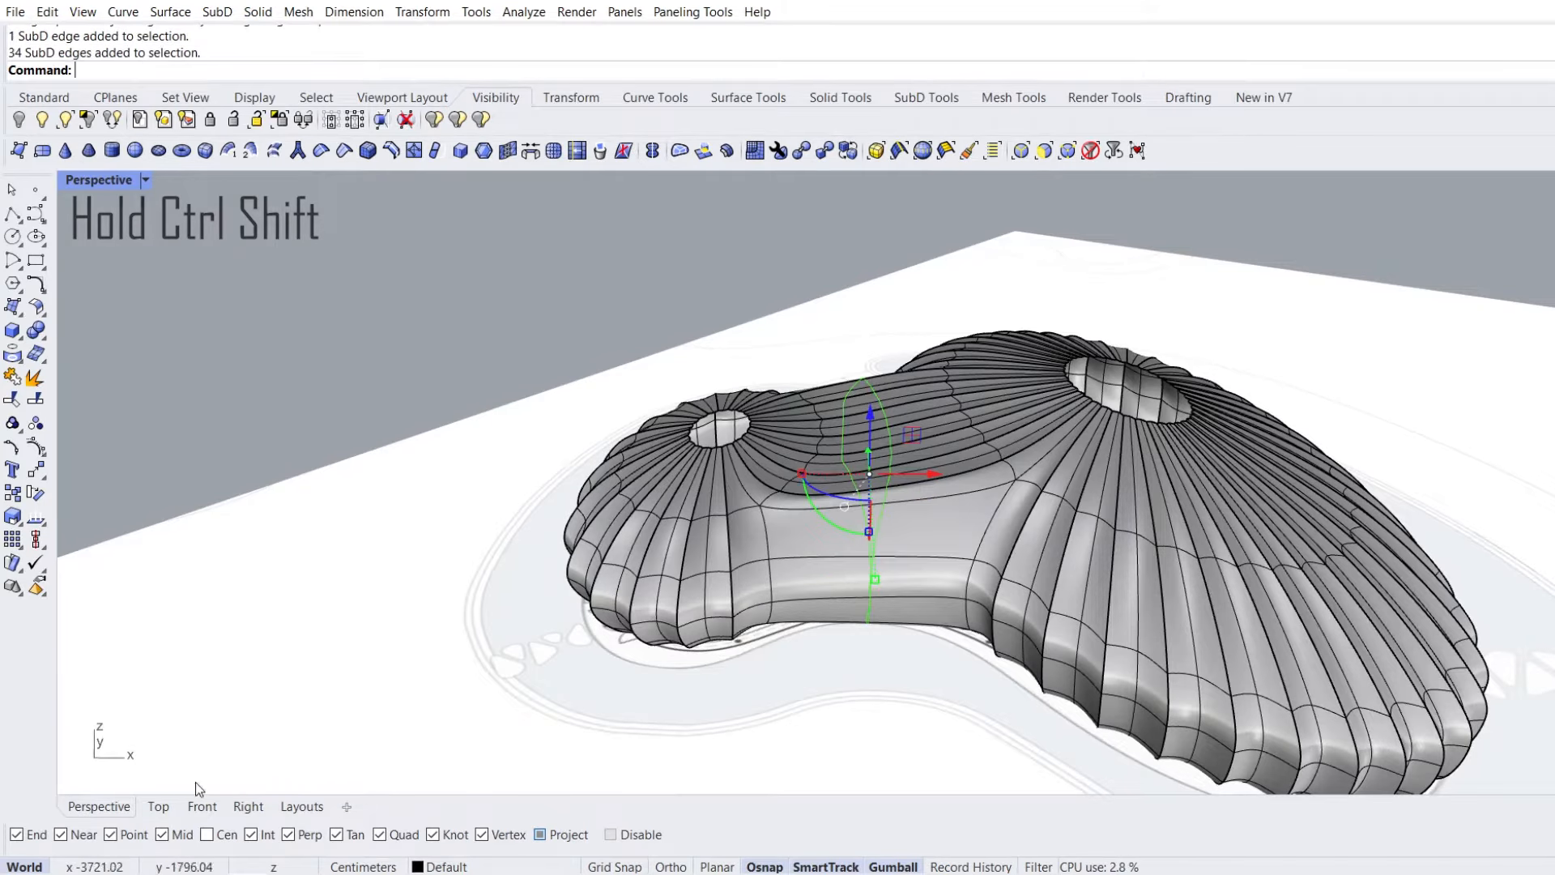
click(155, 807)
scroll(623, 420, down, 2)
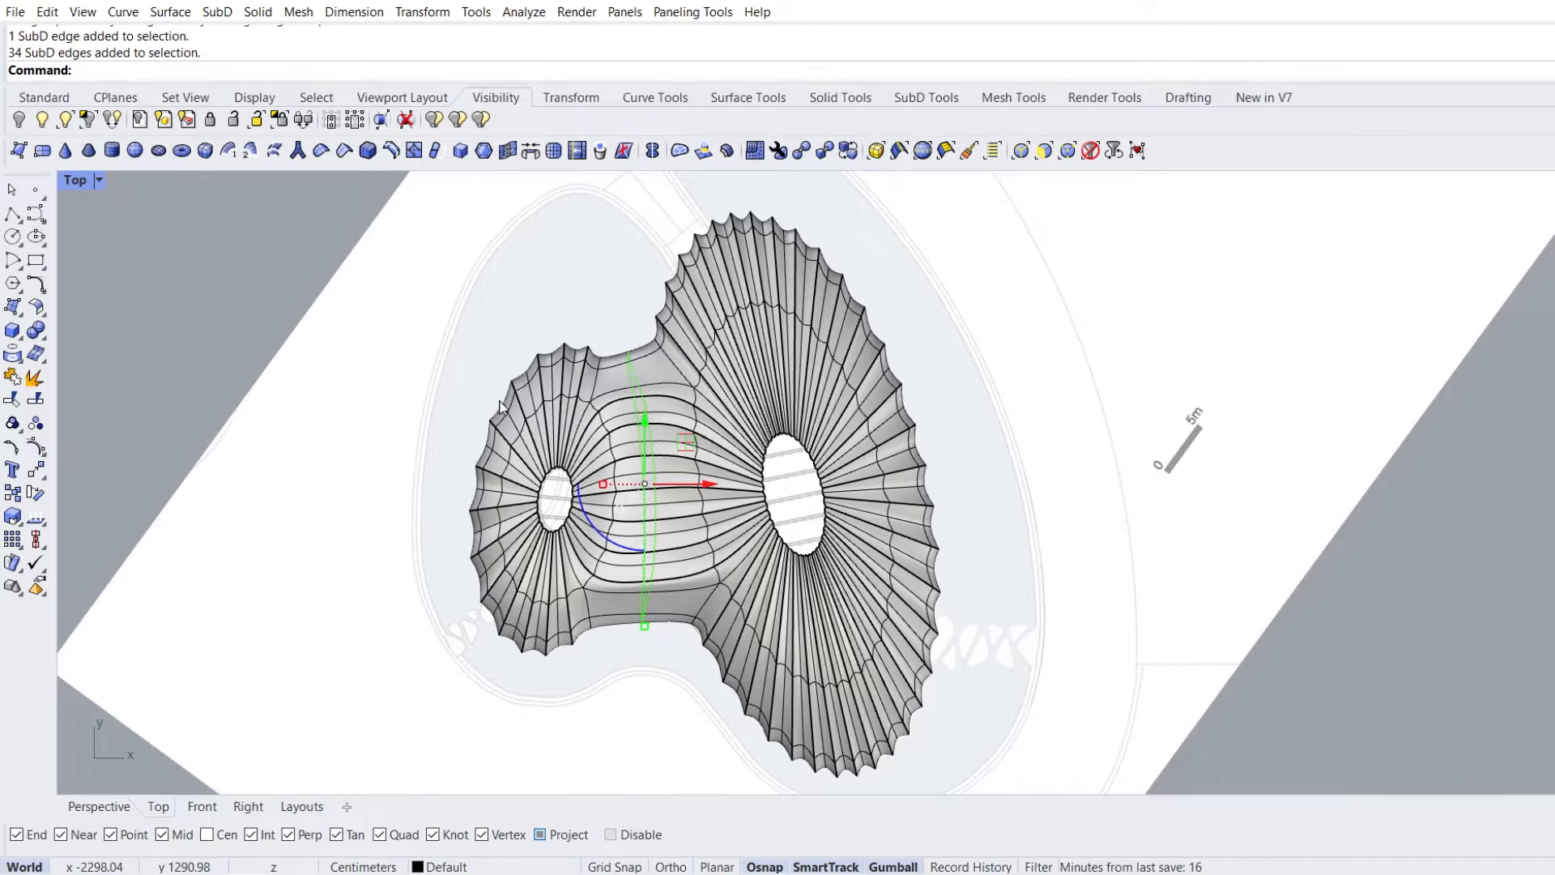
text(Scale1D)
key(Return)
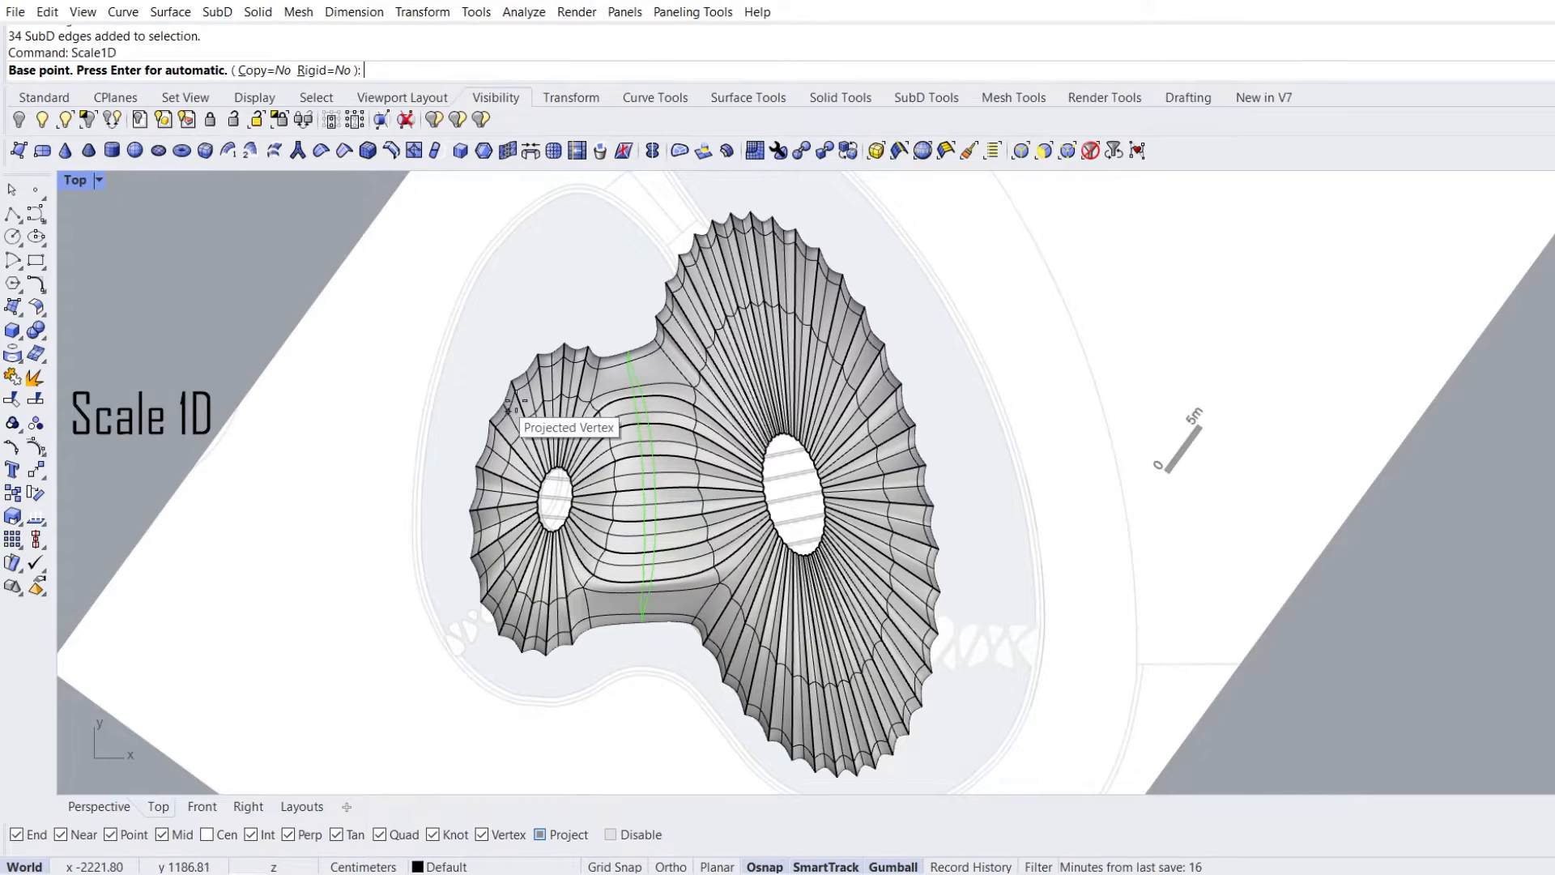
click(651, 478)
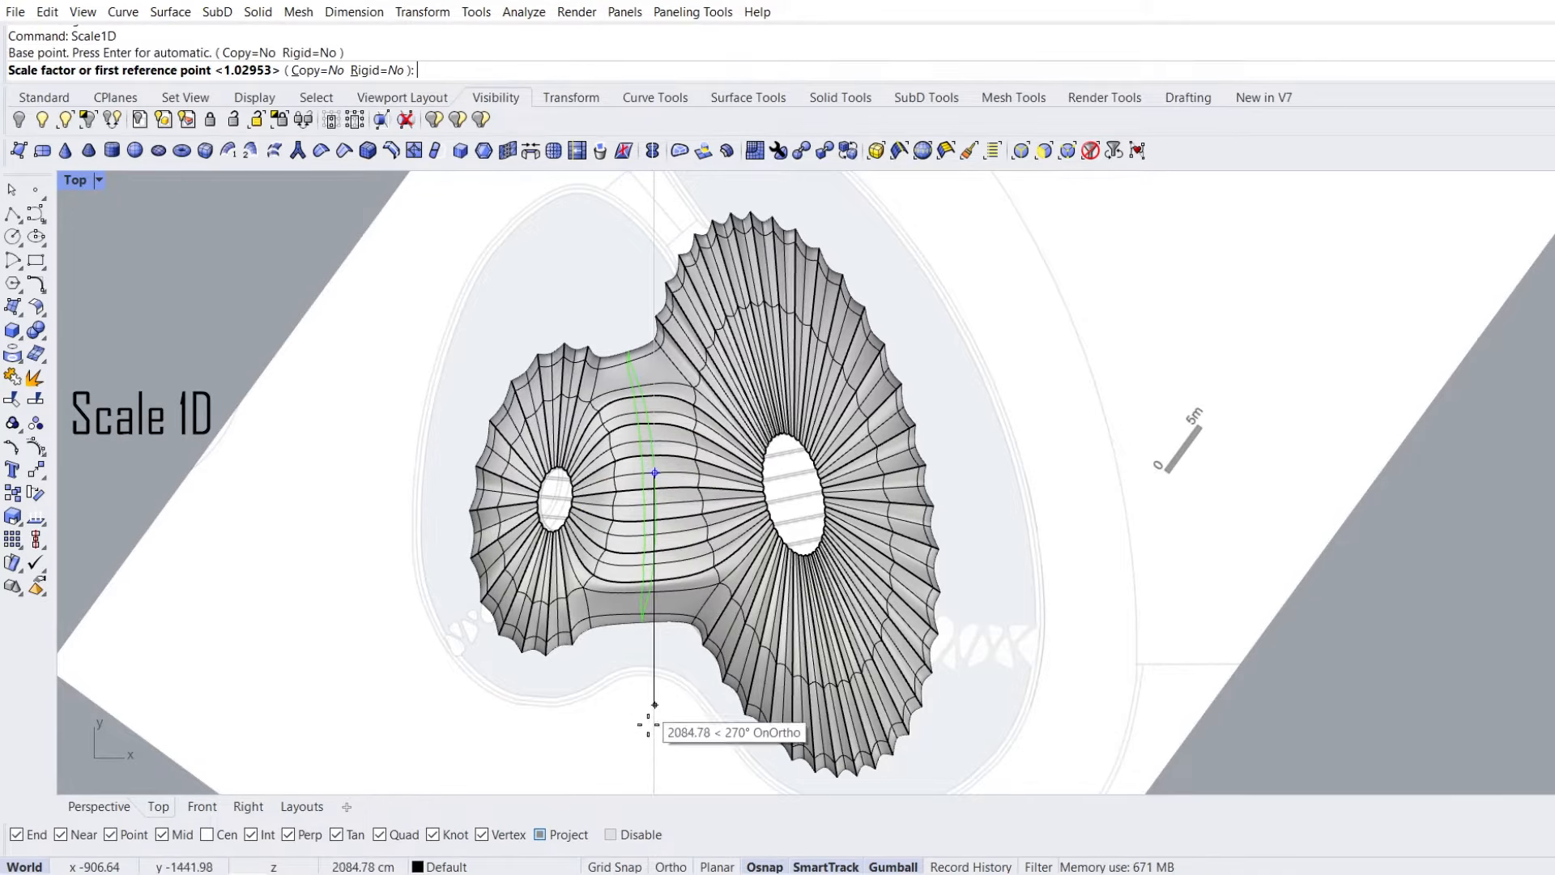
click(652, 763)
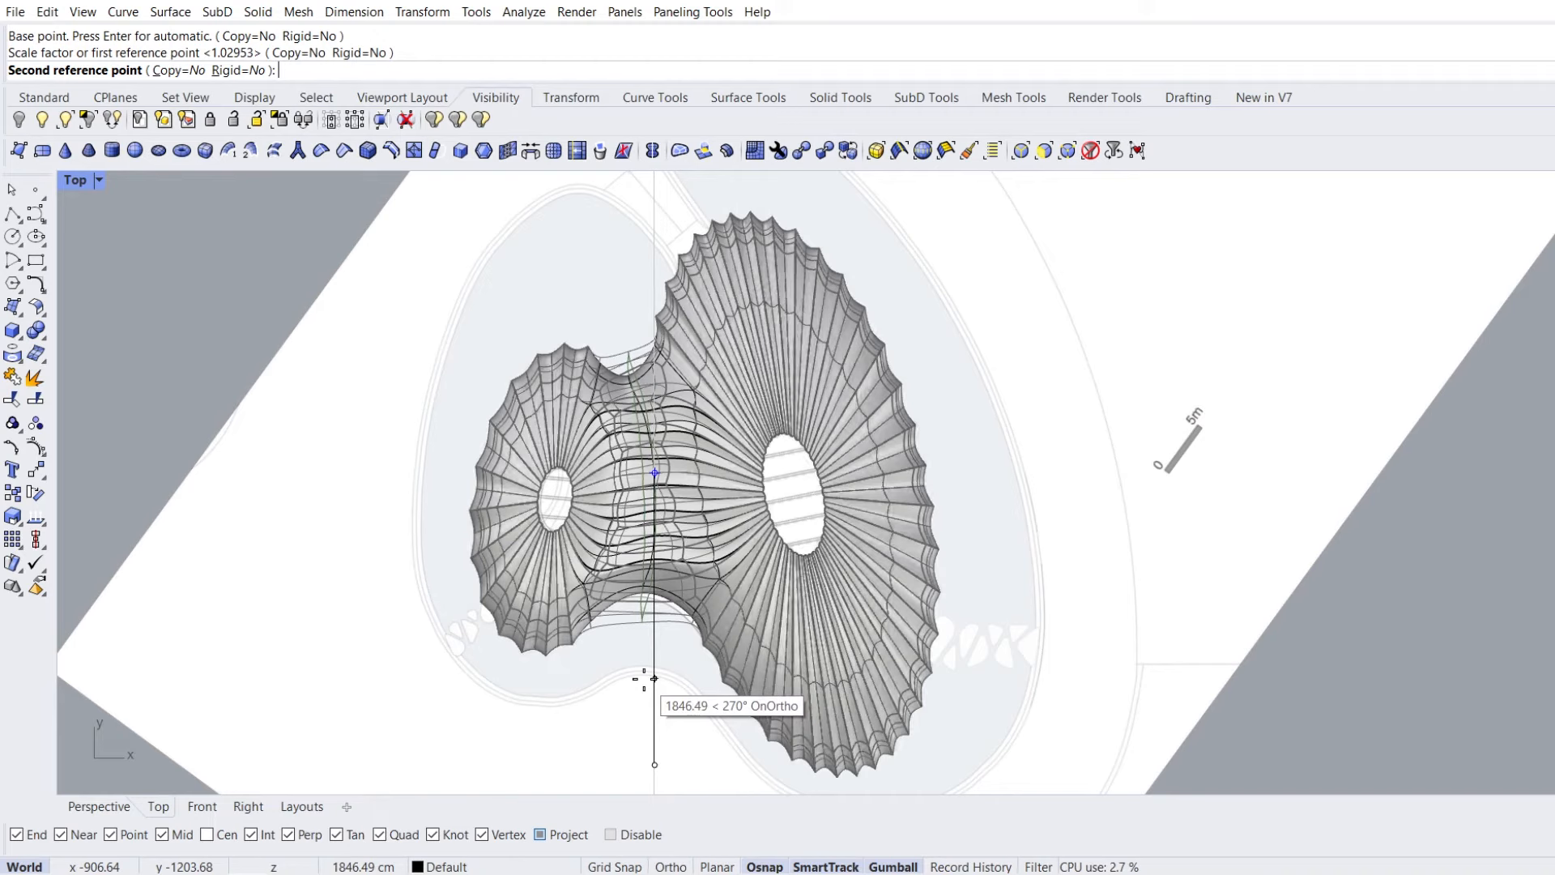
click(644, 678)
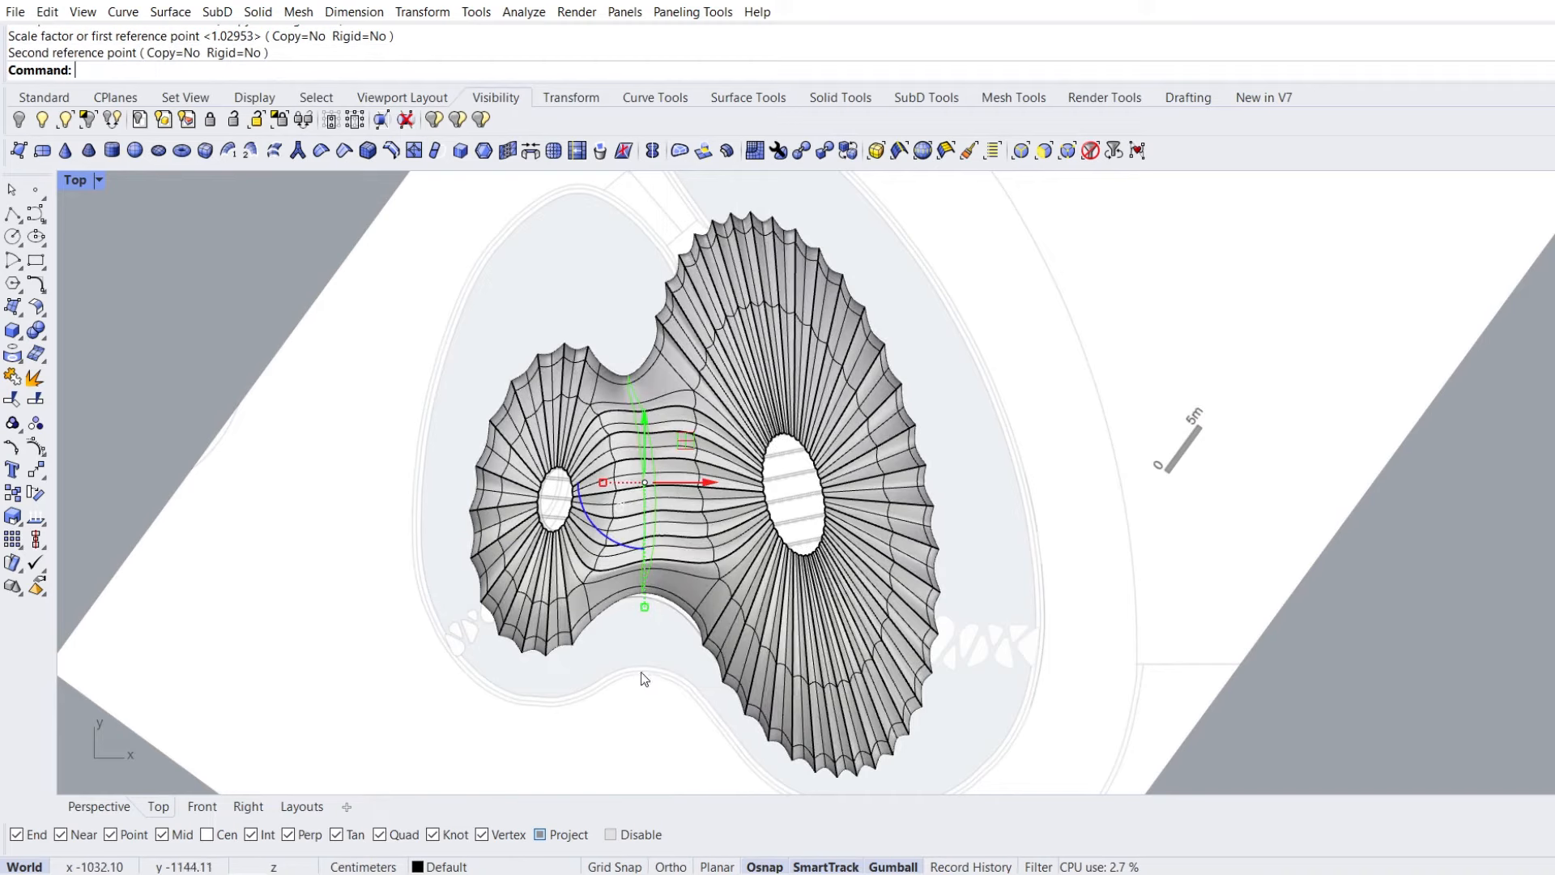
Select the upper part of the bridge's middle edge loop without its lowest end vertex and edge, and adjust its height
click(98, 805)
right_drag(451, 628, 531, 567)
right_drag(626, 474, 750, 364)
key(Escape)
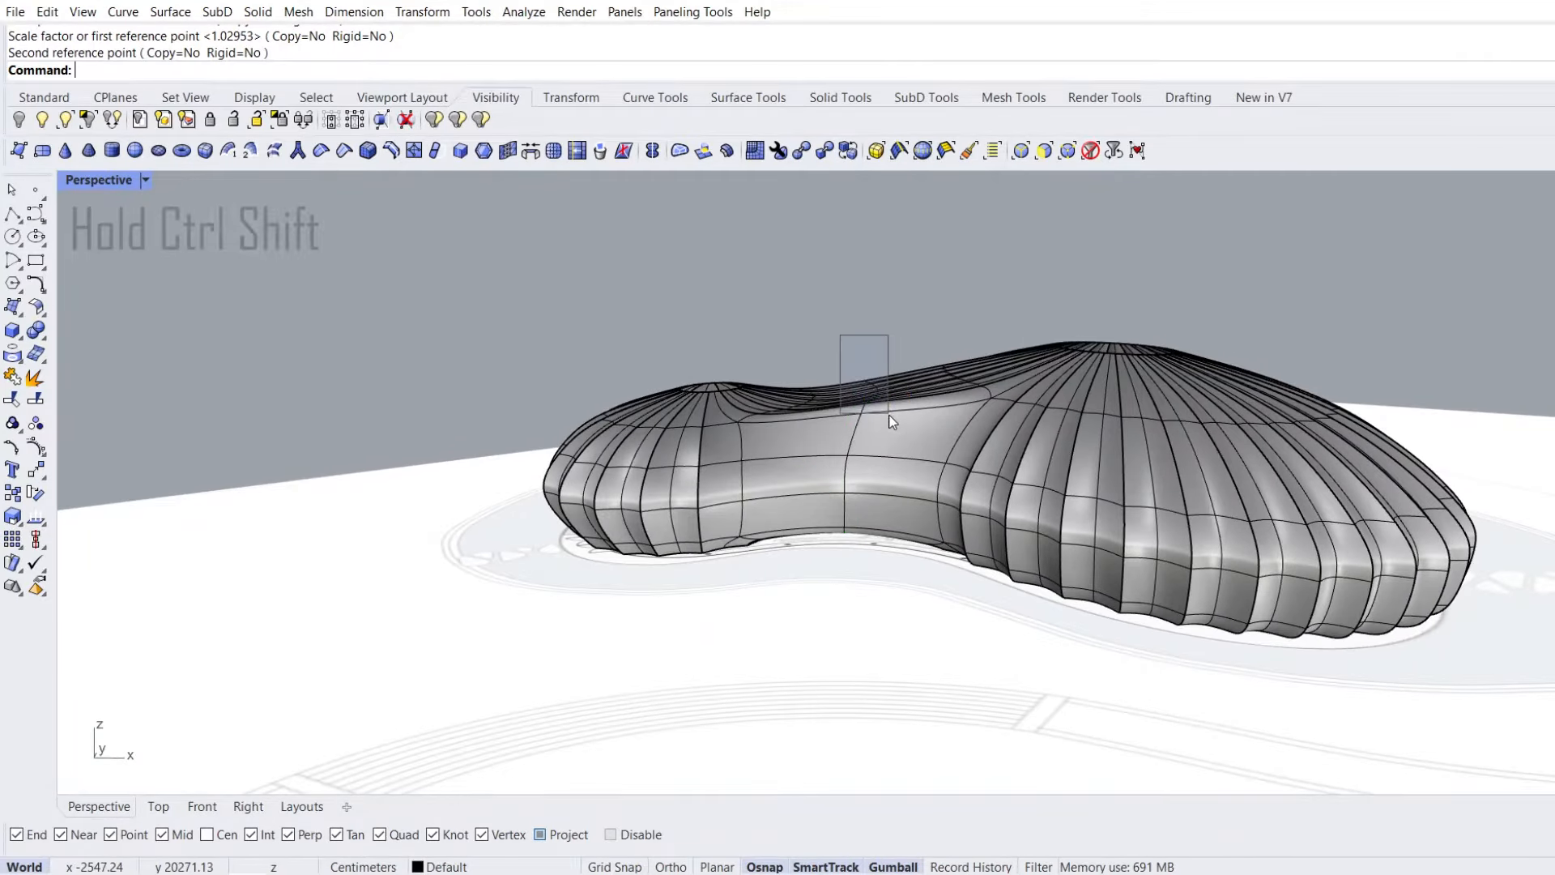
ctrl+shift+double_click(851, 382)
right_drag(850, 383, 810, 418)
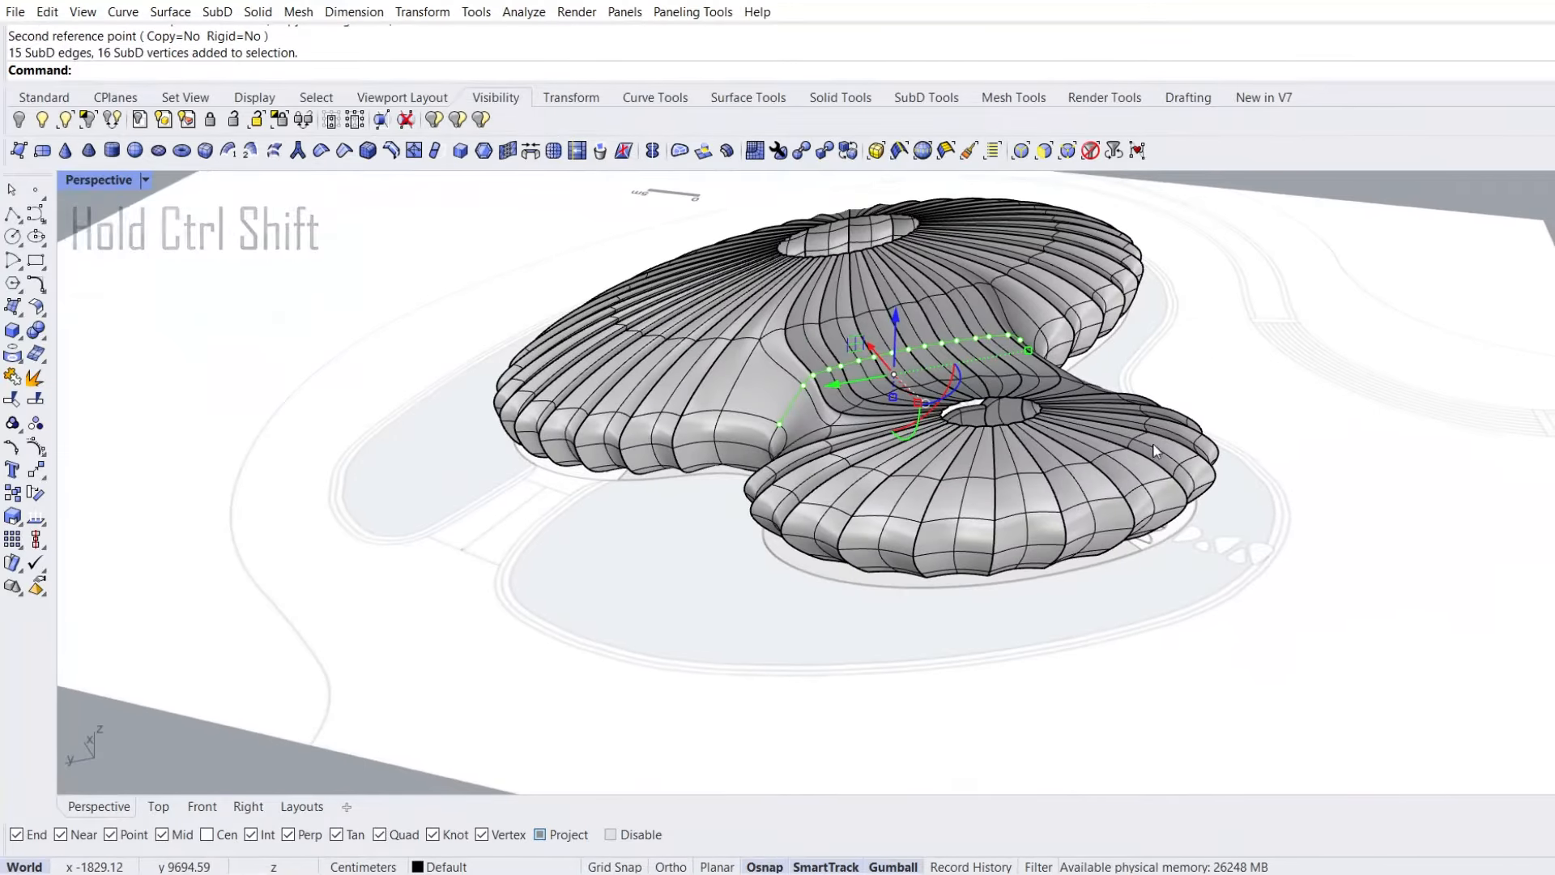
scroll(781, 409, up, 6)
ctrl+shift+click(773, 437)
ctrl+shift+click(788, 411)
right_drag(765, 361, 907, 273)
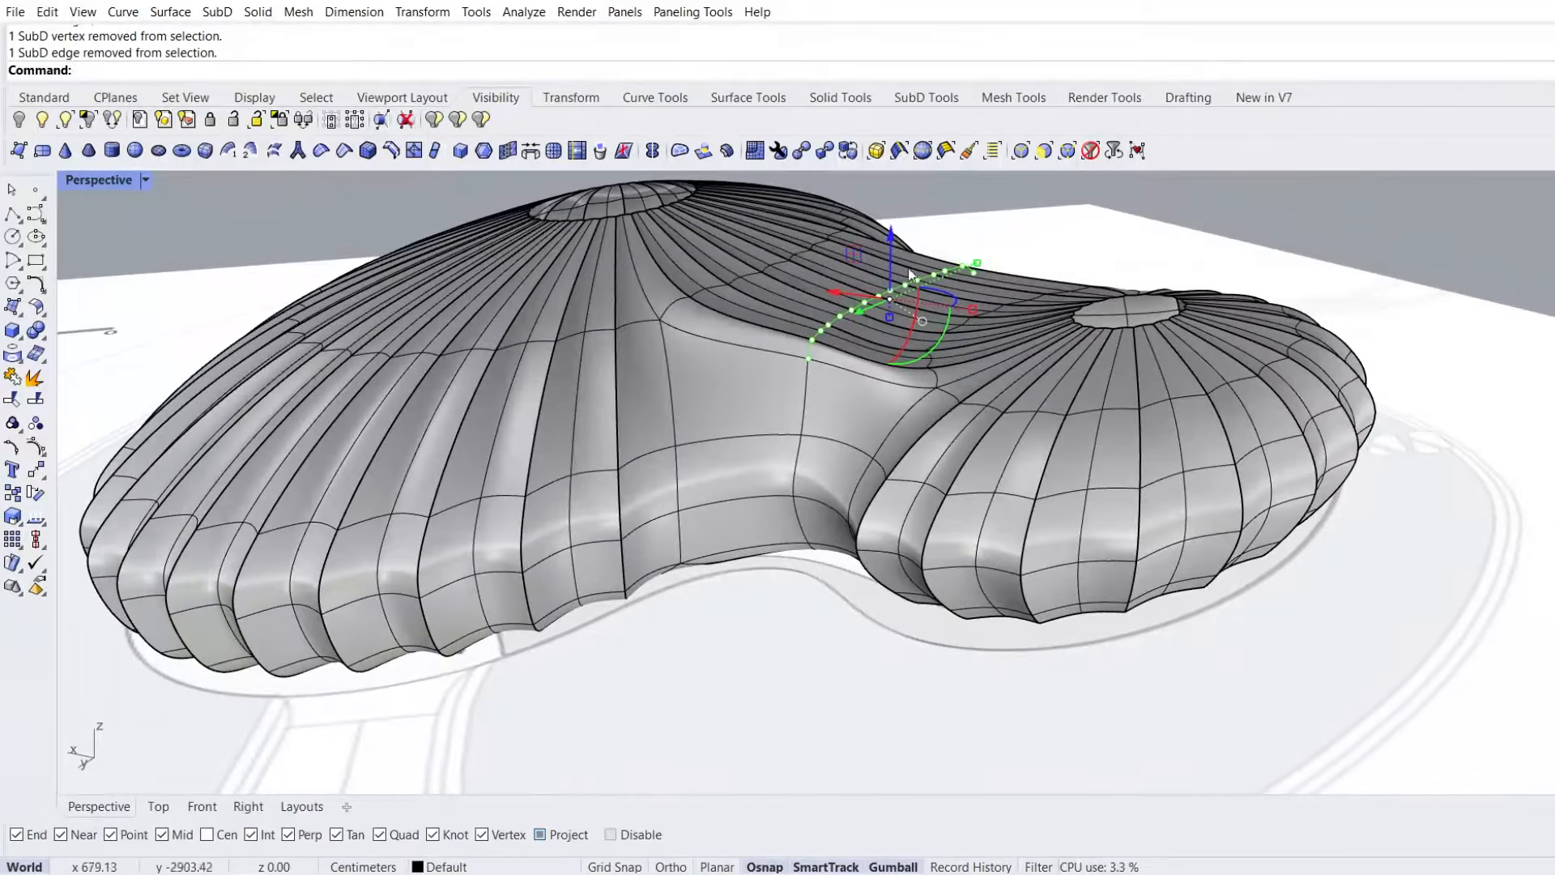
drag(893, 235, 1027, 330)
right_drag(1026, 330, 634, 354)
key(Escape)
Duplicate the middle edge chain running across the bridge's roof and join the copies into one curve
ctrl+shift+click(701, 358)
ctrl+shift+click(1270, 489)
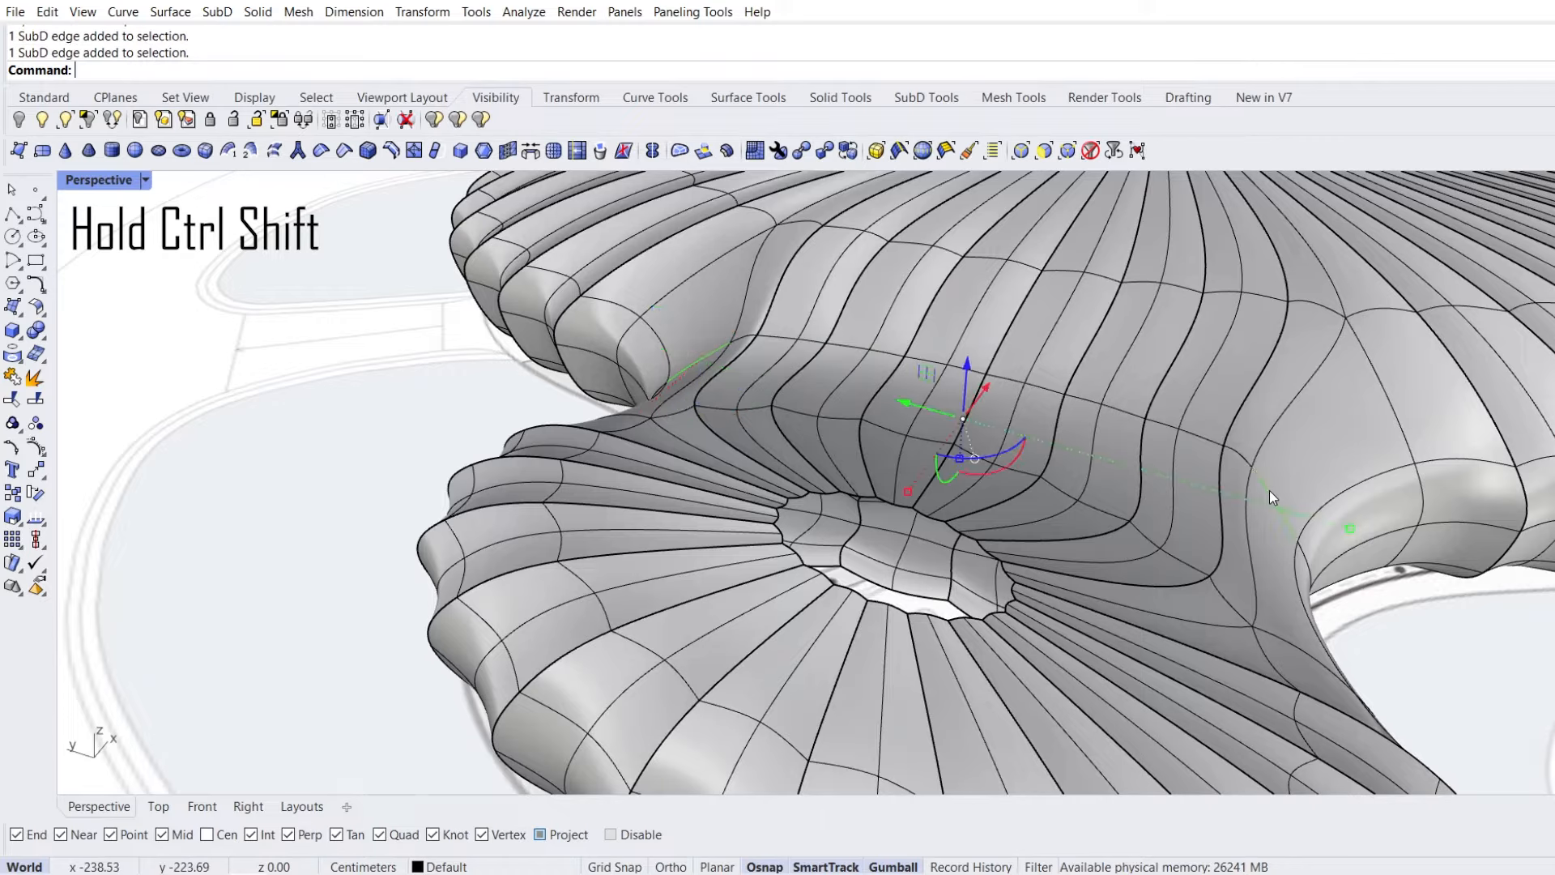
ctrl+shift+double_click(1242, 453)
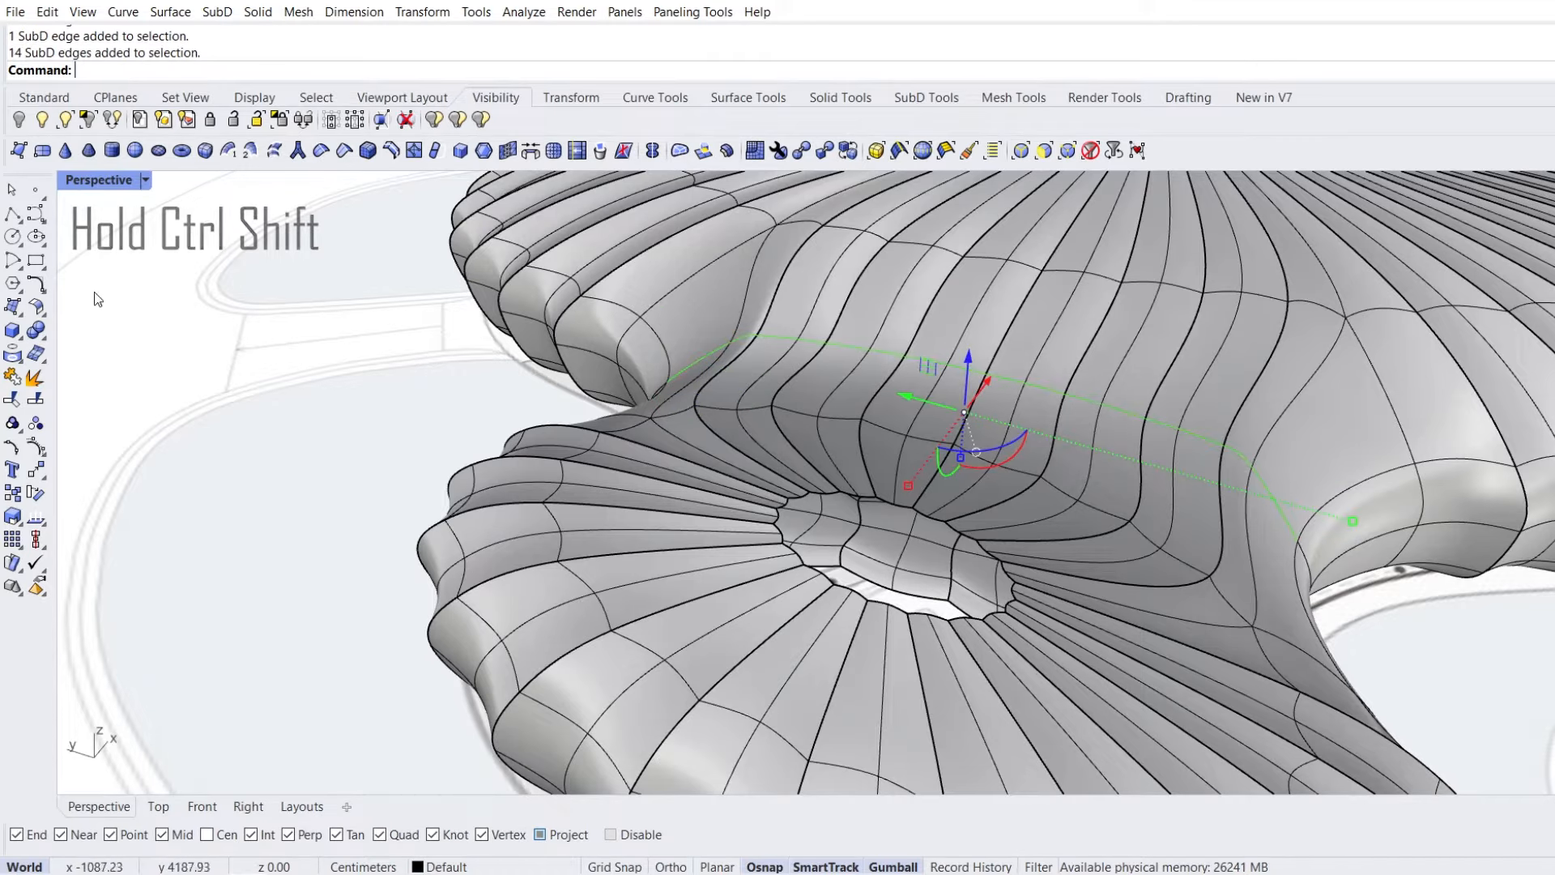
click(18, 358)
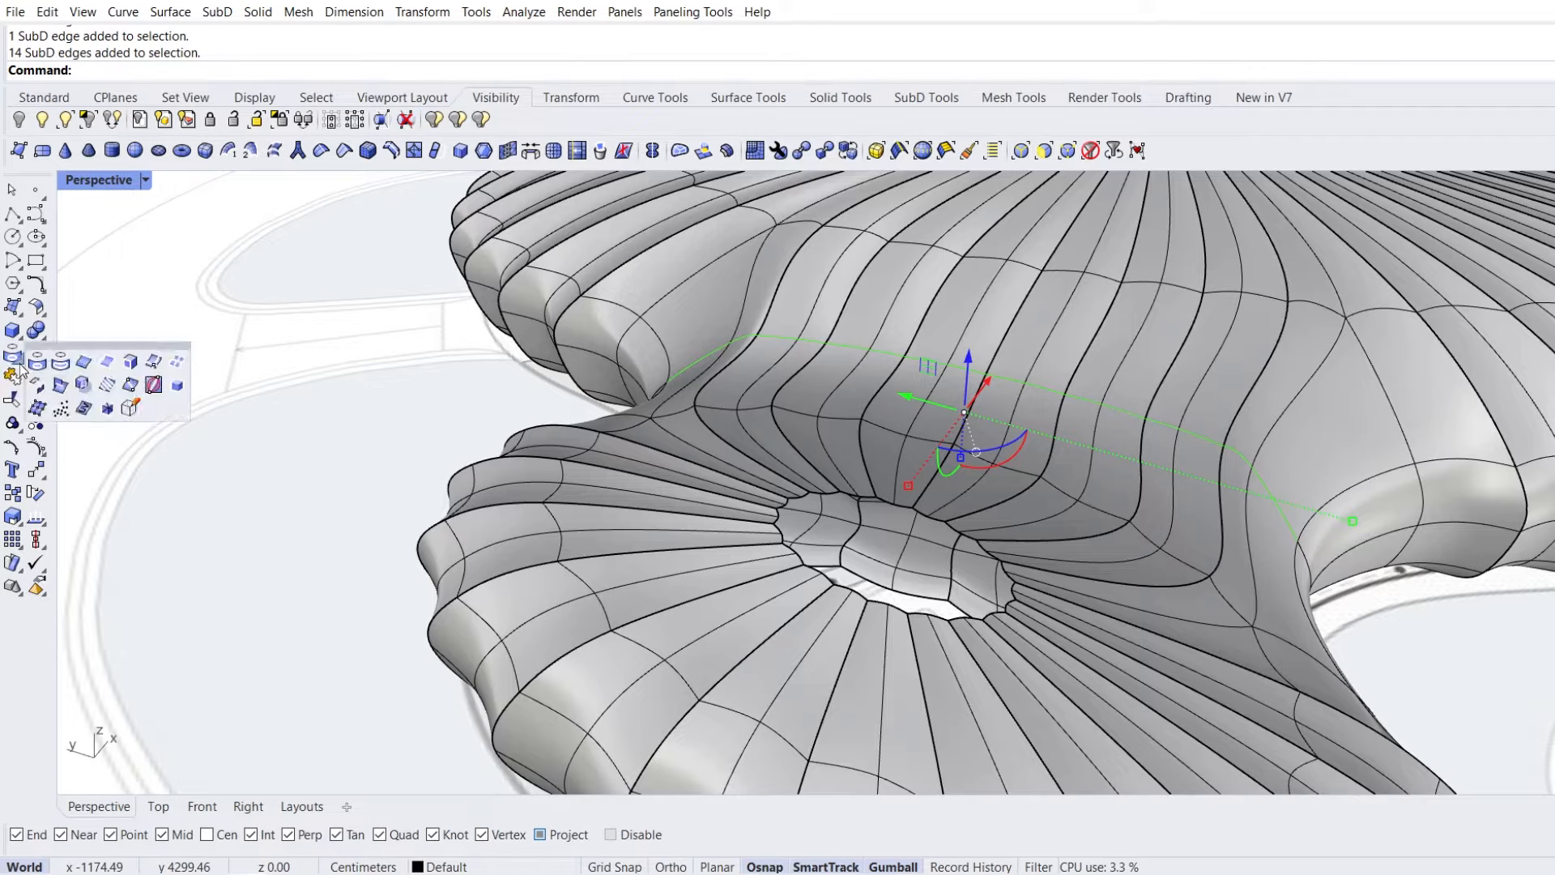
click(83, 361)
right_drag(692, 437, 410, 304)
key(Return)
Isolate the joined curve and rebuild it with 5 points, SubD friendly, deleting the input
click(96, 127)
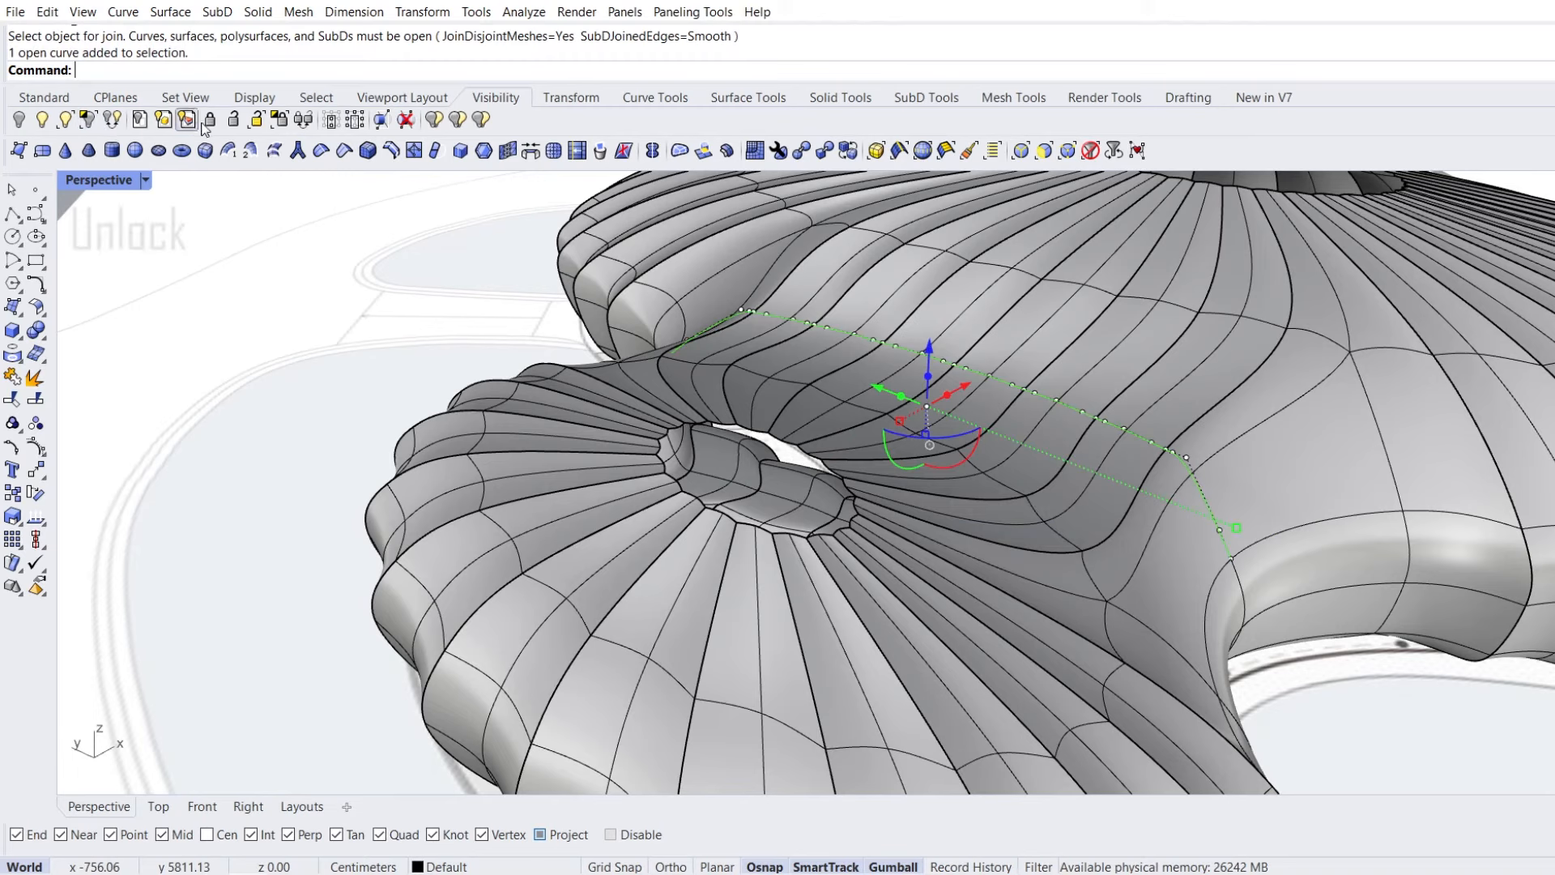
click(88, 120)
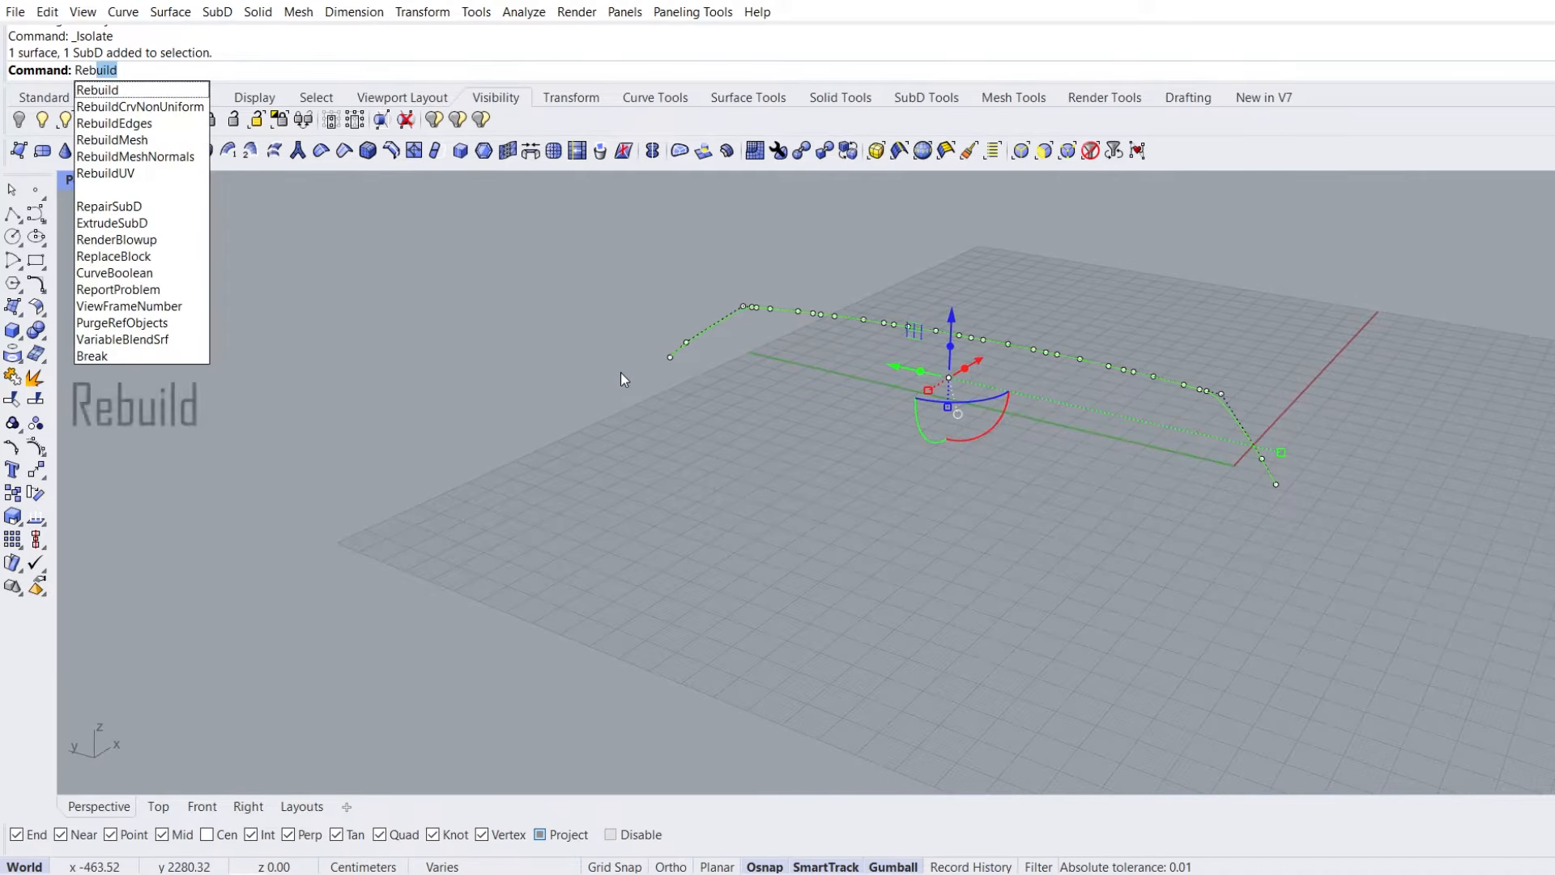
key(Return)
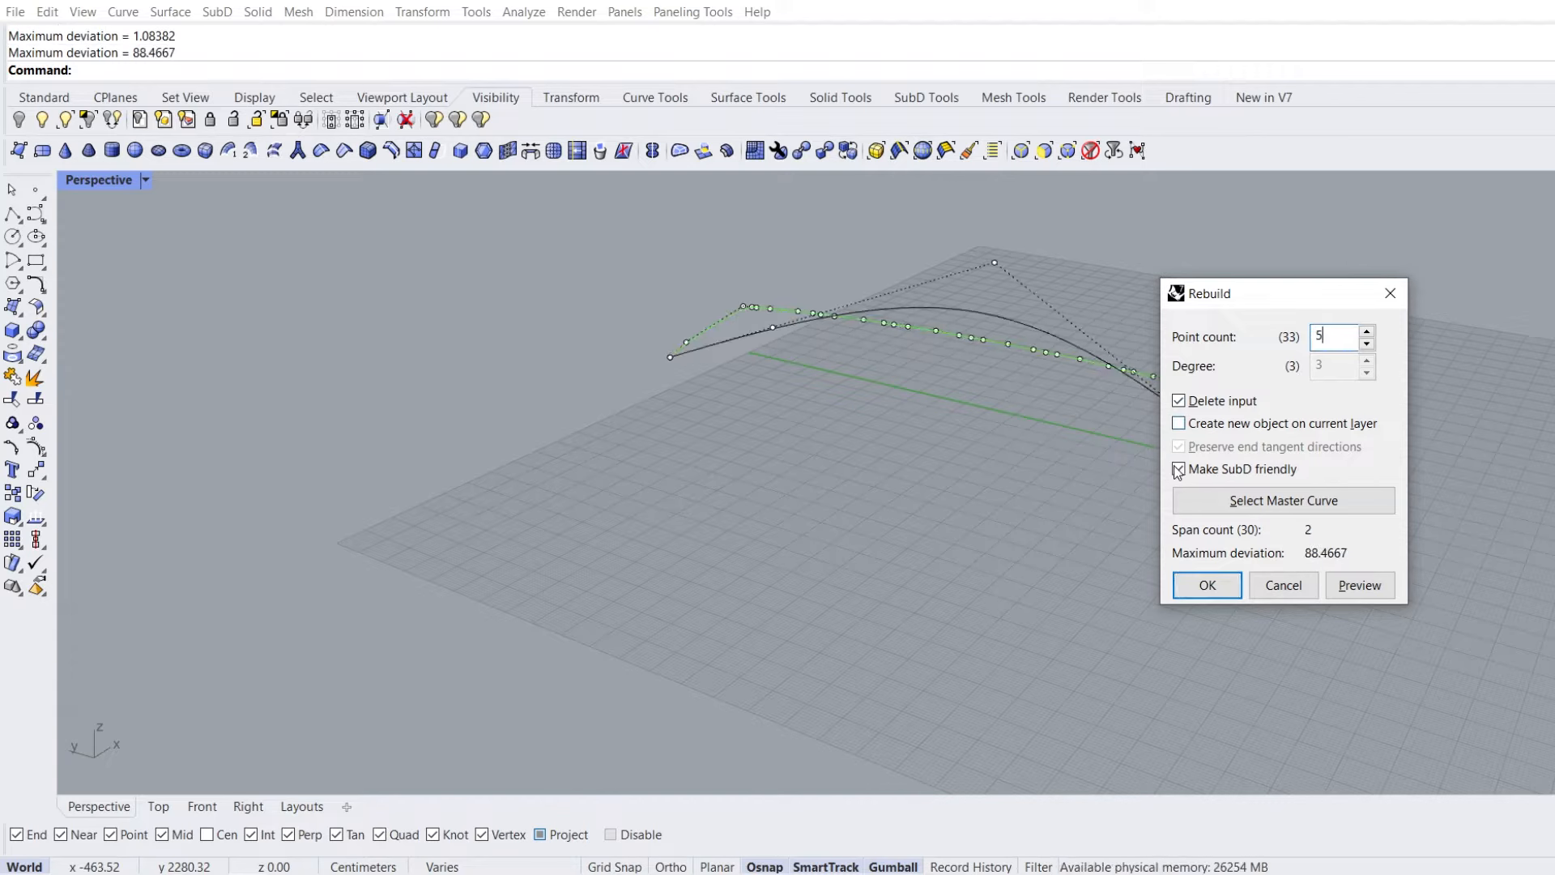
click(1206, 586)
Move the rebuilt curve's middle control point in the Top view so the curve runs nearly straight in plan
right_drag(1048, 513, 632, 421)
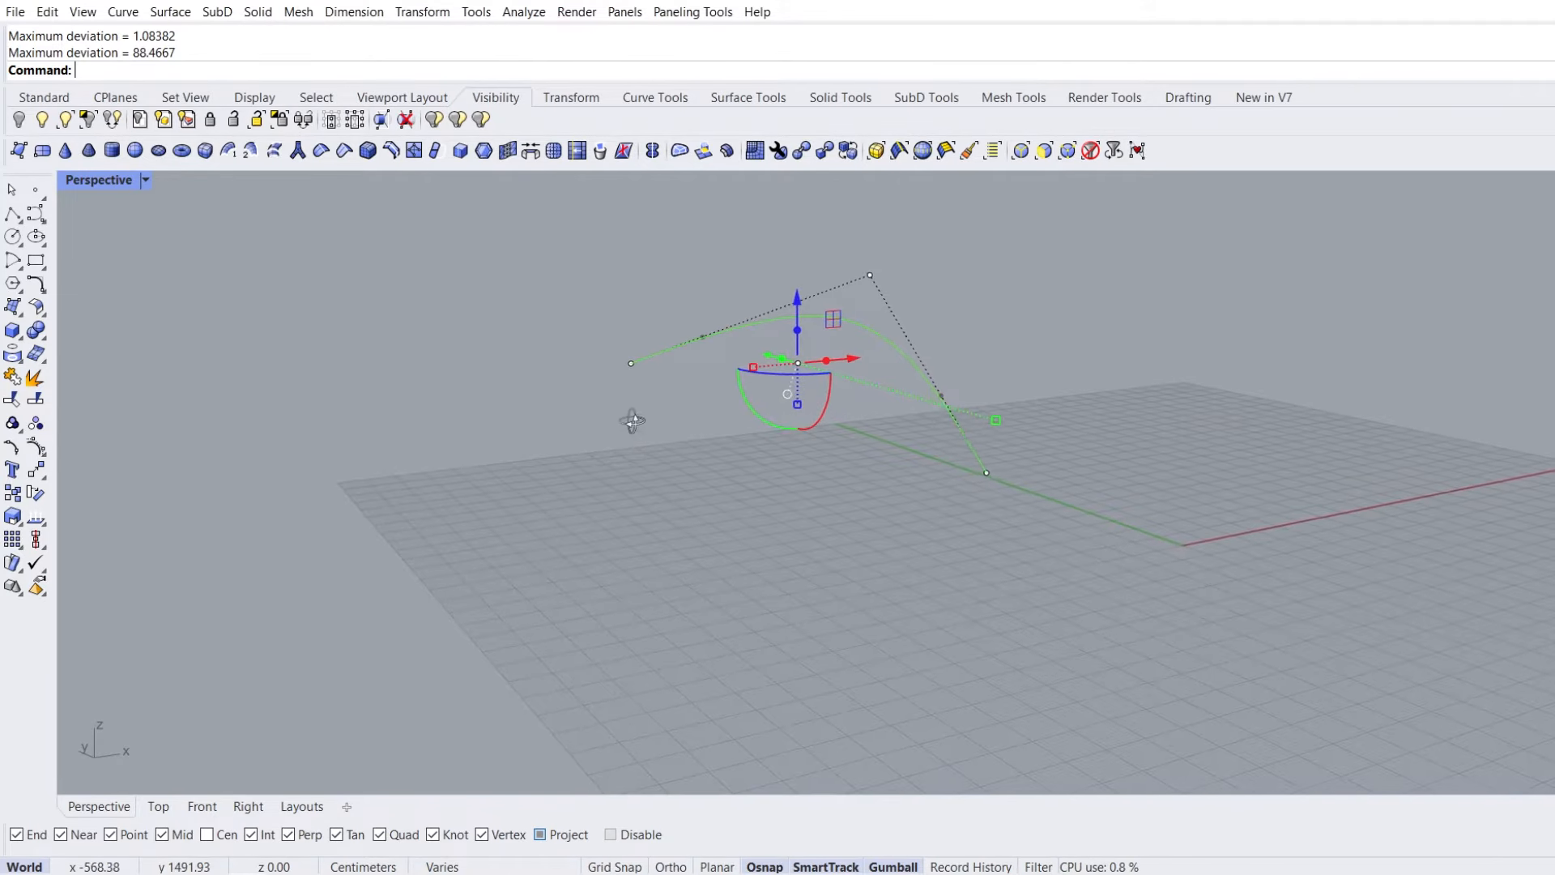
right_drag(340, 319, 473, 376)
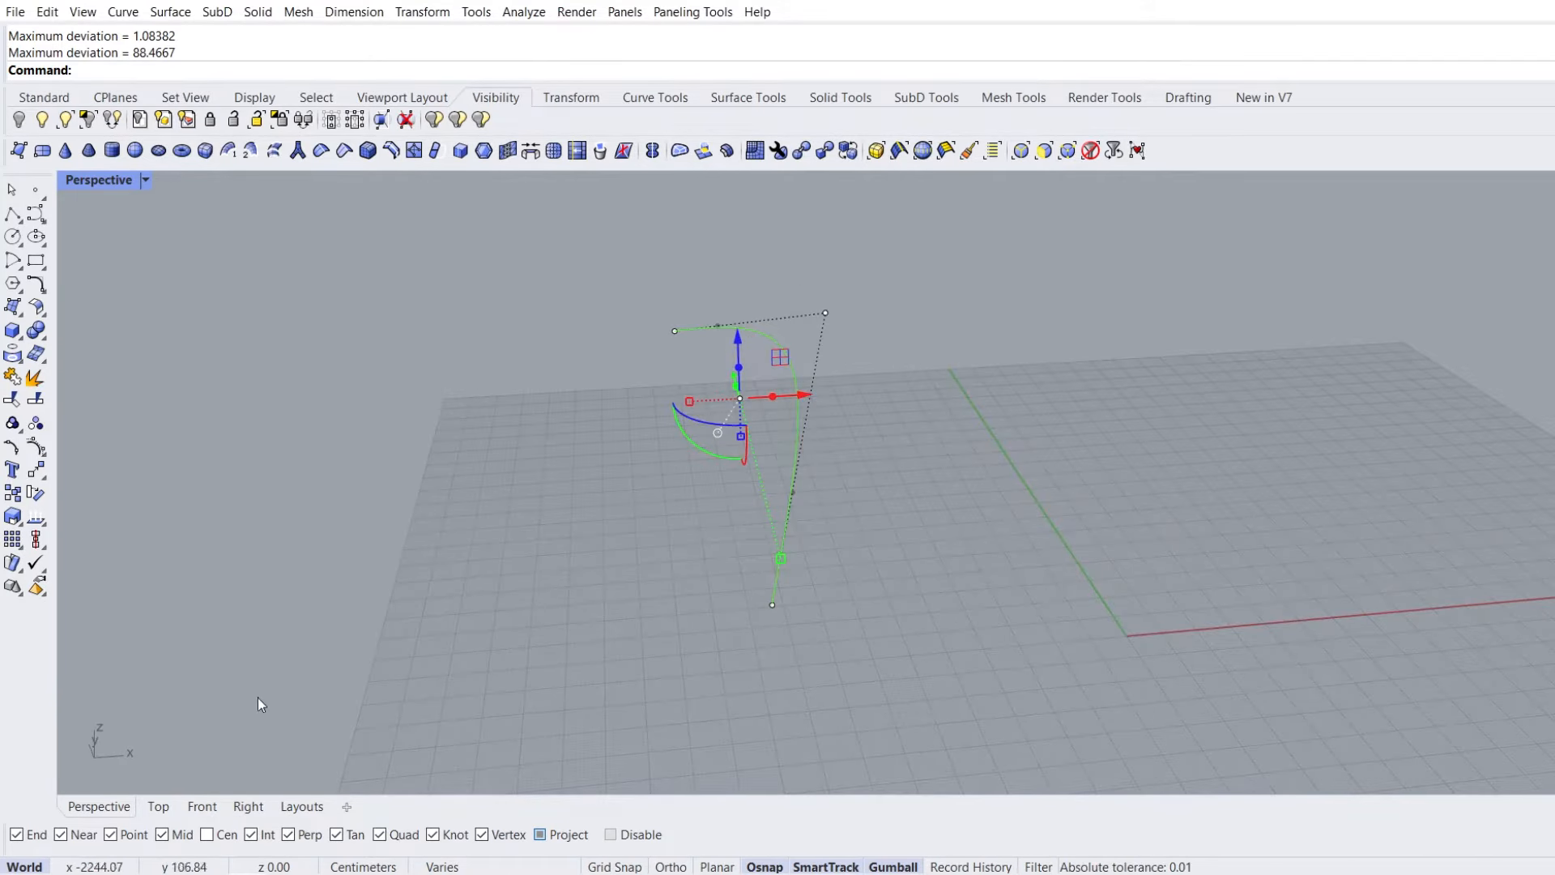
click(156, 805)
scroll(574, 470, up, 3)
drag(564, 450, 750, 487)
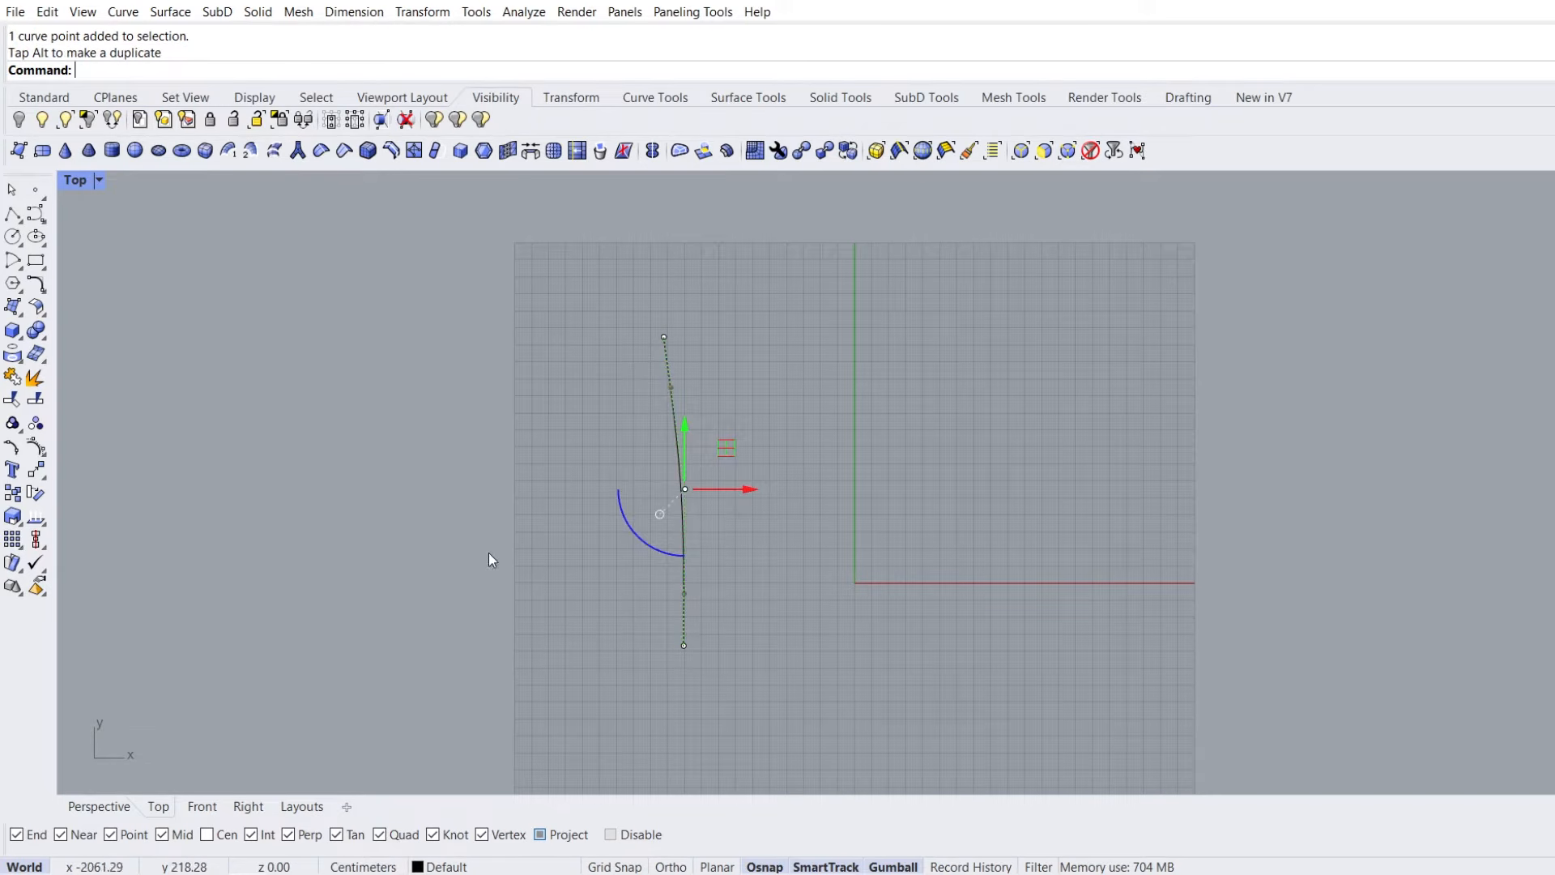
Show the hidden objects and lower the curve's middle control point in the Front view toward the roof line of the section drawing
click(98, 807)
right_drag(264, 620, 436, 557)
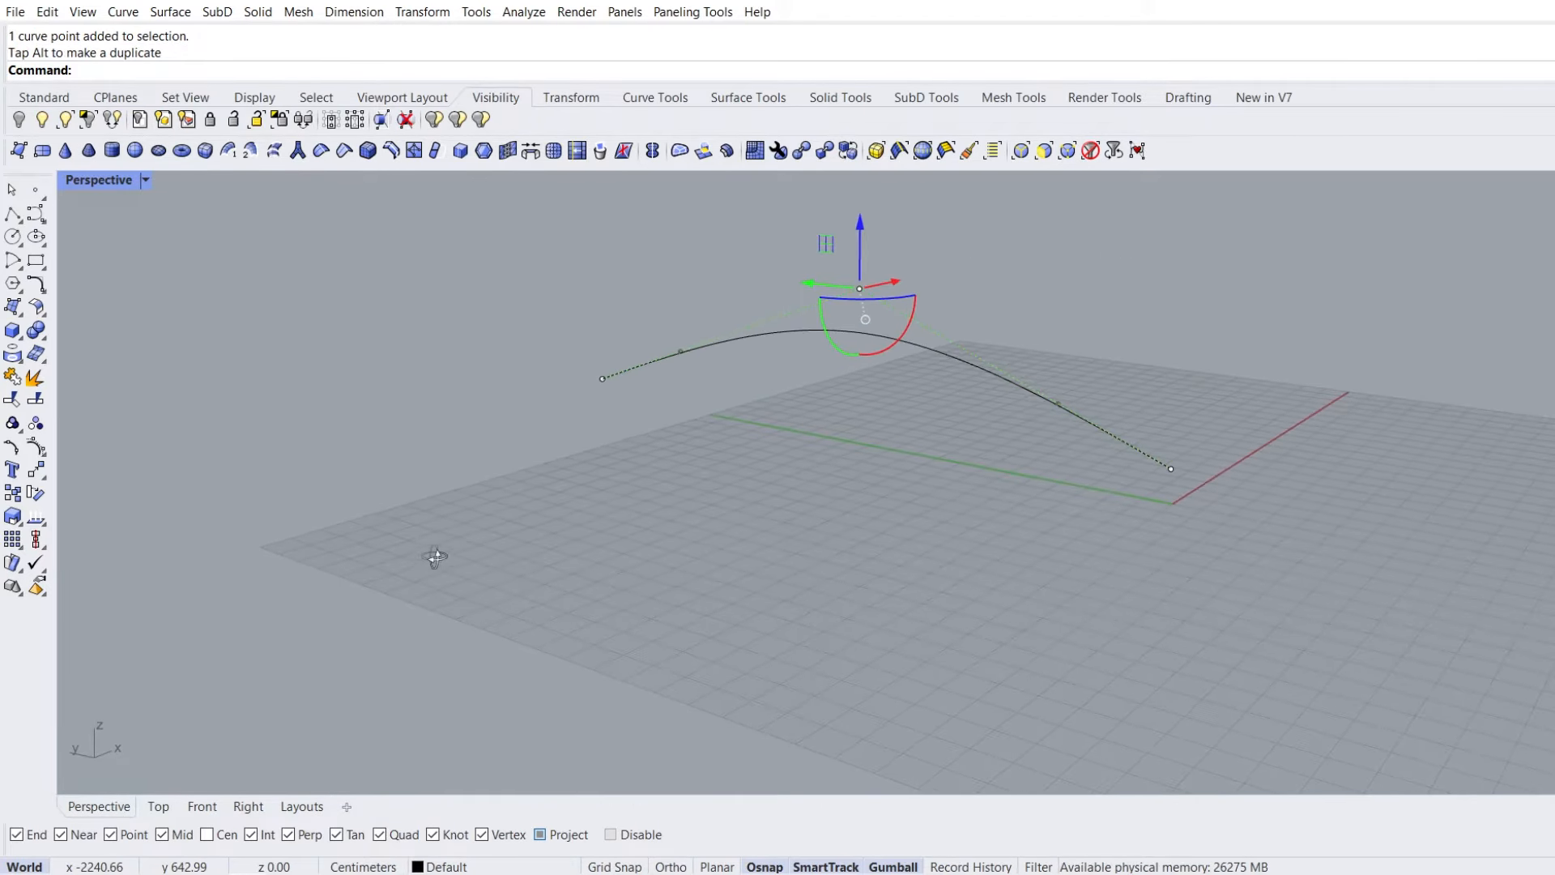
click(46, 128)
right_drag(907, 382, 717, 361)
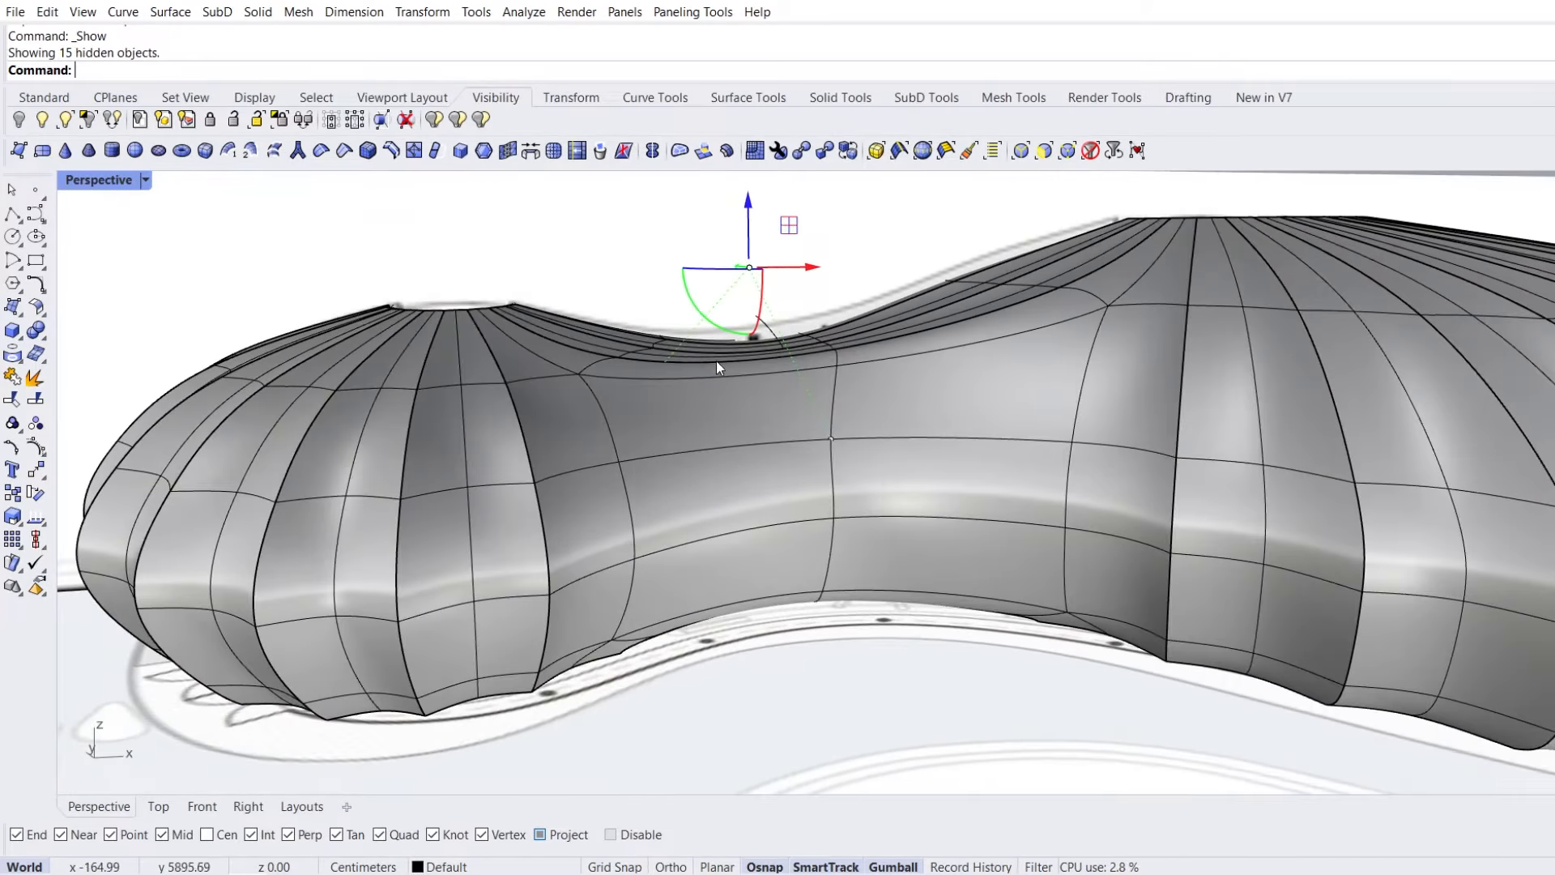
click(202, 806)
scroll(660, 405, up, 5)
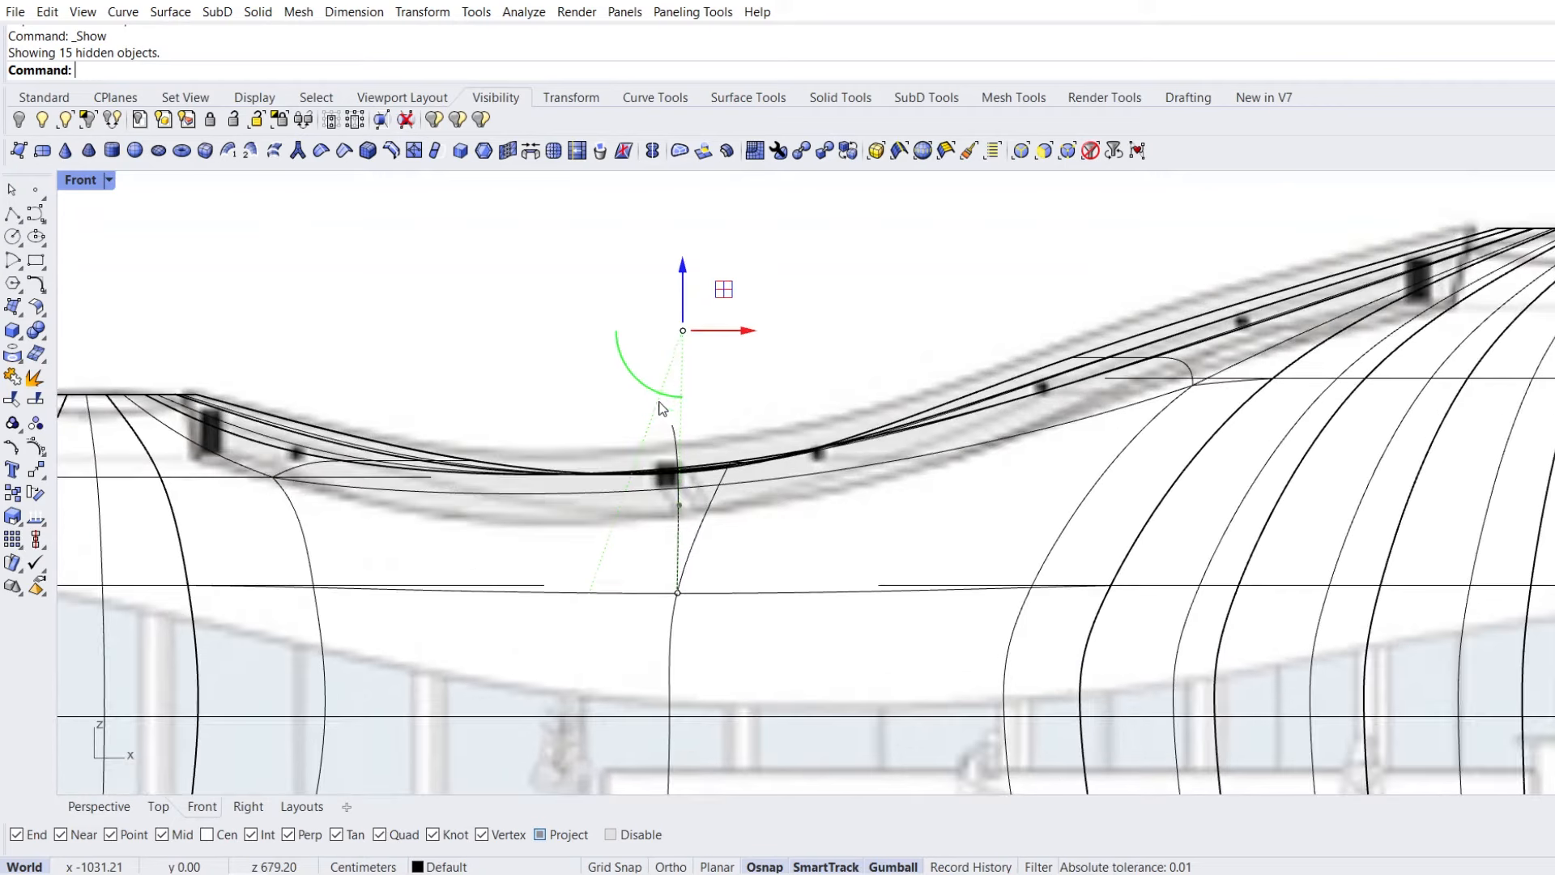
drag(683, 267, 683, 320)
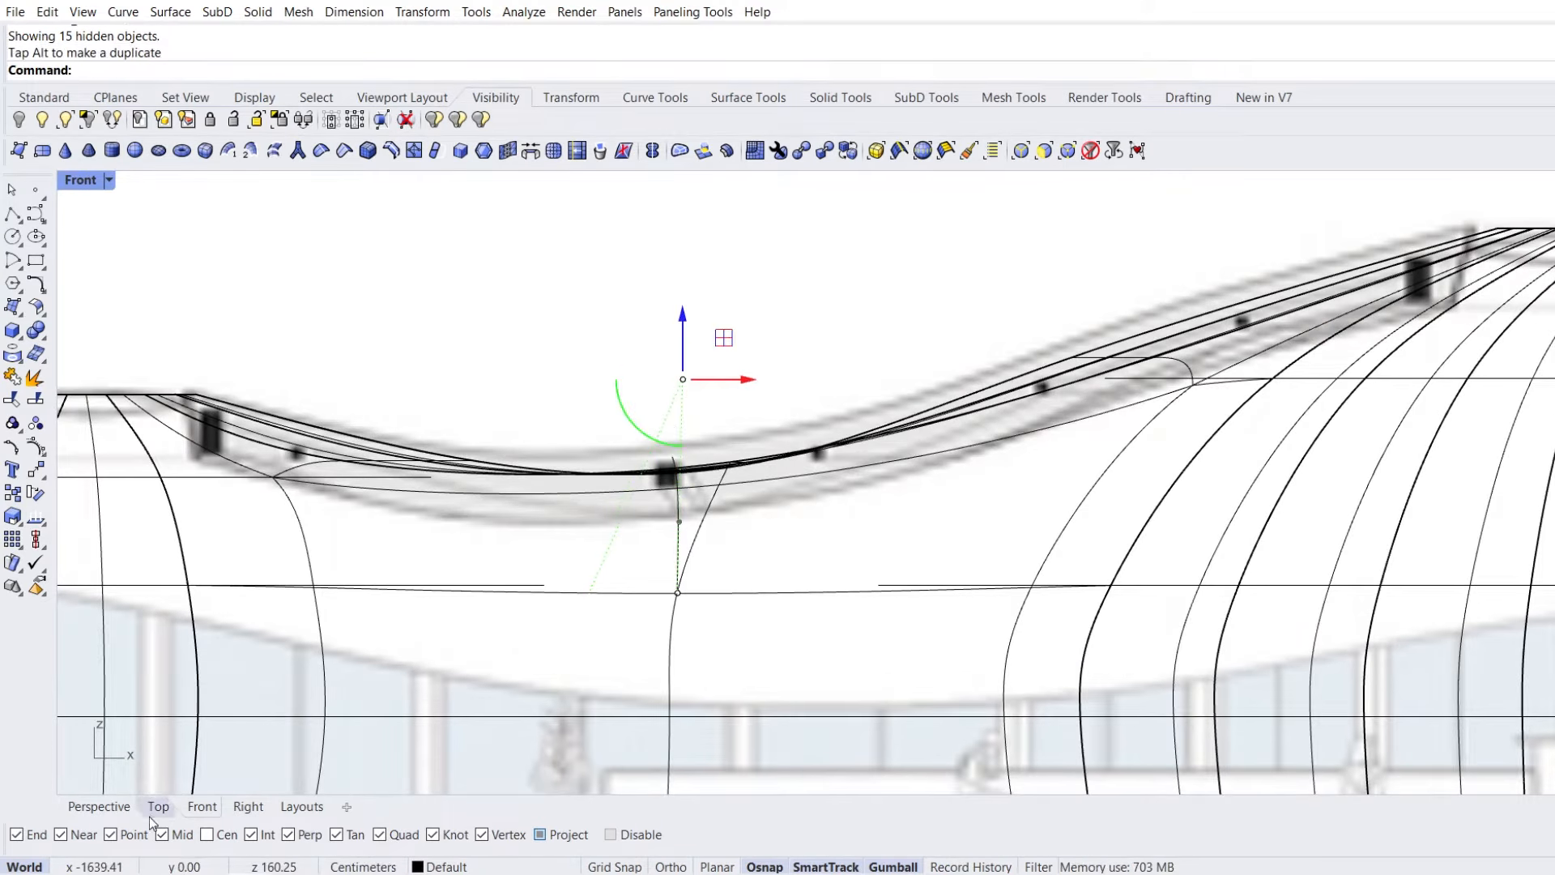
Add the curve's end control points to the selected middle one and scale them slightly inward across the bridge
click(115, 805)
mouse_move(462, 486)
right_down()
mouse_move(553, 566)
mouse_move(760, 592)
right_up()
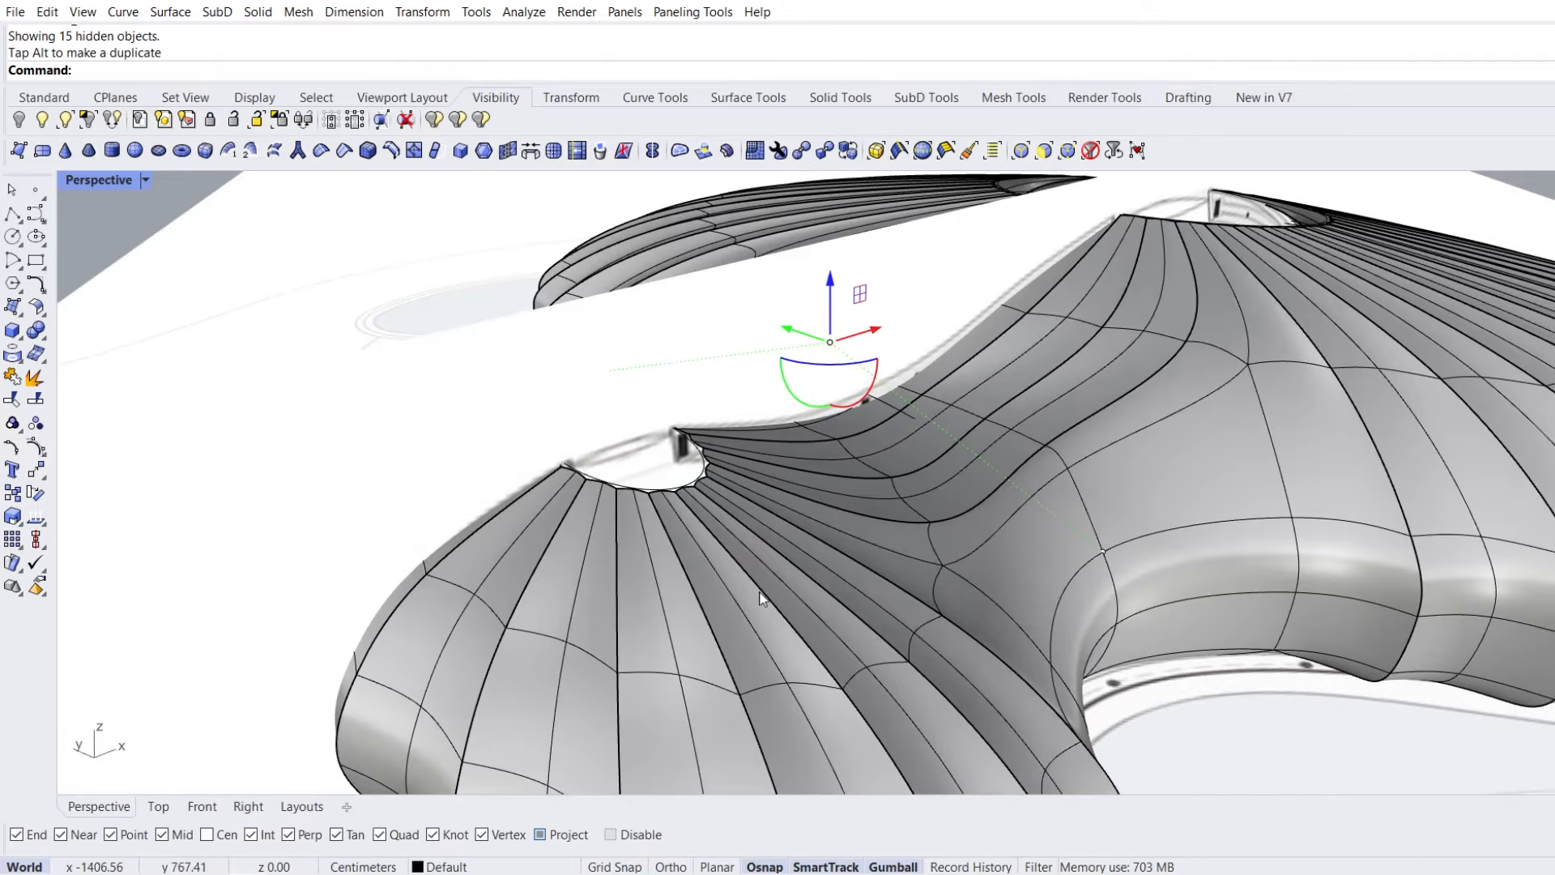
shift+click(1105, 552)
right_drag(854, 533, 858, 496)
shift+click(702, 493)
drag(1273, 439, 1248, 443)
right_drag(1089, 443, 948, 434)
key(Escape)
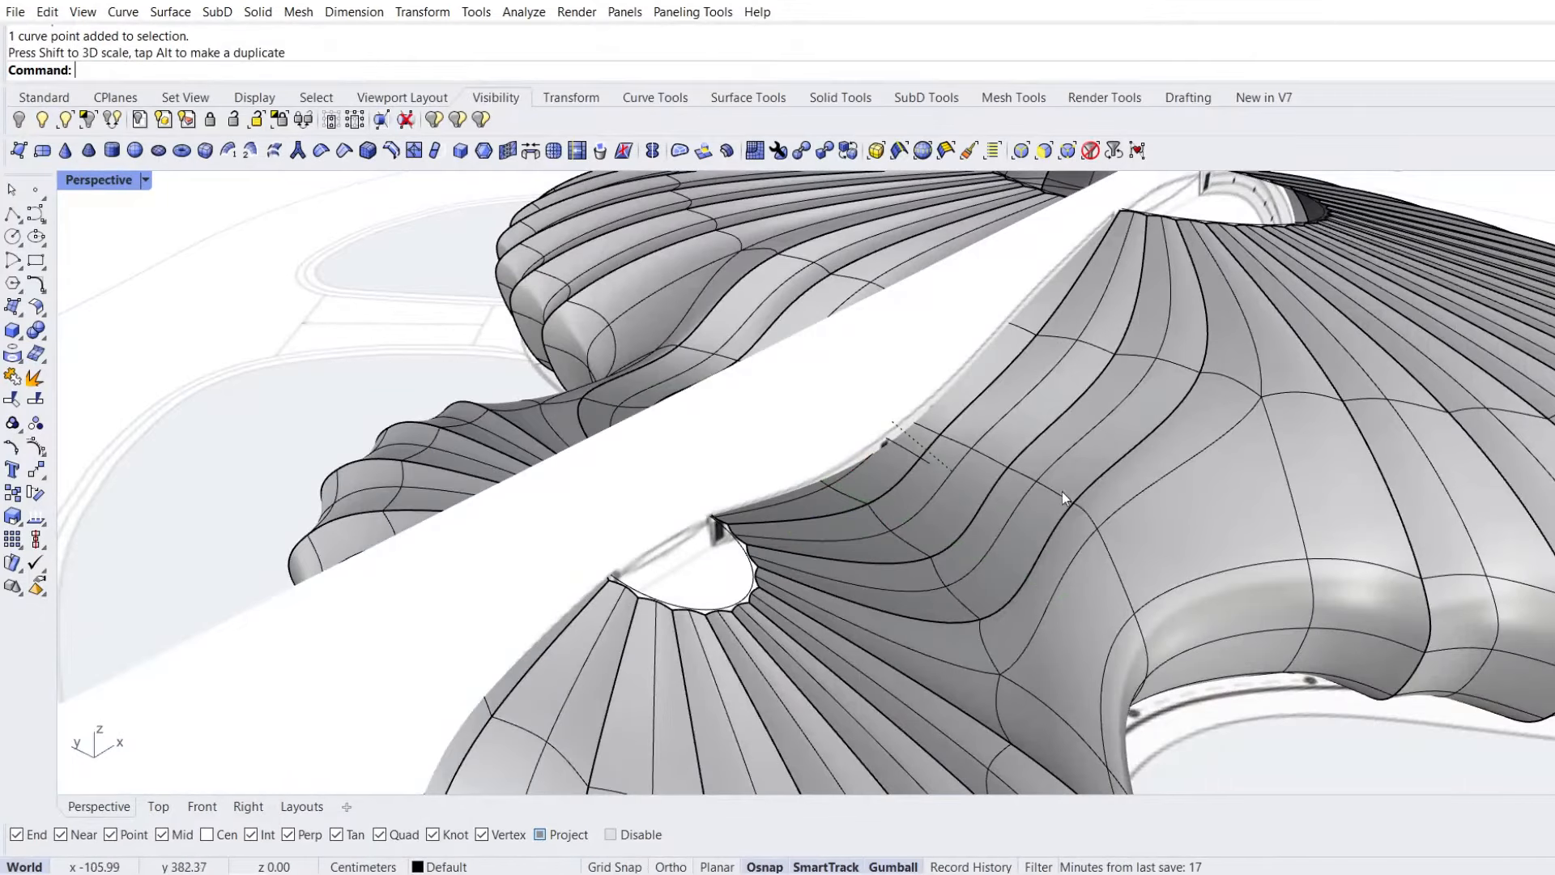
Select the middle edge chain across the bridge's roof and align it to the rebuilt curve with Align's ToCurve option
ctrl+shift+click(1104, 541)
right_drag(1104, 541, 713, 405)
ctrl+shift+double_click(742, 411)
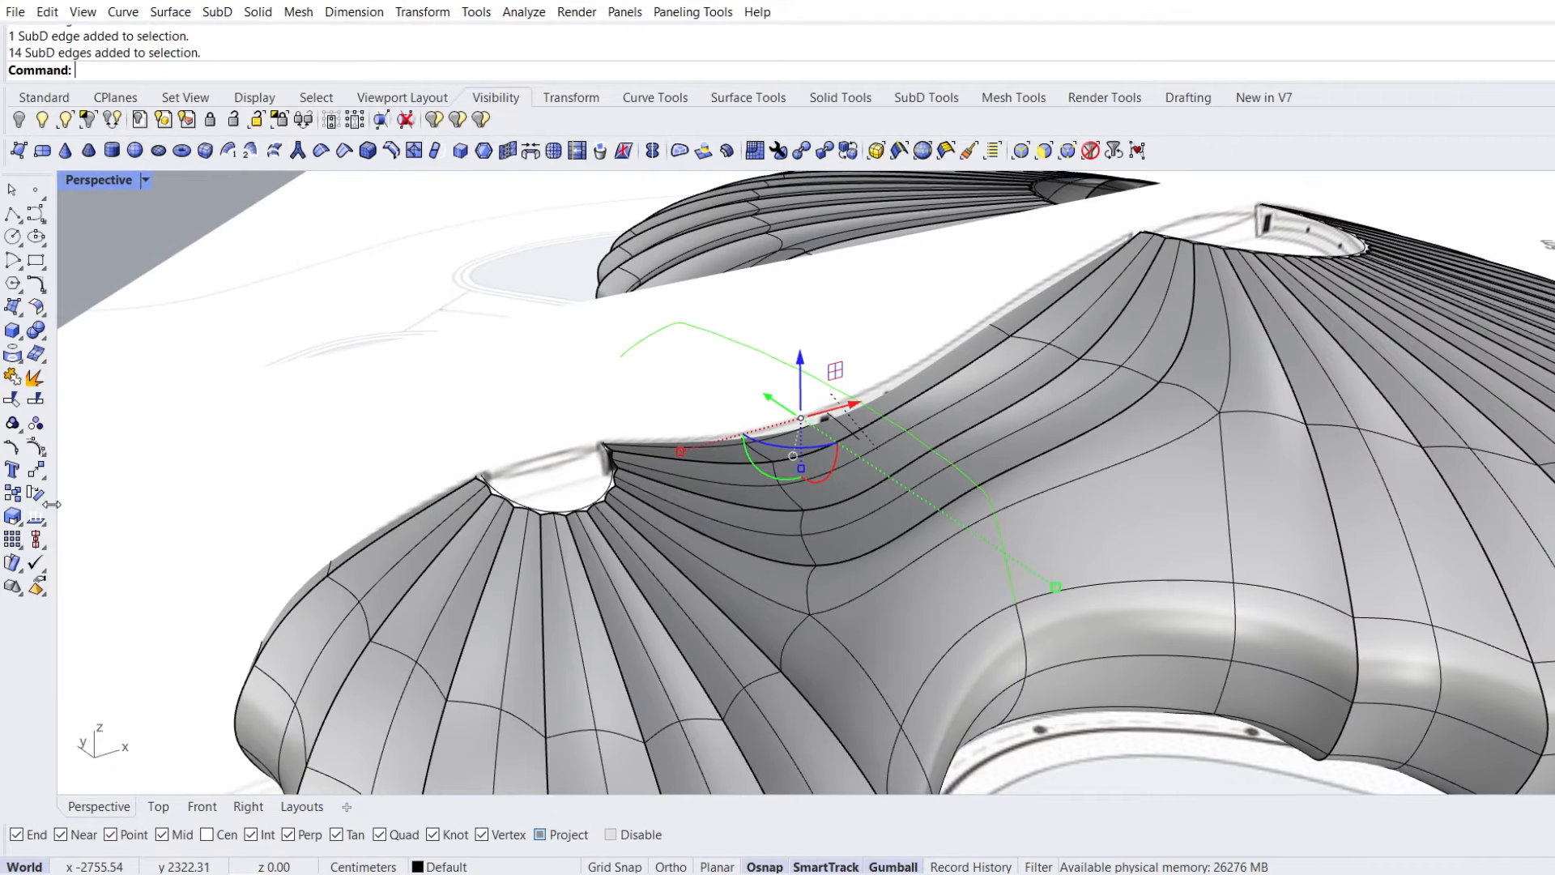
click(36, 539)
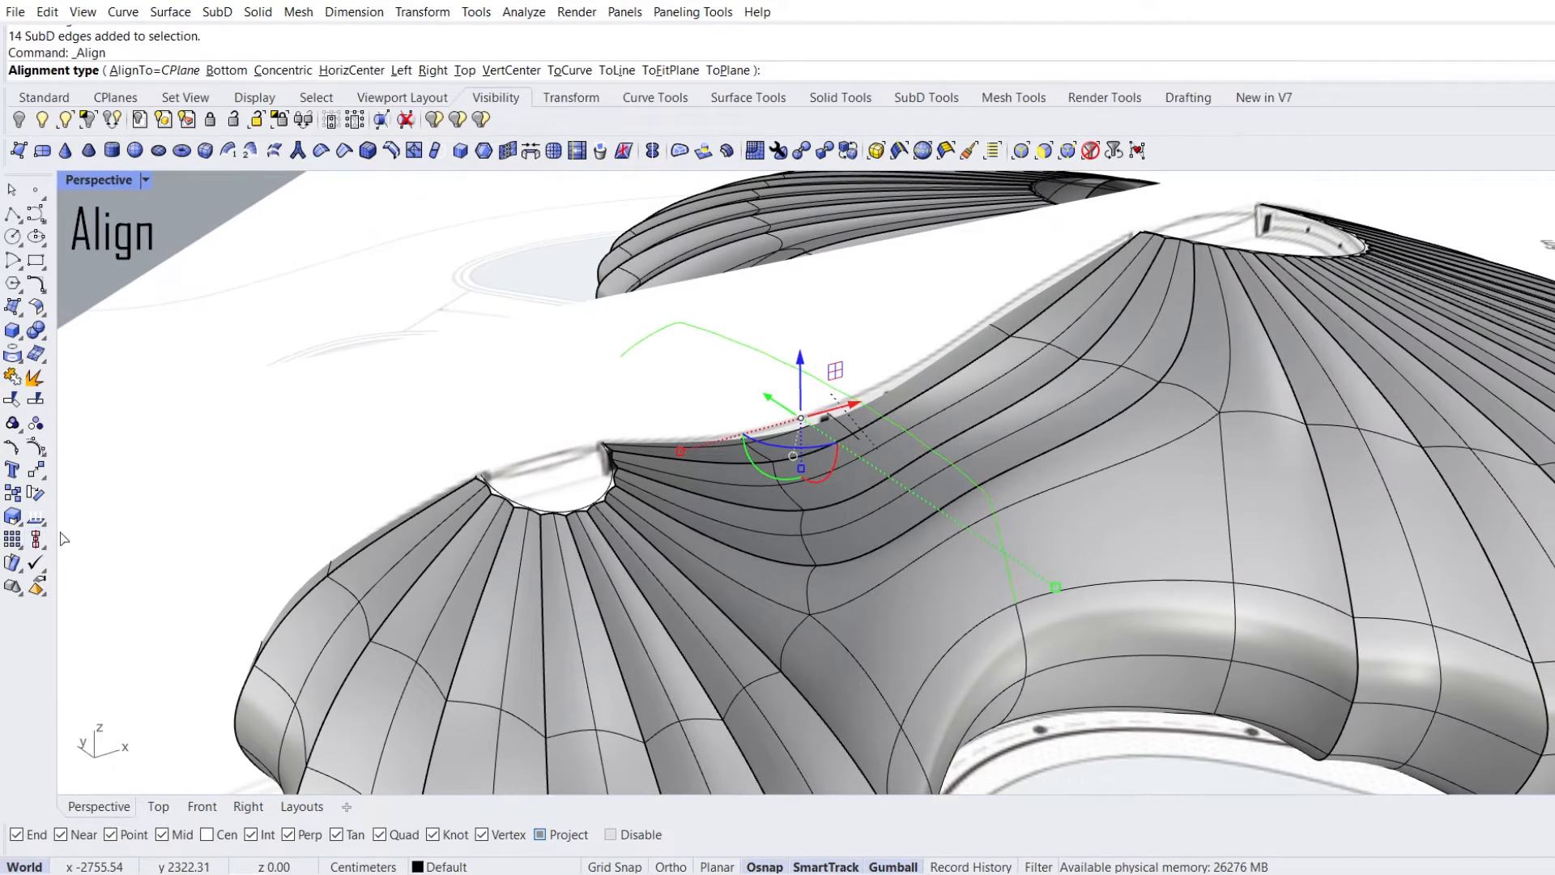
click(569, 71)
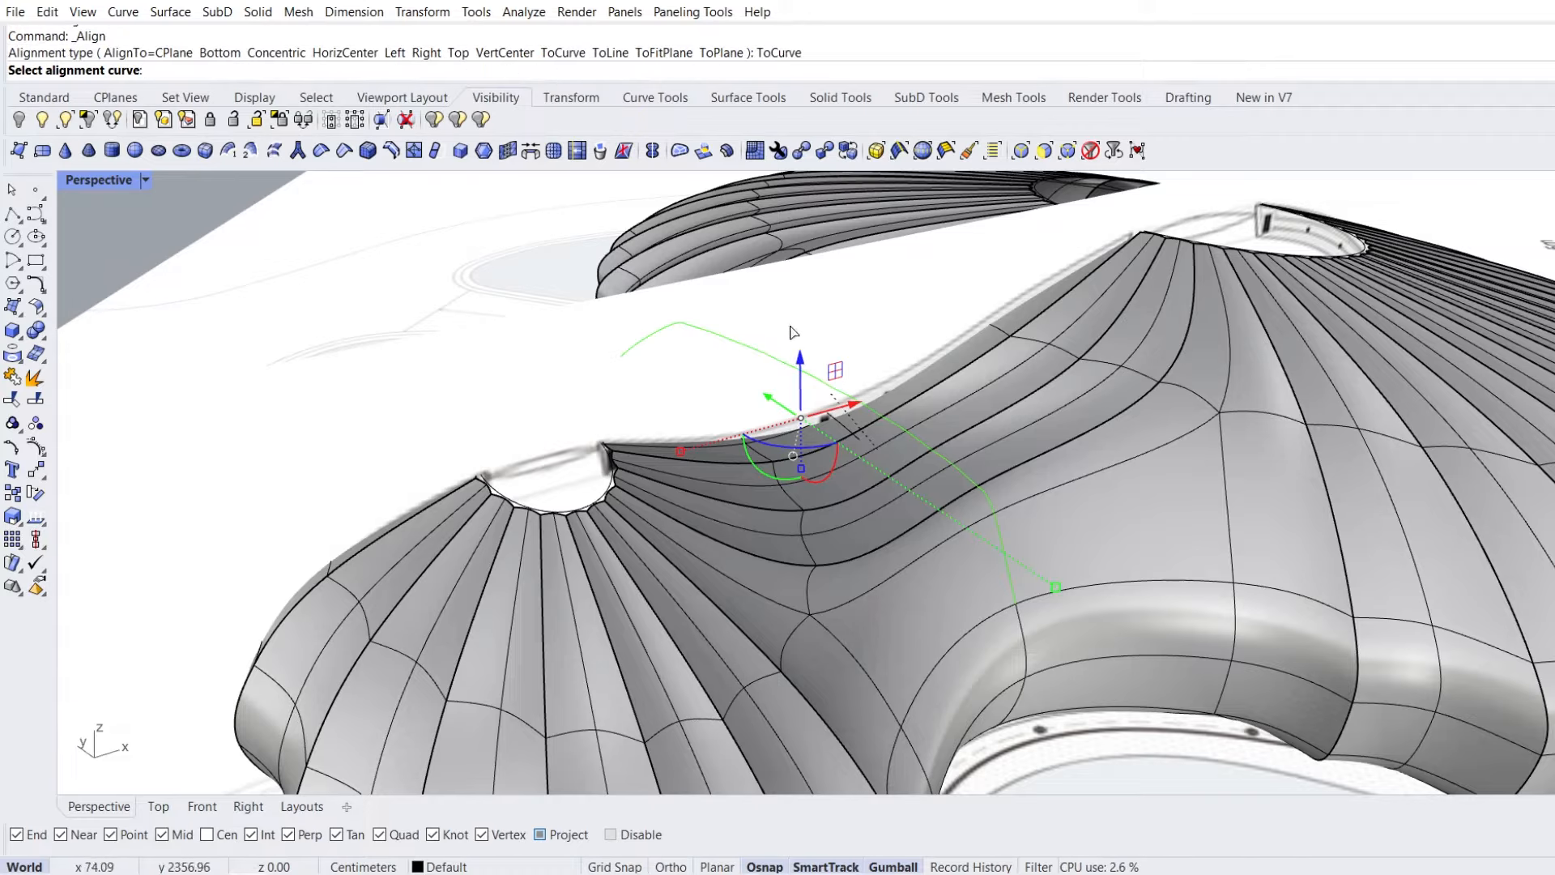
click(839, 420)
right_drag(839, 425, 879, 472)
click(708, 397)
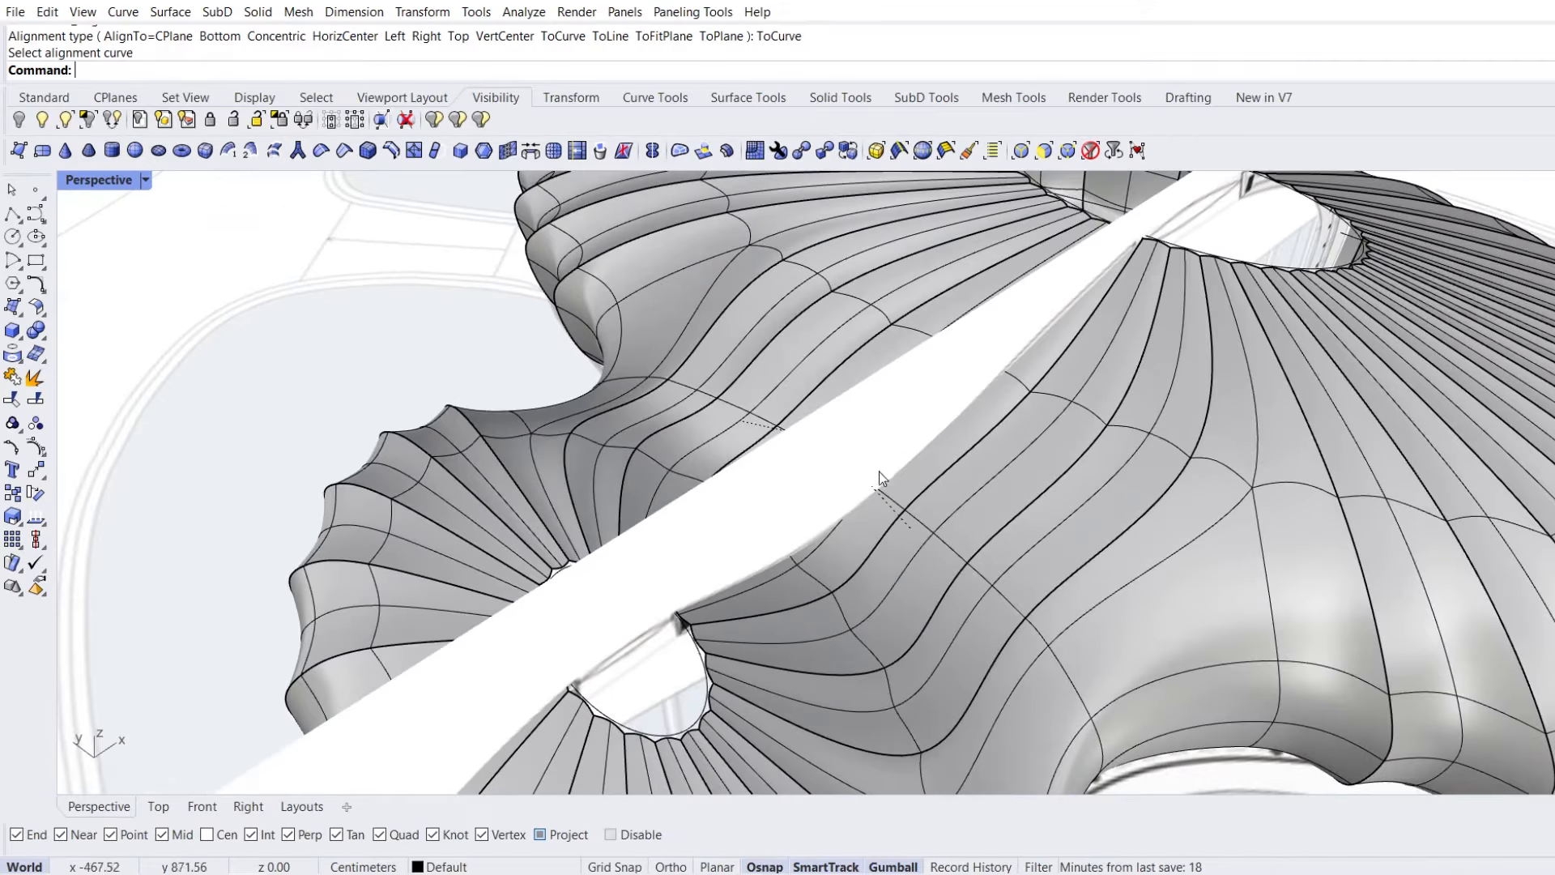
Set the Perspective view to Rendered display and examine the smoothed building form
scroll(572, 407, down, 4)
right_drag(684, 441, 631, 419)
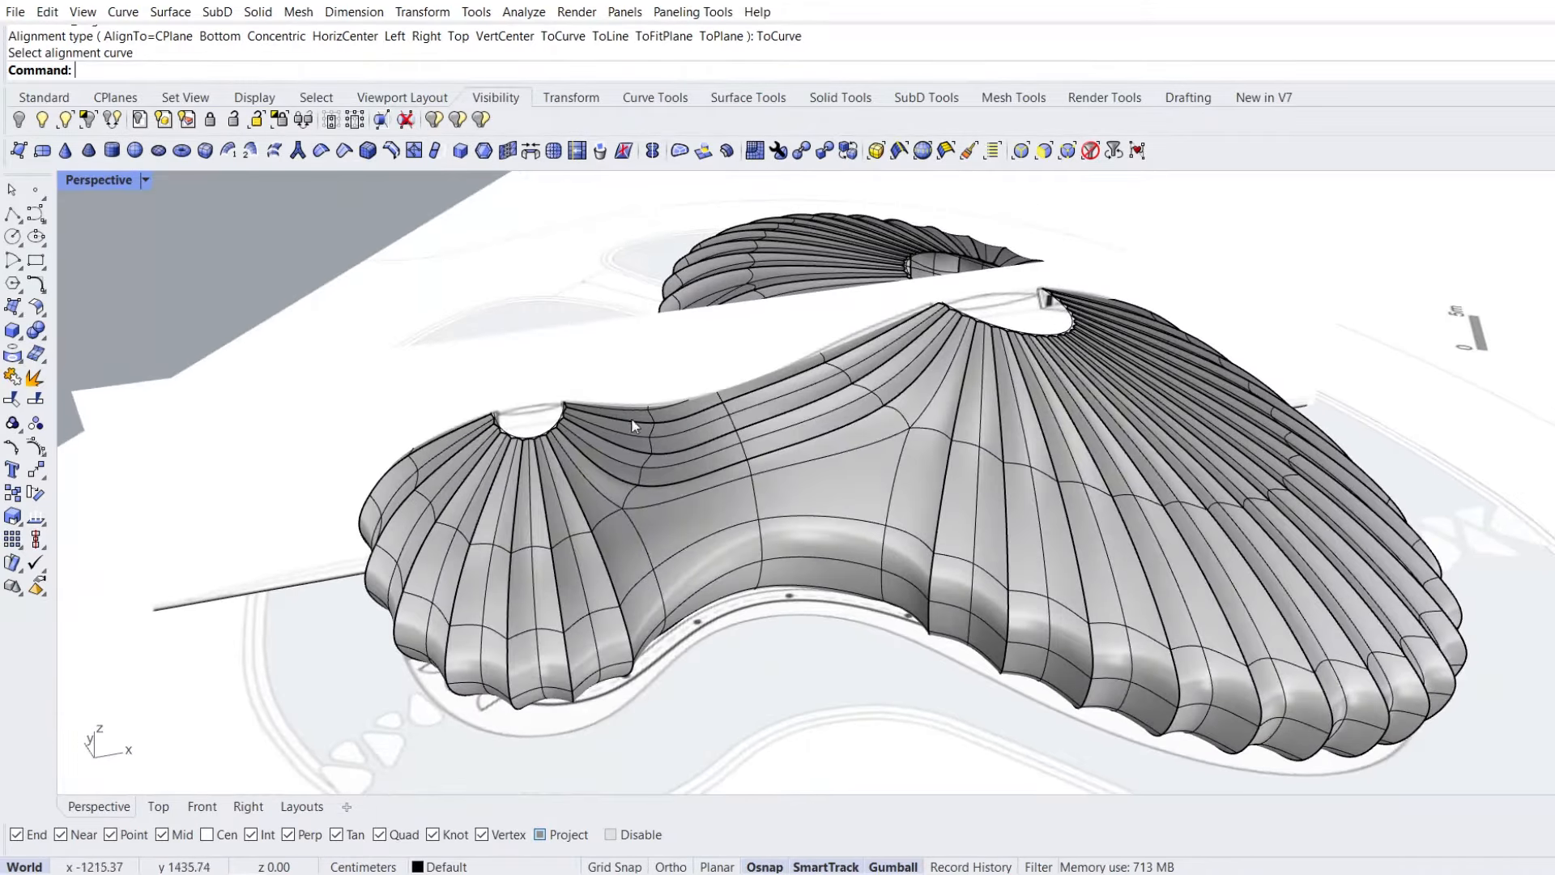
click(146, 180)
click(147, 289)
right_drag(616, 429, 579, 436)
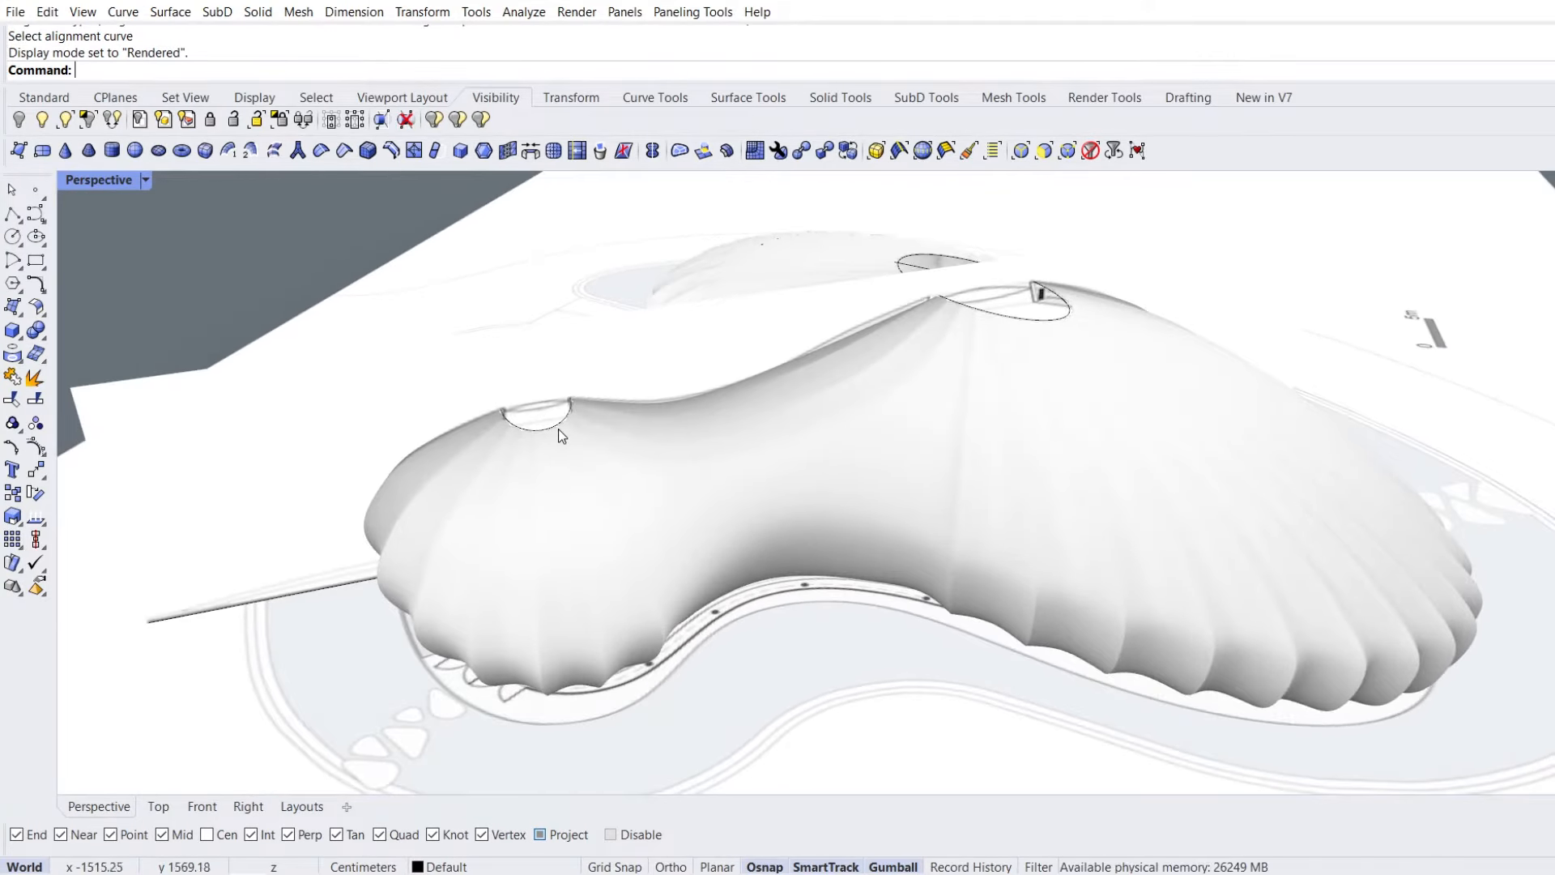
Isolate the bridged SubD building together with the closed curves of its two roof openings
click(557, 431)
shift+click(947, 388)
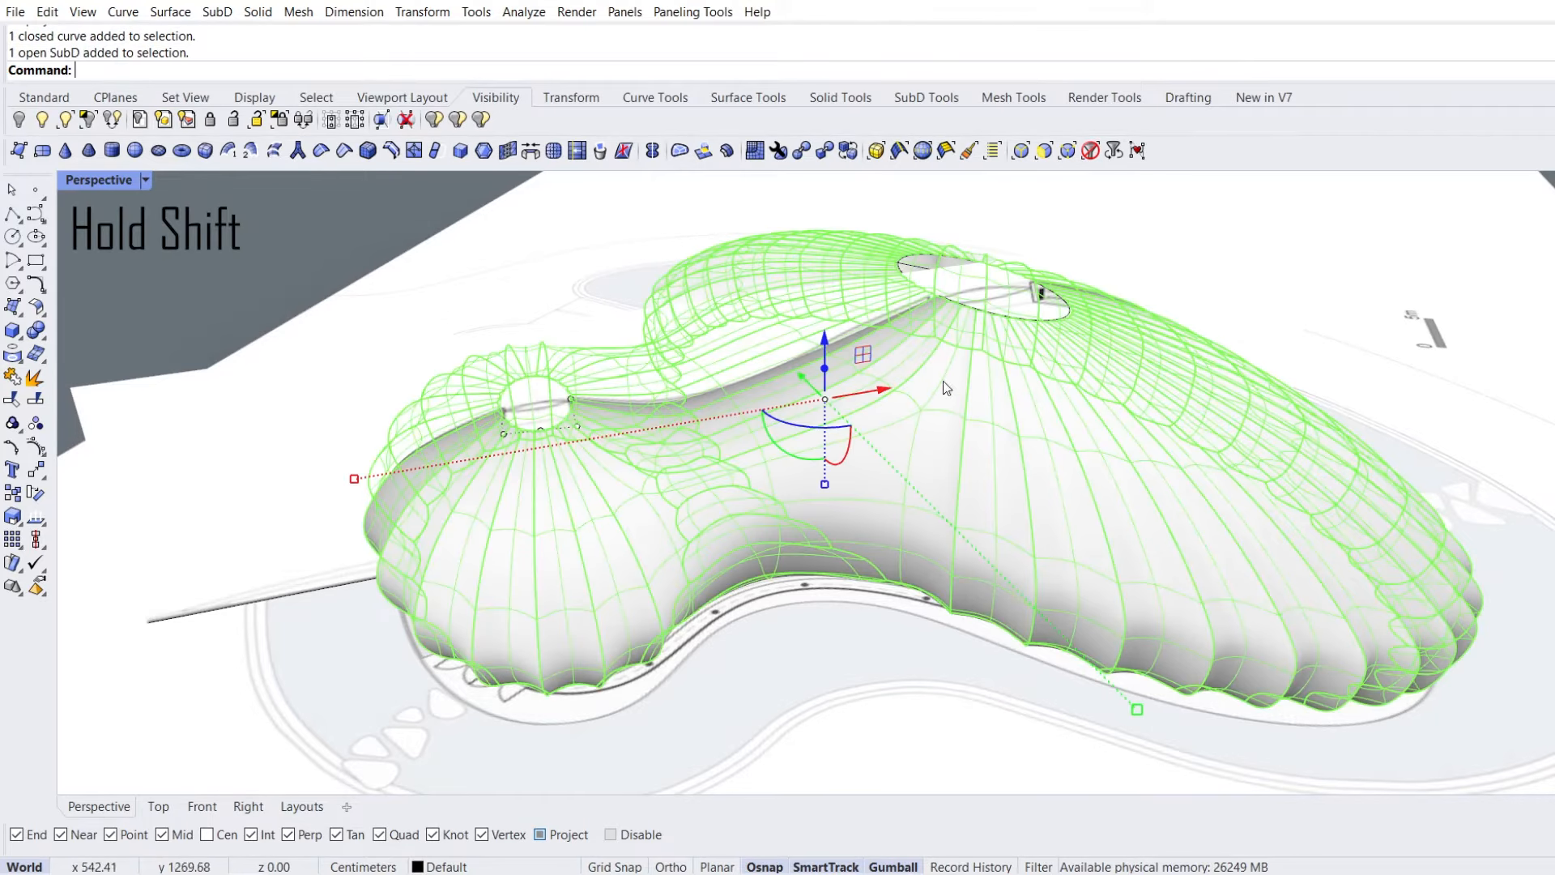
shift+click(1003, 324)
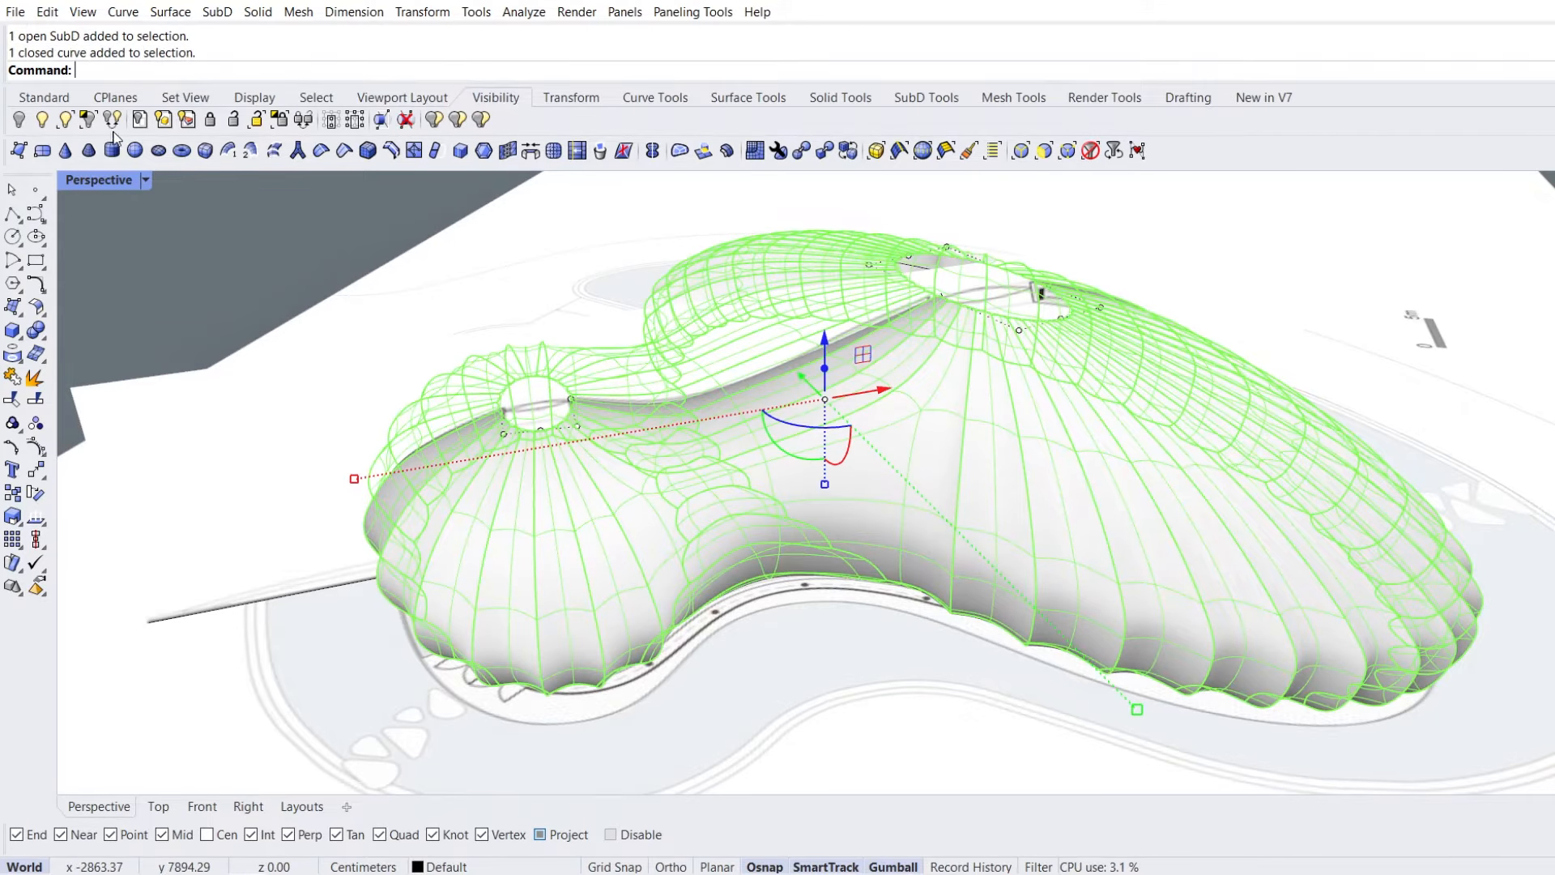
click(88, 120)
click(220, 257)
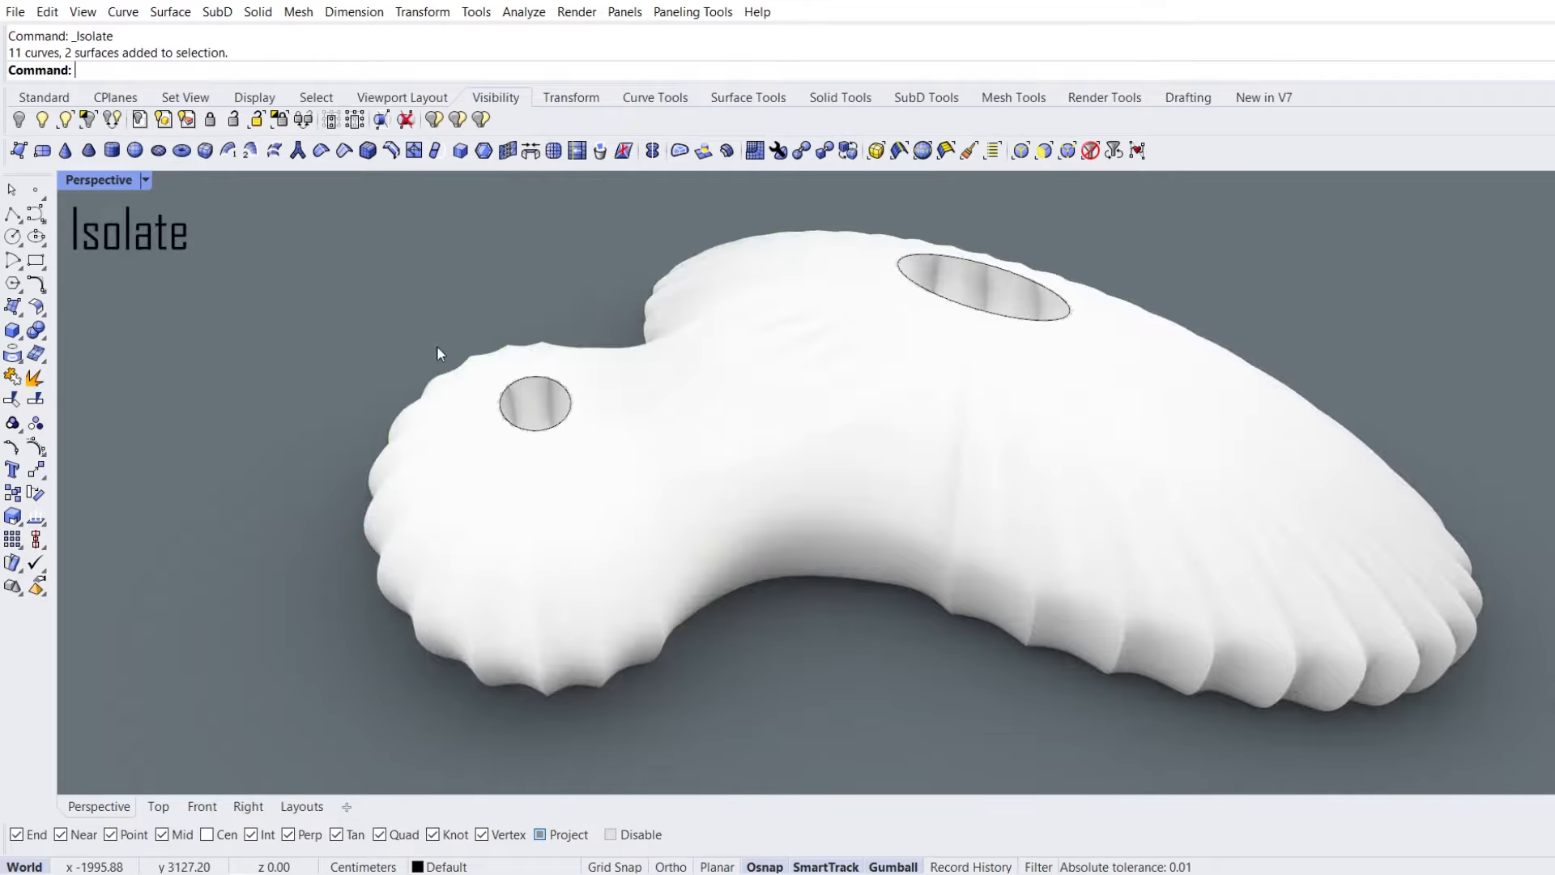
Set the Perspective view back to Shaded display and frame the small shell's roof opening
scroll(390, 413, up, 3)
right_drag(391, 413, 375, 419)
click(145, 181)
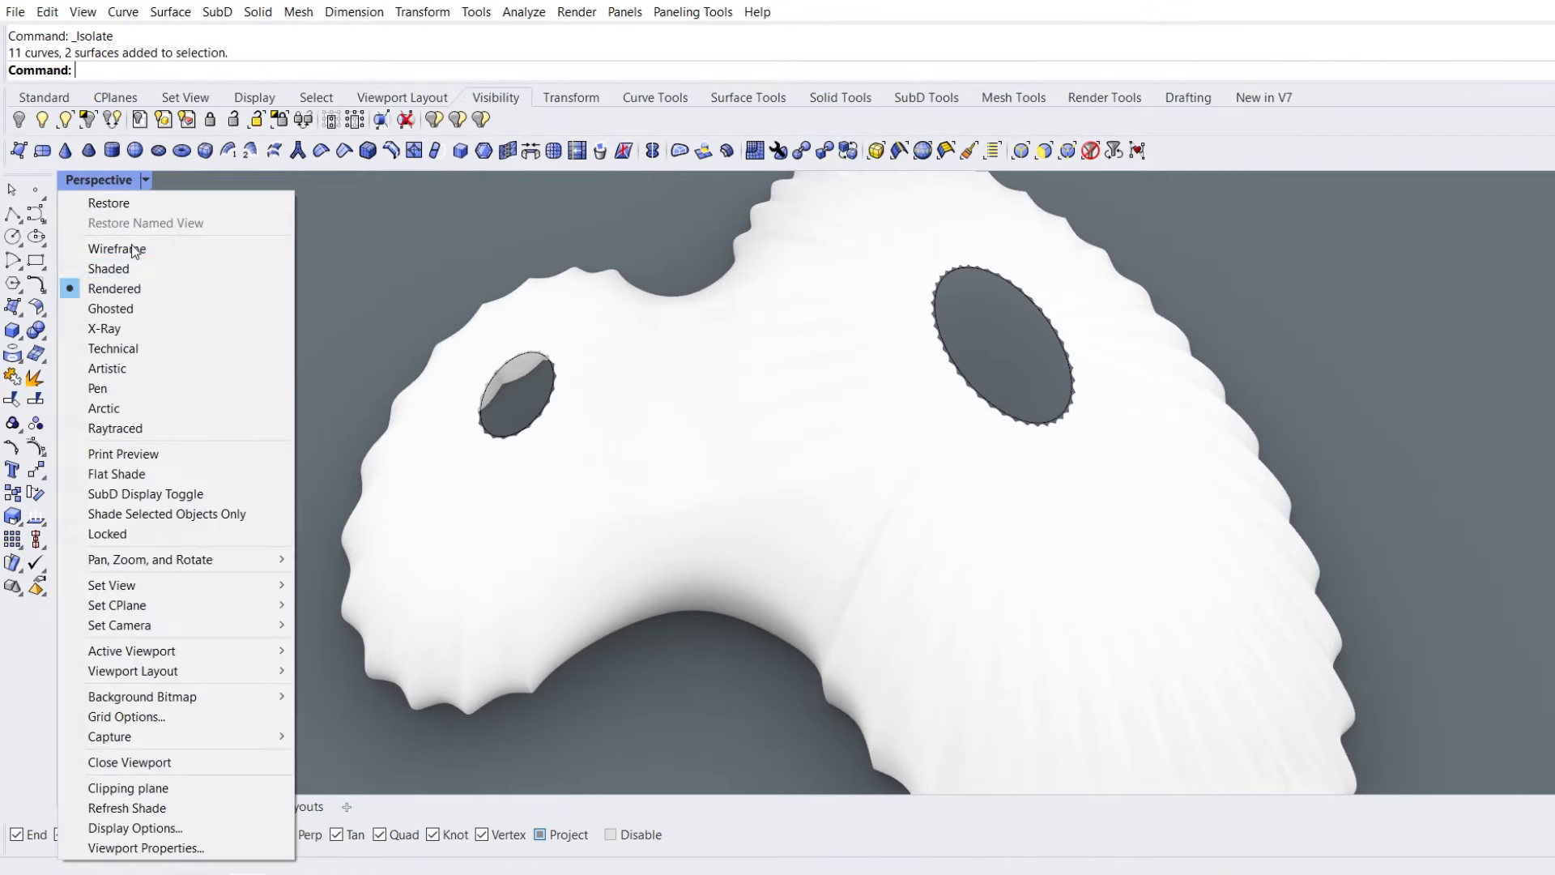
click(142, 271)
scroll(502, 382, up, 6)
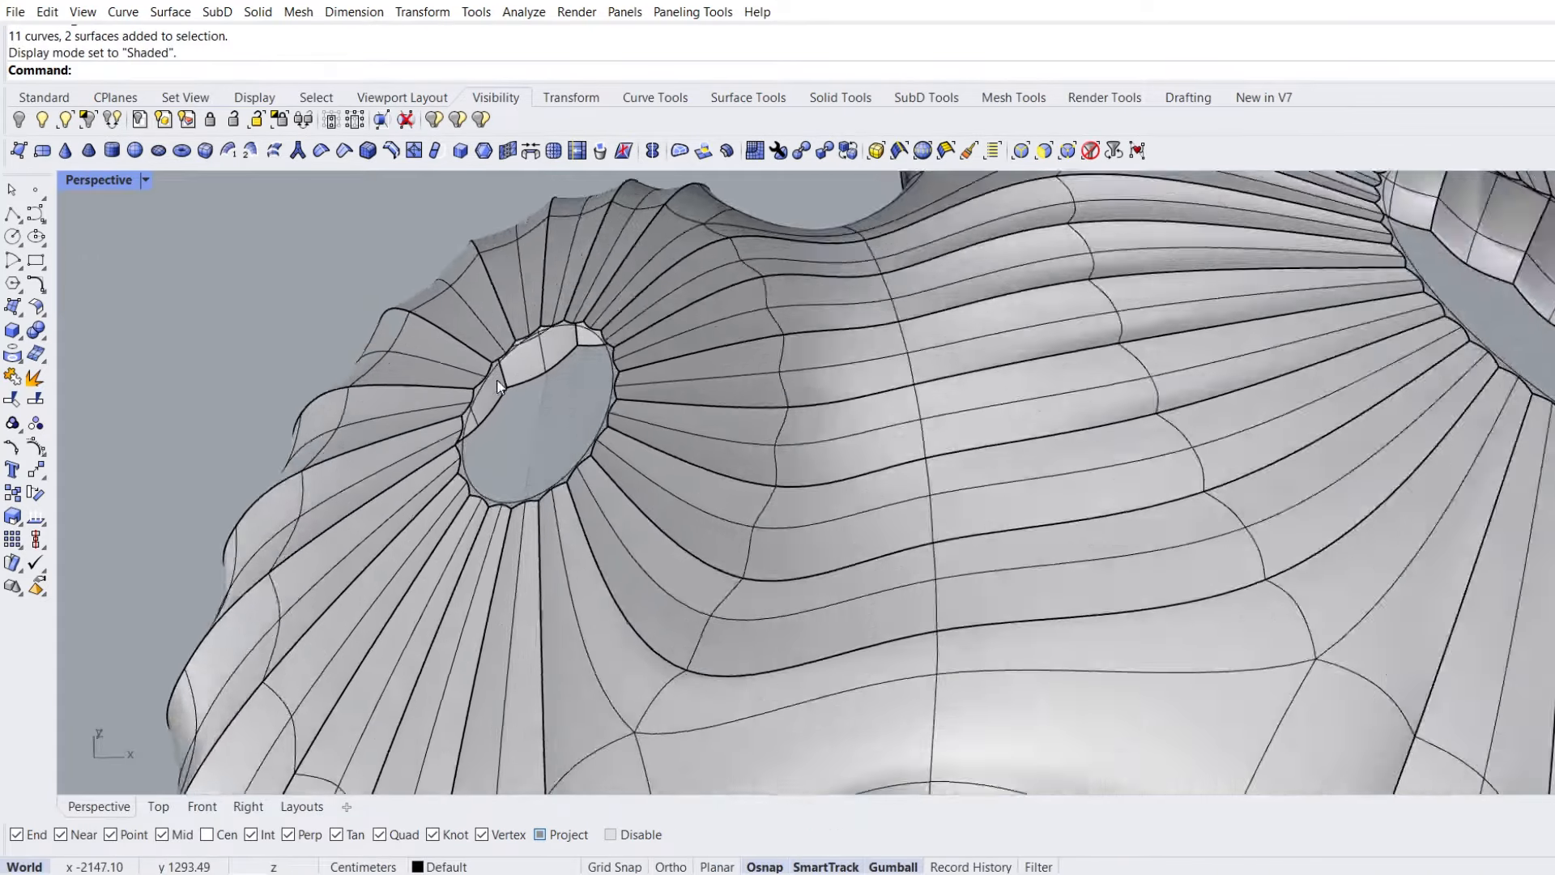
Select the small roof opening's edge loop and align it to its closed curve with Align's ToCurve option
ctrl+shift+double_click(502, 410)
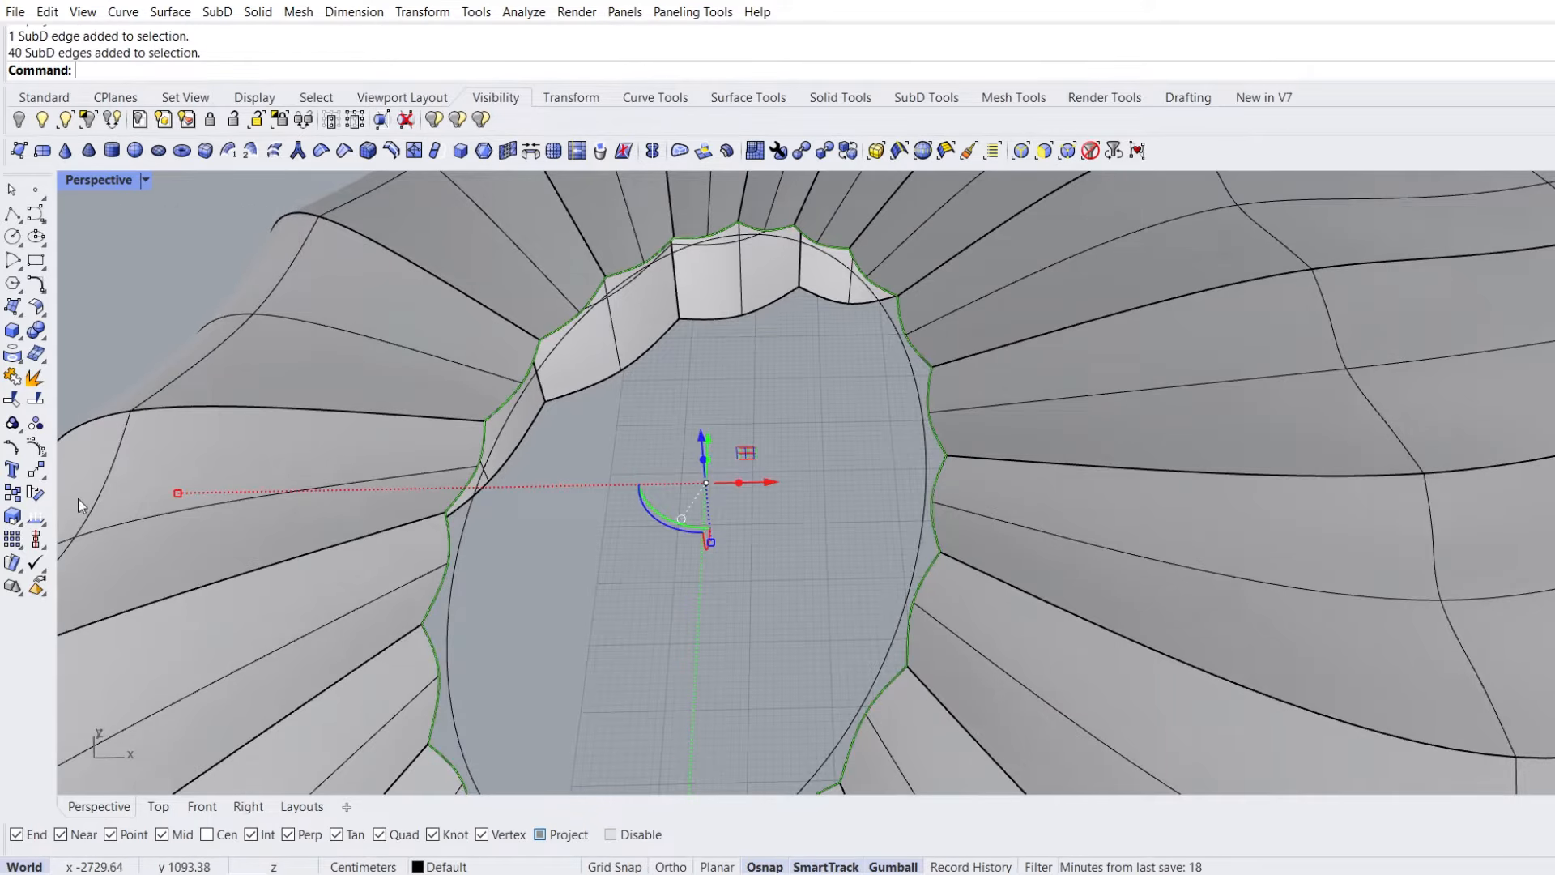
click(36, 540)
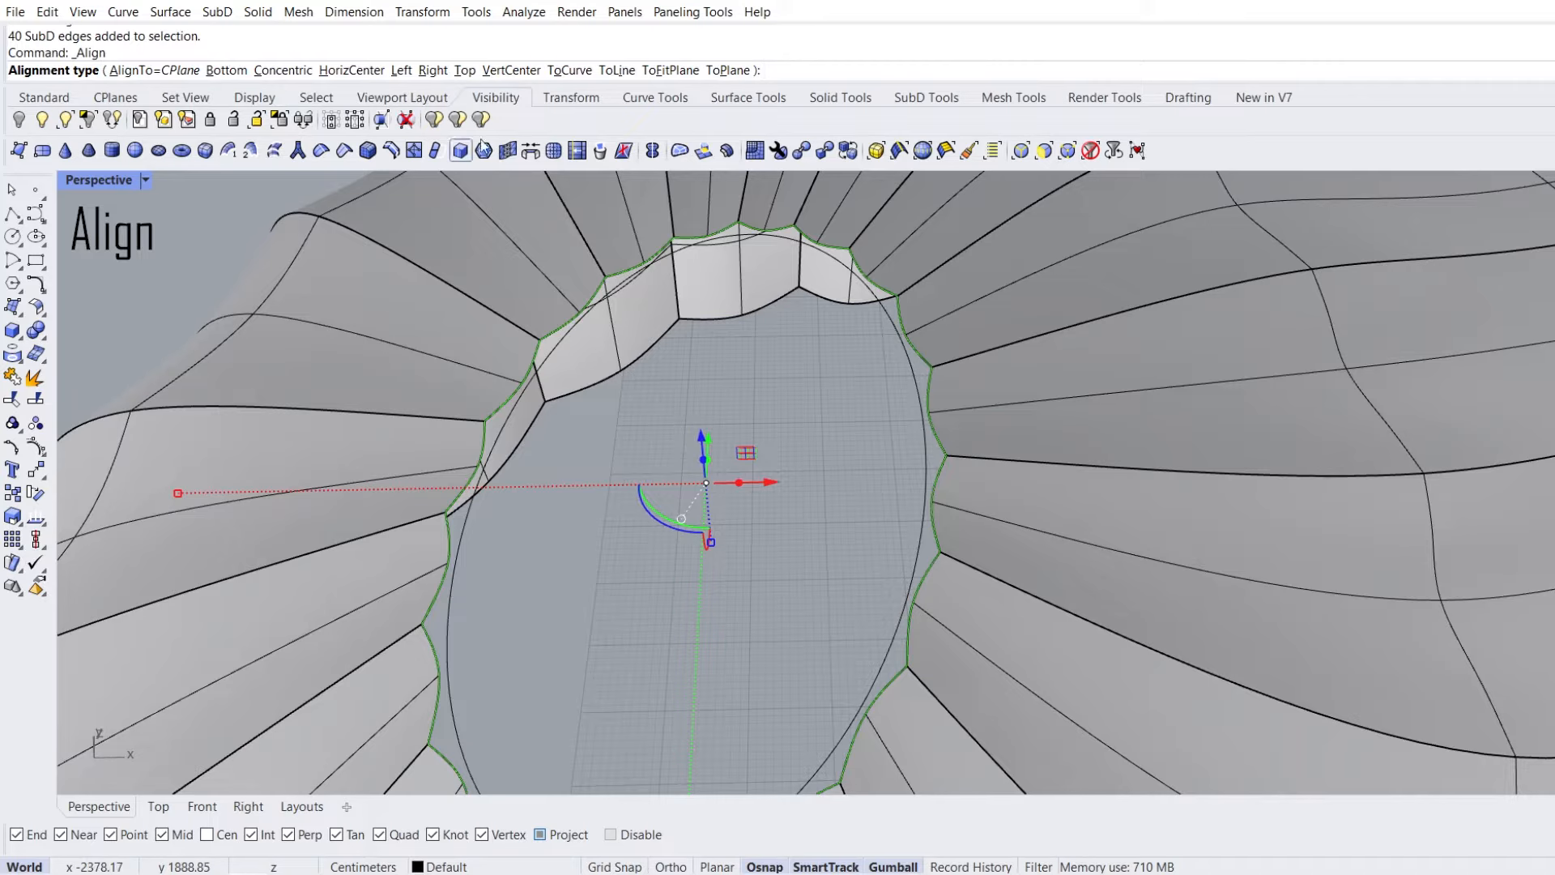
click(567, 70)
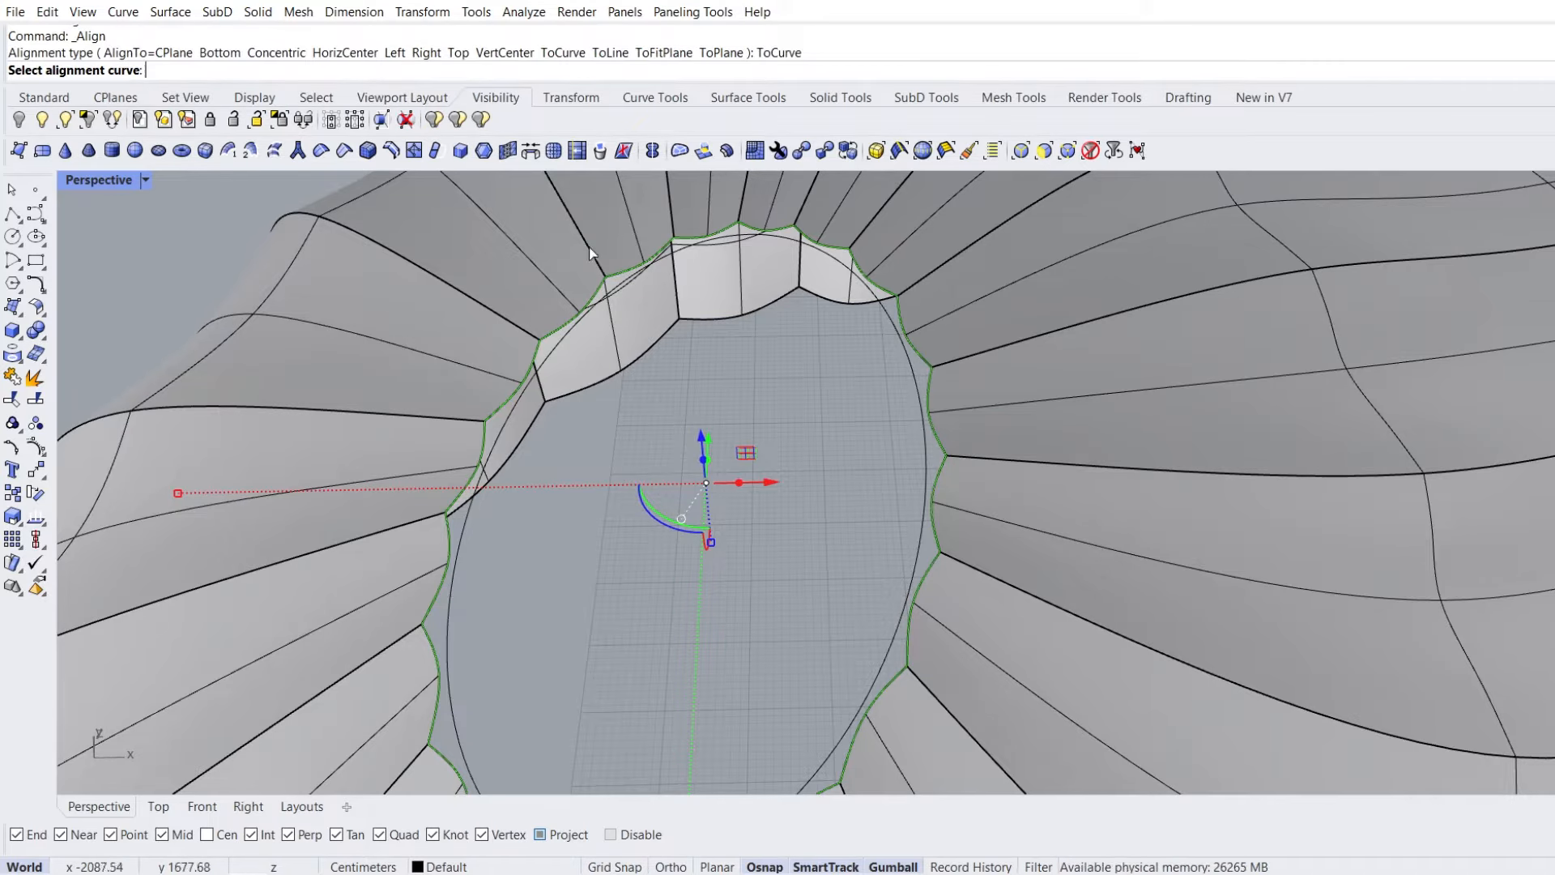
click(564, 341)
click(626, 432)
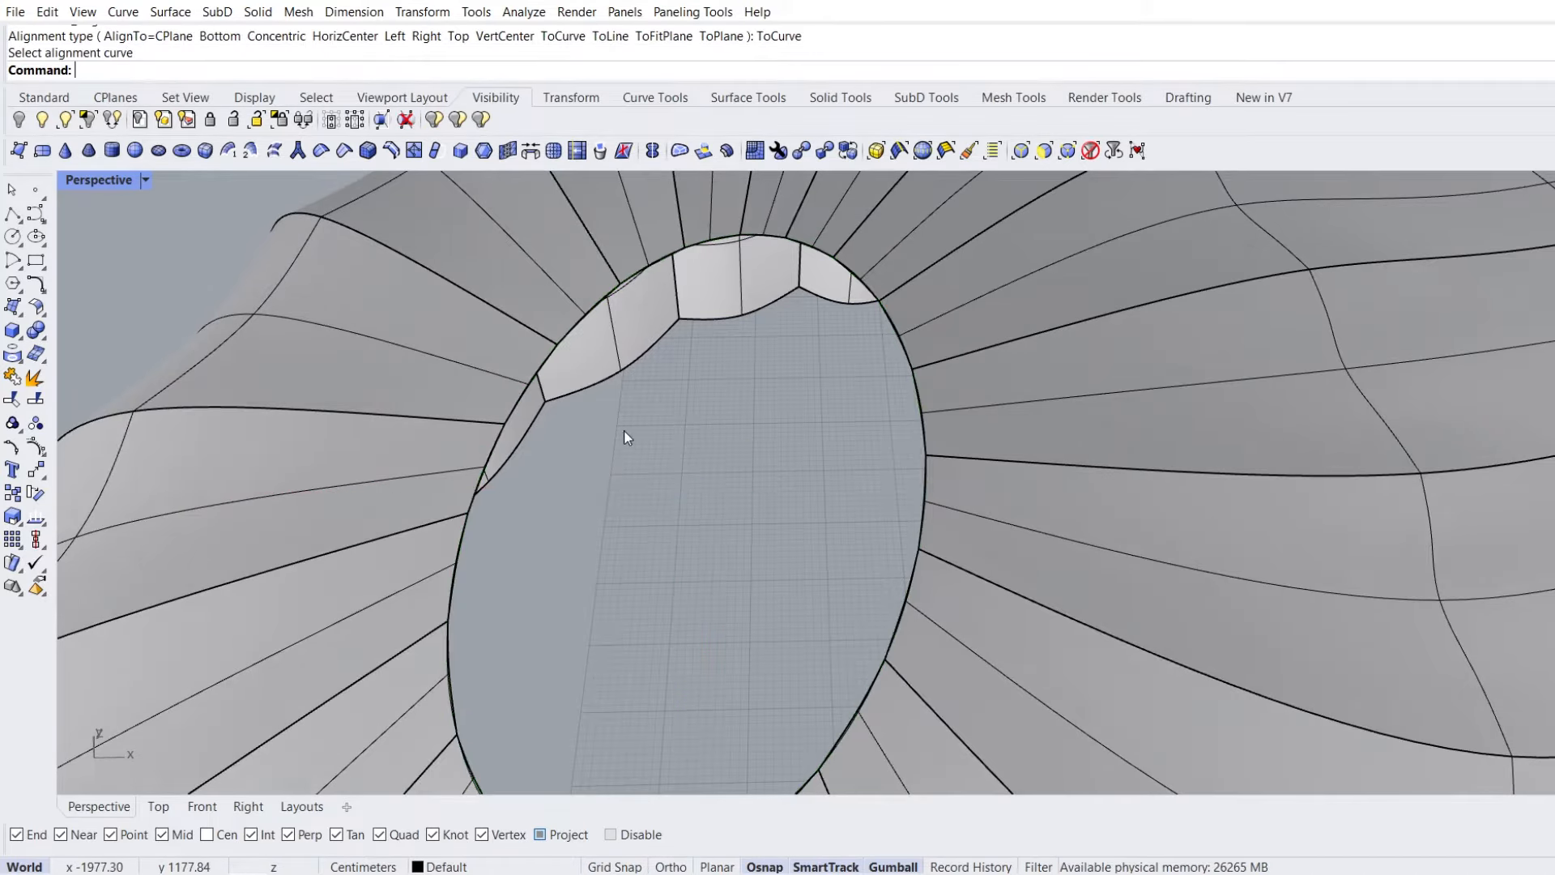
Select the large roof opening's edge loop and align it to its closed curve with Align's ToCurve option
scroll(478, 387, down, 6)
right_drag(478, 392, 968, 422)
scroll(478, 376, down, 6)
scroll(967, 422, up, 5)
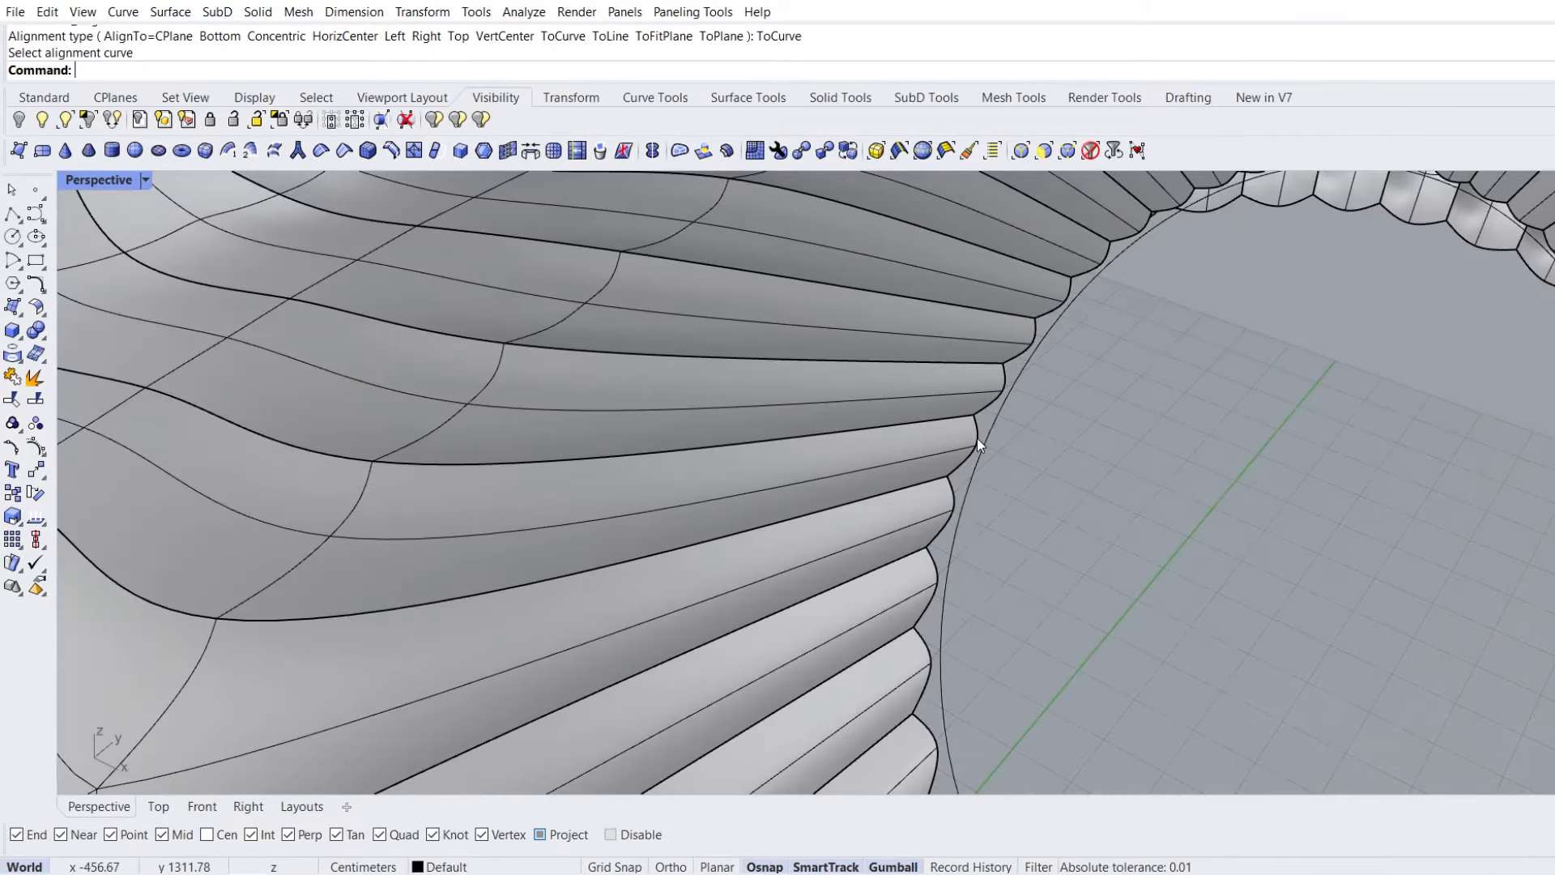
double_click(977, 424)
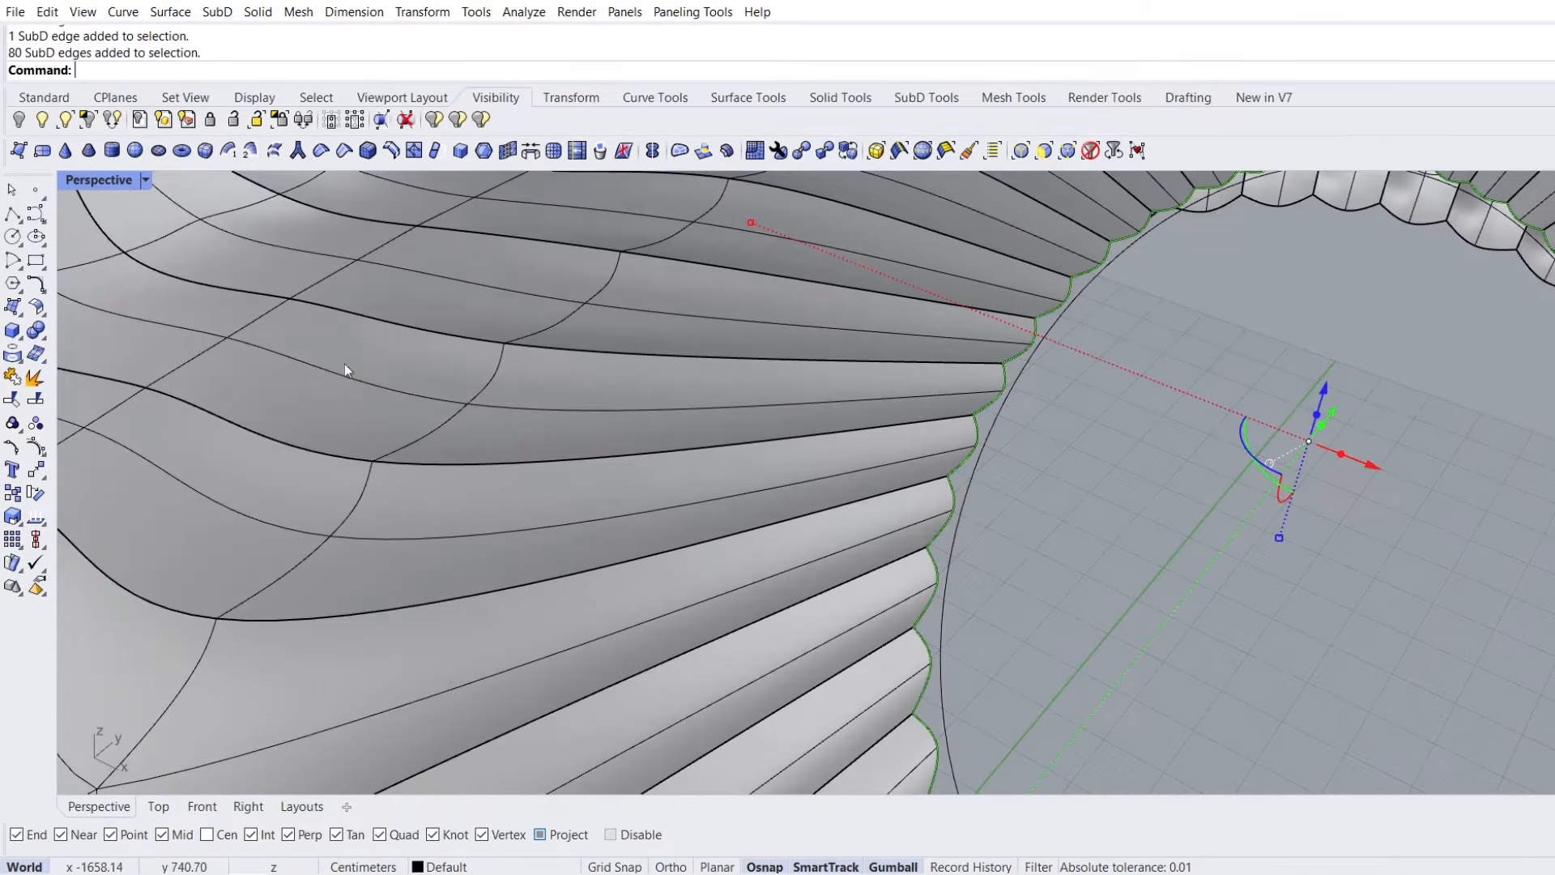
click(36, 540)
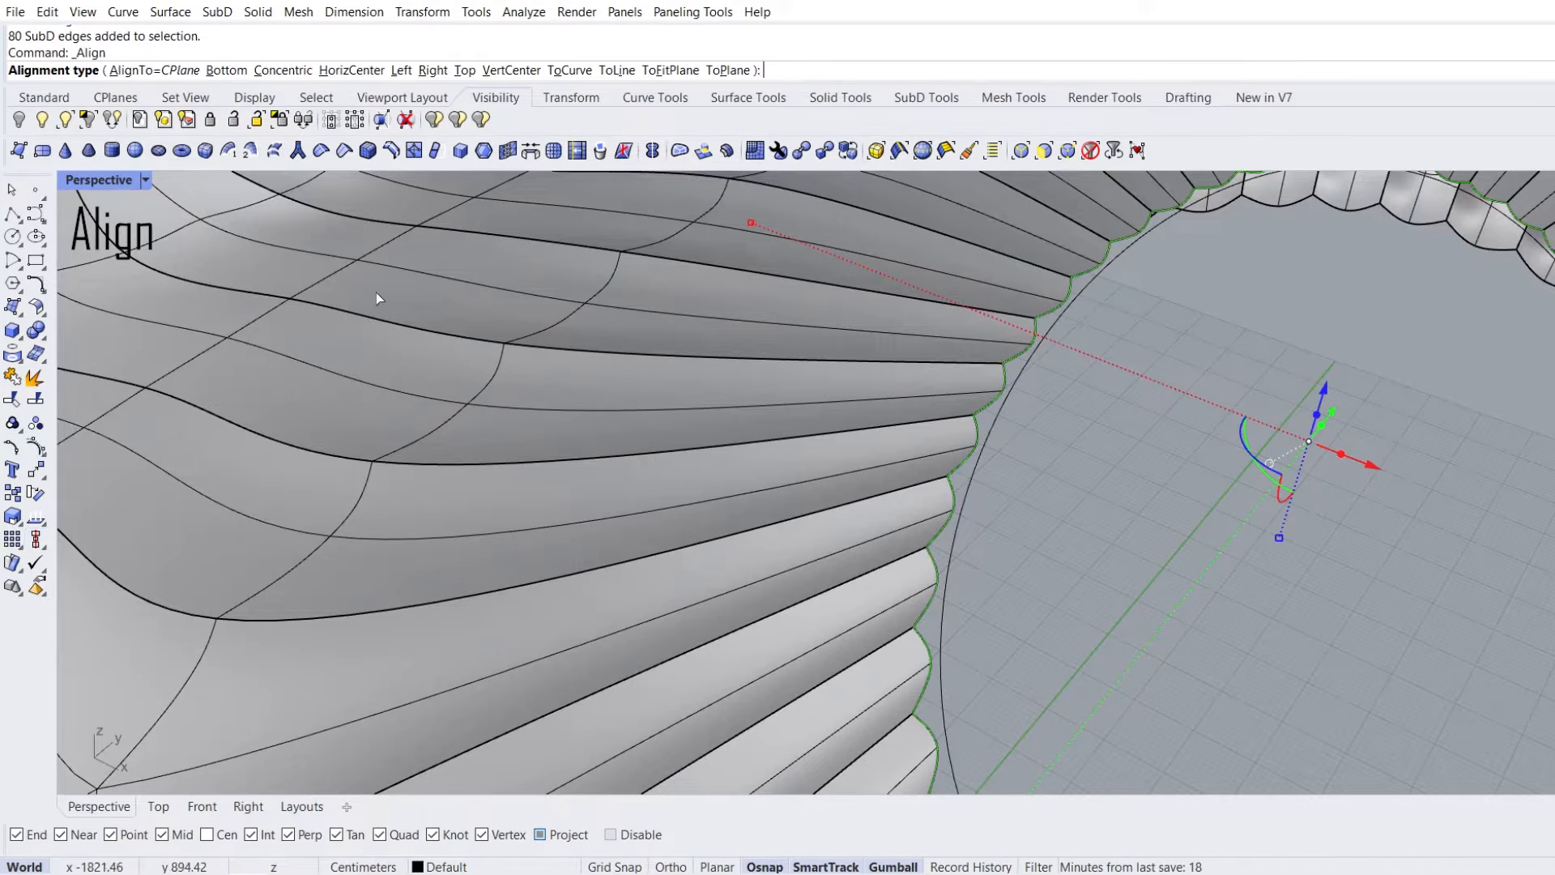
click(567, 70)
scroll(431, 313, down, 5)
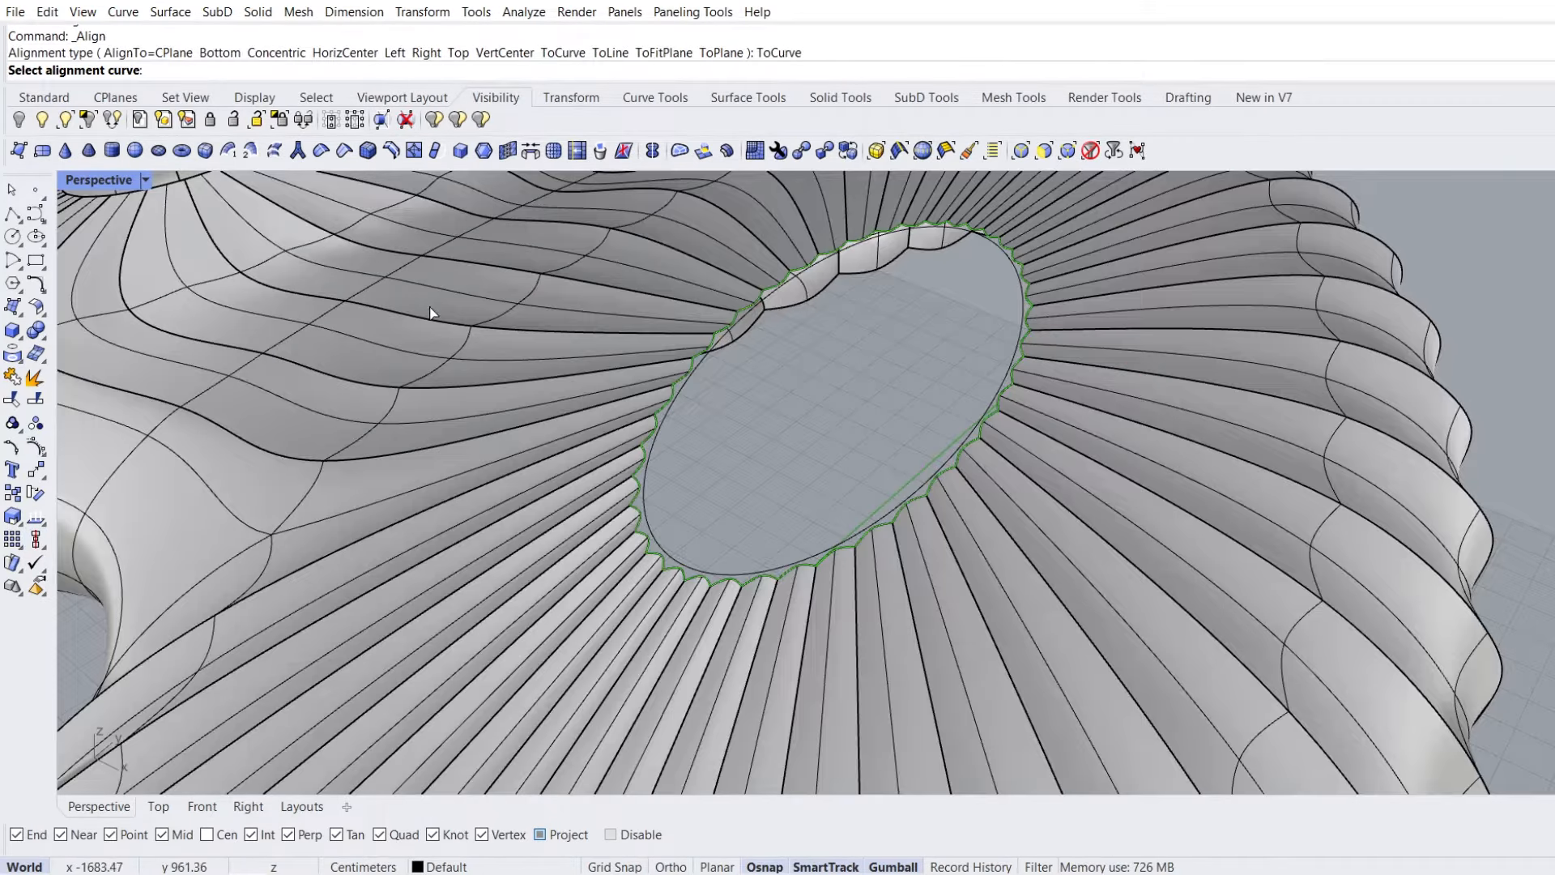
click(682, 396)
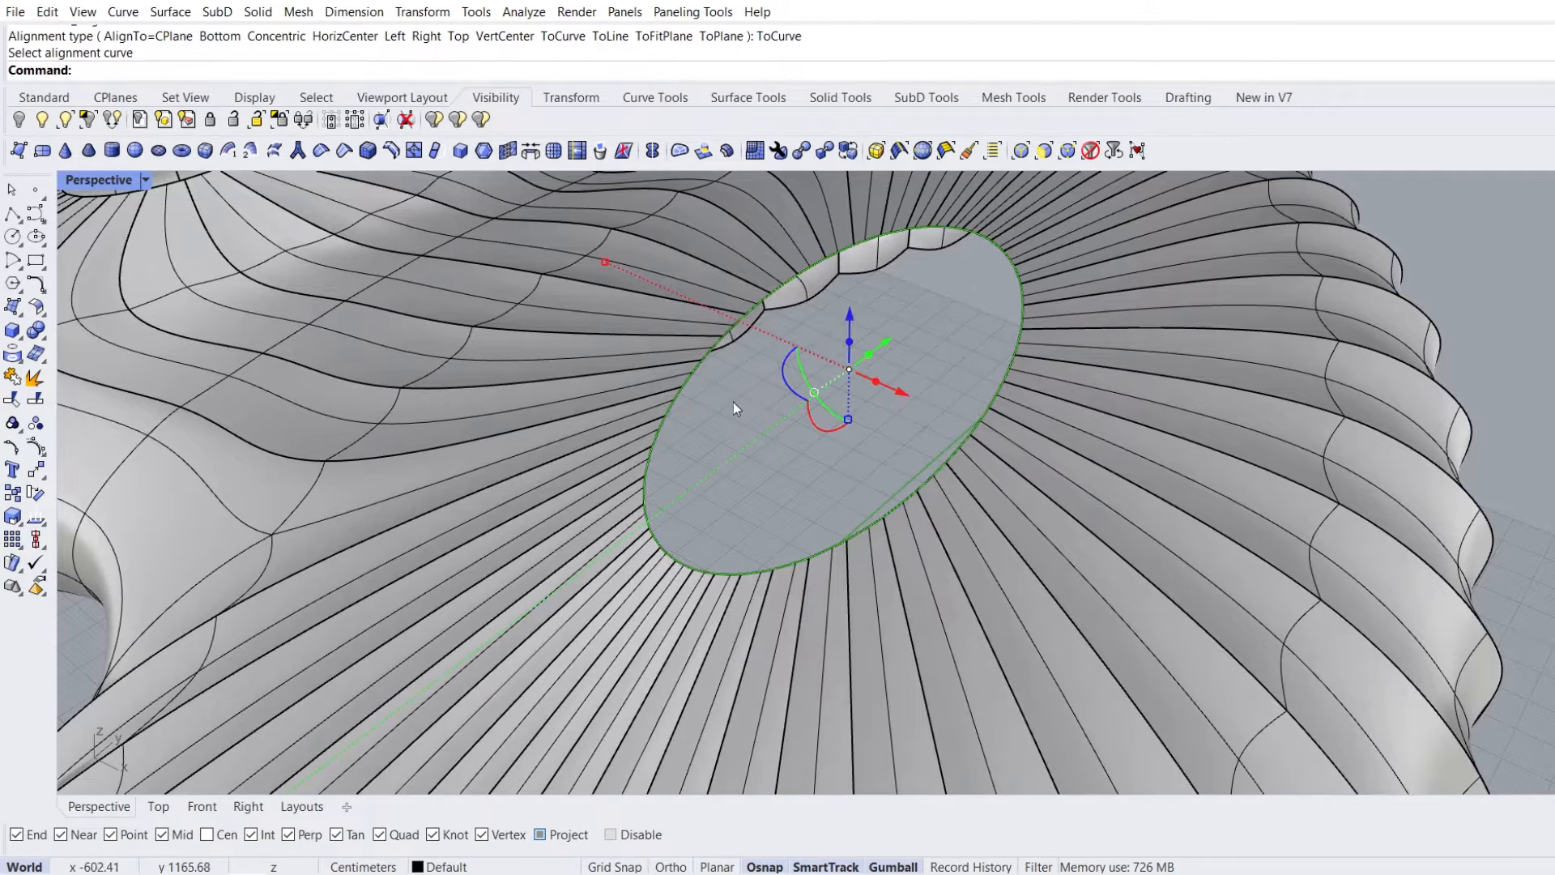
click(732, 402)
Isolate the bridged SubD building without the roof opening curves
scroll(795, 406, down, 5)
right_drag(690, 406, 630, 383)
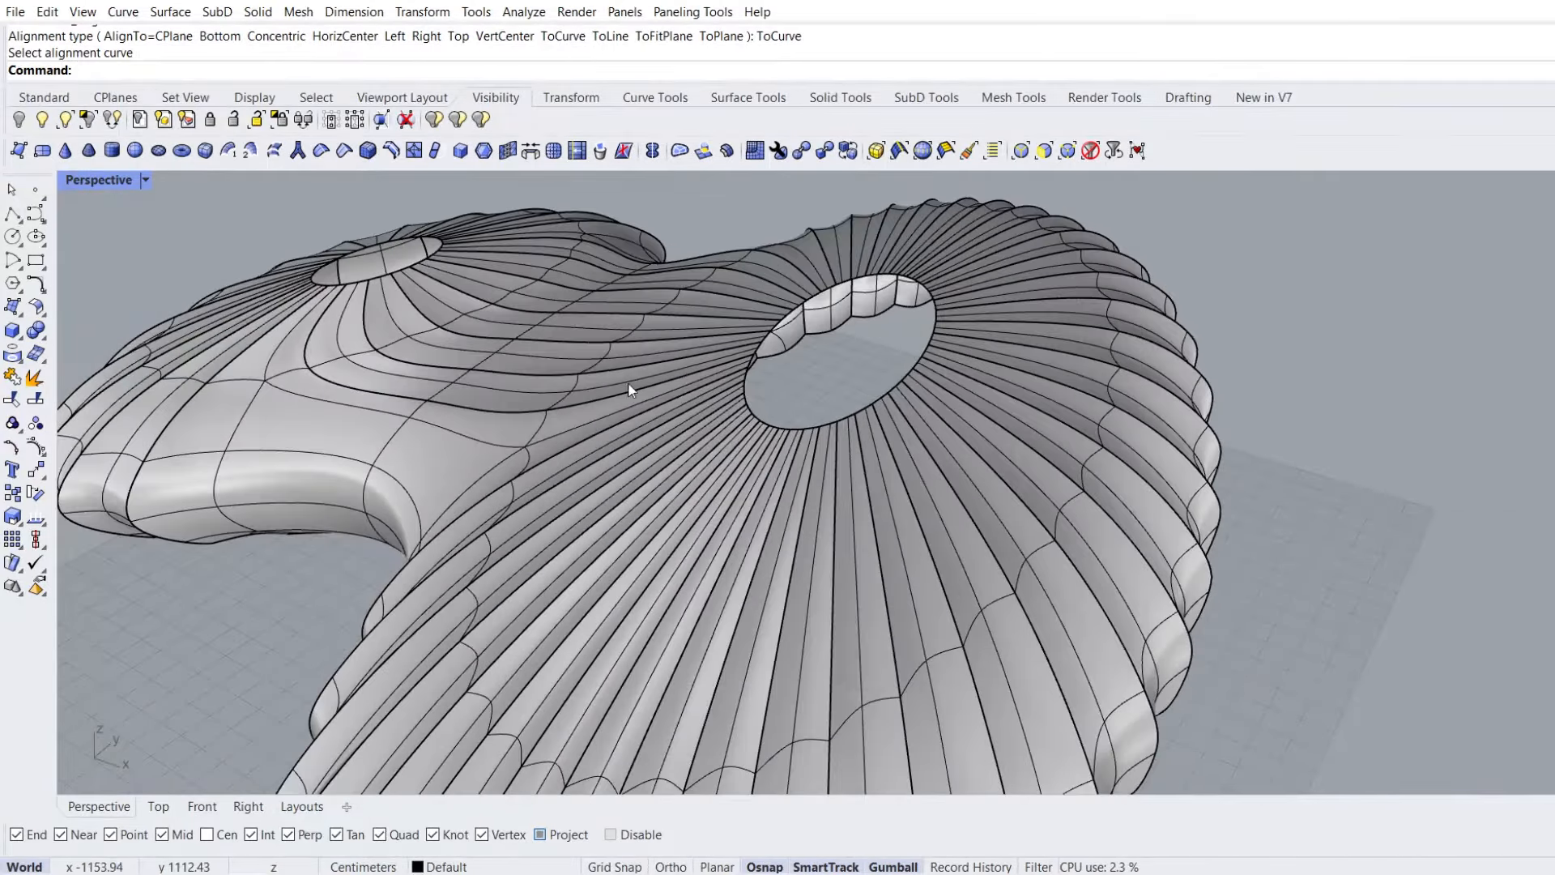
click(571, 382)
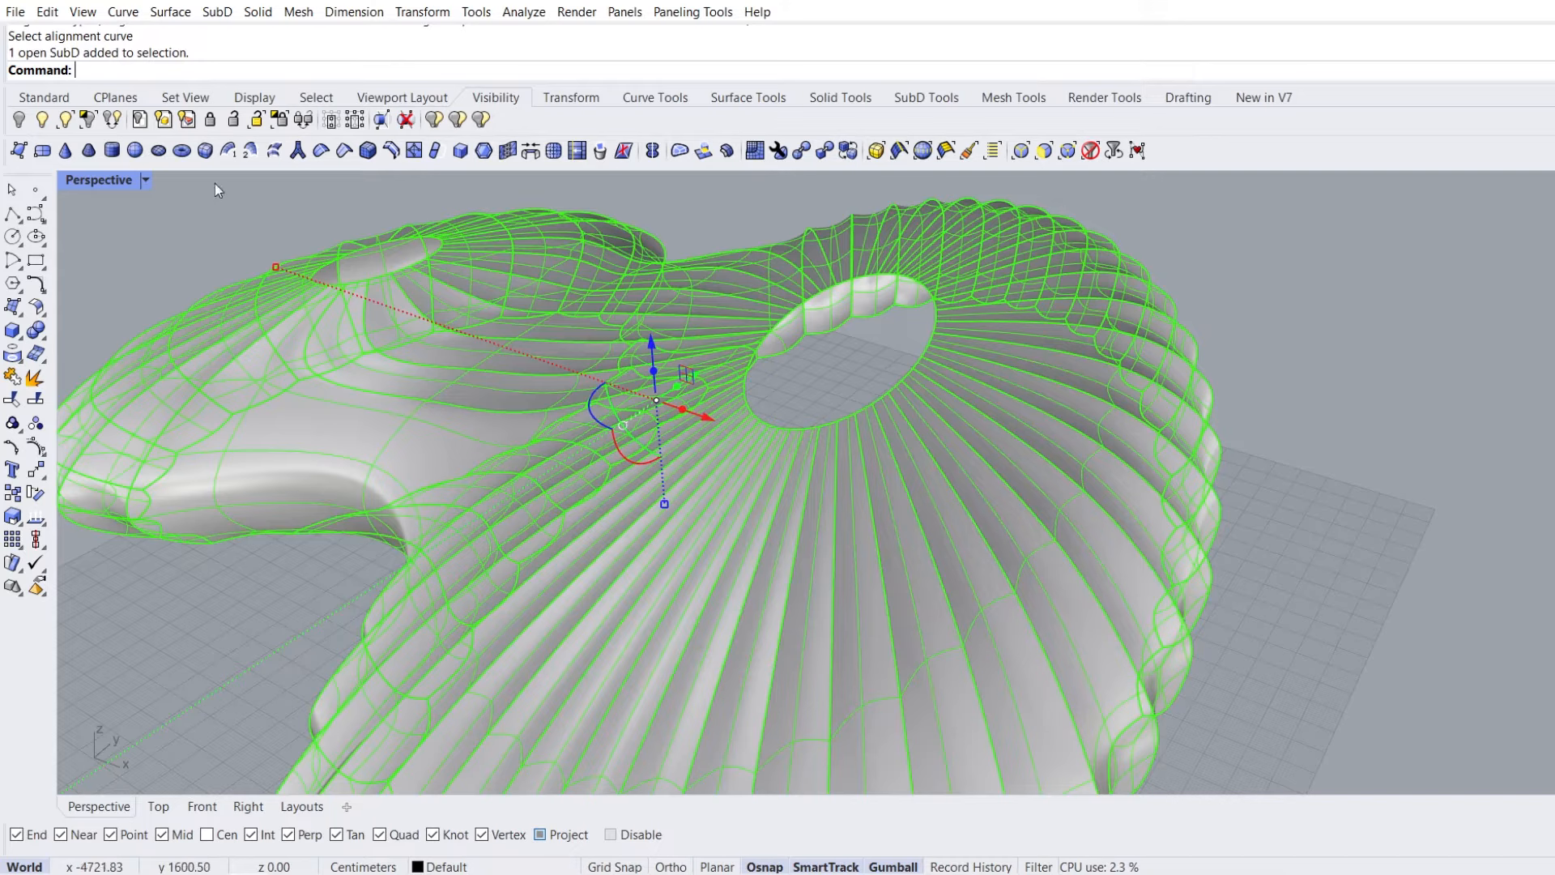
click(87, 121)
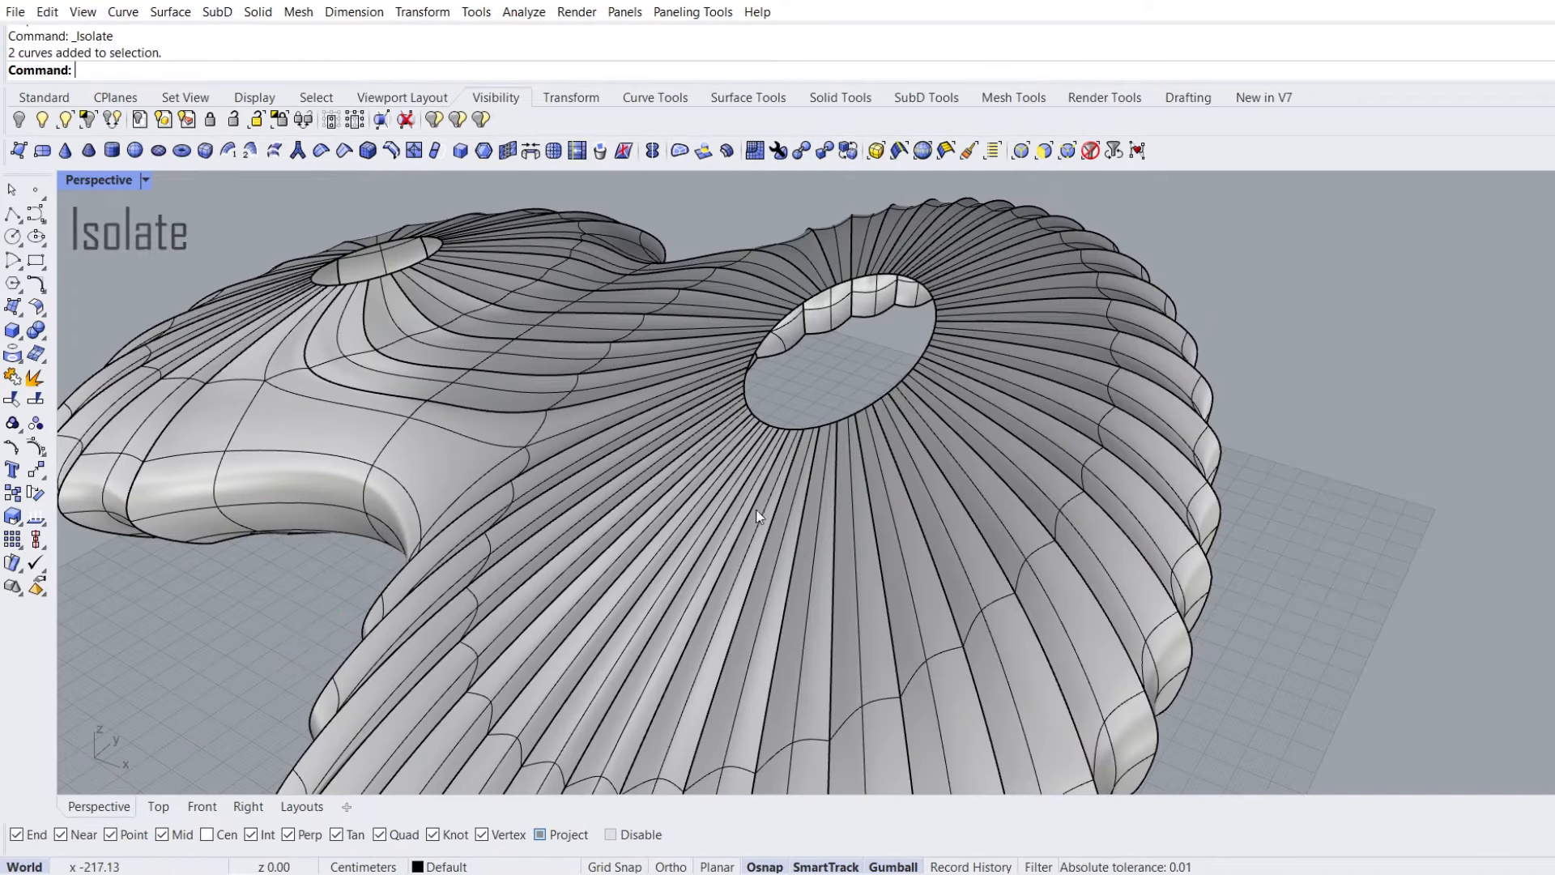
Extrude the large roof opening's edge loop downward to form a short two-row inner lip
scroll(812, 347, up, 8)
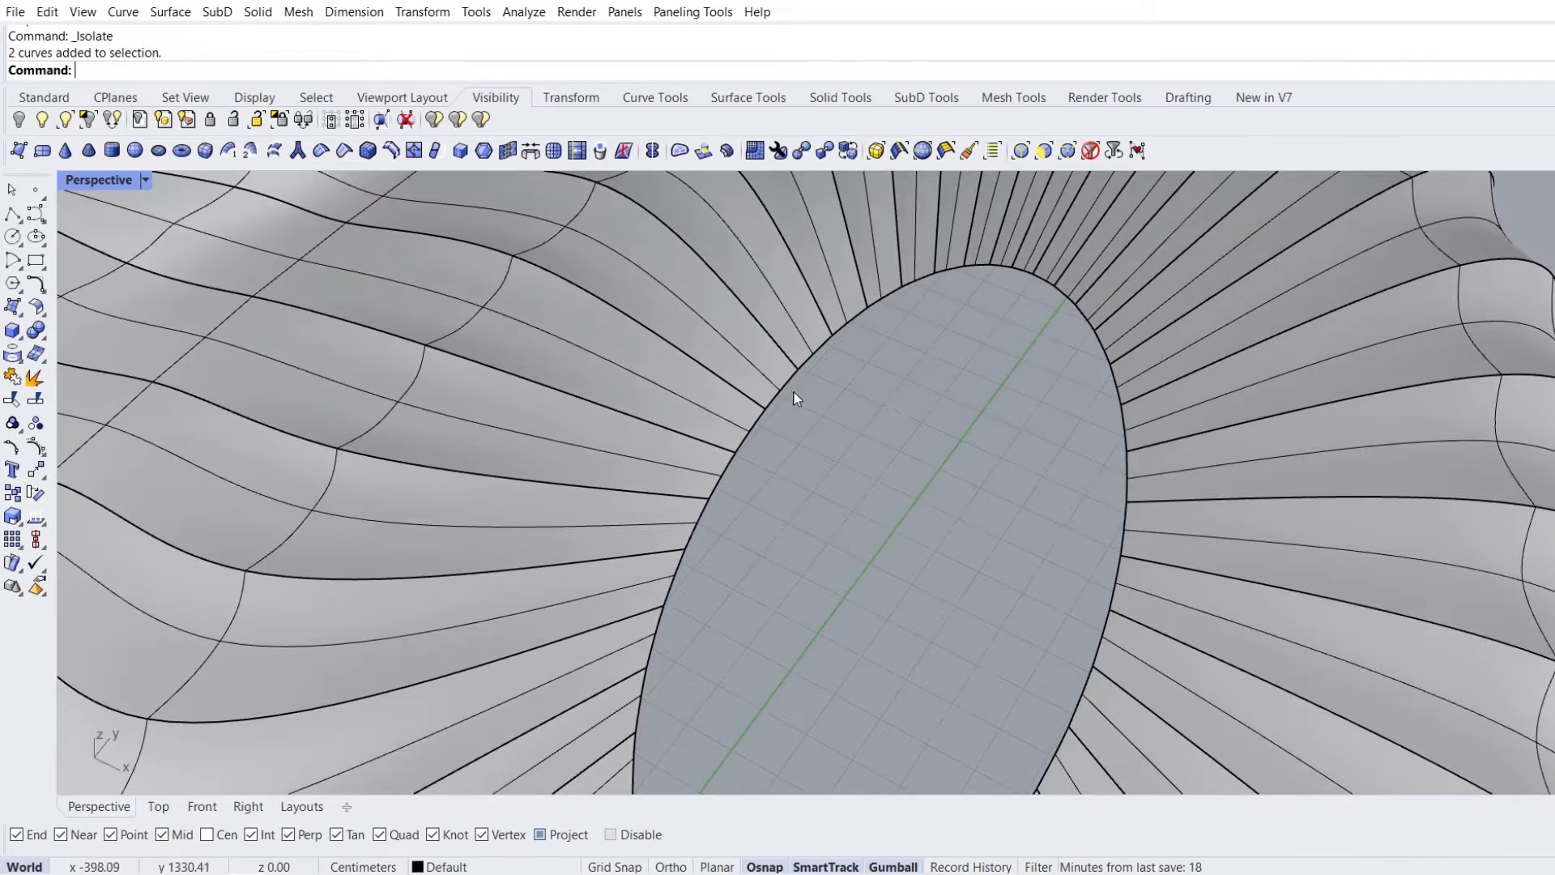
ctrl+shift+click(792, 385)
ctrl+shift+double_click(793, 389)
right_drag(834, 437, 907, 362)
mouse_move(907, 362)
mouse_down()
mouse_move(923, 389)
mouse_move(908, 390)
mouse_up()
mouse_move(798, 424)
right_down()
mouse_move(762, 423)
mouse_move(780, 415)
right_up()
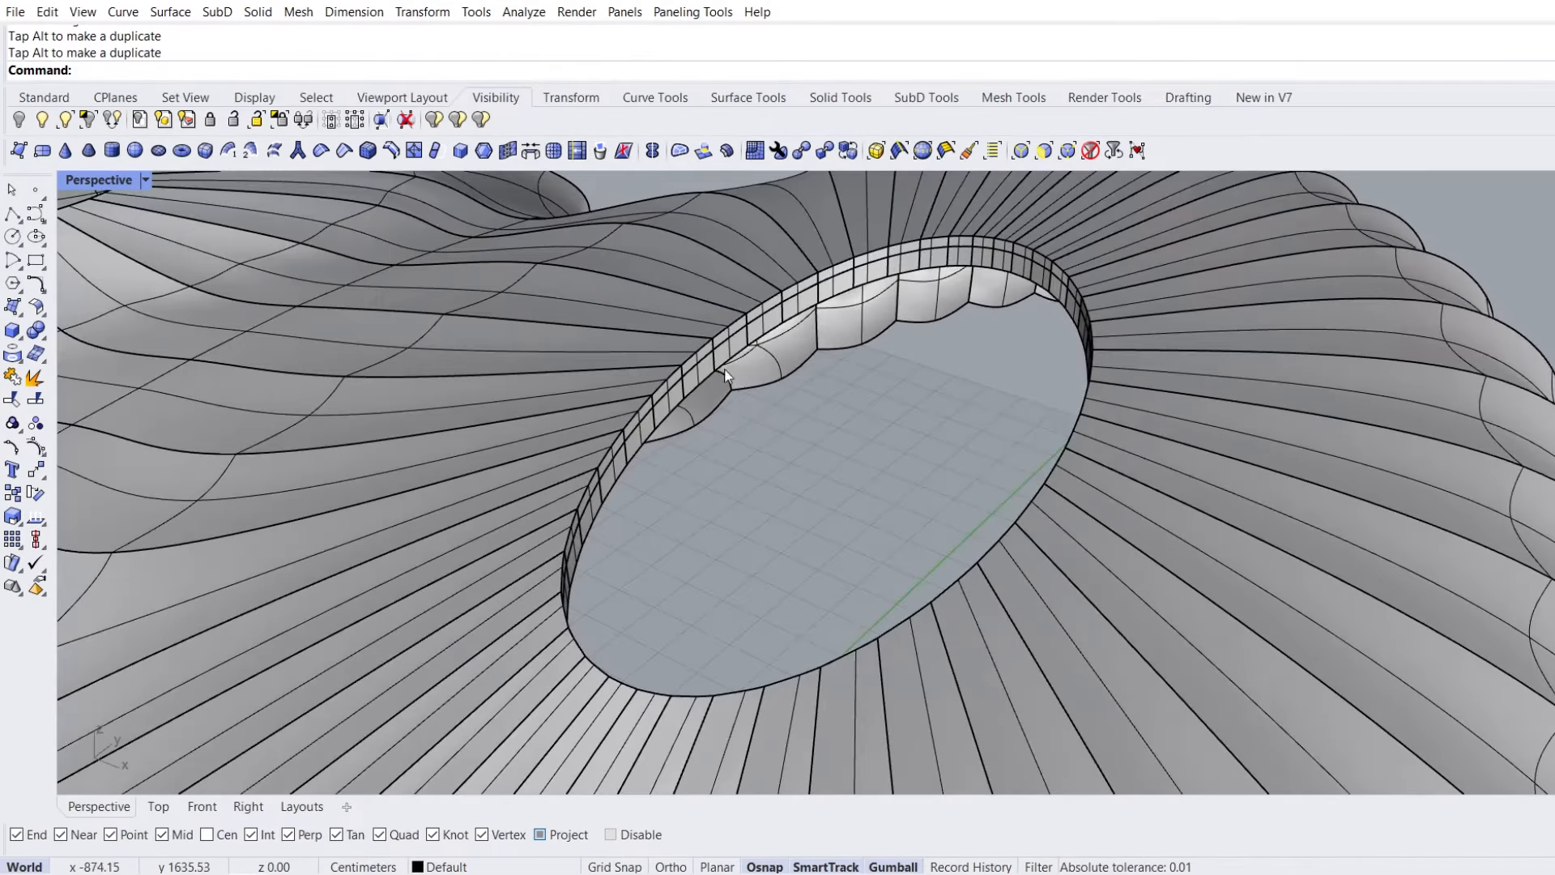
Remove the creases from the upper and middle edge loops of the large roof opening's lip
scroll(726, 375, up, 4)
ctrl+shift+double_click(688, 324)
ctrl+shift+double_click(697, 350)
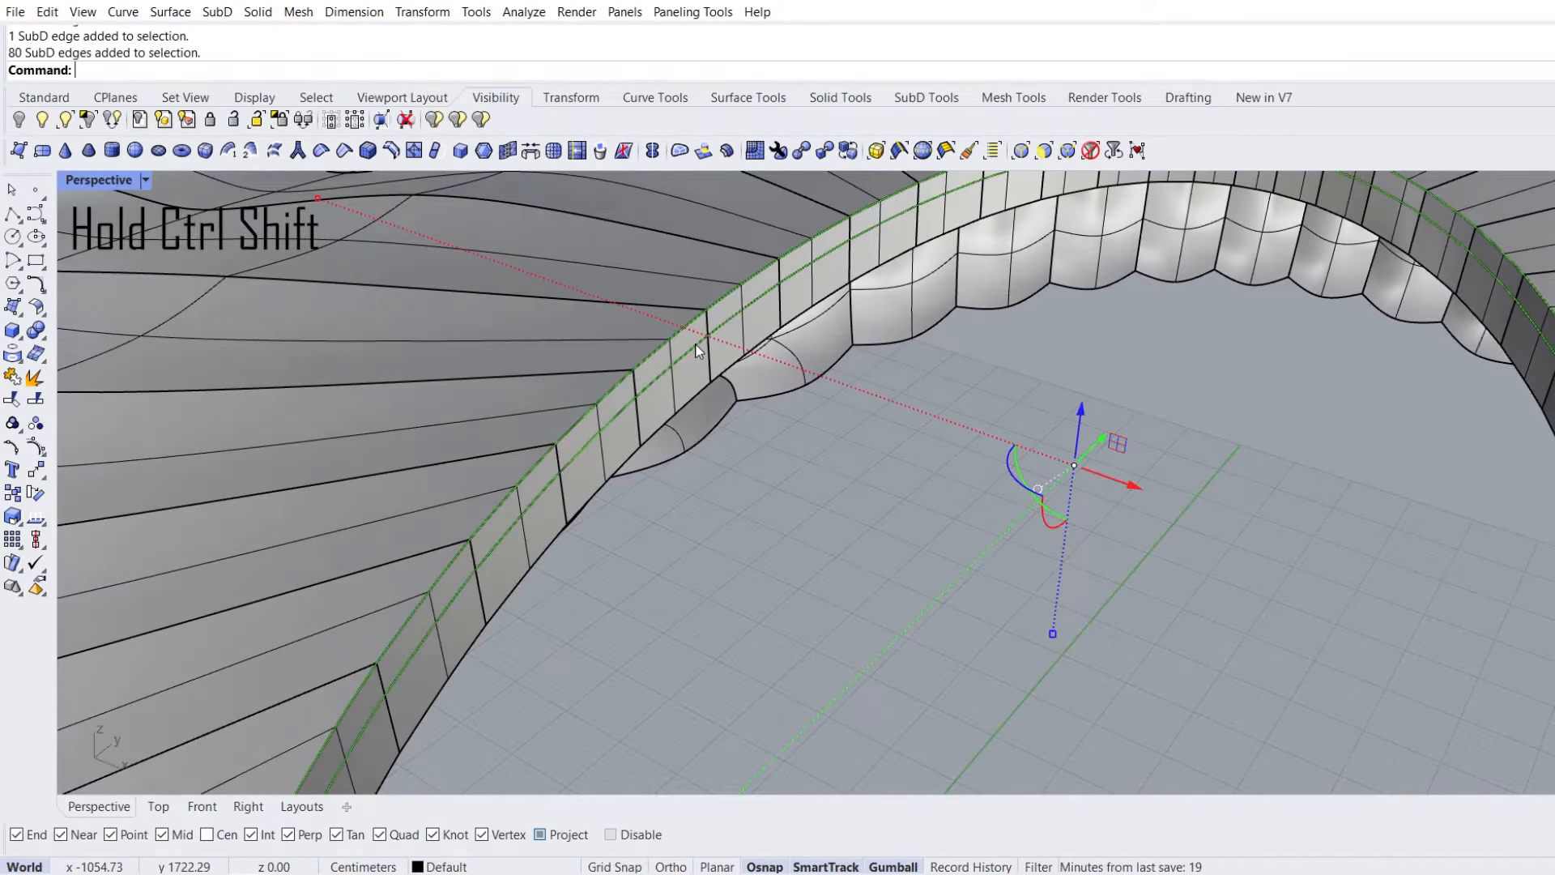
click(322, 151)
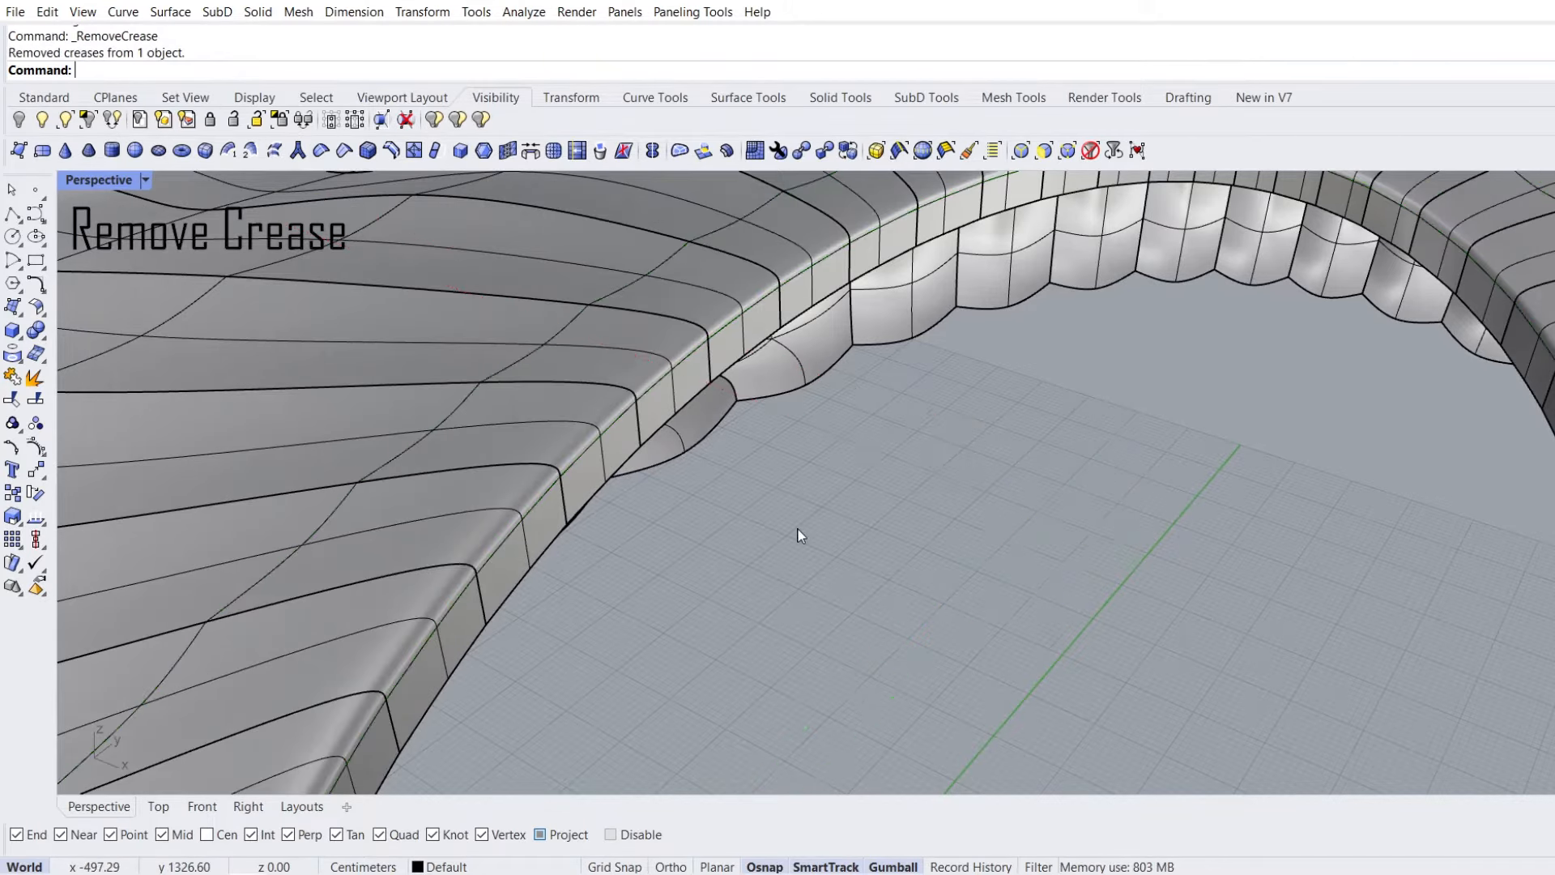
Extrude the small roof opening's edge loop downward to form a matching two-row inner lip
scroll(798, 528, down, 5)
scroll(747, 433, down, 6)
right_drag(745, 431, 657, 400)
shift+right_drag(526, 402, 741, 400)
scroll(459, 483, up, 8)
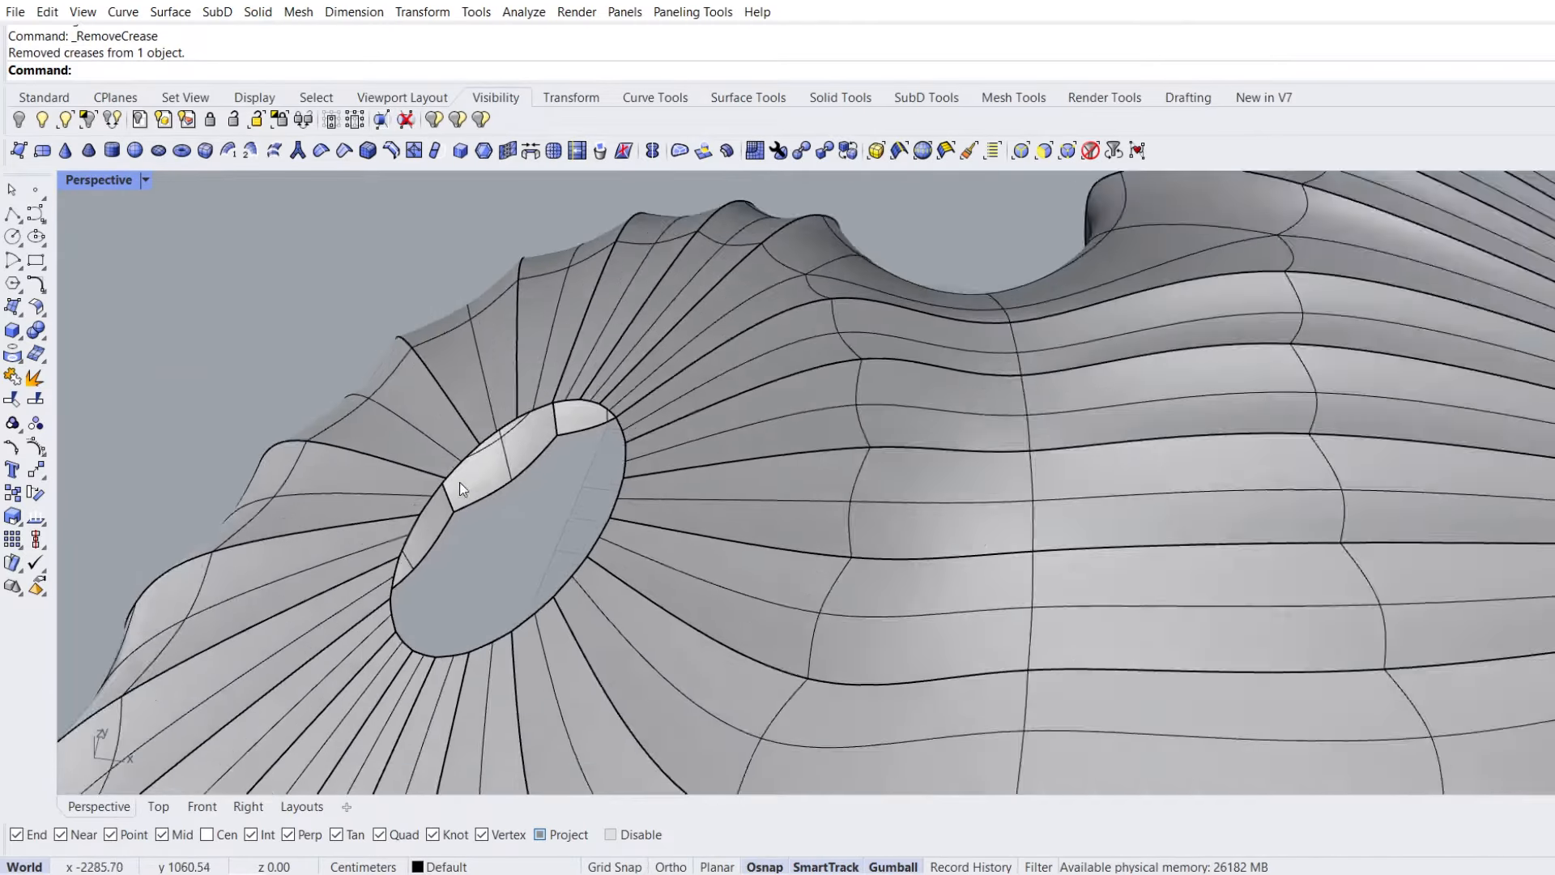
ctrl+shift+double_click(454, 465)
right_drag(453, 465, 511, 378)
scroll(510, 378, up, 3)
drag(567, 283, 565, 341)
right_drag(526, 332, 502, 360)
Remove the creases from the edge loops of the small roof opening's lip, including its upper rim
ctrl+shift+double_click(449, 406)
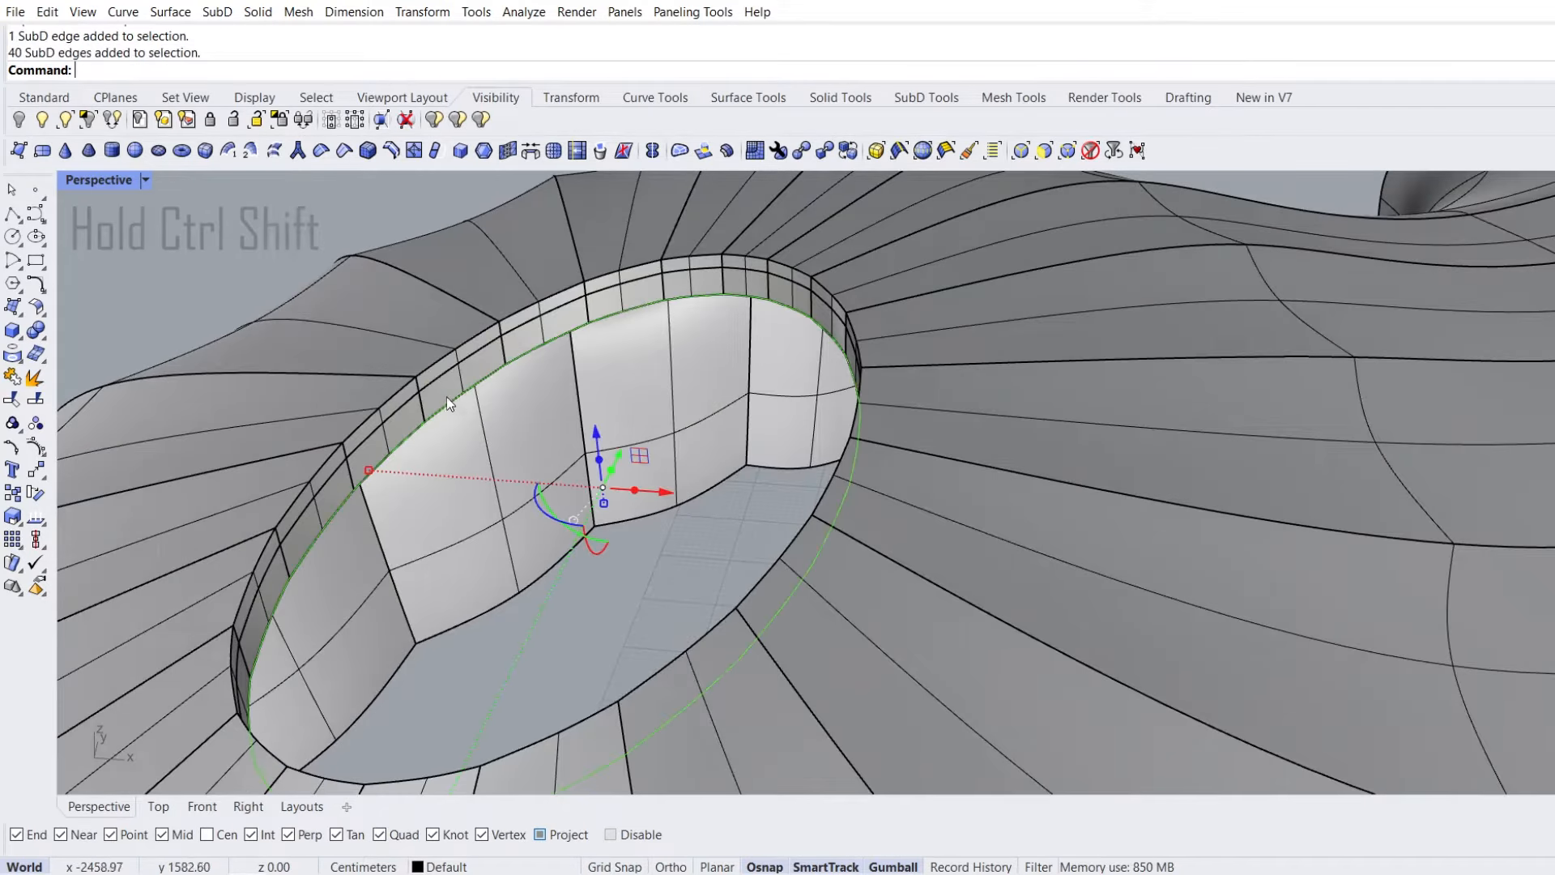
ctrl+shift+double_click(441, 375)
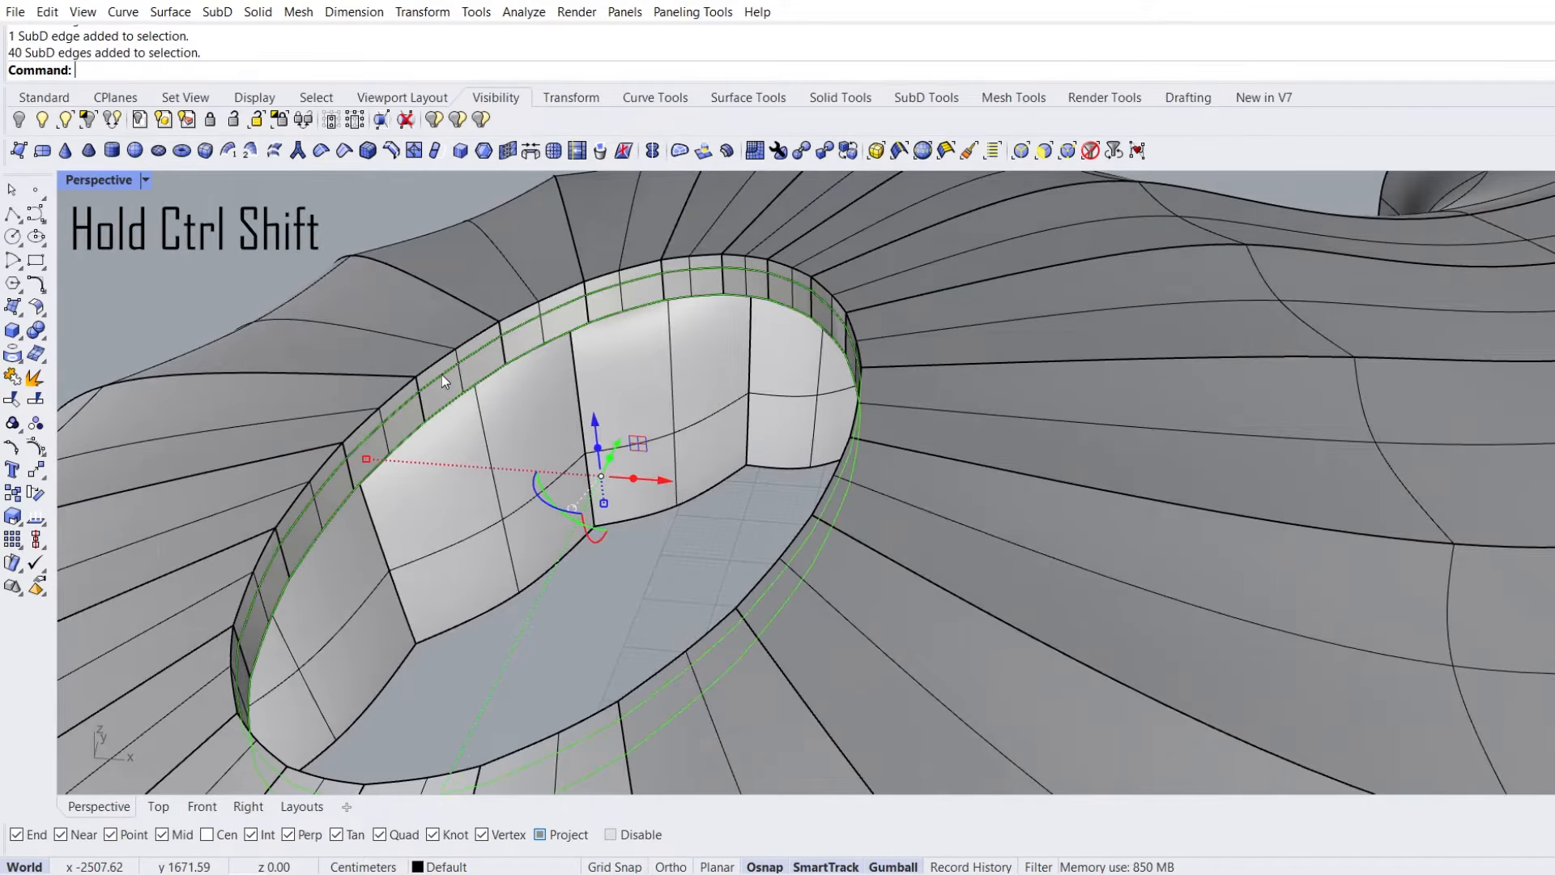
click(321, 151)
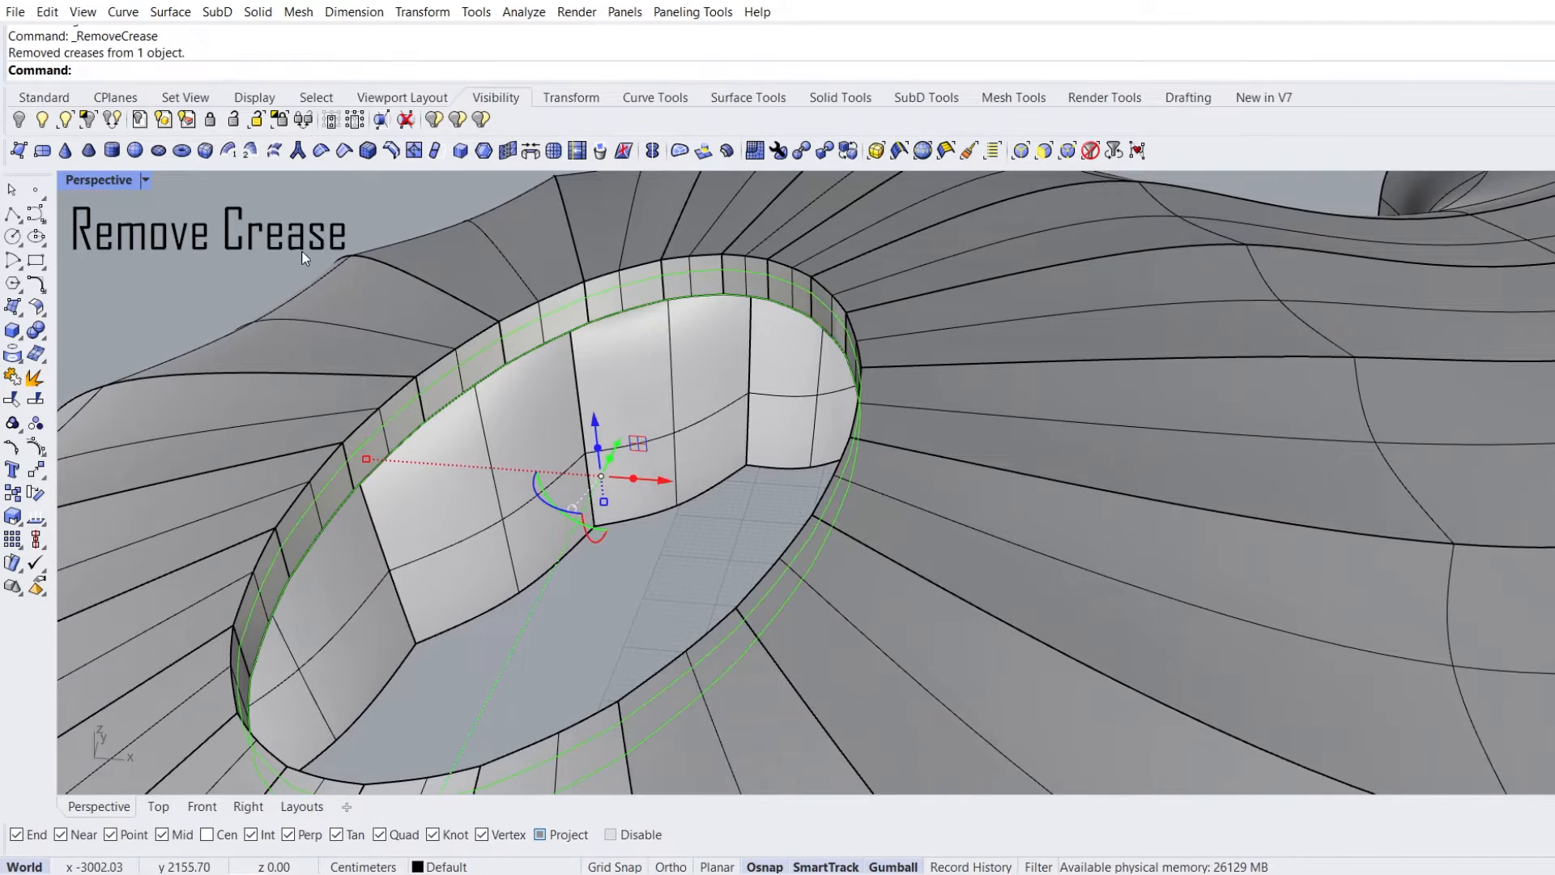
ctrl+shift+double_click(427, 367)
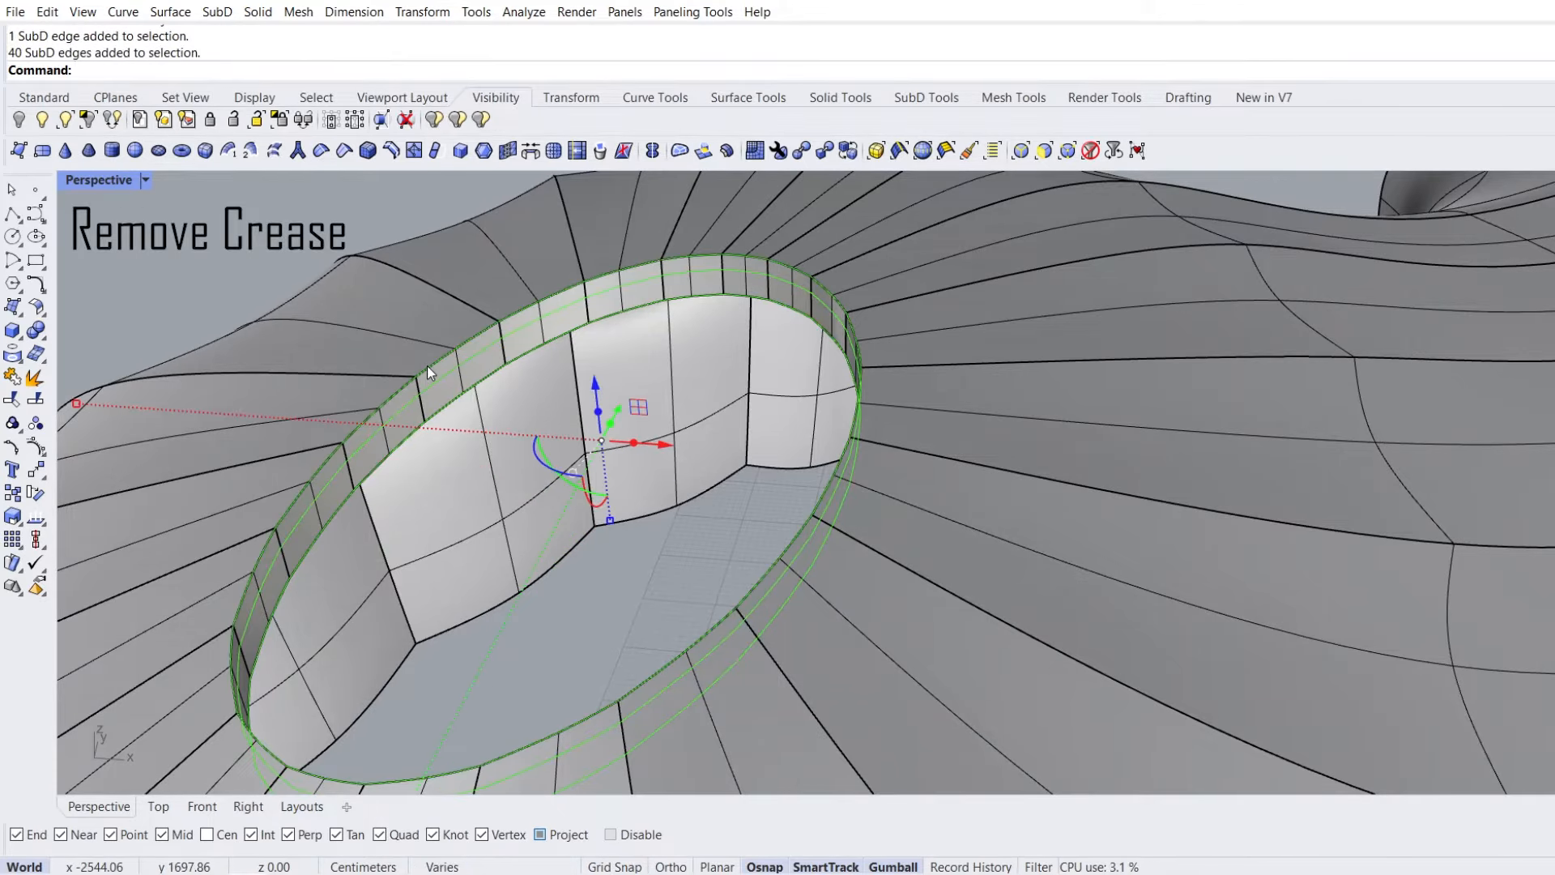
key(Return)
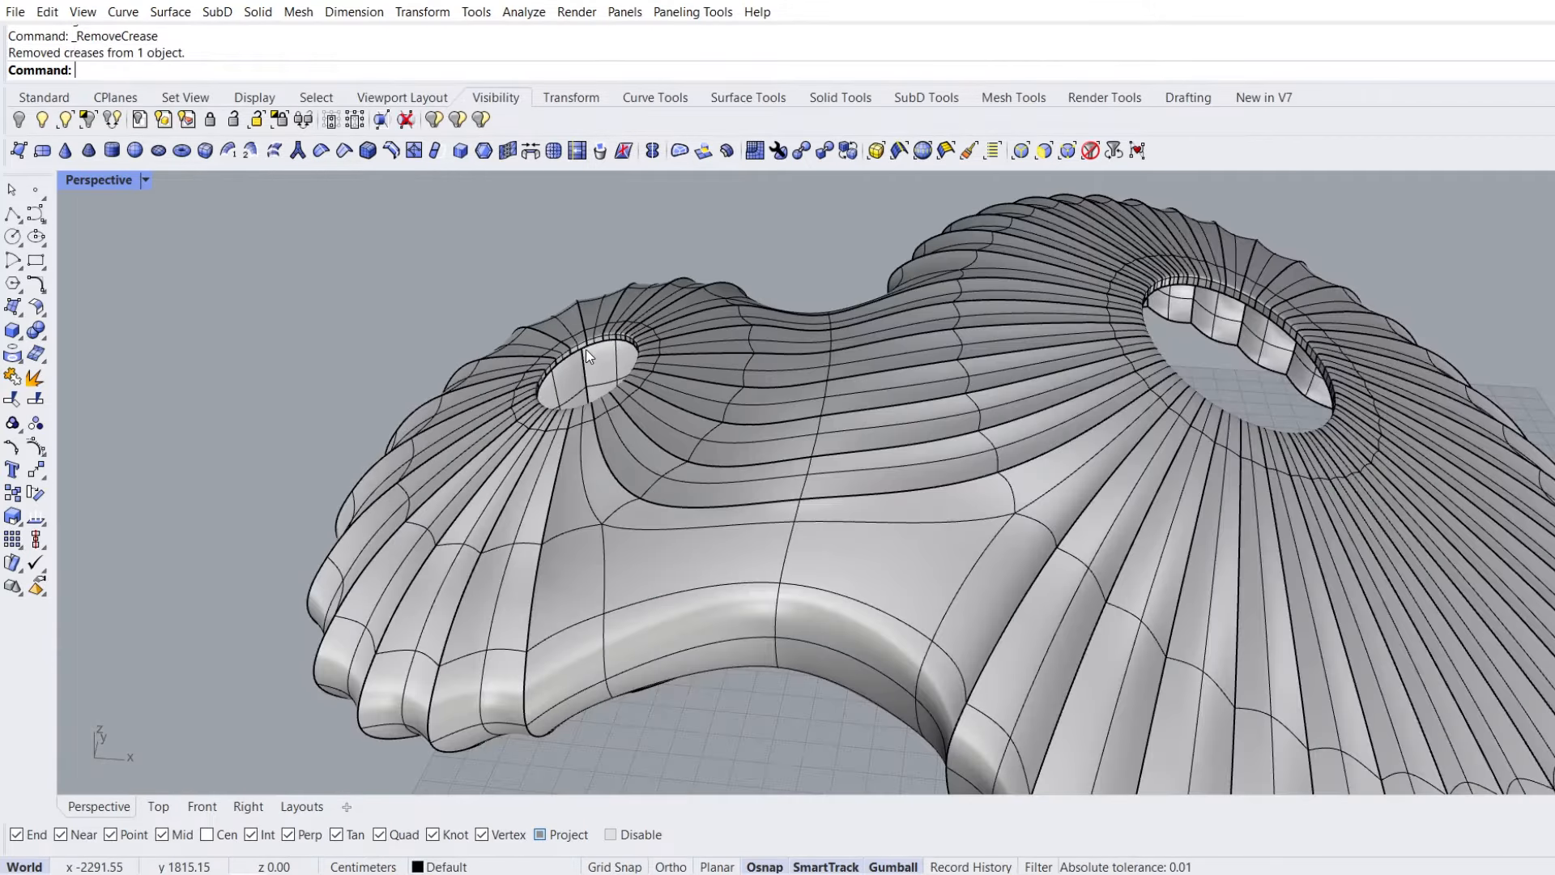
Set the Perspective view to Rendered display and examine the building with its rounded roof openings
right_drag(585, 348, 612, 410)
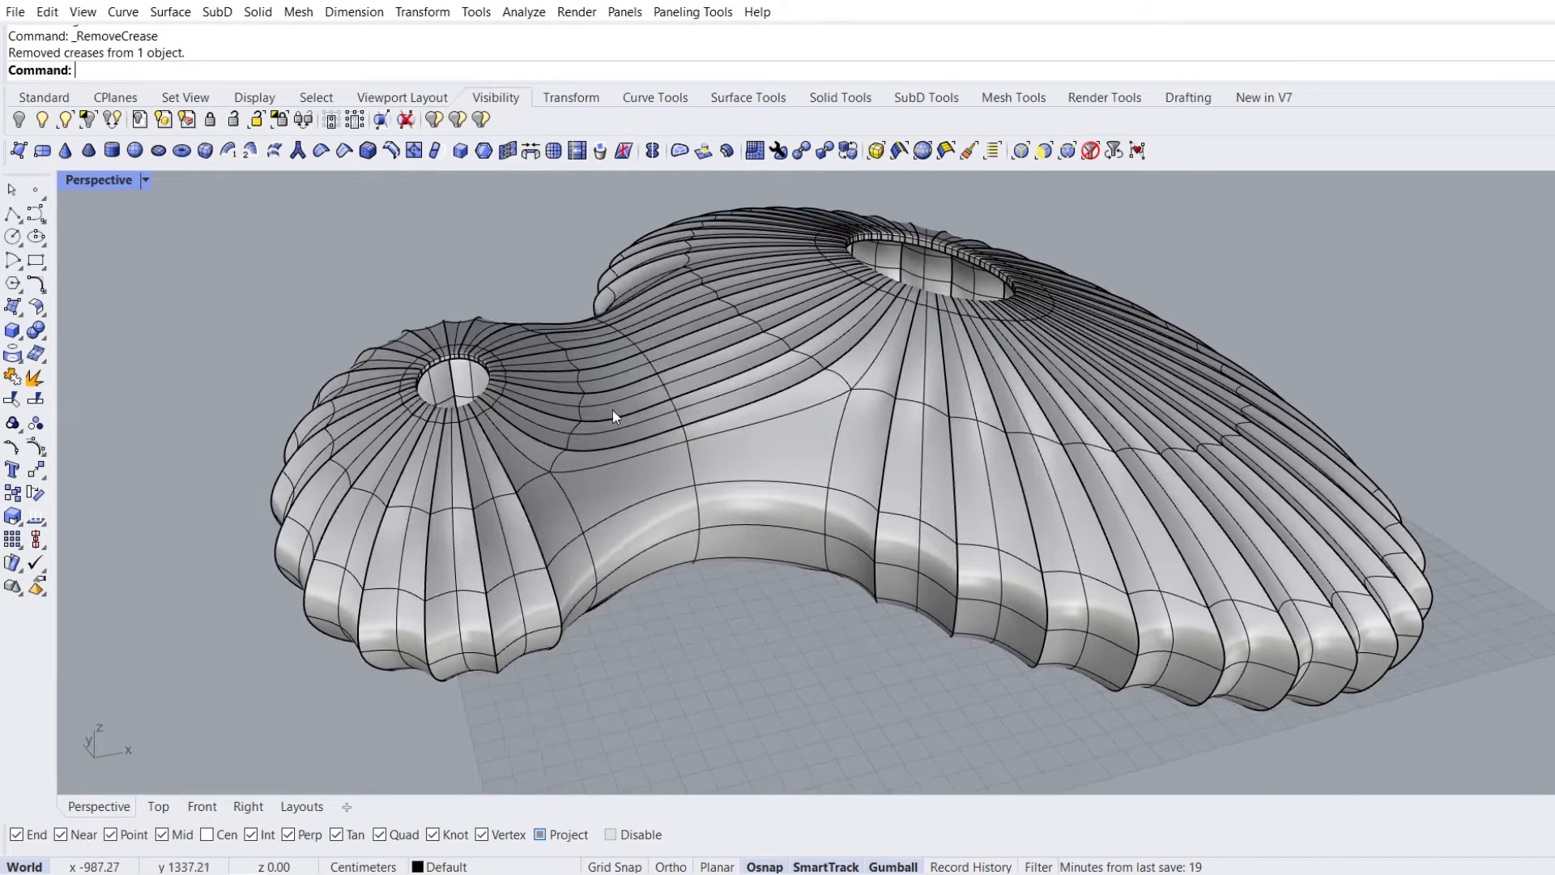
click(147, 181)
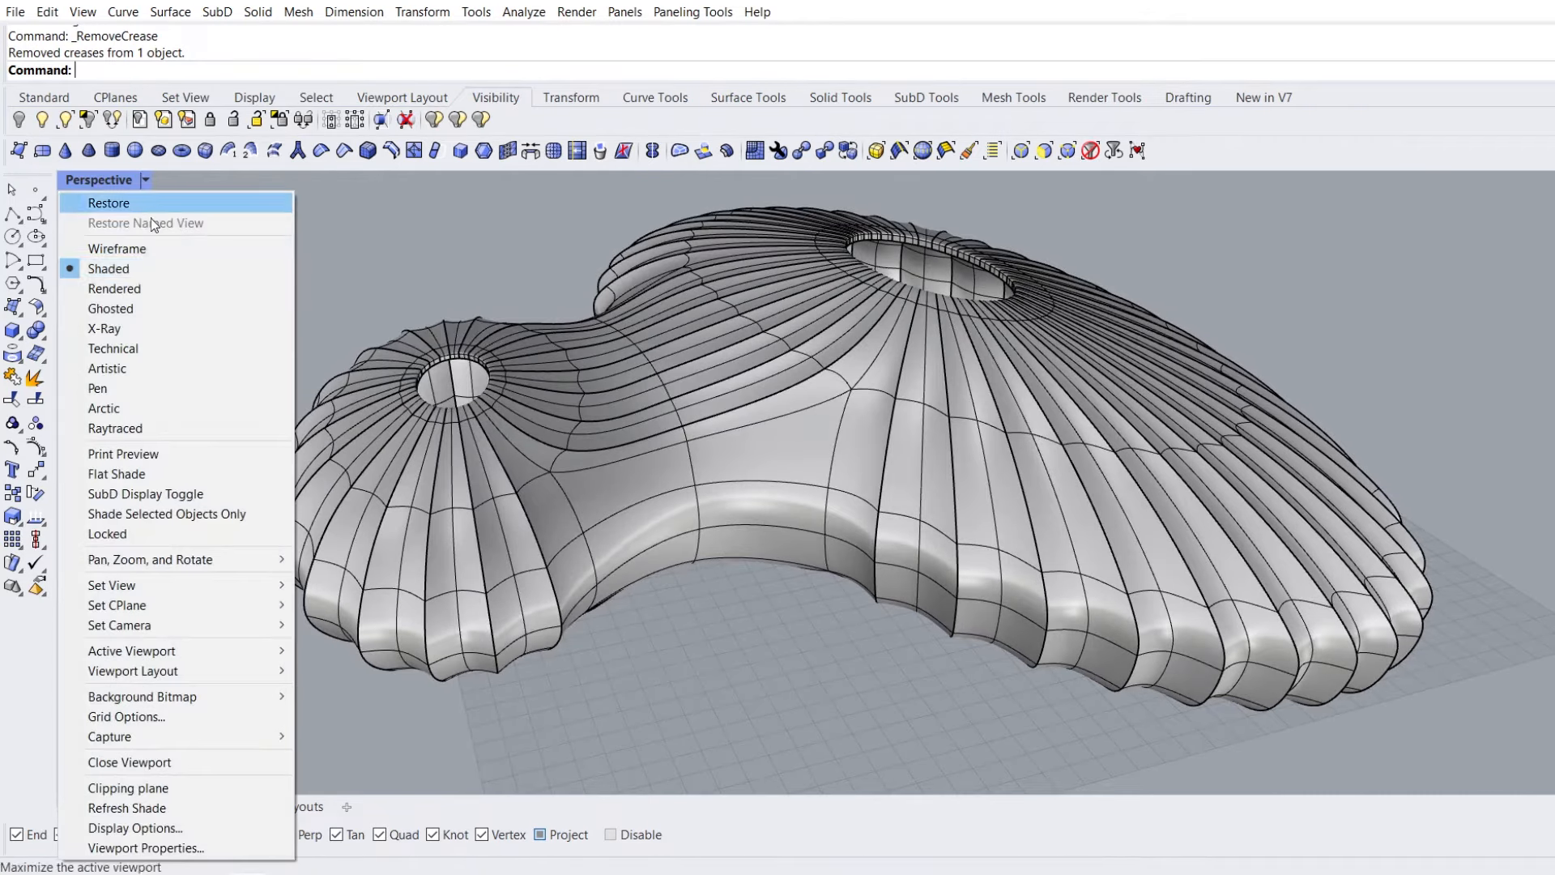
click(154, 286)
mouse_move(526, 478)
right_down()
mouse_move(673, 444)
mouse_move(483, 435)
mouse_move(542, 483)
right_up()
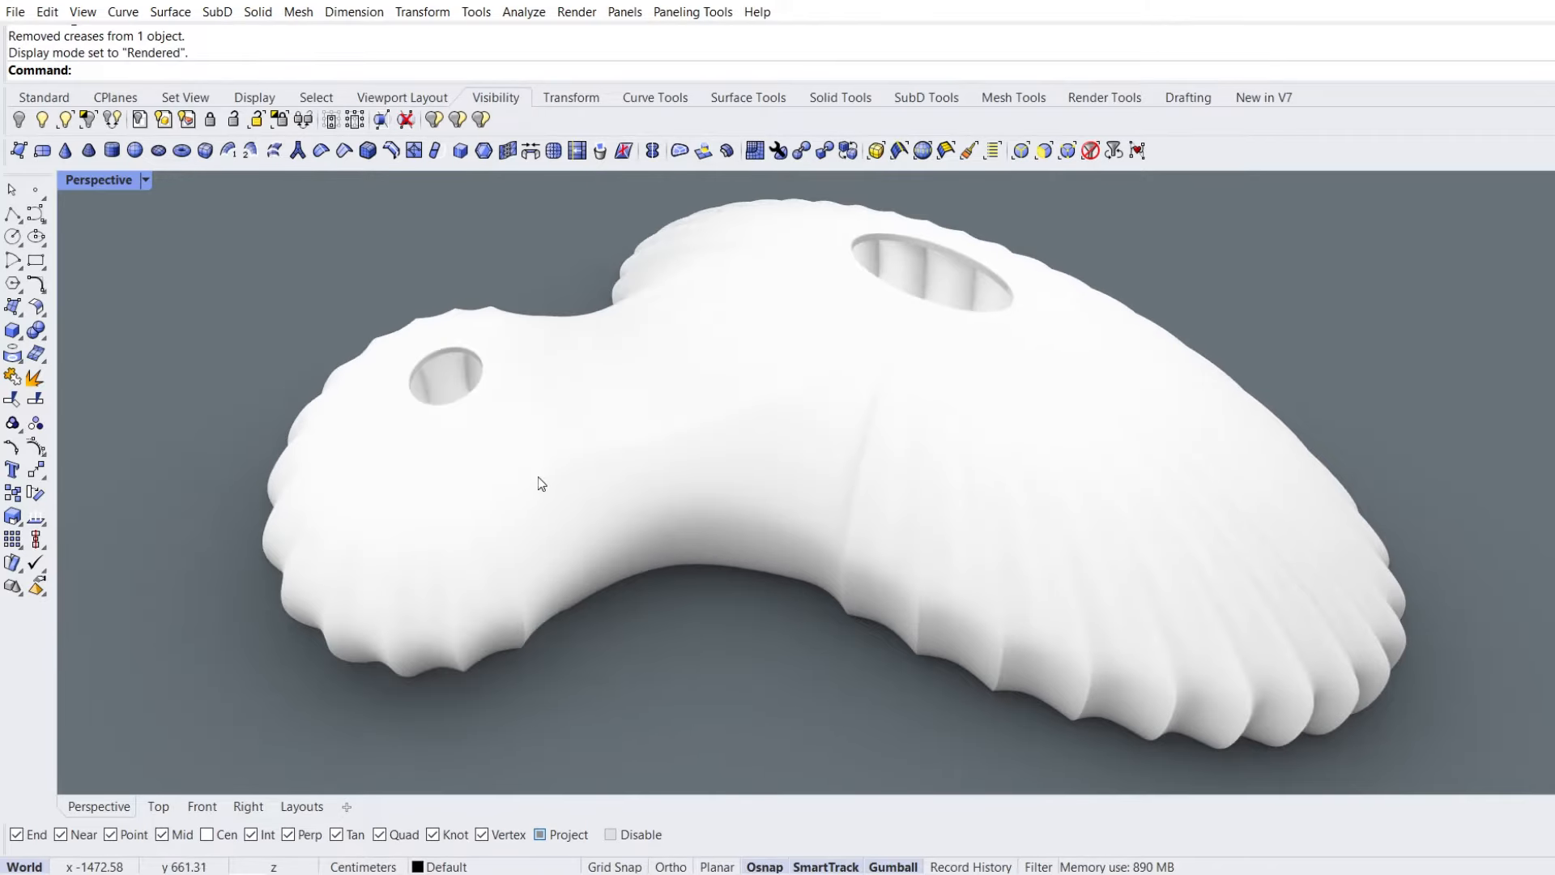
Show the hidden objects and isolate the SubD building together with the site plan surface
click(619, 429)
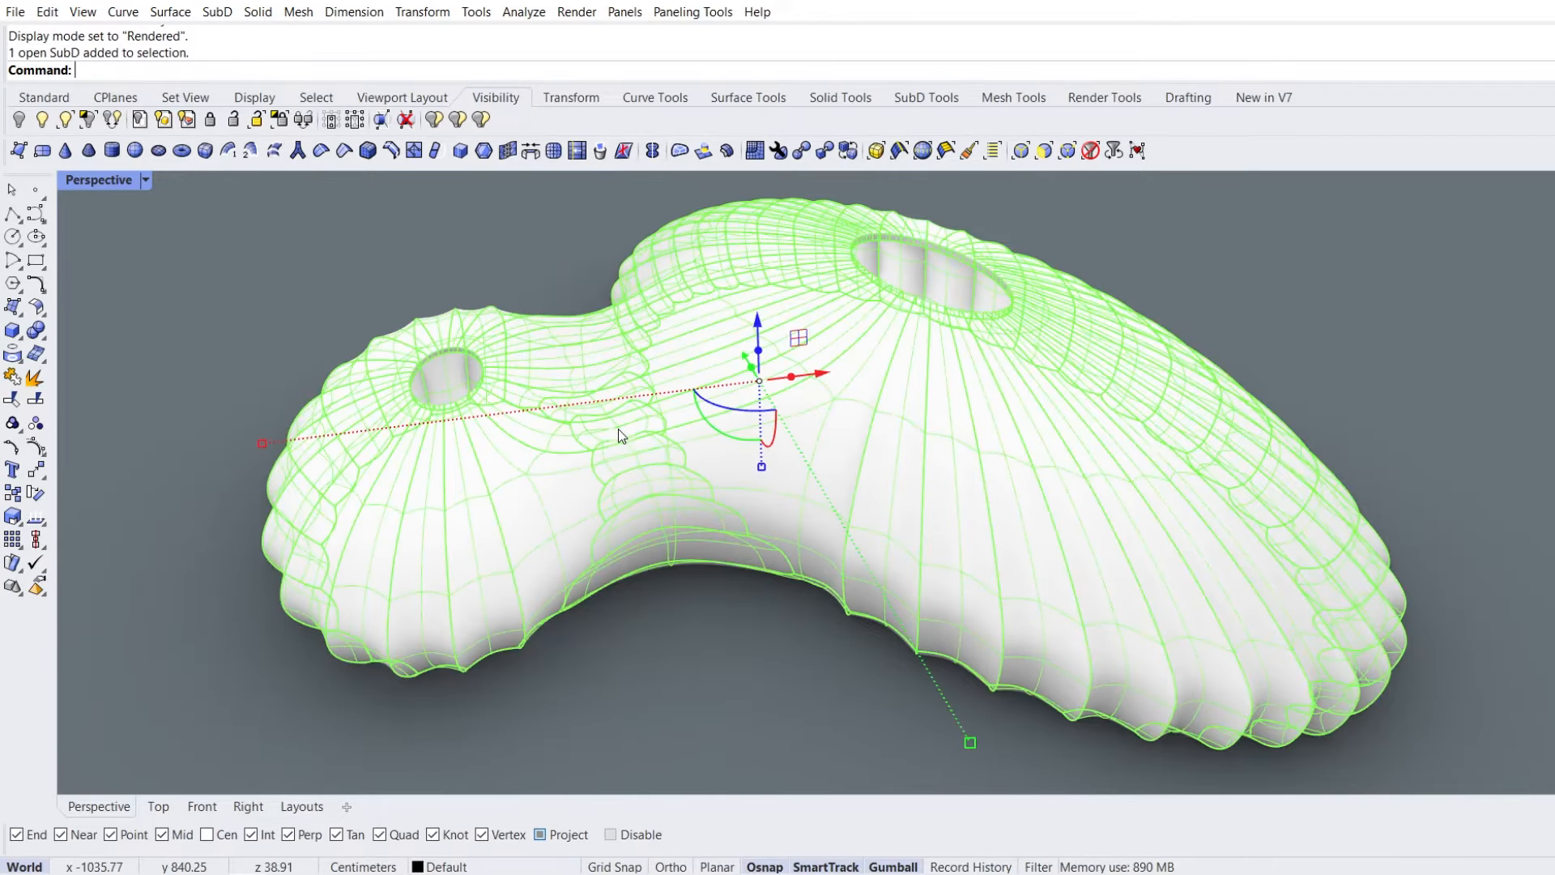
click(43, 120)
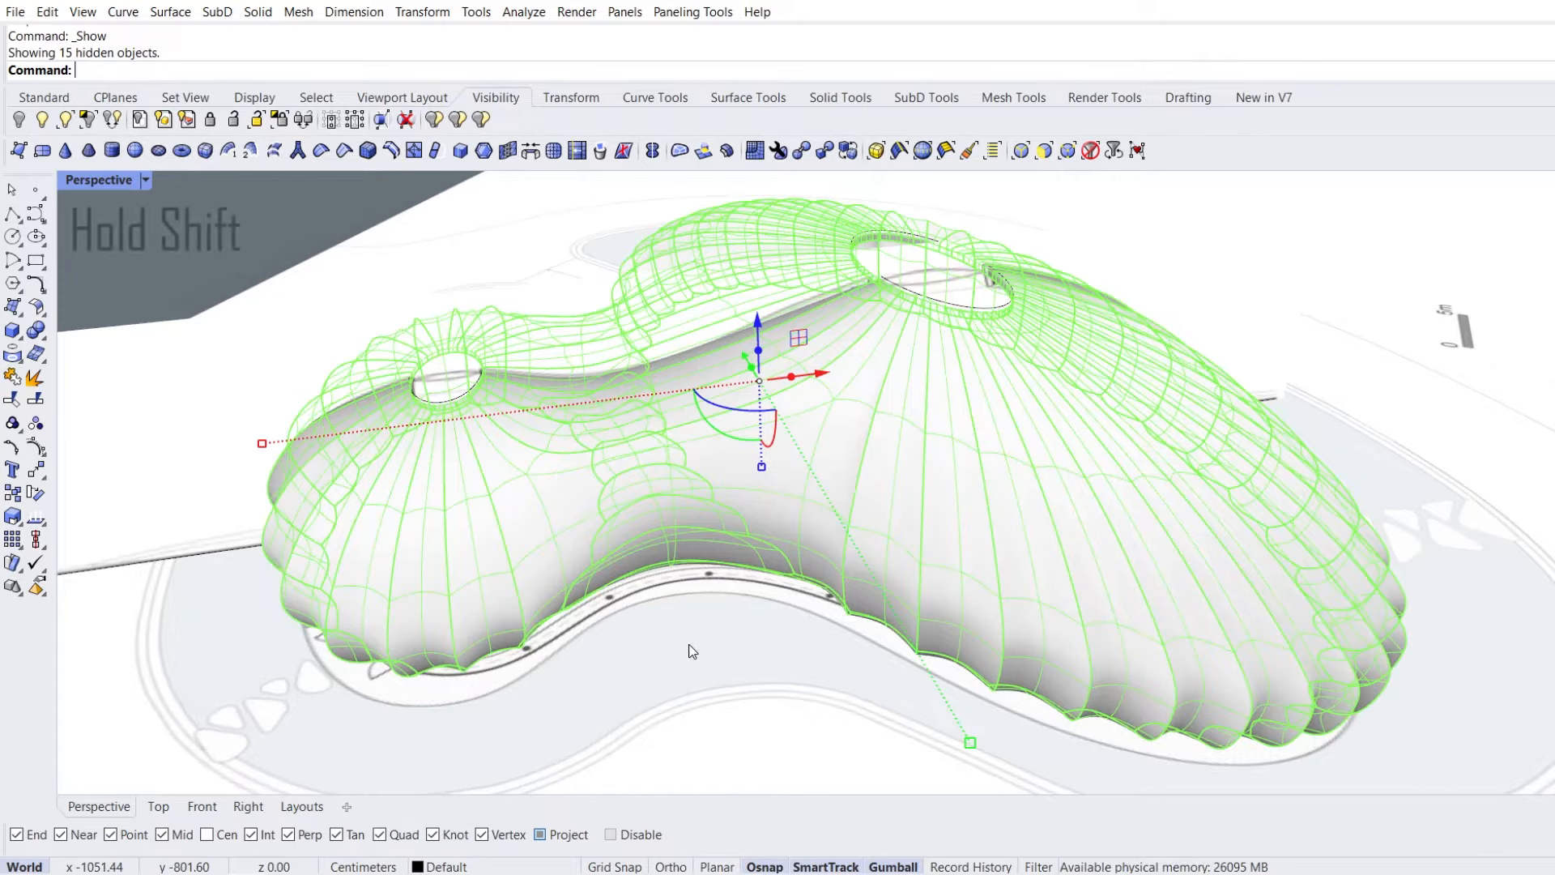
shift+click(687, 646)
click(89, 120)
right_drag(273, 361, 385, 464)
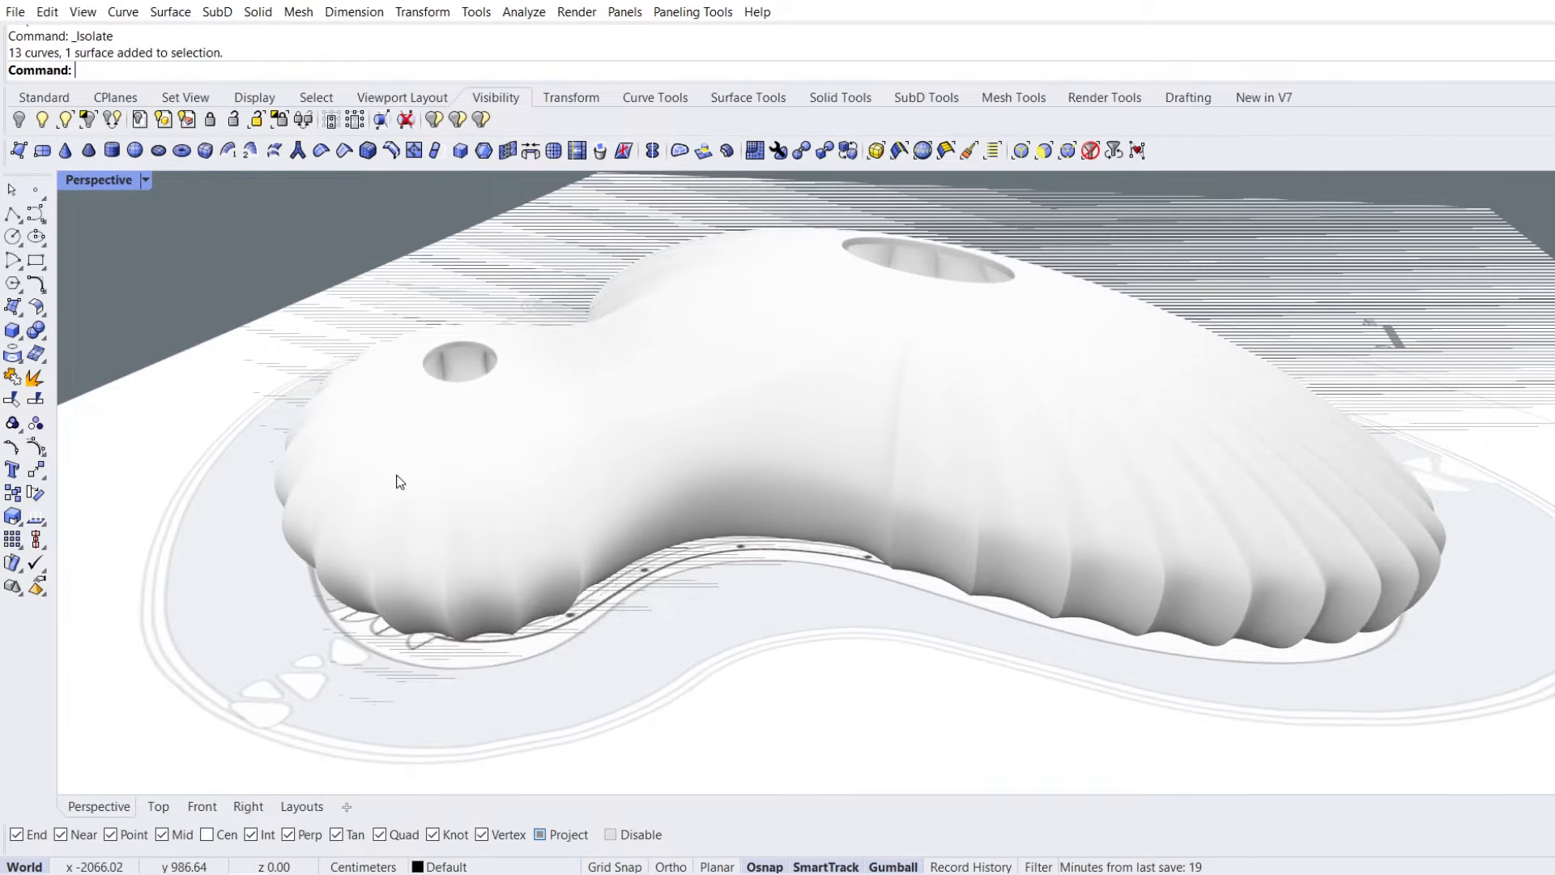
Lock the site plan surface and set the Perspective view to Ghosted display
click(253, 440)
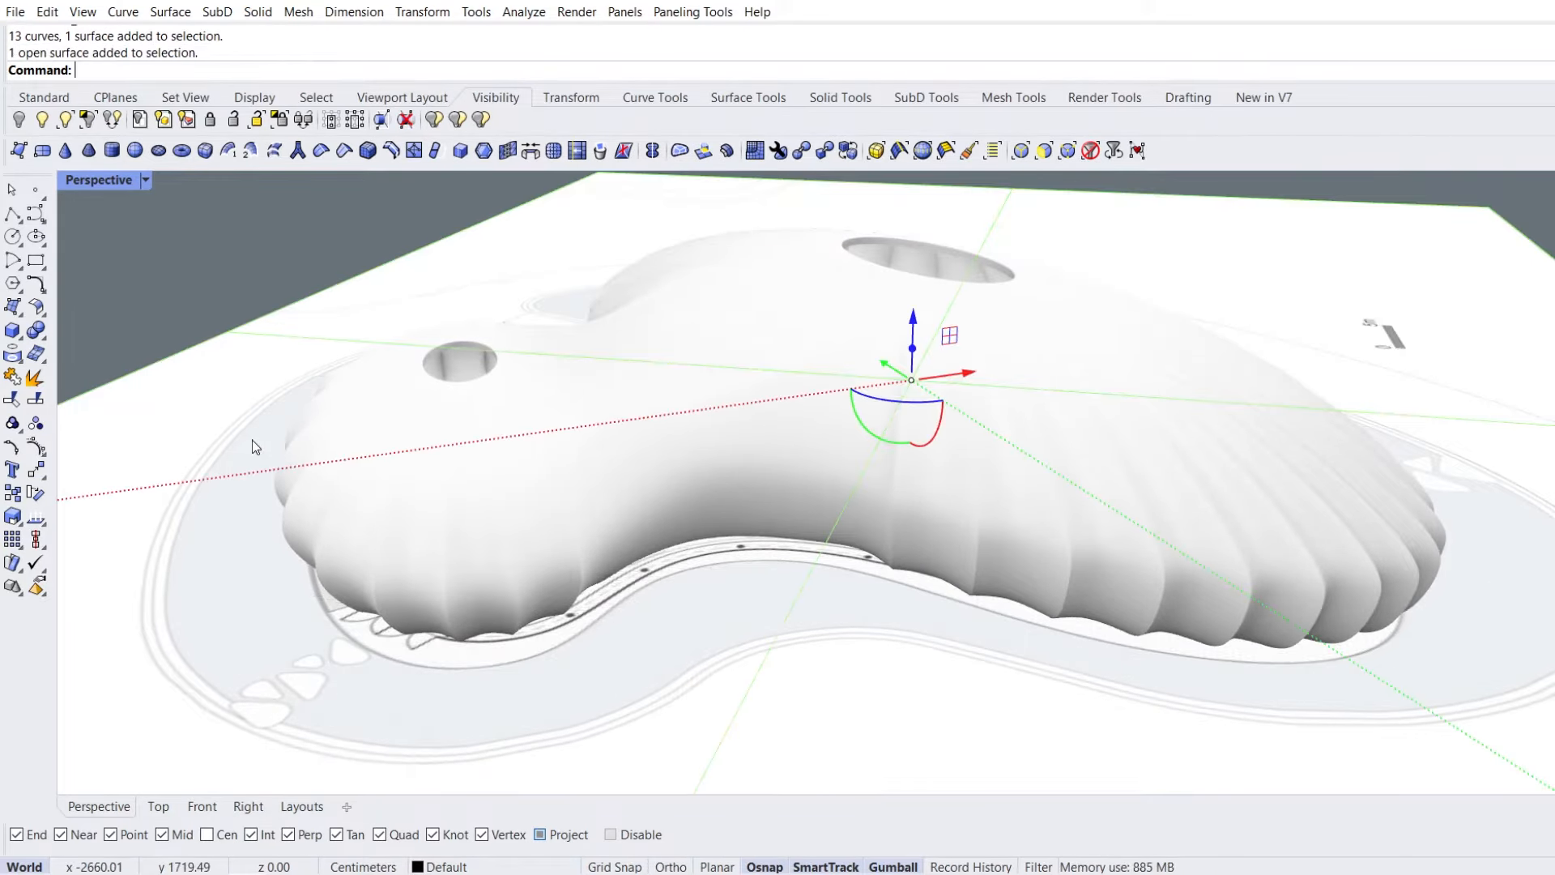
click(219, 123)
click(150, 182)
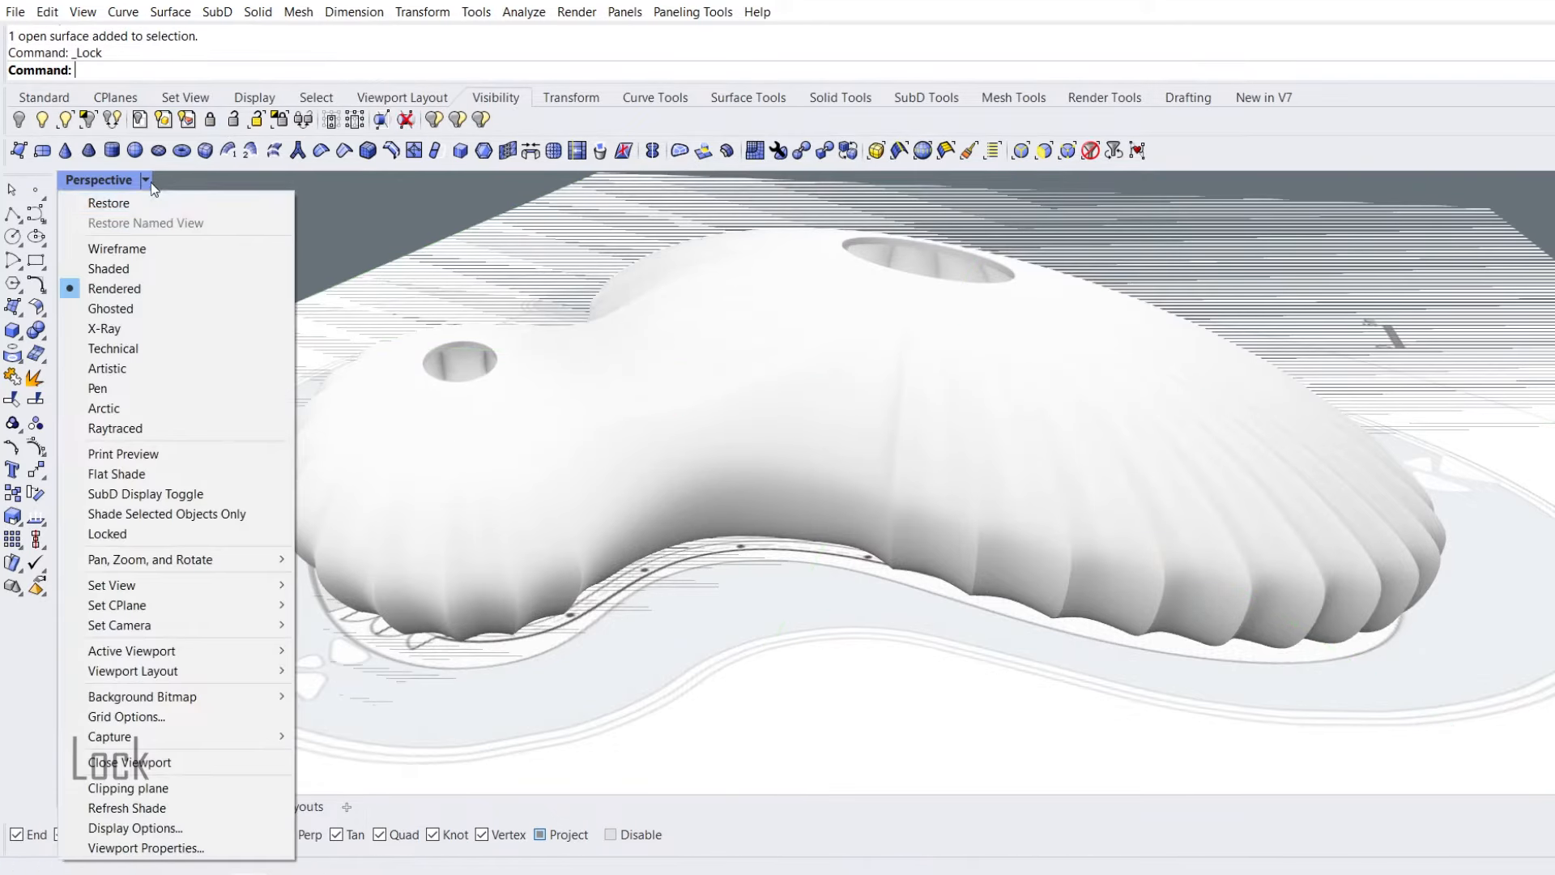
click(134, 308)
right_drag(207, 380, 530, 607)
Delete the band of wall faces around the building's concave side, from the small shell's entrance to the large shell's entrance, keeping the base strip
ctrl+shift+click(619, 588)
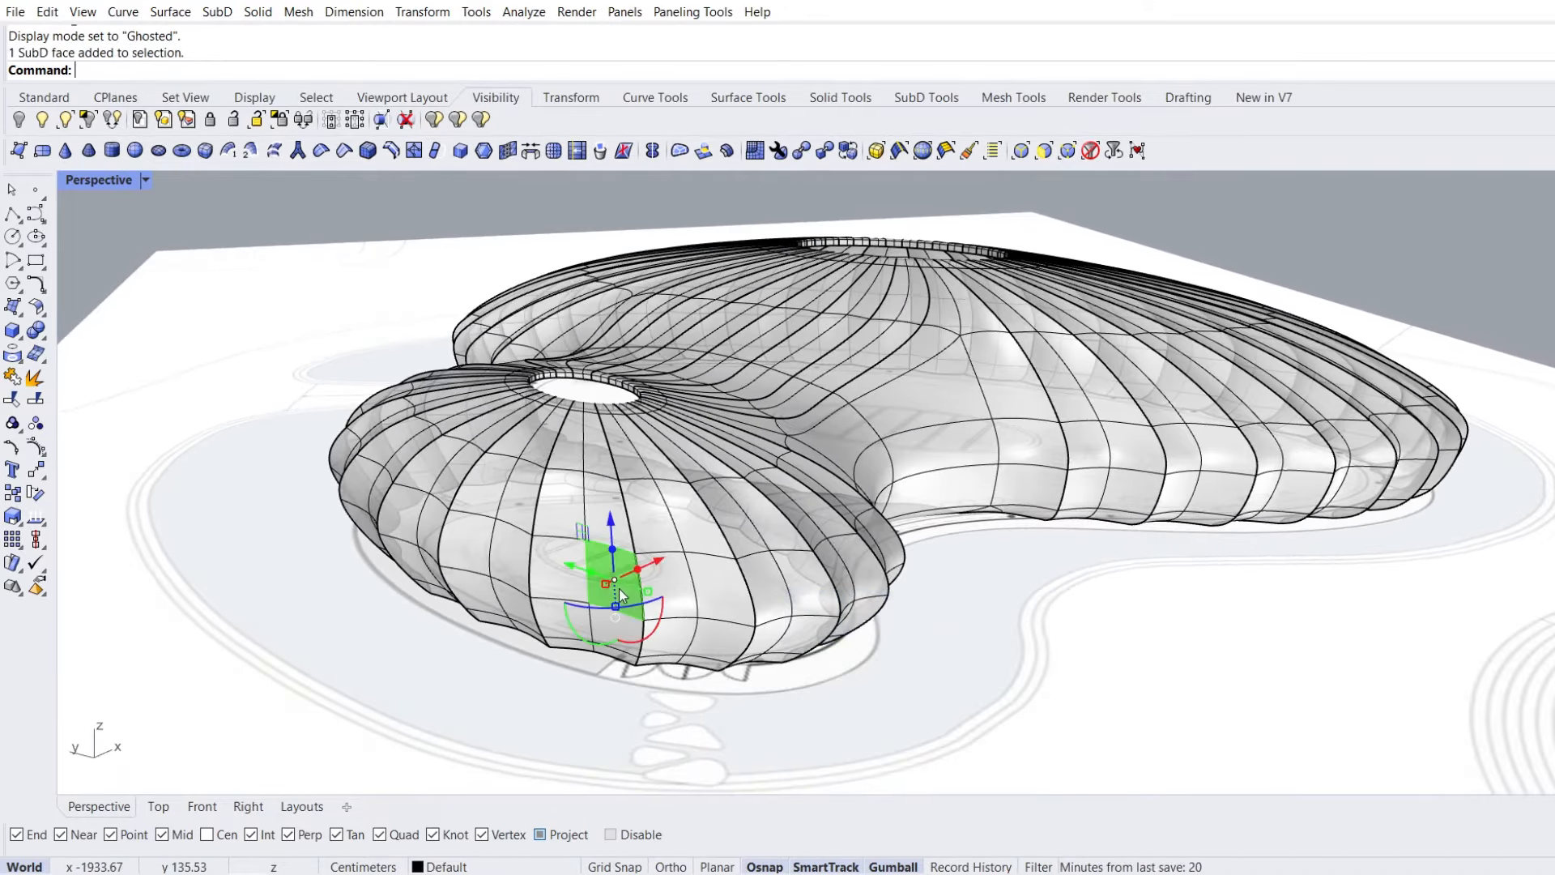
ctrl+shift+click(612, 627)
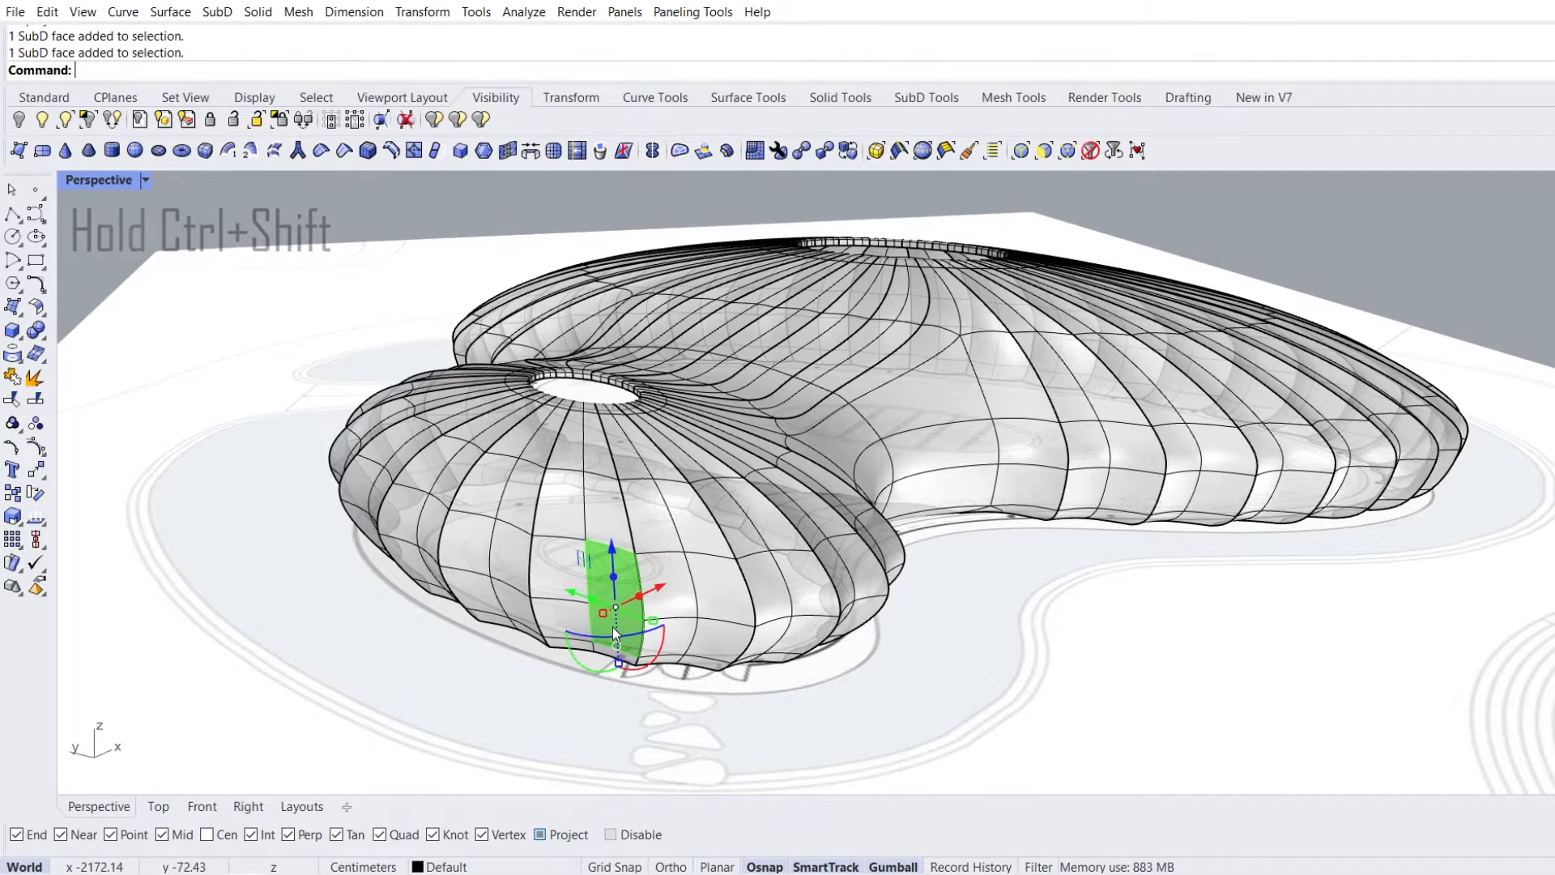
right_drag(1201, 573, 861, 559)
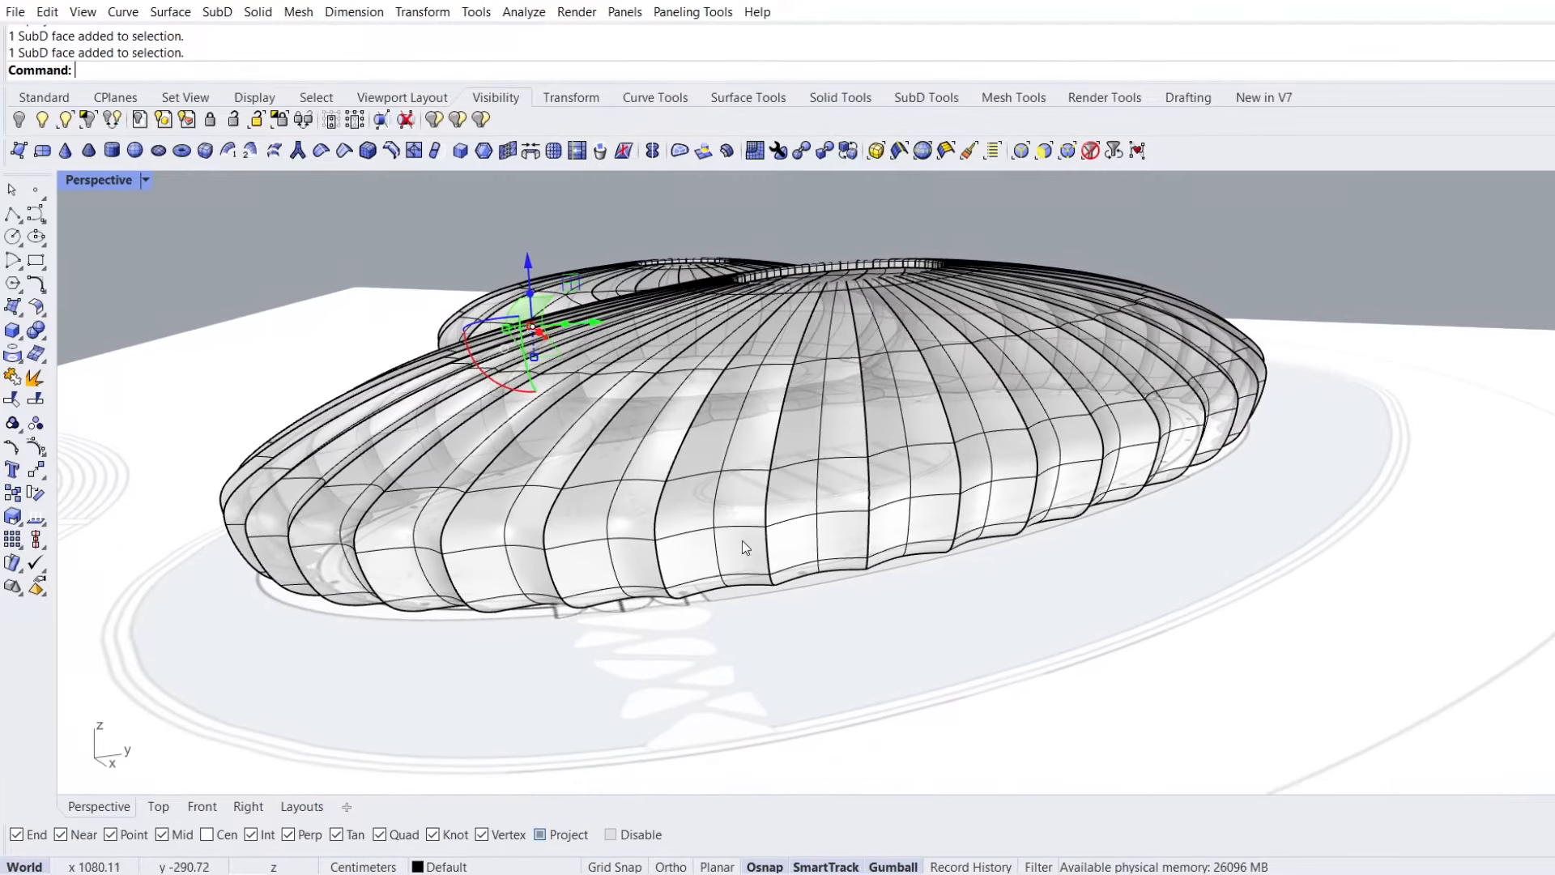
ctrl+shift+click(695, 526)
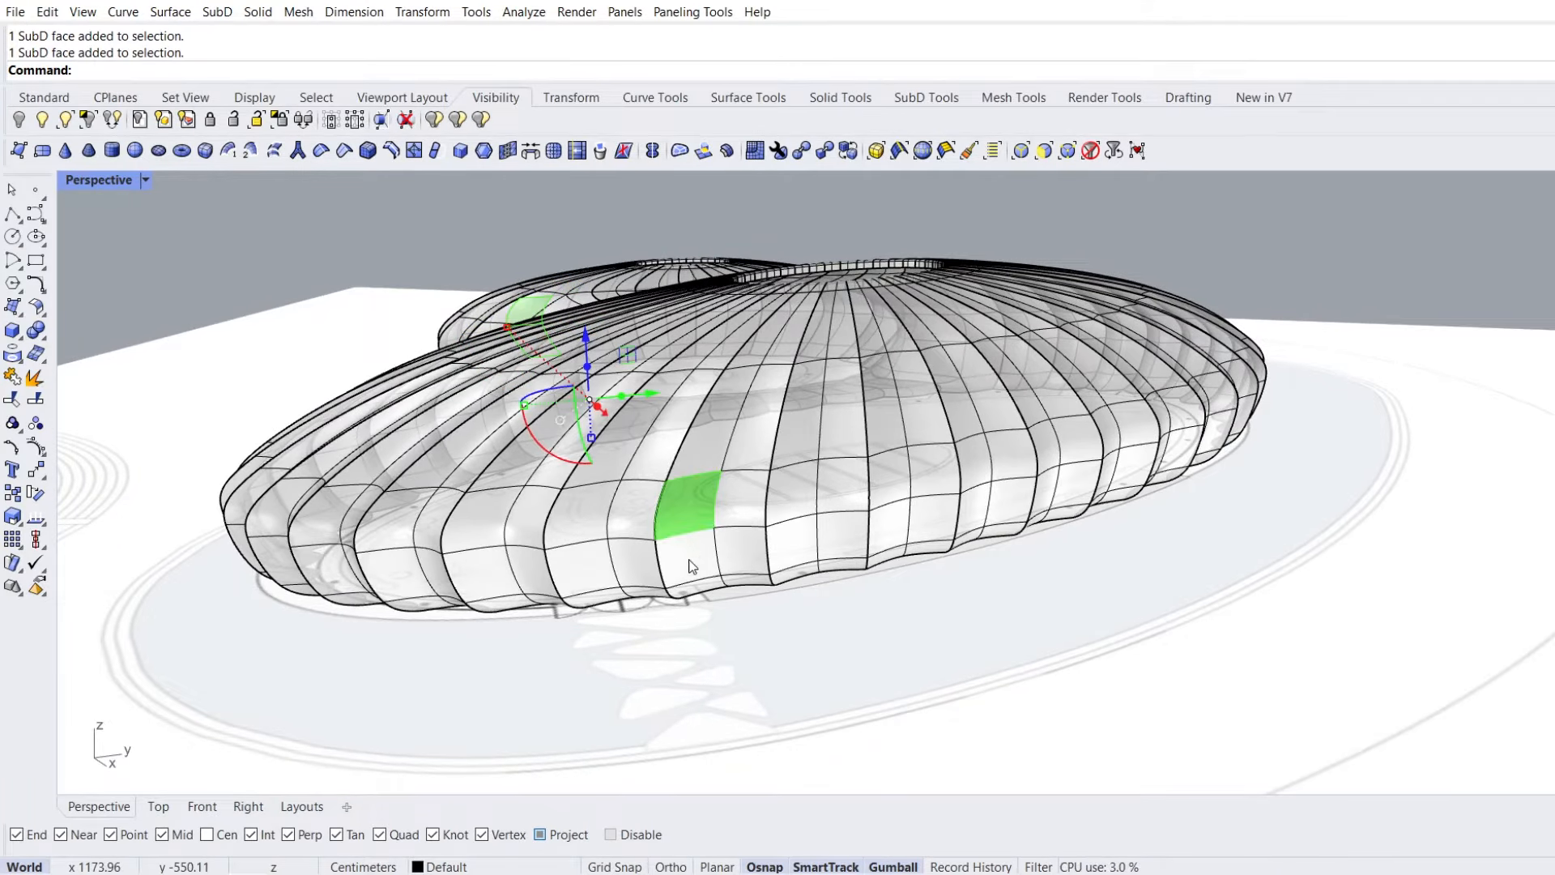
ctrl+shift+double_click(640, 513)
ctrl+shift+click(642, 558)
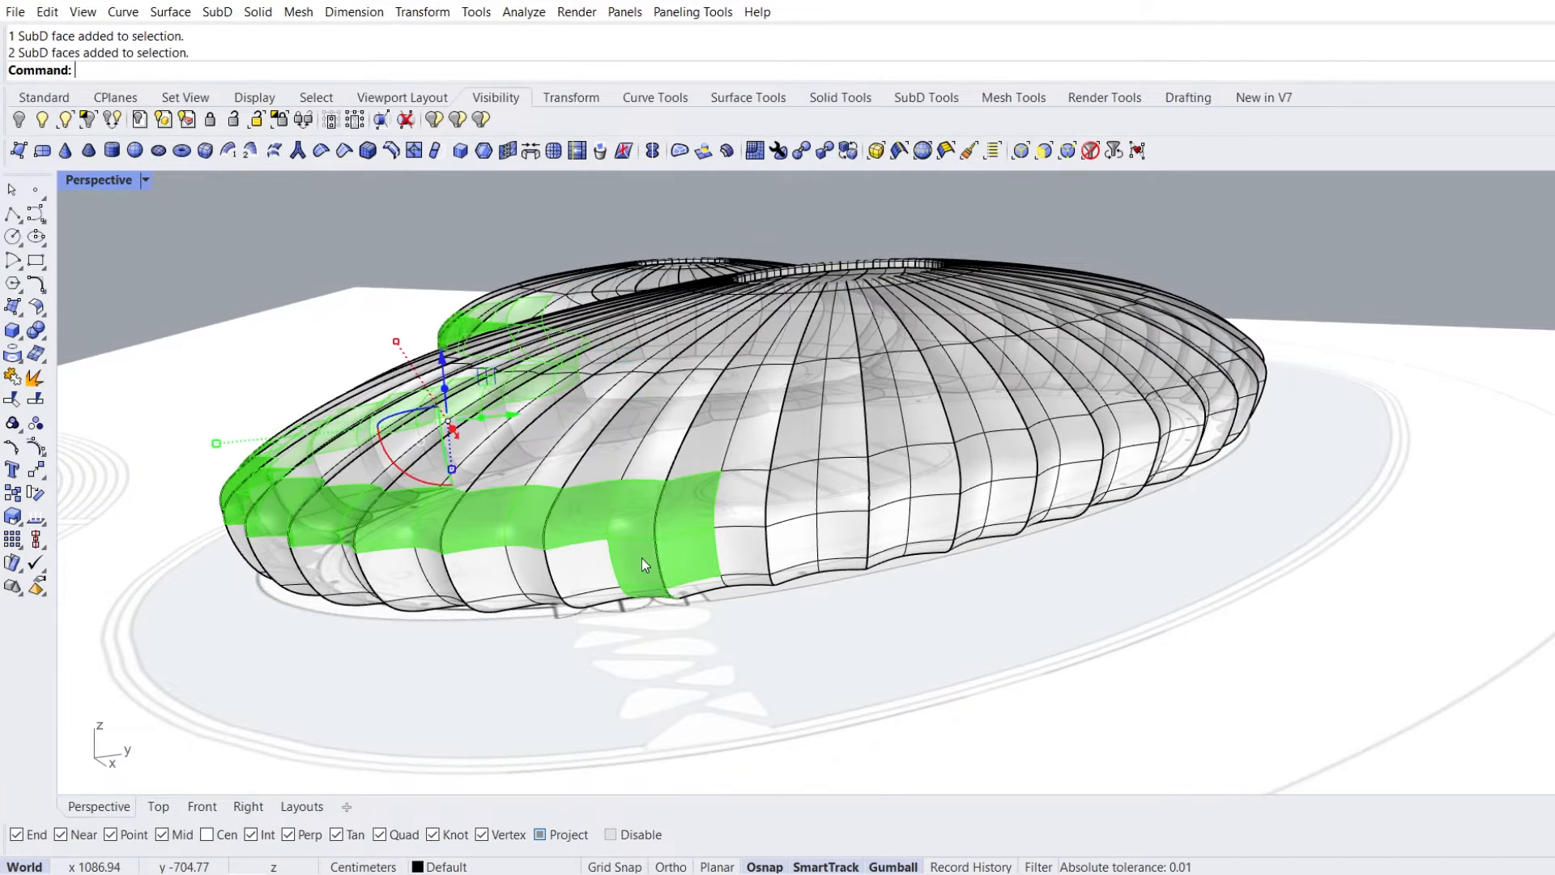
shift+double_click(596, 567)
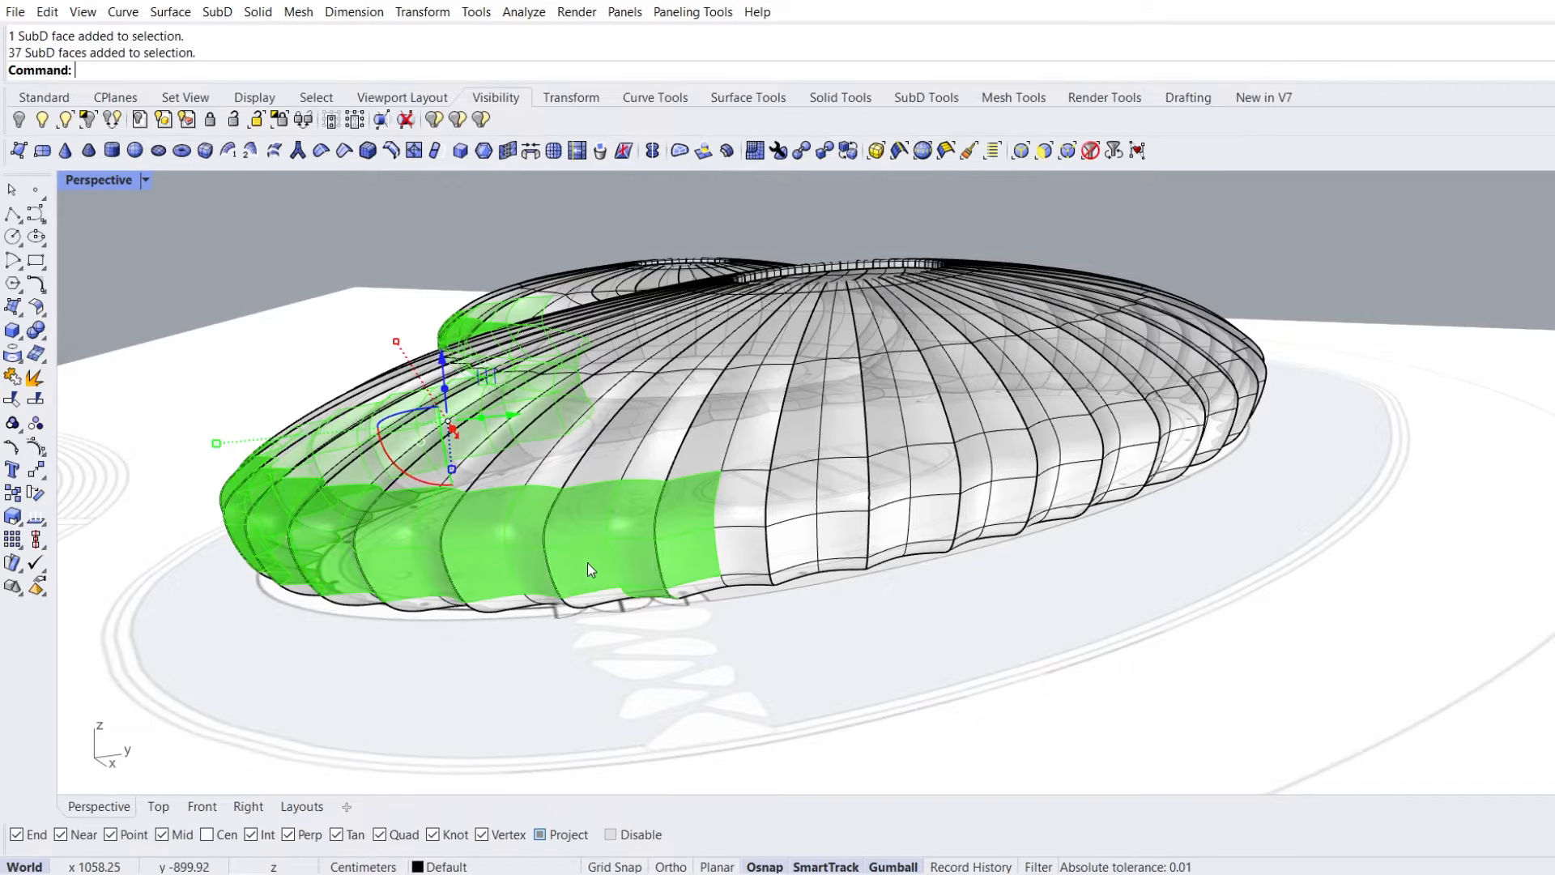
scroll(646, 588, up, 5)
ctrl+click(644, 594)
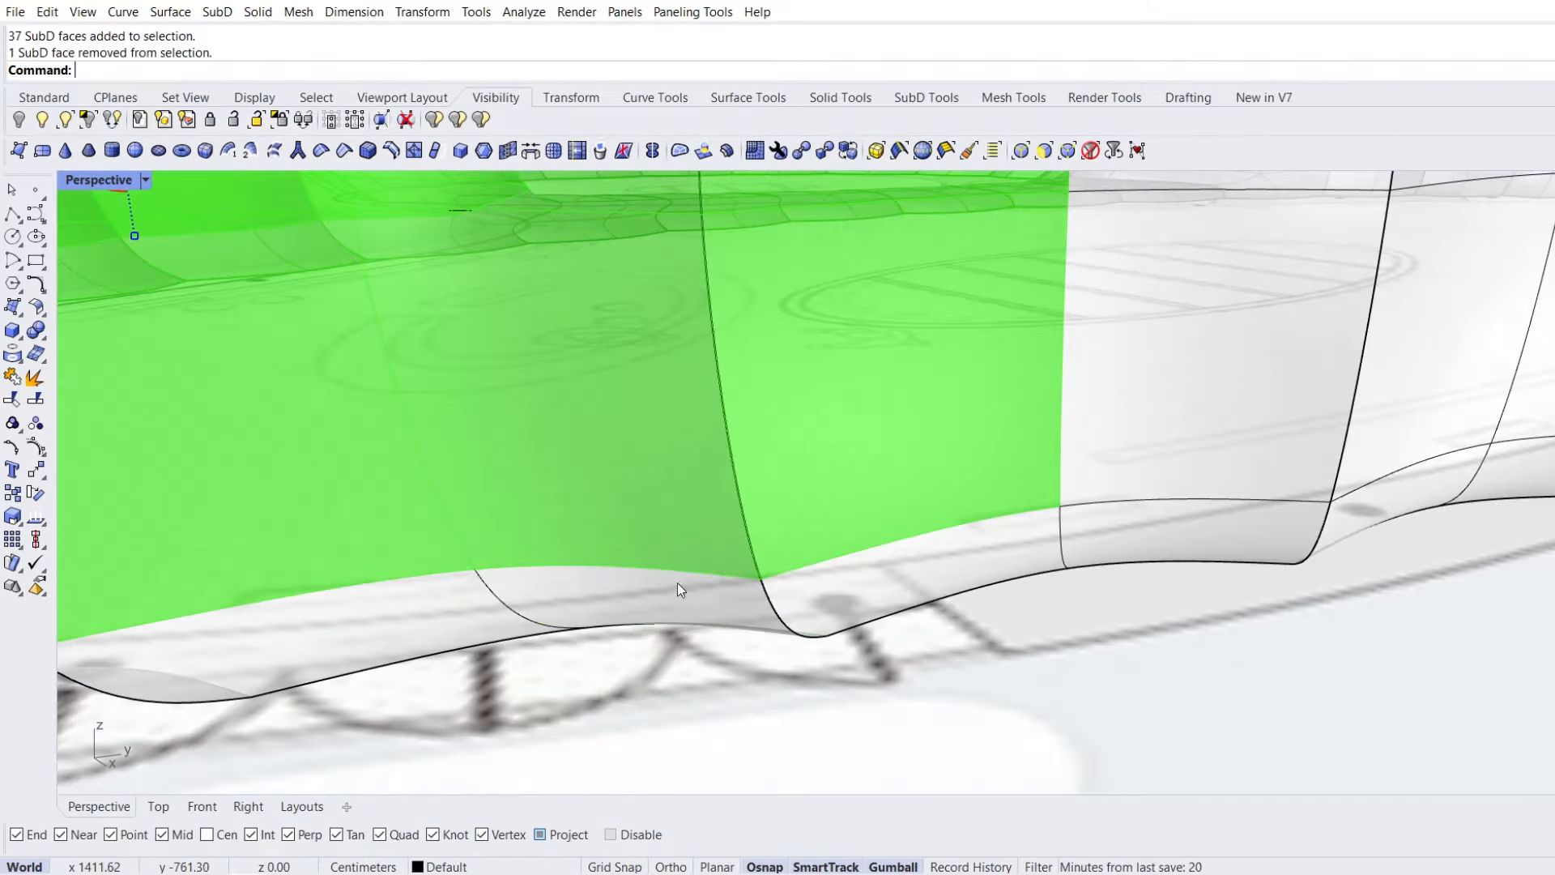
scroll(677, 581, down, 10)
right_drag(608, 525, 807, 515)
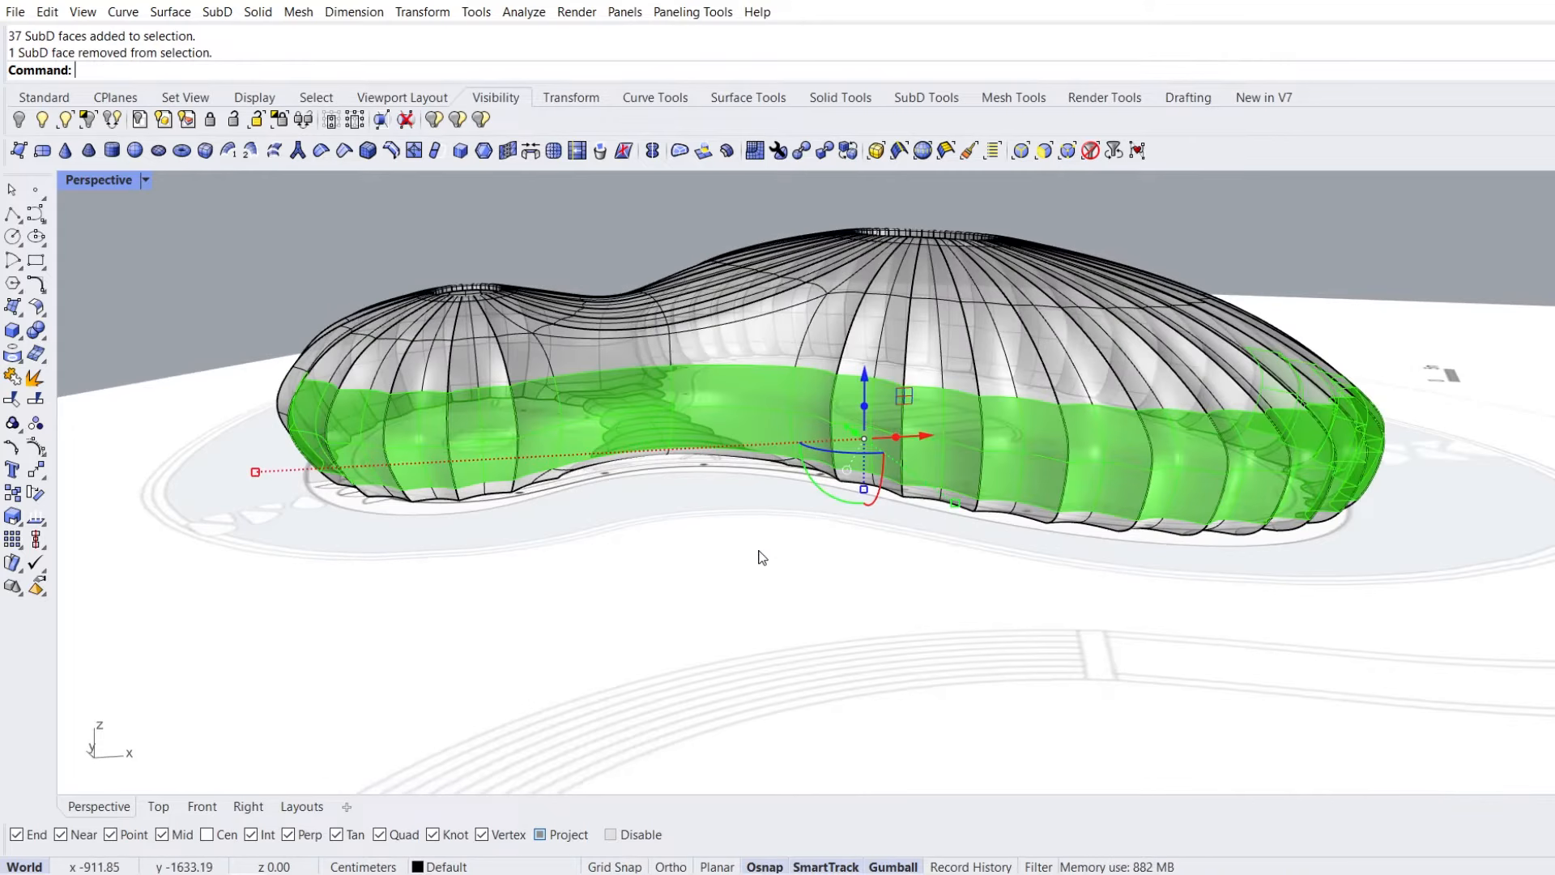
key(Delete)
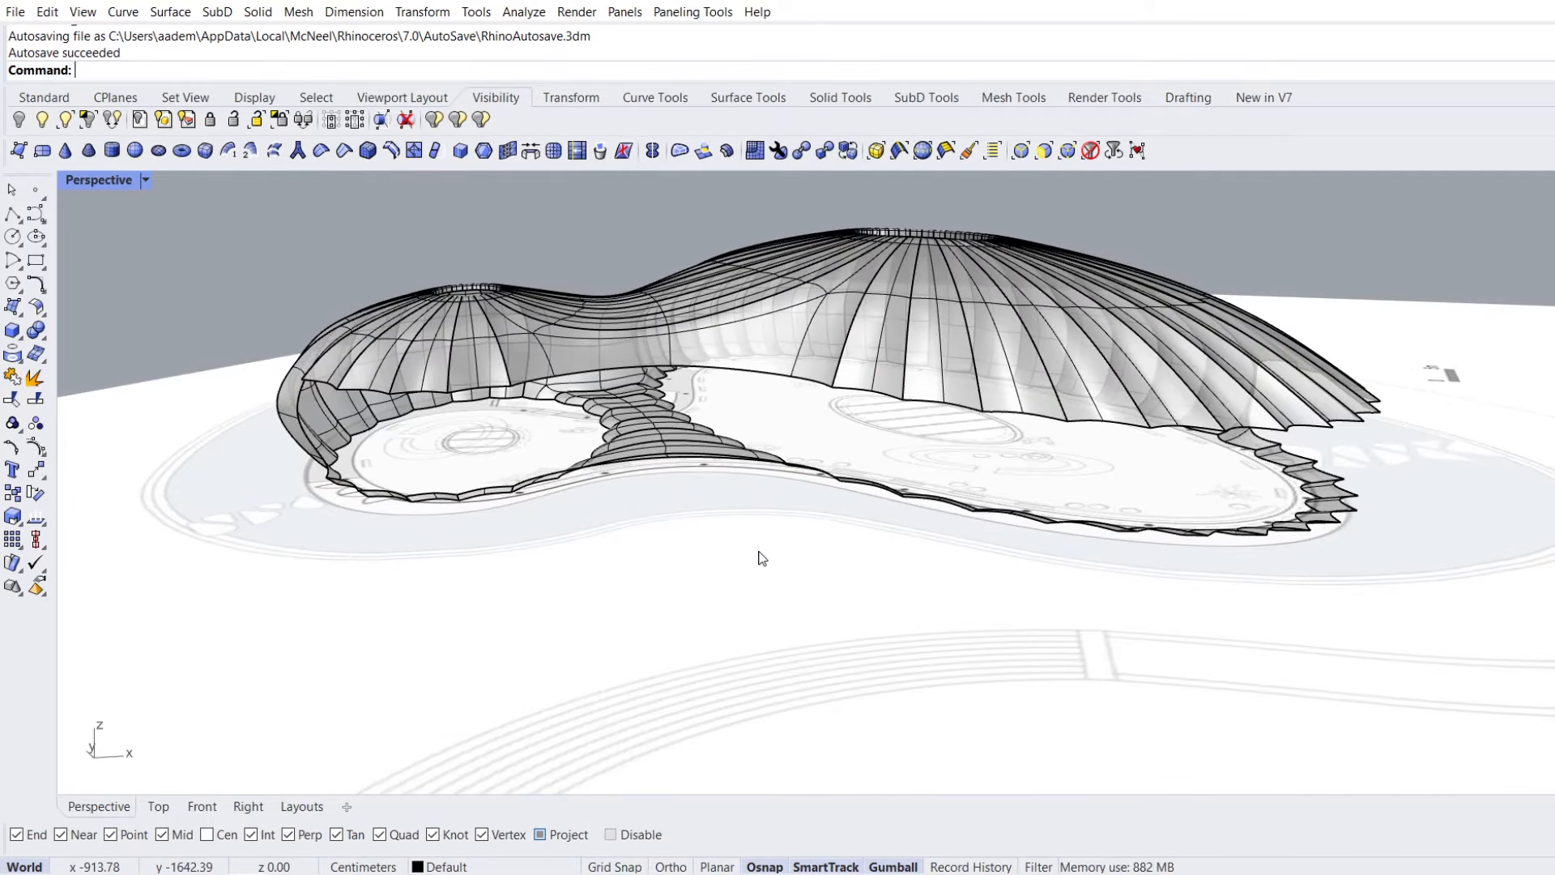
Delete the ribbed SubD faces that cross the interior floor between the small and large shells
right_drag(716, 515, 646, 528)
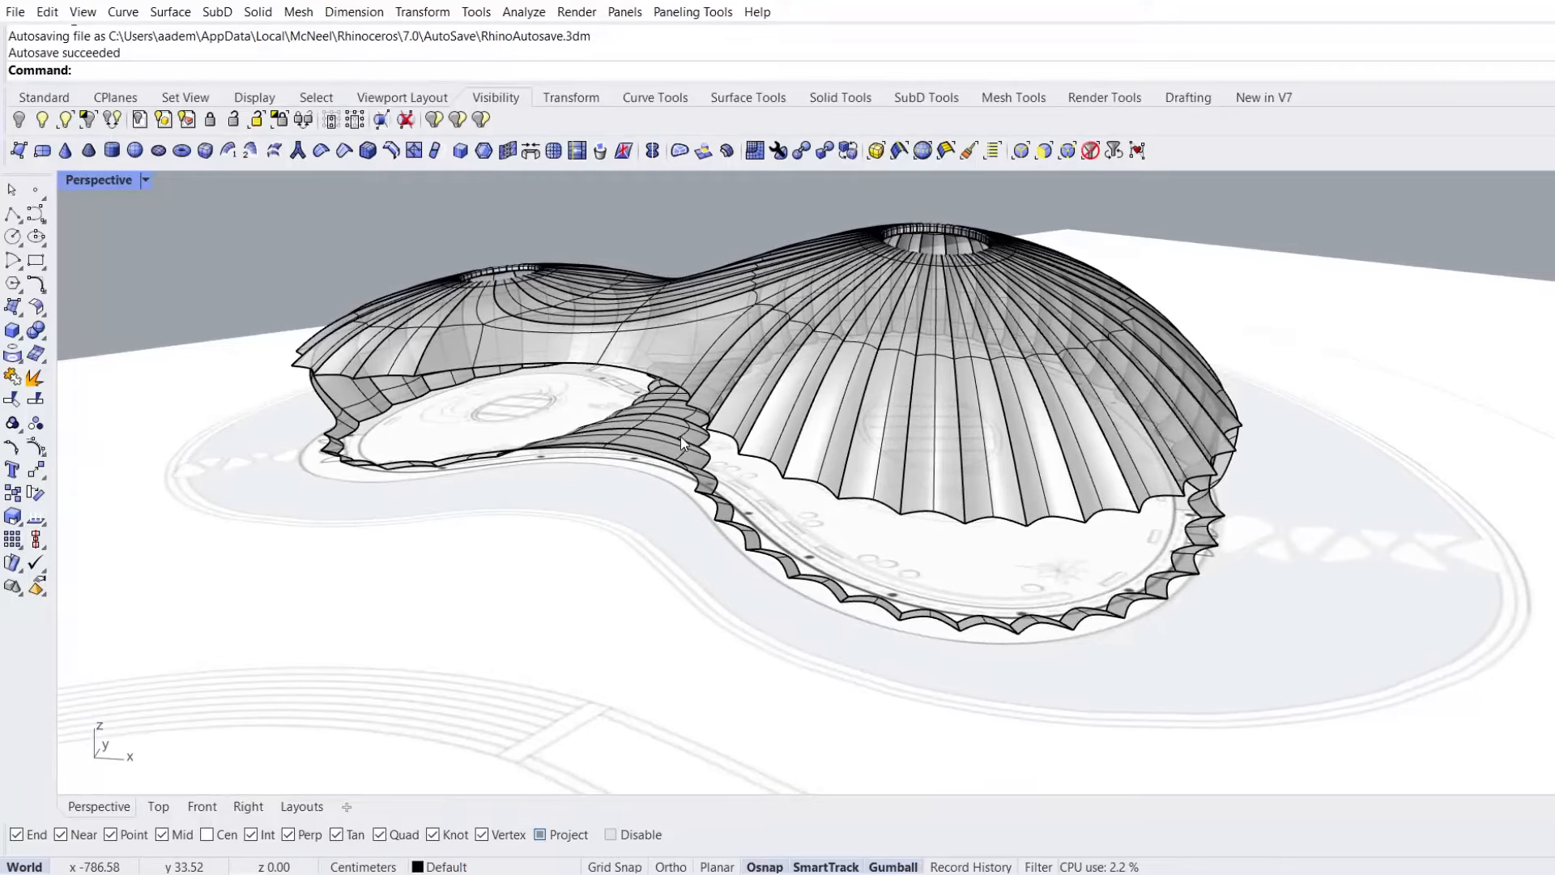
scroll(680, 436, up, 3)
scroll(619, 454, up, 6)
right_drag(618, 461, 554, 688)
ctrl+shift+click(448, 512)
ctrl+shift+double_click(600, 559)
shift+right_drag(1423, 434, 829, 497)
scroll(830, 496, up, 3)
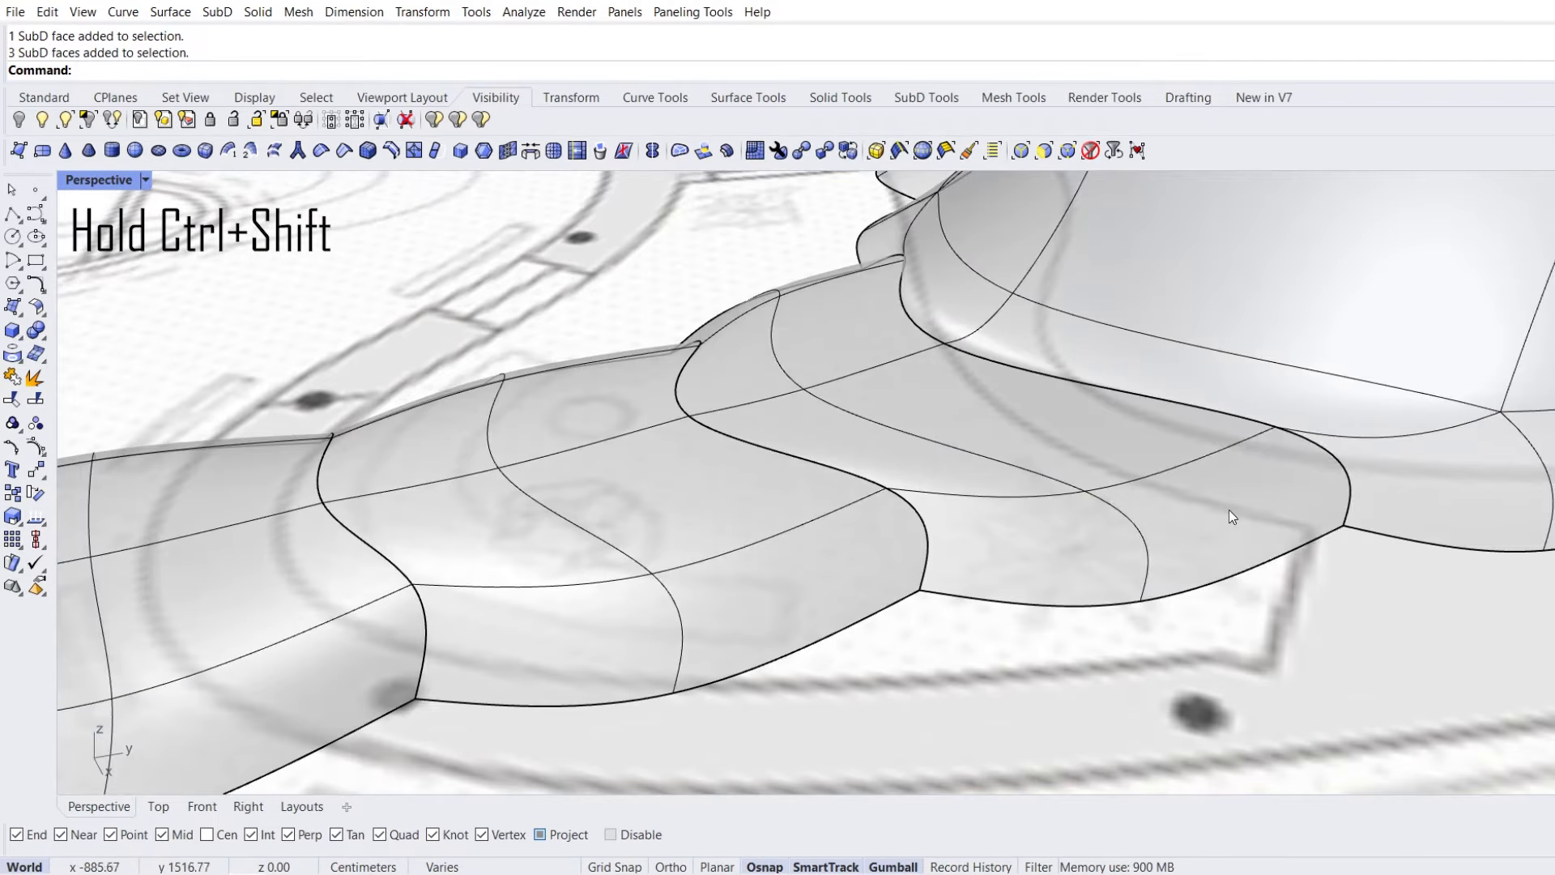
ctrl+shift+click(1227, 509)
ctrl+shift+double_click(1058, 442)
ctrl+shift+click(1012, 544)
ctrl+shift+double_click(846, 558)
ctrl+shift+click(851, 454)
ctrl+shift+double_click(716, 474)
ctrl+shift+click(727, 377)
ctrl+shift+double_click(615, 409)
right_drag(780, 443, 860, 462)
ctrl+shift+click(585, 624)
ctrl+shift+double_click(734, 633)
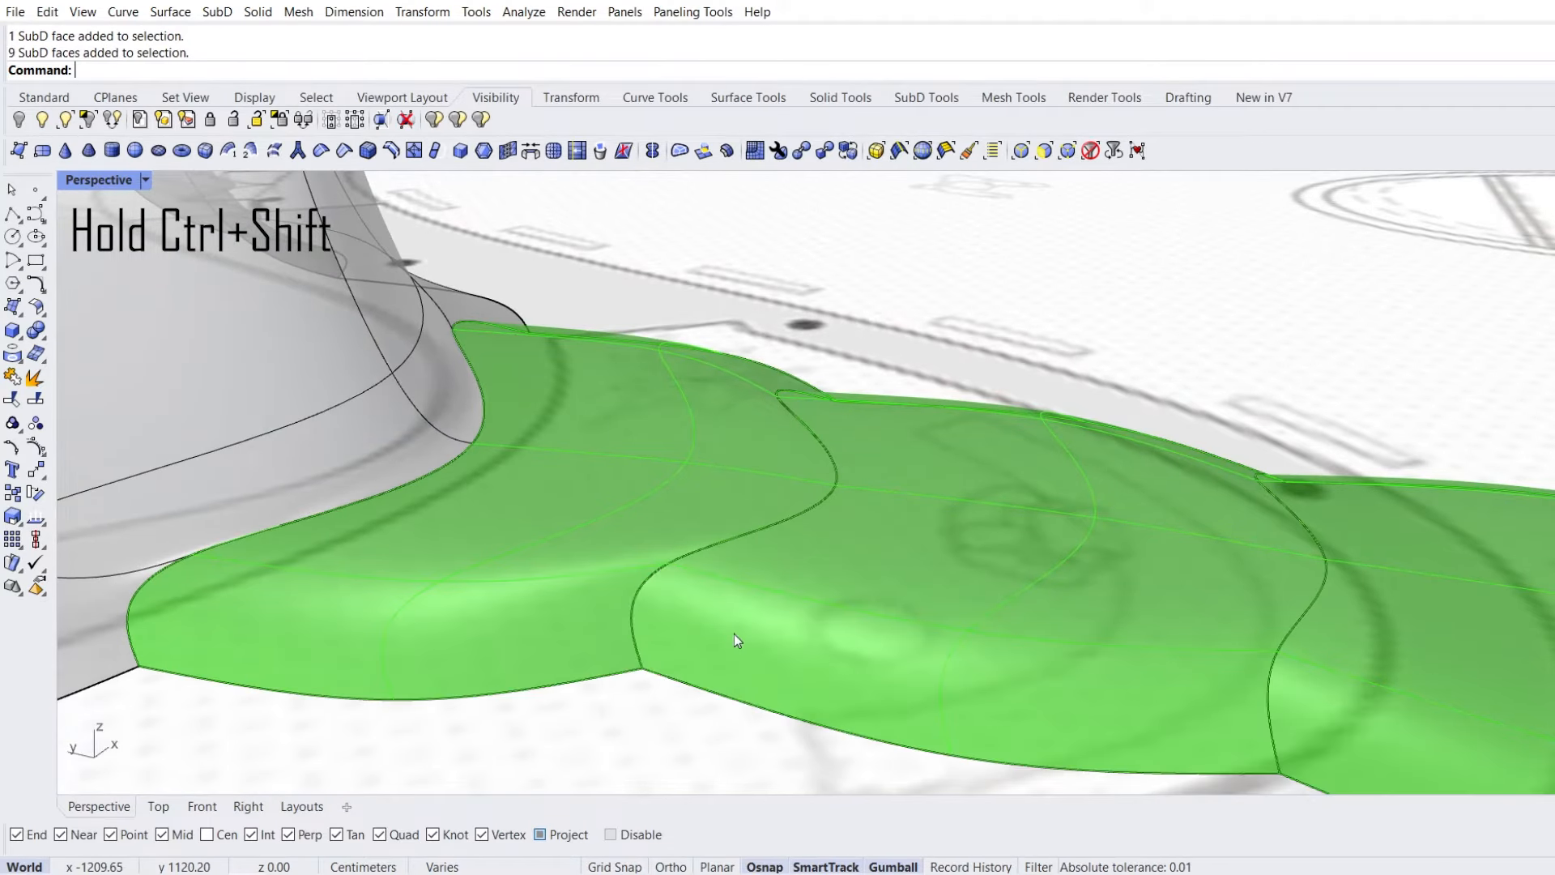
key(Delete)
Delete the two protruding bottom vertices at the large-shell corner of the interior wall between the shells
right_drag(736, 635, 670, 464)
shift+right_drag(903, 394, 539, 604)
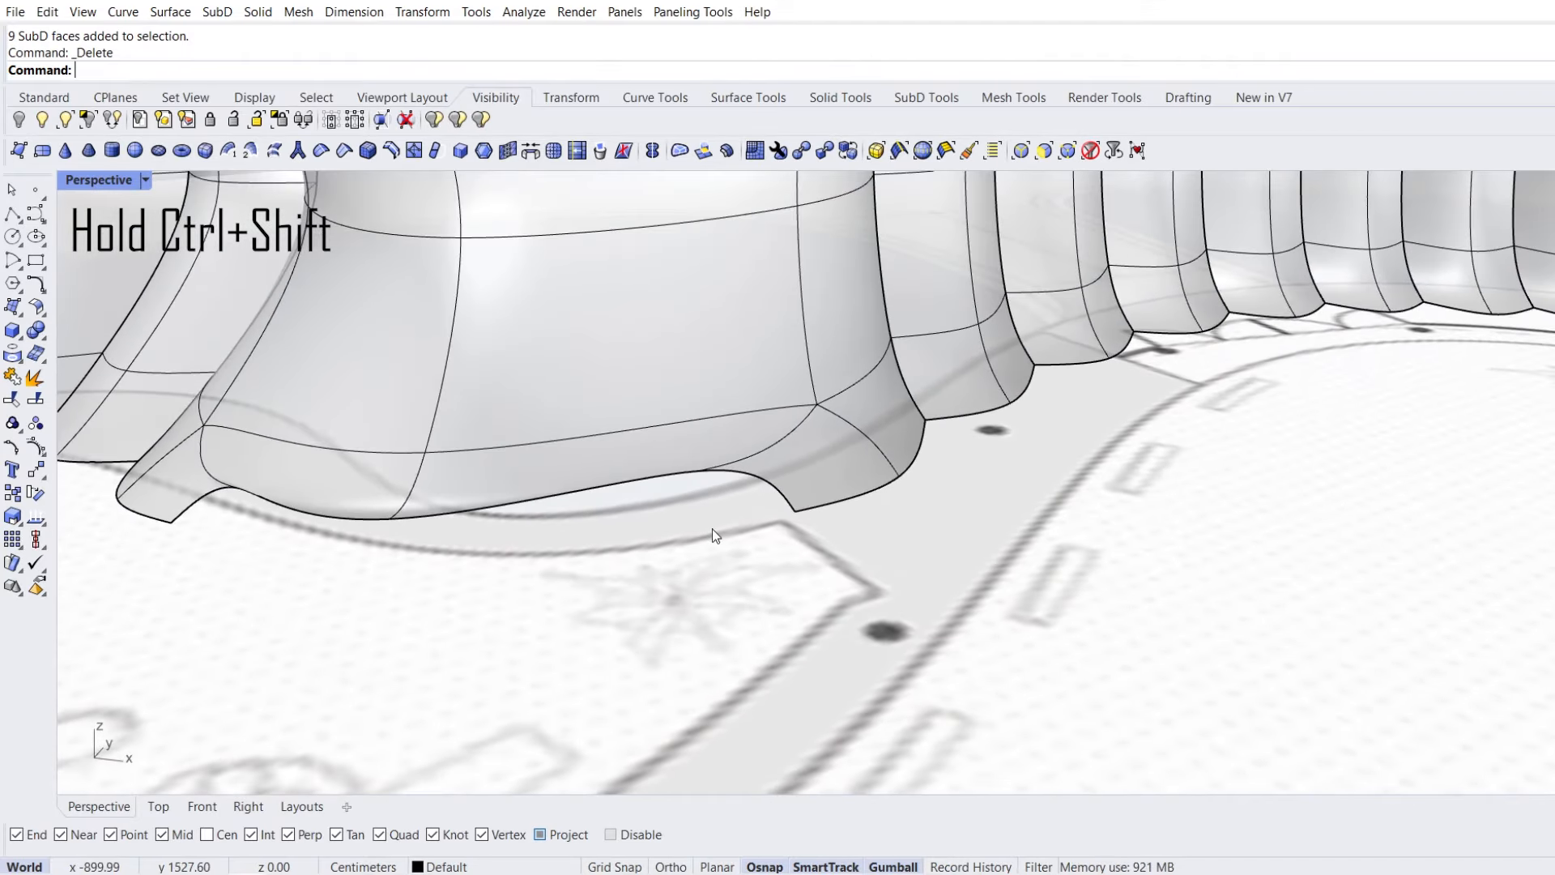
scroll(714, 530, up, 1)
ctrl+shift+drag(863, 507, 863, 503)
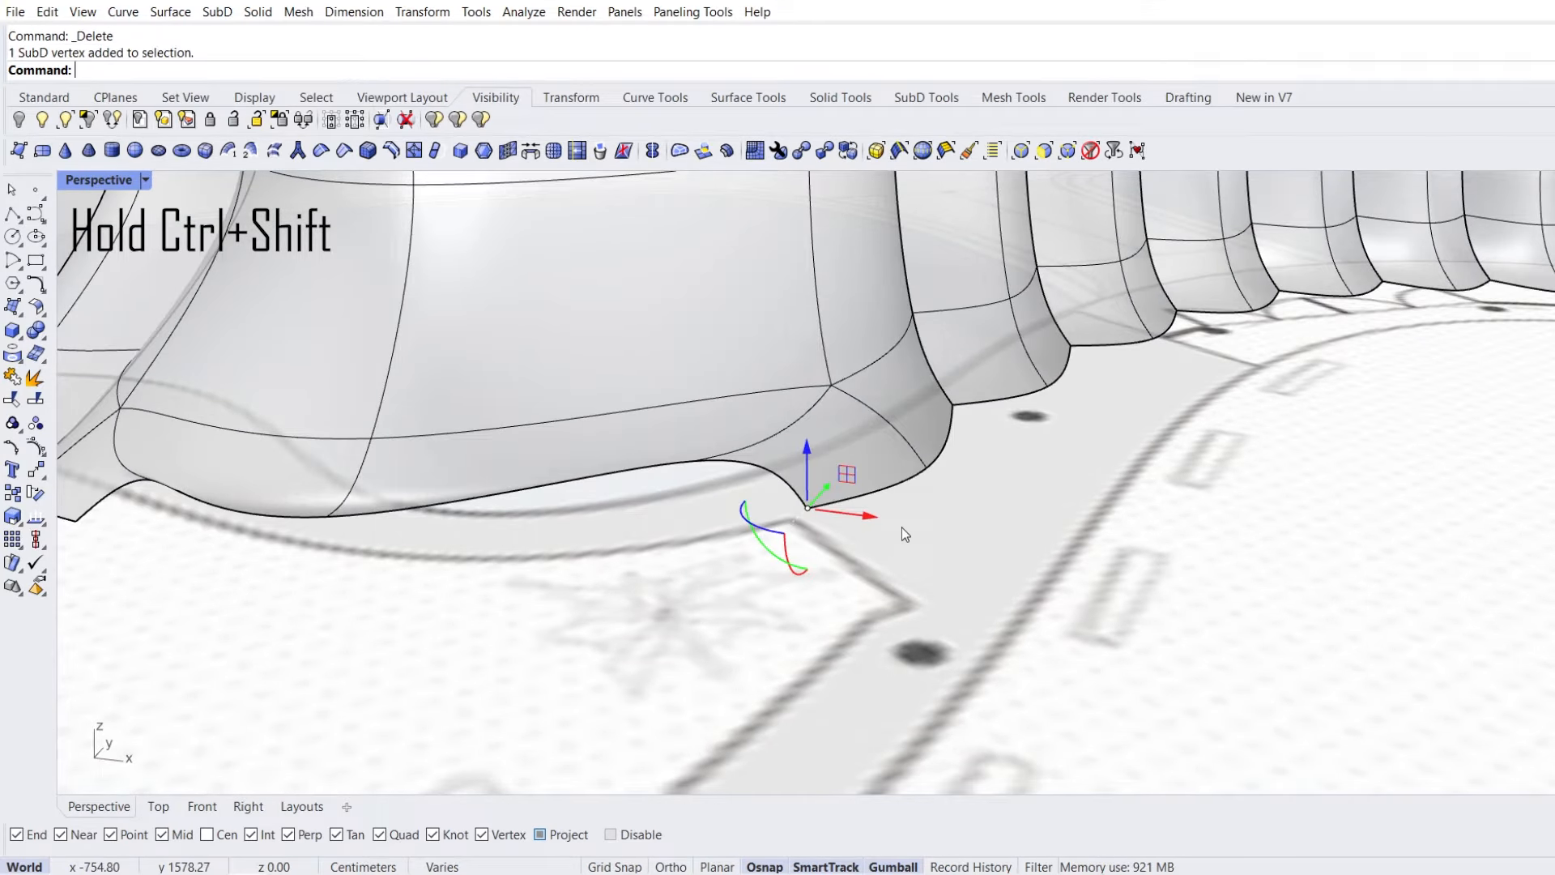
key(Delete)
ctrl+shift+drag(946, 454, 946, 449)
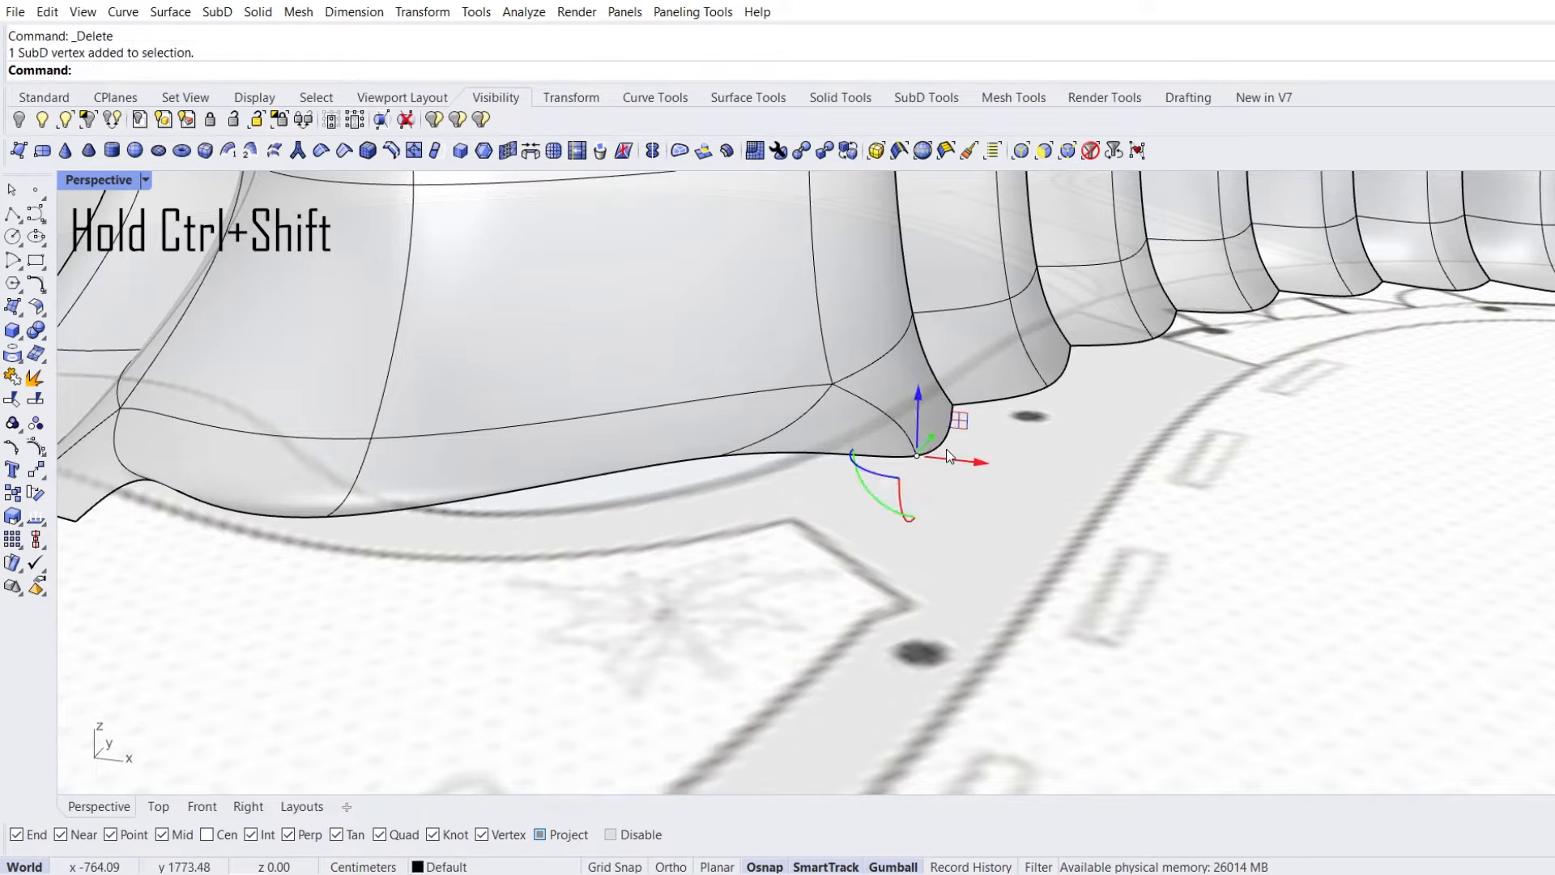
key(Delete)
Delete the two protruding bottom vertices at the opposite corner of that wall, towards the small shell
shift+right_drag(415, 428, 992, 471)
ctrl+shift+drag(508, 549, 516, 539)
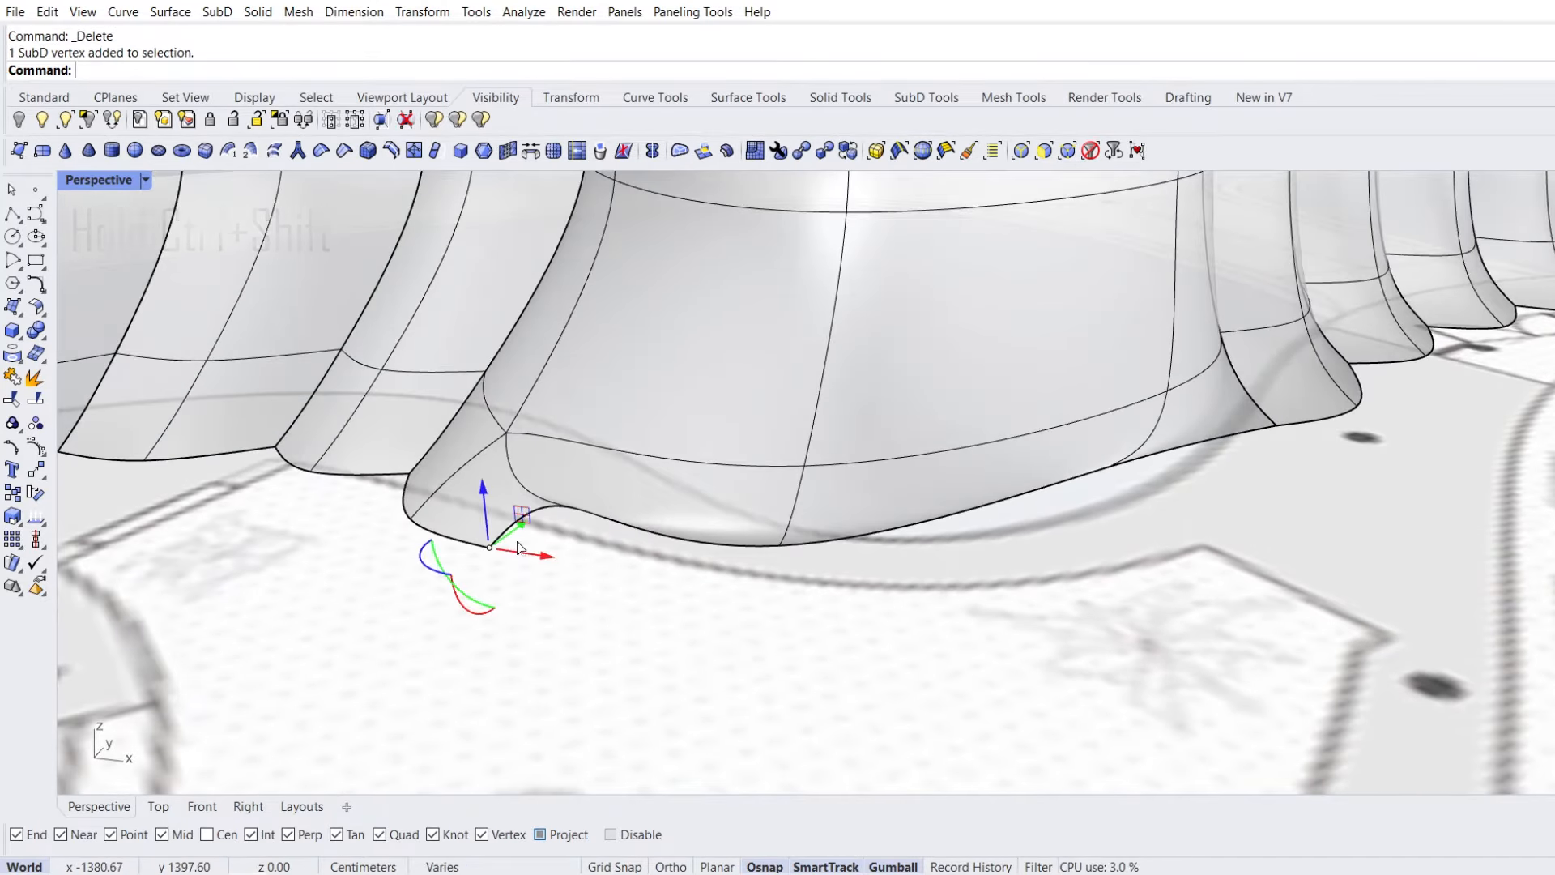
key(Delete)
right_drag(428, 513, 542, 519)
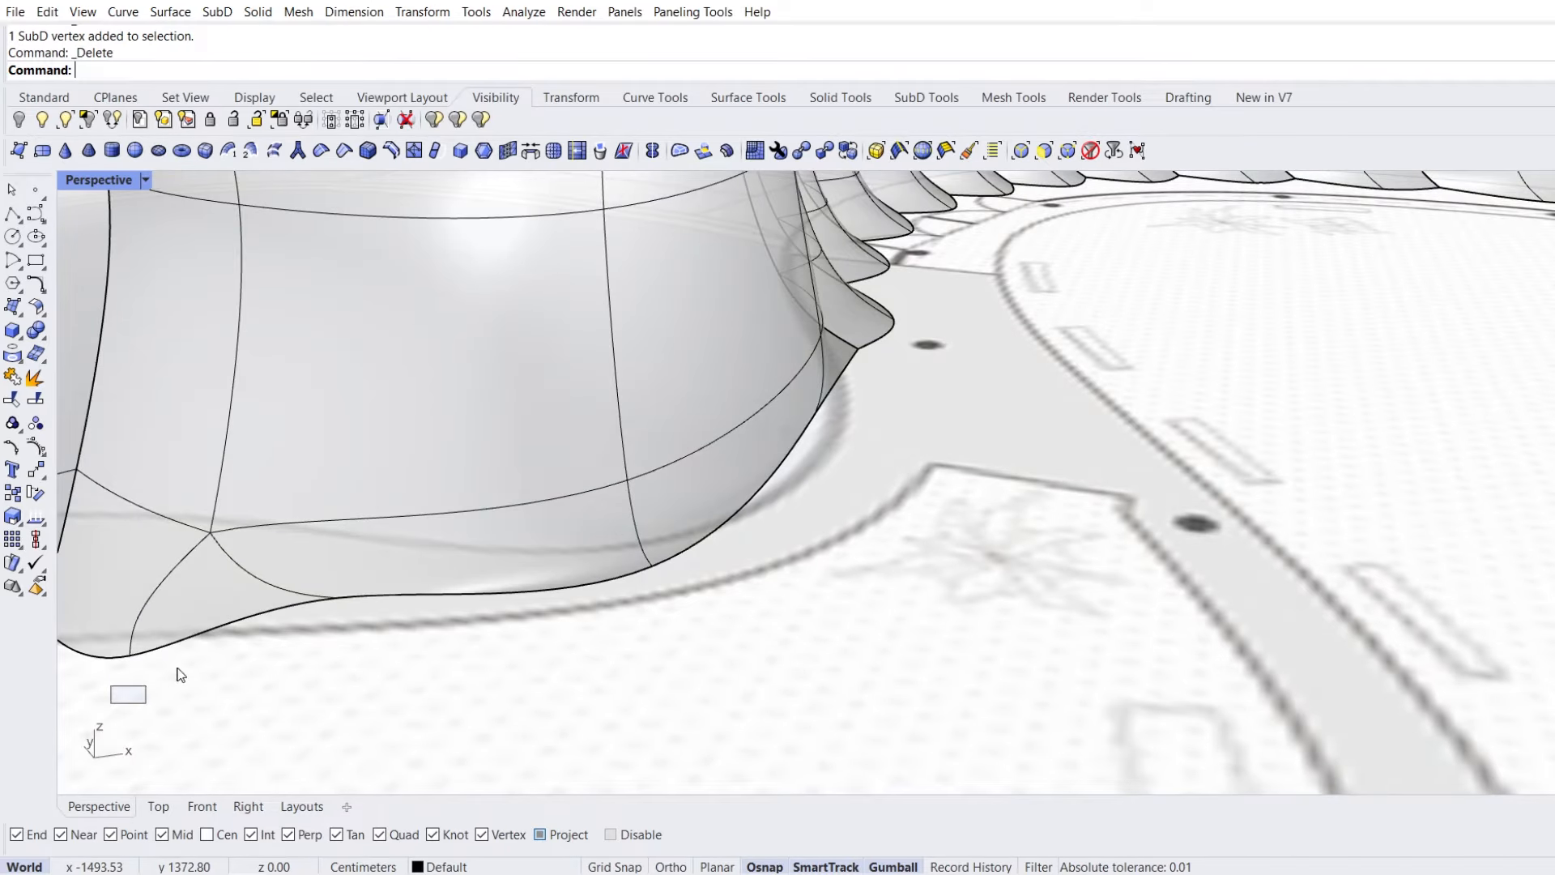
ctrl+shift+drag(177, 668, 189, 641)
key(Delete)
Delete the two long base-strip faces along the concave curve between the shells
right_drag(212, 636, 862, 464)
text(z)
key(Return)
drag(939, 437, 540, 274)
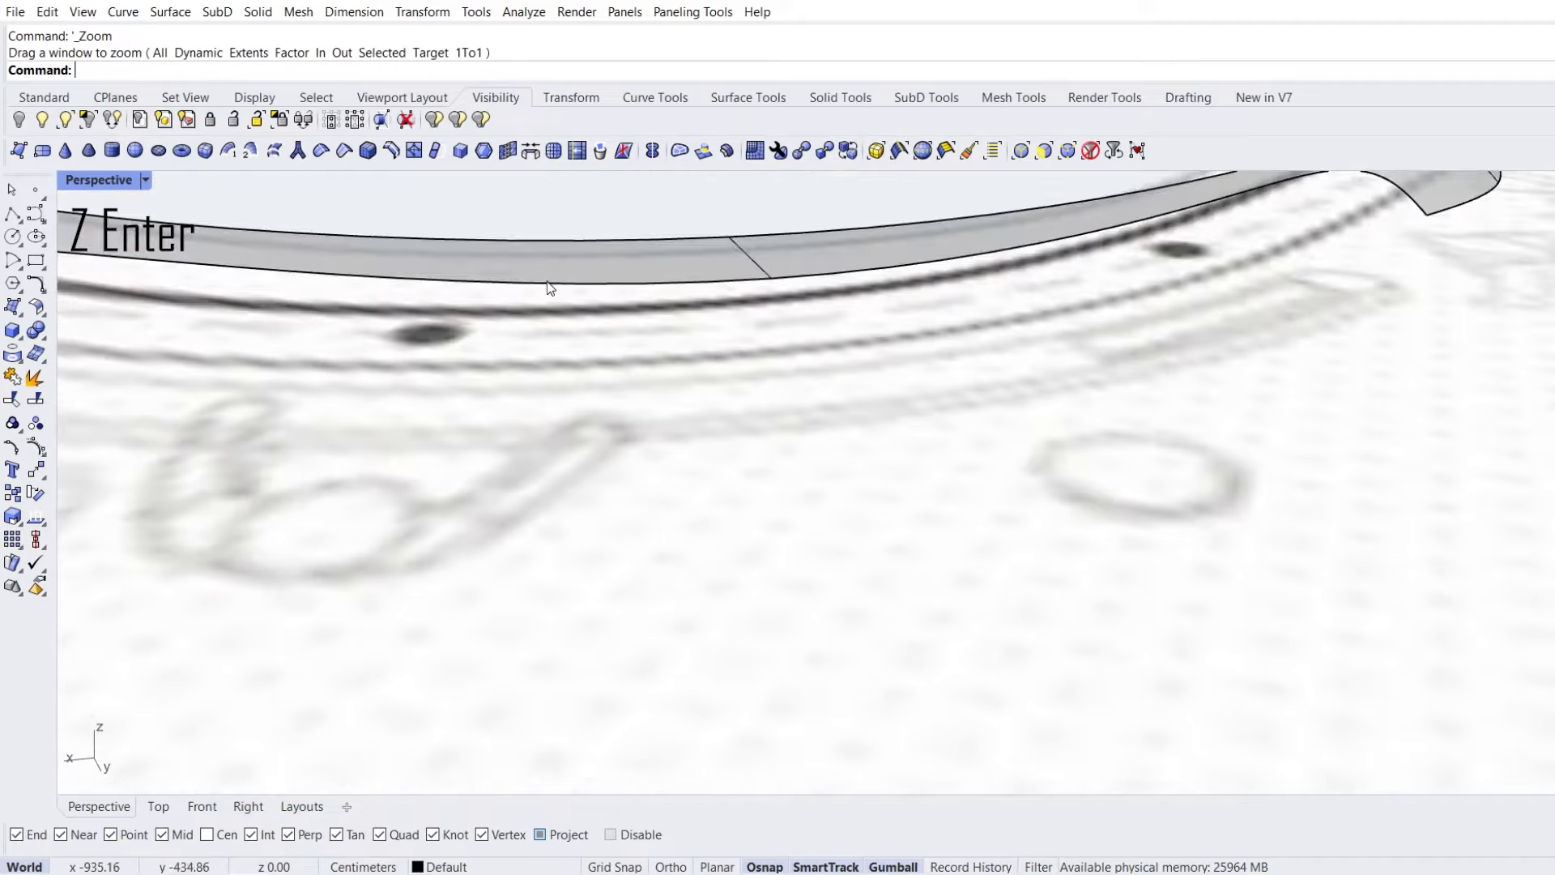
scroll(709, 470, down, 3)
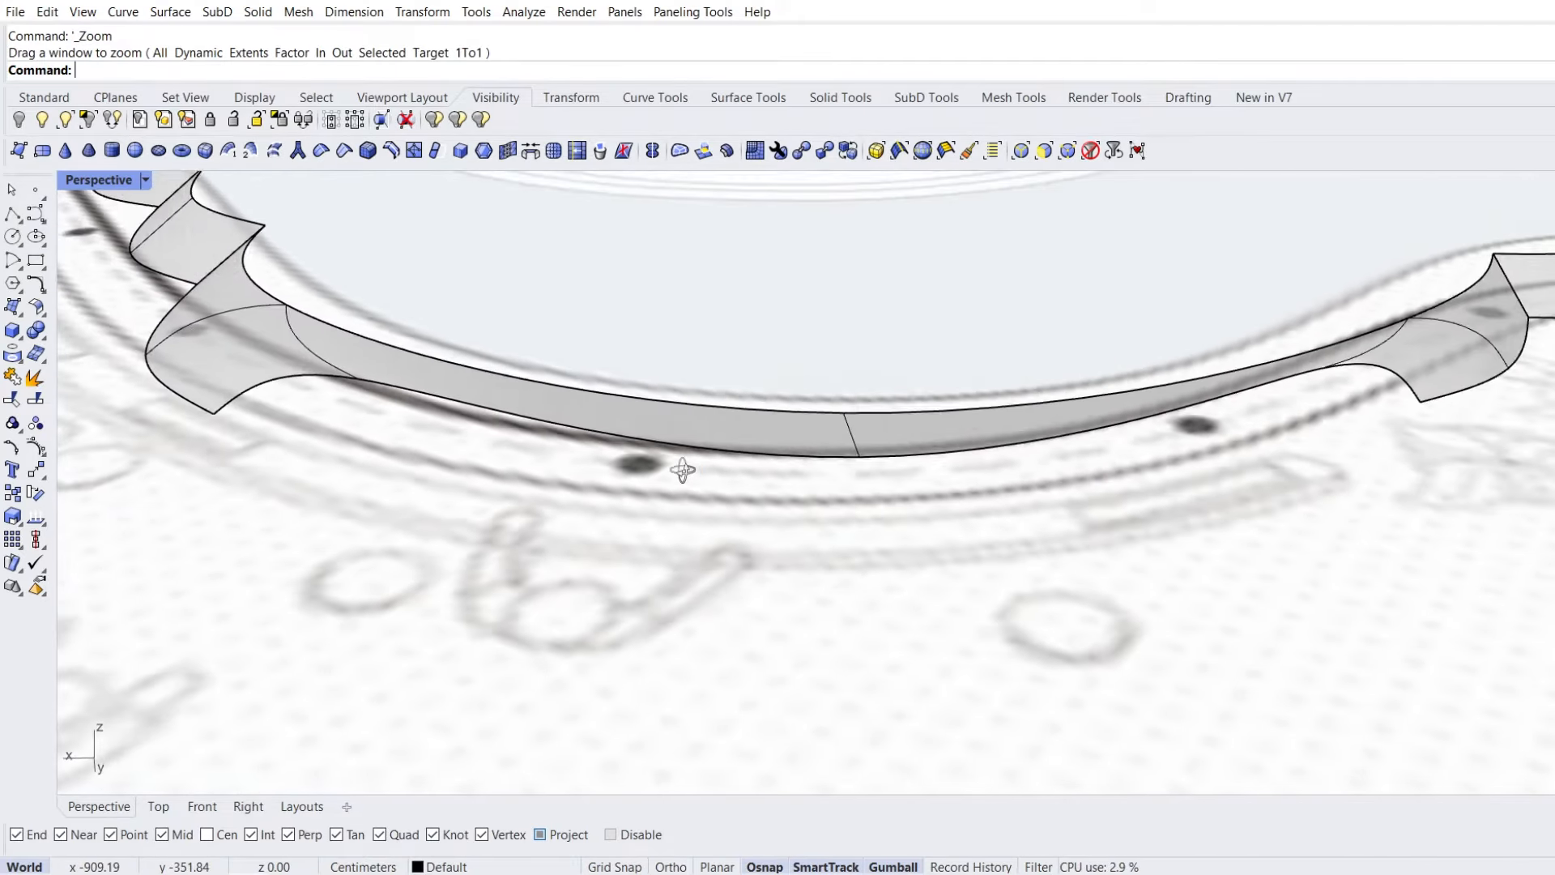
ctrl+shift+click(739, 427)
ctrl+shift+click(892, 430)
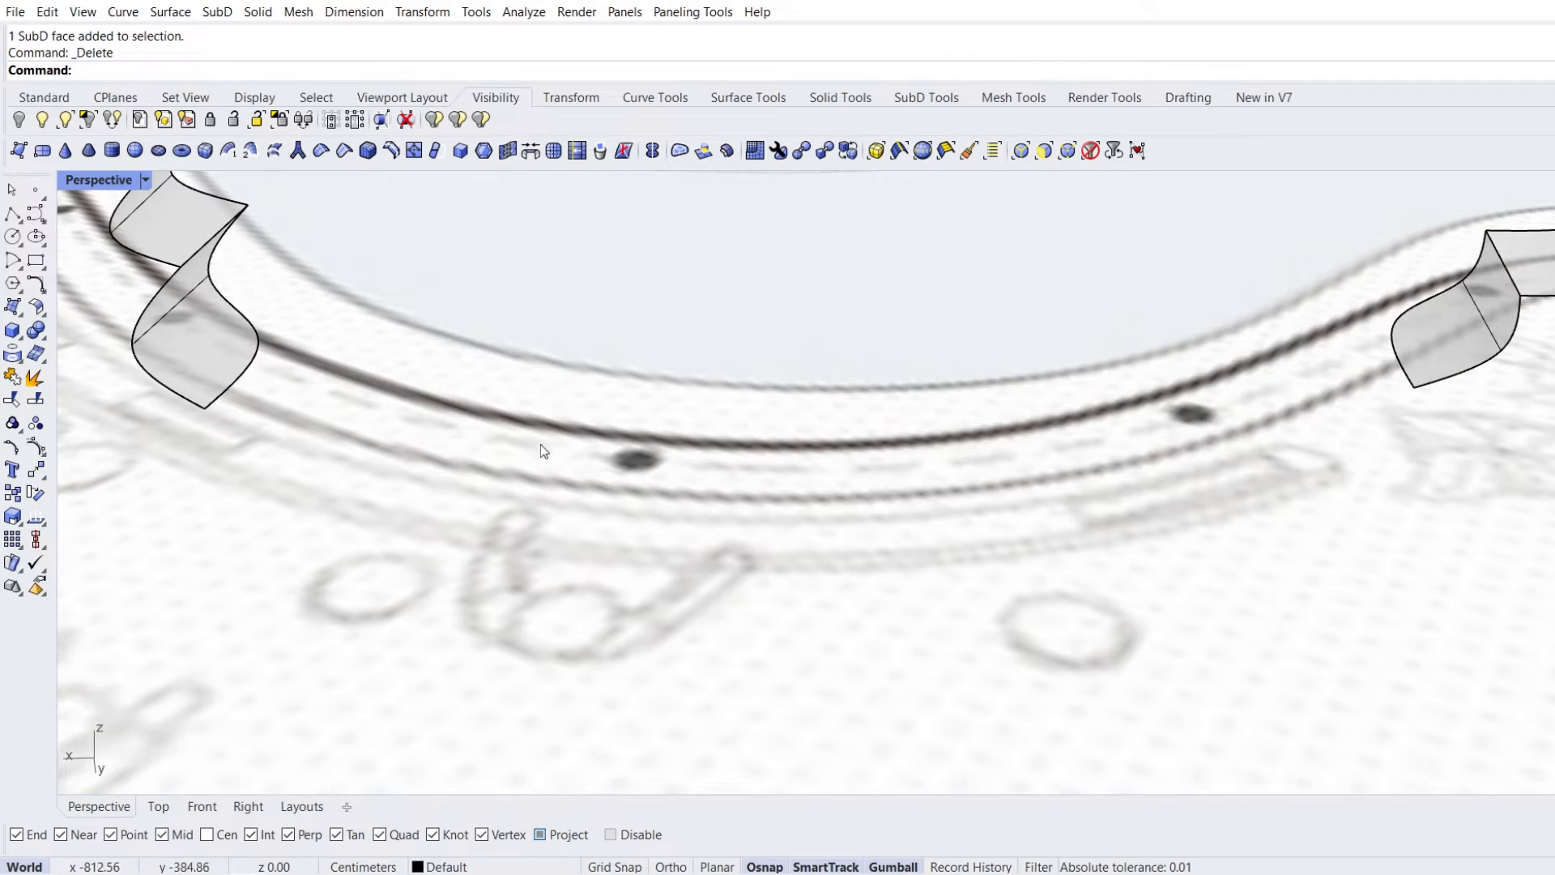
Bridge the two open ends of the base strip with 2 segments, Join on and 100% straightness
ctrl+shift+click(233, 382)
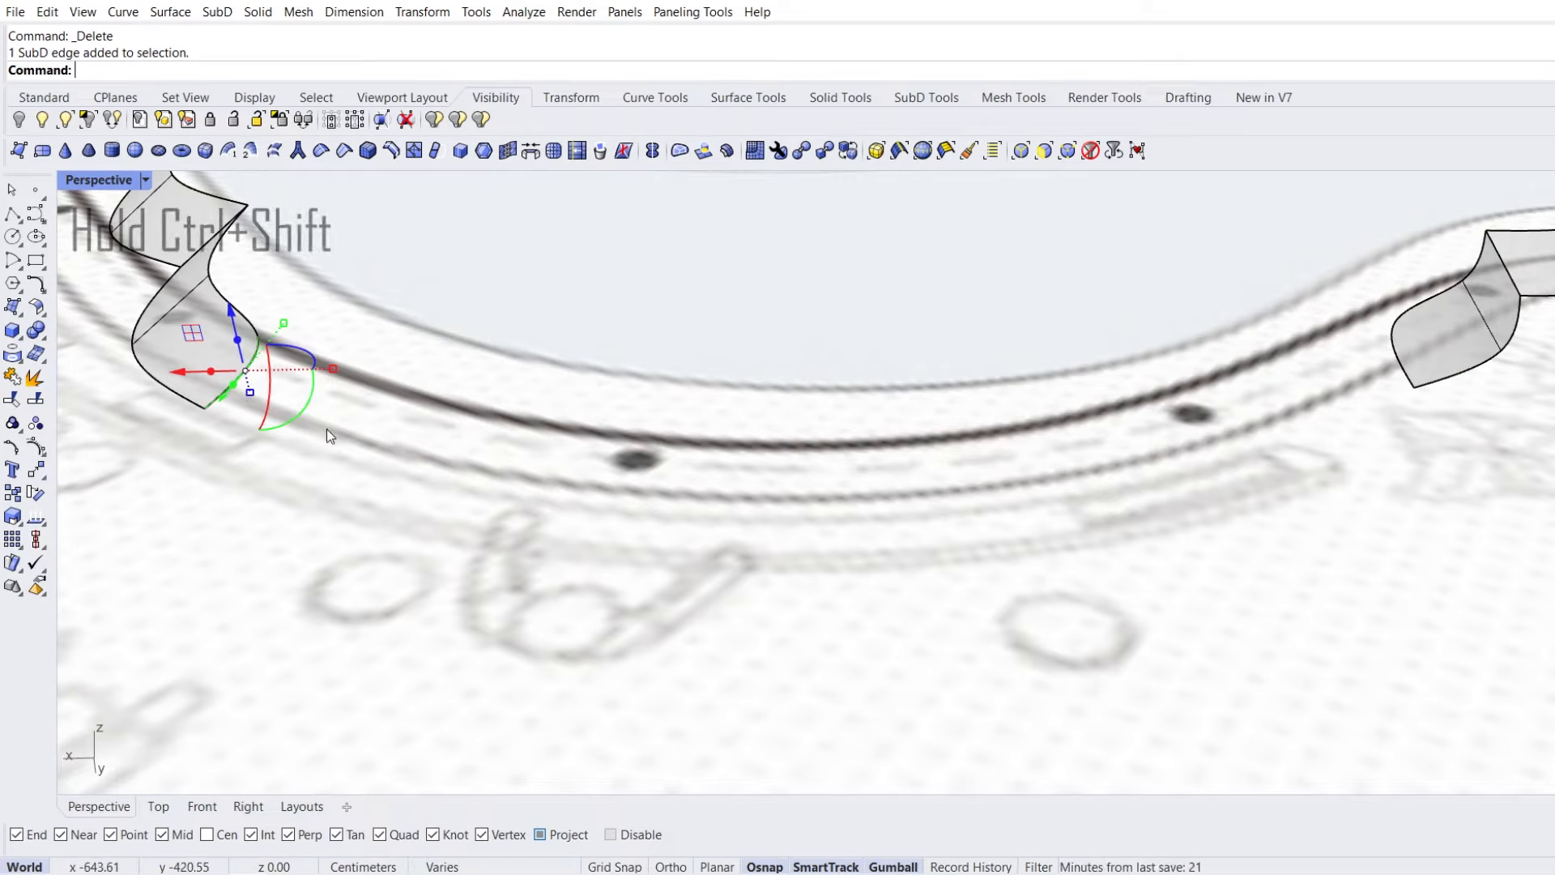
ctrl+shift+click(1383, 356)
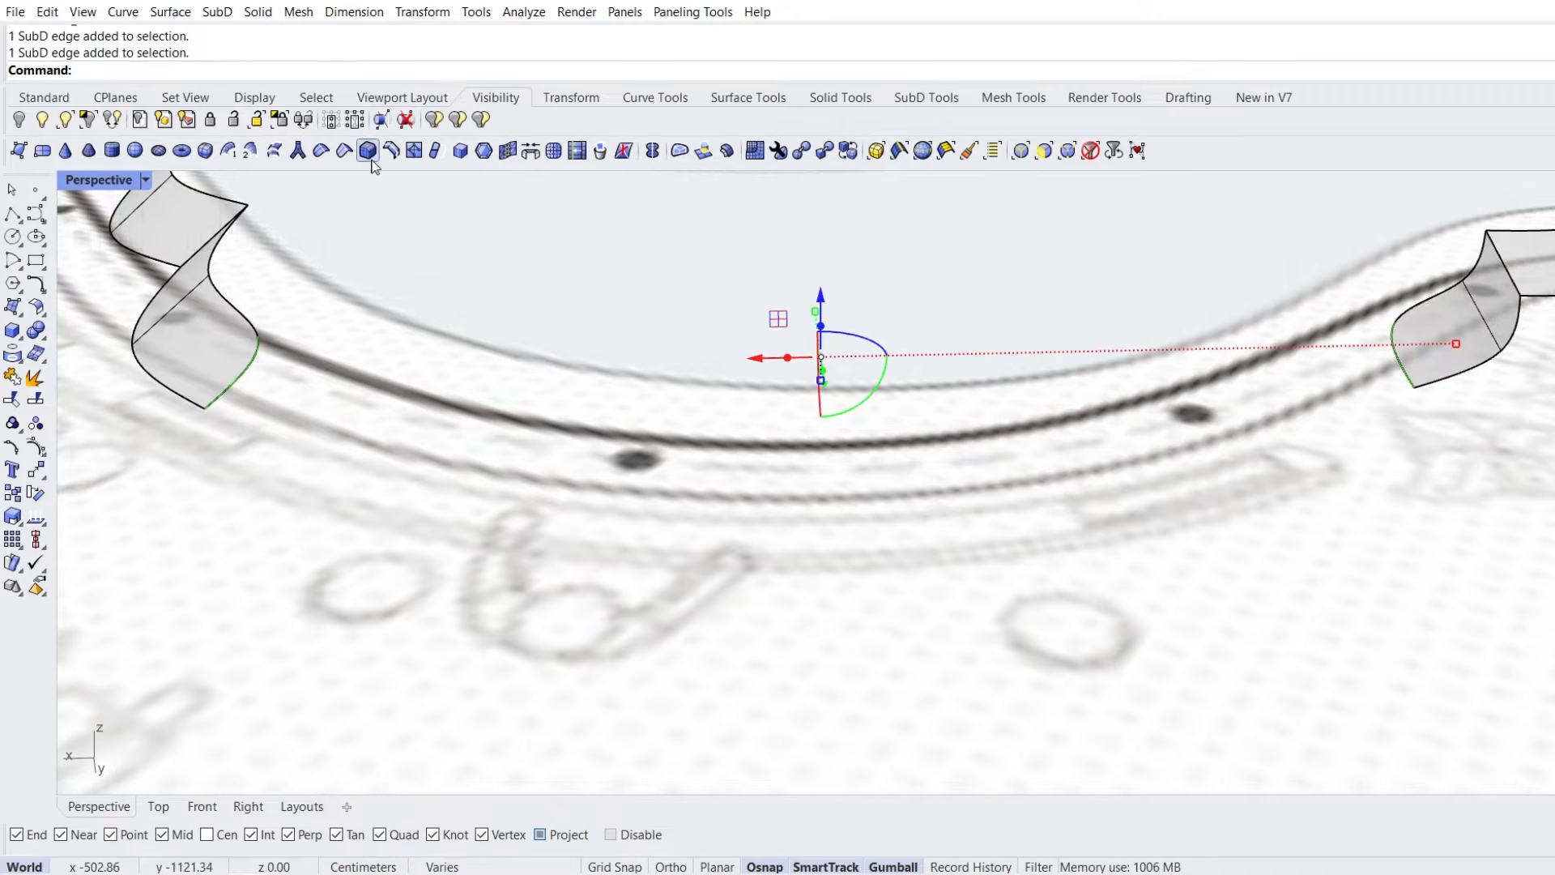
click(531, 152)
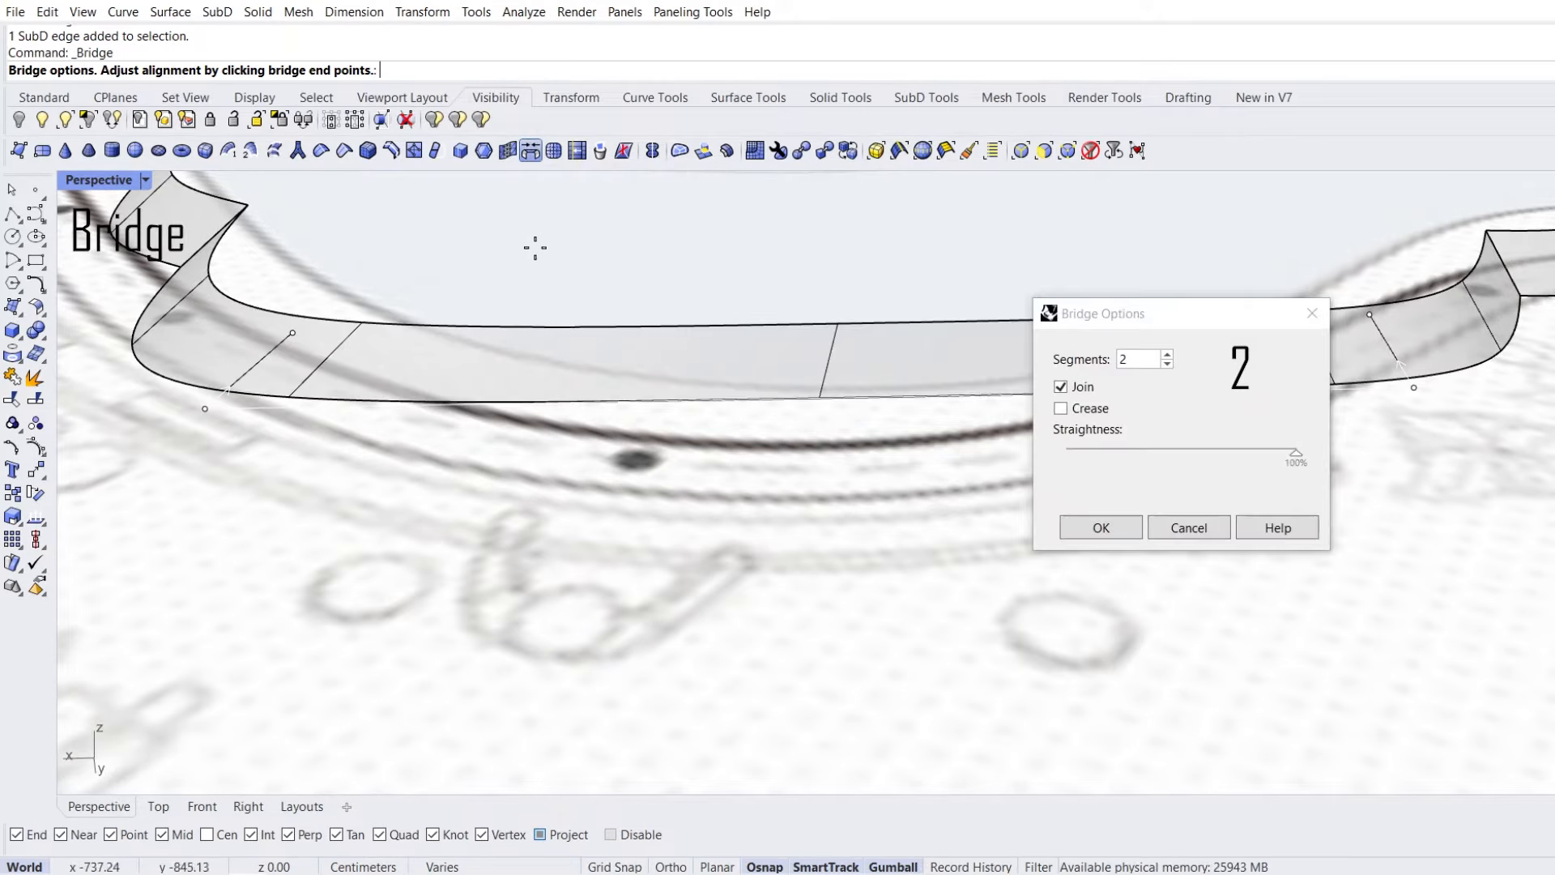
click(1094, 527)
Move the bridged strip's middle edge inward in the Top view so the strip bends towards the building's interior
ctrl+shift+drag(719, 522, 891, 300)
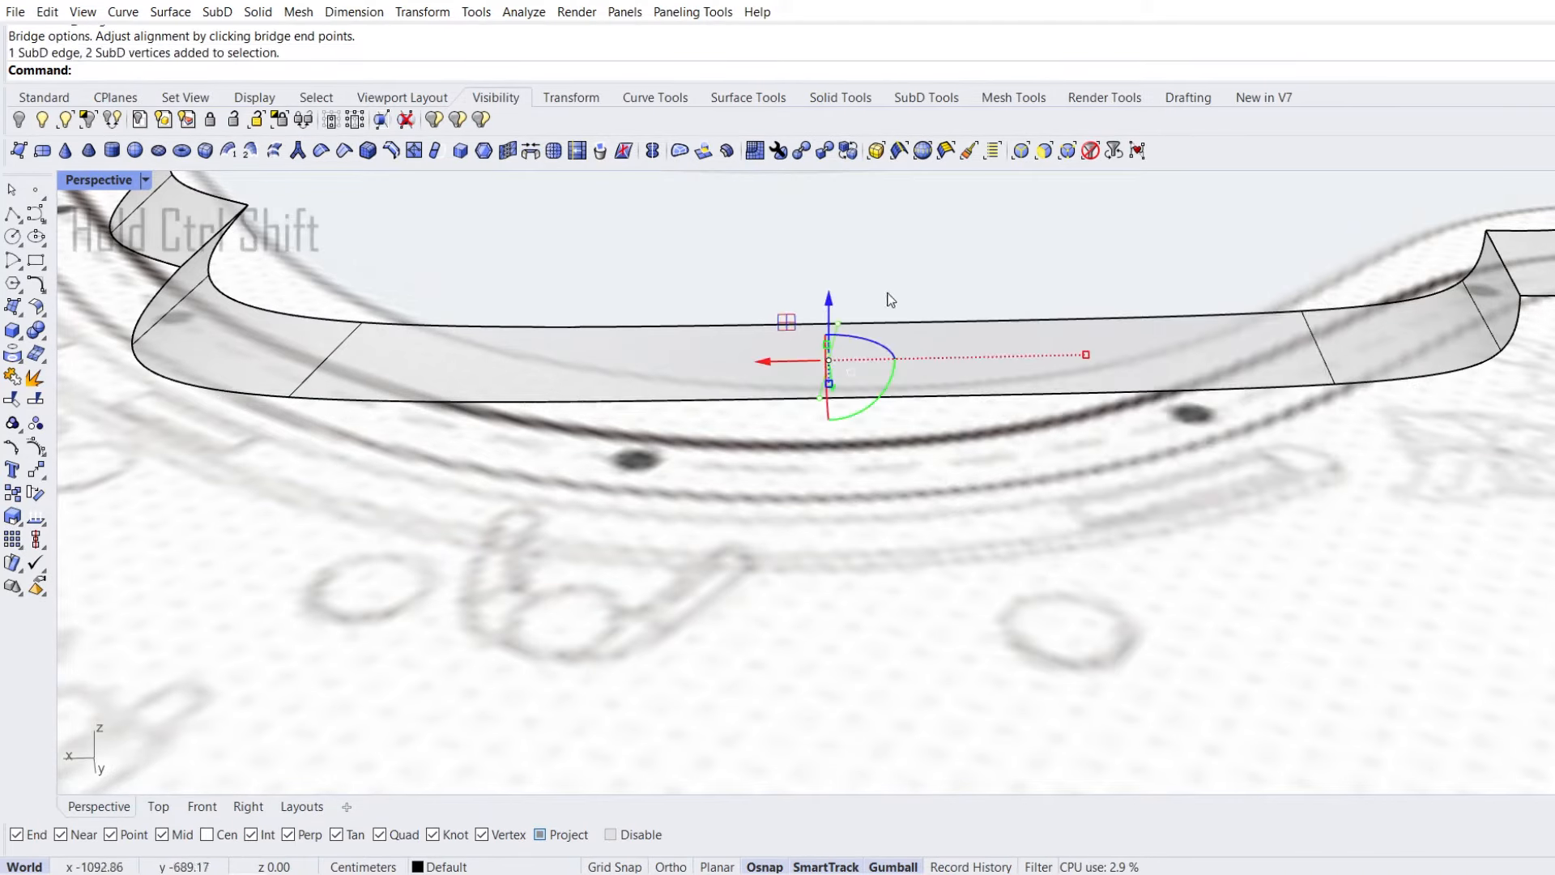
click(157, 806)
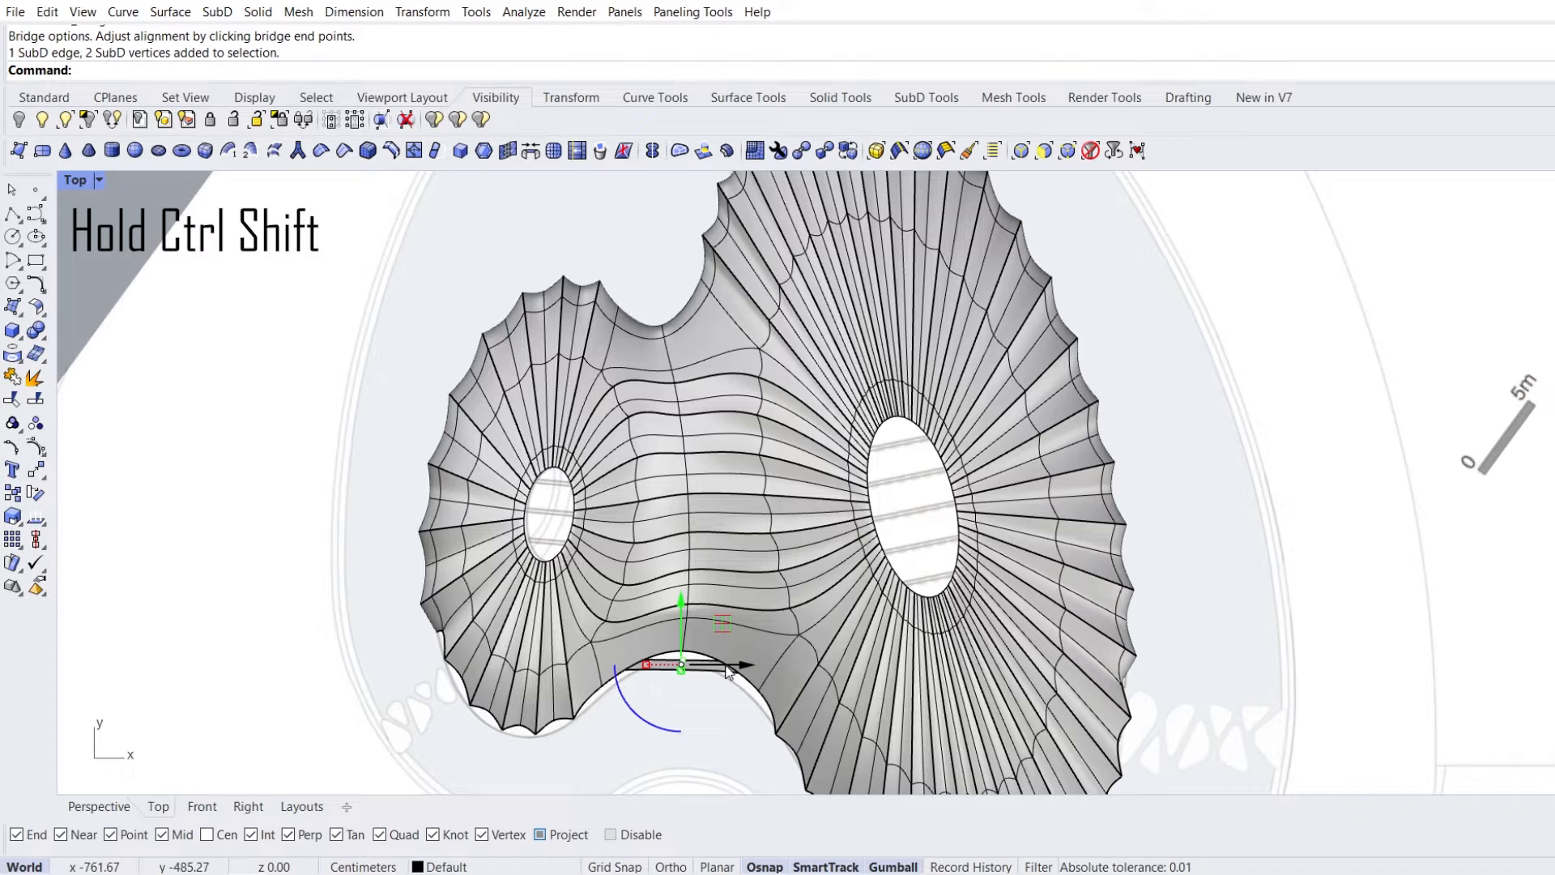
drag(722, 623, 729, 582)
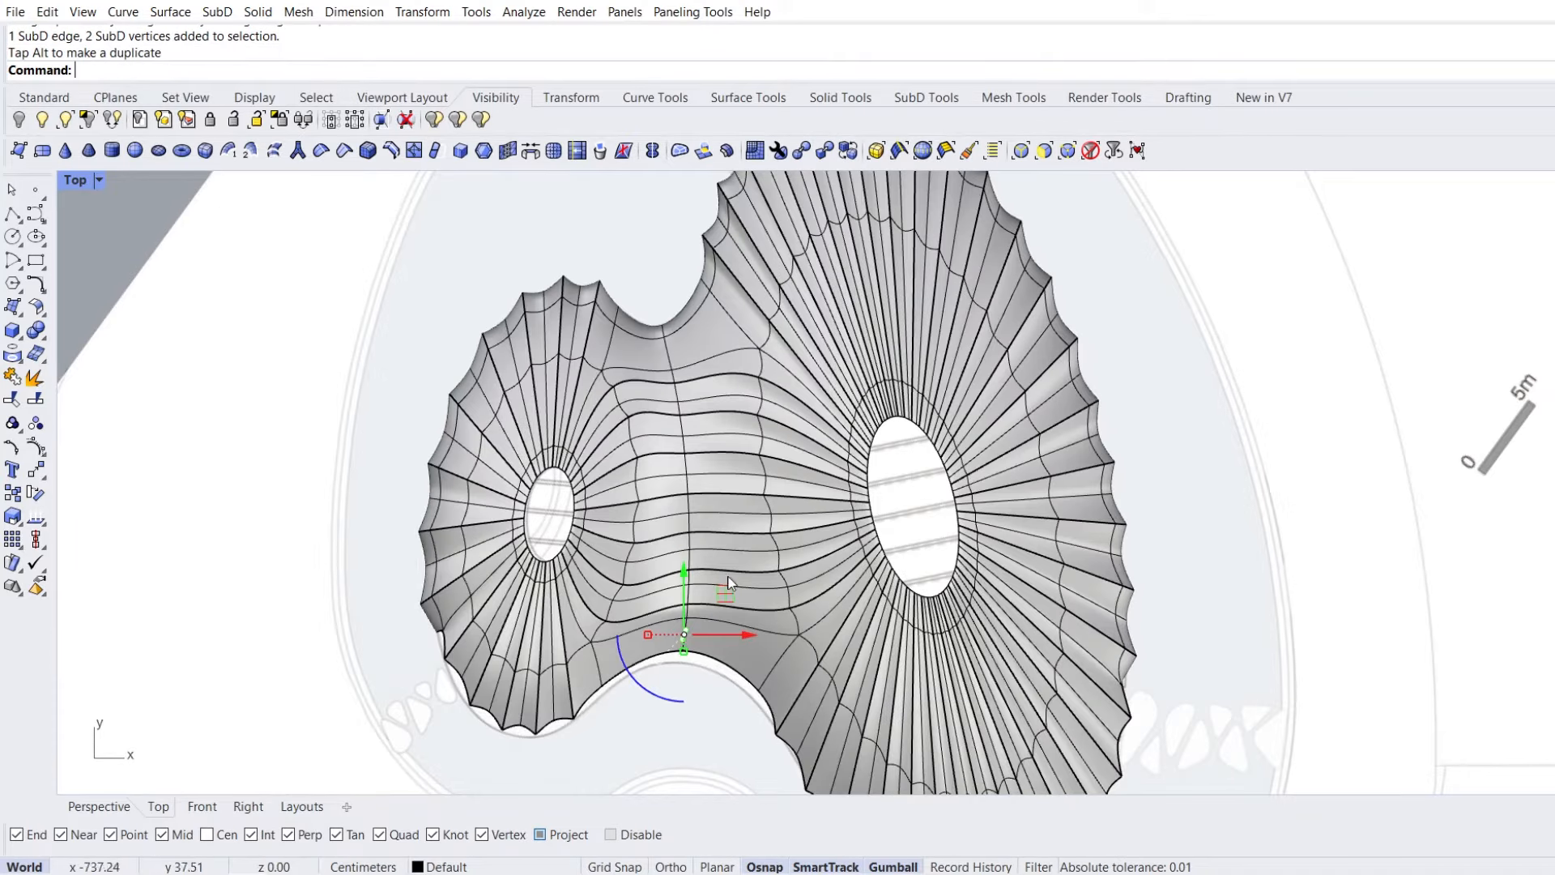
Set the Top view to Wireframe display and adjust the strip's middle edge to the site plan's curved wall line
click(100, 180)
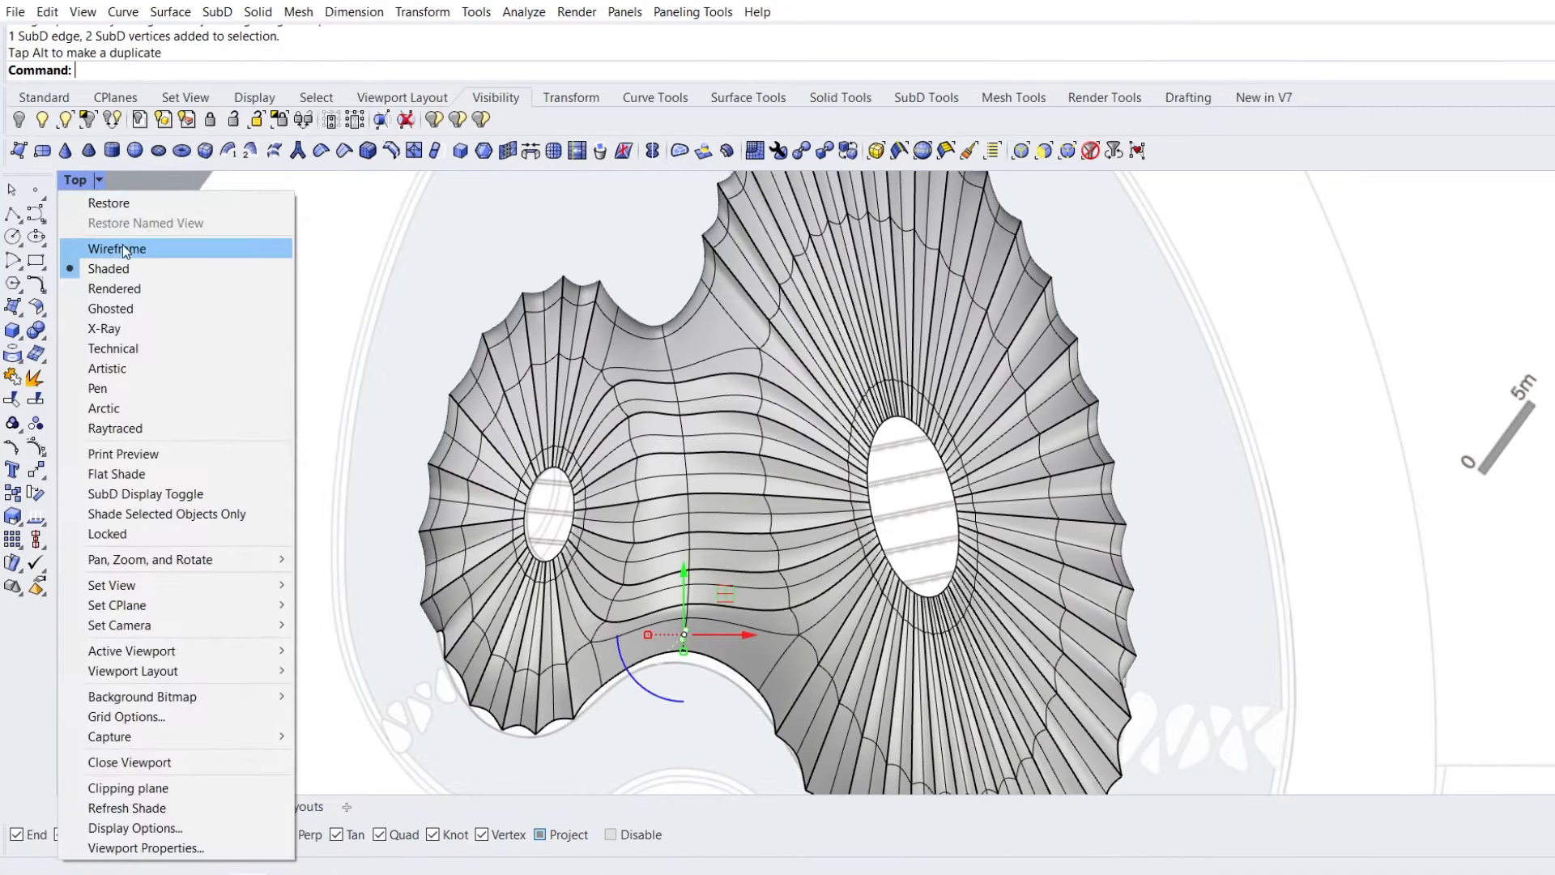
click(126, 241)
scroll(658, 666, up, 3)
scroll(657, 666, up, 3)
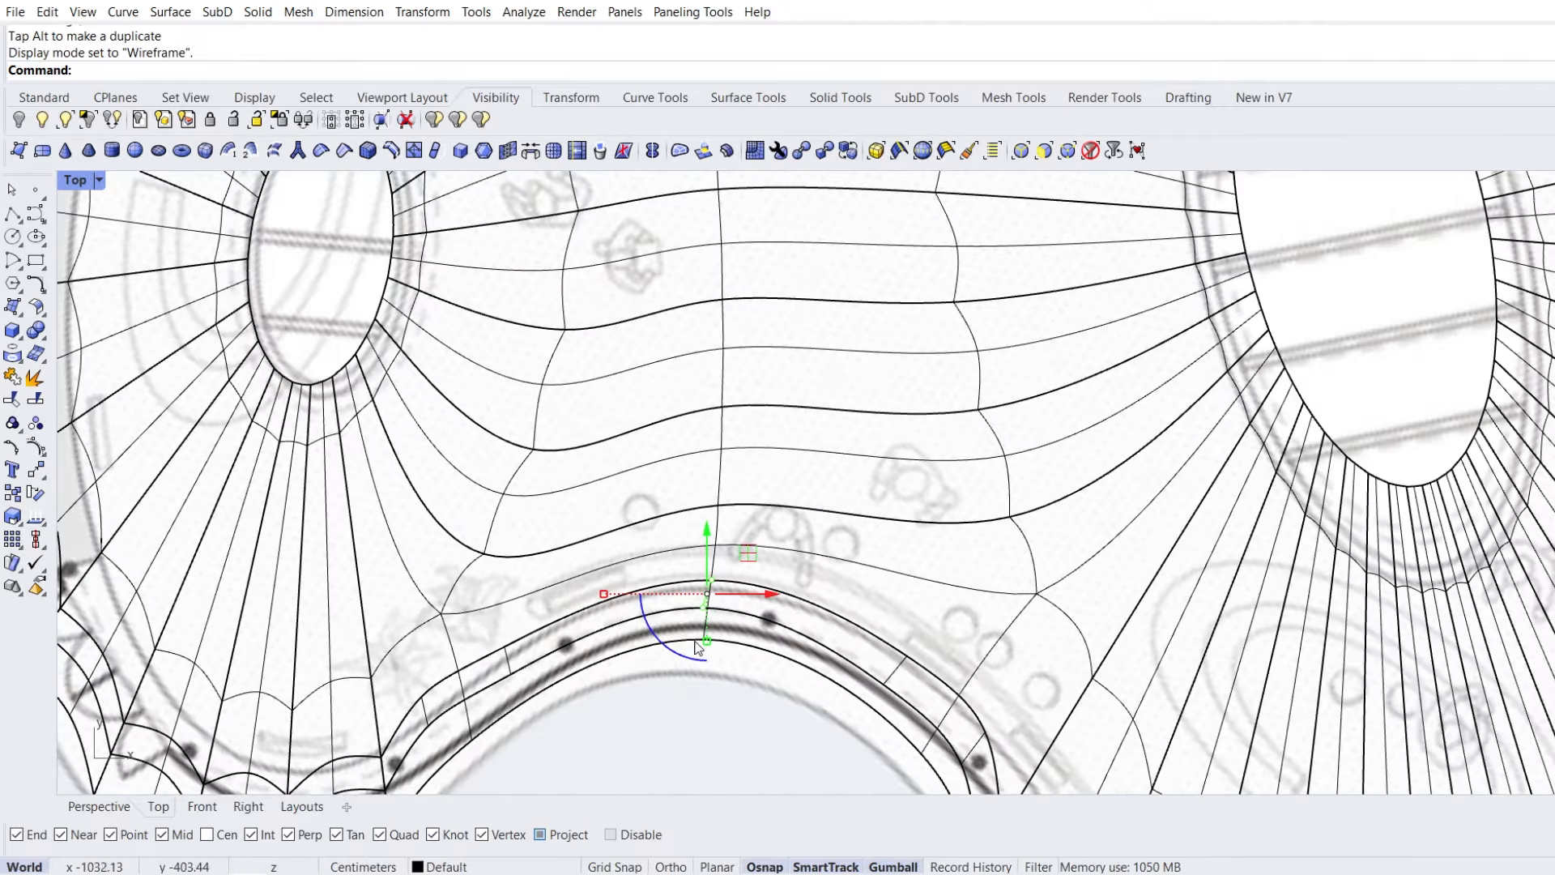
mouse_move(741, 554)
mouse_down()
mouse_move(713, 638)
mouse_move(747, 568)
mouse_up()
click(99, 806)
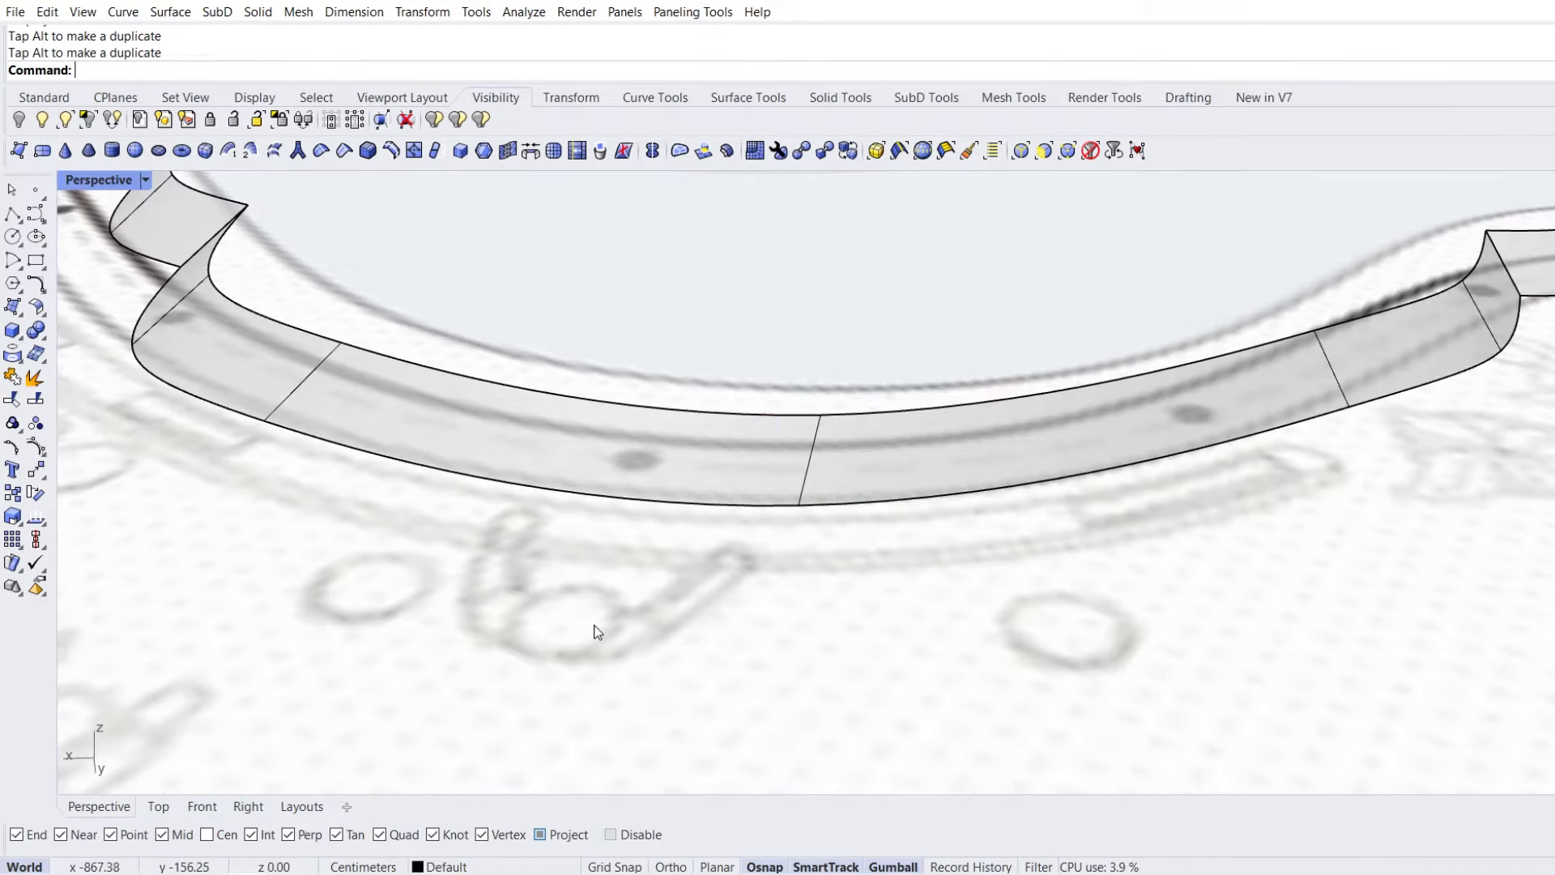
Duplicate the full edge loop around the large wall opening as curves with DupEdge
scroll(600, 627, down, 6)
right_drag(613, 579, 798, 403)
scroll(636, 544, down, 6)
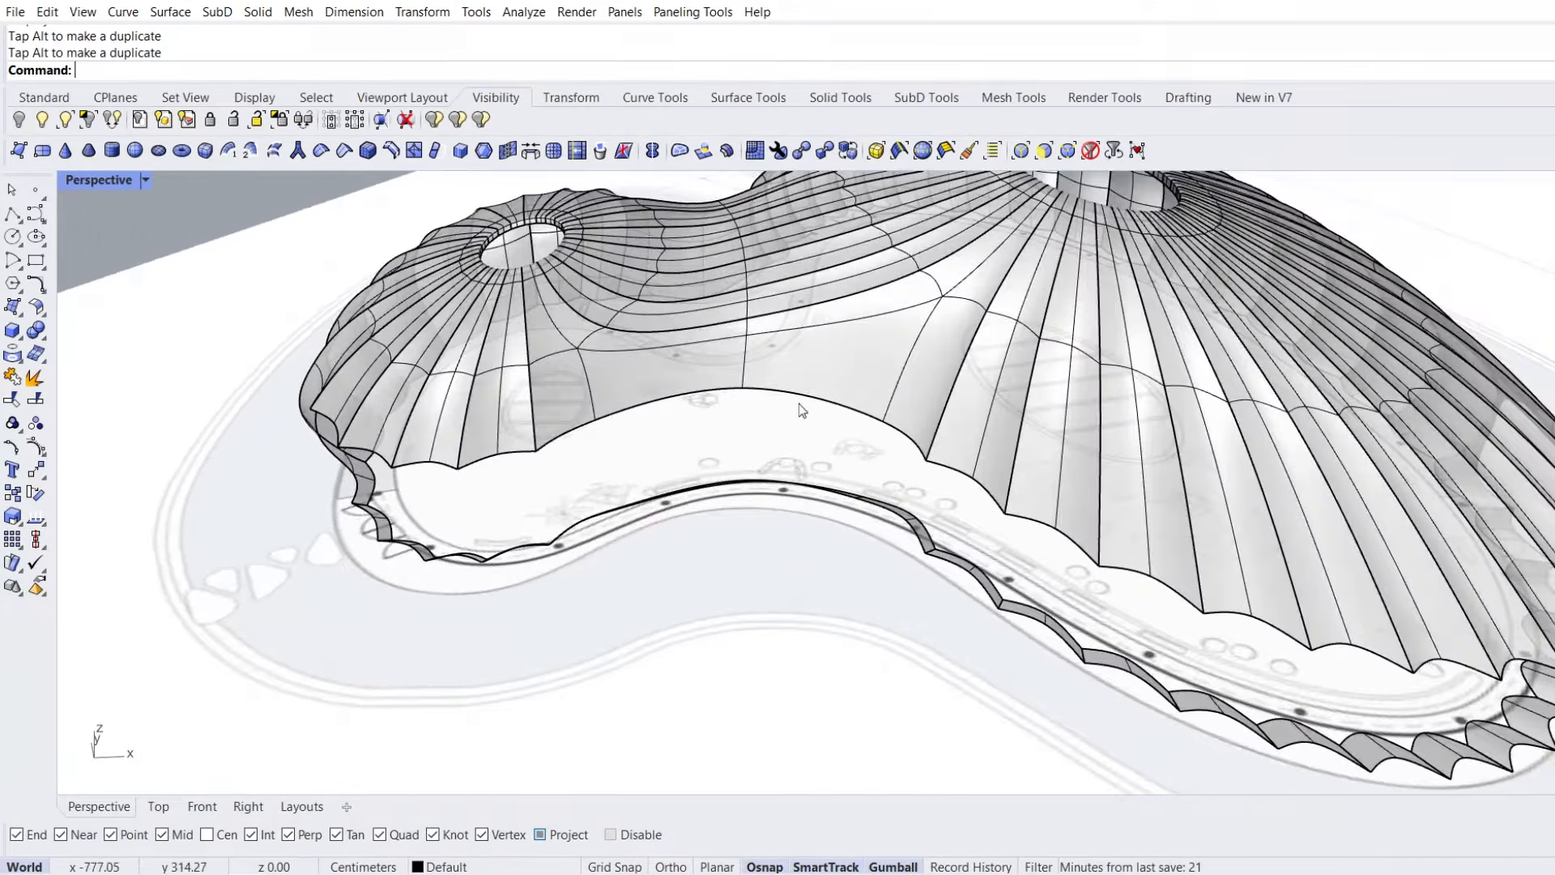
ctrl+shift+double_click(799, 401)
right_drag(518, 504, 420, 486)
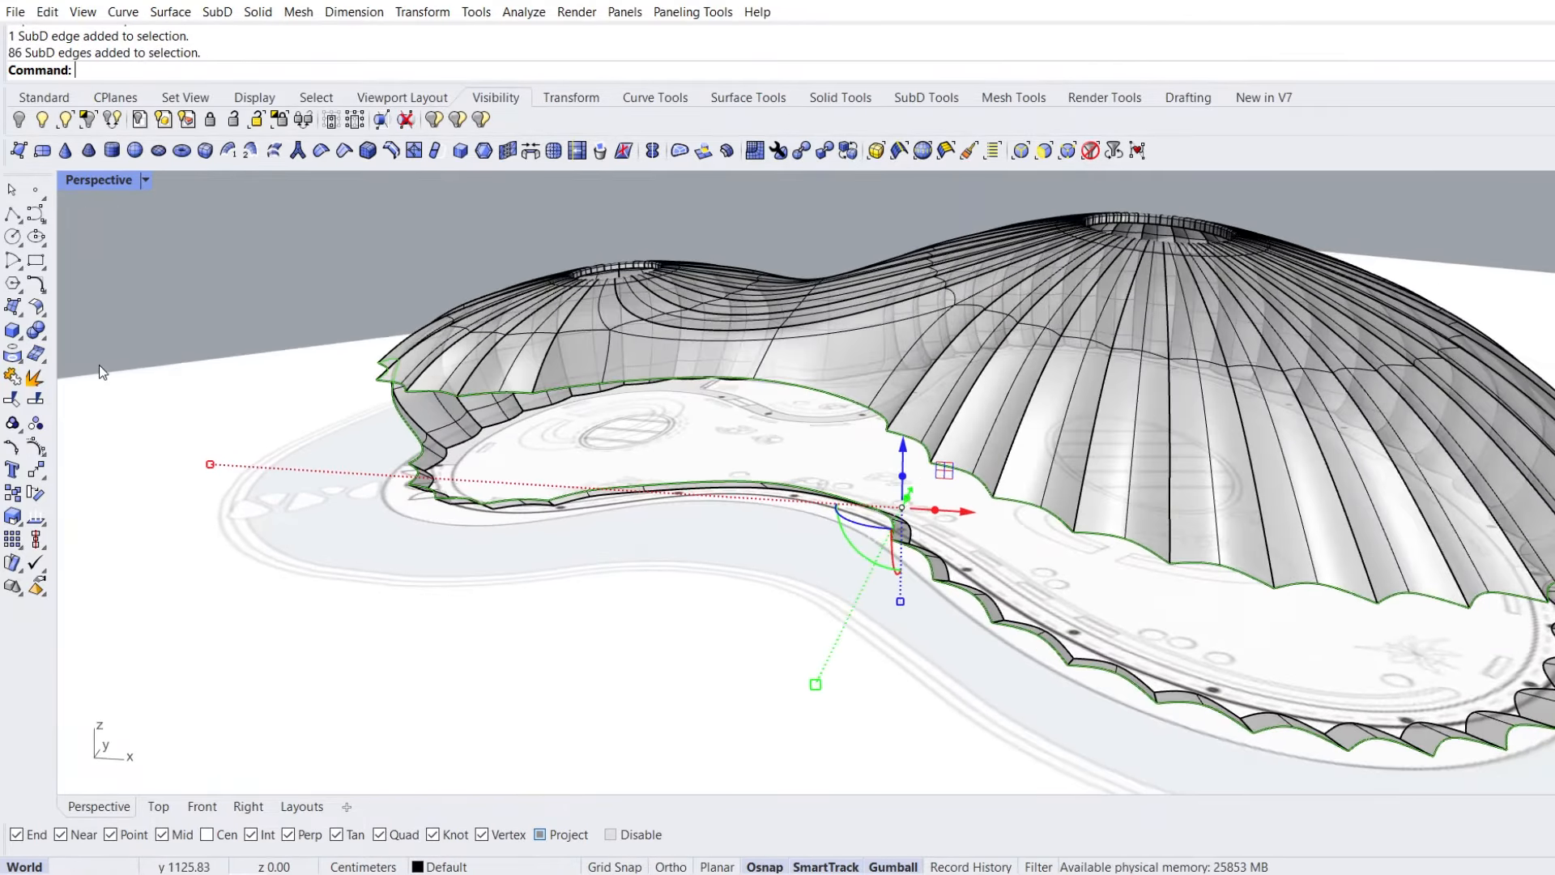
click(23, 362)
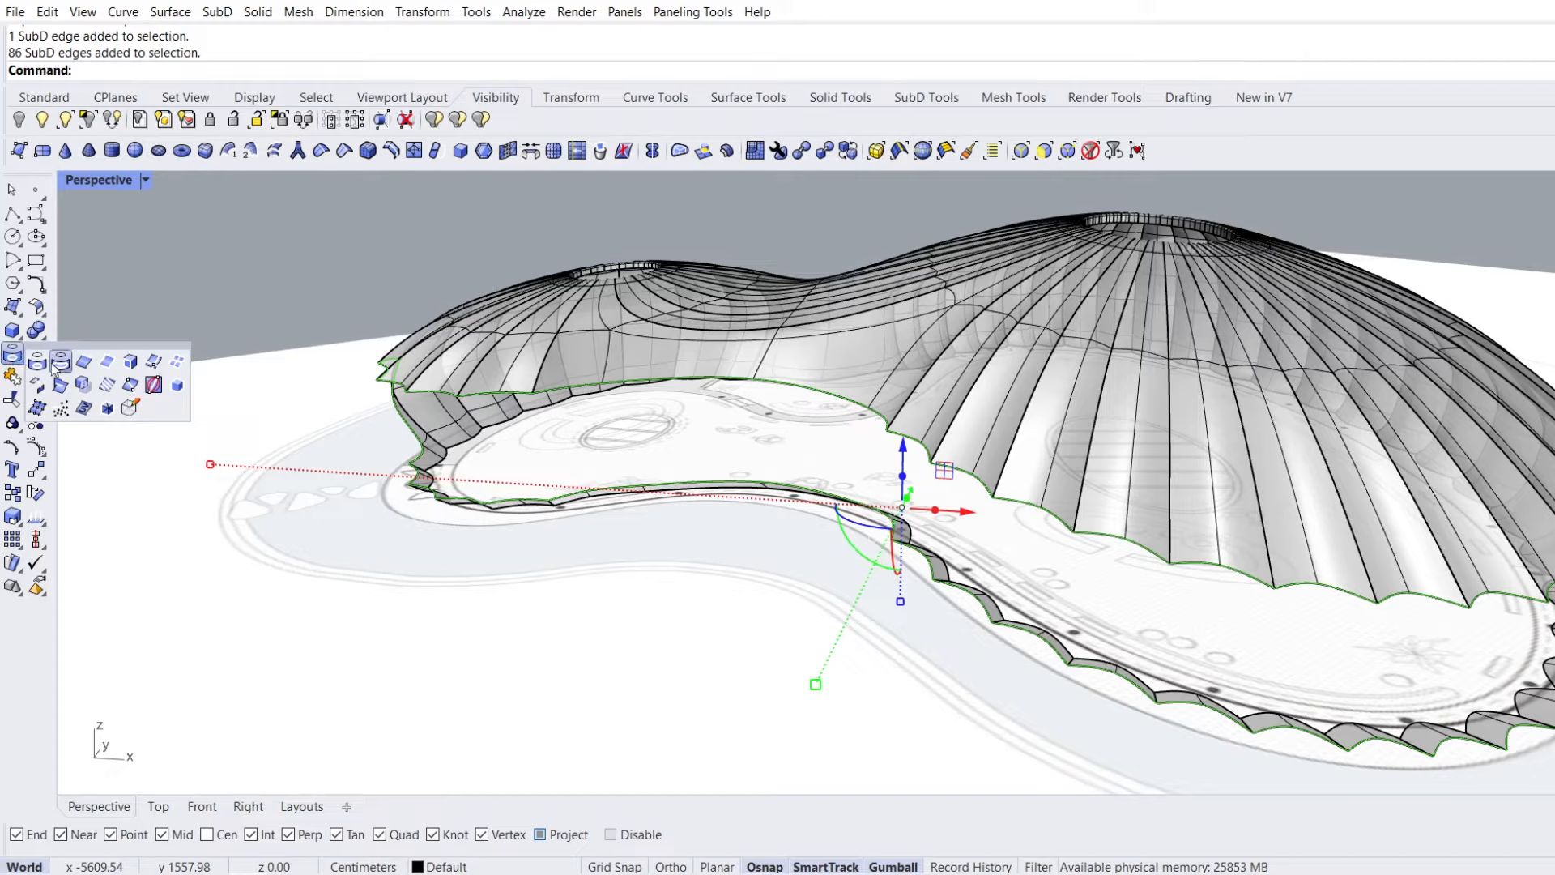
click(83, 363)
Join the duplicated edge curves of the wall opening
scroll(318, 466, down, 2)
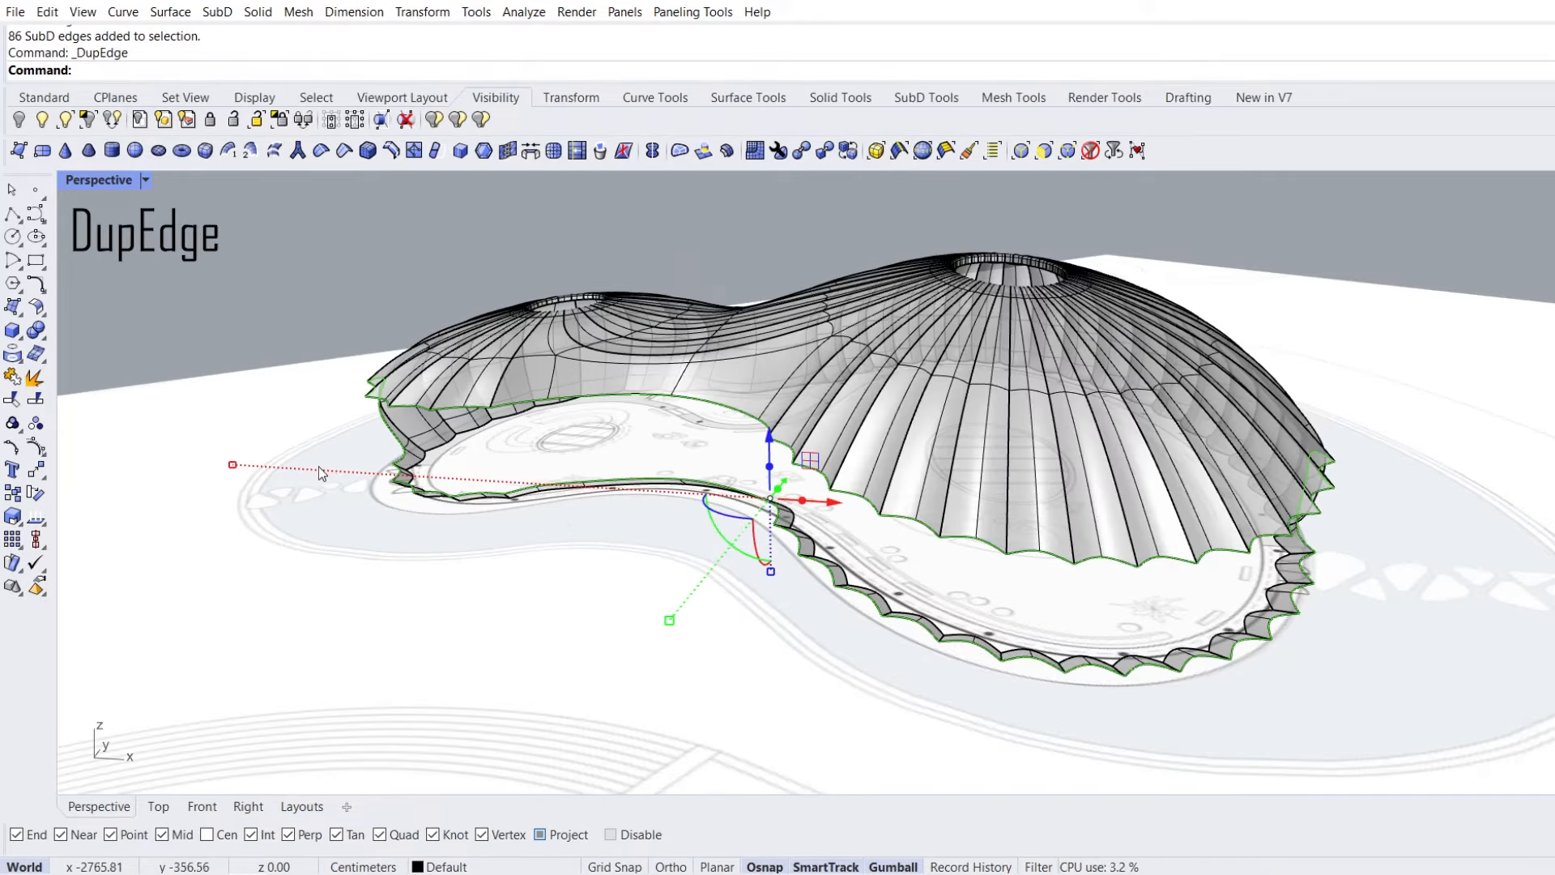
mouse_move(704, 552)
right_down()
mouse_move(659, 535)
mouse_move(687, 552)
right_up()
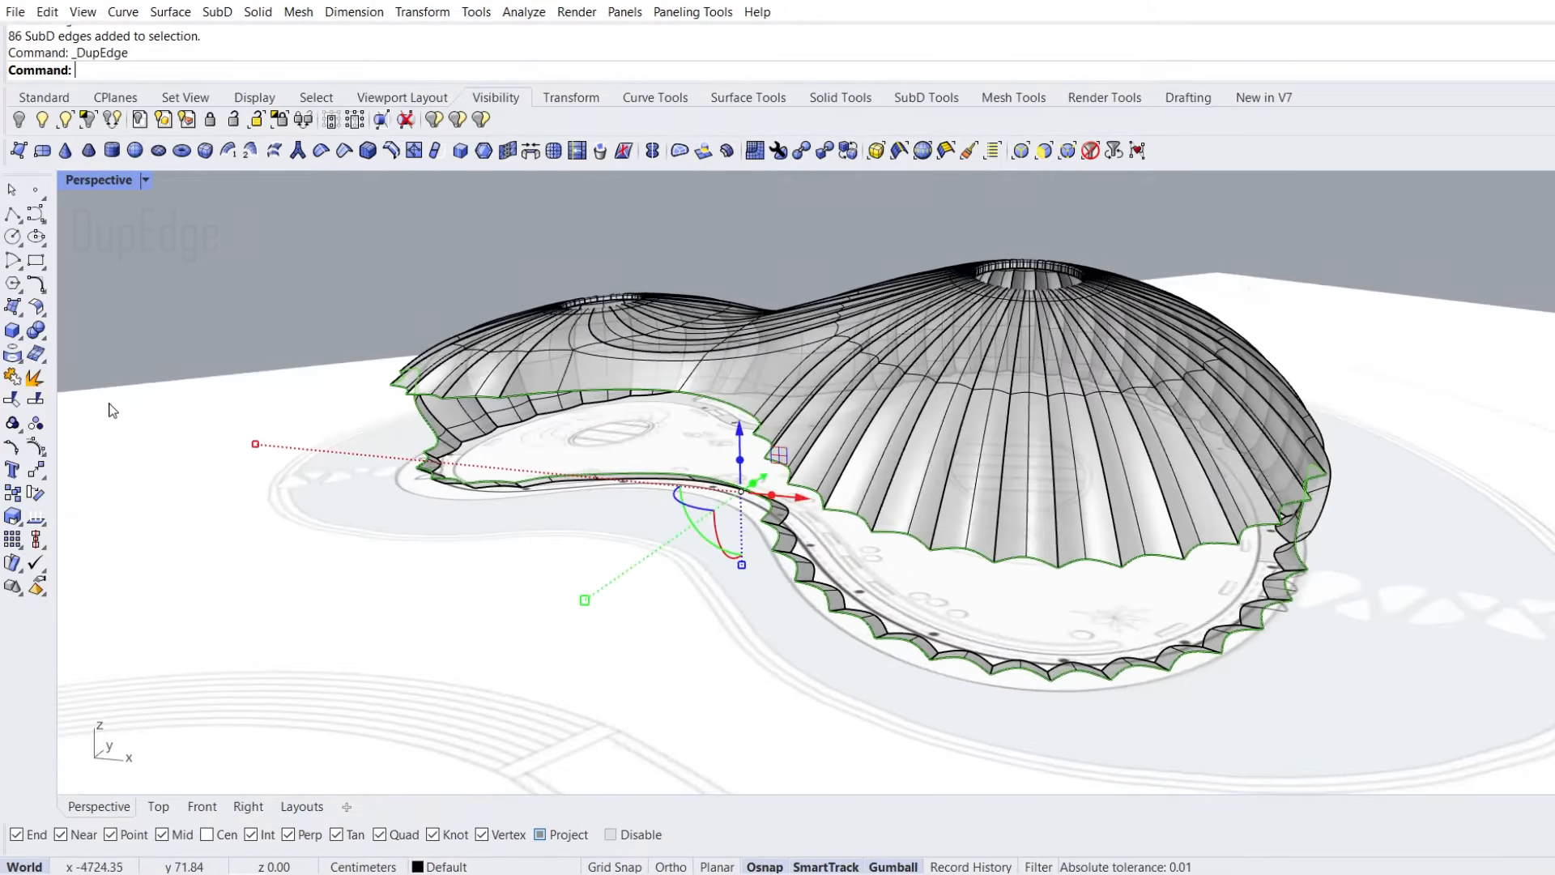
click(13, 378)
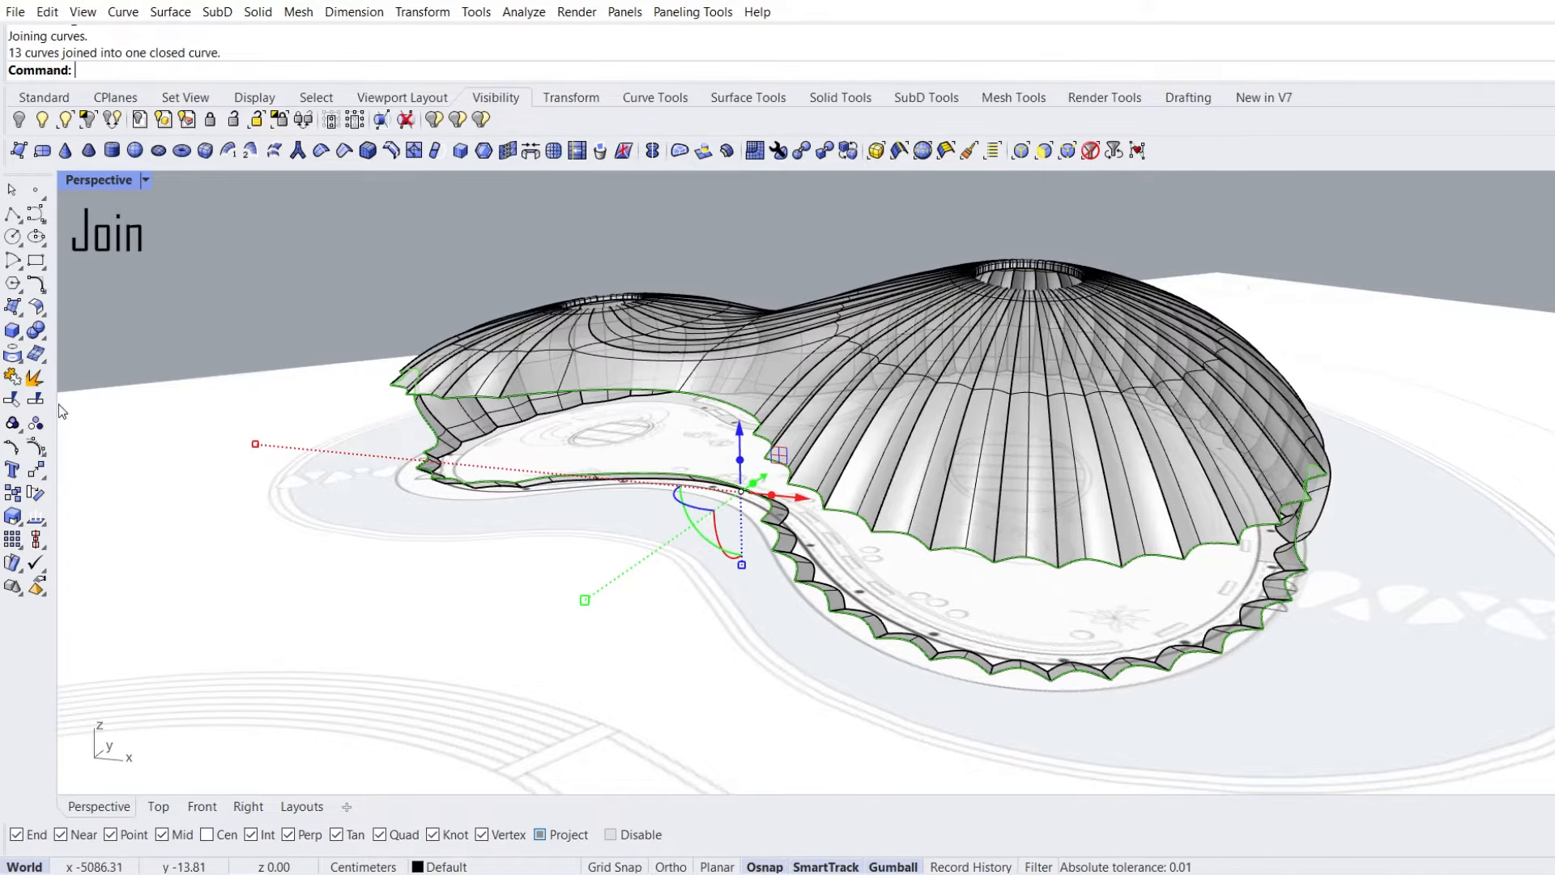
Isolate the joined opening curve by hiding the SubD shell, then unlock and hide the site plan
click(86, 118)
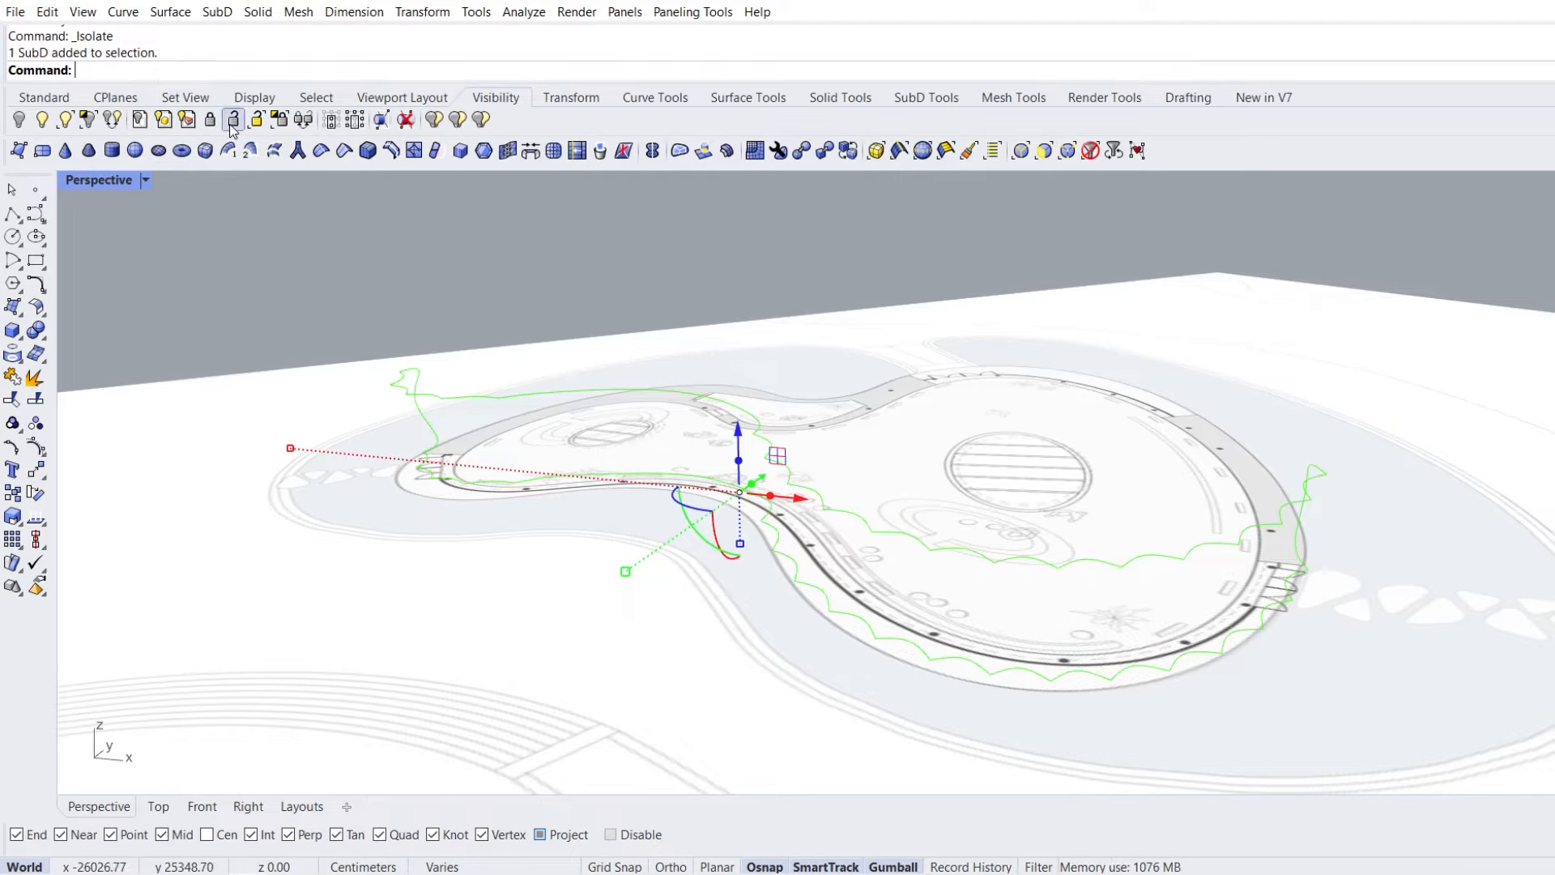
click(285, 531)
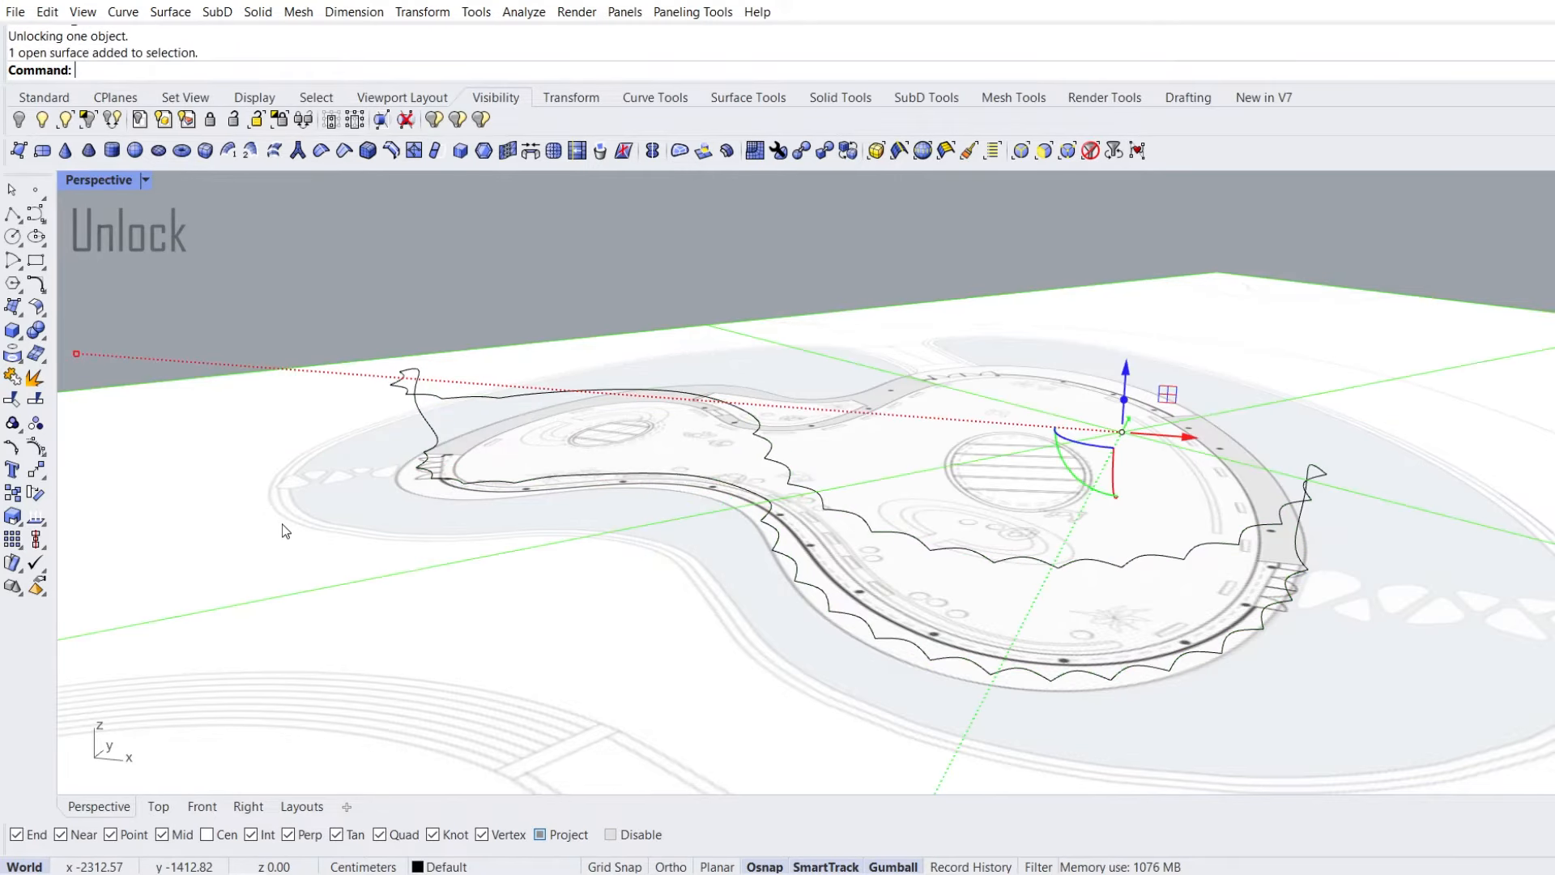
click(18, 120)
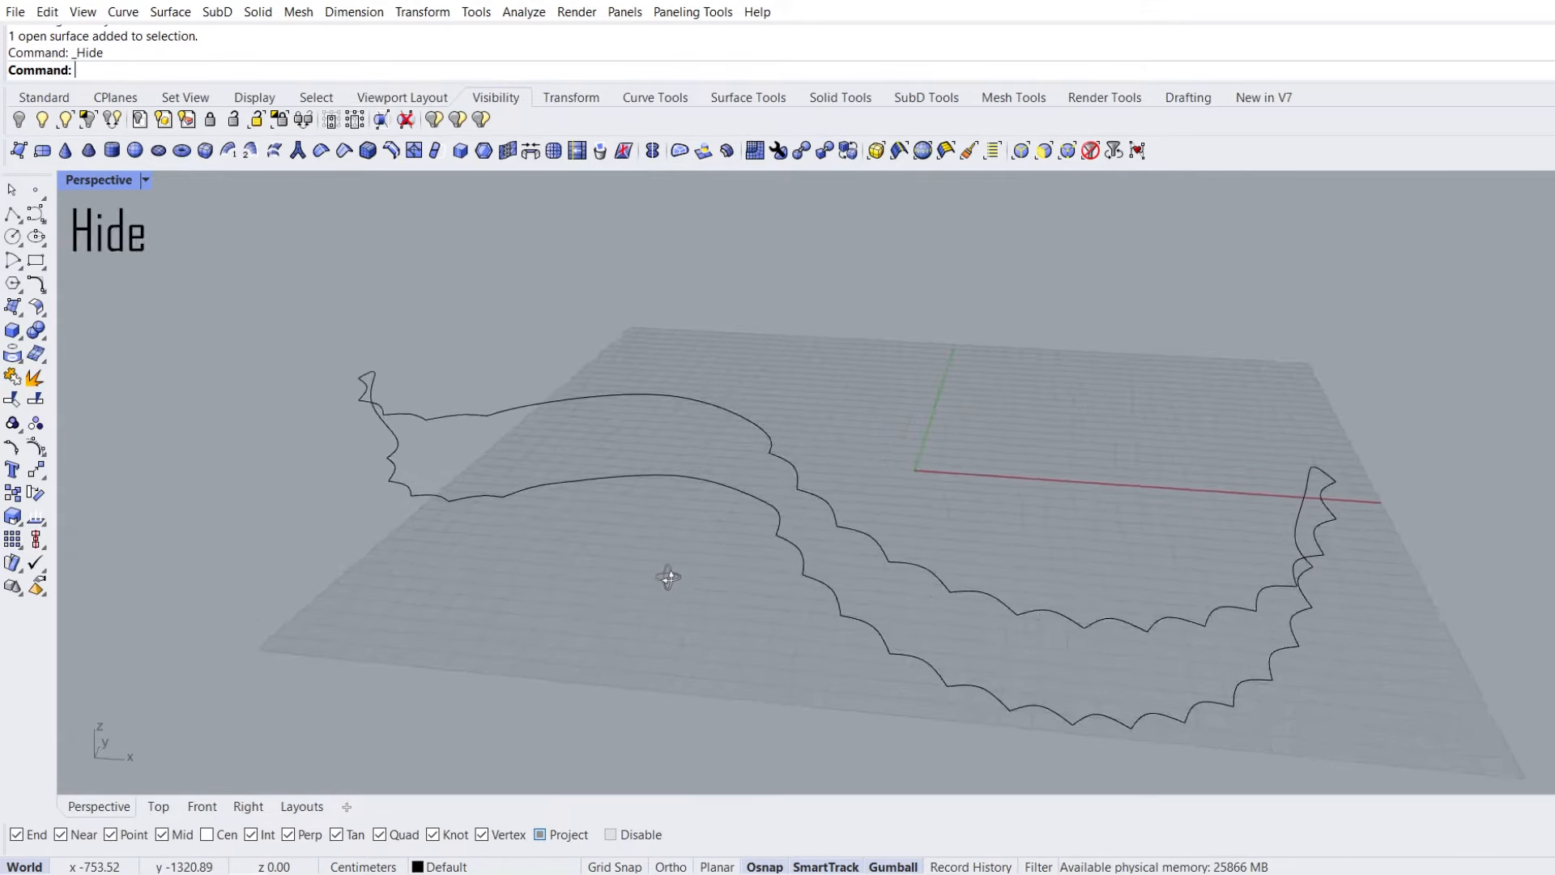
Rebuild the closed opening curve with 30 points, keeping it SubD friendly and deleting the input
click(677, 392)
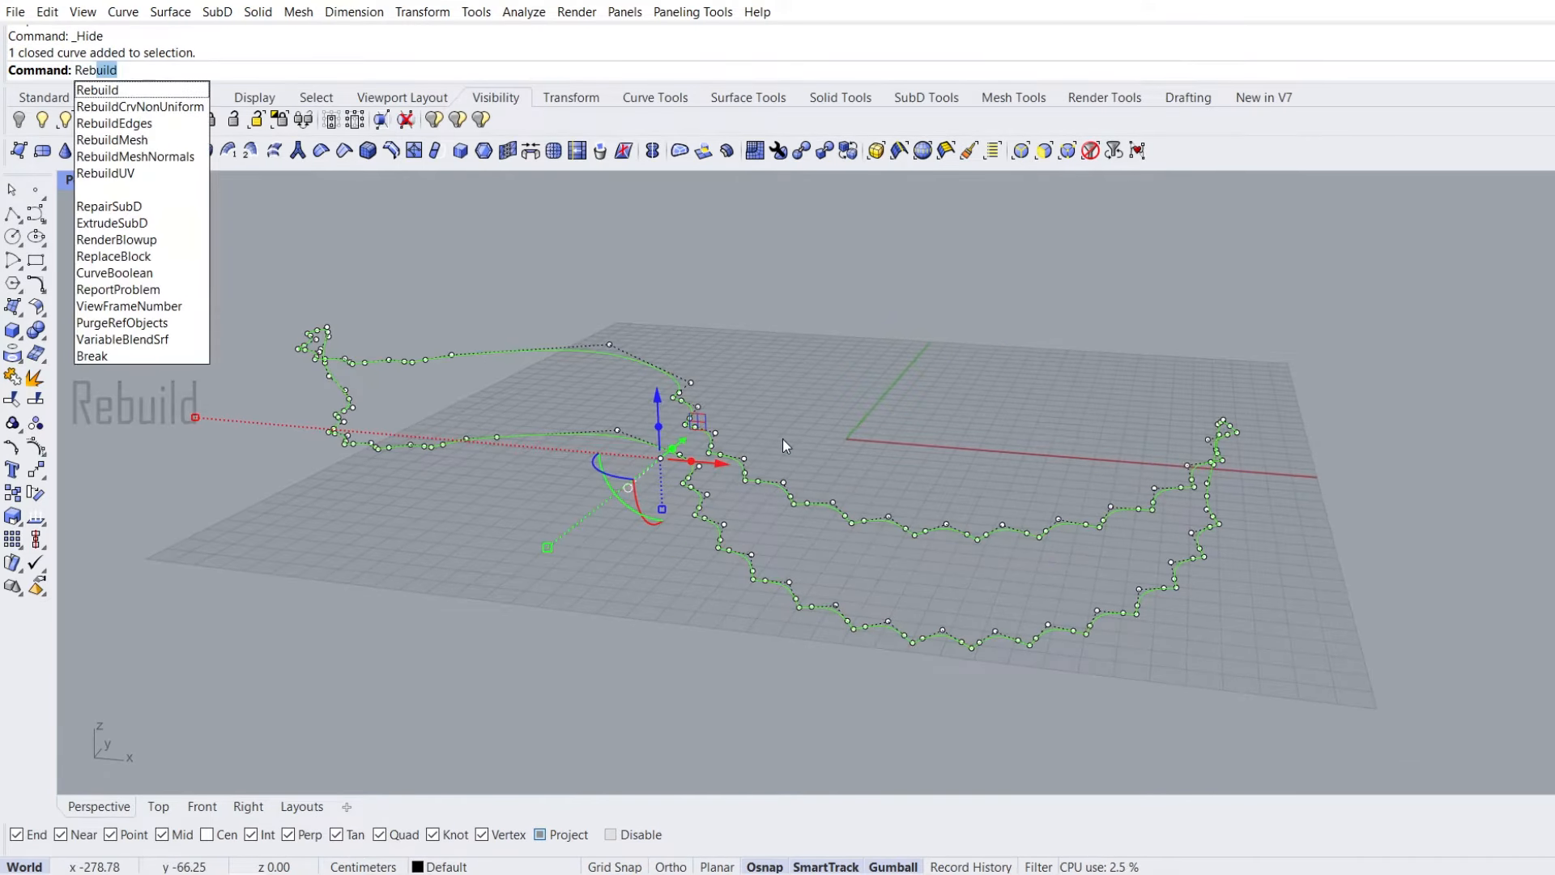
key(Return)
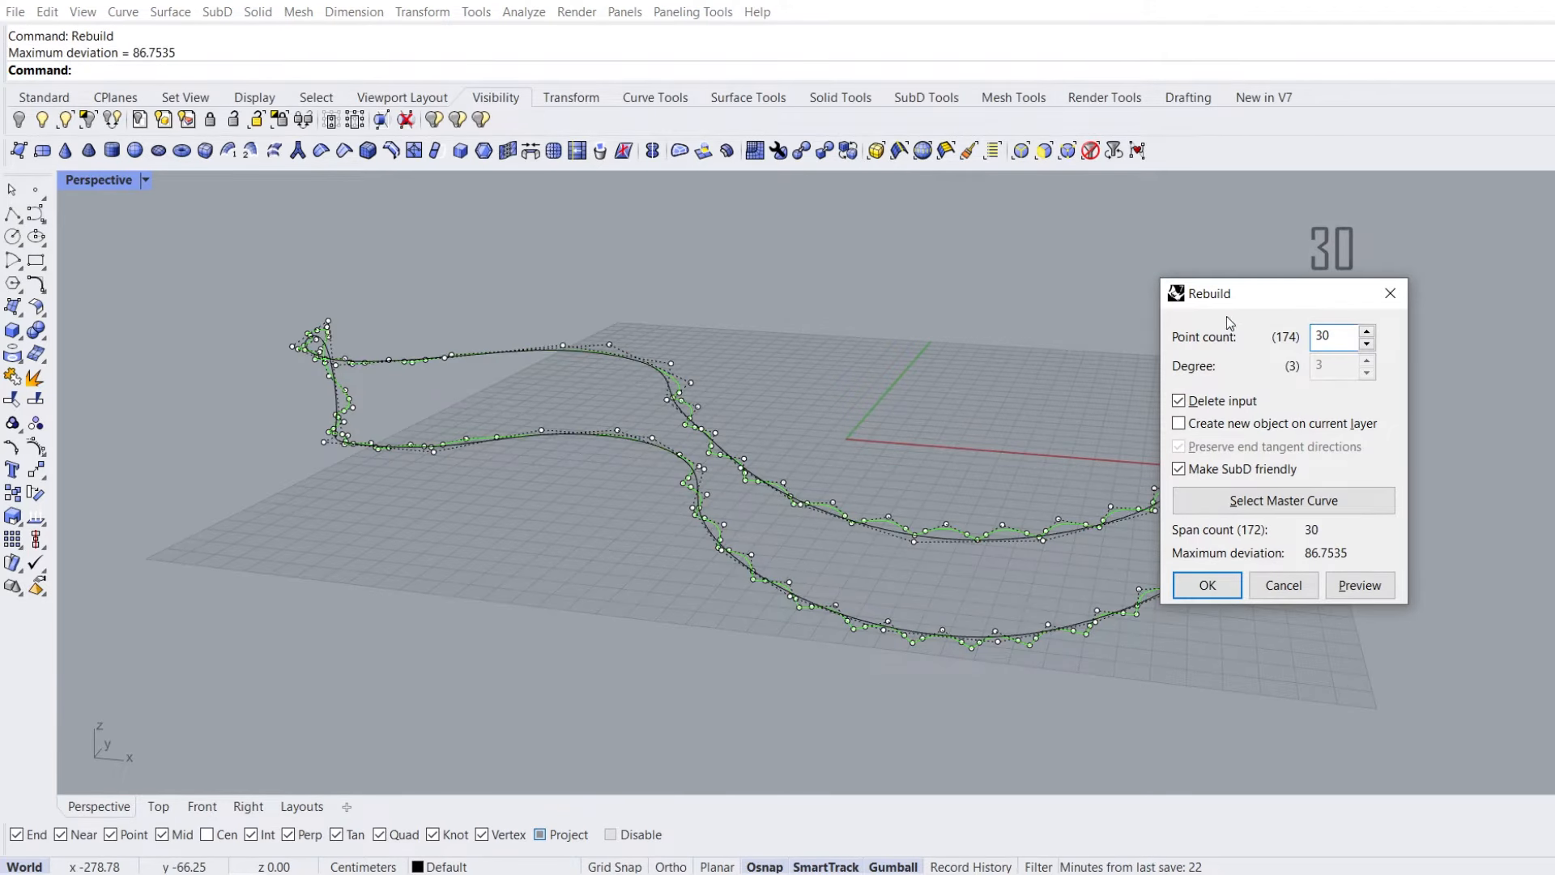
right_drag(890, 462, 942, 527)
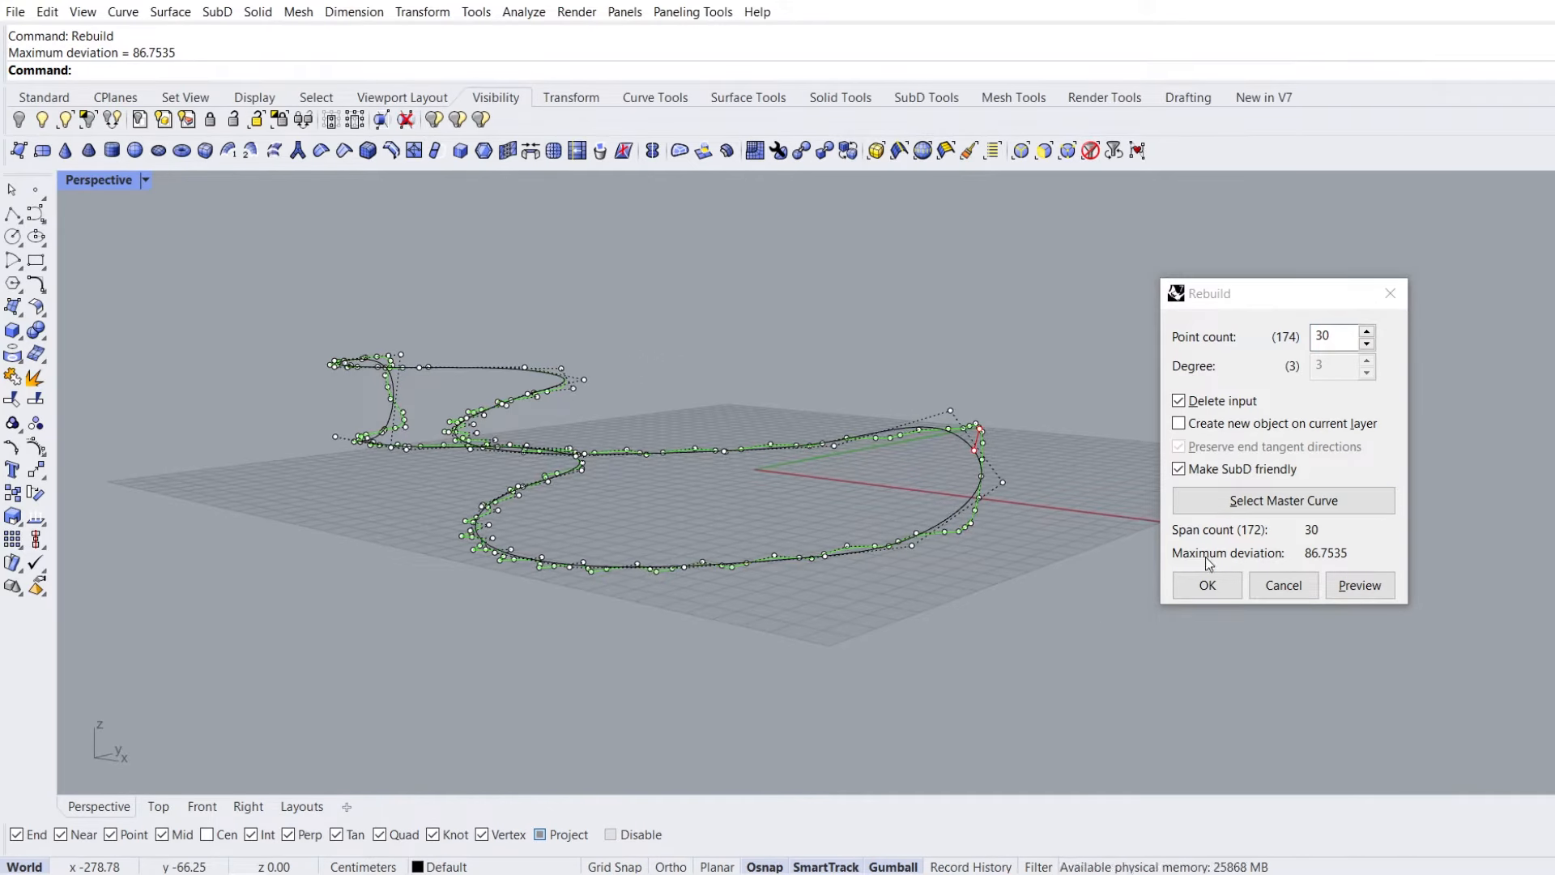
click(1207, 584)
right_drag(924, 594, 874, 585)
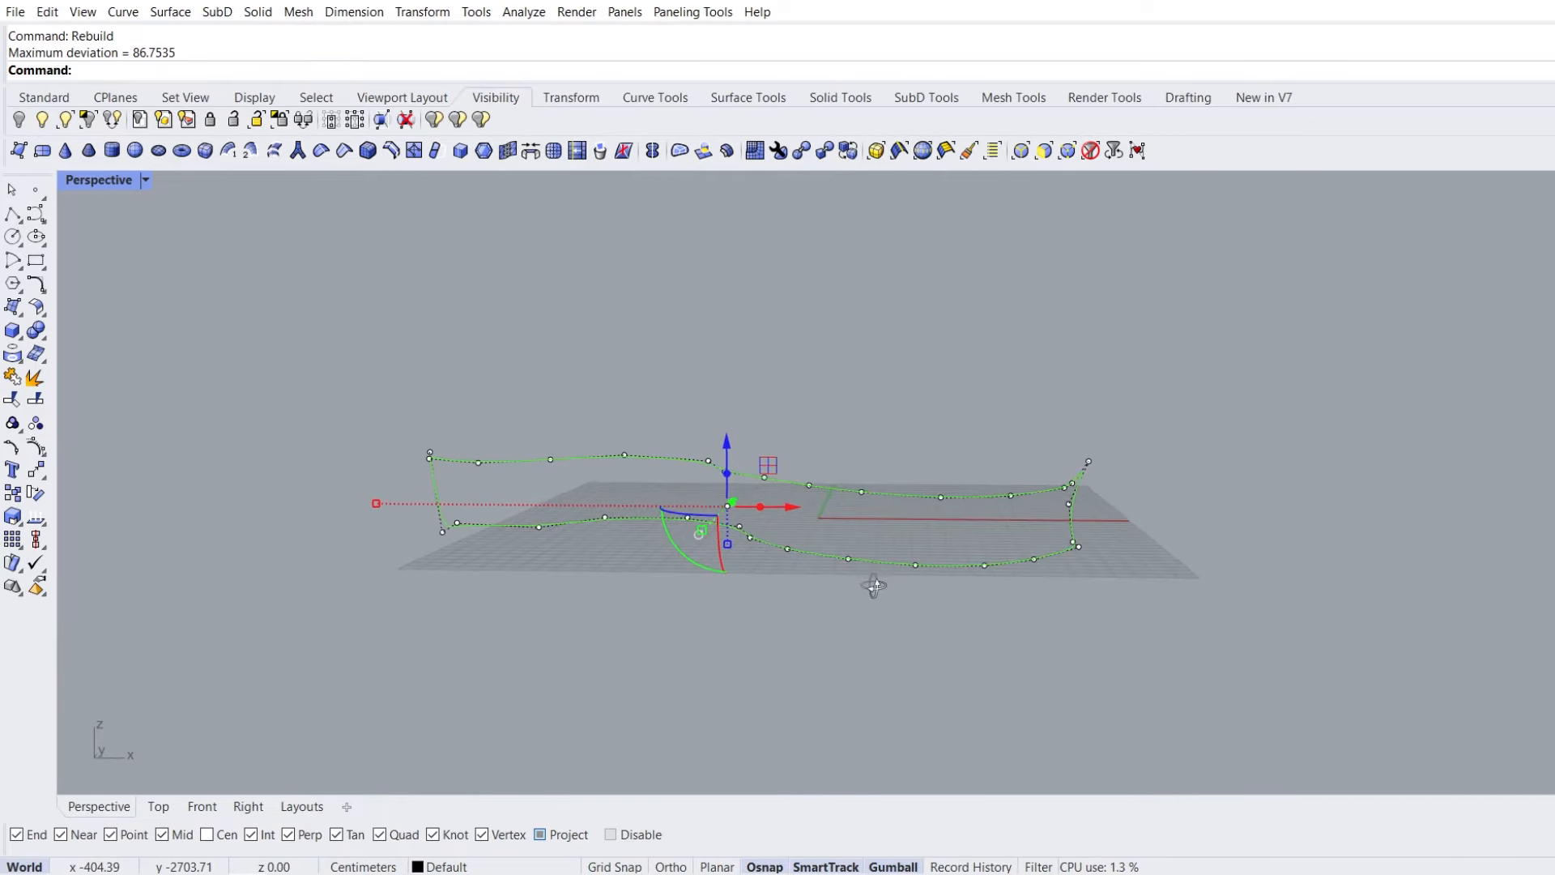
Show all objects, isolate the rebuilt curve together with the section drawing, and lock the drawing
click(46, 124)
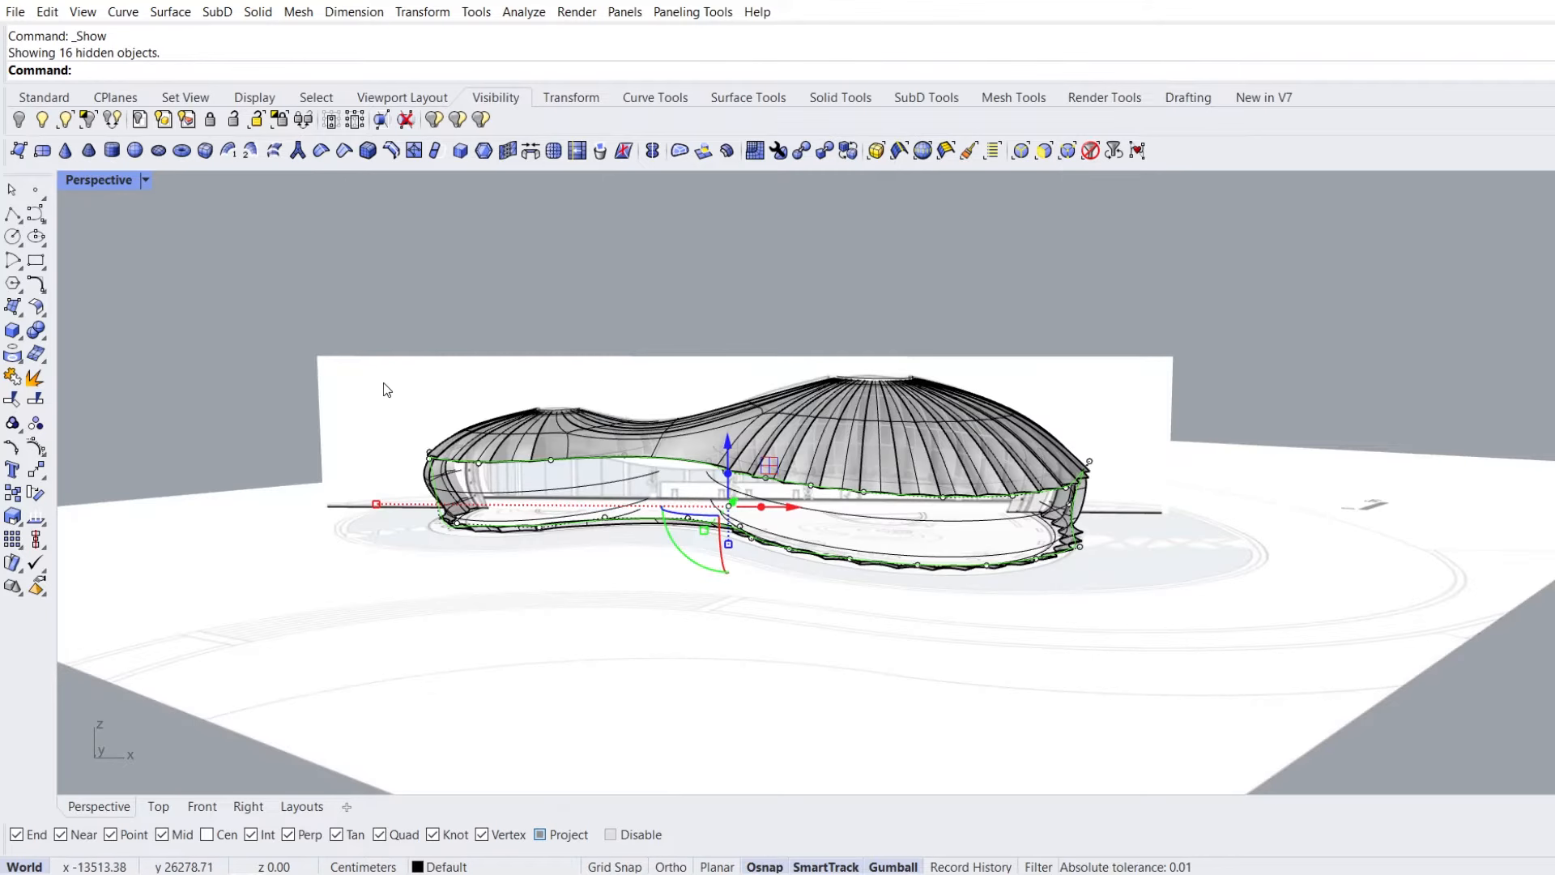
shift+click(386, 389)
click(87, 121)
click(371, 401)
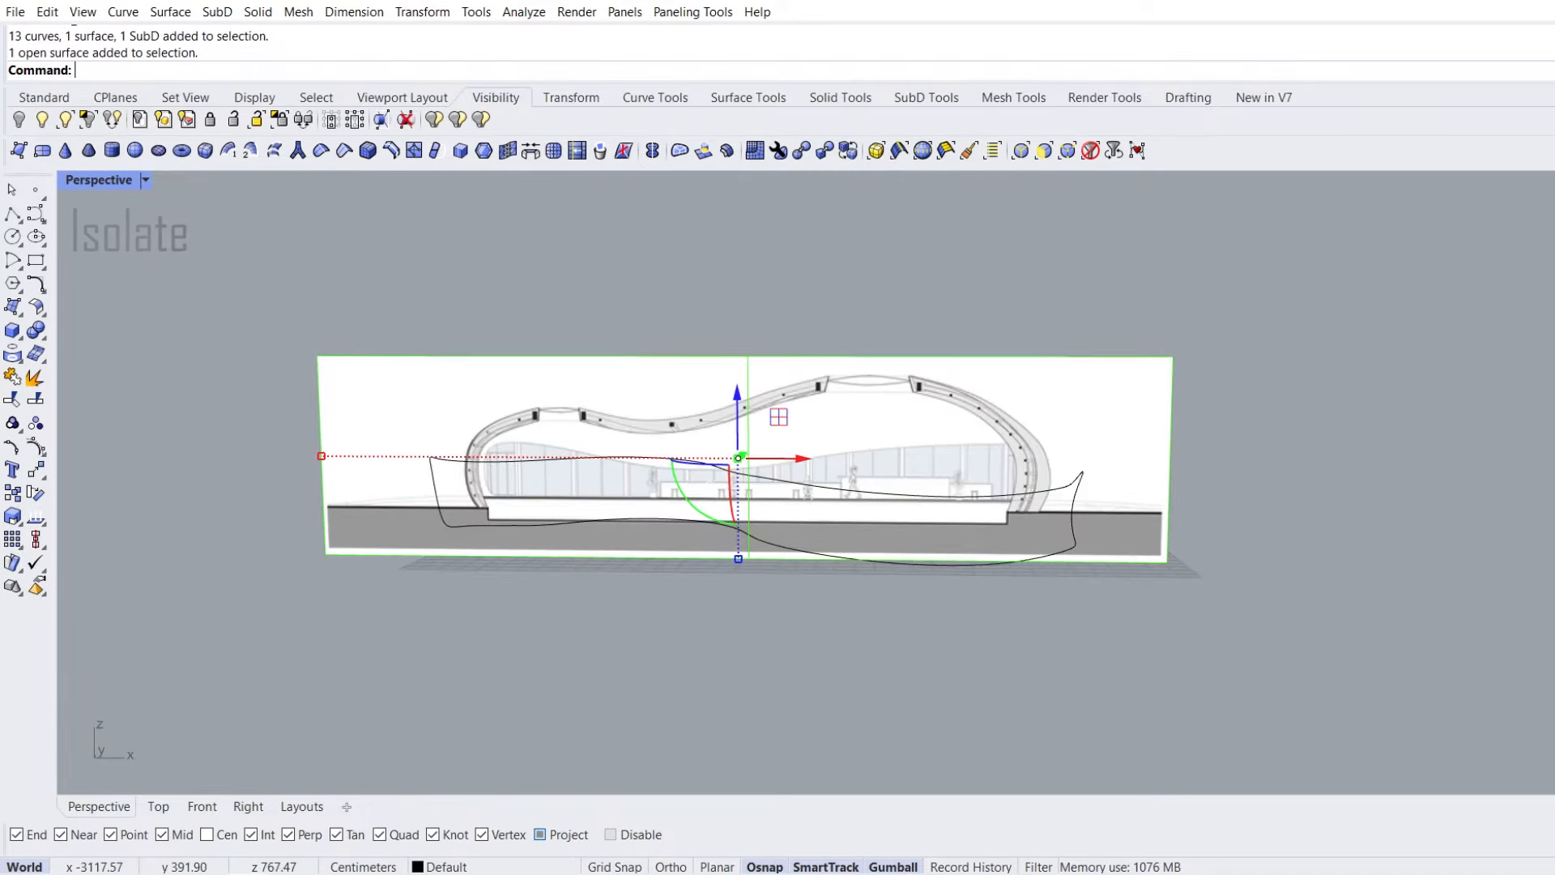
click(208, 122)
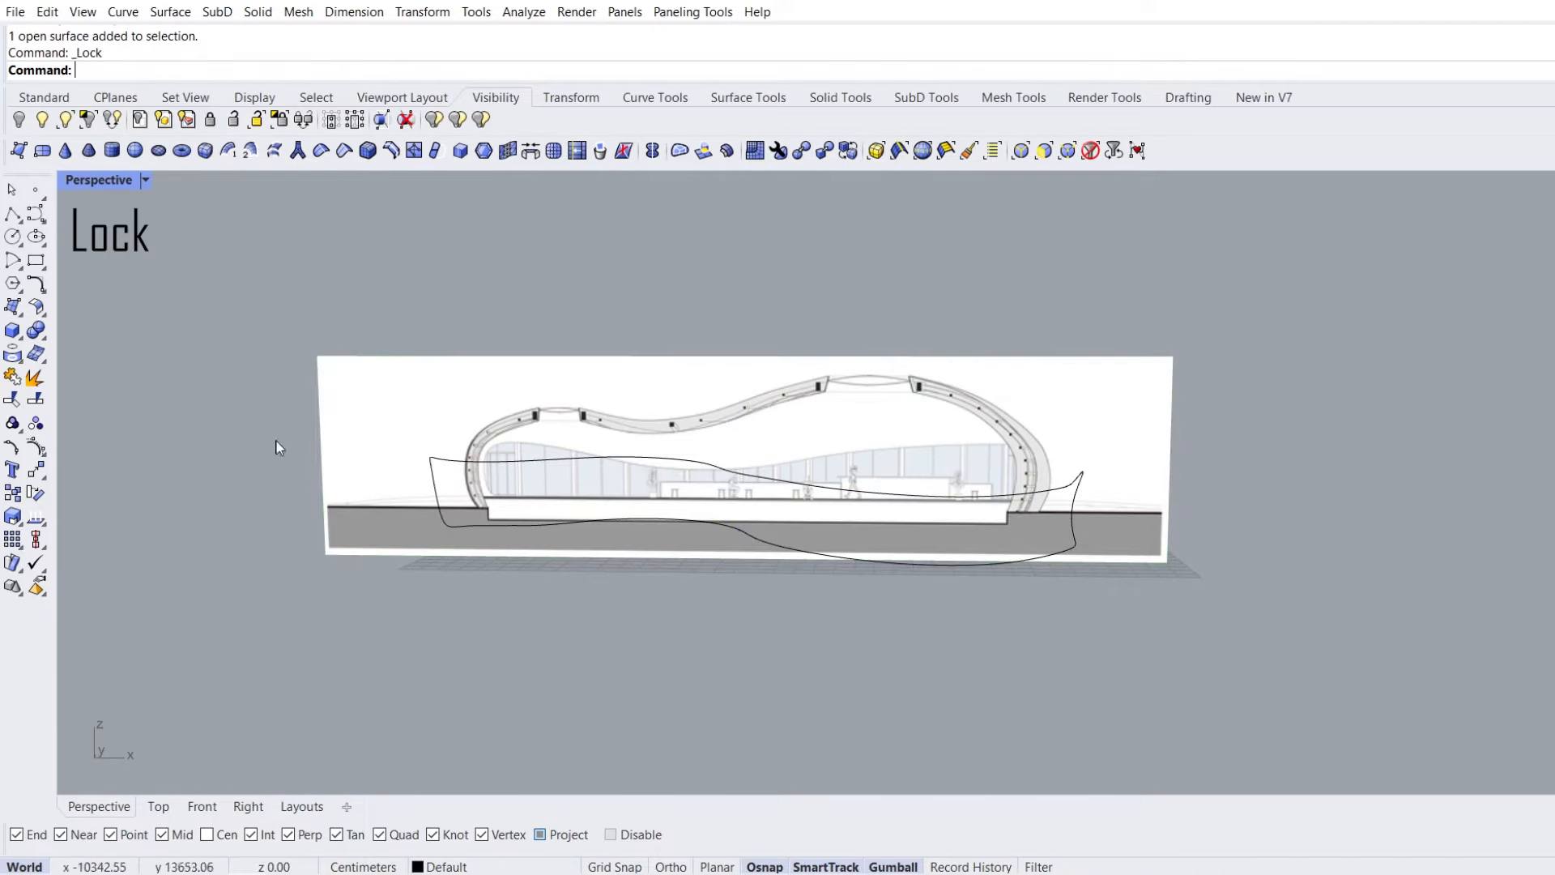
Align the curve's lower control points in the Front view to the section drawing's floor line using Align Bottom
click(191, 802)
scroll(792, 417, down, 2)
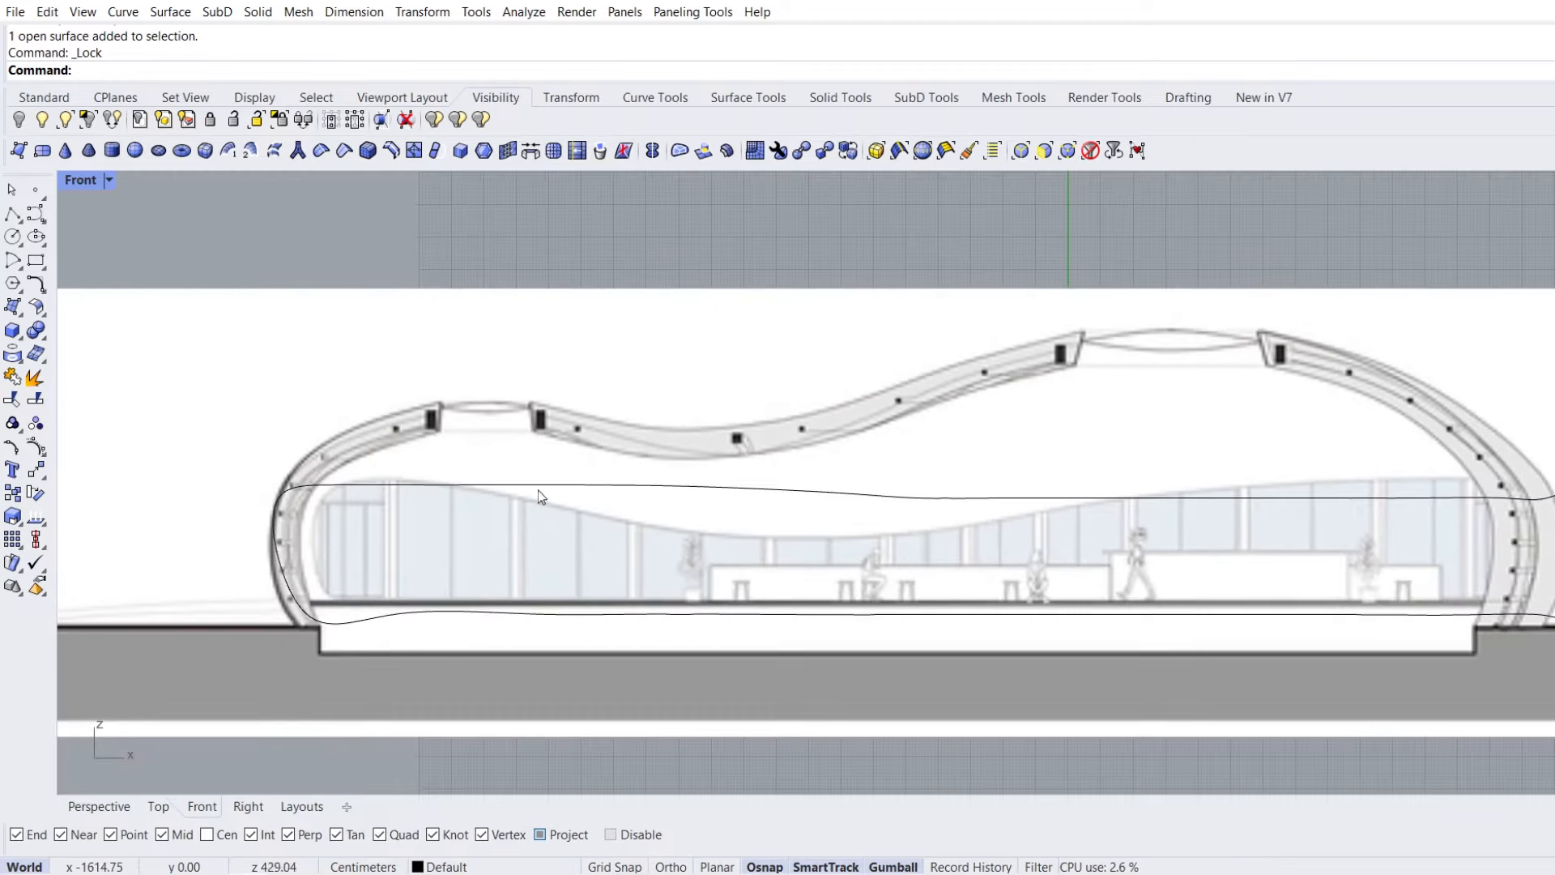
click(422, 491)
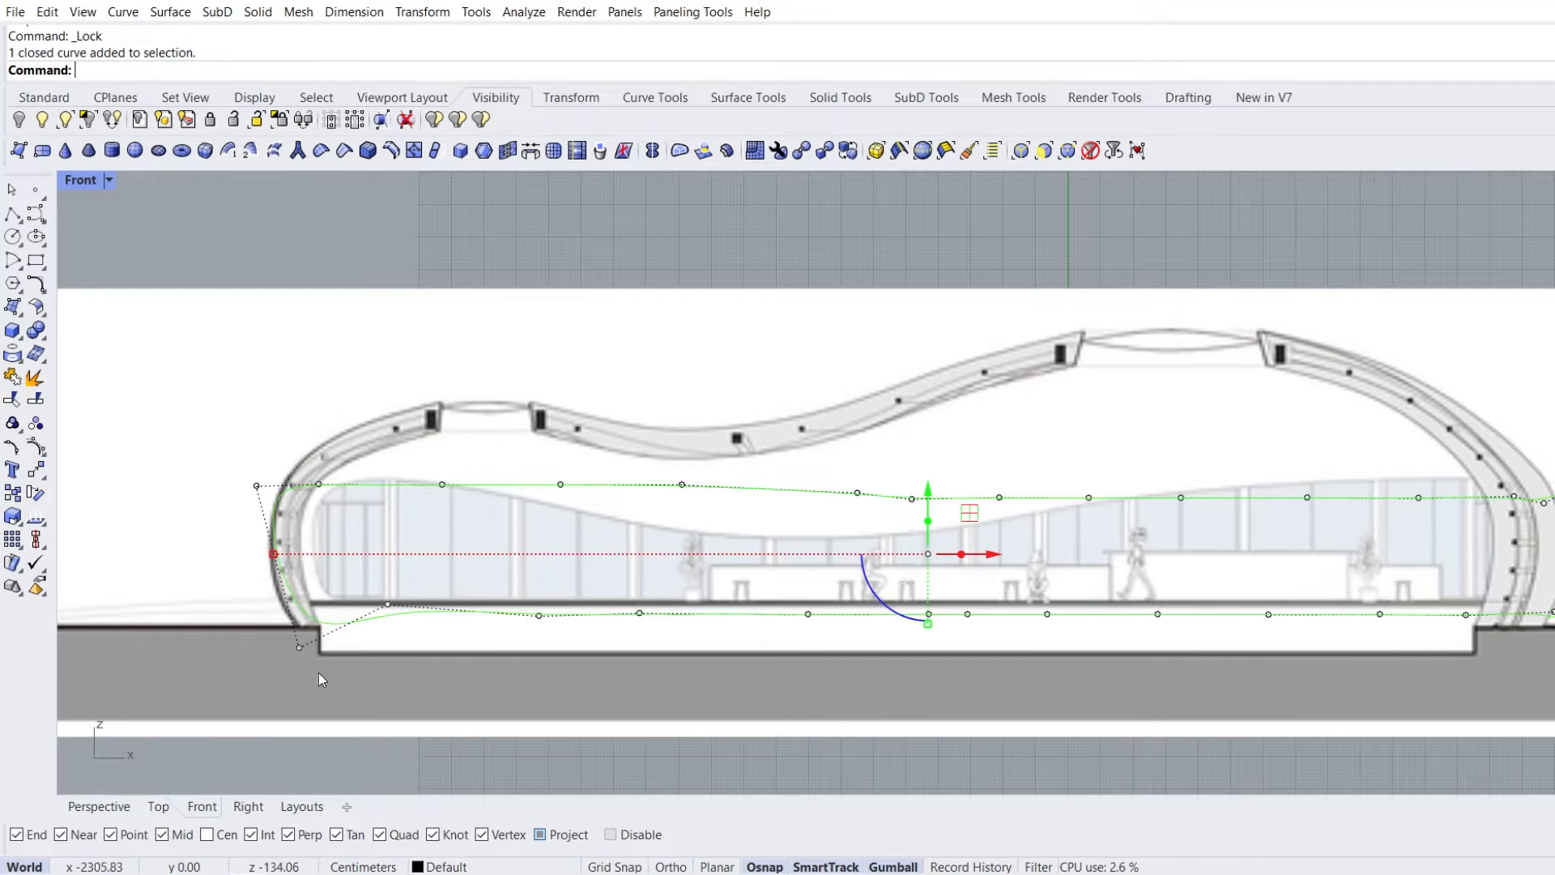
scroll(287, 664, down, 1)
drag(260, 693, 1395, 602)
click(36, 539)
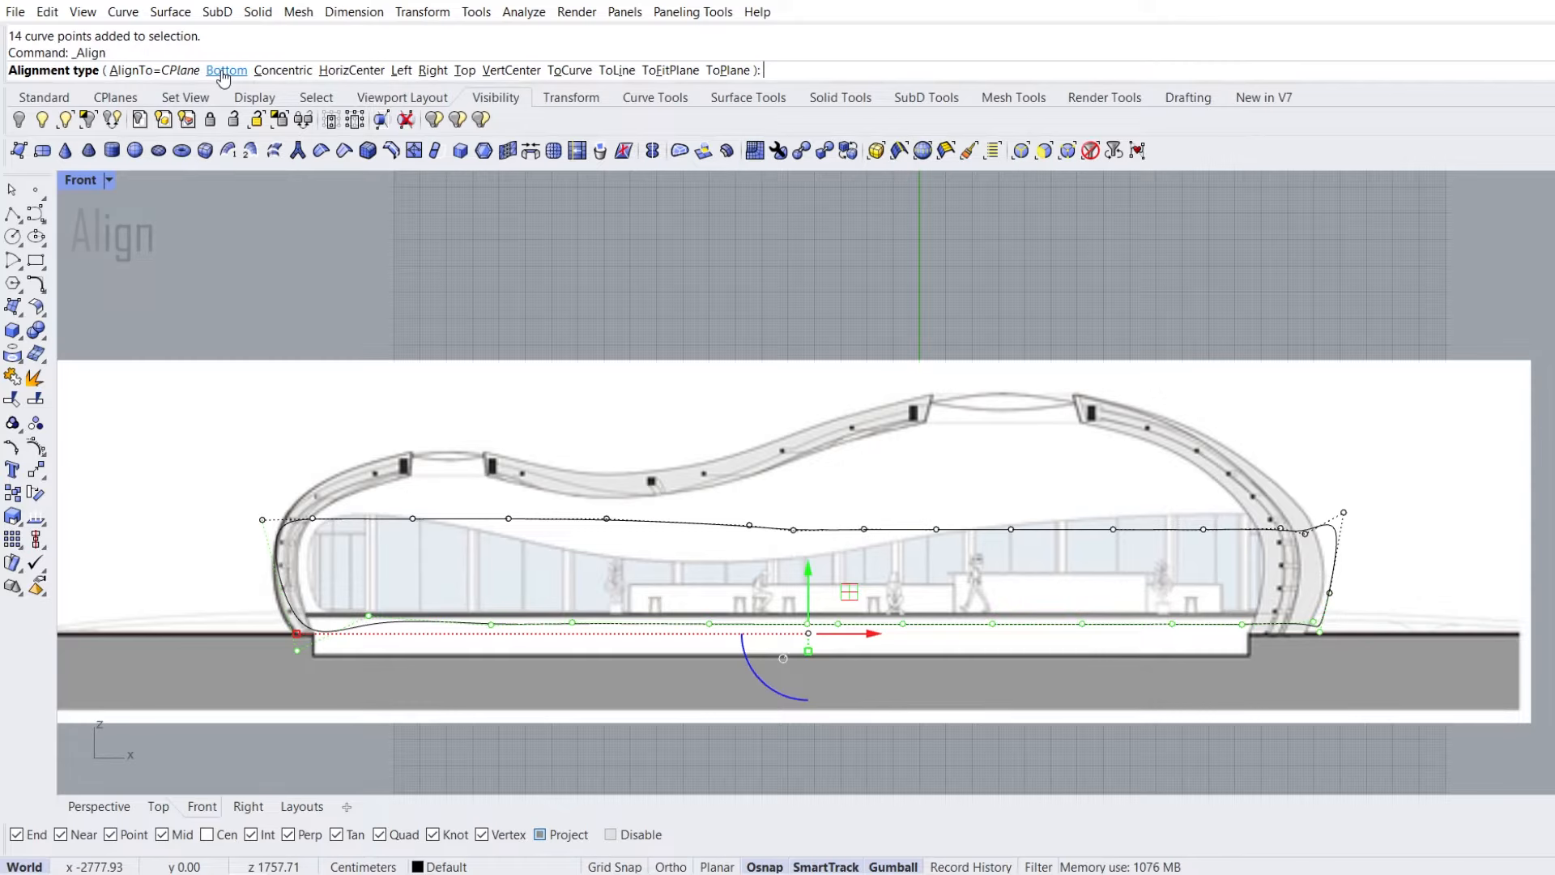
click(226, 70)
scroll(543, 592, up, 5)
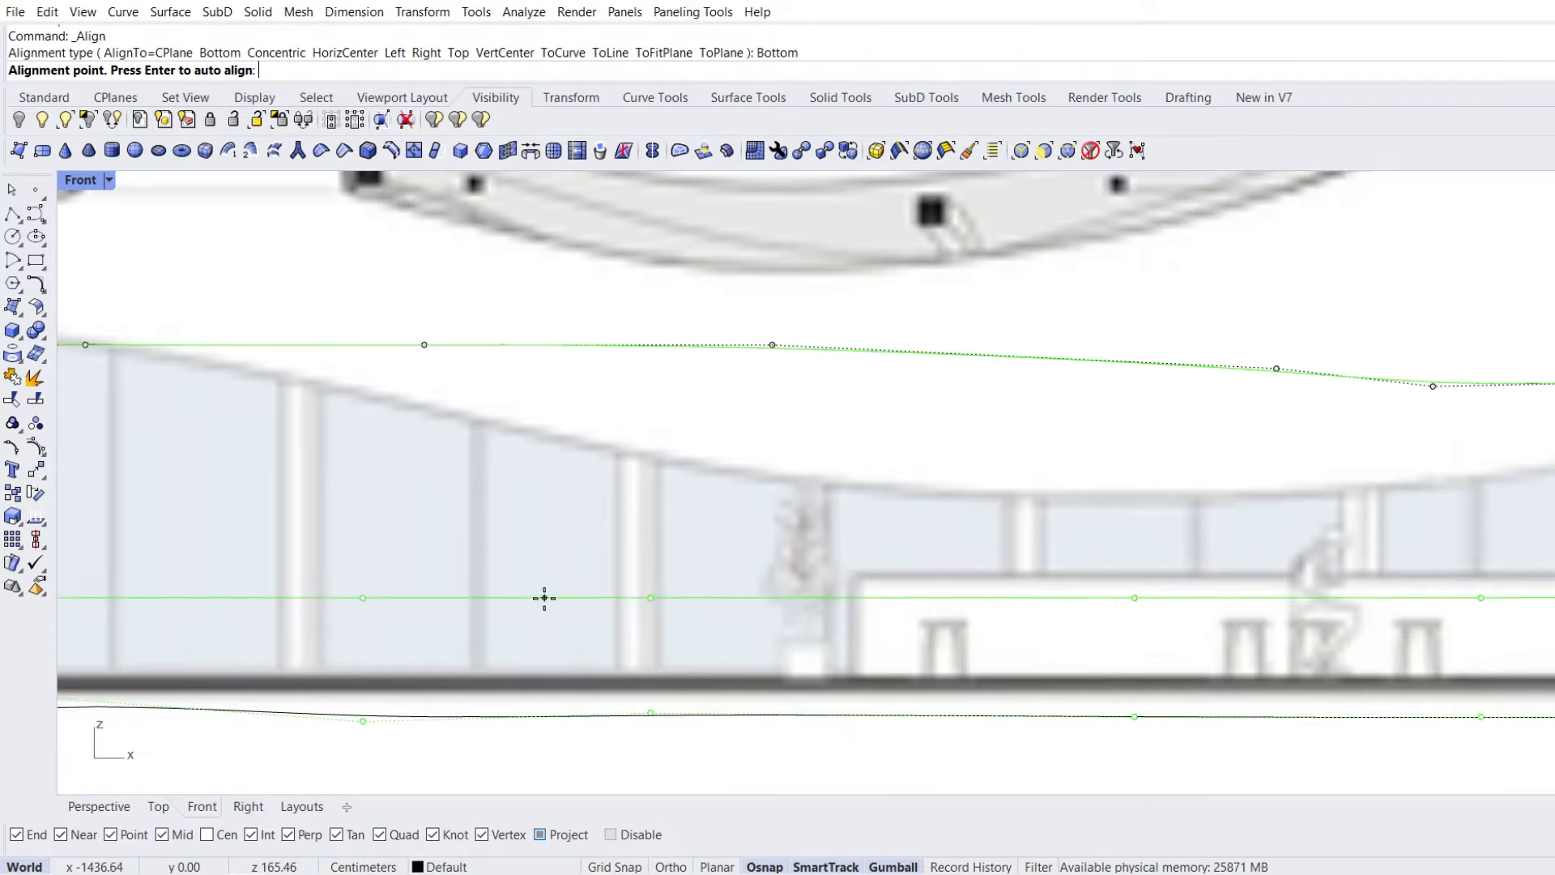
click(530, 686)
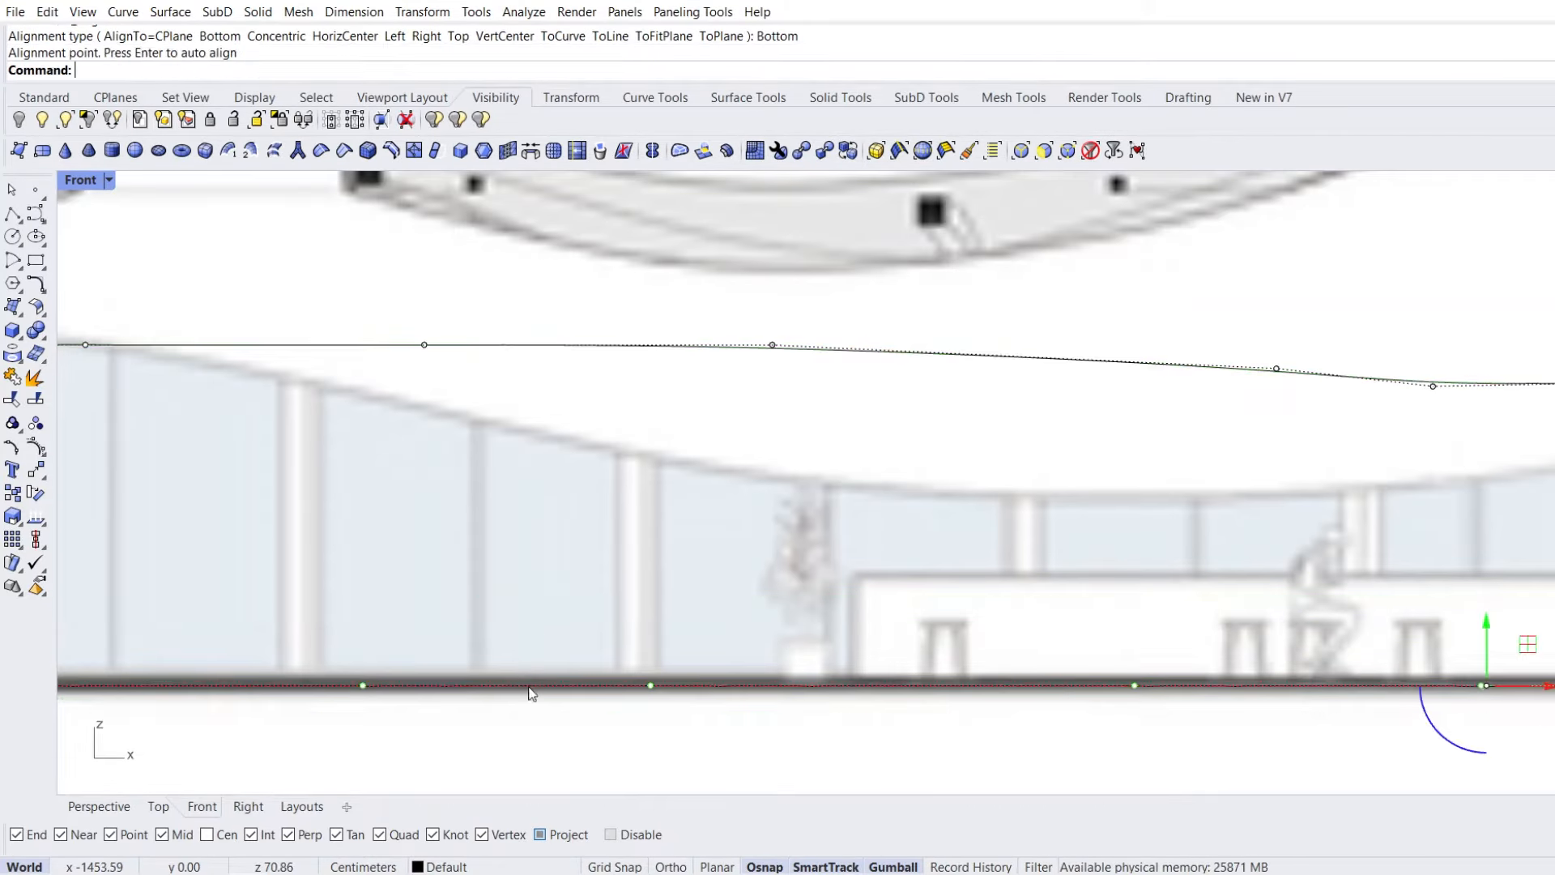
scroll(611, 560, down, 5)
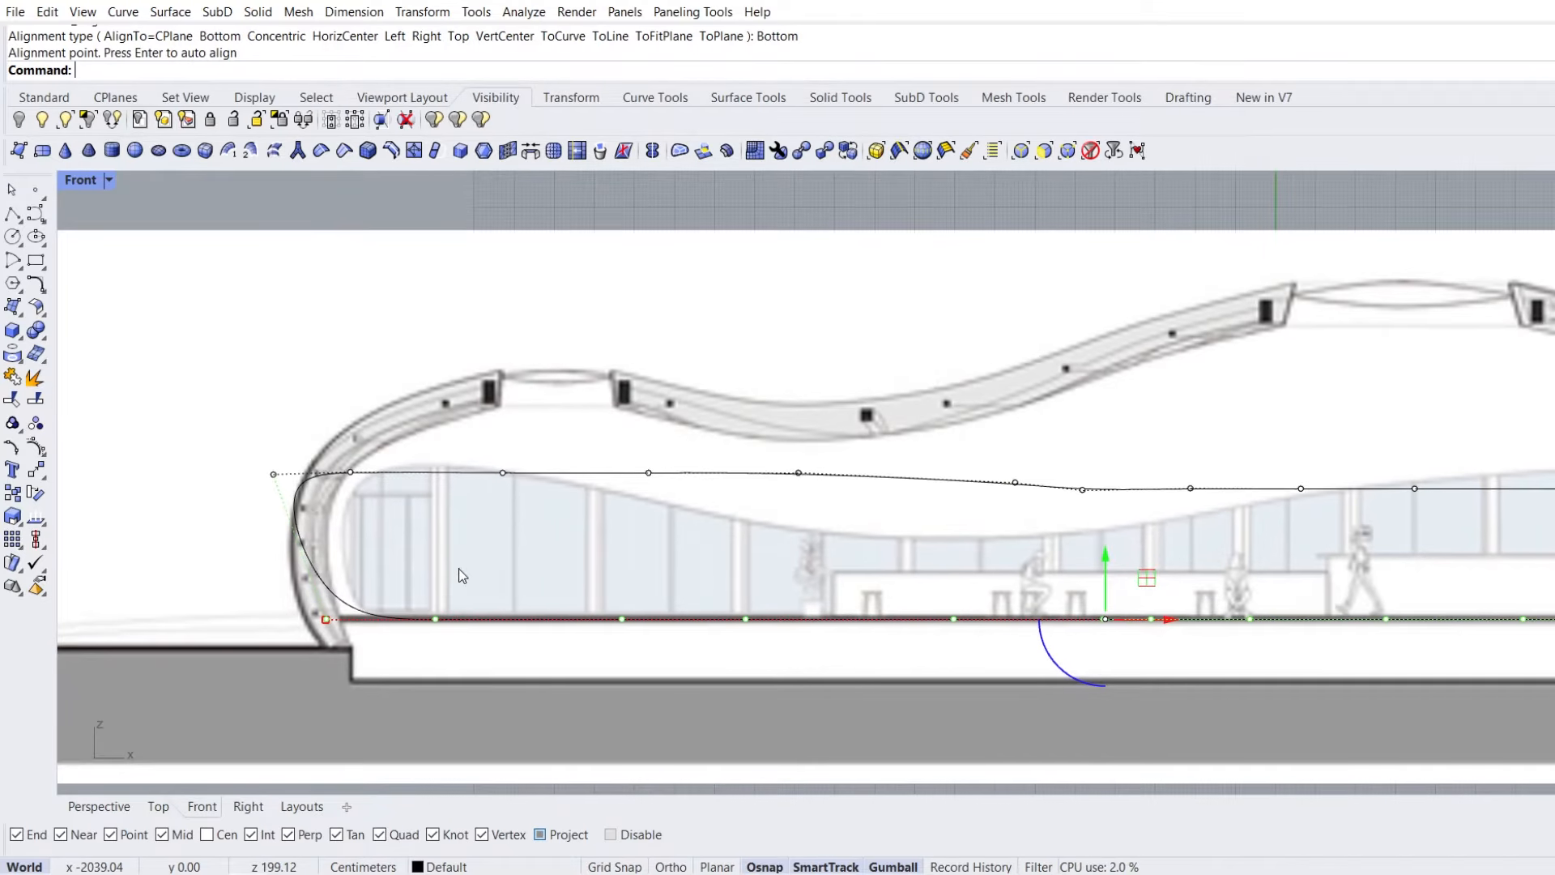
Move the upper control points over the curve's smaller-dome side and middle to follow the section drawing's wavy glazing line
scroll(455, 557, down, 2)
scroll(444, 548, up, 4)
drag(568, 468, 536, 434)
drag(305, 545, 375, 484)
drag(351, 429, 351, 439)
drag(664, 557, 746, 468)
drag(720, 429, 719, 452)
drag(870, 466, 932, 537)
drag(904, 429, 904, 517)
right_drag(1080, 538, 804, 515)
drag(865, 452, 925, 516)
drag(896, 420, 1010, 525)
drag(978, 428, 982, 483)
Fit the curve's upper control points on the larger-dome side to the rising glazing line and raise the lower end point slightly
right_drag(1085, 519, 794, 529)
drag(822, 437, 827, 474)
right_drag(1085, 514, 806, 523)
drag(783, 547, 855, 476)
drag(984, 555, 1191, 500)
drag(1097, 446, 1096, 421)
right_drag(1252, 455, 1039, 440)
drag(1081, 527, 1137, 458)
drag(1113, 431, 1111, 408)
drag(1135, 466, 1158, 425)
drag(1212, 393, 1271, 515)
drag(1231, 408, 1231, 483)
drag(1181, 636, 1221, 684)
drag(1188, 601, 1189, 592)
Raise individual control points at the curve's end in the Perspective view to smooth its transition
click(74, 812)
right_drag(984, 540, 700, 576)
scroll(754, 522, up, 3)
drag(761, 547, 784, 581)
click(603, 566)
right_drag(603, 565, 660, 512)
drag(749, 445, 781, 482)
drag(766, 401, 766, 364)
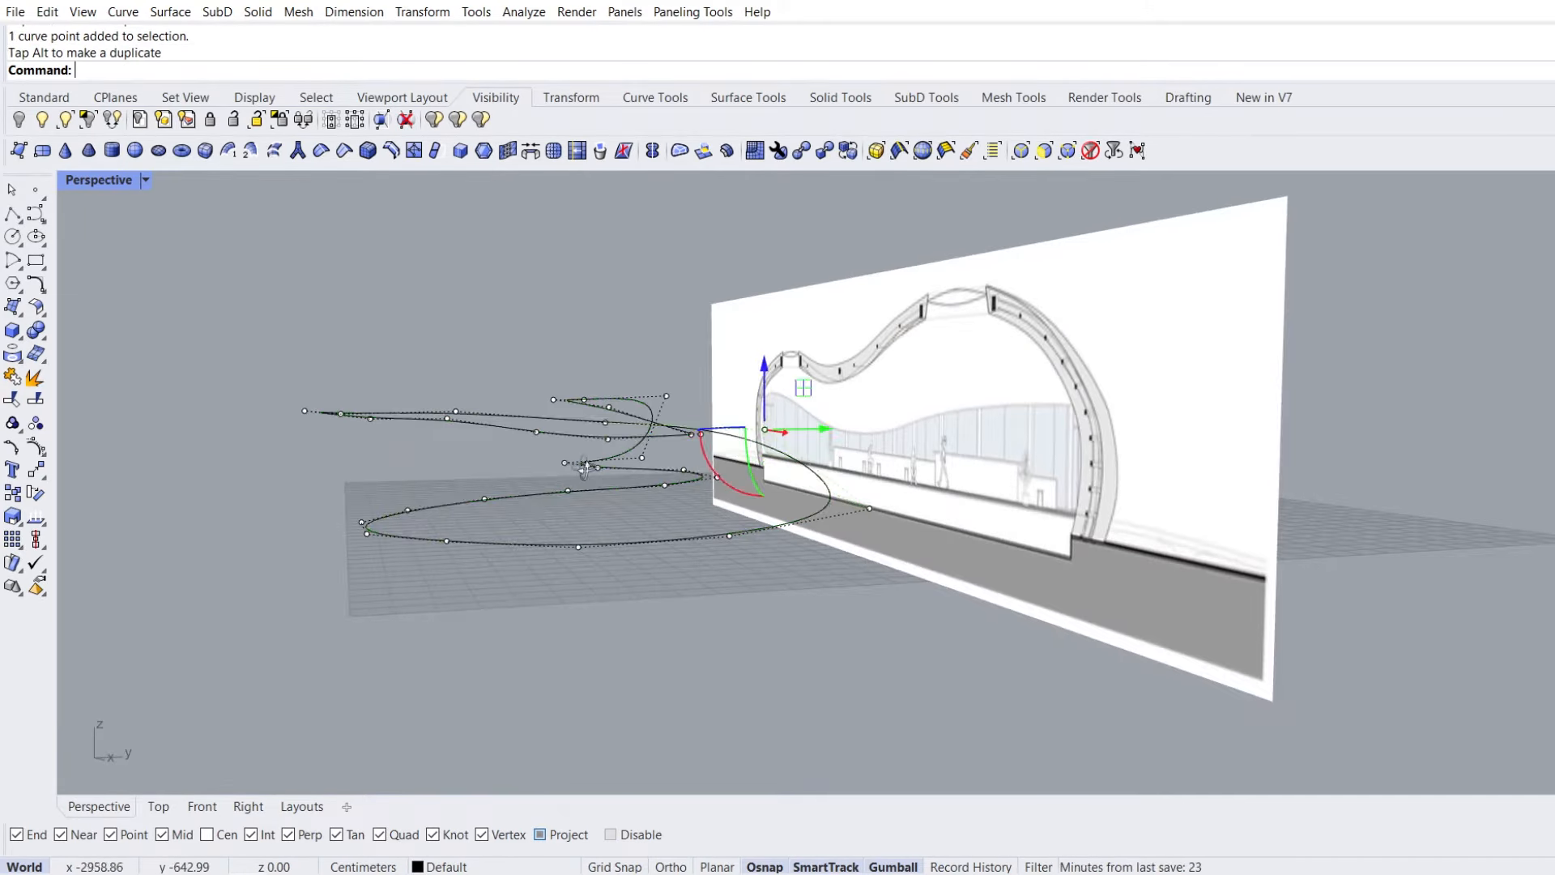
right_drag(573, 429, 577, 491)
drag(828, 536, 866, 565)
drag(820, 507, 820, 484)
mouse_move(706, 550)
right_down()
mouse_move(727, 536)
mouse_move(704, 566)
right_up()
click(680, 634)
Adjust the control points at both ends of the curve in the Top view to smooth its plan shape
click(158, 806)
scroll(896, 485, down, 6)
scroll(1052, 558, up, 5)
drag(1108, 522, 1138, 504)
click(1082, 397)
drag(1124, 356, 1130, 370)
scroll(1190, 471, down, 9)
scroll(372, 353, up, 9)
click(372, 423)
drag(413, 382, 383, 334)
click(434, 632)
drag(476, 591, 487, 584)
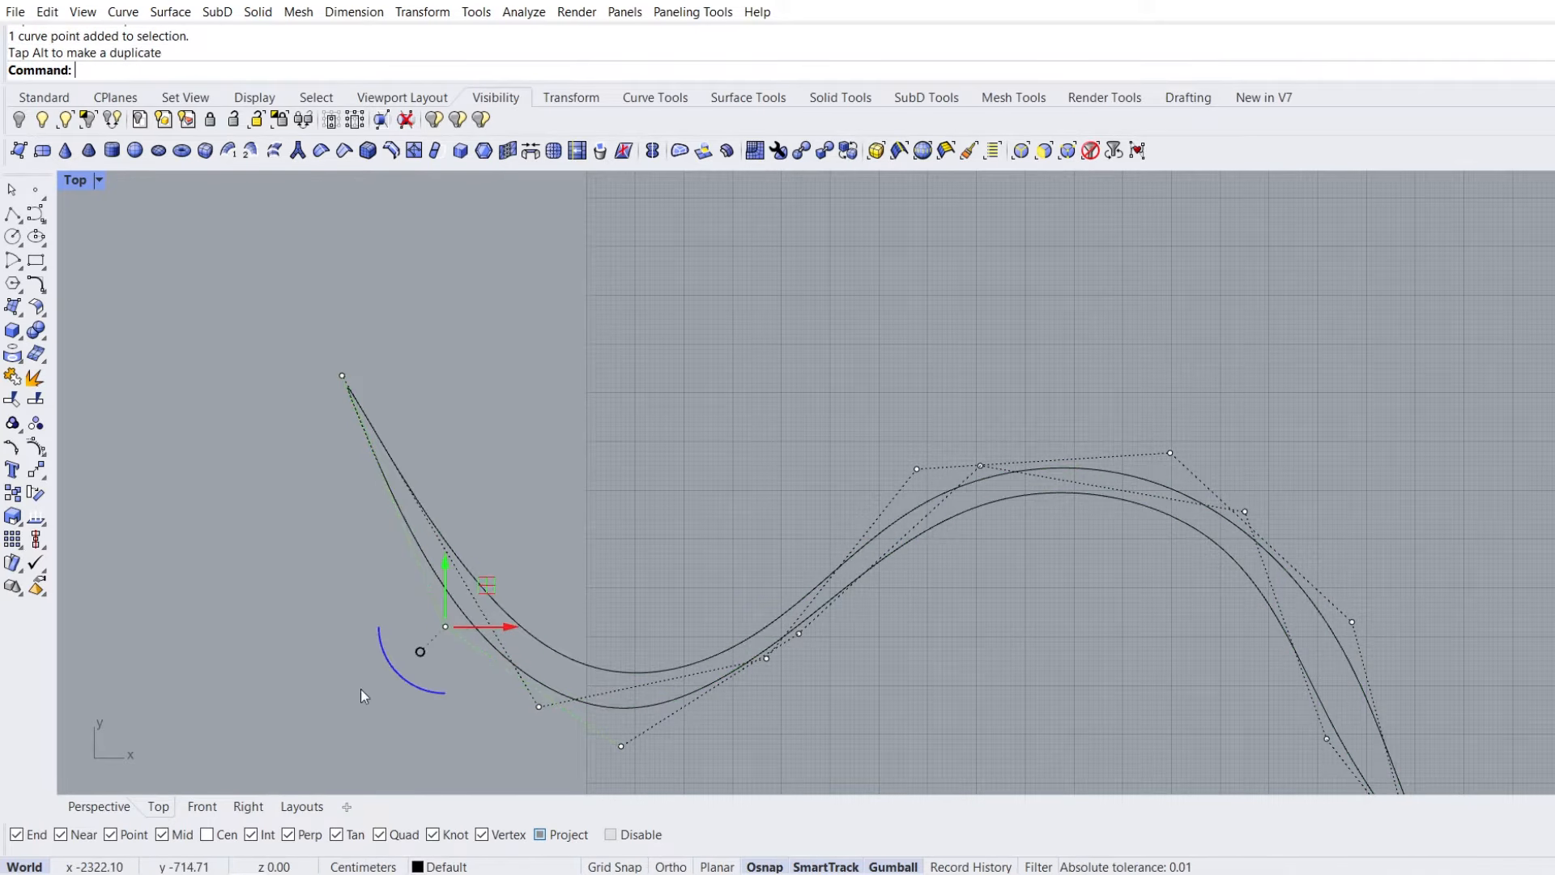
Bring the two control points at the curve's smaller-dome end closer together by scaling them vertically
click(94, 805)
right_drag(411, 713, 762, 570)
click(769, 567)
key(F10)
drag(731, 562, 732, 562)
right_drag(731, 562, 639, 557)
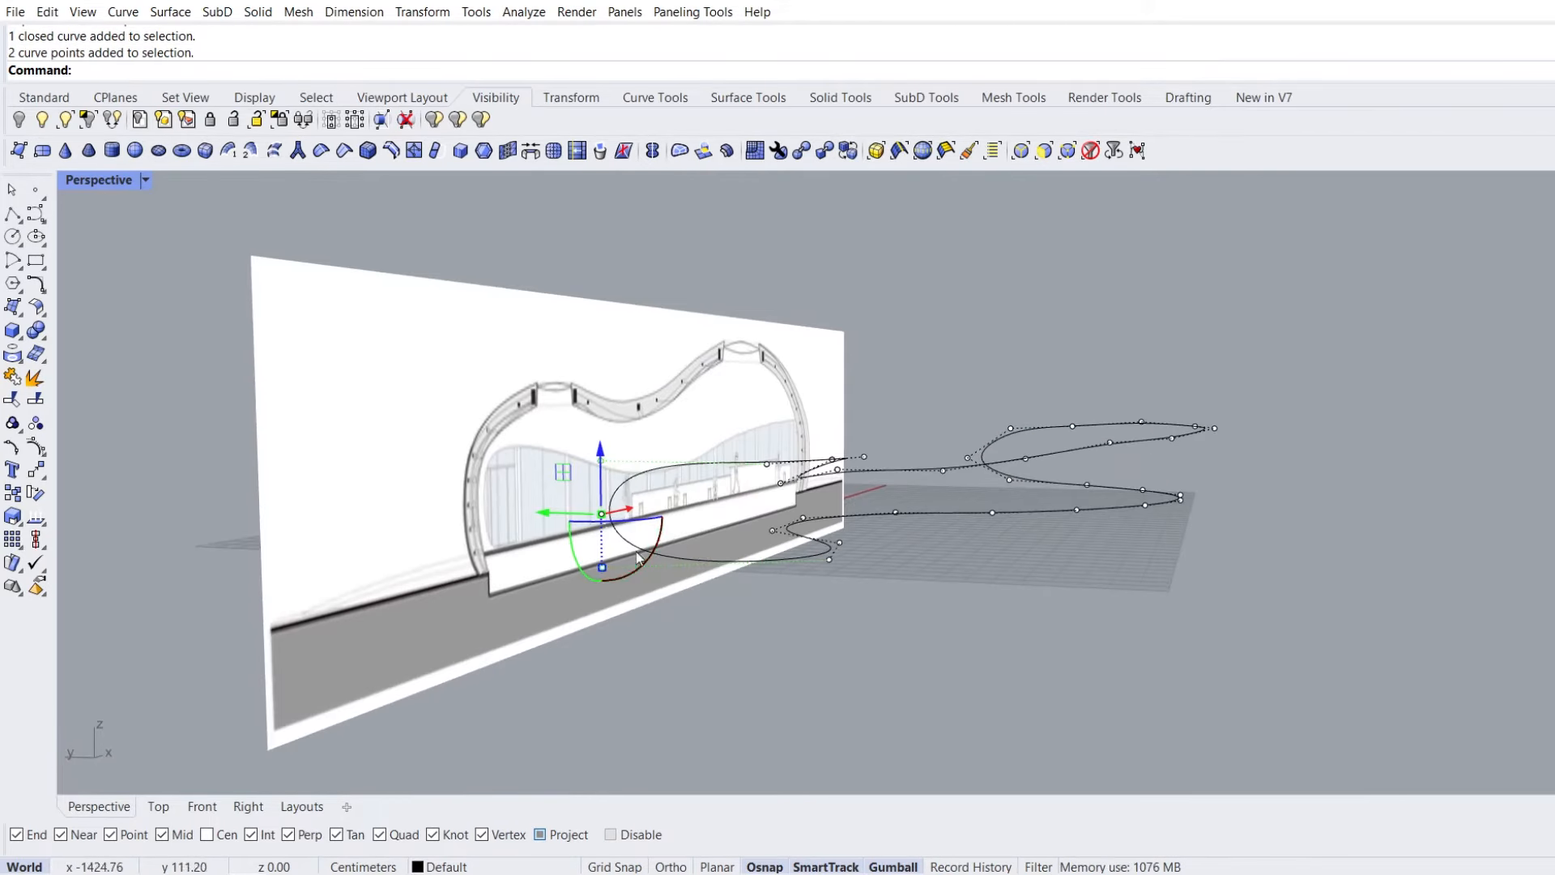
drag(603, 568, 603, 559)
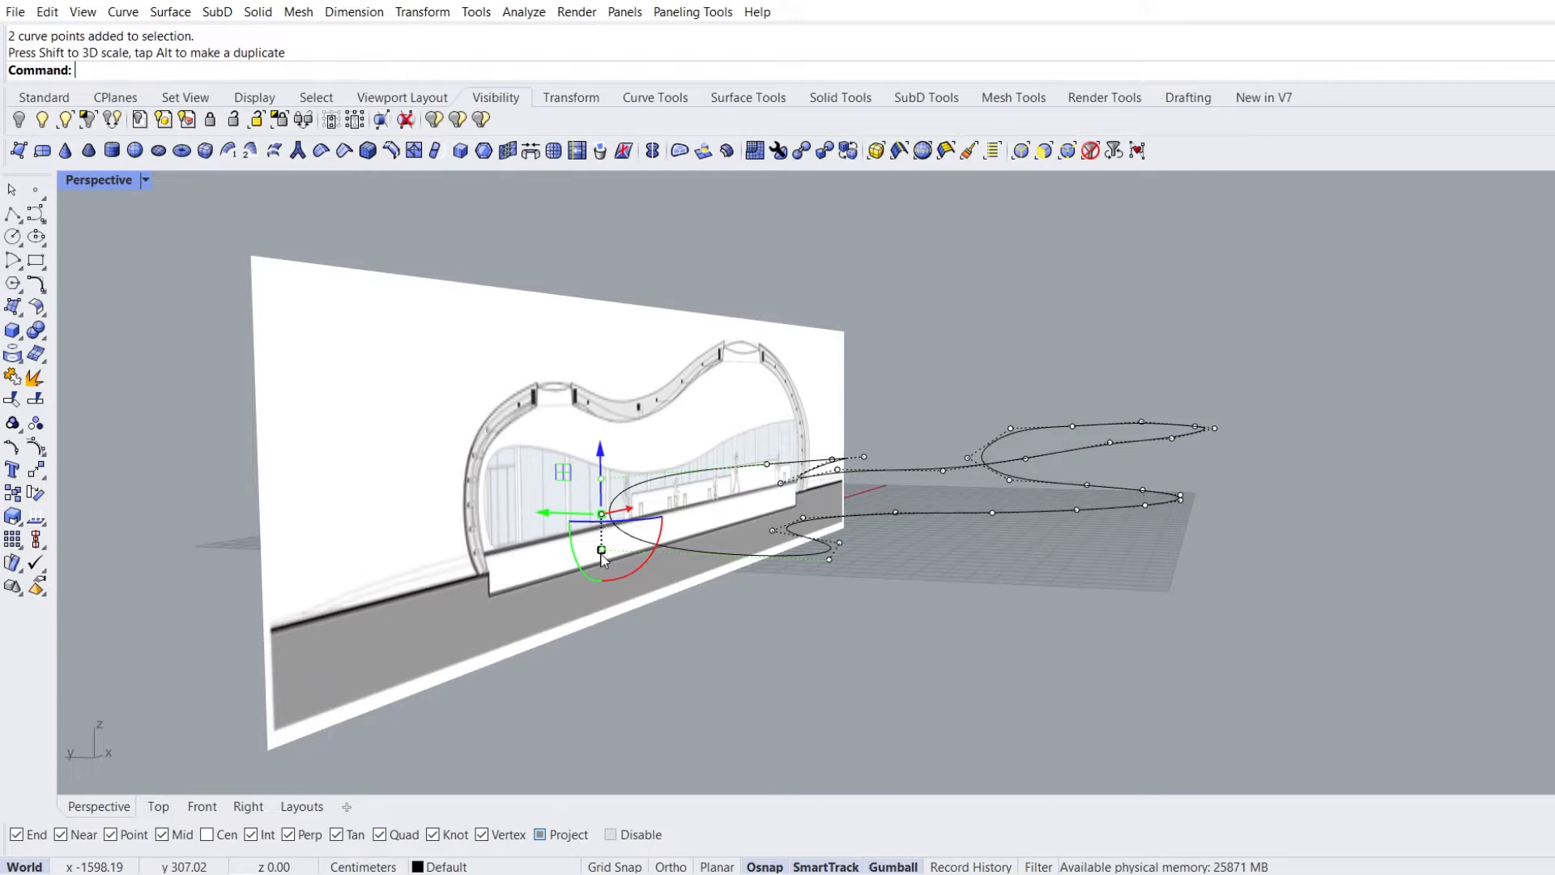
right_drag(745, 634, 590, 672)
Unlock the section drawing, show the hidden objects, and isolate the SubD shell with the adjusted curve
click(729, 558)
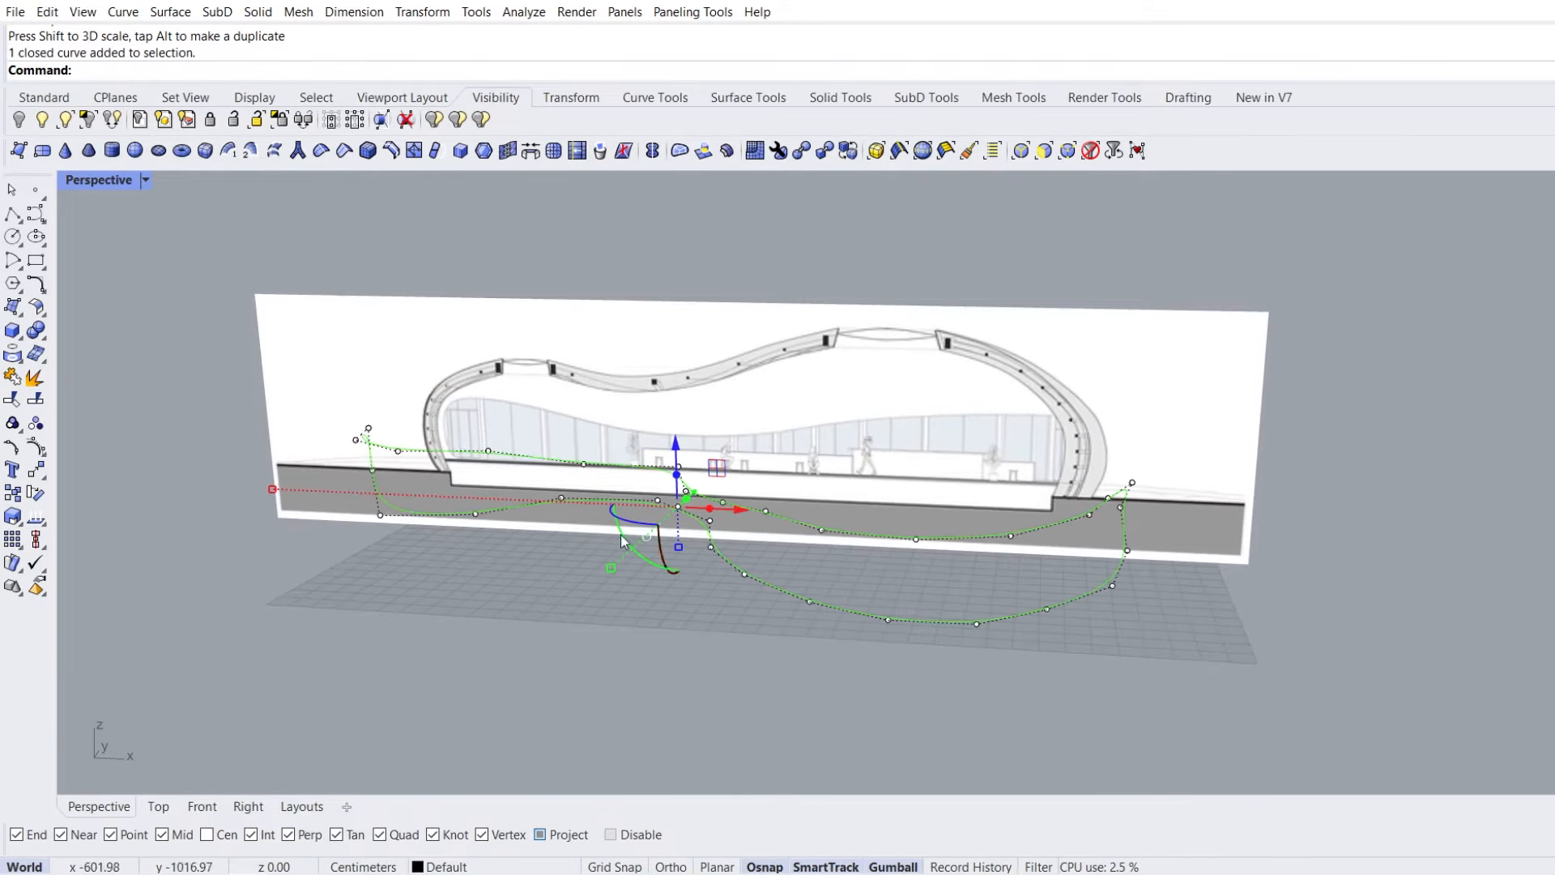
click(234, 121)
click(43, 121)
click(494, 422)
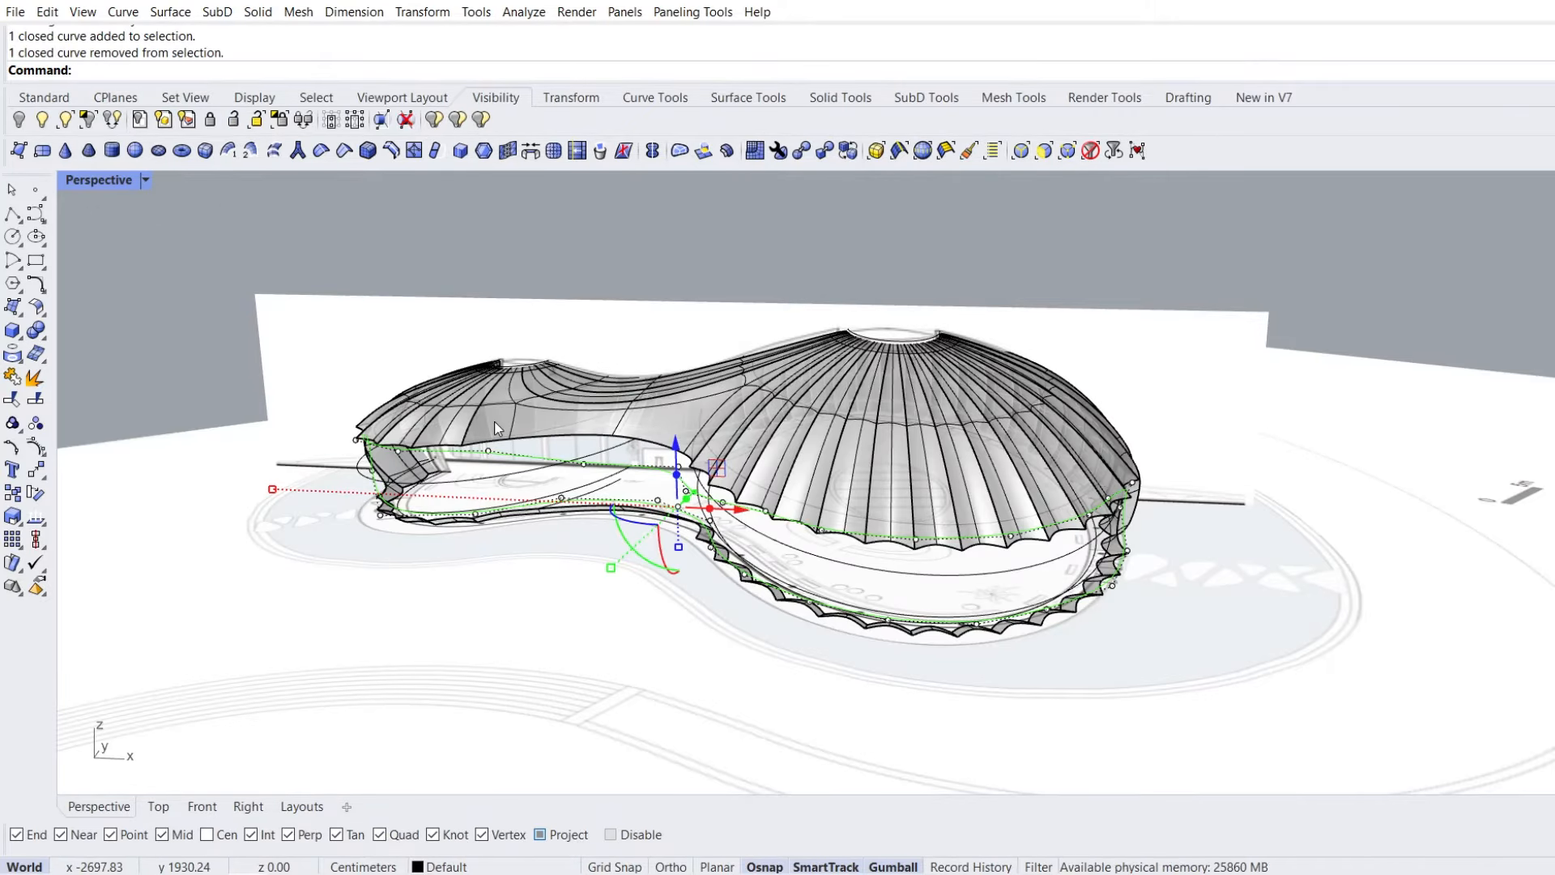
click(88, 120)
right_drag(478, 435, 584, 432)
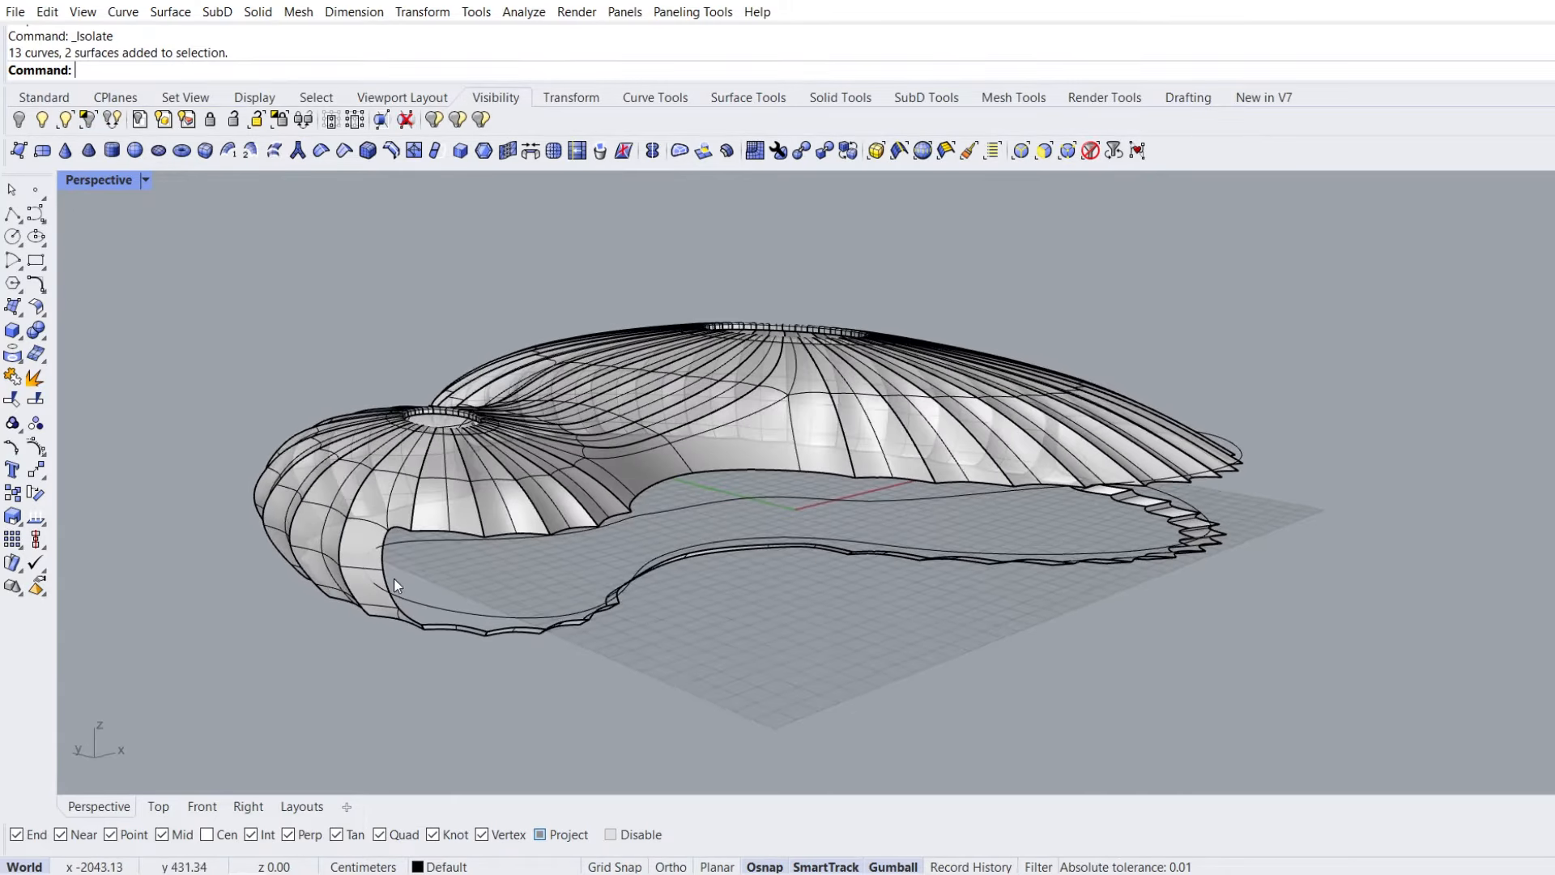
Slide the middle vertex at the smaller dome's end of the wall opening outward to round the opening
scroll(390, 585, up, 2)
right_drag(382, 579, 455, 588)
ctrl+shift+click(513, 590)
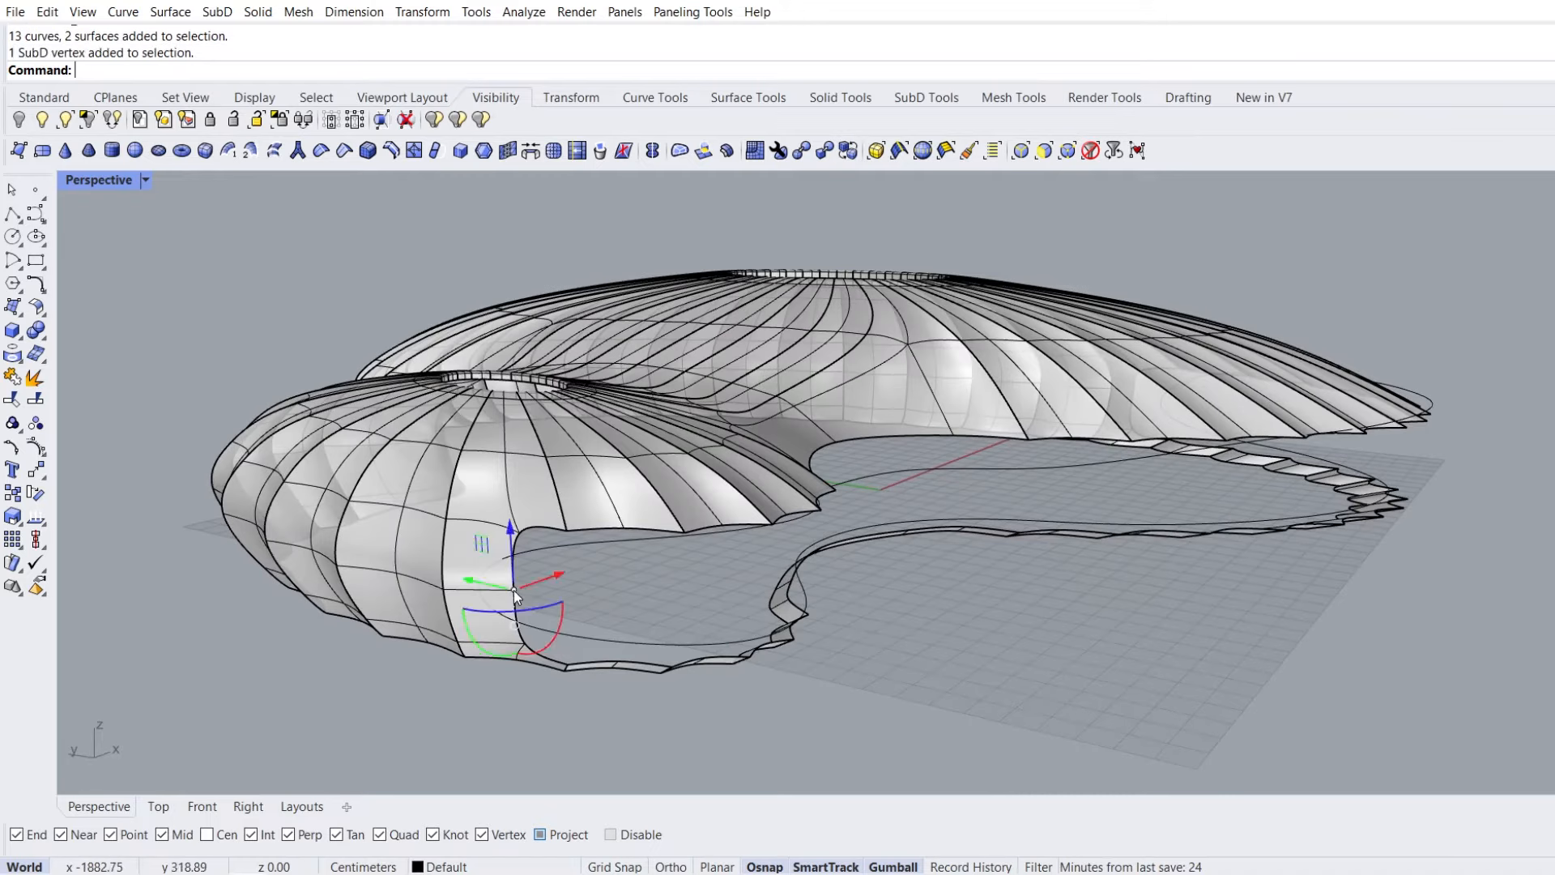
click(576, 150)
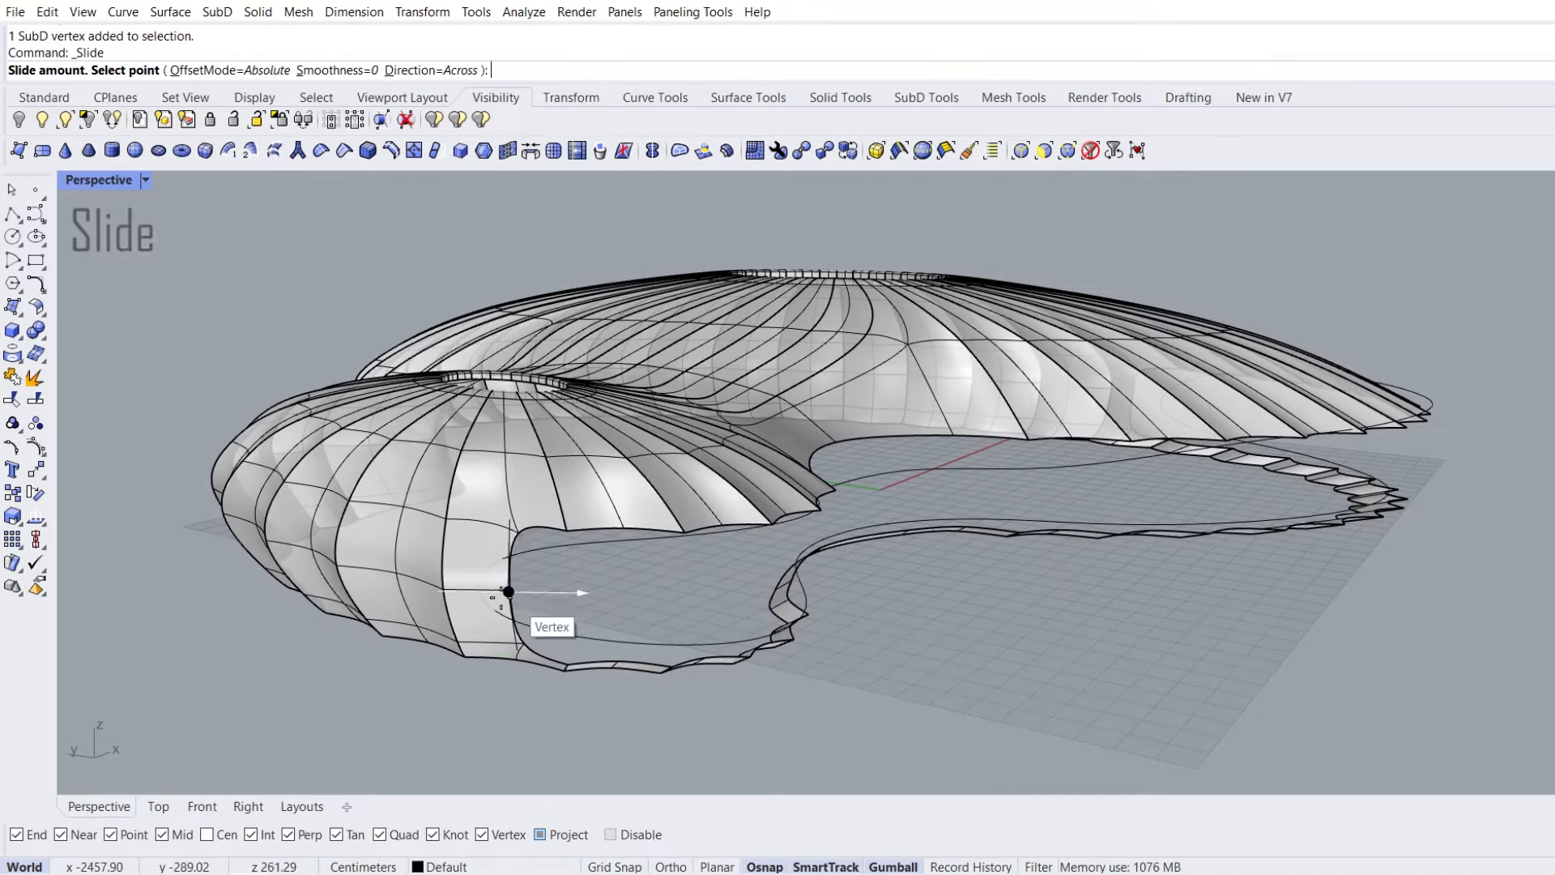
click(454, 594)
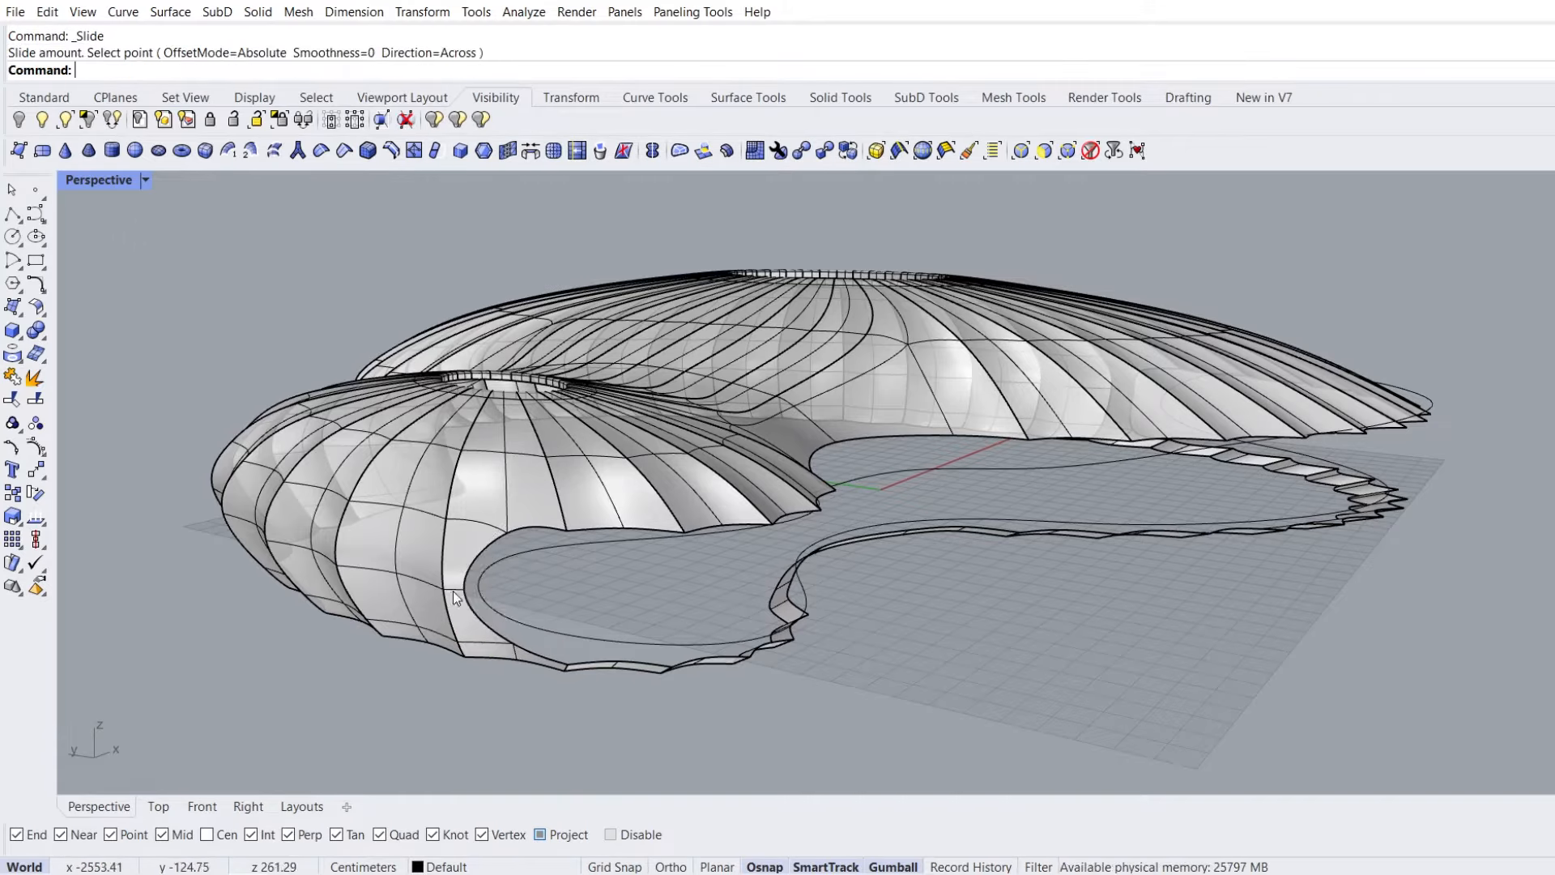
Slide the middle vertex at the larger dome's end of the opening outward, away from the curve
right_drag(1033, 612, 735, 623)
ctrl+shift+click(761, 571)
right_click(762, 570)
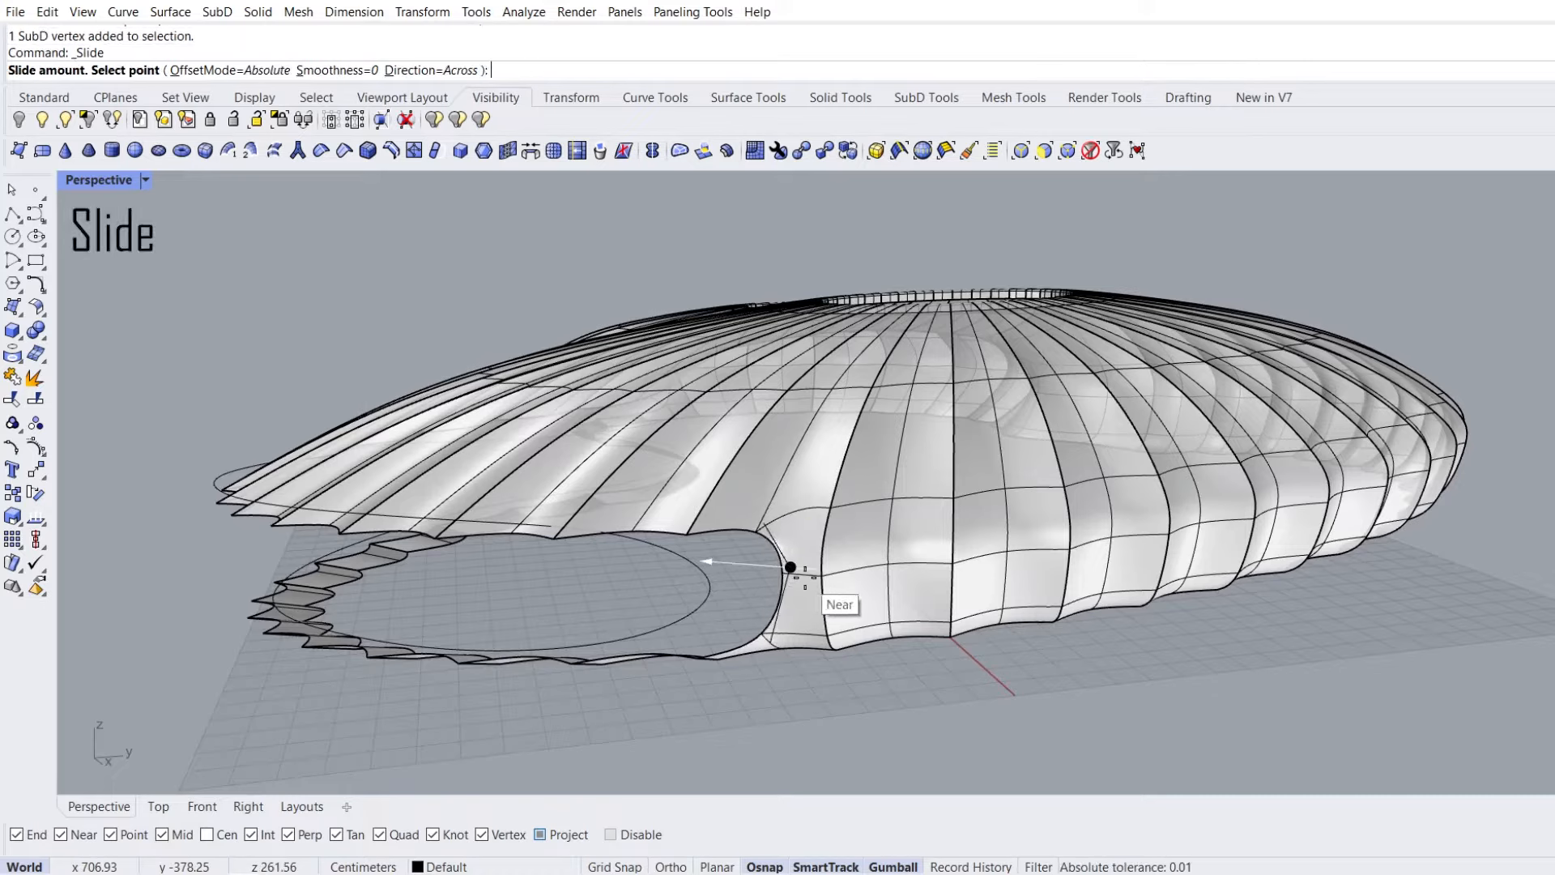
click(808, 577)
Move the curve's three control points at the larger dome's end towards the opening edge and refine them in Top view
click(703, 576)
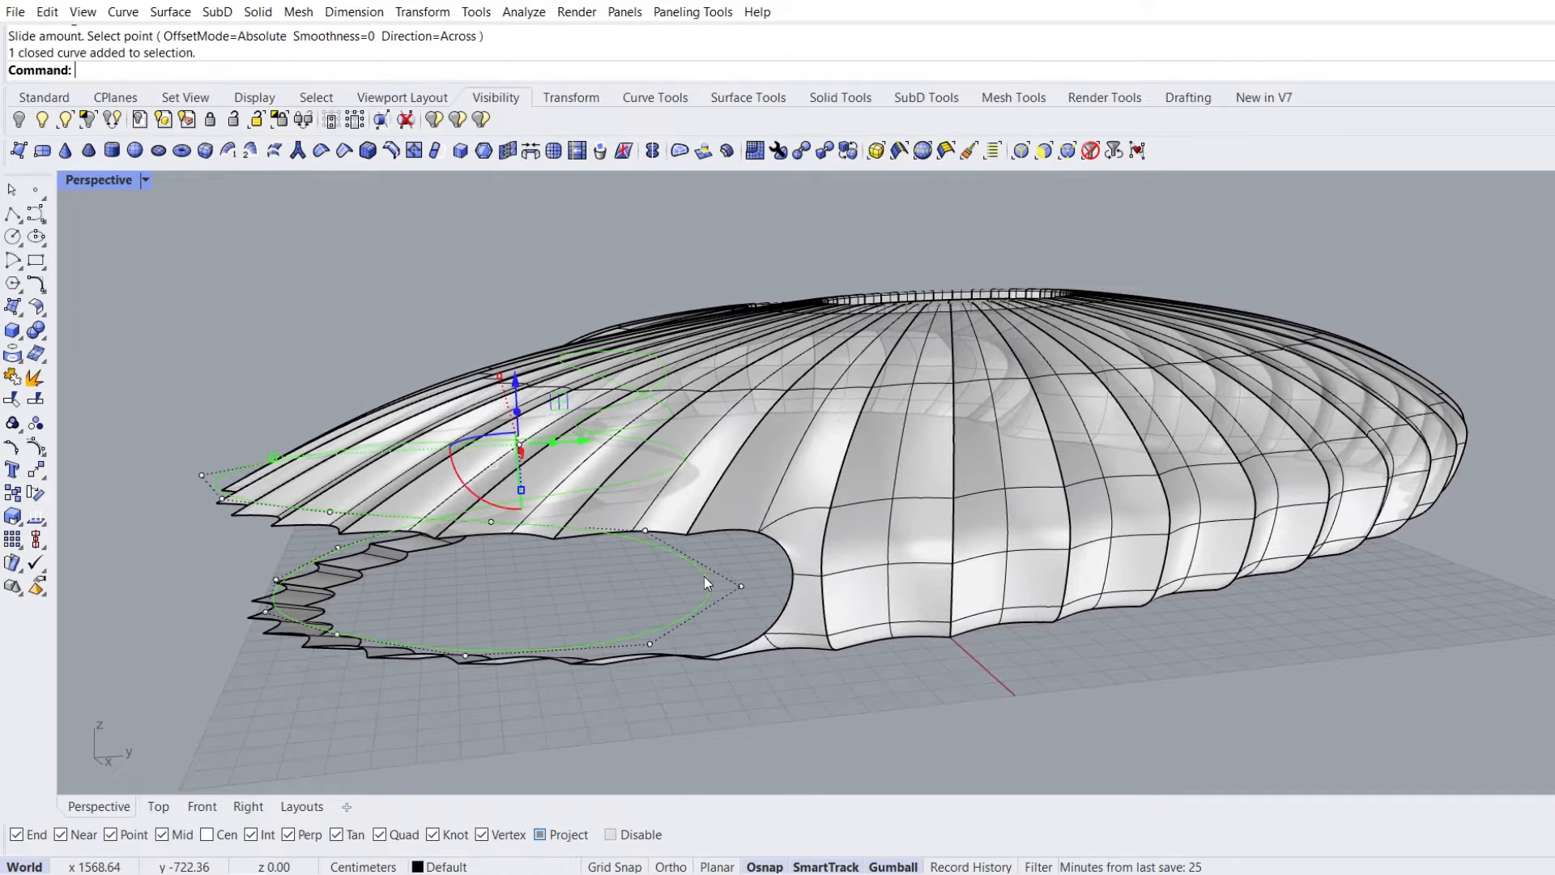
drag(607, 692, 753, 514)
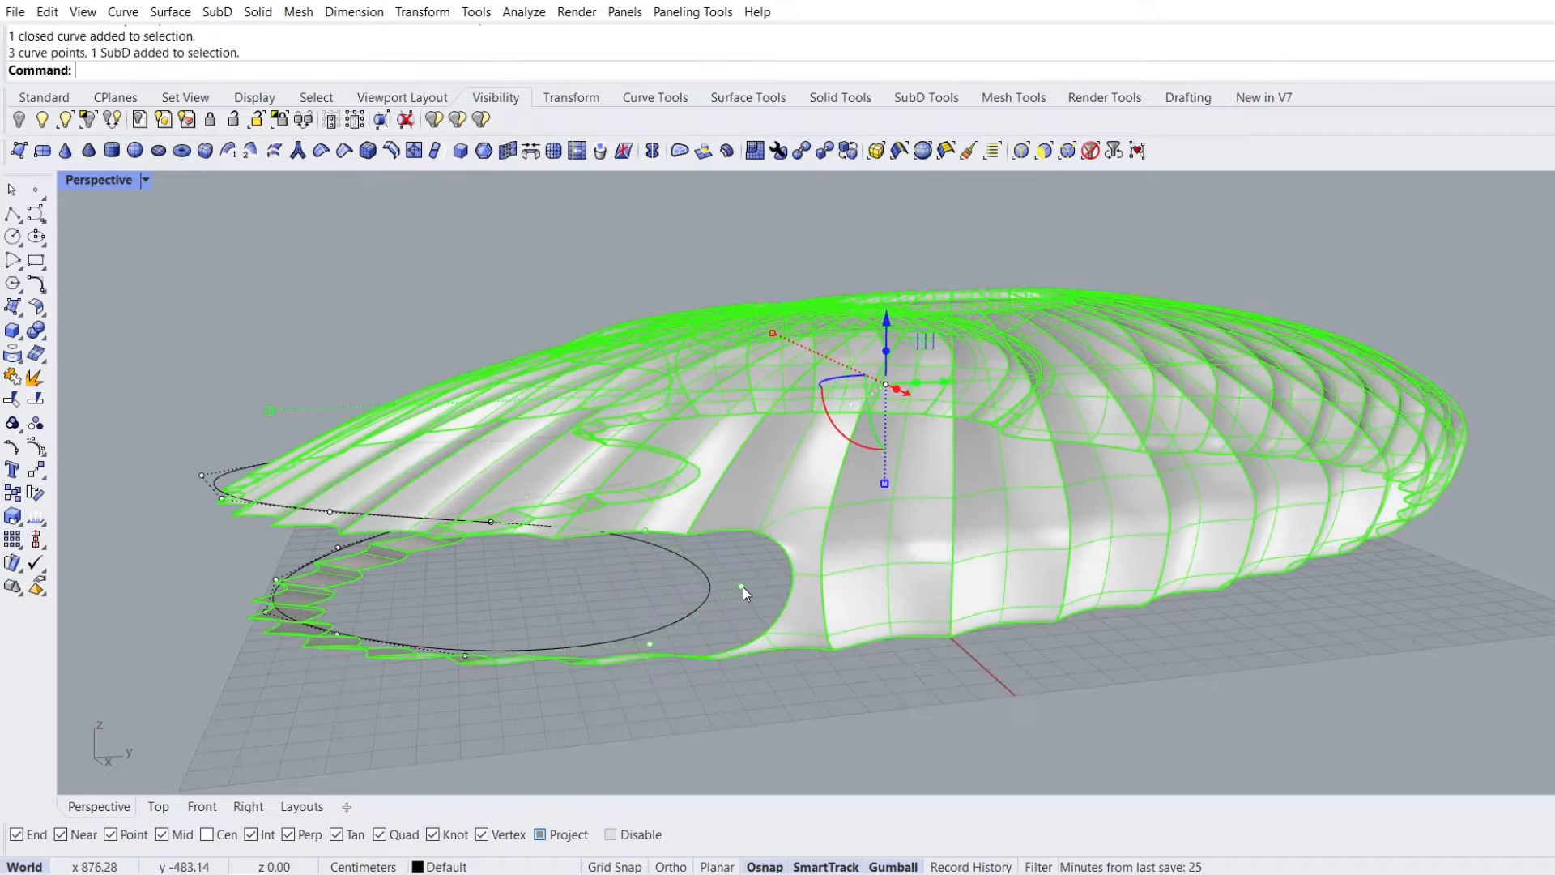
ctrl+click(796, 632)
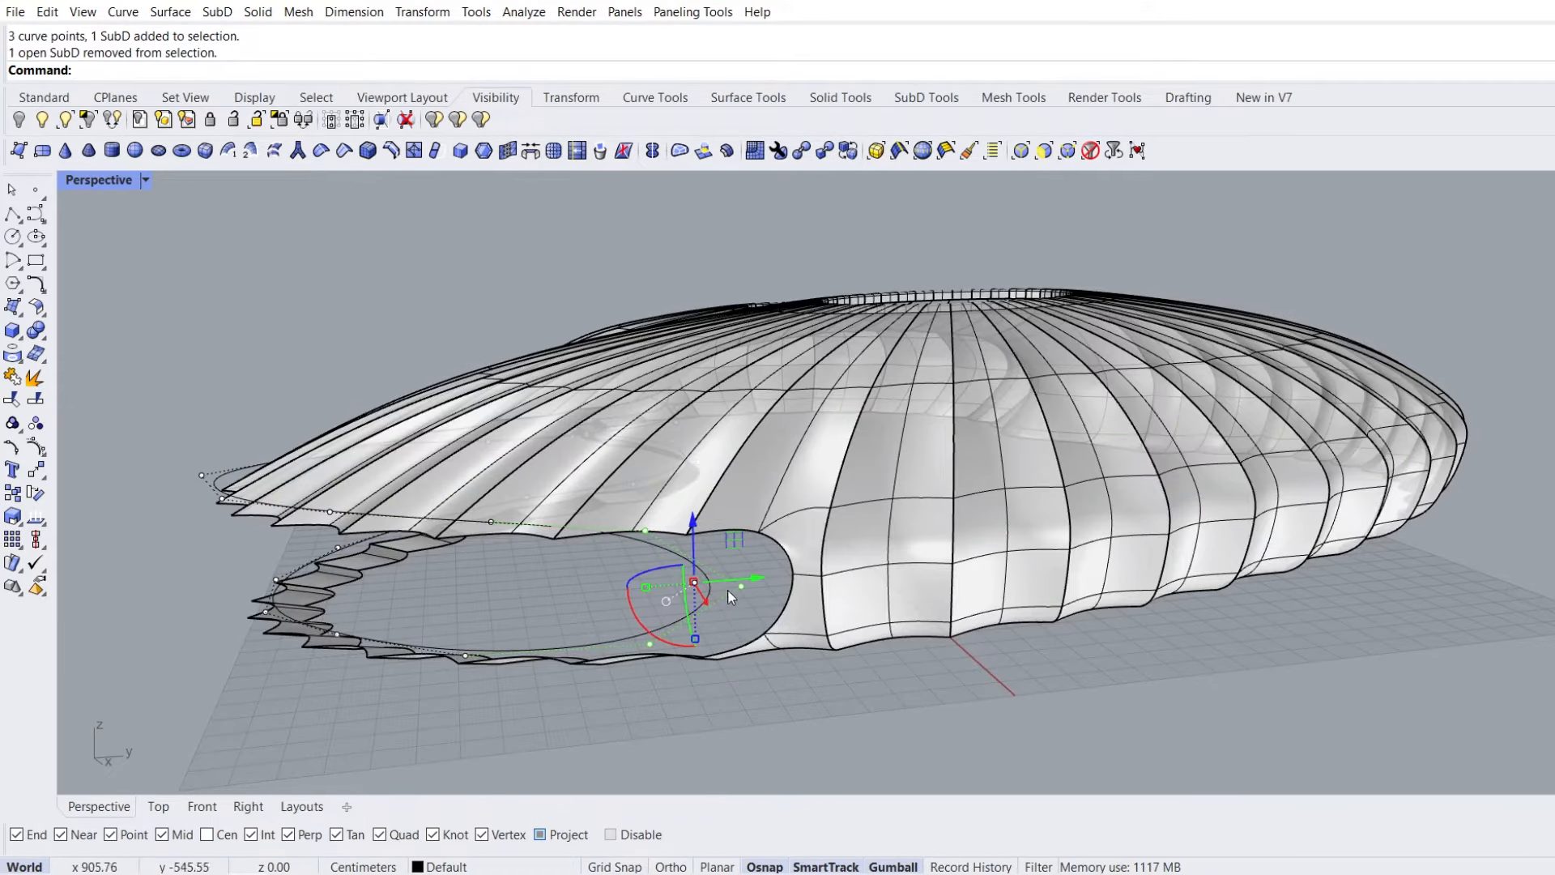
drag(757, 580, 782, 600)
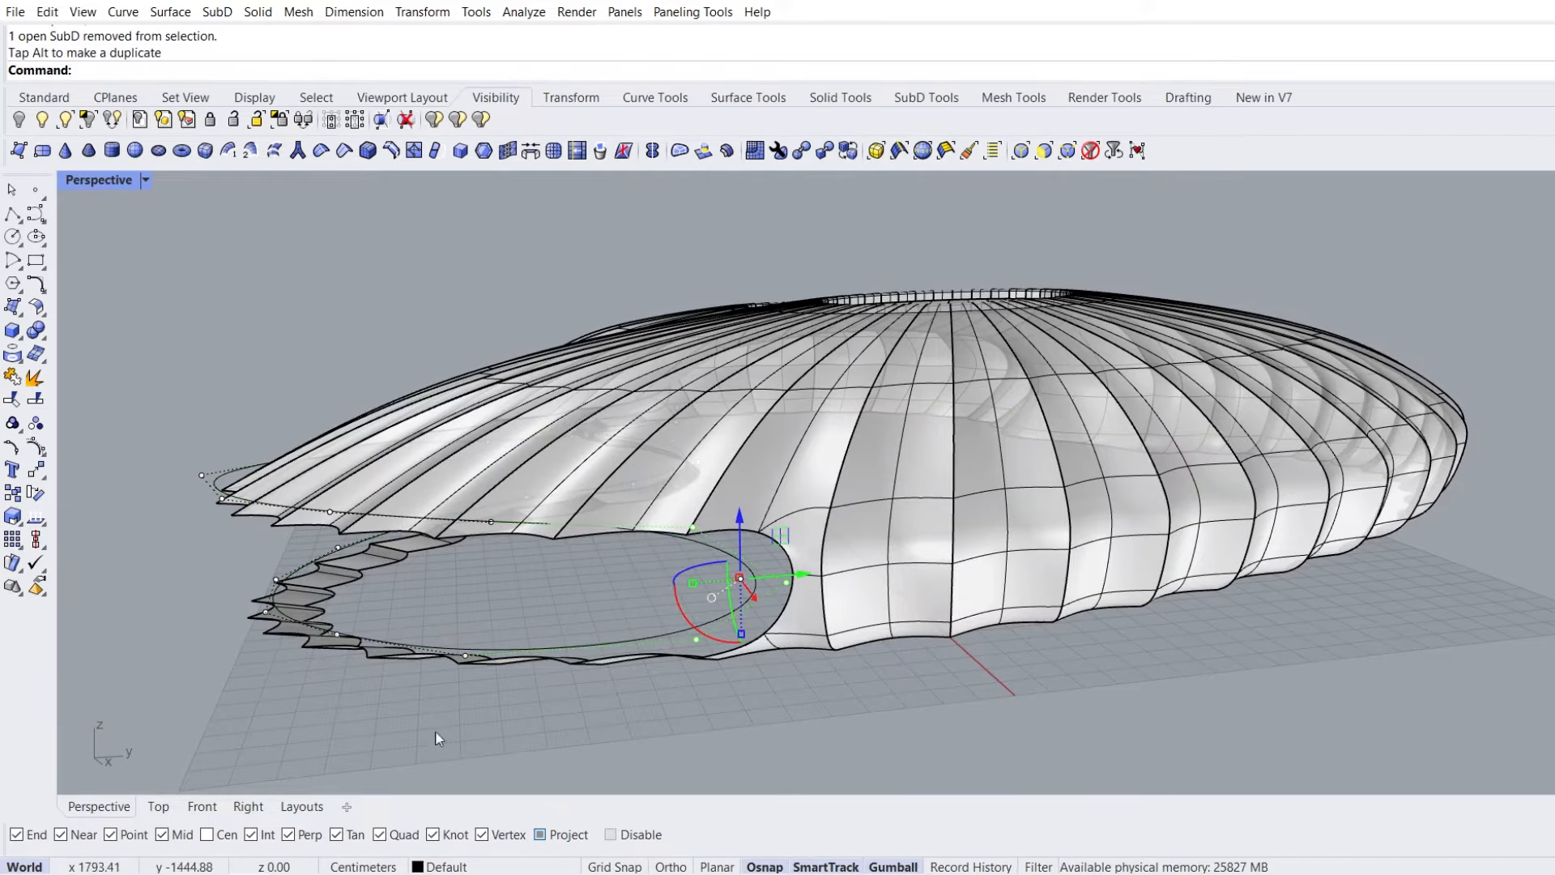
click(157, 807)
scroll(562, 550, down, 6)
scroll(1009, 543, up, 6)
drag(1027, 584, 1027, 578)
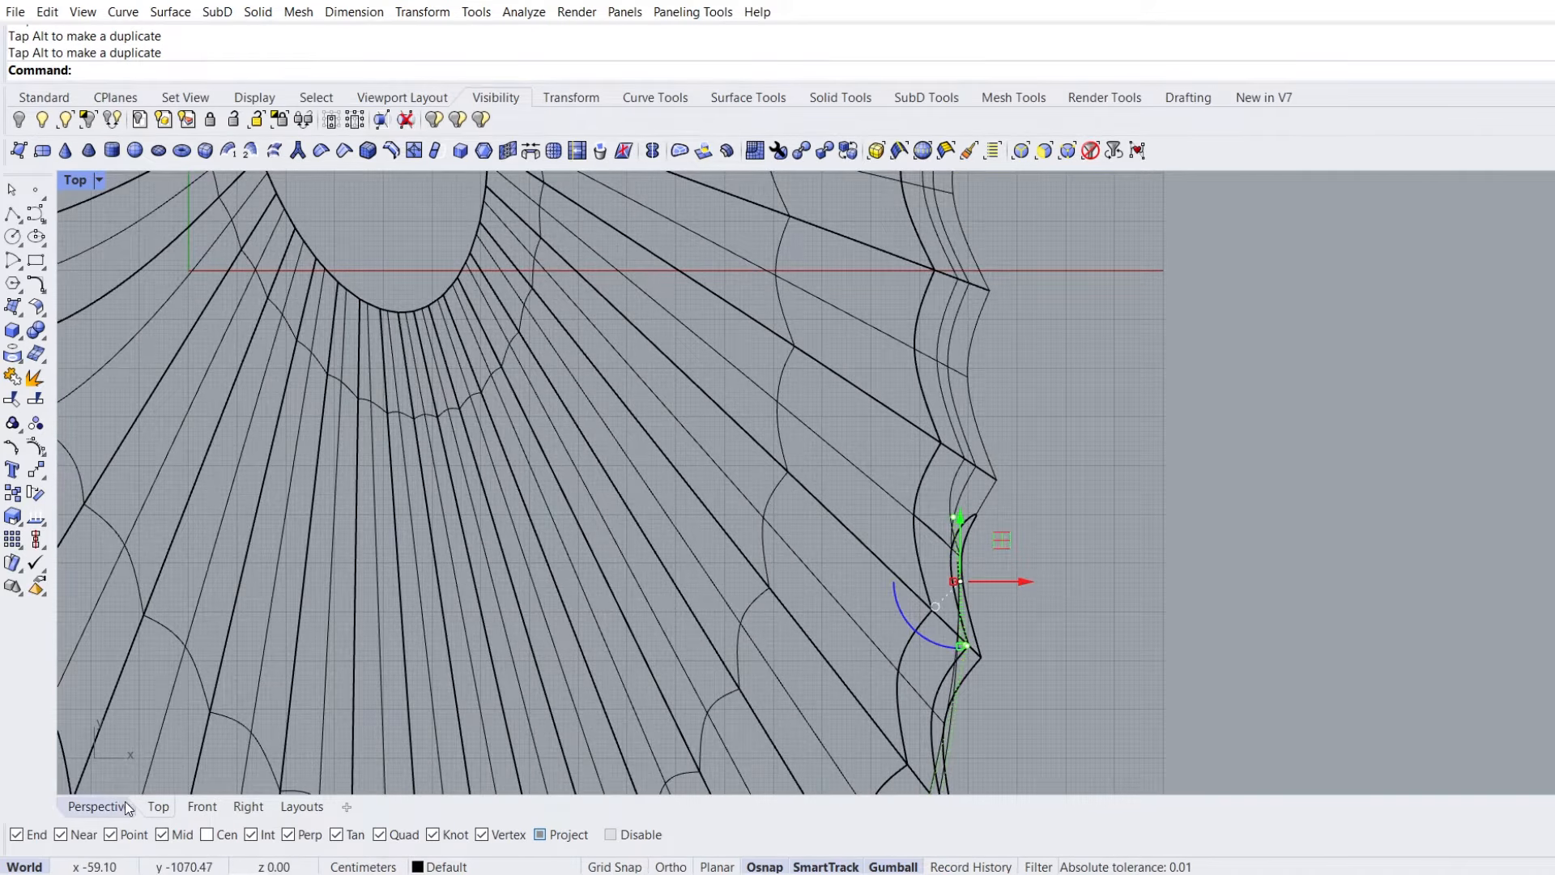
click(95, 806)
click(887, 687)
Align the shell's full opening edge loop to the adjusted curve using Align ToCurve
right_drag(887, 688, 960, 645)
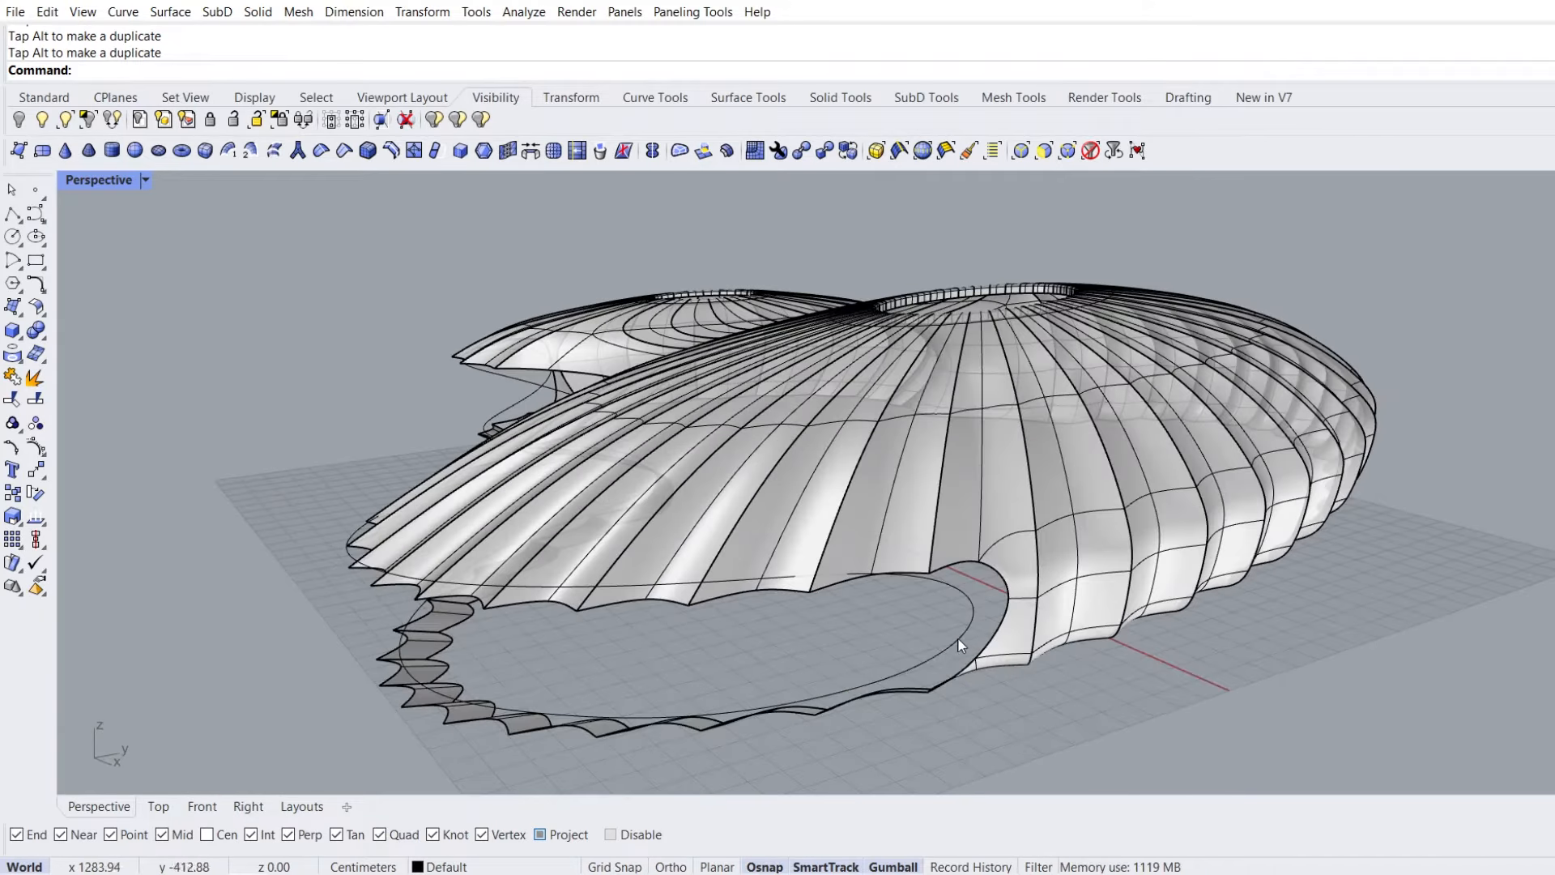
ctrl+shift+double_click(998, 576)
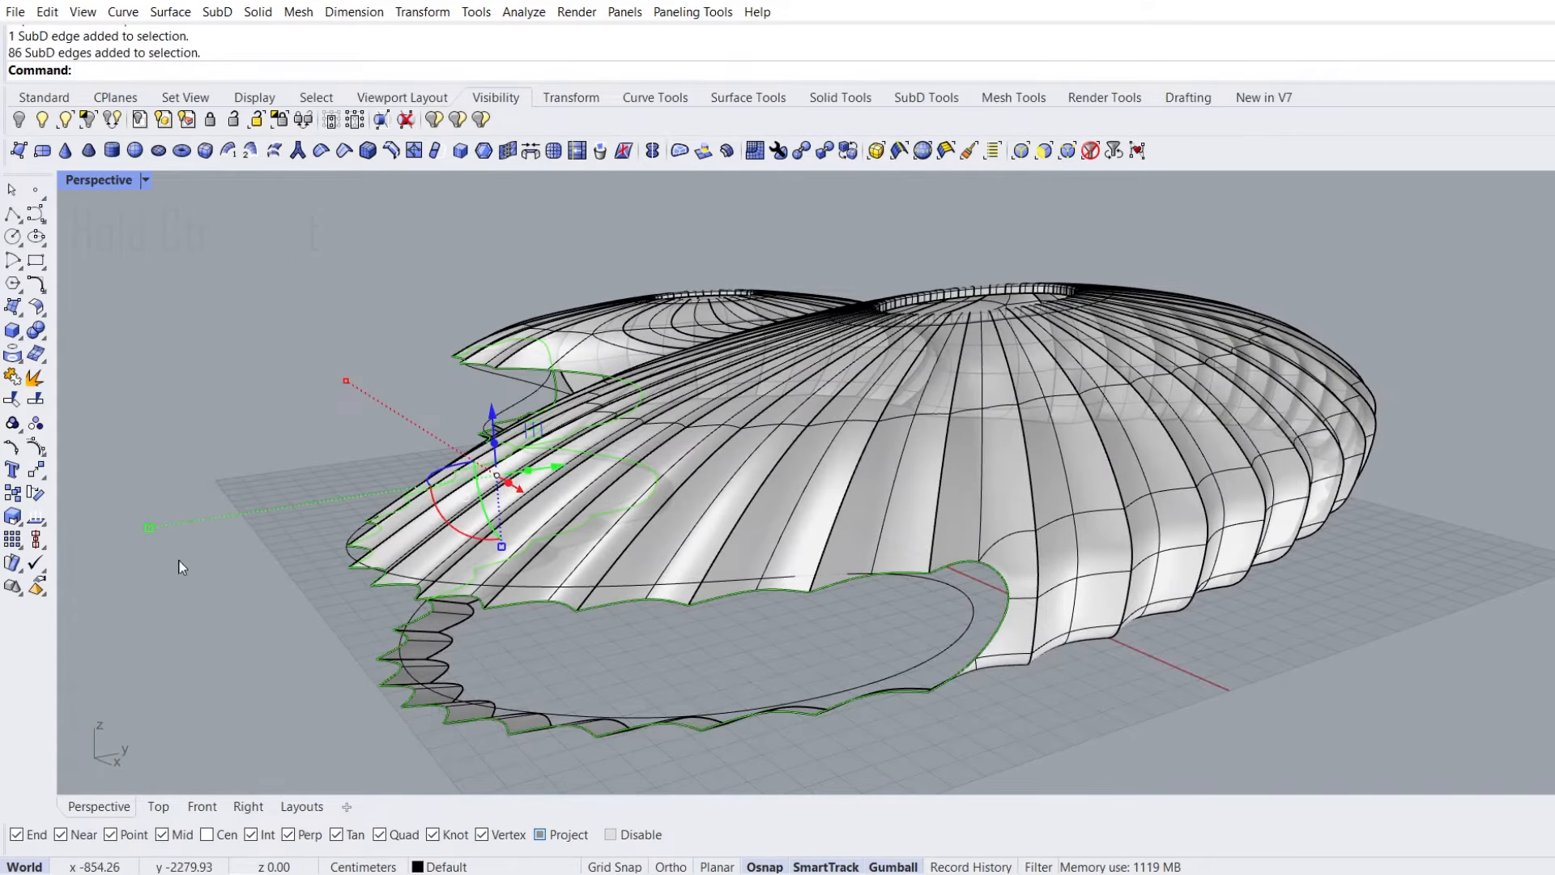
click(36, 539)
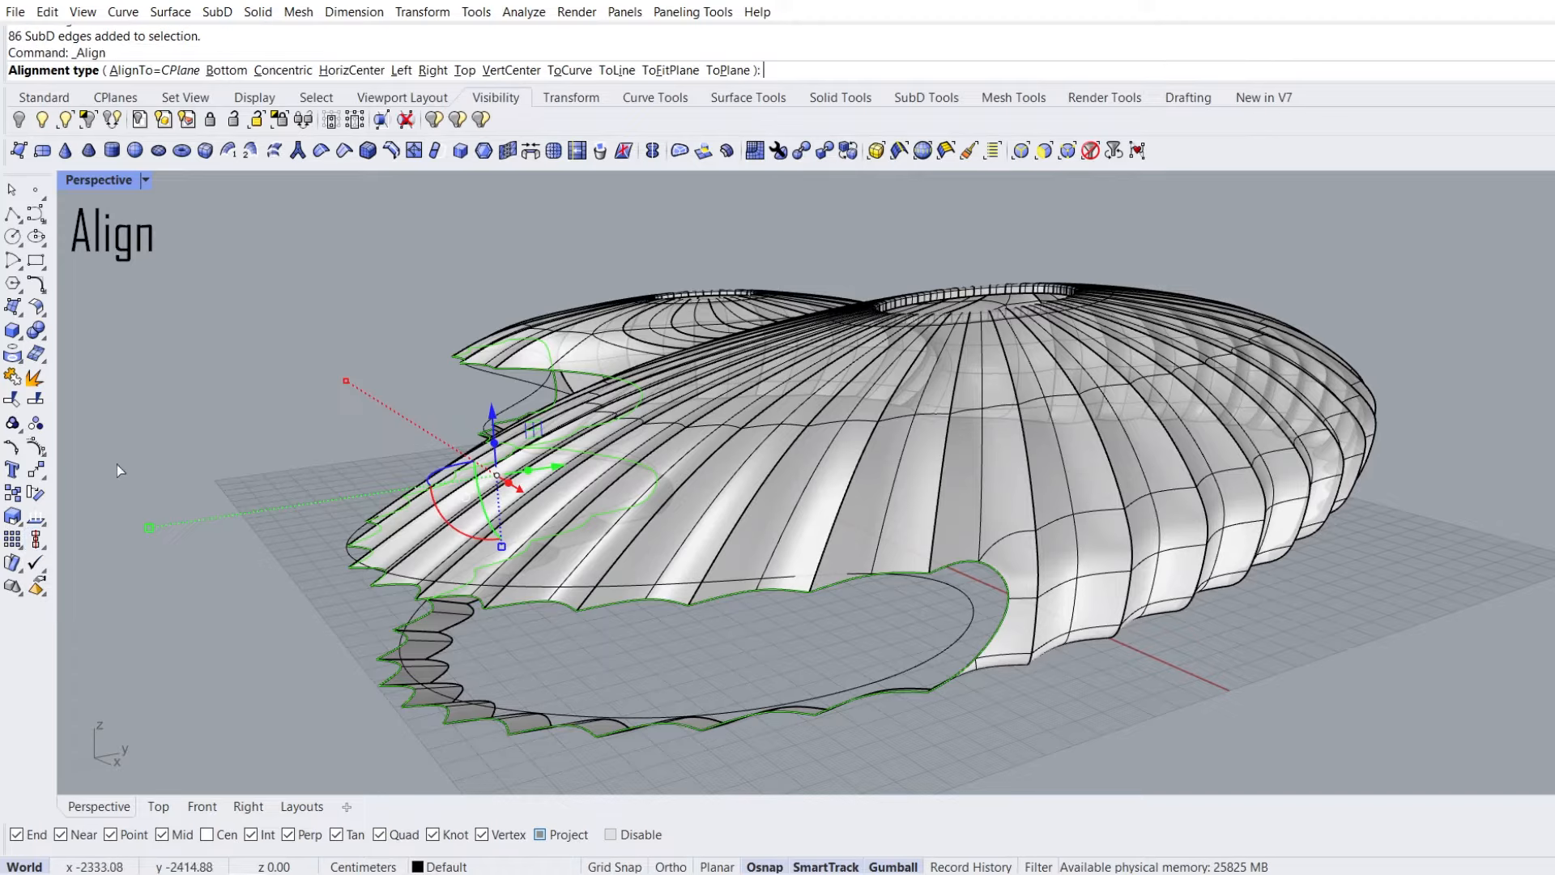
click(569, 71)
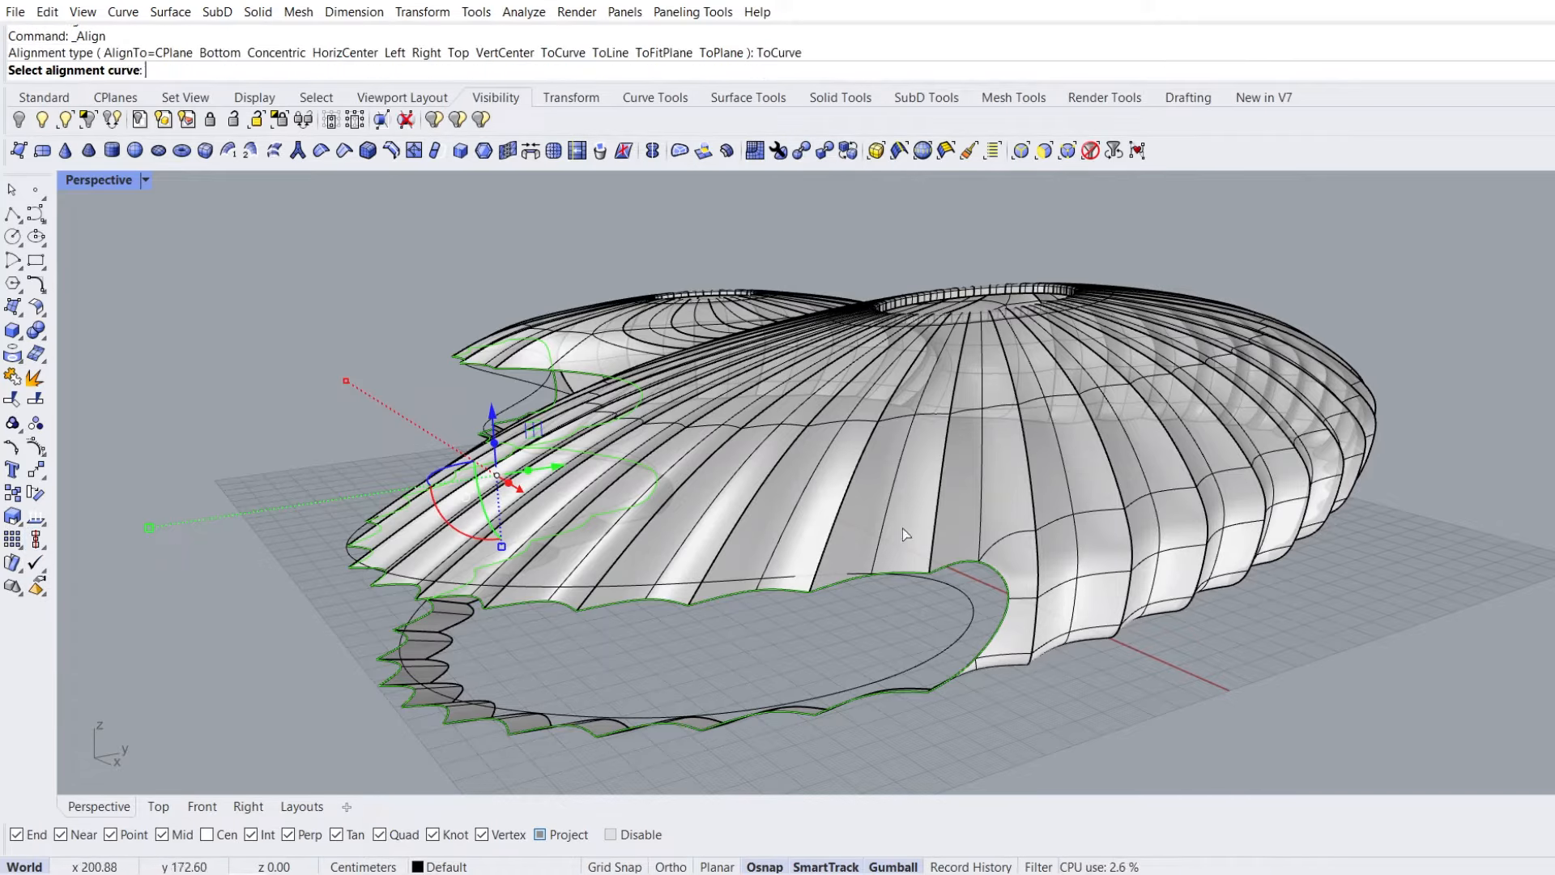
click(946, 643)
right_drag(673, 596, 899, 578)
click(718, 647)
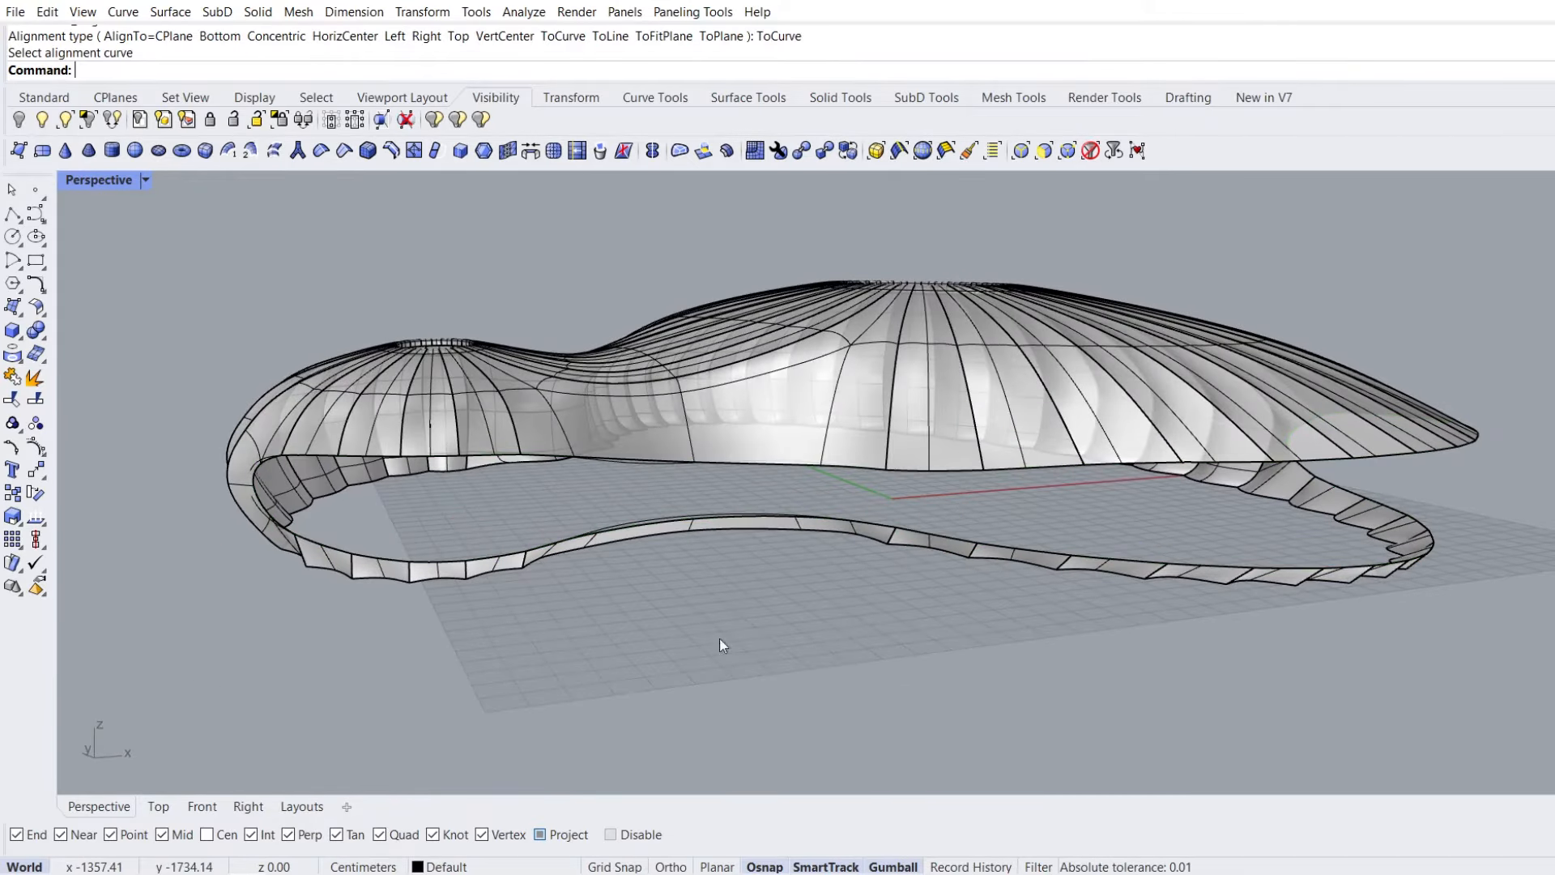
Set the Perspective view to Rendered display and select the guide curve along the opening edge
right_drag(725, 557, 731, 593)
click(145, 180)
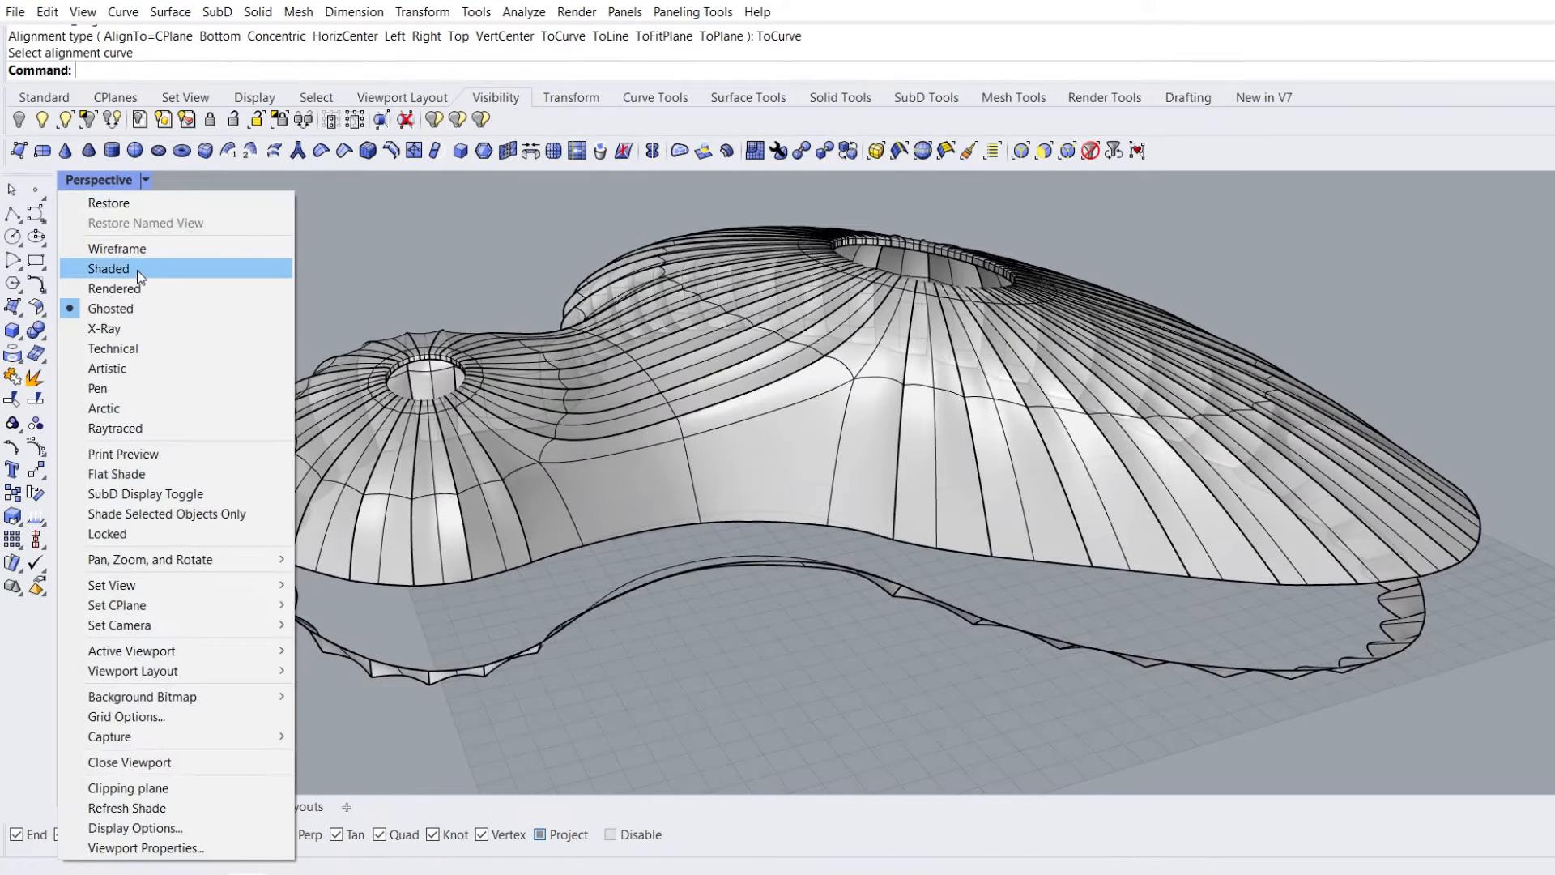
click(149, 290)
mouse_move(659, 579)
right_down()
mouse_move(536, 550)
mouse_move(684, 545)
mouse_move(645, 555)
right_up()
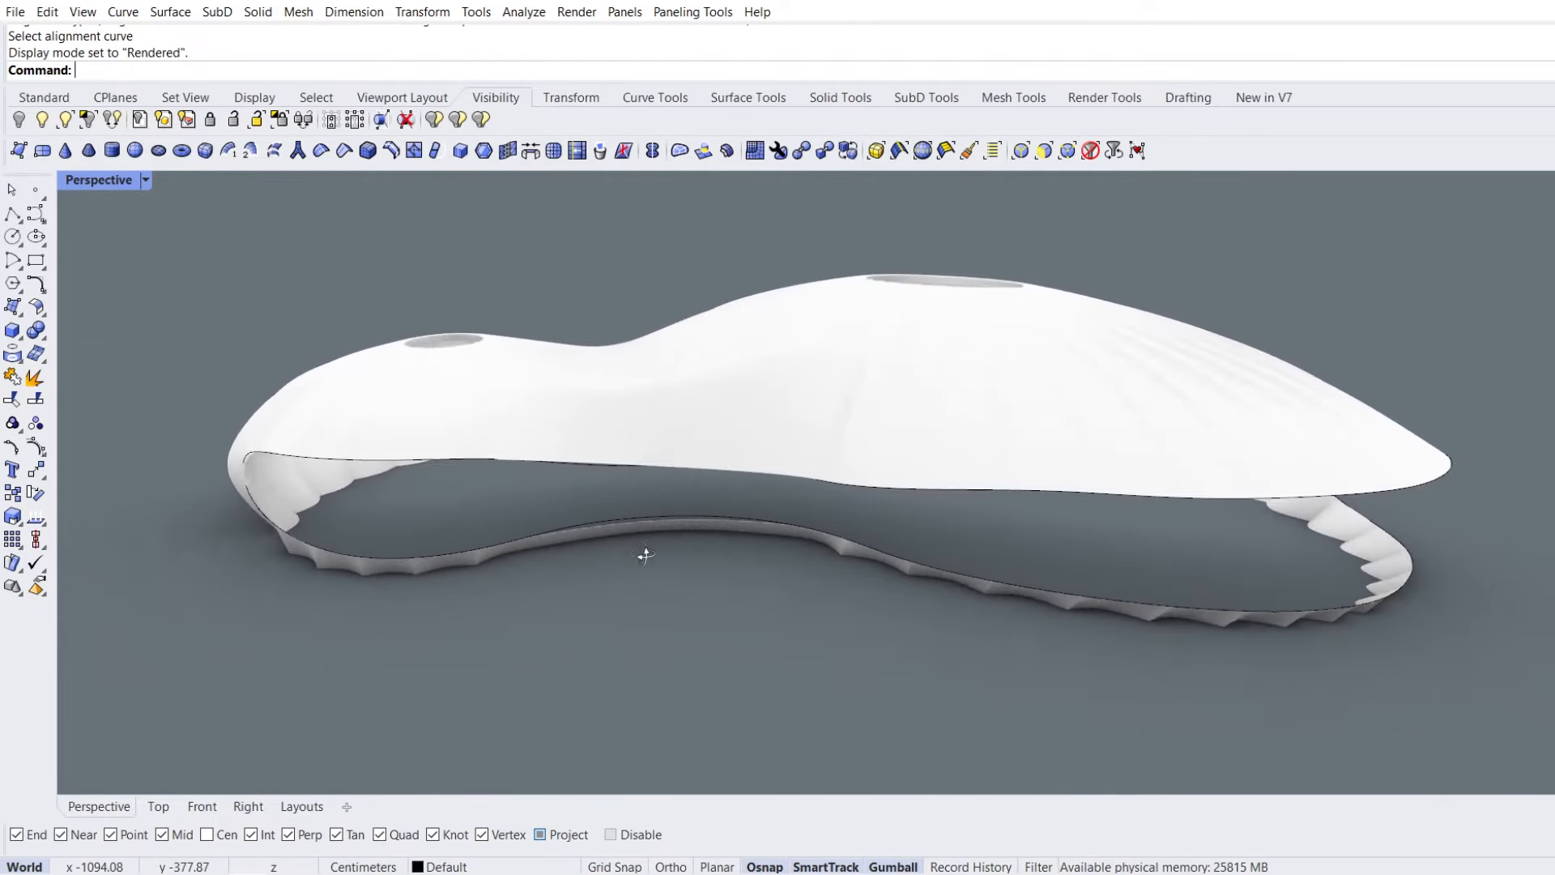
click(639, 517)
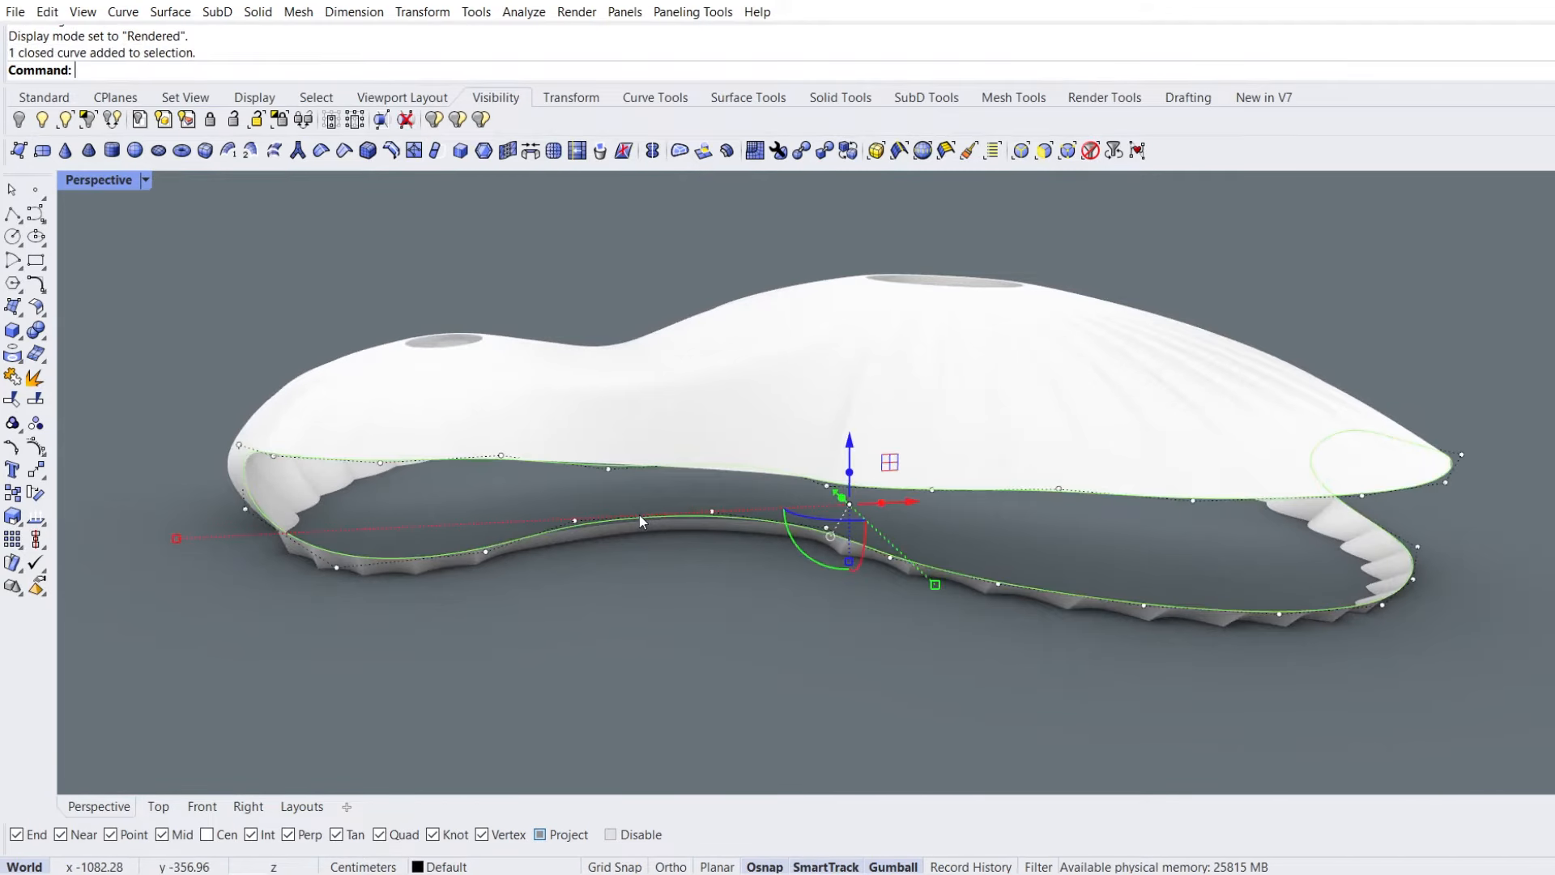
Clear the curve selection and switch the perspective view of the shell to Shaded display
right_drag(646, 586, 519, 606)
click(503, 599)
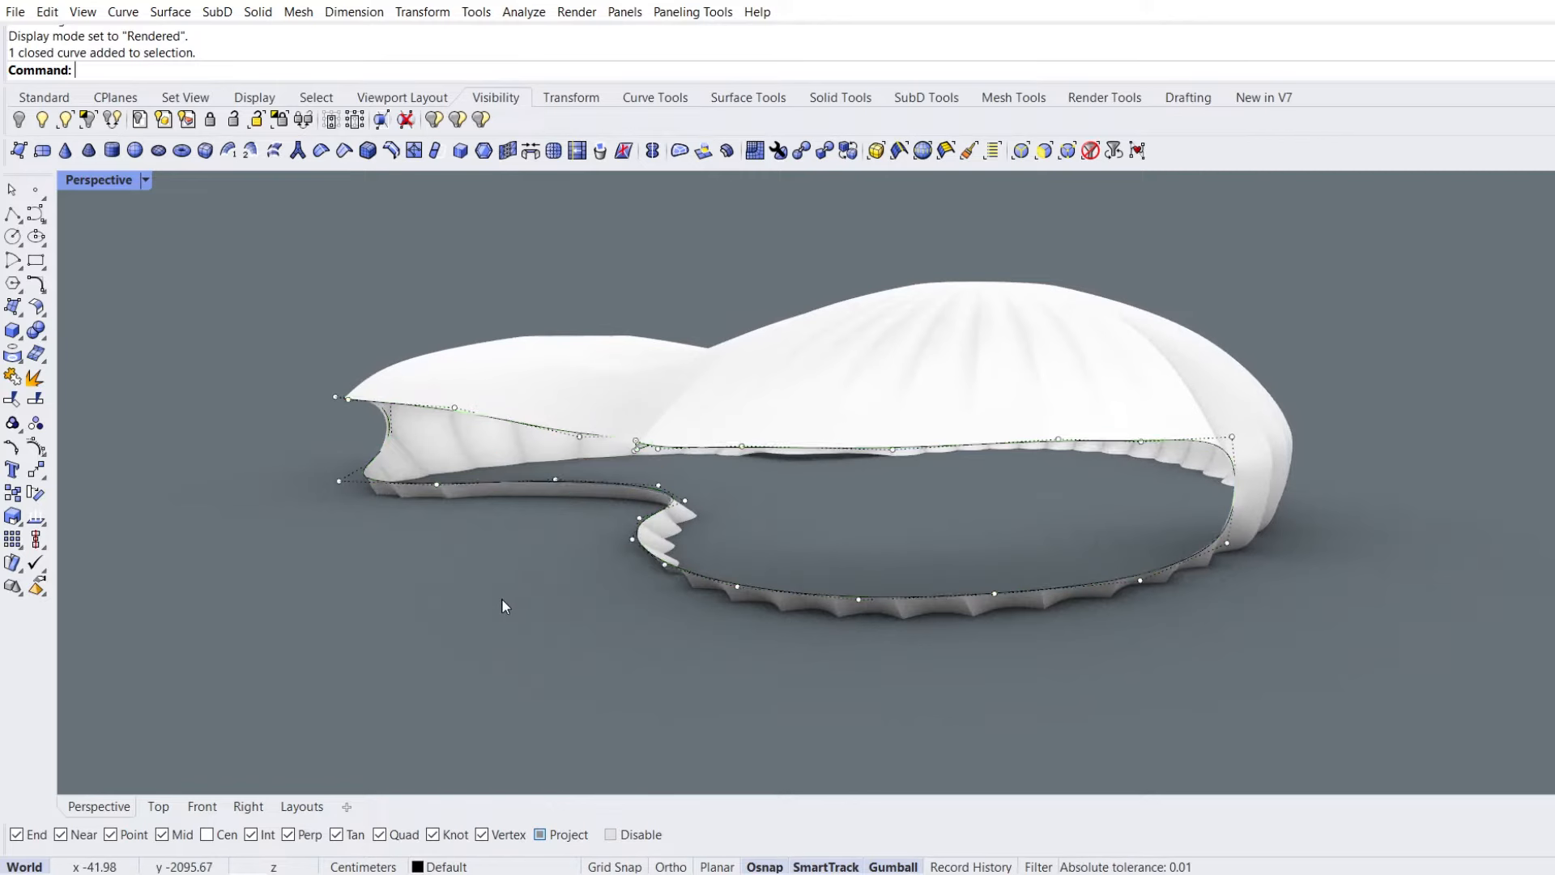
right_drag(629, 623, 579, 620)
right_drag(909, 578, 240, 419)
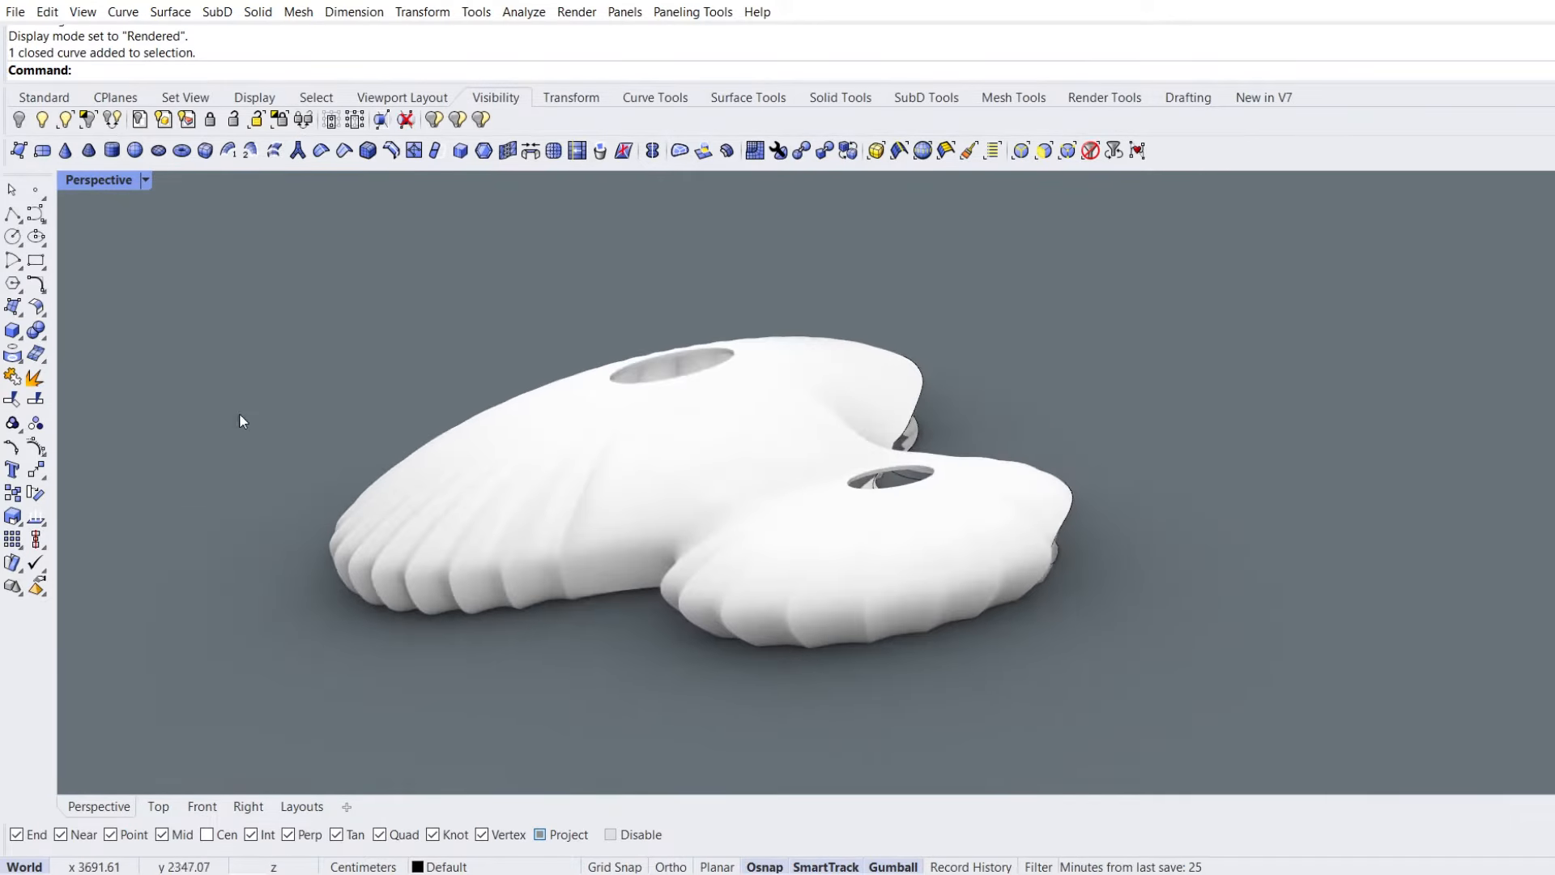
click(148, 179)
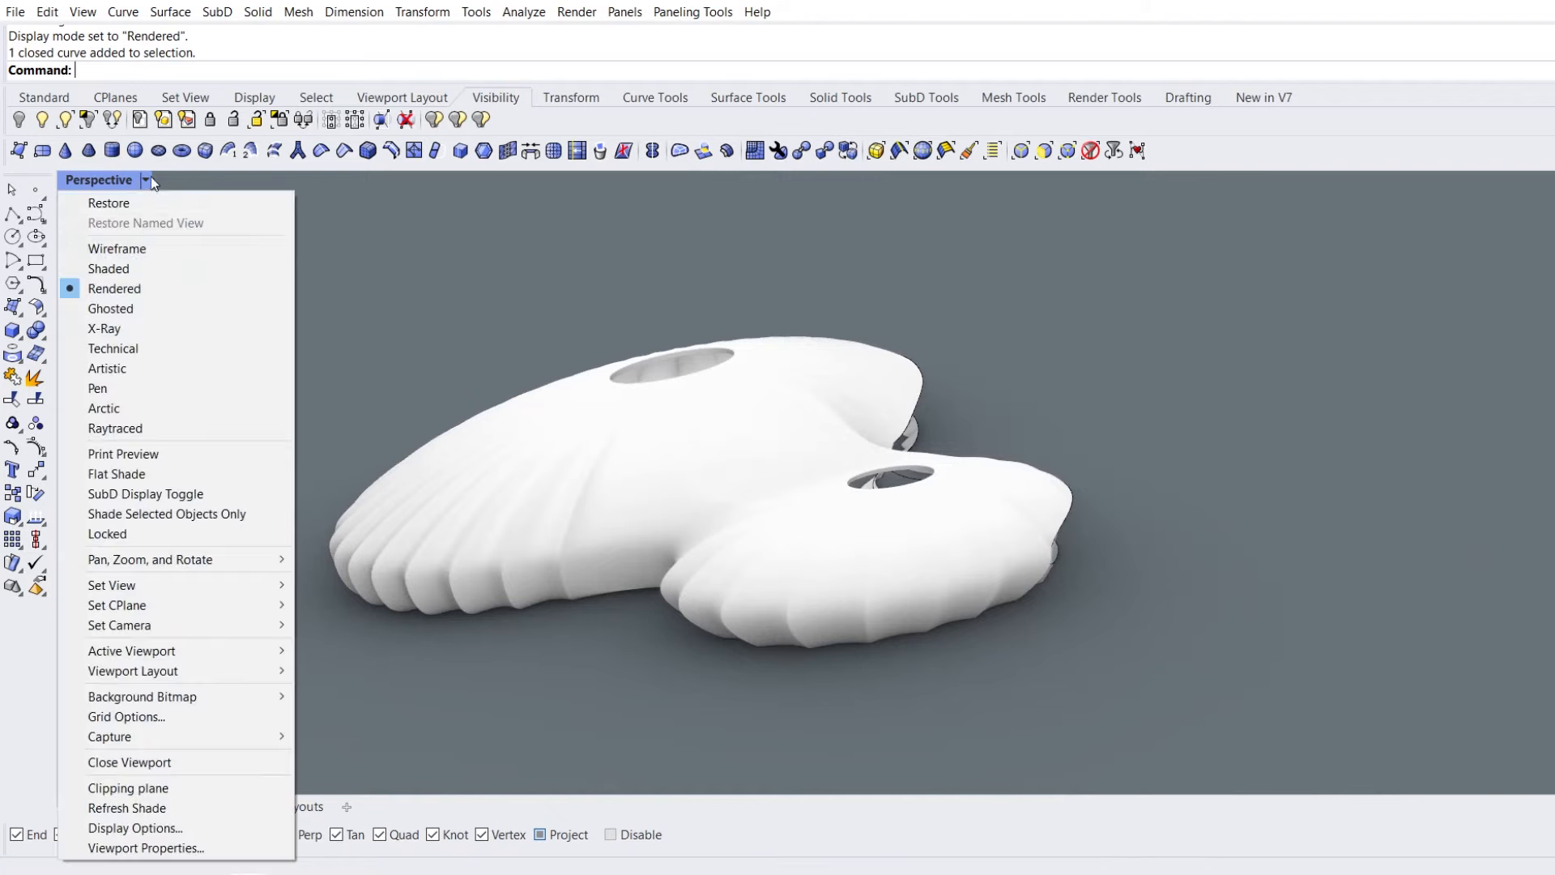
click(135, 267)
right_drag(257, 506, 283, 526)
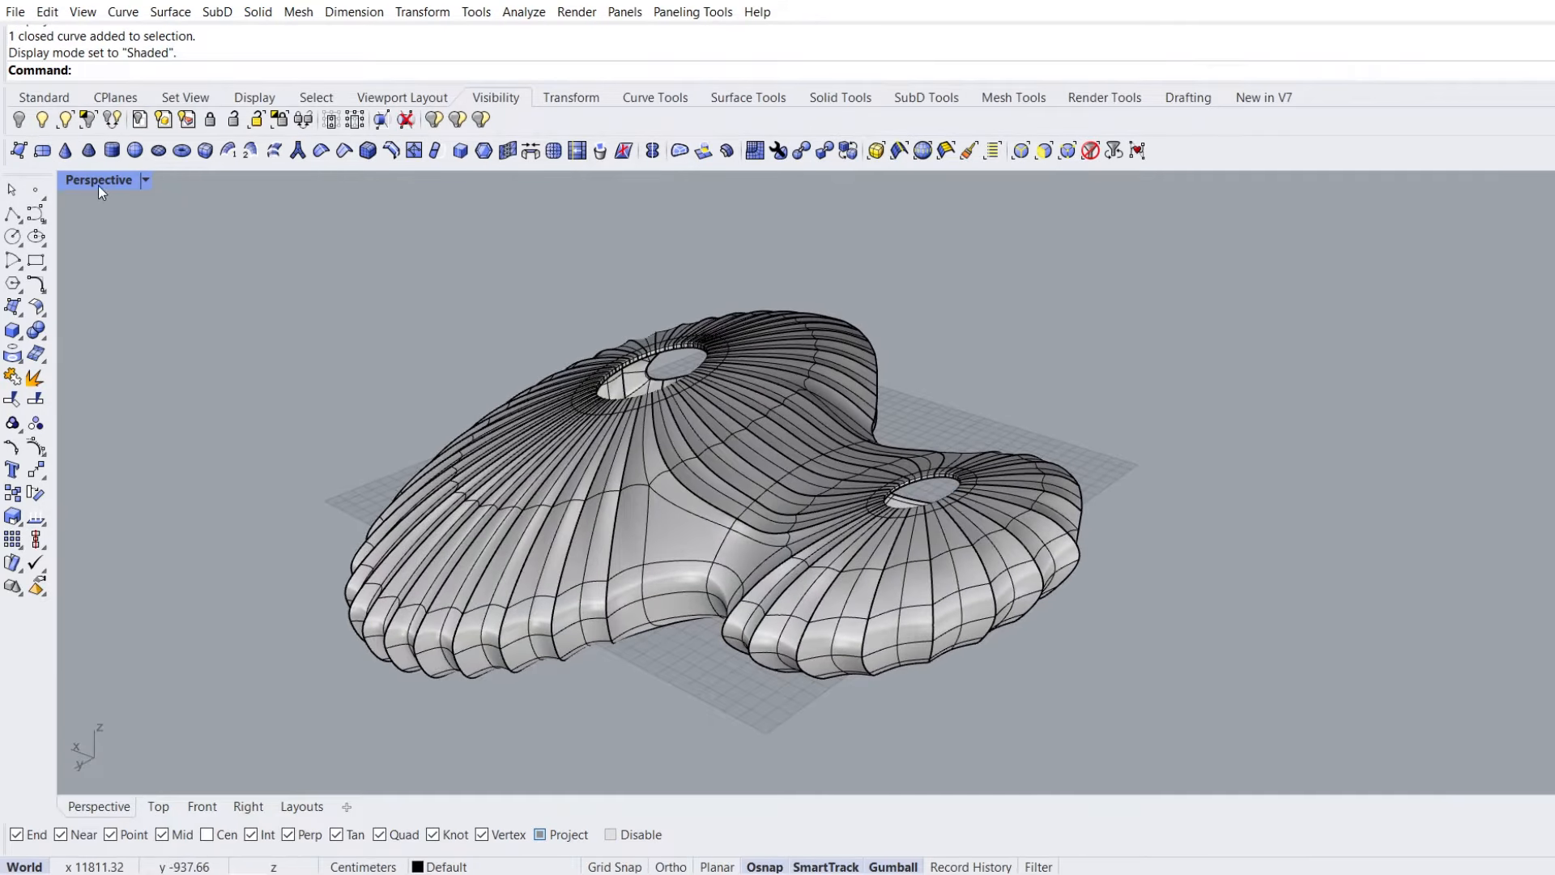
Bring back the hidden objects, isolate the SubD shell with the site plan picture, and lock the picture
click(54, 125)
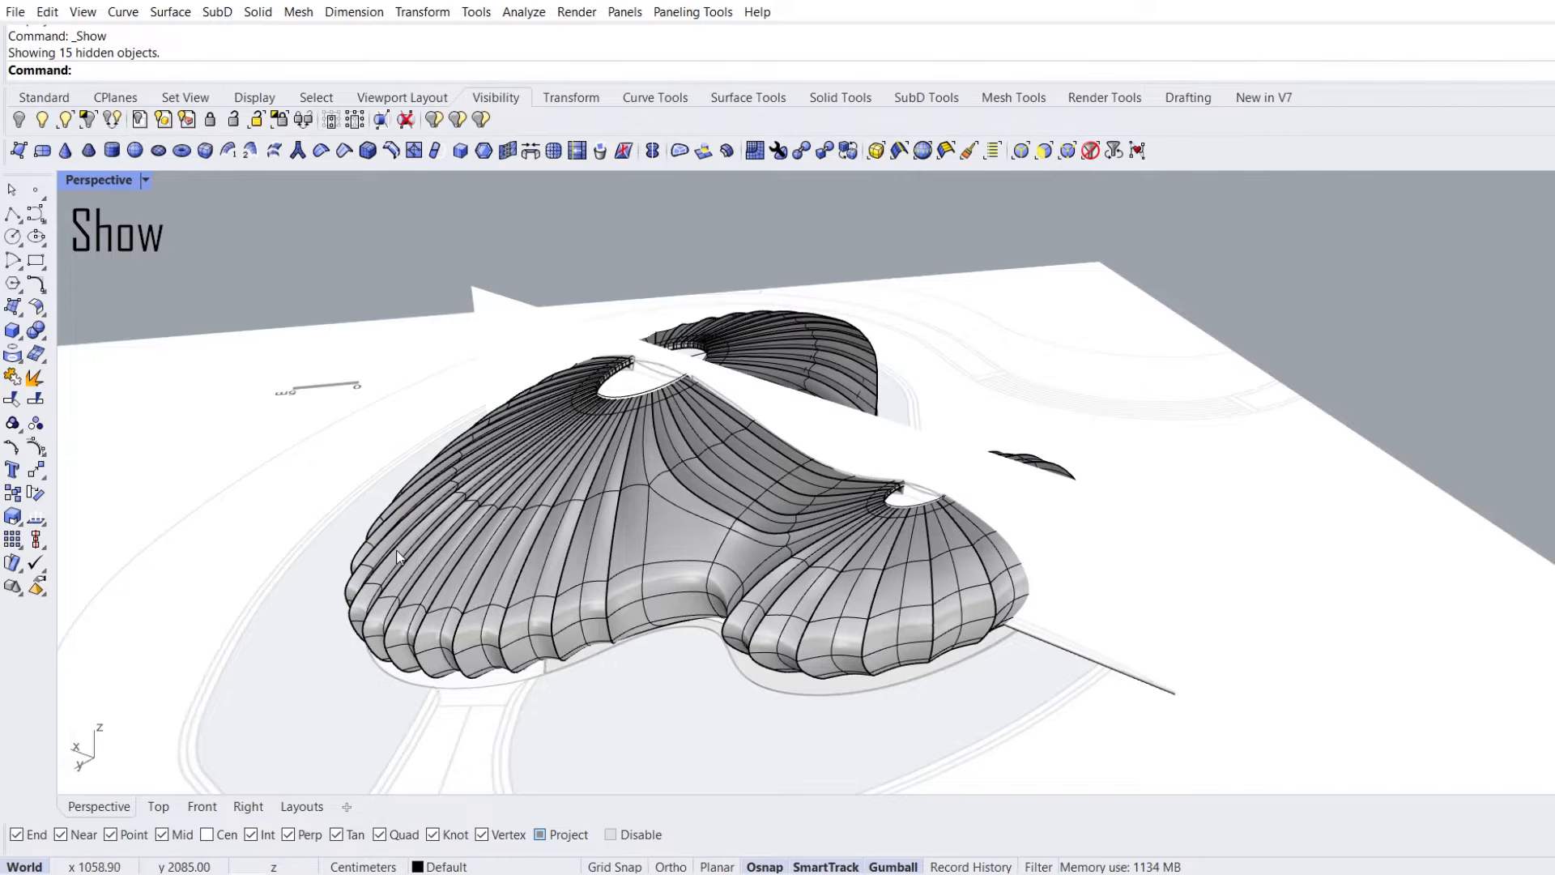
click(301, 684)
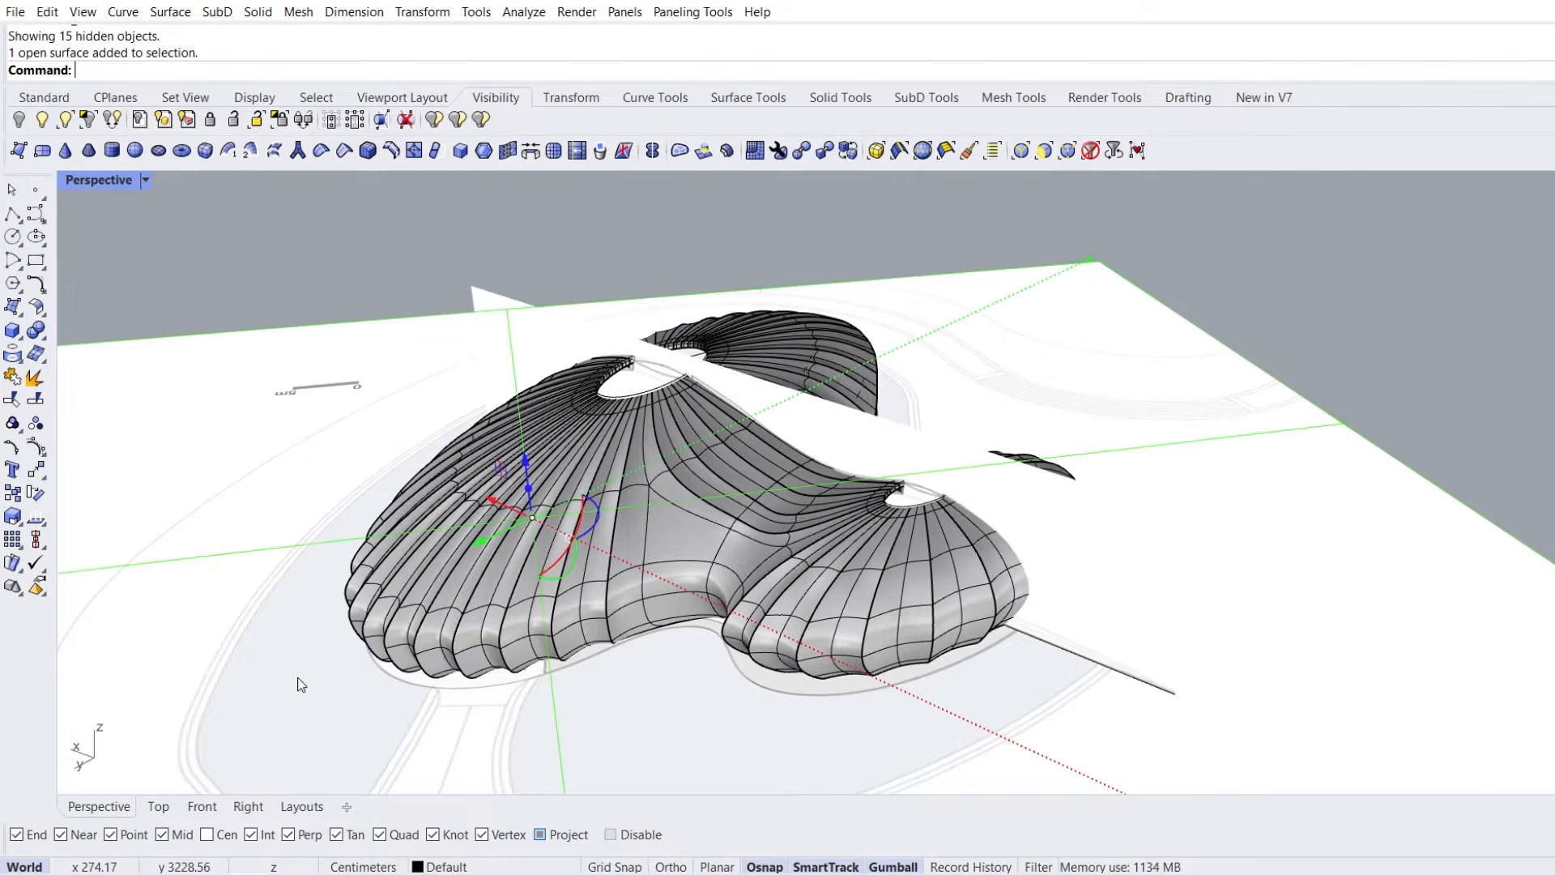
shift+click(415, 609)
click(89, 122)
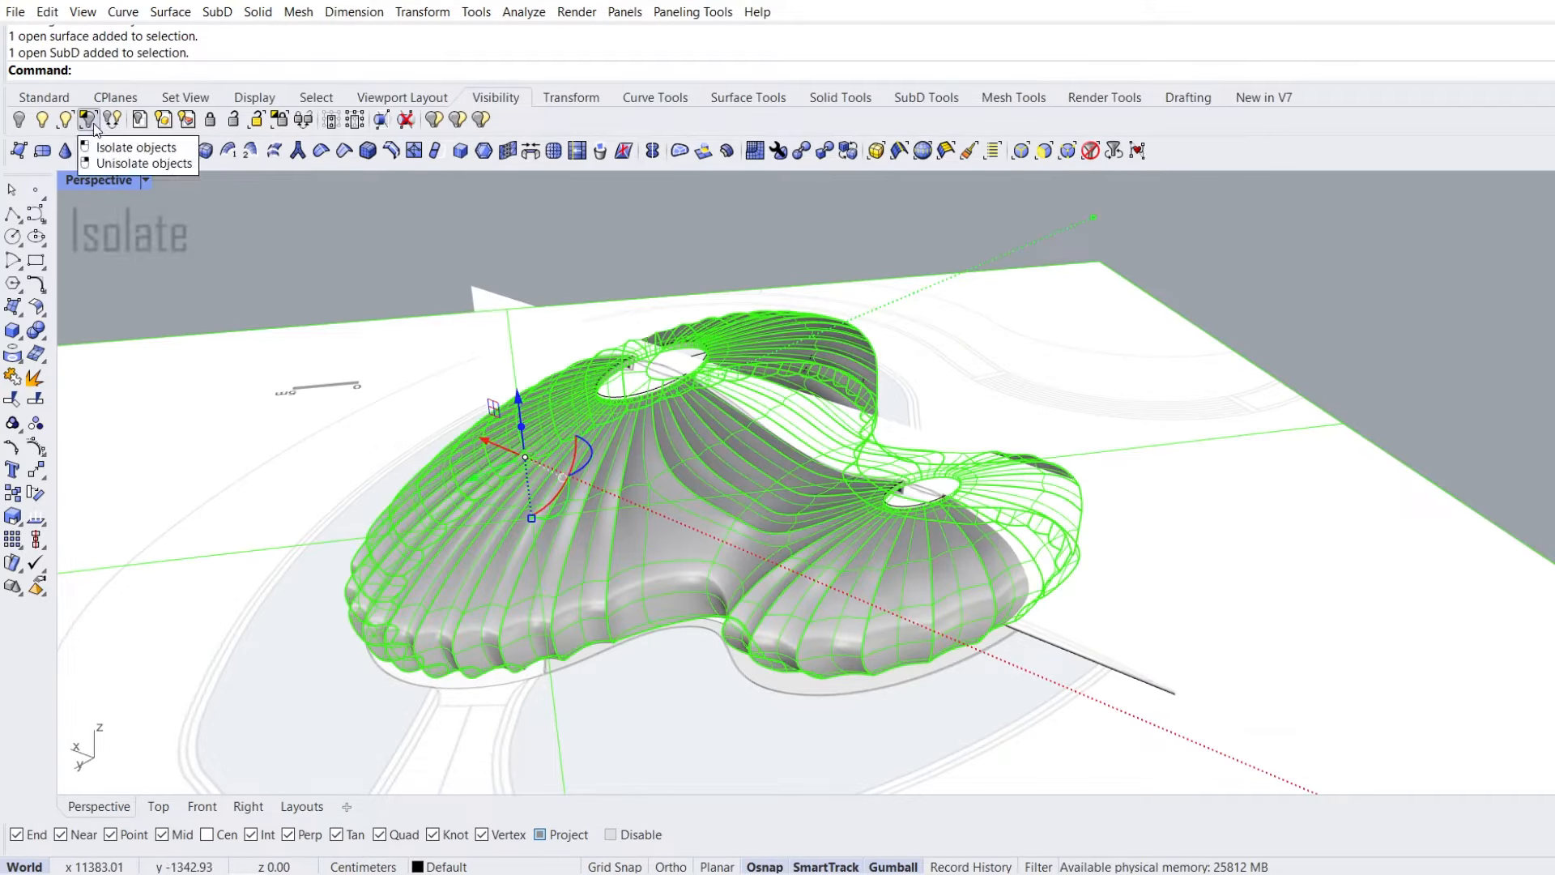
click(281, 357)
click(211, 127)
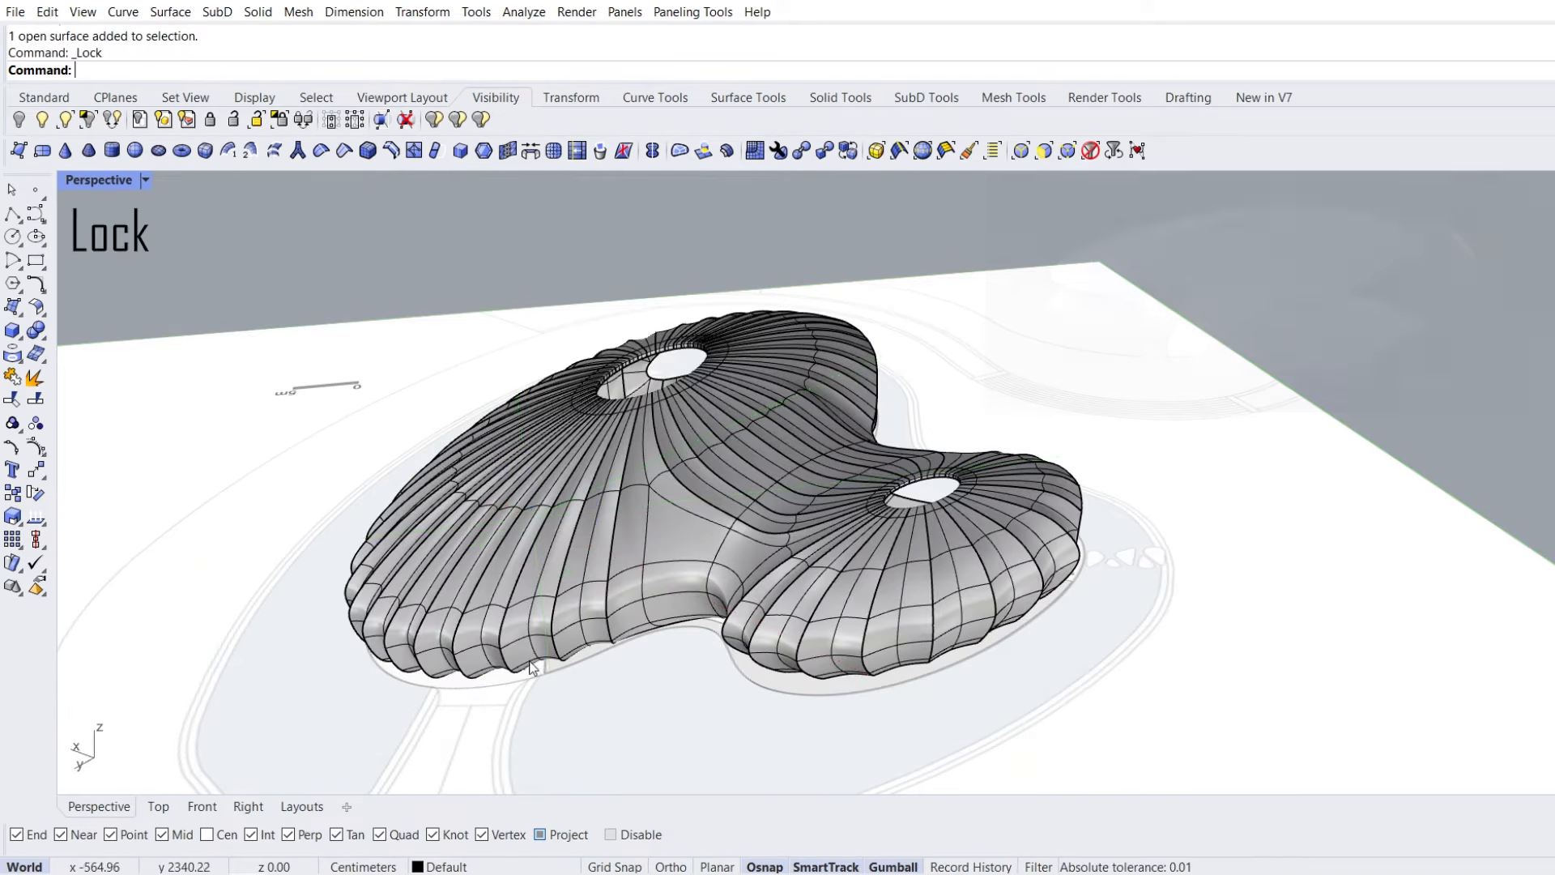
Select two stacked SubD faces on the large dome's lower side near the concave waist and set the view to Ghosted display
right_drag(538, 687, 534, 648)
scroll(534, 648, up, 6)
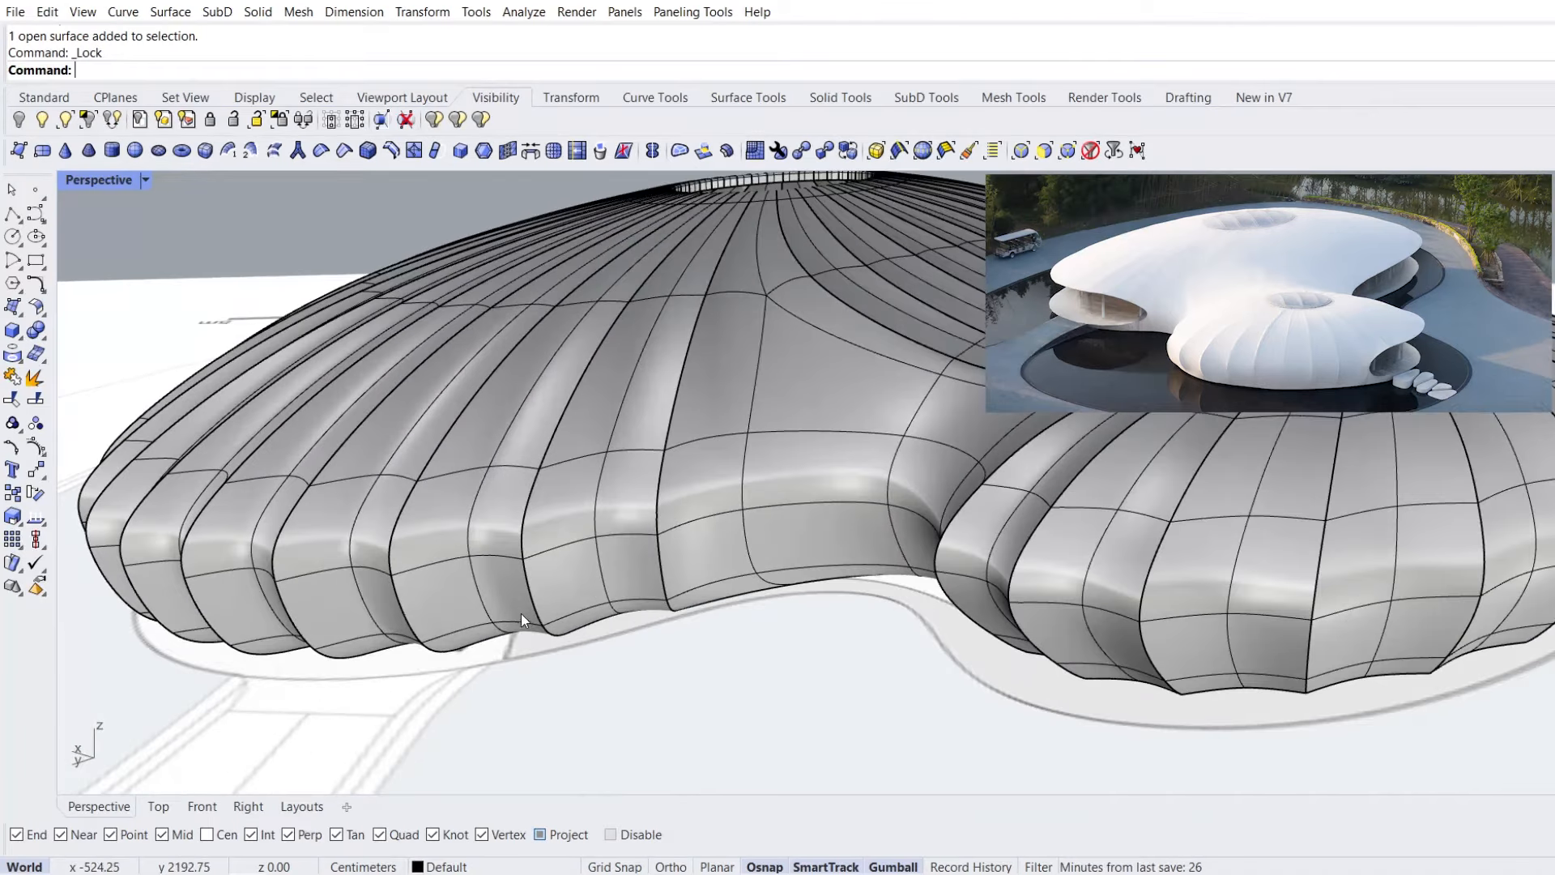
ctrl+shift+click(552, 591)
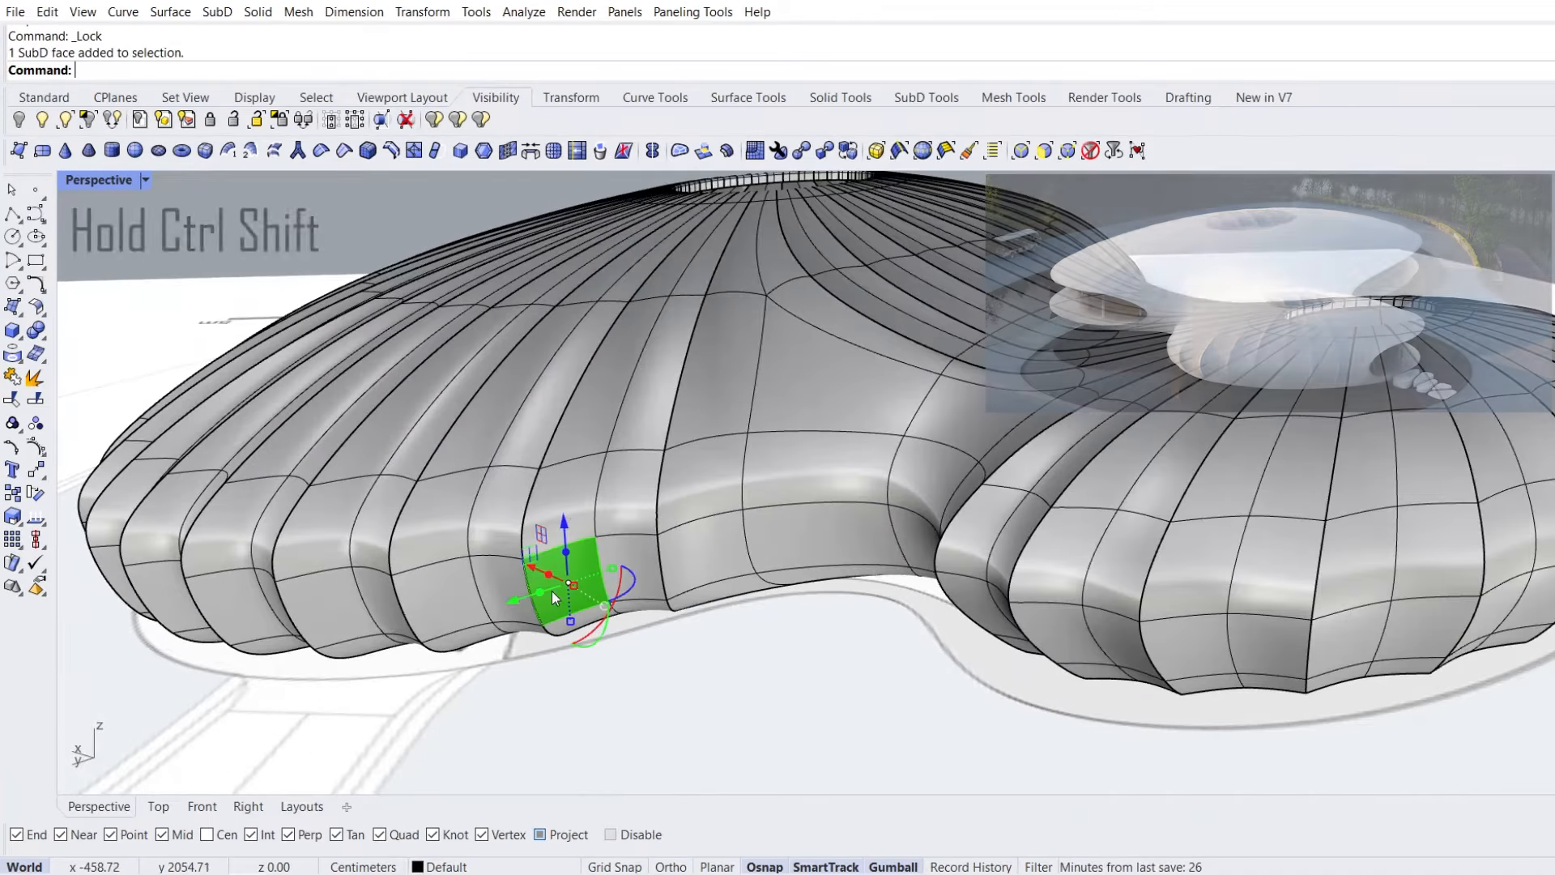
ctrl+shift+click(554, 508)
mouse_move(554, 508)
right_down()
mouse_move(324, 544)
mouse_move(607, 514)
mouse_move(534, 523)
right_up()
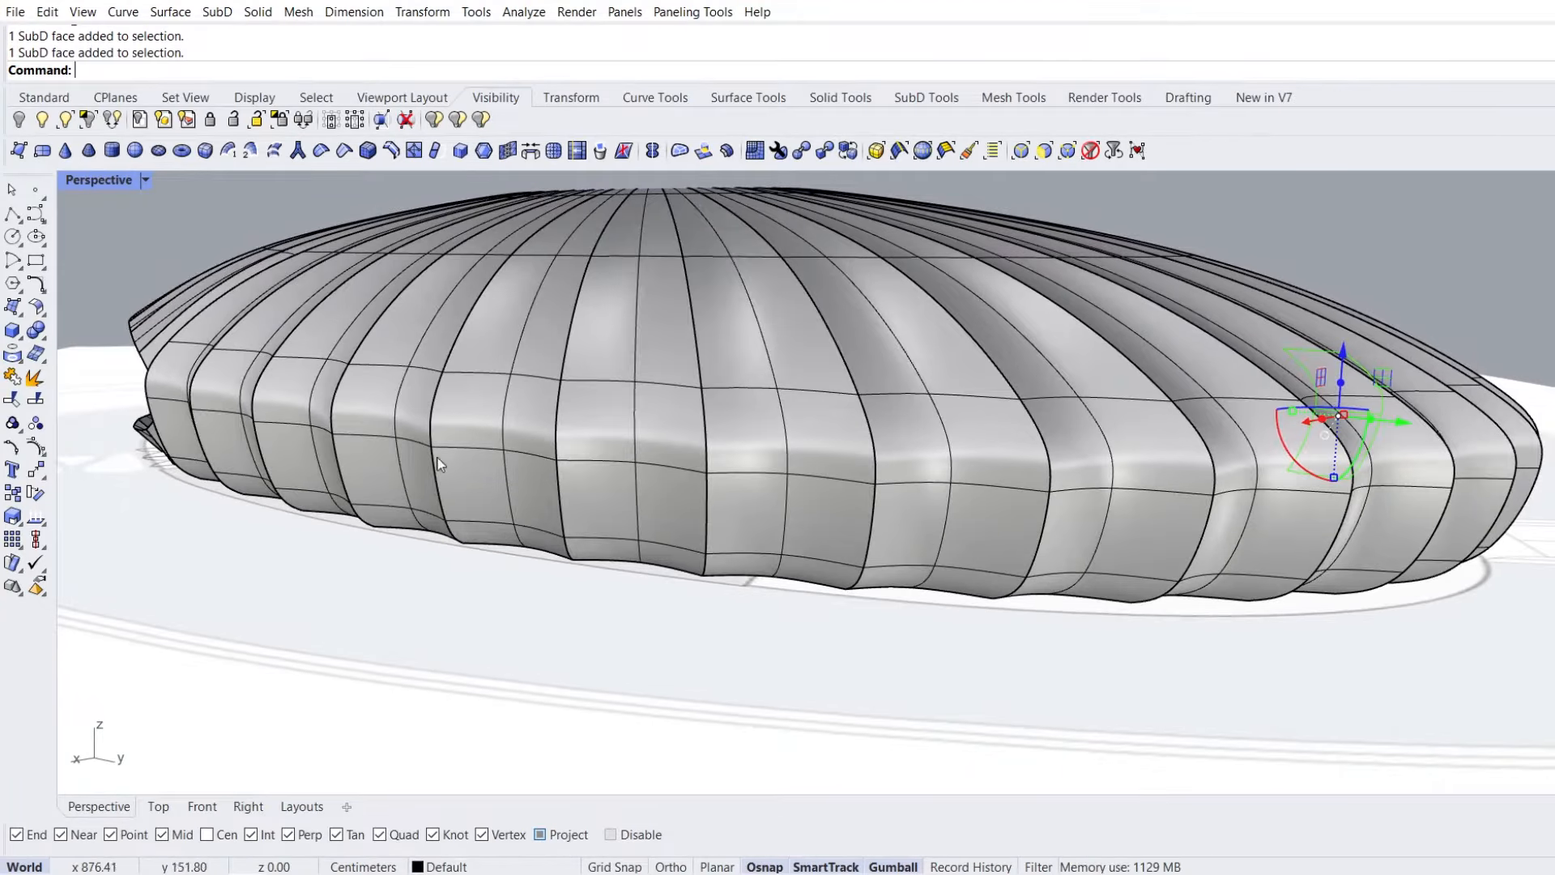
click(145, 180)
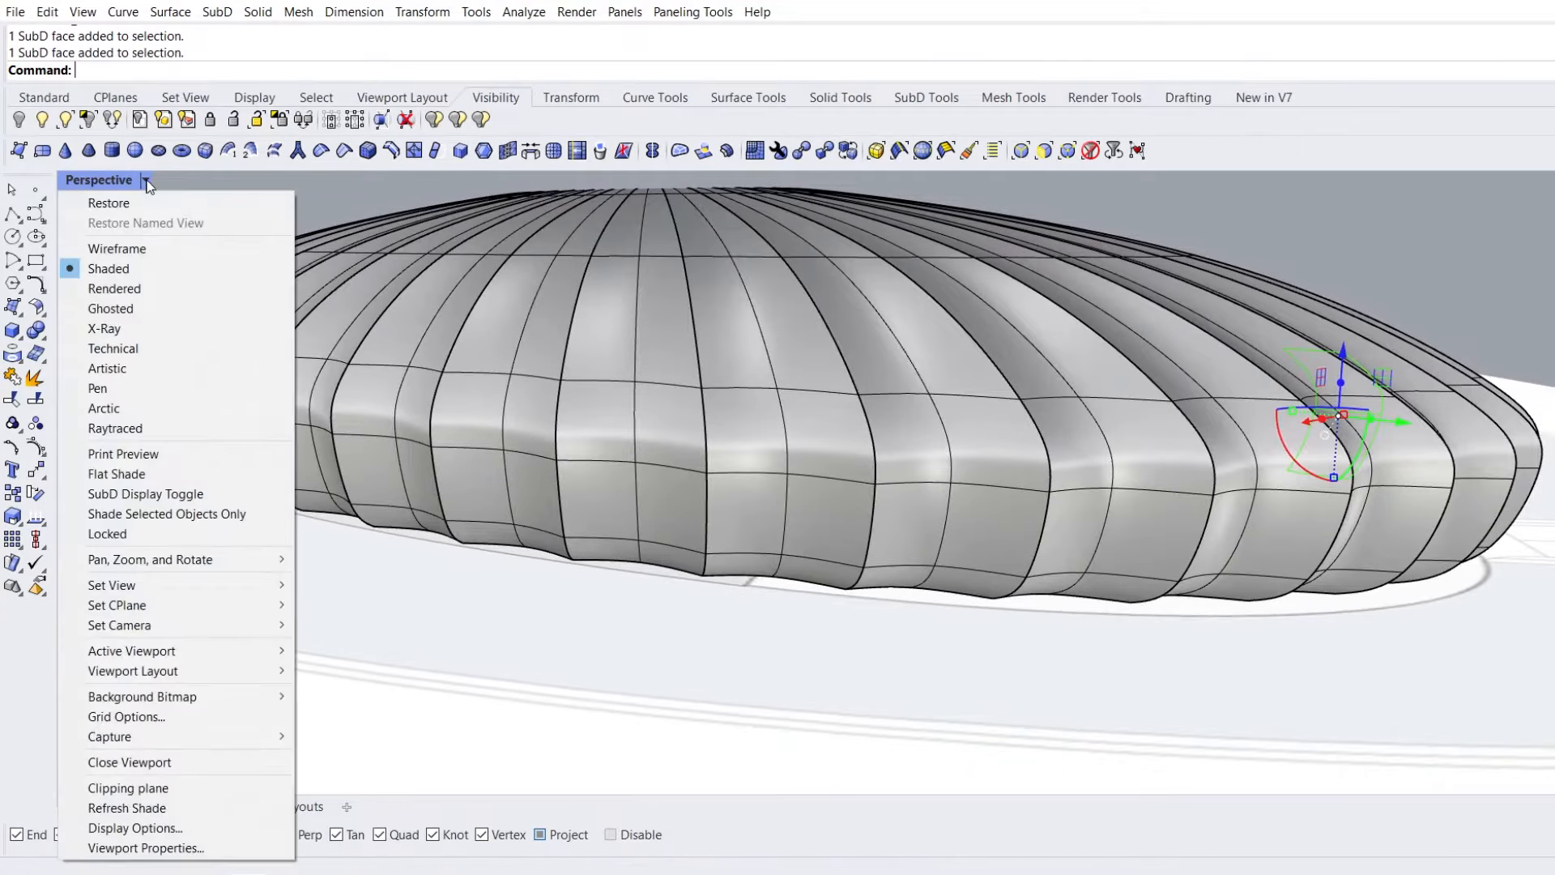
click(146, 309)
right_drag(597, 600, 624, 621)
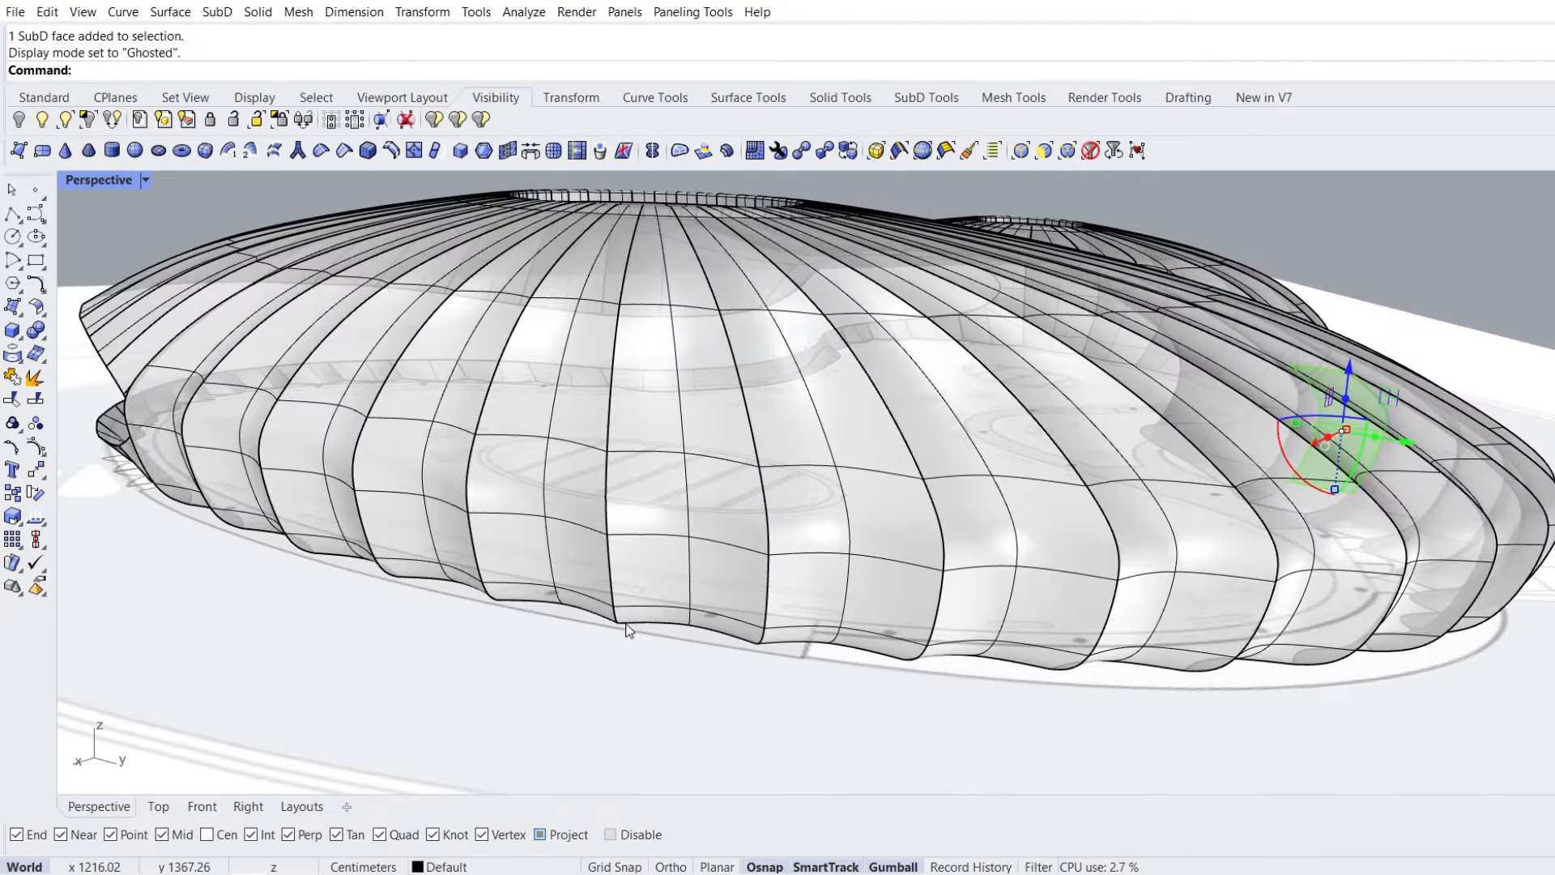
Extend the selection along the two face bands around the large dome, leave out the base faces, and delete the selected faces
ctrl+shift+click(891, 603)
ctrl+shift+click(886, 525)
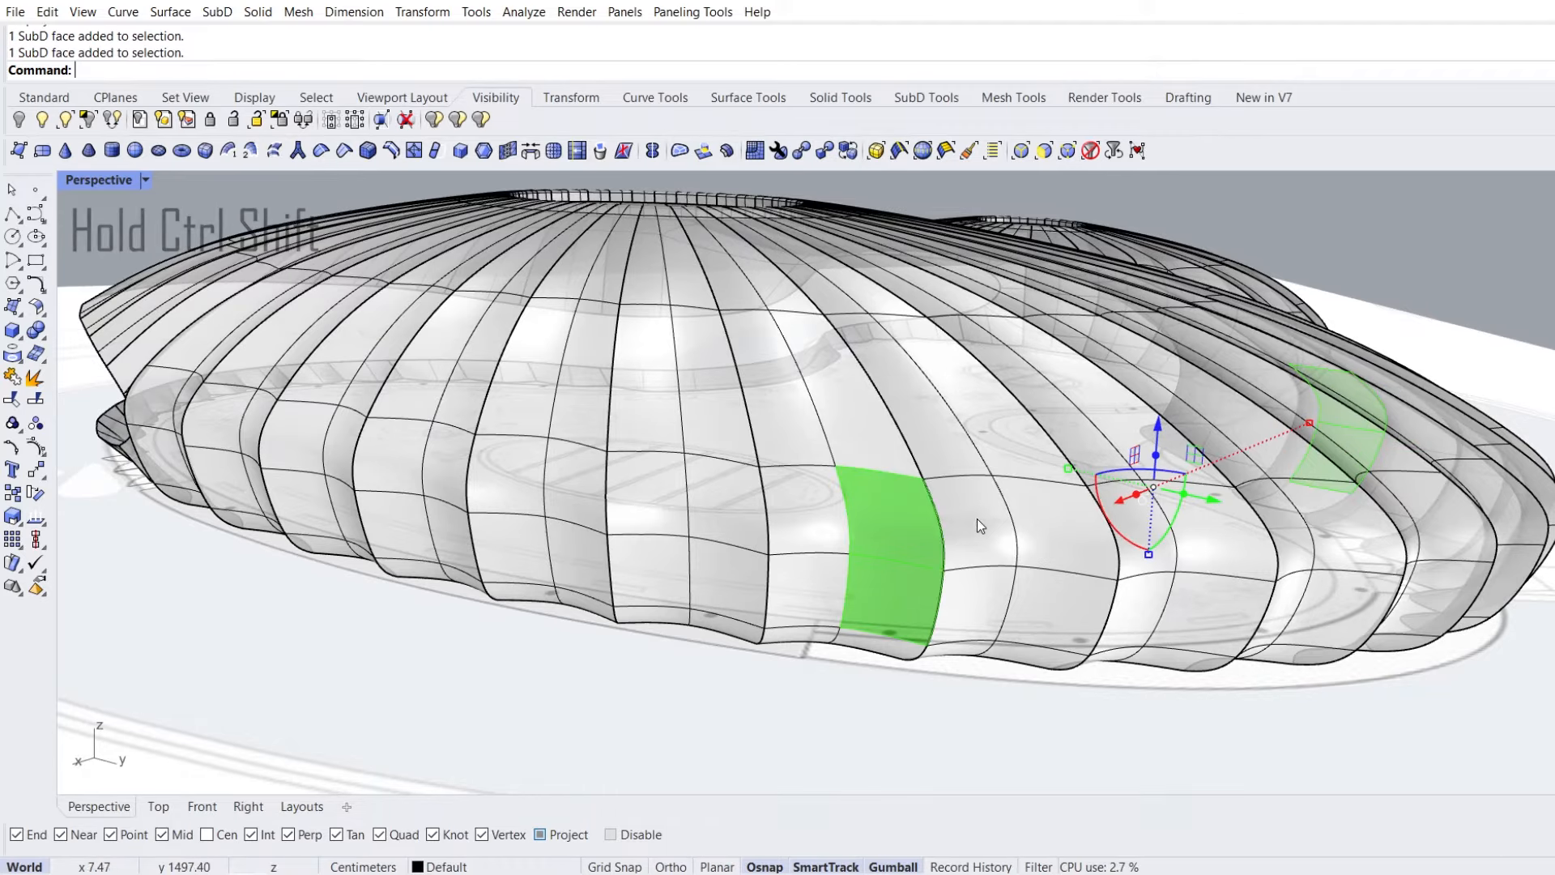
ctrl+shift+double_click(977, 518)
ctrl+shift+click(975, 590)
ctrl+shift+click(977, 616)
ctrl+shift+double_click(1030, 605)
scroll(967, 610, up, 5)
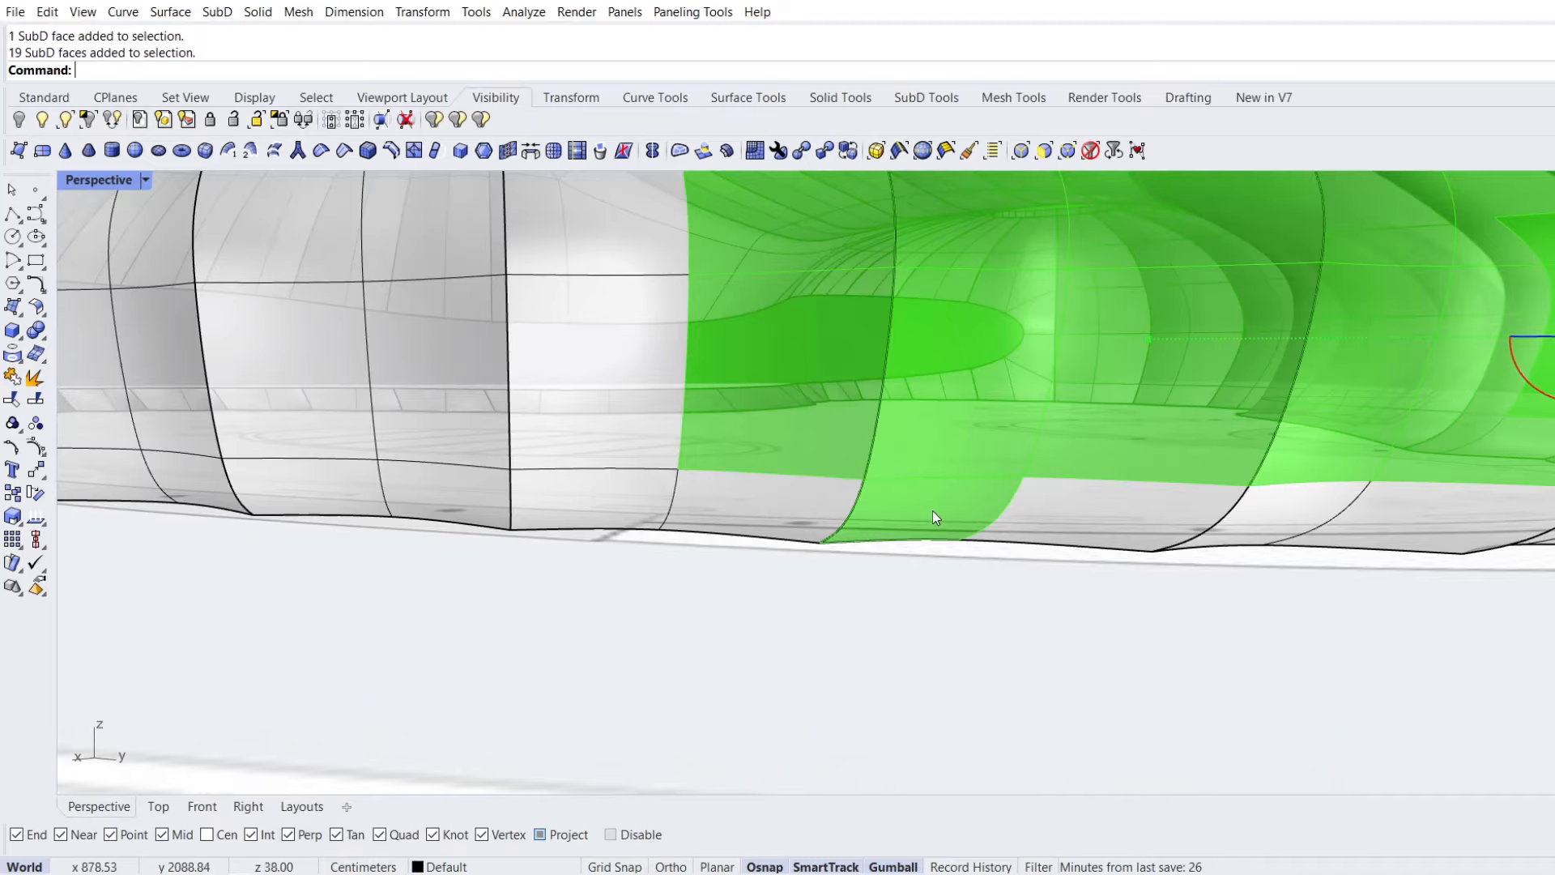
ctrl+shift+click(935, 517)
scroll(891, 502, down, 5)
right_drag(847, 489, 649, 526)
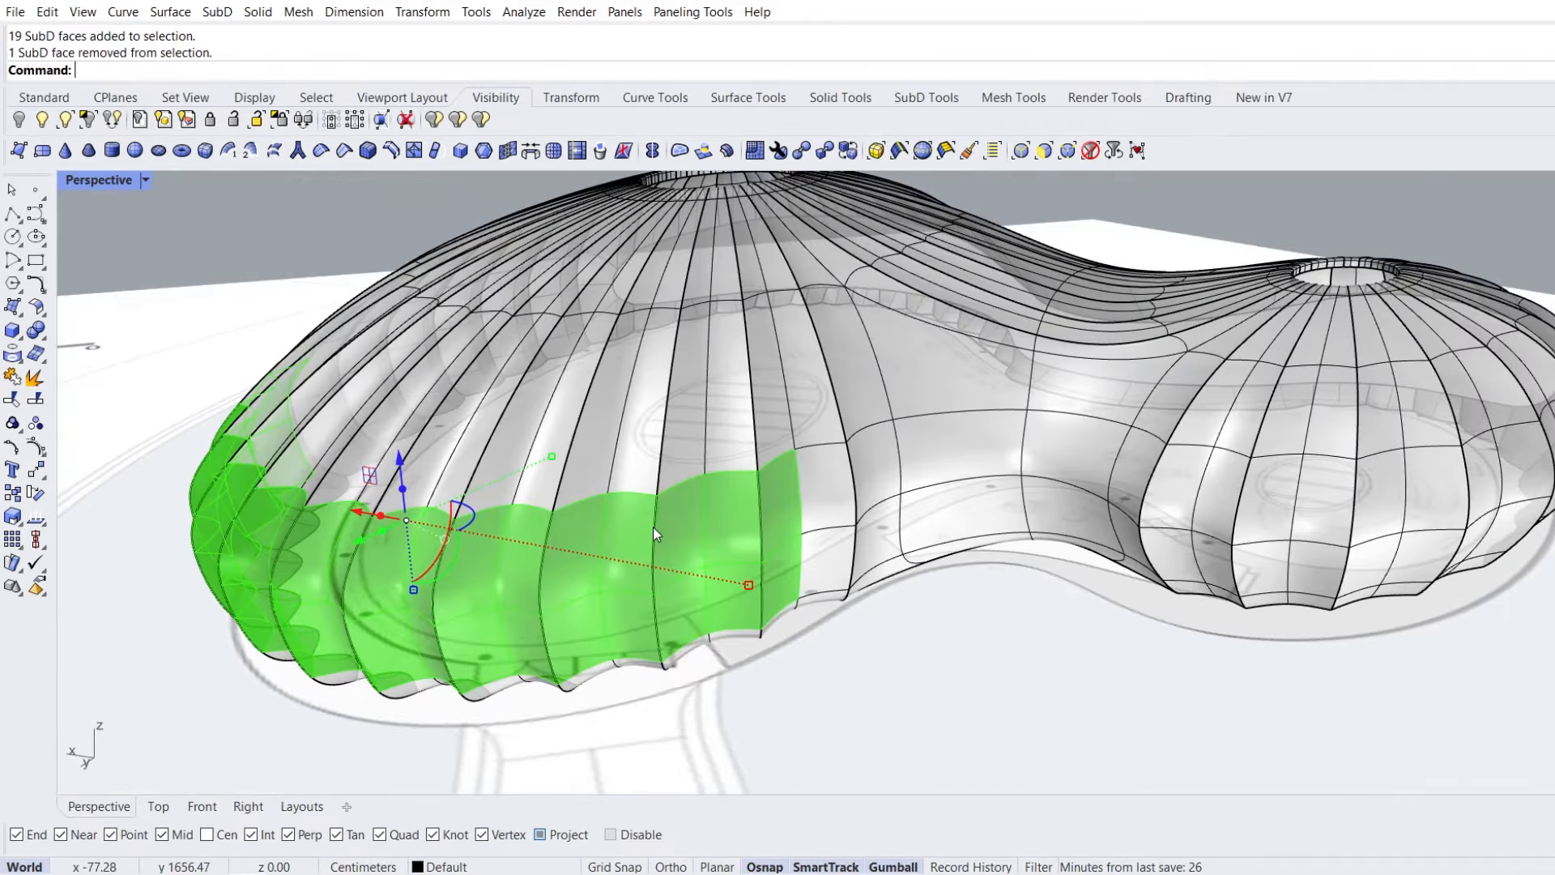
key(Delete)
Unlock the site plan picture and isolate only the SubD shell
scroll(685, 512, down, 3)
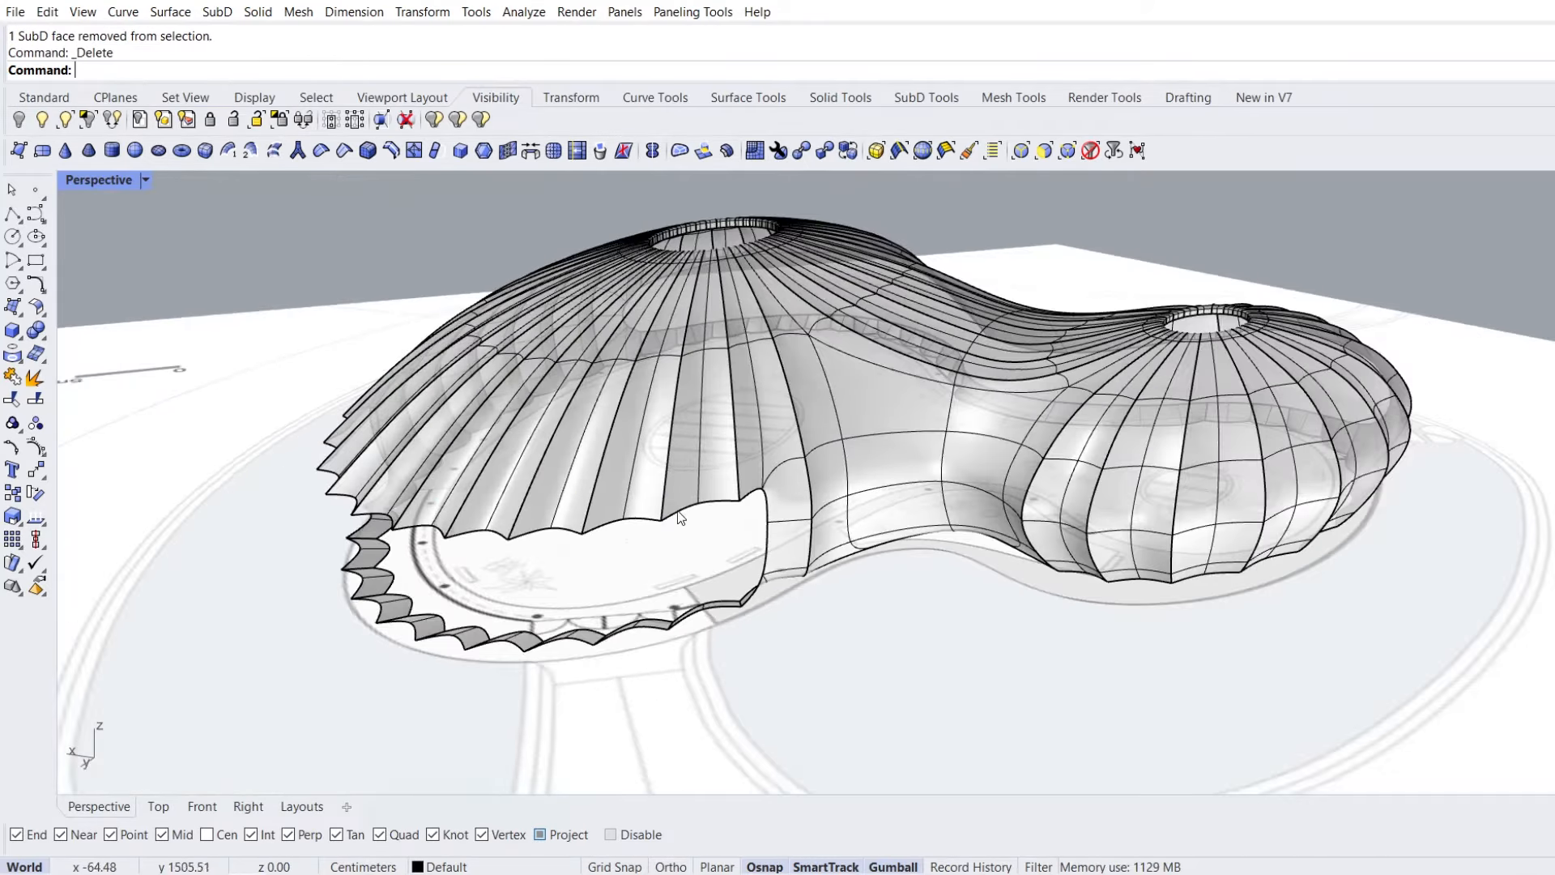
right_drag(685, 512, 667, 539)
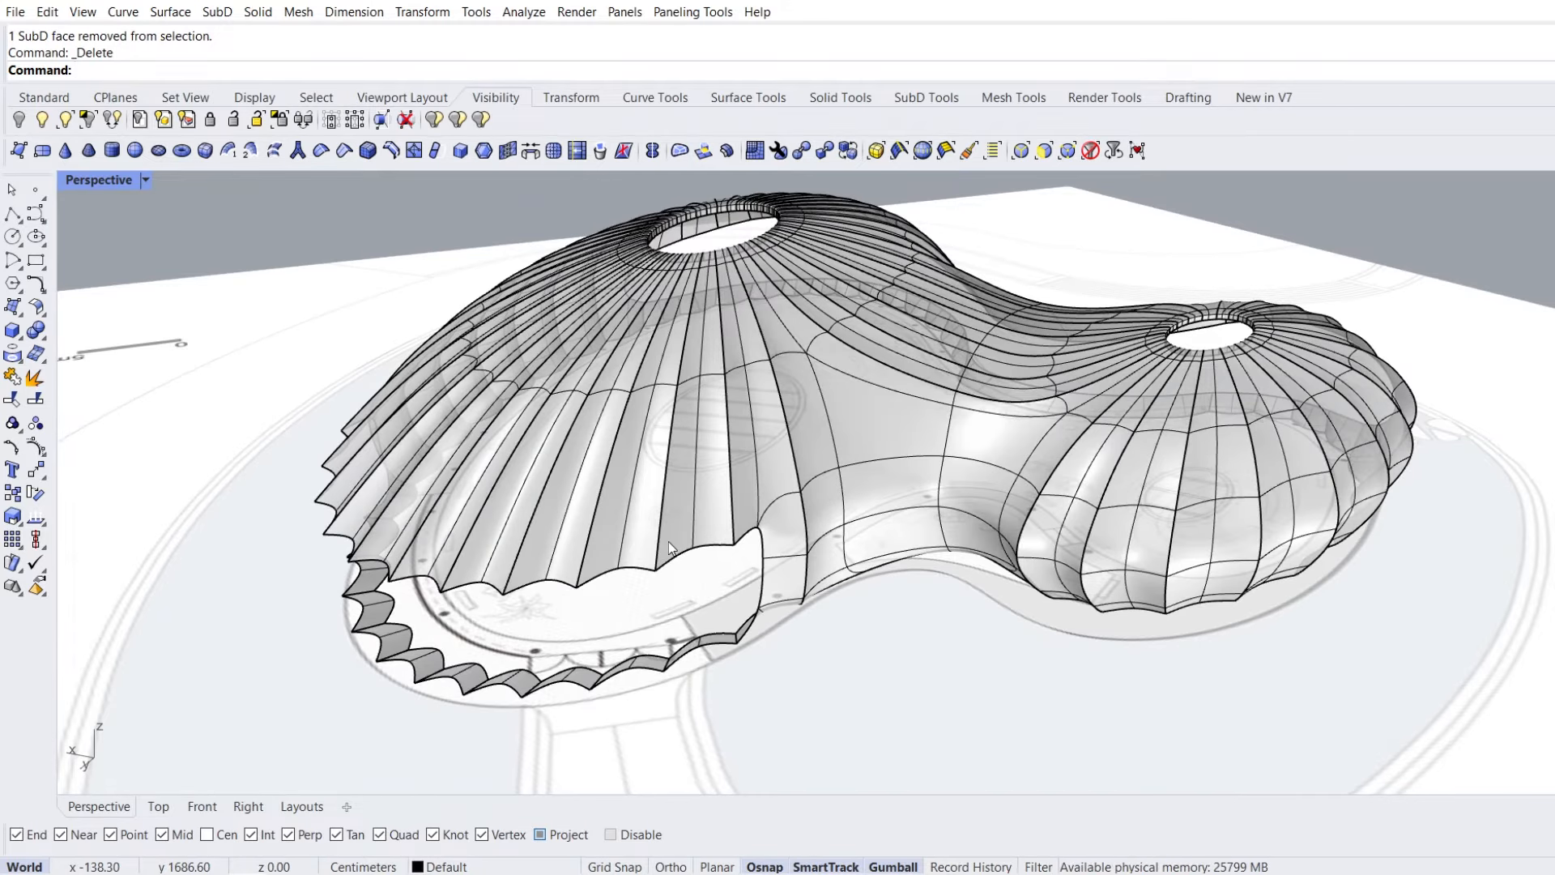
click(668, 541)
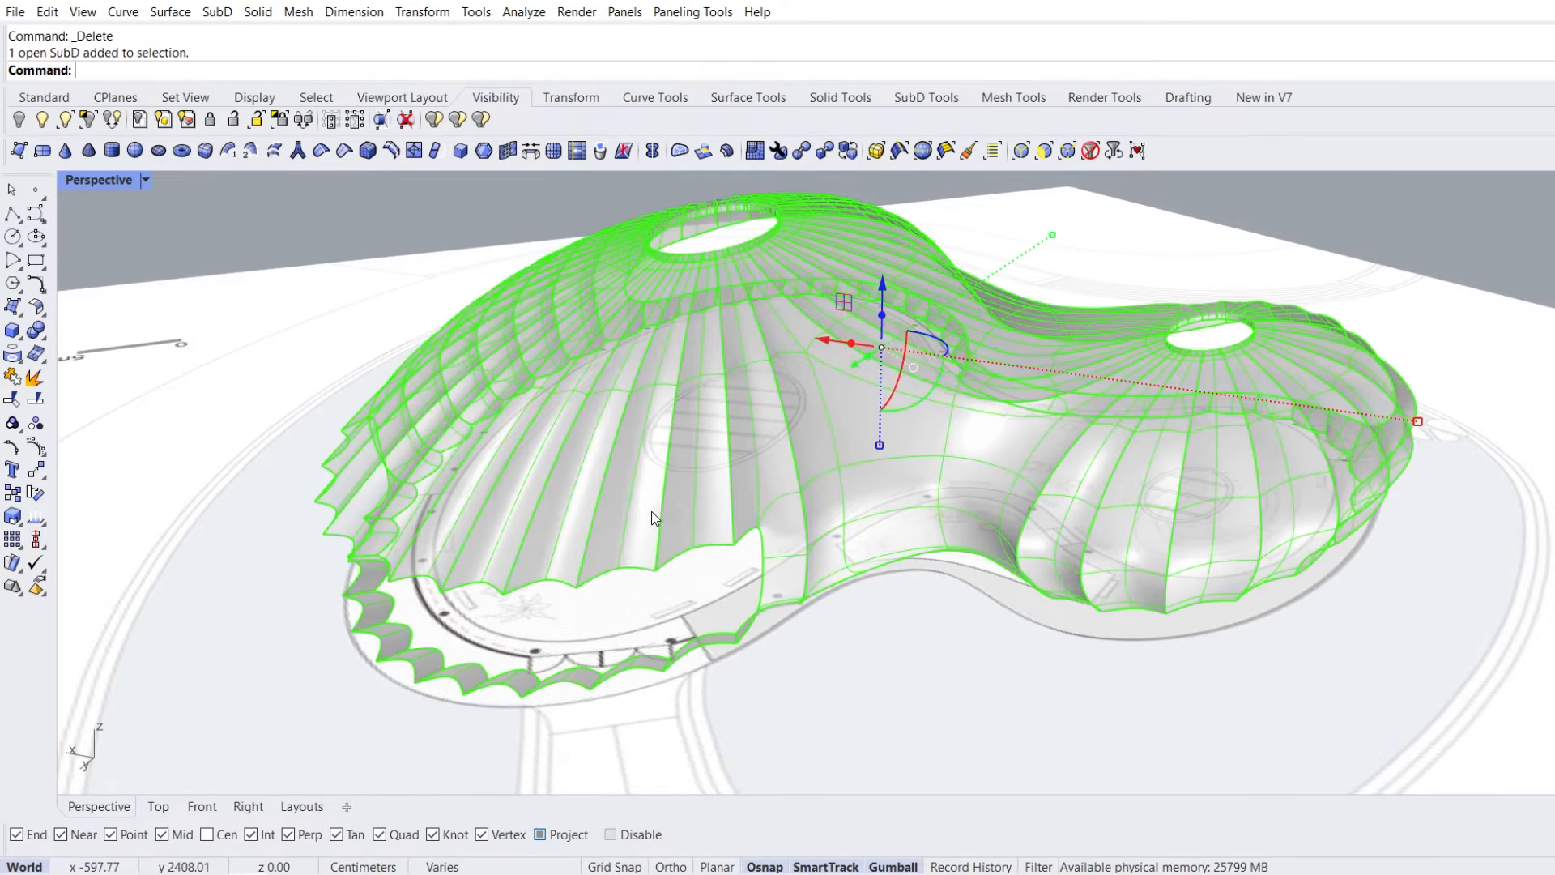
click(237, 121)
click(89, 121)
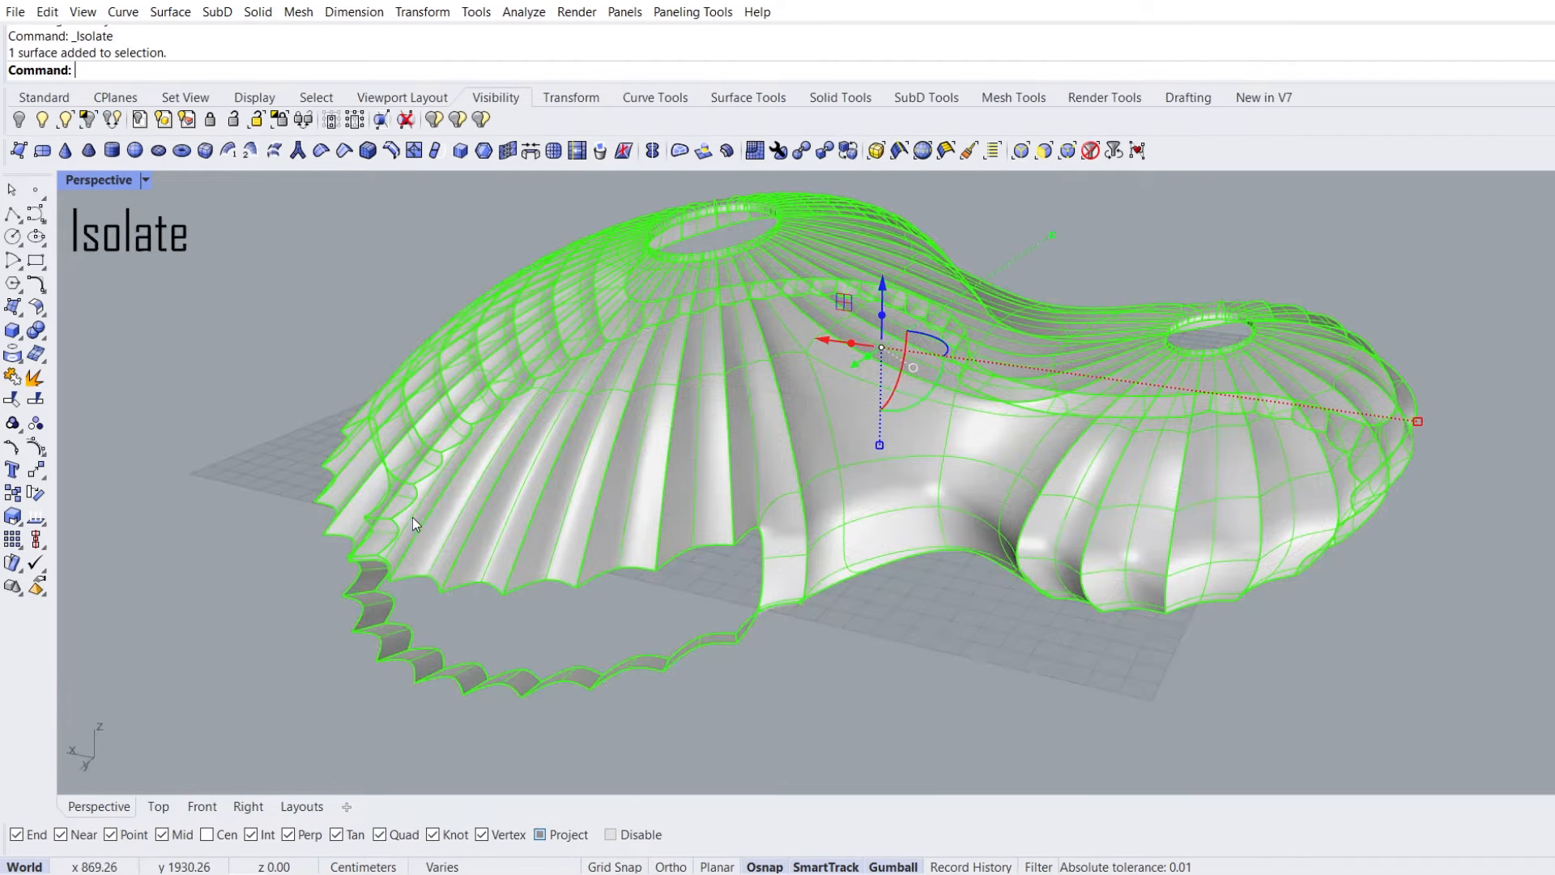
right_drag(411, 516, 415, 494)
click(289, 572)
Duplicate the edge loop around the new opening in the large dome and join the pieces into one closed curve
right_drag(535, 565, 532, 589)
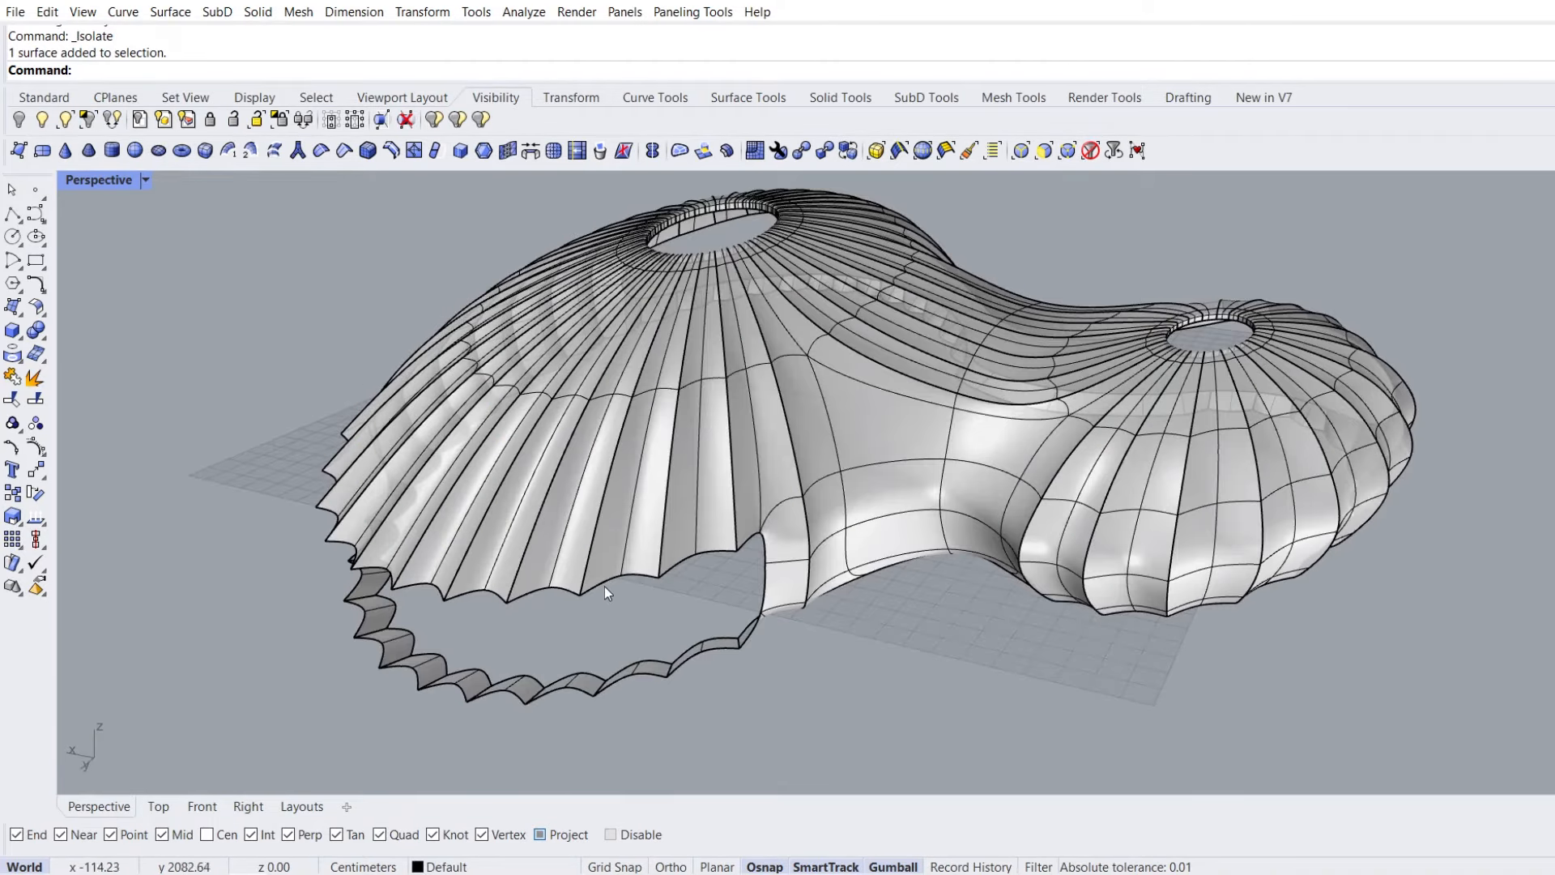
ctrl+shift+double_click(606, 584)
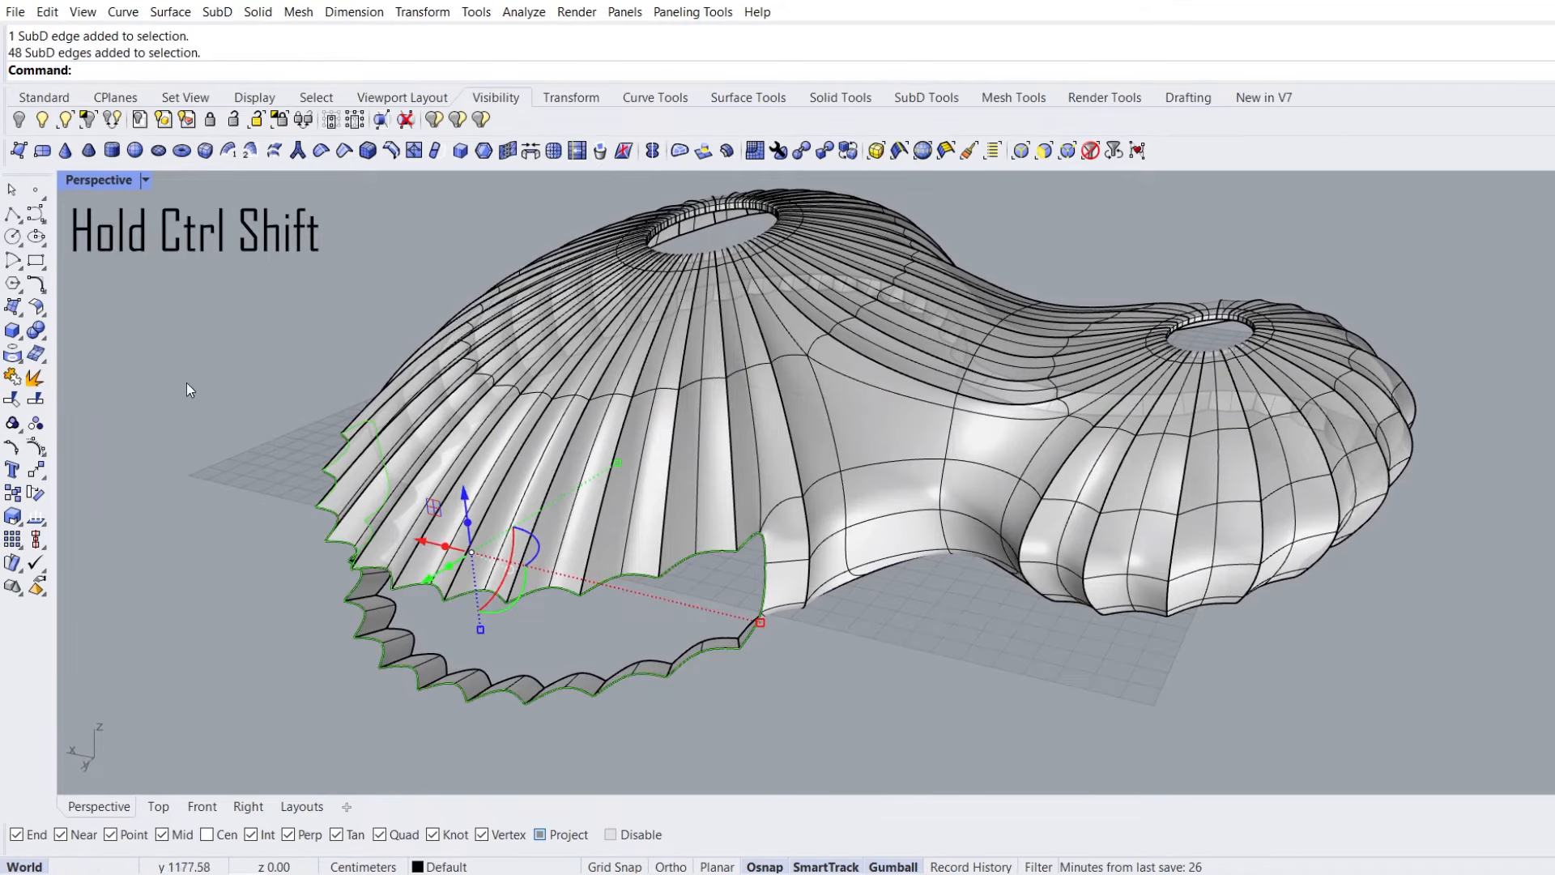
click(22, 363)
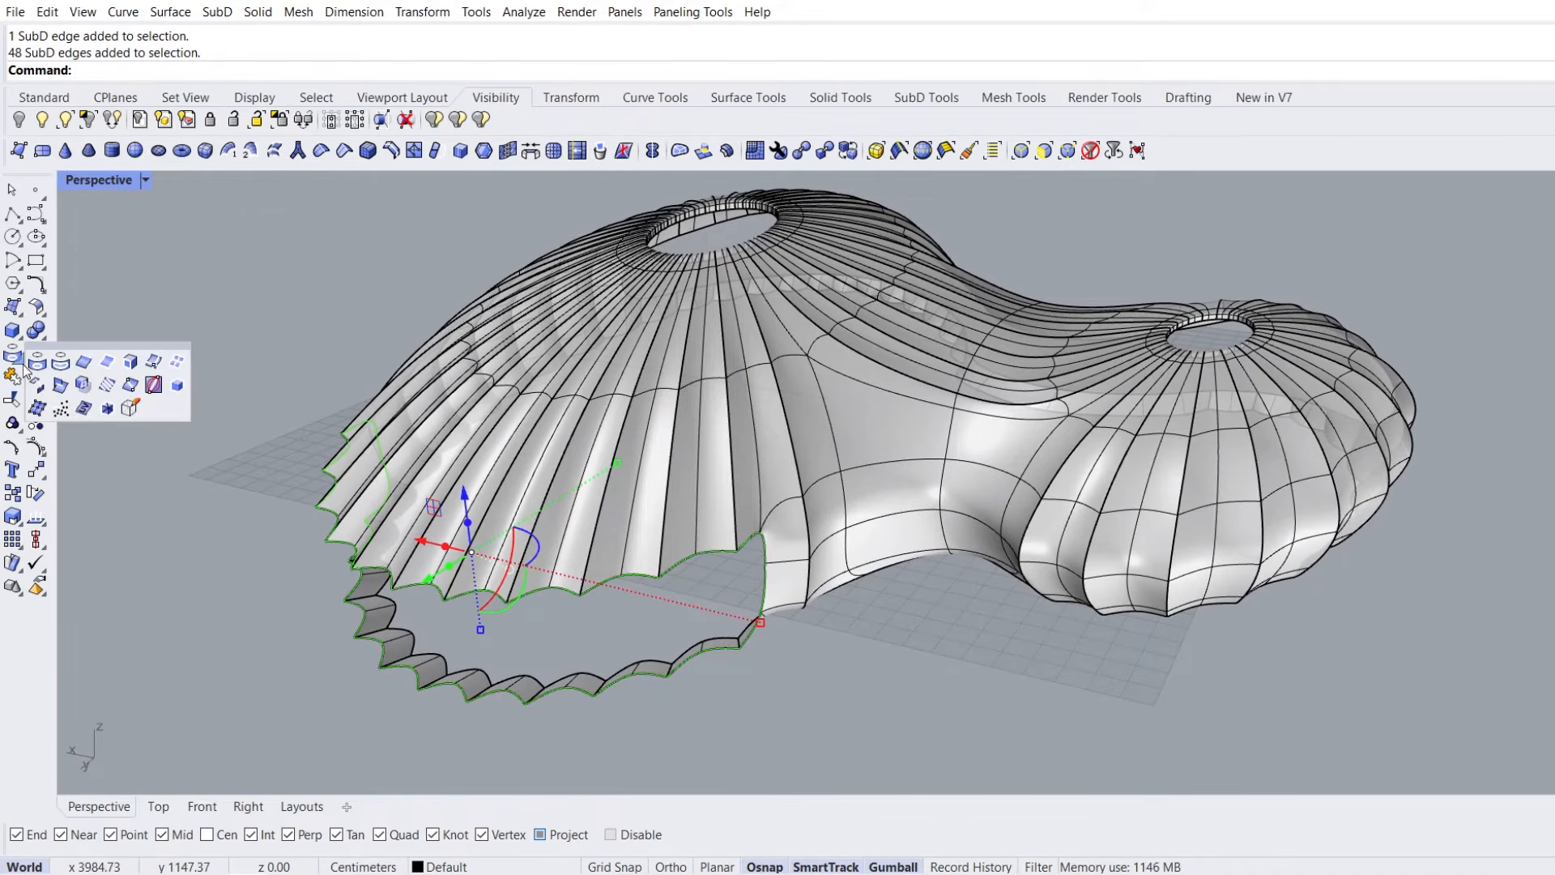
click(84, 364)
right_drag(134, 403, 89, 400)
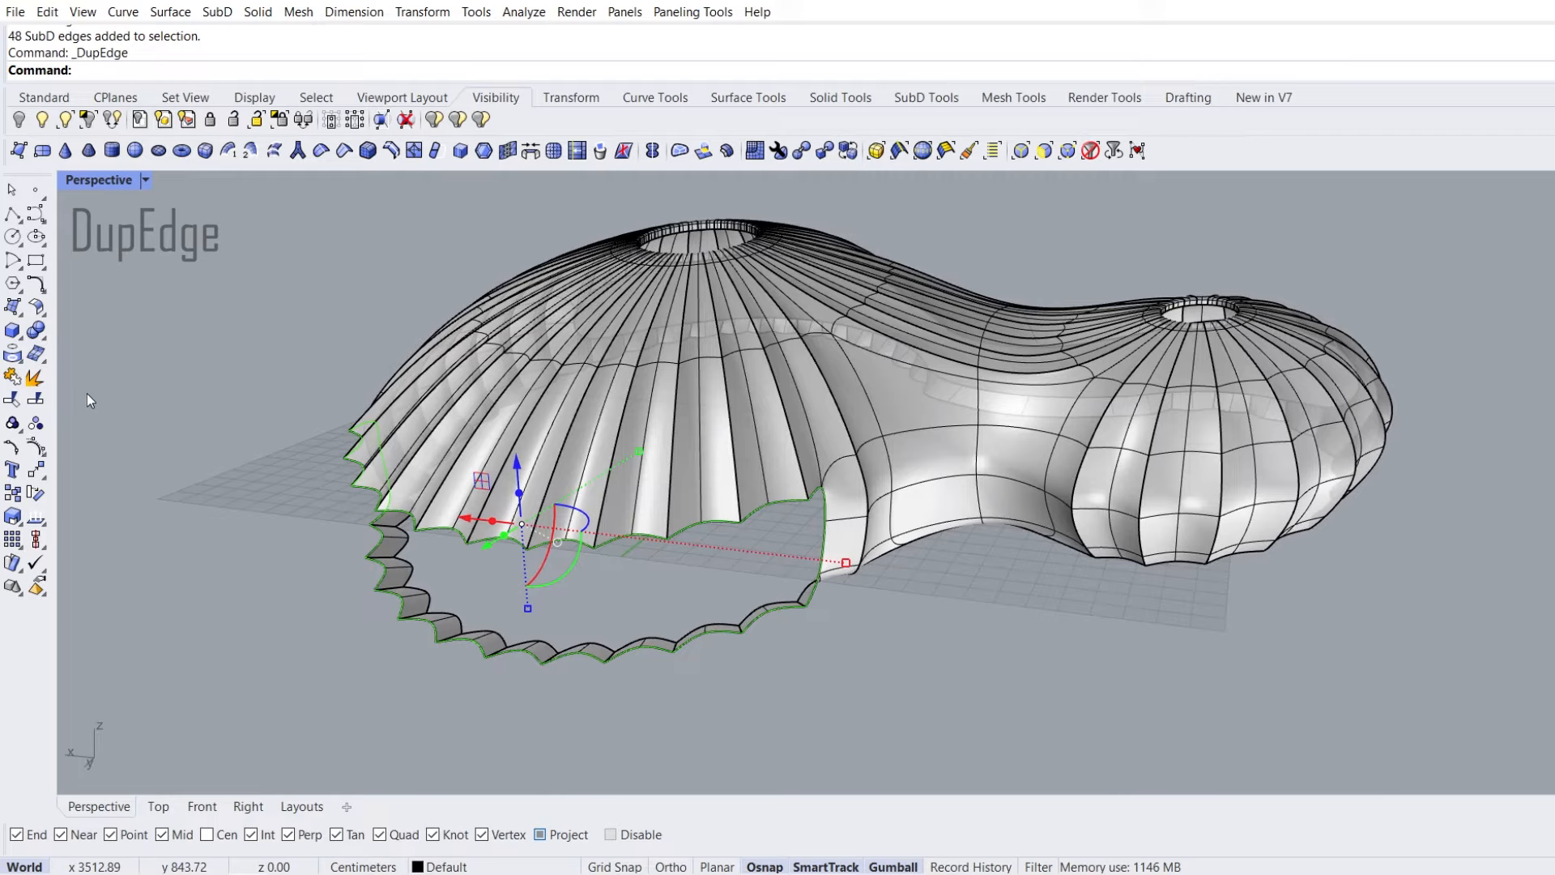
click(13, 398)
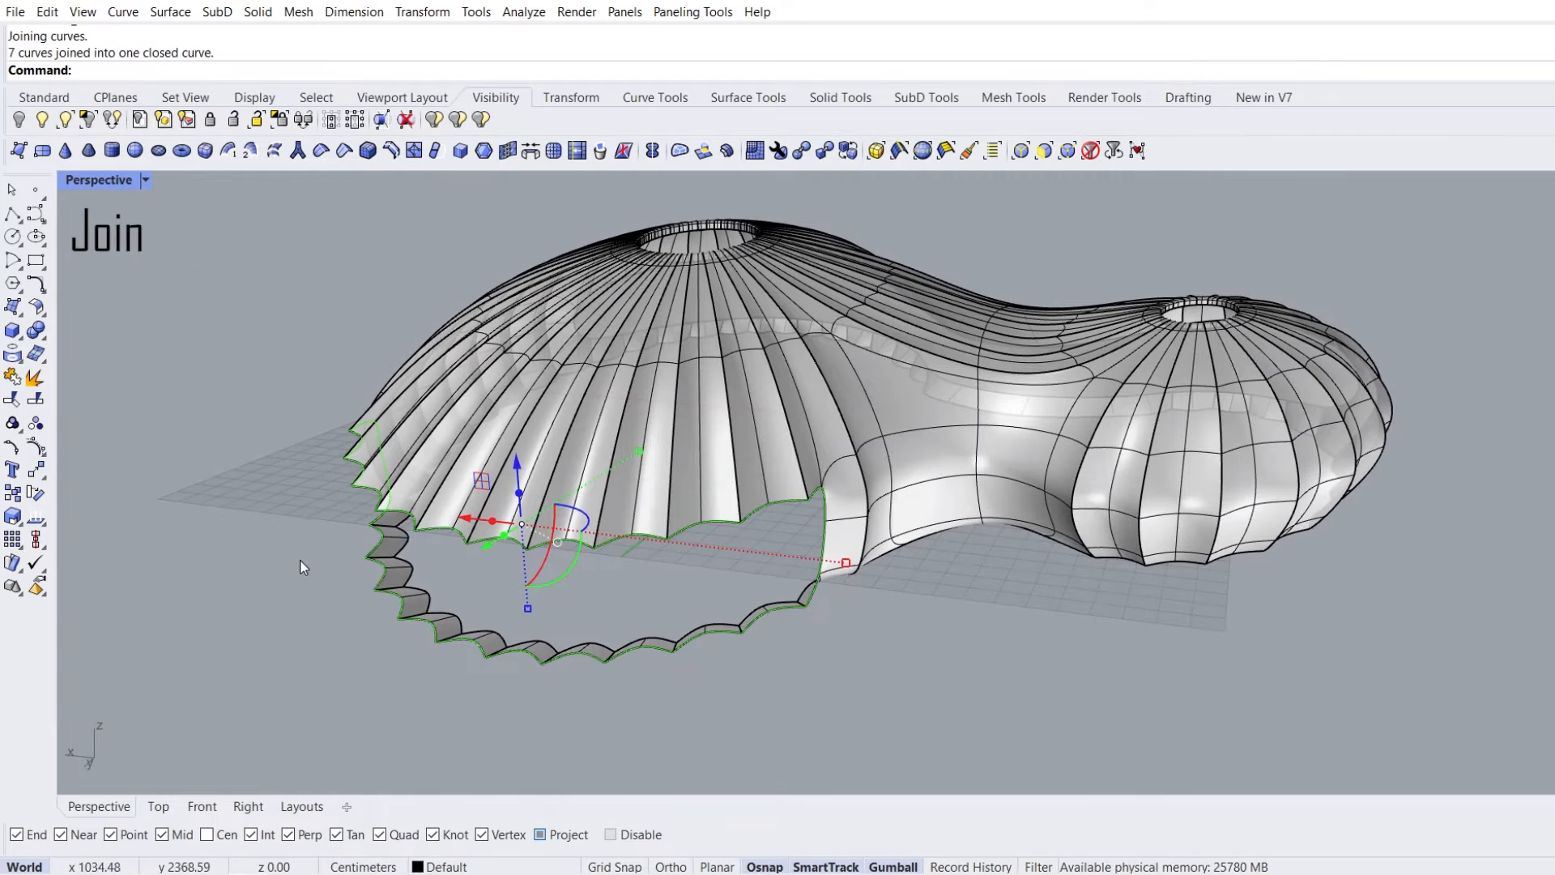
right_drag(301, 566, 277, 565)
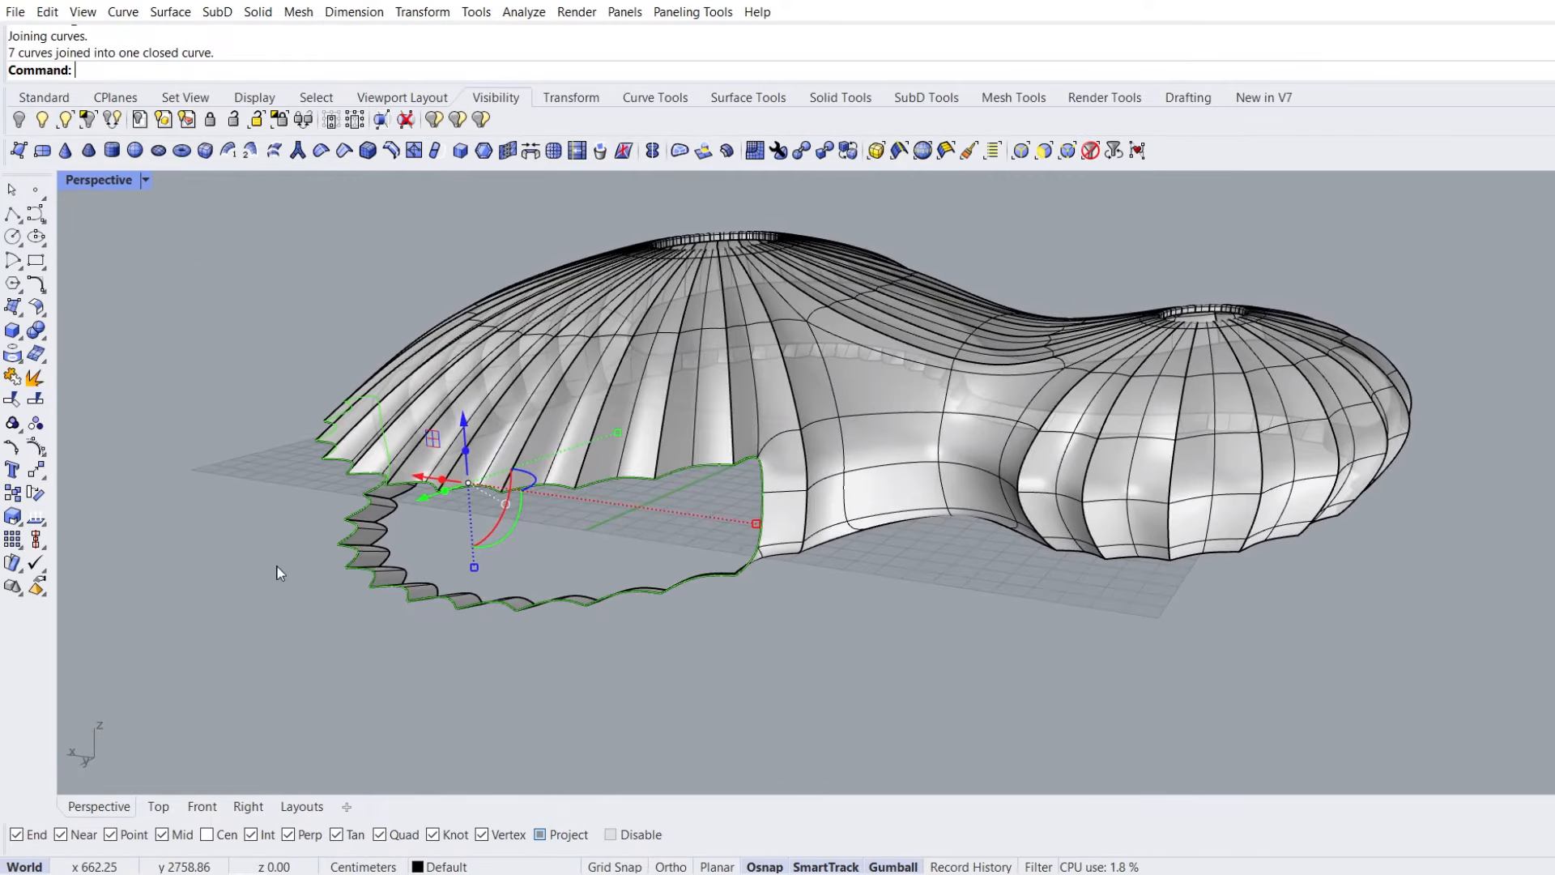
Isolate the joined opening curve and rebuild it with a point count of 12
click(87, 120)
right_drag(255, 424, 263, 479)
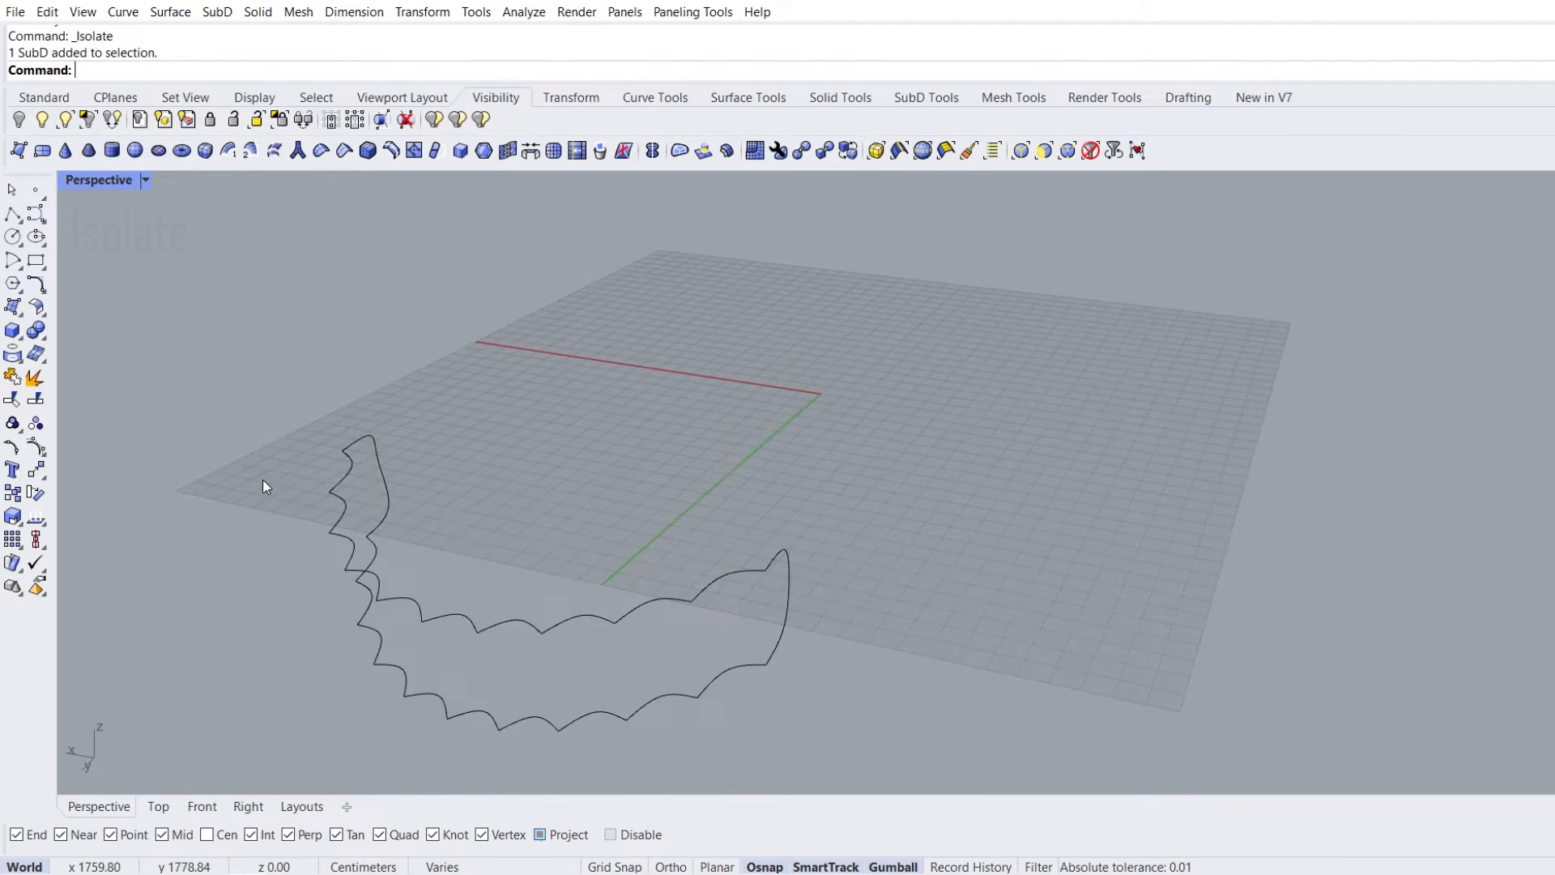
click(325, 494)
text(Rebuild)
key(Return)
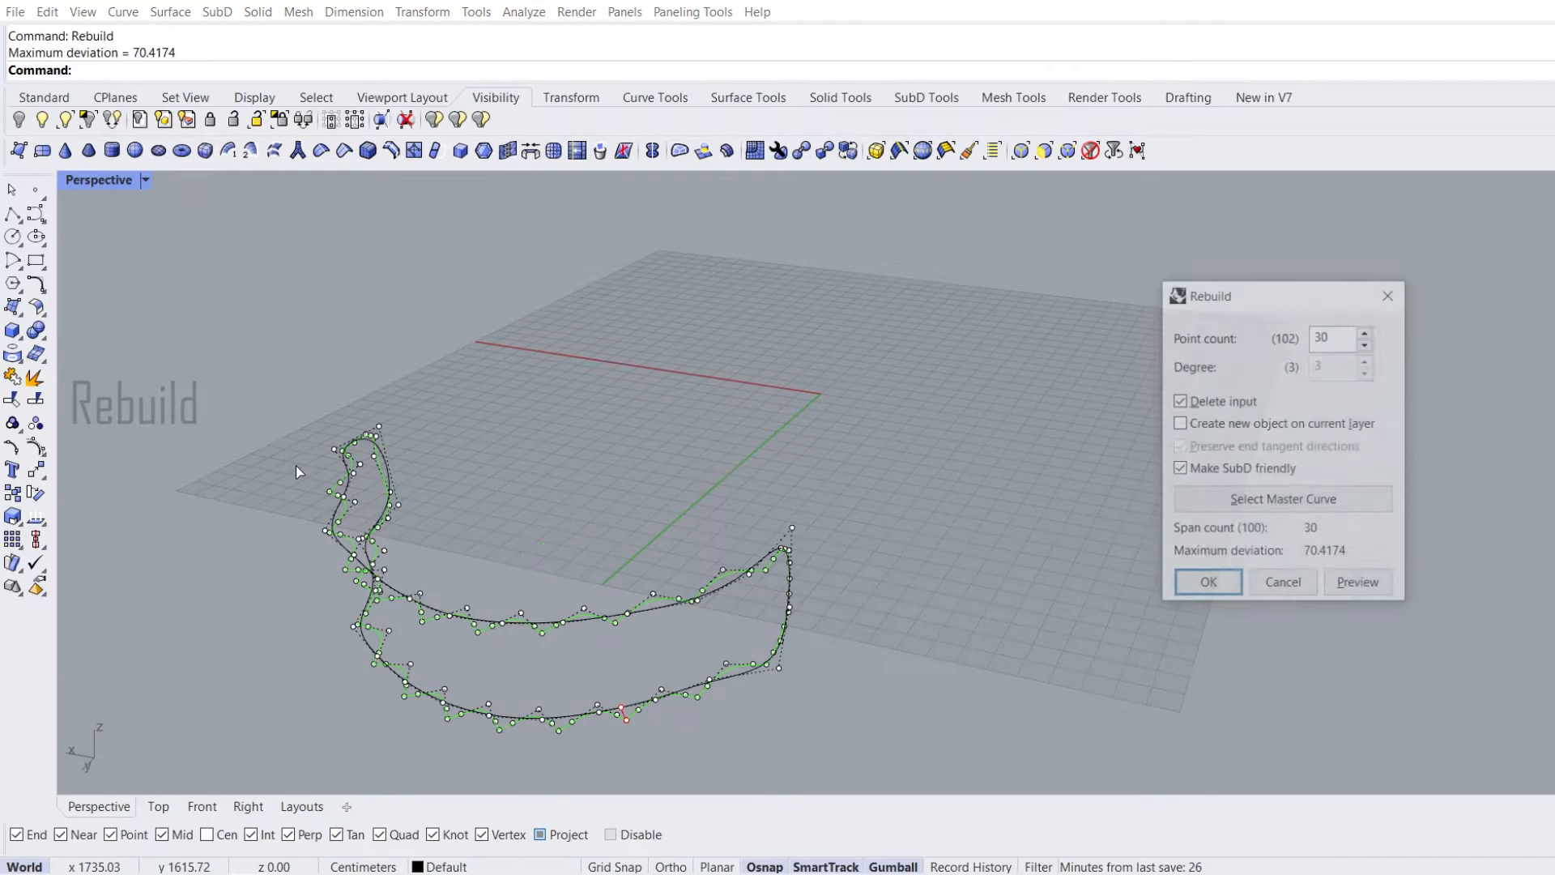
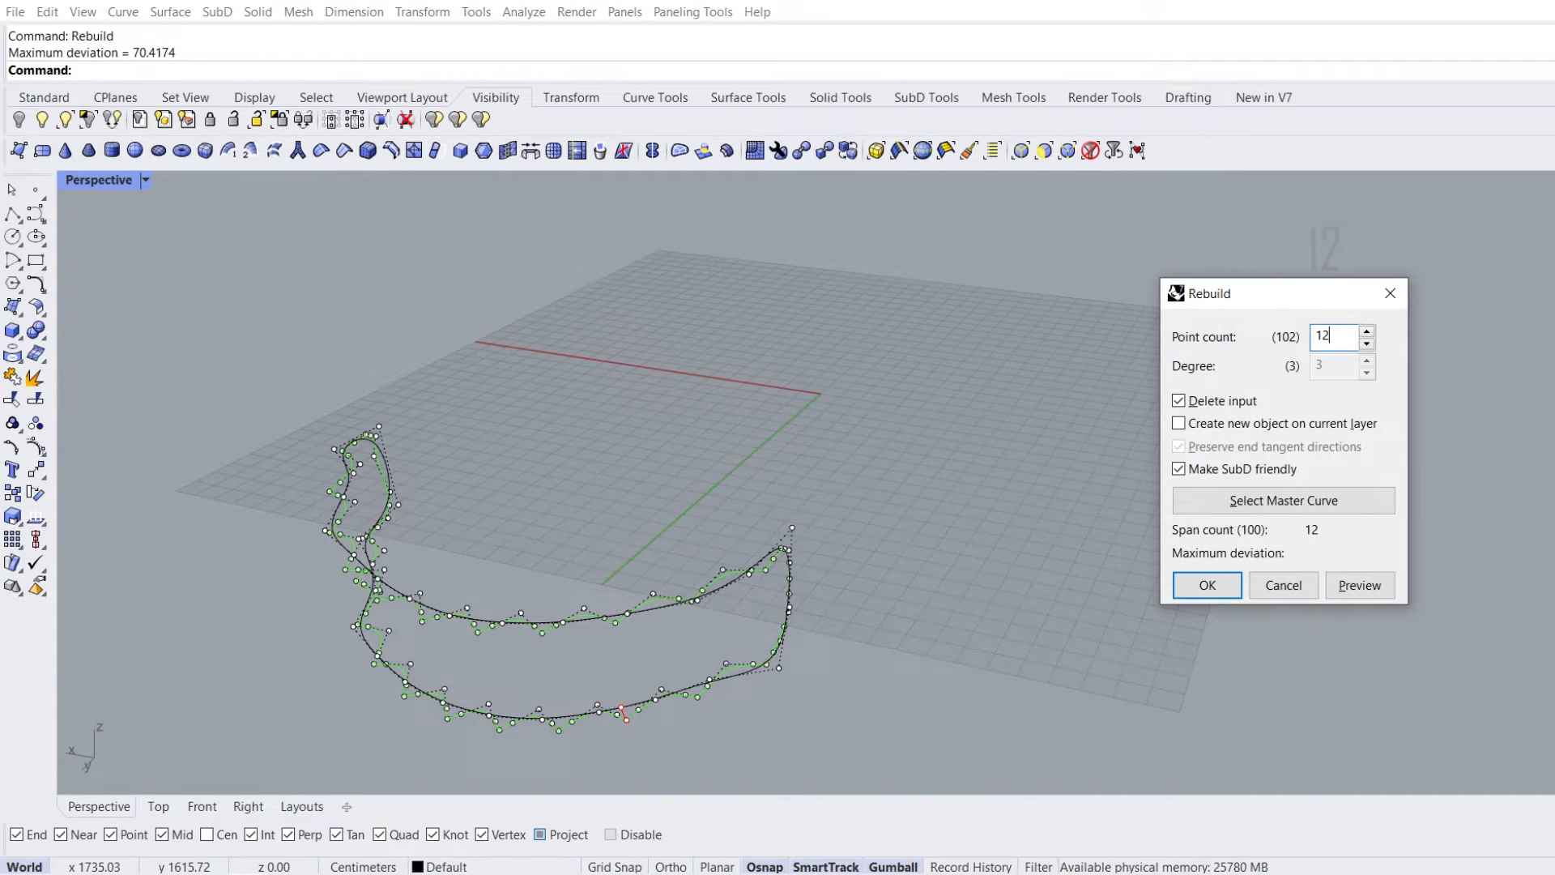
right_drag(581, 632, 600, 586)
click(1203, 586)
In the Front view, bring back the hidden objects and isolate the rebuilt curve with the building section picture
right_drag(445, 682, 471, 639)
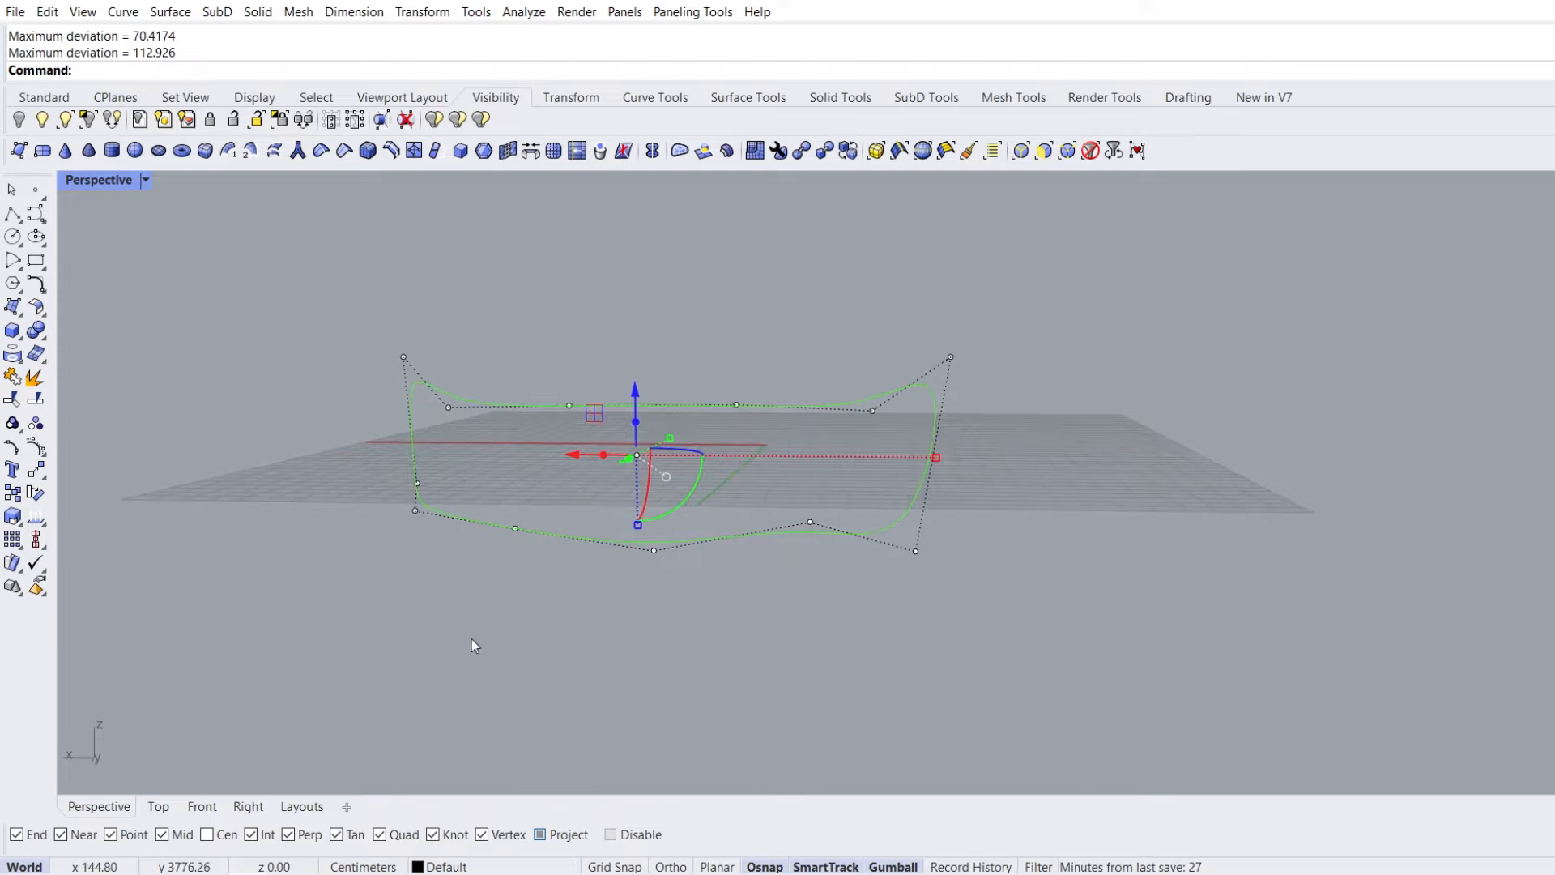
click(211, 807)
right_drag(392, 677, 623, 514)
scroll(623, 514, down, 2)
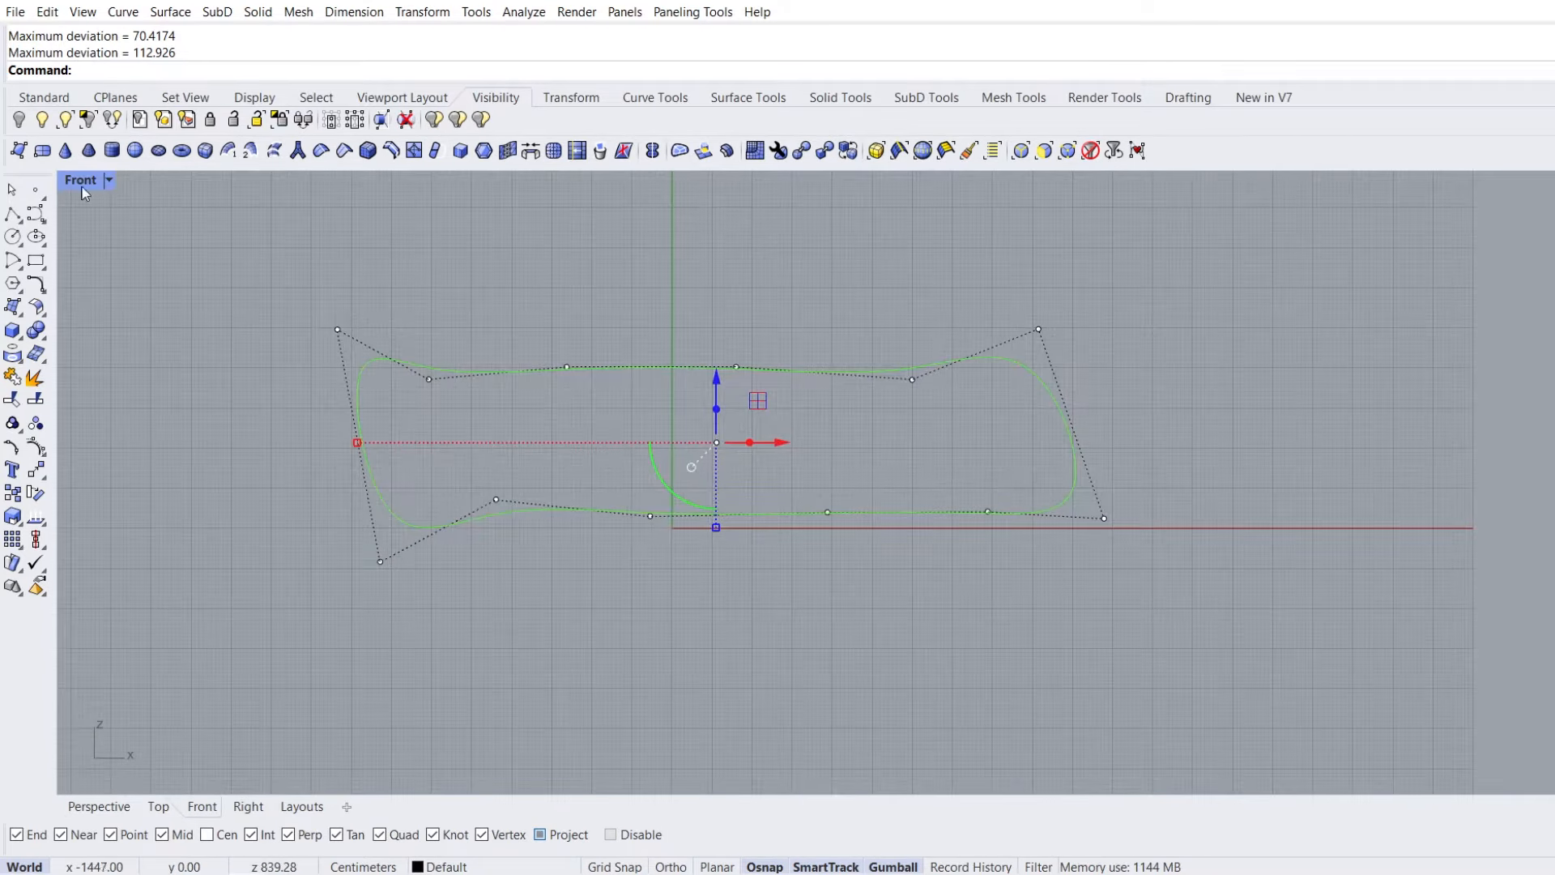
click(47, 122)
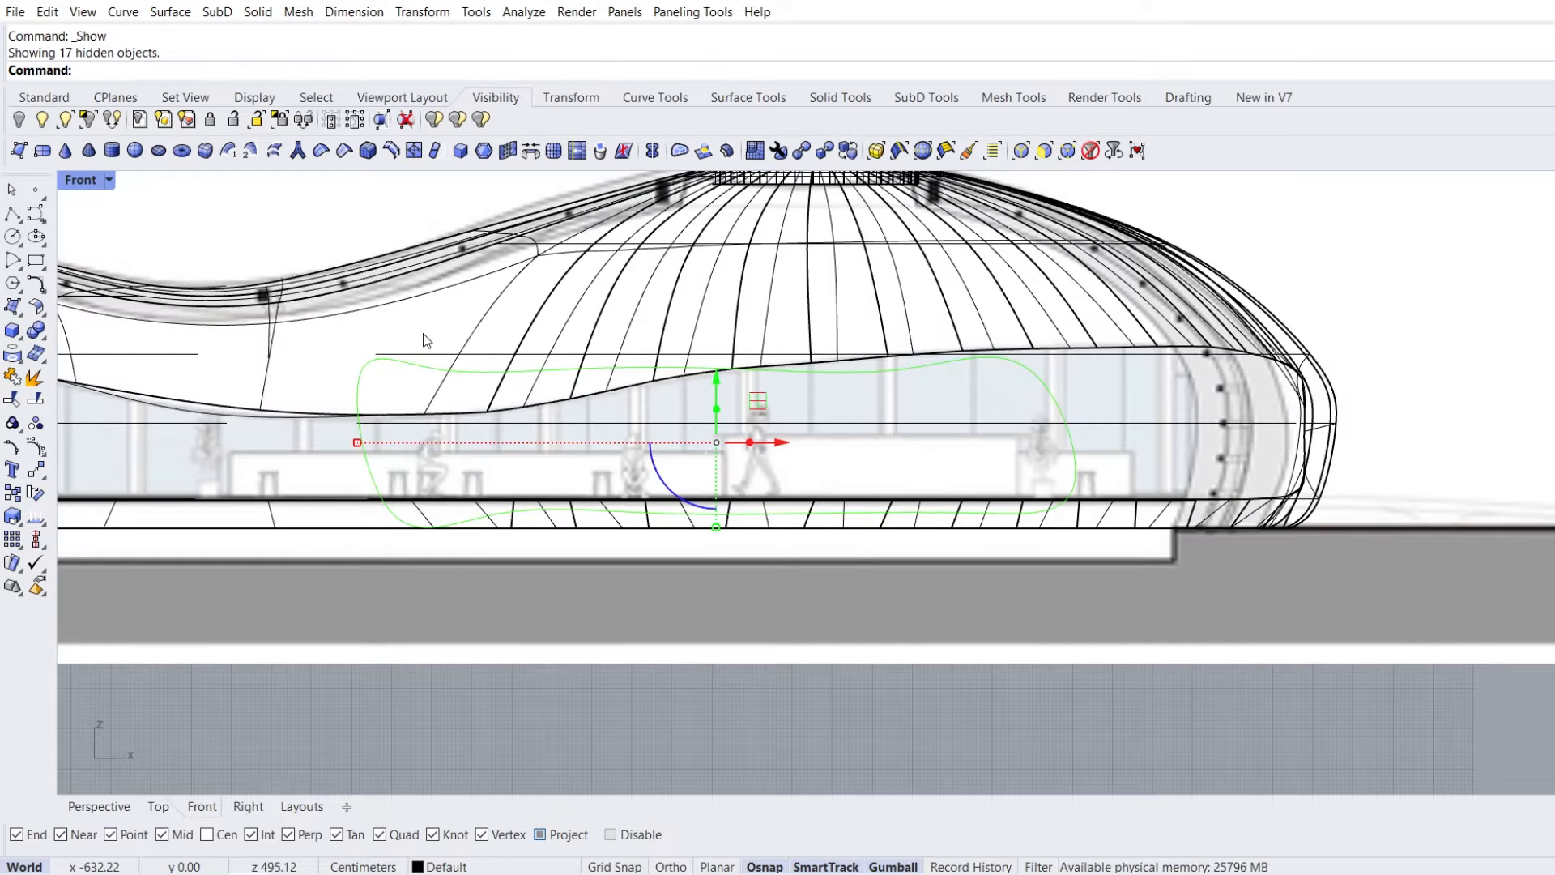
click(1398, 294)
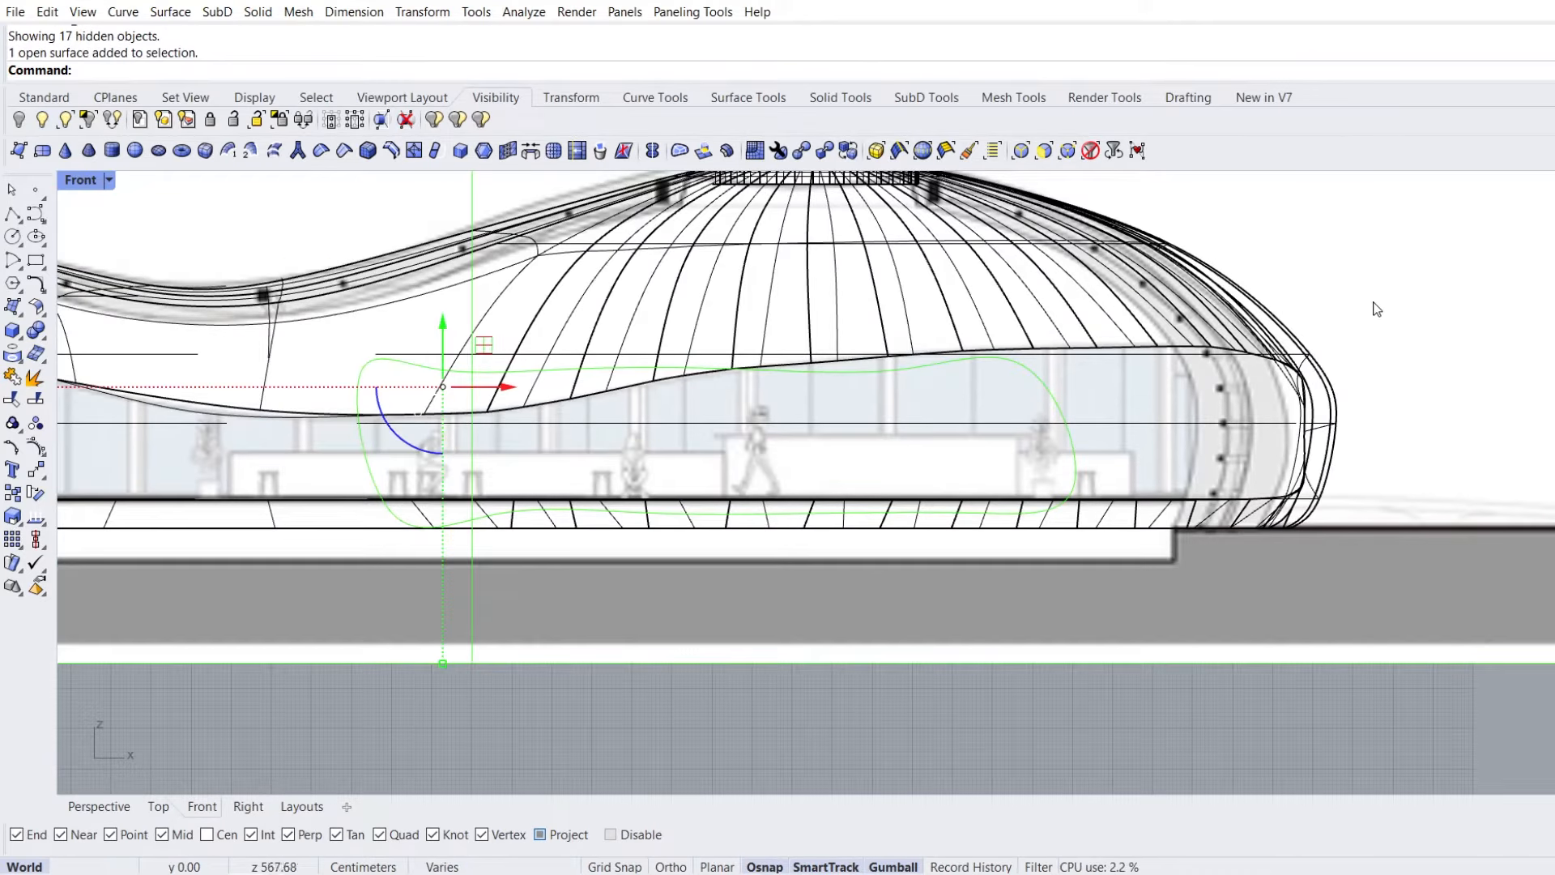
click(94, 127)
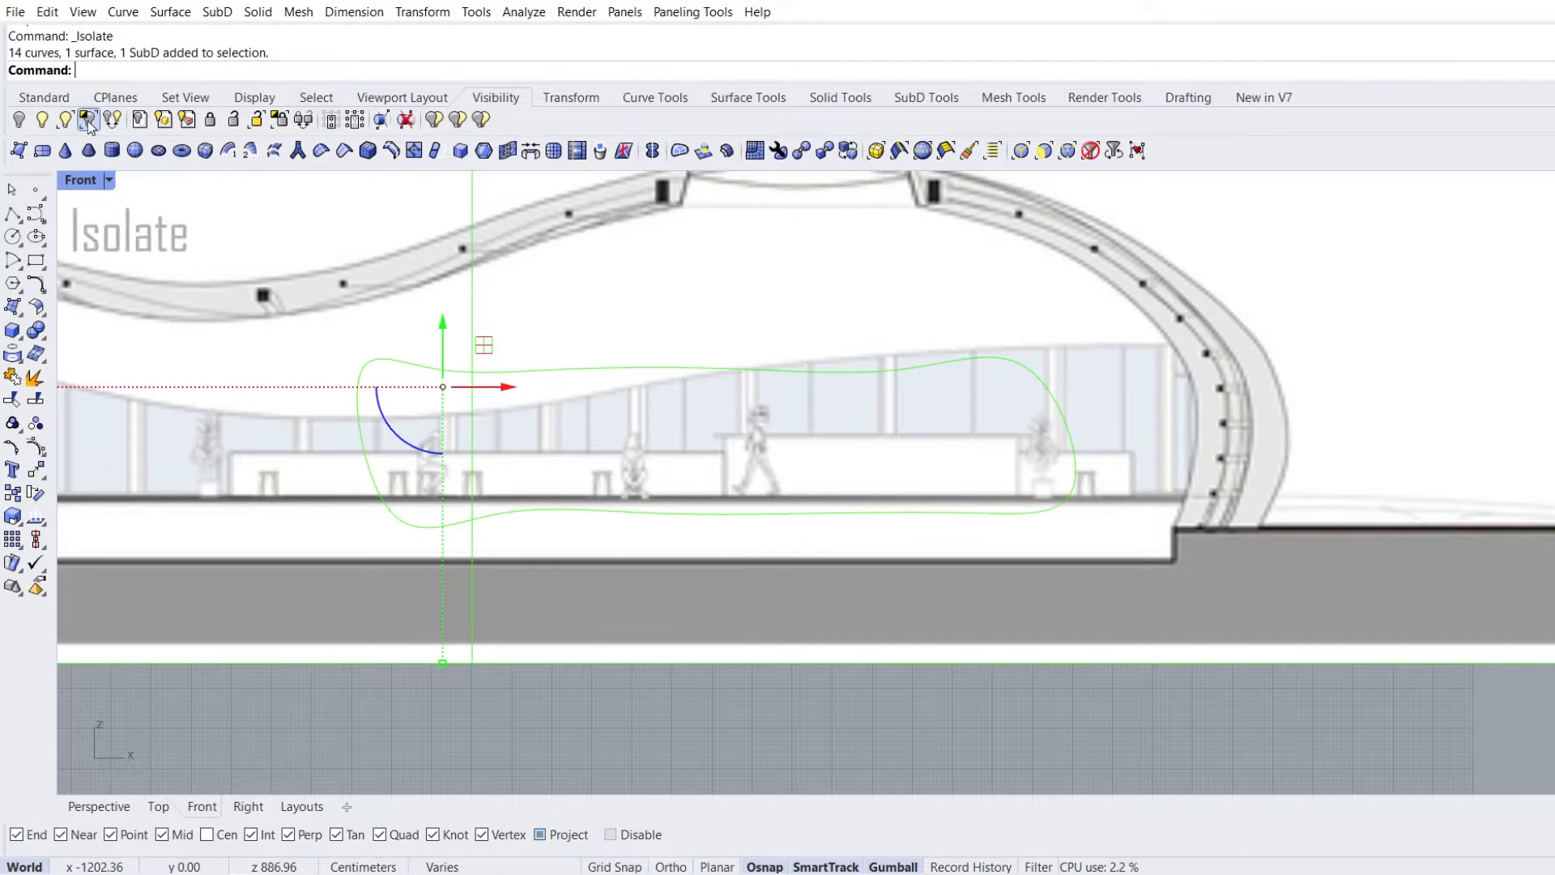
scroll(755, 425, down, 1)
click(721, 363)
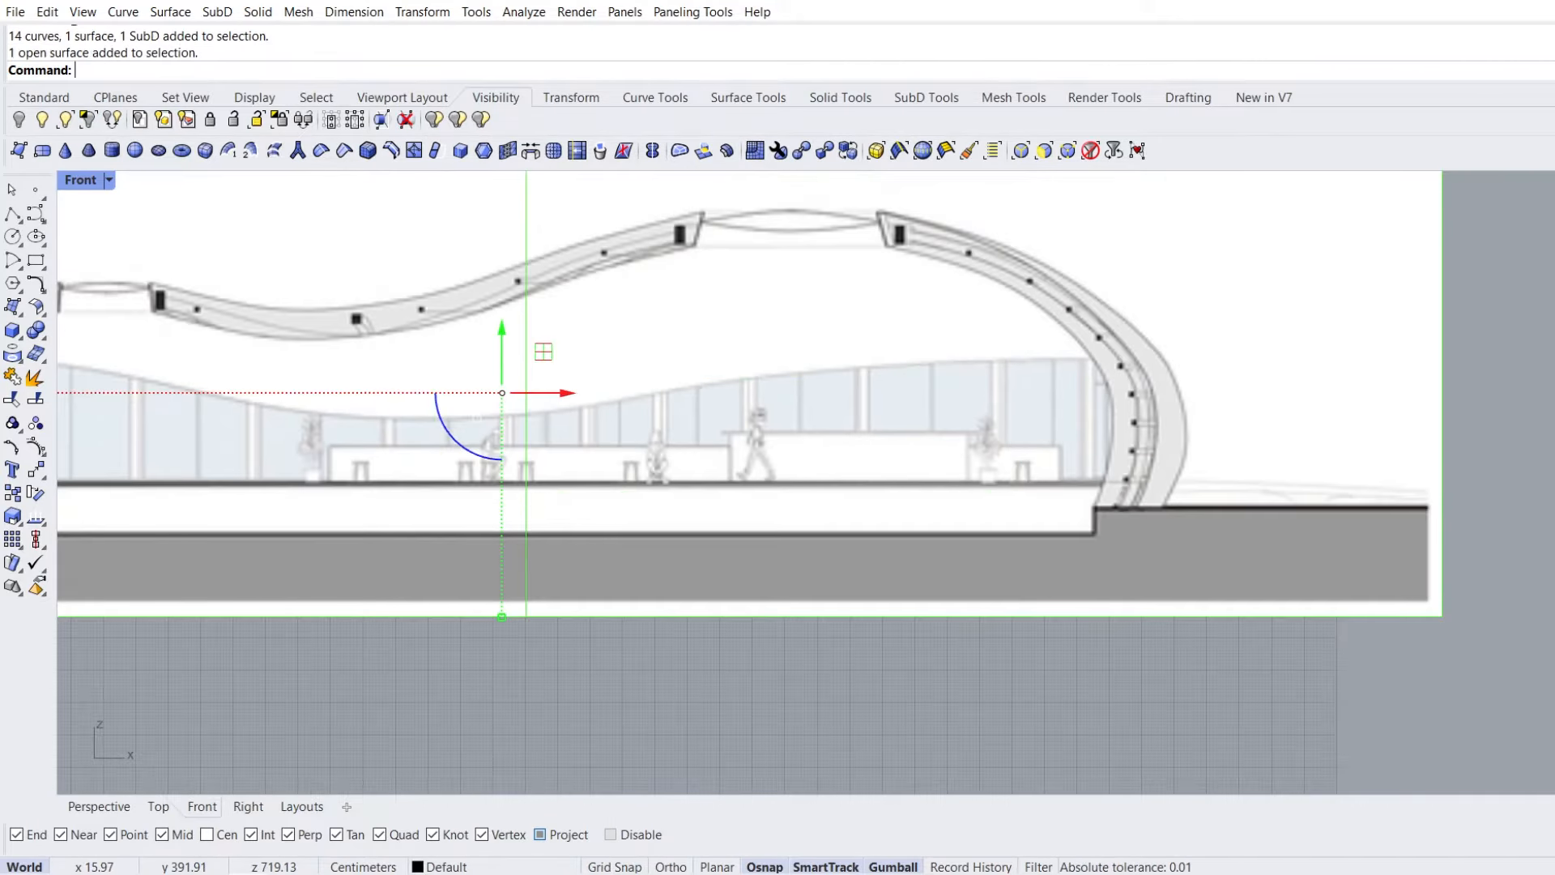
Lock the section picture, then flatten the rebuilt curve's lower control points and move them onto the section's floor line
click(209, 121)
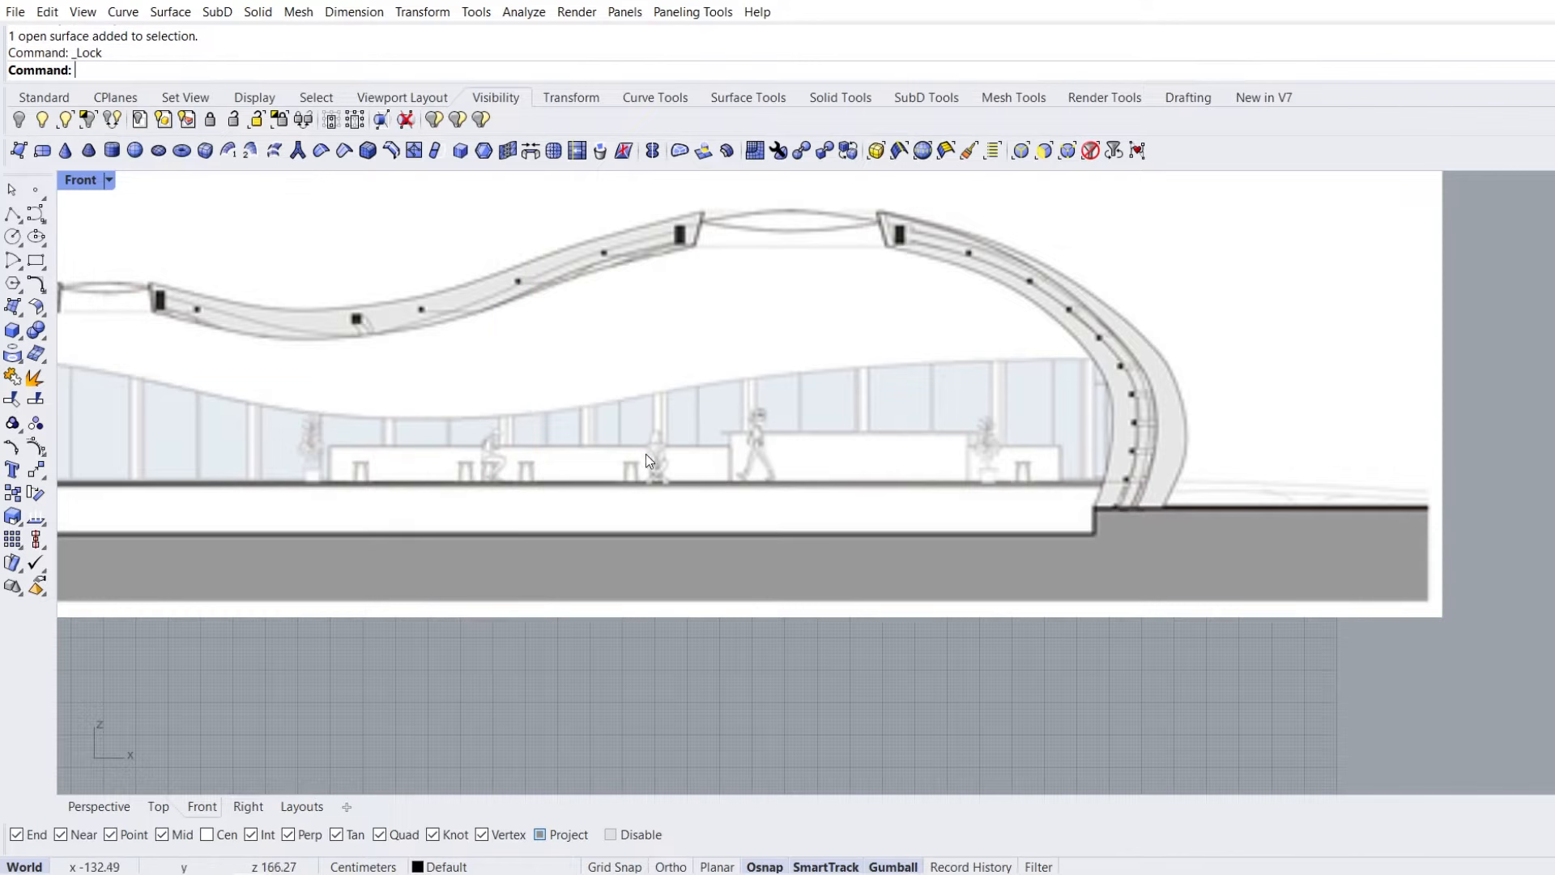
drag(697, 532, 688, 378)
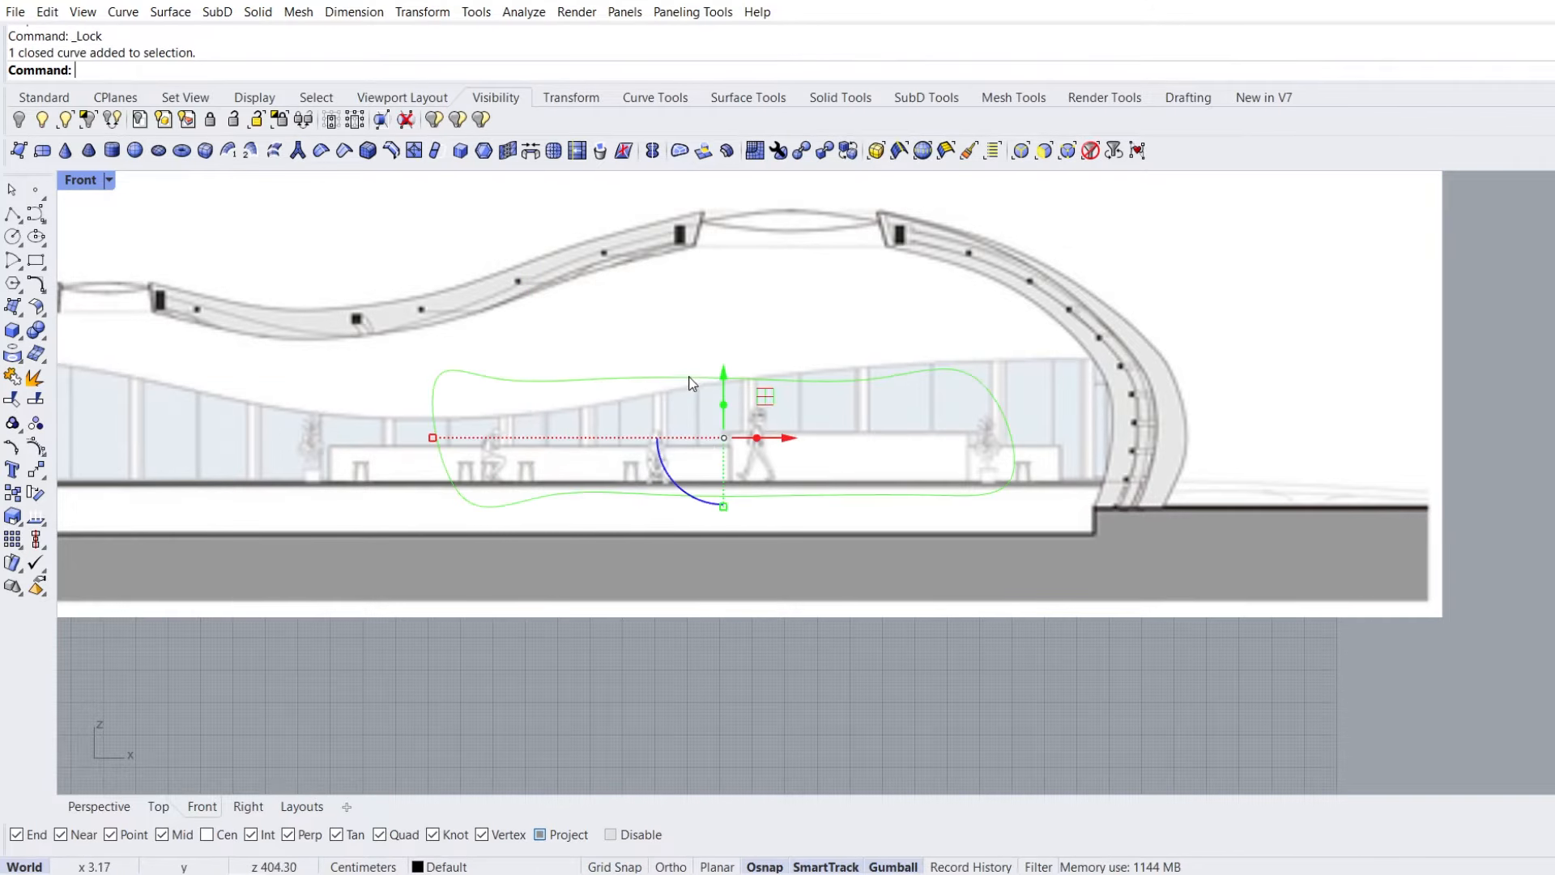
ctrl+shift+click(689, 378)
ctrl+shift+drag(313, 566, 1134, 447)
scroll(737, 525, up, 2)
drag(744, 535, 746, 509)
drag(749, 454, 746, 420)
Unlock and hide the section picture, and shift the control points at one end of the opening curve in the Perspective view
click(186, 120)
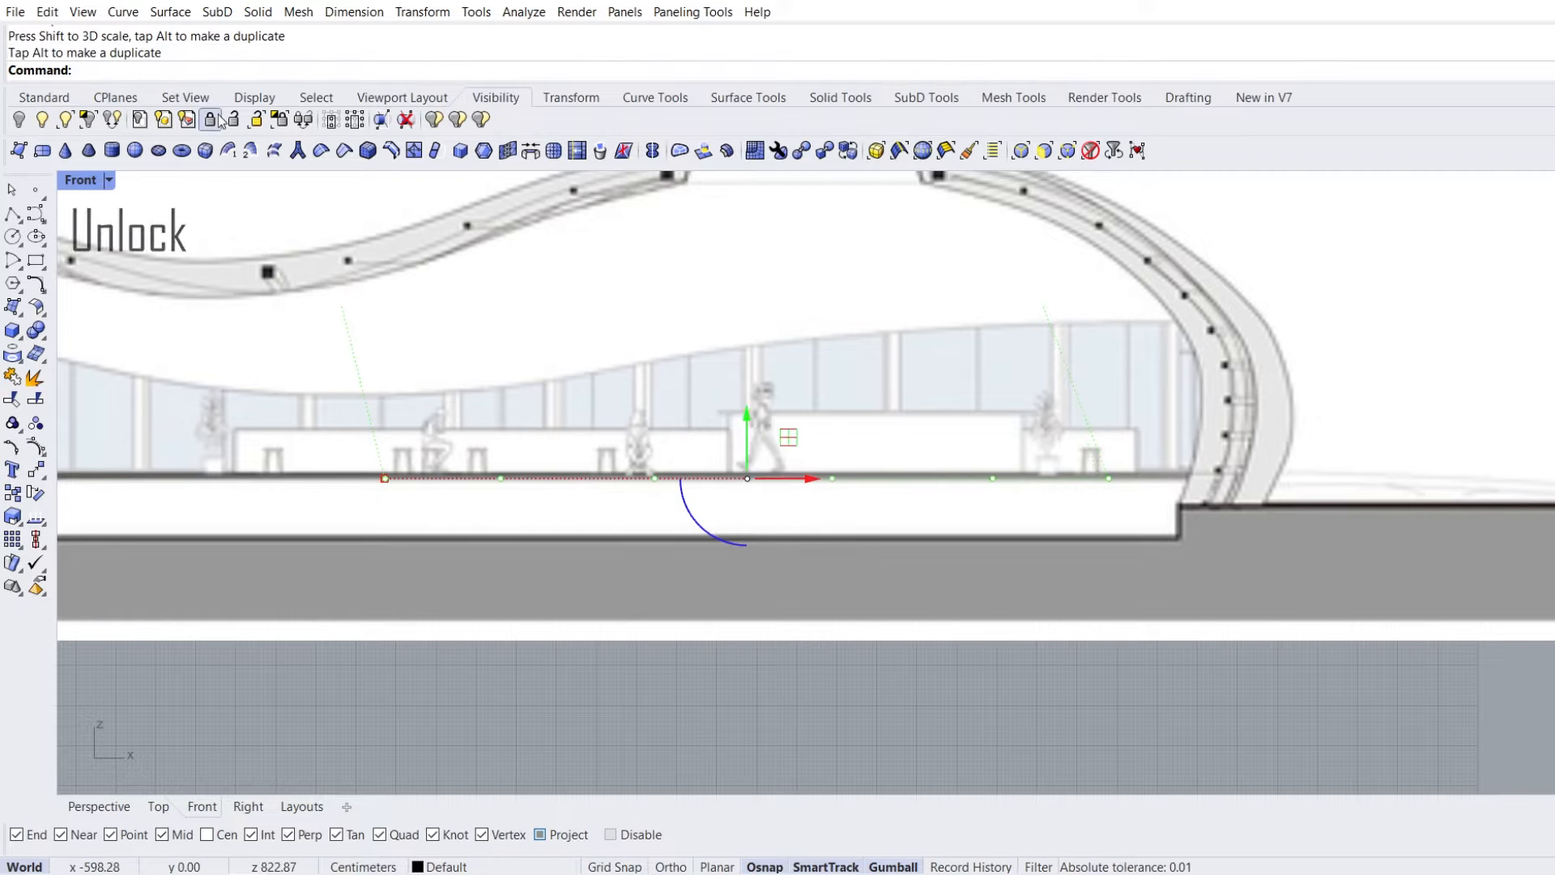
click(20, 121)
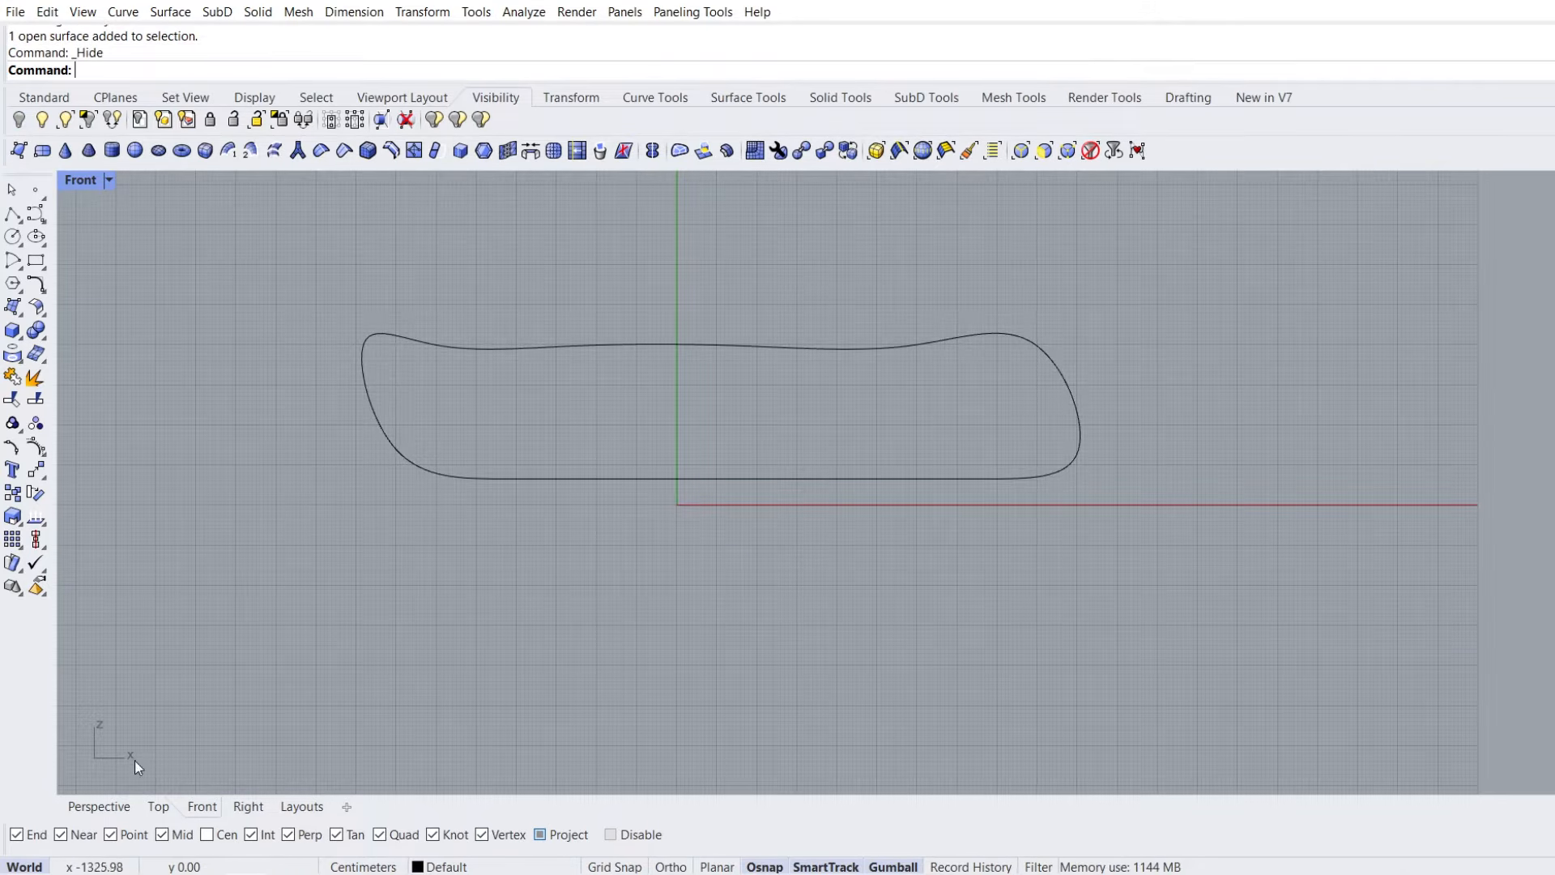
click(99, 807)
right_drag(406, 659, 685, 387)
click(614, 413)
drag(778, 310, 867, 380)
drag(836, 305, 836, 323)
Reposition individual control points around the curve's lower bends and opposite end to smooth its shape in 3D
right_drag(837, 325, 733, 460)
drag(576, 492, 552, 499)
drag(517, 597, 564, 559)
drag(483, 595, 499, 590)
right_drag(498, 590, 713, 534)
click(739, 545)
drag(757, 550, 780, 555)
drag(854, 389, 922, 421)
In the Top view, adjust the curve's end and side control points to form an even arc in plan
click(158, 807)
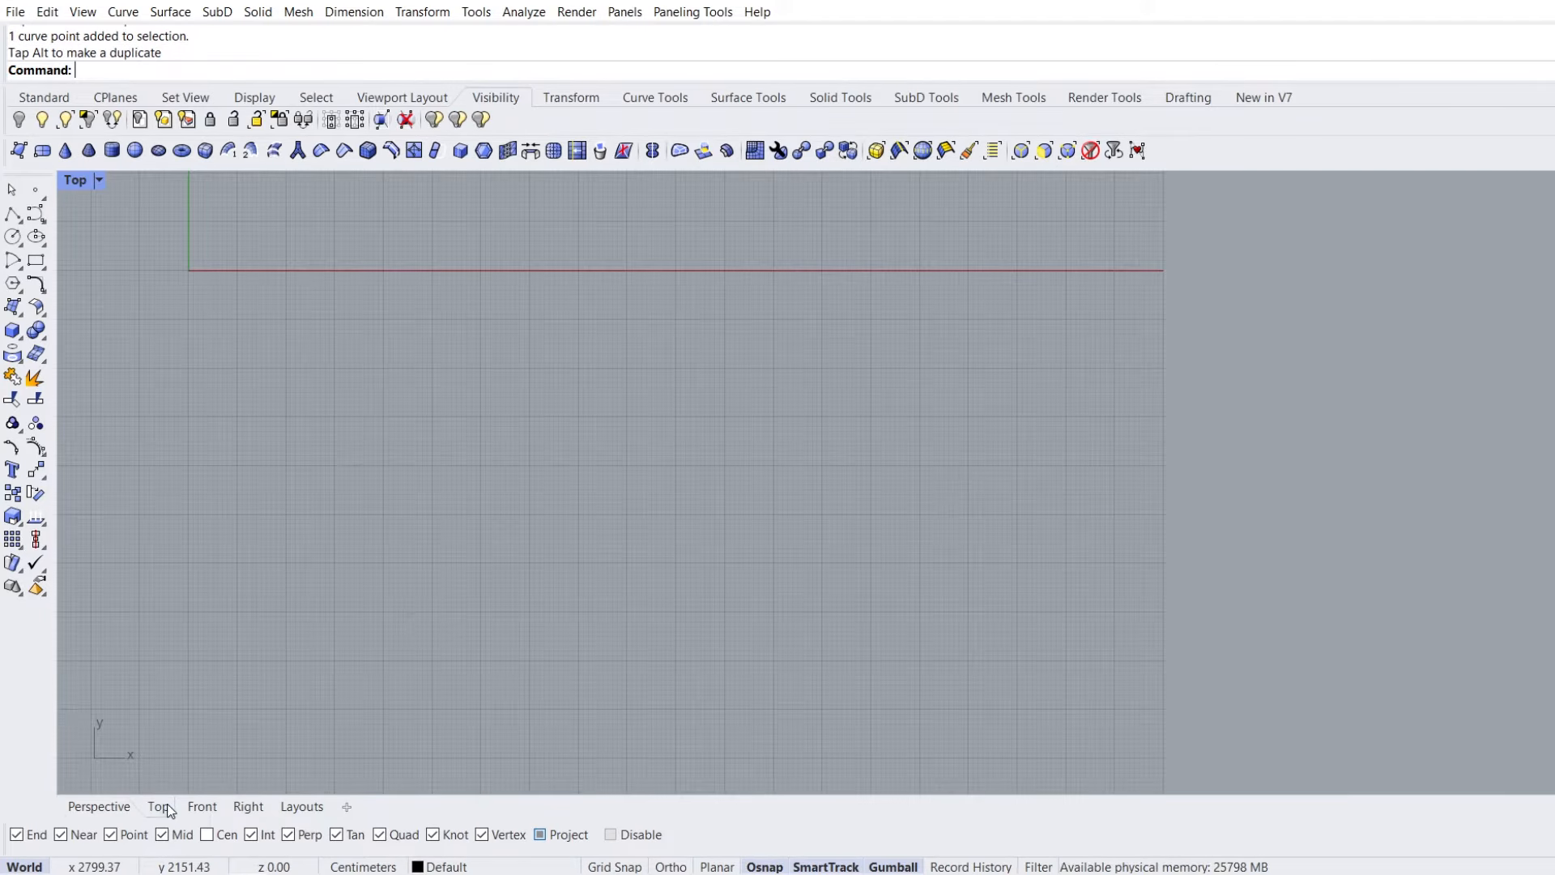
scroll(602, 507, down, 10)
scroll(599, 332, up, 4)
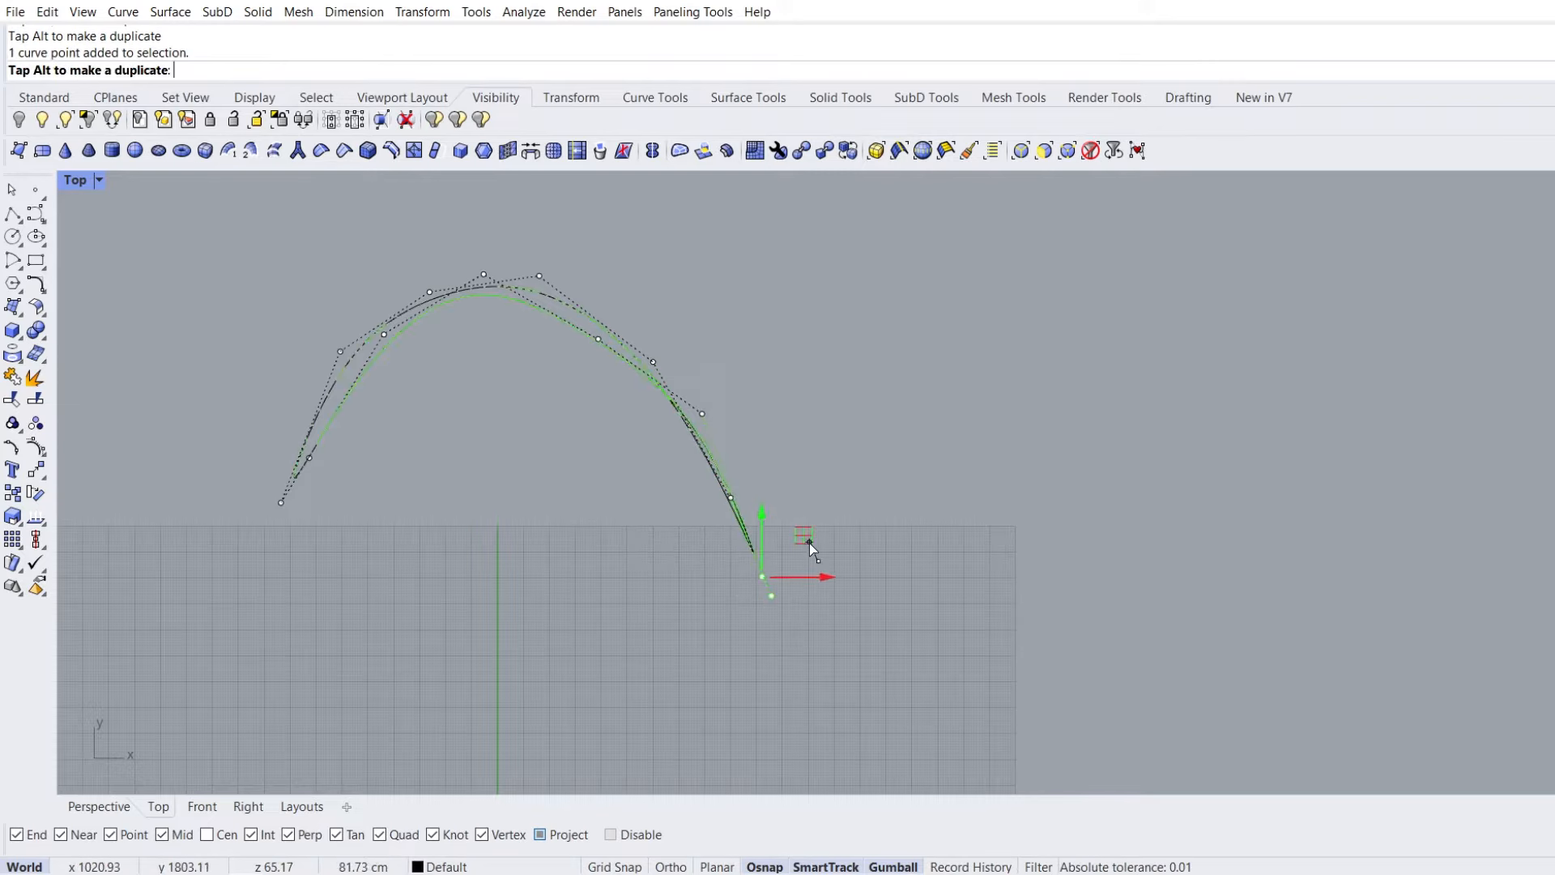
scroll(417, 536, up, 2)
click(424, 506)
drag(415, 538, 494, 340)
click(782, 359)
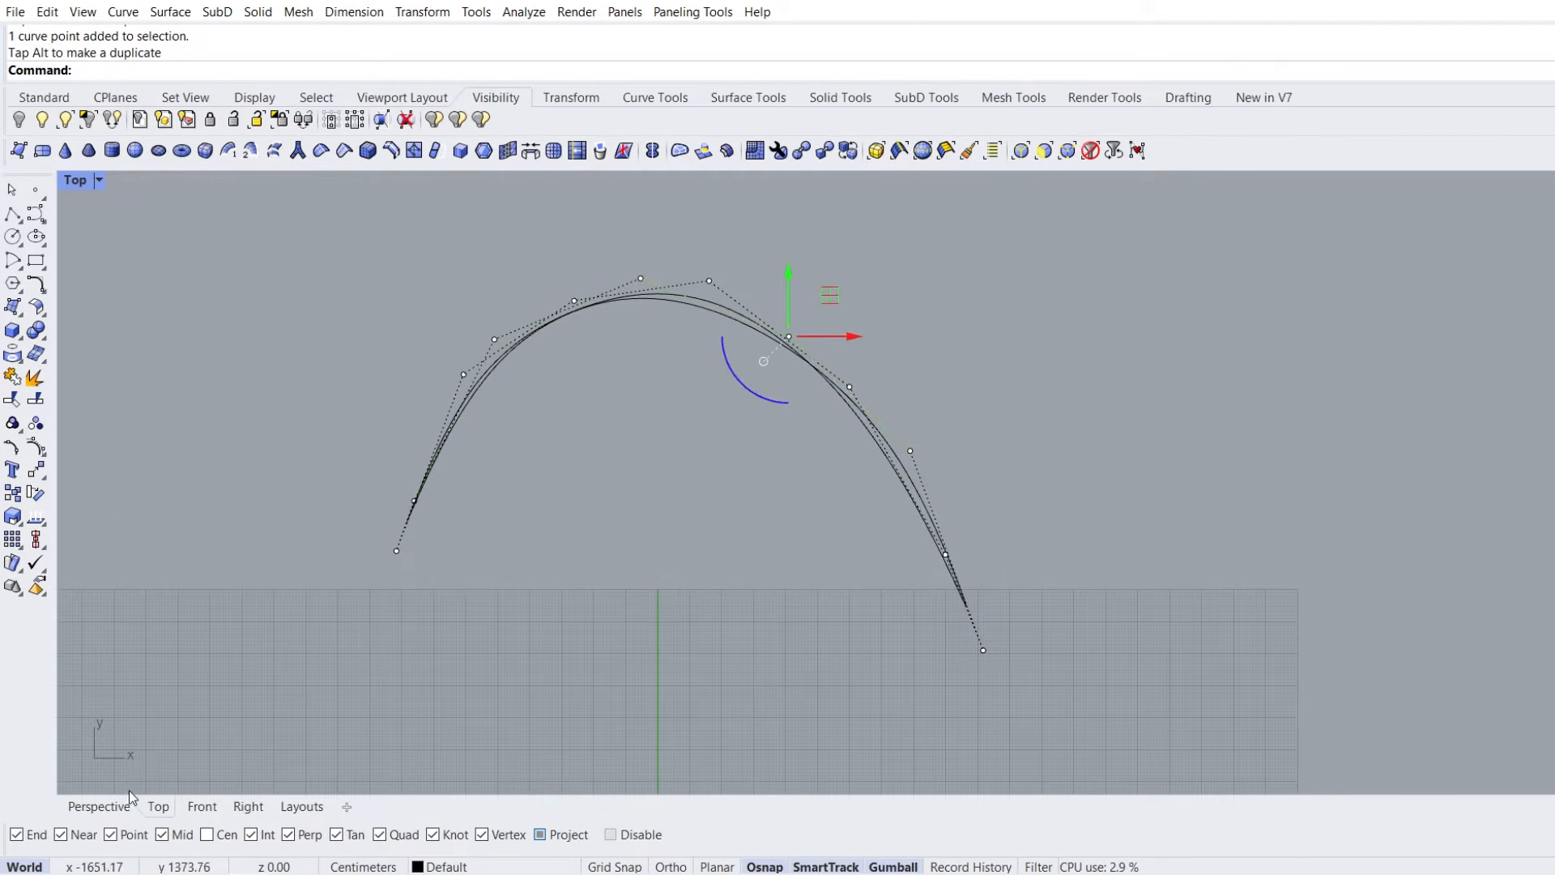
Back in the Perspective view, fine-tune the remaining control points of the opening curve and deselect it
click(99, 806)
drag(826, 450, 761, 454)
right_drag(761, 453, 476, 566)
drag(571, 526, 558, 555)
right_drag(558, 556, 348, 598)
click(407, 572)
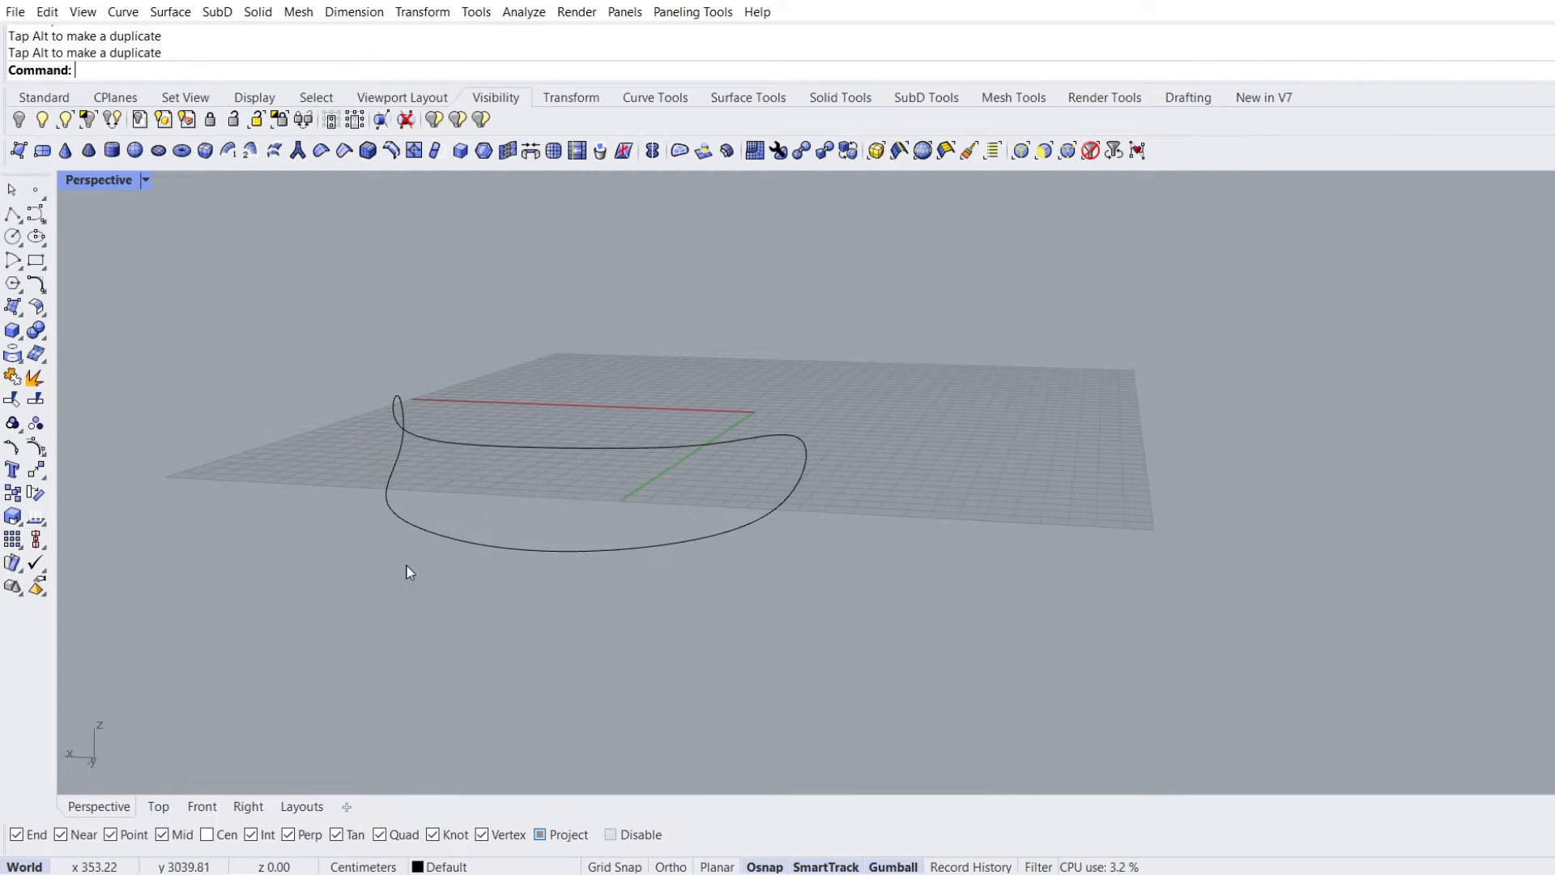
Bring back the hidden objects and isolate the SubD shell together with the opening curve
click(46, 121)
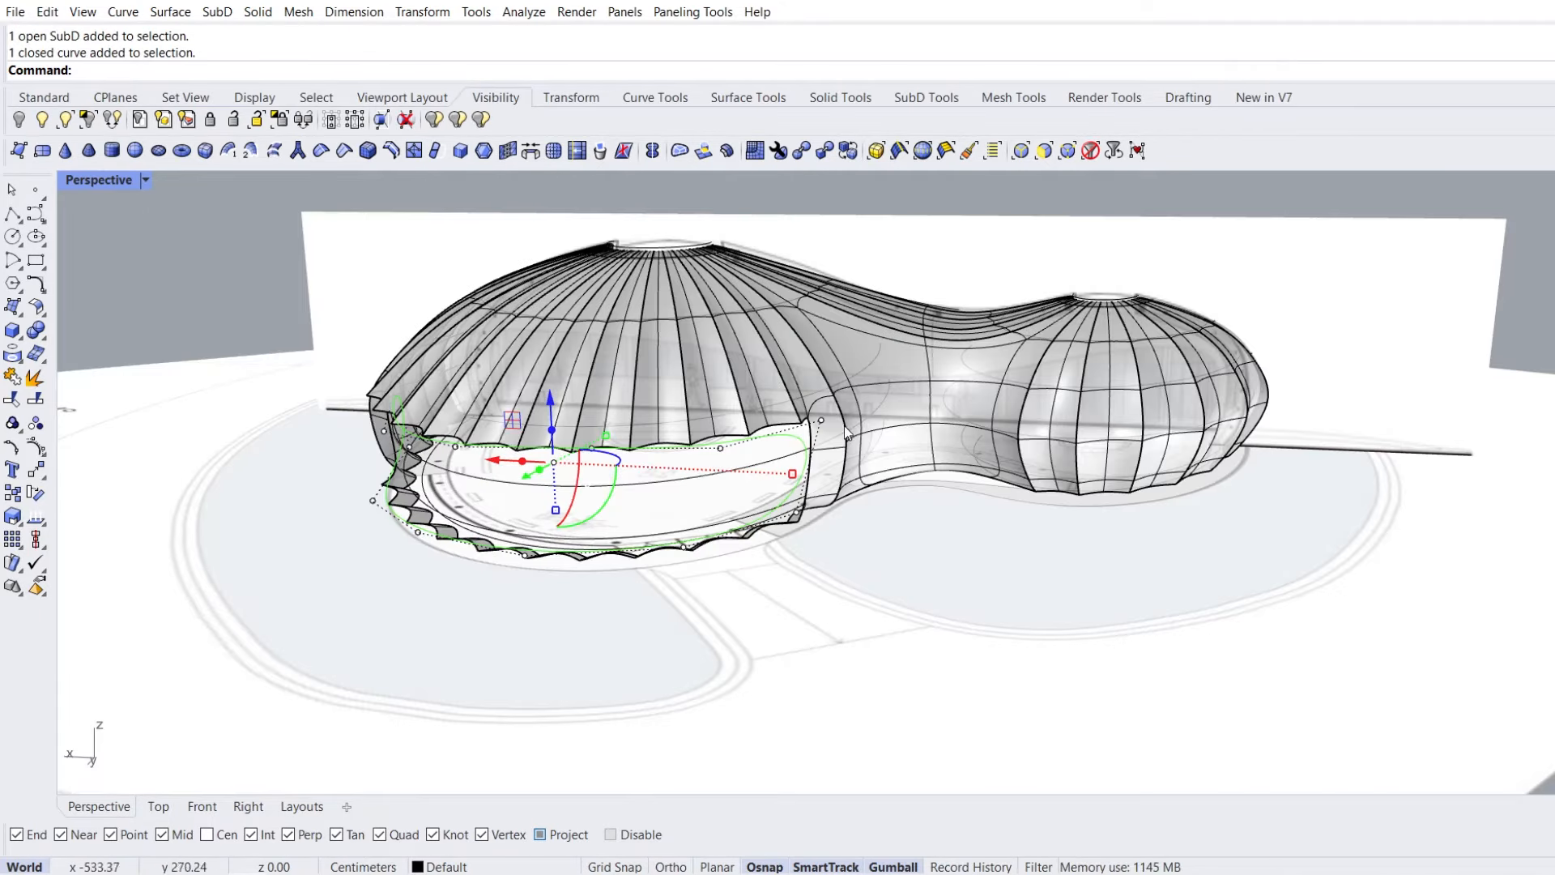
shift+click(914, 448)
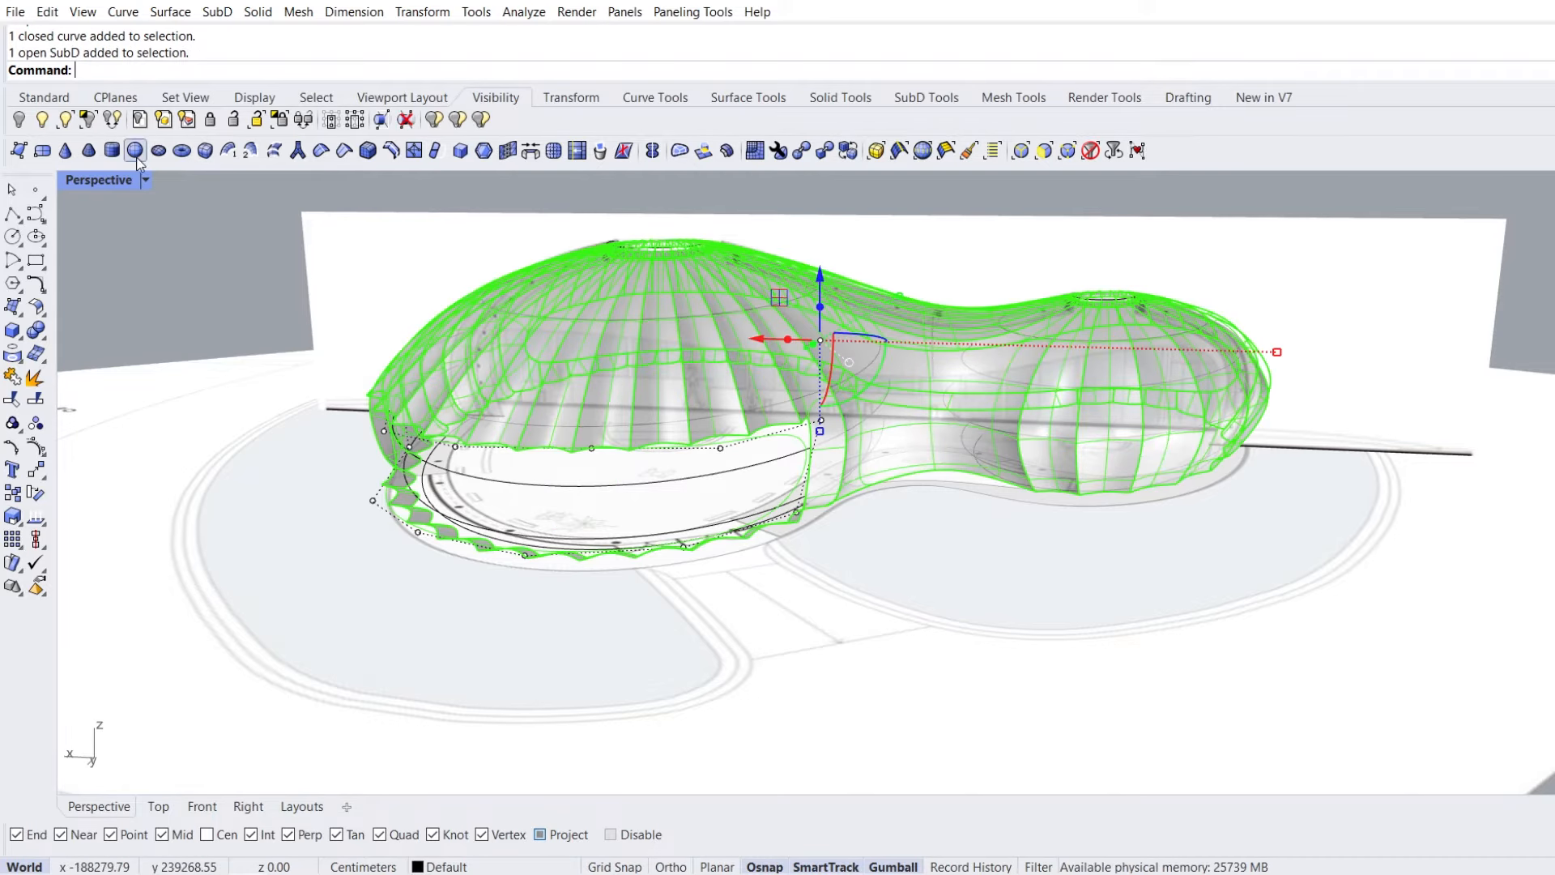
click(92, 122)
key(Escape)
Slide the middle SubD vertex at each end of the dome opening outward along its edge to round the ends
right_drag(324, 407, 655, 435)
scroll(655, 436, up, 3)
ctrl+shift+click(740, 442)
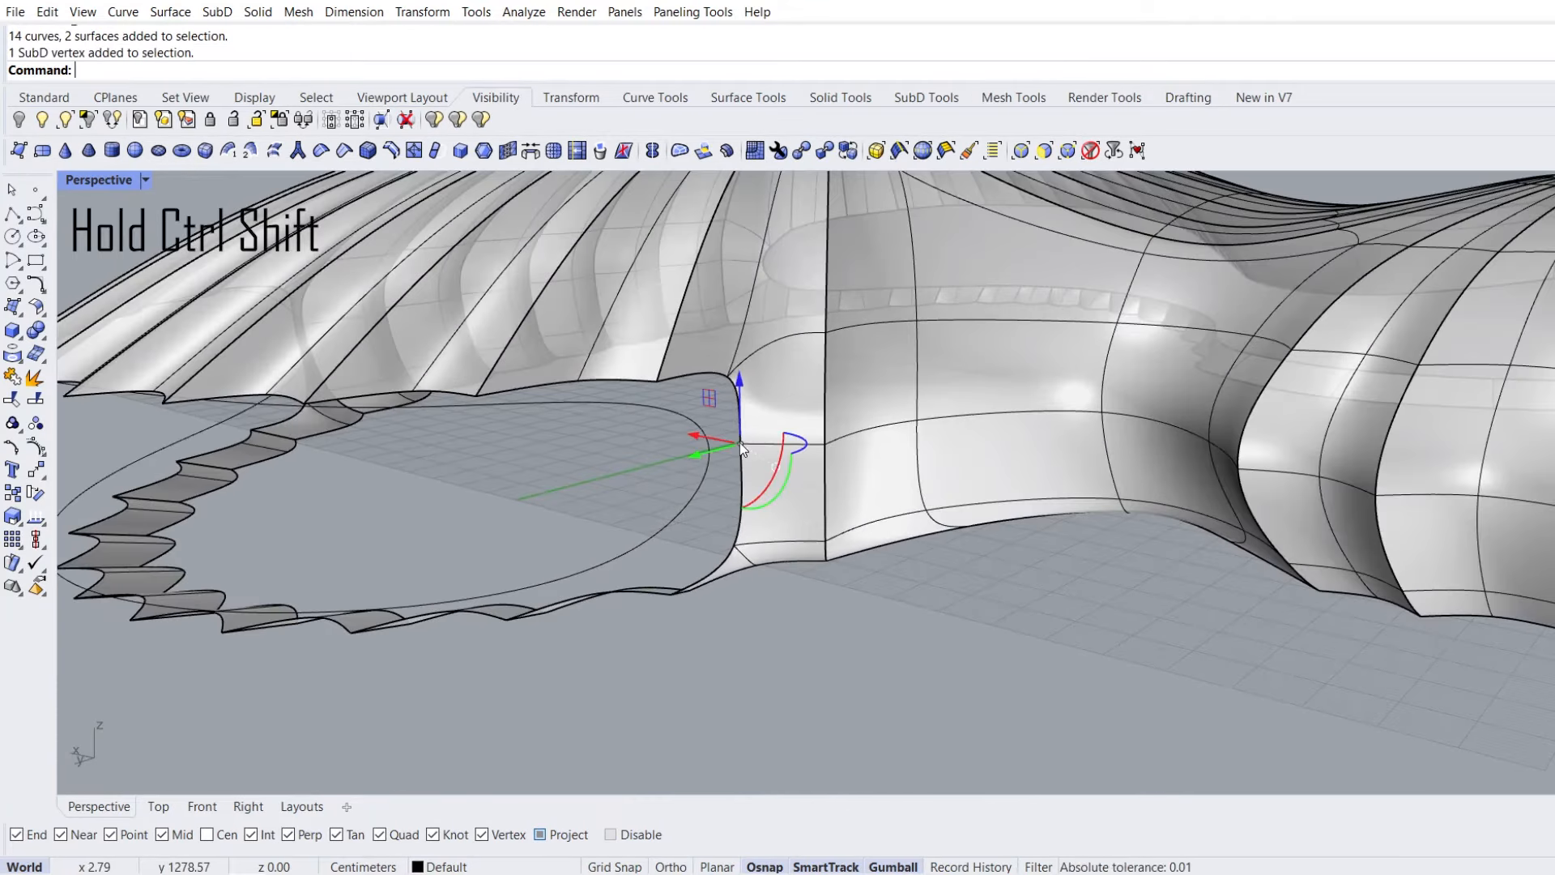
click(577, 150)
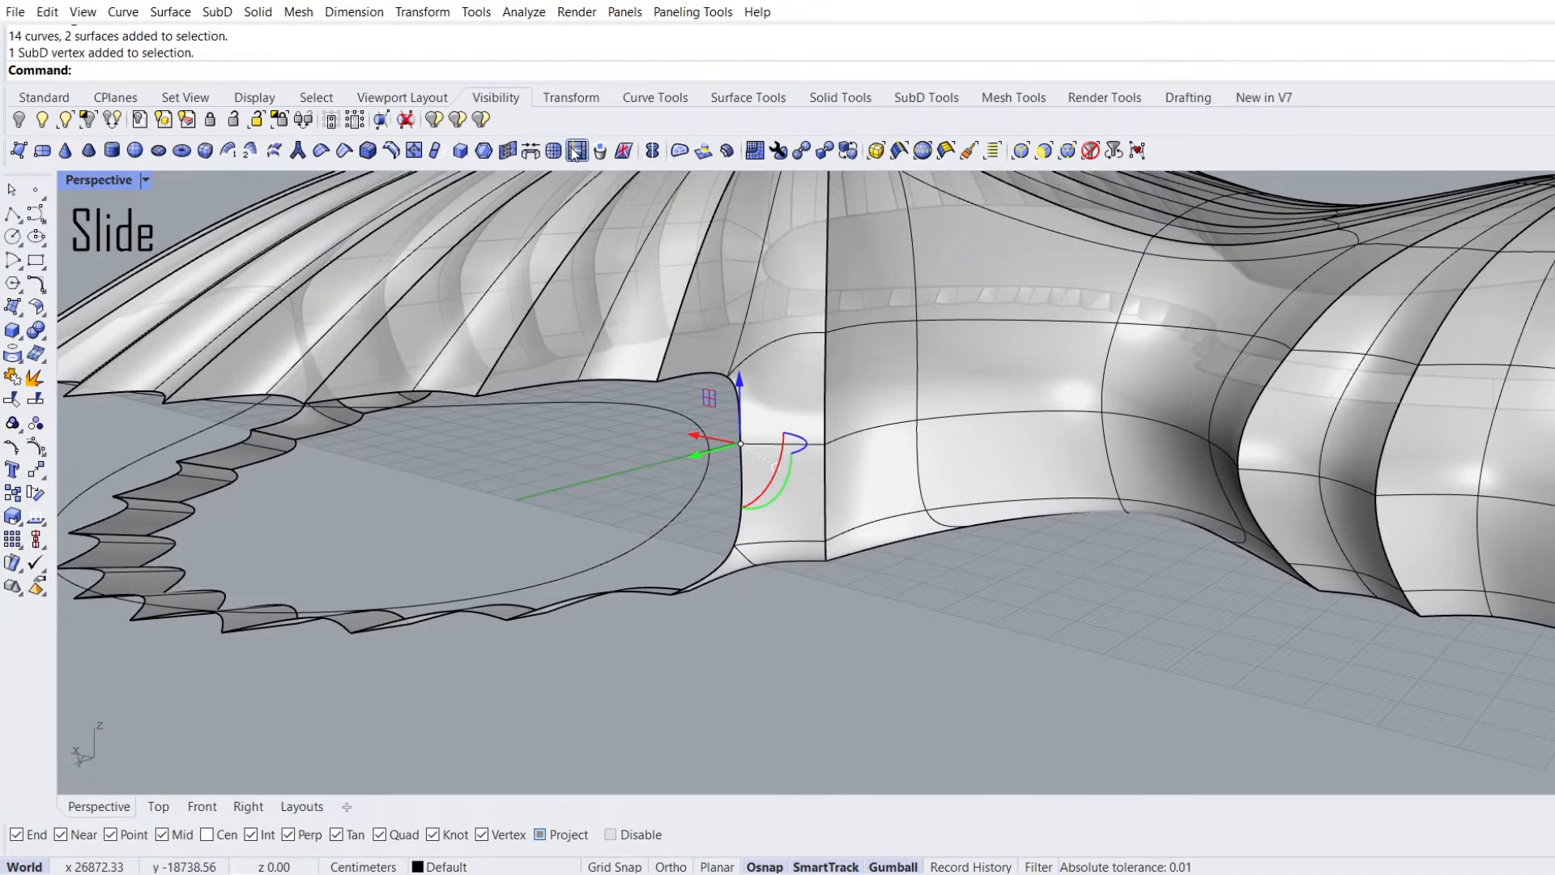
click(822, 437)
right_drag(467, 479, 652, 459)
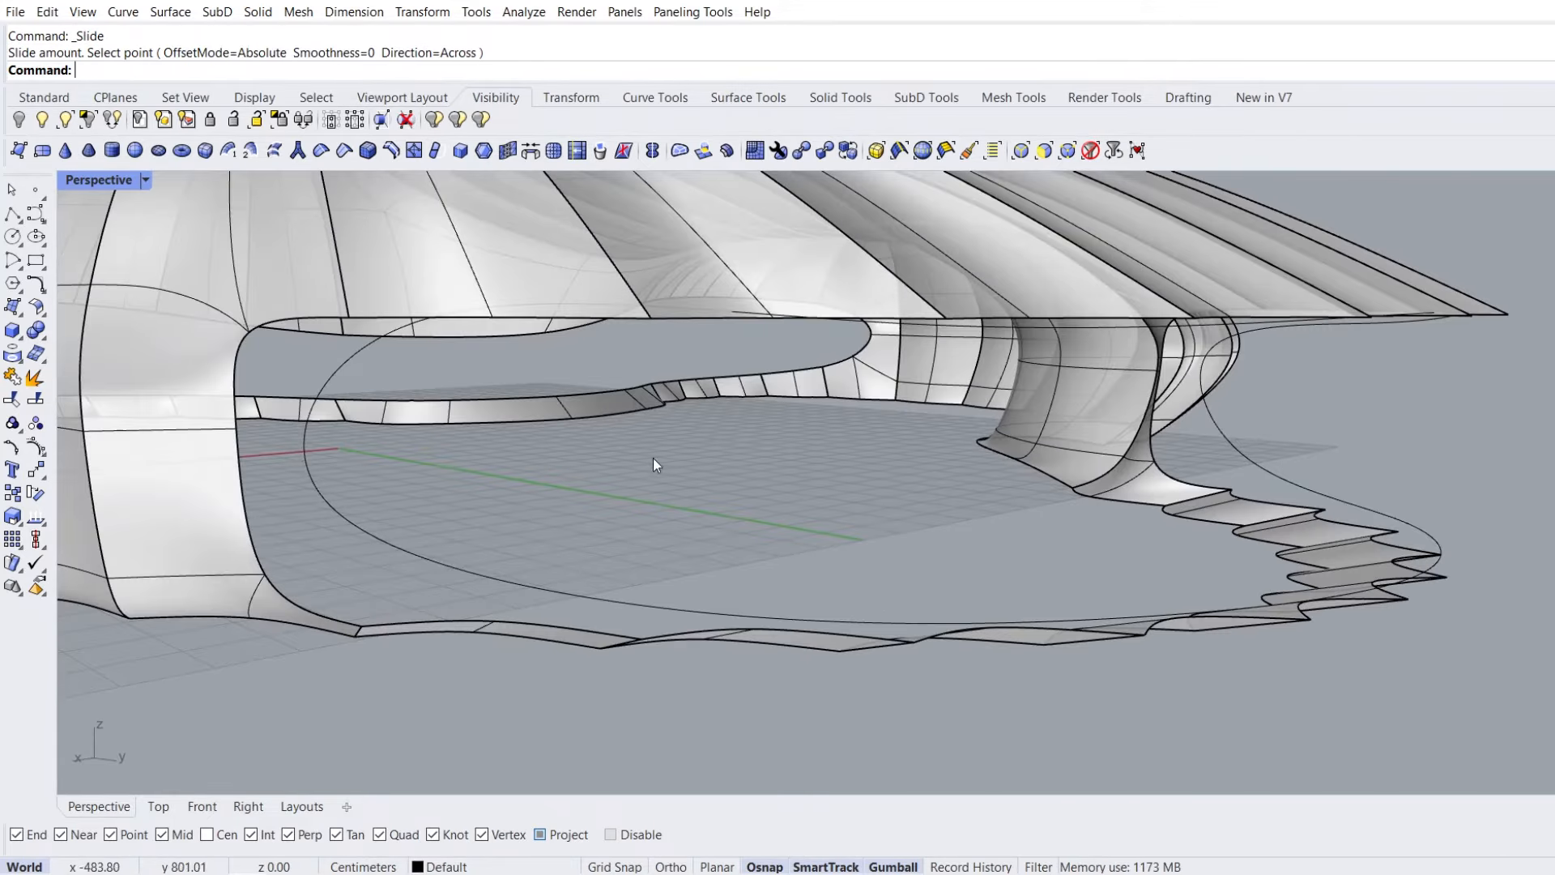
right_drag(283, 491, 580, 562)
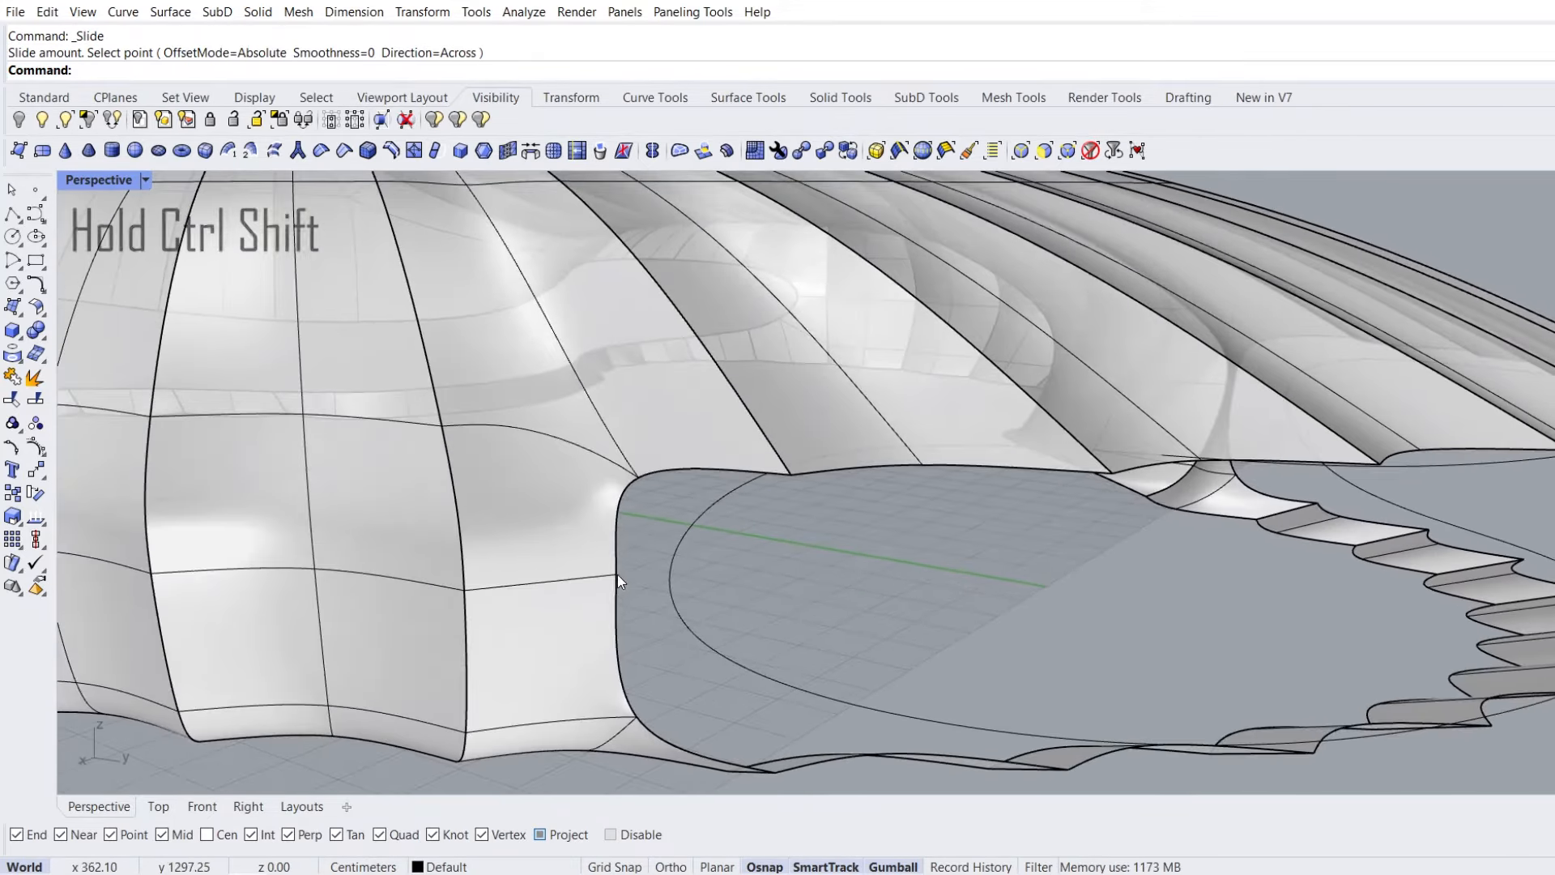
ctrl+shift+click(617, 575)
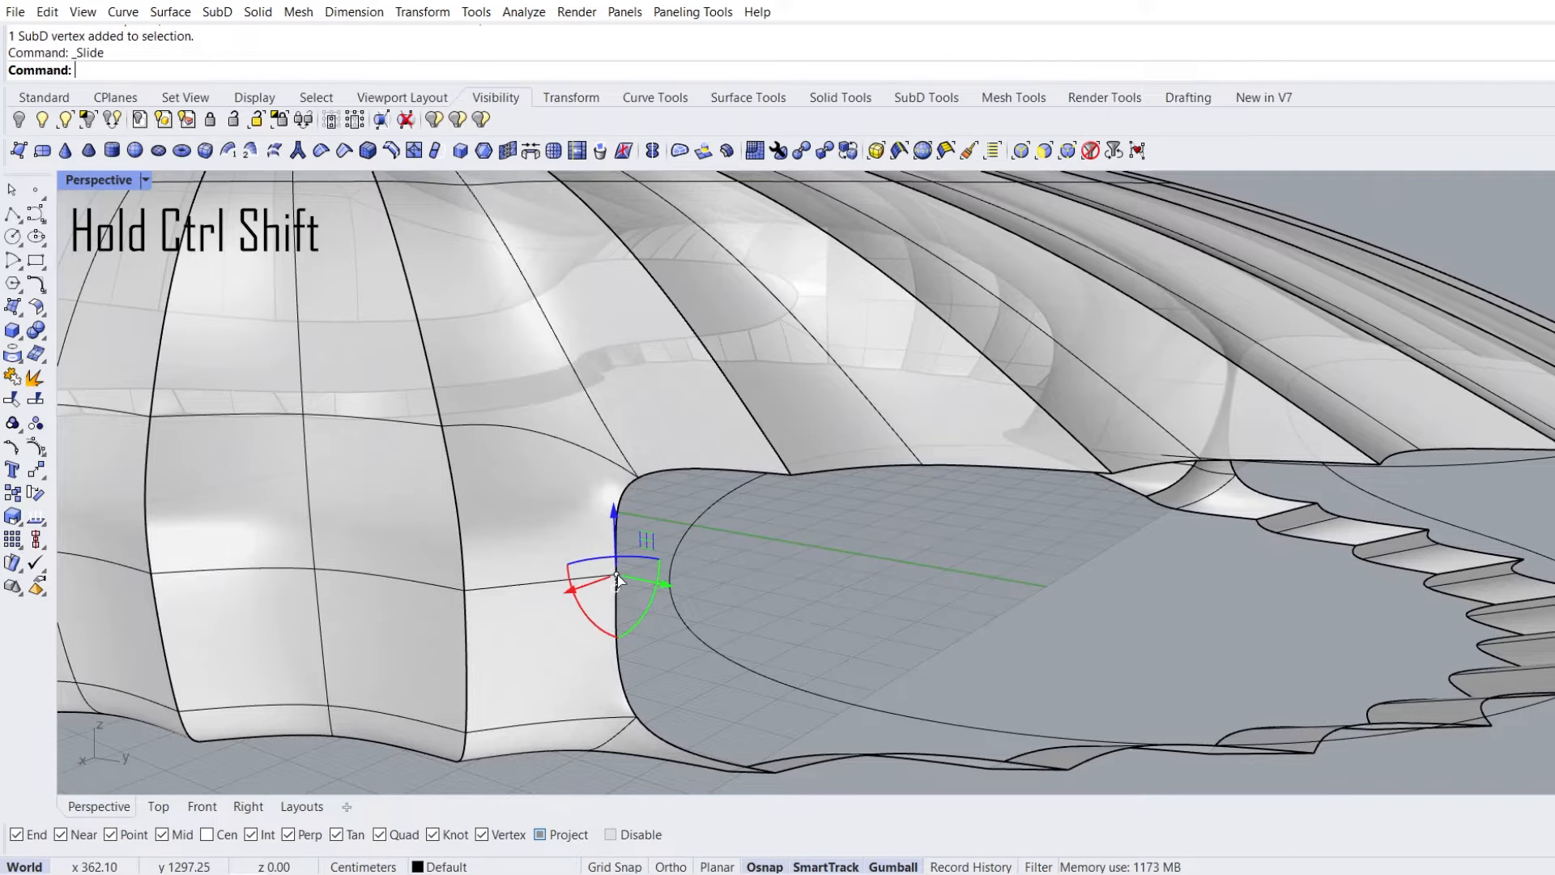
click(480, 589)
Select only the two control points at one end of the opening curve and move them outward in the Top view
click(675, 571)
scroll(648, 527, down, 5)
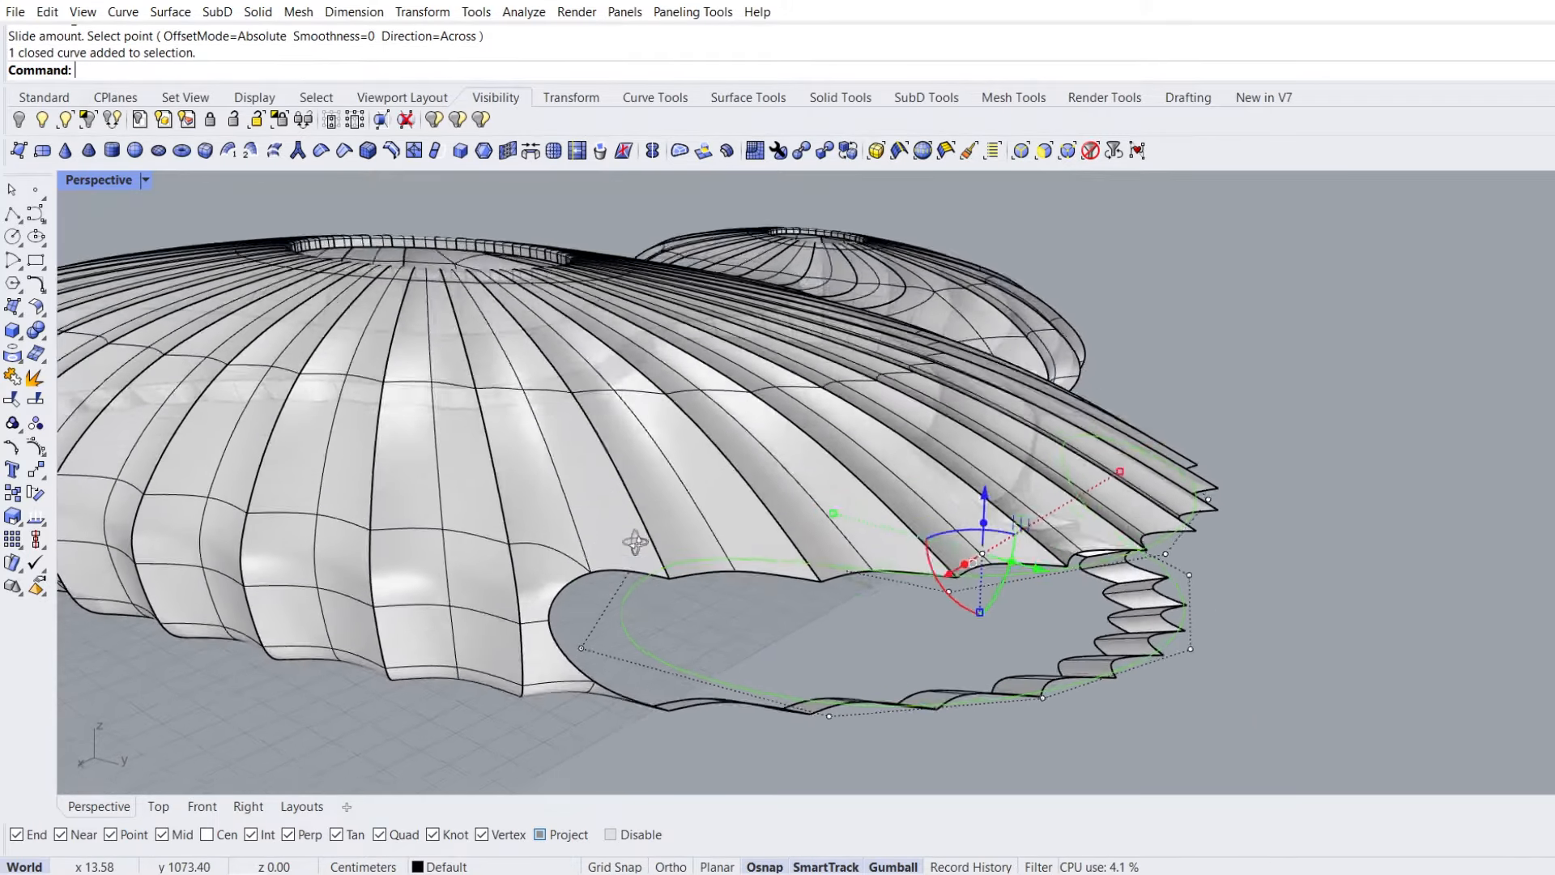
click(543, 776)
drag(686, 525, 685, 524)
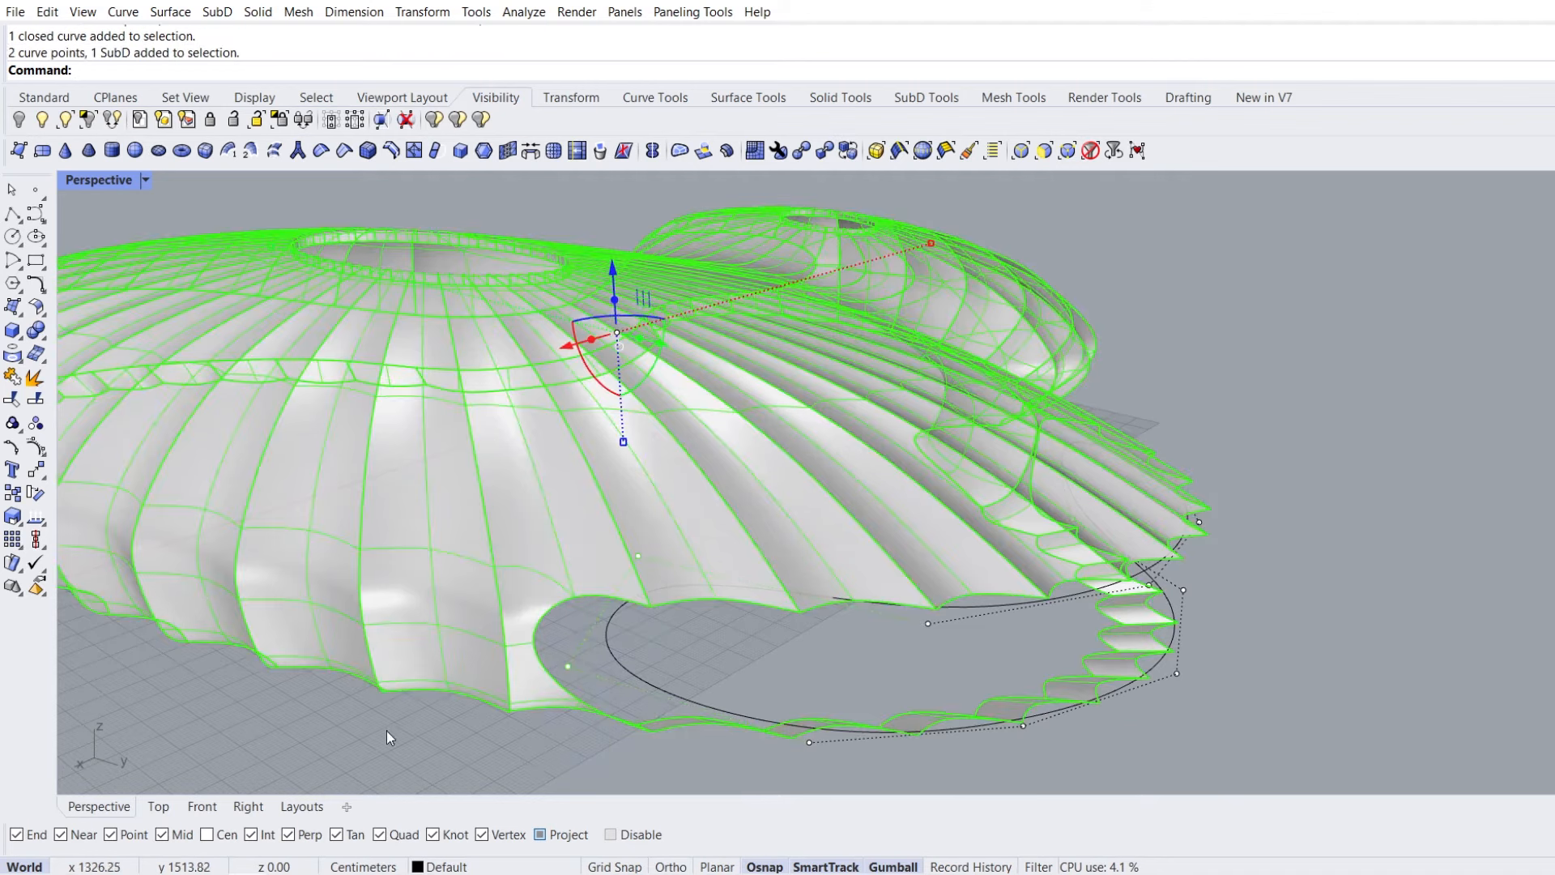
ctrl+click(455, 658)
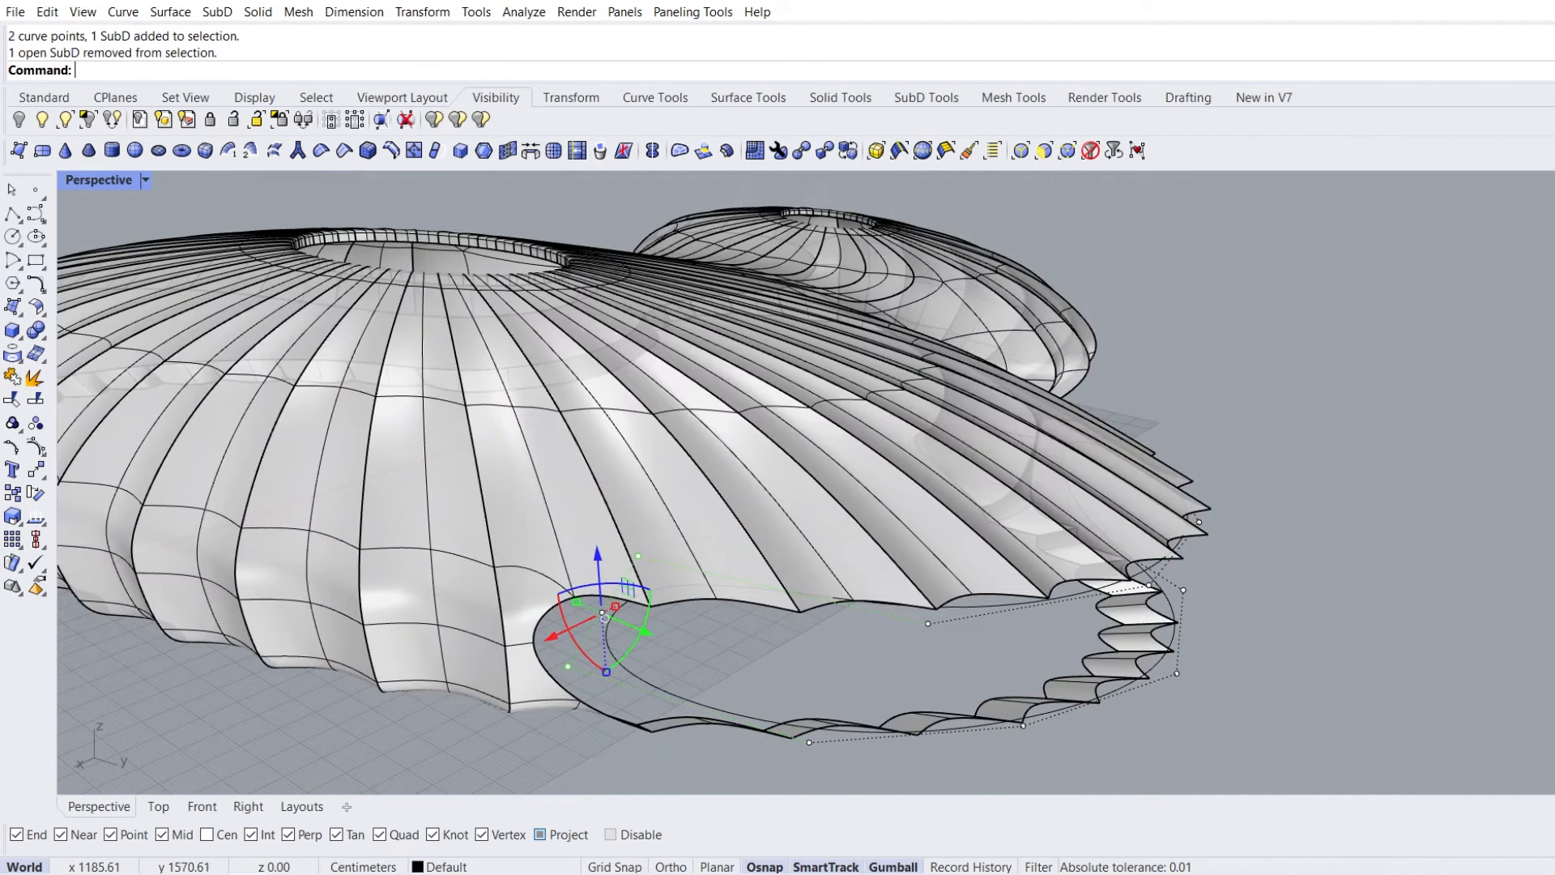
click(158, 806)
right_drag(850, 530, 768, 458)
drag(919, 506, 945, 505)
Move the two control points at the opposite end of the curve outward to match the opening, working in Perspective and Top views
drag(215, 374, 366, 539)
click(81, 802)
right_drag(810, 518, 594, 511)
scroll(607, 508, up, 2)
drag(628, 526, 658, 528)
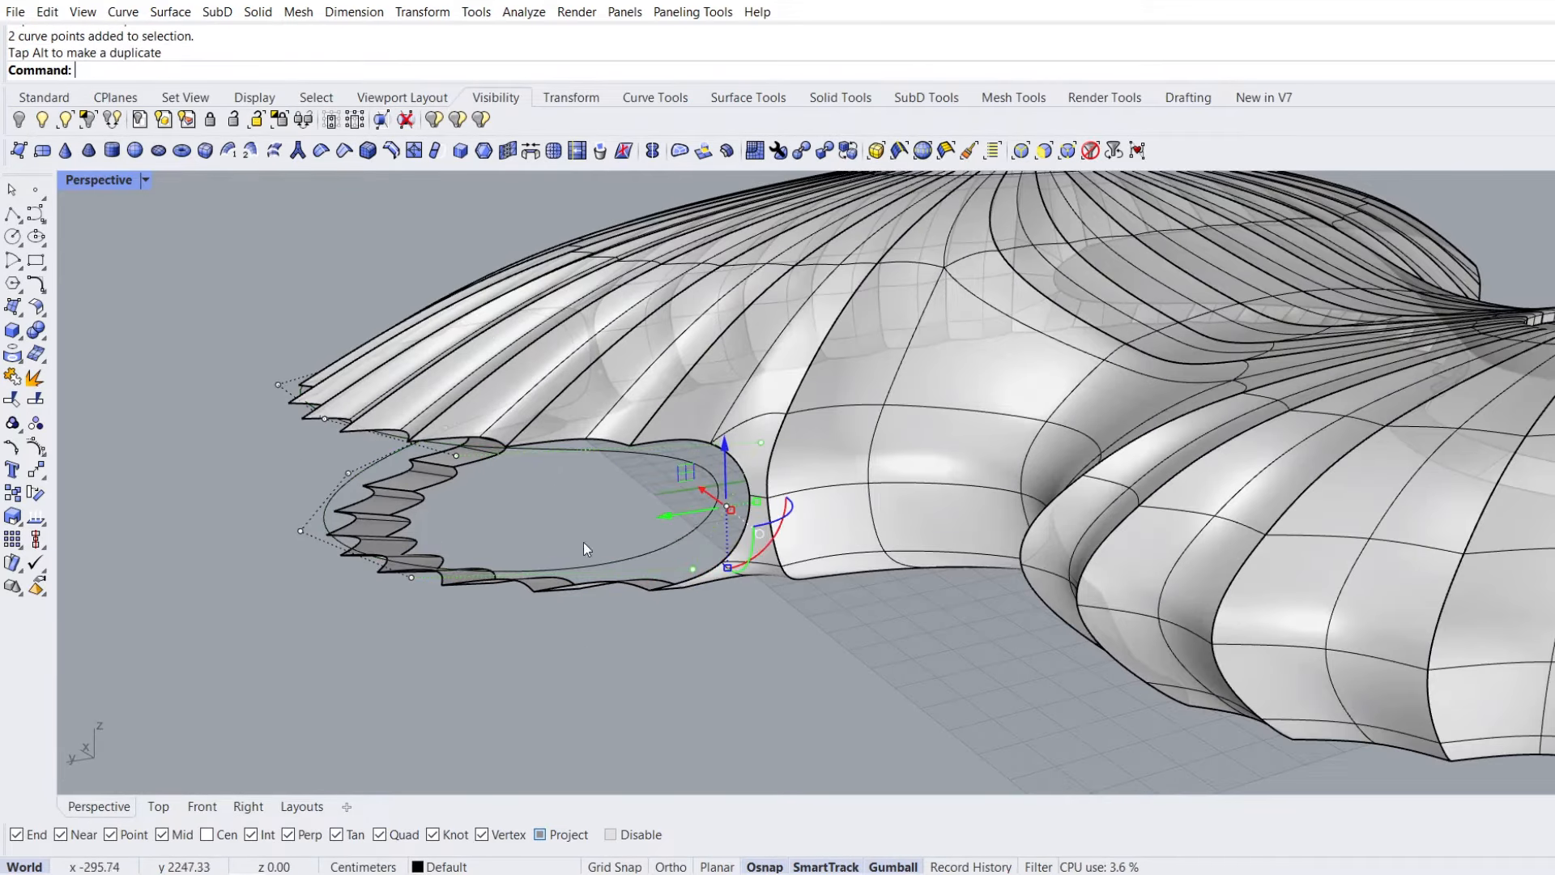
click(159, 807)
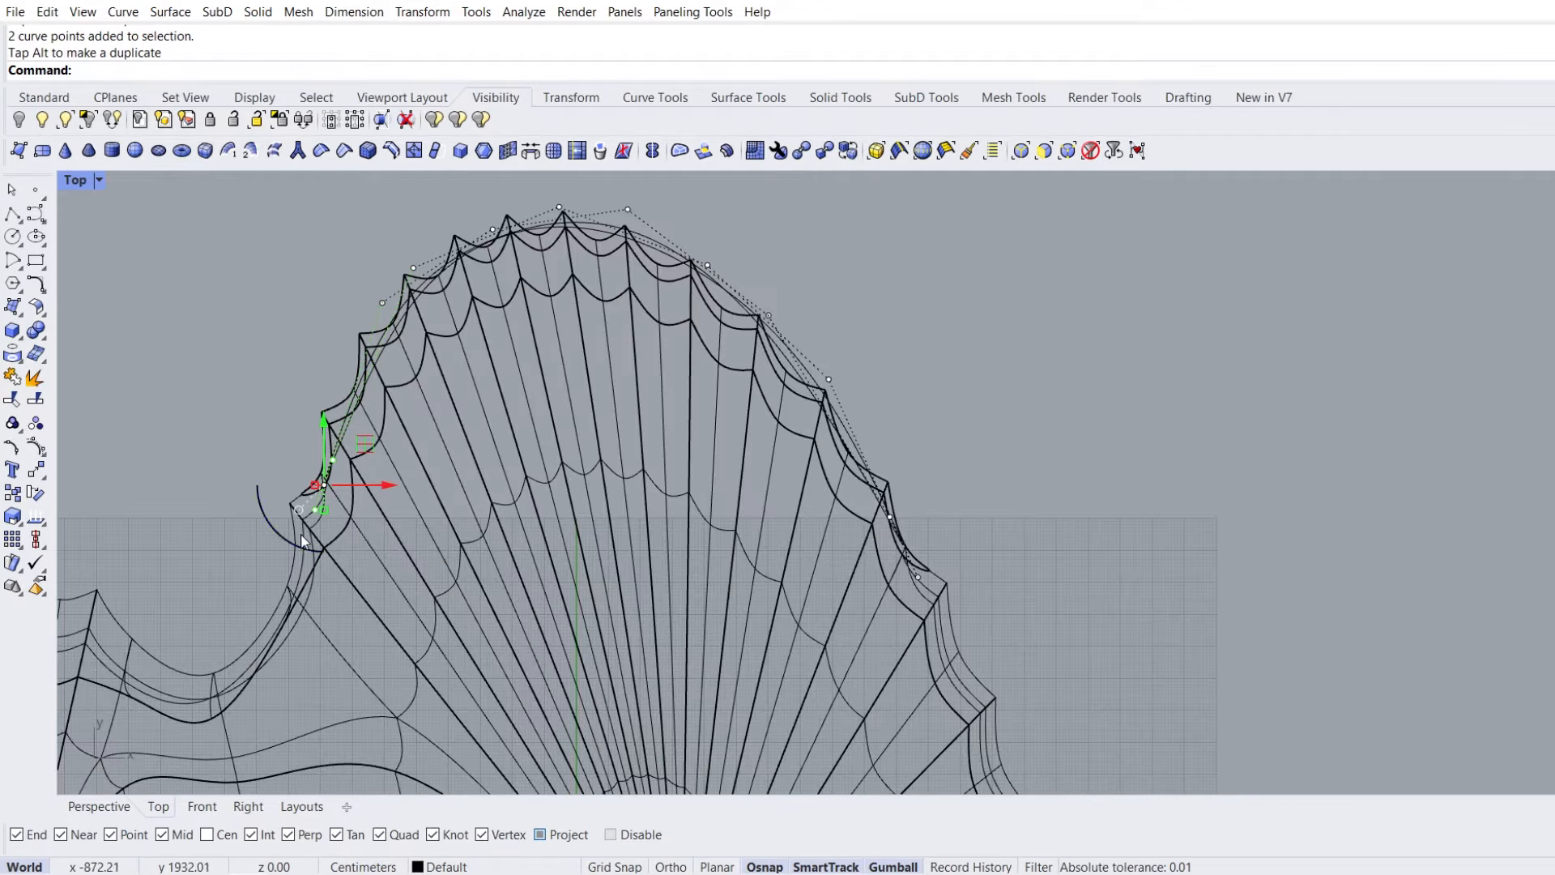
scroll(314, 487, up, 2)
drag(372, 444, 359, 436)
click(100, 807)
key(Escape)
Align the edge loop around the dome opening to the smoothed curve using the ToCurve alignment
right_drag(250, 658, 484, 541)
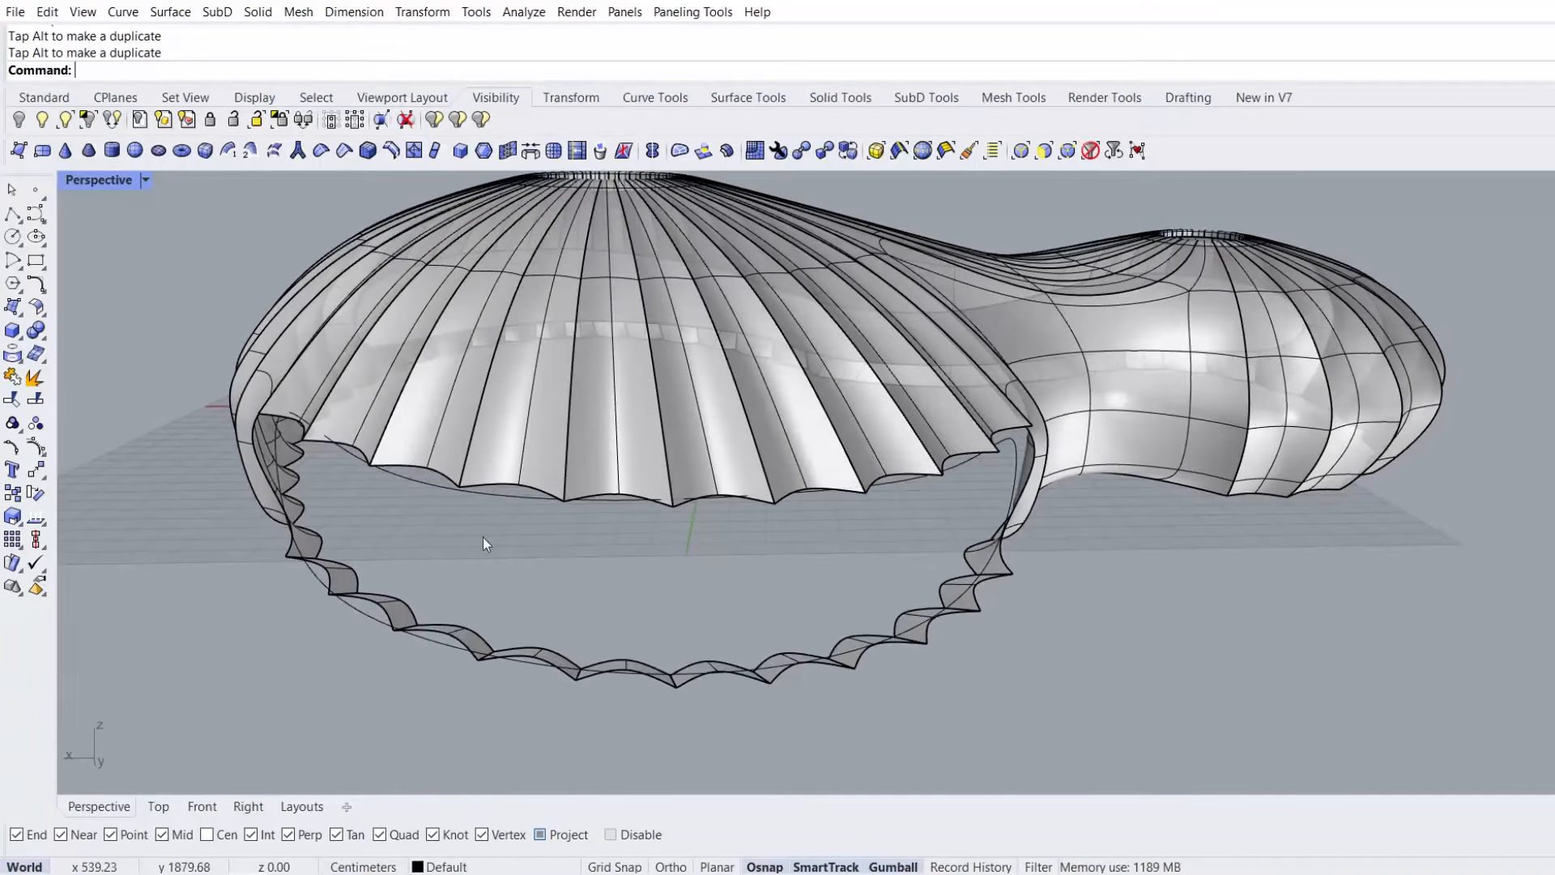
ctrl+shift+double_click(493, 484)
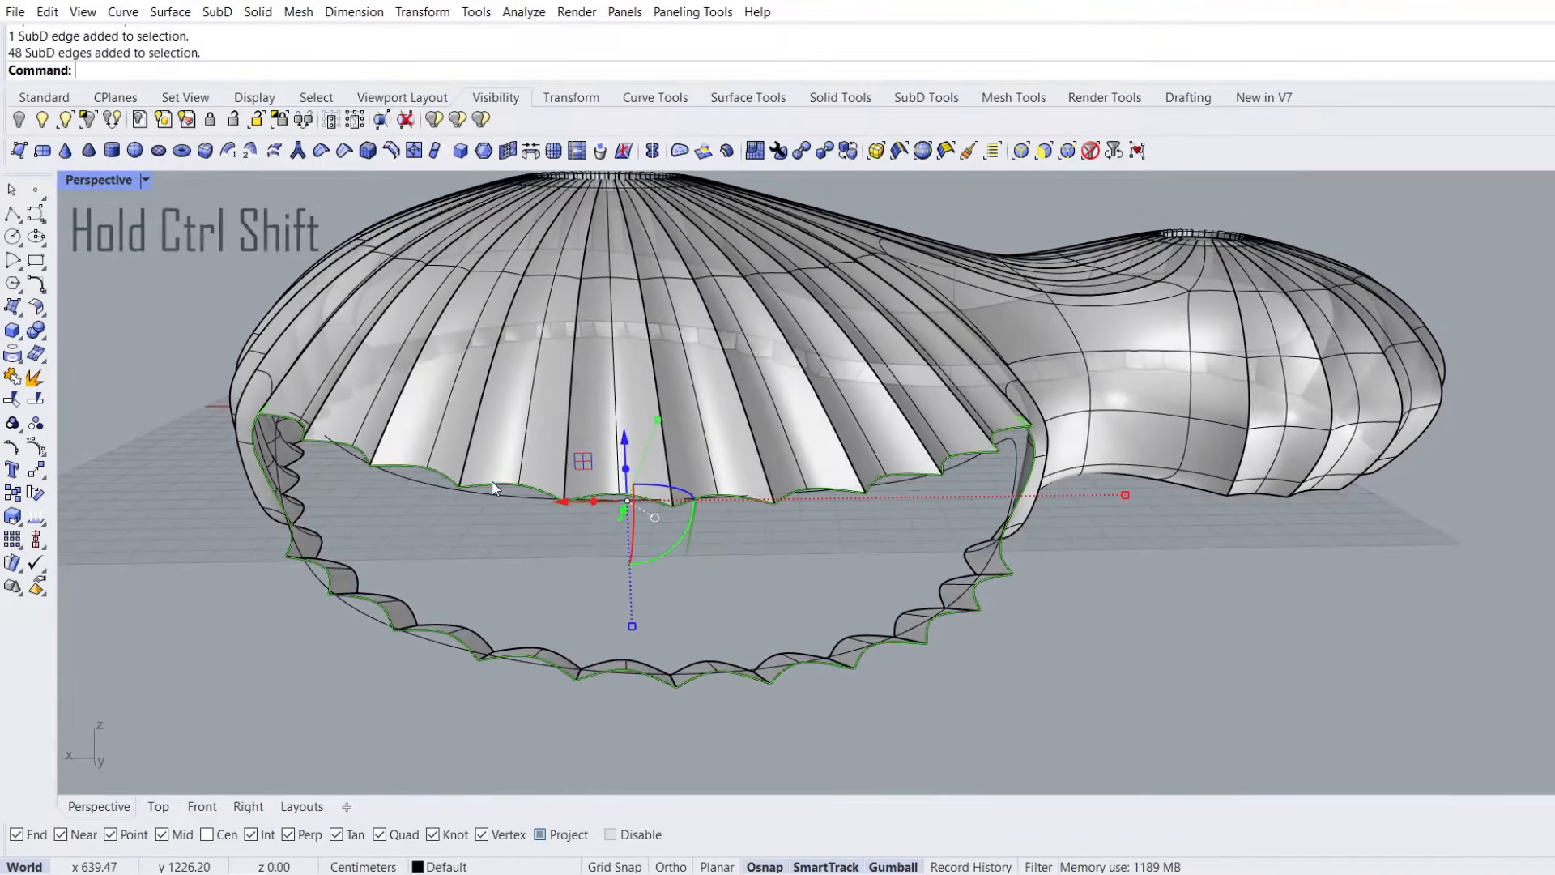
click(36, 540)
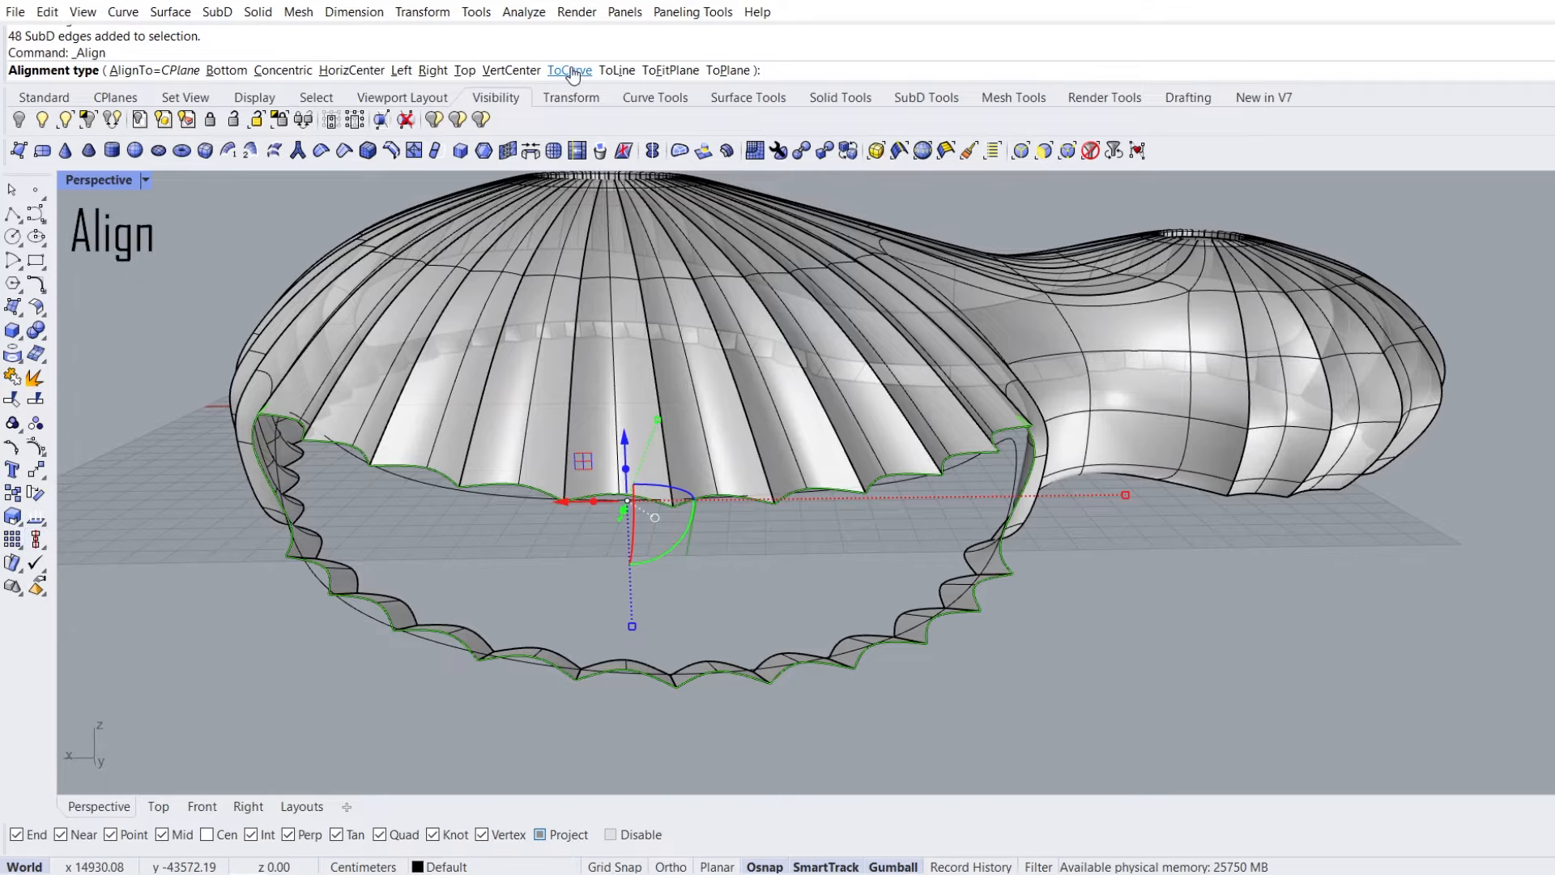
click(570, 71)
click(494, 498)
click(384, 677)
Try to flatten the shell's base edge loop onto the ground line with the Bottom alignment in the Front view, and undo it
scroll(375, 597, down, 4)
right_drag(375, 593, 426, 485)
scroll(609, 538, up, 3)
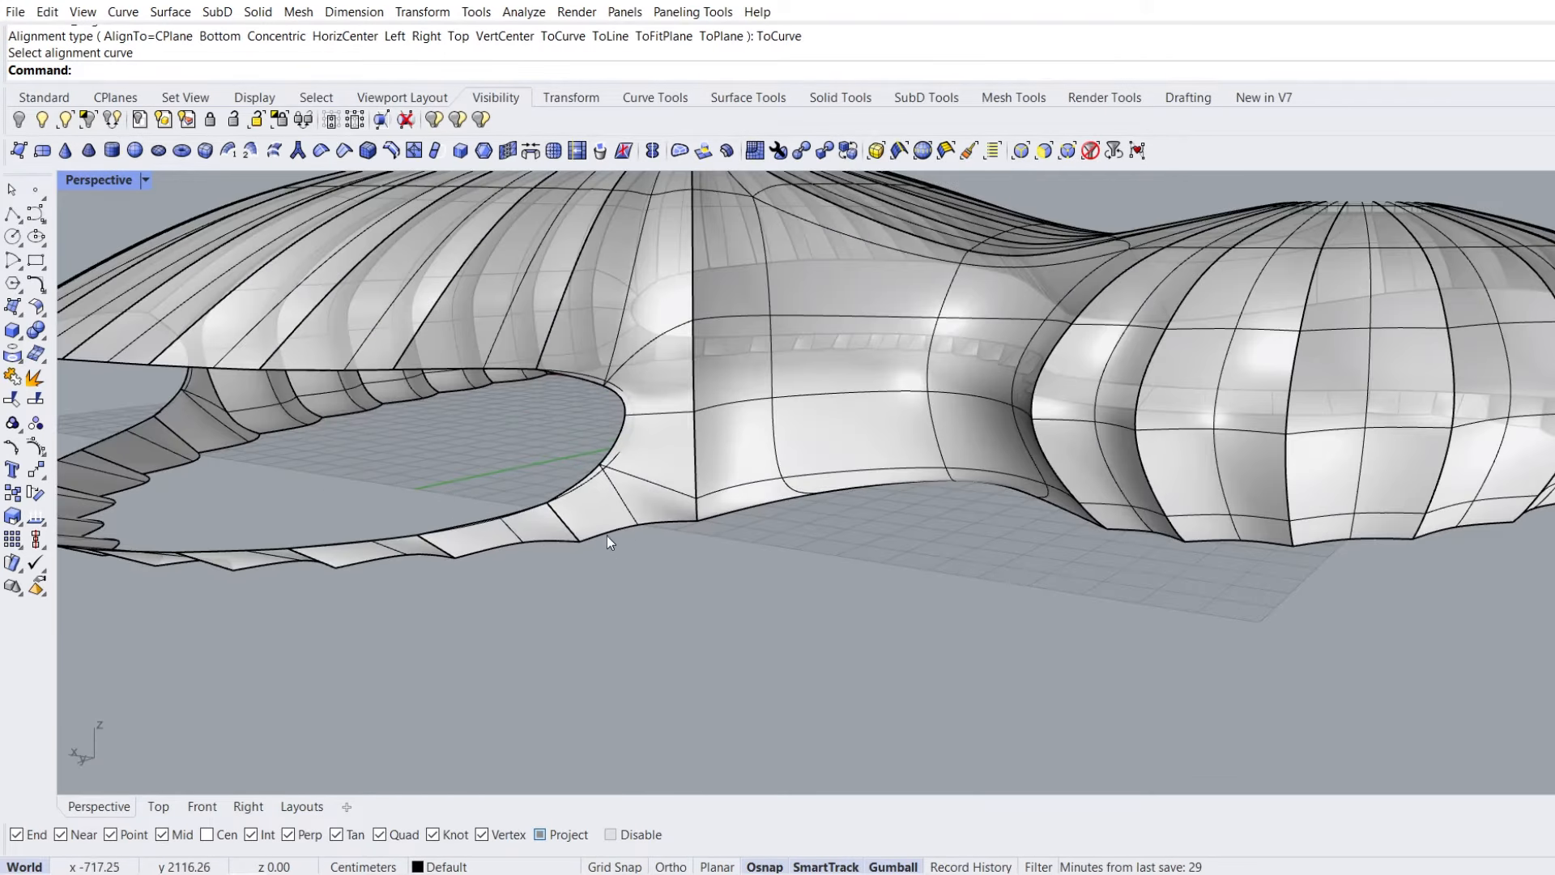
double_click(609, 527)
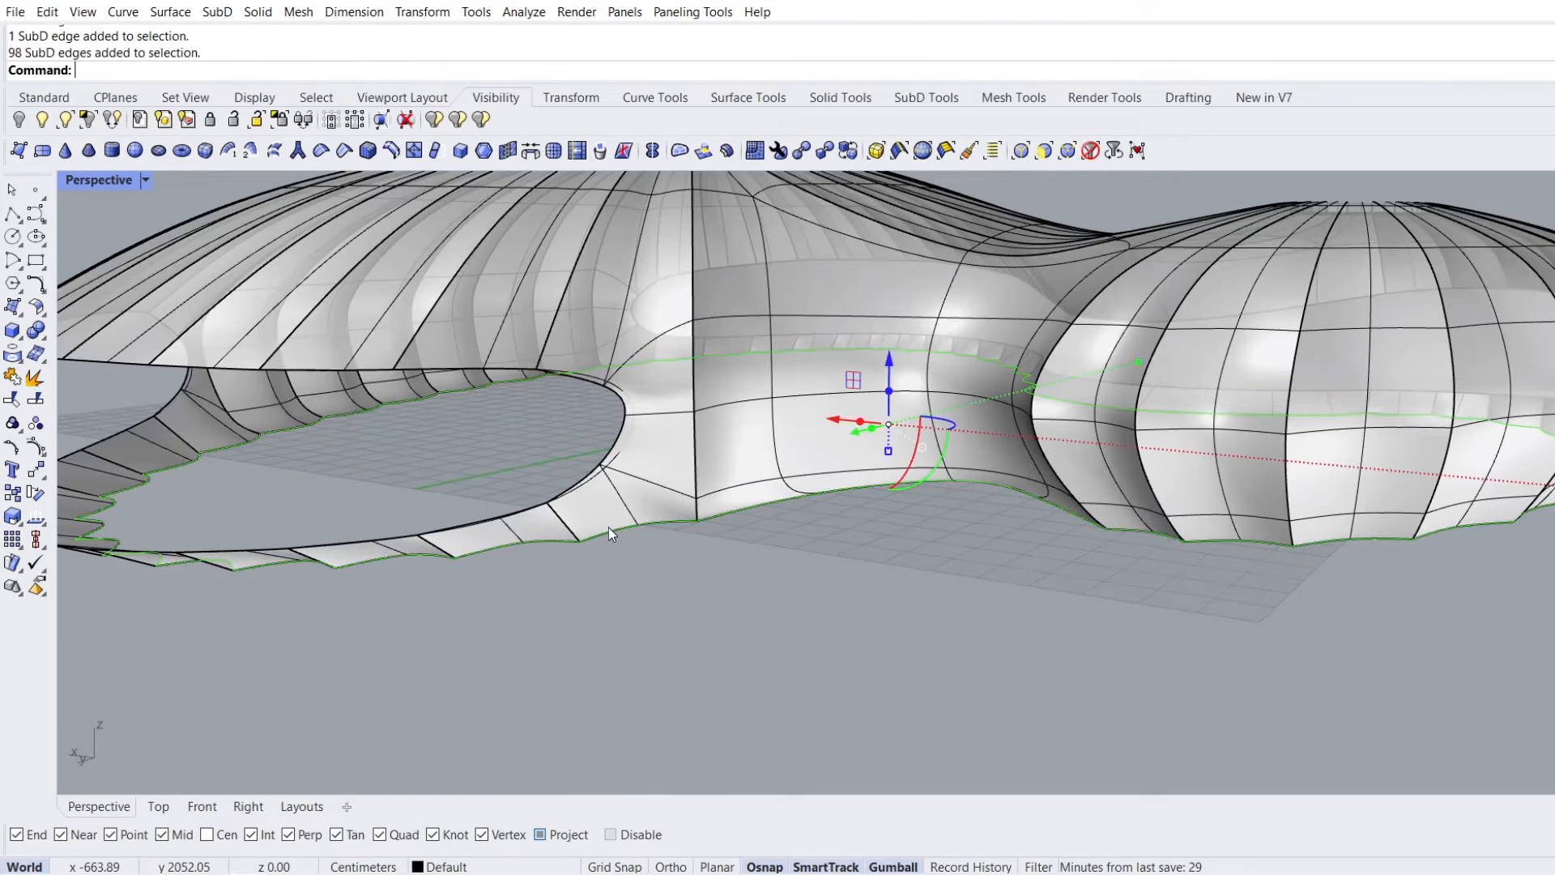
click(202, 806)
right_drag(411, 503, 679, 487)
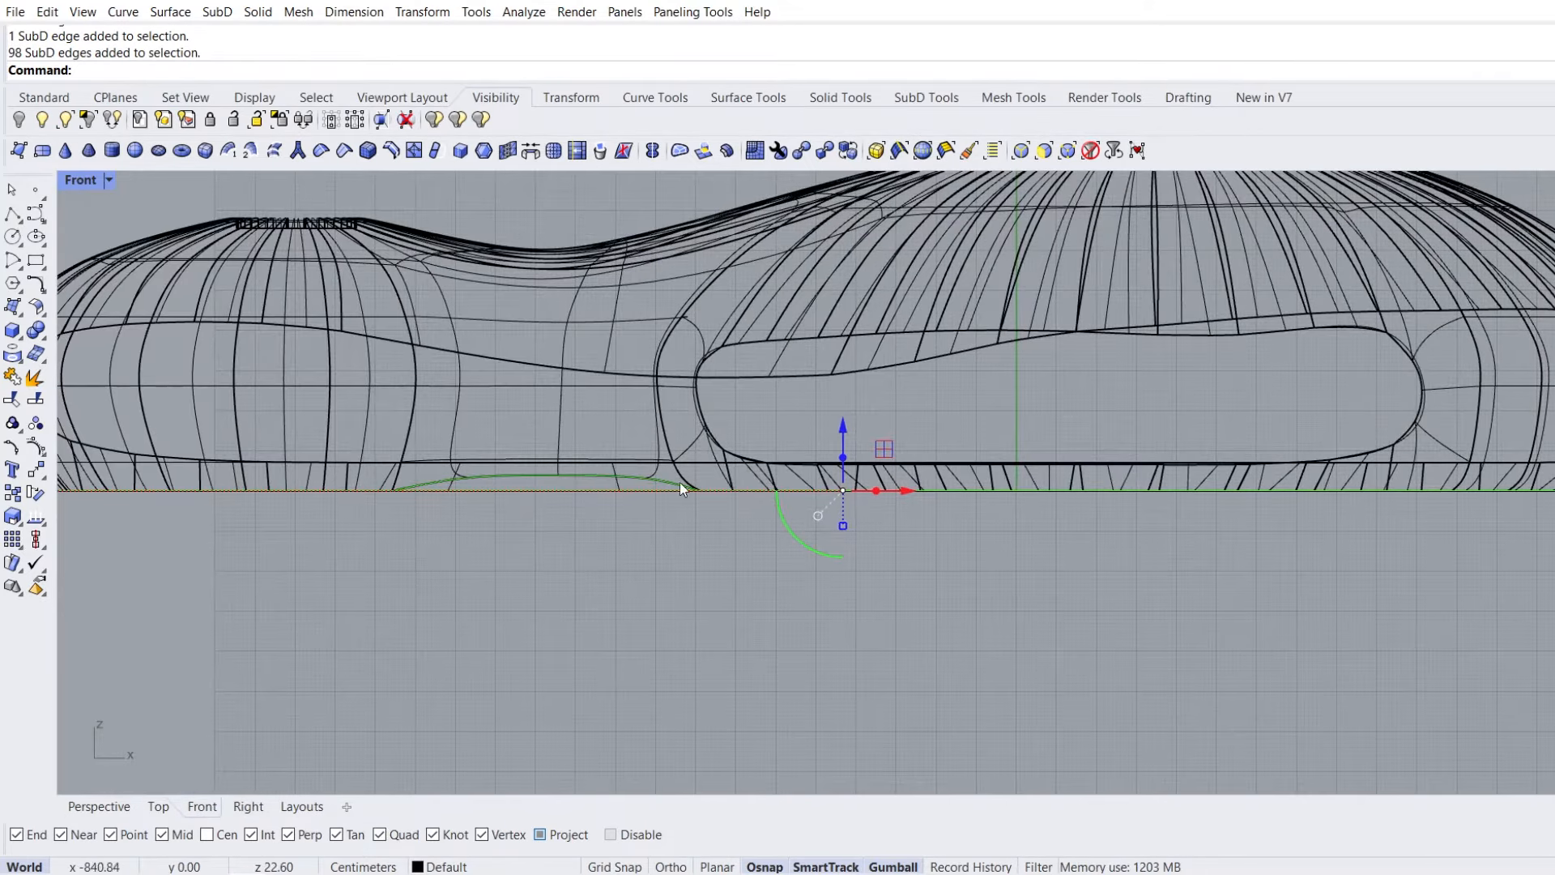
click(36, 540)
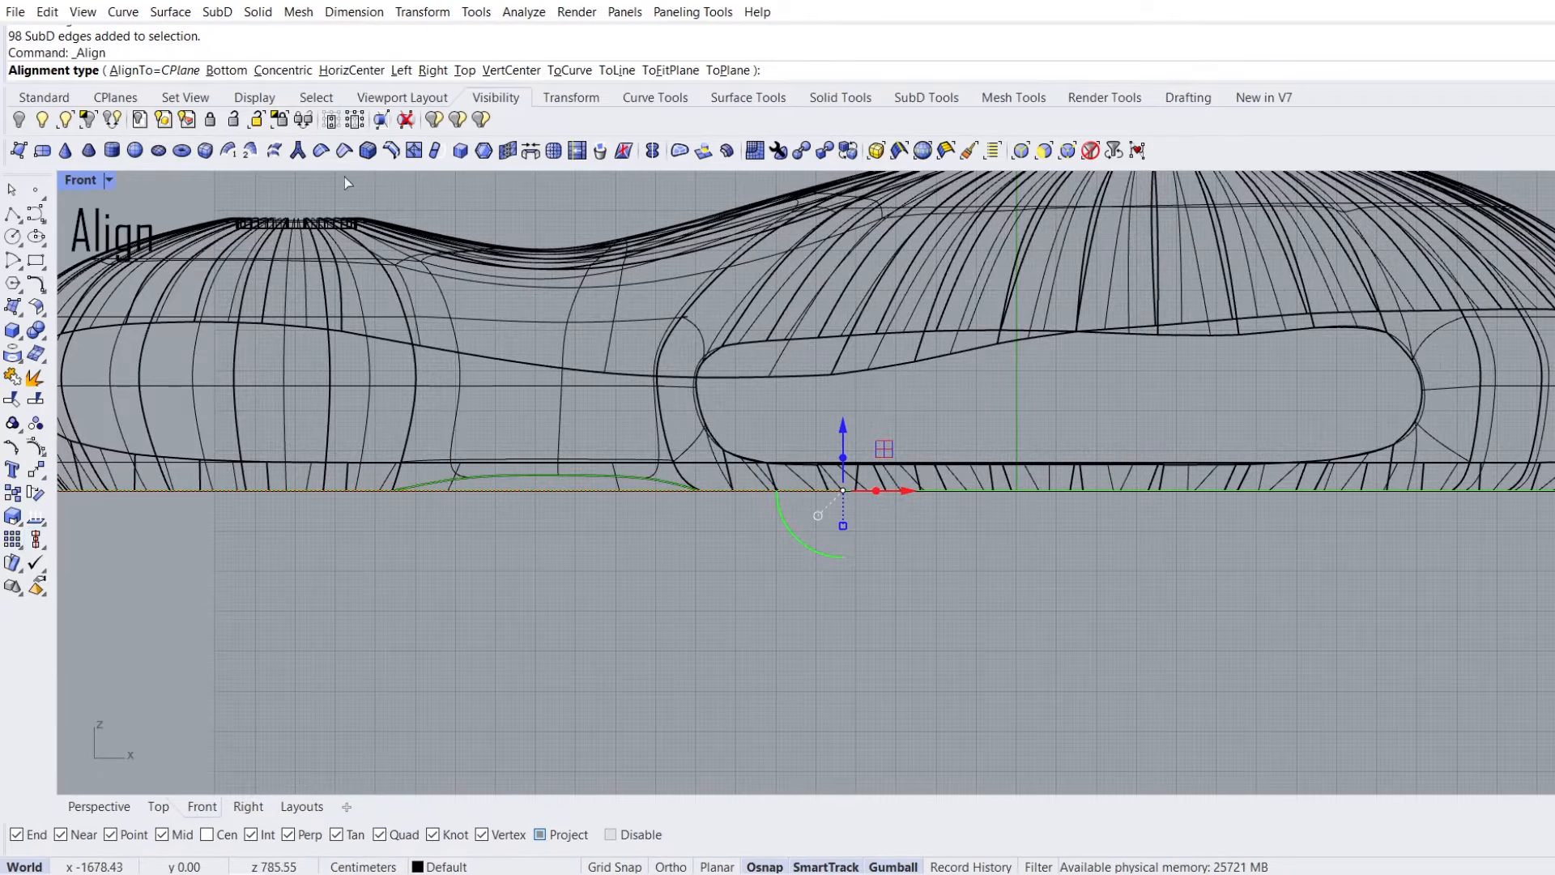
click(227, 71)
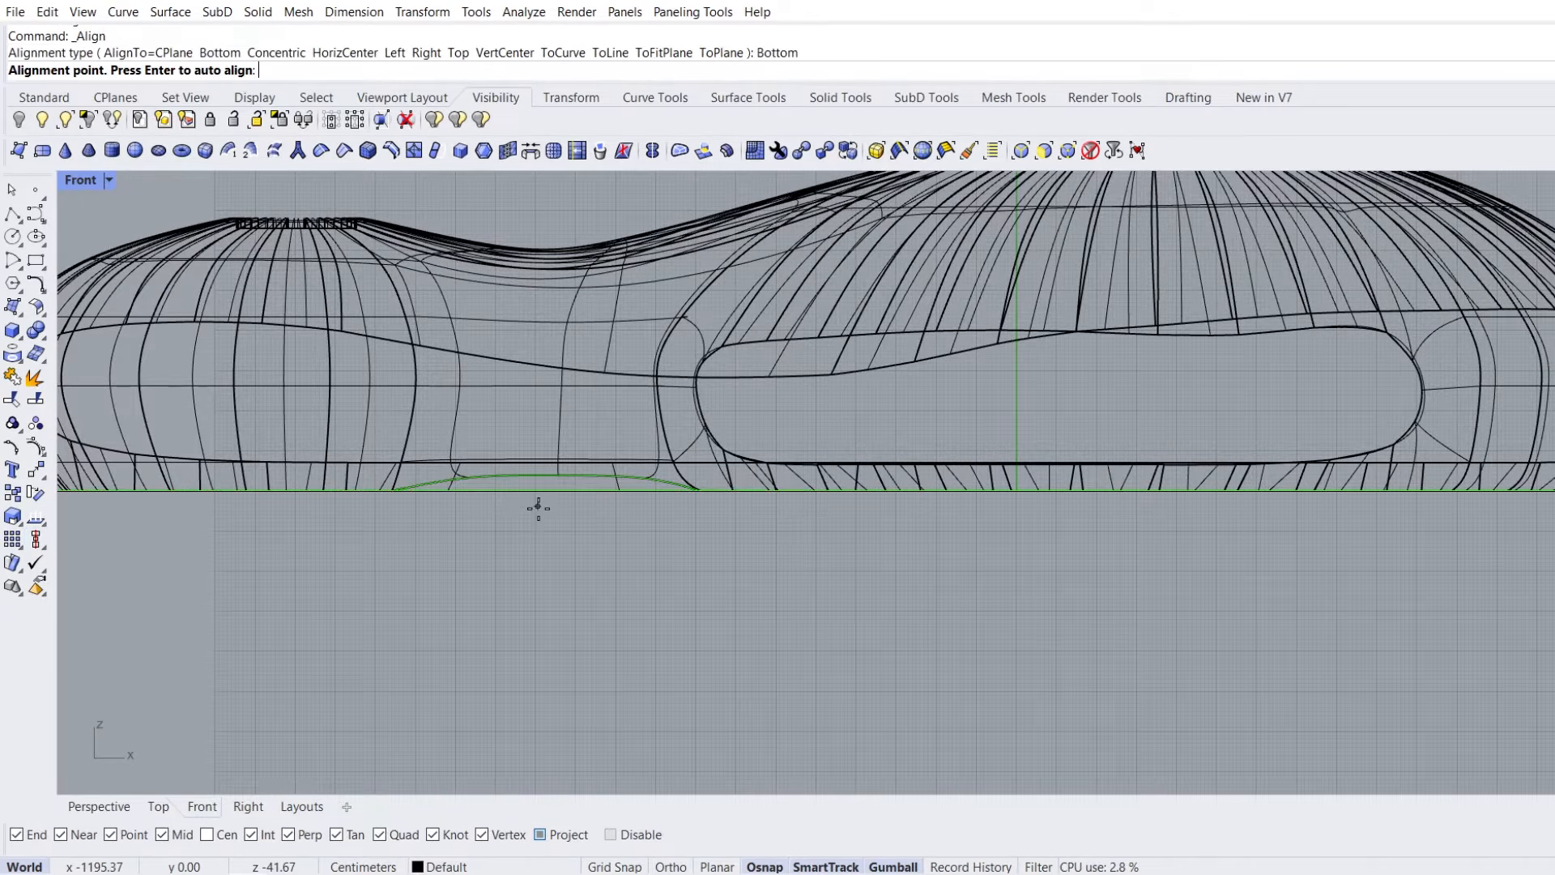
scroll(536, 489, up, 2)
click(534, 474)
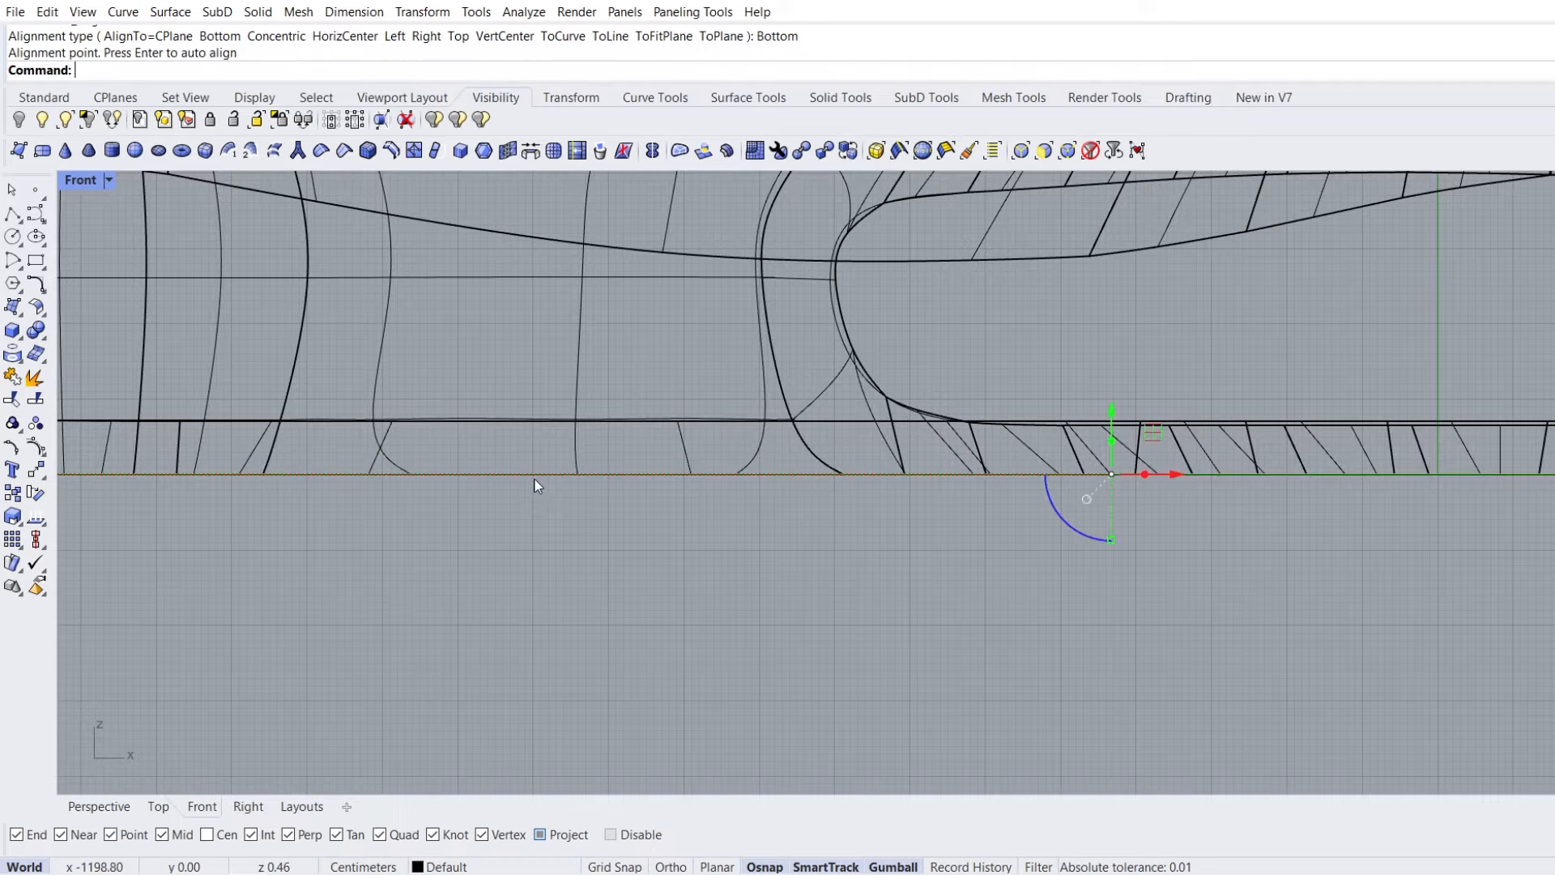
scroll(541, 521, down, 4)
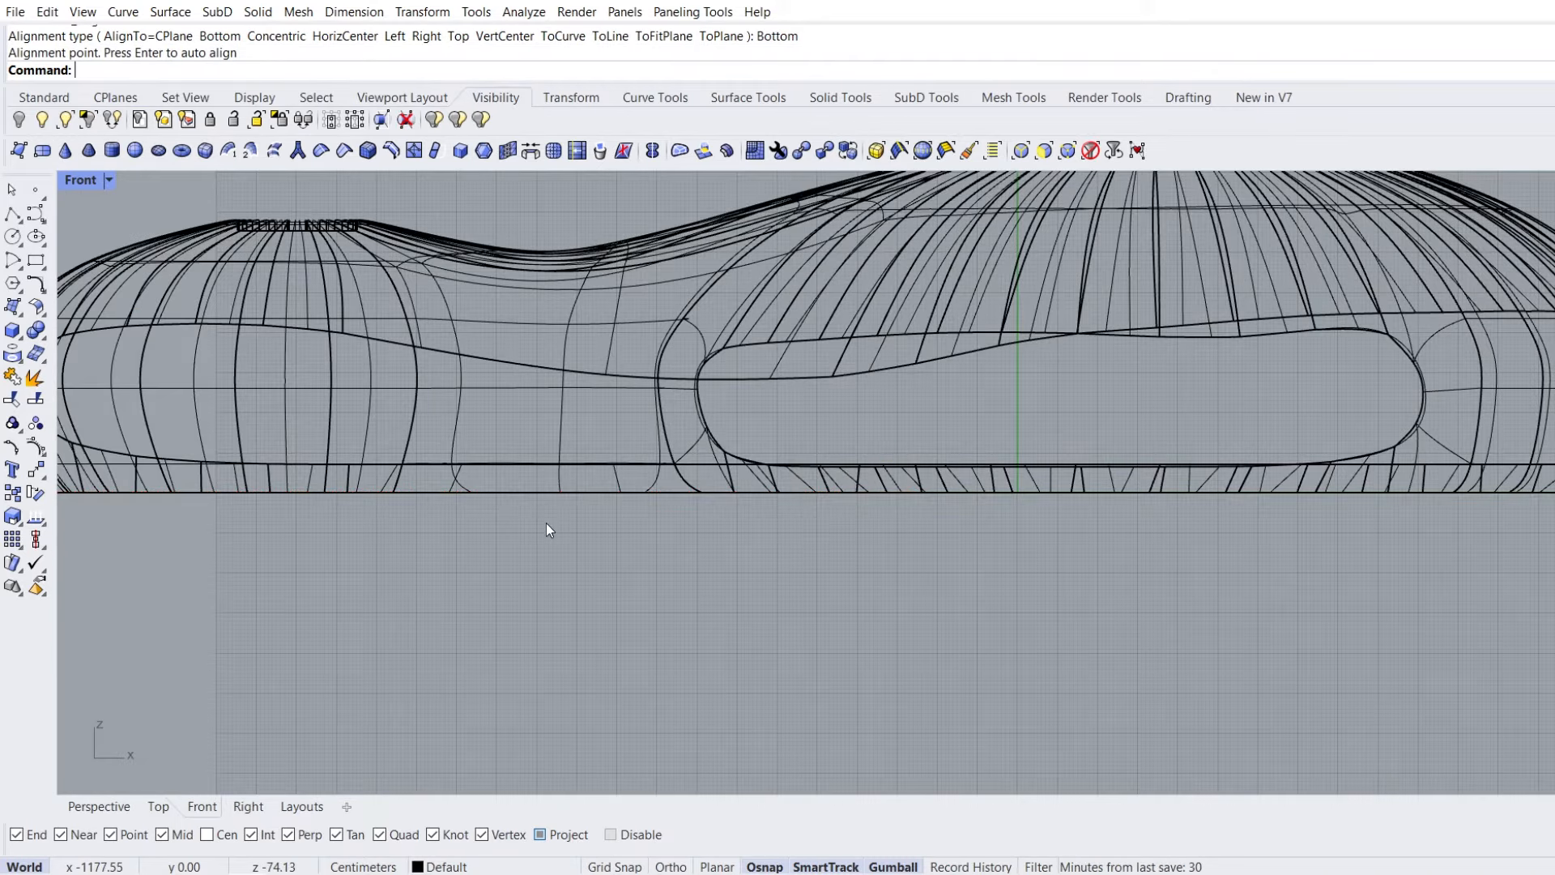
key(ctrl+z)
Offset the SubD shell inward by 25 with OffsetSubD, keeping the original and without making it solid
click(99, 806)
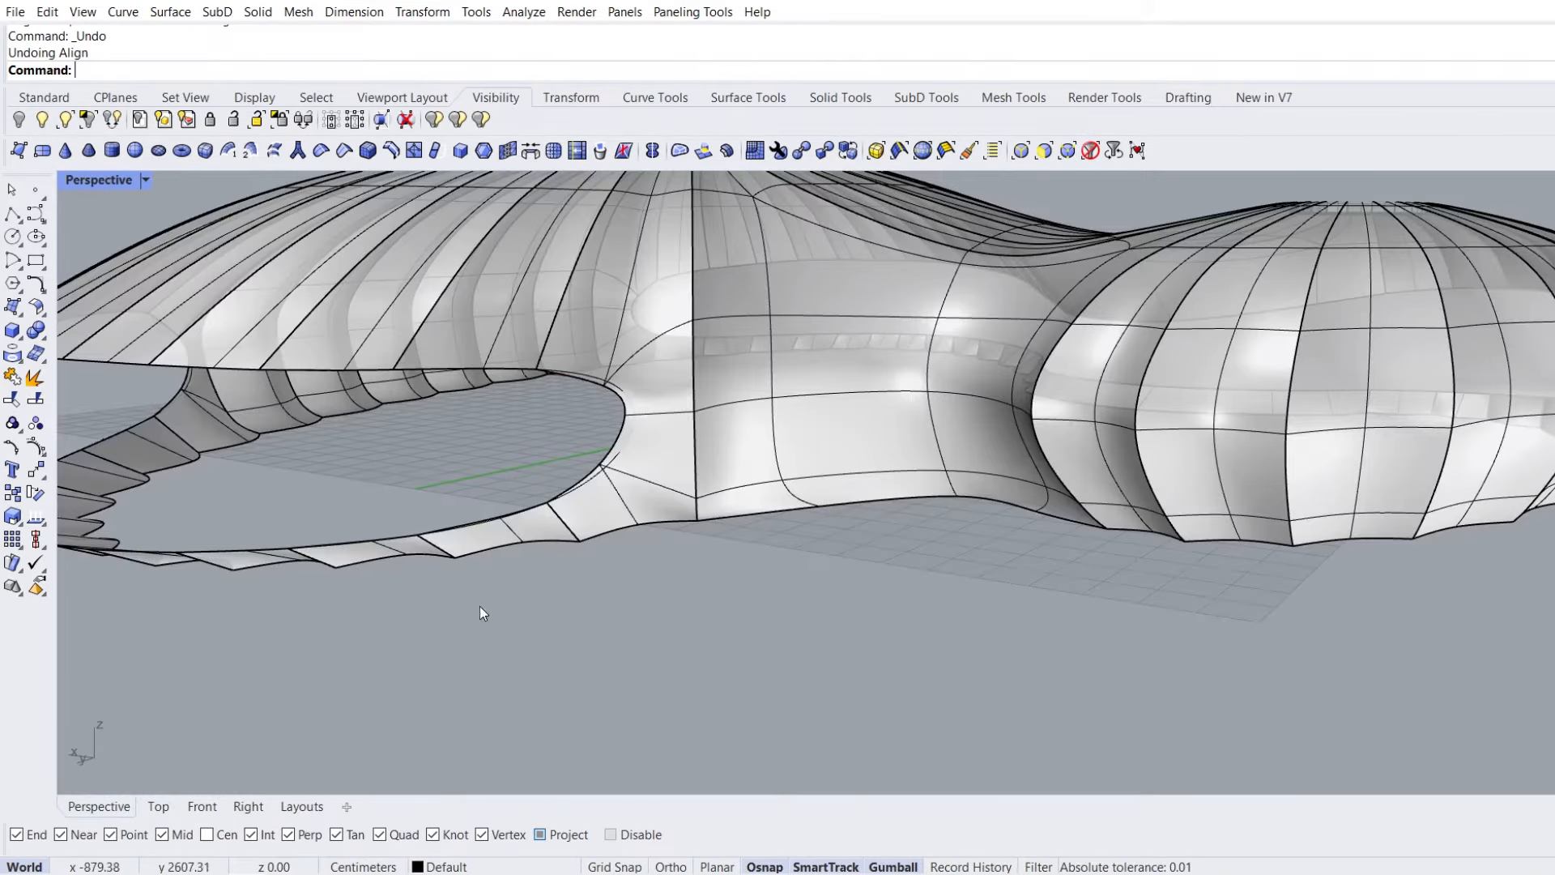
right_drag(805, 467, 831, 380)
click(840, 380)
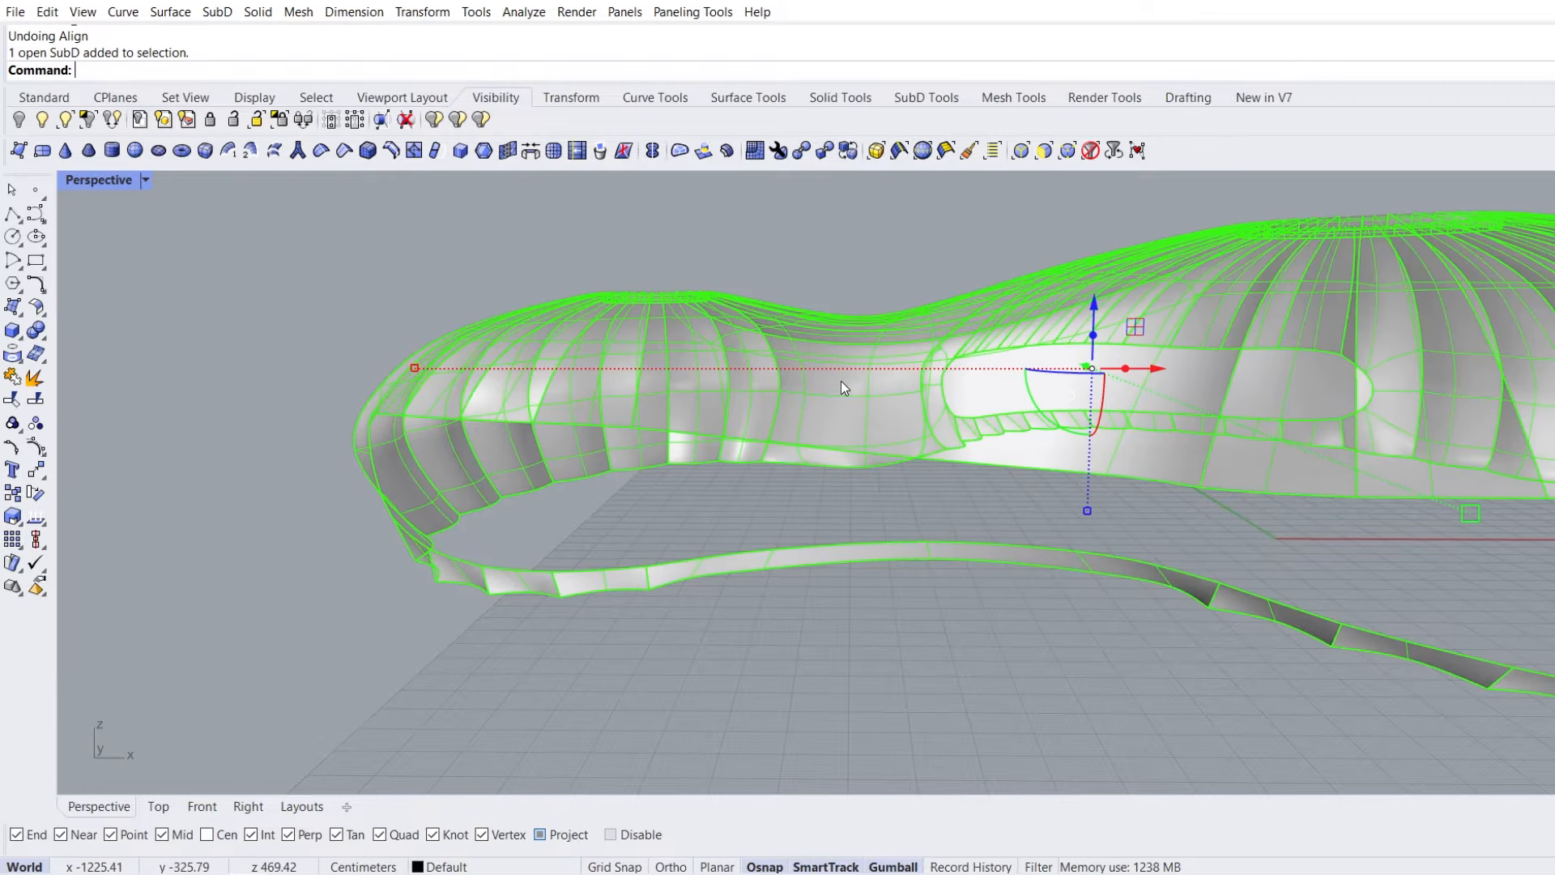
click(727, 151)
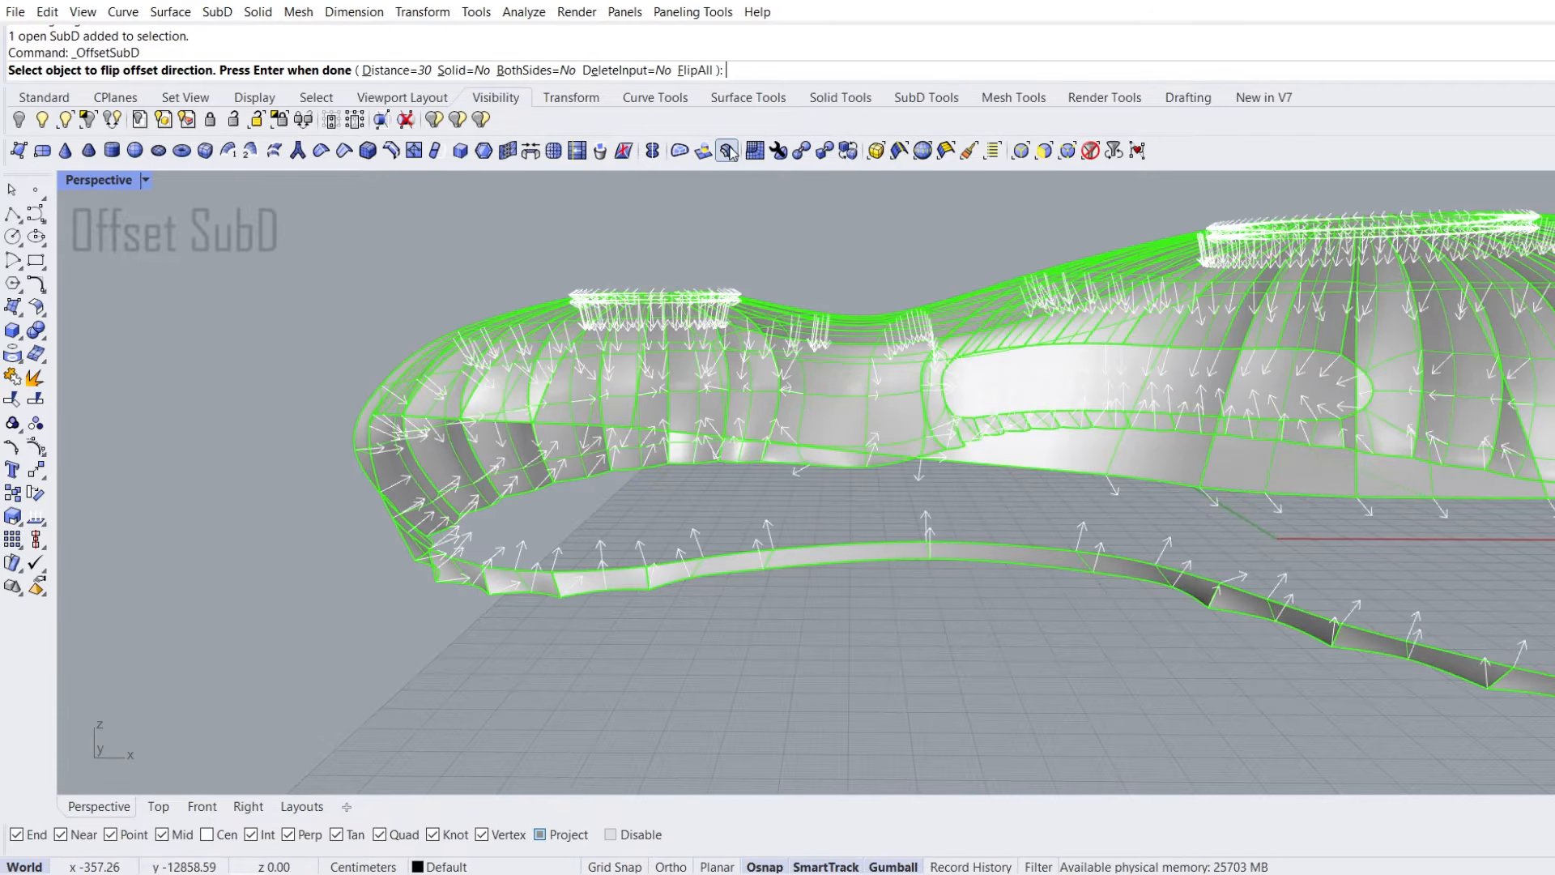
scroll(690, 402, down, 2)
right_drag(690, 407, 718, 450)
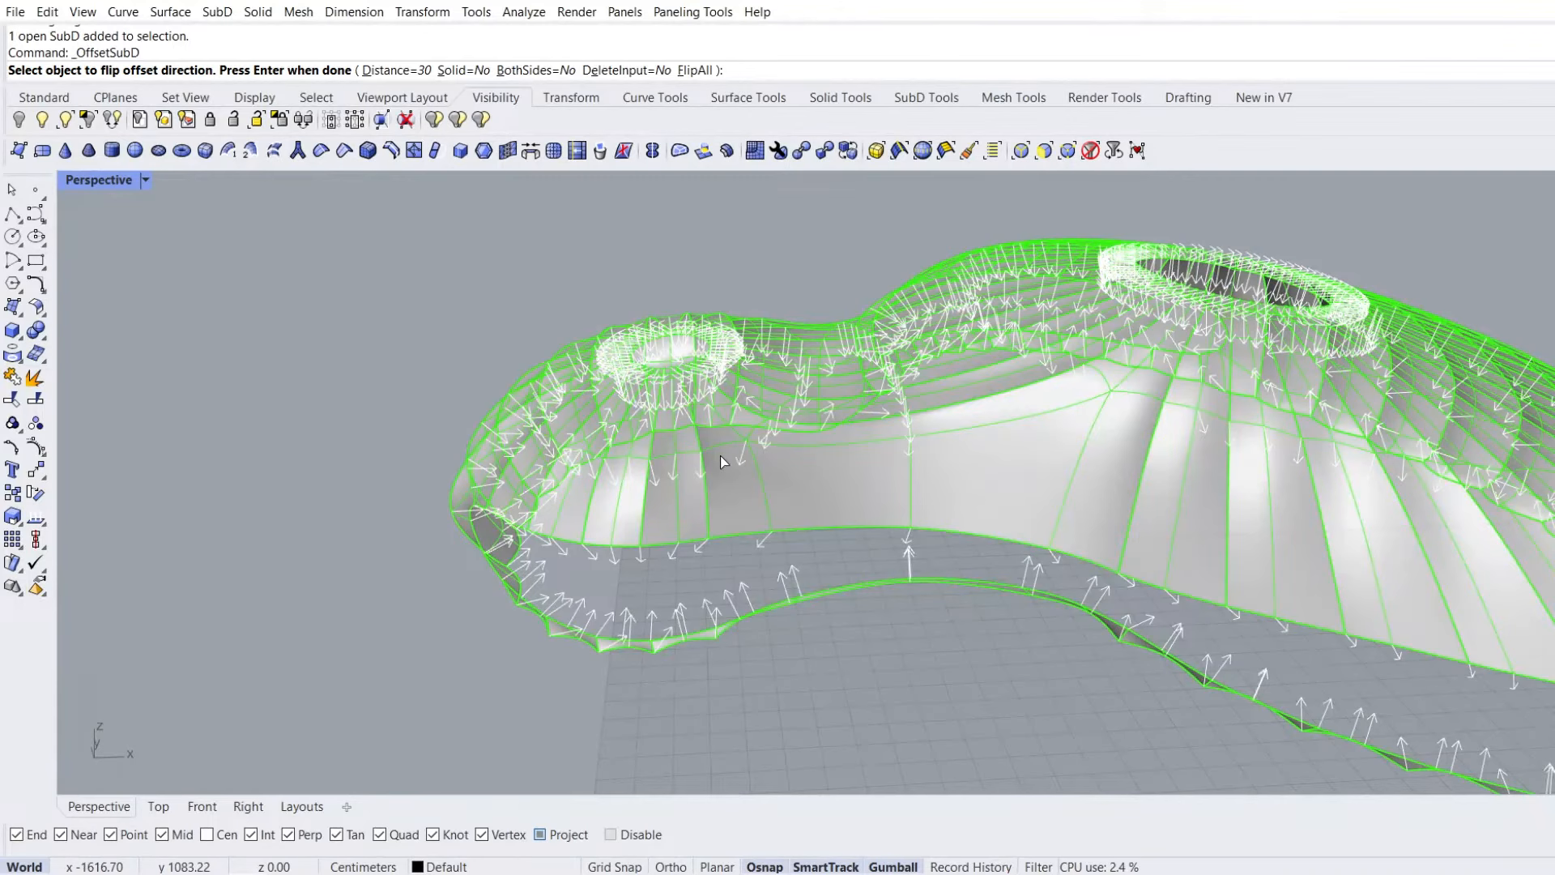
key(Return)
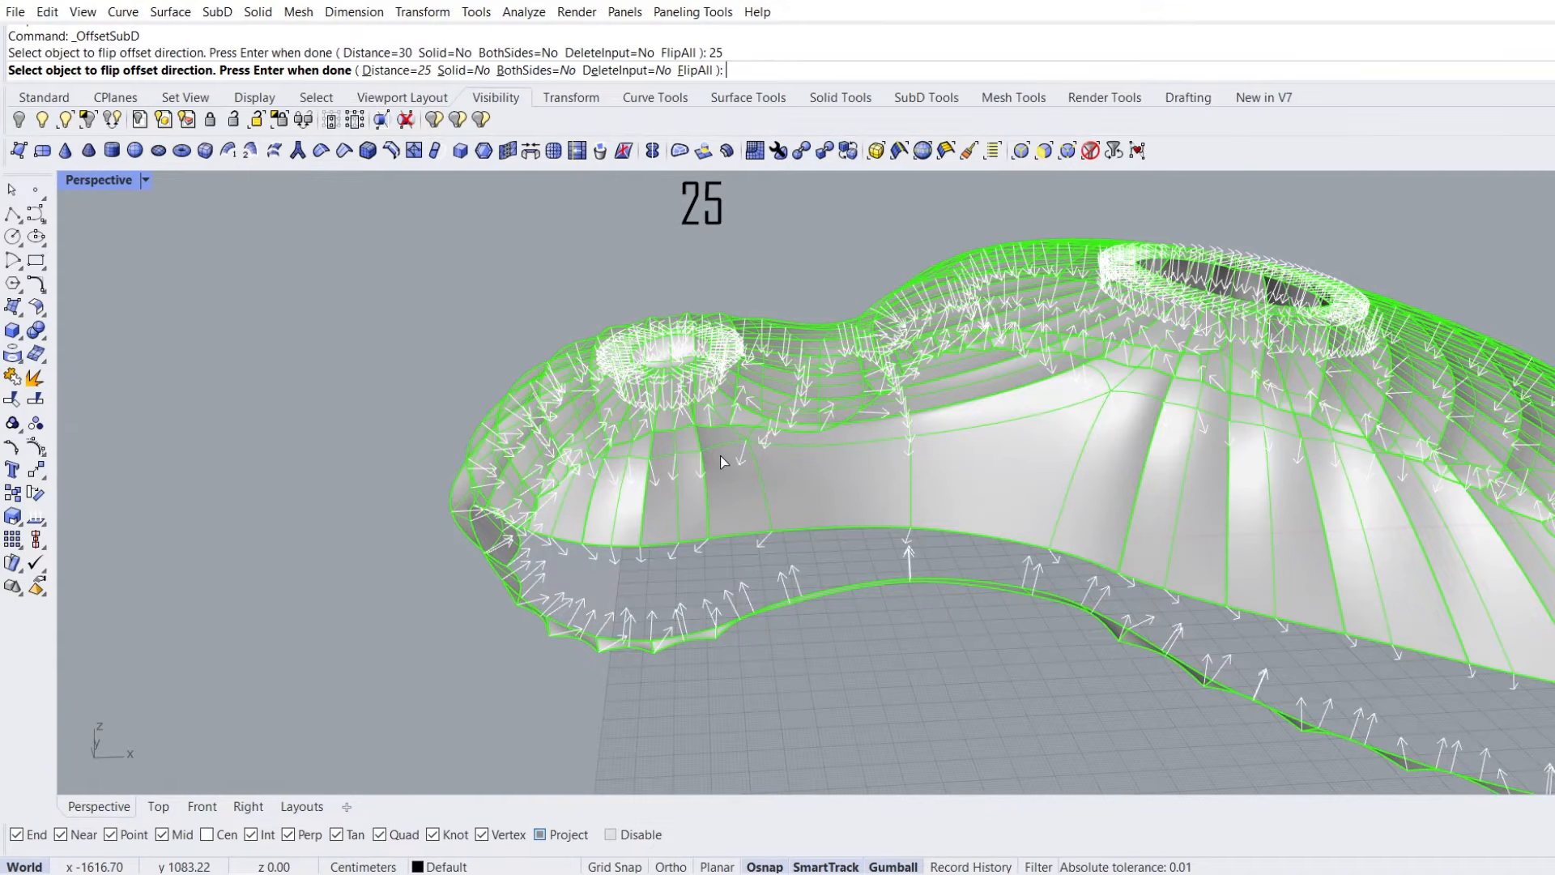
key(Return)
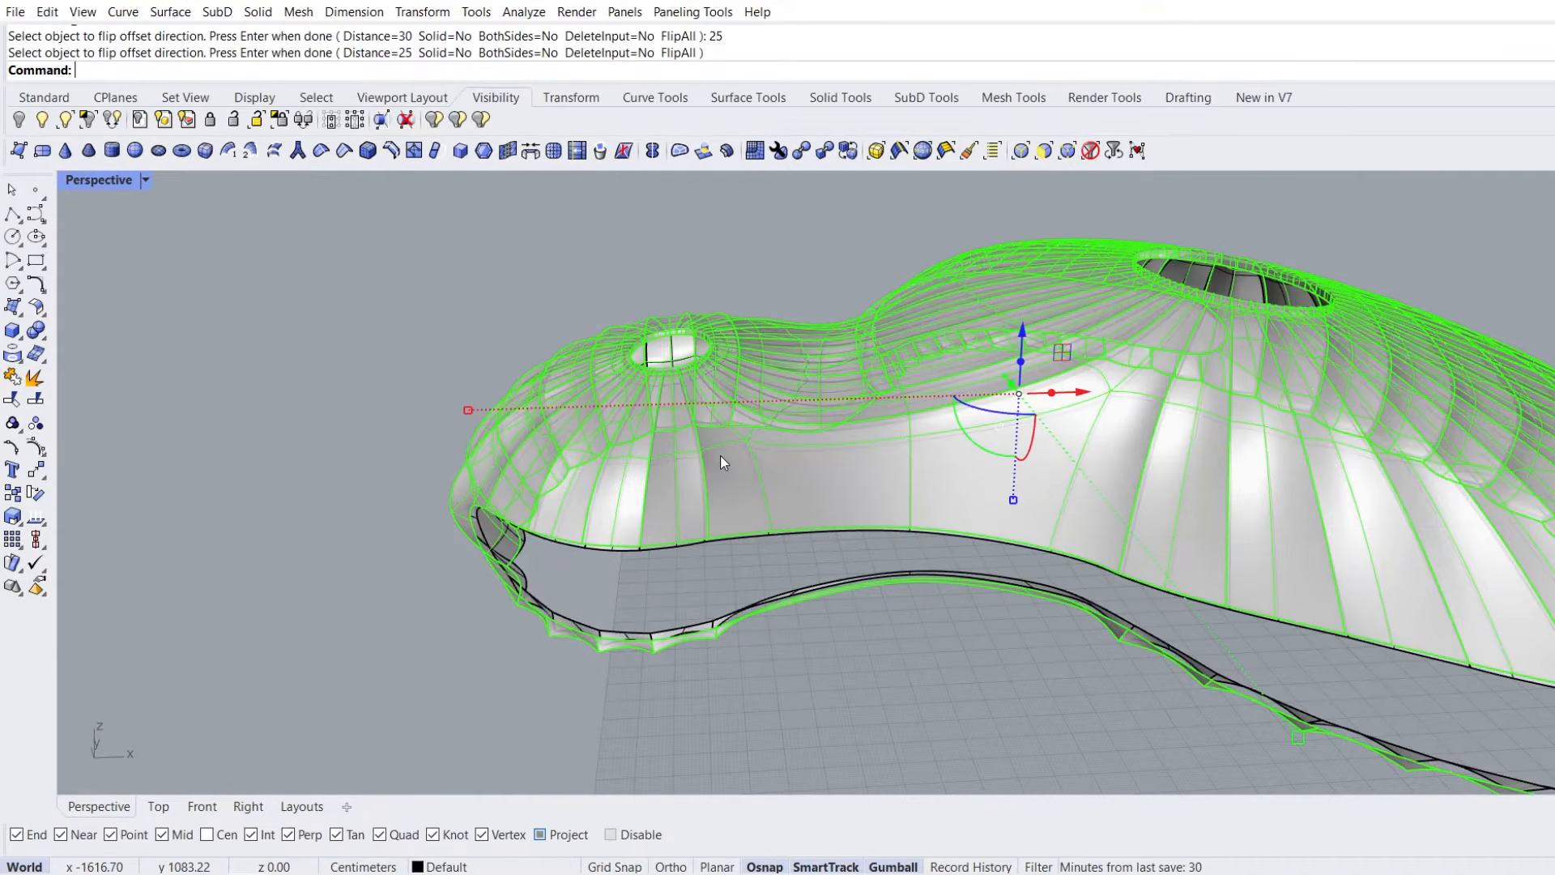
click(736, 698)
Select the inner shell's edge loop along the long front opening, move it inward and narrow it slightly in the Top view
right_drag(735, 698, 785, 540)
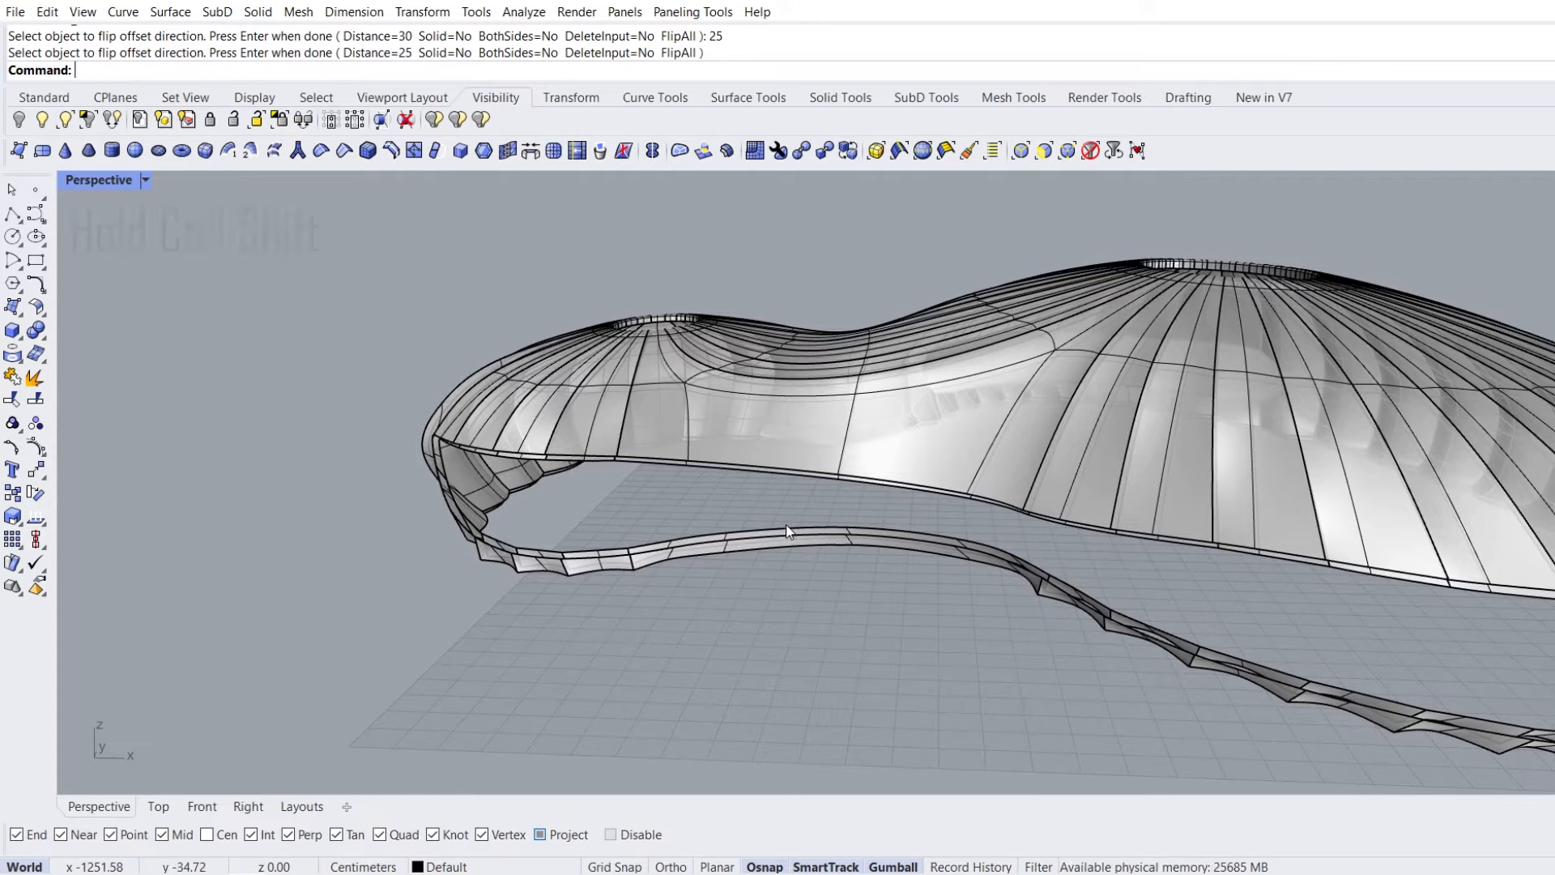
ctrl+shift+double_click(769, 533)
scroll(768, 534, up, 2)
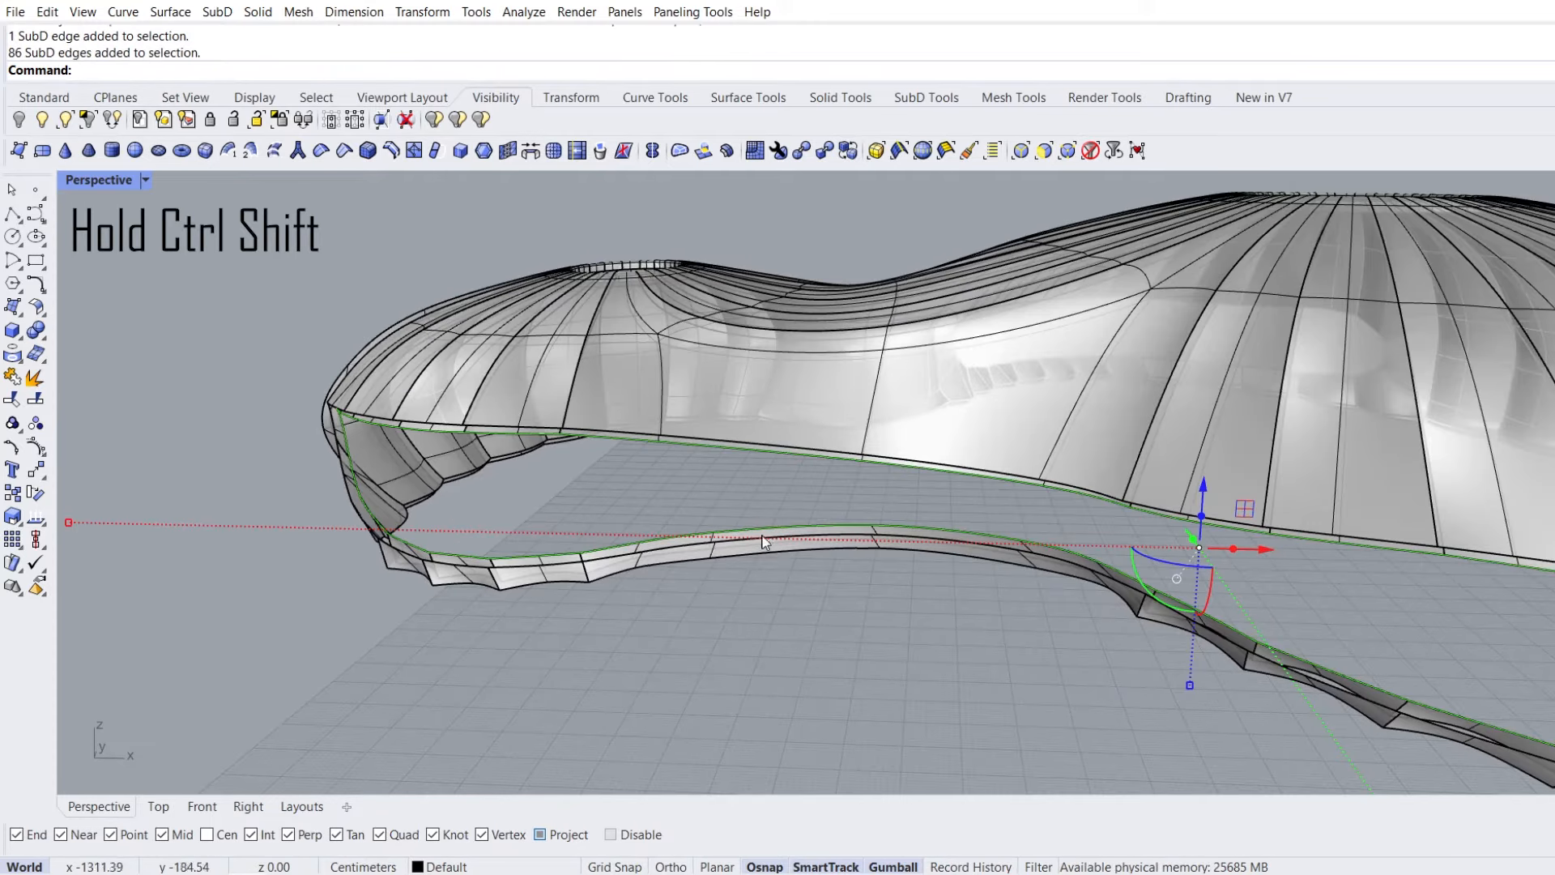
click(159, 807)
scroll(683, 384, down, 6)
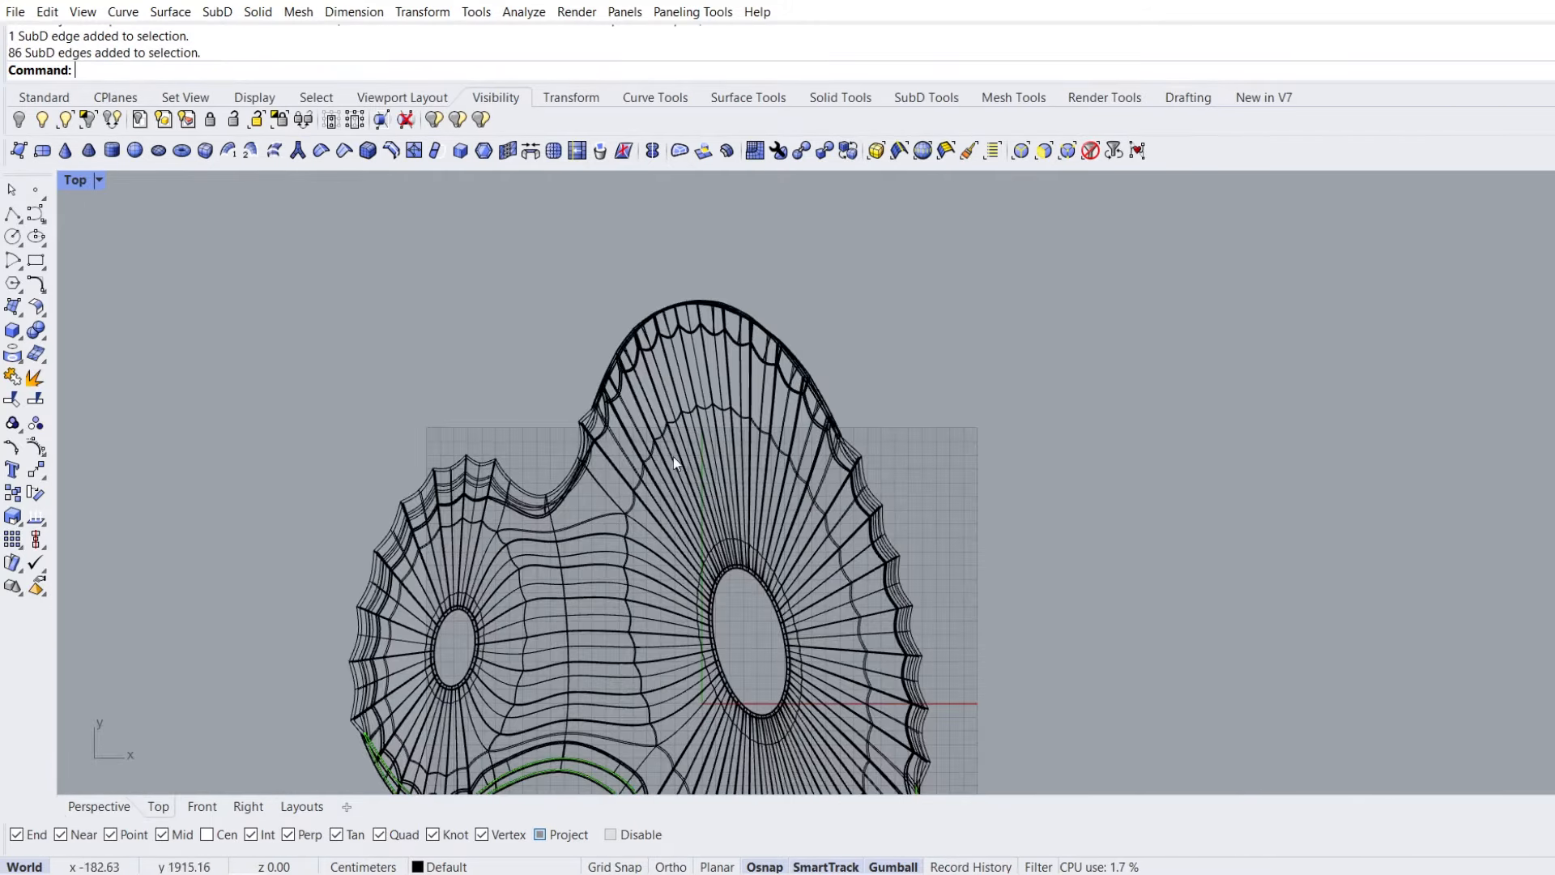
right_drag(741, 391, 741, 381)
drag(706, 584, 704, 552)
drag(411, 605, 423, 605)
drag(701, 546, 700, 541)
Stretch the inner shell's front-opening edge loop slightly in height in the Right view
click(106, 807)
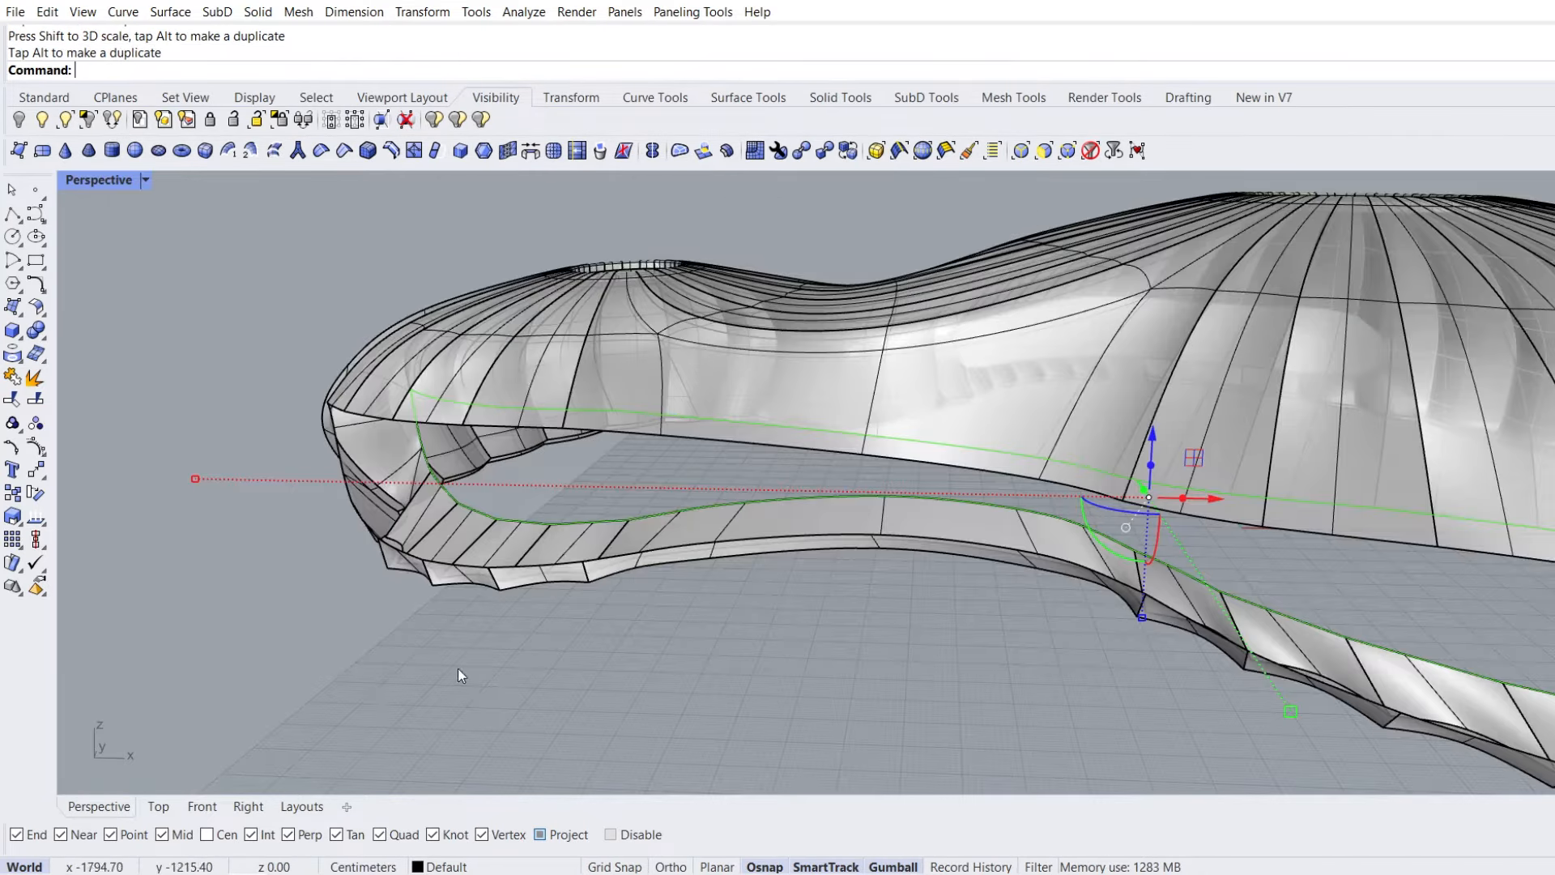
scroll(542, 614, down, 3)
right_drag(754, 570, 879, 554)
shift+right_drag(1127, 508, 784, 487)
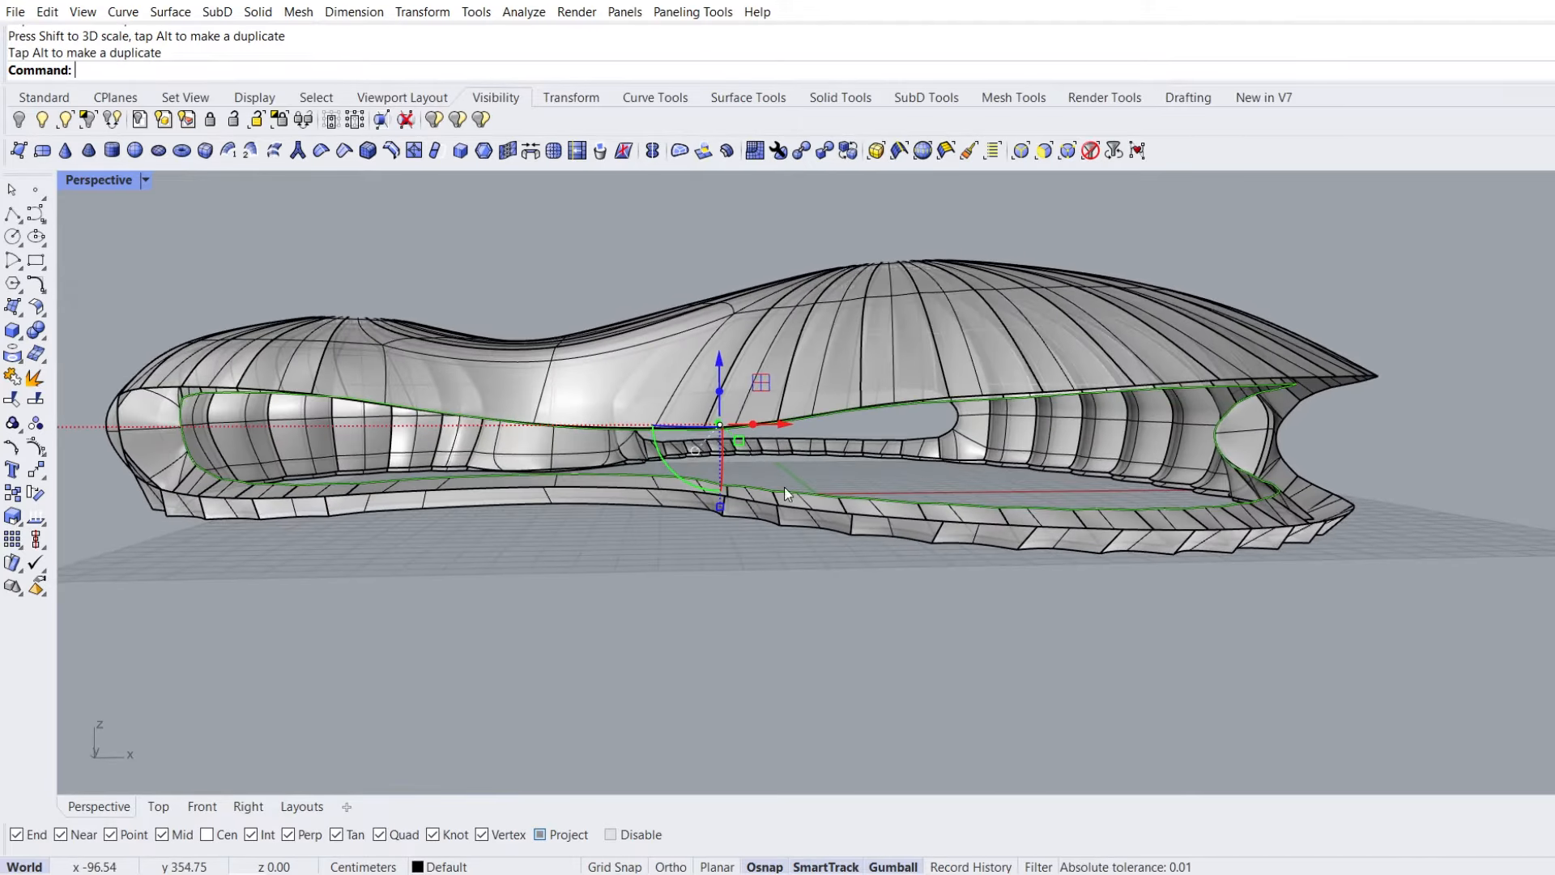
click(237, 807)
scroll(711, 513, down, 6)
scroll(707, 512, down, 2)
right_drag(448, 499, 874, 537)
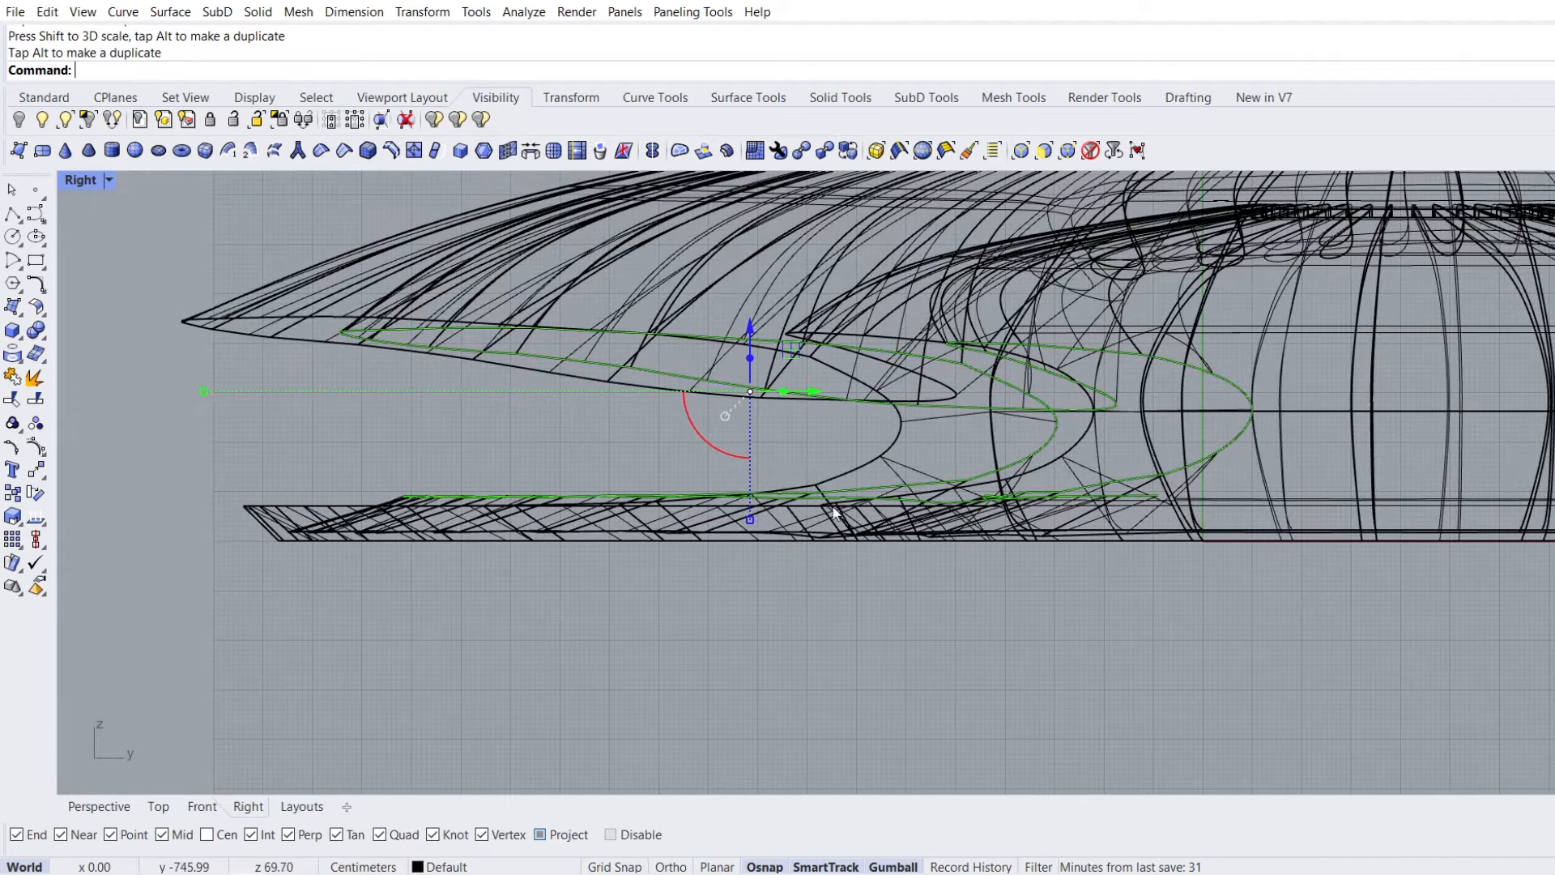
scroll(687, 471, up, 3)
right_drag(682, 471, 774, 497)
drag(845, 563, 843, 582)
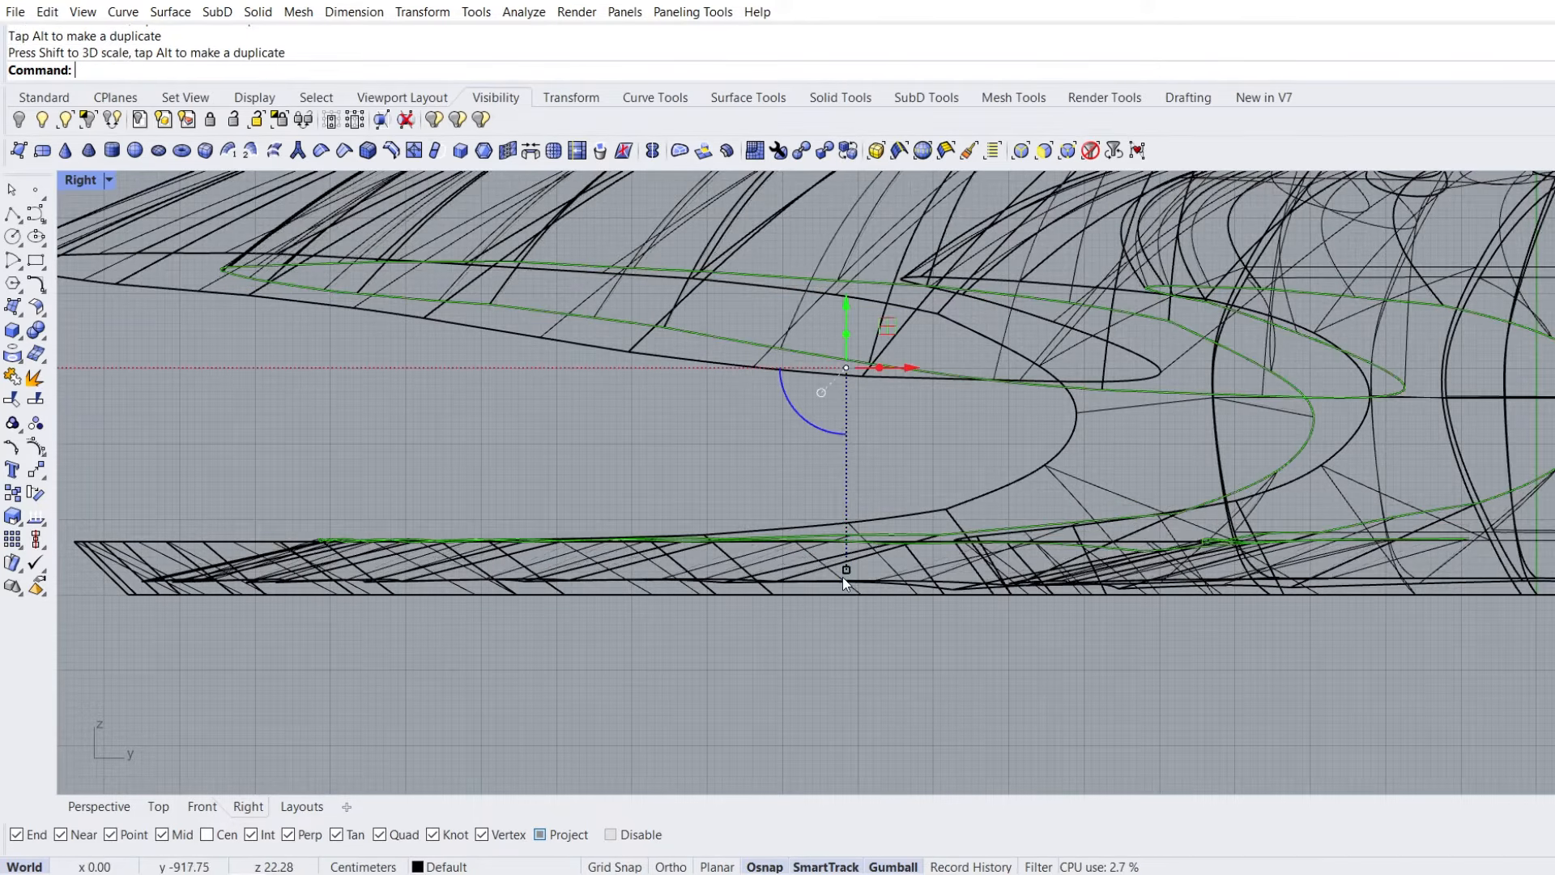
Add the outer shell's front-opening loop to the selection and bridge both loops with 2 segments, Join and Crease enabled
click(107, 807)
right_drag(888, 584, 814, 559)
scroll(838, 618, up, 3)
ctrl+shift+double_click(972, 525)
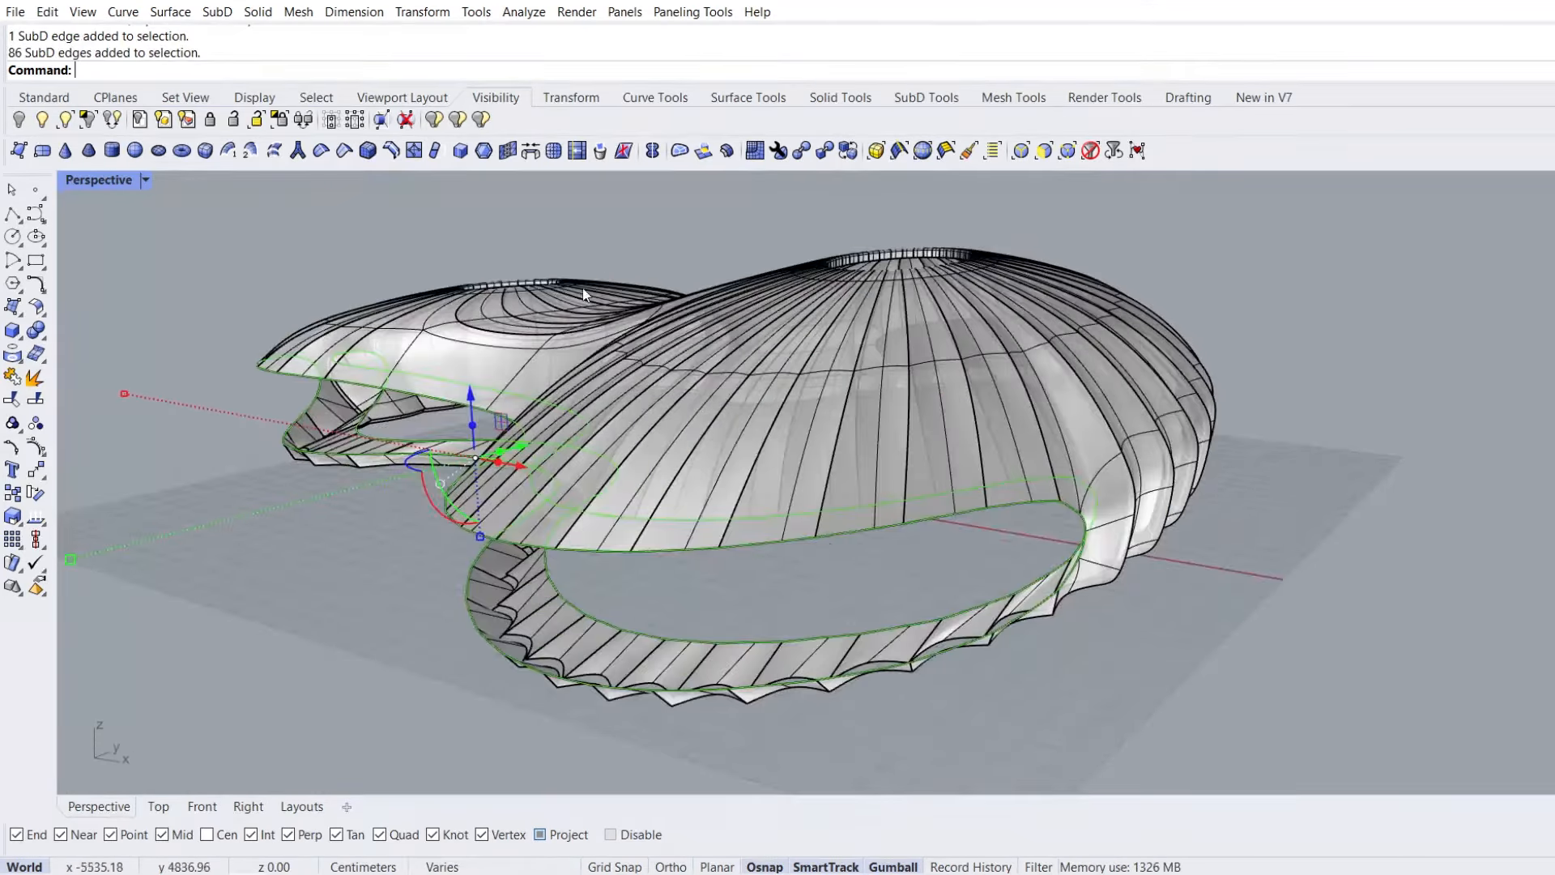
click(531, 151)
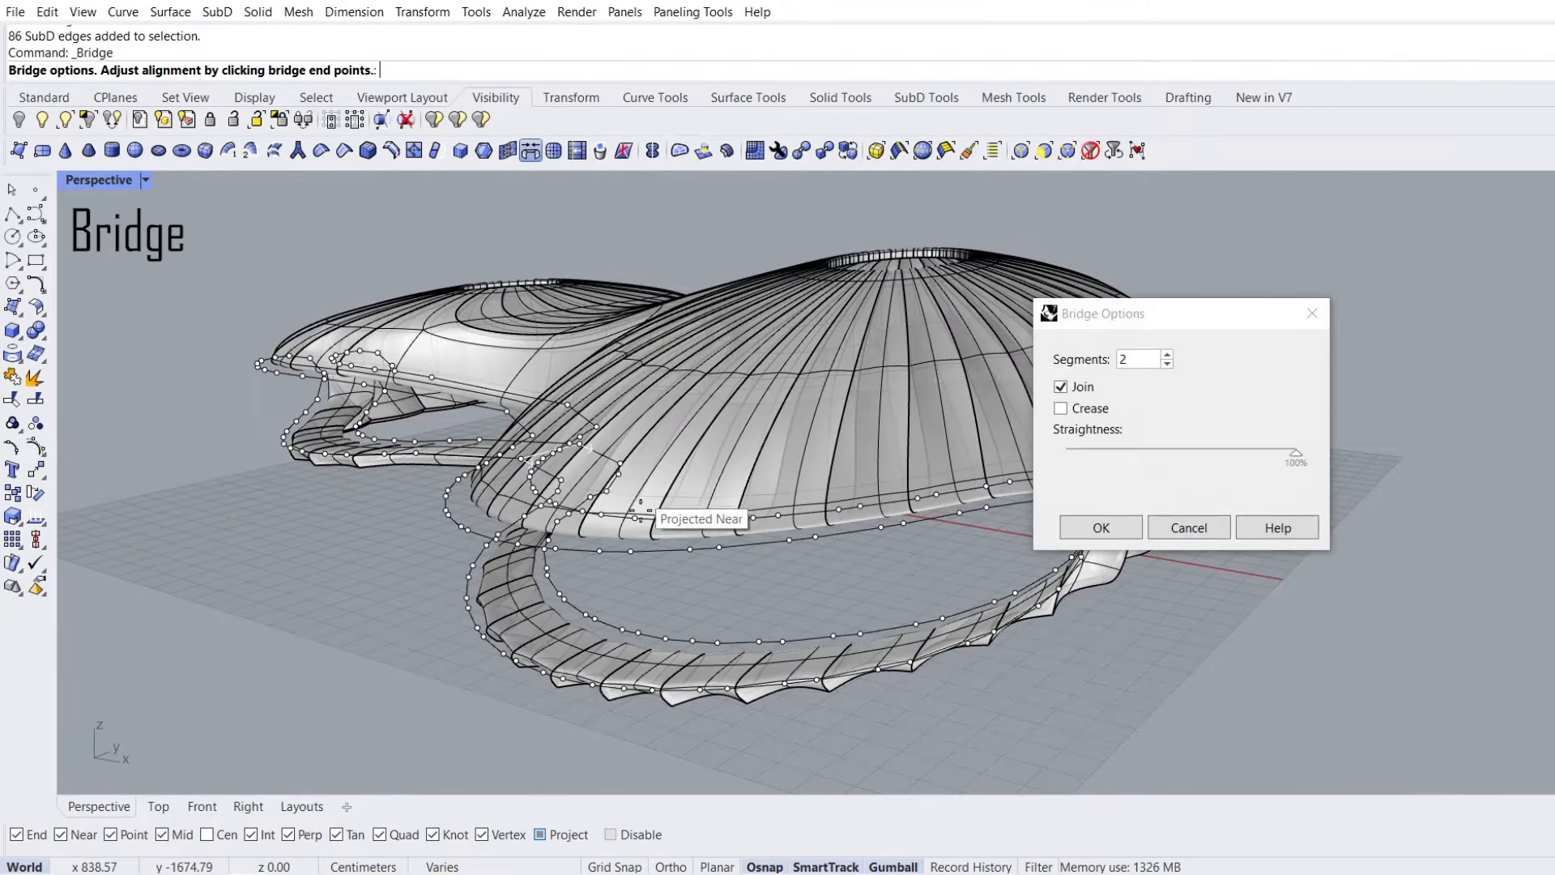
right_drag(668, 614, 972, 433)
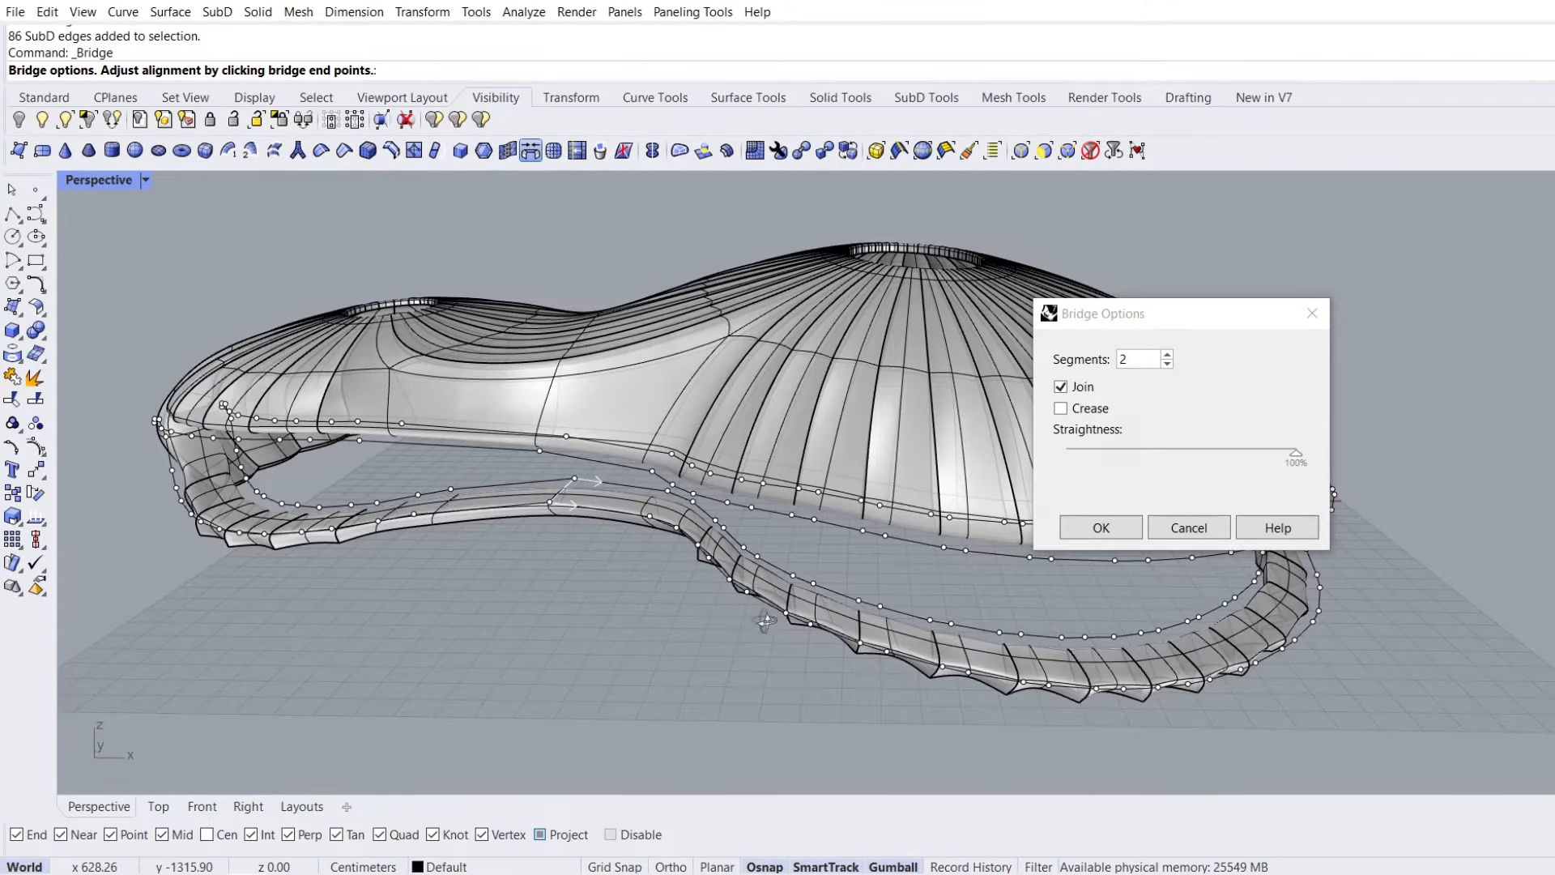
click(1060, 409)
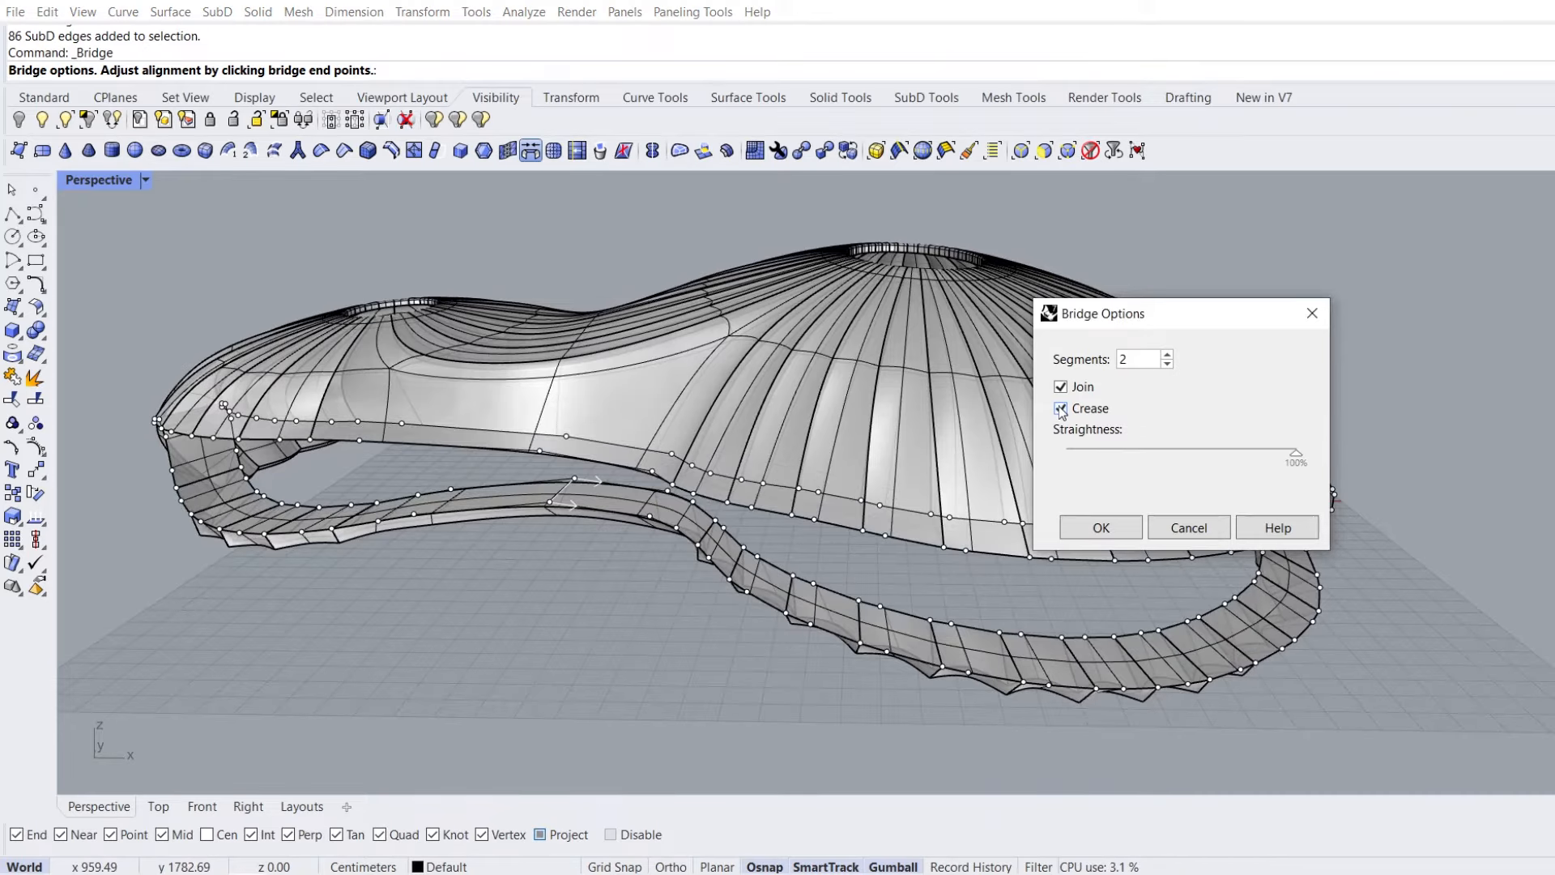
click(1095, 528)
Set the Perspective view to Shaded and remove the creases from two cross edges of the bridge strip below the large dome
mouse_move(470, 619)
right_down()
mouse_move(541, 575)
mouse_move(469, 607)
mouse_move(490, 617)
right_up()
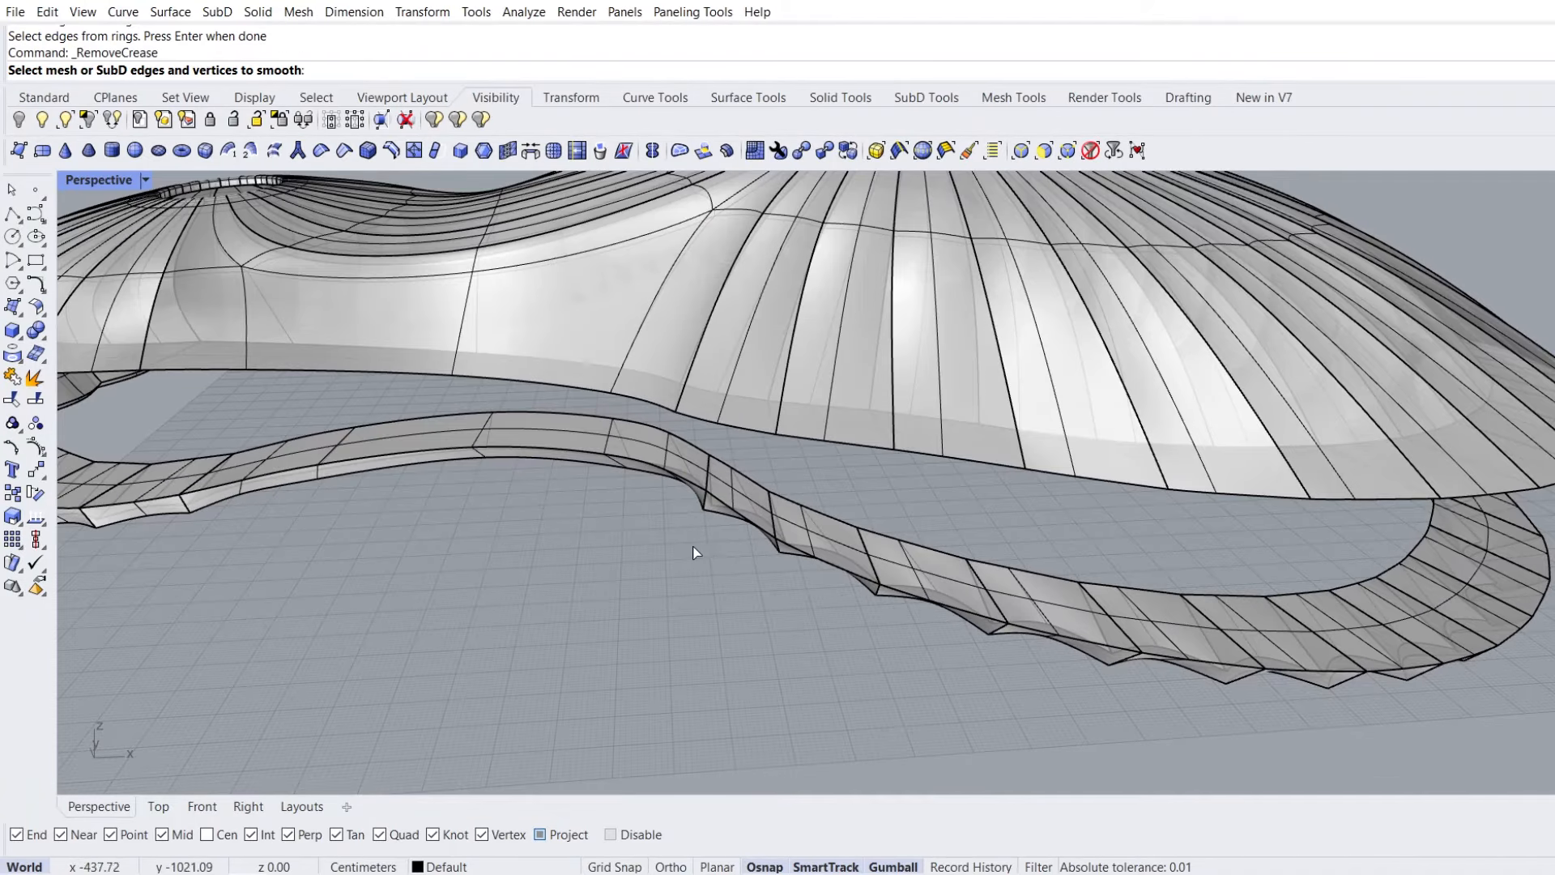
mouse_move(694, 545)
right_down()
mouse_move(694, 516)
mouse_move(601, 528)
mouse_move(714, 536)
right_up()
scroll(1227, 480, up, 3)
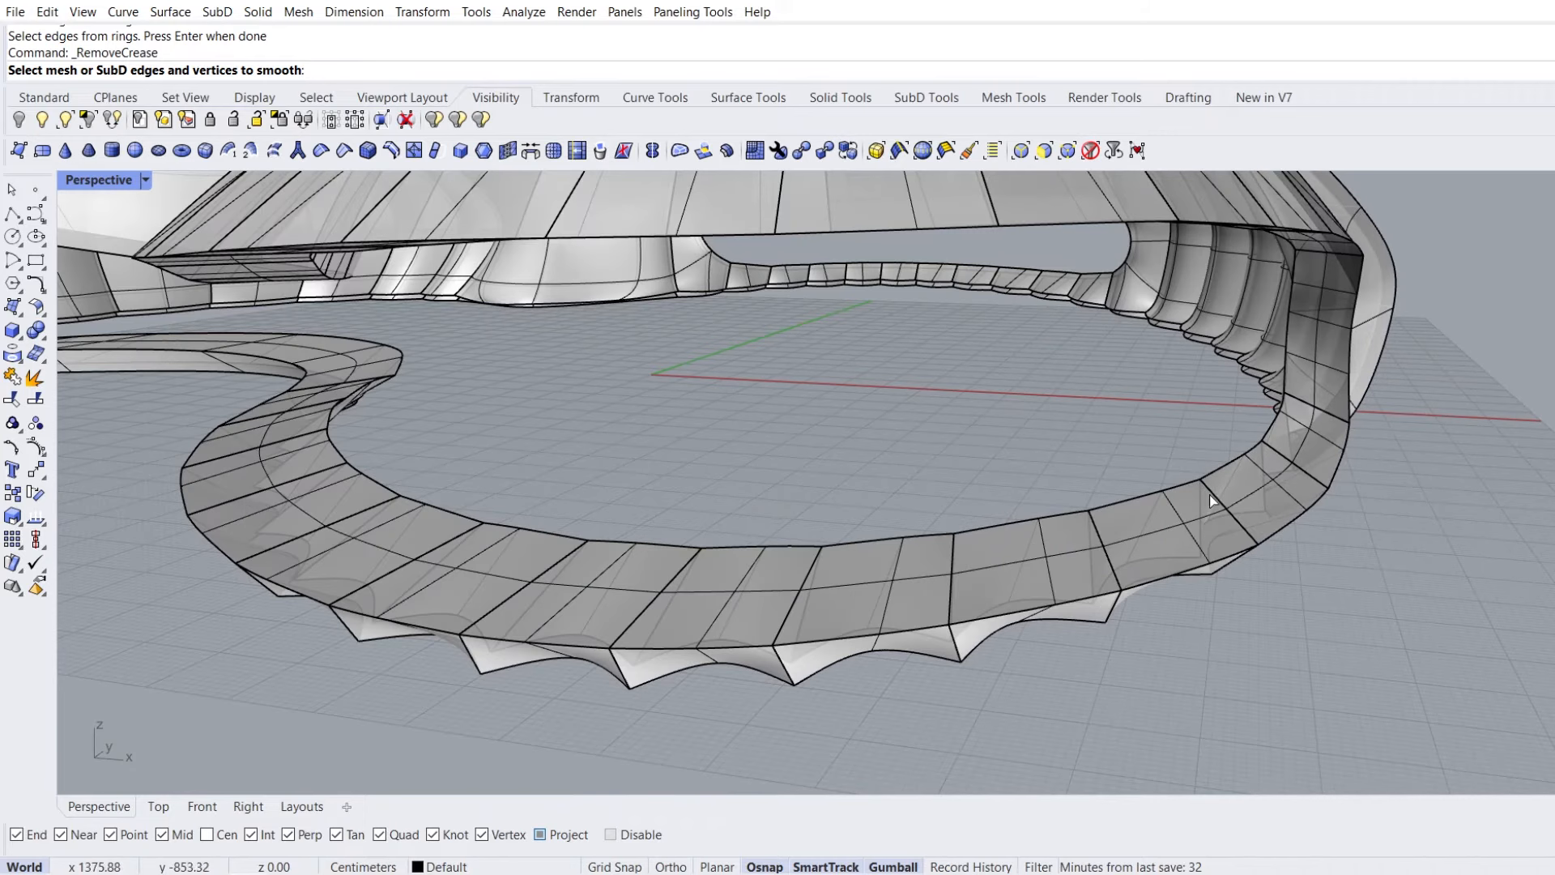
click(1212, 500)
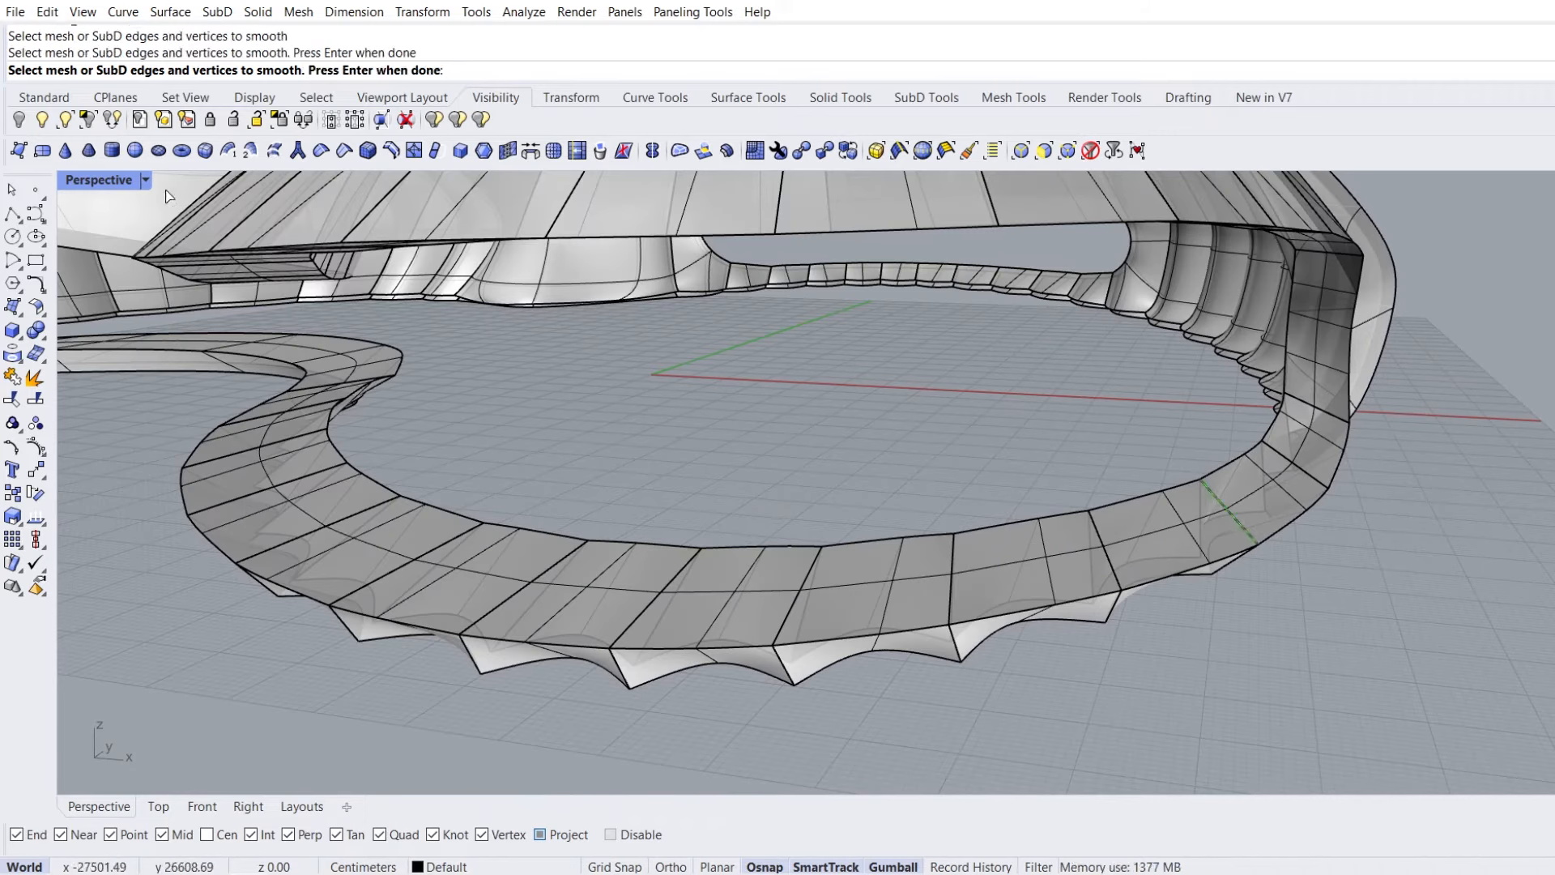
click(146, 180)
click(146, 270)
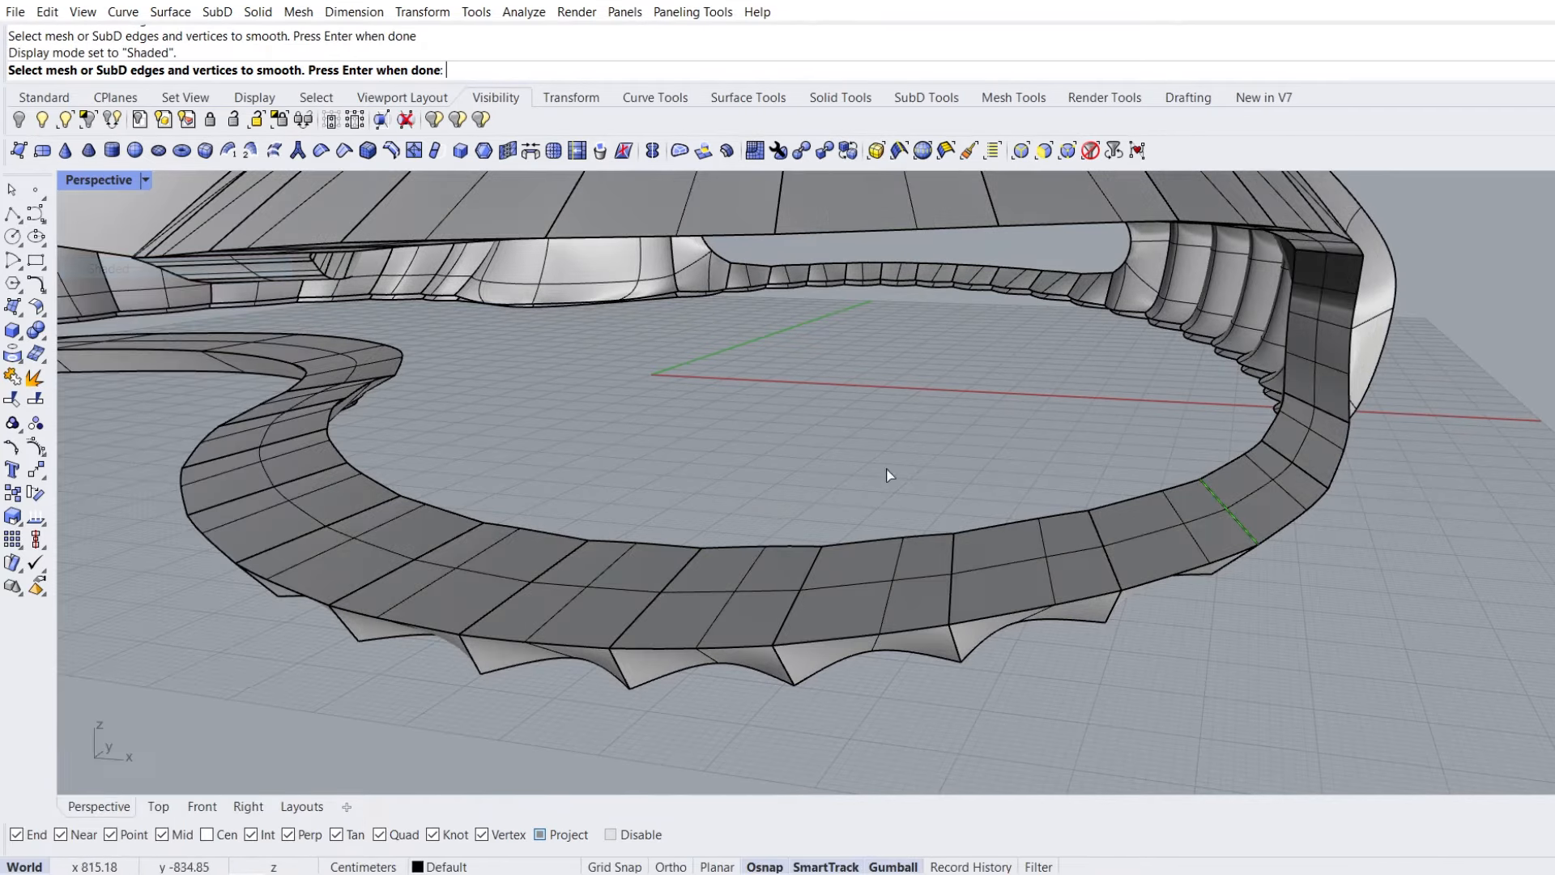
click(1098, 531)
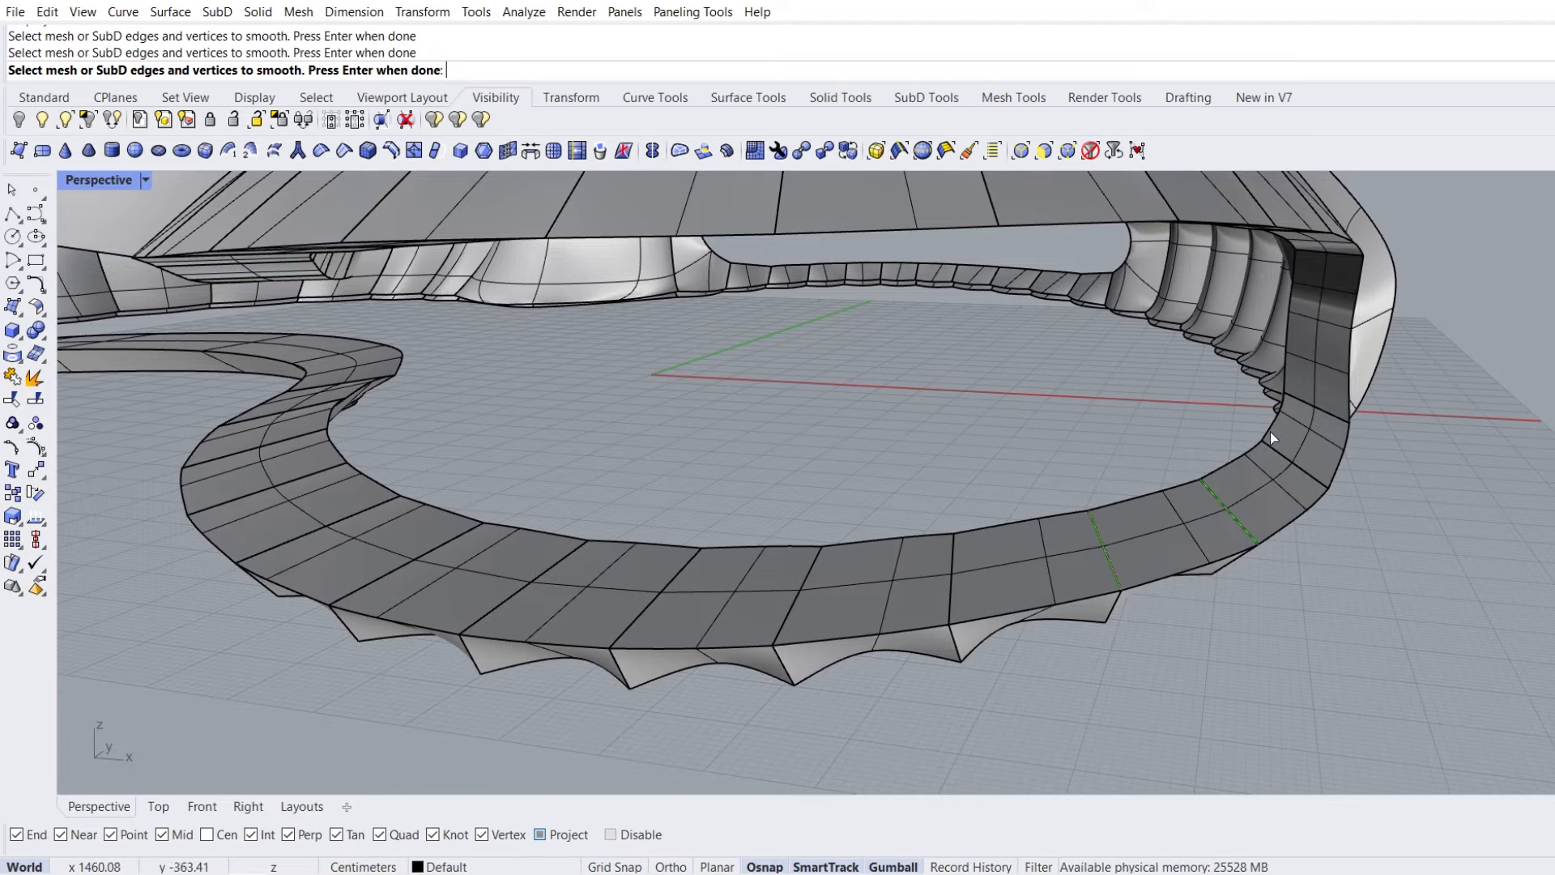
key(Return)
Remove the creases from the remaining cross edges where the bridge strip curves up at the large dome's end
ctrl+shift+click(1311, 479)
ctrl+shift+click(1281, 456)
ctrl+shift+click(954, 559)
ctrl+shift+click(949, 598)
key(Return)
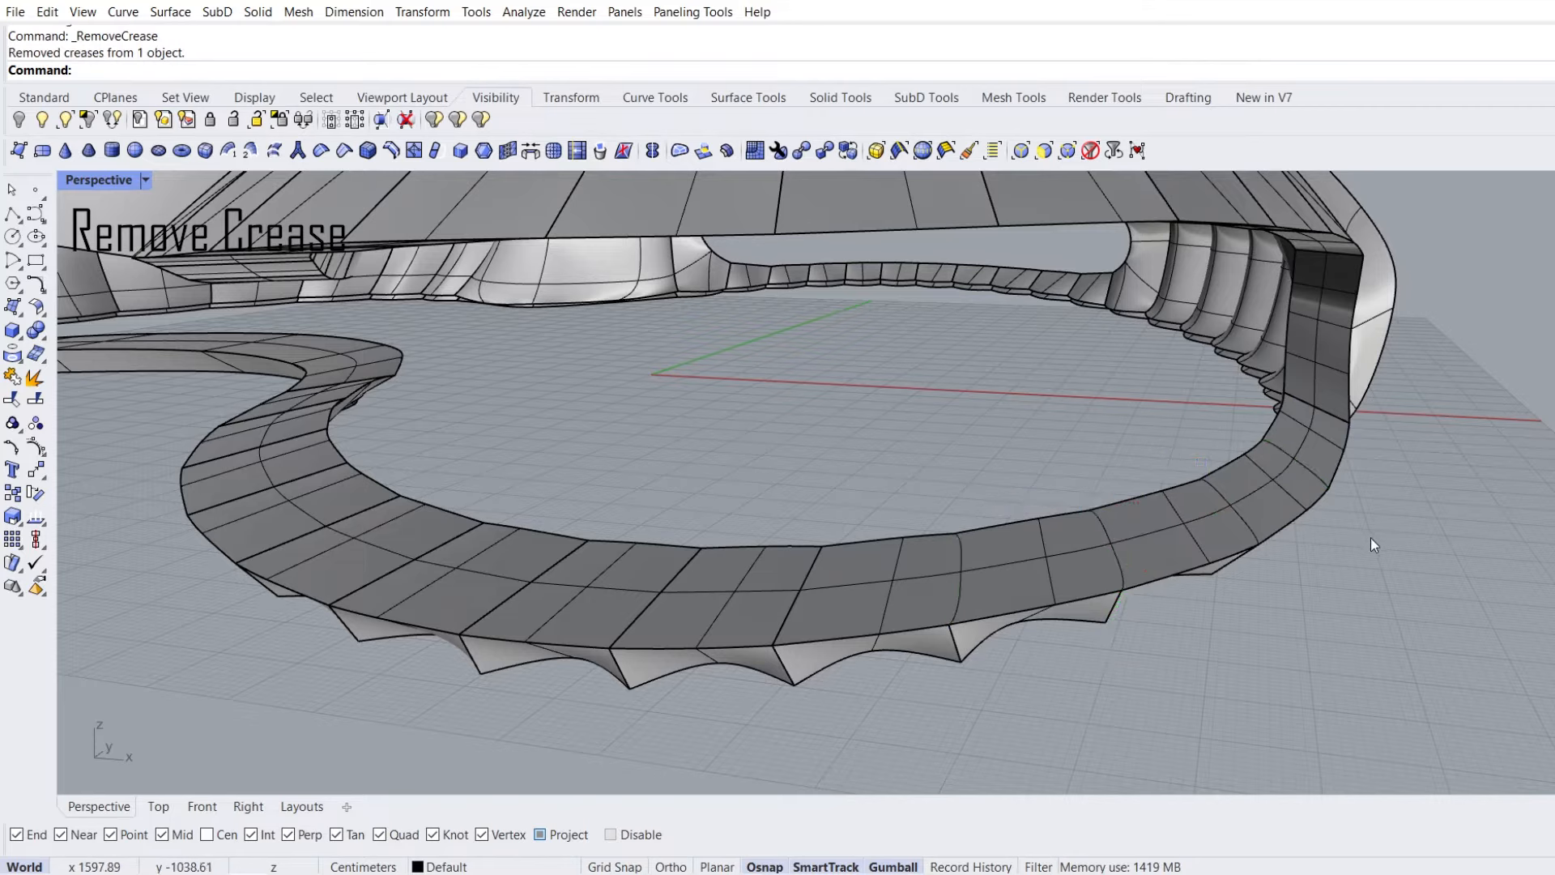
ctrl+shift+click(1304, 403)
key(Return)
Remove the creases from the bridge's cross edges along the upper side of the large dome's front opening
shift+right_drag(1275, 333, 1243, 567)
right_drag(1226, 430, 1265, 394)
click(1416, 270)
scroll(1252, 280, up, 2)
ctrl+shift+click(1252, 280)
ctrl+shift+click(1231, 240)
ctrl+shift+click(934, 275)
ctrl+click(935, 274)
ctrl+shift+click(941, 310)
key(Return)
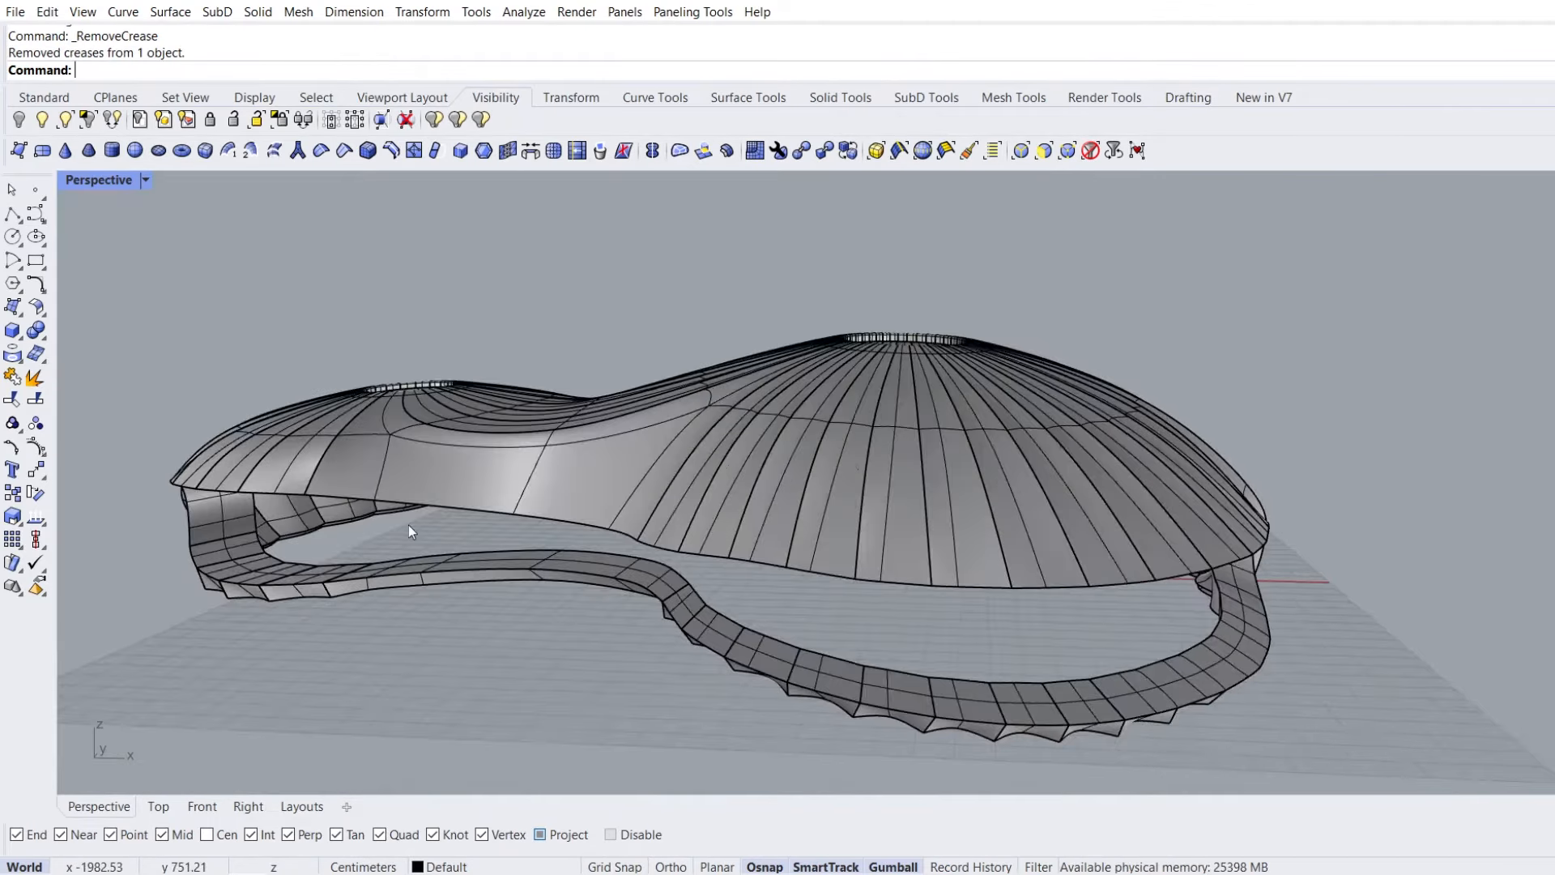
Remove the creases from the bridge's cross edges around the small dome's end of the front opening
right_drag(408, 524, 518, 541)
scroll(529, 659, up, 5)
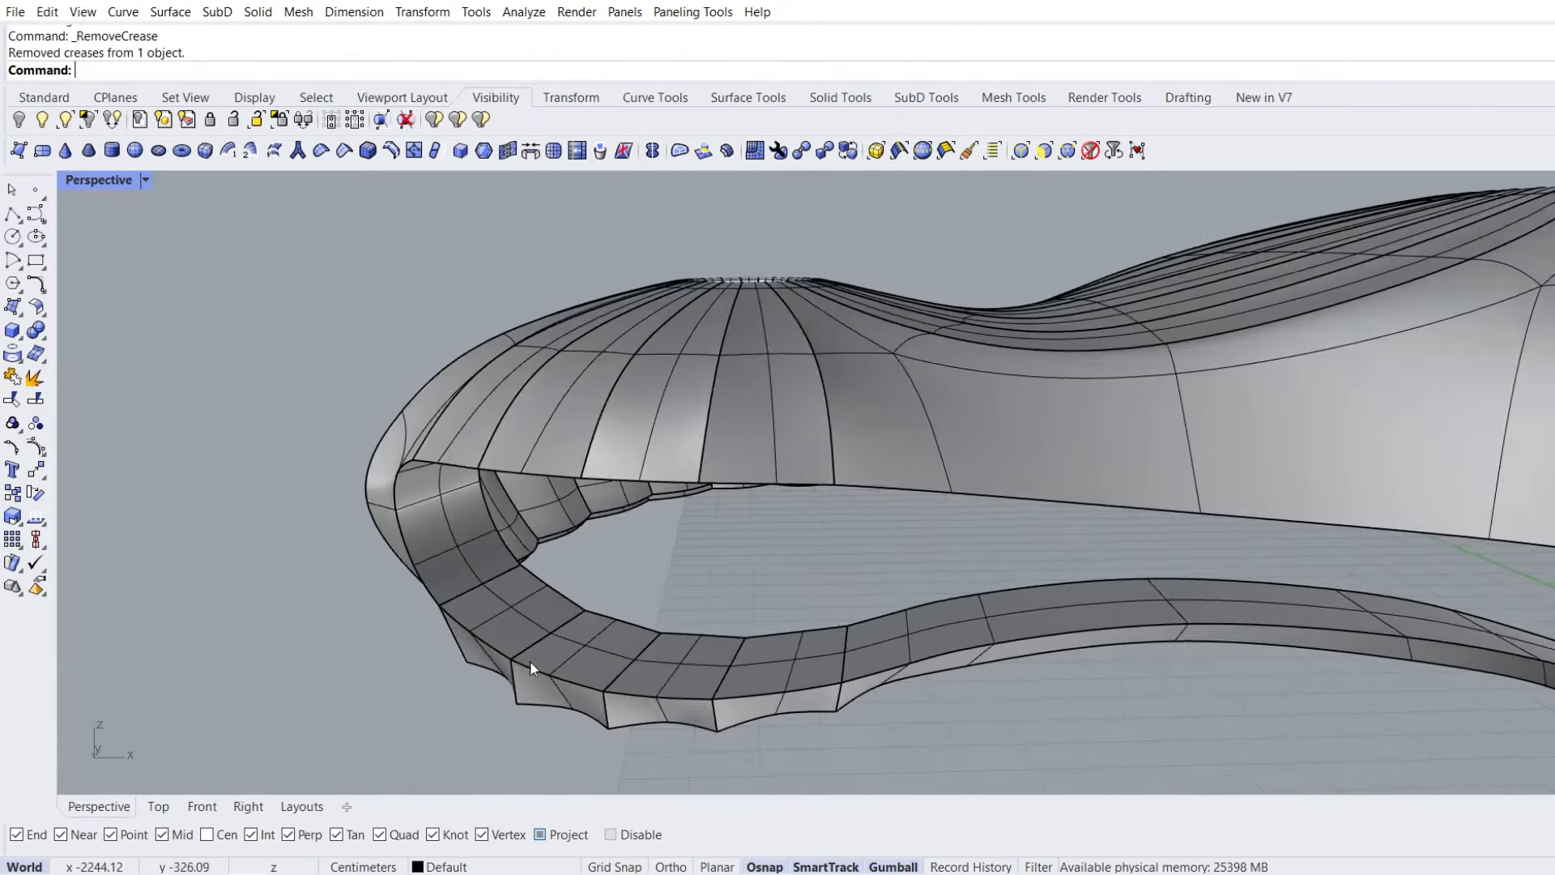
ctrl+shift+click(676, 654)
ctrl+shift+click(584, 609)
ctrl+shift+click(491, 546)
shift+right_drag(497, 477, 444, 361)
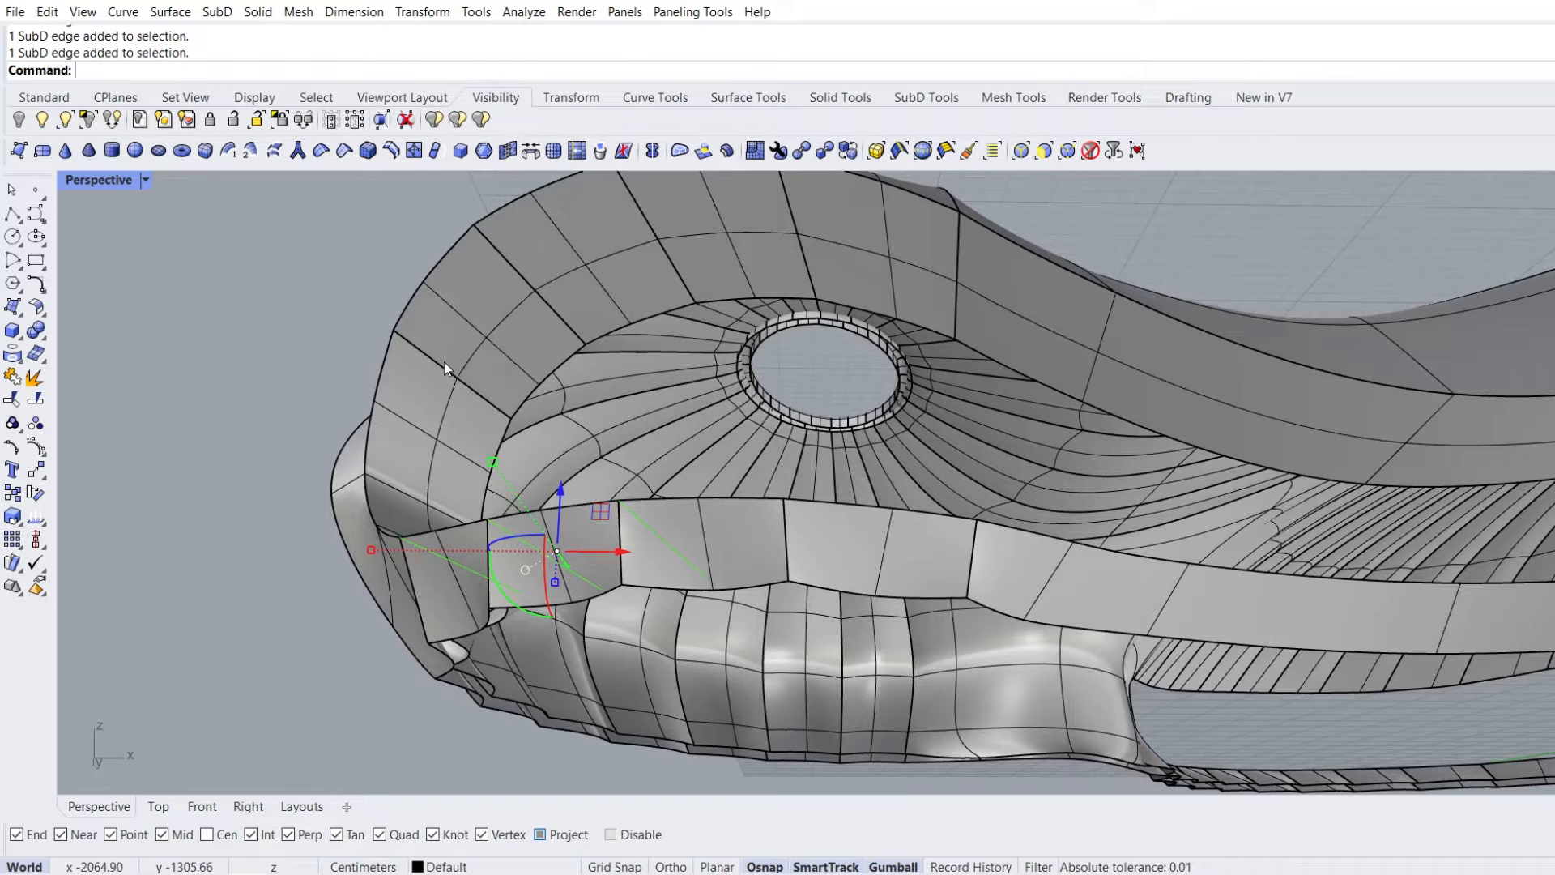
ctrl+shift+click(806, 264)
ctrl+shift+click(959, 267)
click(321, 151)
Select the inner shell's edge loop at the large dome's rear window, move it inward and narrow it in the Top view
right_drag(340, 368, 392, 580)
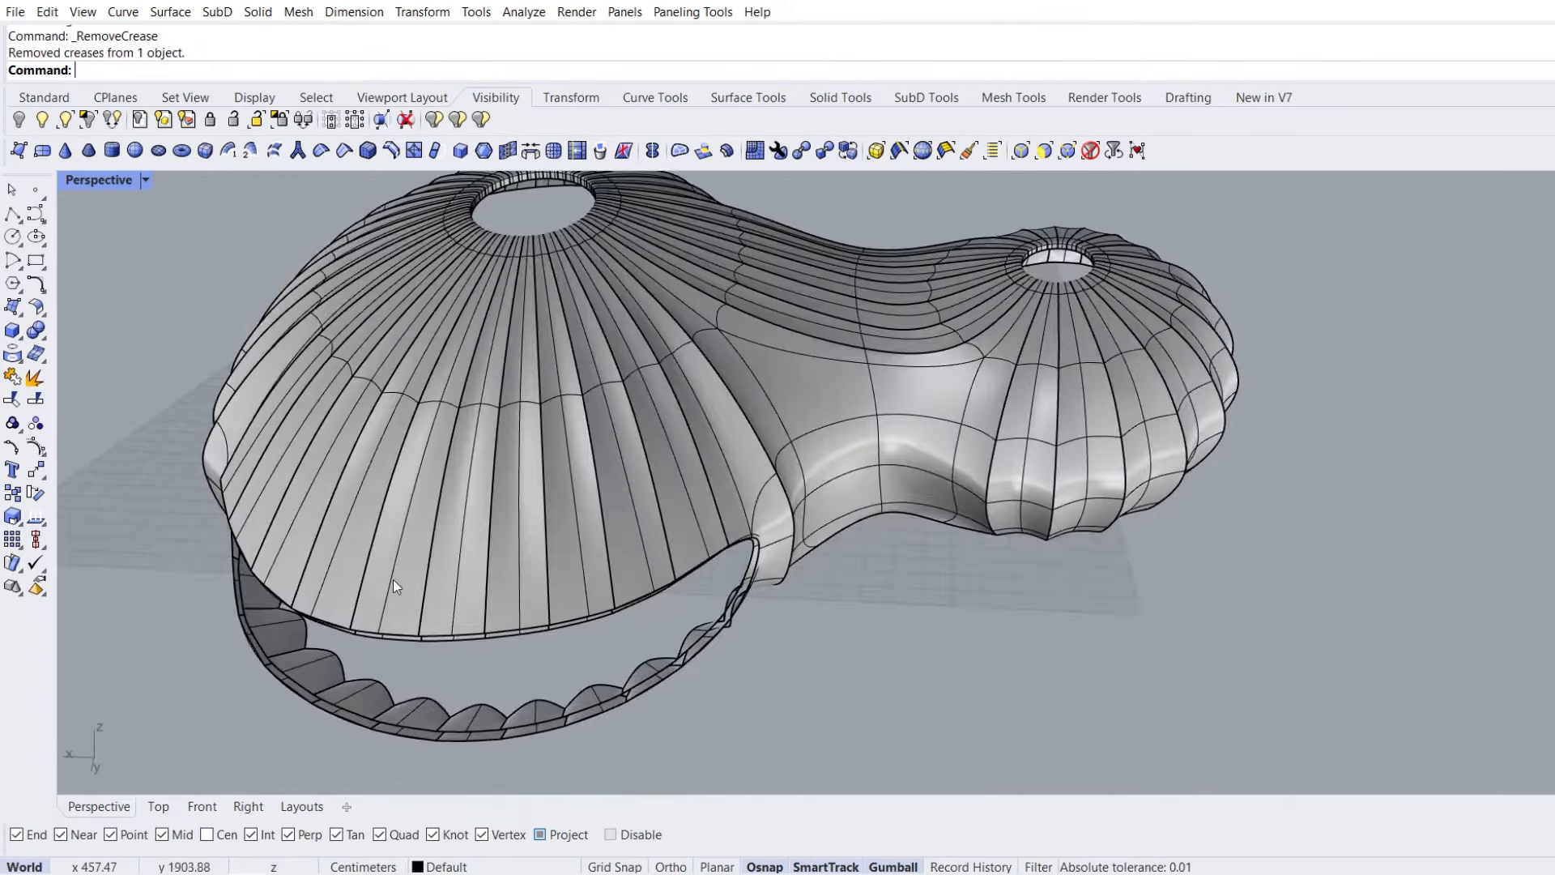
scroll(307, 687, up, 2)
ctrl+shift+double_click(303, 684)
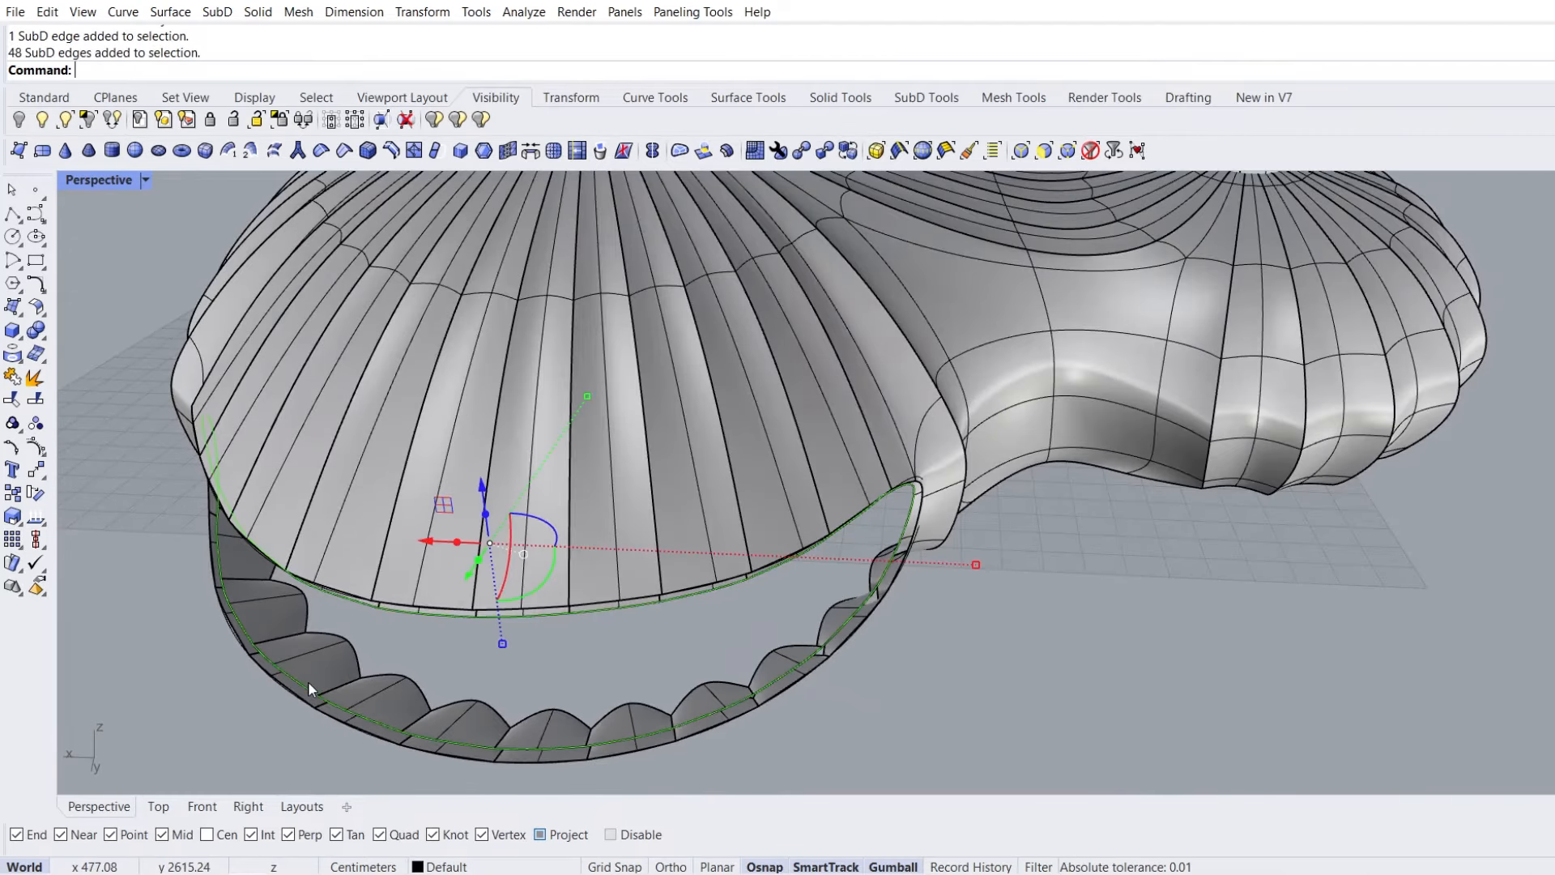
click(158, 807)
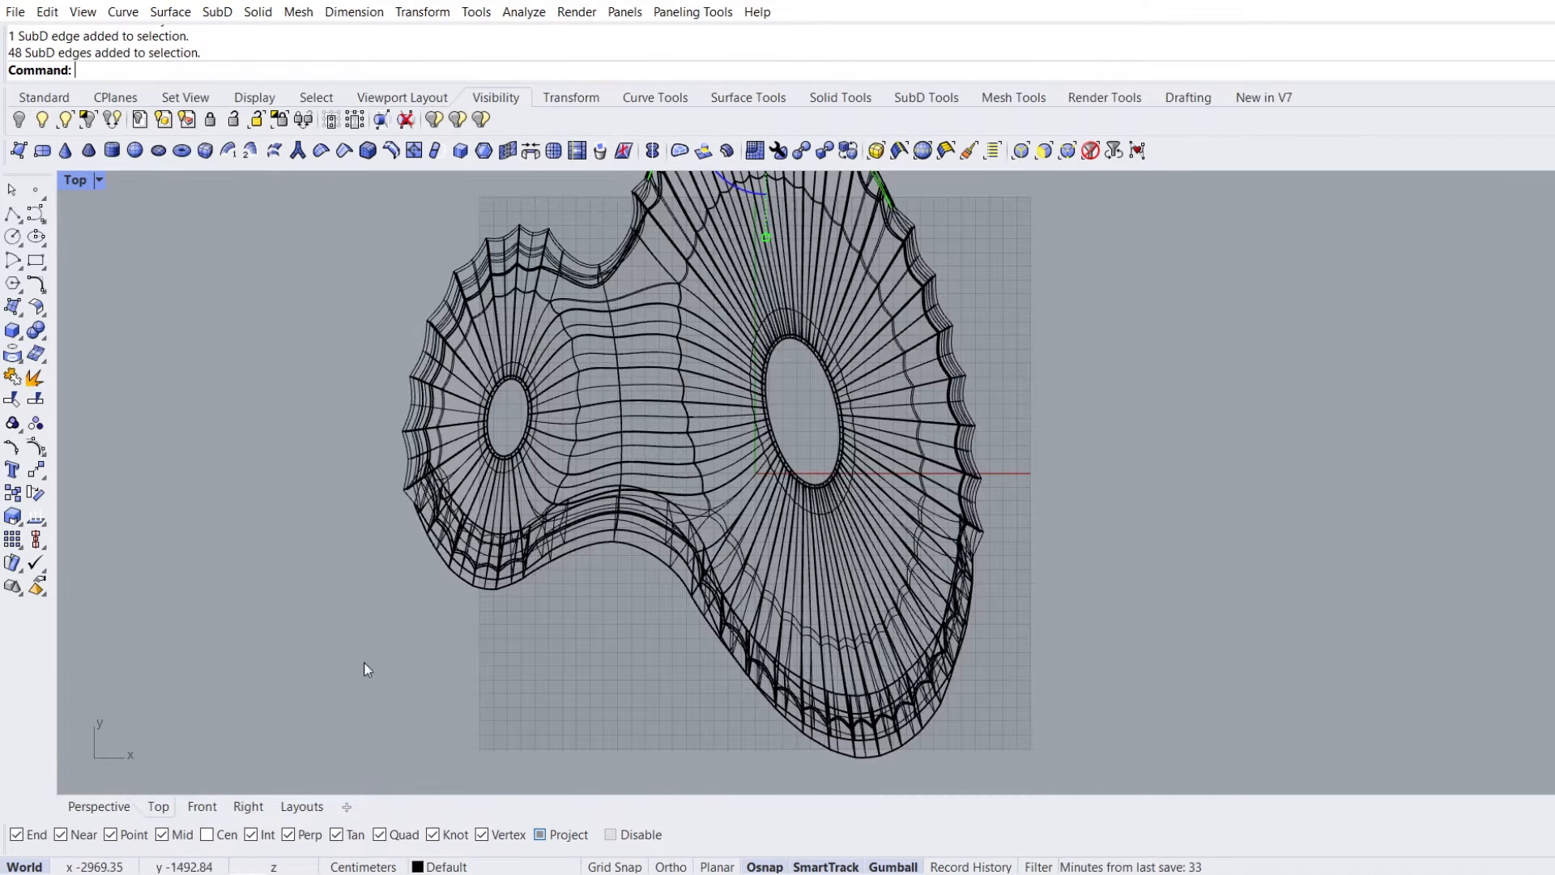
scroll(769, 324, up, 5)
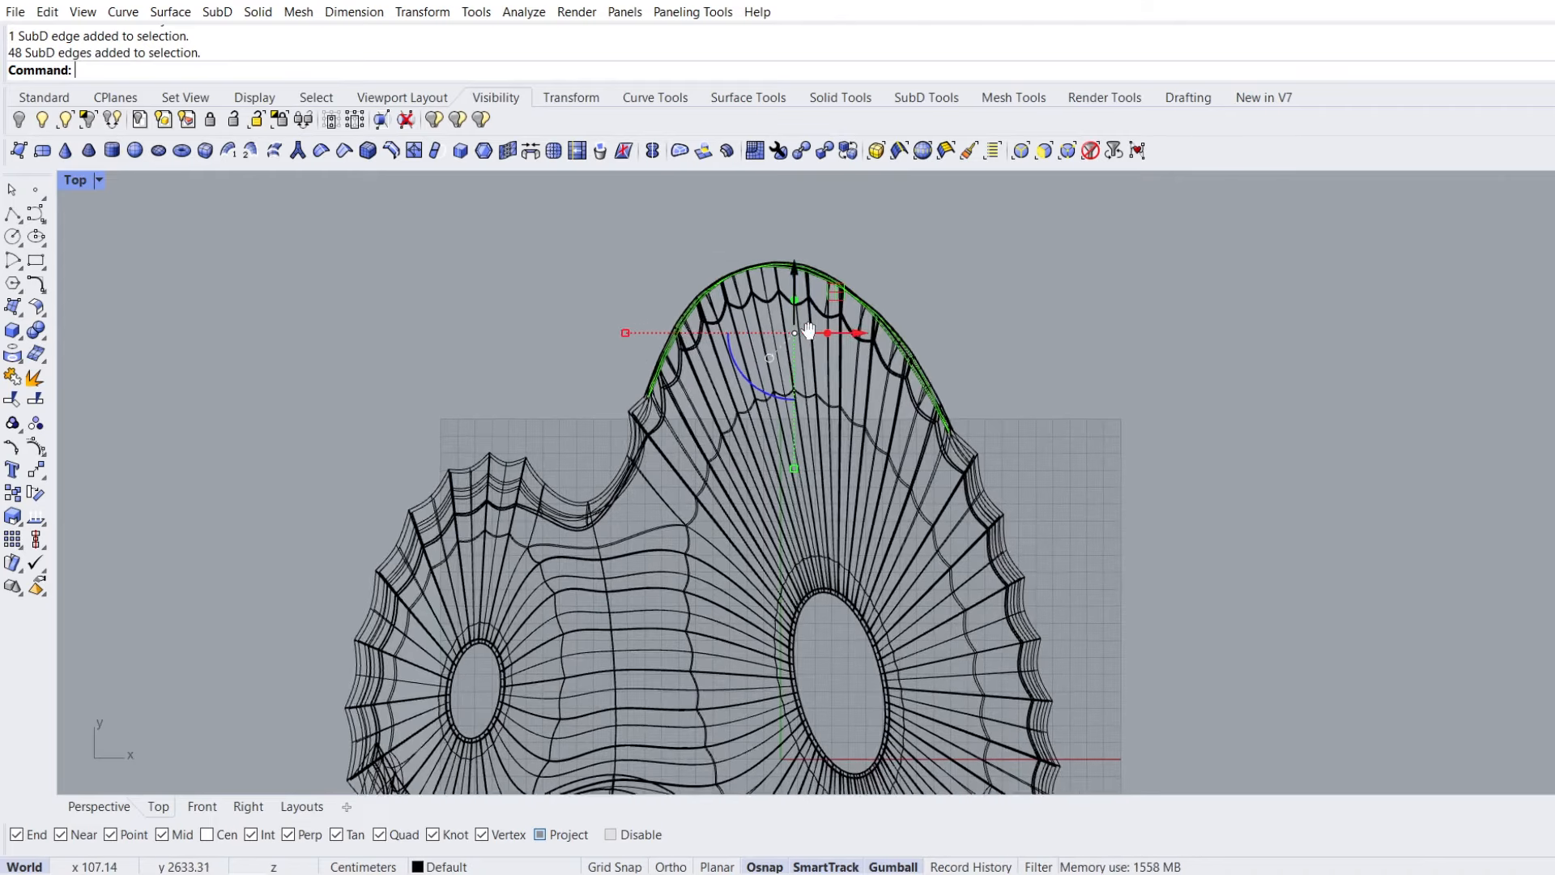
drag(793, 301, 794, 366)
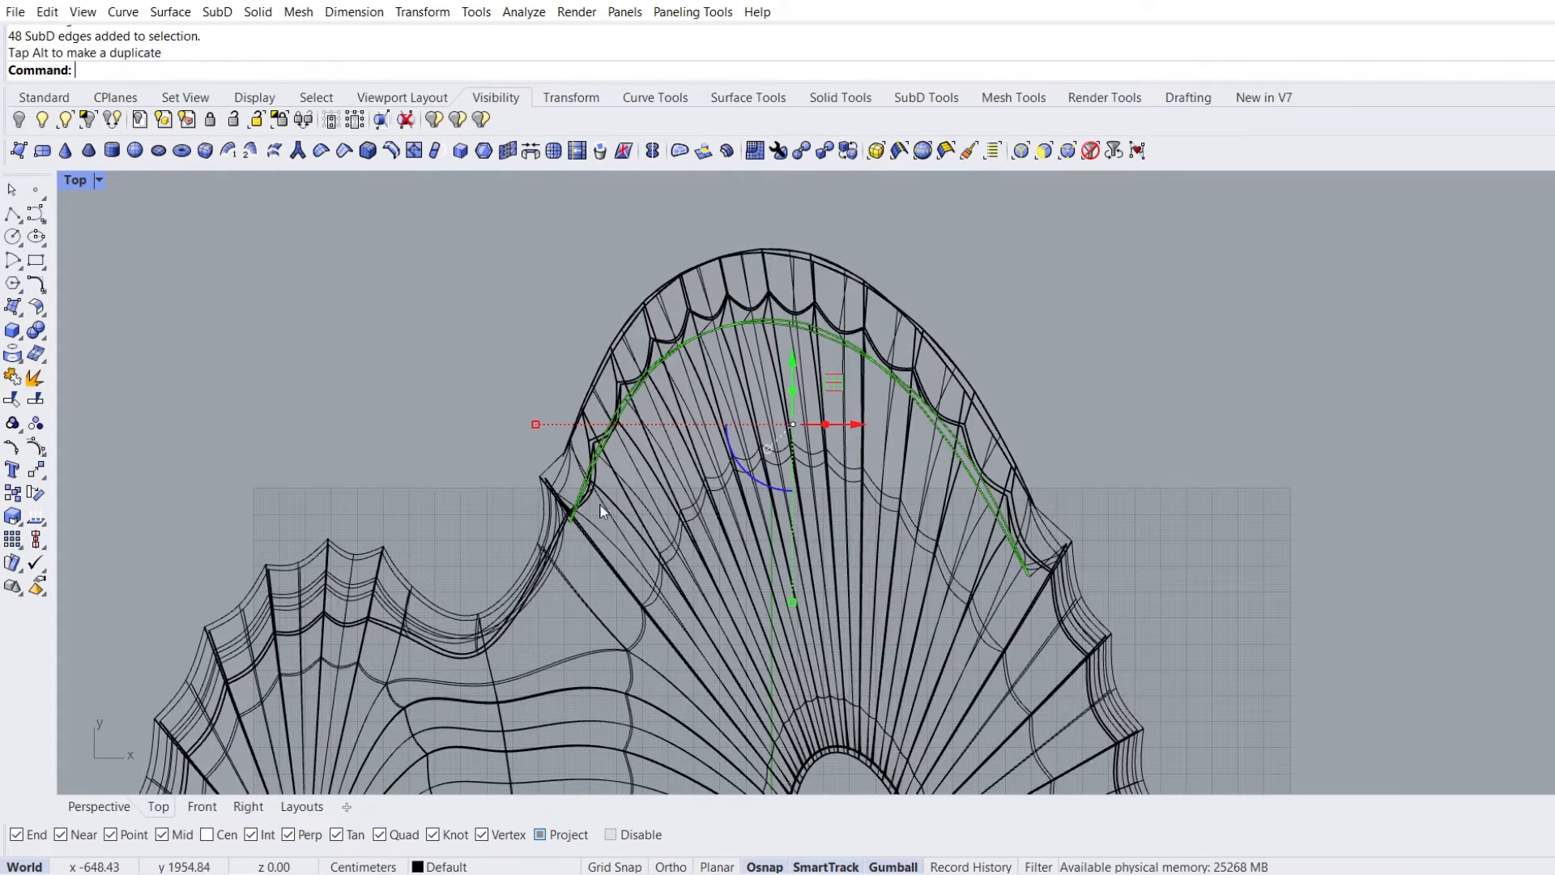
drag(541, 424, 558, 431)
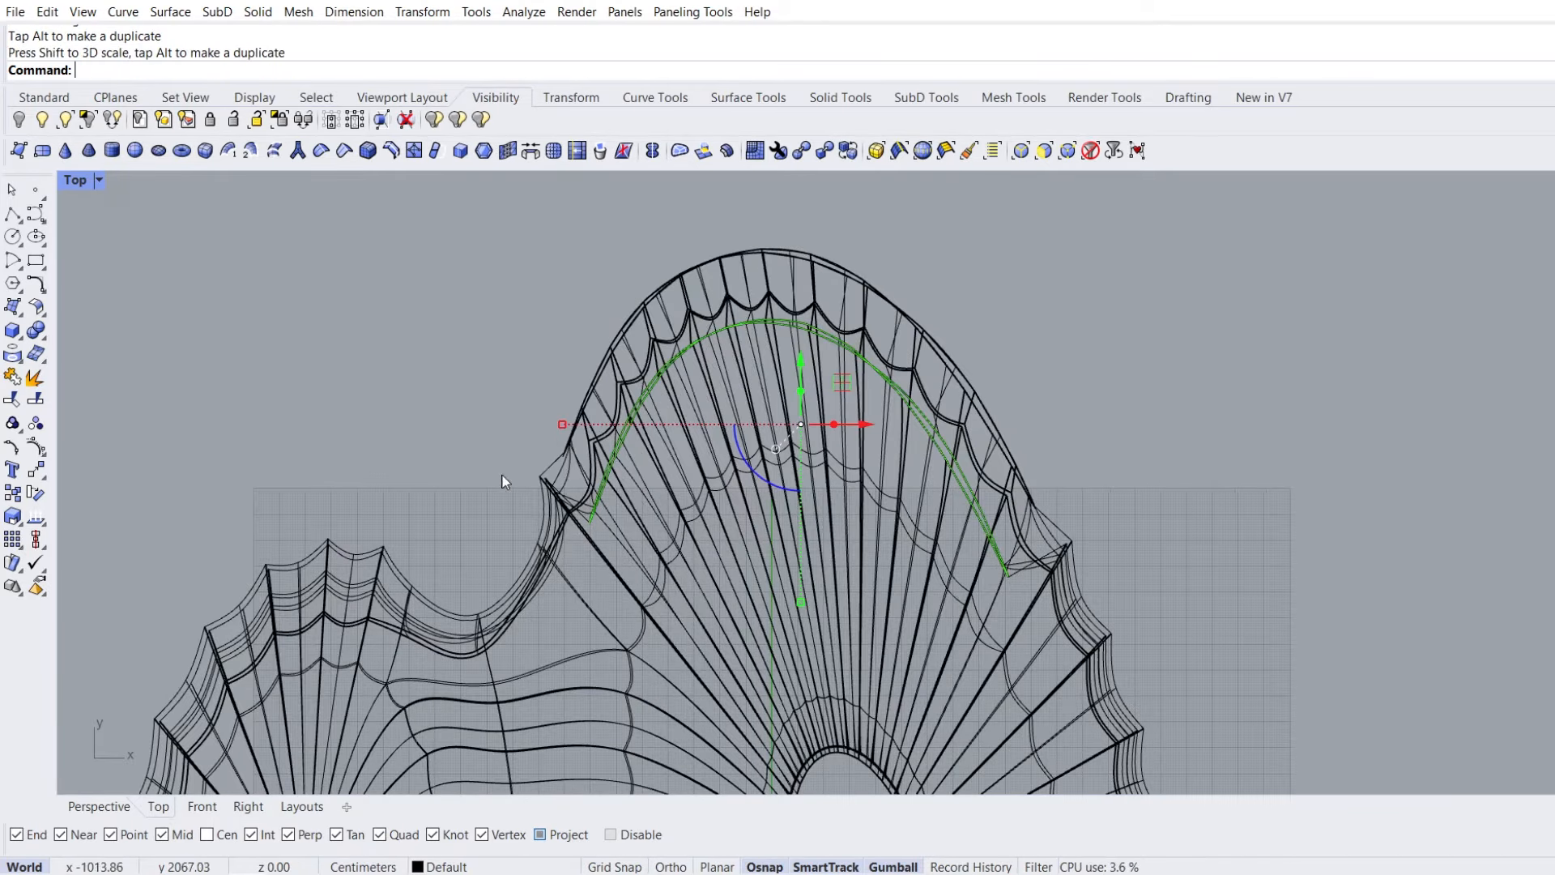
Scale the selected inner edge loop of the large dome's rear window slightly taller in the Front view
click(98, 807)
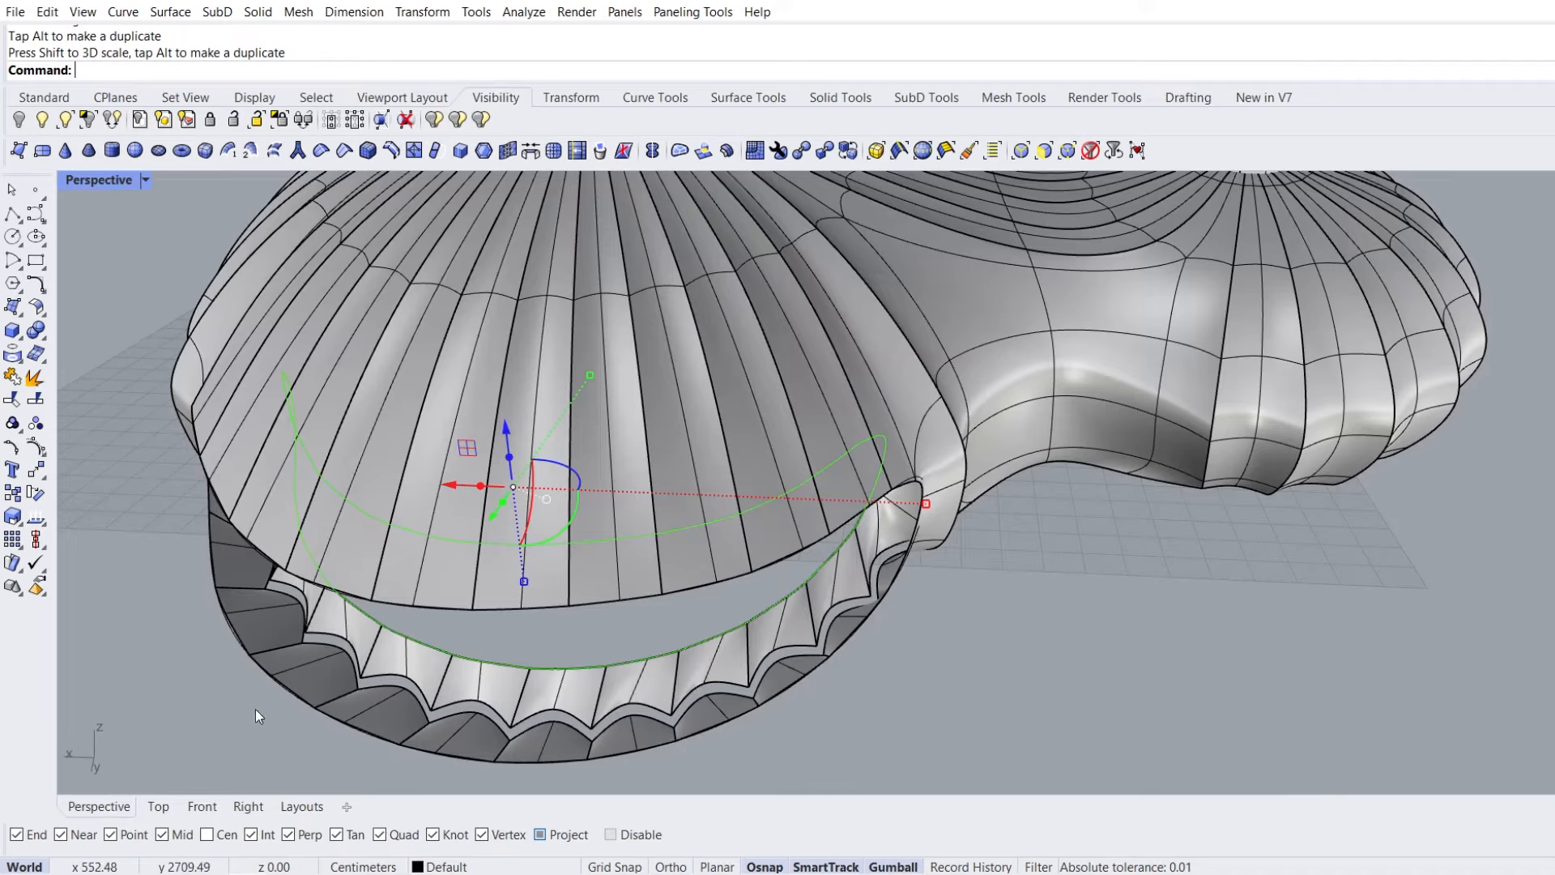
right_drag(303, 674, 320, 630)
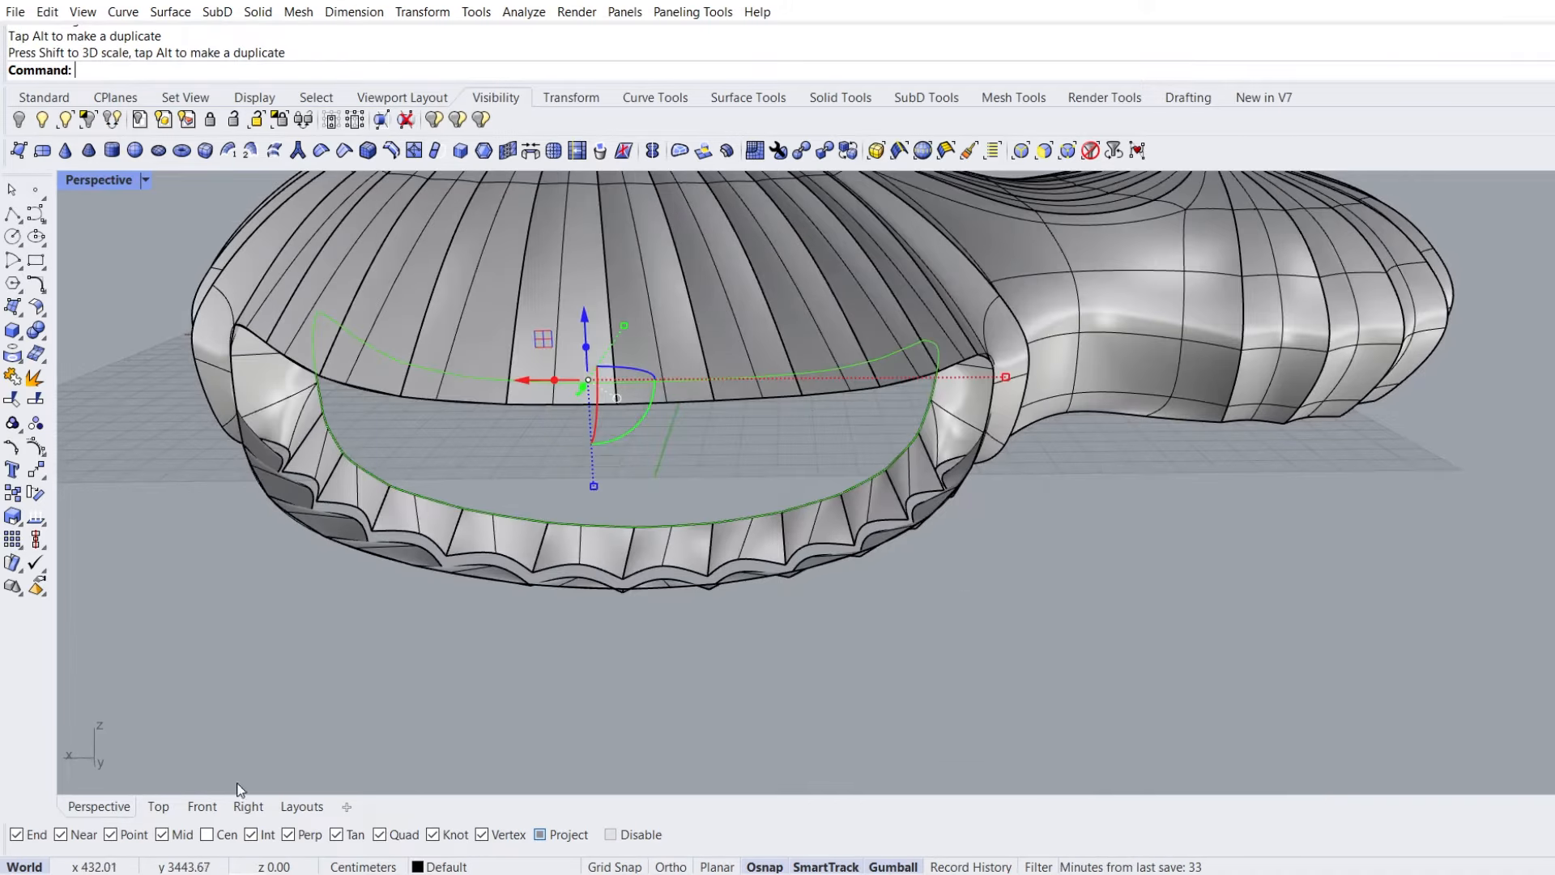
click(209, 805)
scroll(980, 646, up, 3)
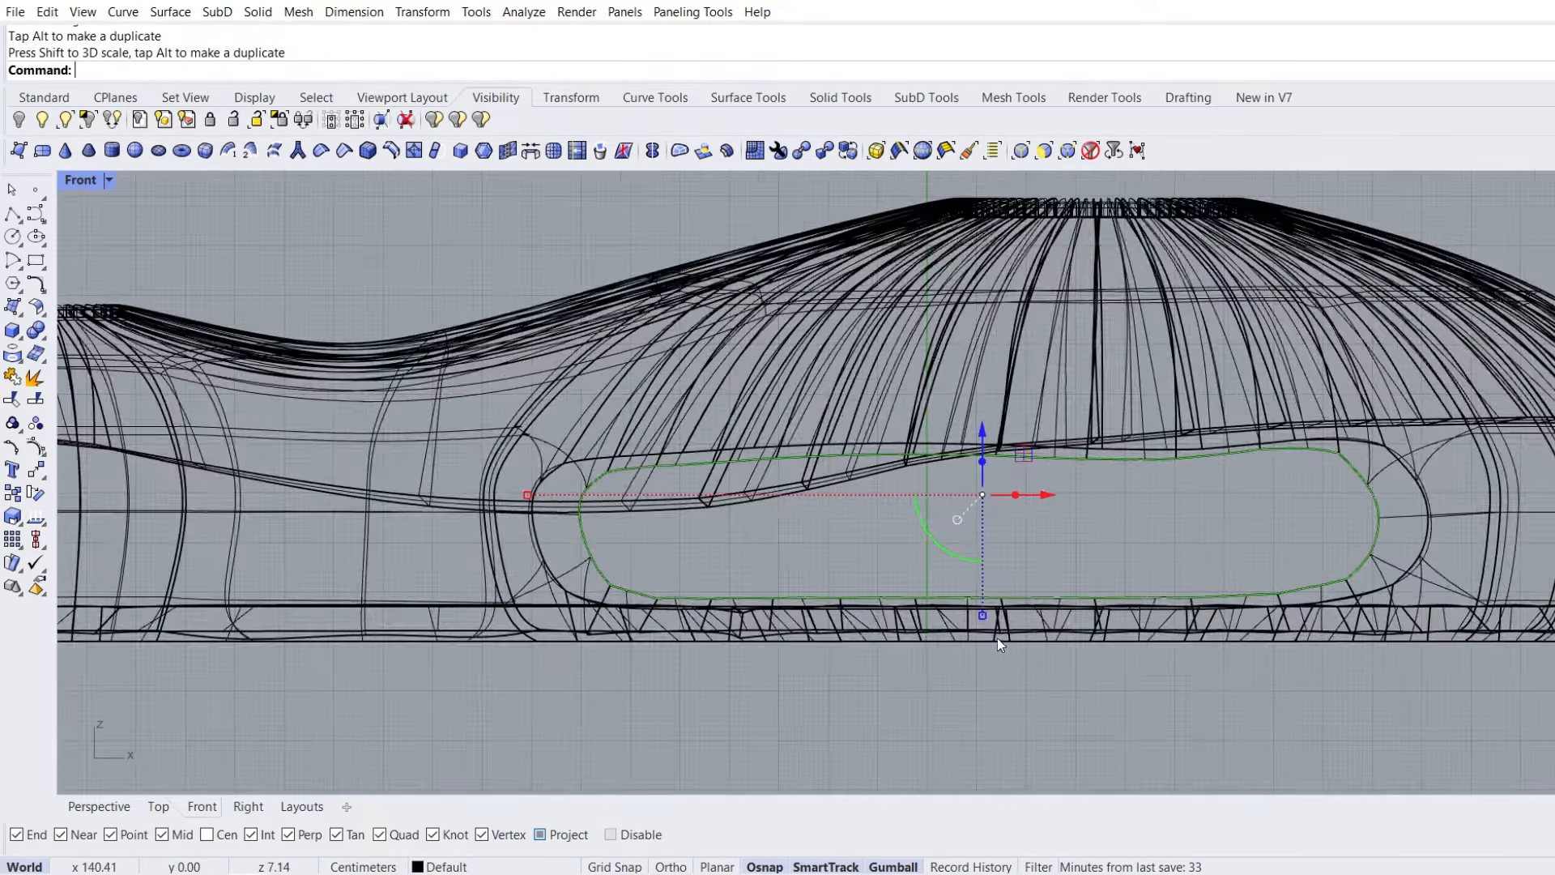
scroll(992, 636, up, 1)
drag(978, 613, 987, 631)
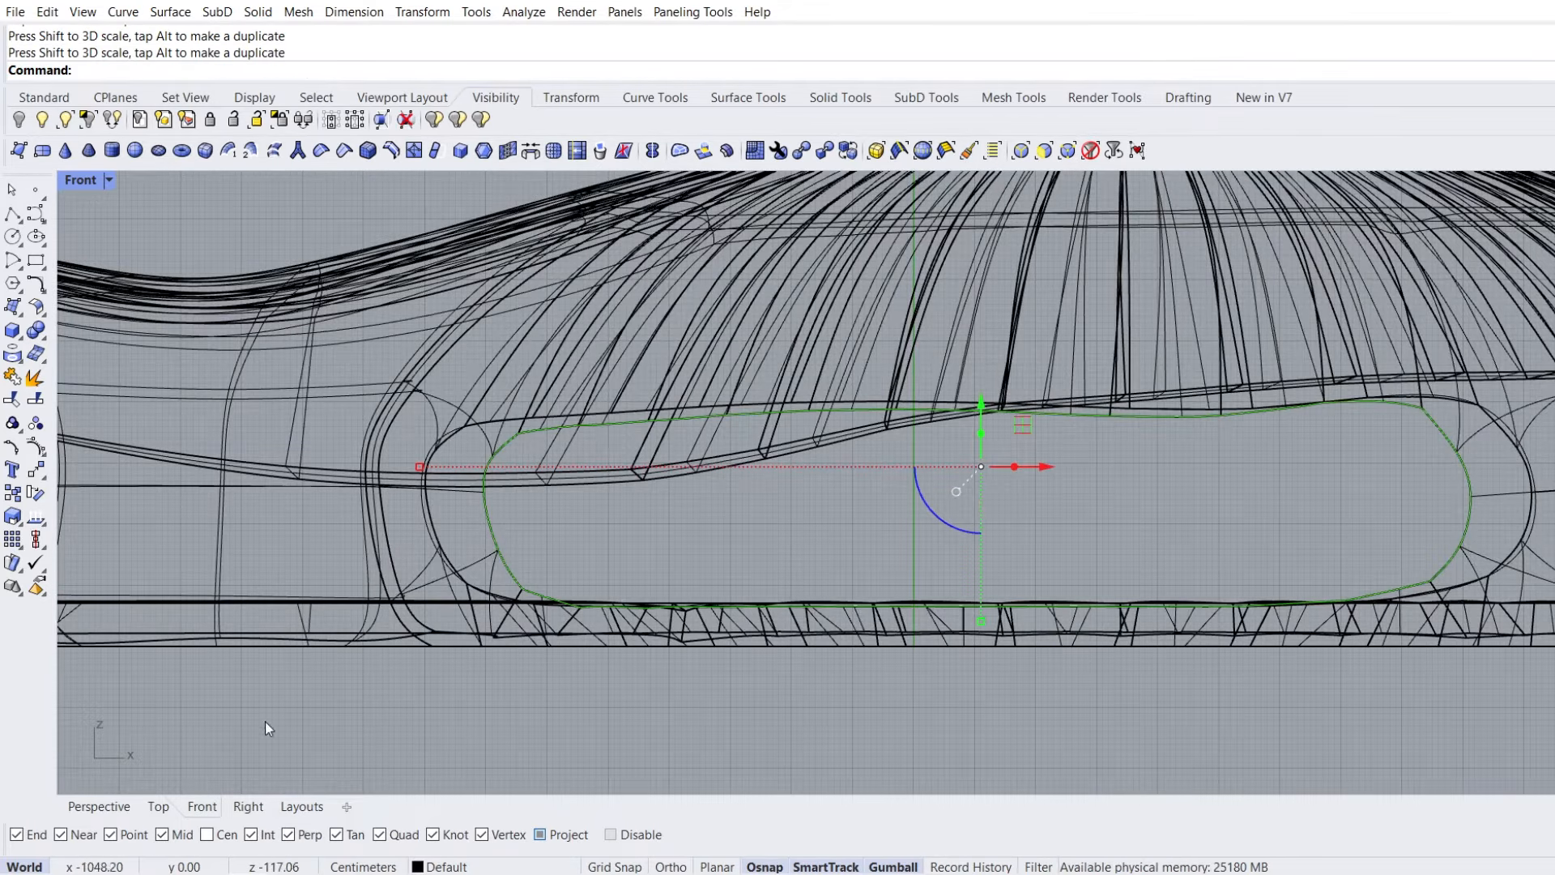
Delete the leftover closed guide curve running along the outer edge of the large dome's rear window
click(113, 806)
right_drag(468, 643, 541, 657)
click(690, 676)
click(691, 677)
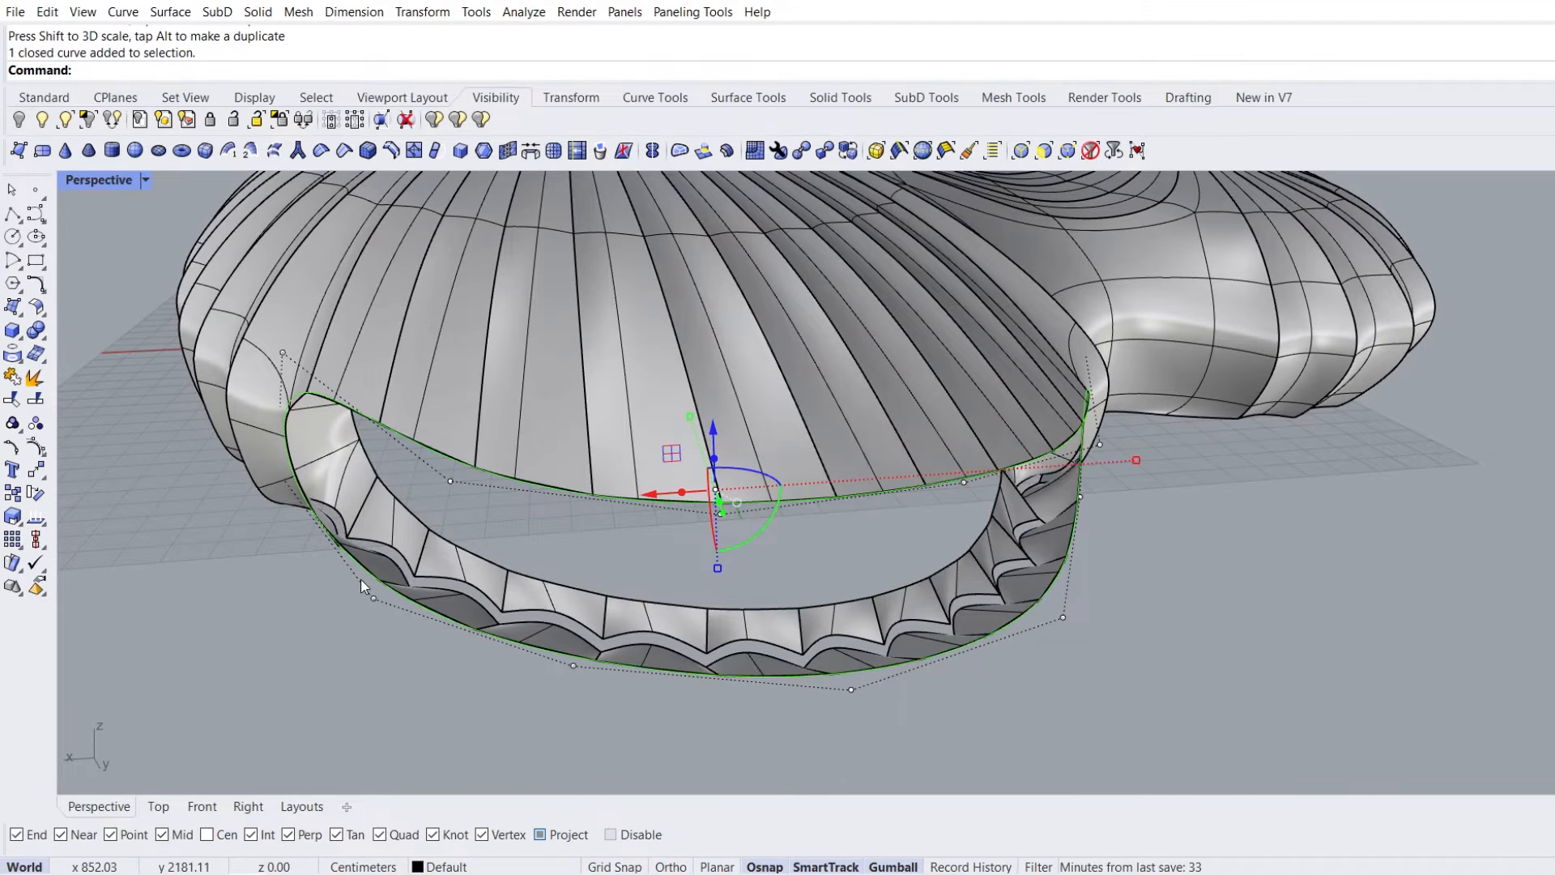
key(Delete)
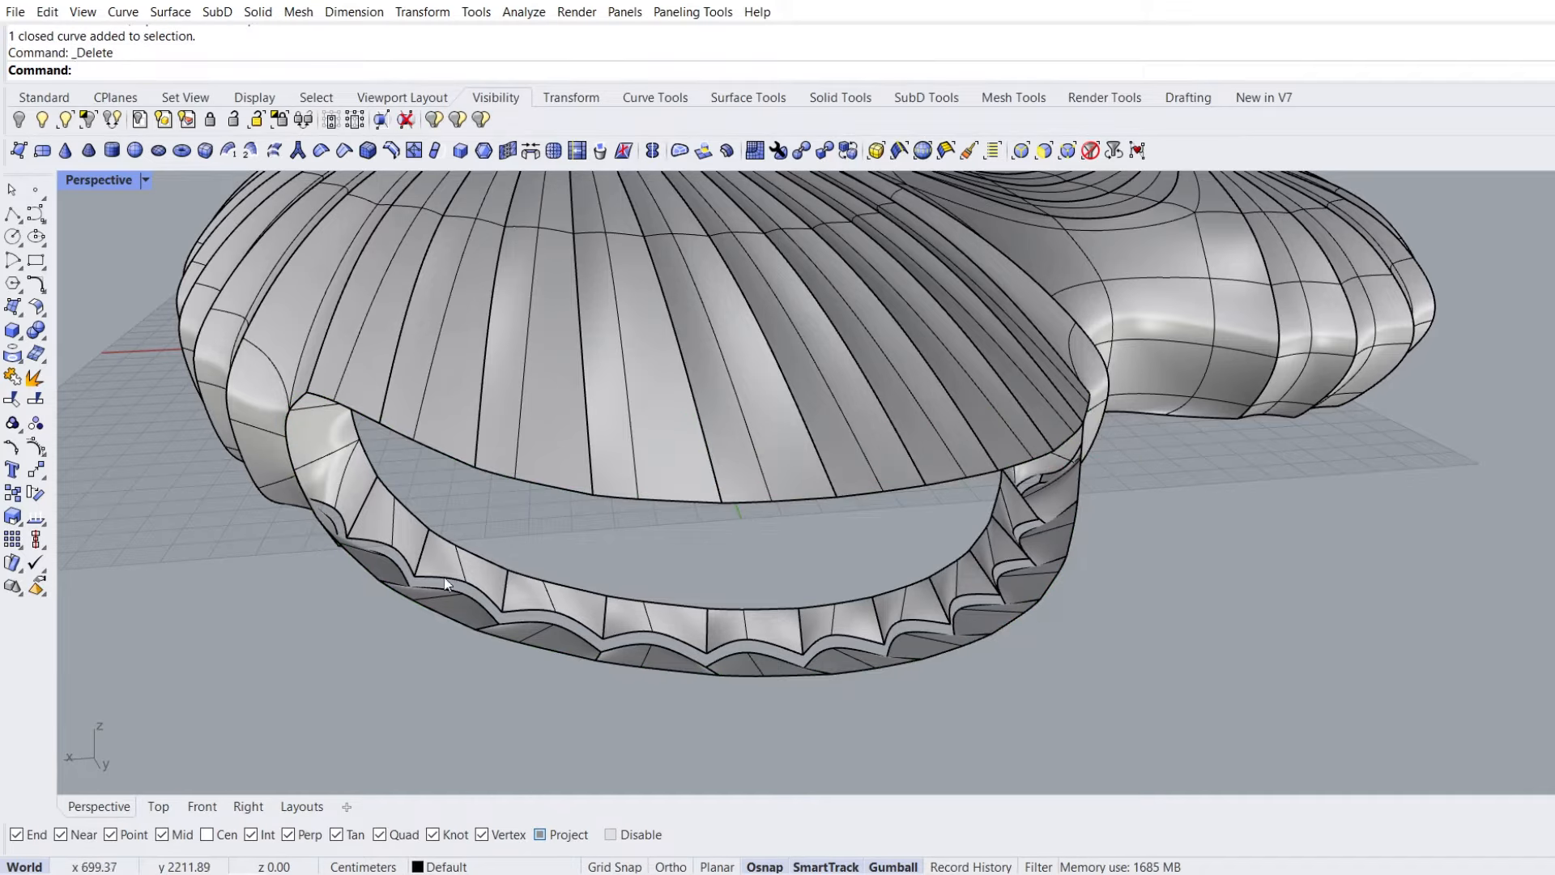
Bridge the inner and outer edge loops of the large dome's rear window with 2 segments, joined and creased
double_click(682, 608)
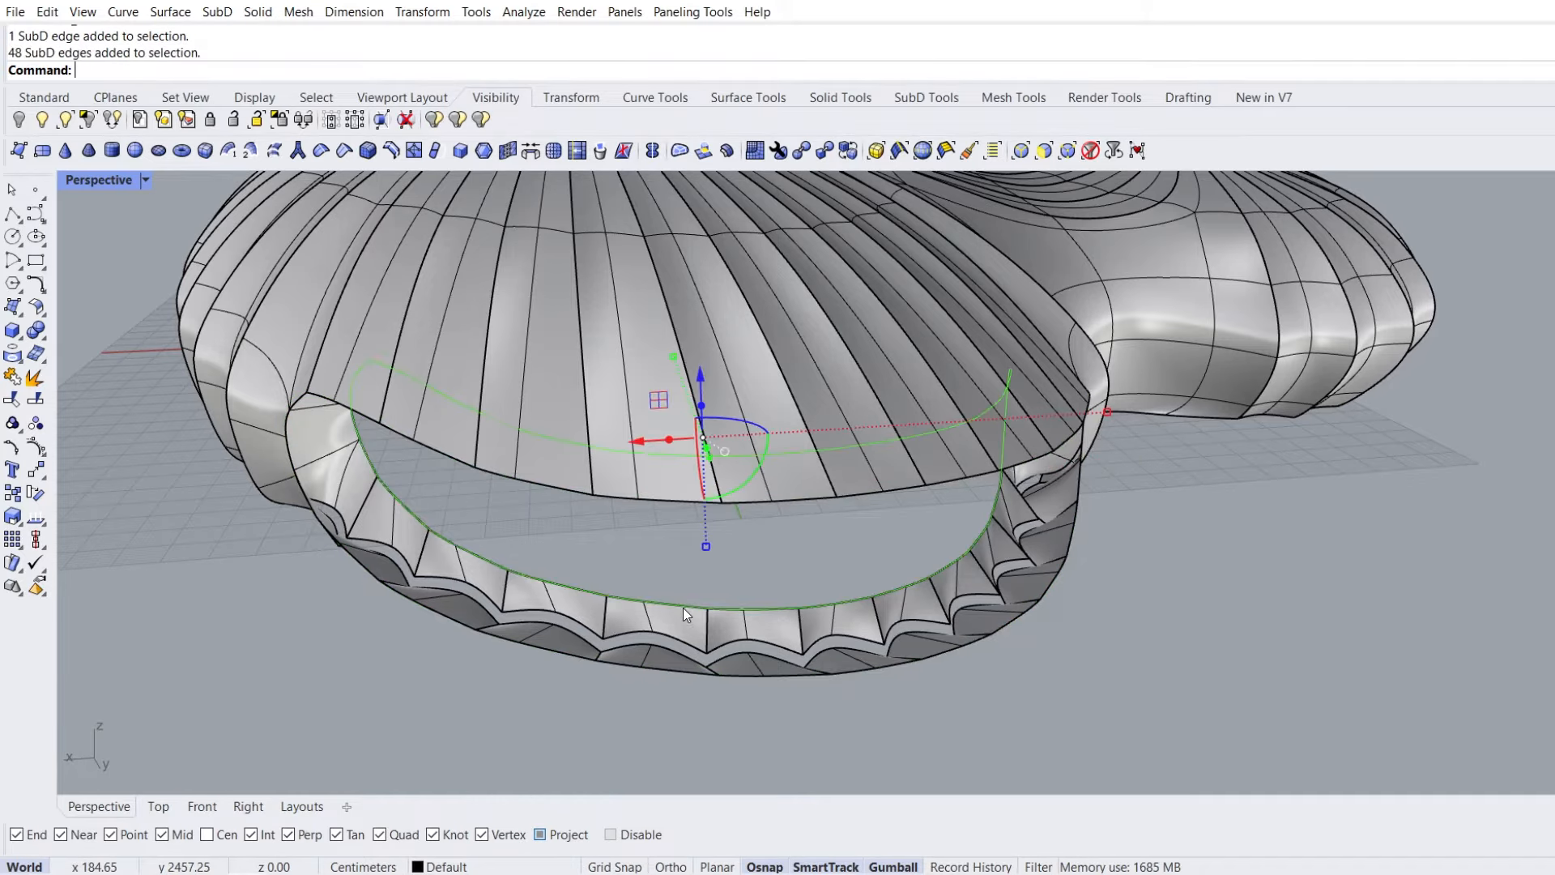
shift+double_click(669, 665)
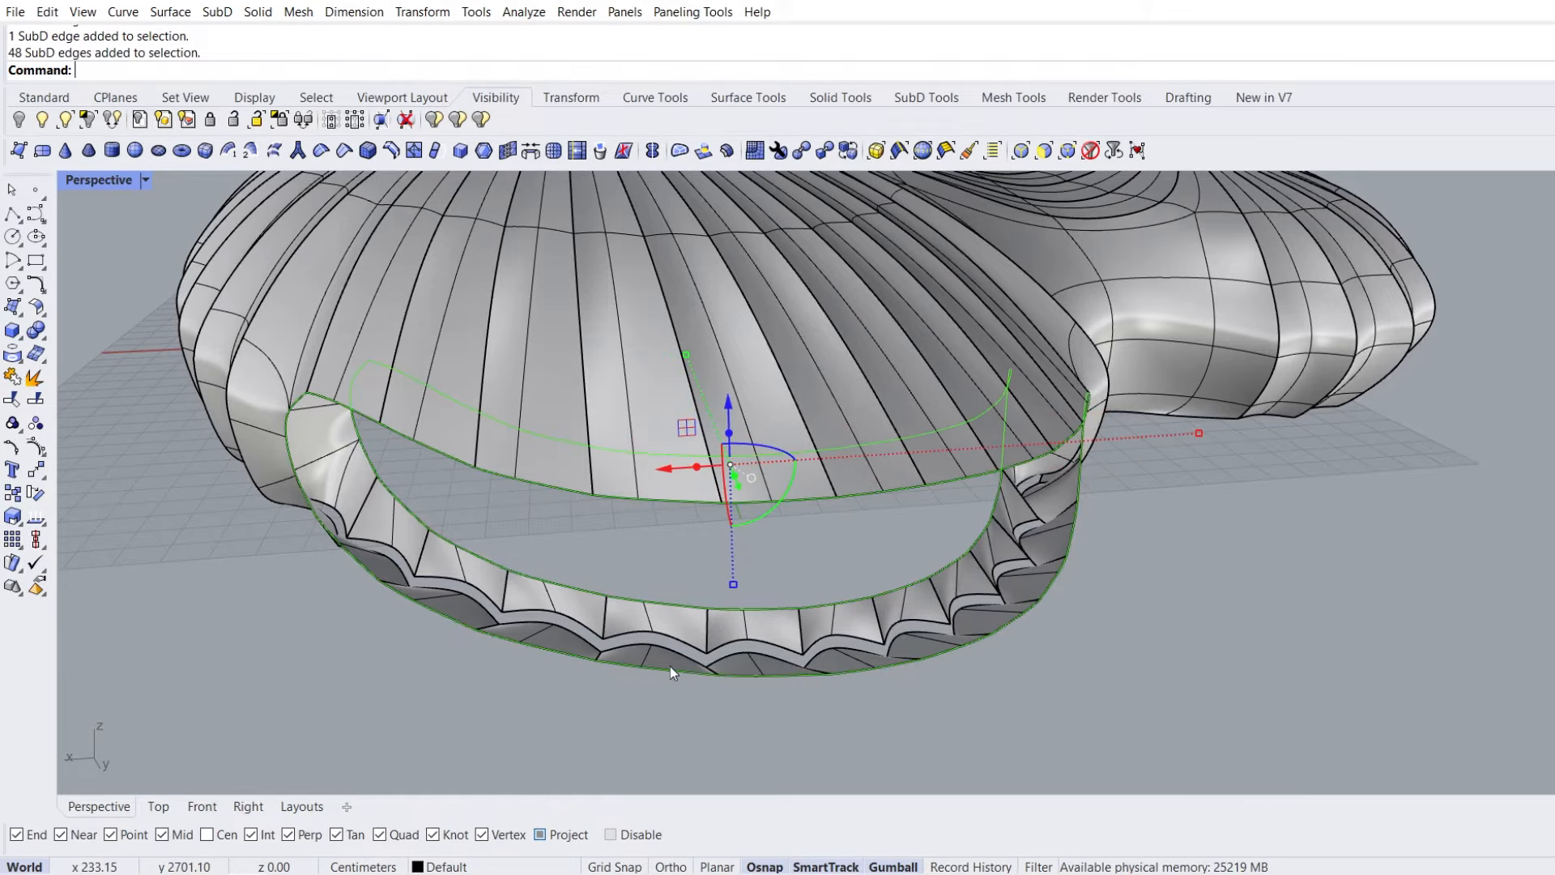
click(531, 151)
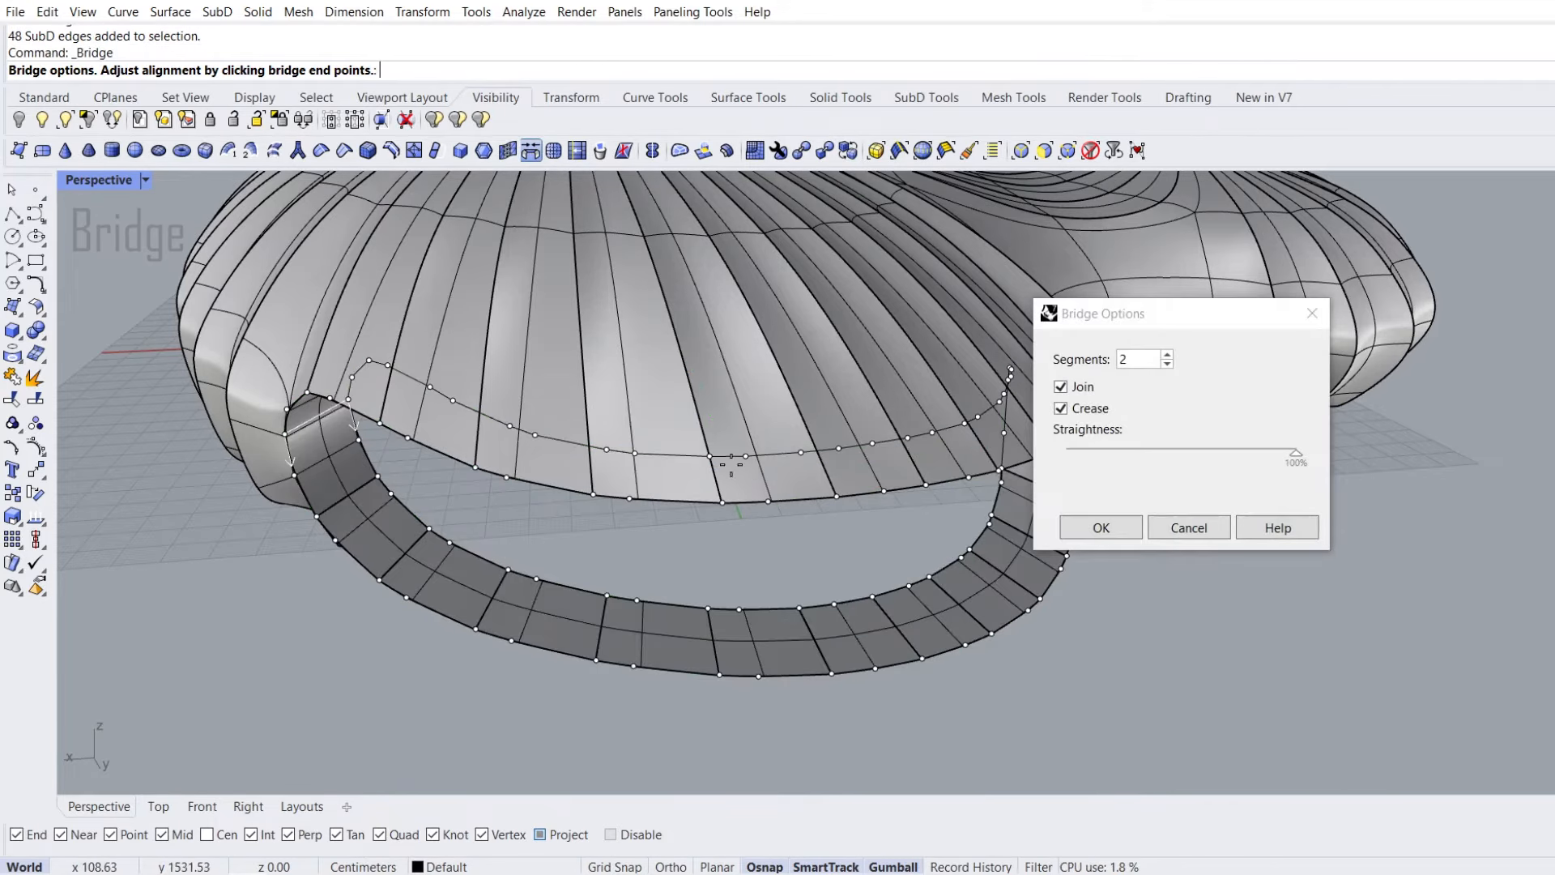
click(1101, 527)
Remove the creases from the bridge's cross edges around both curved ends of the large dome's rear window
right_drag(654, 529, 525, 499)
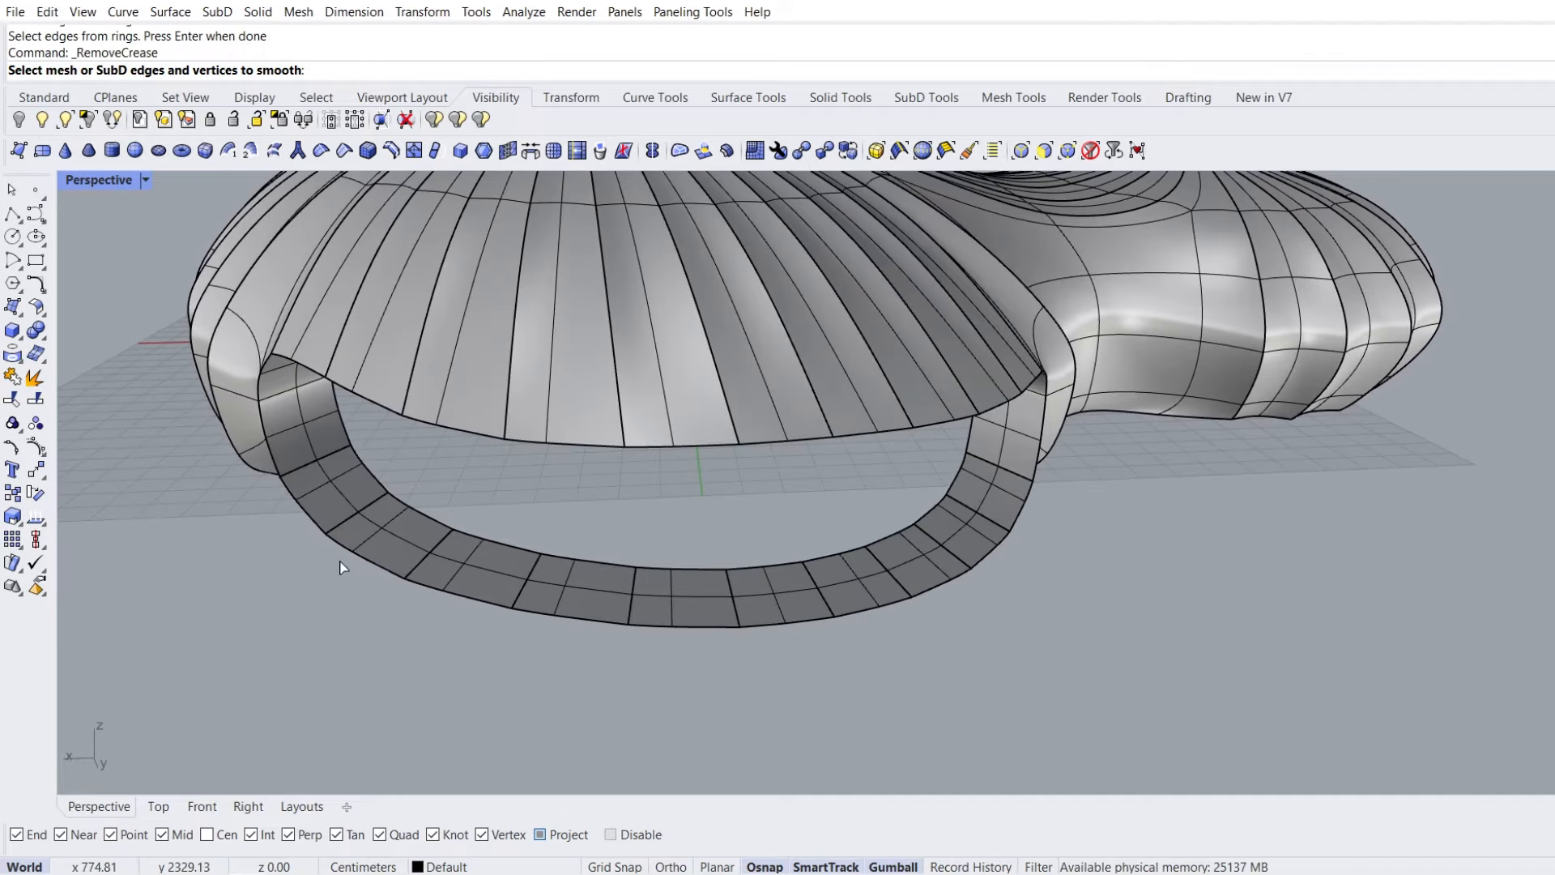
right_drag(338, 565, 359, 548)
scroll(350, 424, up, 3)
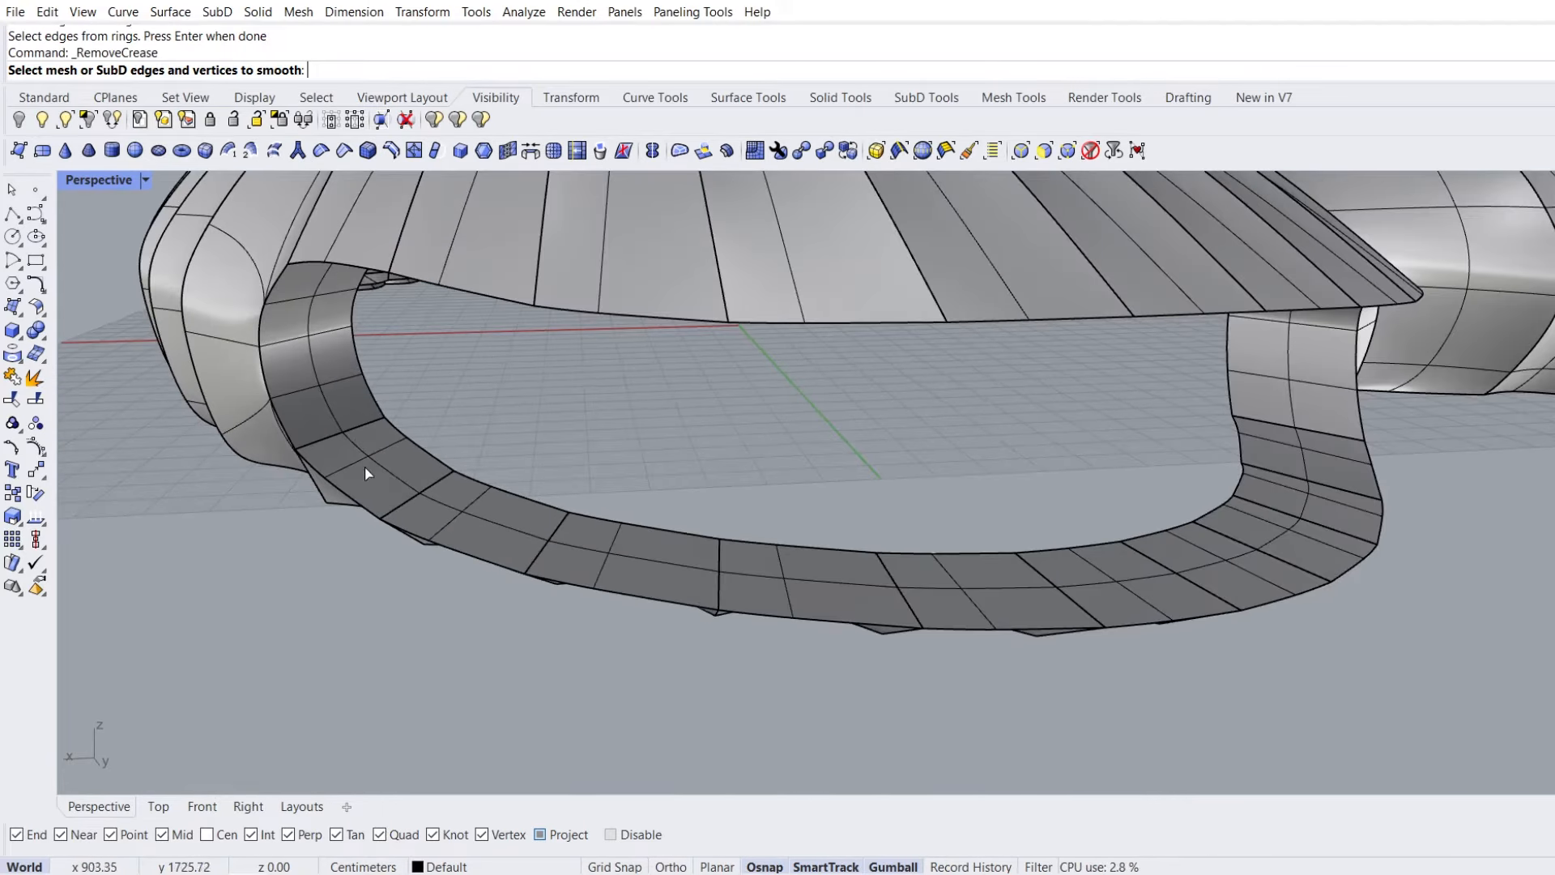
key(Escape)
ctrl+shift+click(400, 504)
ctrl+shift+click(328, 439)
right_drag(329, 430, 343, 308)
ctrl+shift+click(343, 310)
ctrl+shift+click(435, 271)
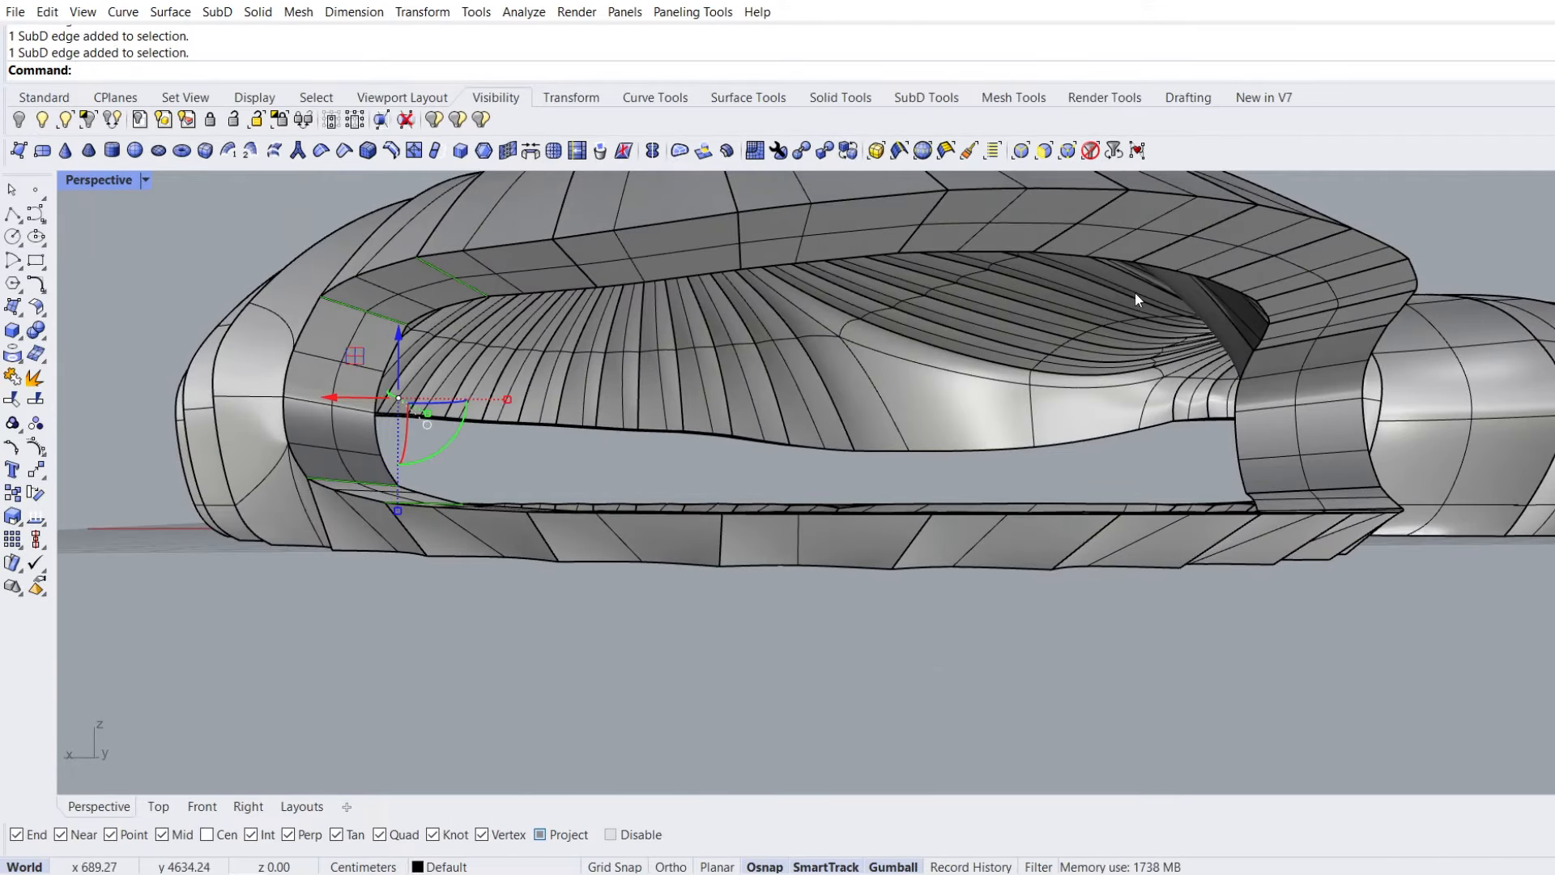
right_drag(1135, 293, 1158, 429)
ctrl+shift+click(1124, 721)
ctrl+shift+click(1175, 683)
ctrl+shift+click(1198, 648)
ctrl+shift+click(1218, 598)
right_drag(1133, 702, 1259, 405)
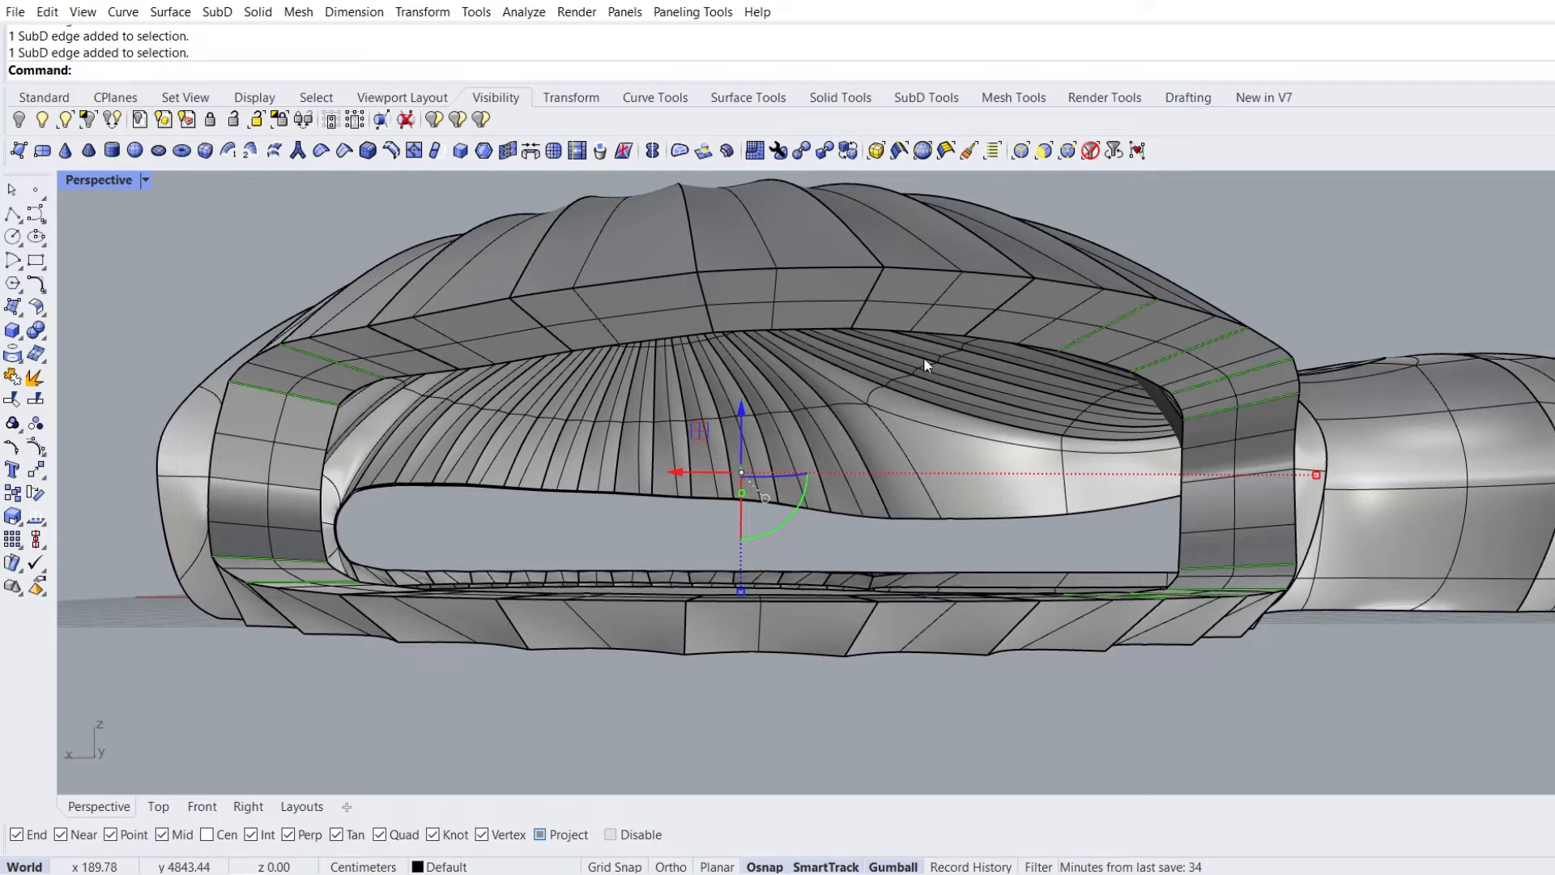
click(322, 150)
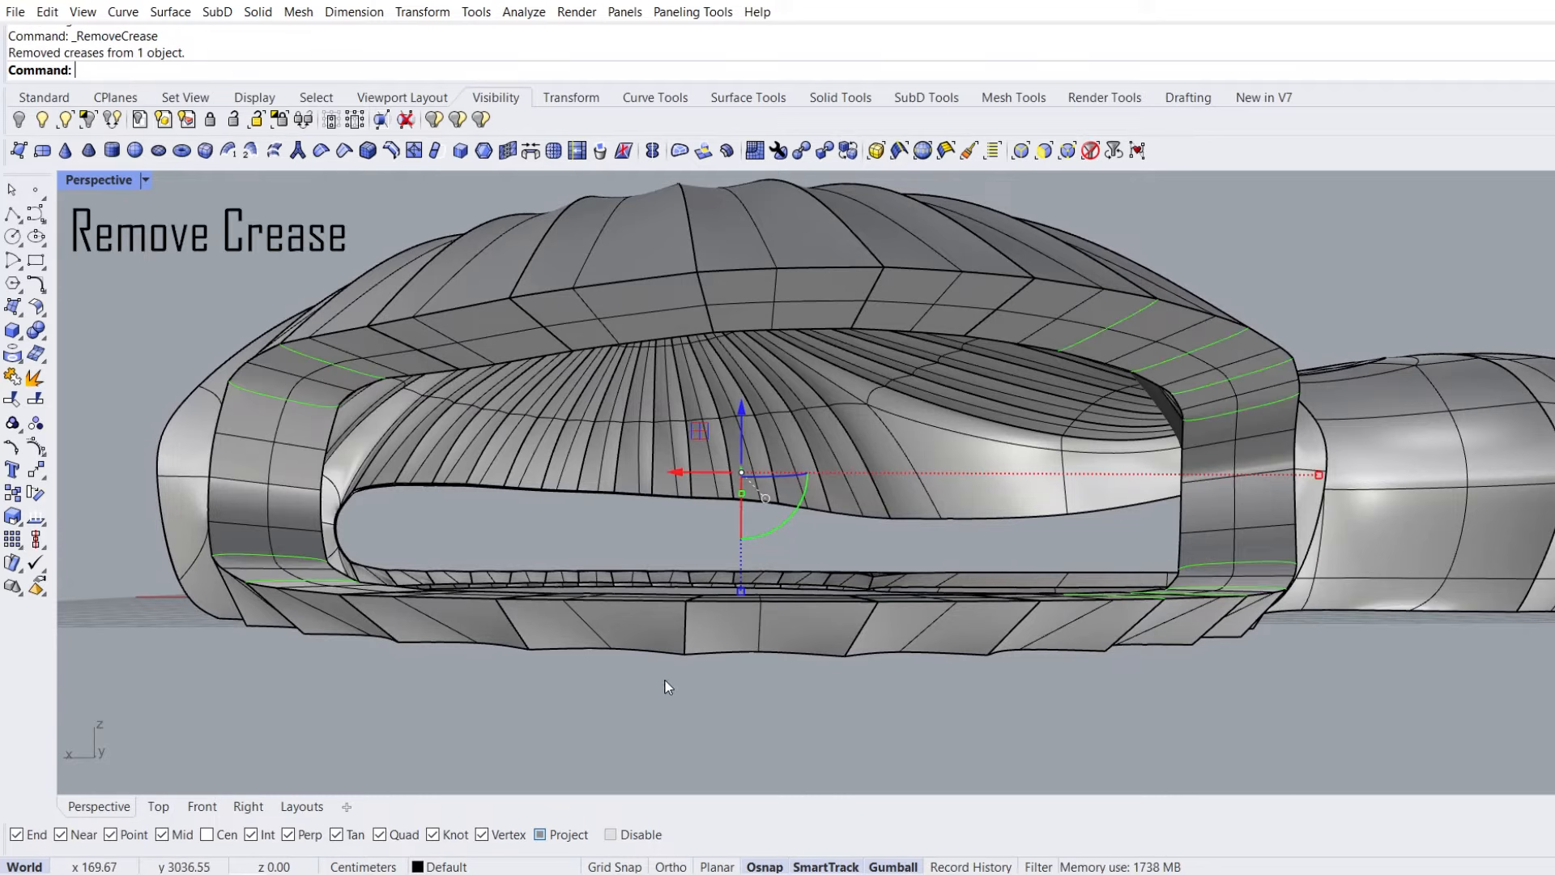
Select the shell's inner and outer bottom edge loops and flatten them to the base level with SetPt, setting only Z
right_drag(608, 571, 510, 657)
right_drag(681, 634, 677, 557)
right_drag(556, 637, 456, 561)
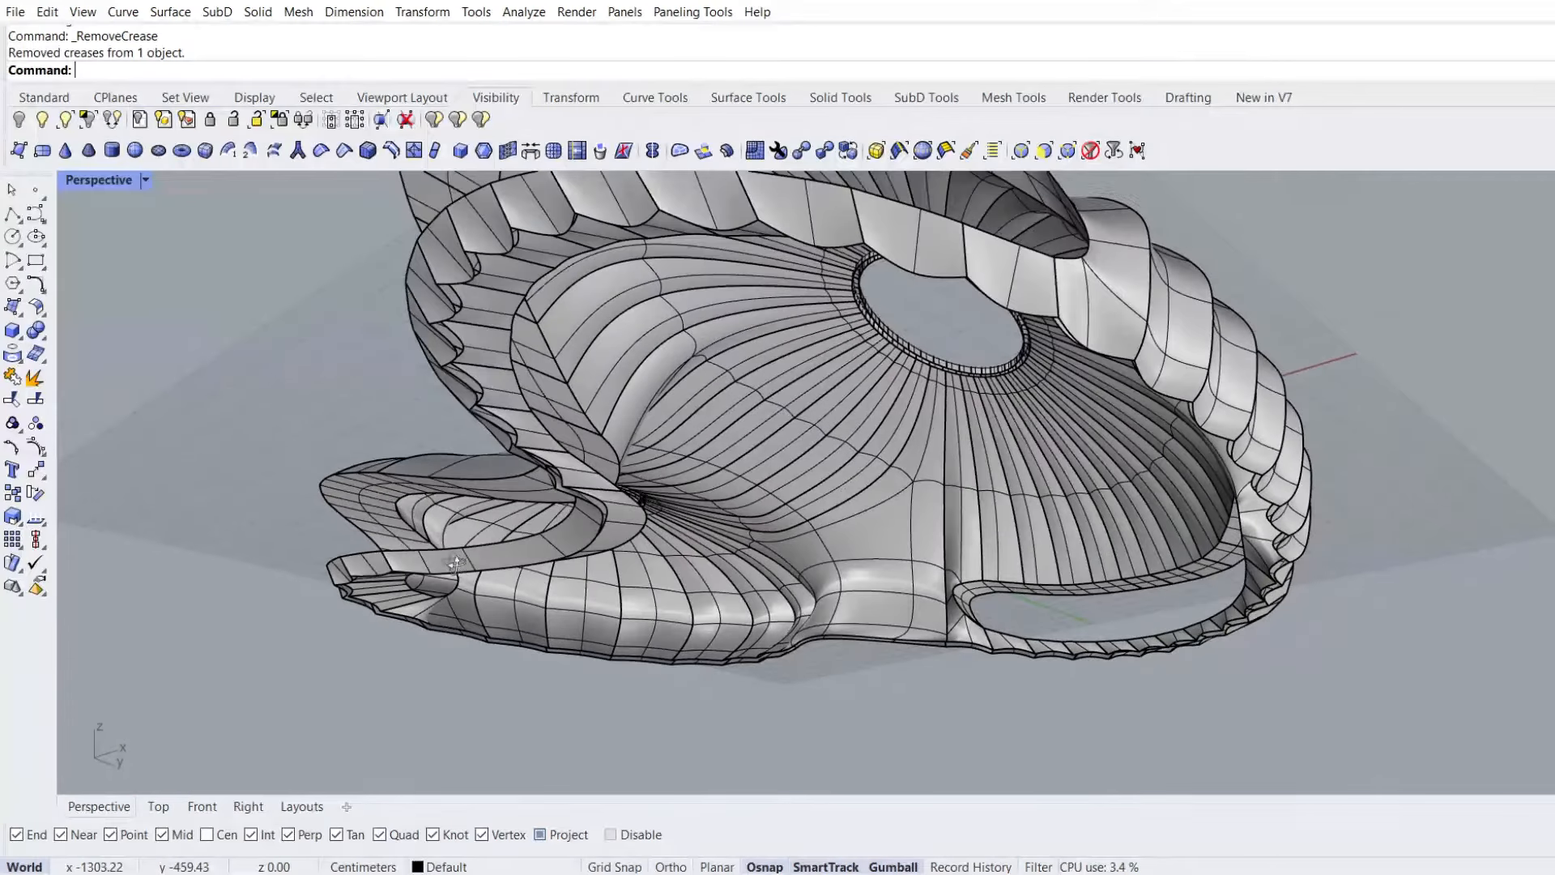
scroll(448, 357, up, 5)
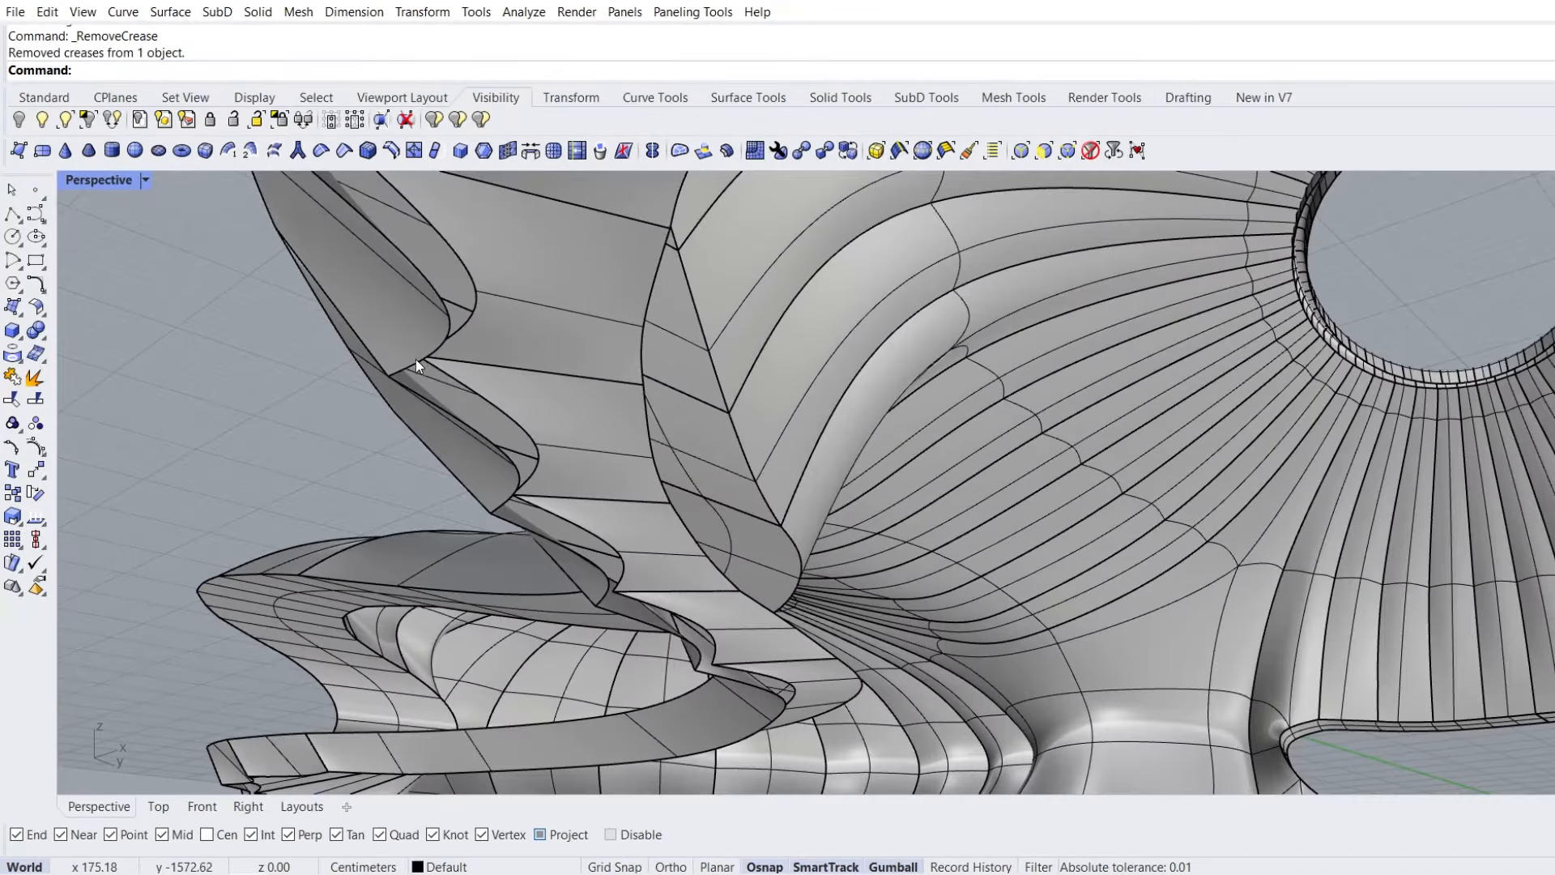
ctrl+shift+double_click(410, 362)
ctrl+shift+double_click(465, 266)
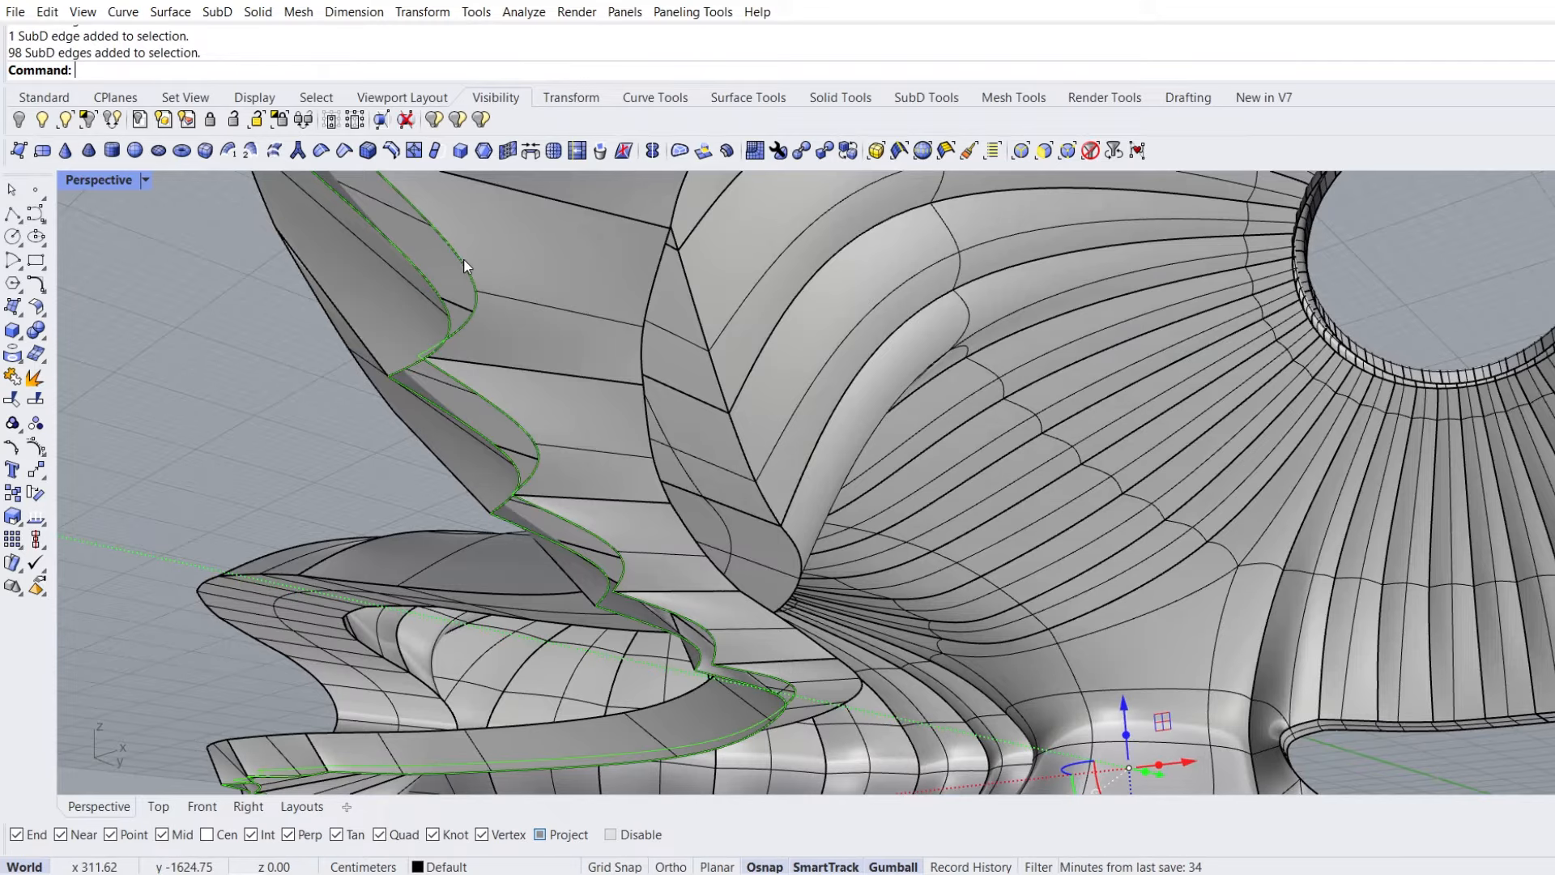
click(202, 807)
right_drag(523, 645, 643, 599)
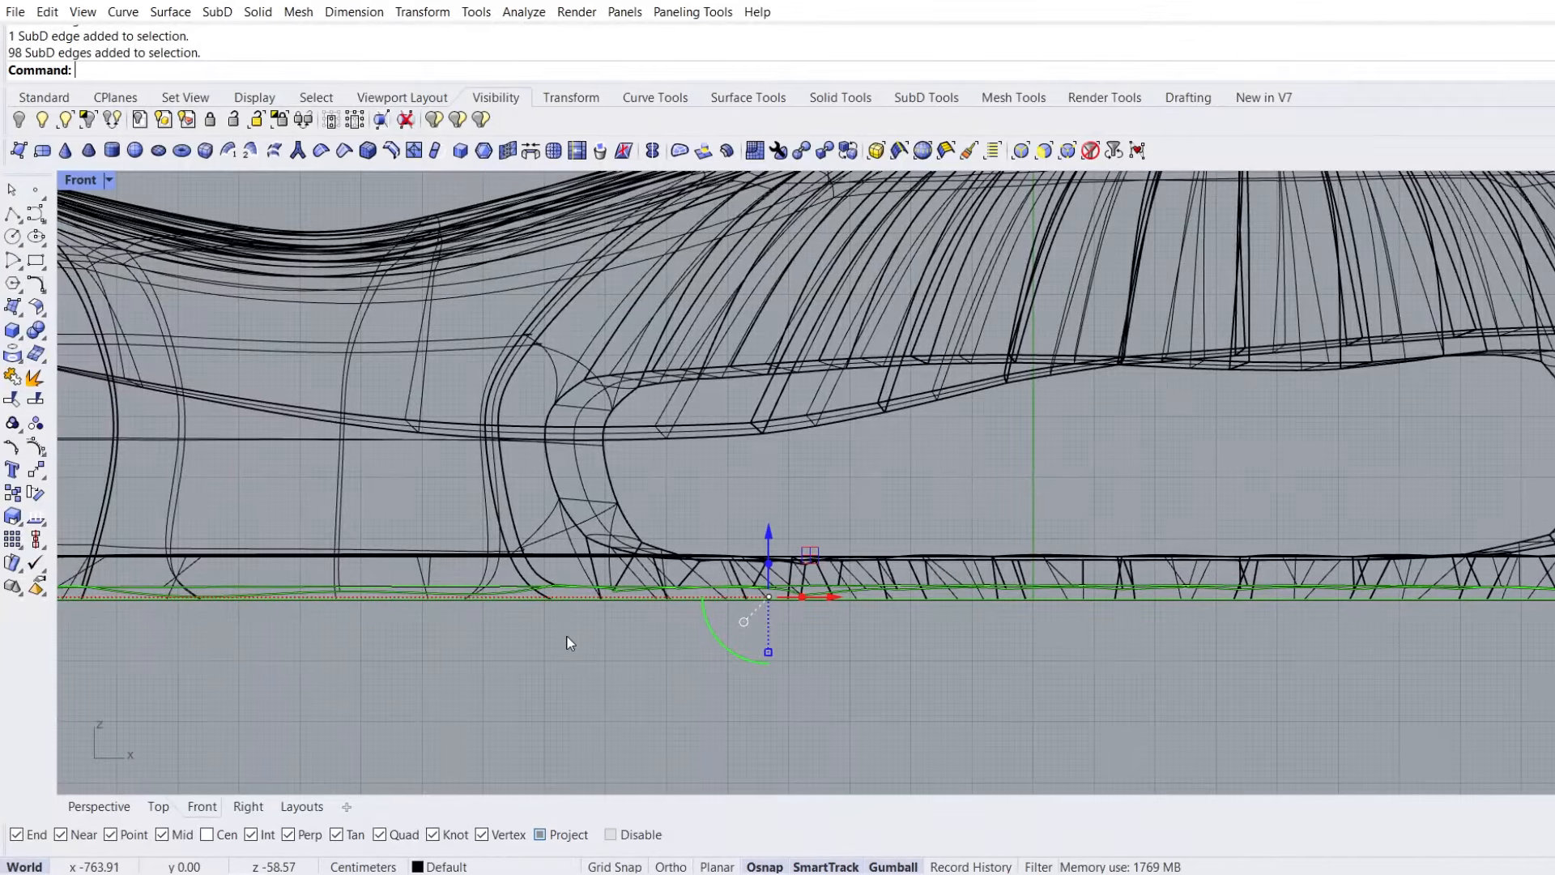
click(44, 479)
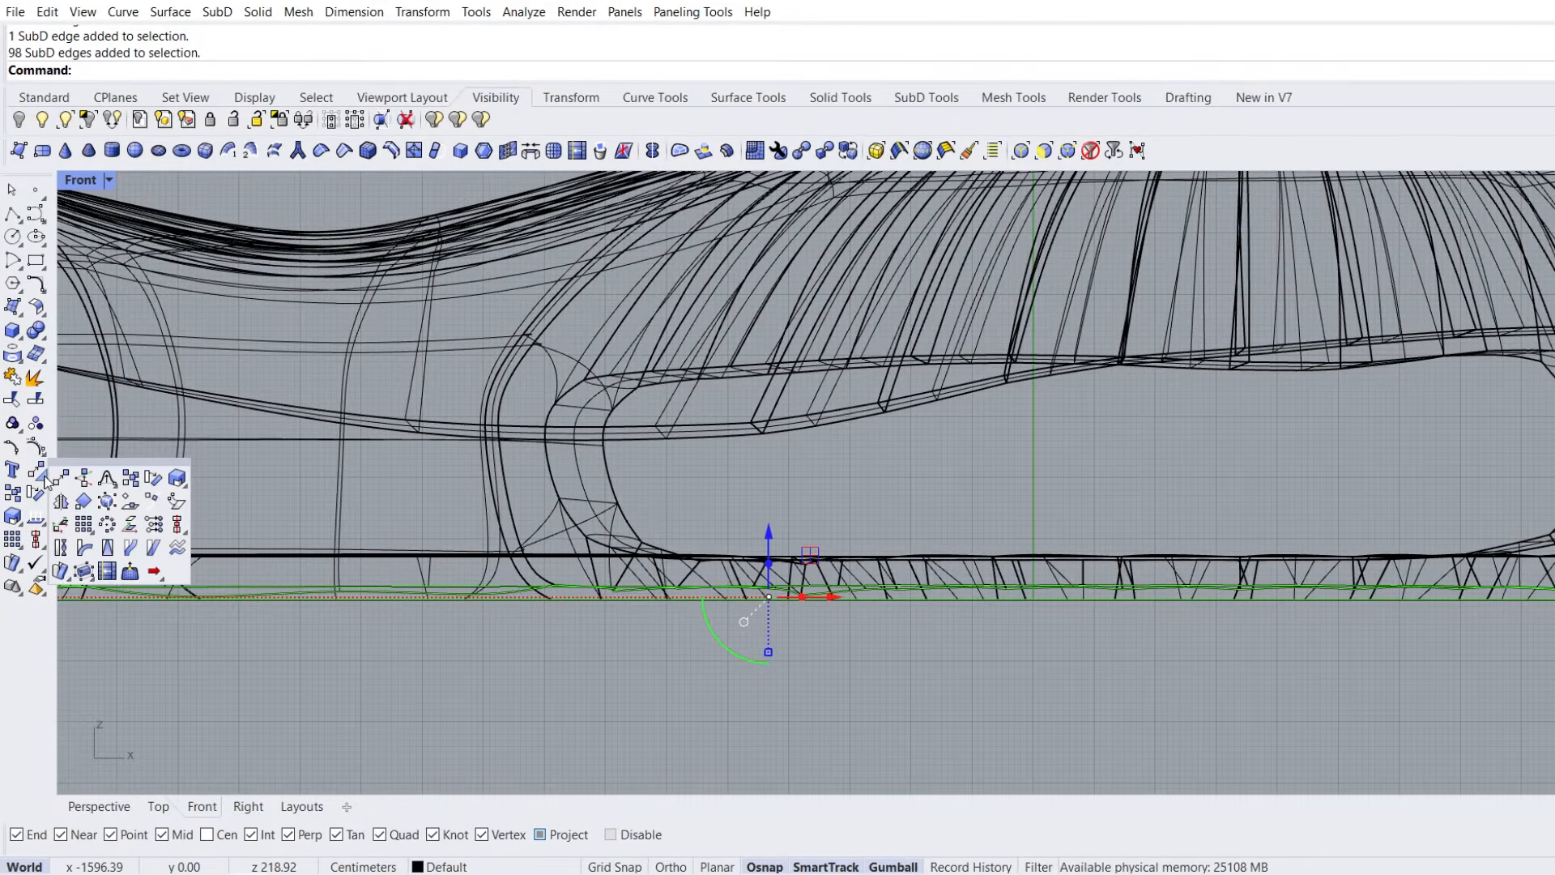
click(153, 525)
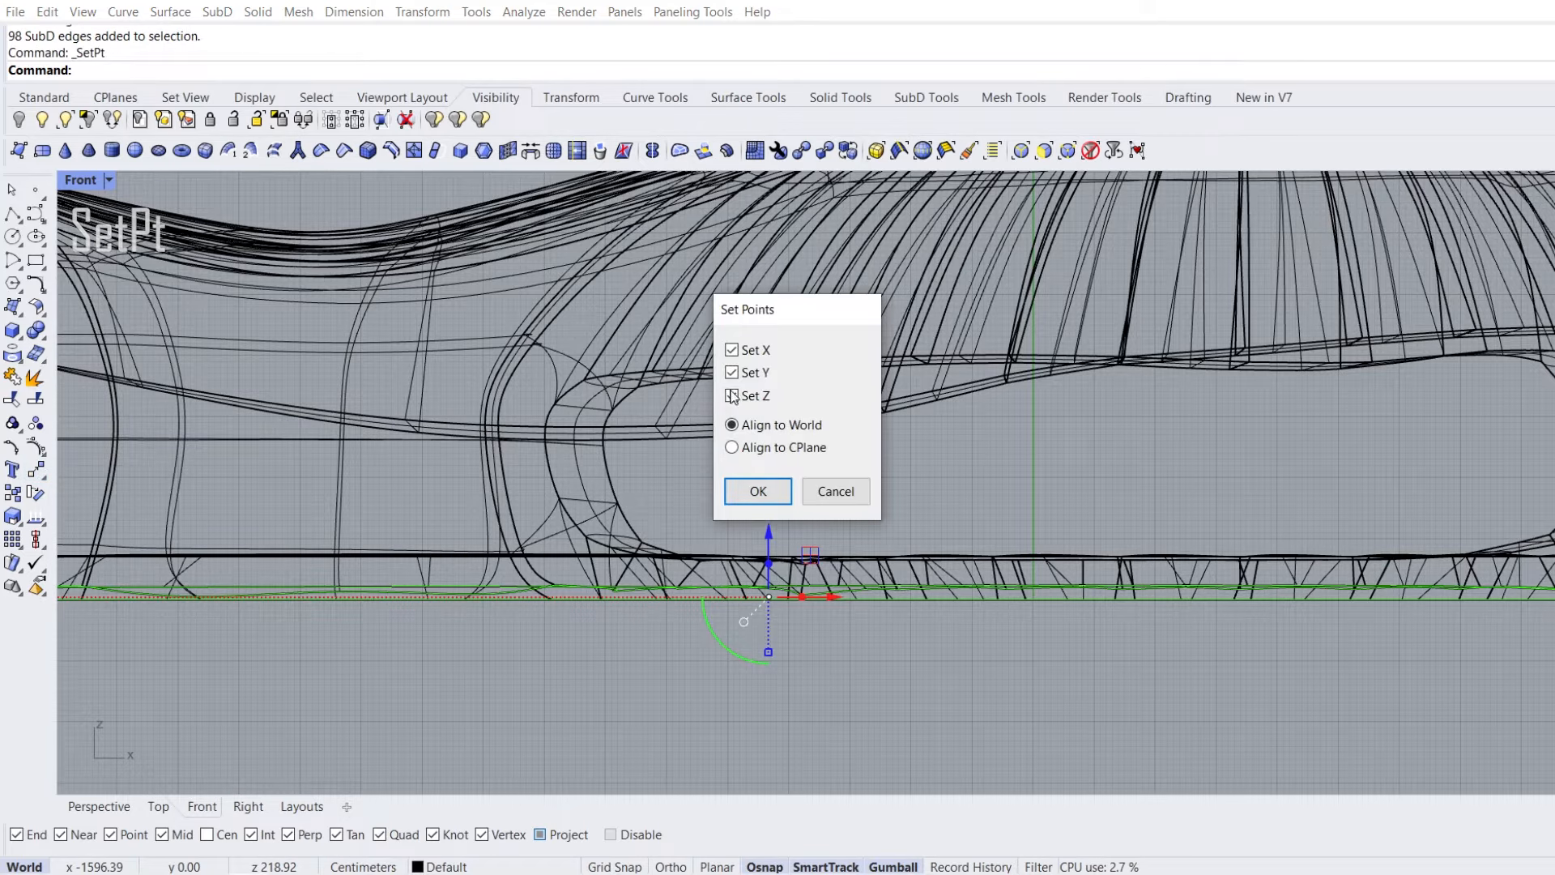
click(753, 488)
scroll(765, 603, up, 4)
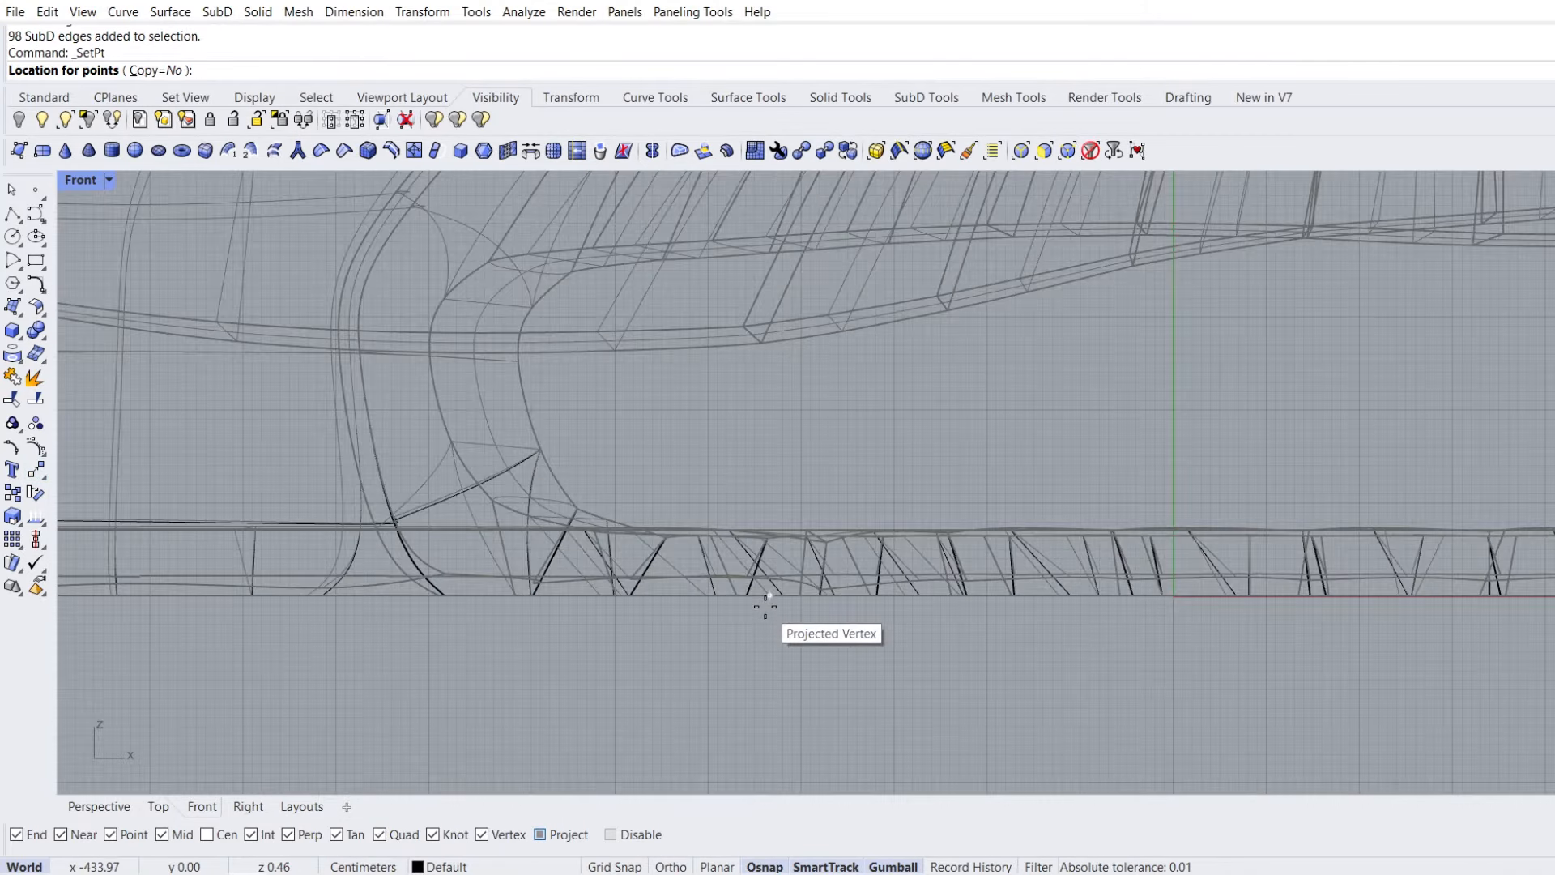
click(766, 607)
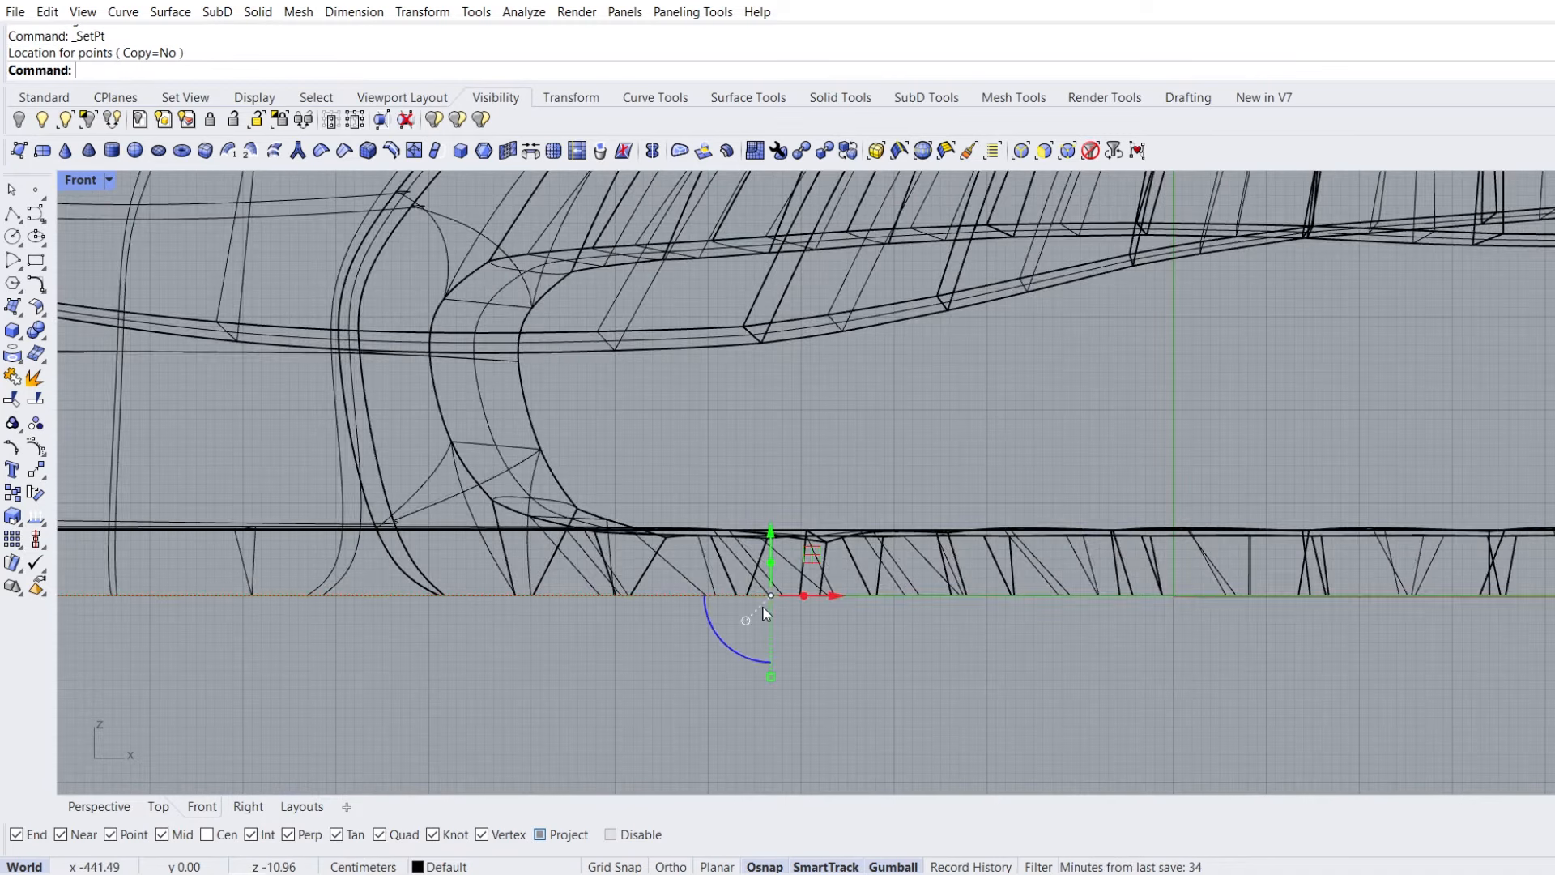
Bridge the two flattened bottom edge loops with 1 segment, keeping Join and Crease on
click(86, 809)
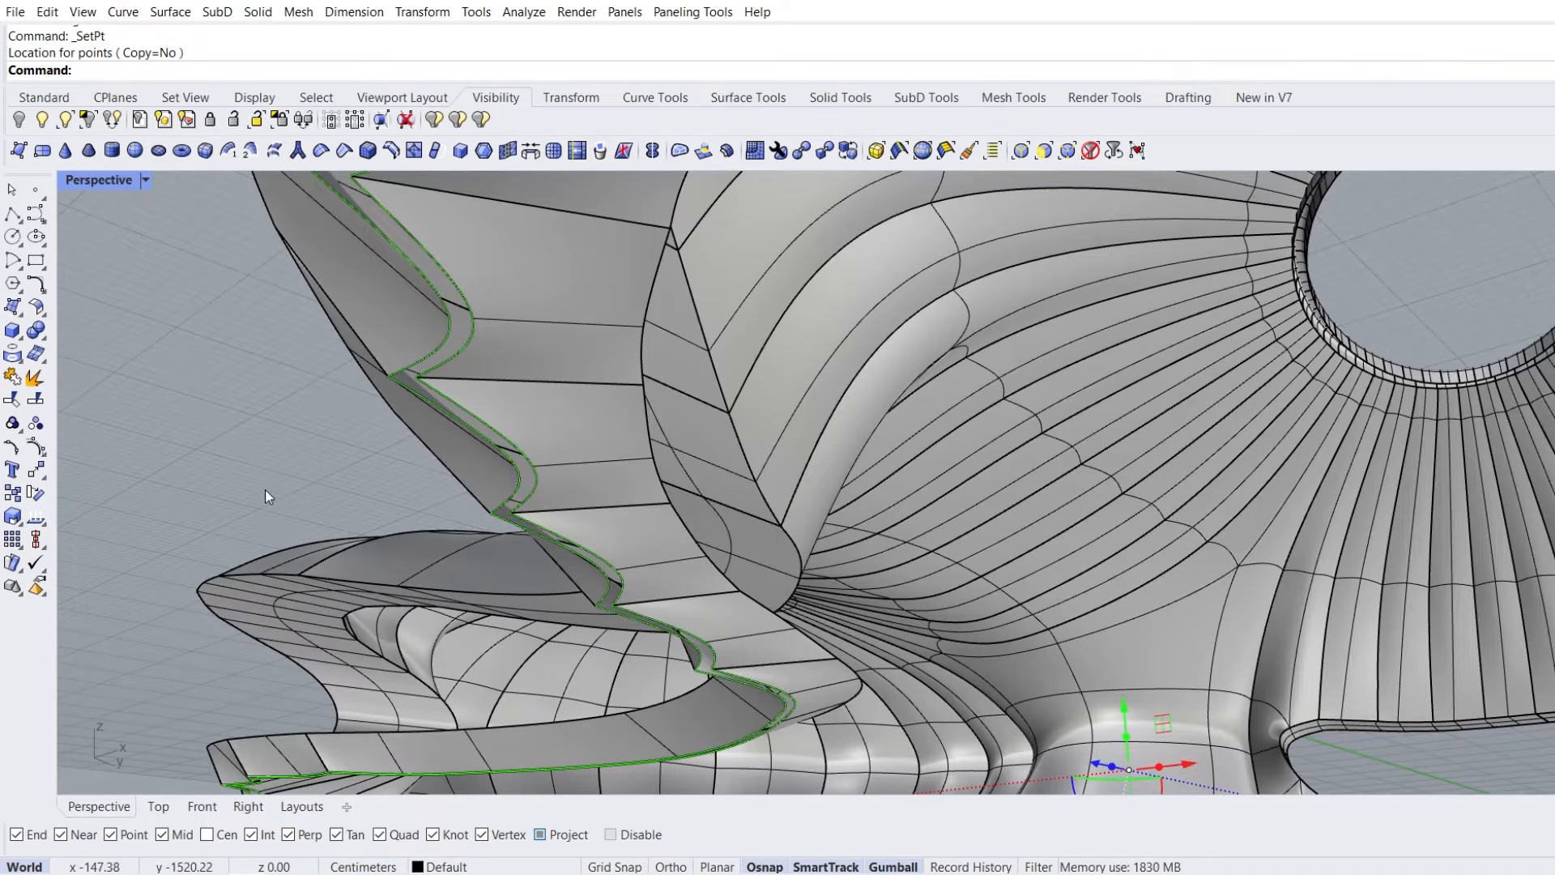
click(531, 152)
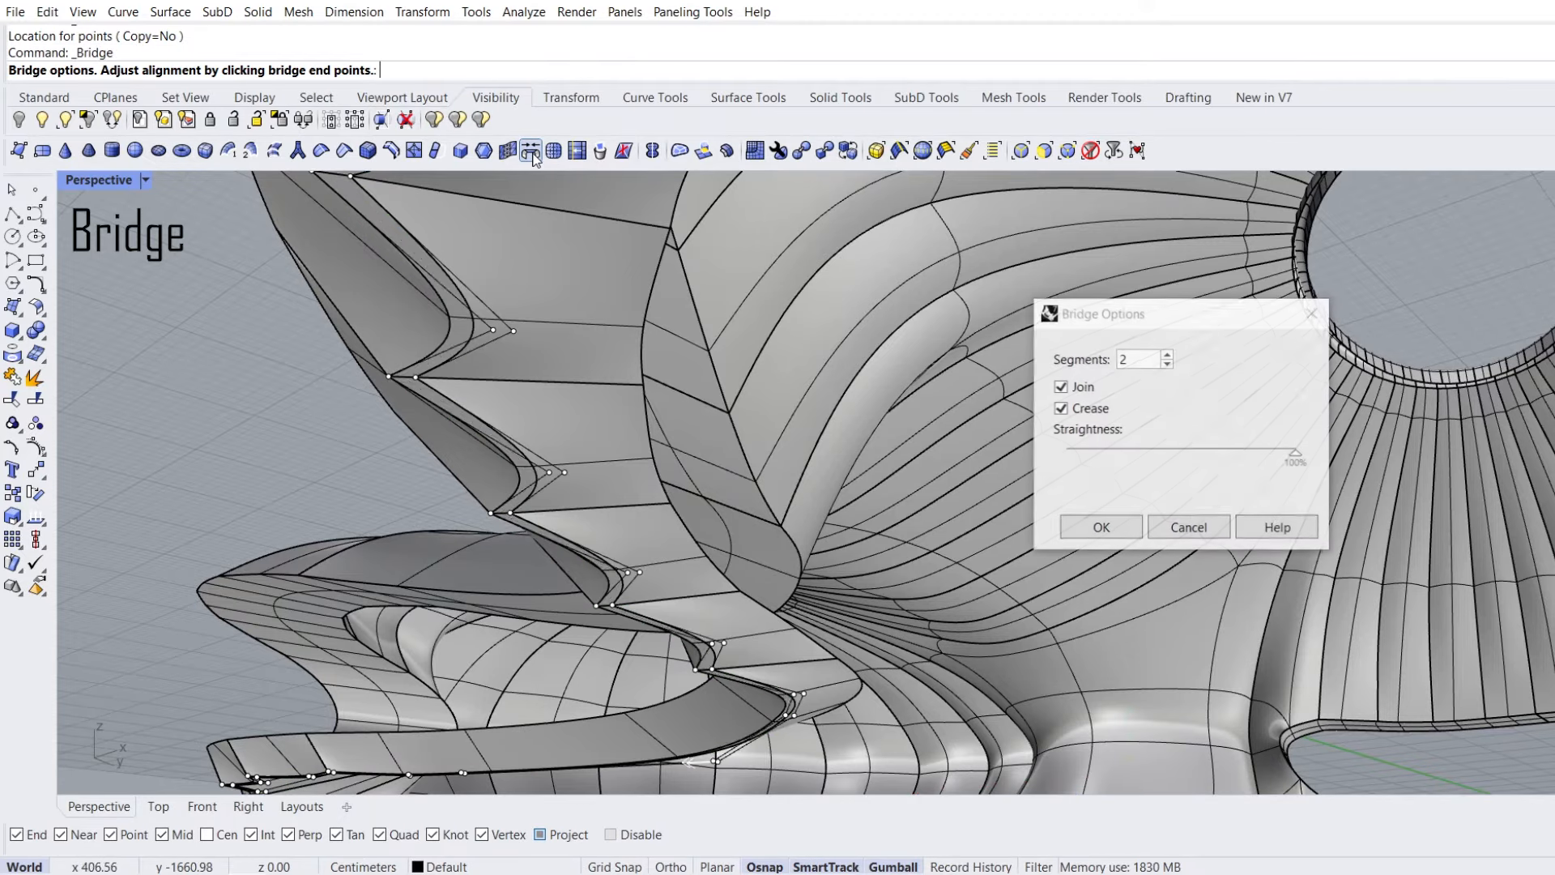
click(1167, 365)
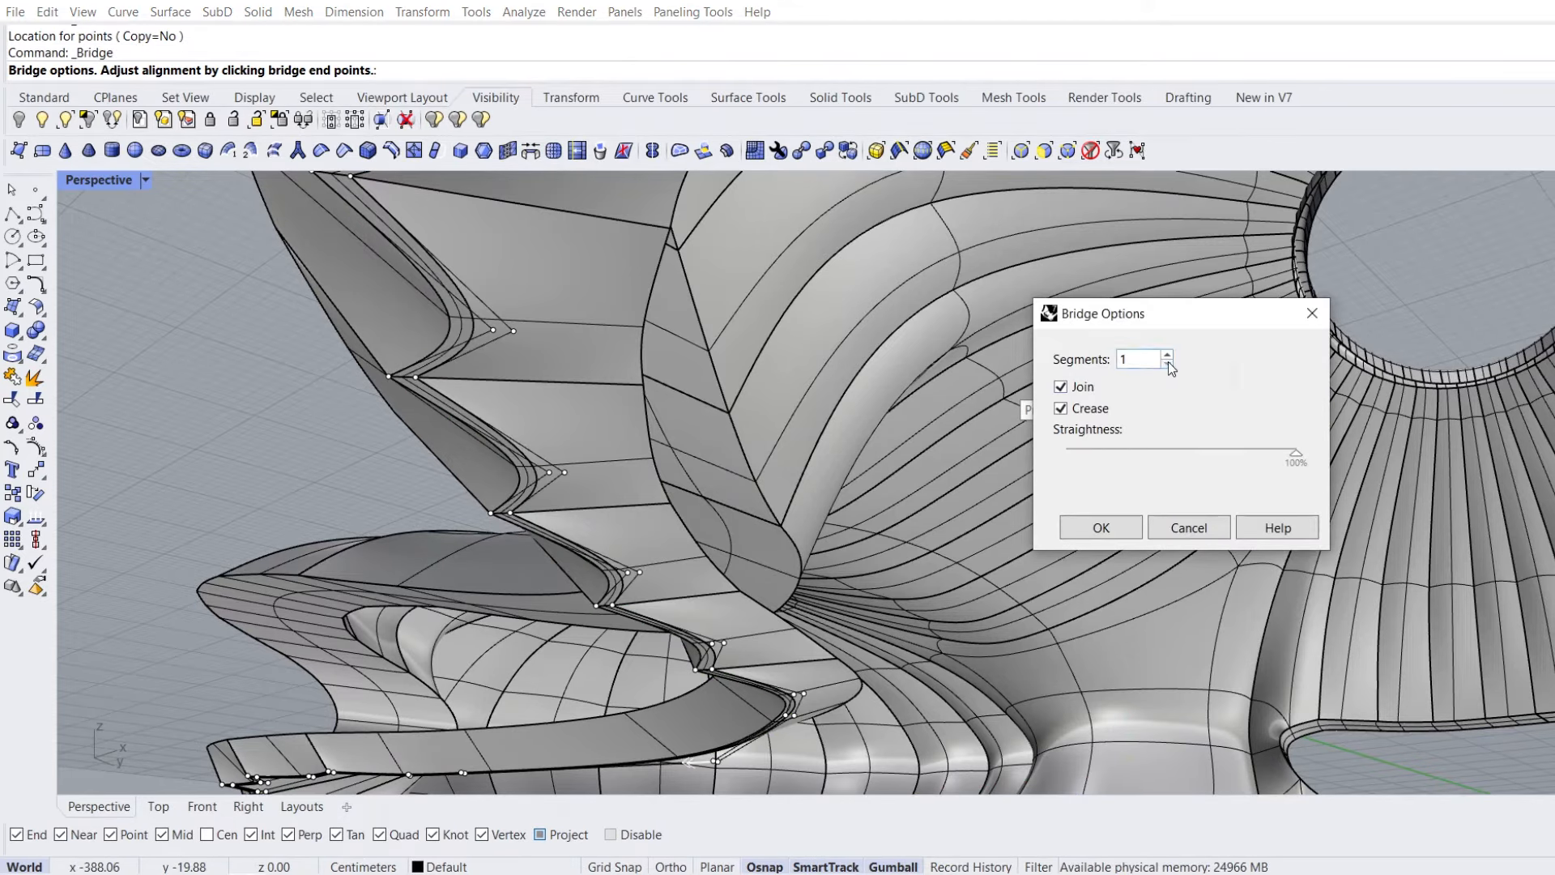
click(1105, 527)
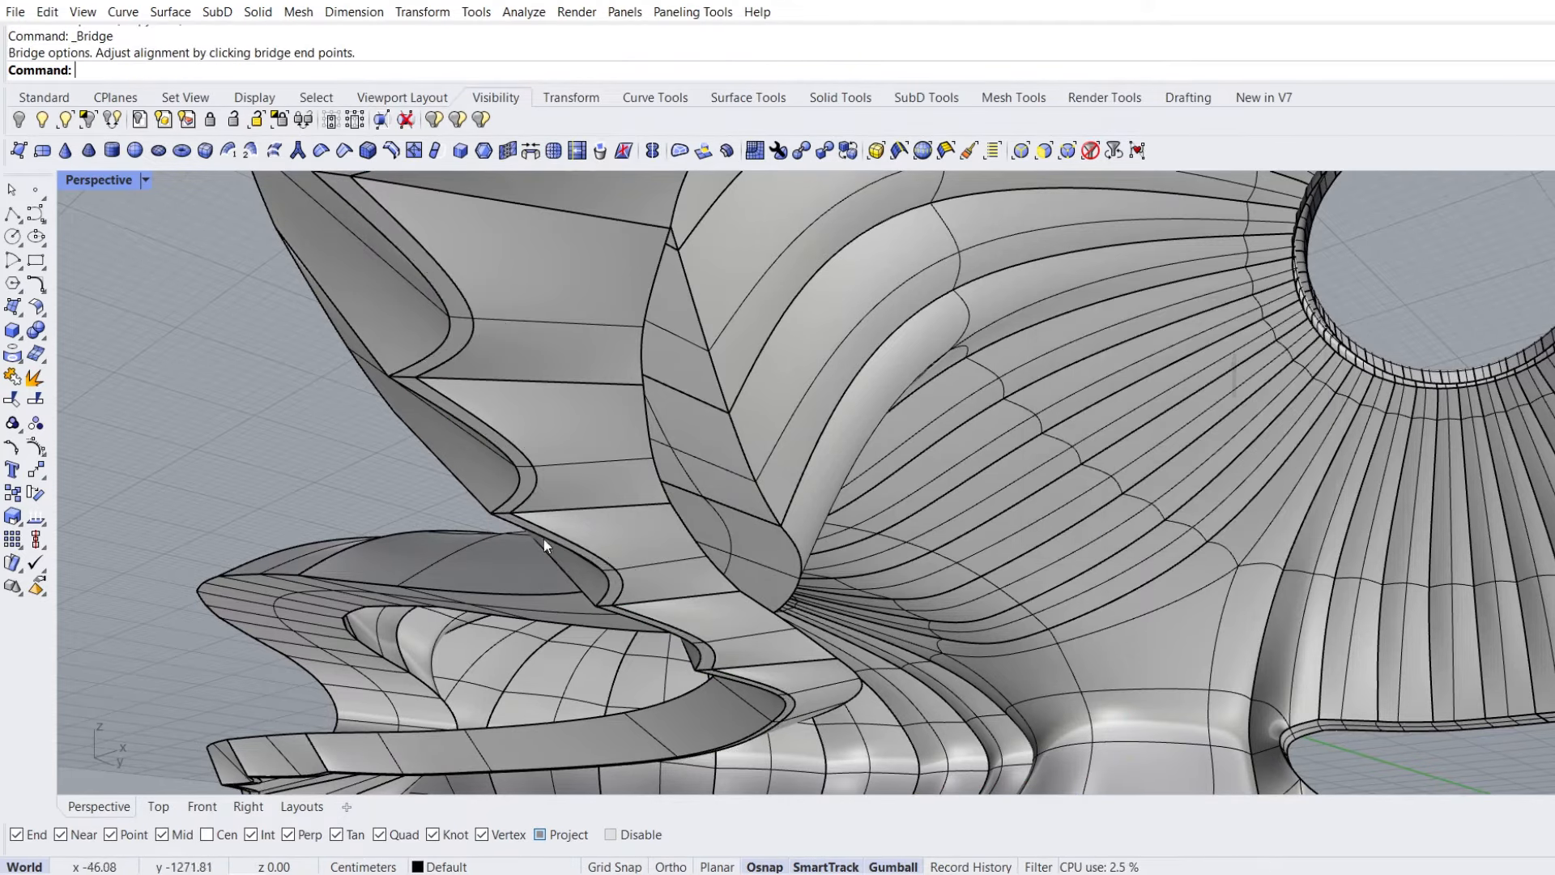
Select one full edge loop of the shell's bottom rim and duplicate its edges as curves
scroll(479, 420, down, 7)
right_drag(479, 419, 642, 527)
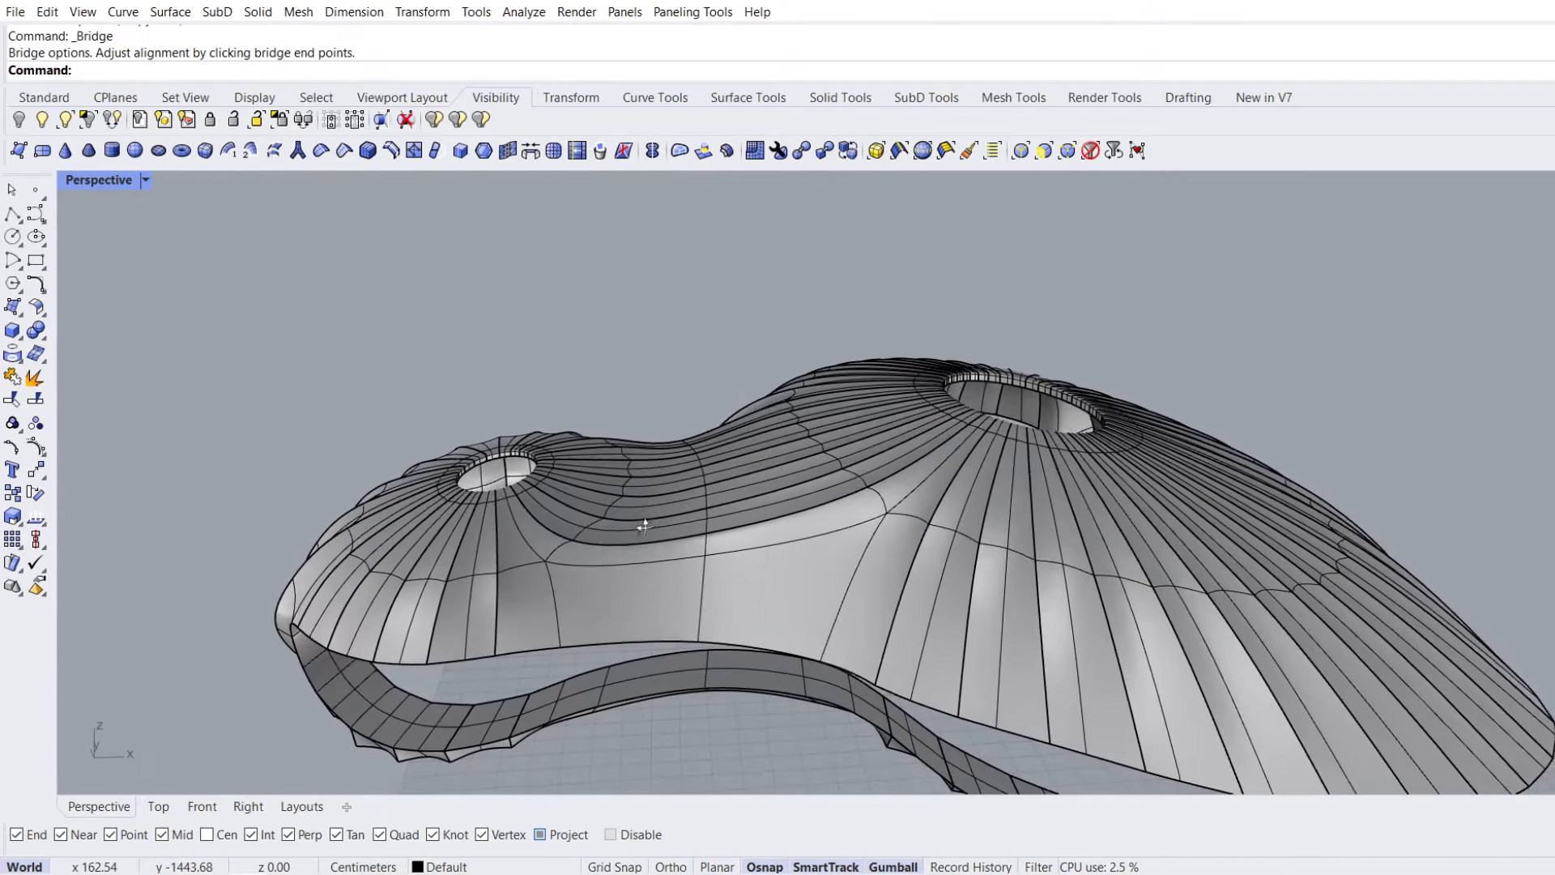
right_drag(867, 527, 695, 413)
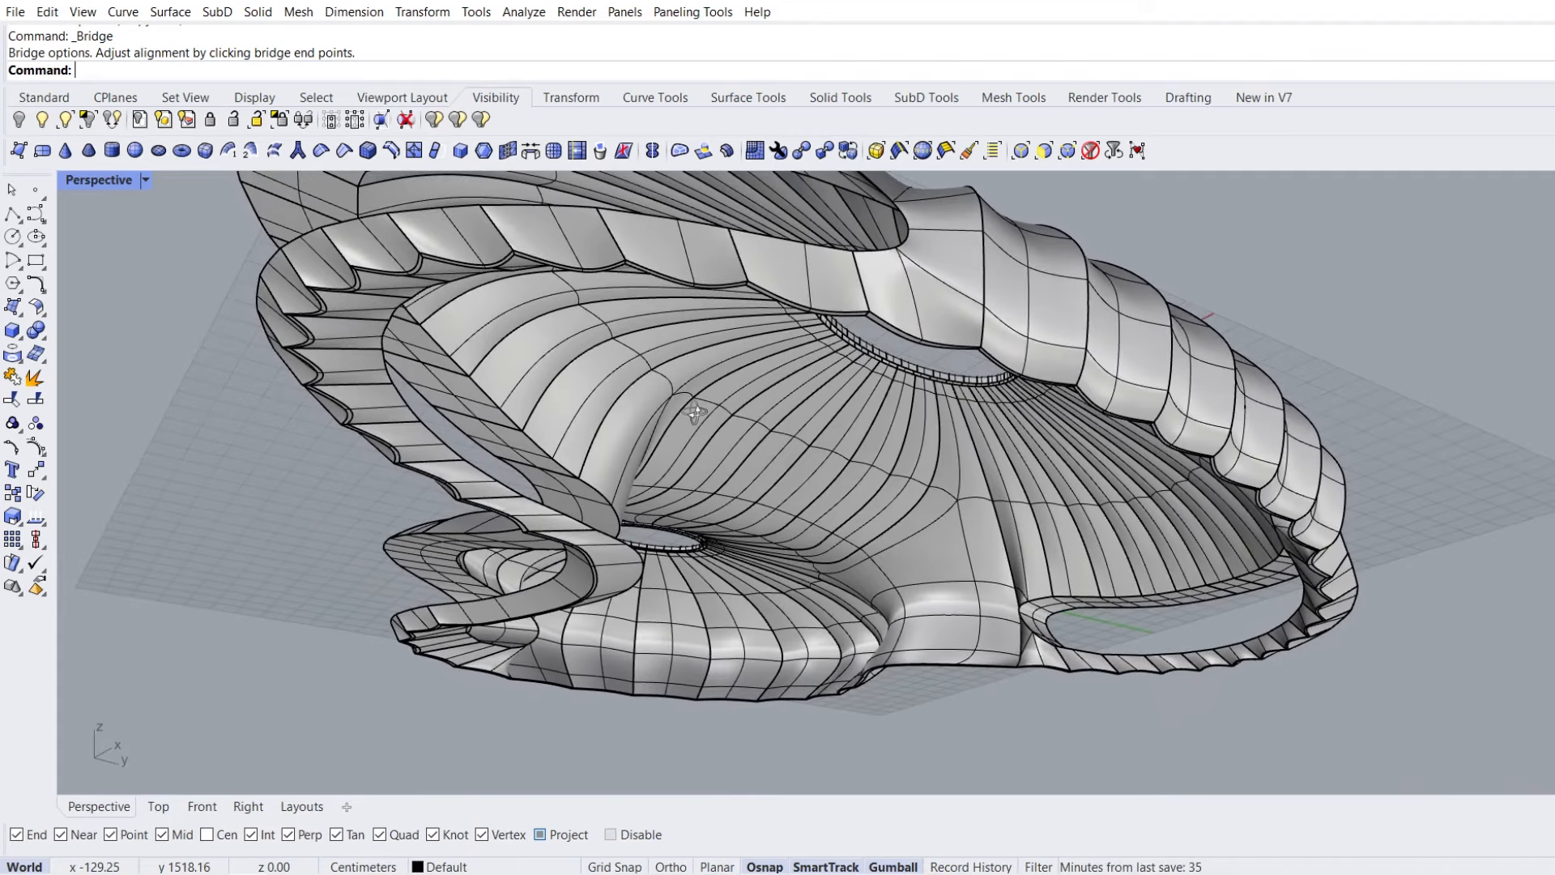
scroll(600, 494, up, 6)
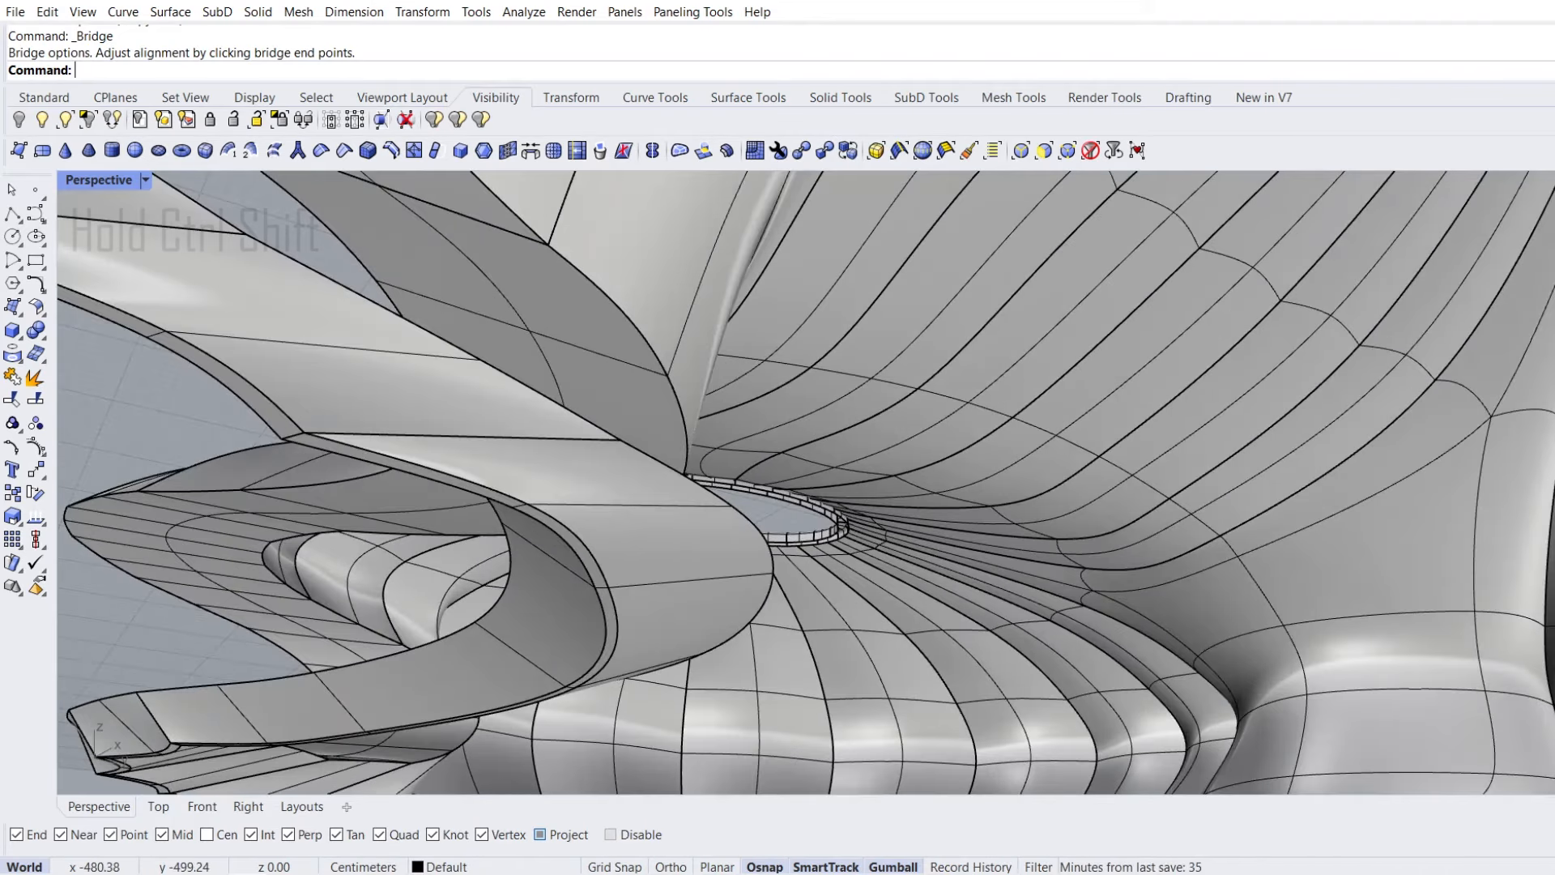
ctrl+shift+double_click(586, 544)
scroll(585, 506, down, 7)
right_drag(680, 457, 765, 544)
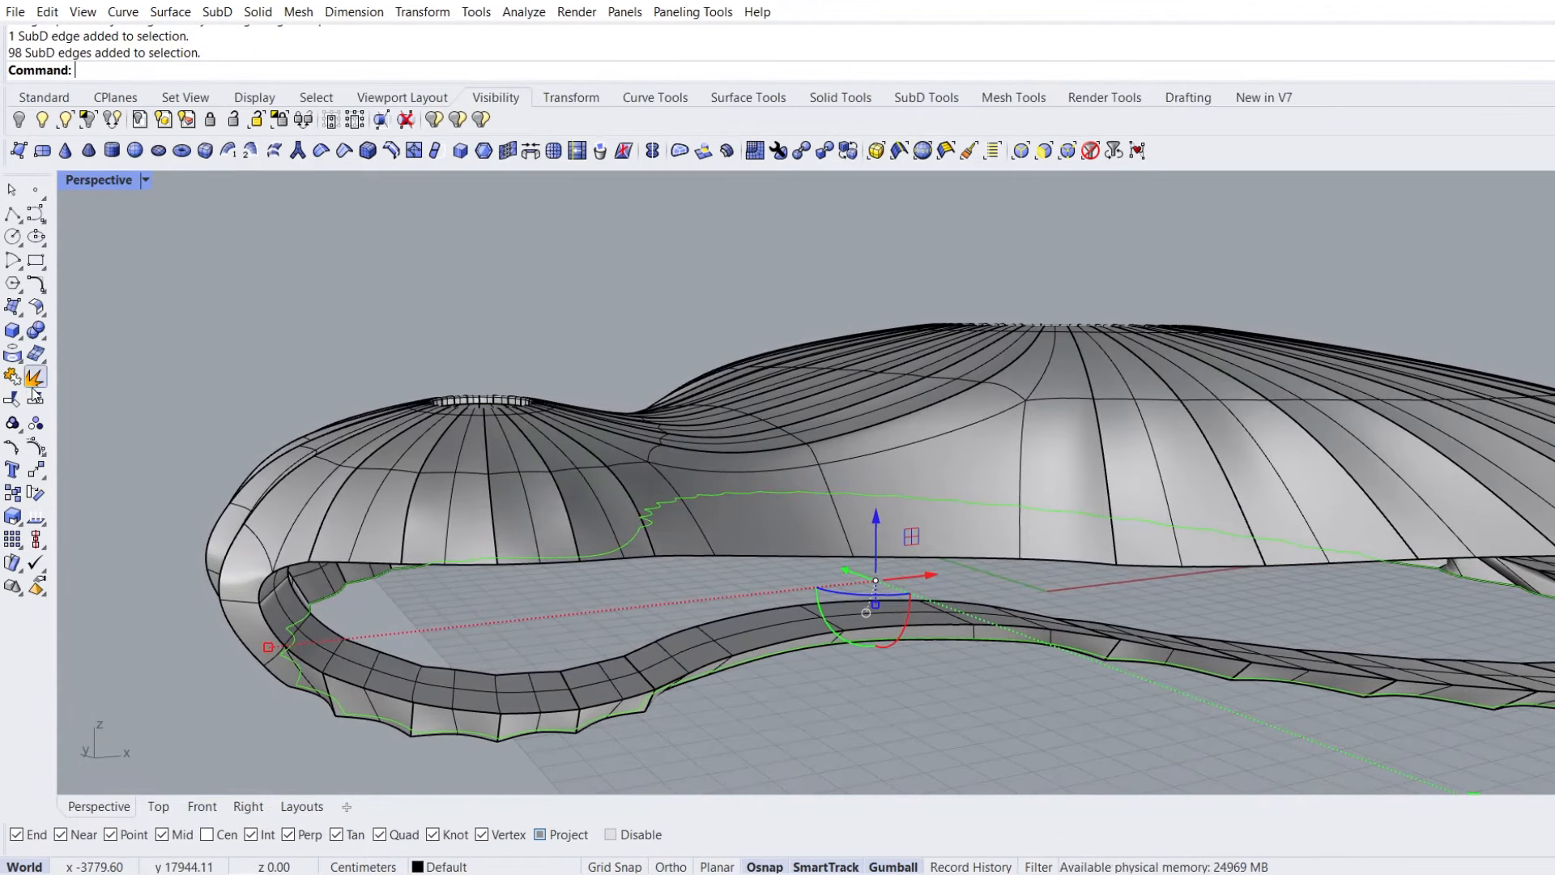
click(22, 362)
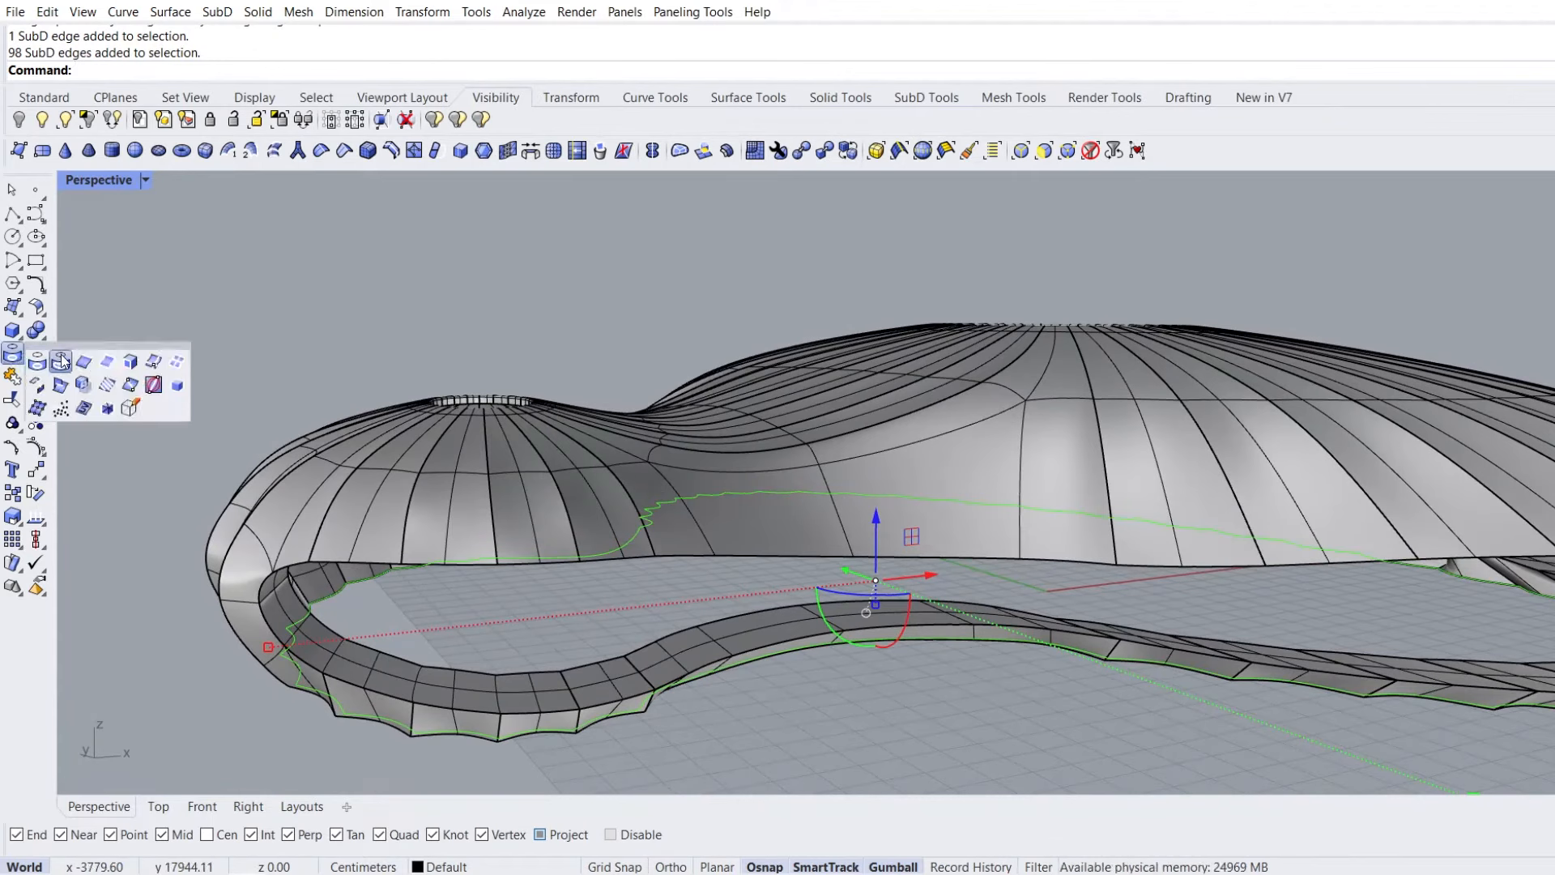
click(84, 363)
Hide the SubD shell and join the duplicated bottom edge curves into one closed curve
click(66, 125)
click(450, 559)
scroll(396, 489, down, 5)
right_drag(455, 465, 384, 500)
drag(285, 321, 999, 681)
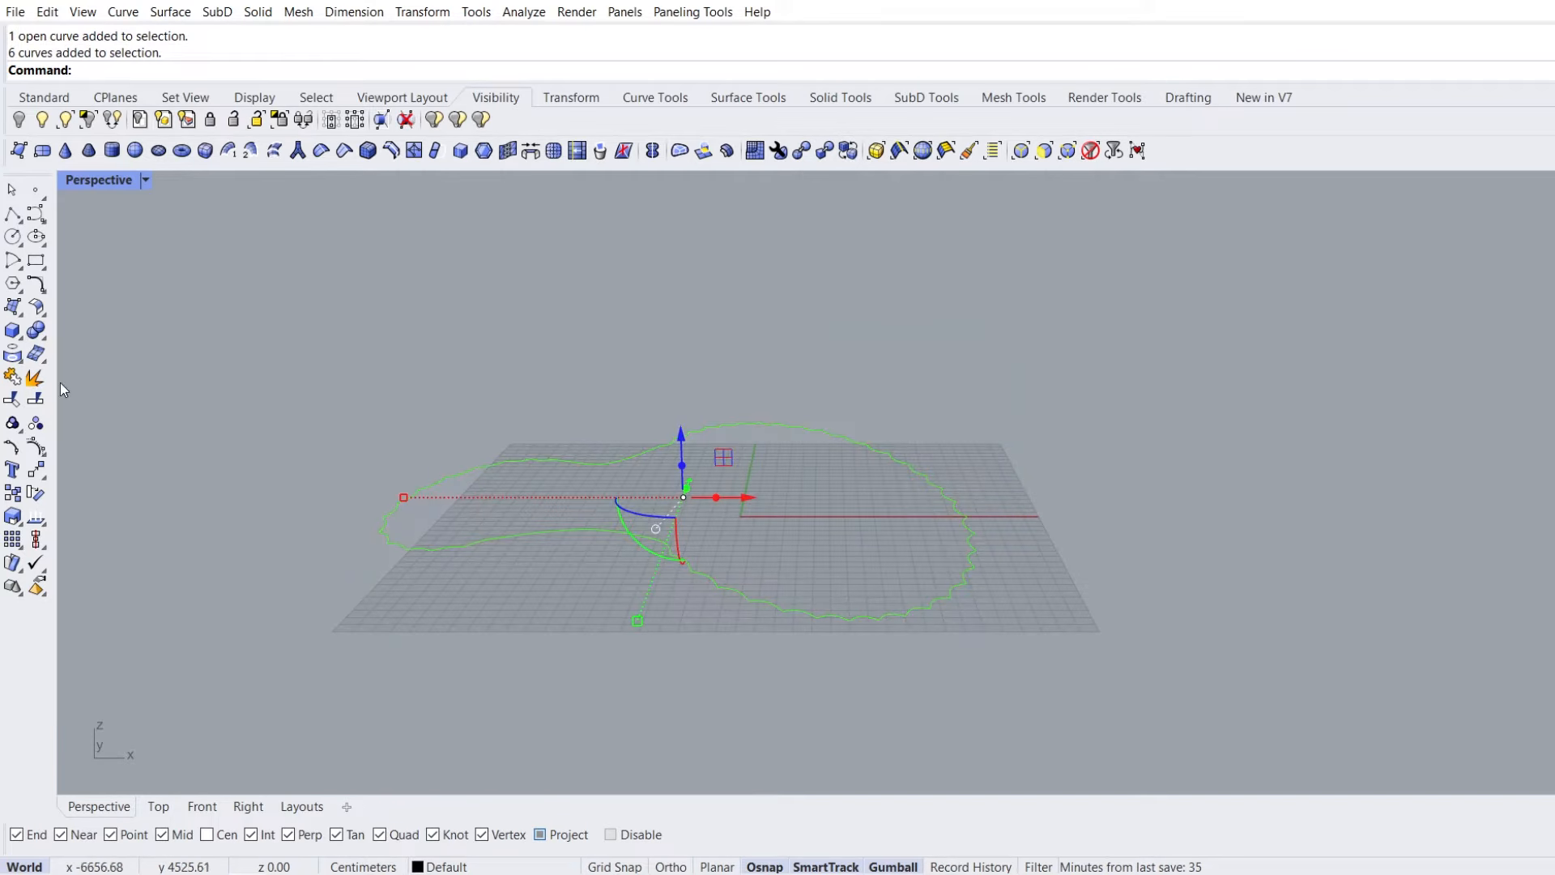
click(12, 379)
right_drag(768, 444, 672, 441)
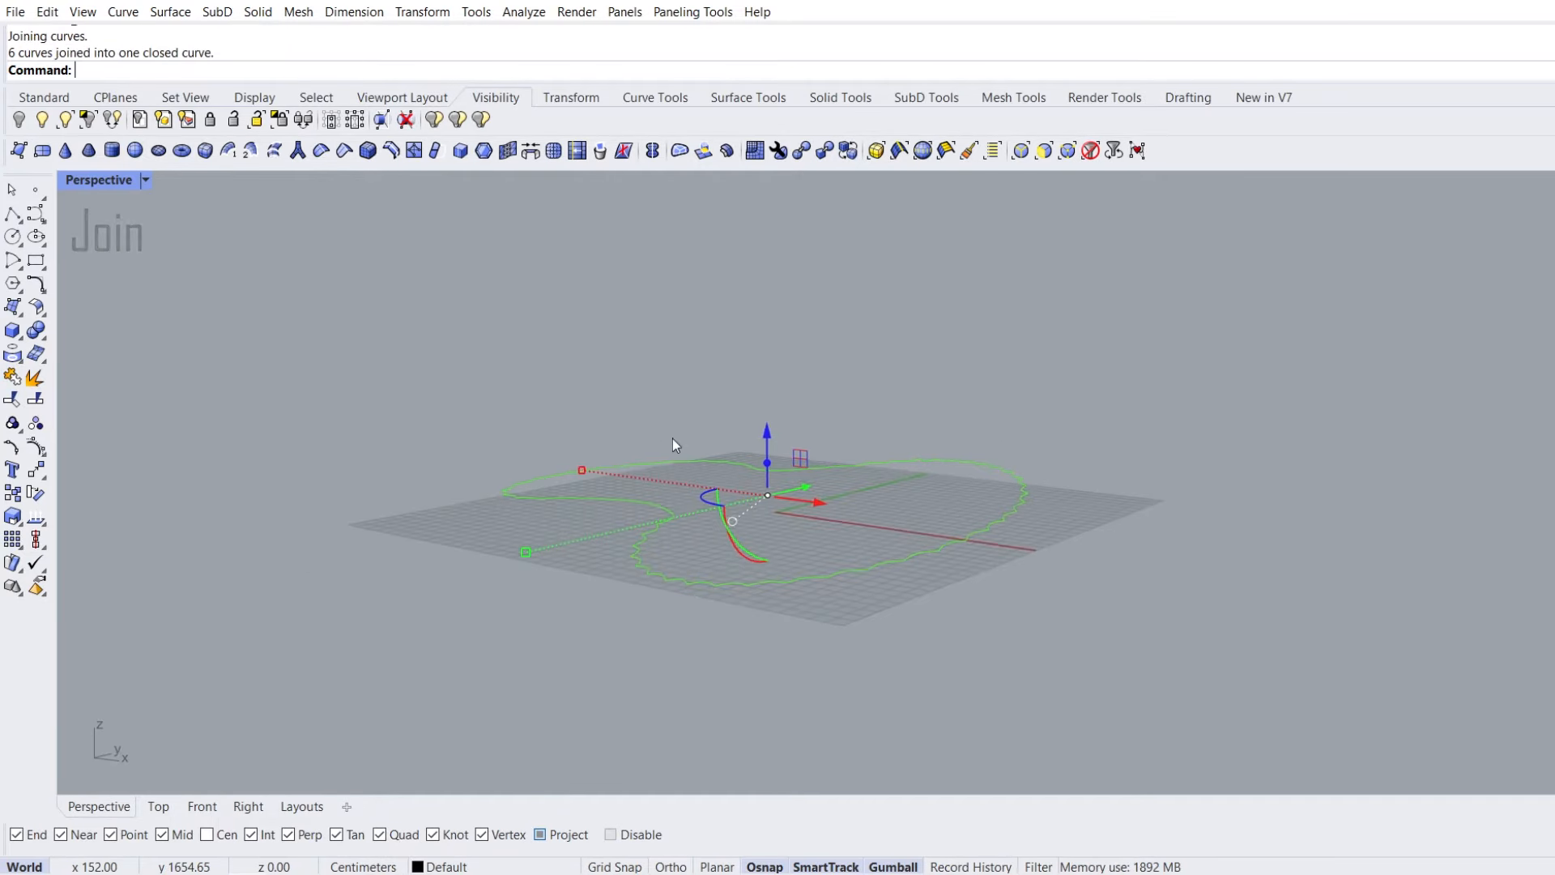
Create a planar surface from the closed base outline curve and select it
scroll(672, 441, up, 2)
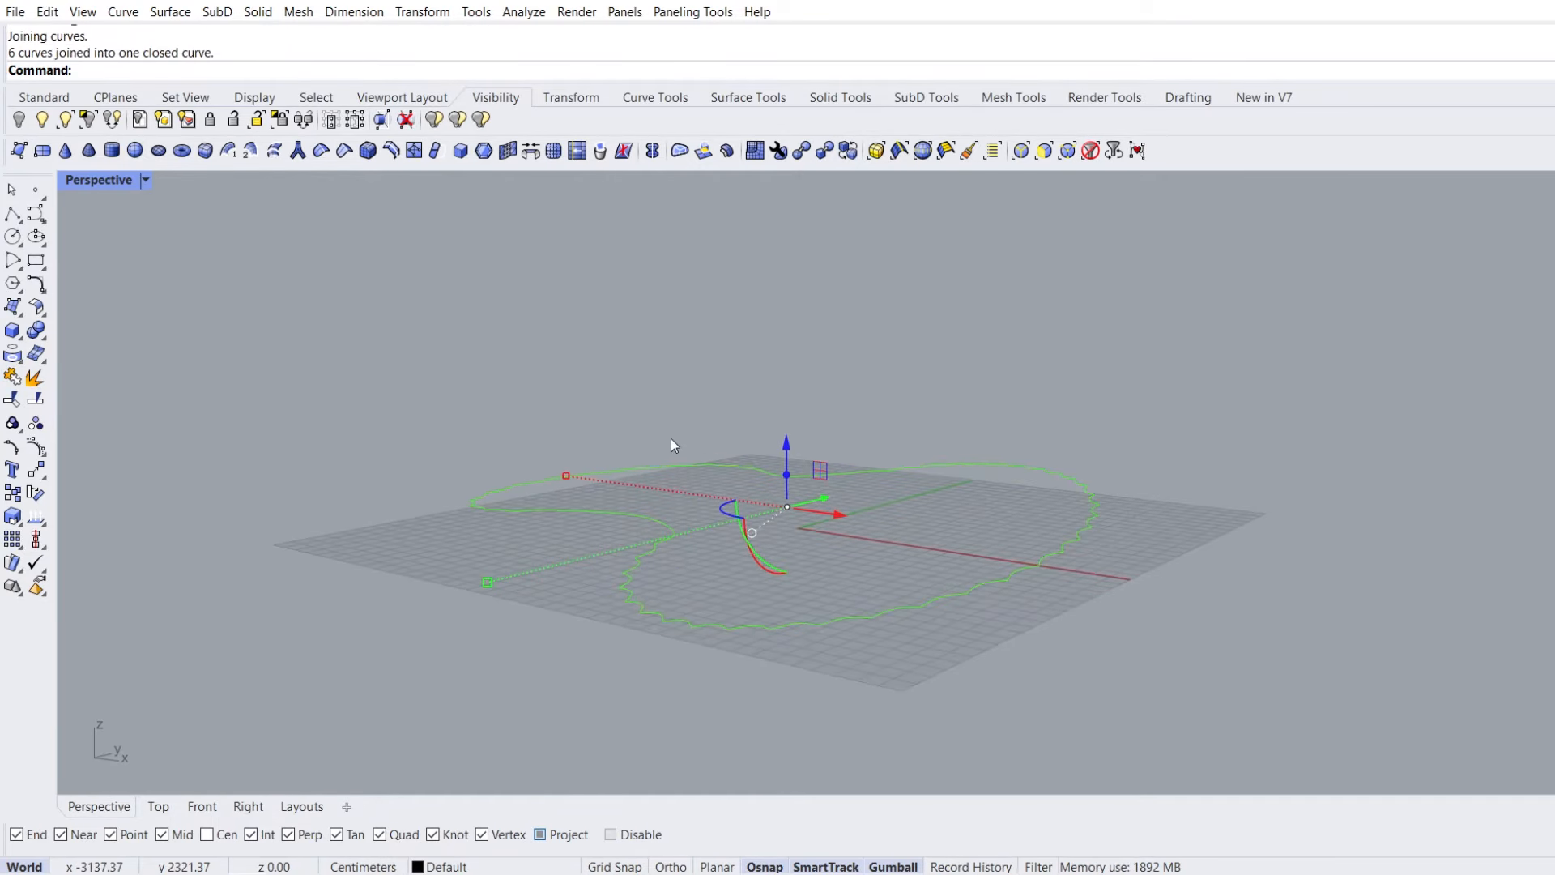
click(24, 315)
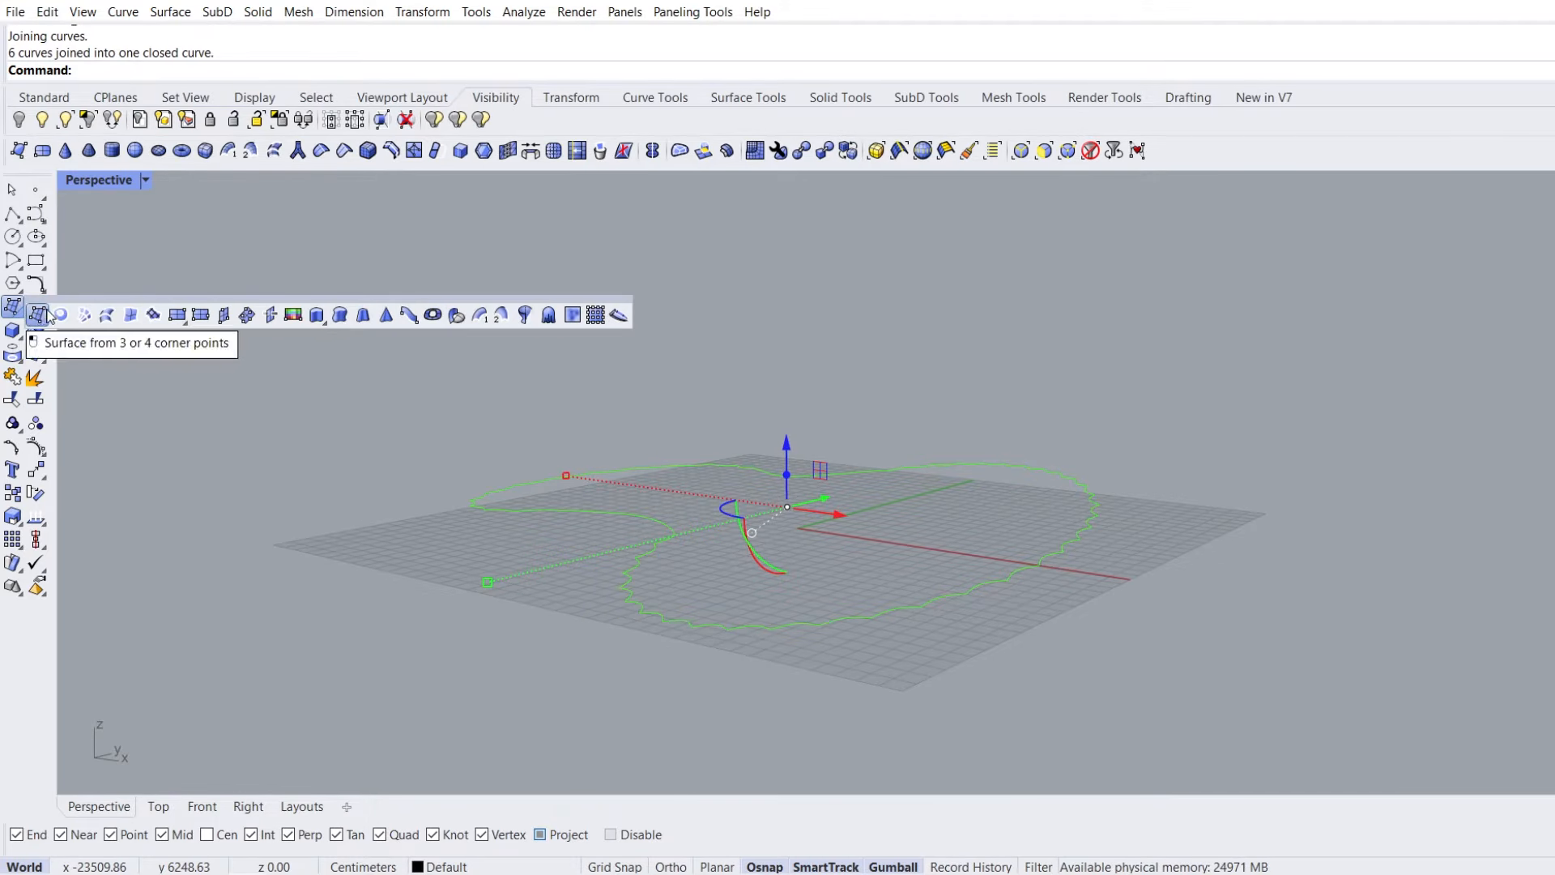
click(61, 314)
right_drag(654, 491, 710, 548)
click(607, 634)
right_drag(708, 629, 709, 568)
click(712, 567)
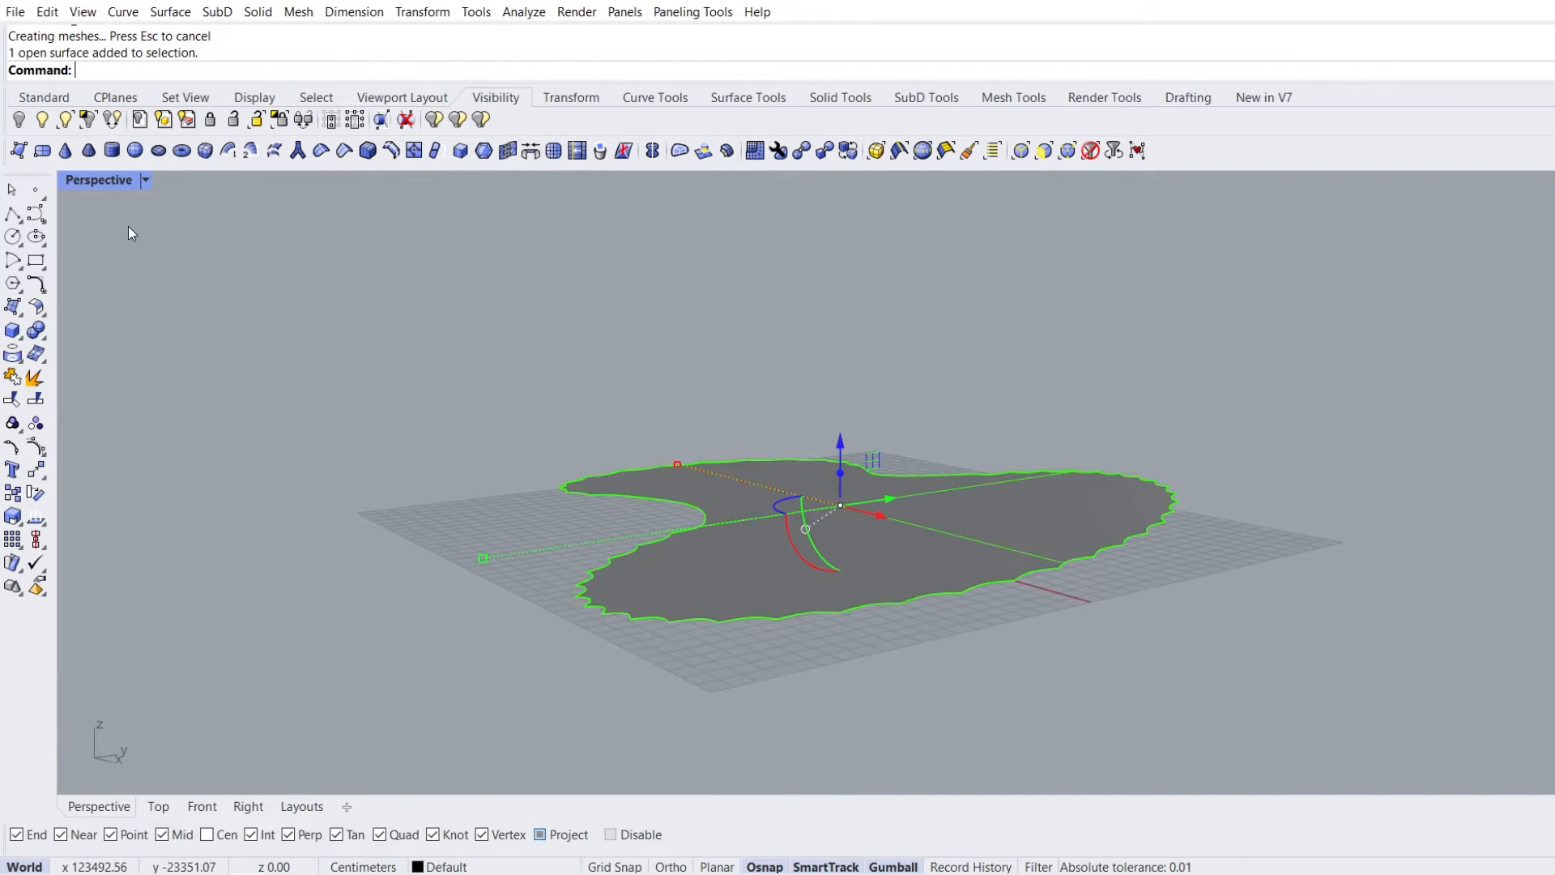
Show all hidden objects, and isolate the base surface together with the SubD shell
click(43, 122)
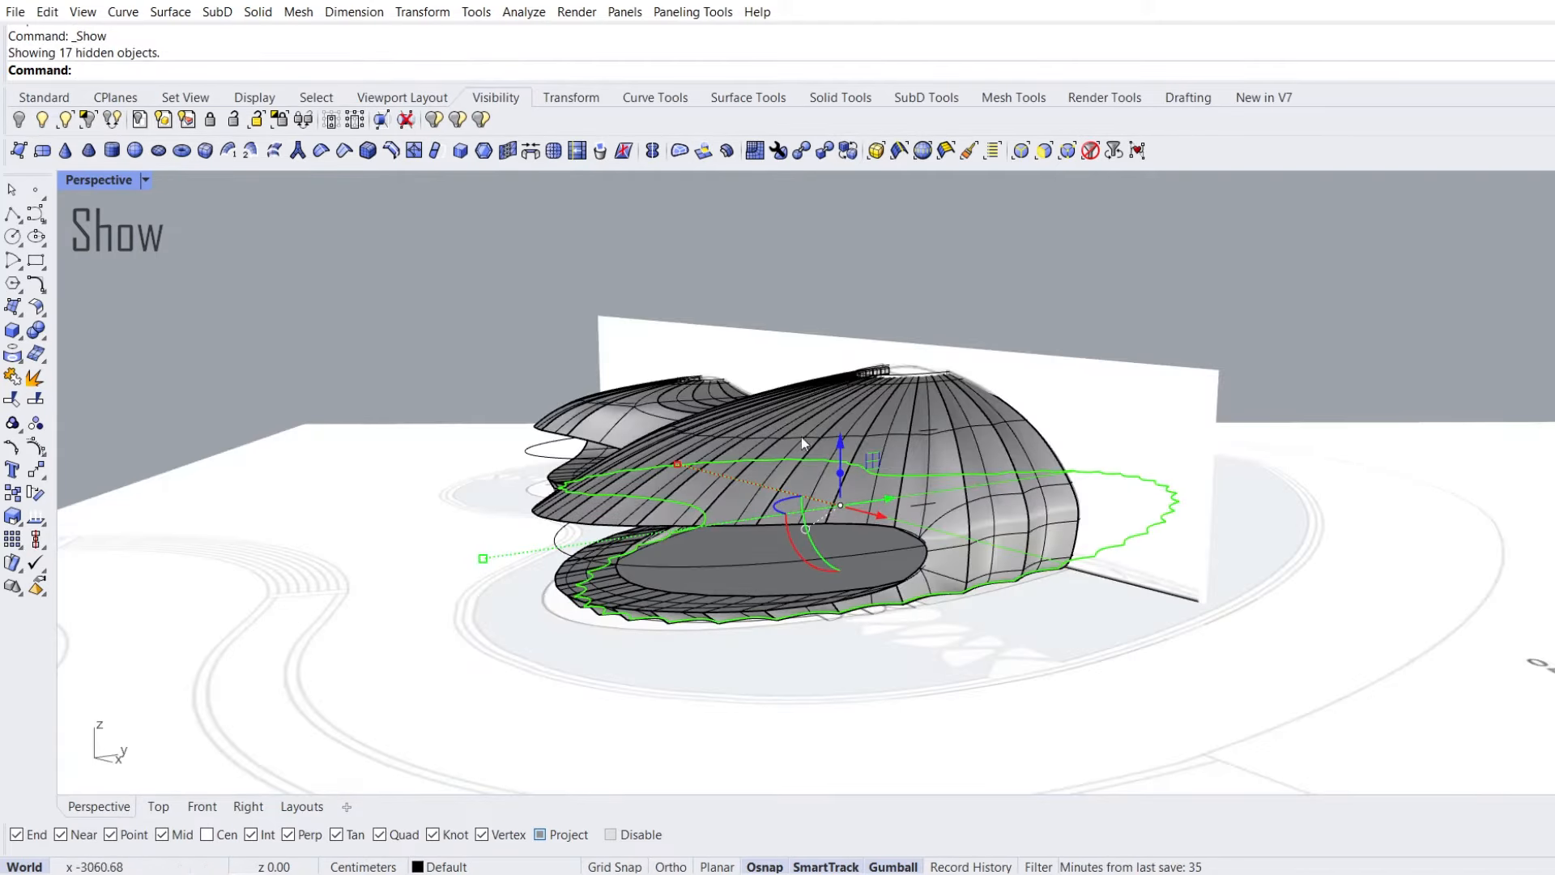
shift+click(855, 424)
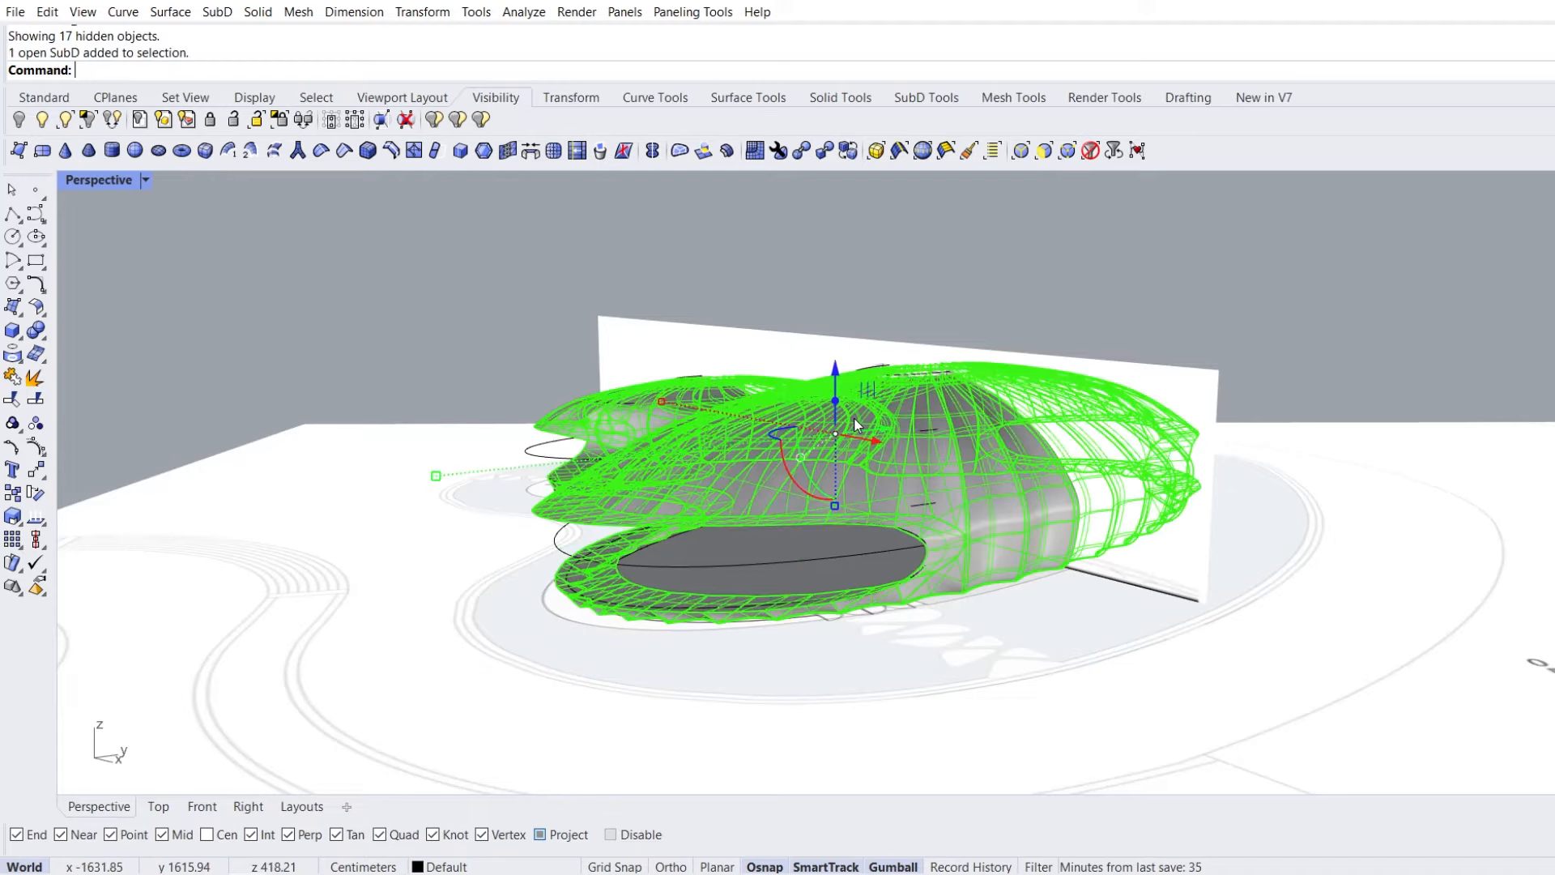
click(88, 120)
click(392, 497)
Select the two rows of SubD faces running along the lower rim of the shell's first side opening
right_drag(392, 497, 726, 559)
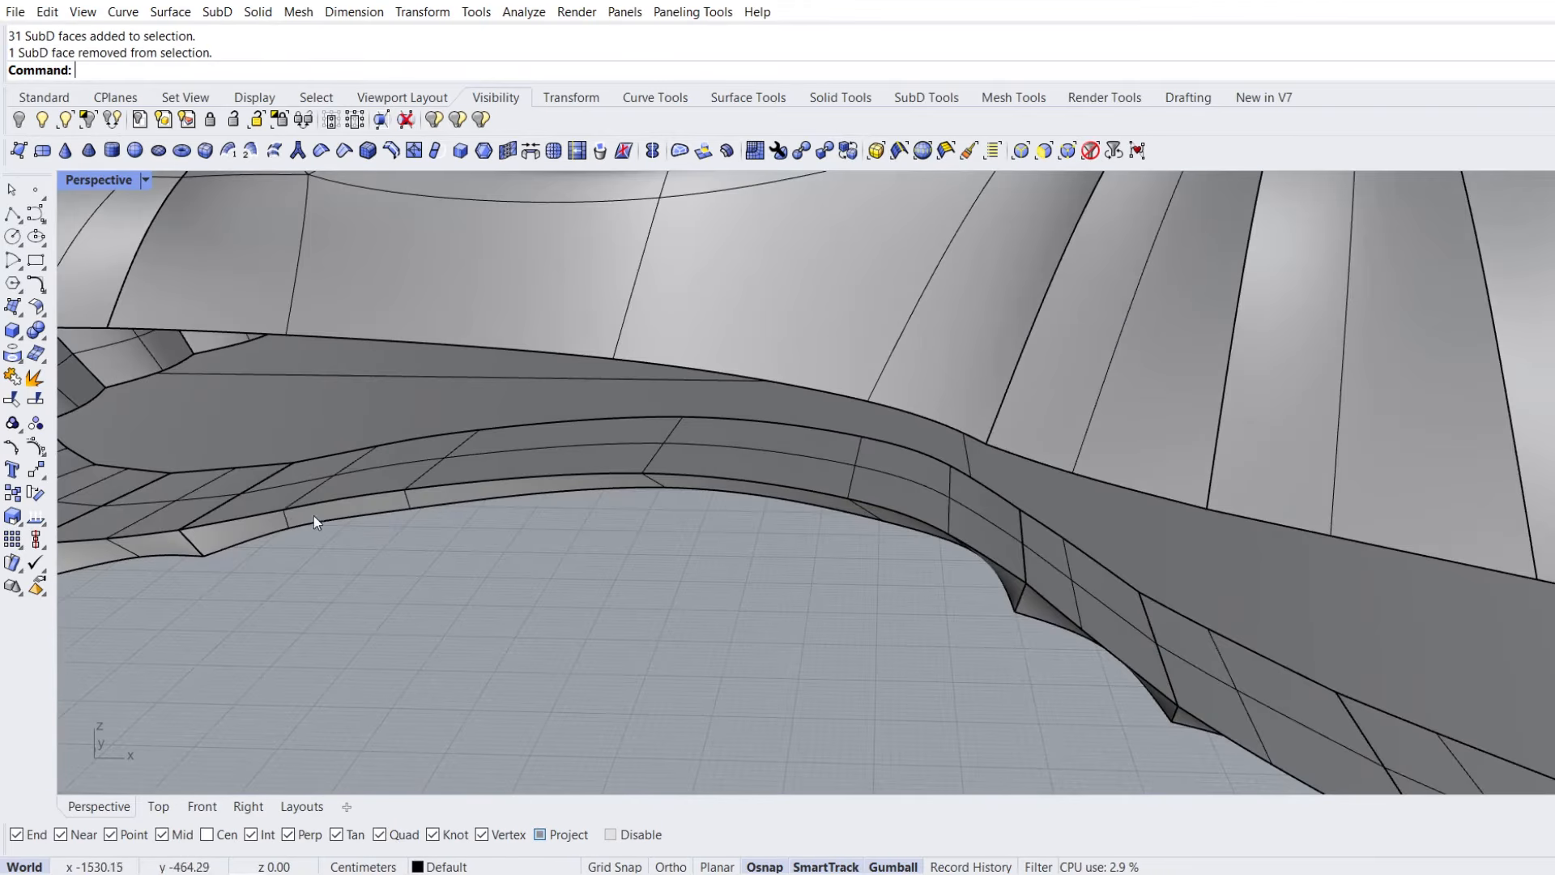
right_drag(313, 515, 415, 525)
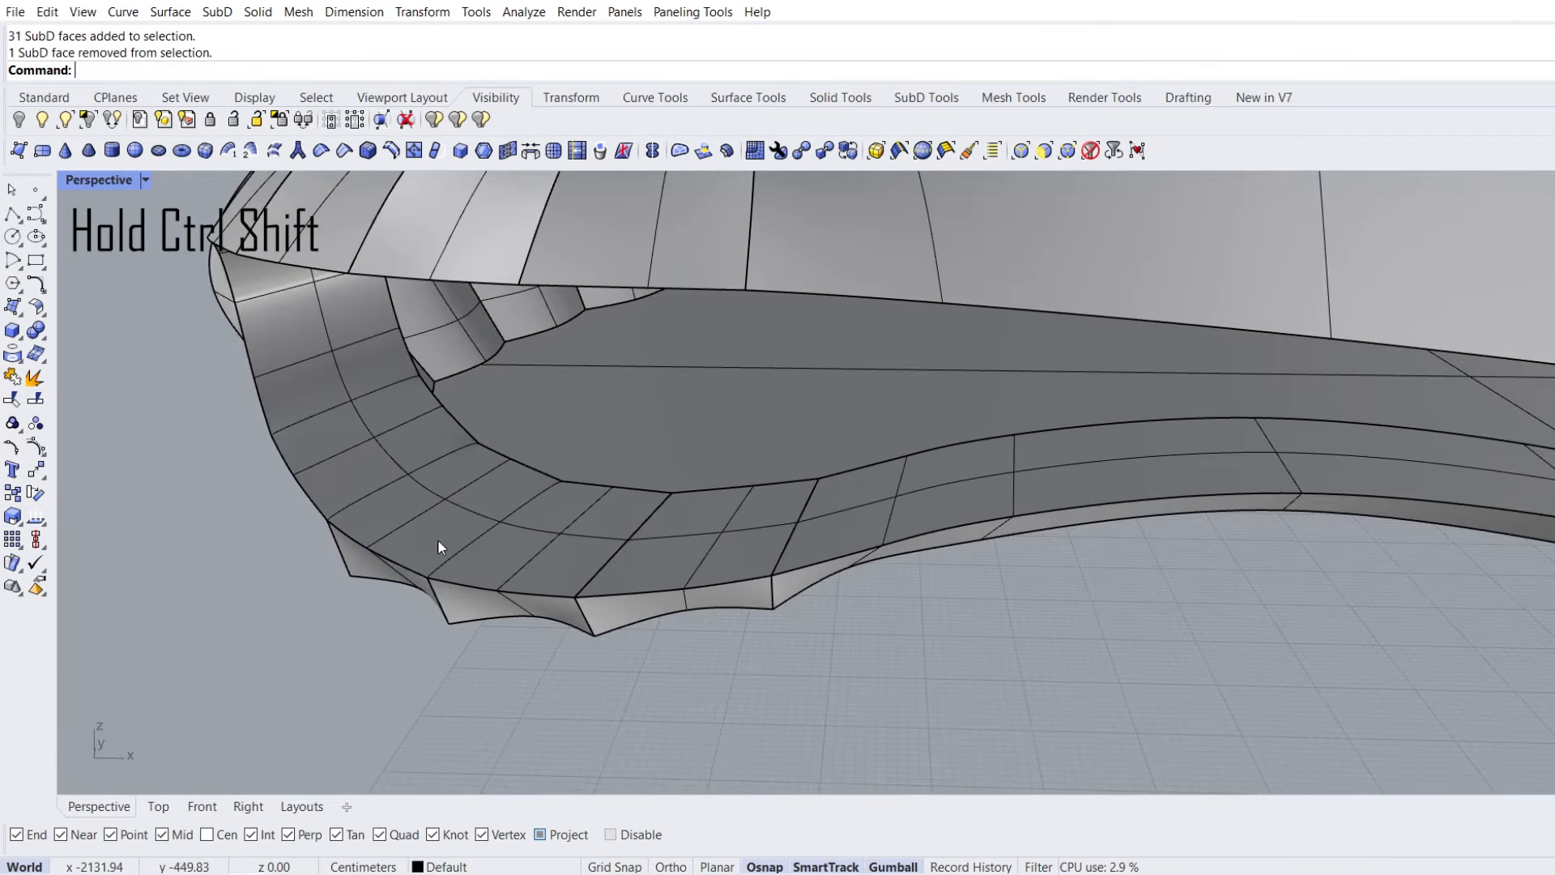
ctrl+shift+click(439, 547)
ctrl+shift+click(499, 528)
scroll(532, 498, down, 5)
right_drag(531, 499, 891, 541)
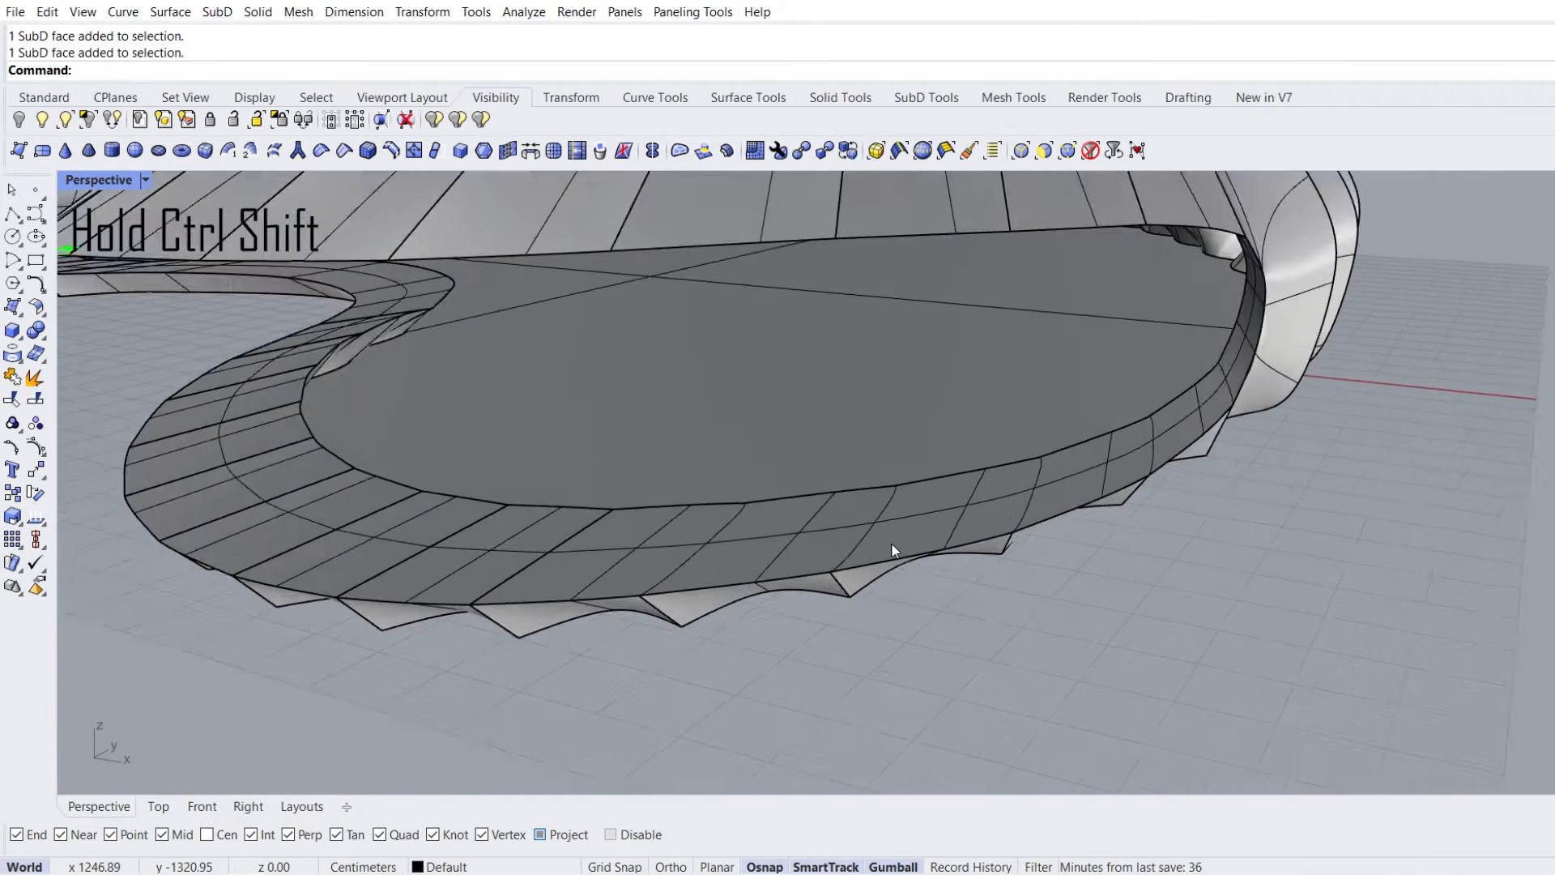
scroll(890, 542, up, 2)
ctrl+shift+click(909, 538)
ctrl+shift+double_click(774, 552)
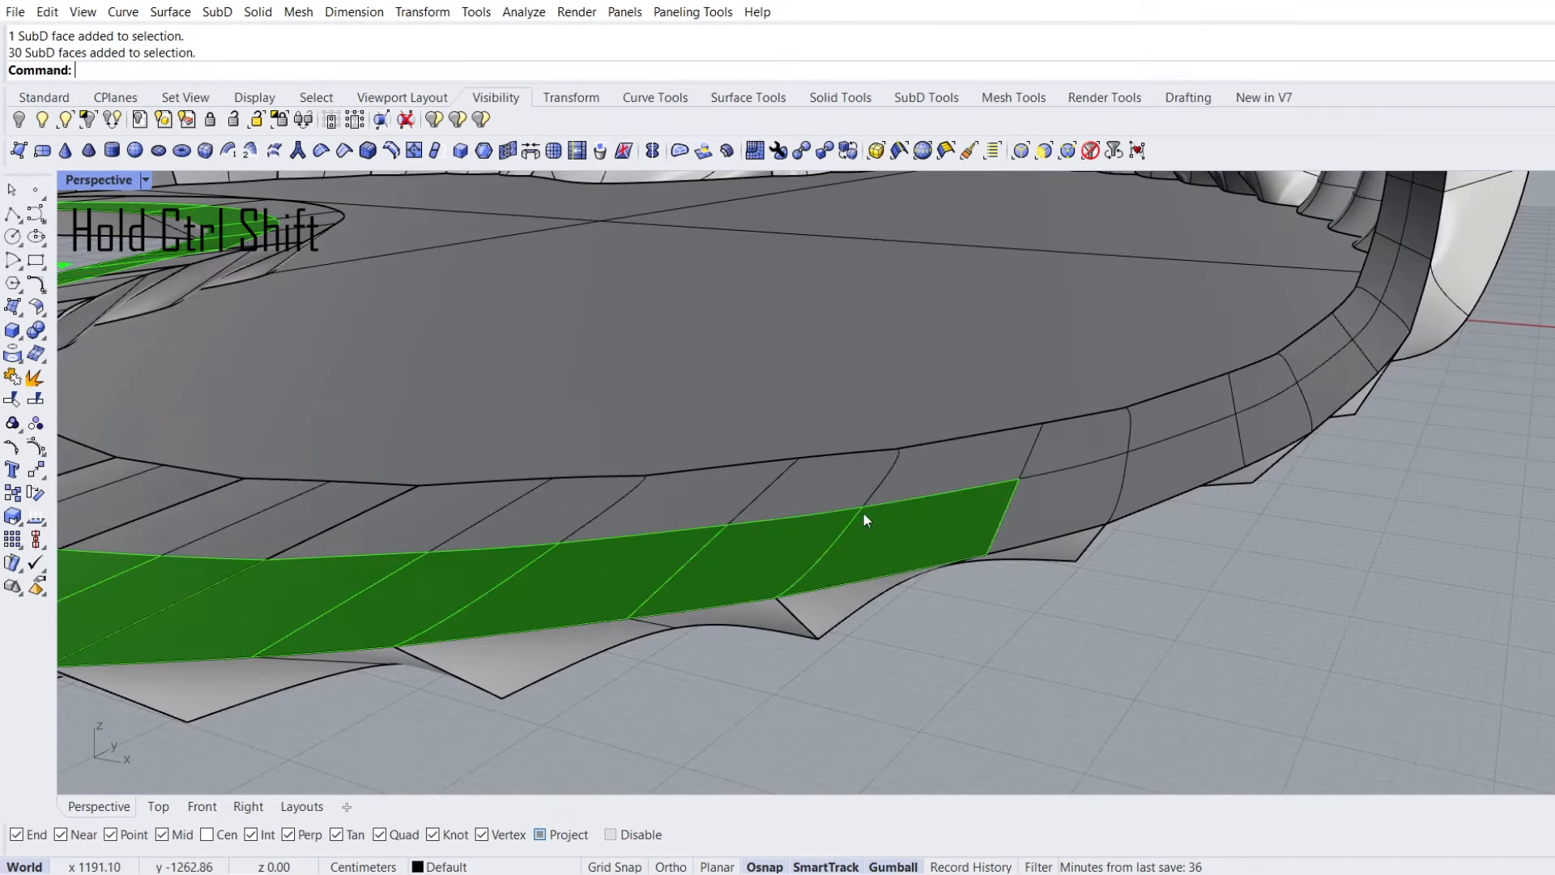
ctrl+shift+click(852, 479)
ctrl+shift+click(819, 483)
ctrl+shift+double_click(818, 483)
Remove the surplus faces at the ends of the first opening's rim rows from the selection
right_drag(818, 483, 863, 389)
ctrl+click(804, 450)
scroll(871, 324, up, 8)
ctrl+click(873, 324)
scroll(907, 421, down, 8)
right_drag(907, 486, 860, 496)
scroll(931, 486, down, 8)
right_drag(1004, 477, 1045, 595)
scroll(810, 566, up, 4)
right_drag(810, 599, 414, 619)
ctrl+click(293, 504)
right_drag(373, 515, 769, 514)
scroll(874, 499, down, 5)
right_drag(1047, 517, 793, 513)
scroll(885, 548, up, 5)
scroll(828, 551, down, 5)
scroll(793, 514, up, 4)
right_drag(786, 606, 513, 638)
Add both rows of SubD faces along the other opening's lower rim to the selection
ctrl+shift+click(451, 615)
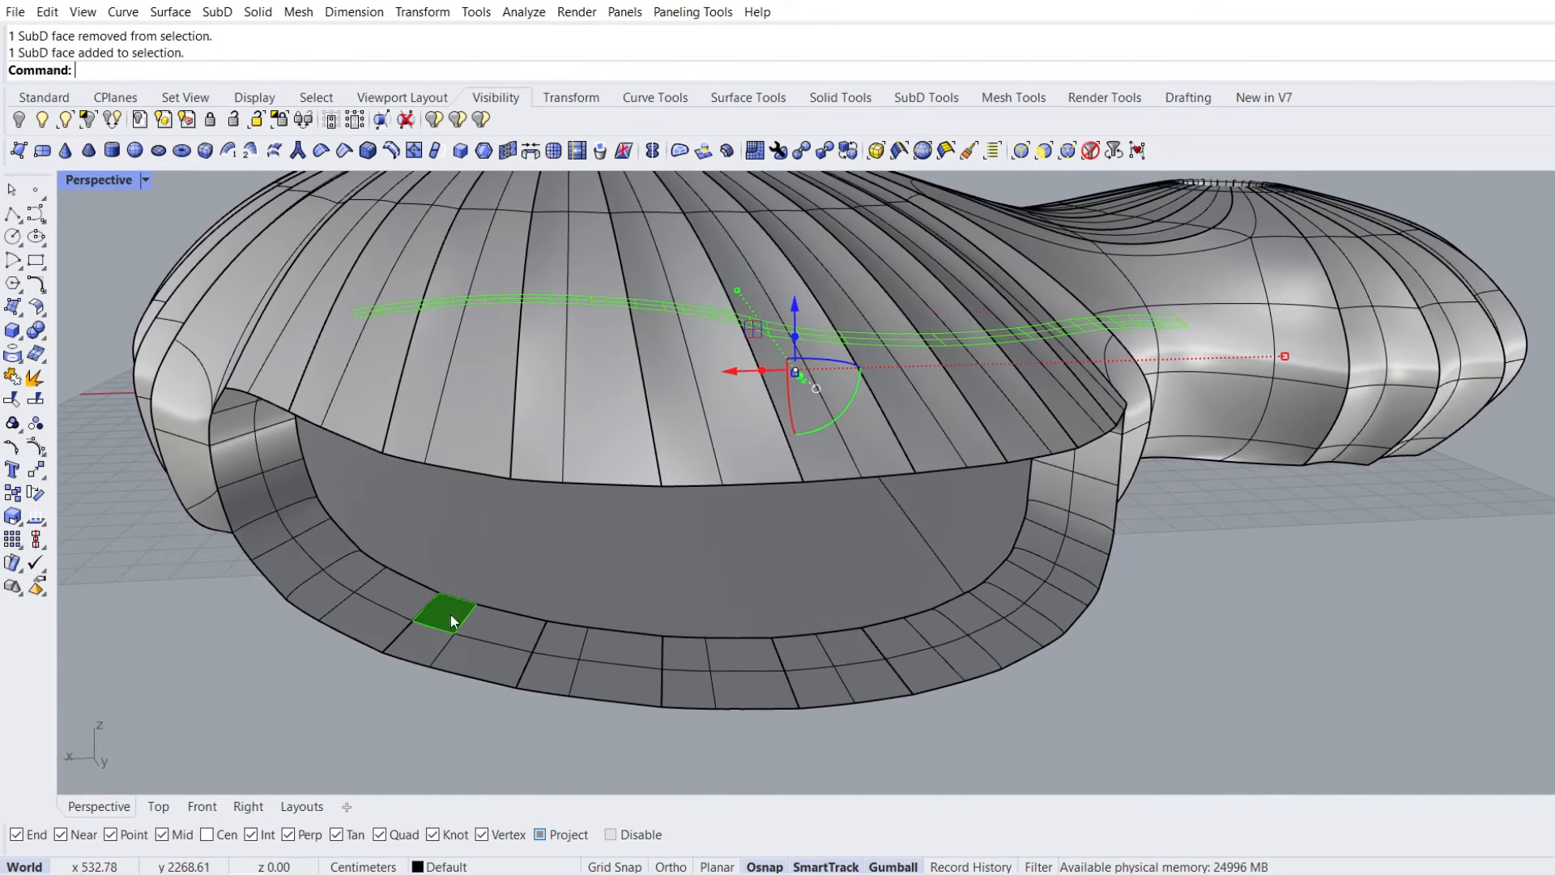
ctrl+shift+click(1014, 576)
scroll(1014, 575, up, 3)
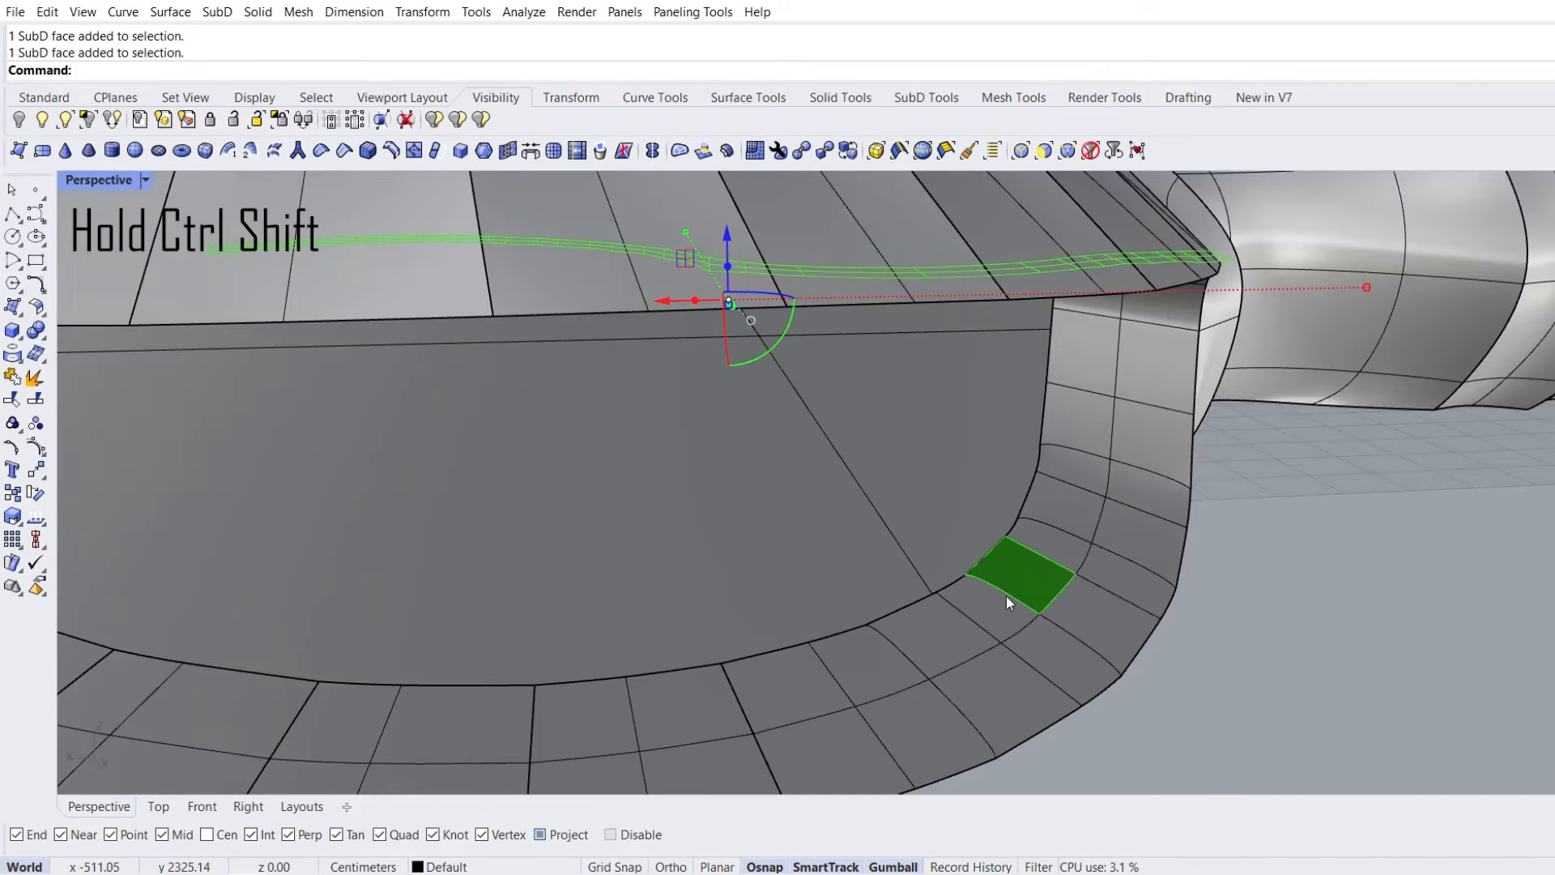
ctrl+shift+double_click(993, 600)
ctrl+shift+click(1094, 613)
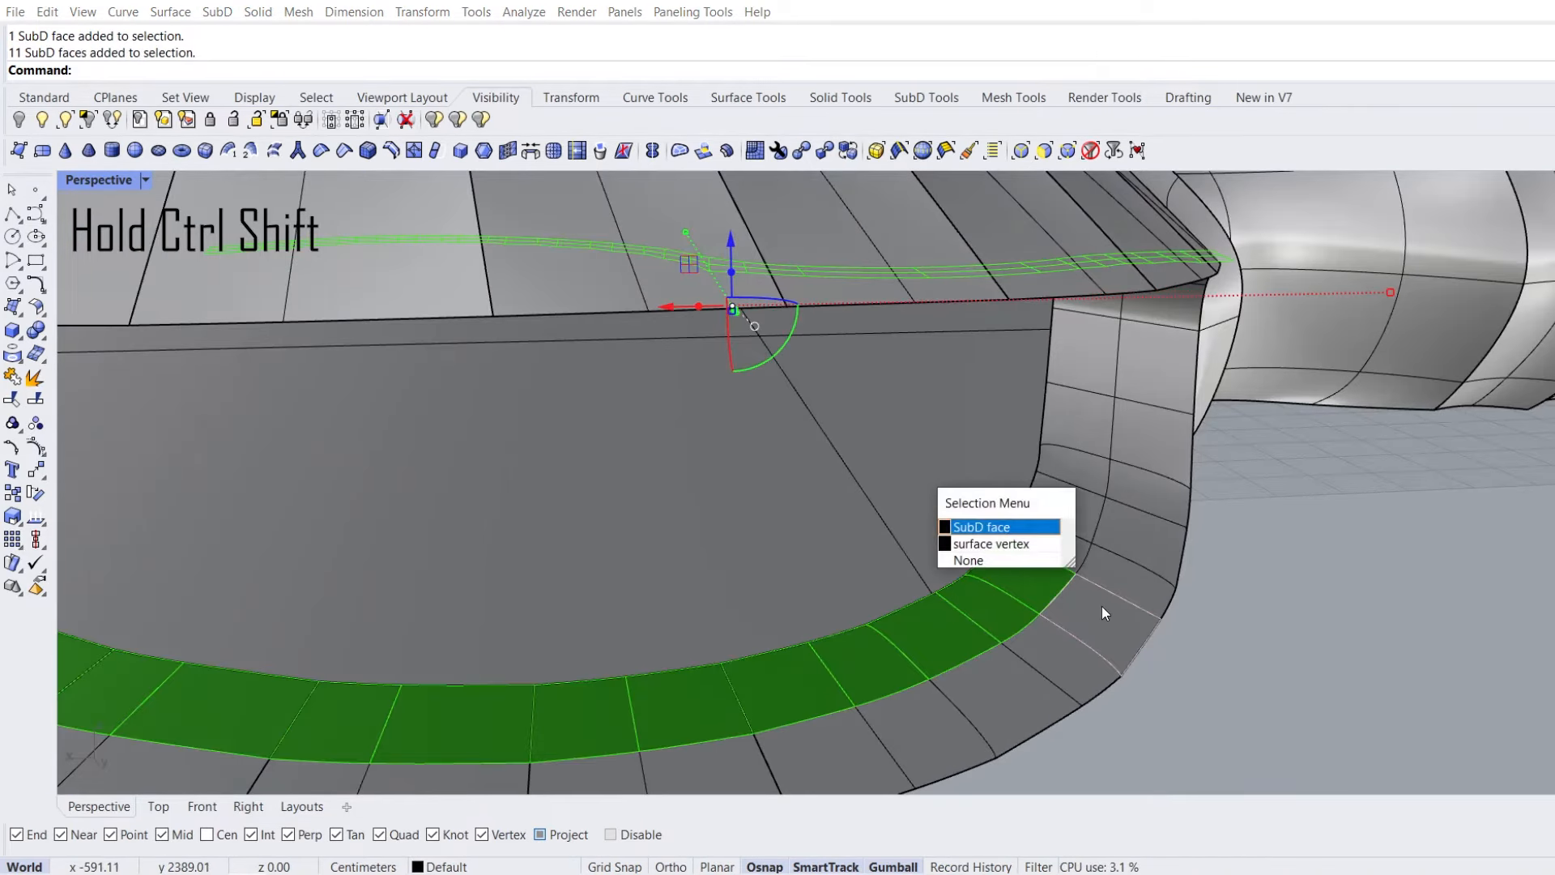
click(996, 527)
scroll(685, 609, down, 4)
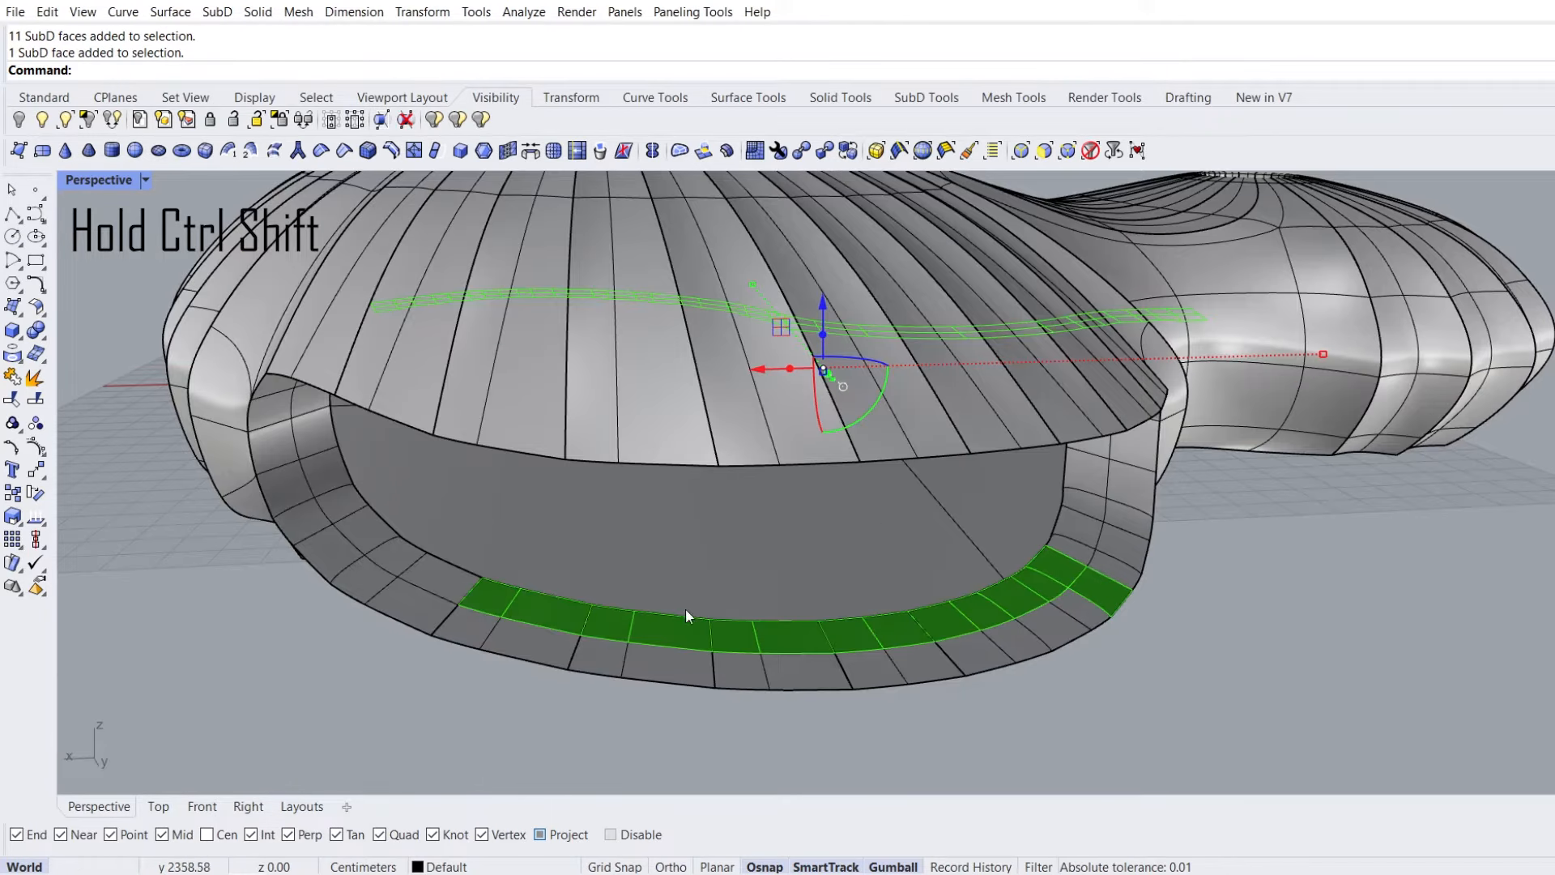
ctrl+shift+double_click(517, 637)
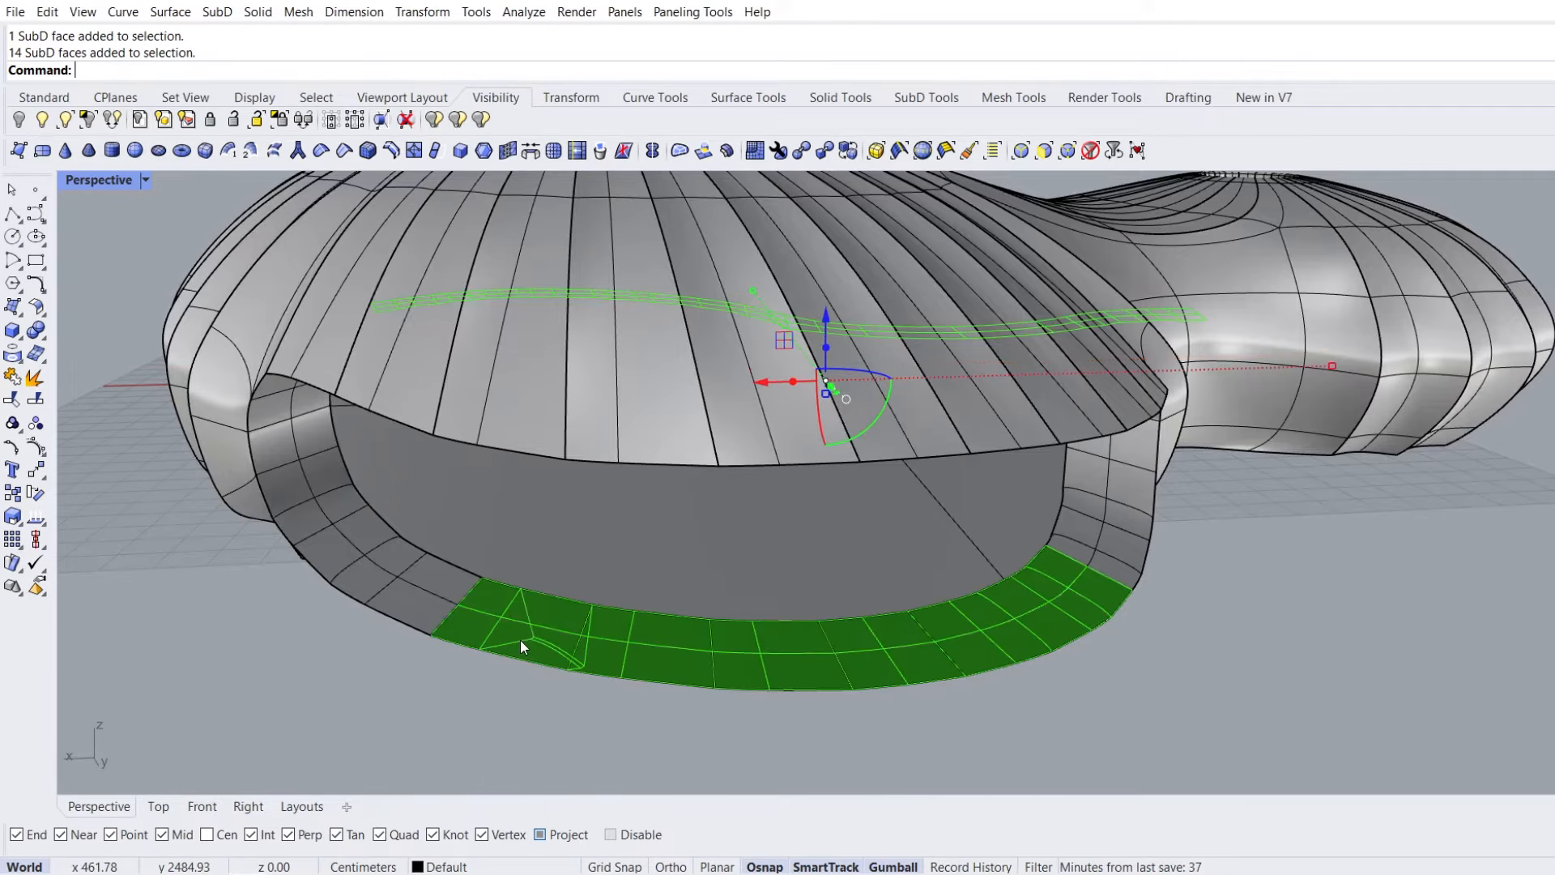
Remove the surplus end faces of the second opening's rim rows from the selection
right_drag(551, 639, 605, 611)
scroll(810, 541, up, 3)
ctrl+shift+click(899, 538)
scroll(859, 527, down, 3)
right_drag(826, 530, 762, 565)
scroll(769, 583, up, 10)
right_drag(726, 194, 711, 207)
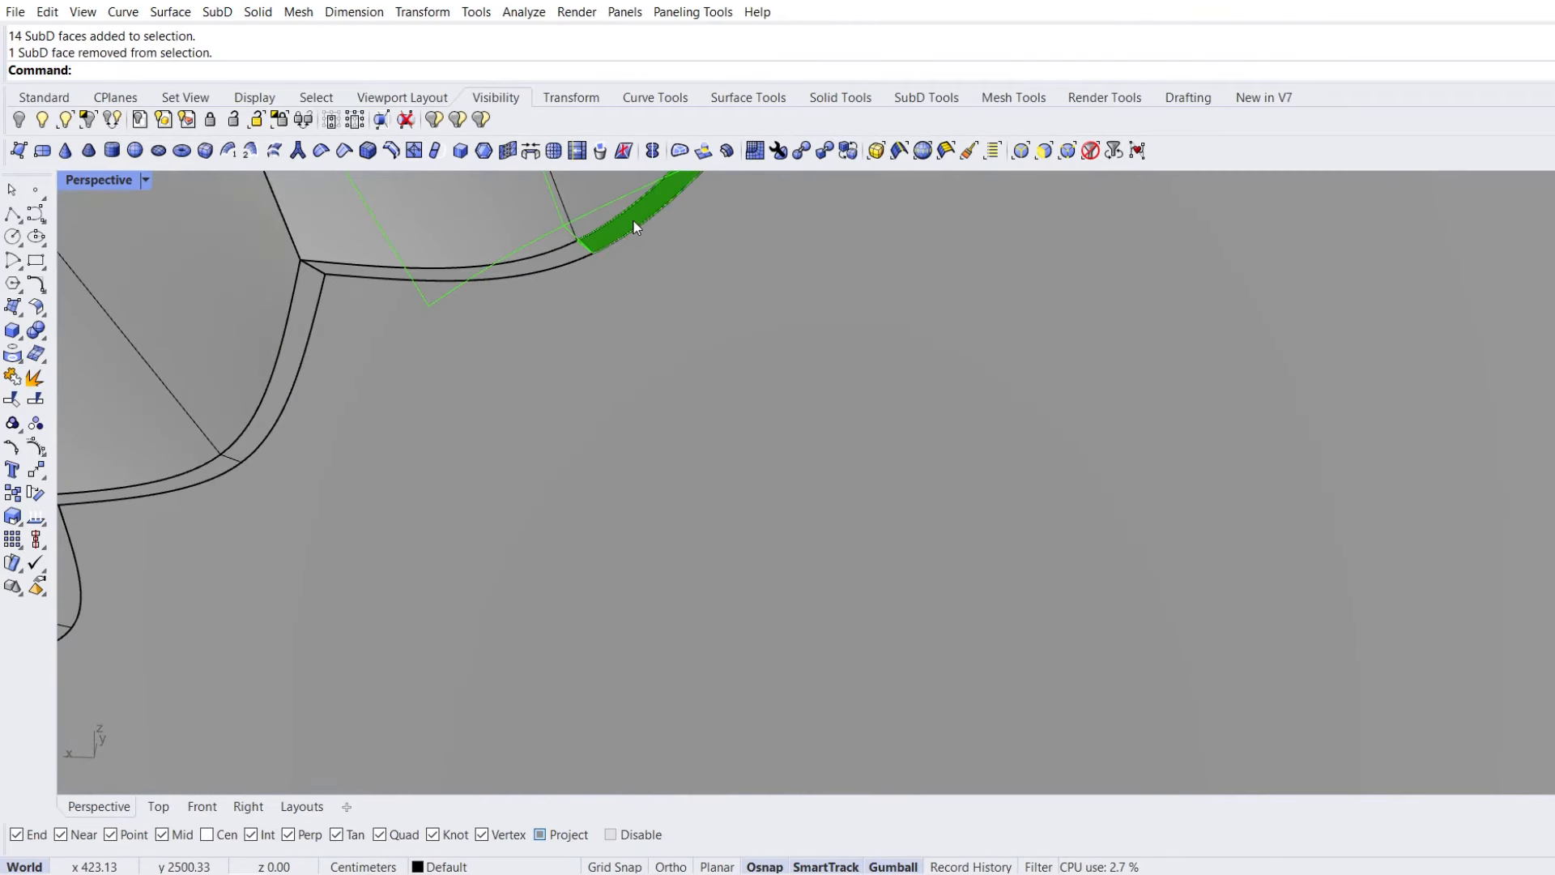
ctrl+shift+click(633, 220)
click(976, 531)
scroll(715, 301, down, 10)
right_drag(349, 201, 567, 506)
scroll(290, 691, up, 8)
right_drag(290, 692, 207, 654)
shift+right_drag(85, 613, 441, 537)
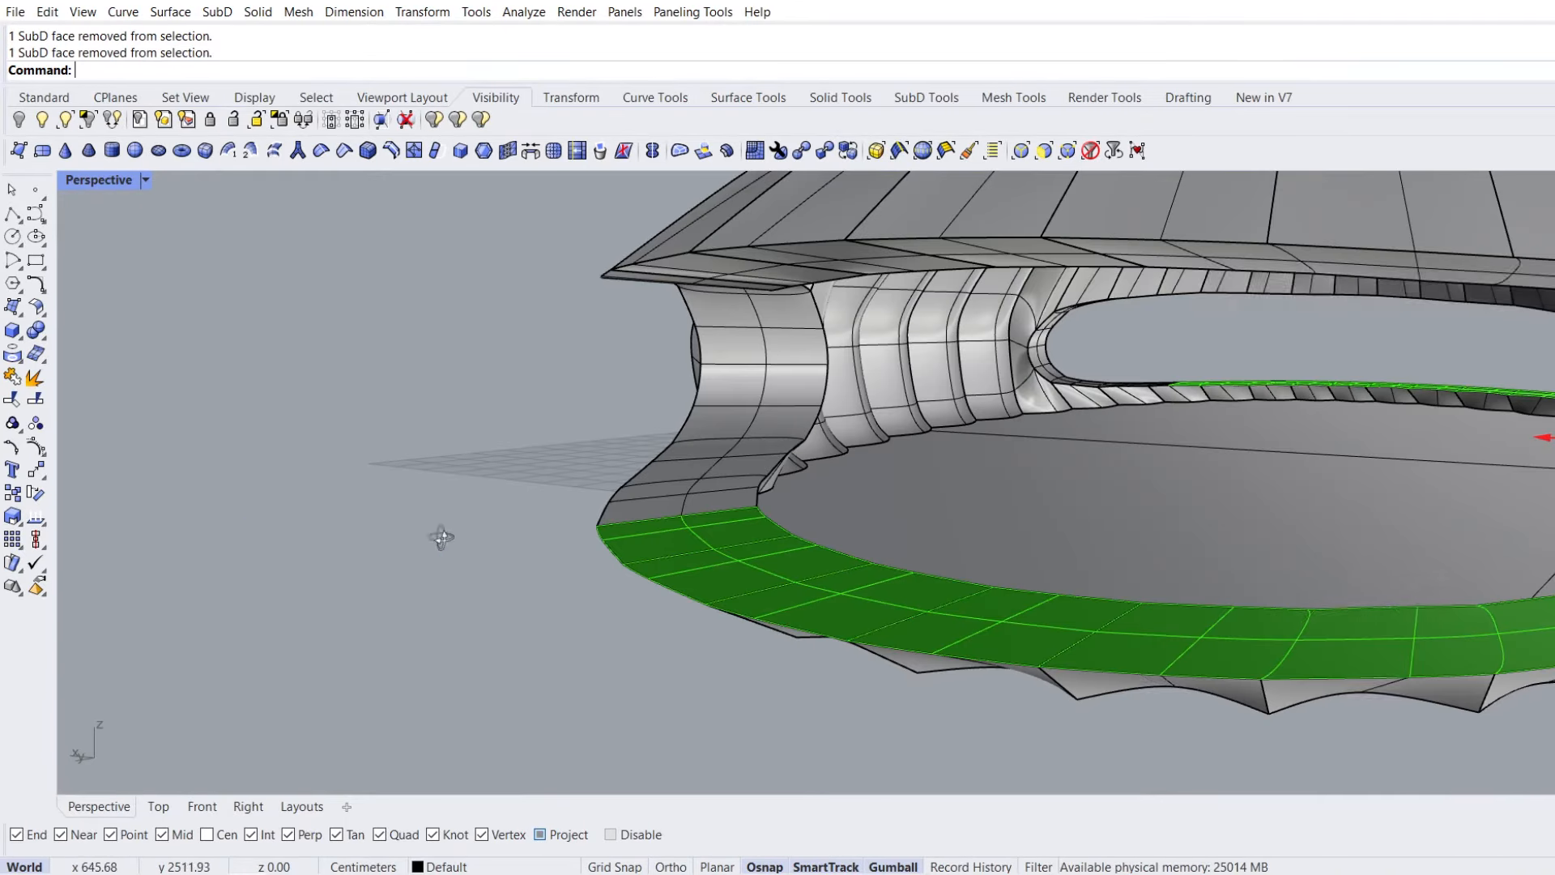
Flatten the selected rim faces to one level by scaling them vertically in the Right view, and clear the selection
click(247, 807)
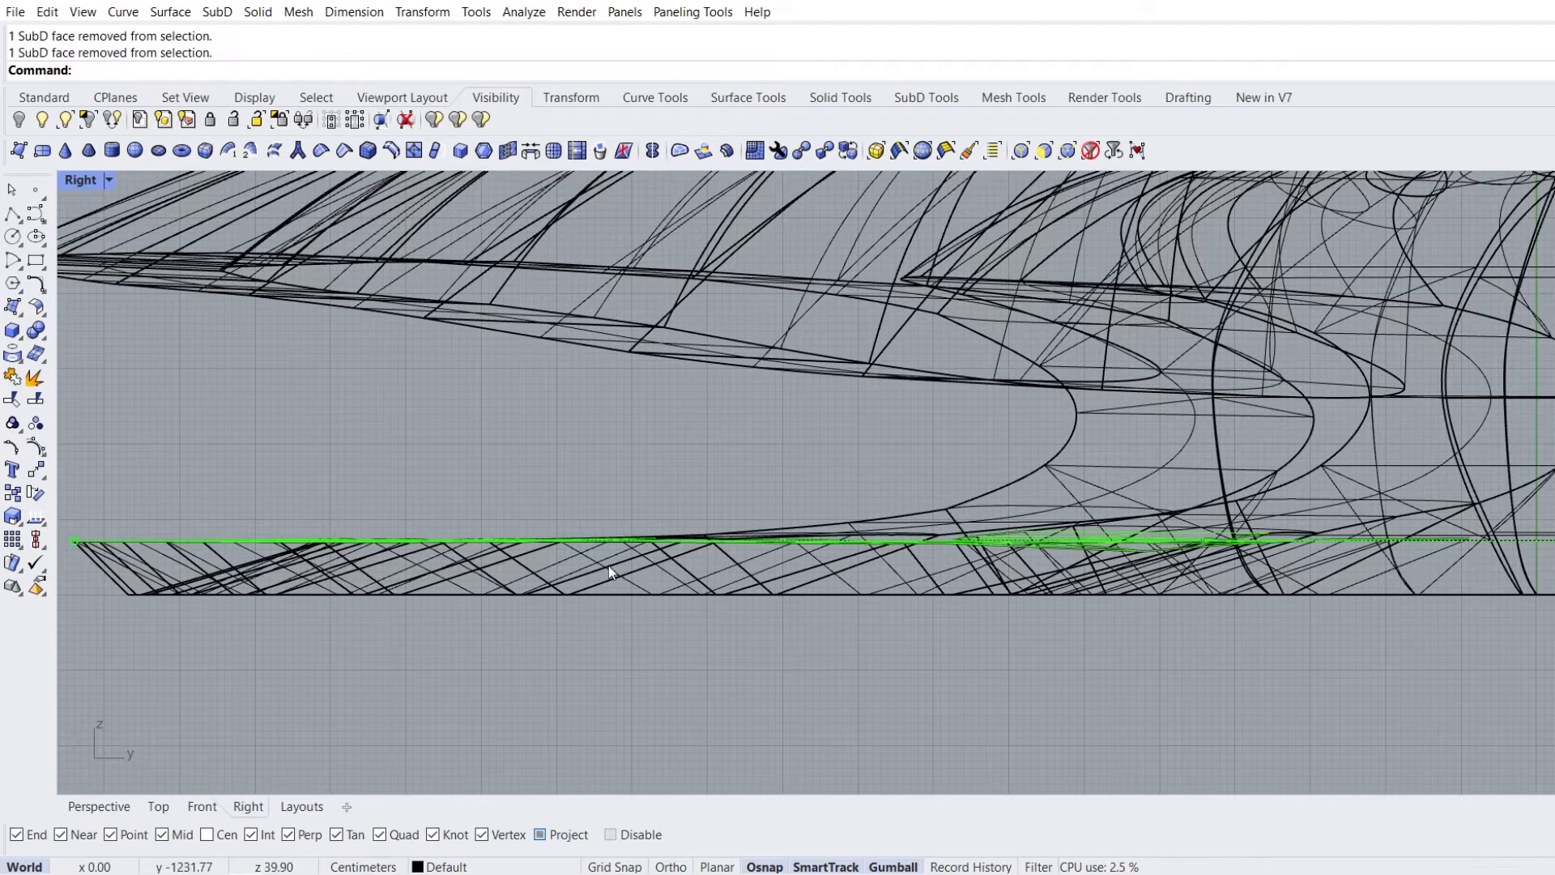
scroll(566, 556, down, 5)
scroll(1160, 568, up, 10)
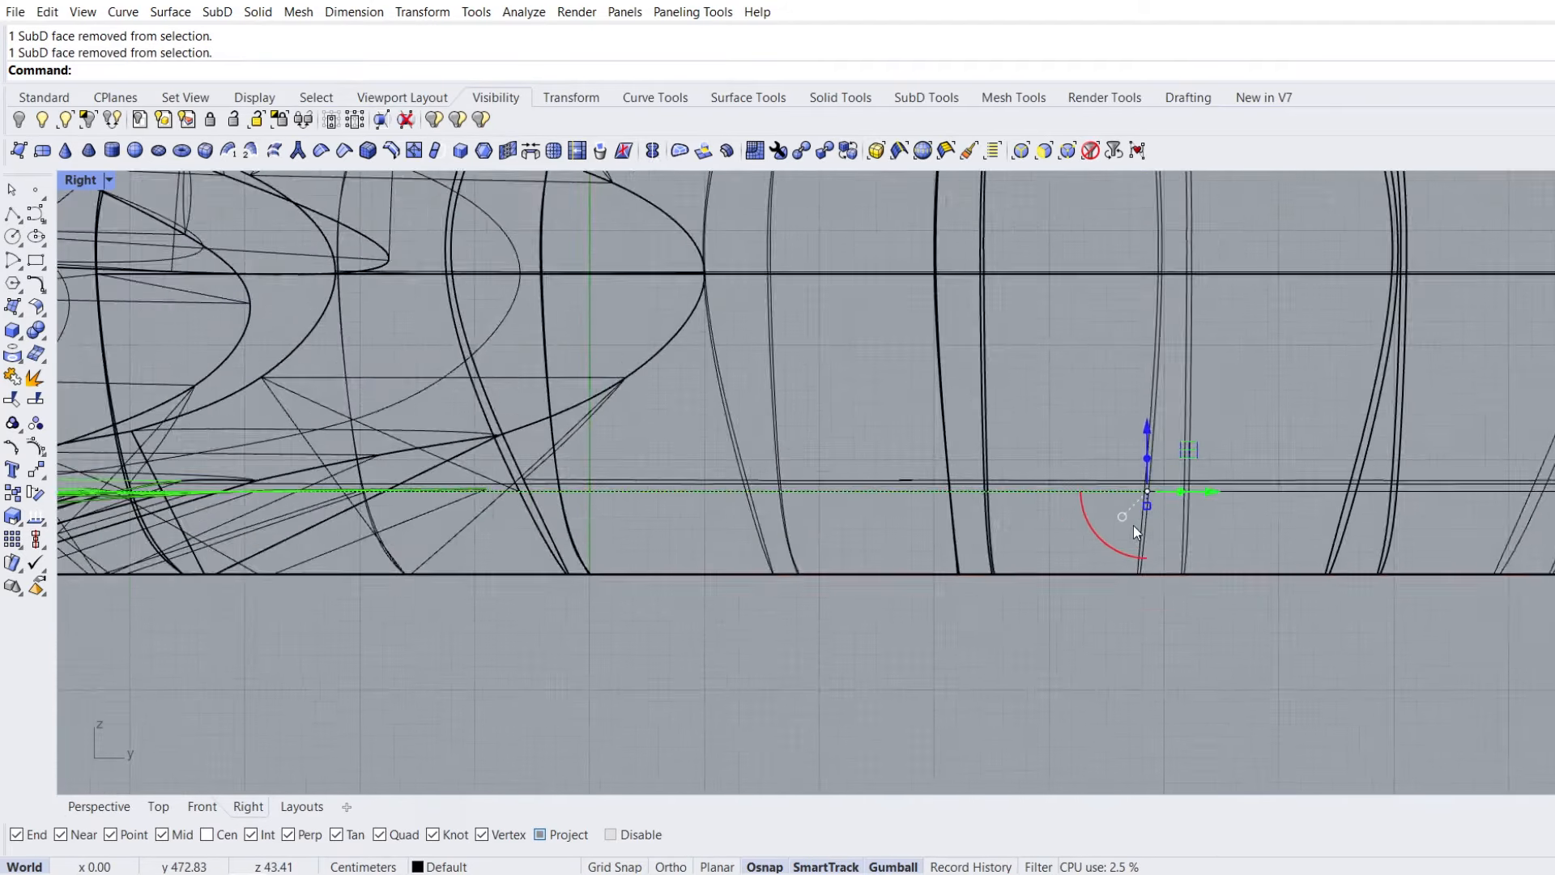
drag(1137, 502, 1140, 474)
scroll(1074, 473, down, 8)
scroll(1074, 473, down, 4)
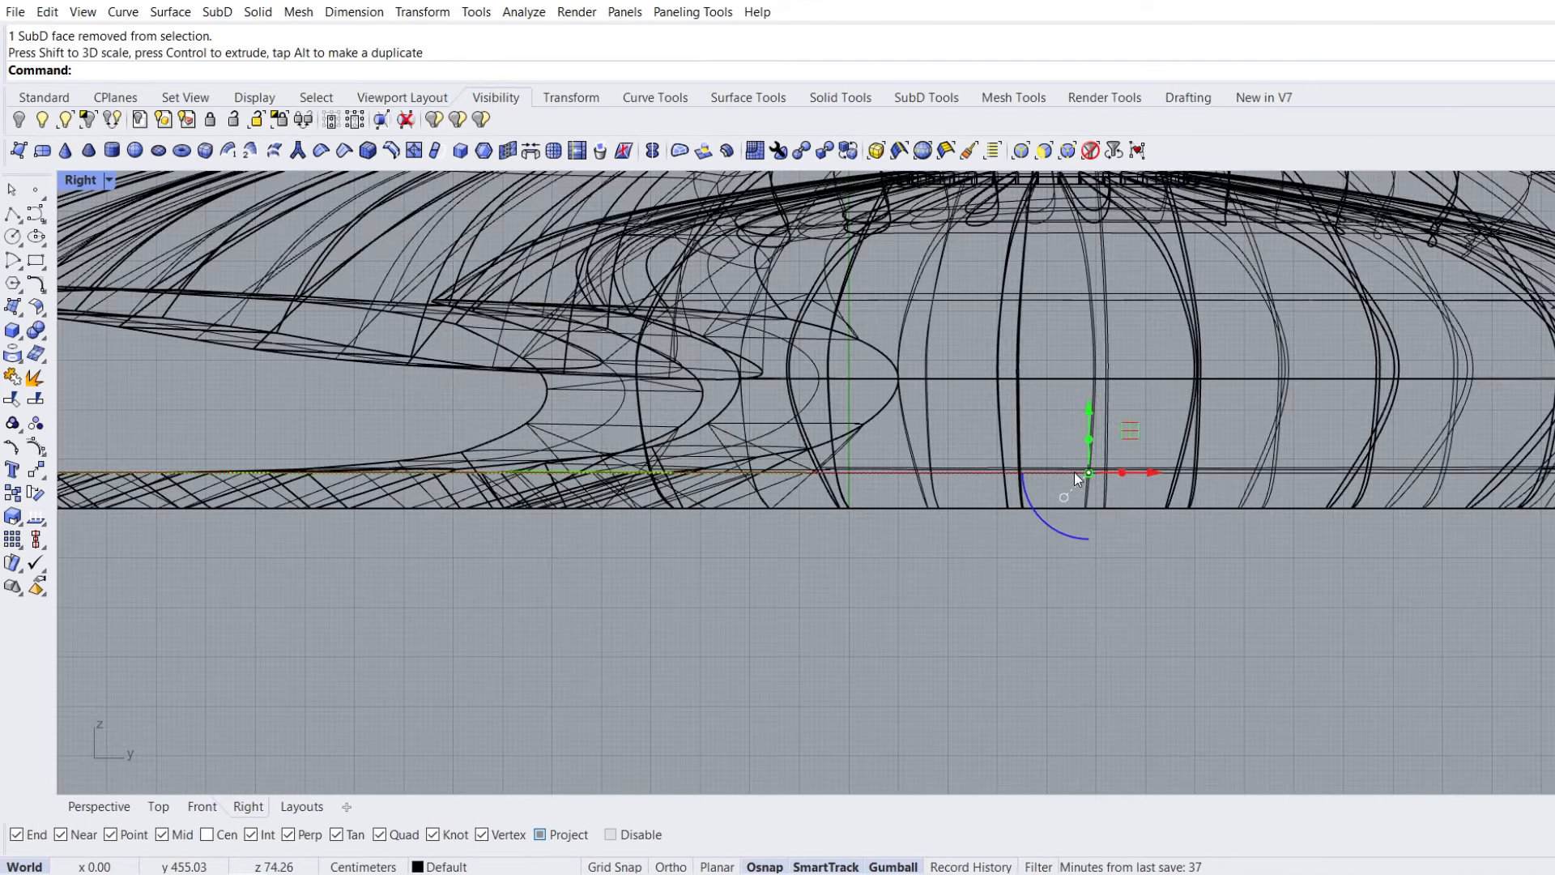
right_drag(680, 632, 863, 654)
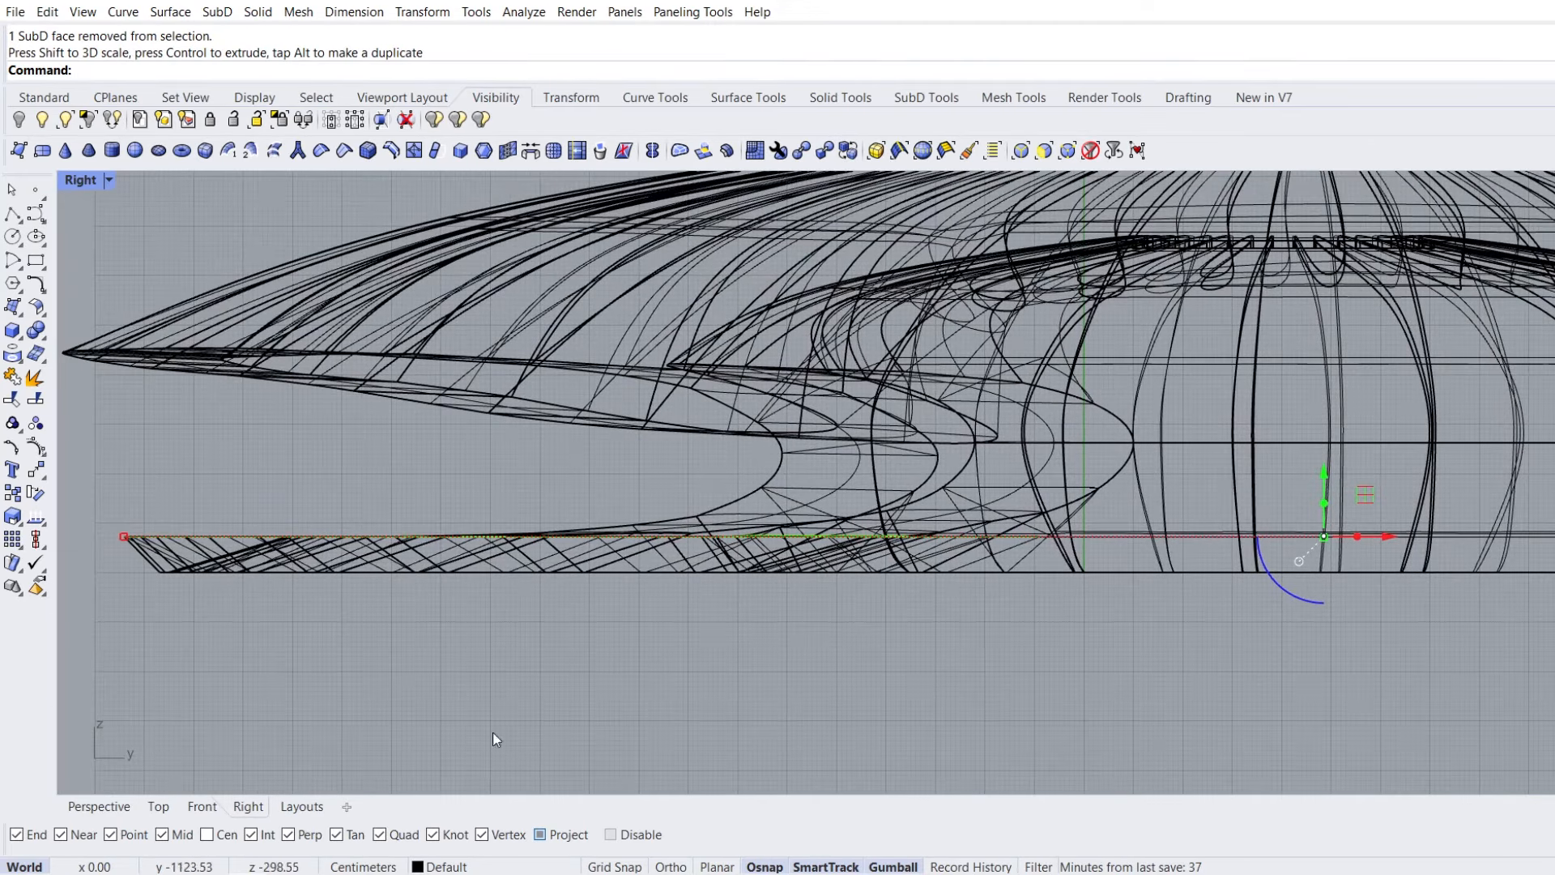
click(79, 811)
click(567, 708)
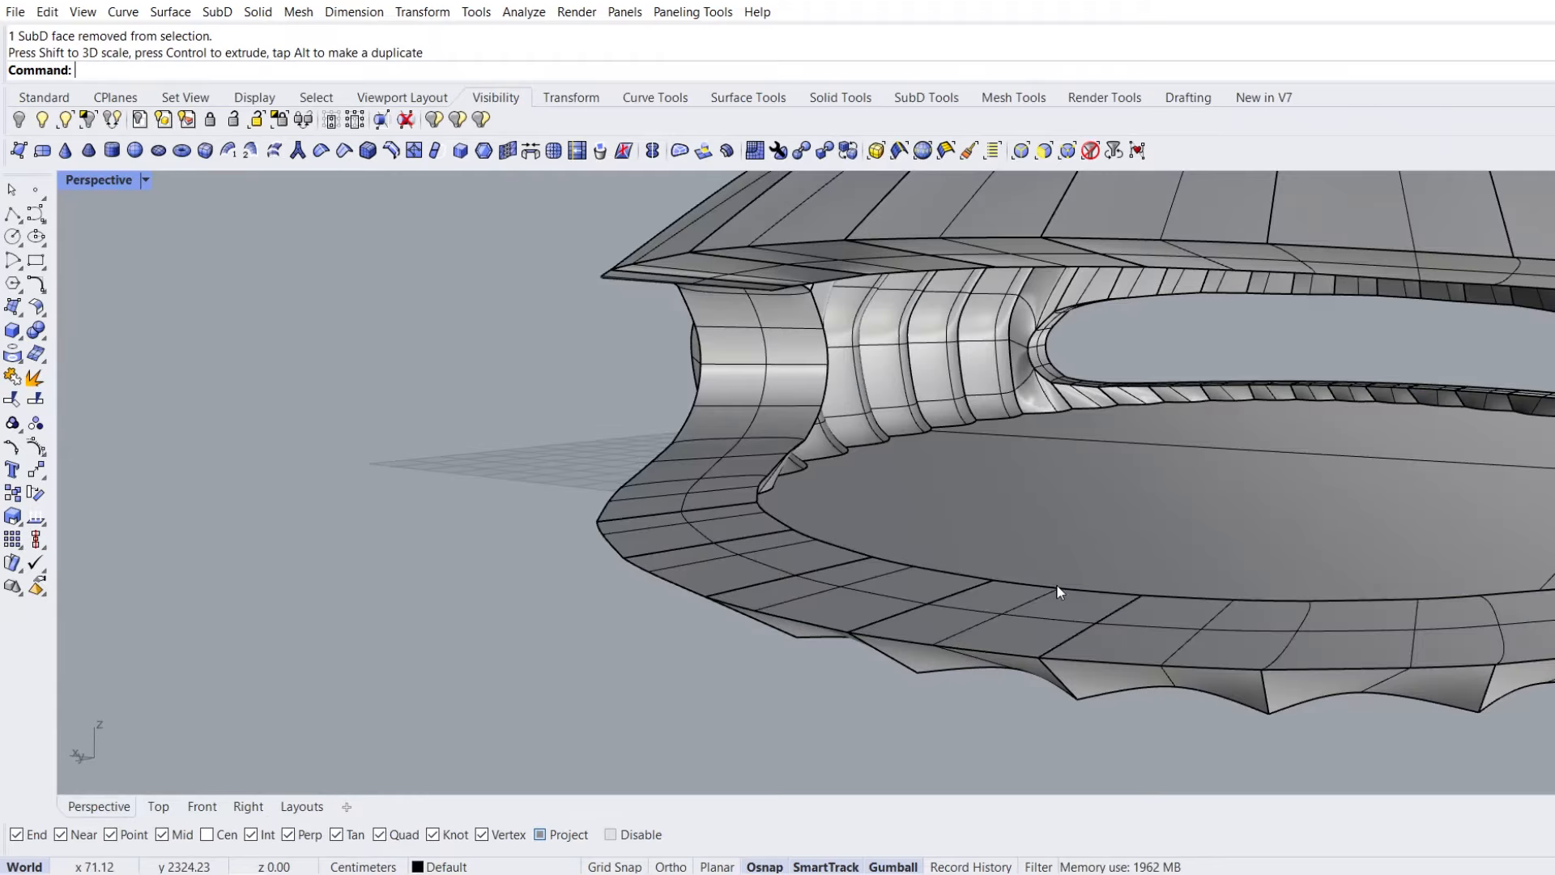
Copy the base surface straight up by about 70 cm with Ortho on, close to the level of the flattened rim faces
right_drag(1056, 585, 920, 575)
click(941, 533)
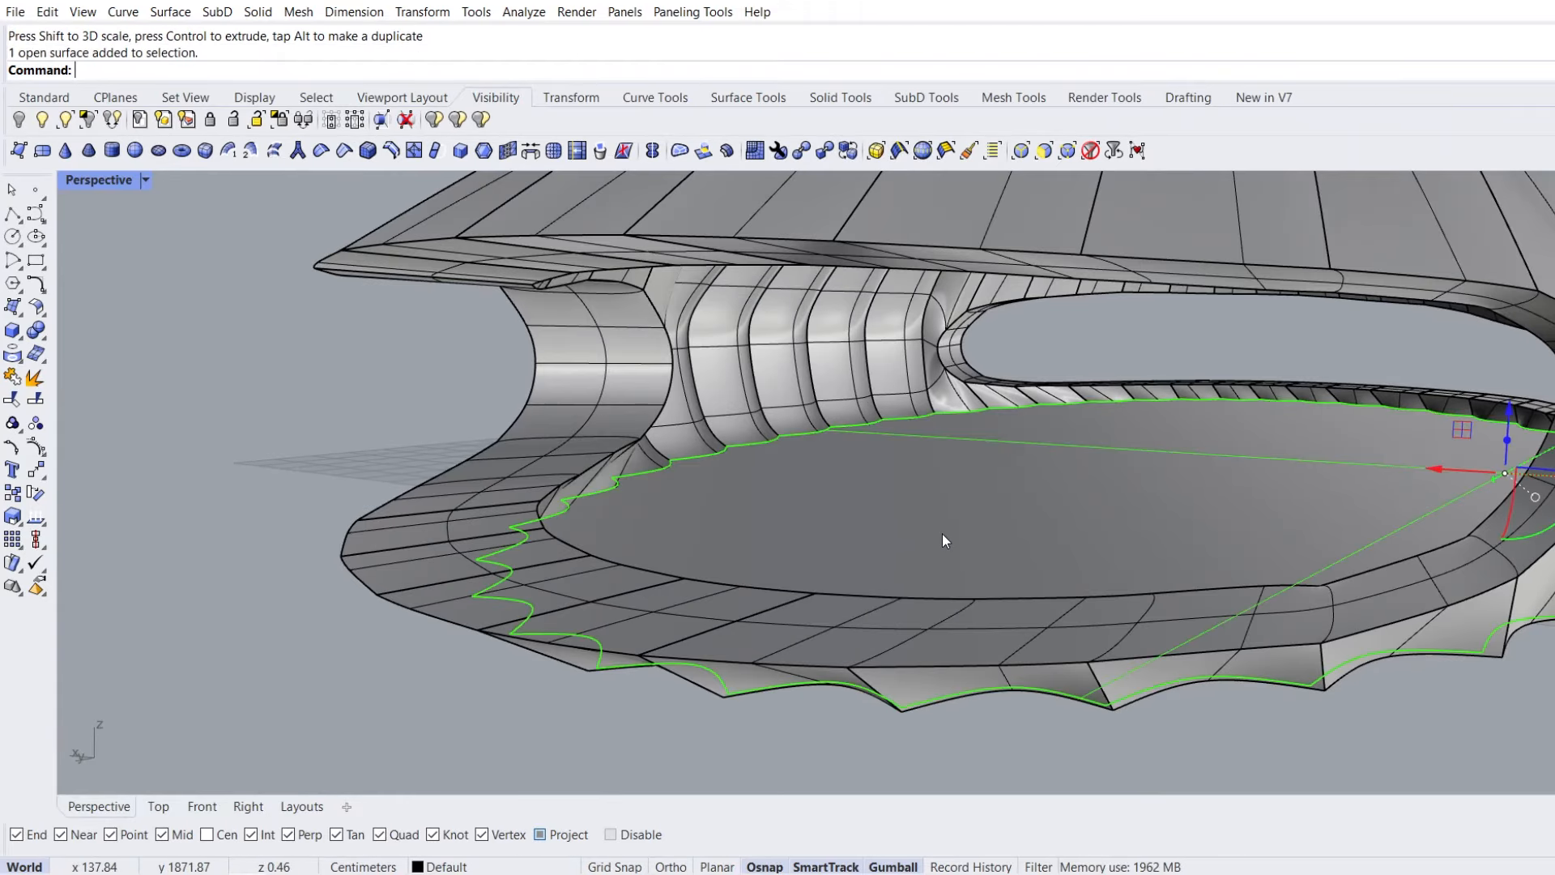
click(247, 807)
scroll(1273, 537, up, 4)
right_drag(1273, 536, 1142, 572)
scroll(1198, 597, up, 10)
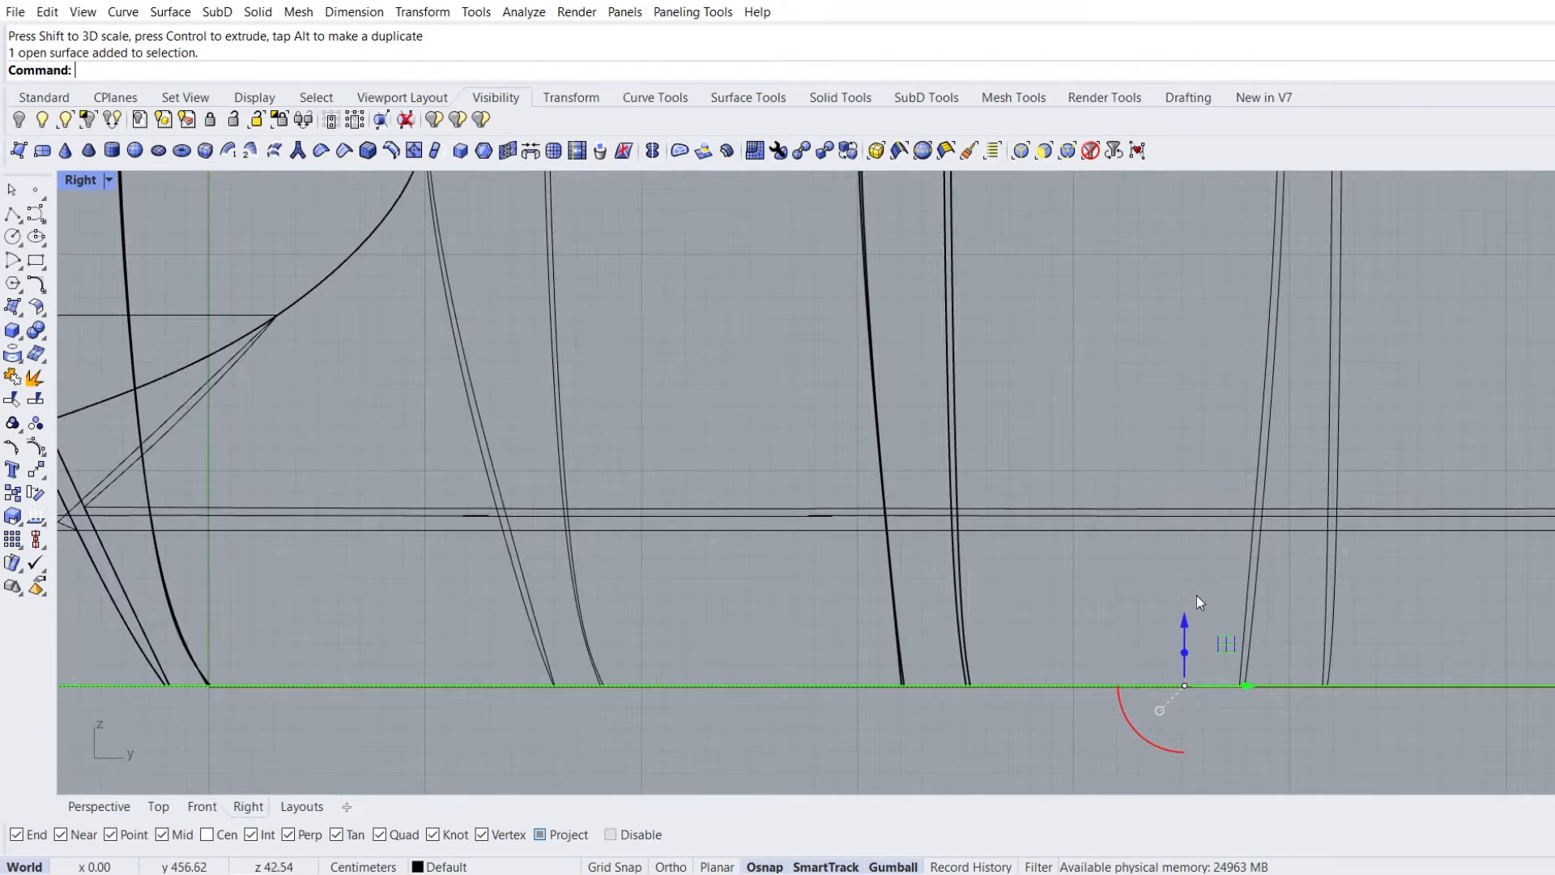
scroll(1199, 597, down, 4)
right_drag(501, 600, 1198, 522)
right_drag(395, 569, 1045, 558)
right_drag(443, 519, 1370, 510)
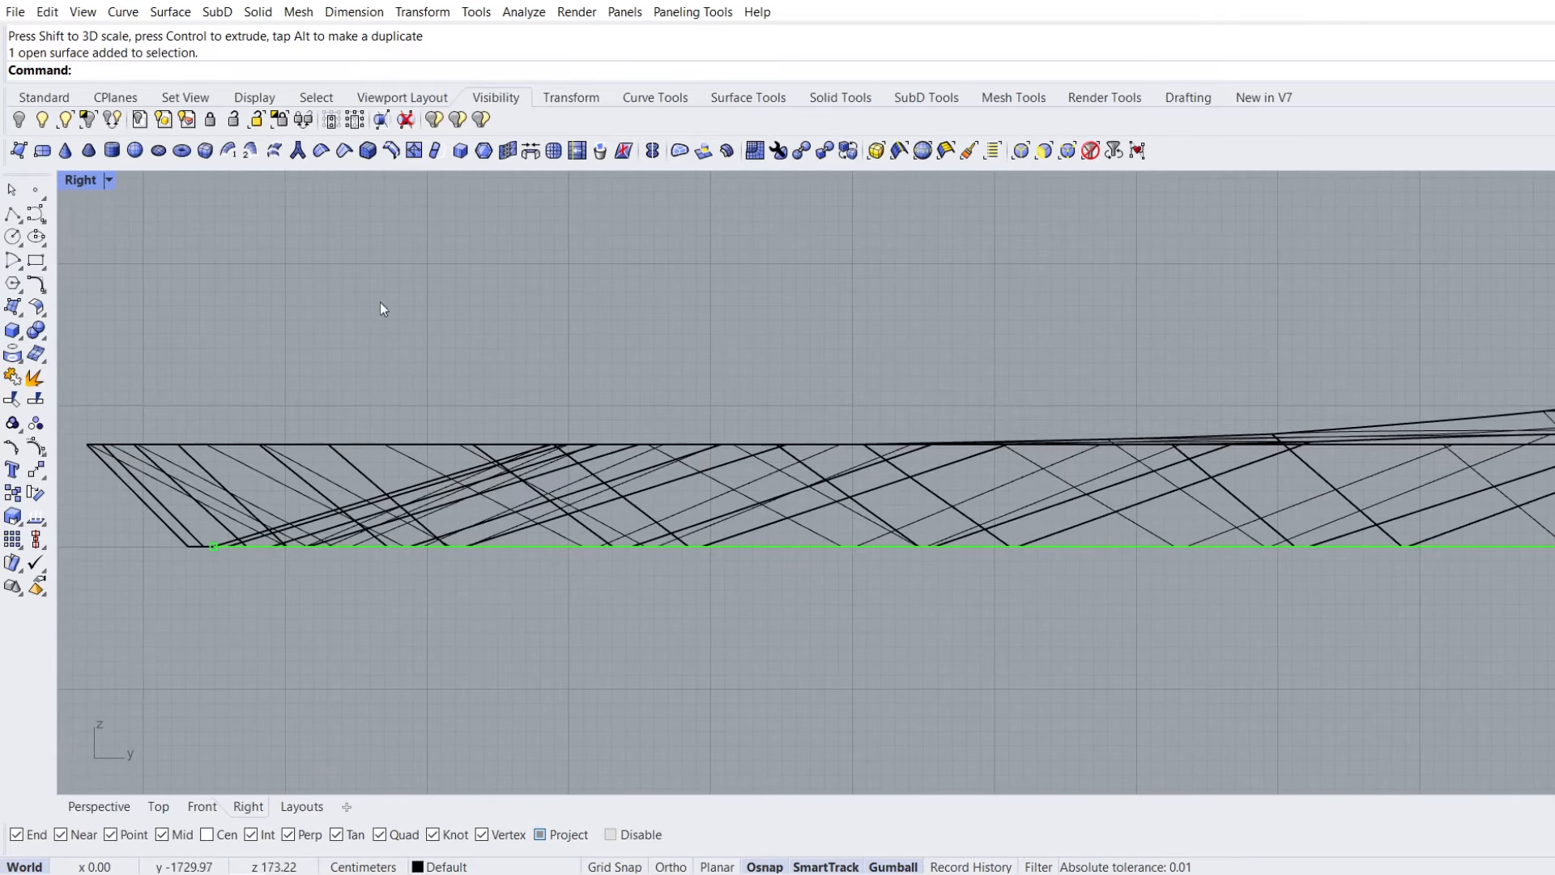
click(12, 493)
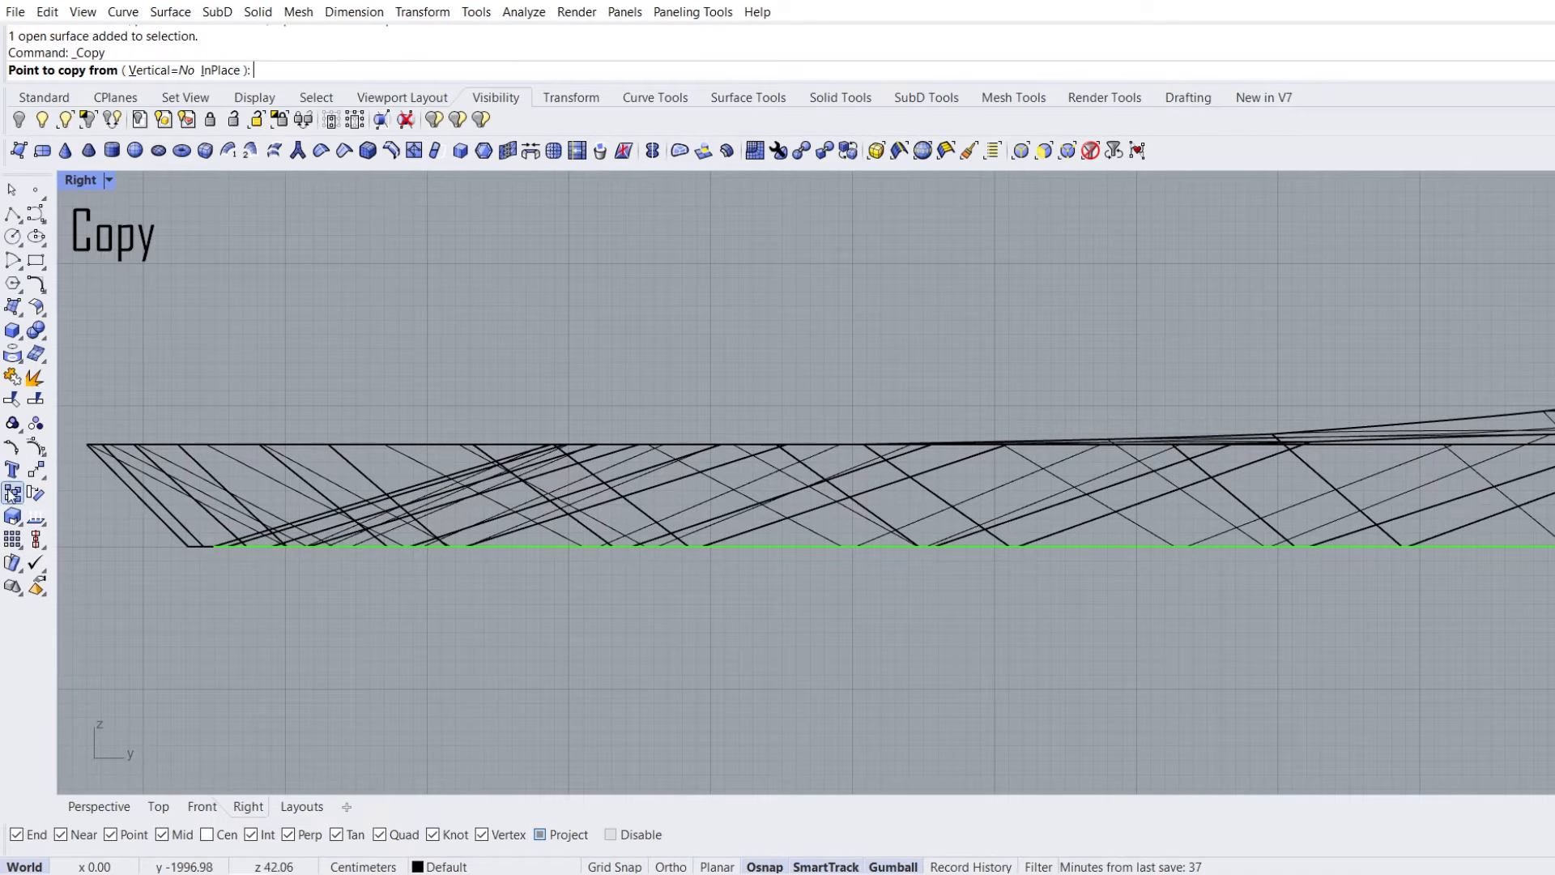
click(657, 866)
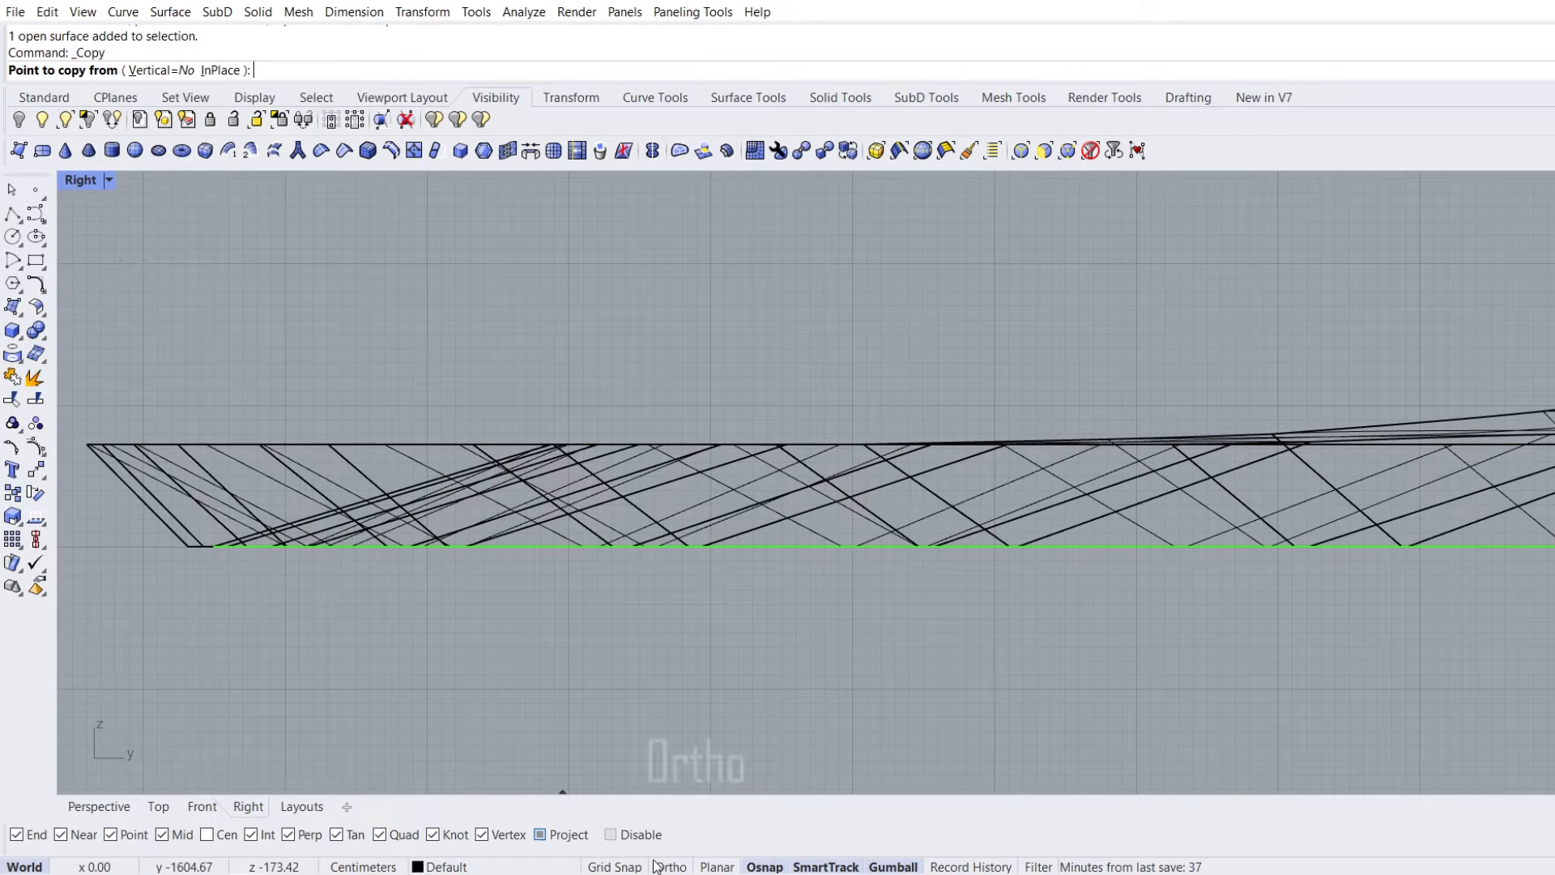
click(526, 370)
click(526, 273)
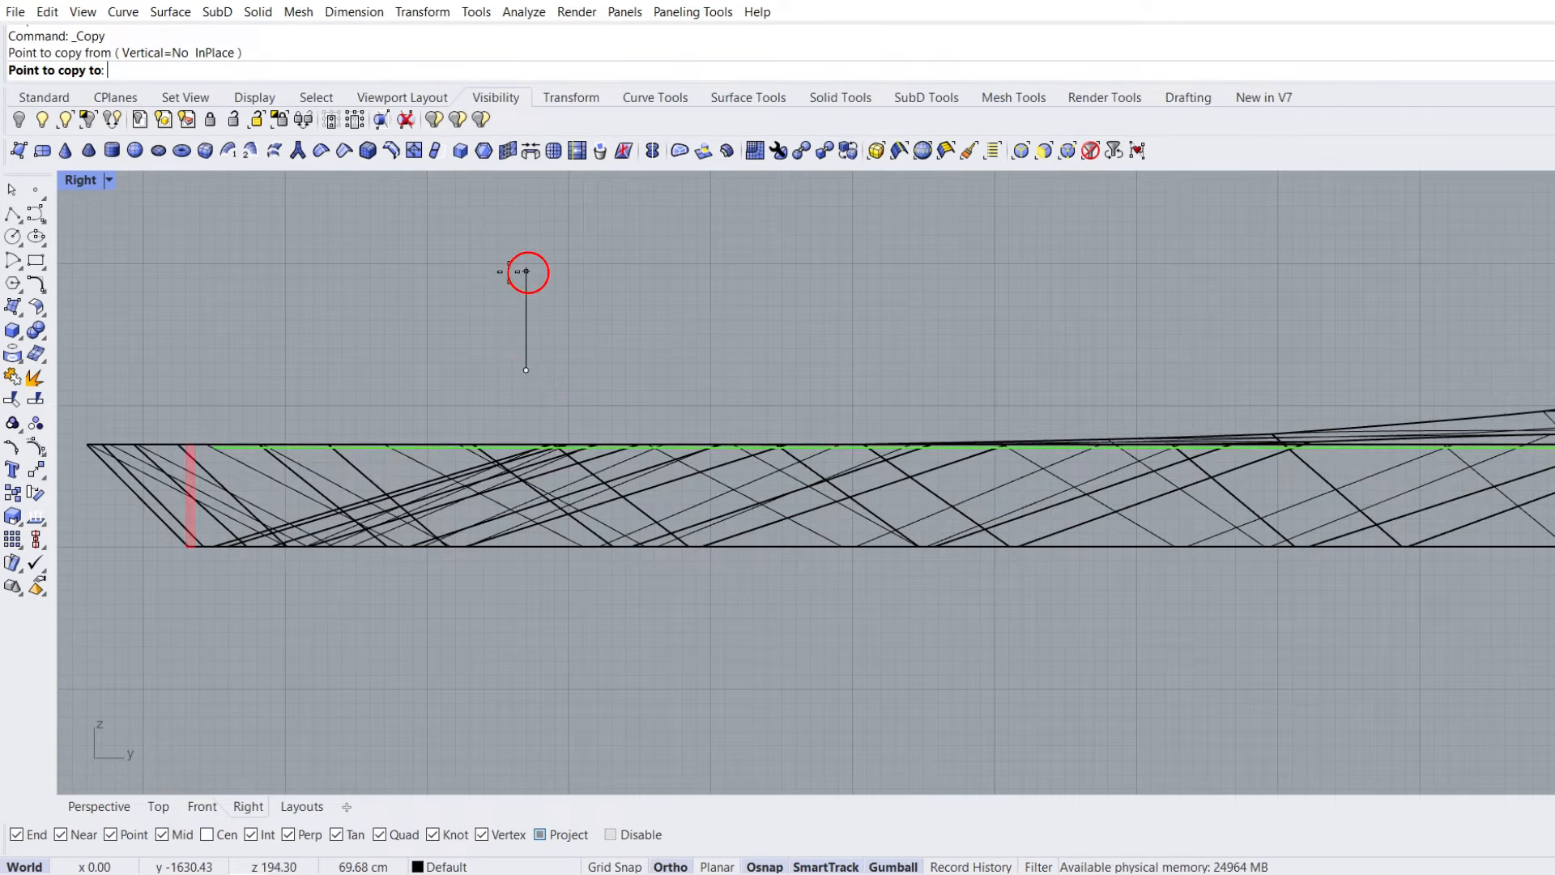
key(Return)
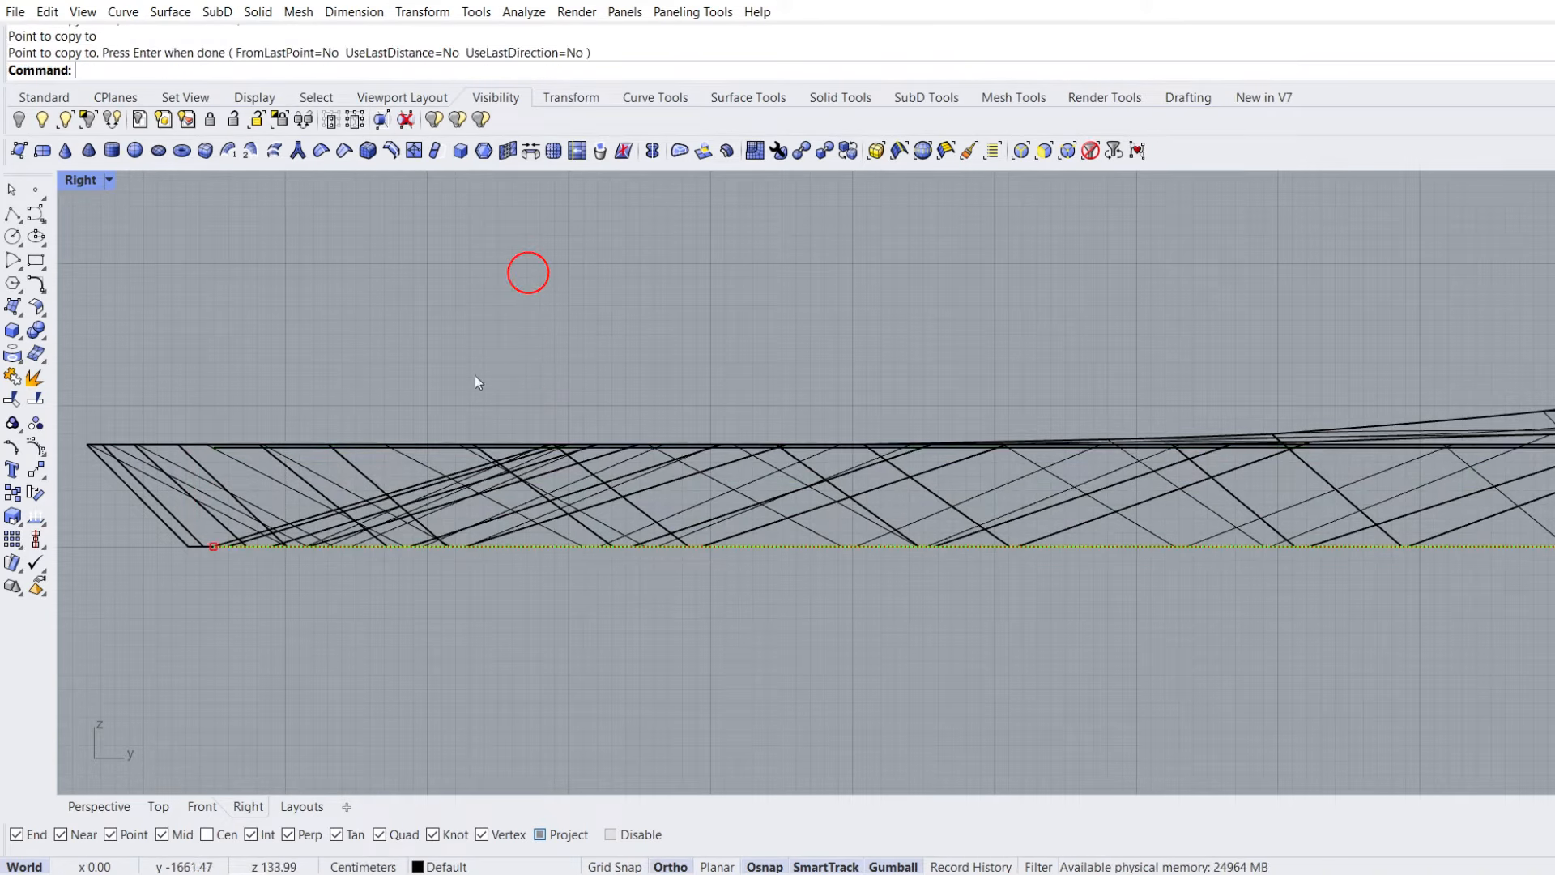
Scale the raised copy of the base surface up until it extends well beyond the shell on all sides
click(114, 806)
click(778, 508)
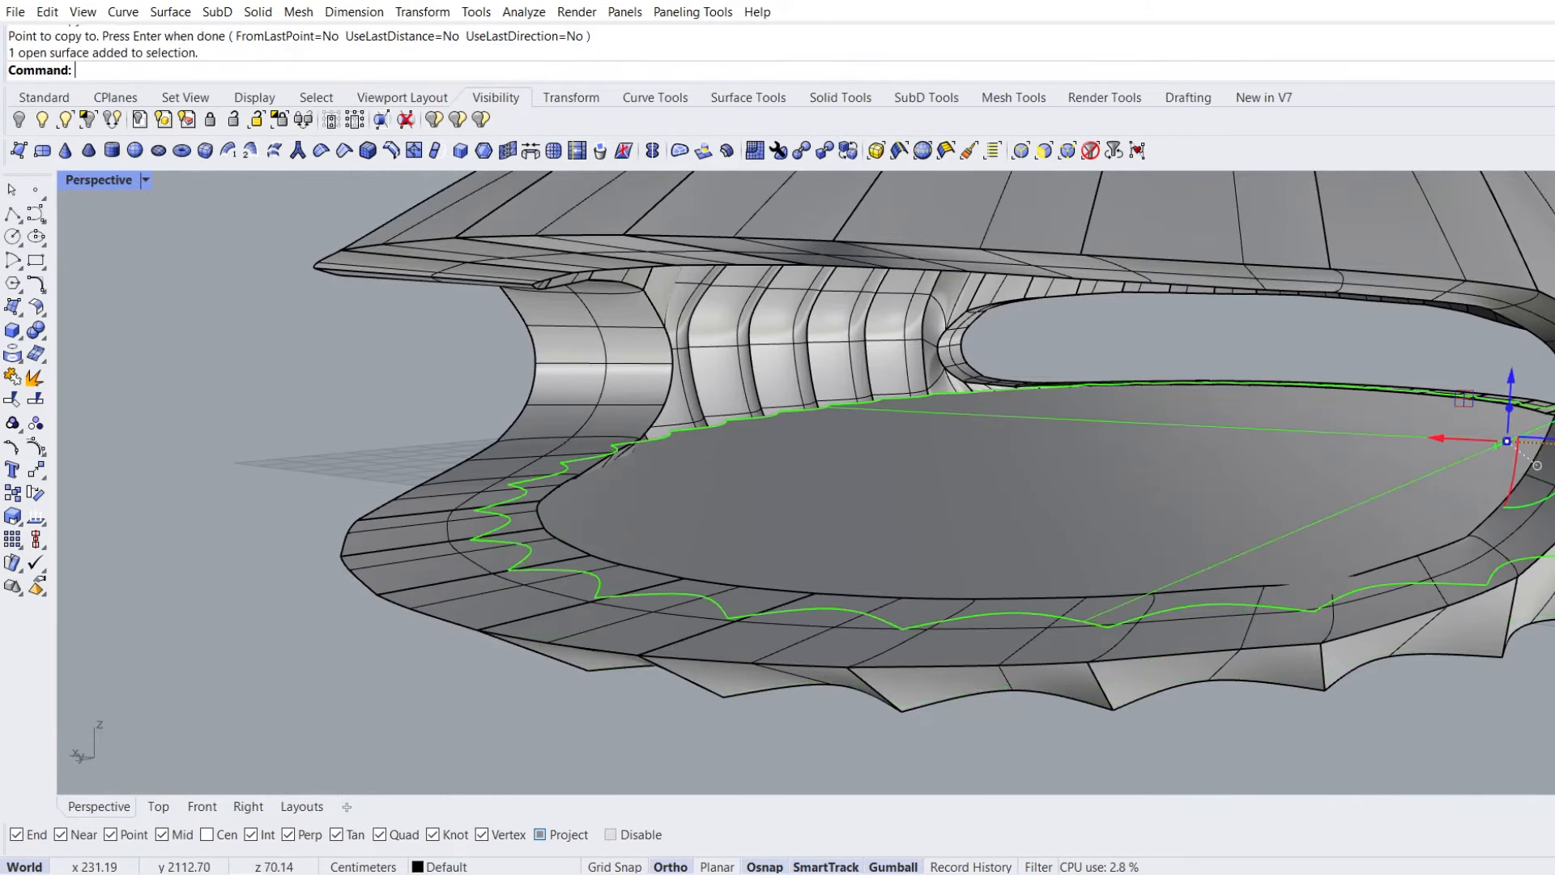
scroll(728, 534, down, 5)
right_drag(725, 526, 866, 434)
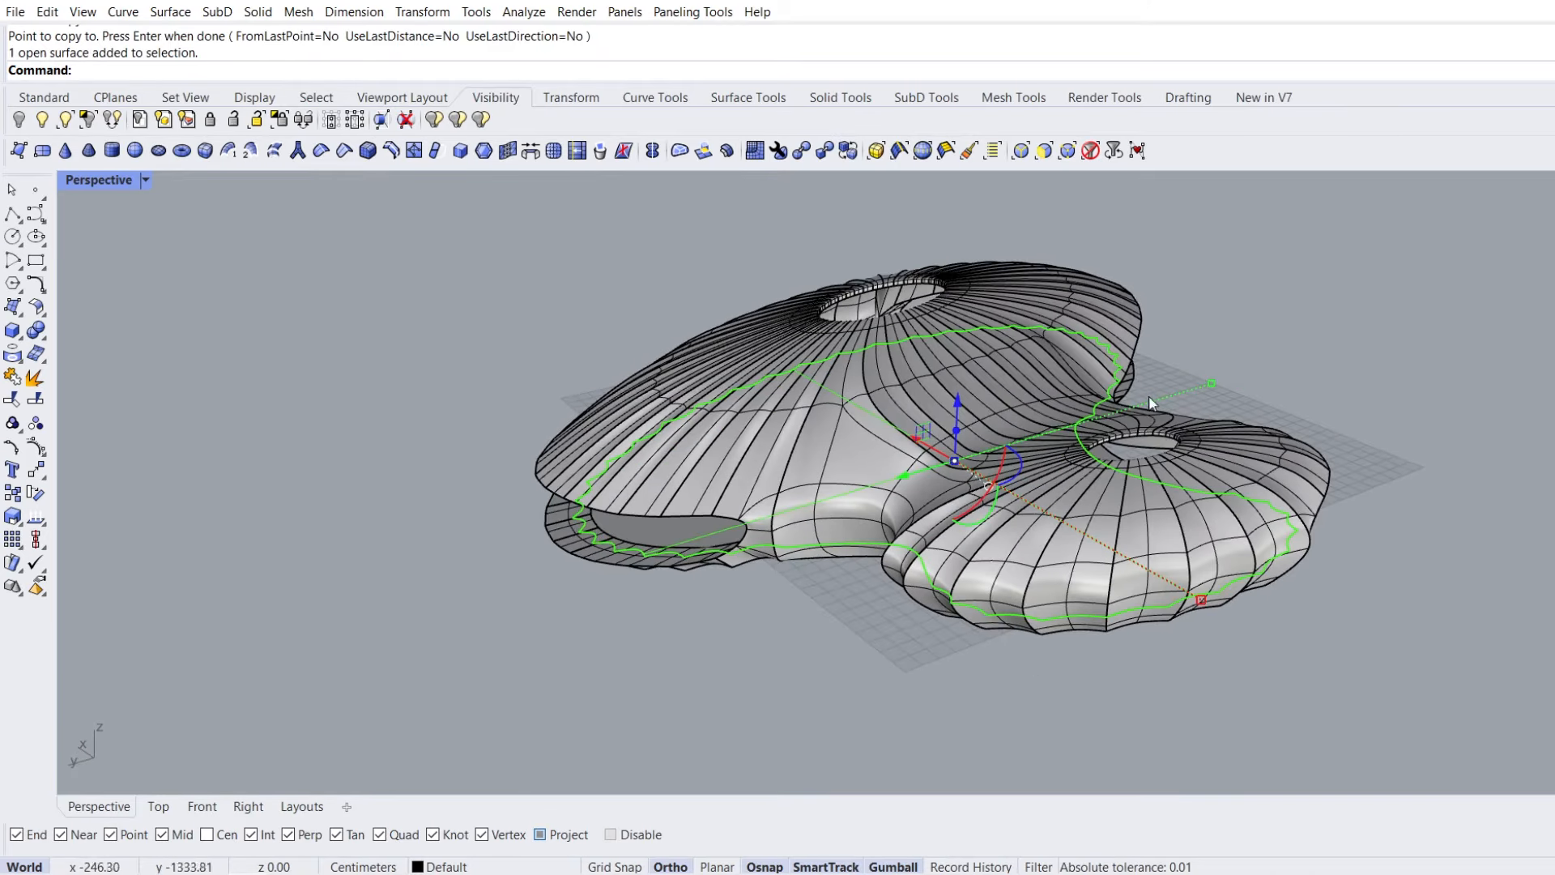
drag(1212, 387, 1416, 312)
right_drag(1416, 313, 811, 430)
right_drag(440, 653, 460, 593)
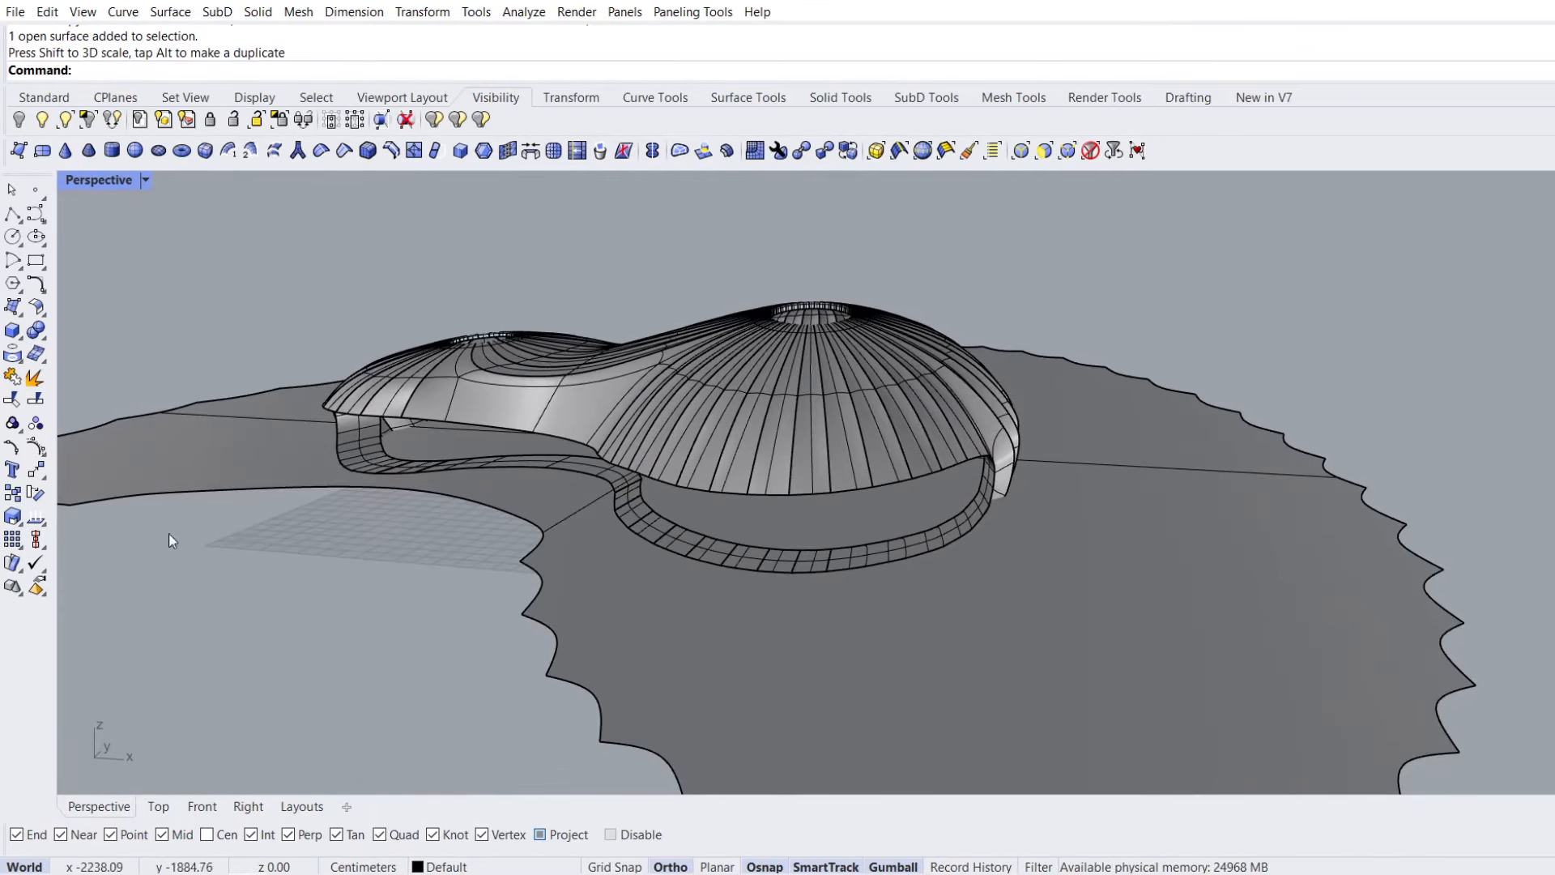
Split the enlarged floor surface using the SubD shell as the cutting object
click(35, 400)
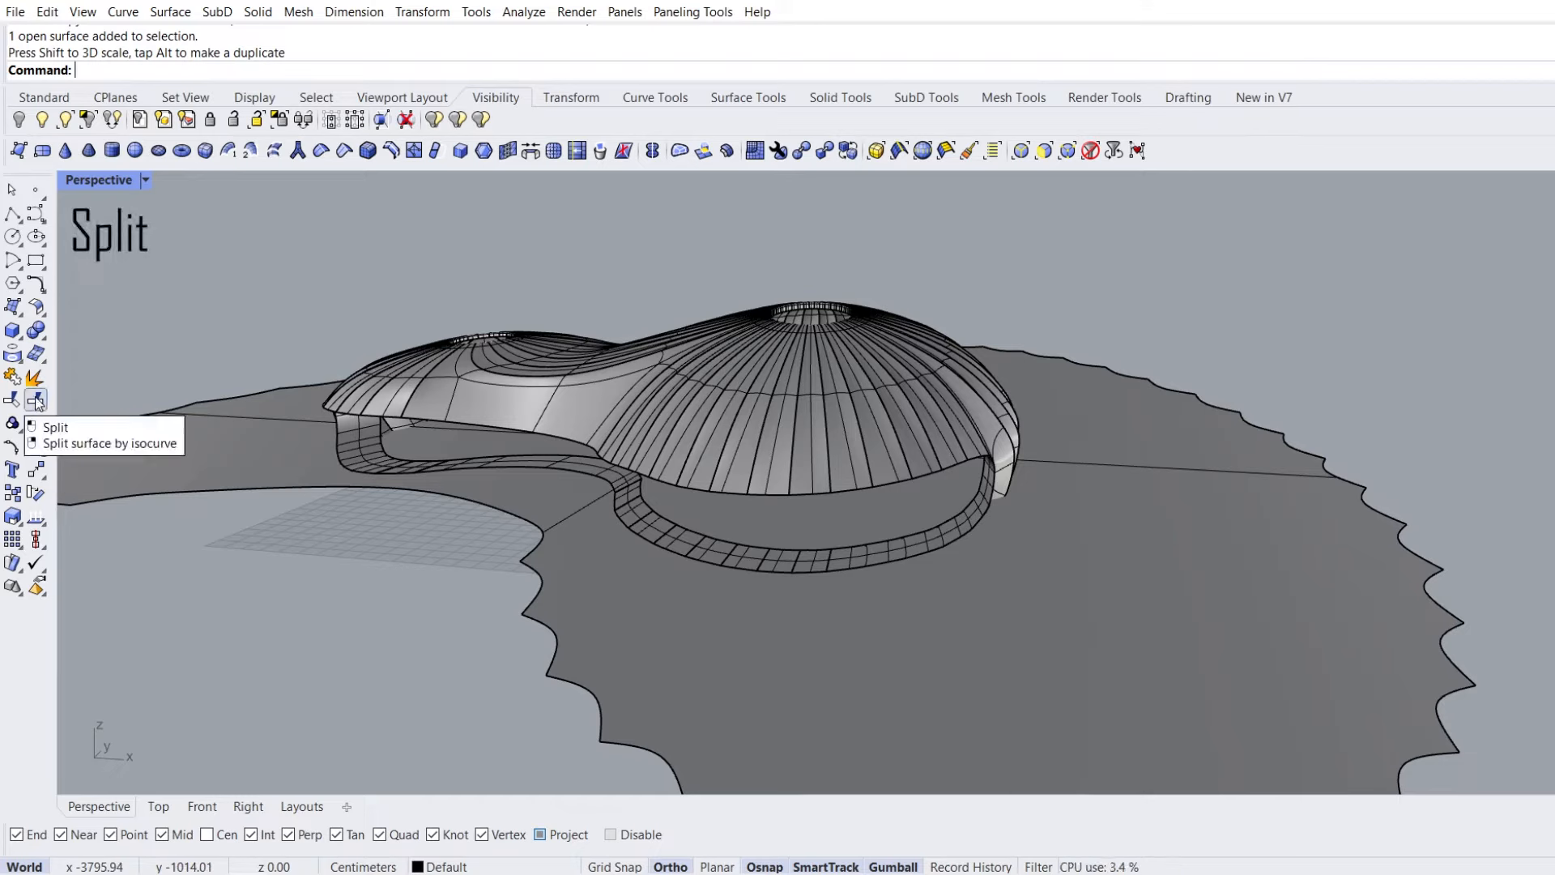
click(302, 462)
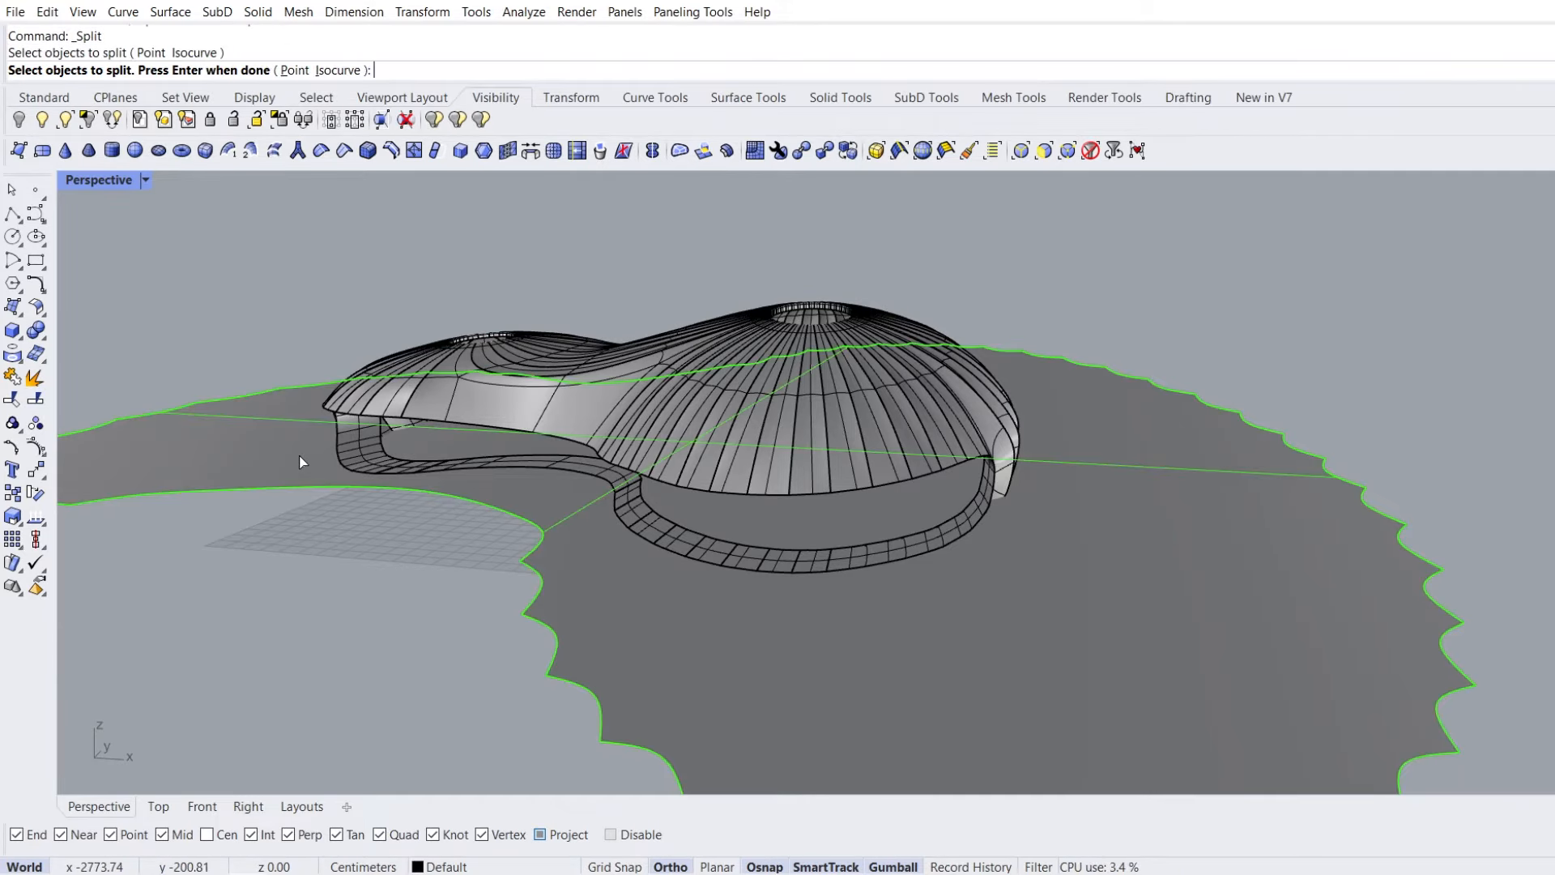
key(Return)
click(405, 405)
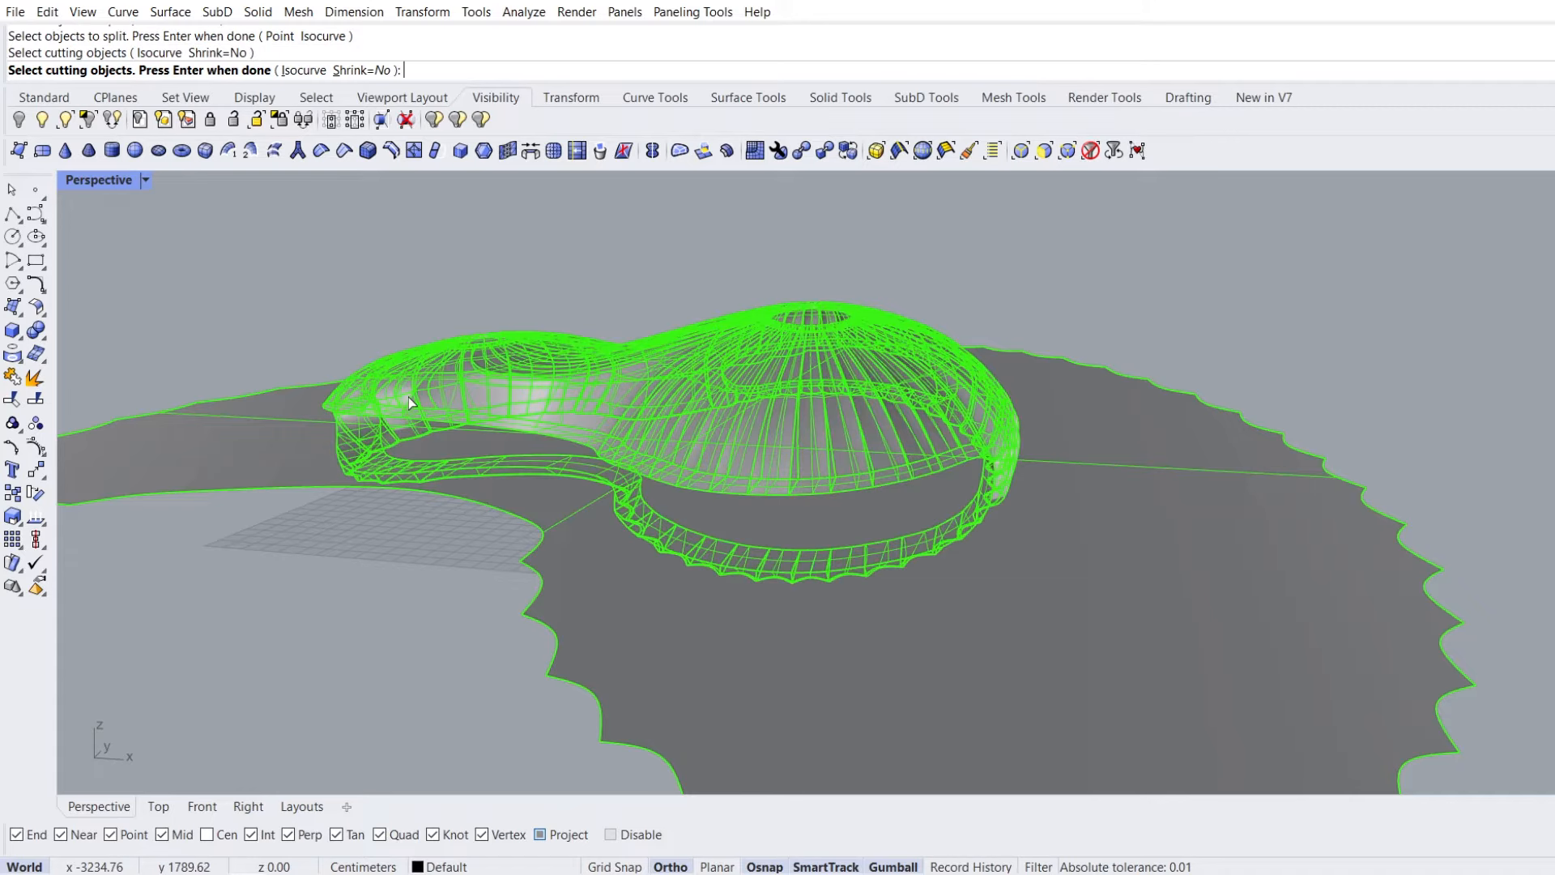
key(Return)
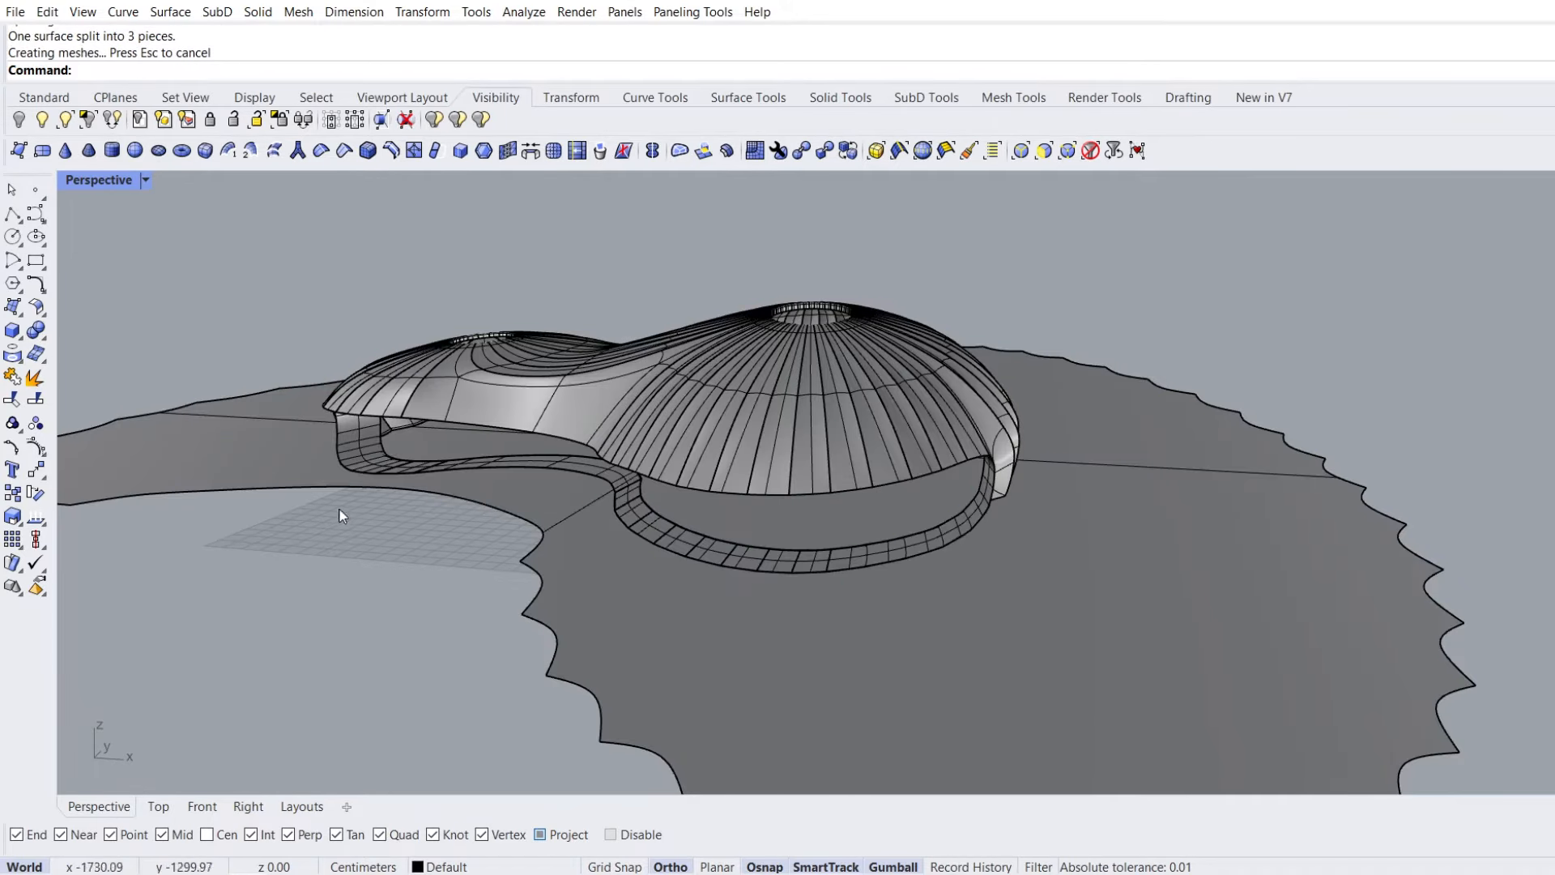
Delete the outer piece and the ring piece of the split floor, isolating the floor and base surfaces to reach the ring
click(278, 465)
key(Delete)
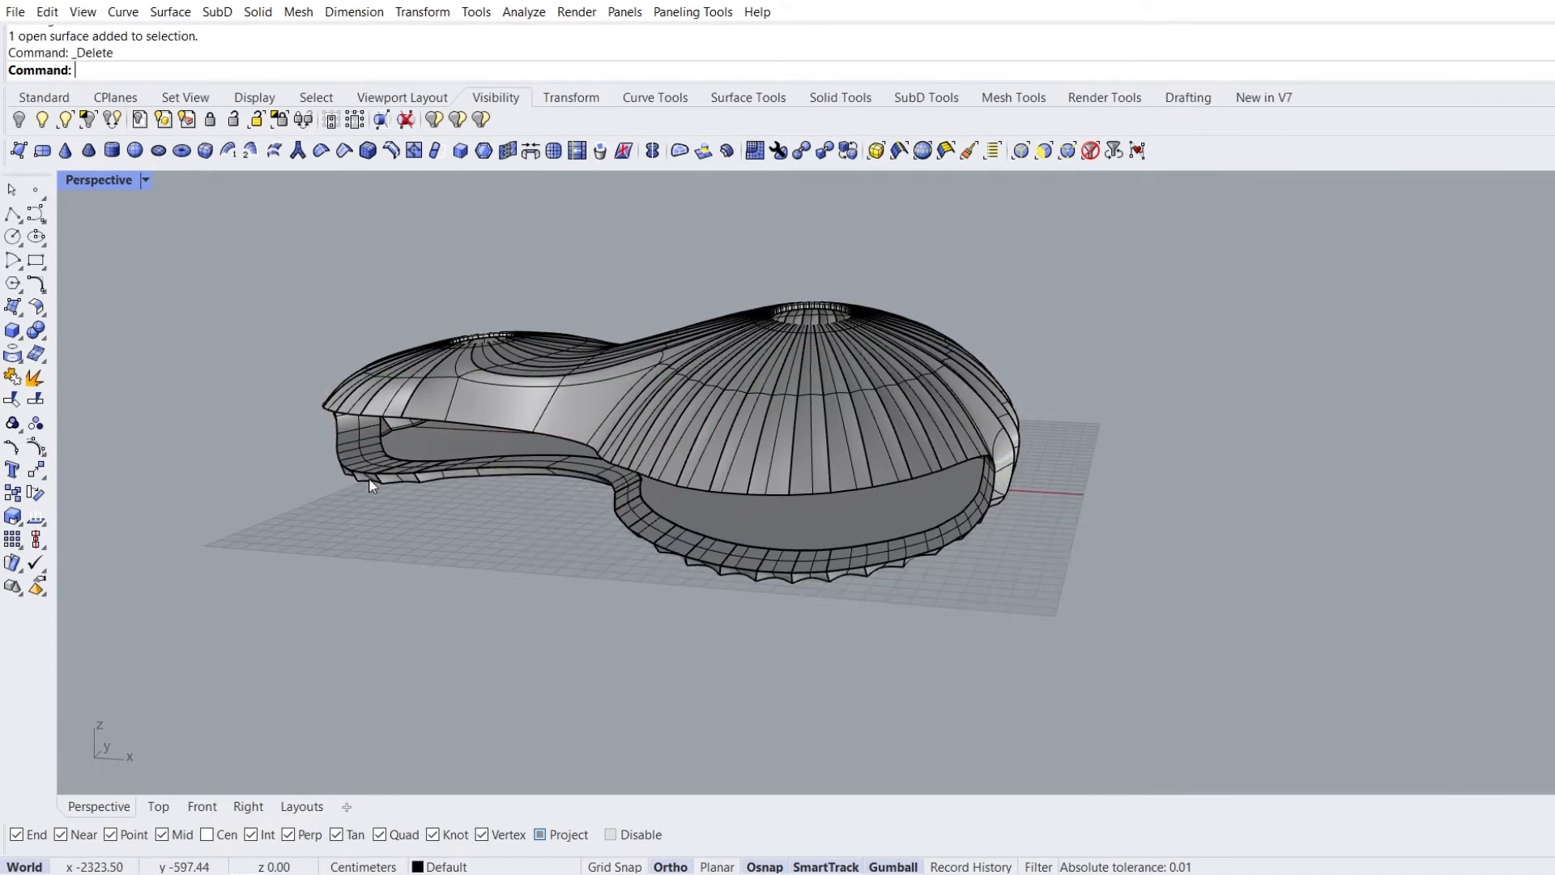
click(661, 538)
click(20, 119)
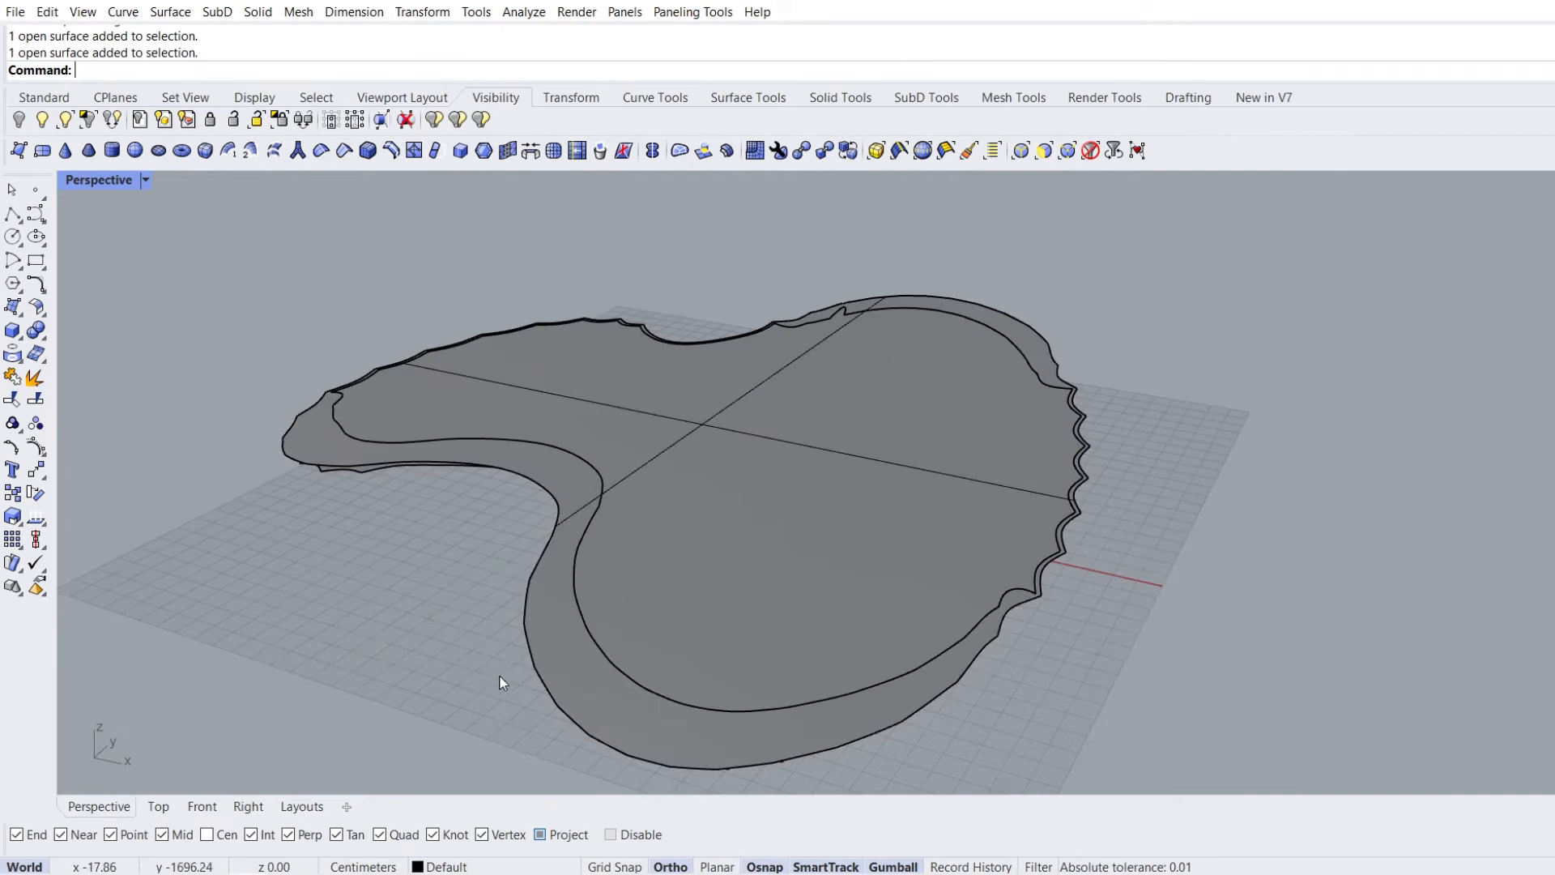
click(564, 647)
key(Delete)
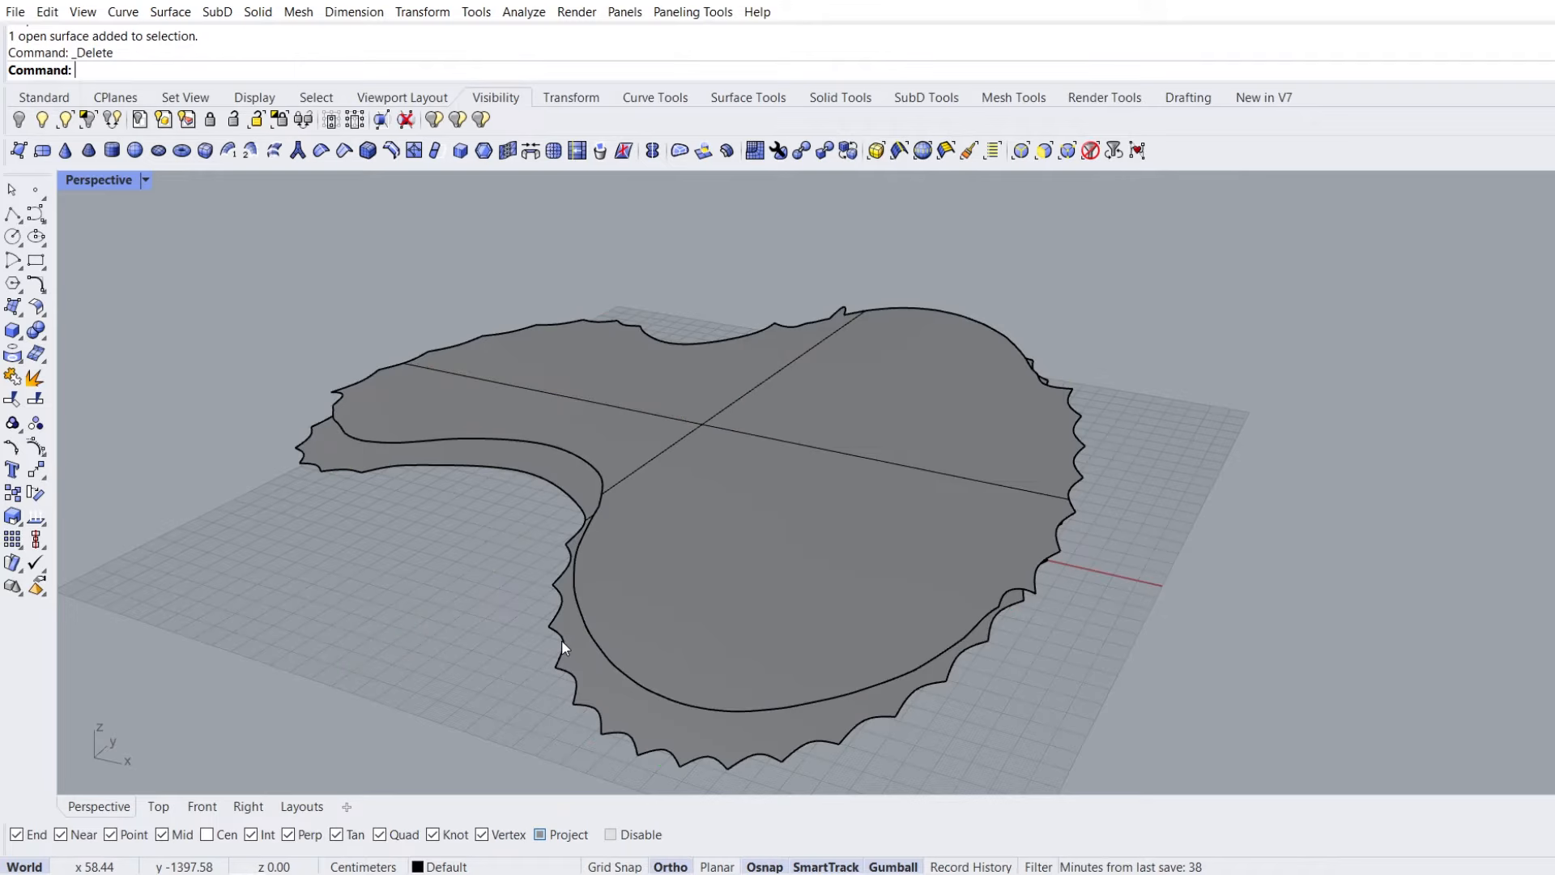
Show all hidden objects and view the model in Rendered display mode
right_drag(587, 630, 528, 538)
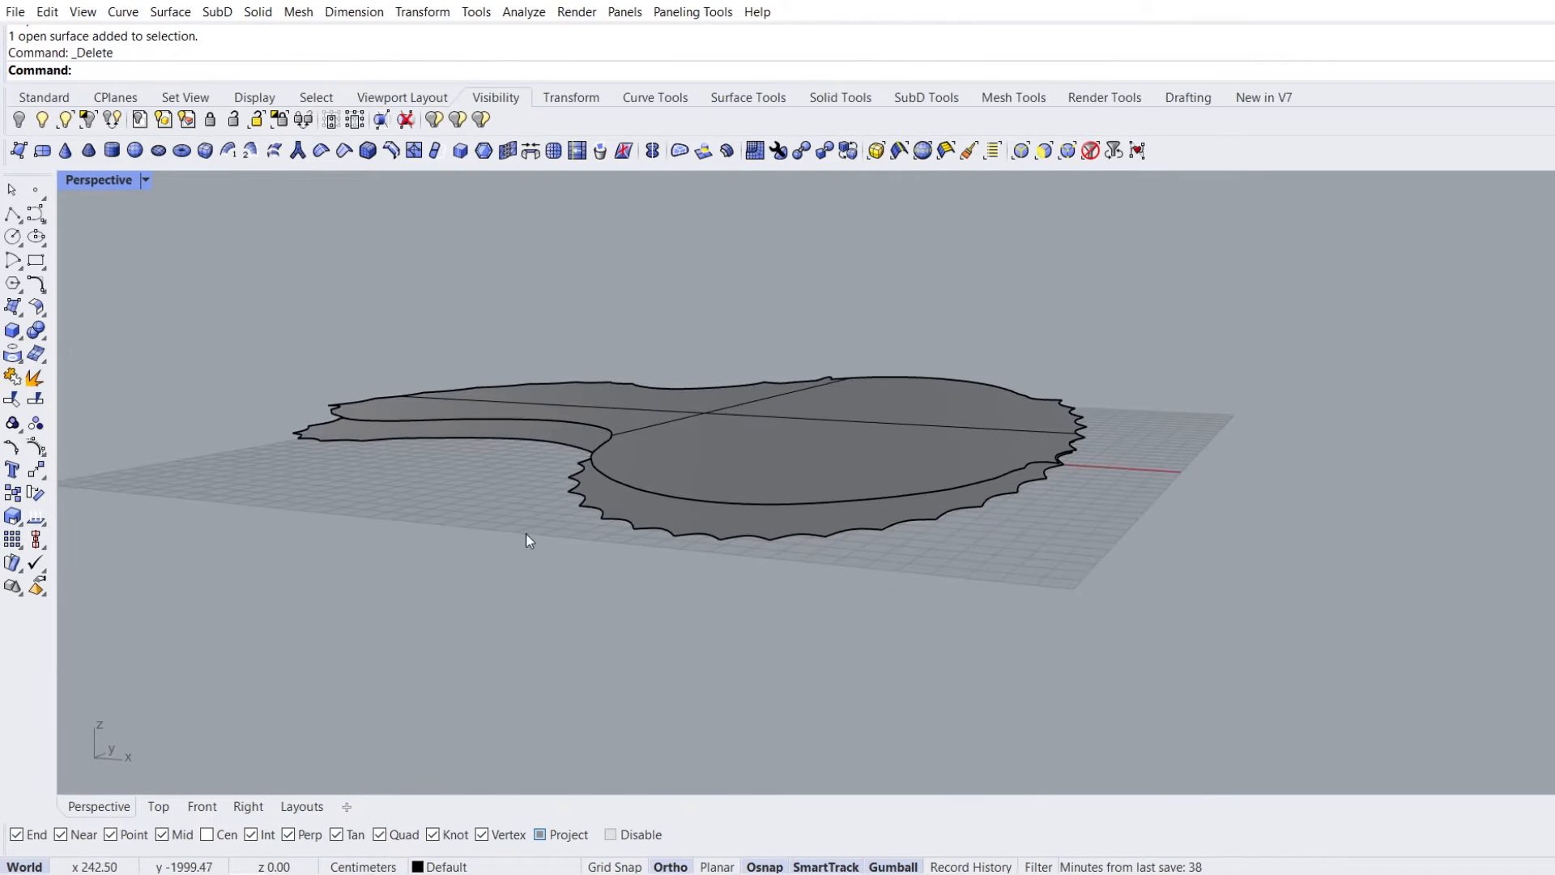
click(41, 123)
right_drag(361, 341, 350, 377)
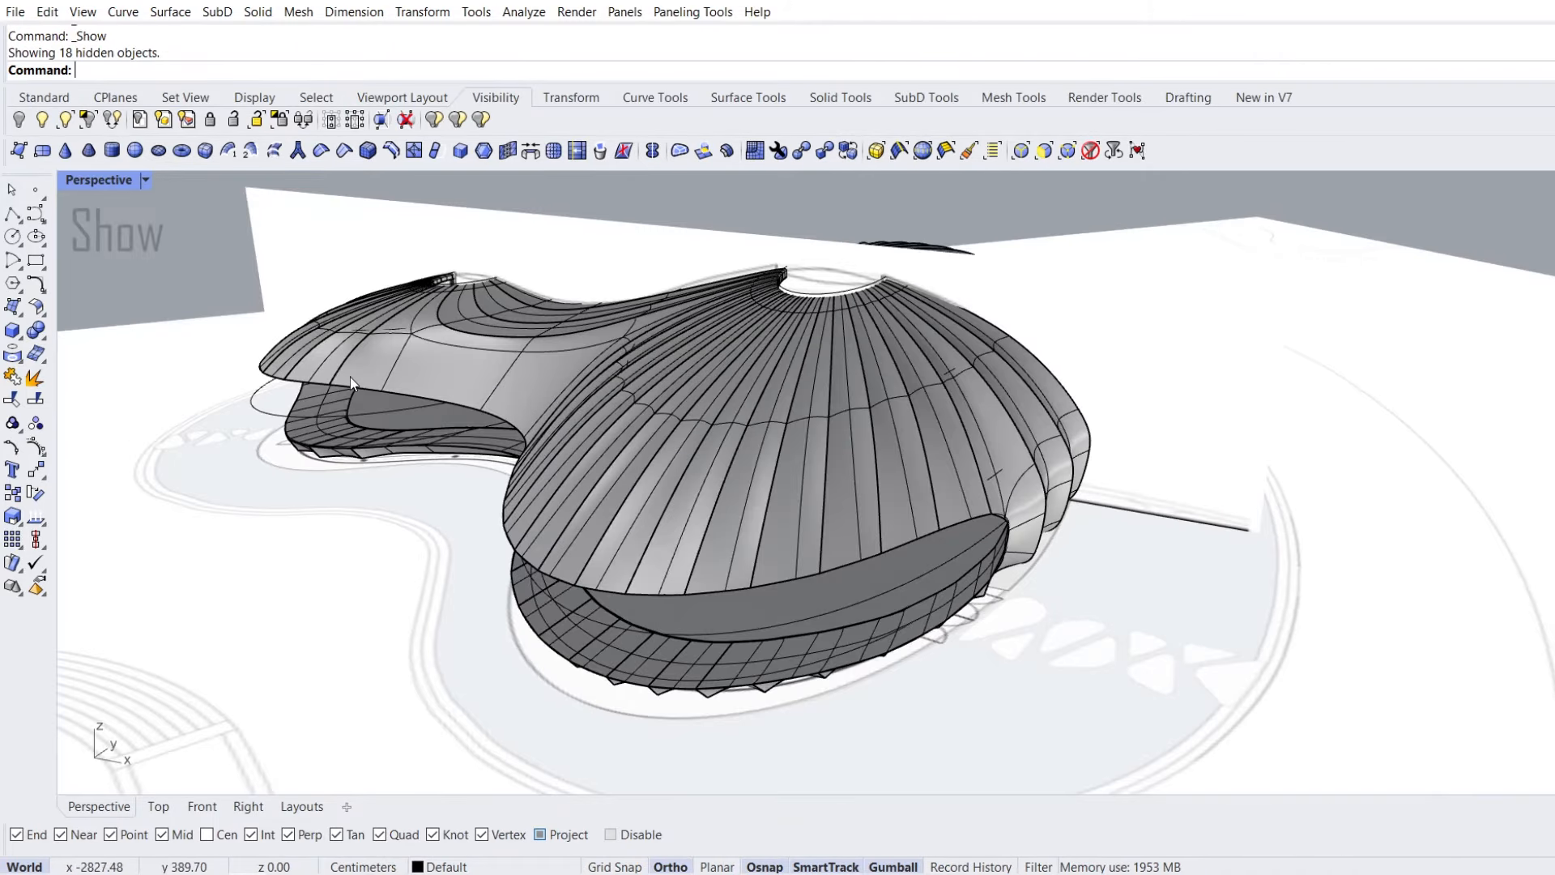
click(149, 179)
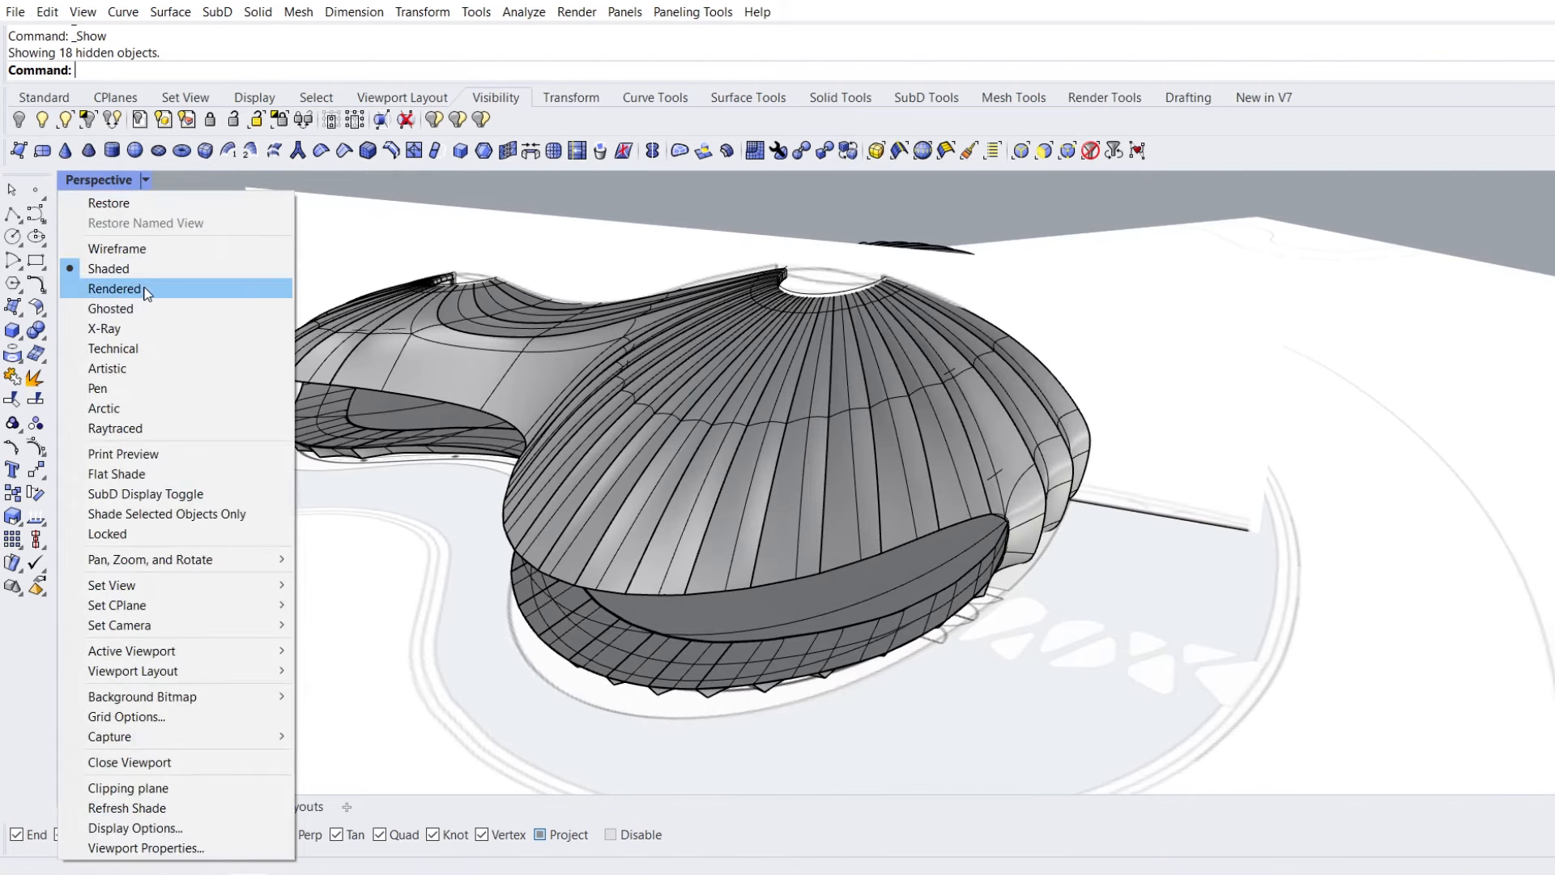
click(144, 288)
right_drag(262, 377, 522, 452)
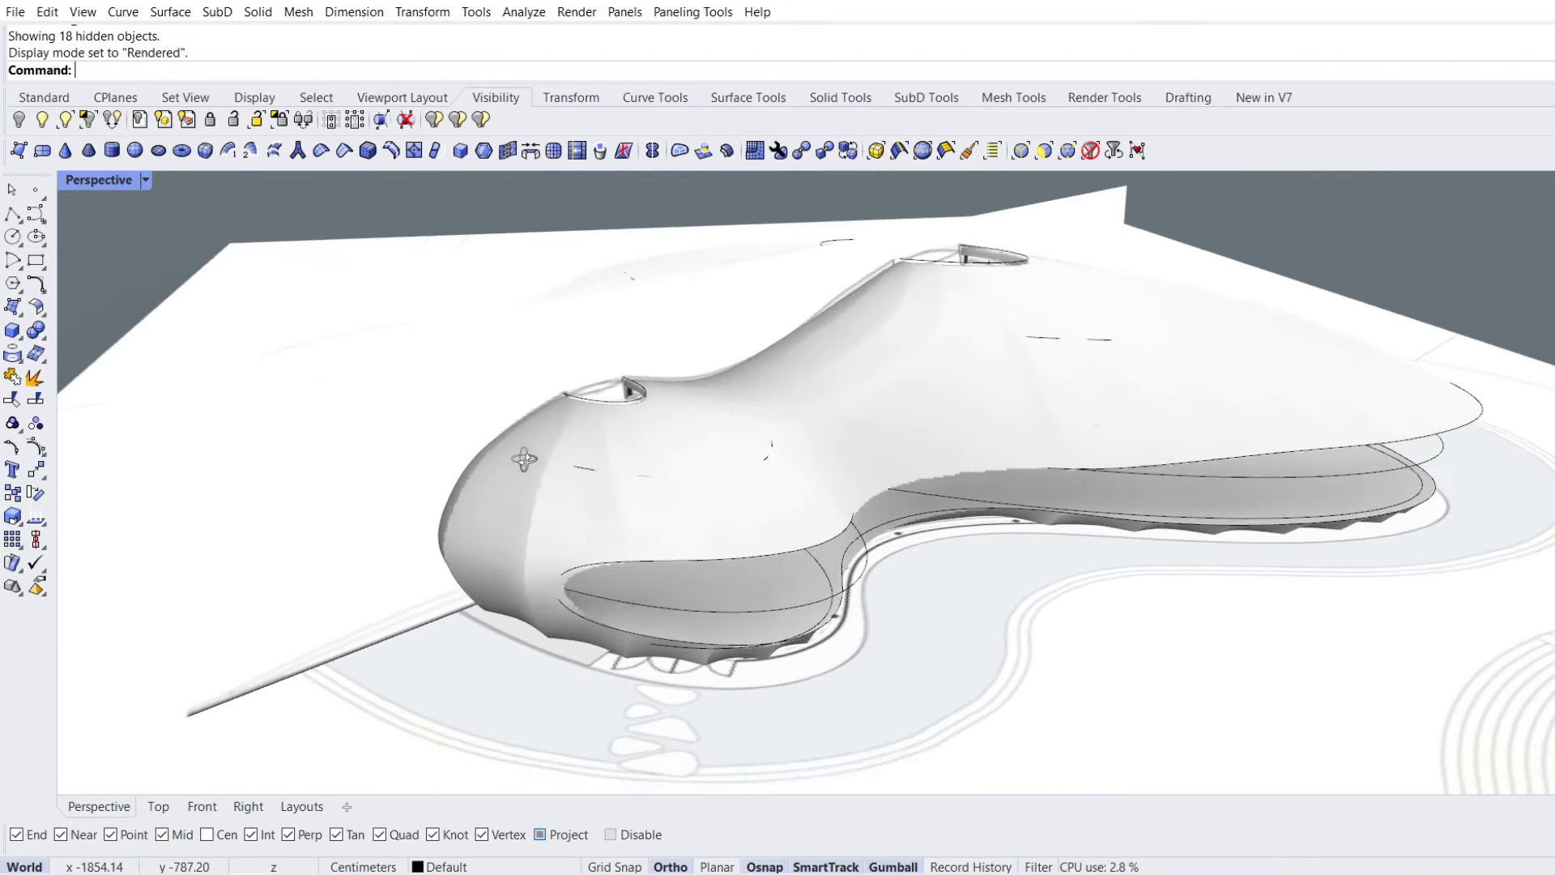
Hide the horizontal and vertical reference image planes
click(526, 442)
shift+click(401, 640)
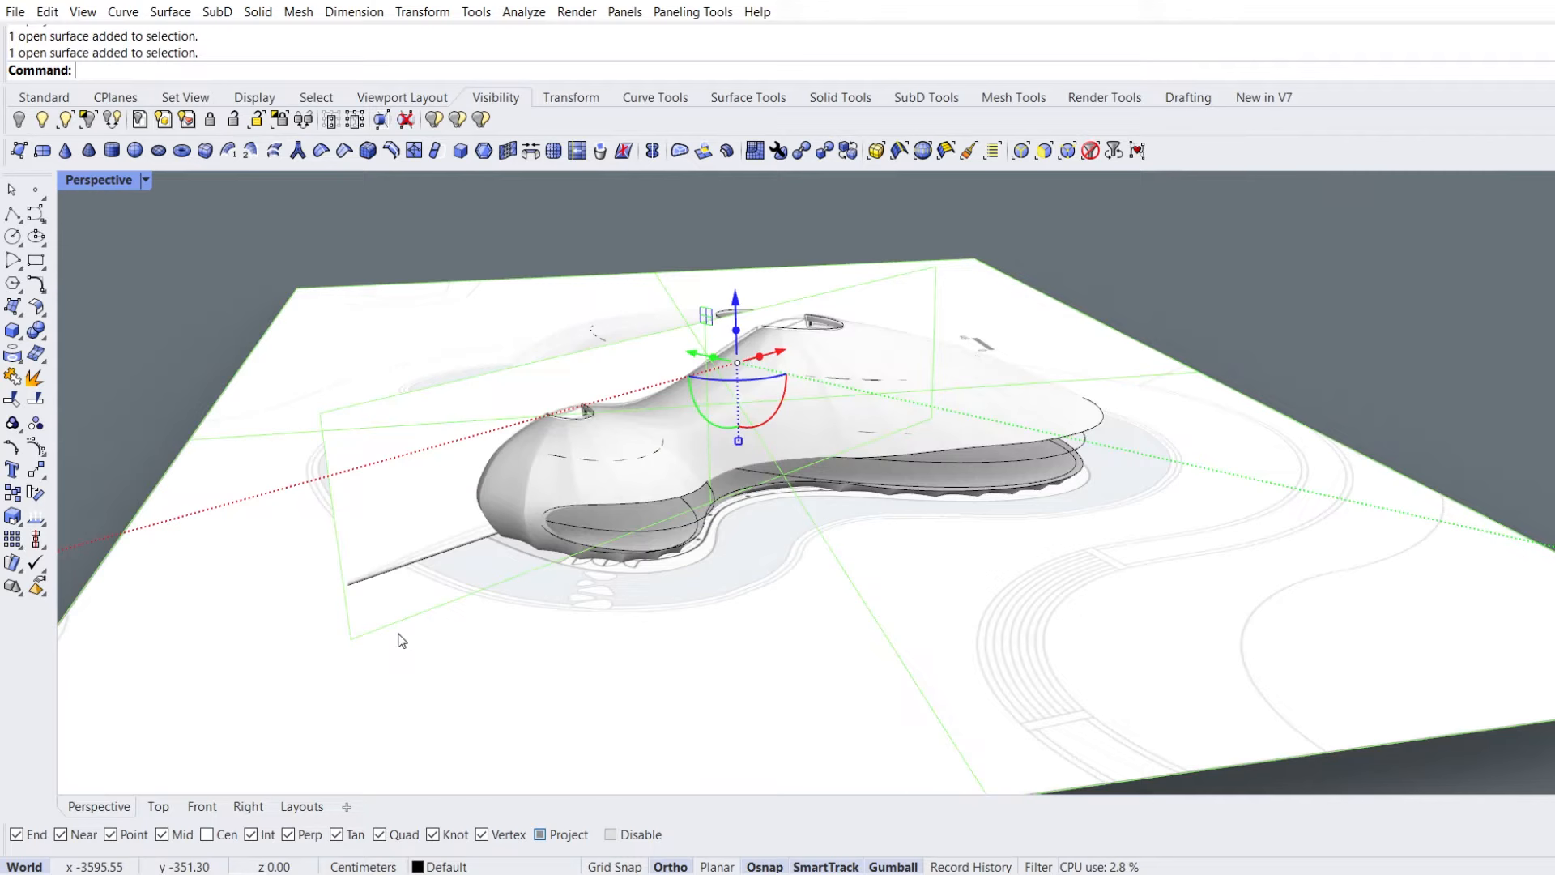
click(16, 122)
Select all curves with SelCrv, hide them, and set the Perspective view back to Shaded display
right_drag(535, 421, 504, 385)
text(S)
text(elClosedCrv)
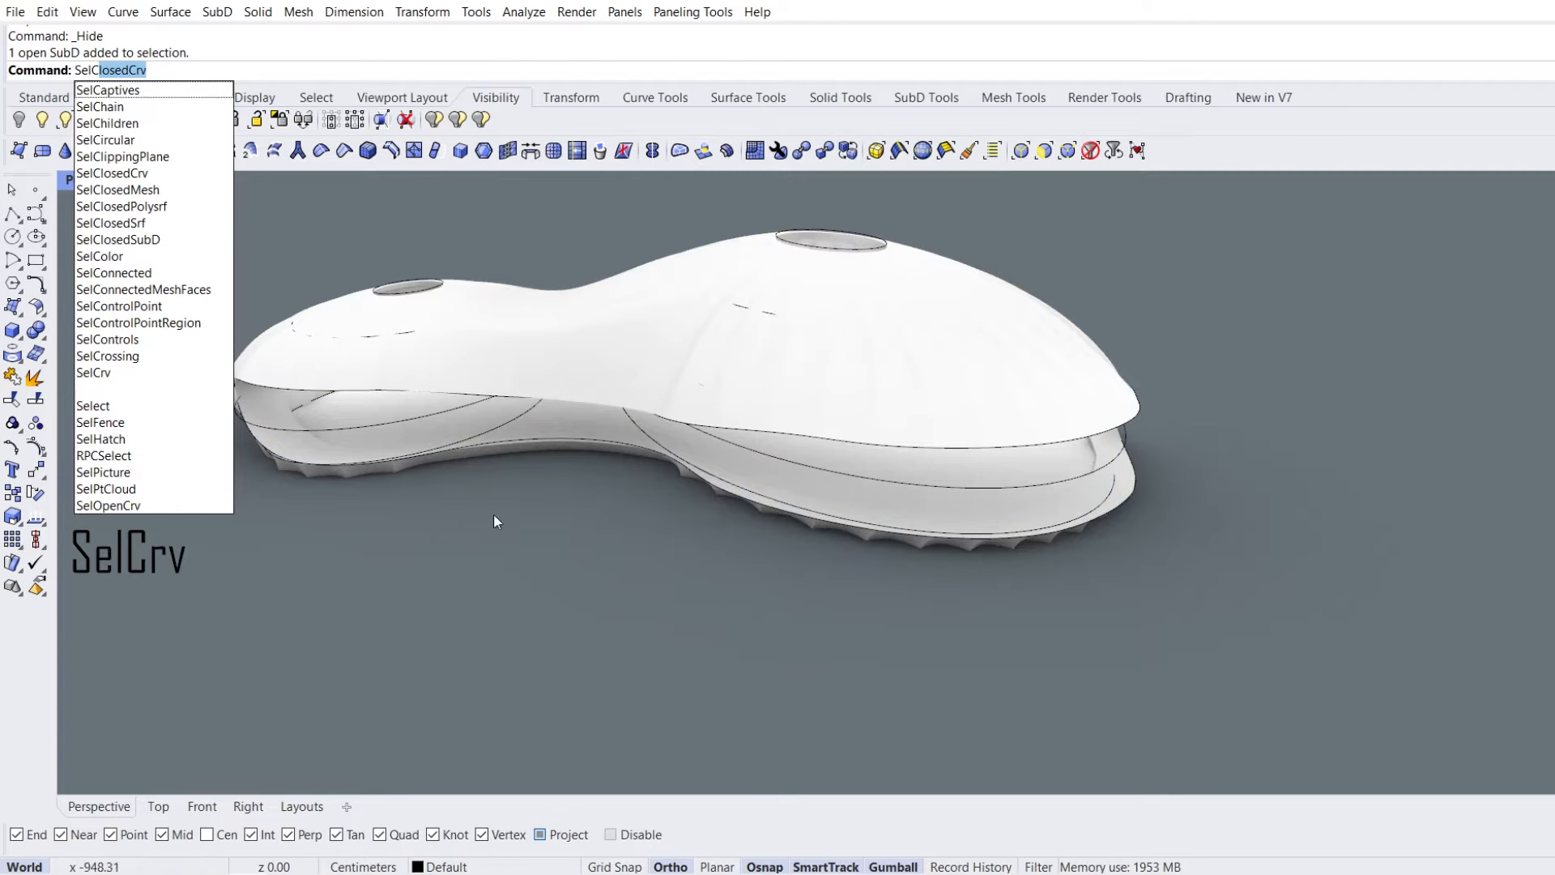
click(136, 374)
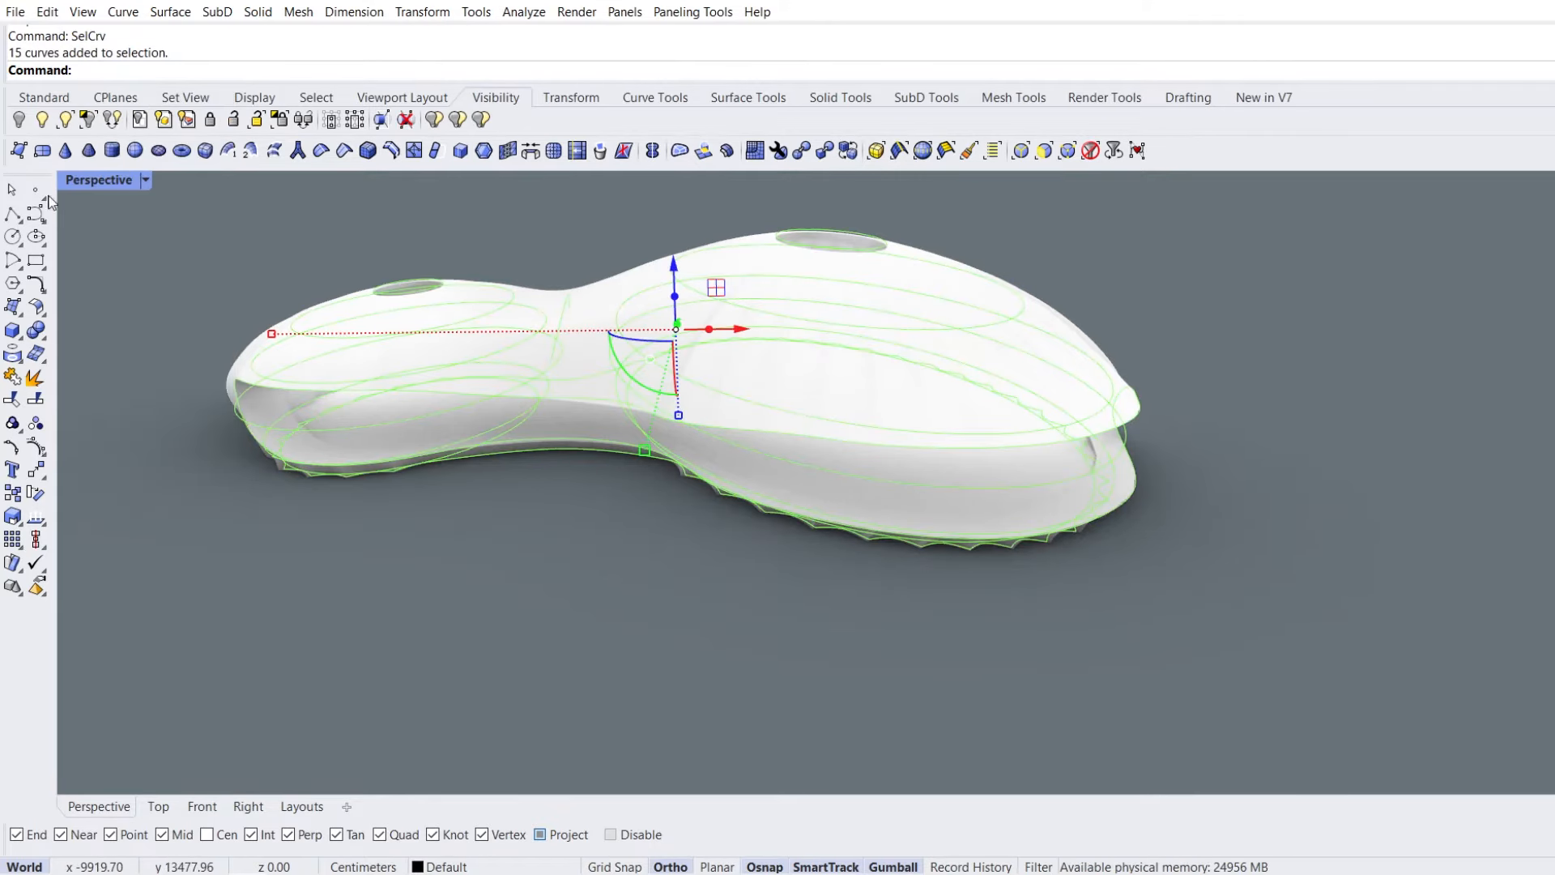
click(22, 121)
mouse_move(722, 445)
right_down()
mouse_move(627, 414)
mouse_move(625, 434)
mouse_move(698, 454)
right_up()
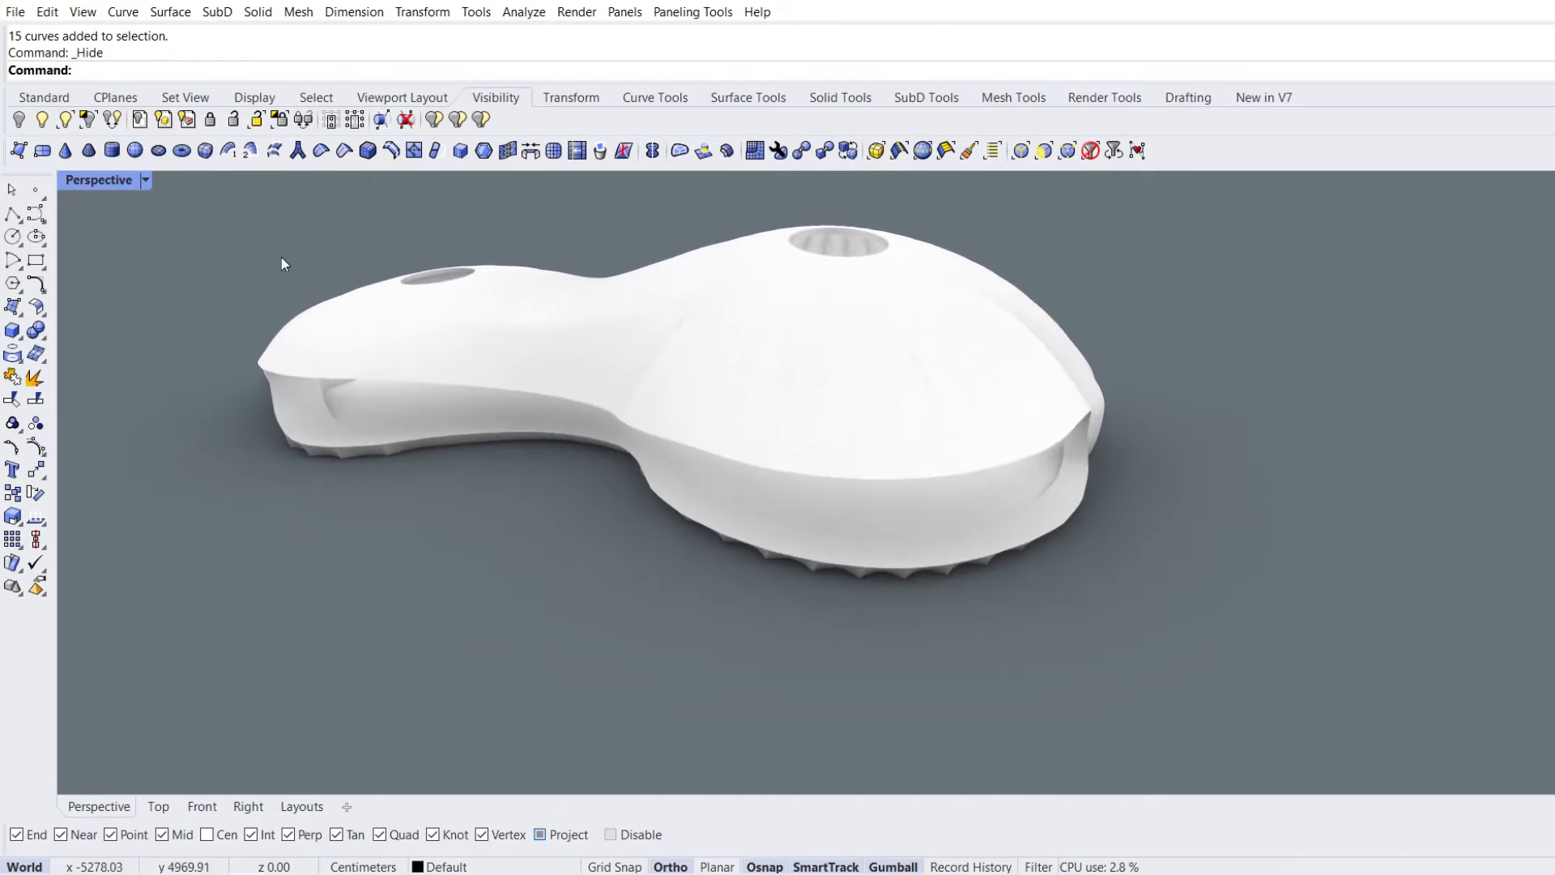
click(146, 180)
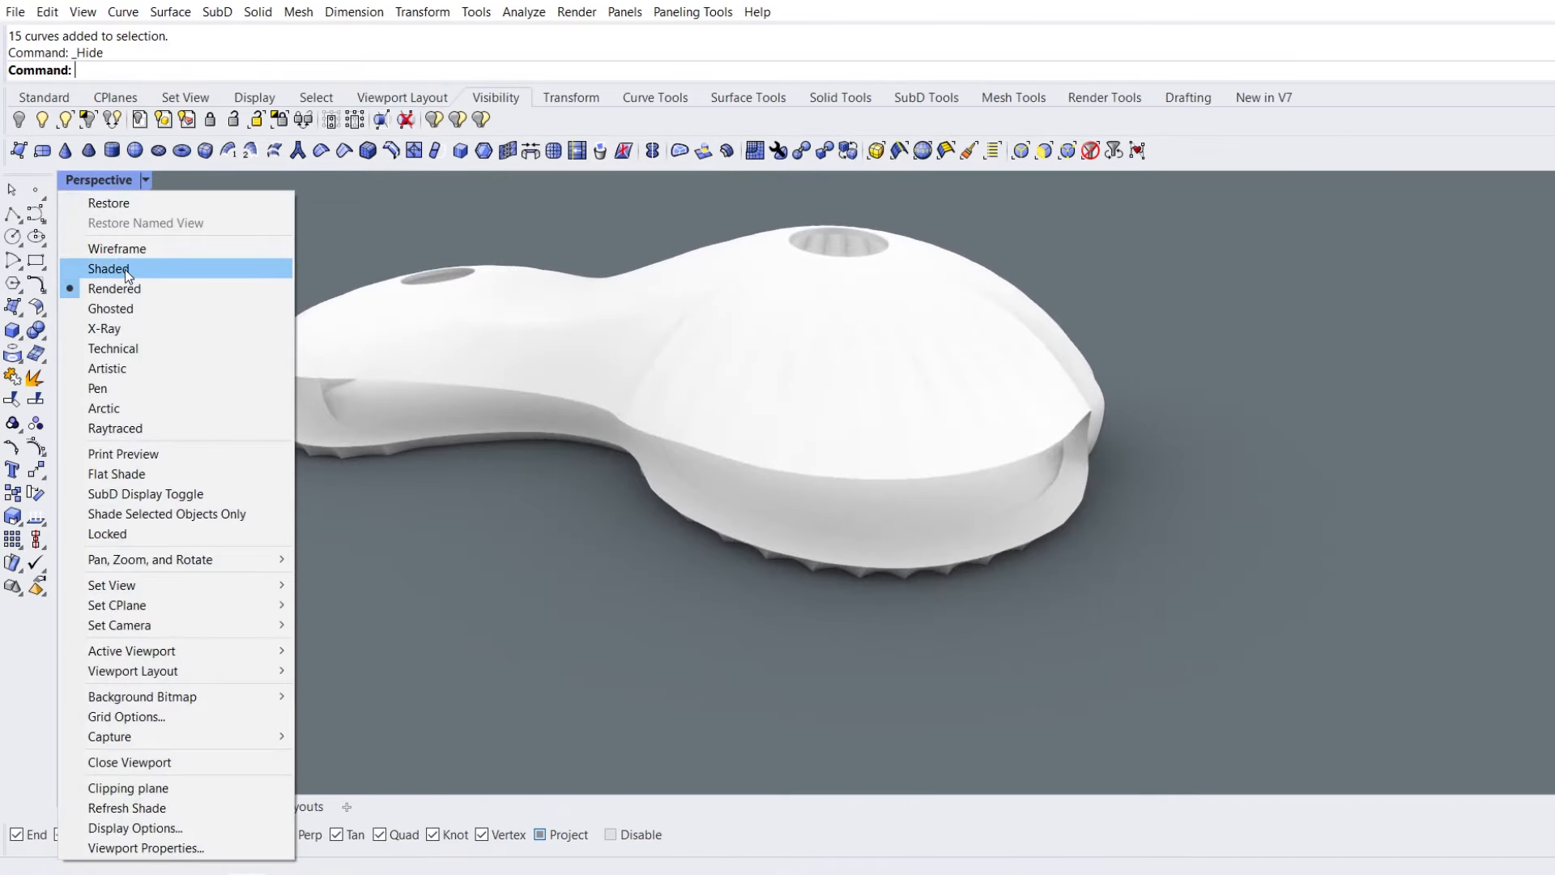
click(125, 269)
Duplicate the full edge loop along the middle of the opening's rim as a curve, and hide the SubD and surfaces
scroll(298, 415, up, 6)
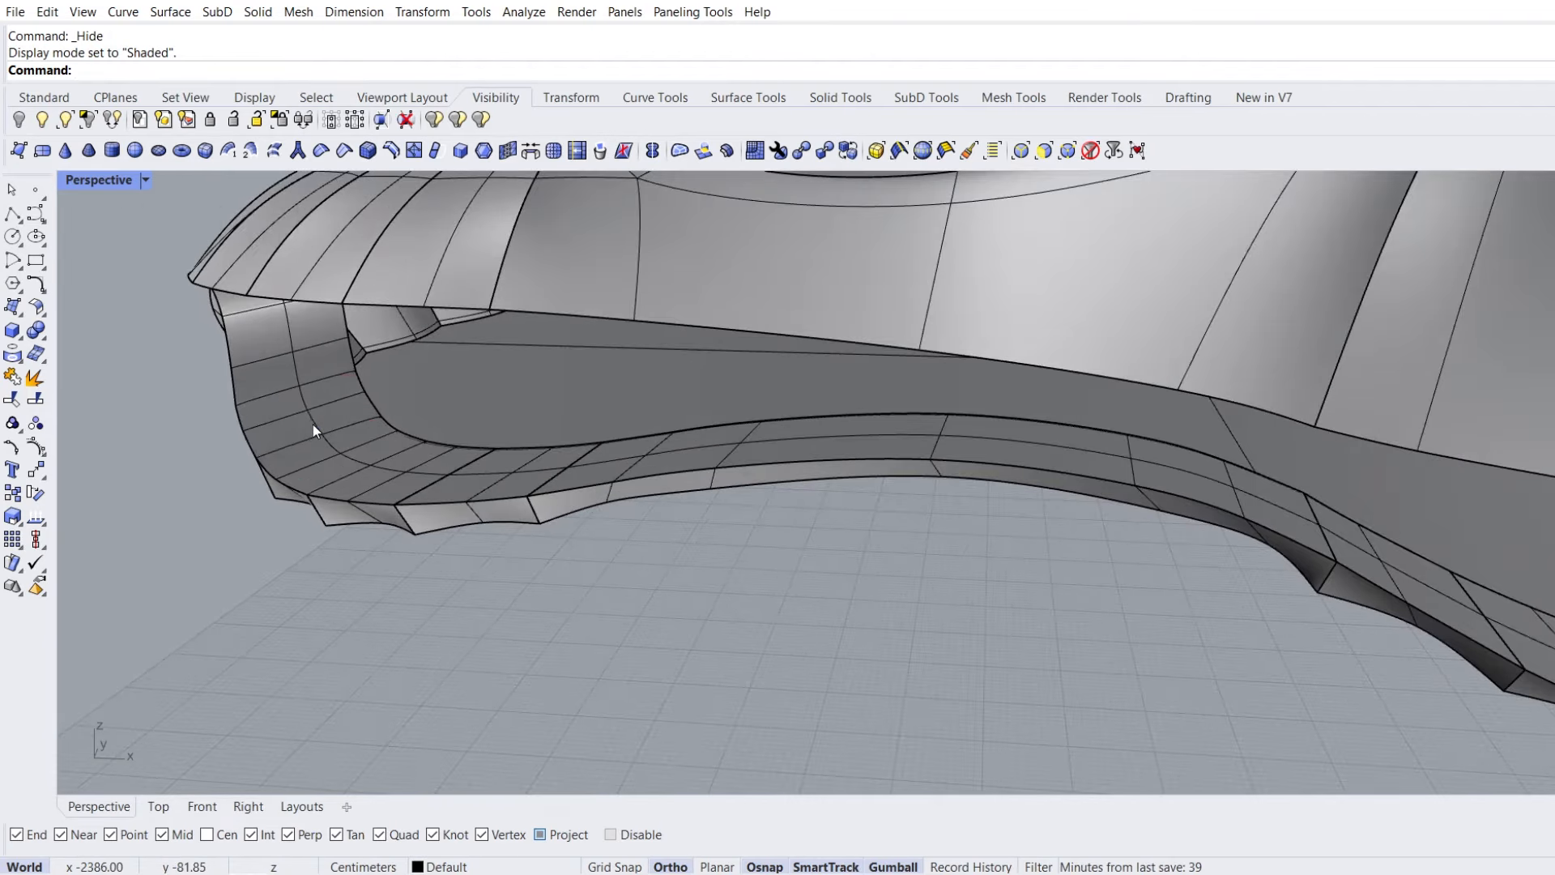
ctrl+shift+double_click(313, 424)
scroll(316, 430, down, 5)
right_drag(325, 436, 337, 399)
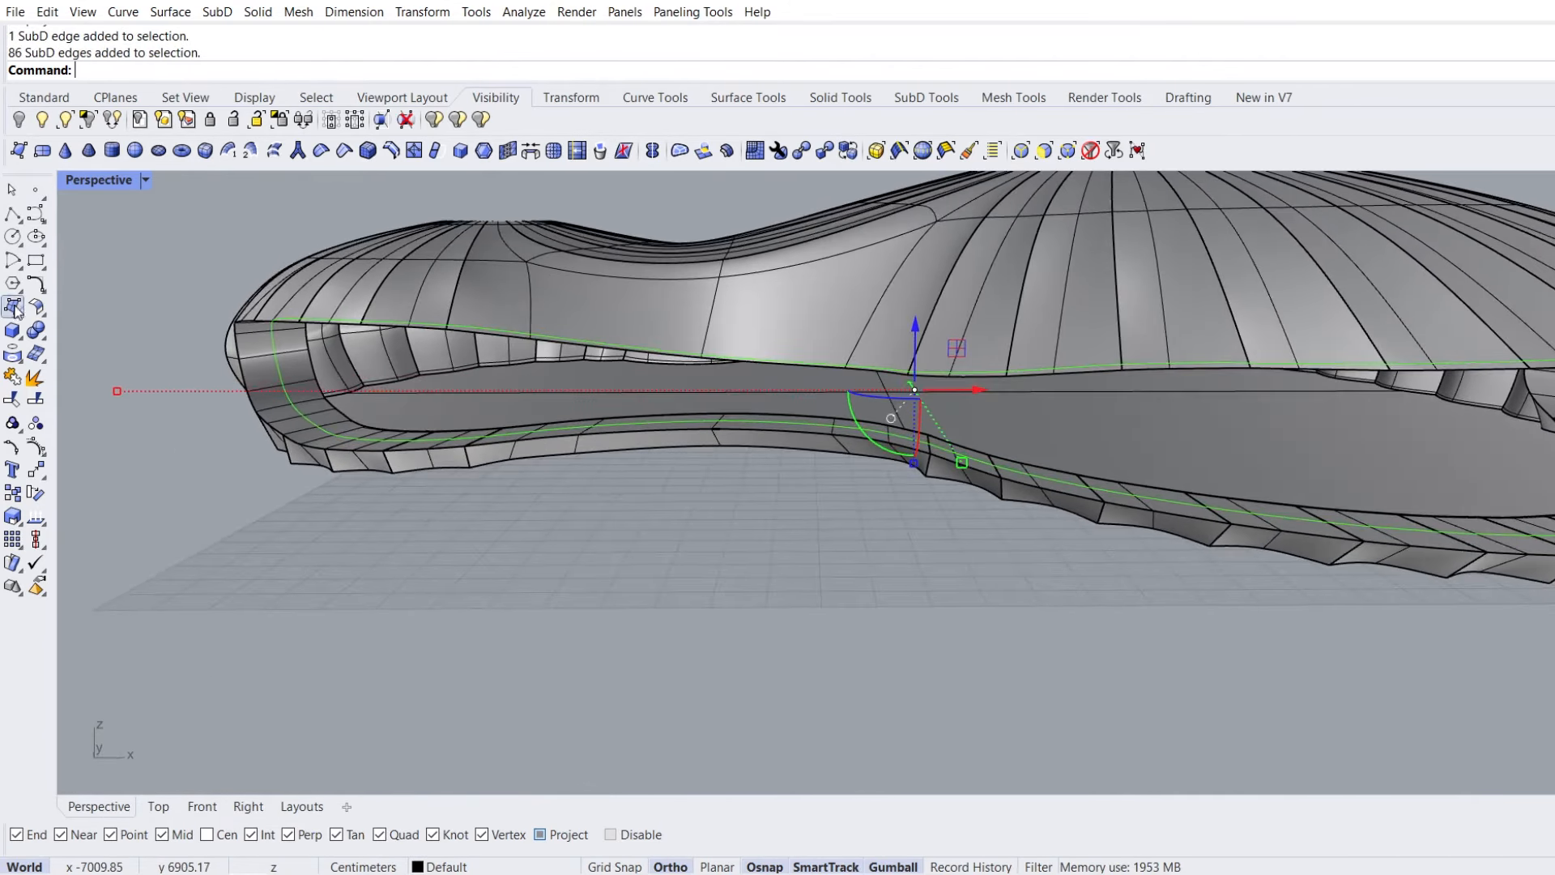
click(23, 361)
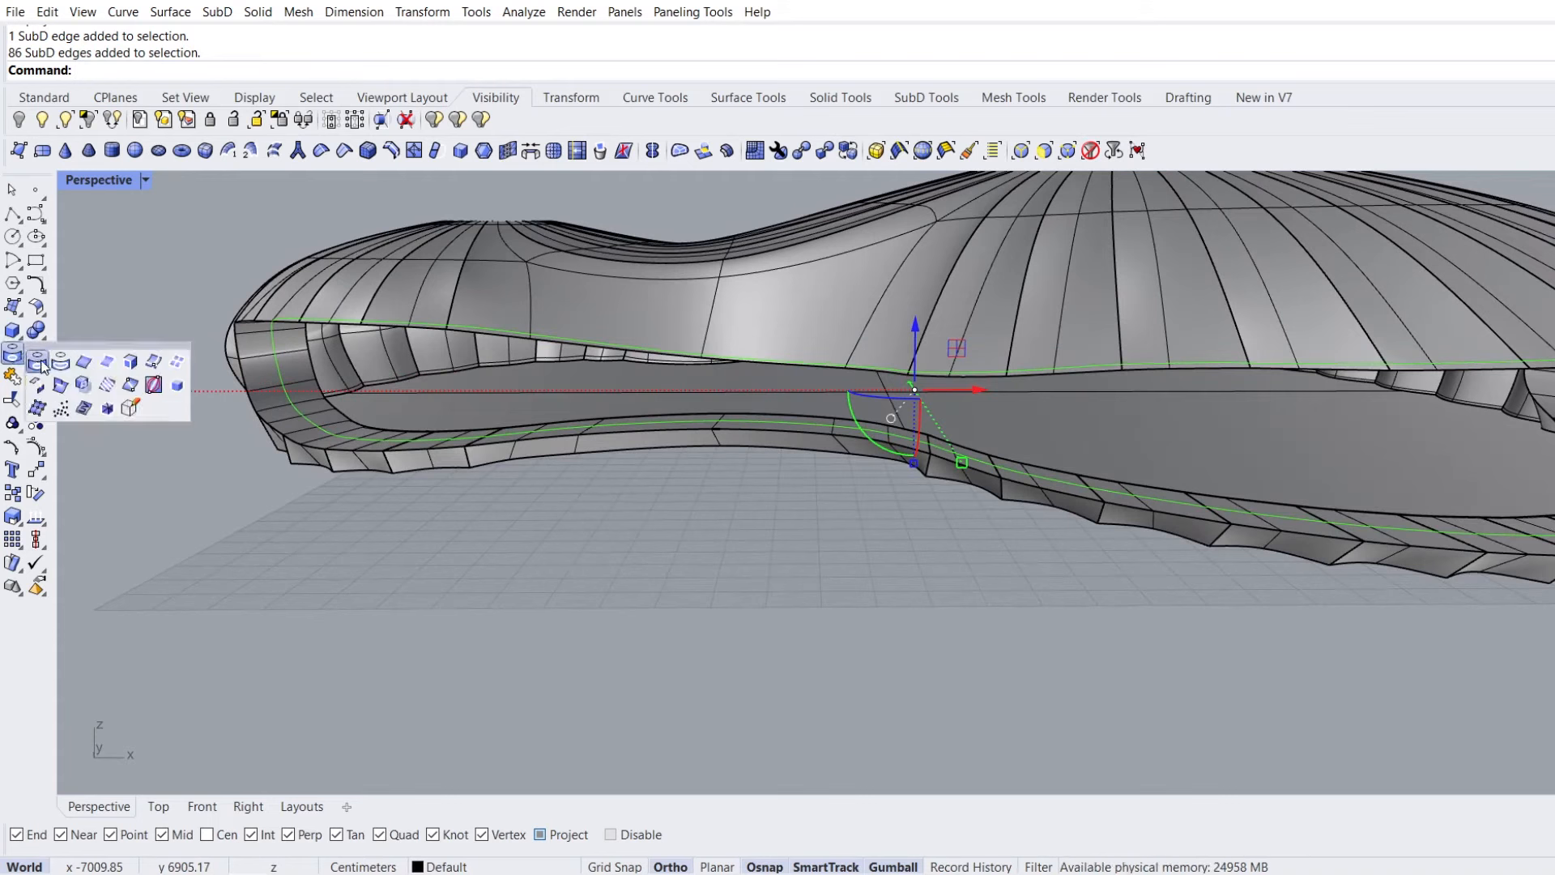
click(85, 363)
click(87, 125)
click(429, 520)
scroll(429, 518, down, 5)
Select the duplicated rim curve to show its points, and disable all object snaps in the Top view
click(597, 420)
right_drag(597, 427, 576, 480)
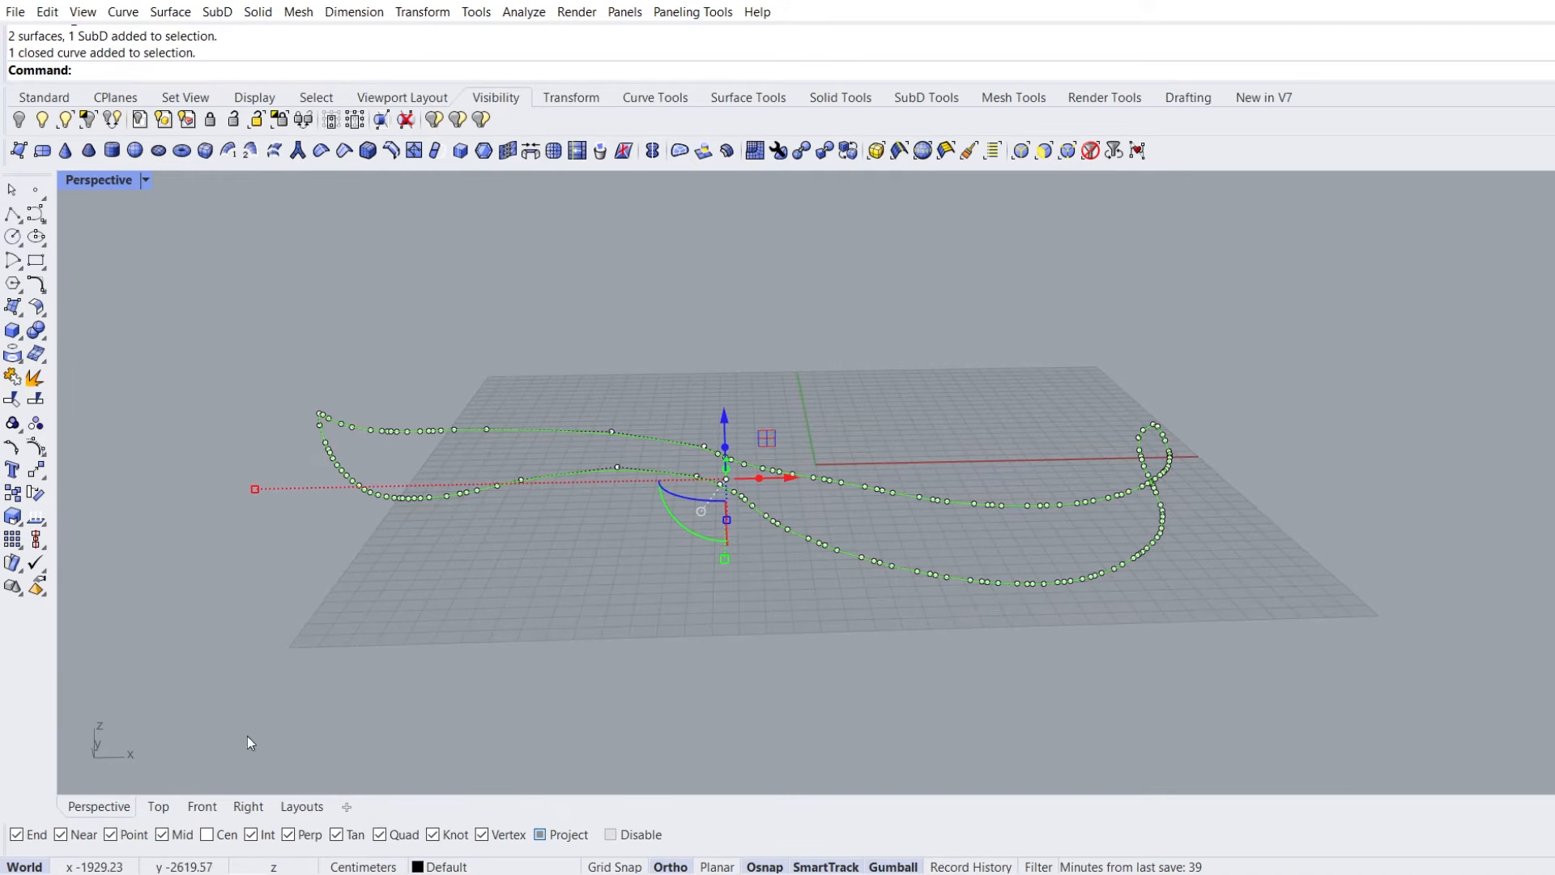
click(158, 806)
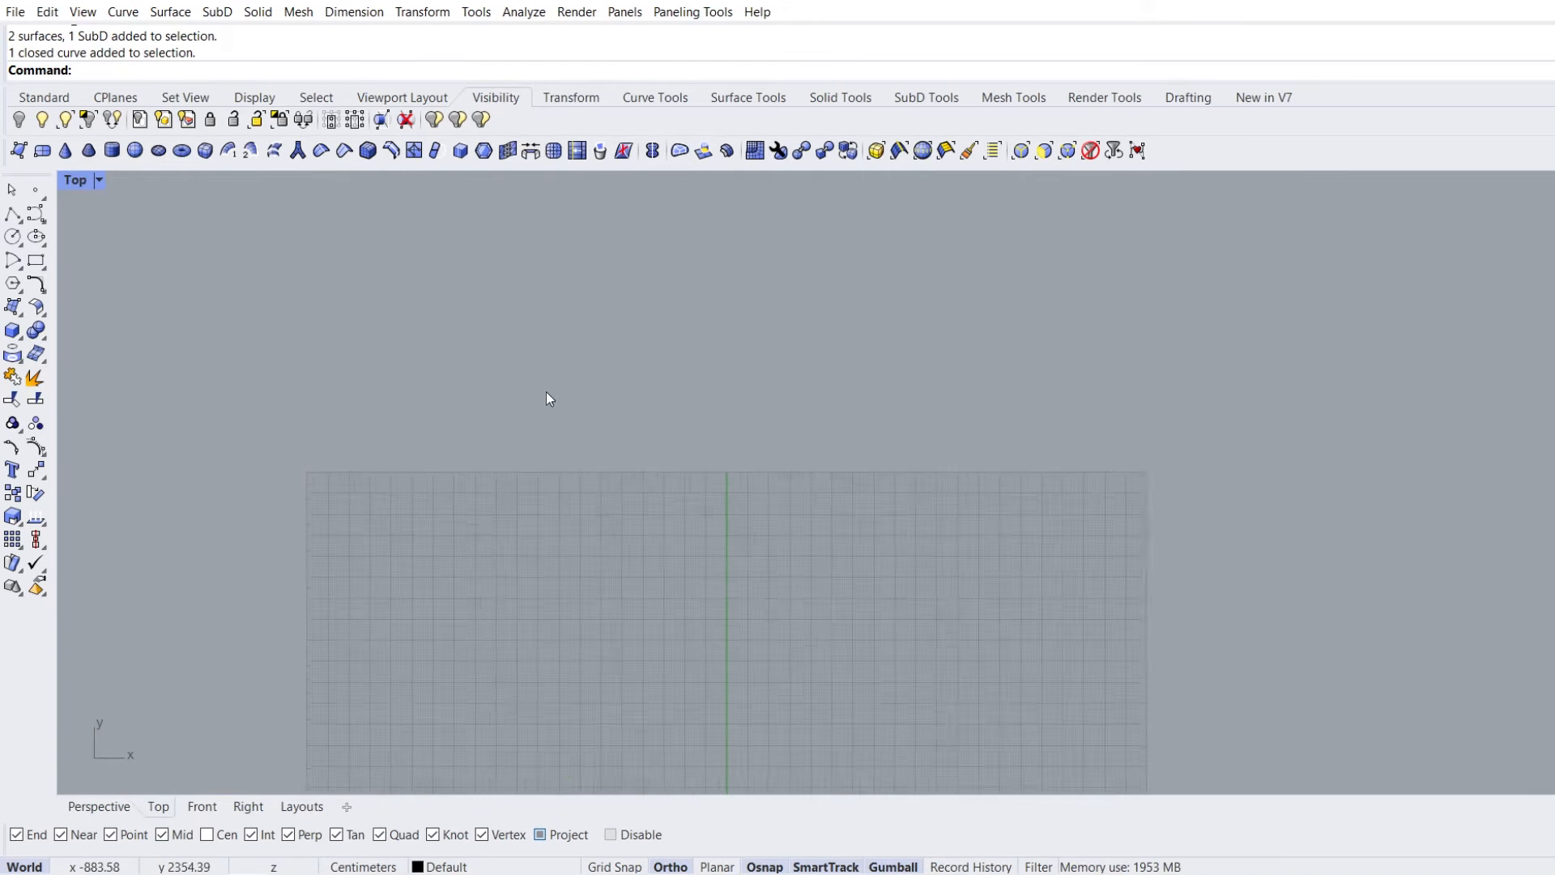
scroll(504, 598, up, 3)
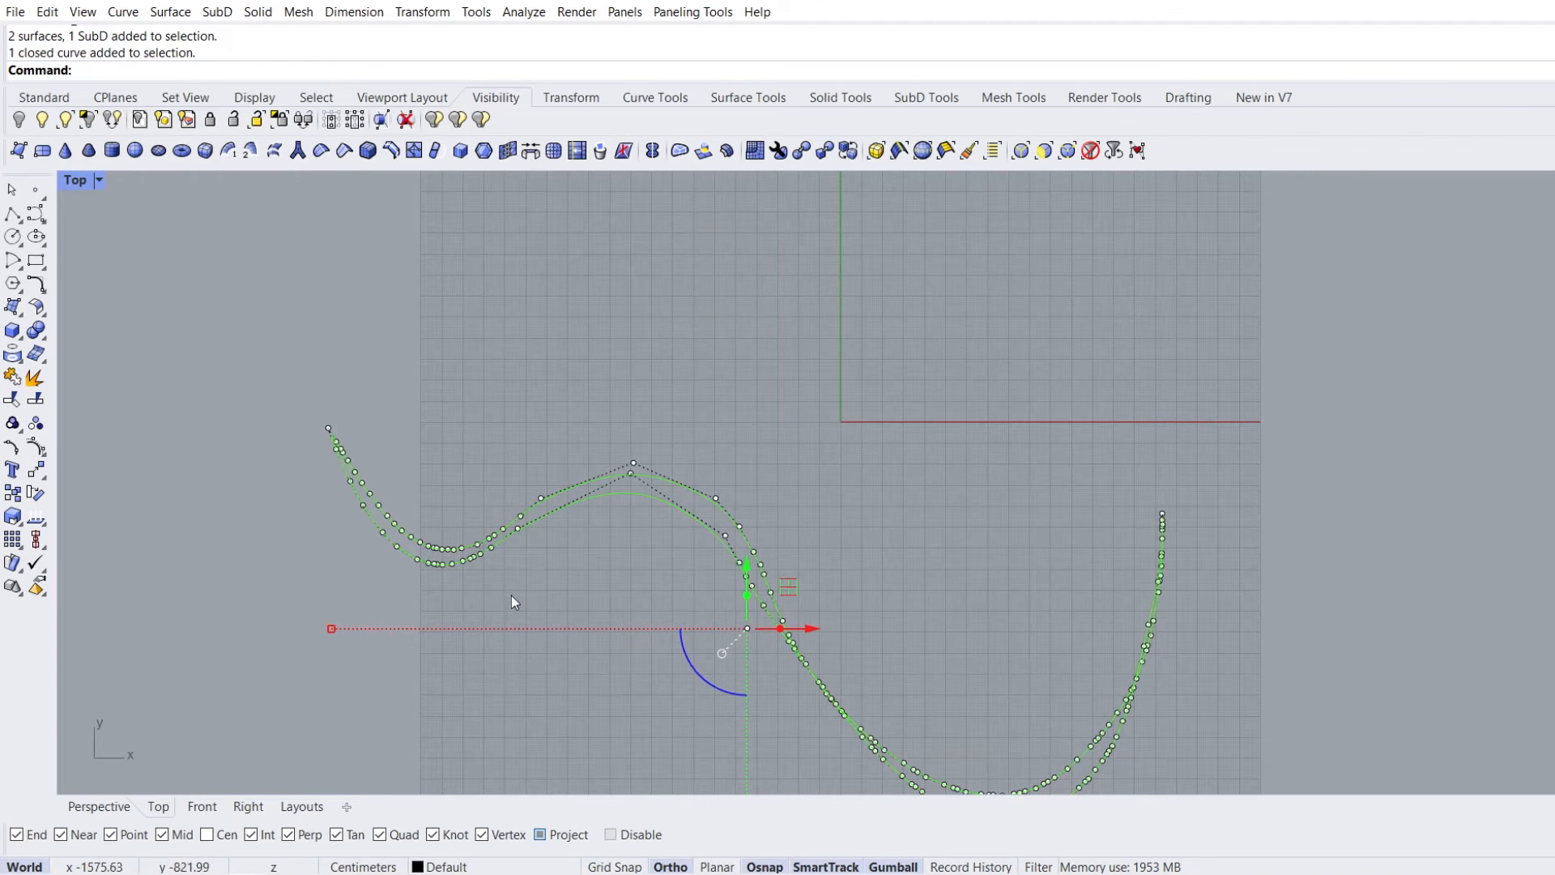
click(611, 834)
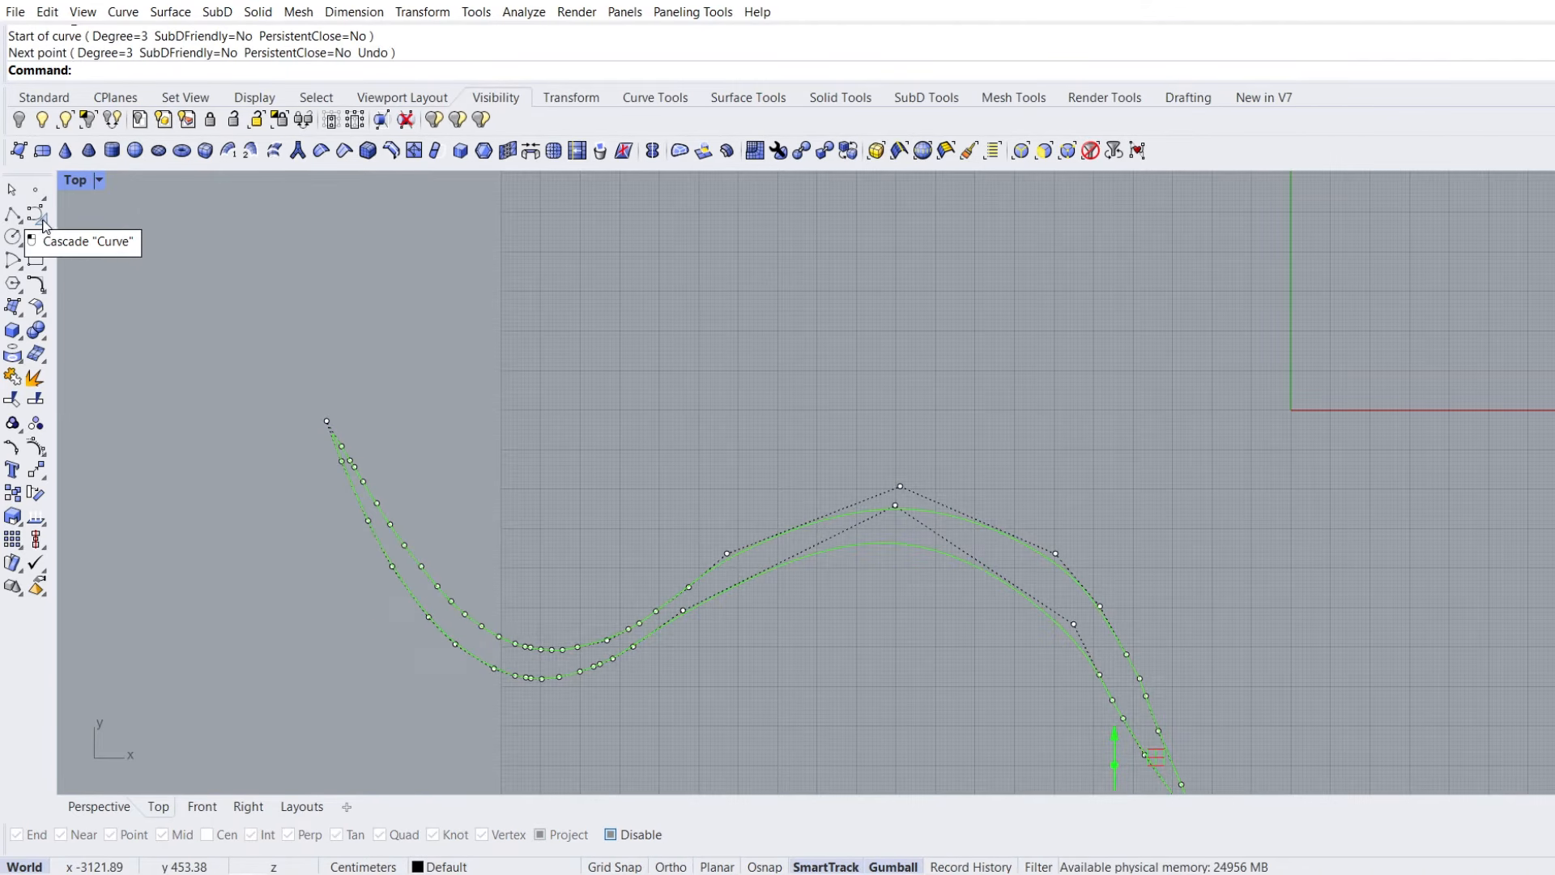
Draw an interpolated curve with SubDFriendly=No midway between the rim curve's two sides, extending past both of its ends
click(45, 225)
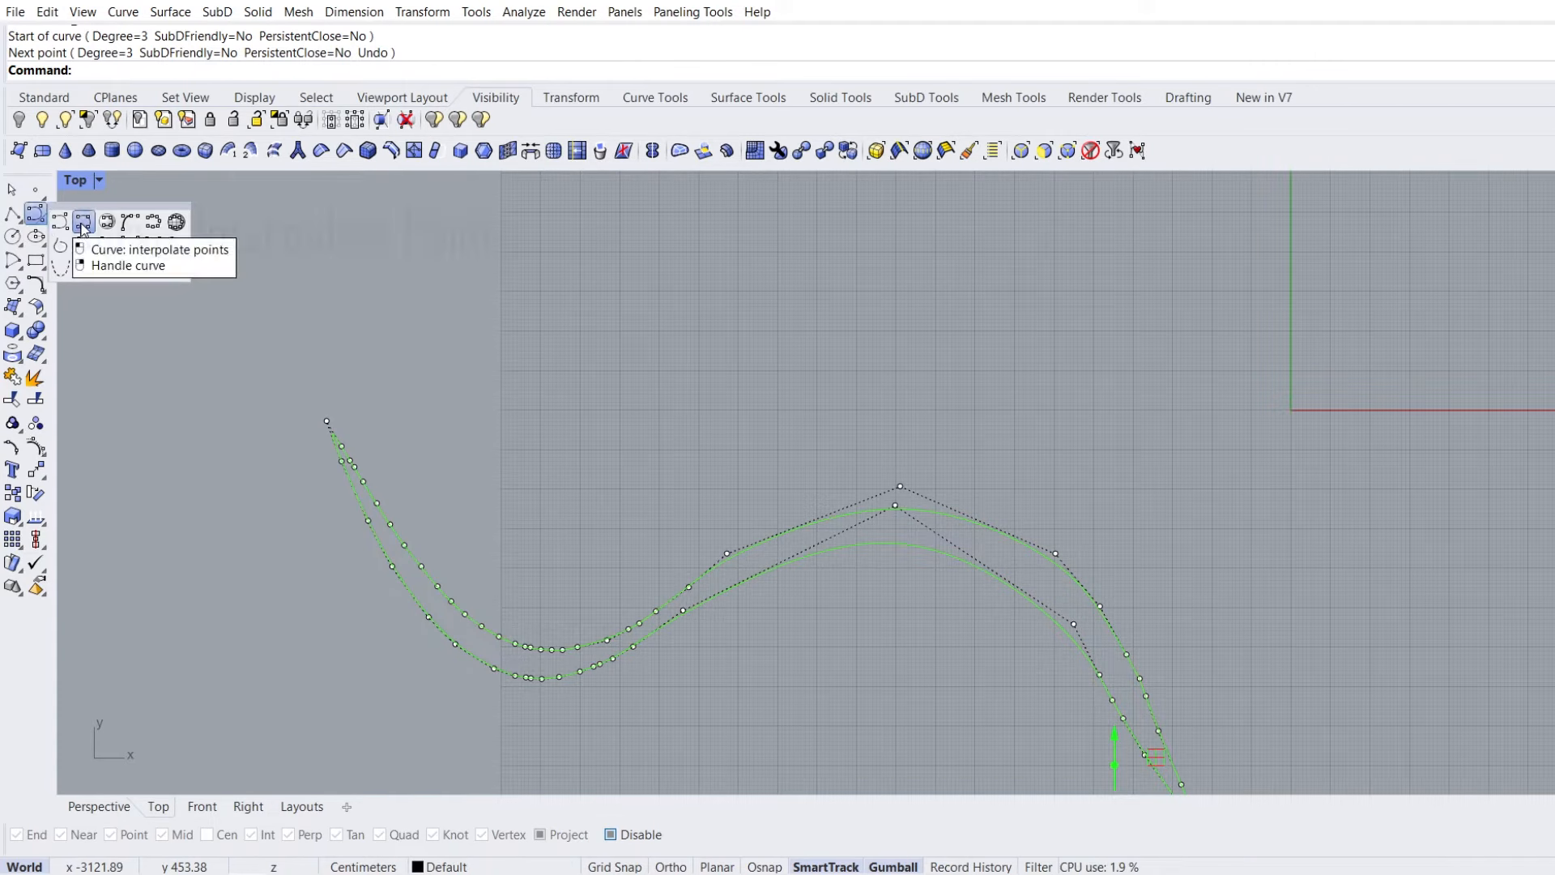
click(79, 220)
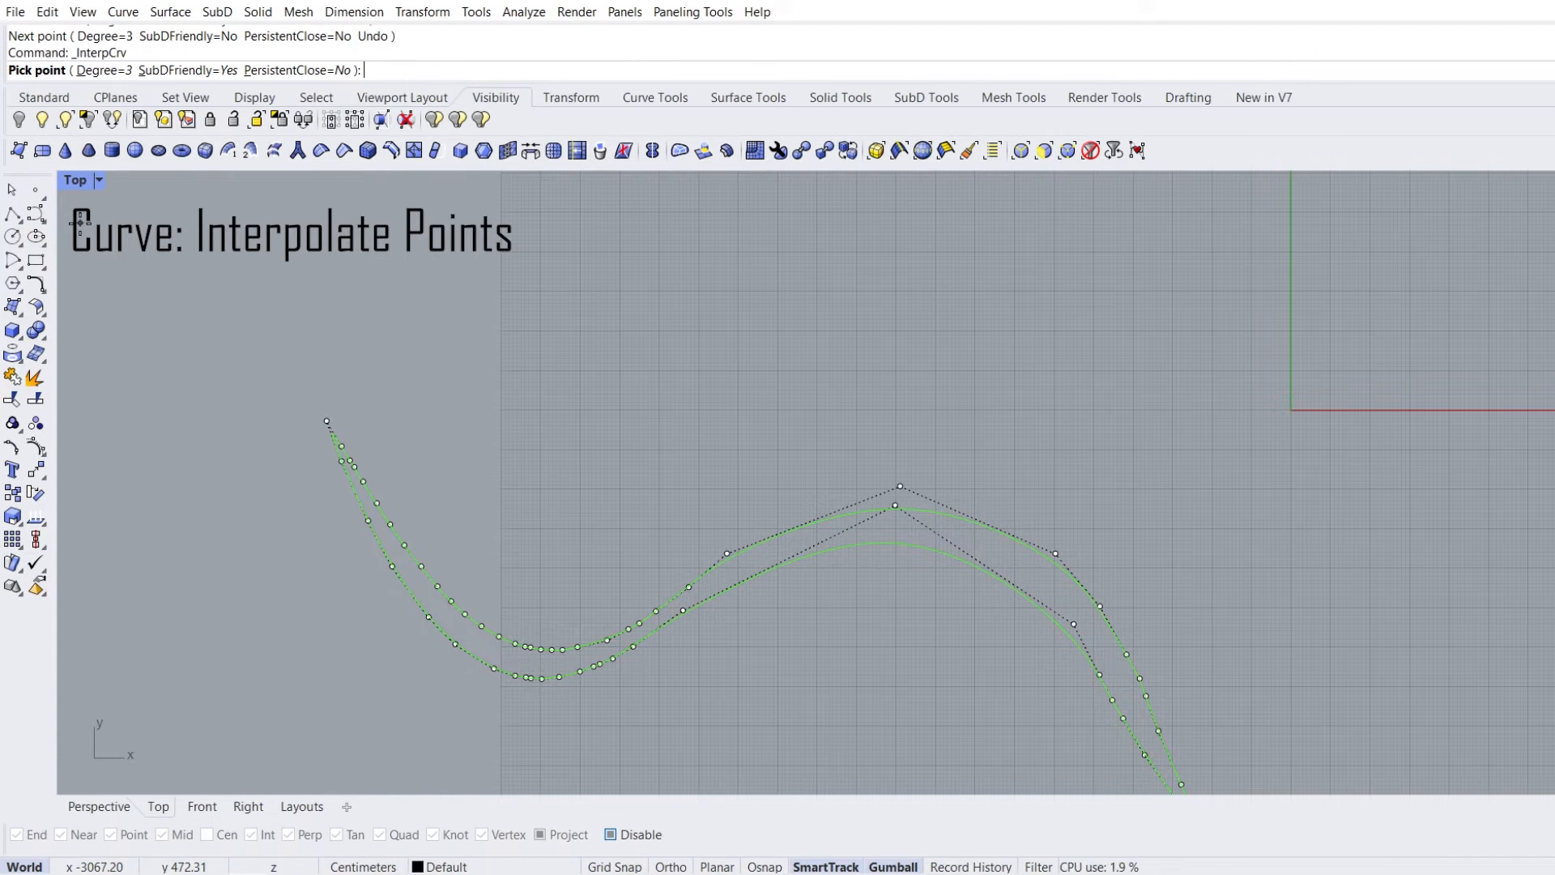
click(188, 70)
click(294, 335)
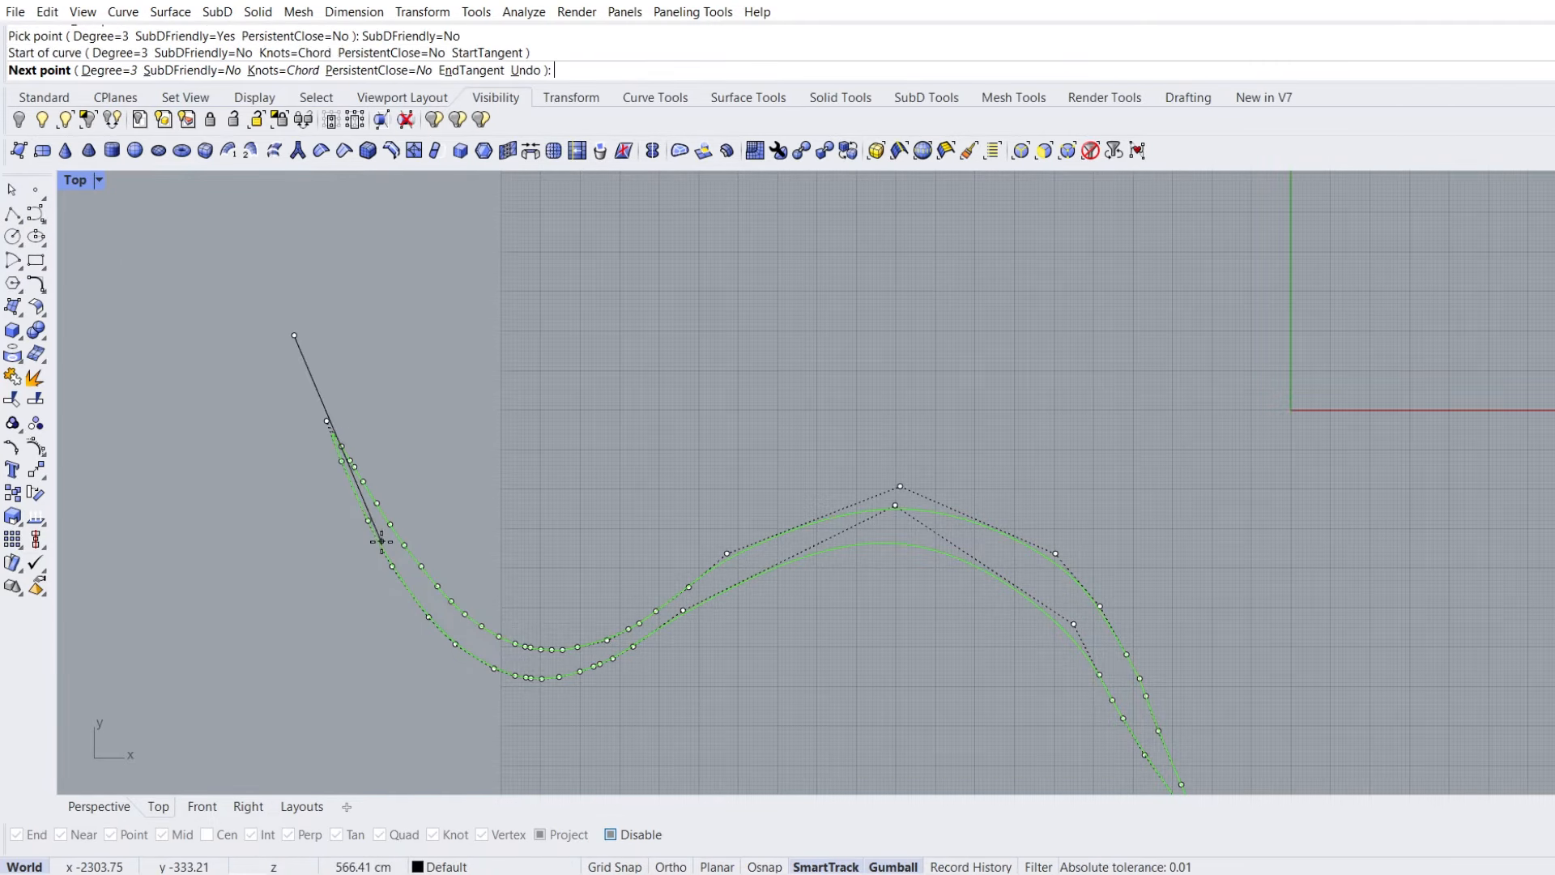
click(381, 541)
click(464, 651)
click(574, 664)
click(742, 562)
click(906, 528)
right_drag(1017, 566, 715, 392)
click(736, 397)
scroll(736, 397, down, 4)
click(800, 485)
click(870, 615)
right_drag(804, 541, 588, 432)
click(725, 599)
click(849, 618)
click(968, 497)
click(1010, 340)
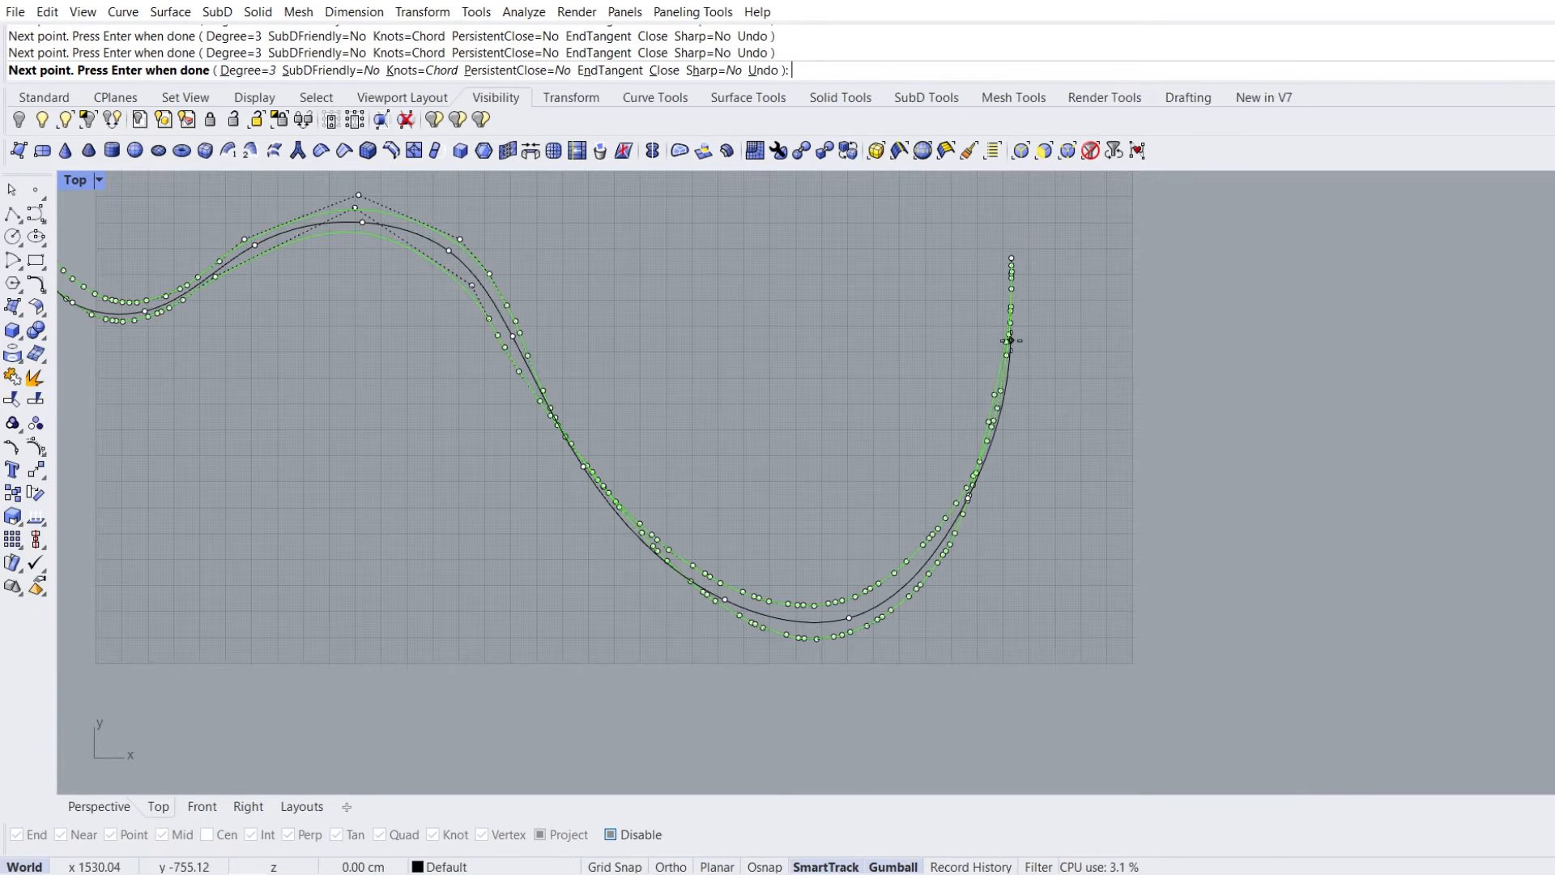
click(1013, 197)
right_click(945, 326)
Lower the drawn curve below the rim curve in Perspective and extrude it vertically into a surface extending above the rim curve
right_drag(480, 410, 750, 531)
click(556, 468)
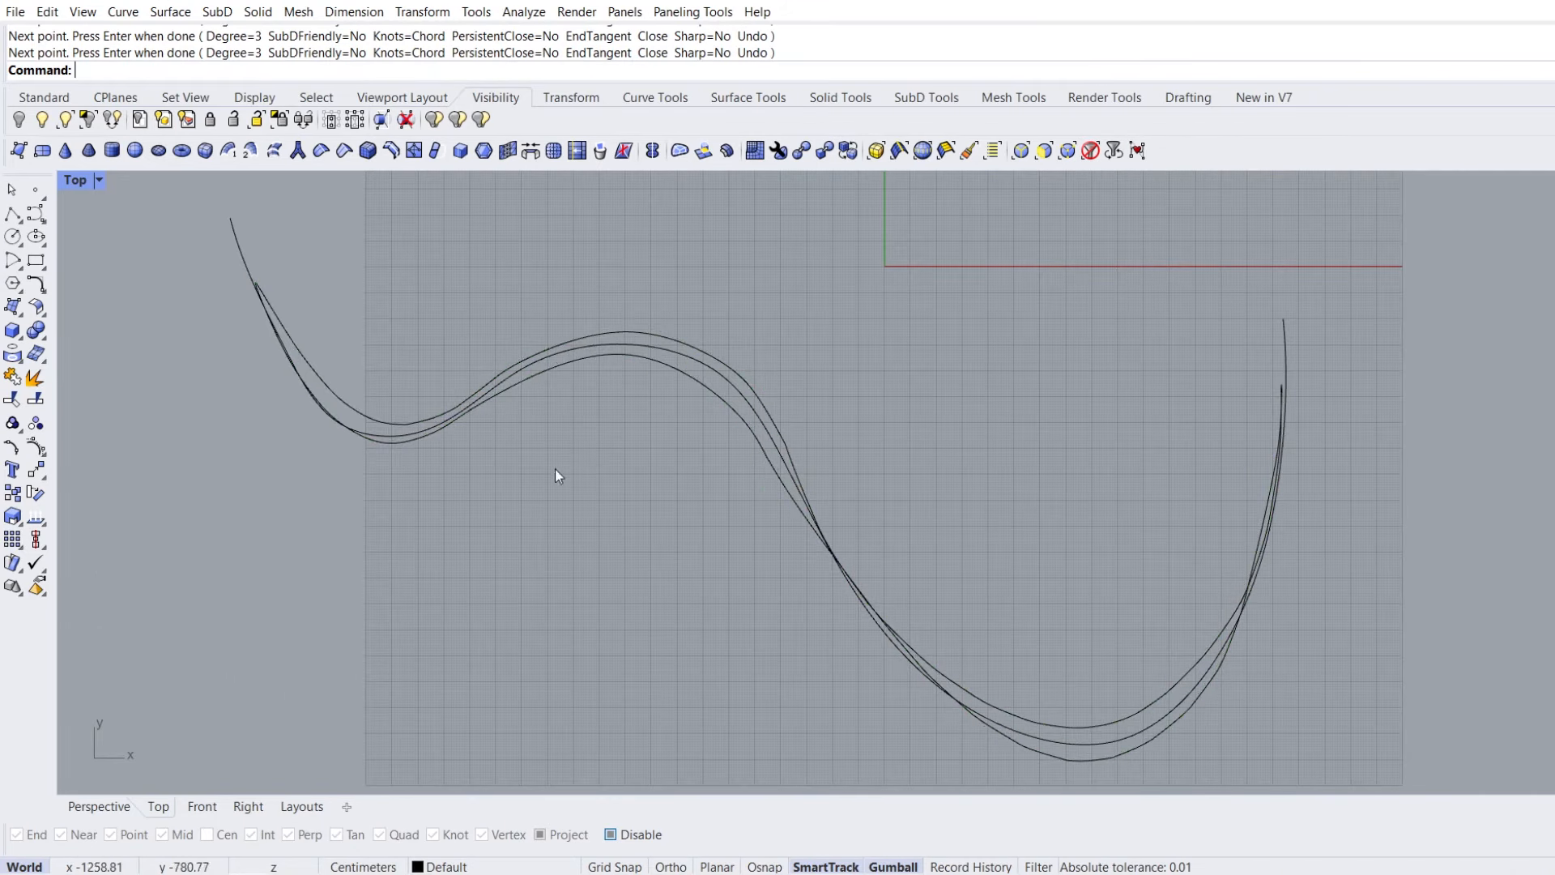
click(238, 244)
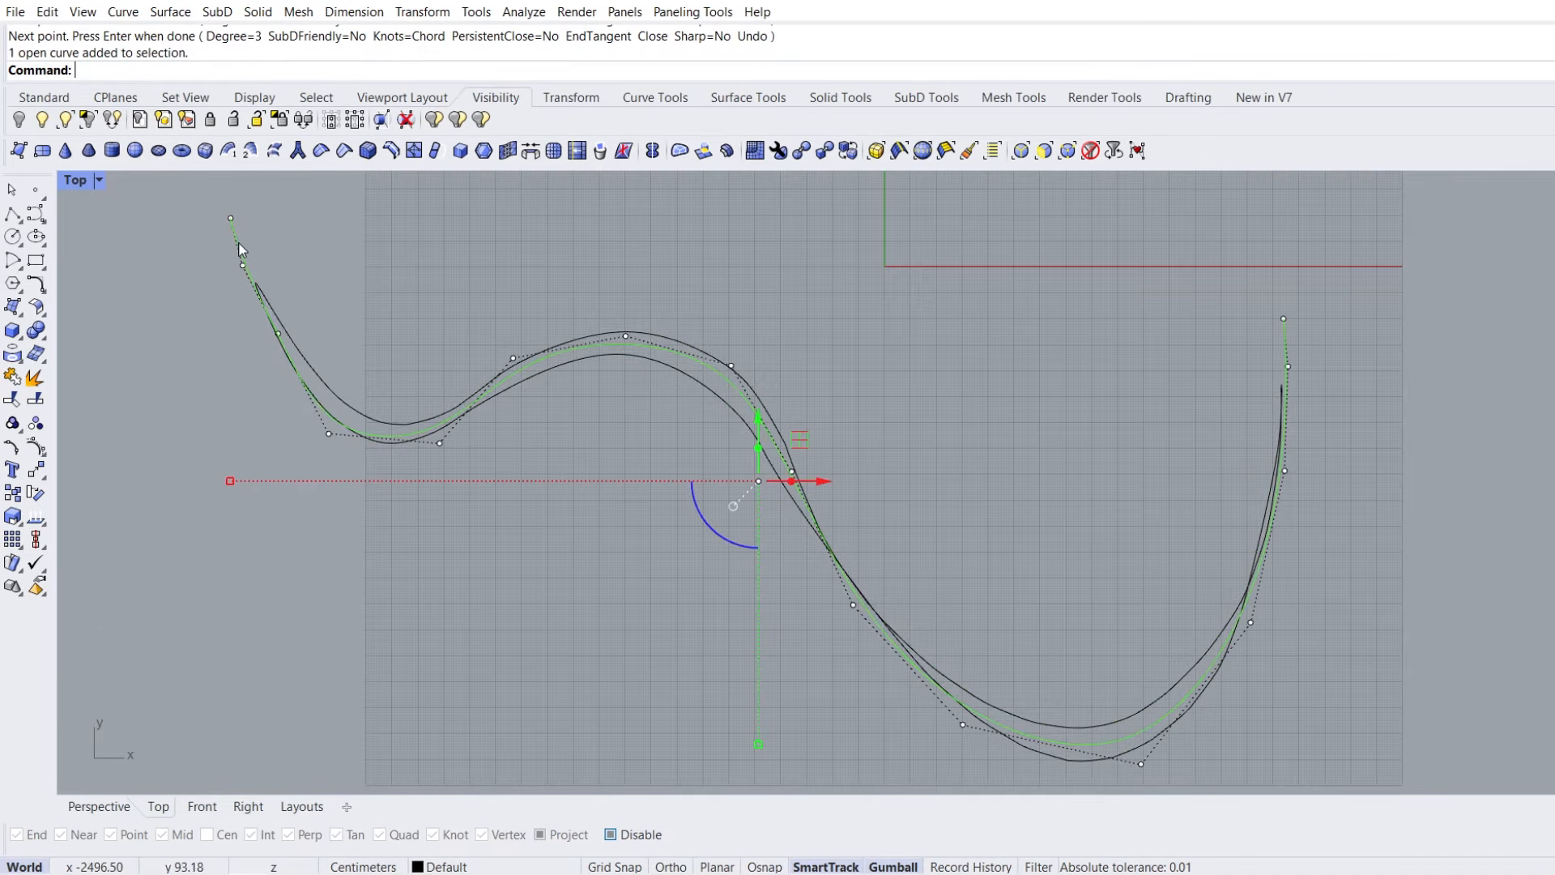
click(111, 817)
right_drag(323, 628, 678, 455)
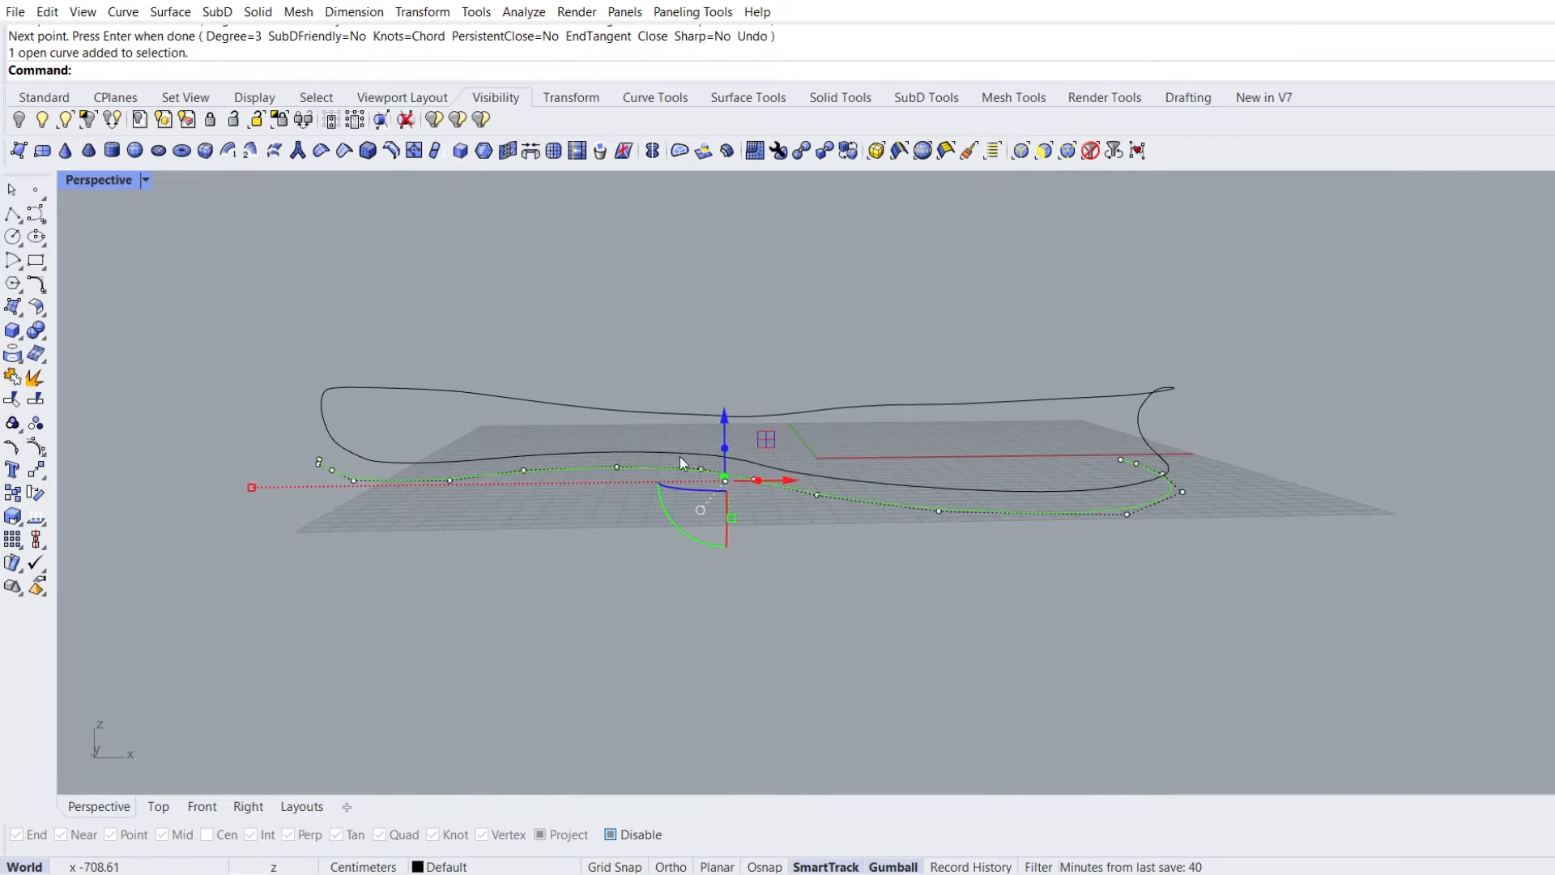
drag(724, 421, 625, 246)
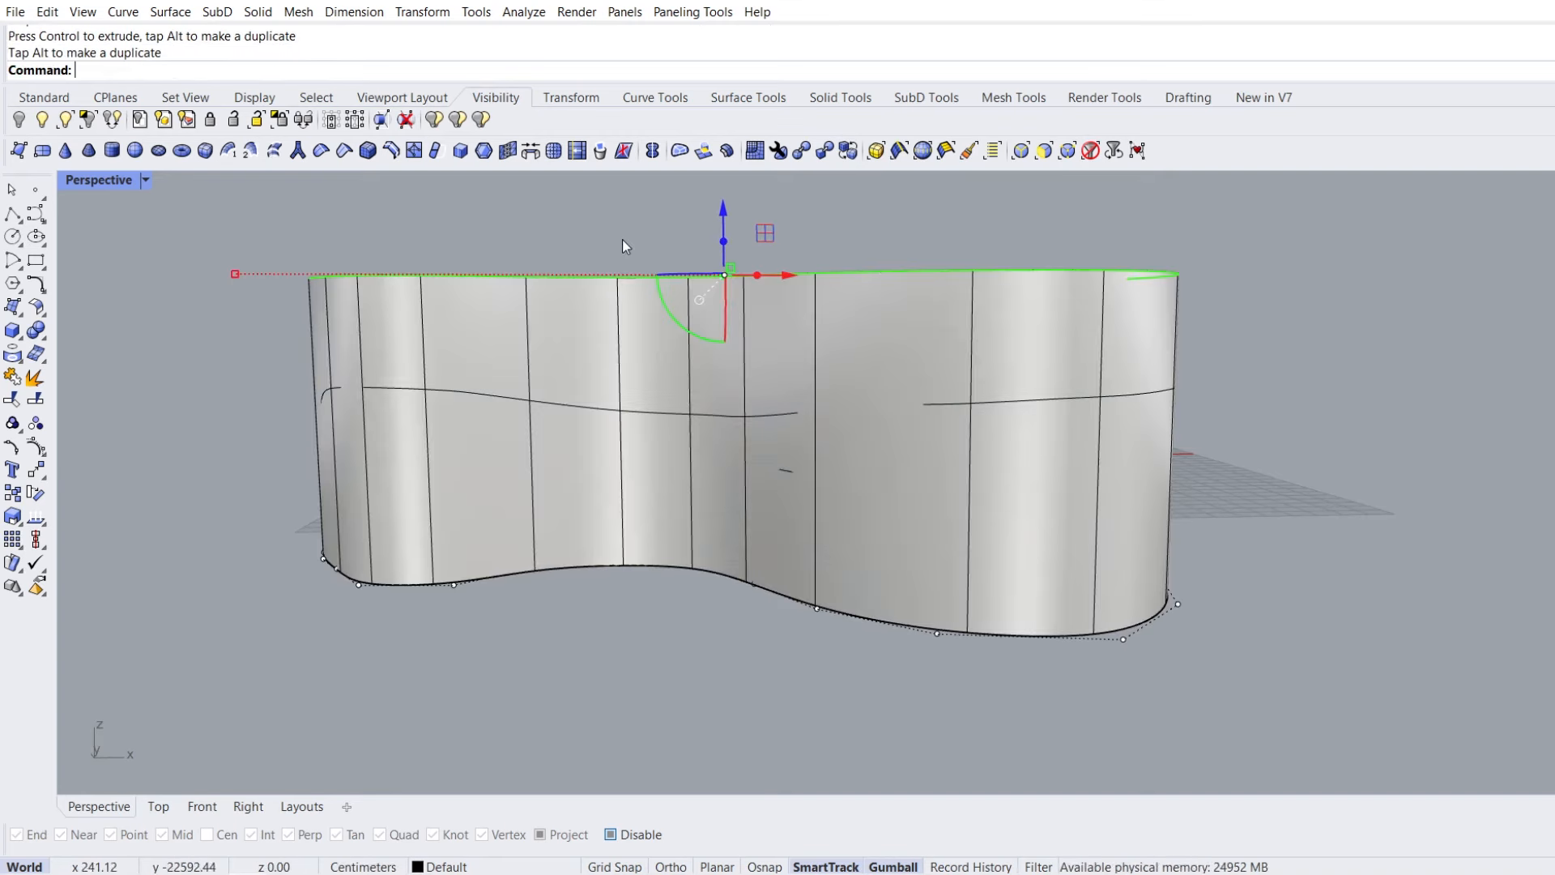
right_drag(630, 644, 496, 639)
key(Escape)
Pull the closed rim curve onto the extruded surface with Loose=No and DeleteInput=No
right_drag(738, 577, 721, 531)
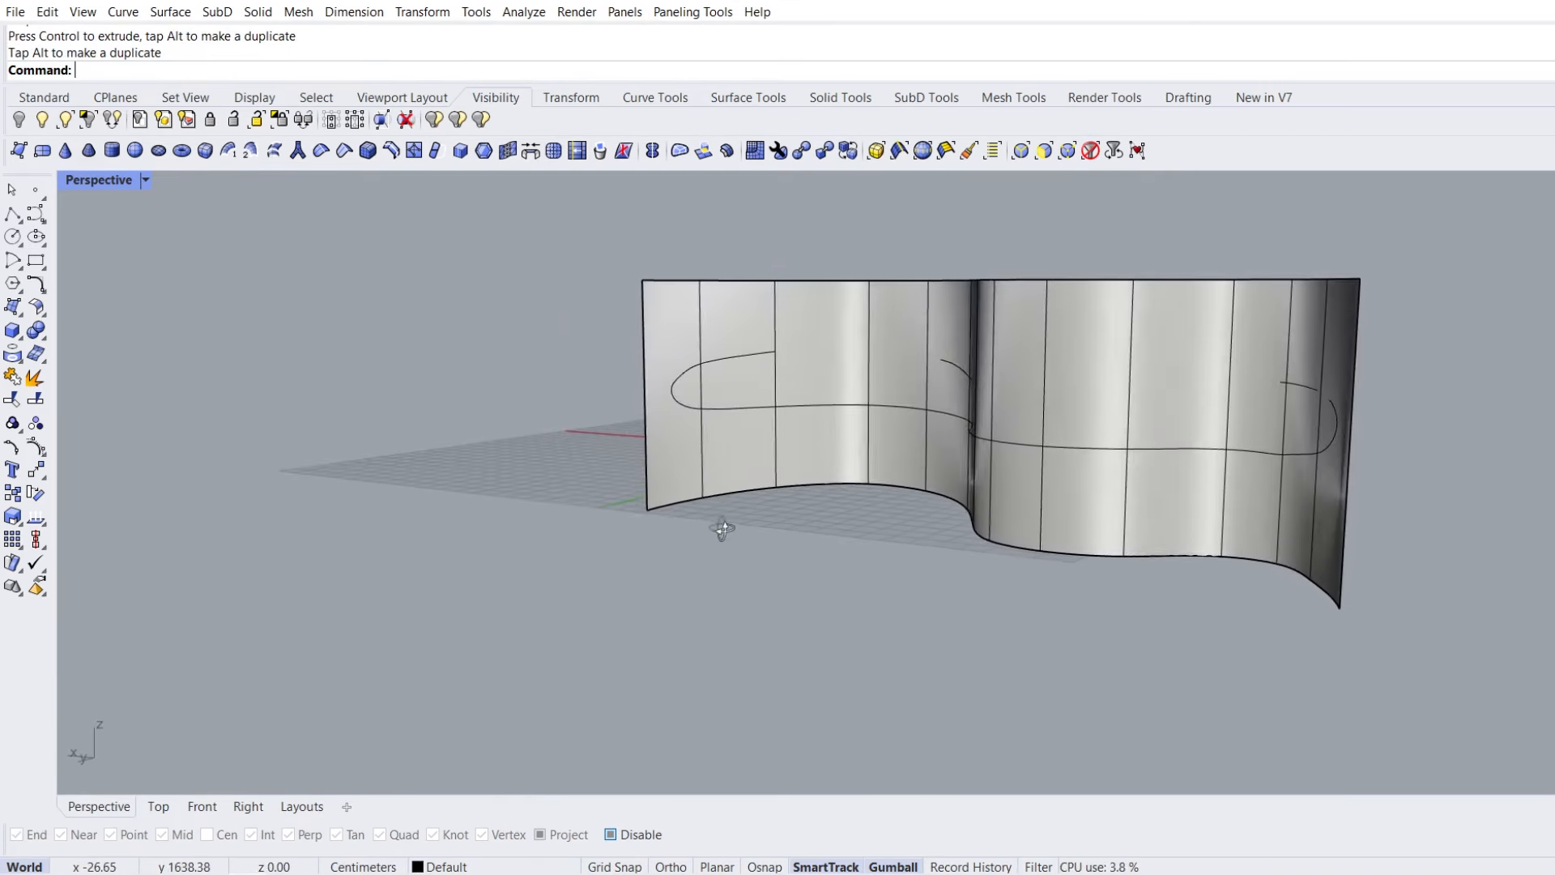
click(29, 358)
click(23, 364)
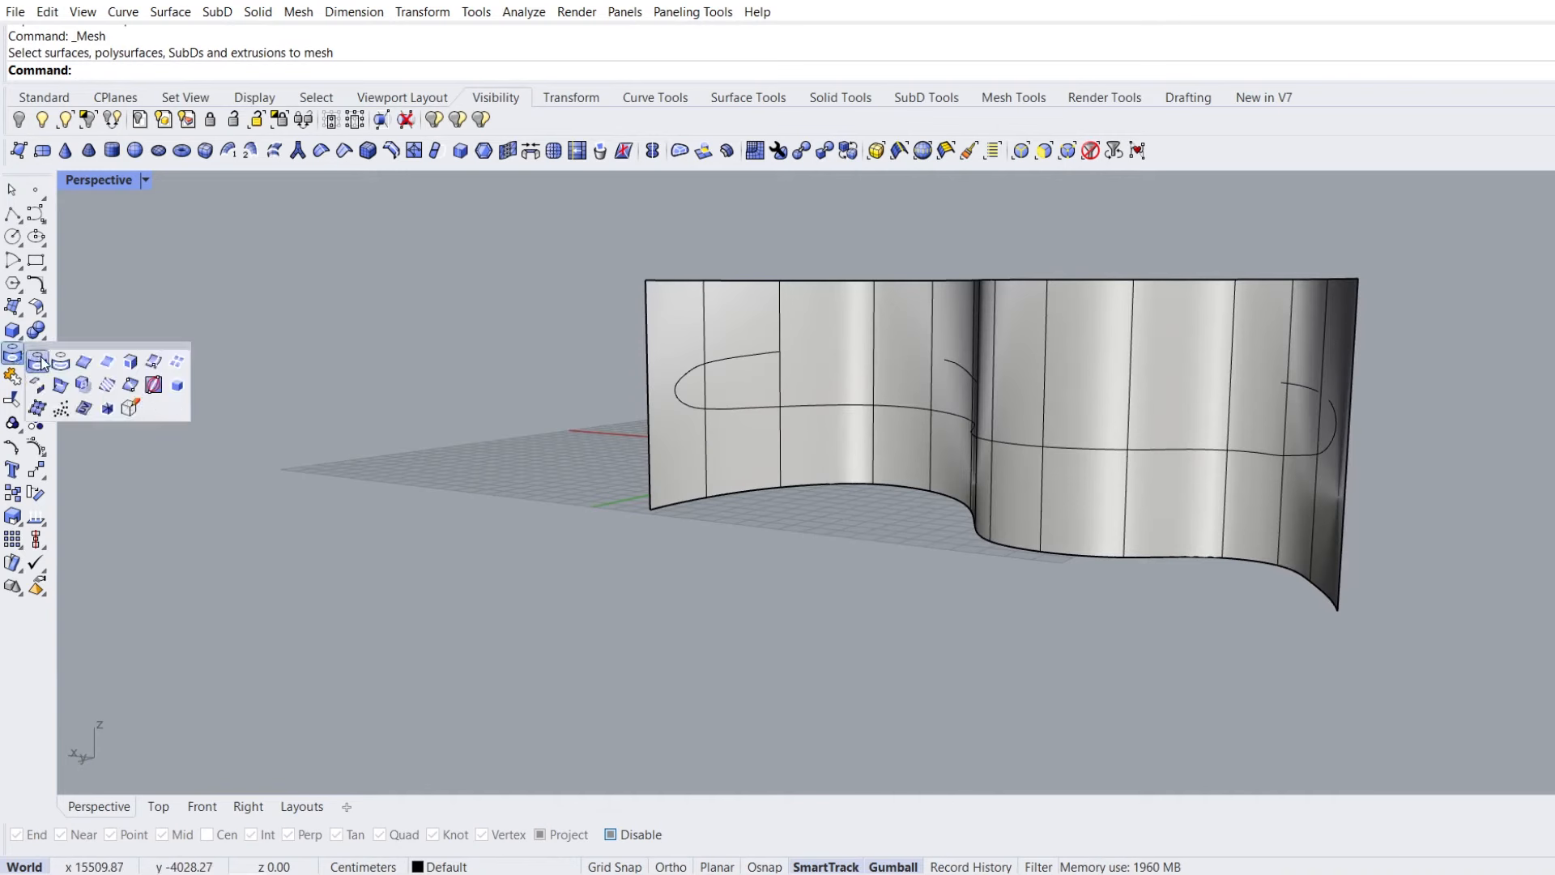
click(65, 363)
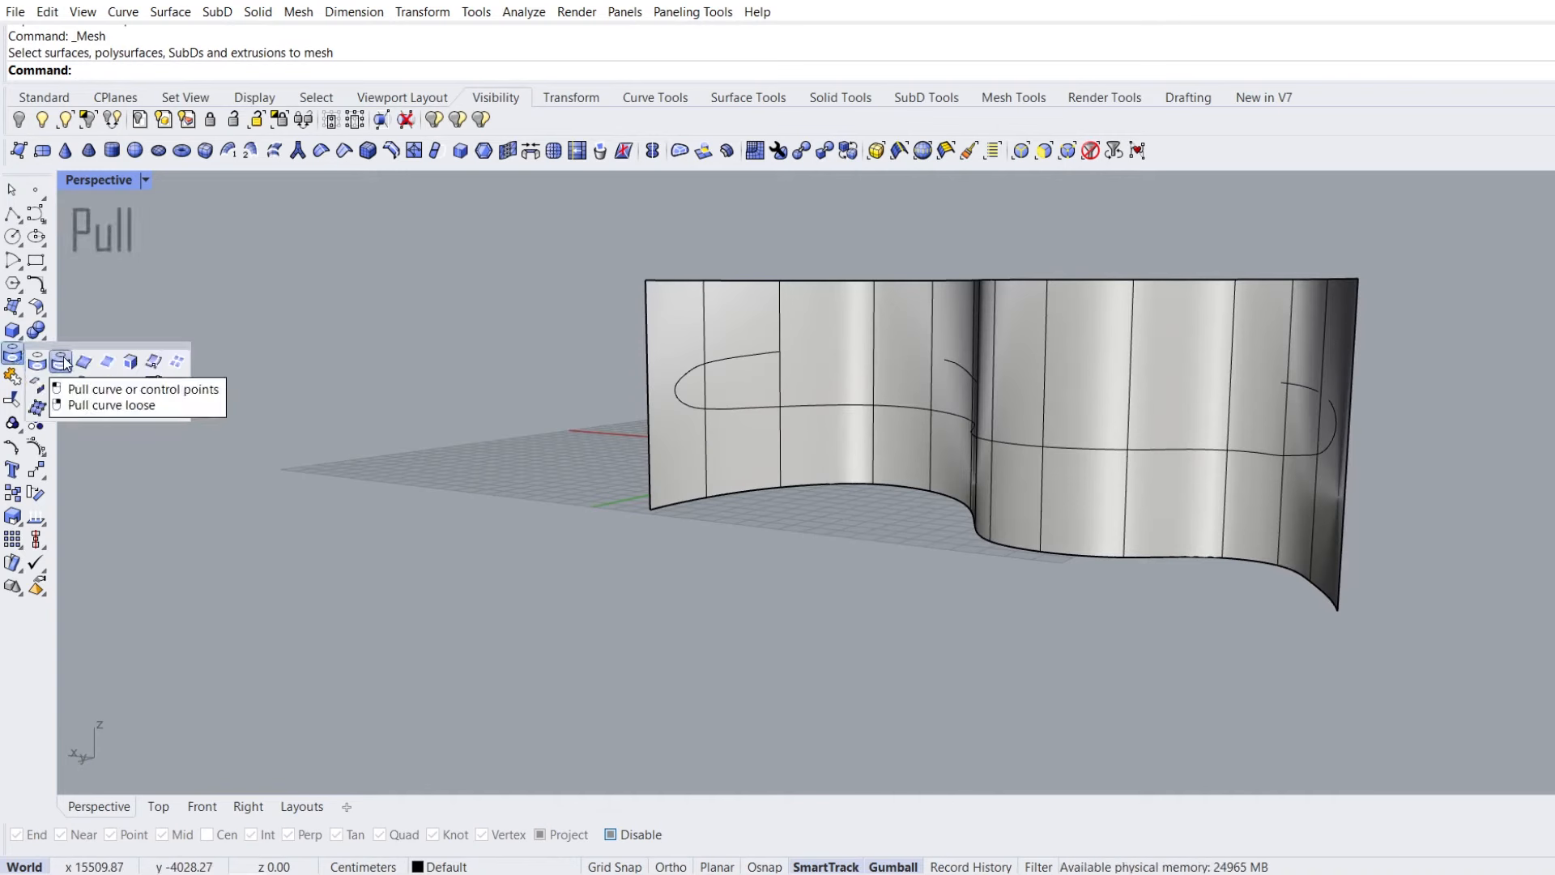
click(680, 378)
key(Return)
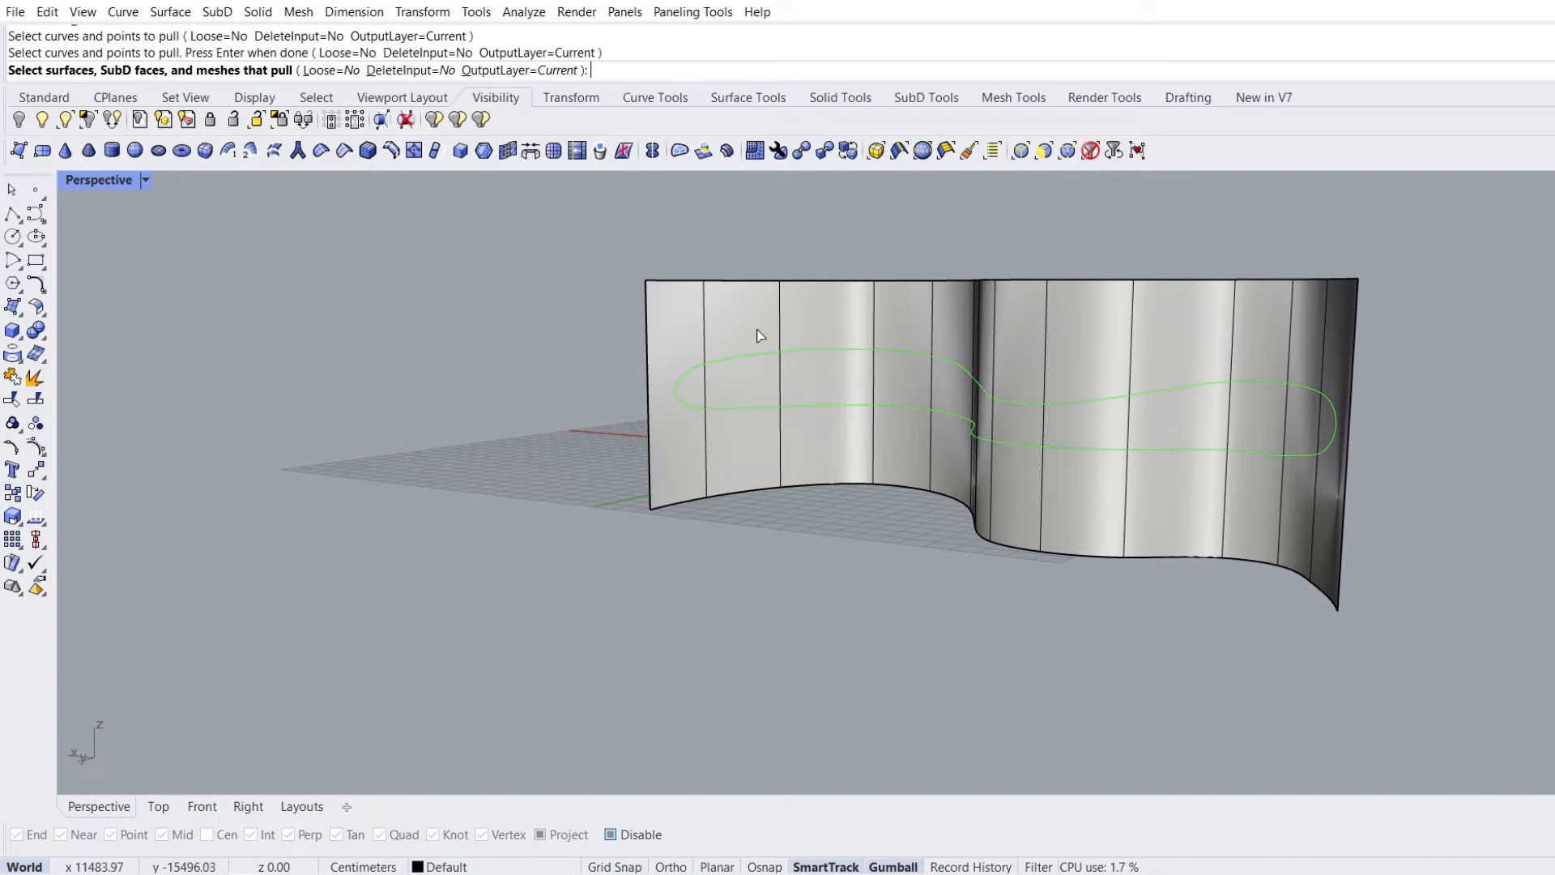
click(758, 330)
key(Return)
Delete the original closed rim curve, leaving the pulled copy on the surface
mouse_move(750, 319)
right_down()
mouse_move(817, 445)
mouse_move(770, 366)
mouse_move(677, 320)
right_up()
scroll(1033, 469, up, 3)
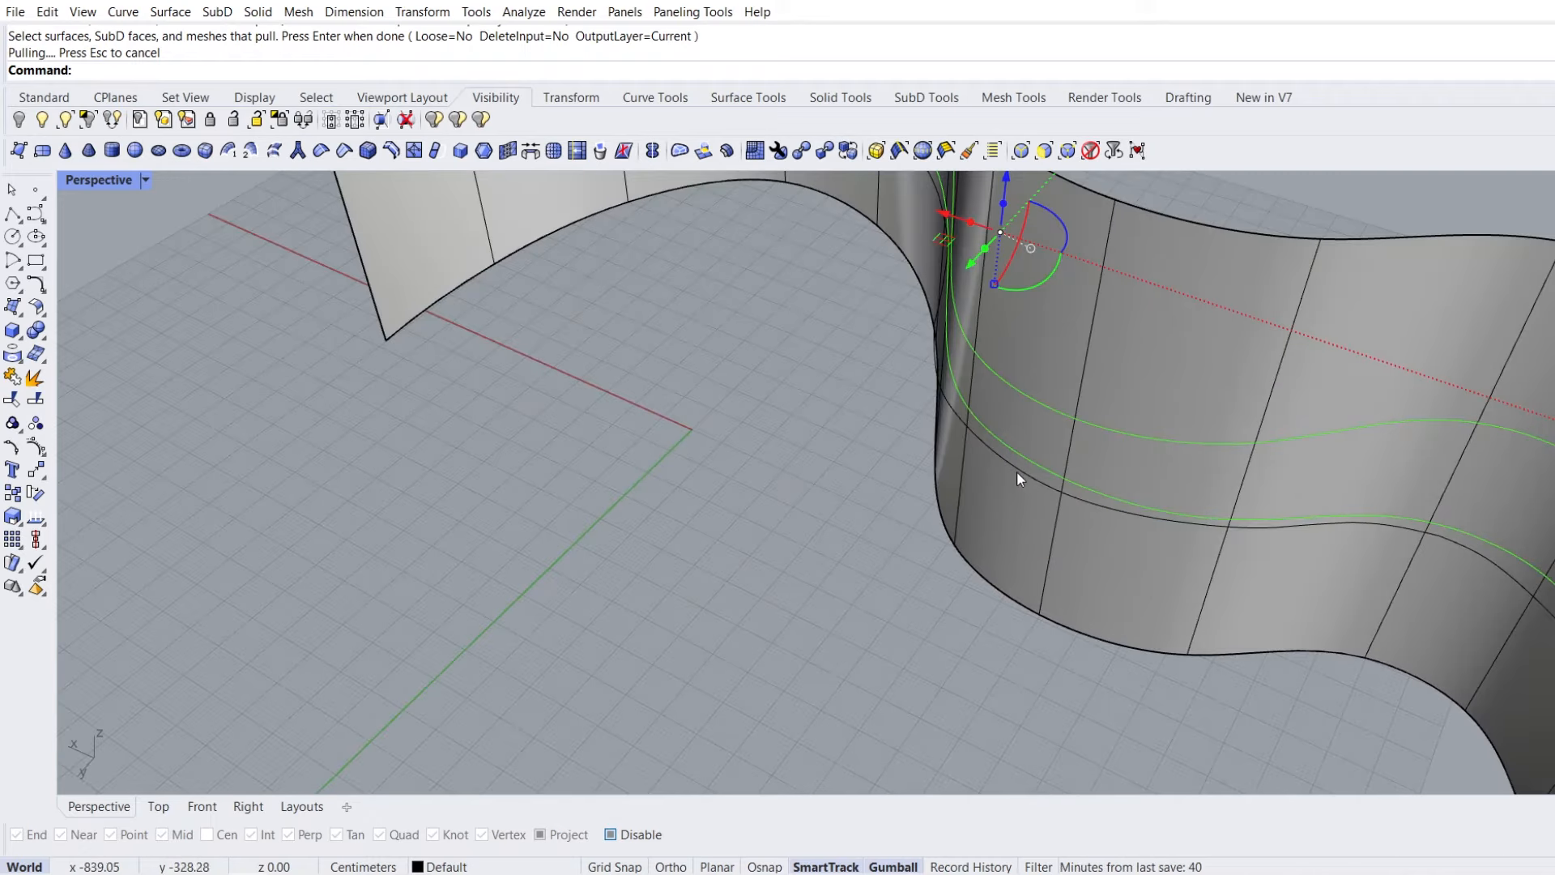
click(1006, 461)
key(Delete)
mouse_move(747, 468)
right_down()
mouse_move(640, 437)
mouse_move(672, 379)
right_up()
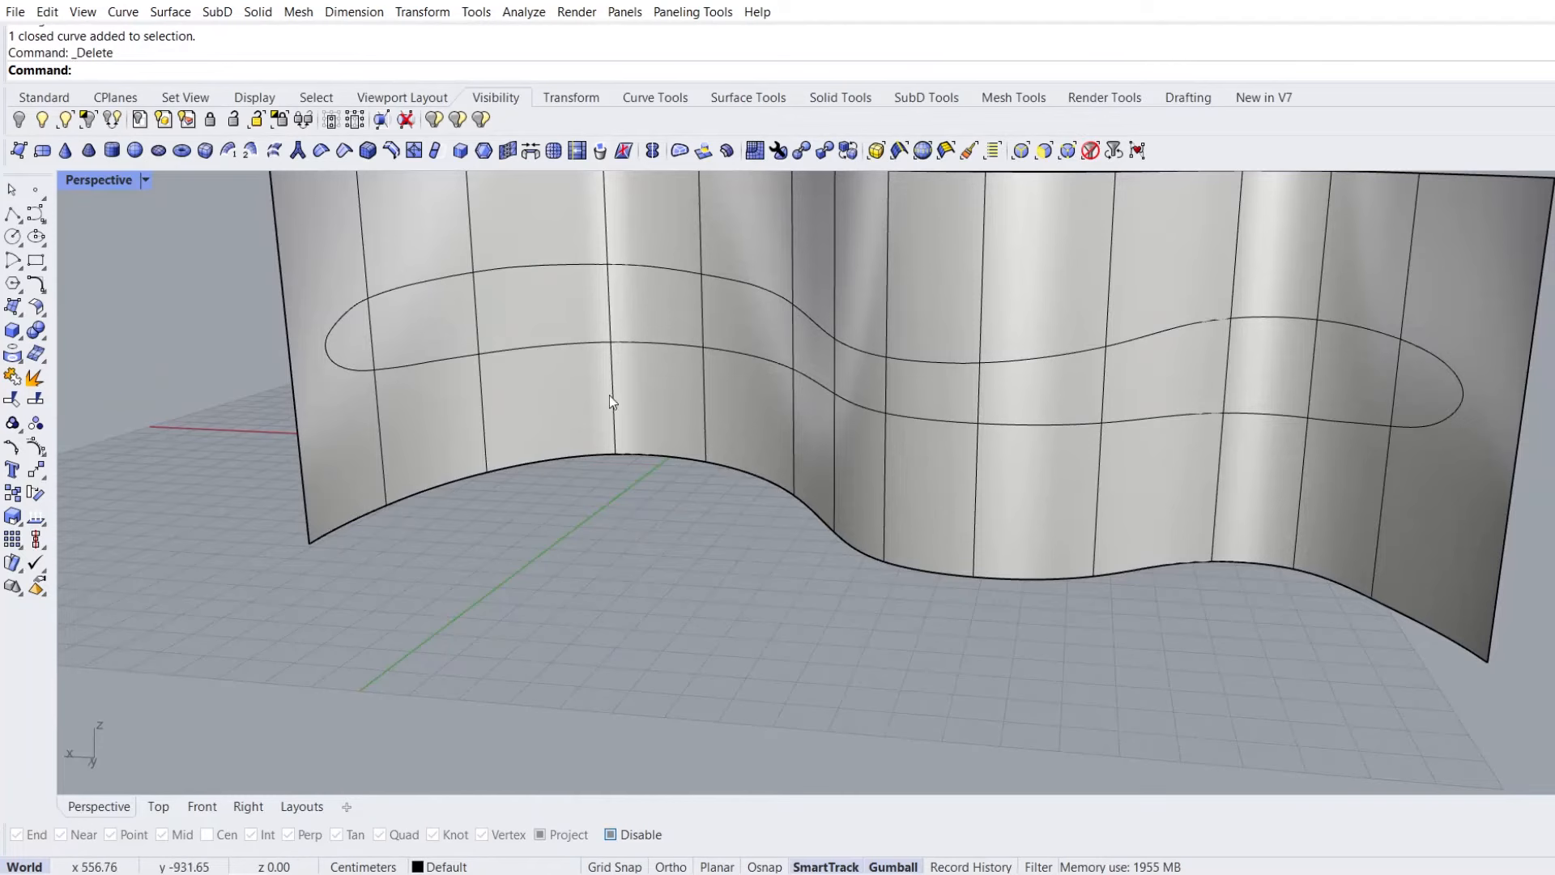
Trim away the part of the extruded surface outside the pulled curve
click(34, 378)
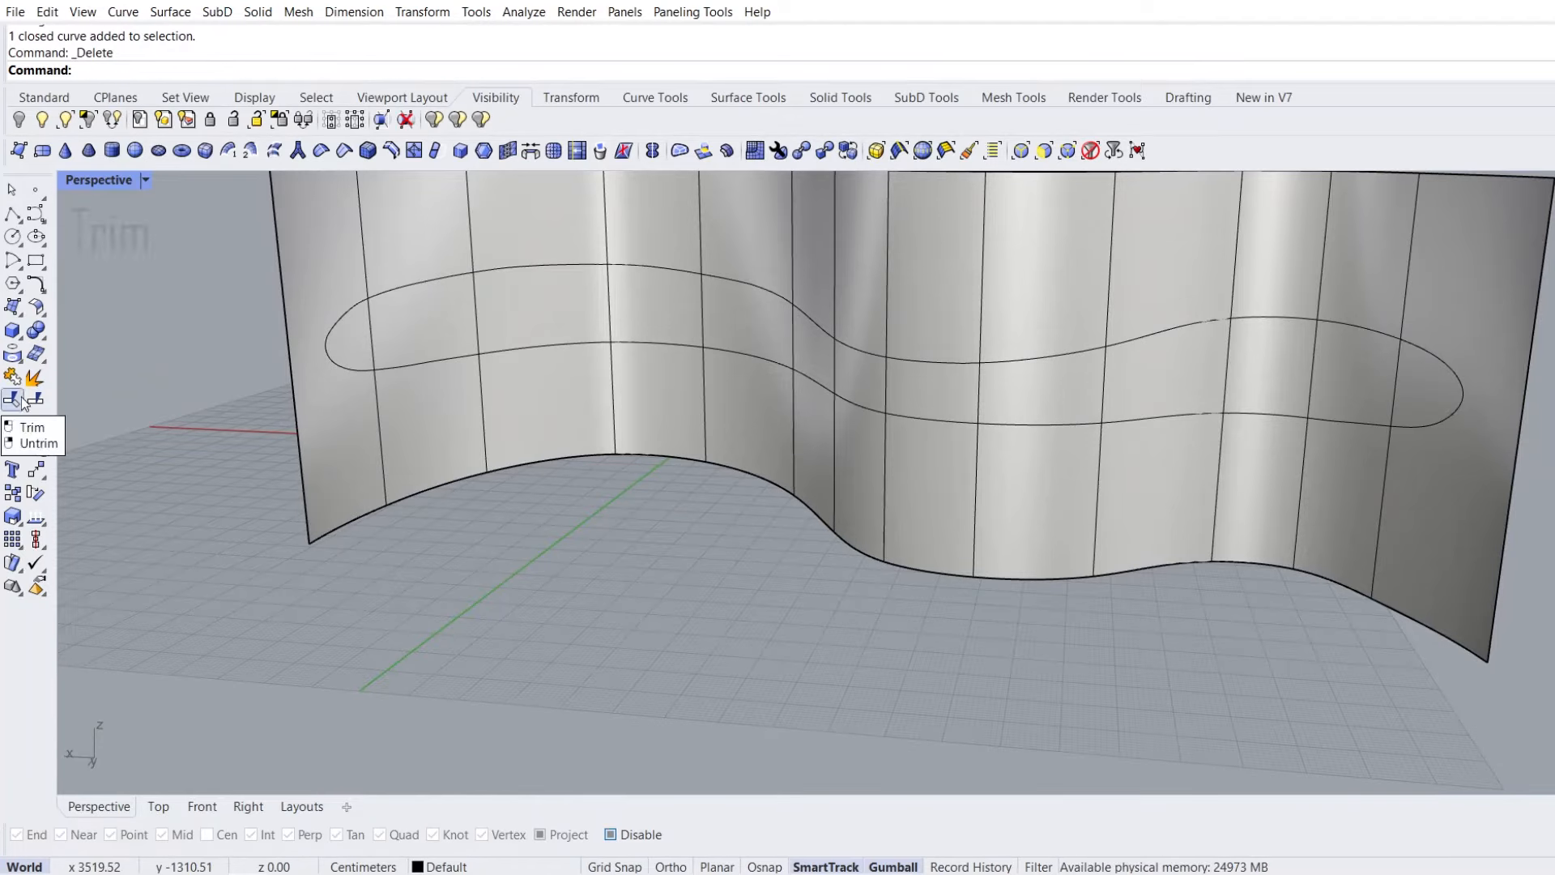
click(334, 316)
key(Return)
click(329, 259)
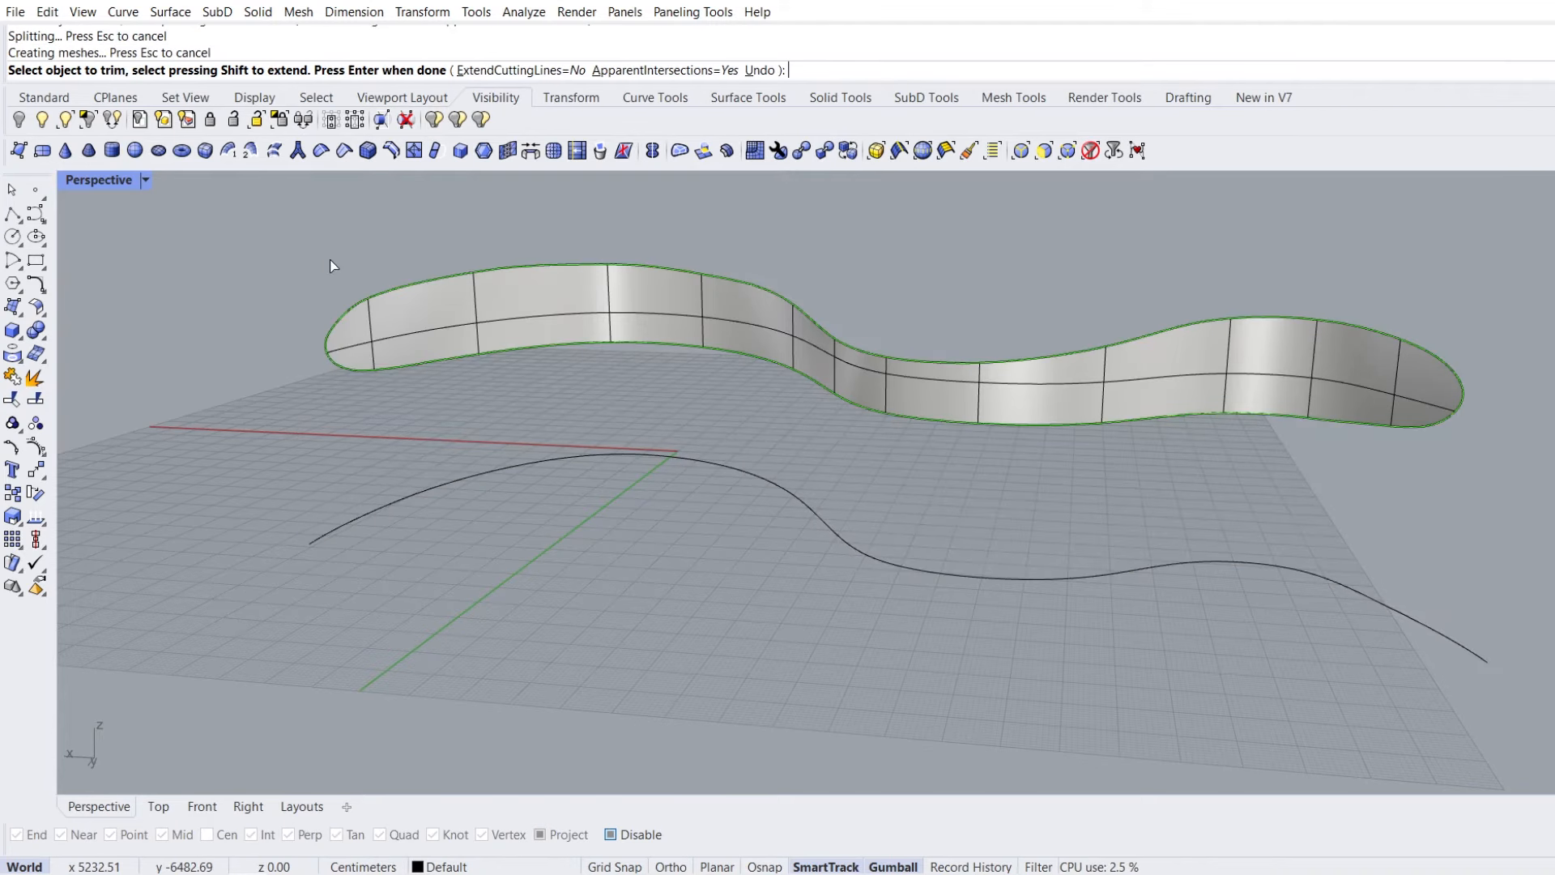
Draw a vertical line about 1091 cm tall from the end point of the lowered curve, with object snaps enabled
key(Return)
right_drag(709, 466, 809, 492)
click(793, 495)
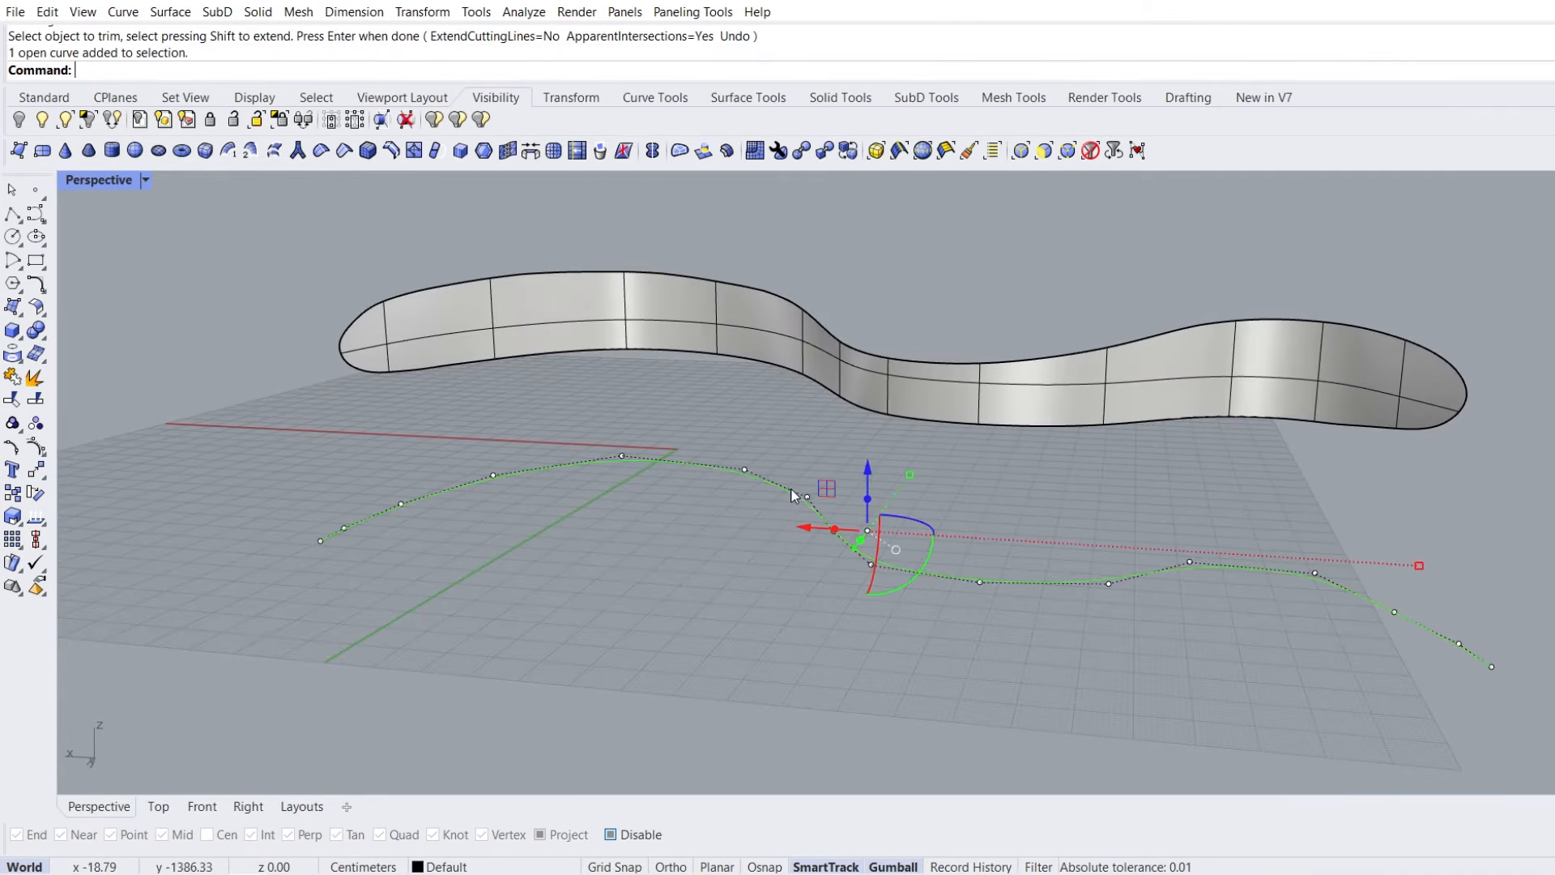
click(22, 224)
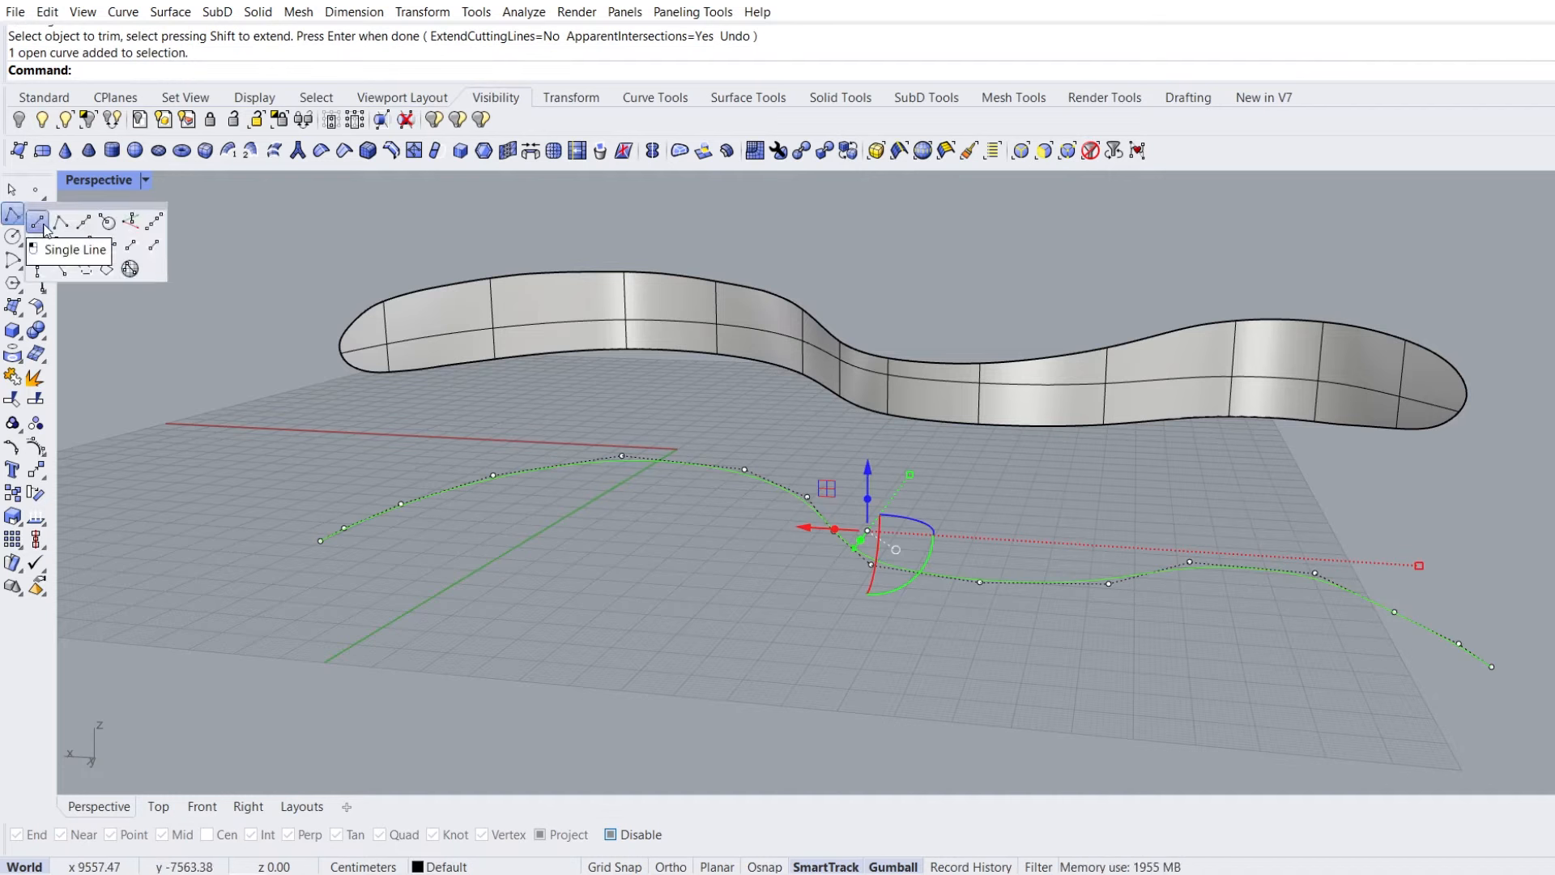
click(38, 221)
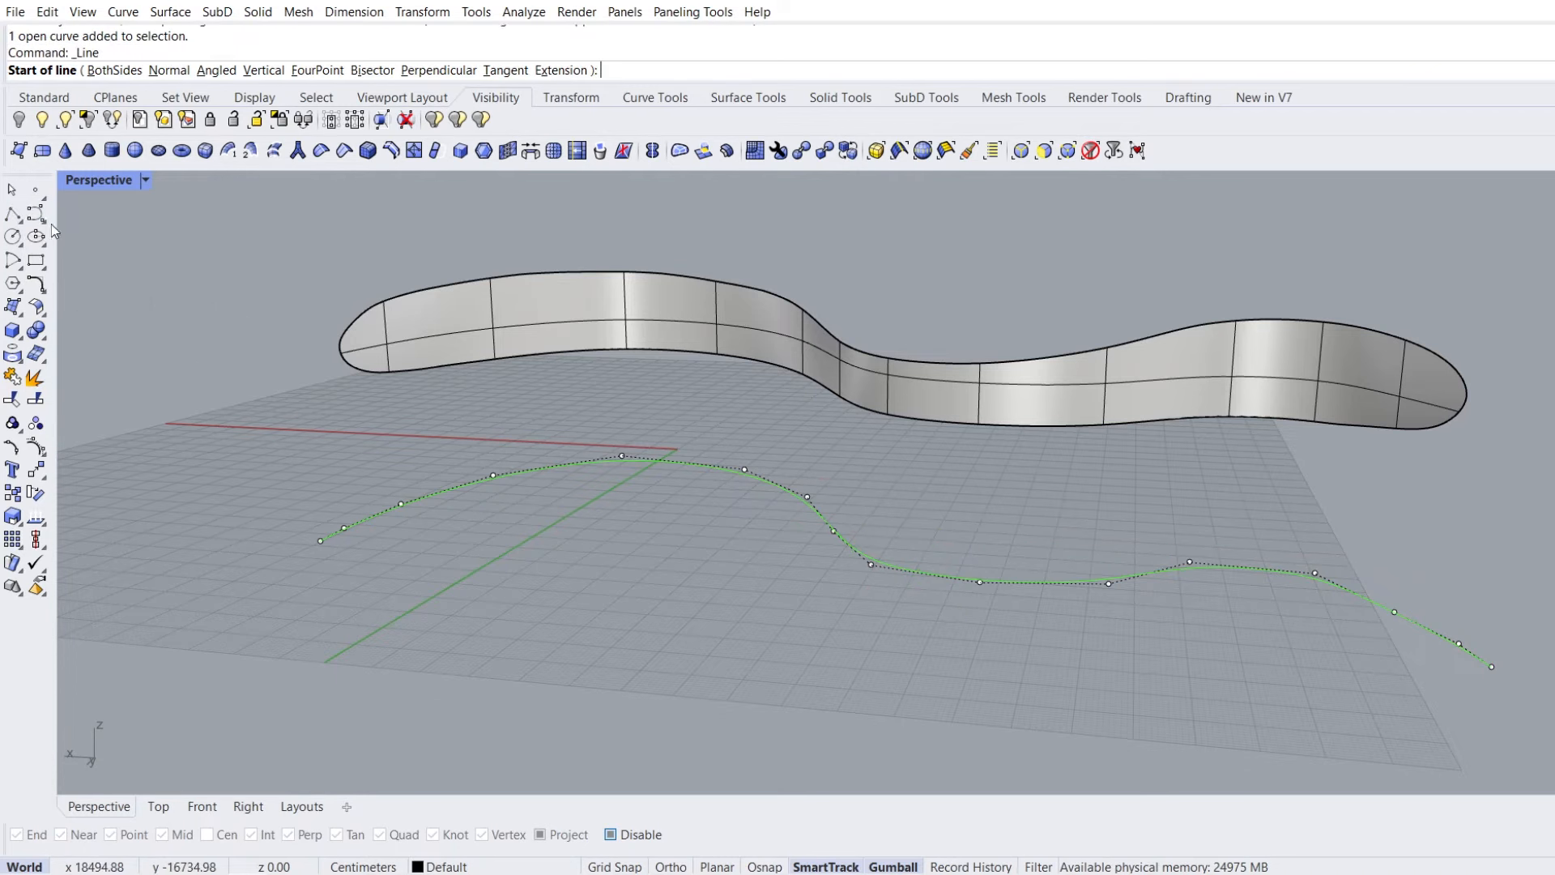
click(264, 71)
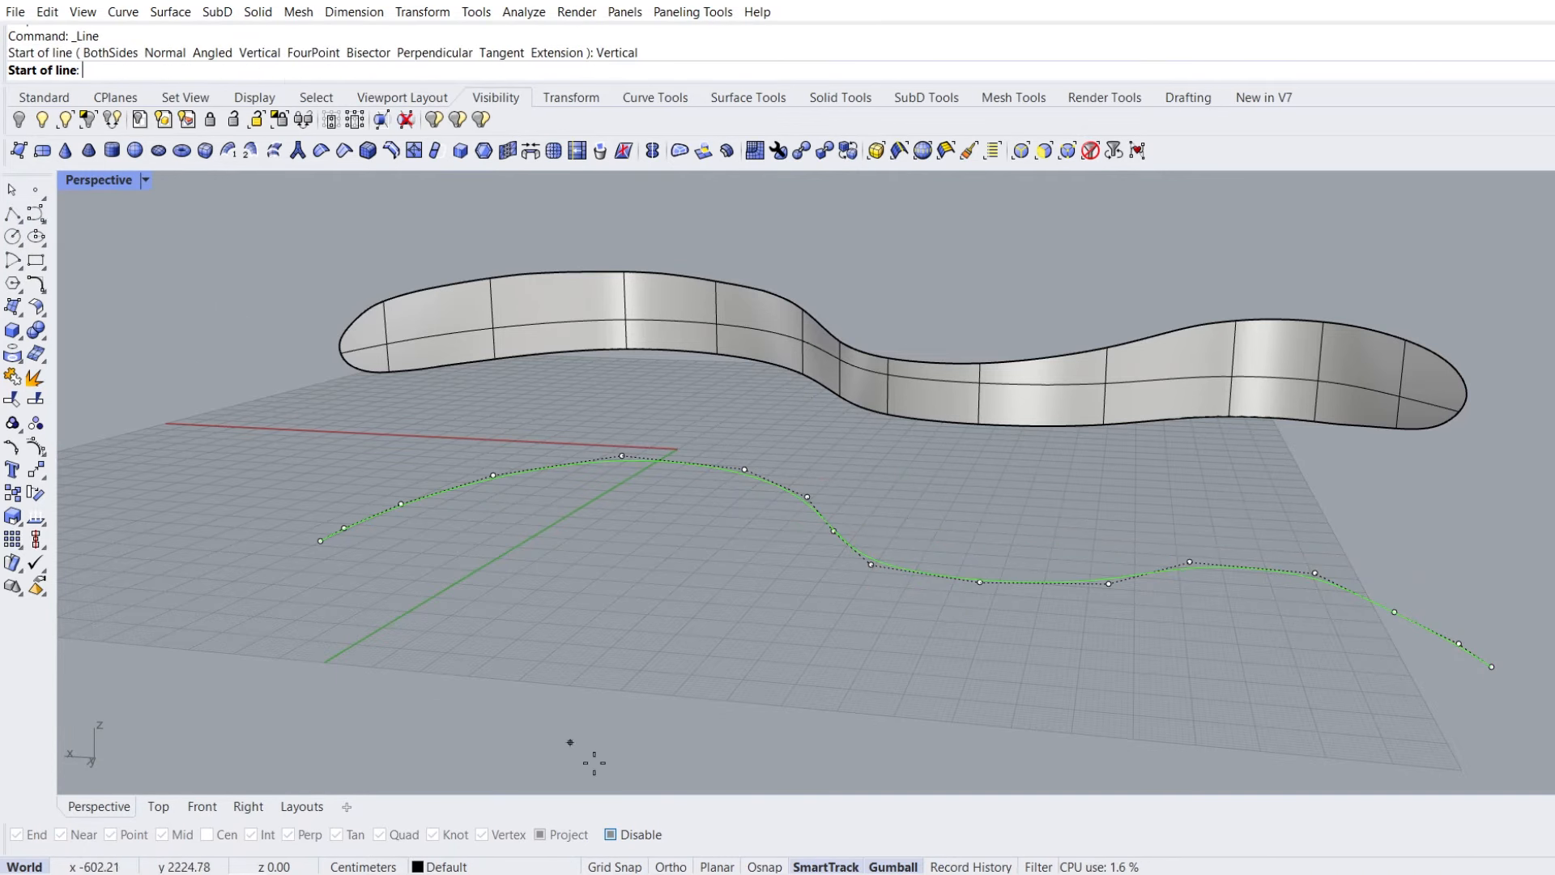
click(640, 835)
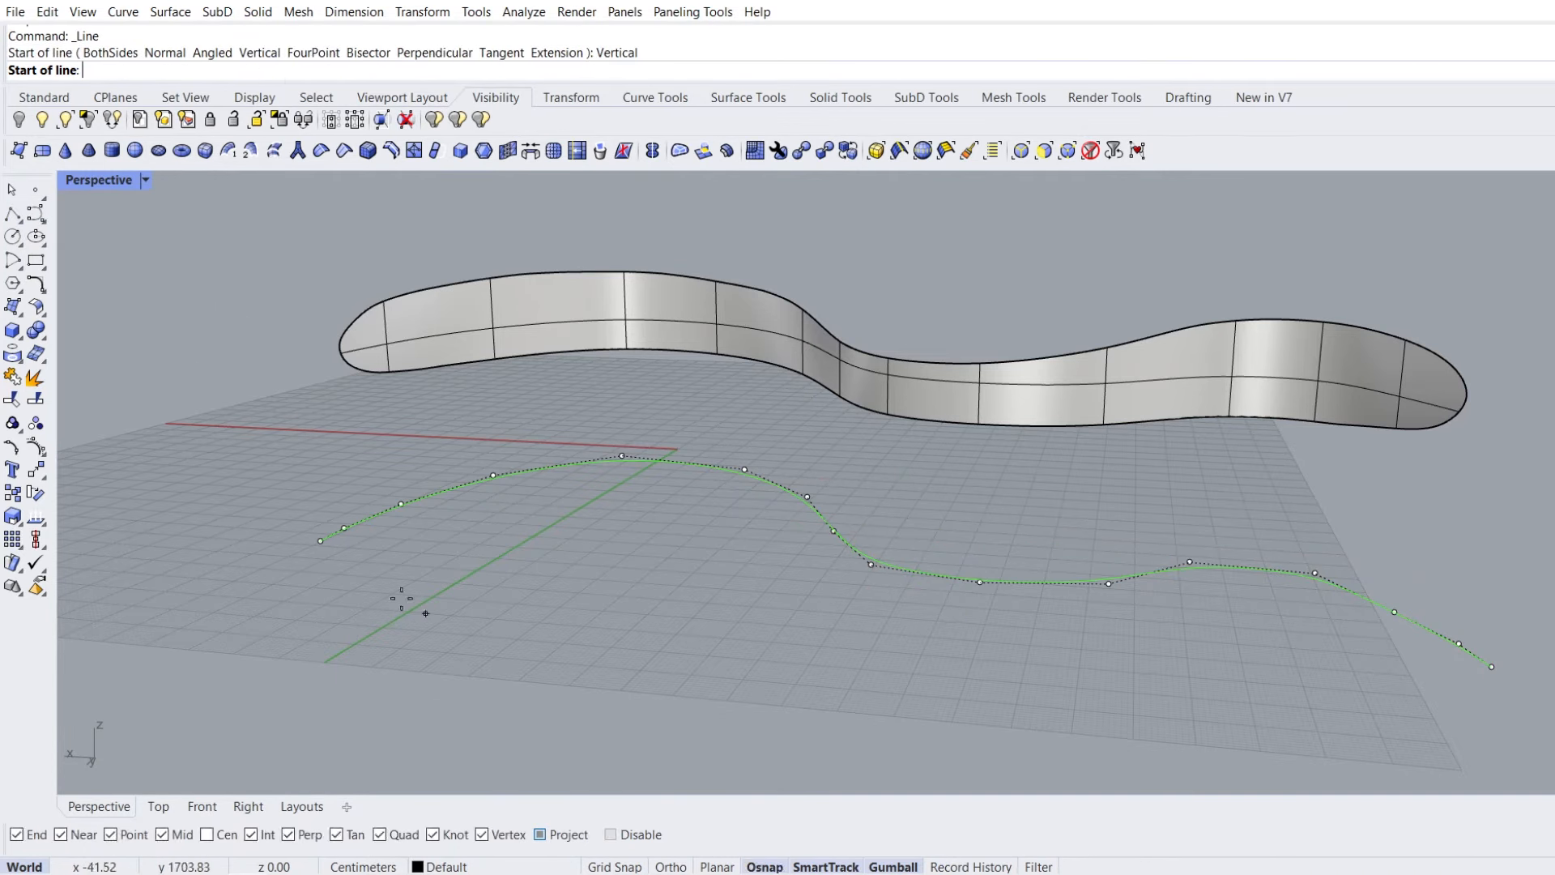
click(321, 541)
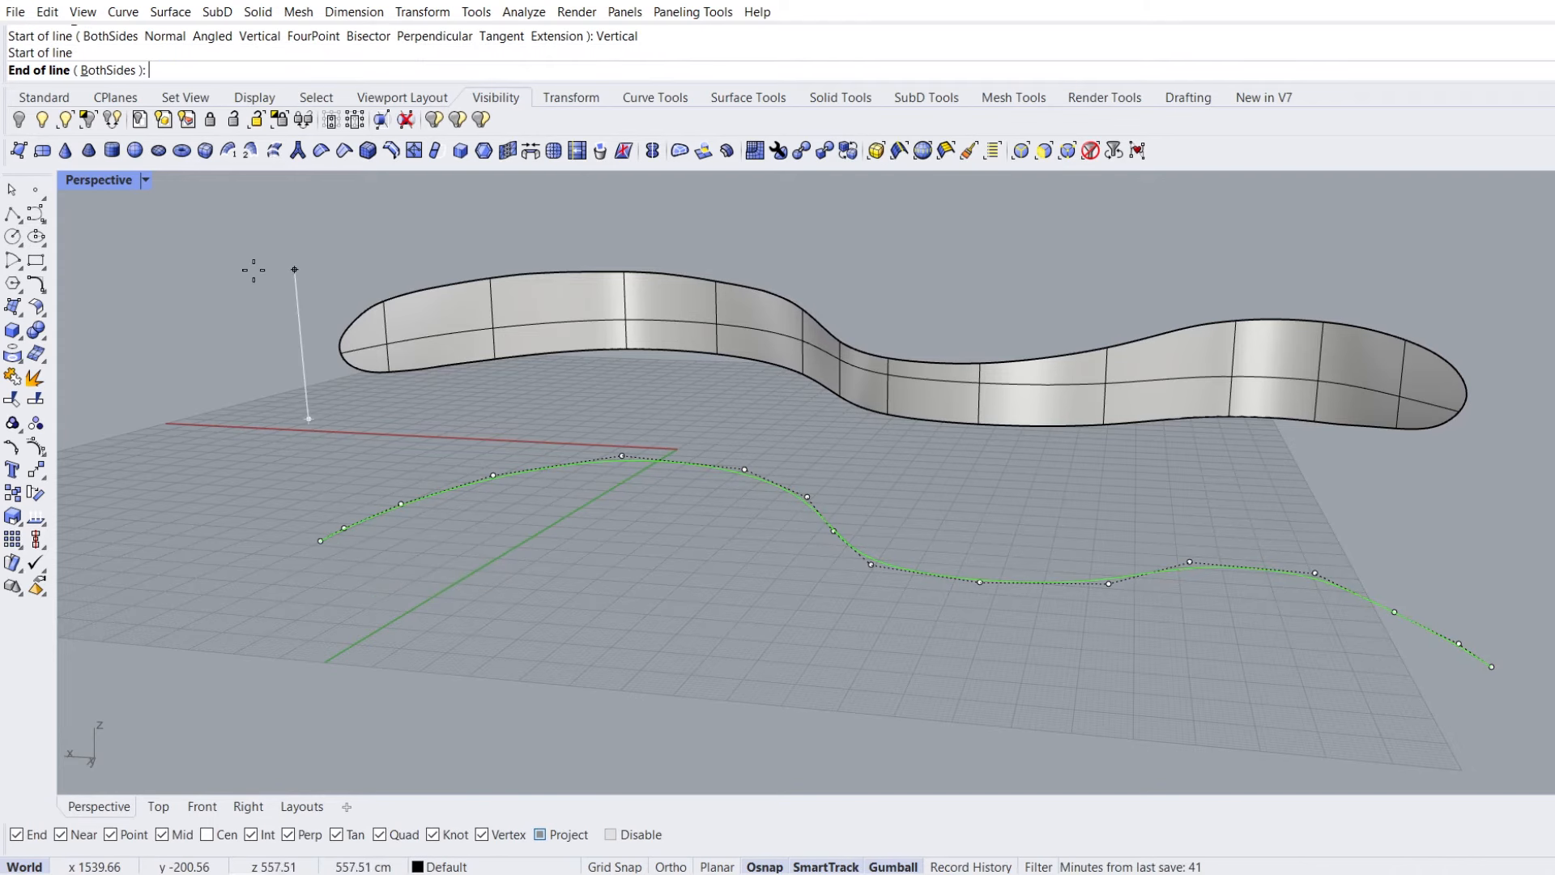
shift+right_drag(254, 270, 282, 393)
click(264, 243)
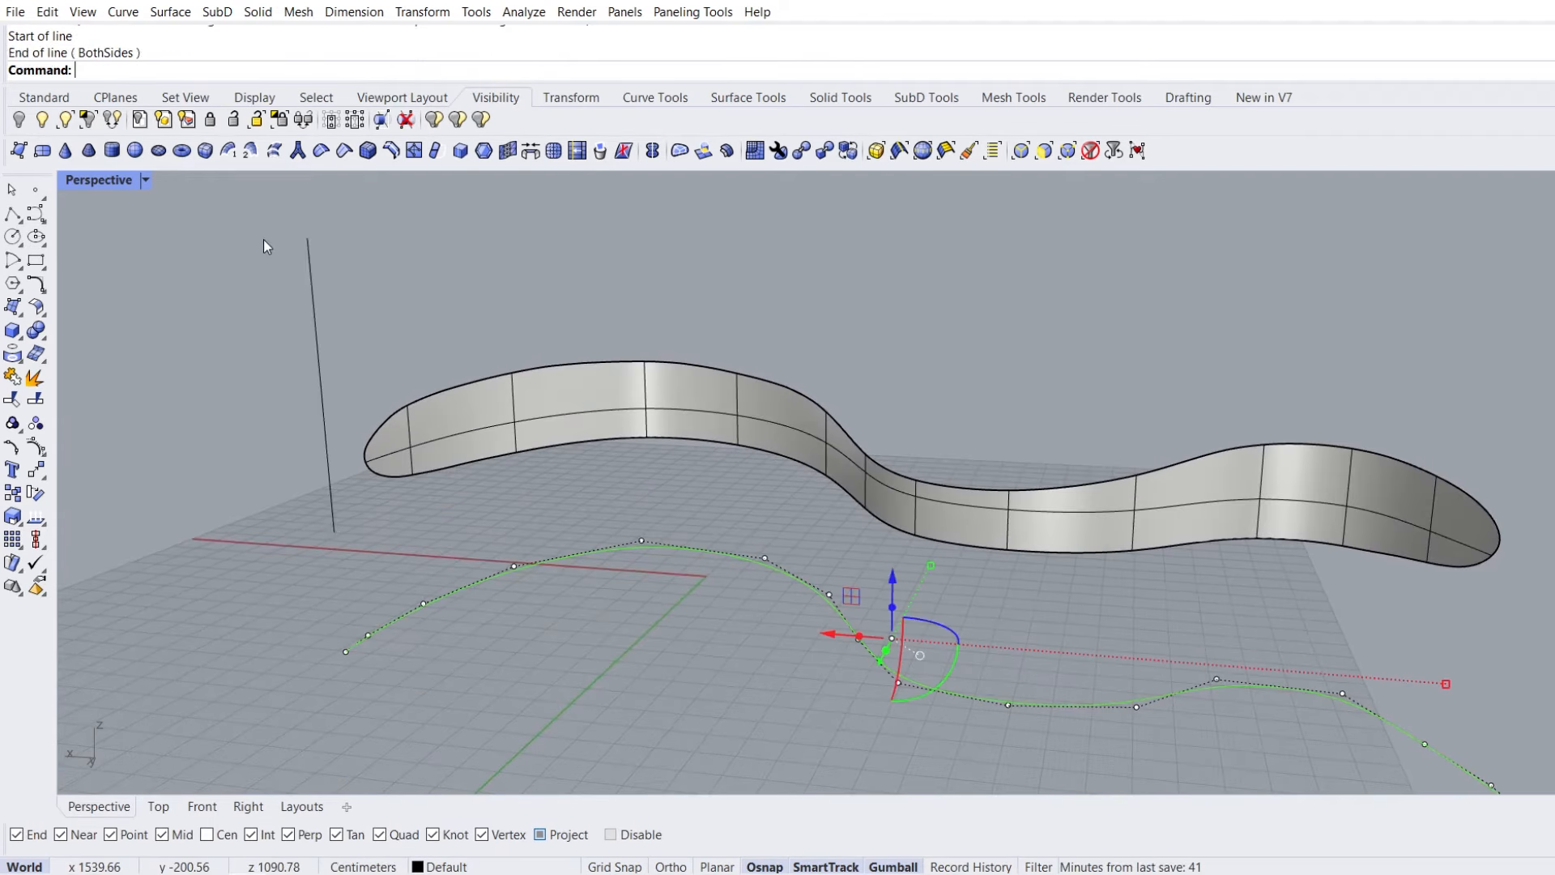
Lower the vertical line so that it extends both above and below the trimmed surface
click(313, 313)
right_drag(299, 424, 253, 471)
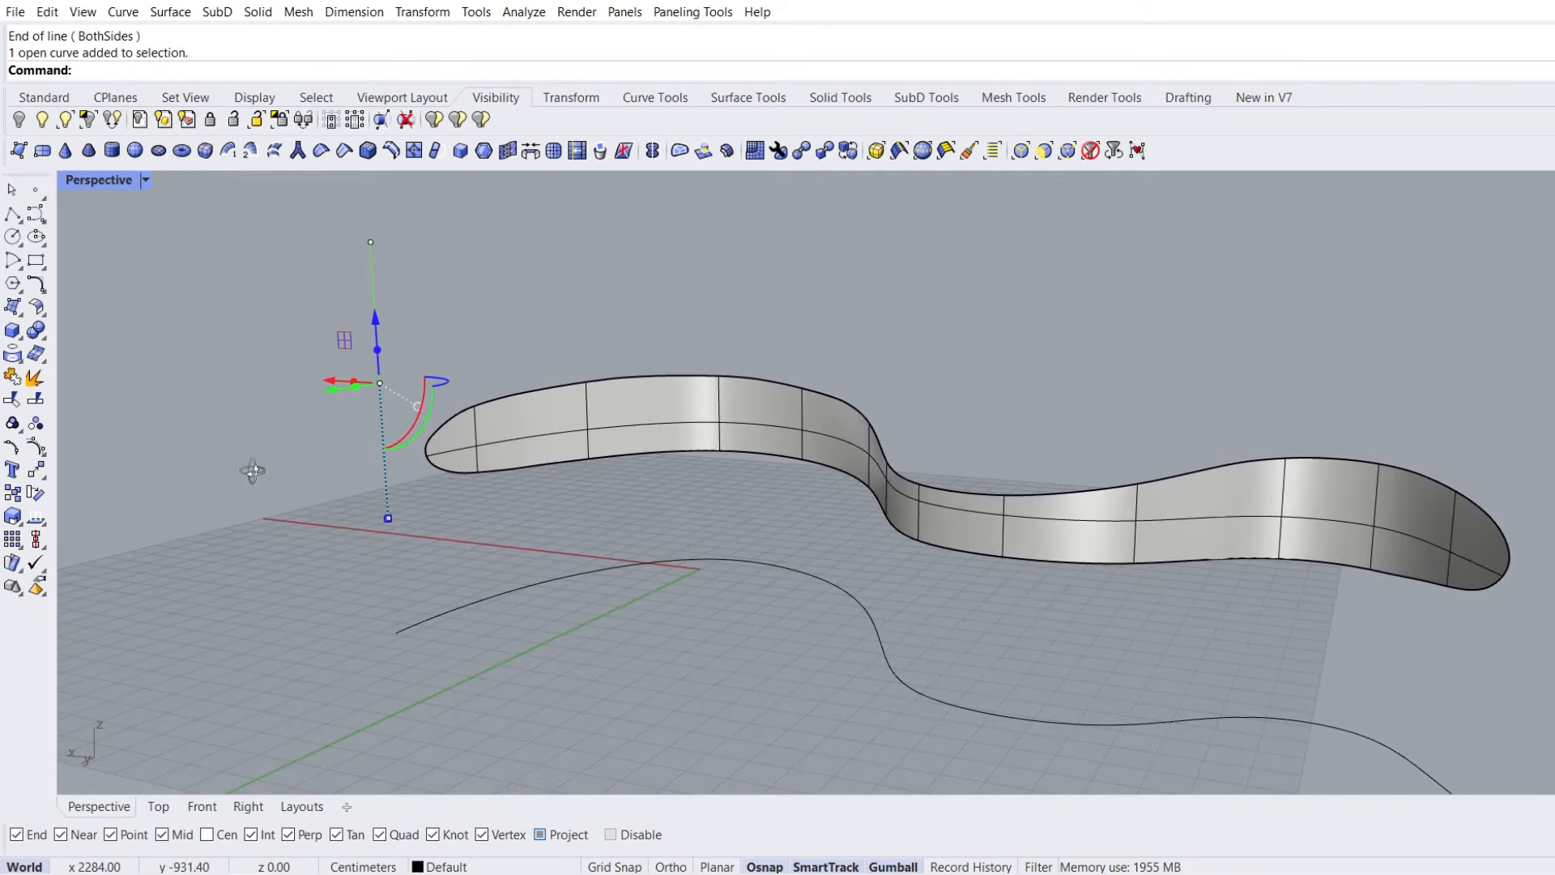
drag(374, 328, 321, 534)
Array the vertical line along the lowered curve with ArrayCrv, using 15 items and Freeform orientation
text(Array)
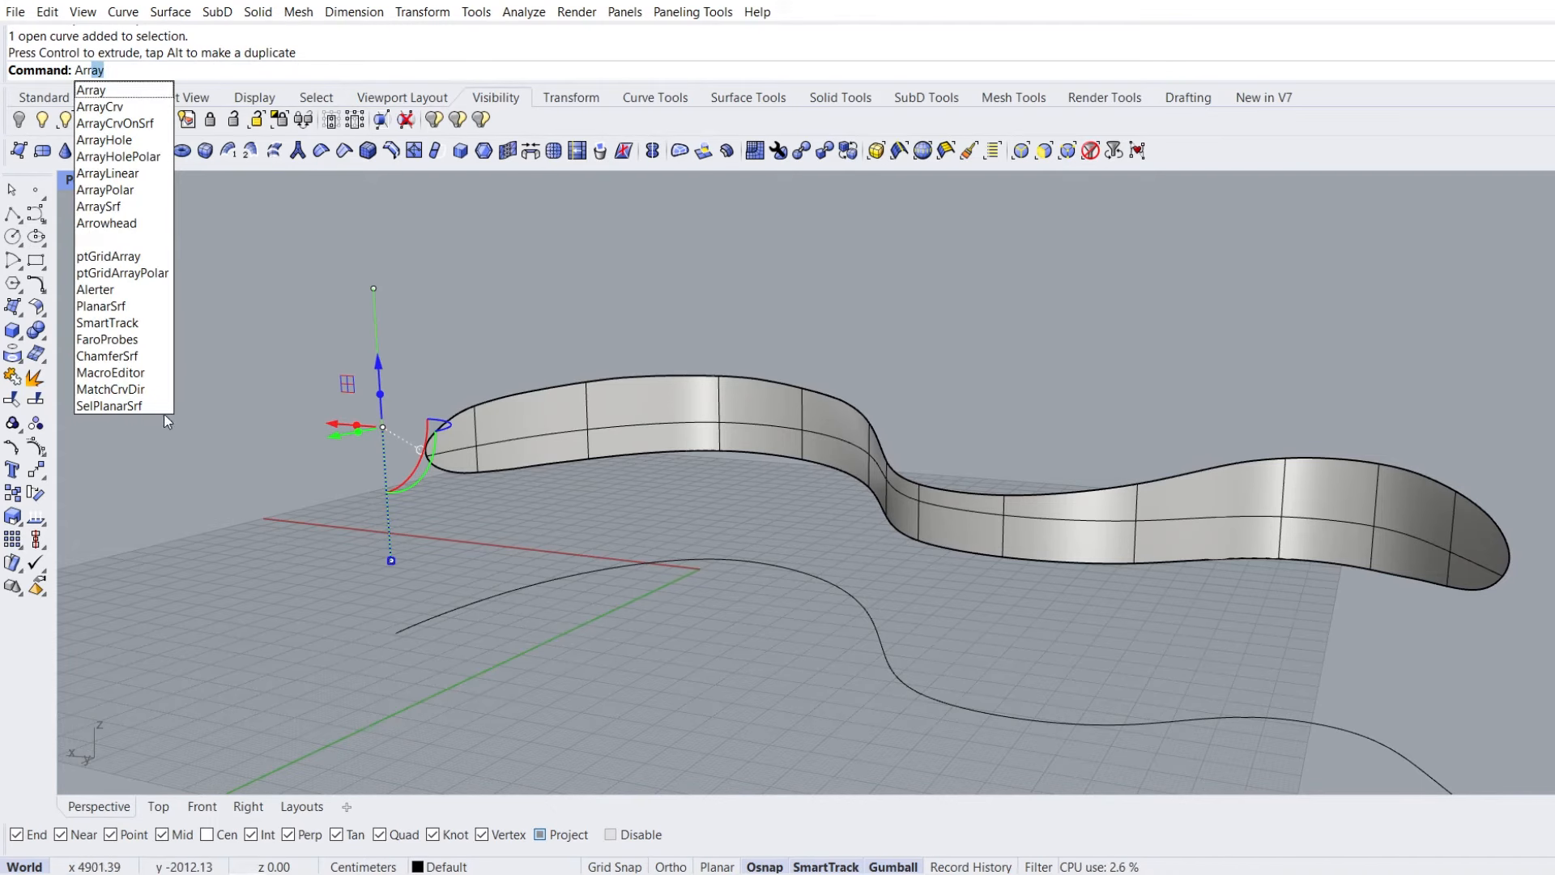
click(141, 120)
click(507, 592)
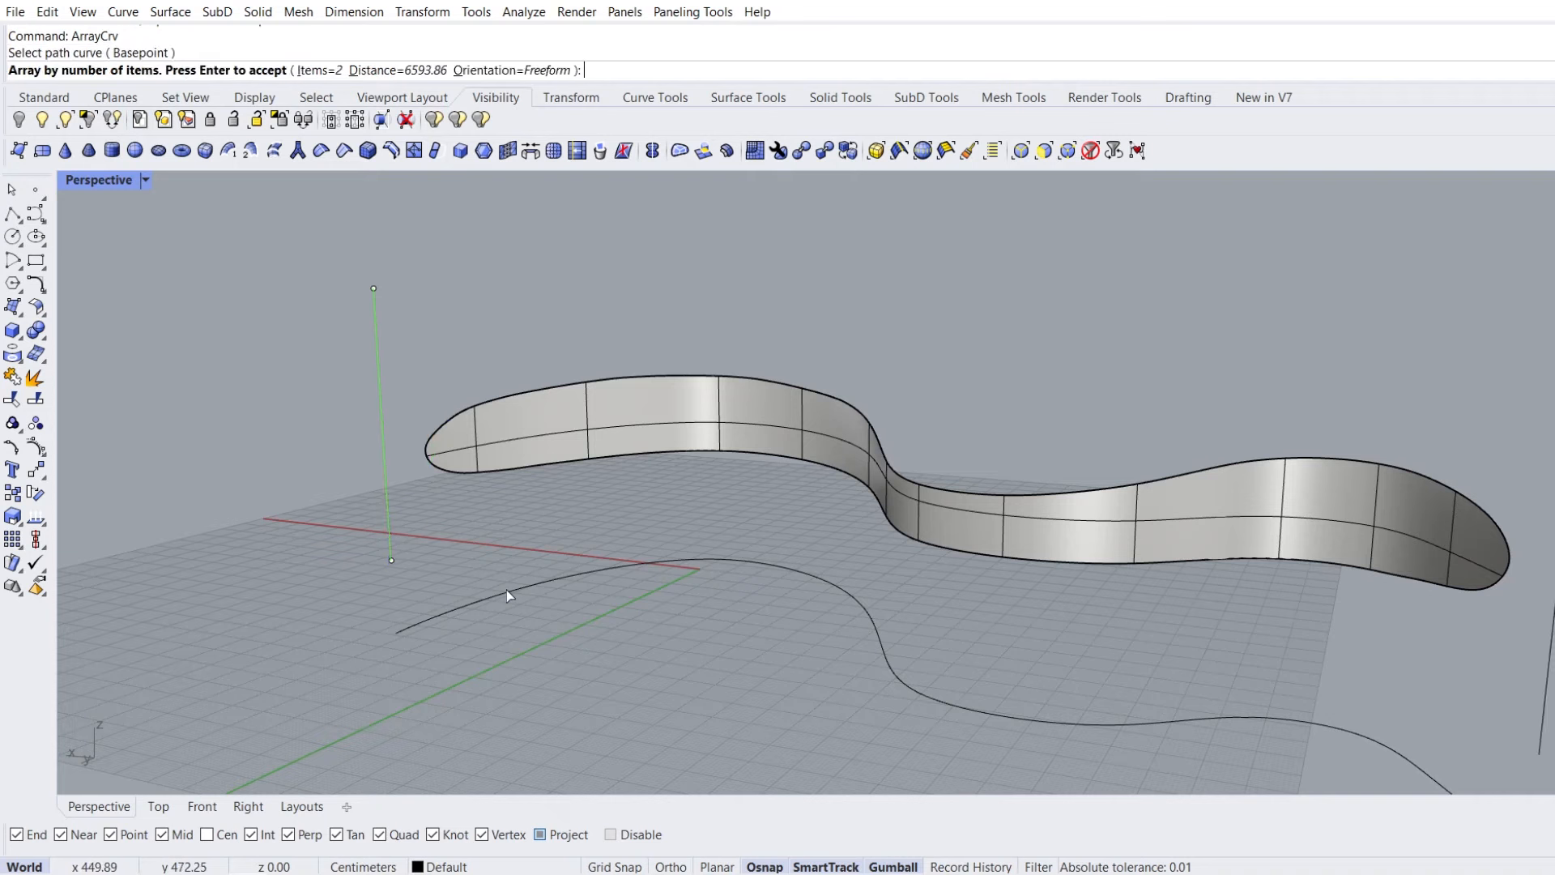
right_drag(473, 504, 531, 527)
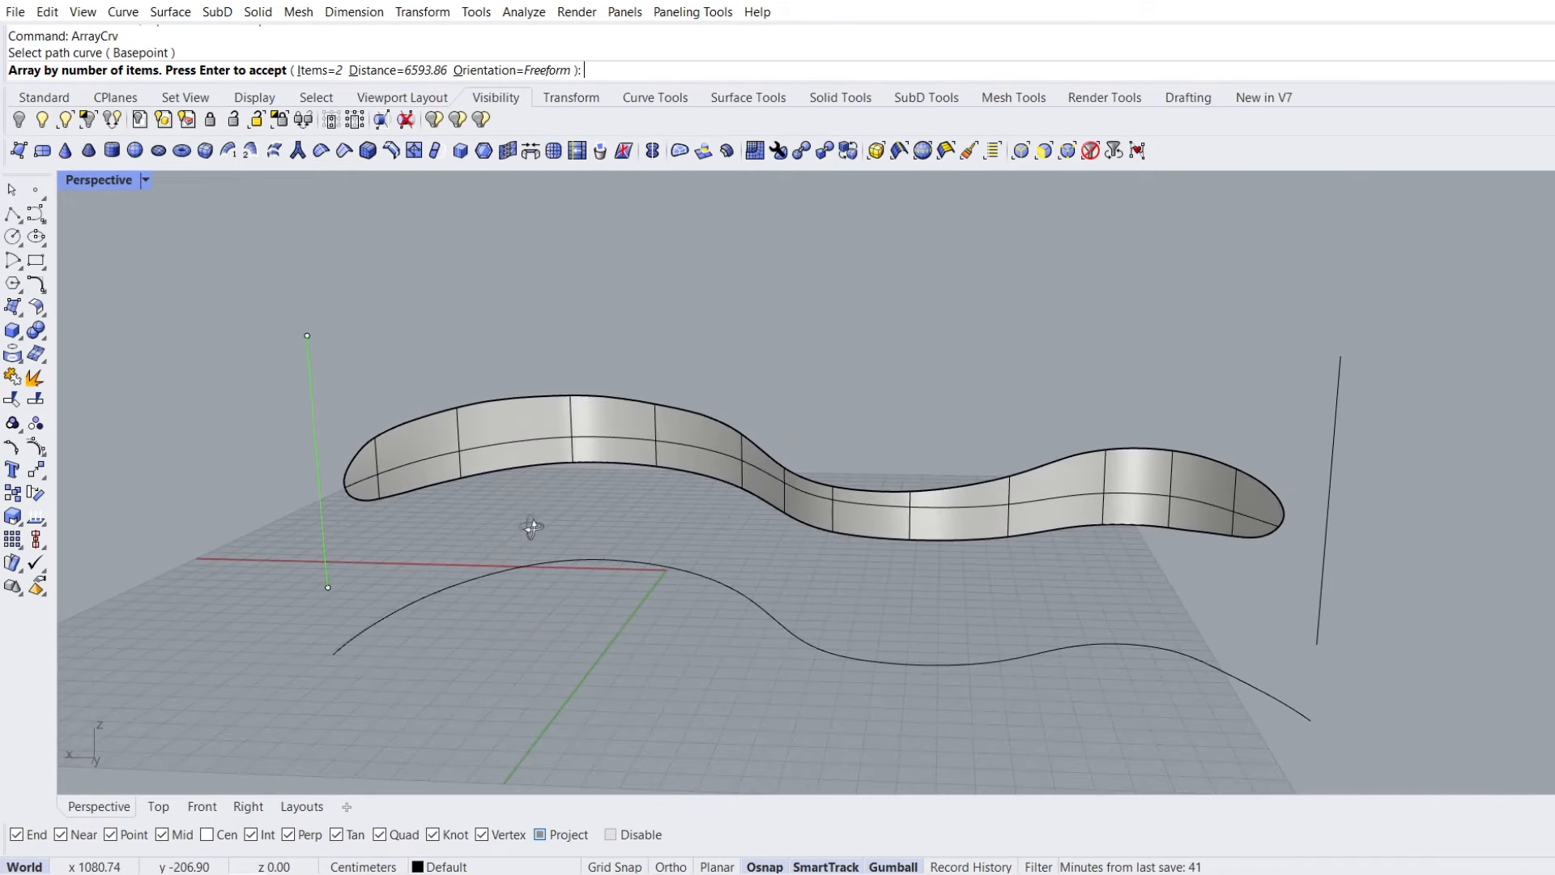
click(320, 71)
text(1)
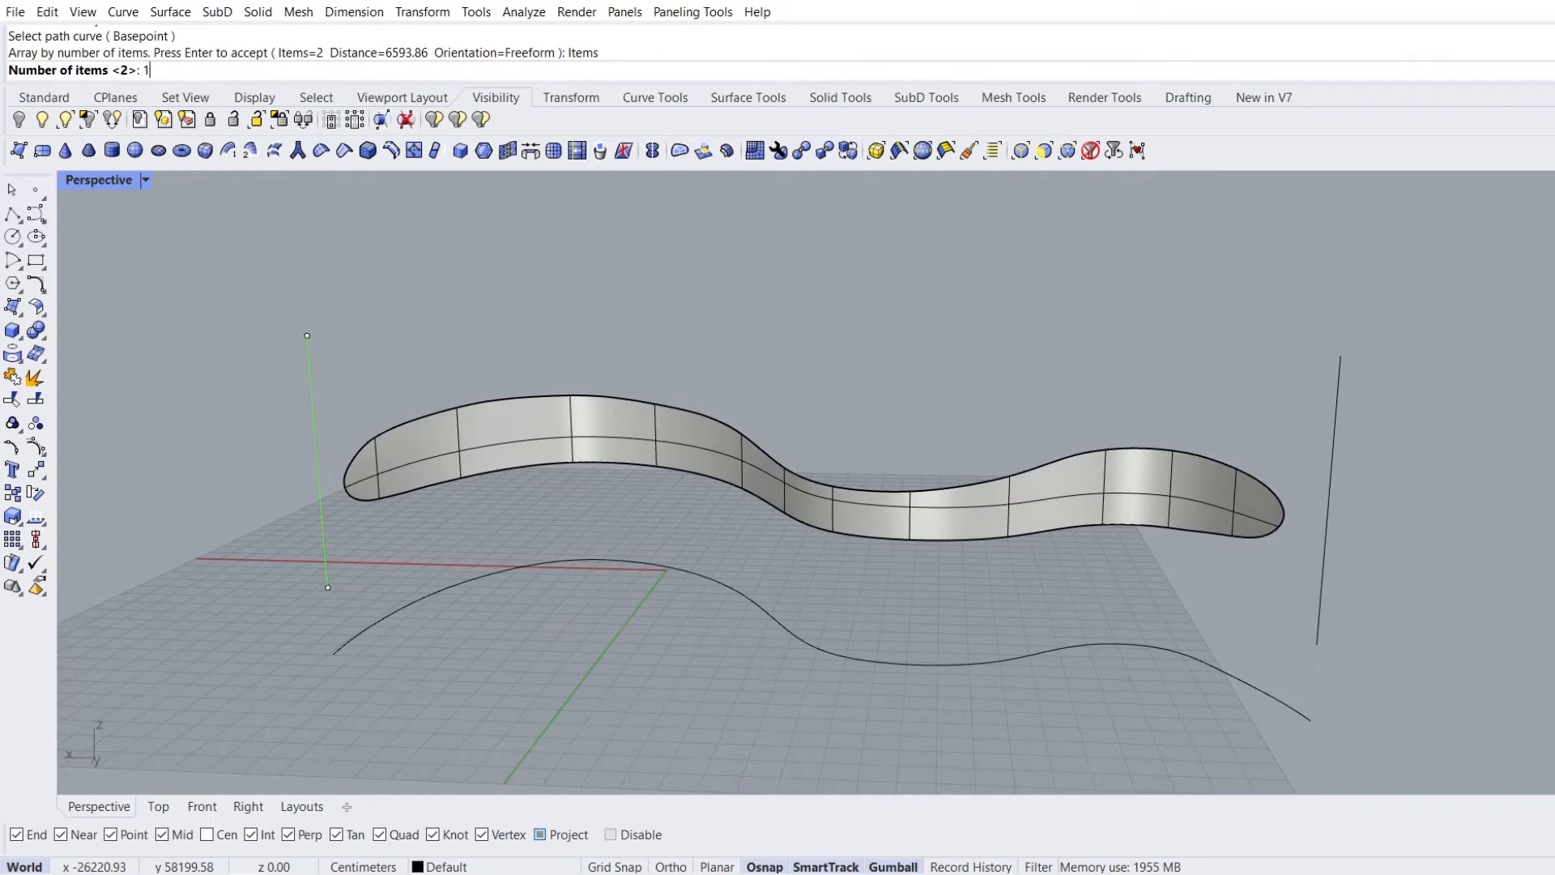
text(5)
key(Return)
right_drag(615, 527, 580, 526)
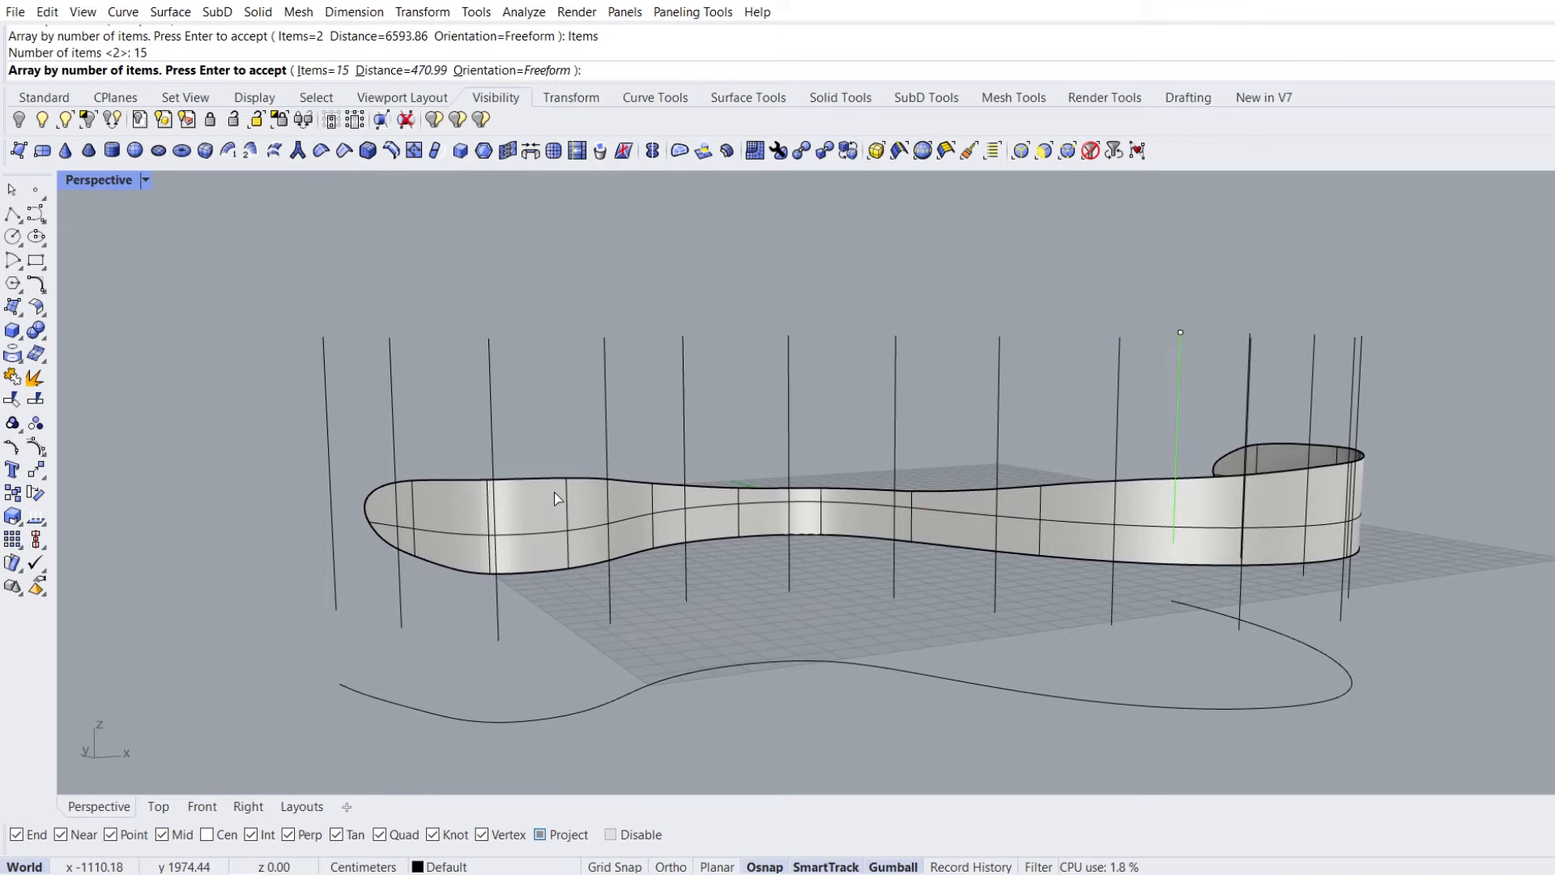
scroll(555, 494, down, 2)
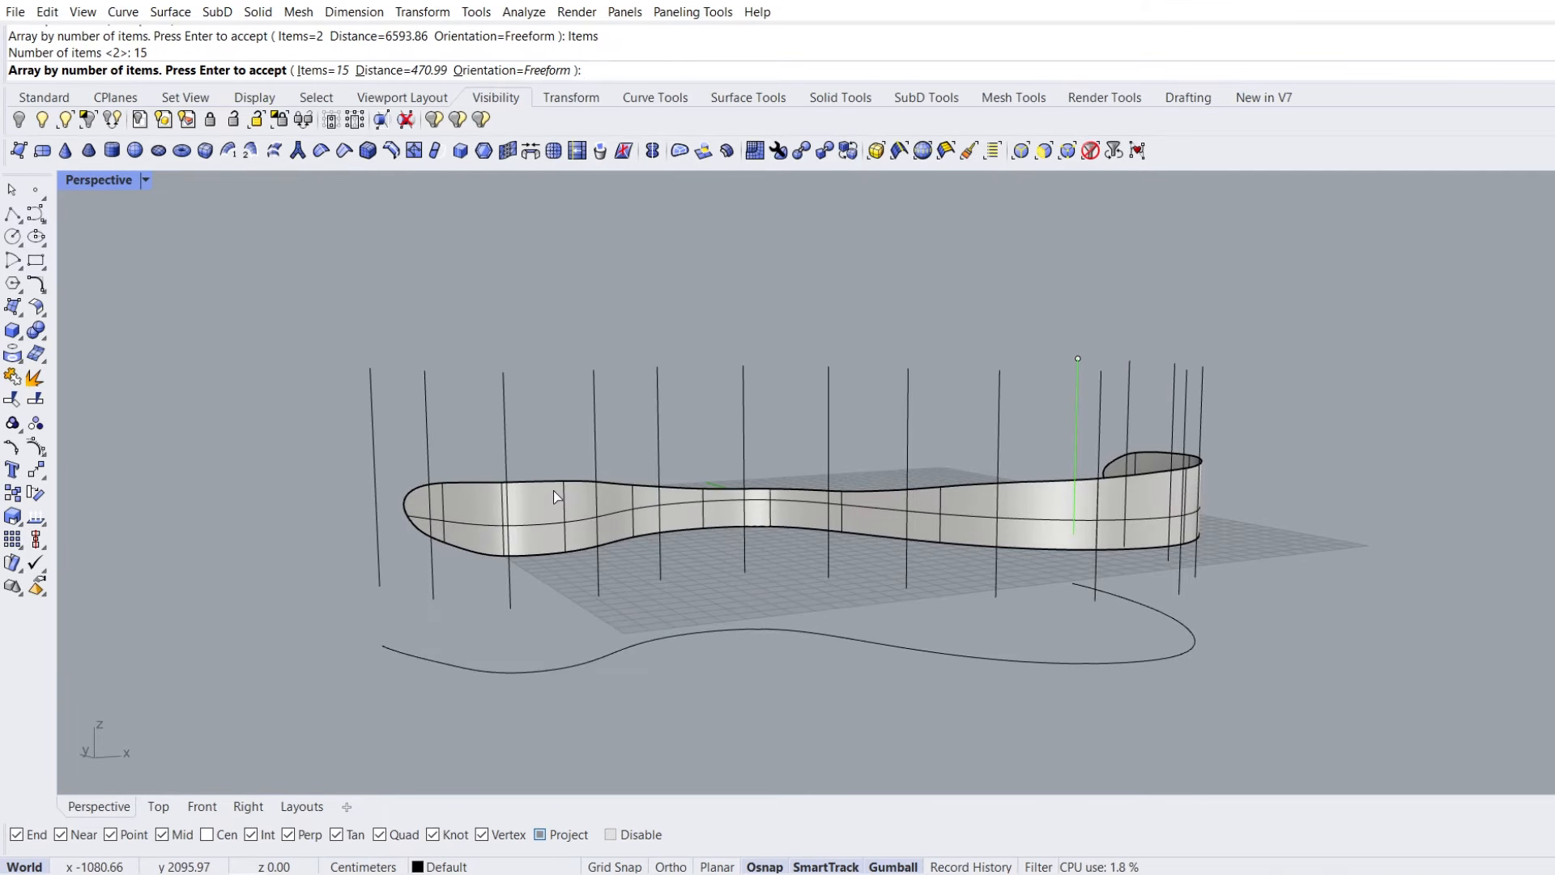
key(Return)
Delete the two outermost arrayed lines beyond the surface's ends and the lowered path curve
click(873, 707)
right_drag(1174, 550, 1113, 492)
click(1188, 486)
right_drag(1232, 481, 1058, 484)
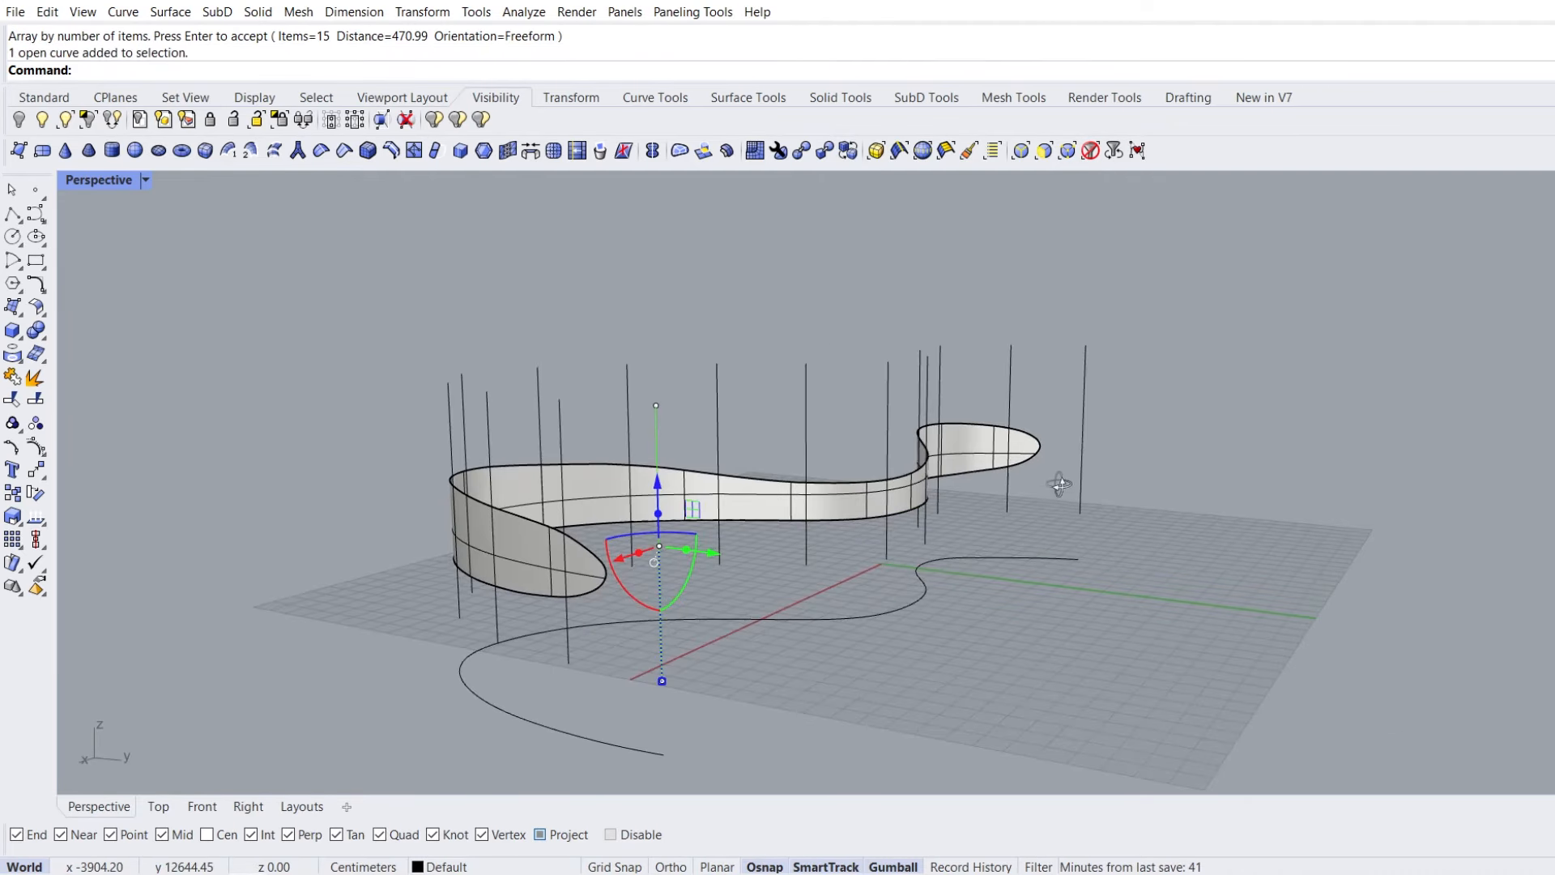
shift+click(1087, 455)
key(Delete)
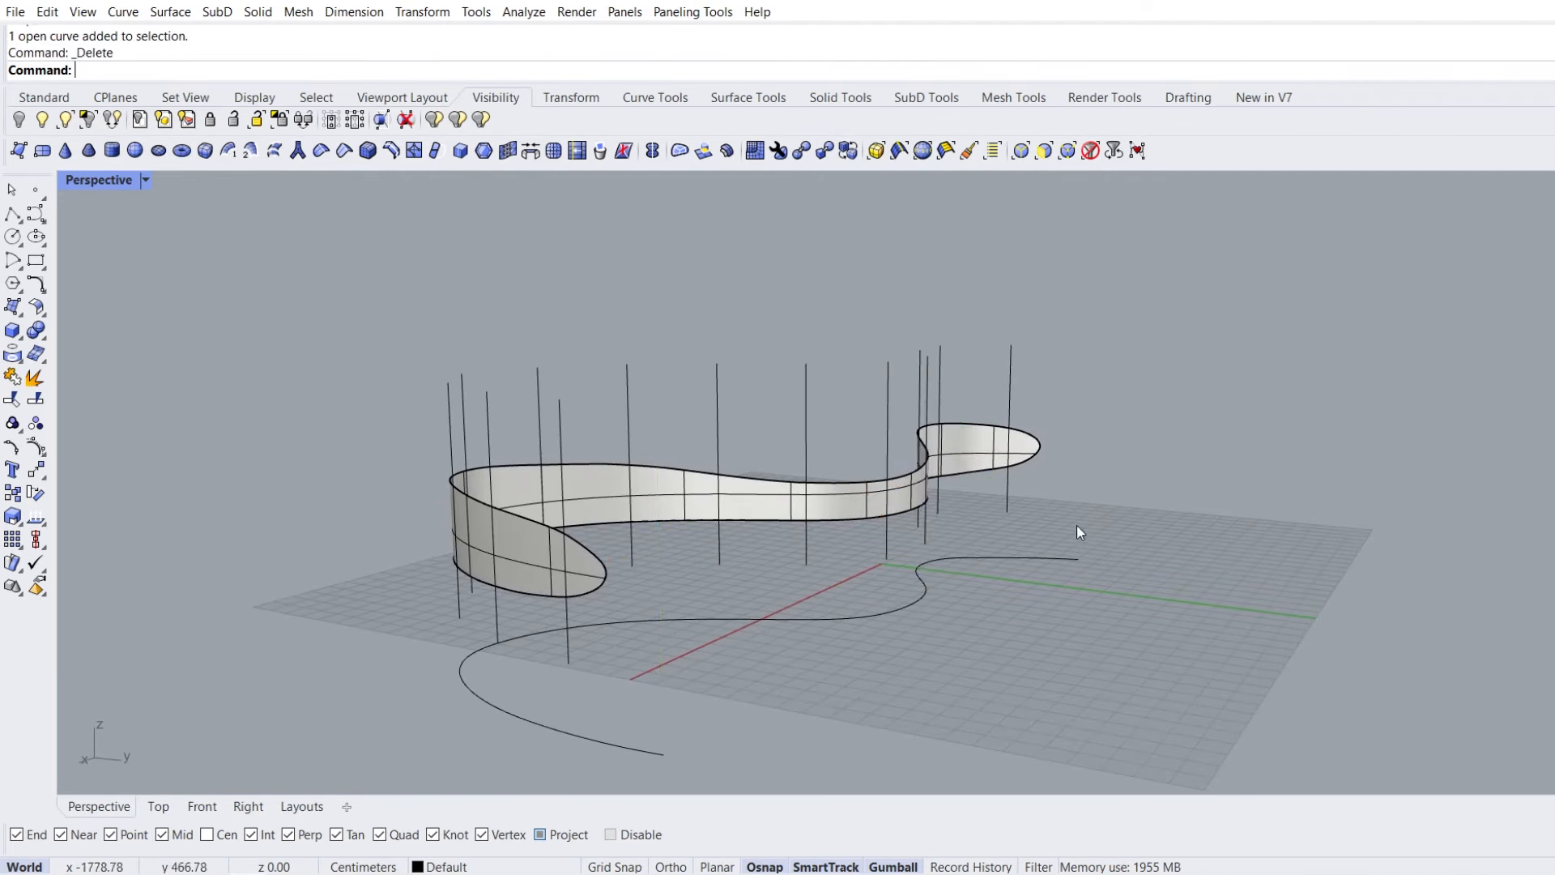
click(1042, 554)
key(Delete)
Trim the arrayed vertical lines above and below the surface, using the surface as the cutting object
right_drag(1166, 552, 430, 413)
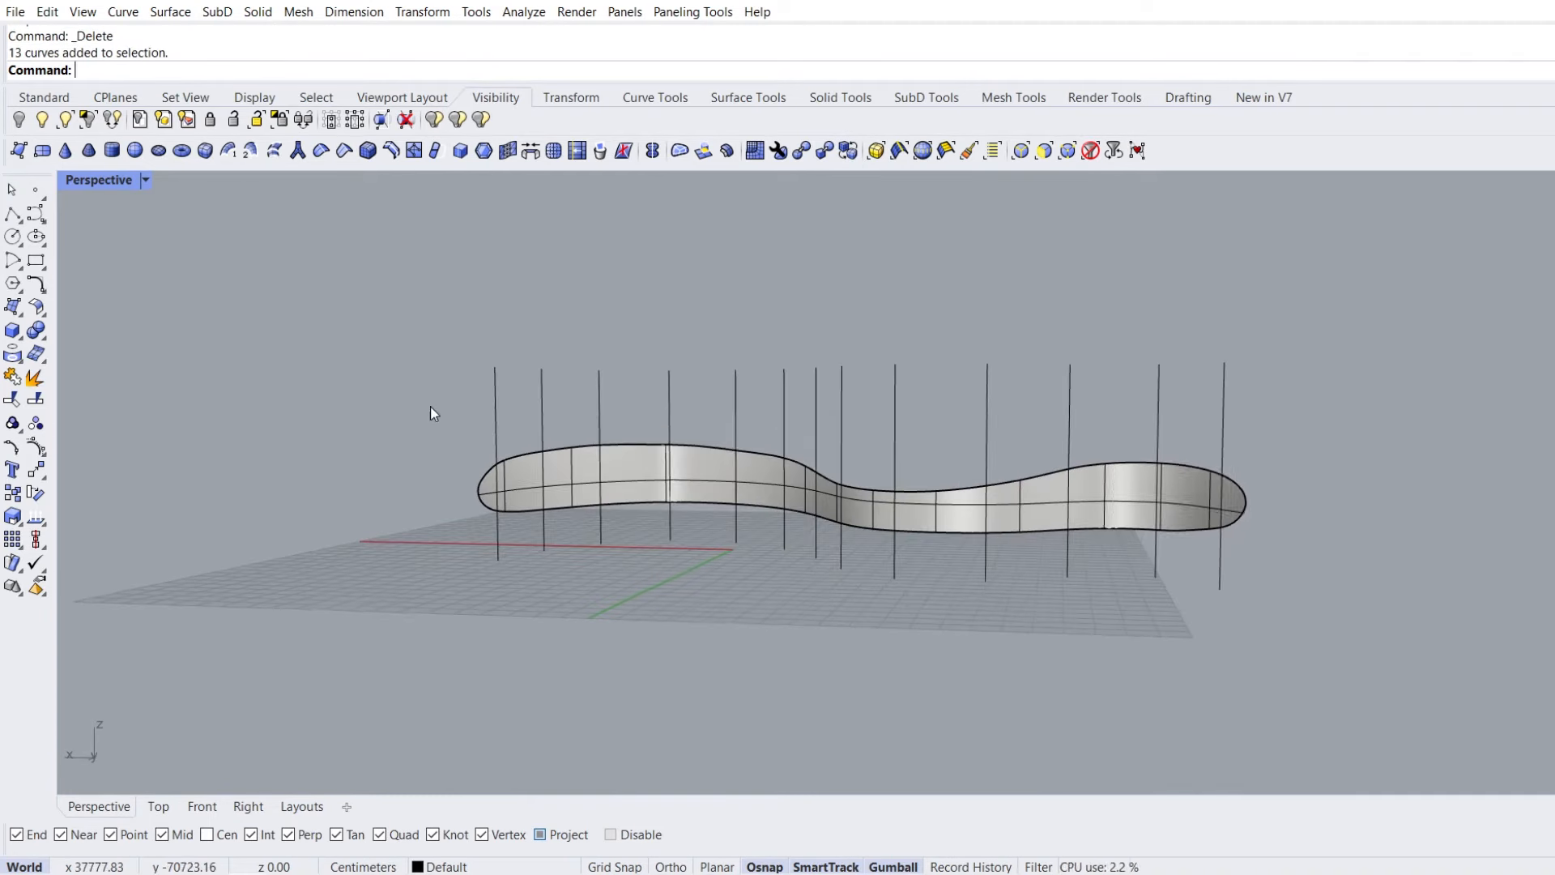
click(12, 399)
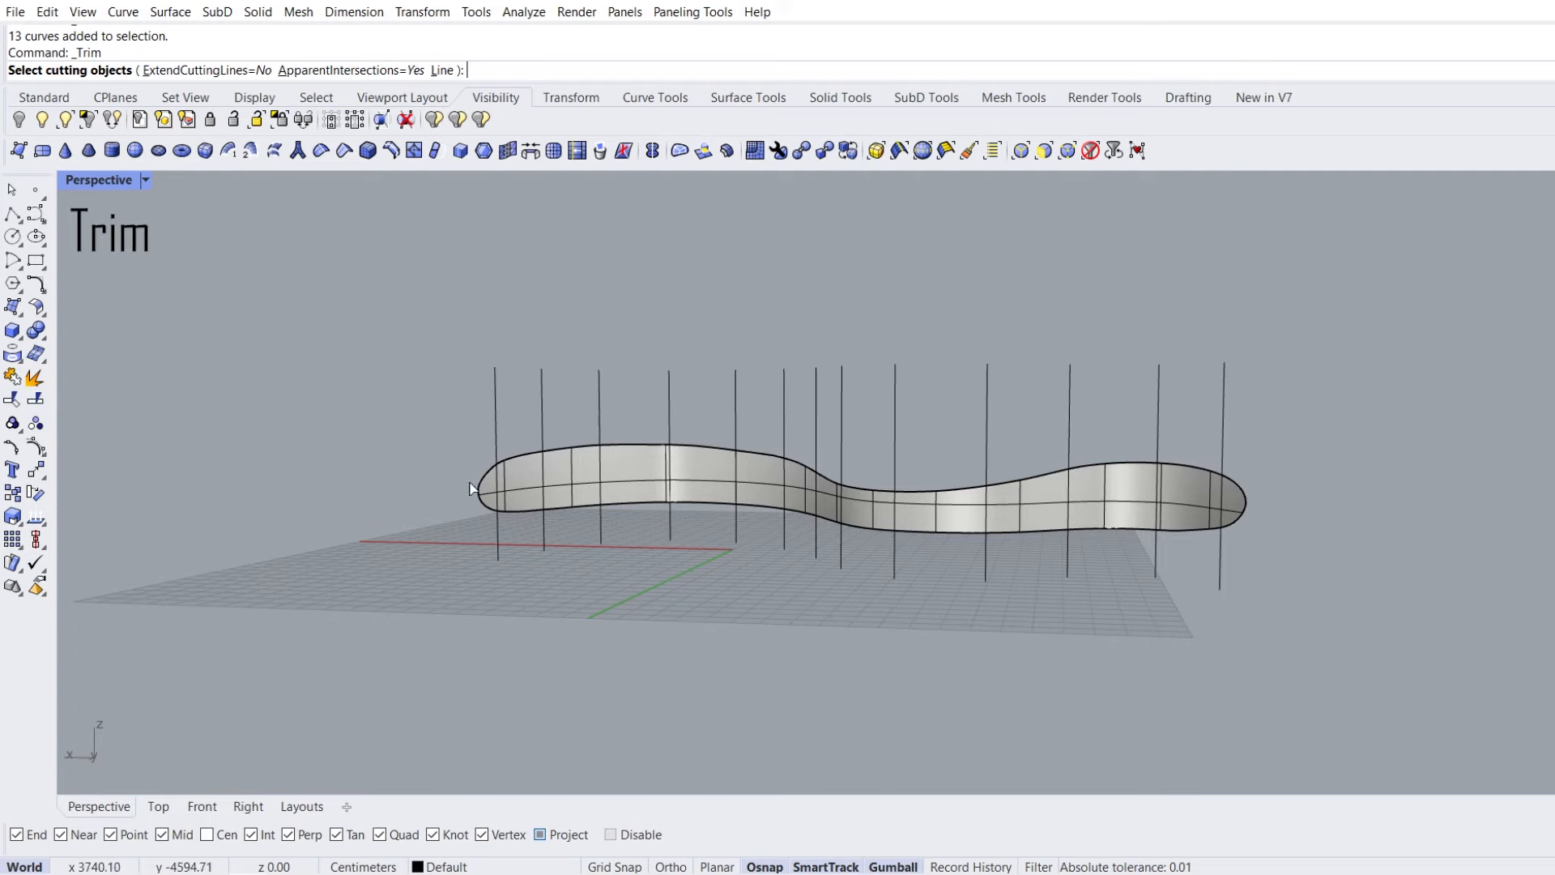
click(621, 471)
right_drag(628, 469, 704, 460)
key(Return)
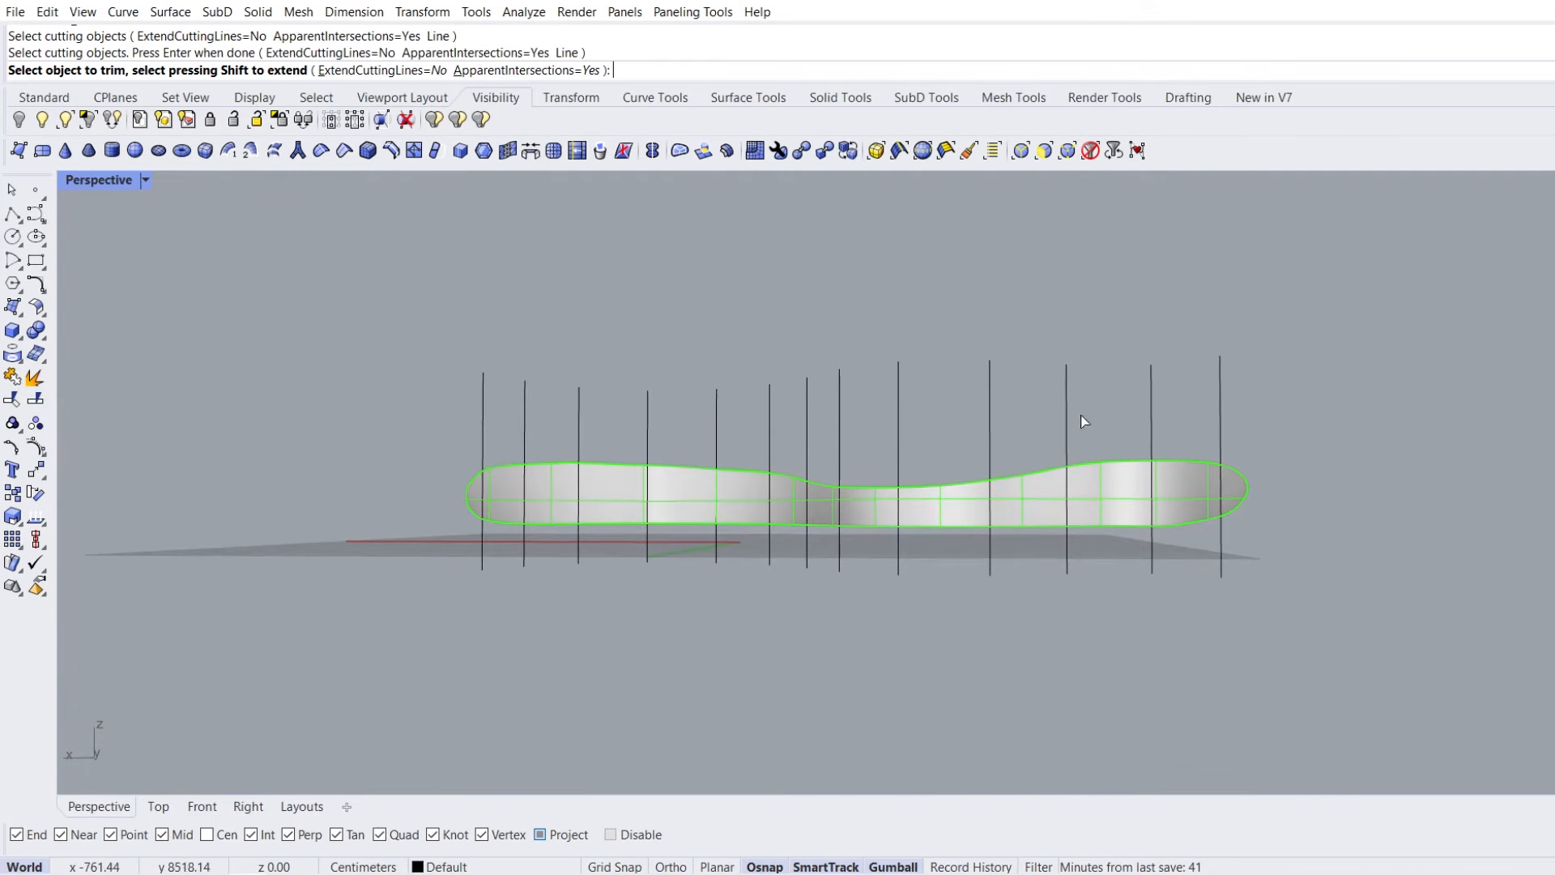
drag(1112, 395, 382, 414)
drag(1272, 671, 401, 553)
key(Return)
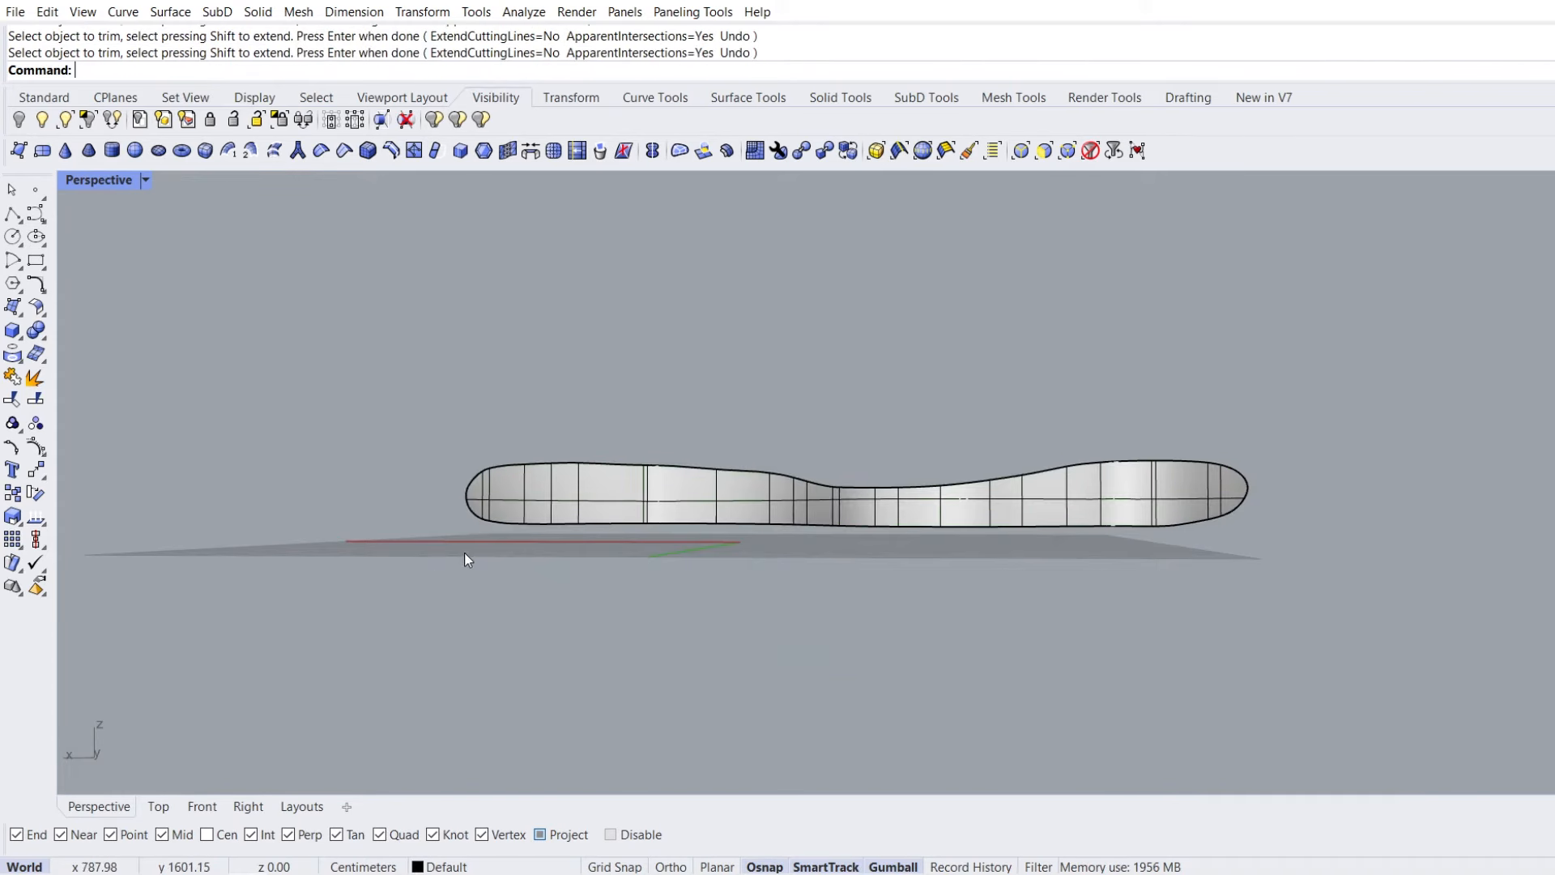
Pipe all the trimmed vertical lines with a radius of 10 and flat caps to form mullions
right_drag(464, 552, 488, 609)
drag(356, 324, 1232, 646)
right_drag(1226, 644, 894, 615)
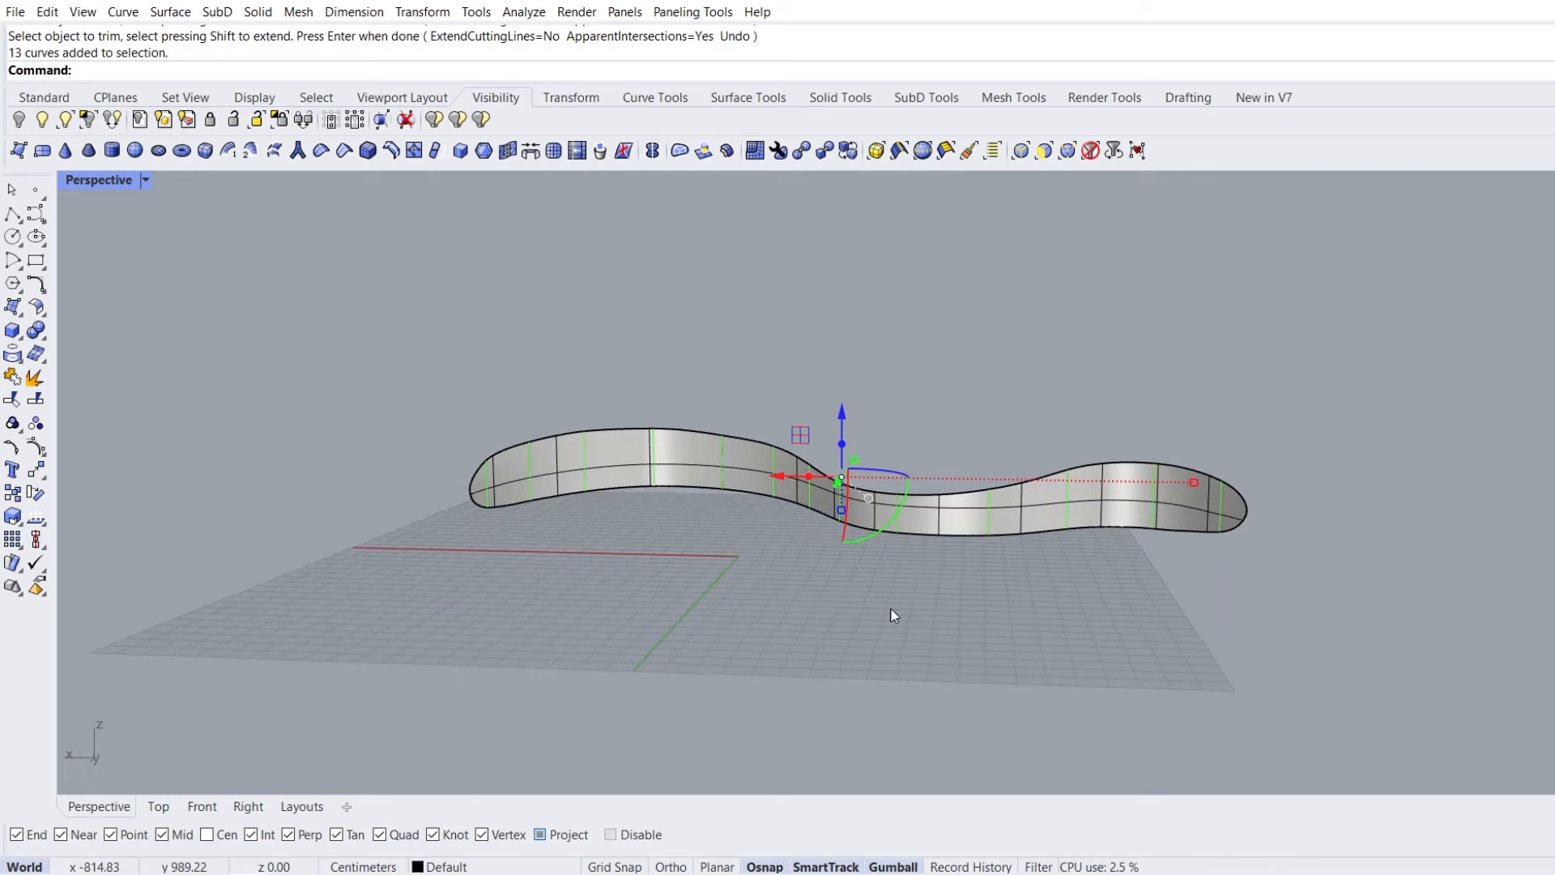
key(Return)
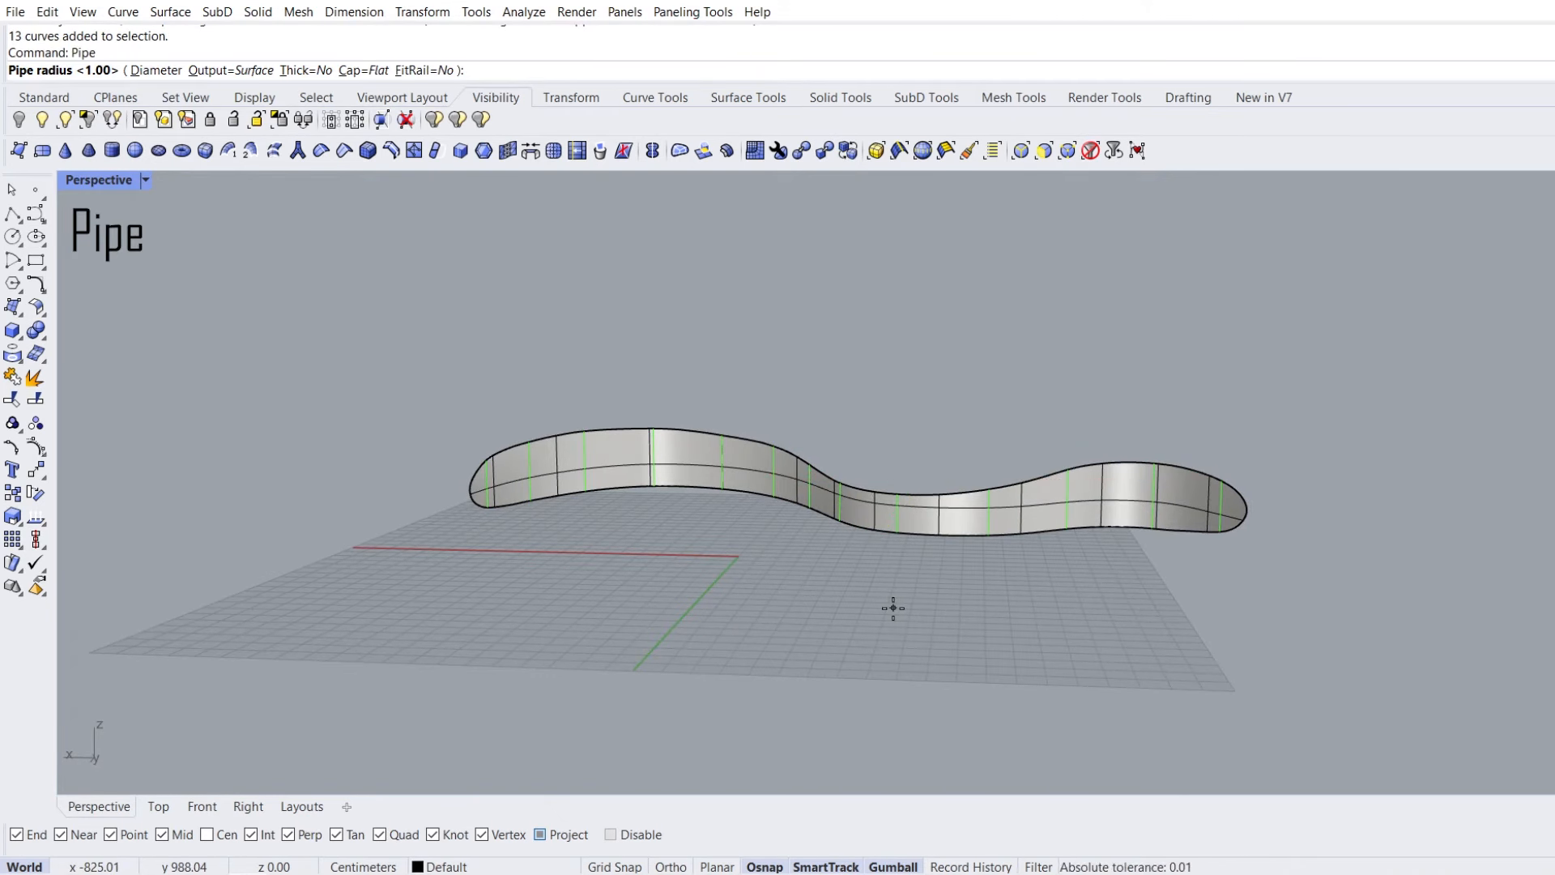
text(10)
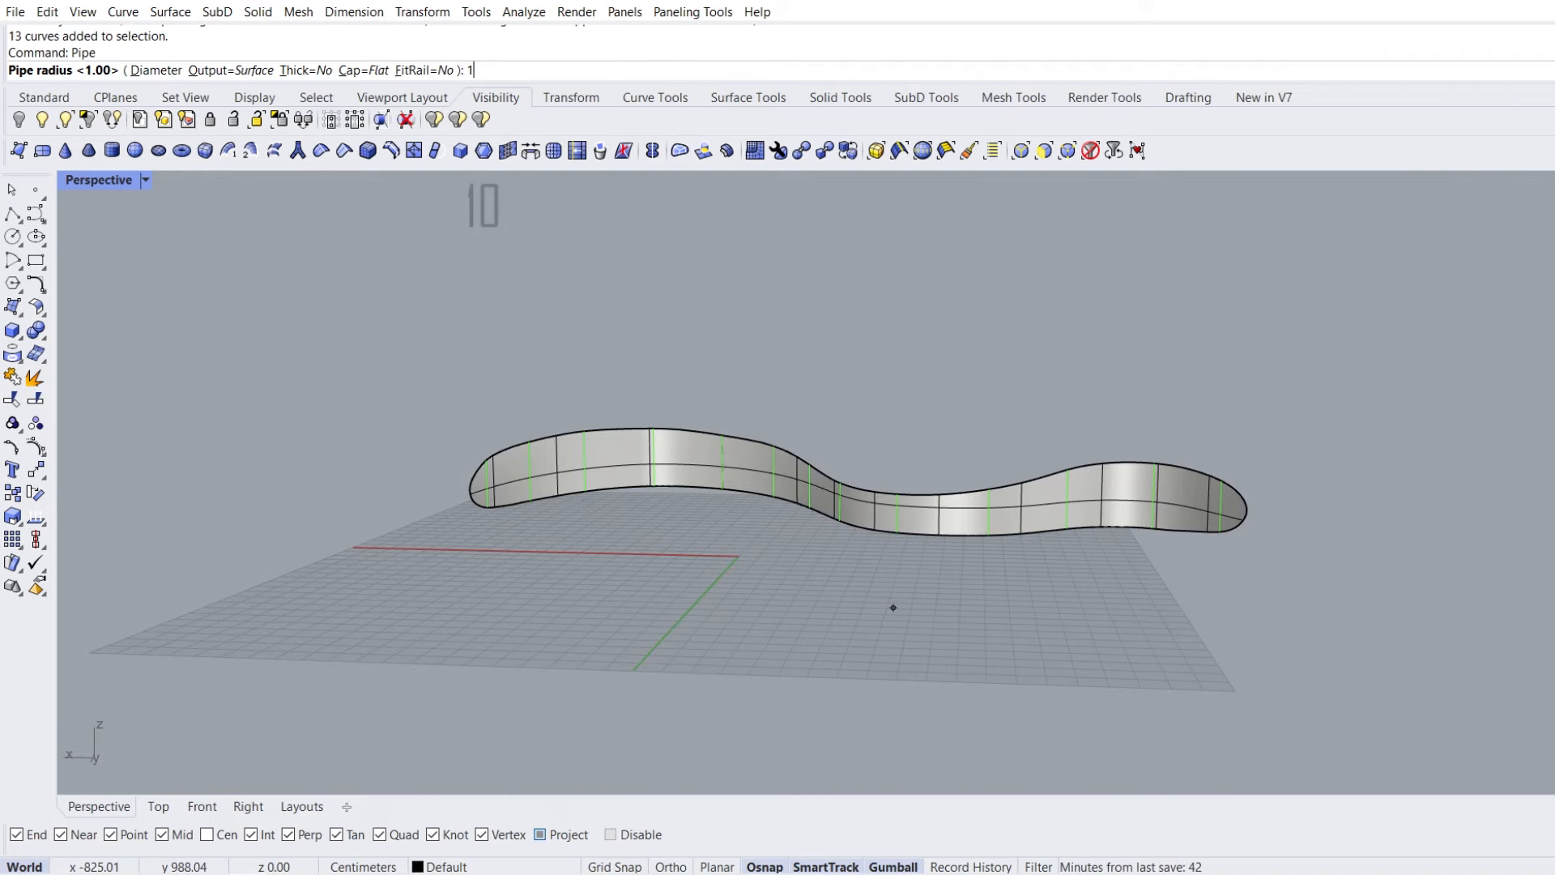
key(Return)
Switch the Perspective view to Rendered display mode and deselect the lines
right_drag(745, 599, 495, 548)
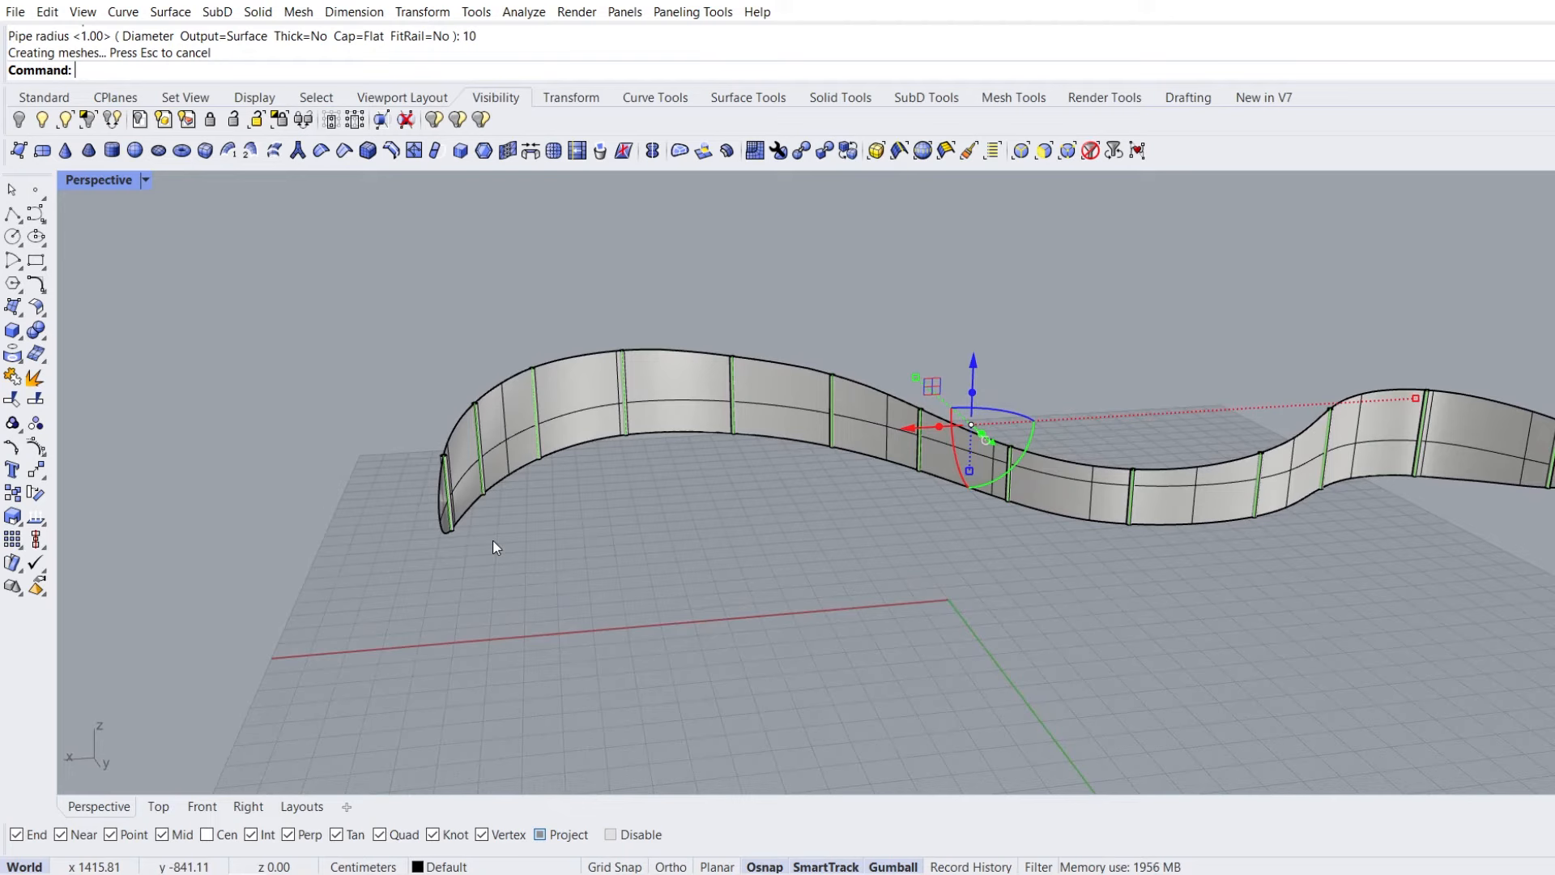
click(141, 180)
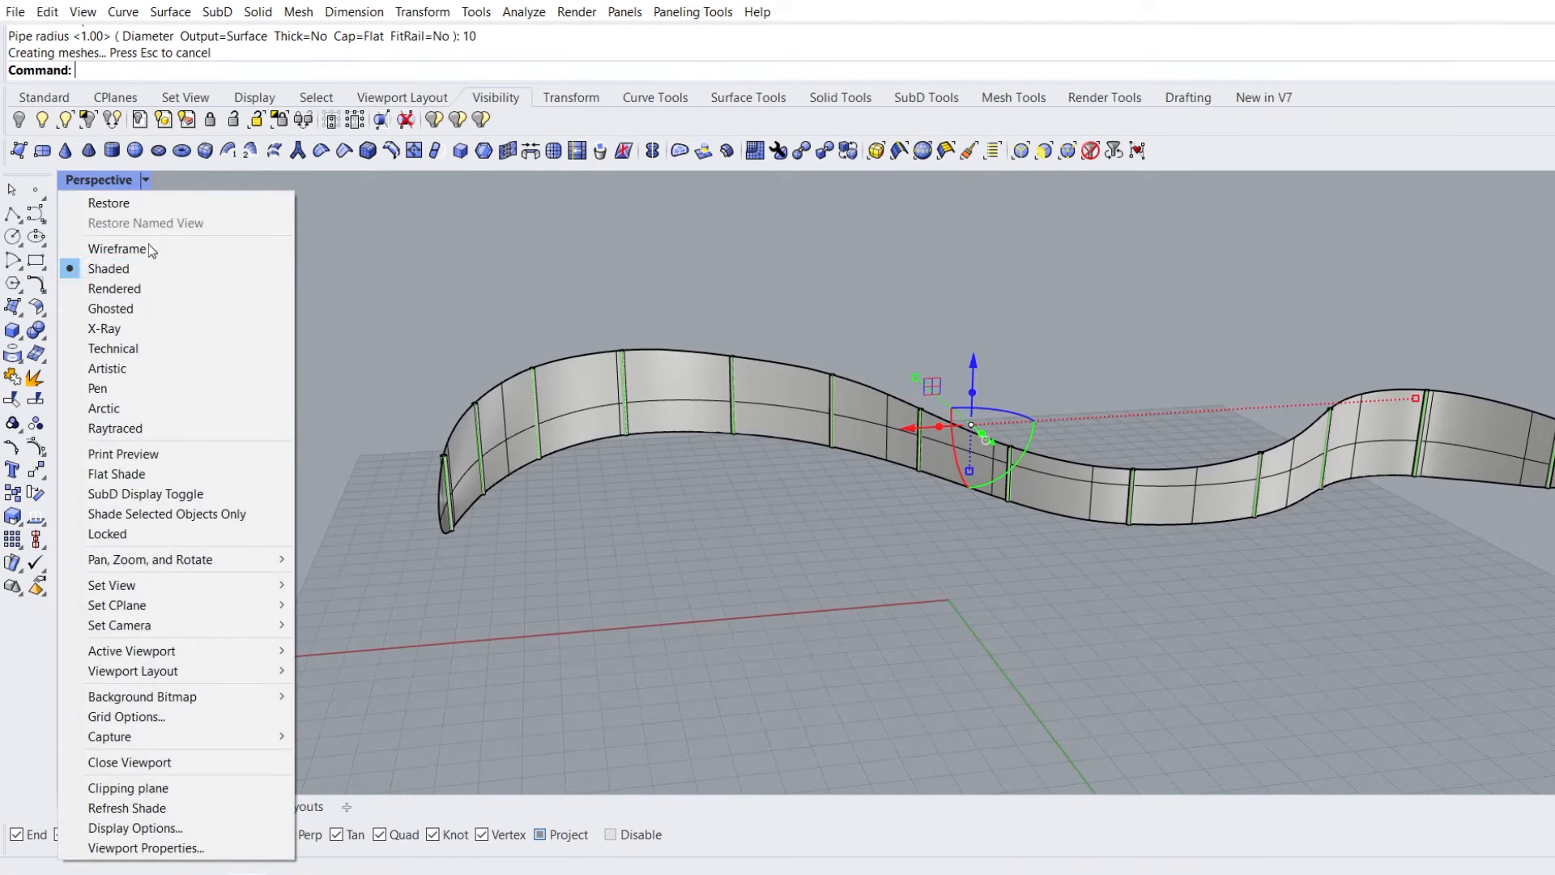
click(148, 293)
key(Escape)
right_drag(1274, 645, 702, 596)
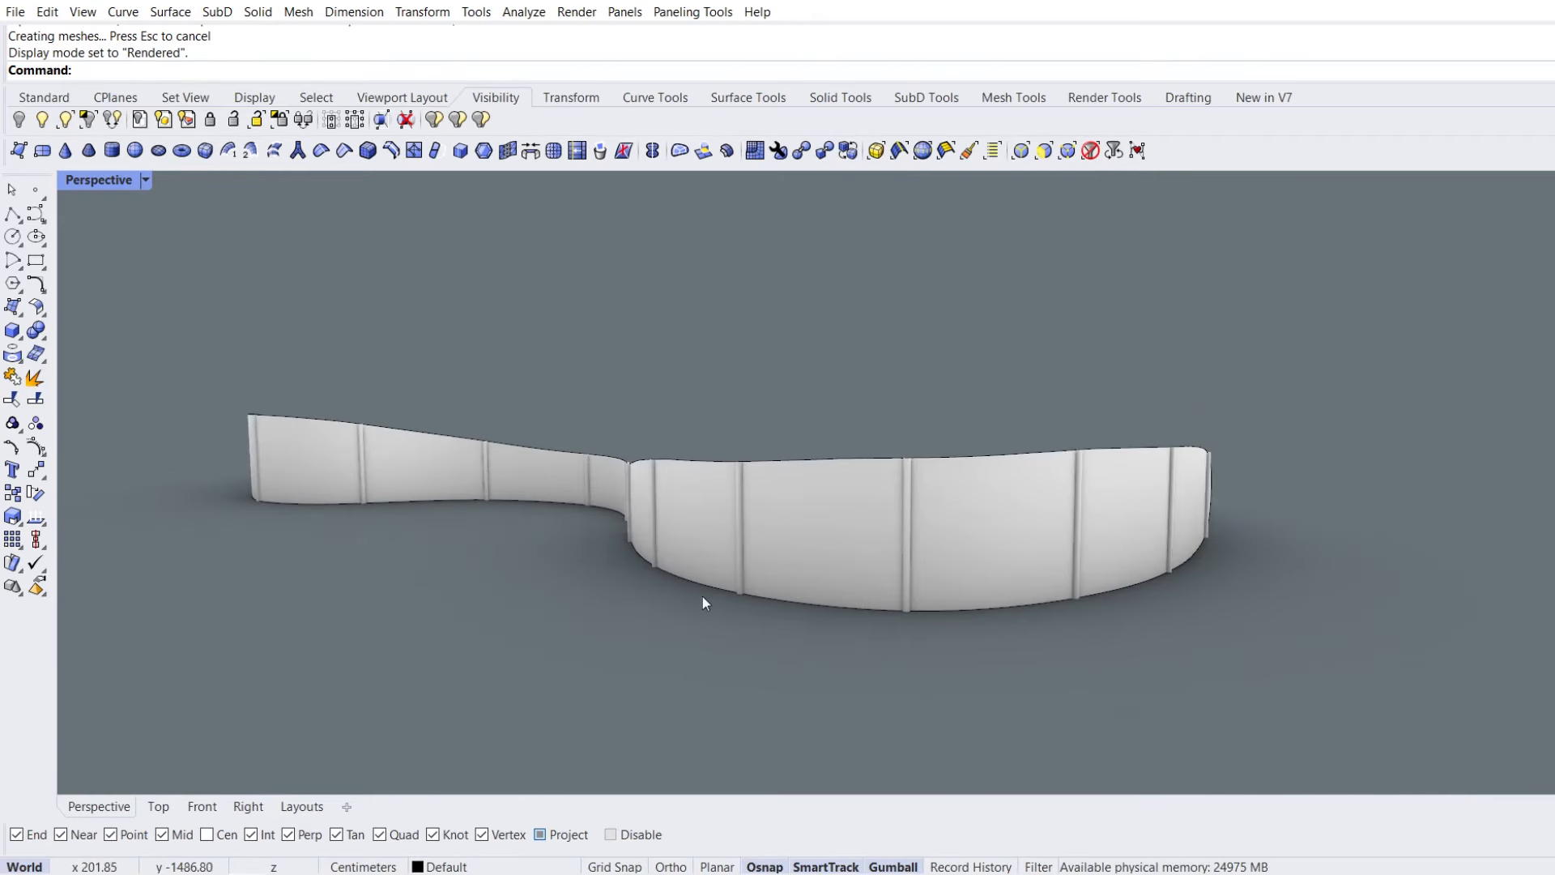
Show all hidden objects and move the trimmed facade surface to Layer 01
click(42, 121)
right_drag(557, 478, 839, 486)
click(874, 485)
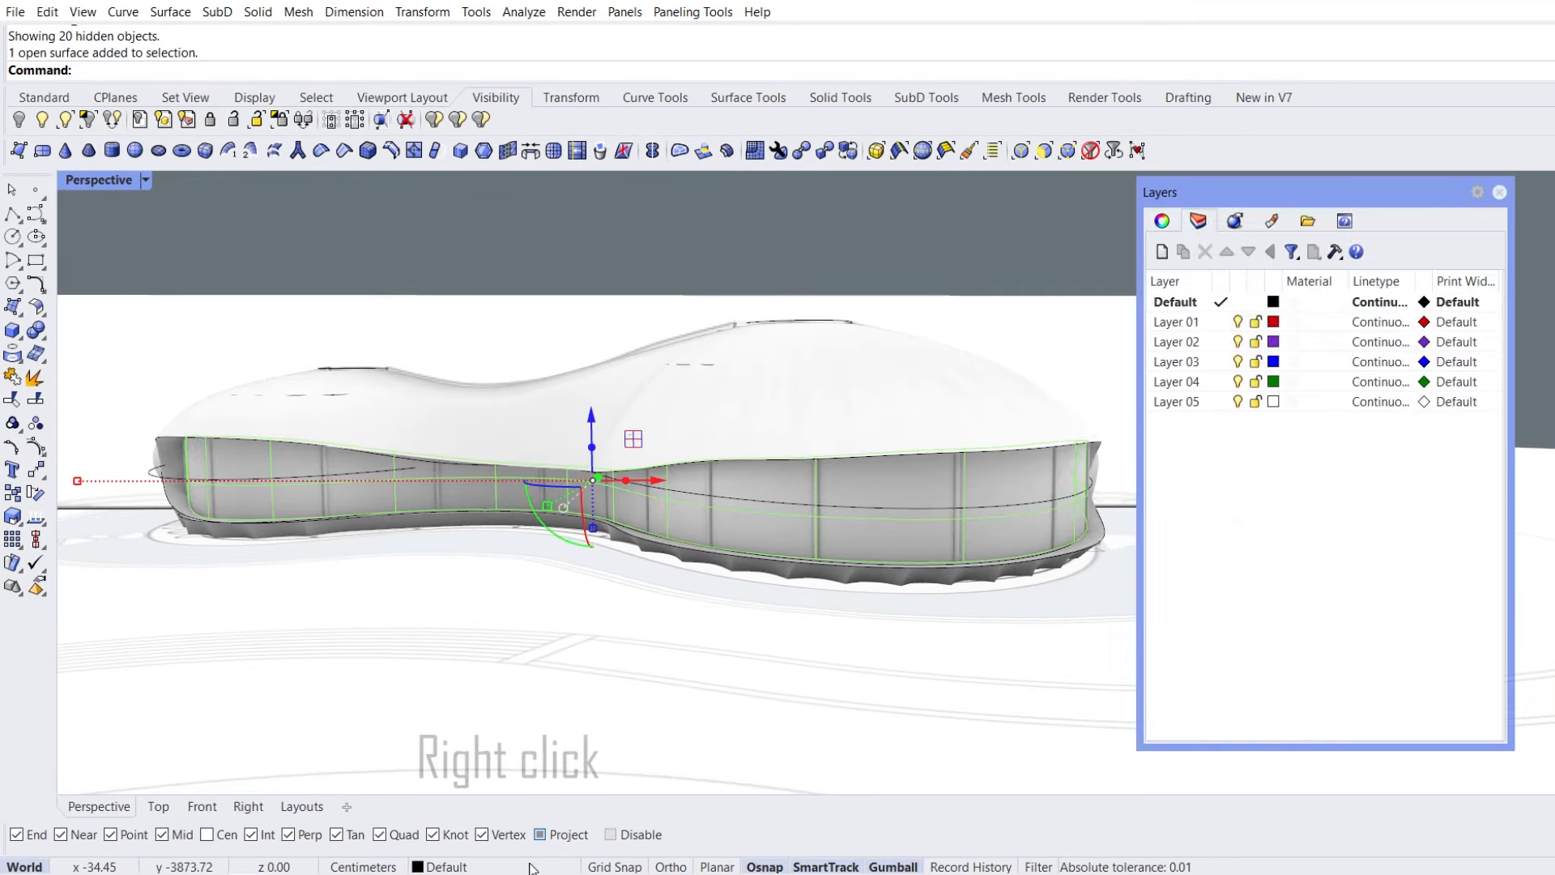
right_click(1207, 322)
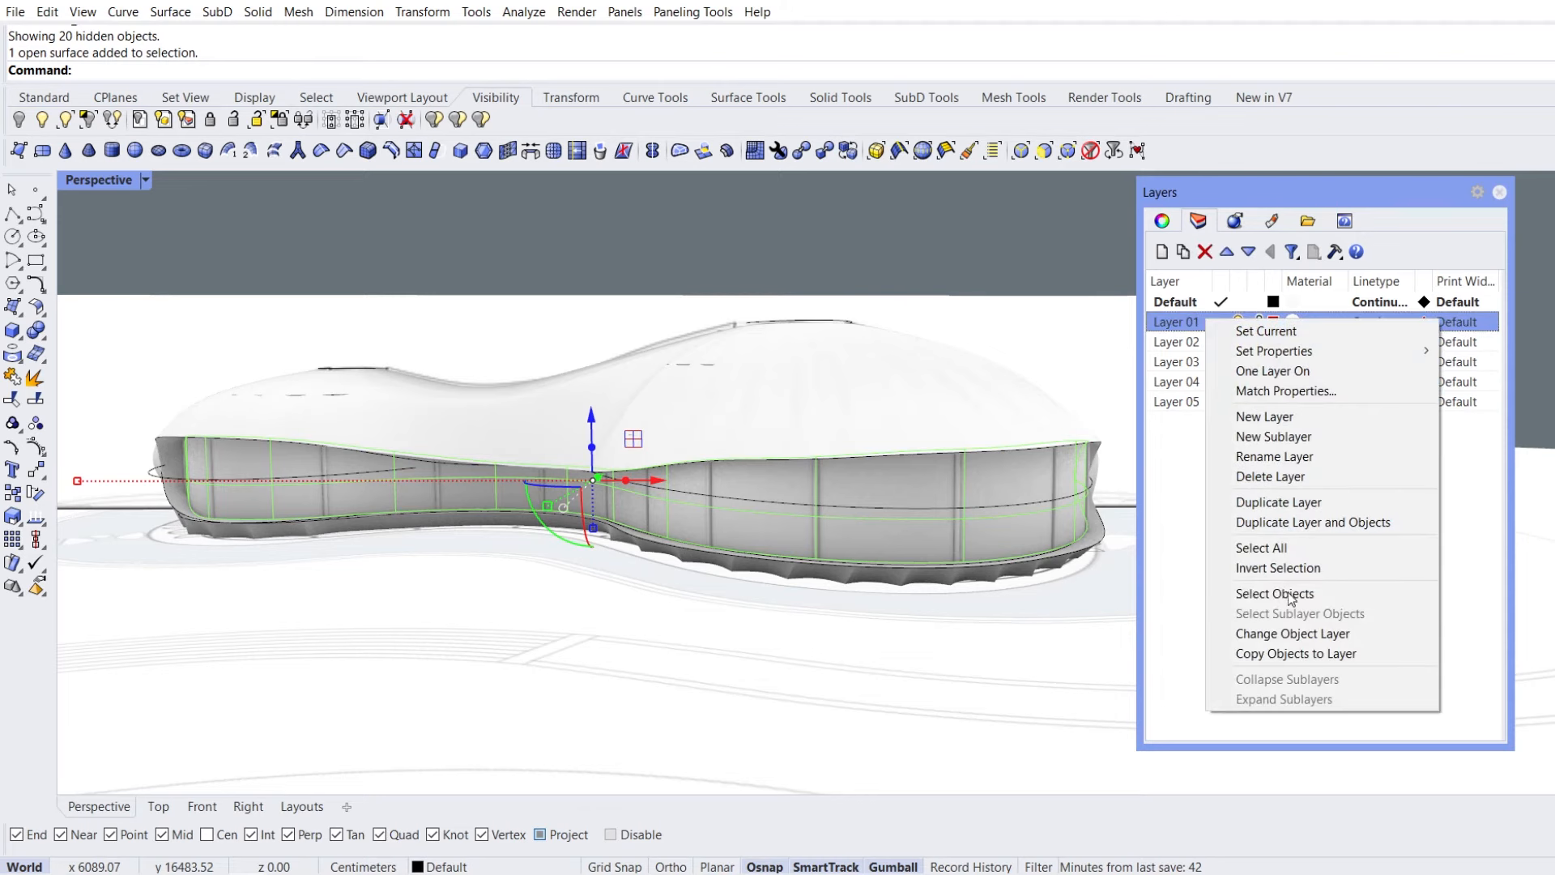
click(1344, 634)
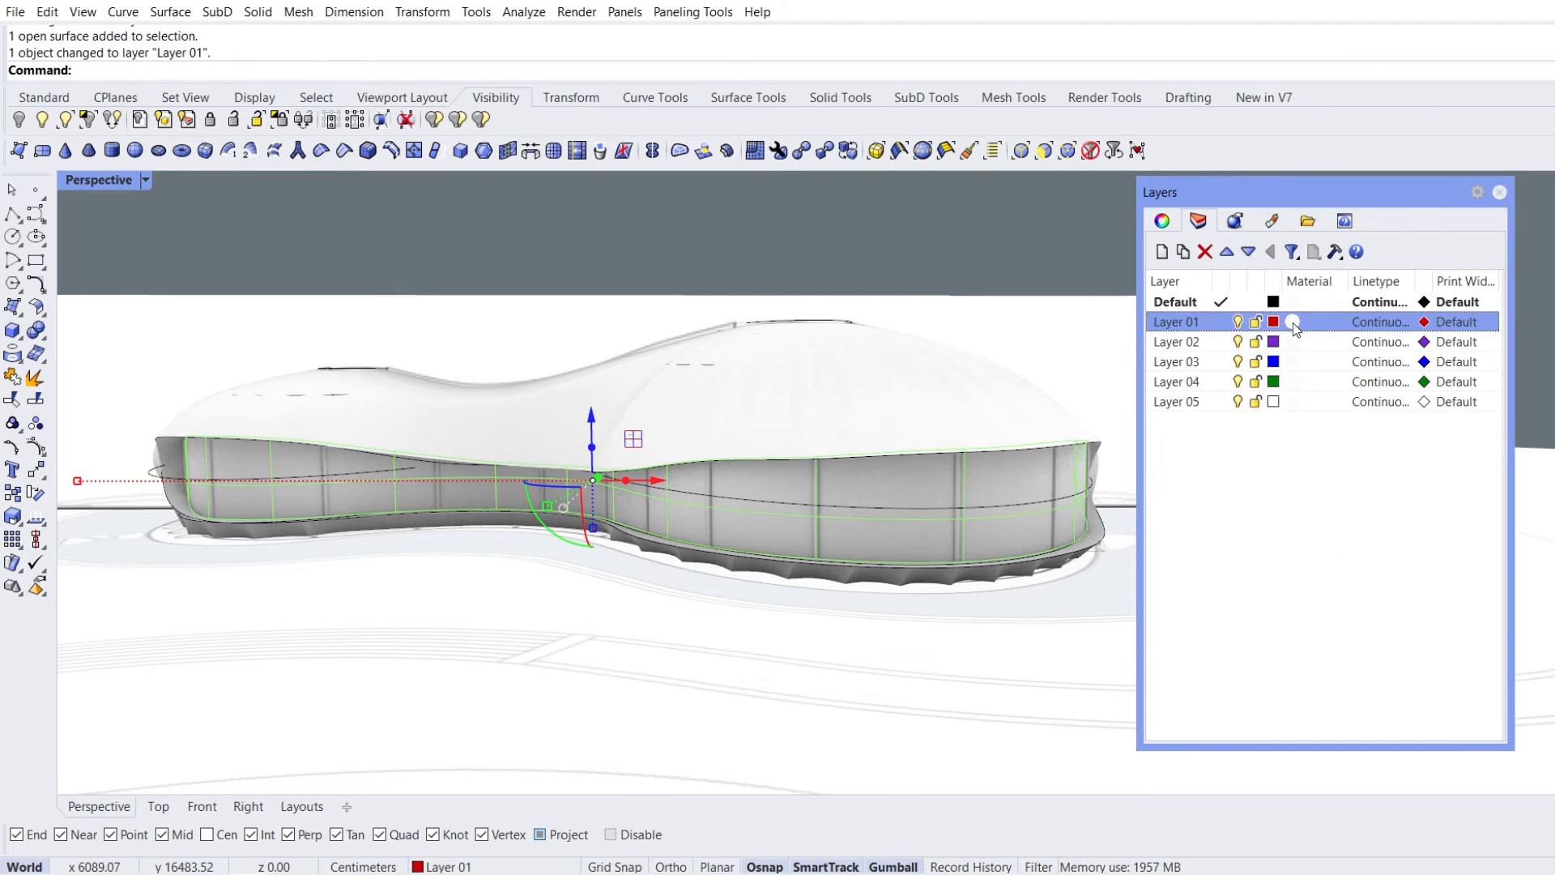
Give Layer 01 a Plastic material with its transparency set to 43%
click(1292, 323)
click(1221, 323)
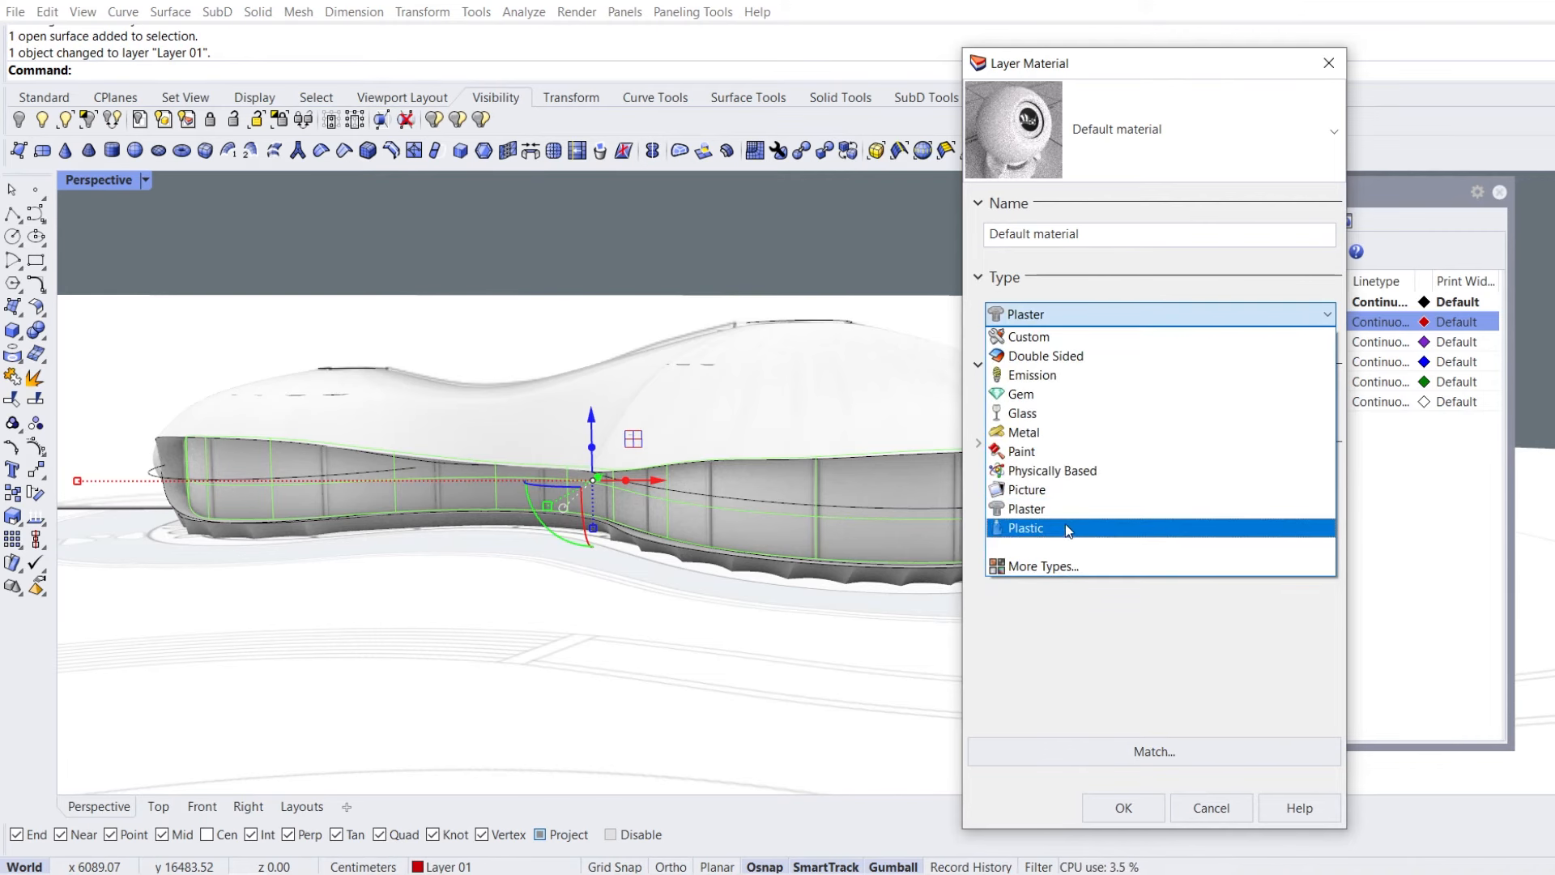
click(1079, 529)
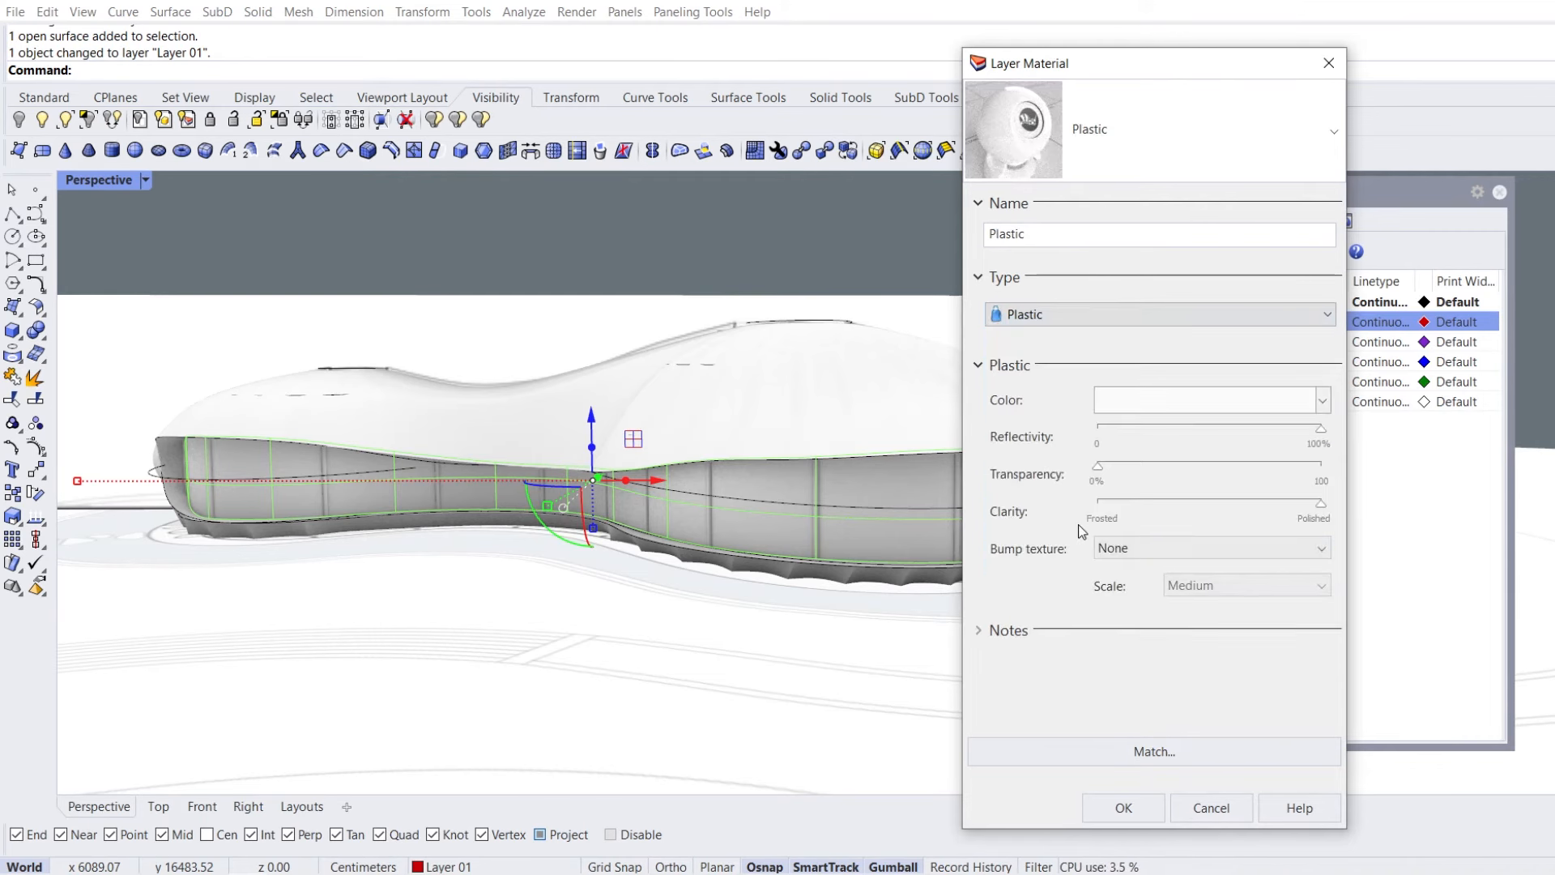
click(1202, 466)
drag(1195, 468, 1193, 468)
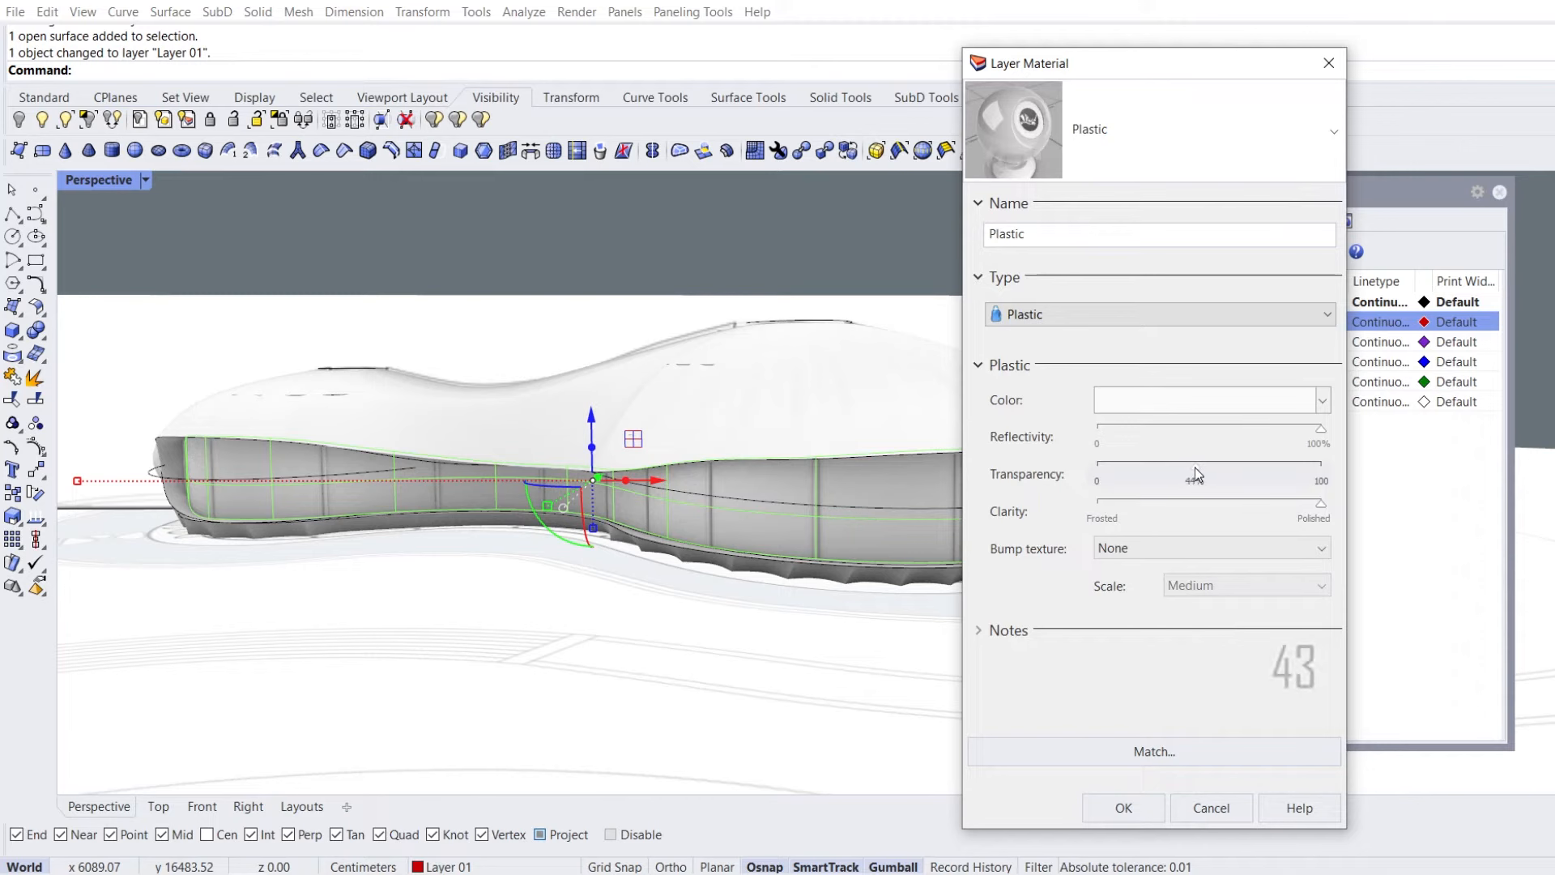
Set the Plastic material's color to a muted grey-blue
click(1199, 392)
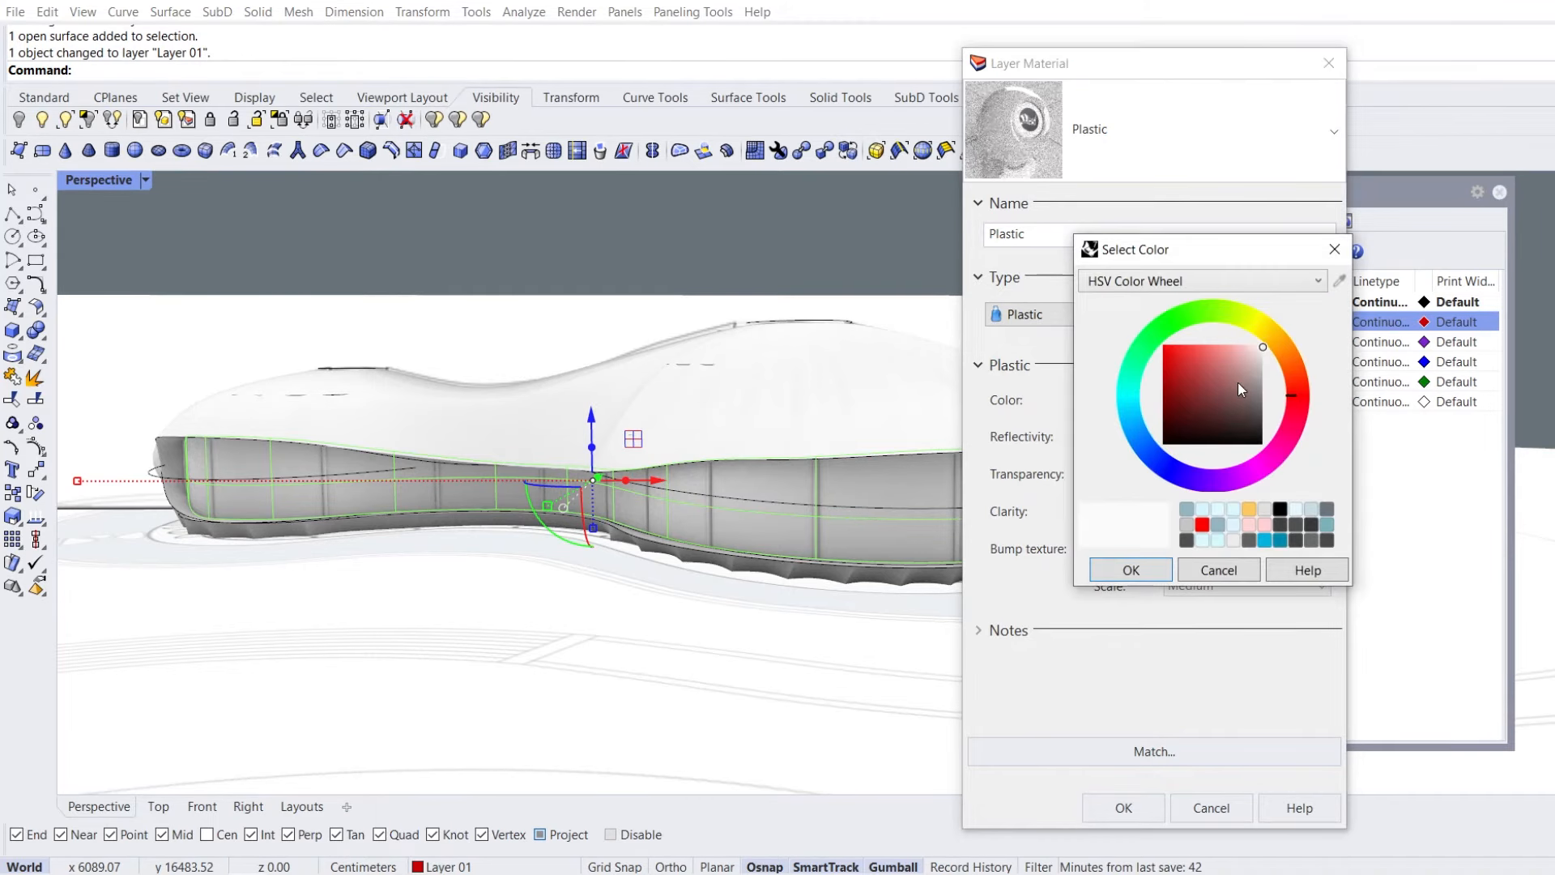
click(1237, 382)
click(1137, 422)
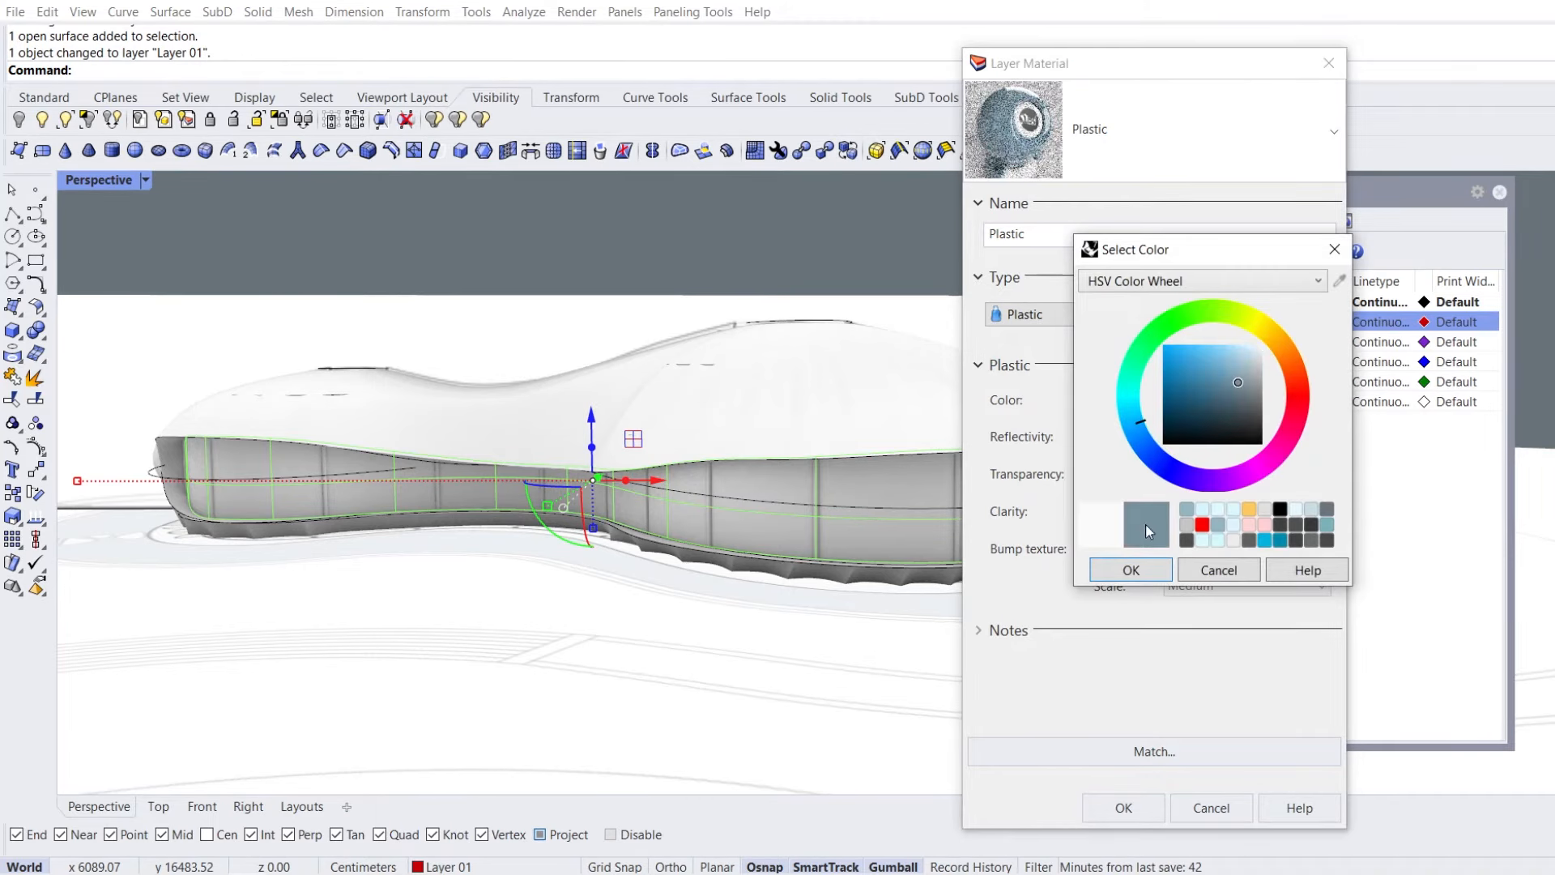
click(1143, 573)
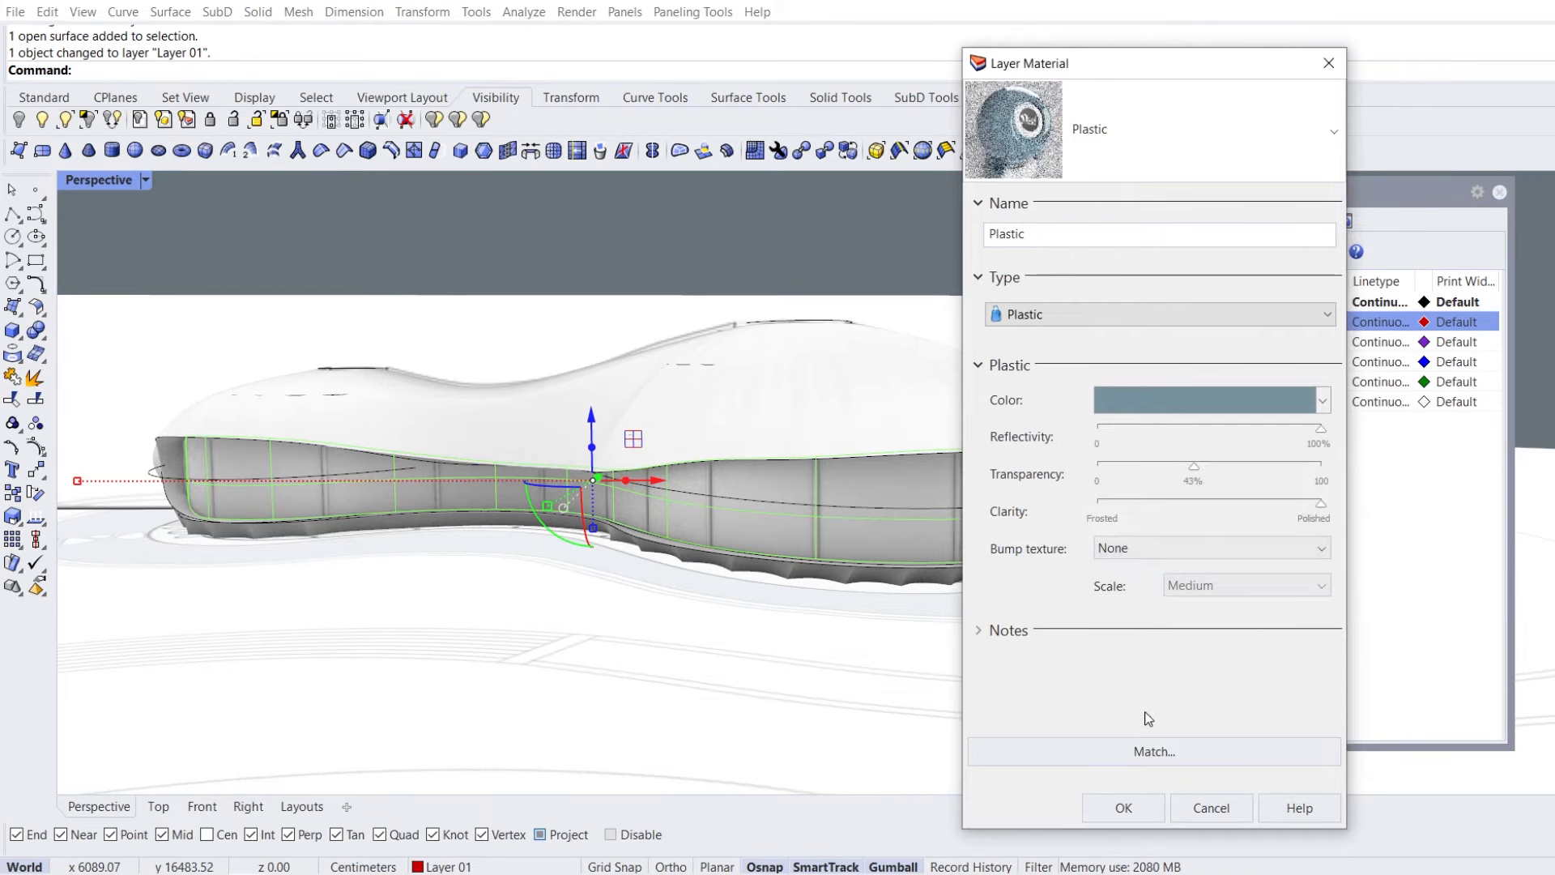
Accept the Plastic material for Layer 01, clear the selection and isolate the SubD shell
click(1124, 804)
right_drag(983, 599, 437, 492)
key(Escape)
right_drag(901, 507, 694, 515)
click(694, 515)
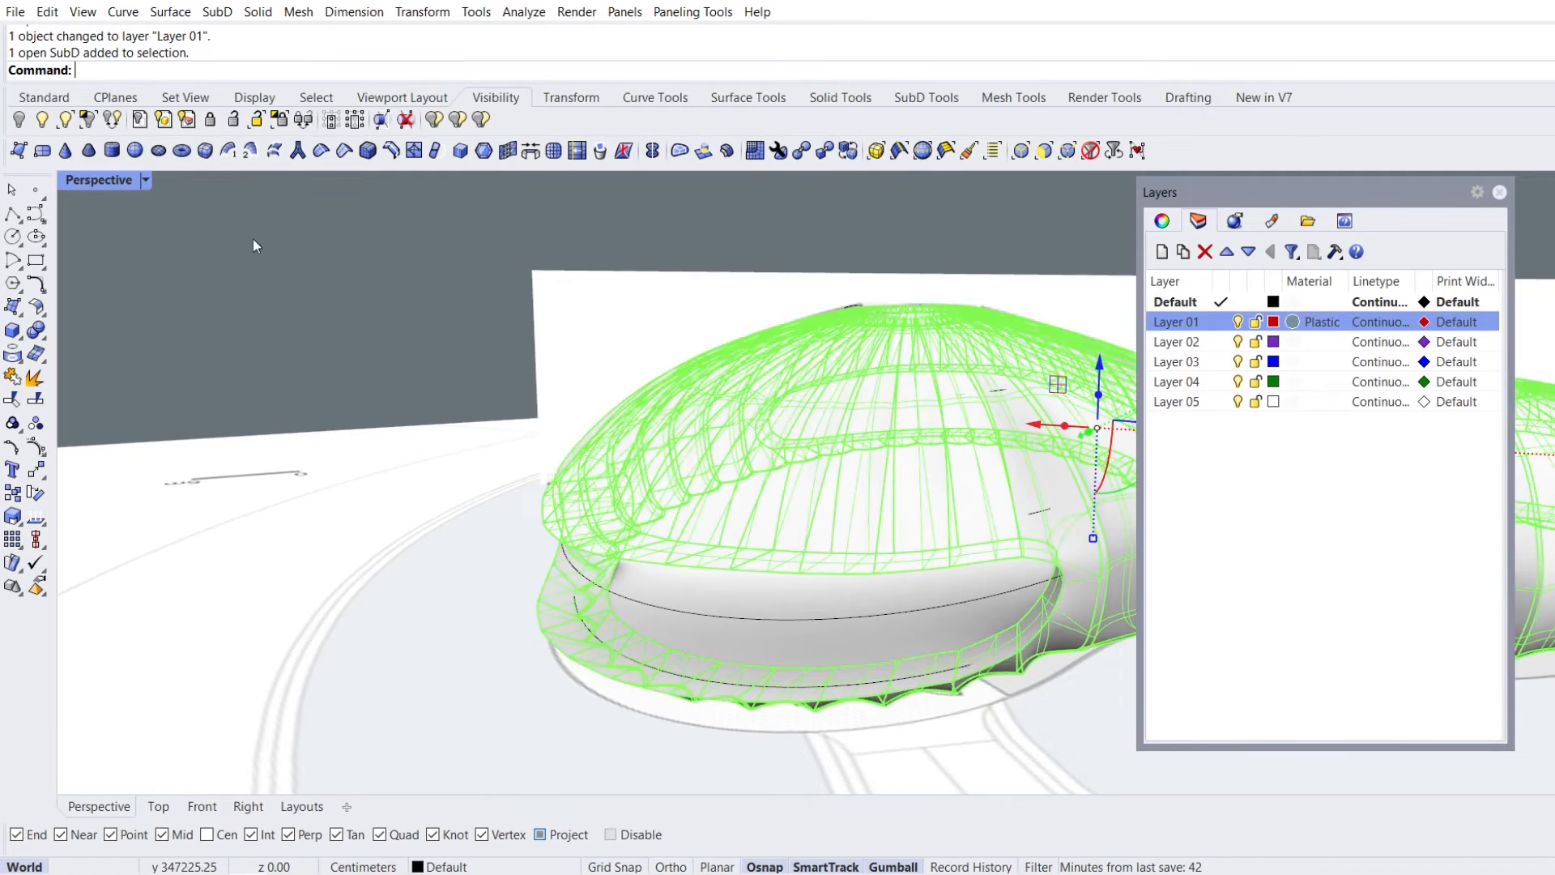
click(64, 120)
right_drag(418, 545, 448, 542)
Switch the Perspective view to Shaded display mode and close the Layers panel
click(145, 180)
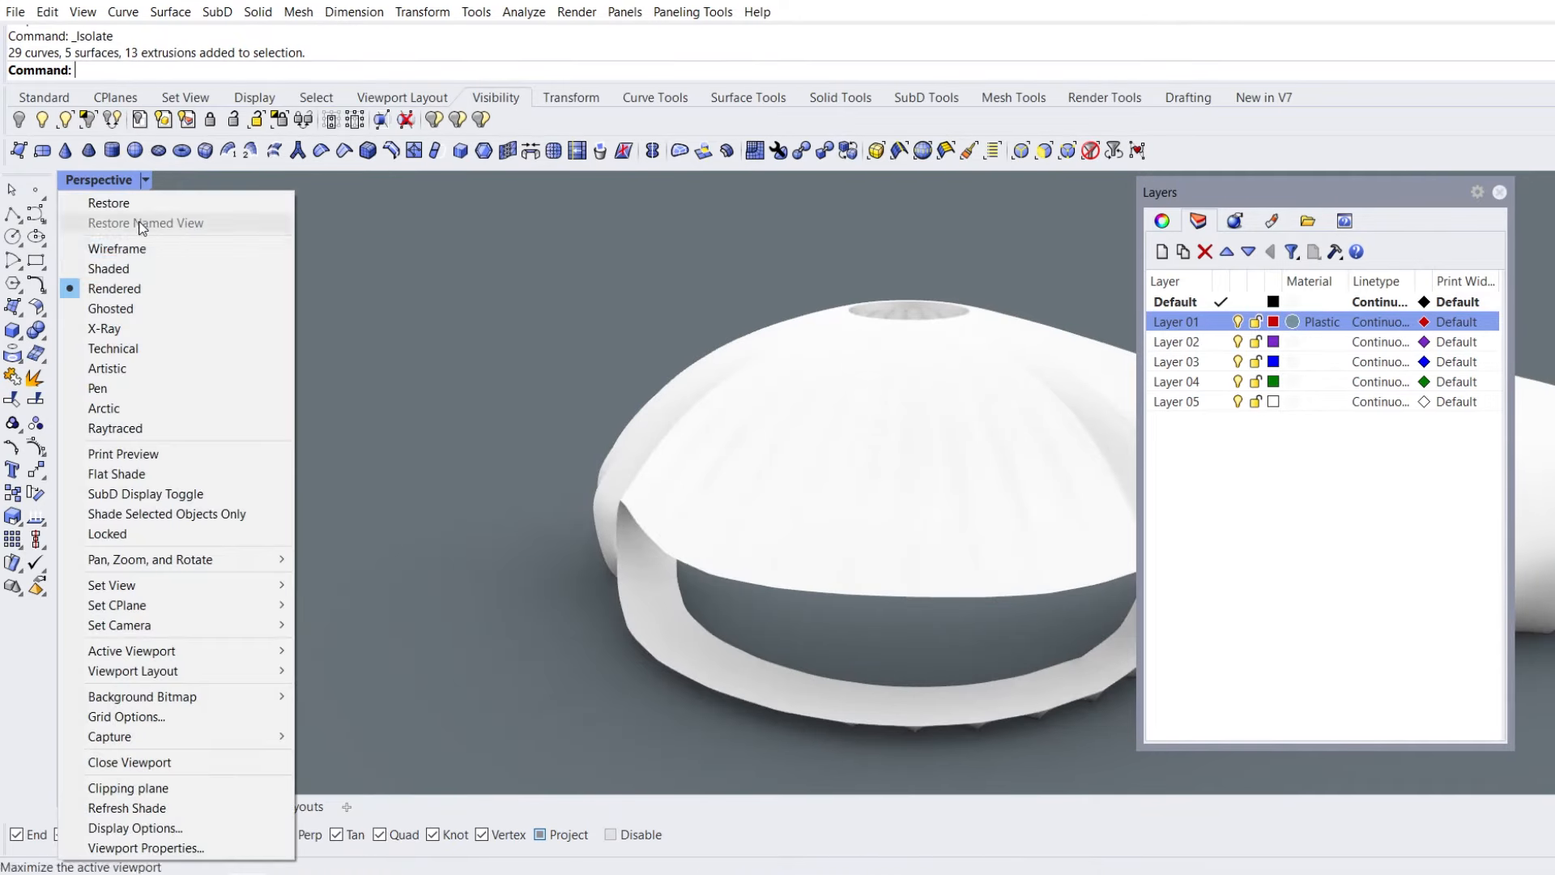
click(154, 271)
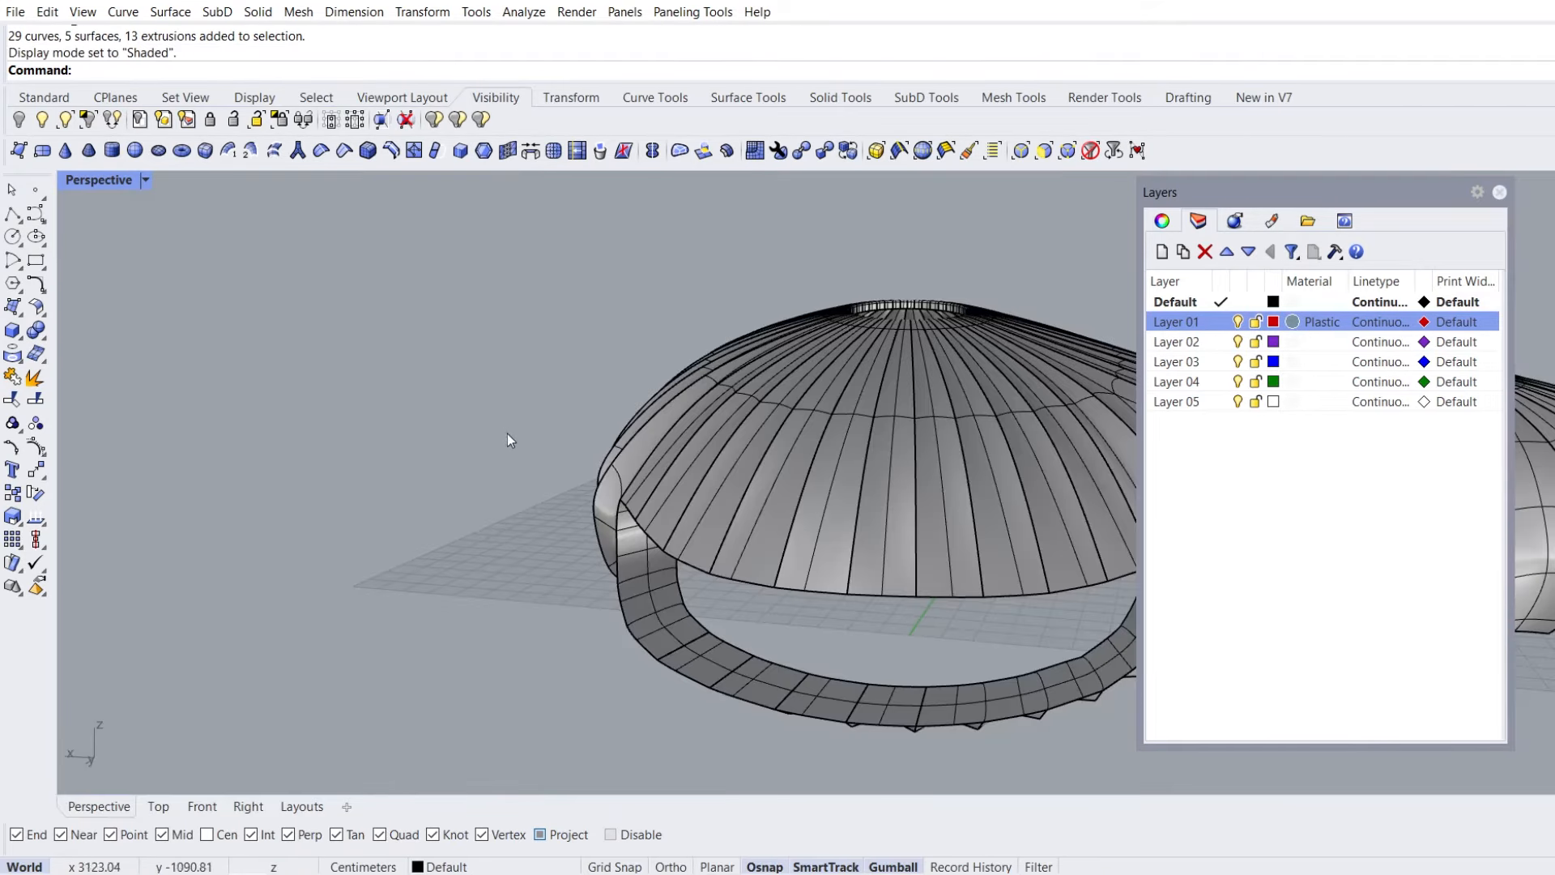
click(1499, 192)
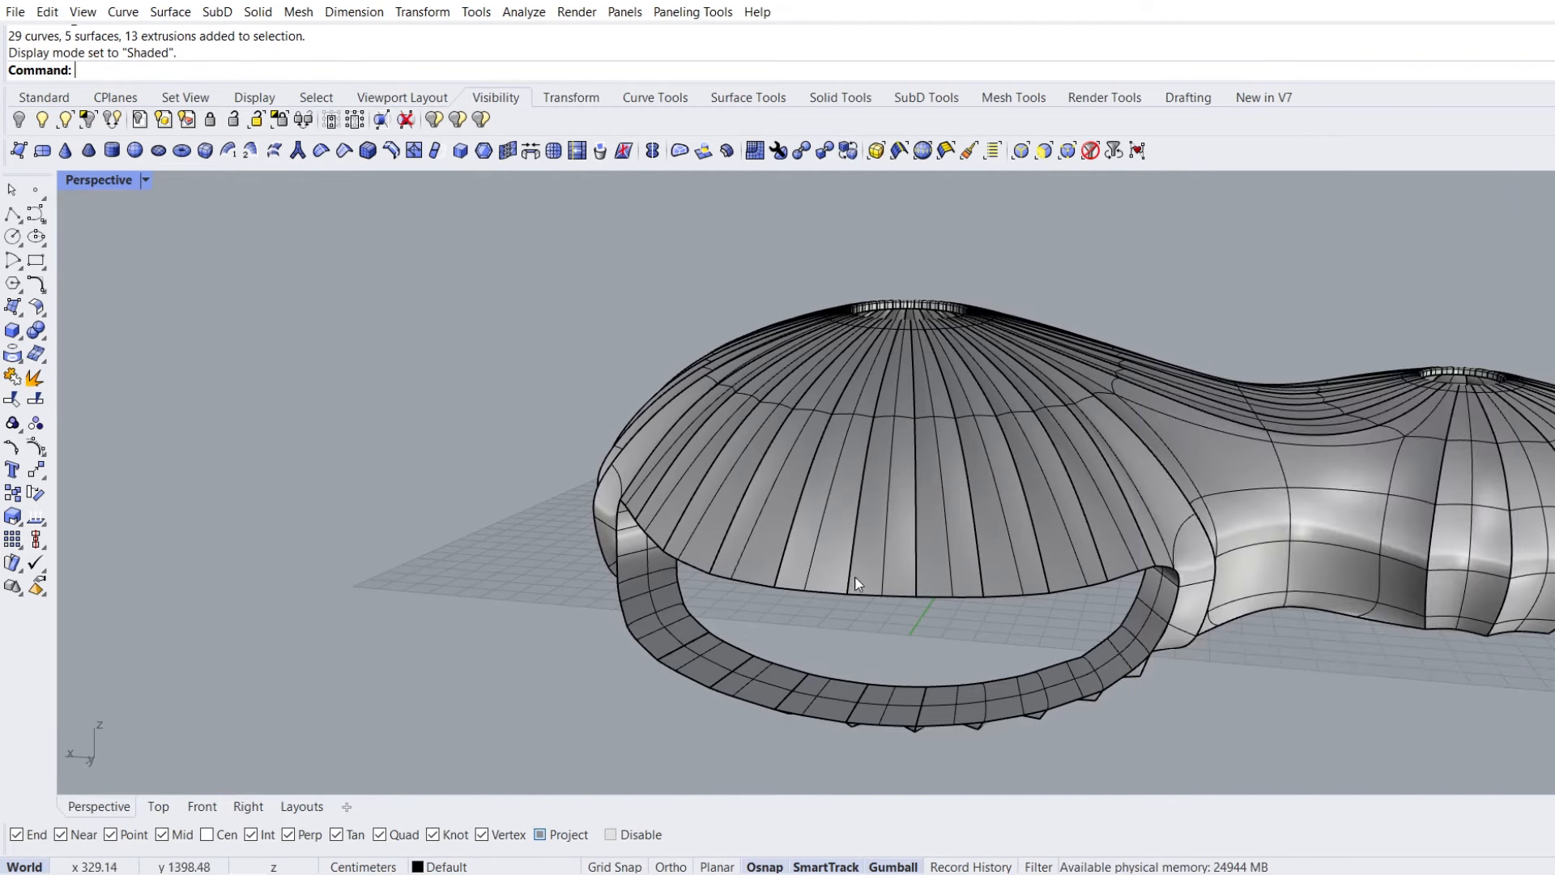
Duplicate the edge loop running around the rim of the shell's end opening with DupEdge and isolate the resulting curve
scroll(715, 686, up, 5)
ctrl+shift+double_click(717, 648)
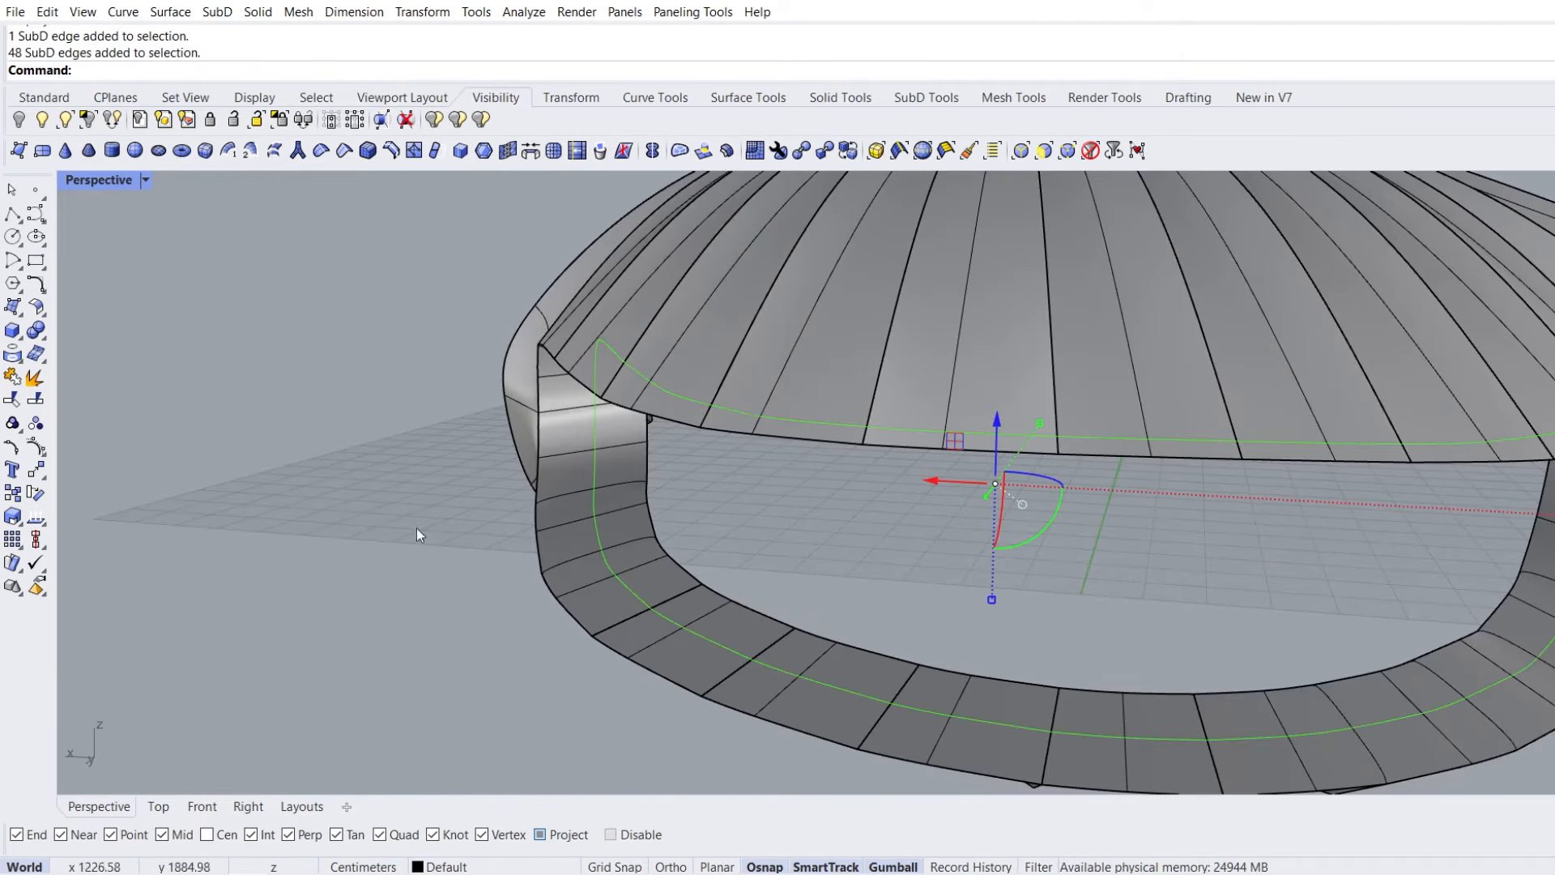
click(20, 366)
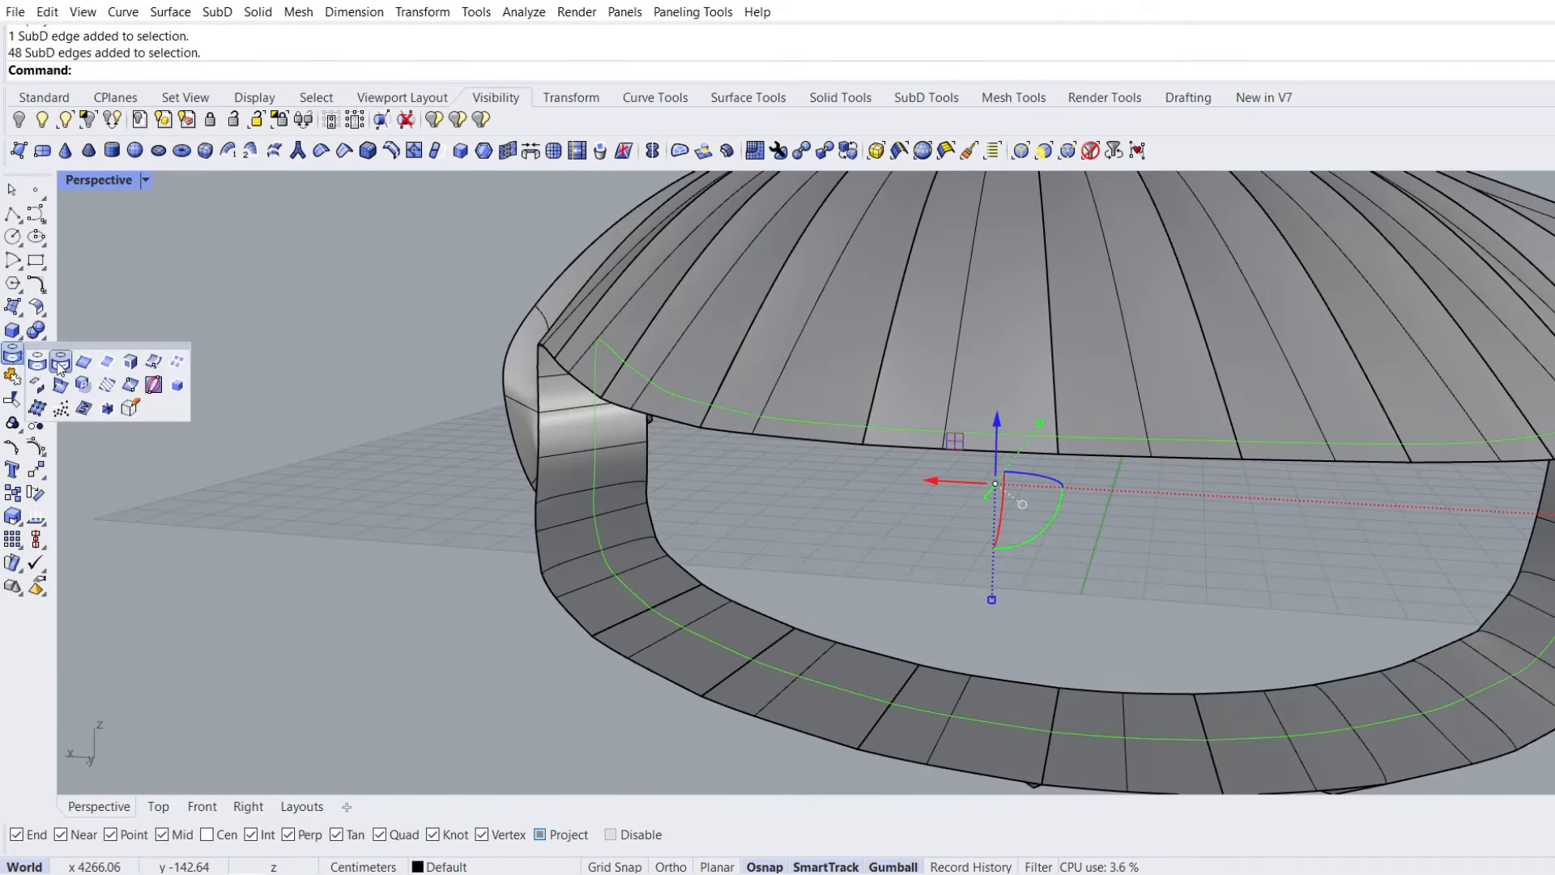
click(84, 366)
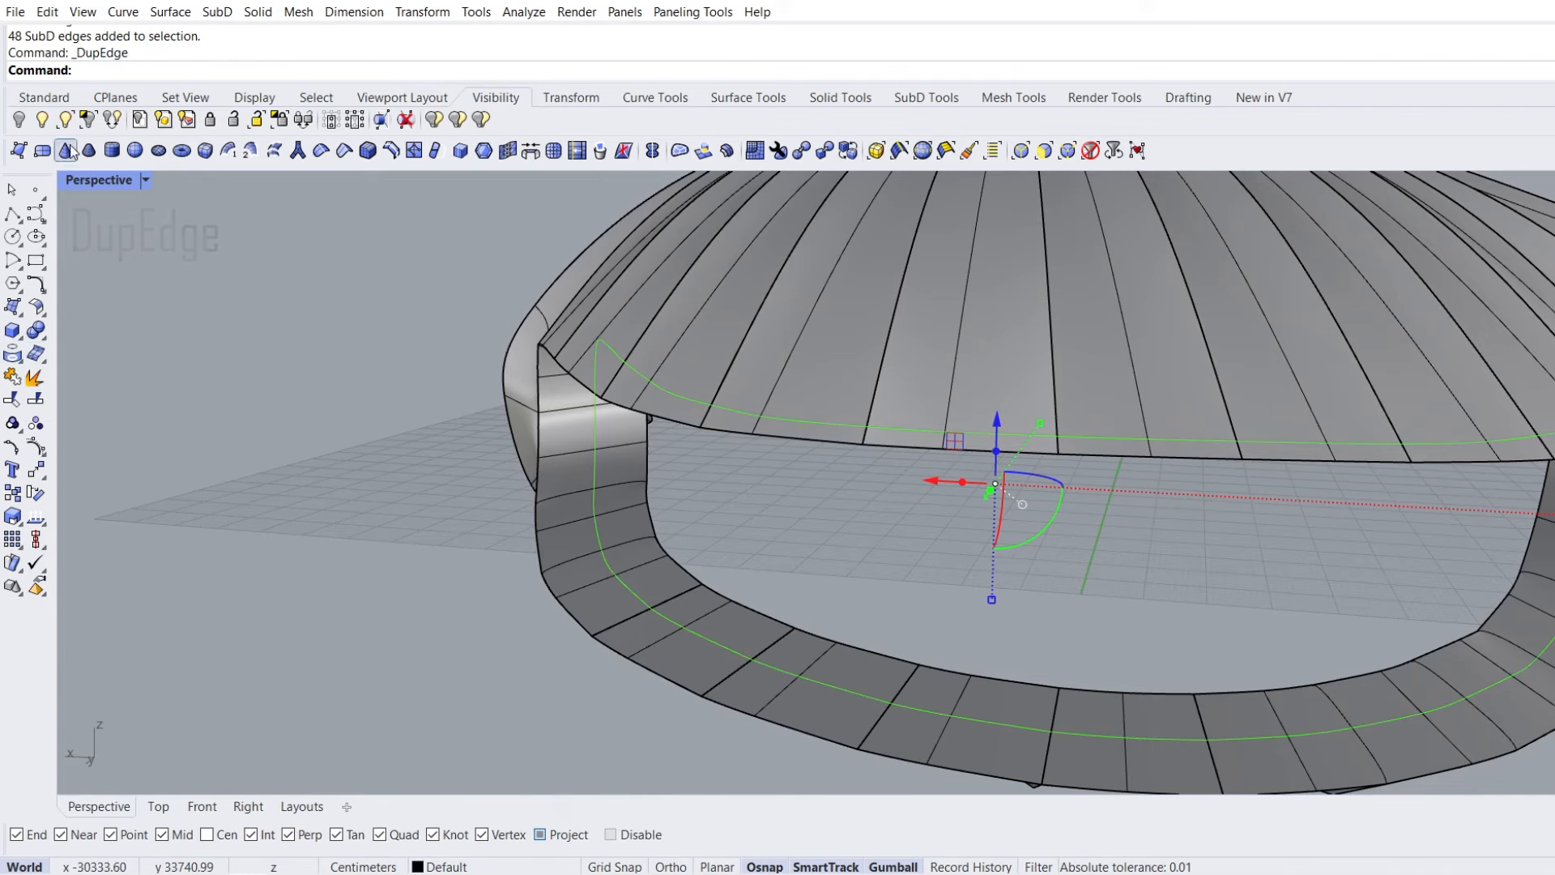
click(88, 123)
right_drag(279, 327, 279, 600)
In the Top view, disable object snaps and draw an interpolated curve following the duplicated rim's arc and extending past both its ends
click(162, 801)
scroll(510, 478, down, 5)
scroll(583, 251, up, 5)
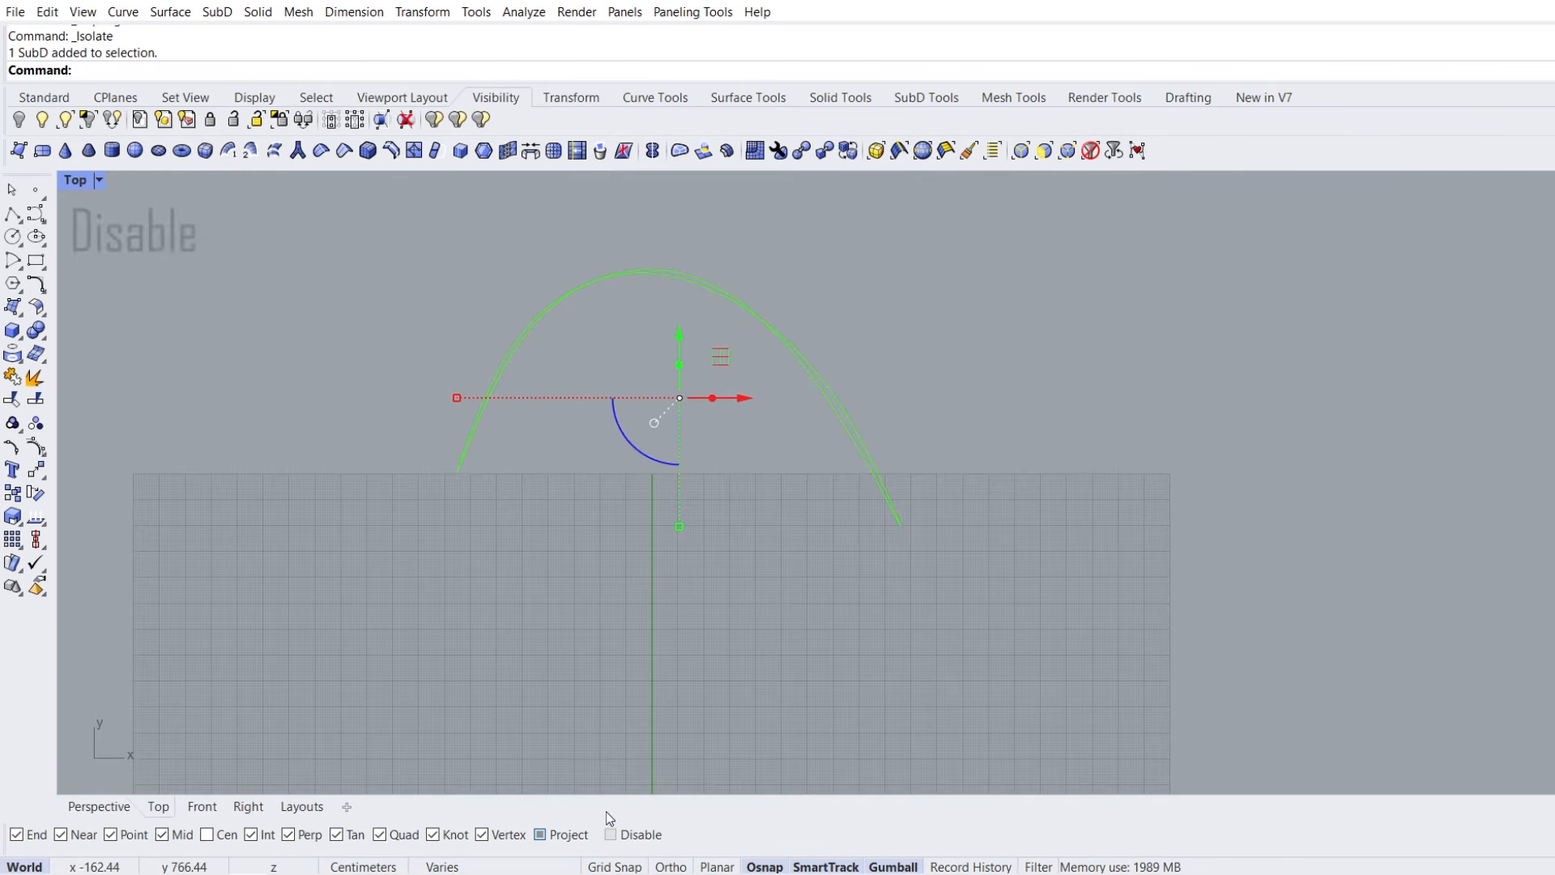
click(610, 835)
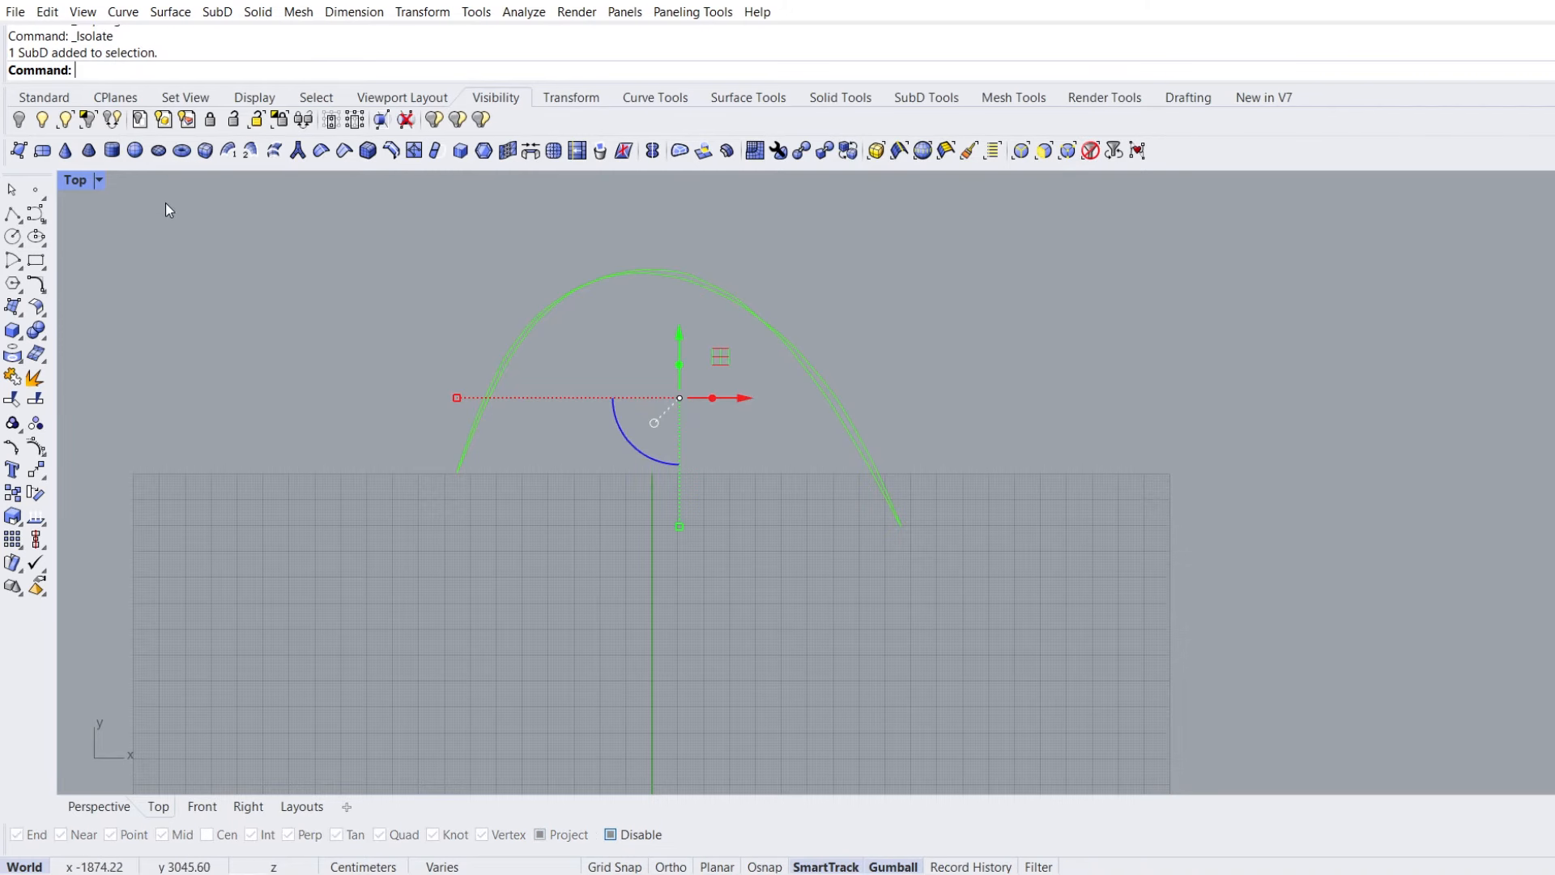
click(41, 219)
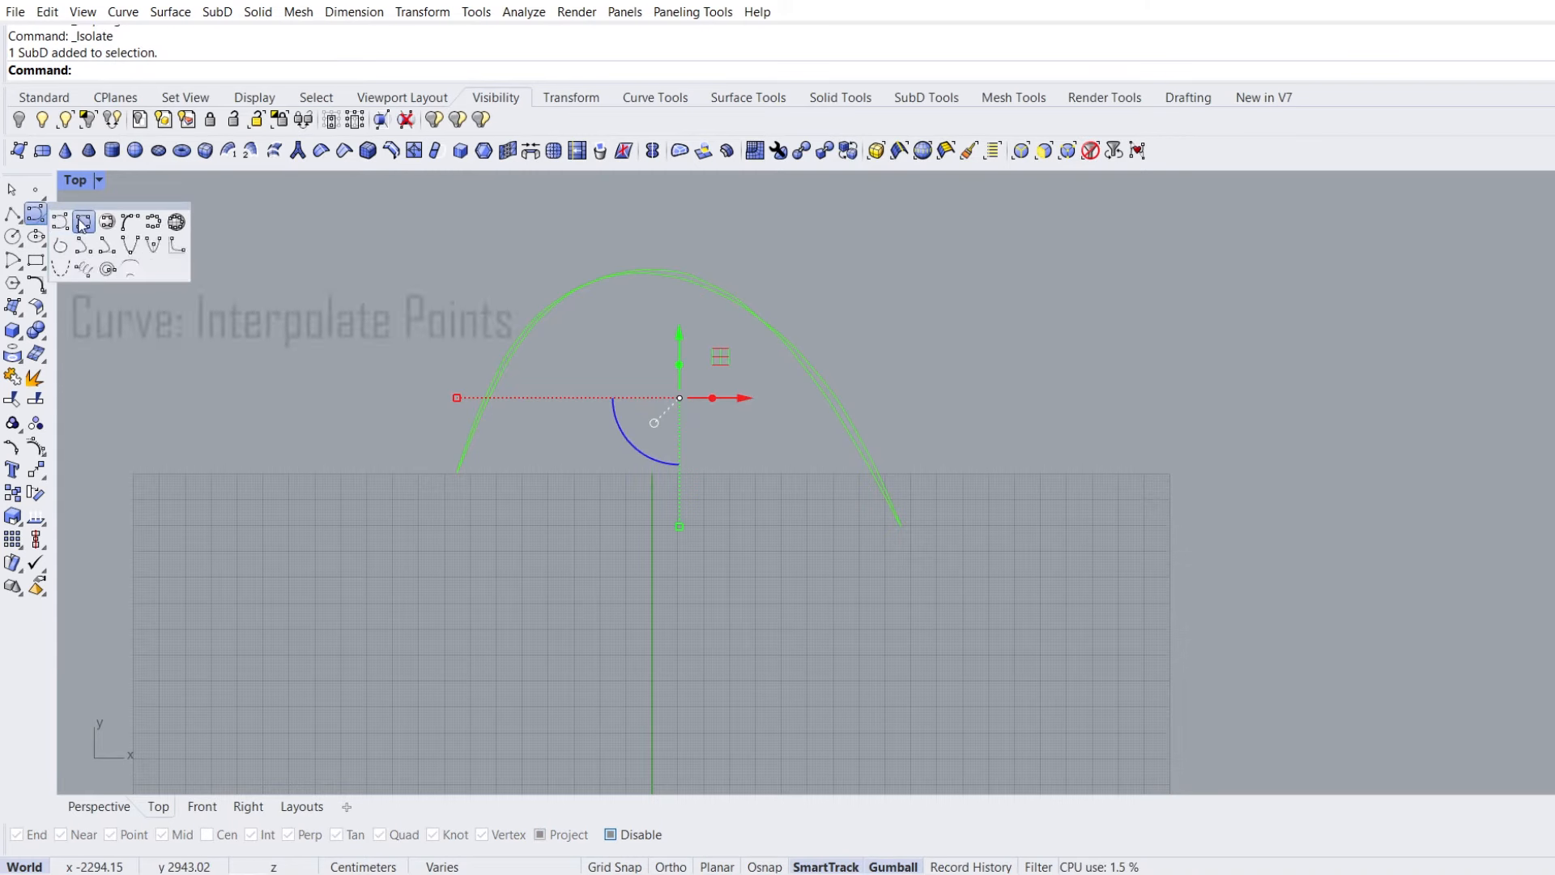
click(84, 222)
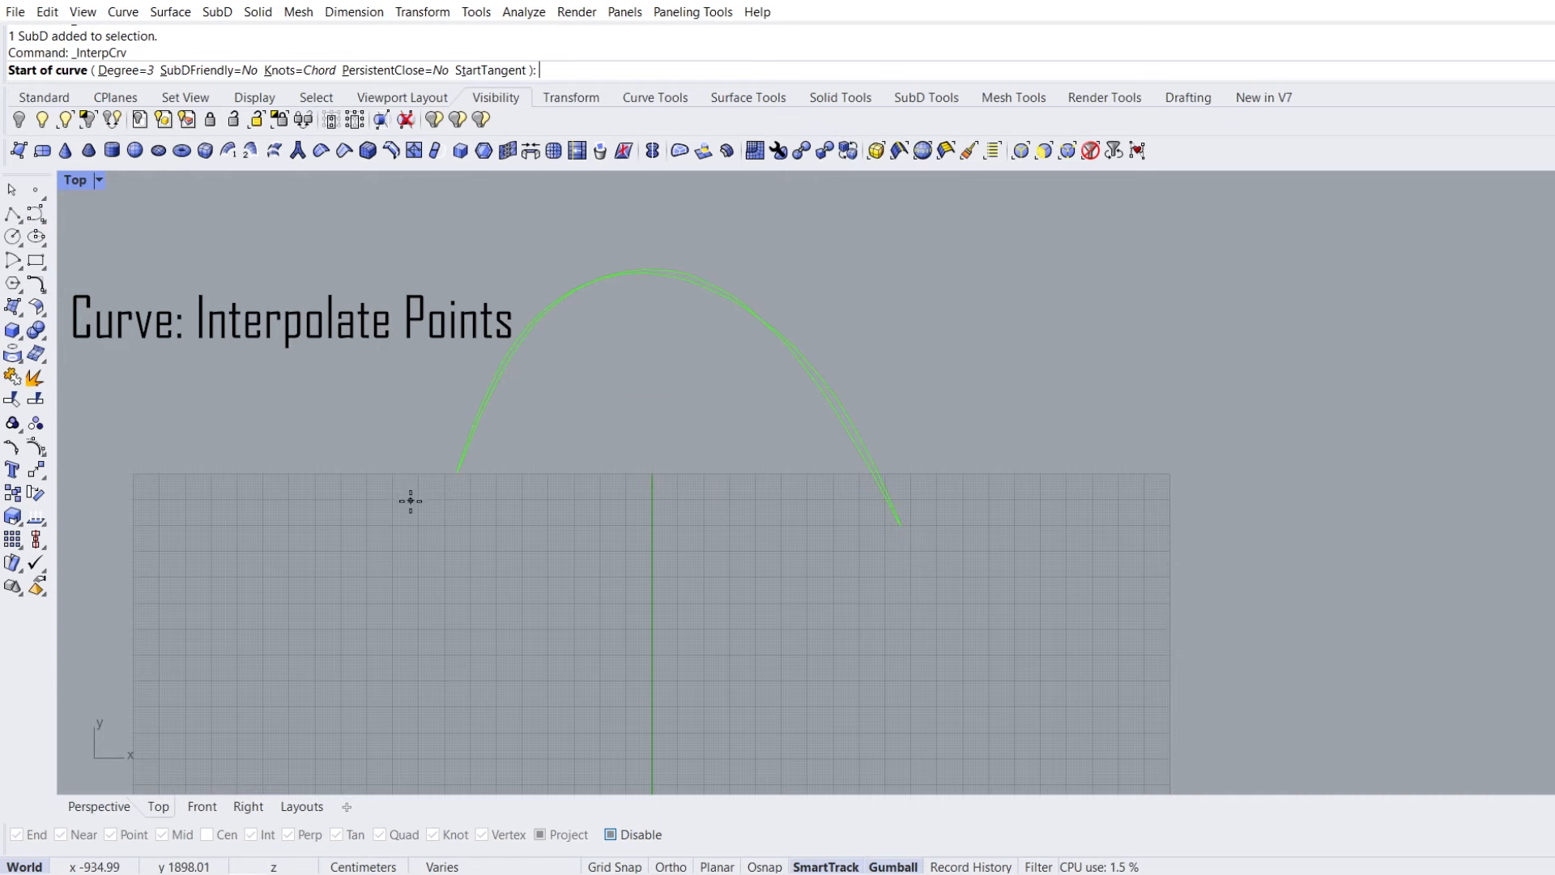
click(443, 503)
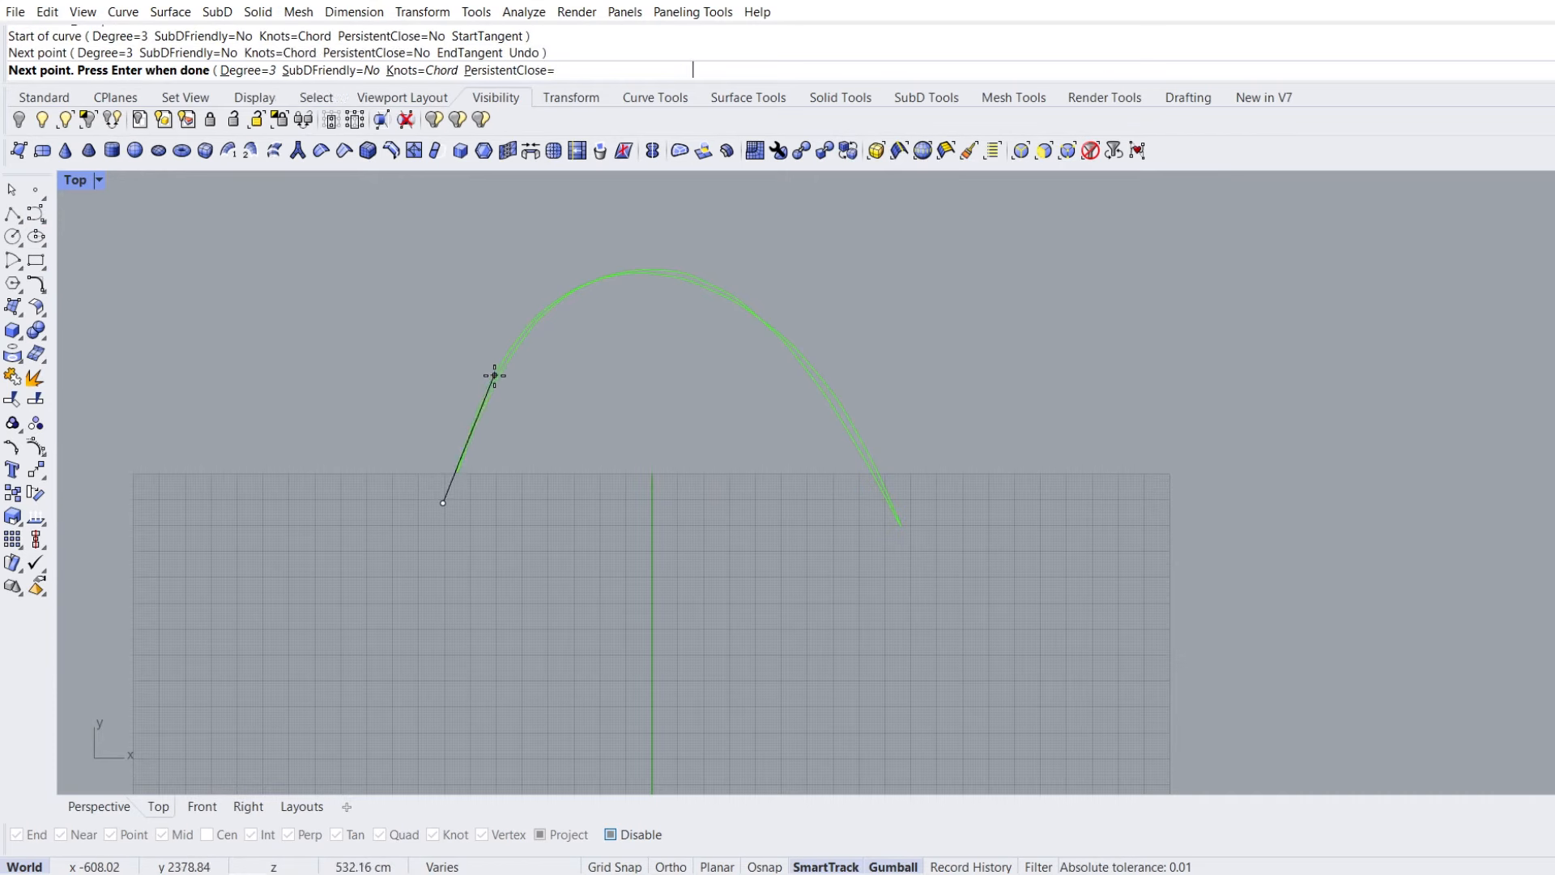
click(580, 286)
click(704, 283)
click(811, 373)
click(878, 478)
click(927, 601)
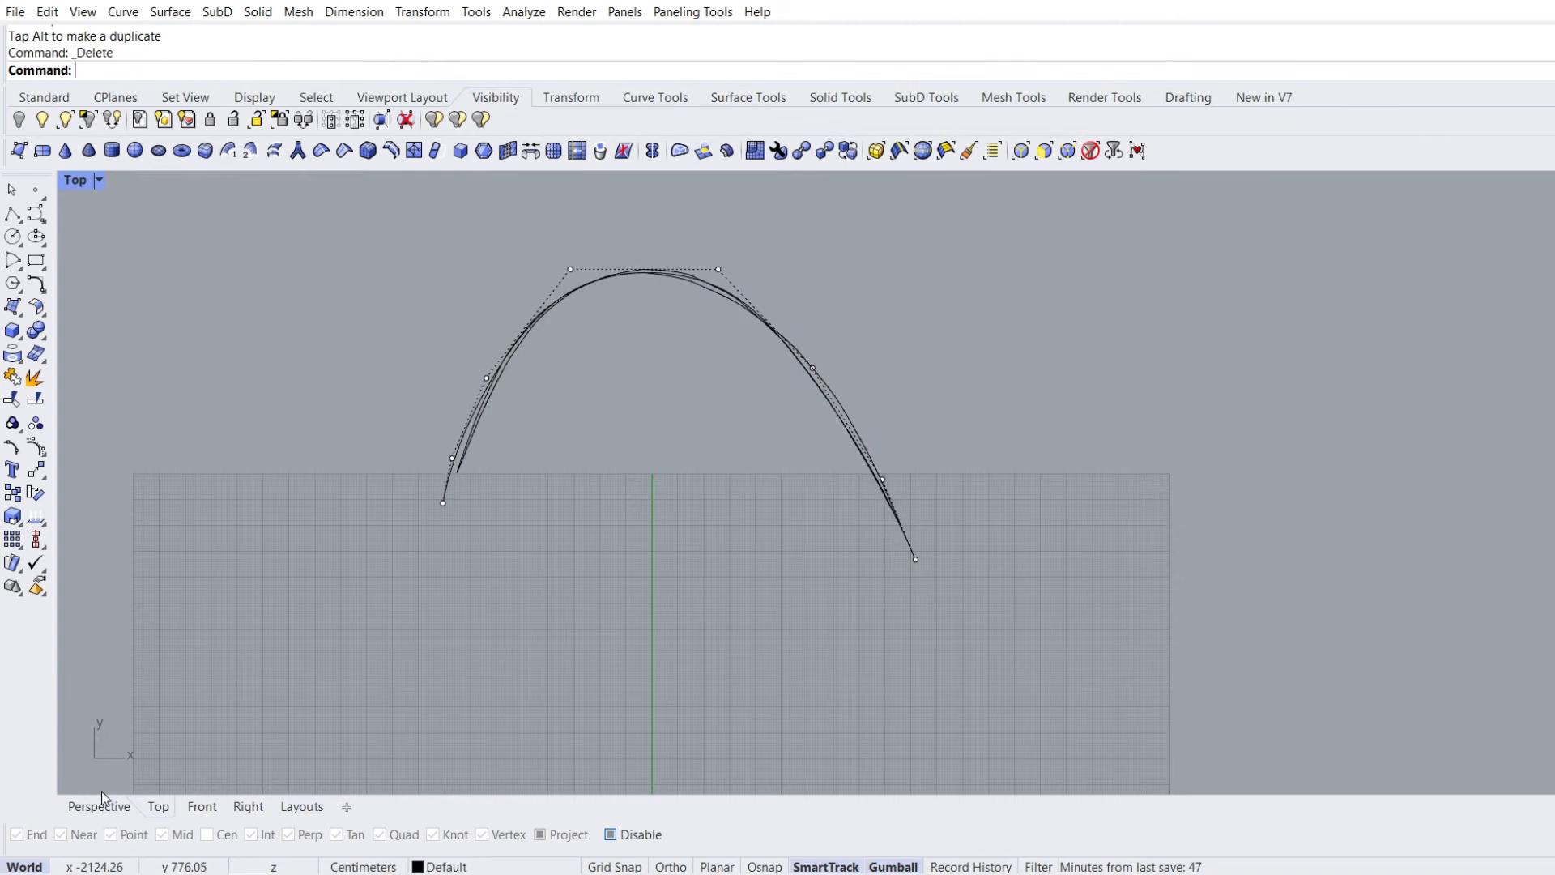
In the Perspective view, lower the interpolated curve below the rim and extrude it vertically into a surface taller than the opening
click(98, 806)
click(684, 600)
right_drag(687, 596, 672, 435)
drag(586, 386, 611, 216)
click(1142, 496)
right_drag(1141, 496, 622, 512)
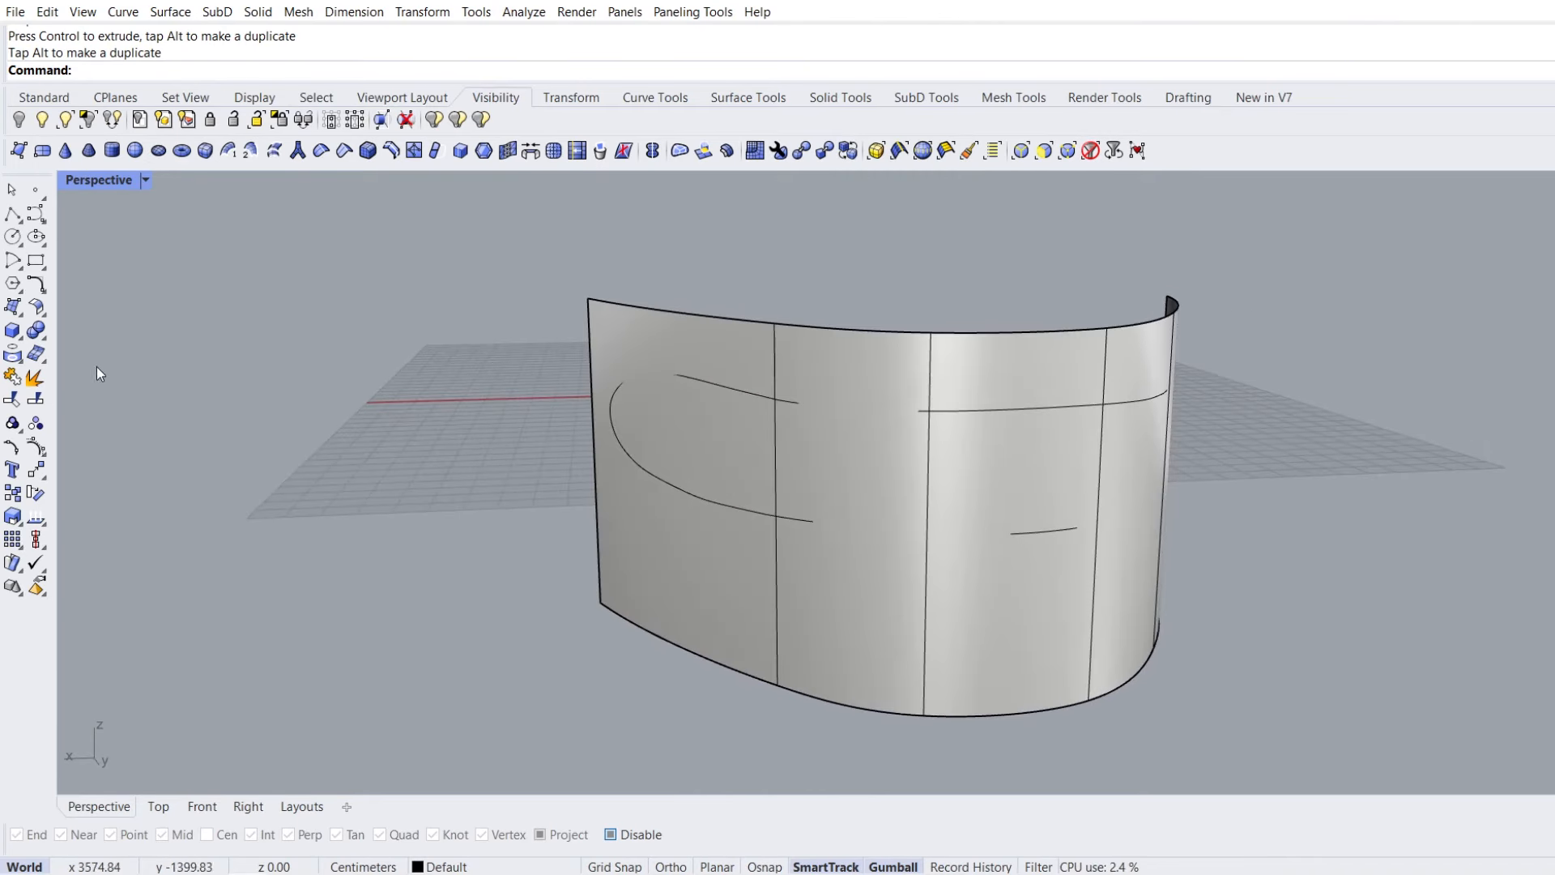
Pull the closed rim curve onto the extruded surface and delete the original rim curve
click(23, 360)
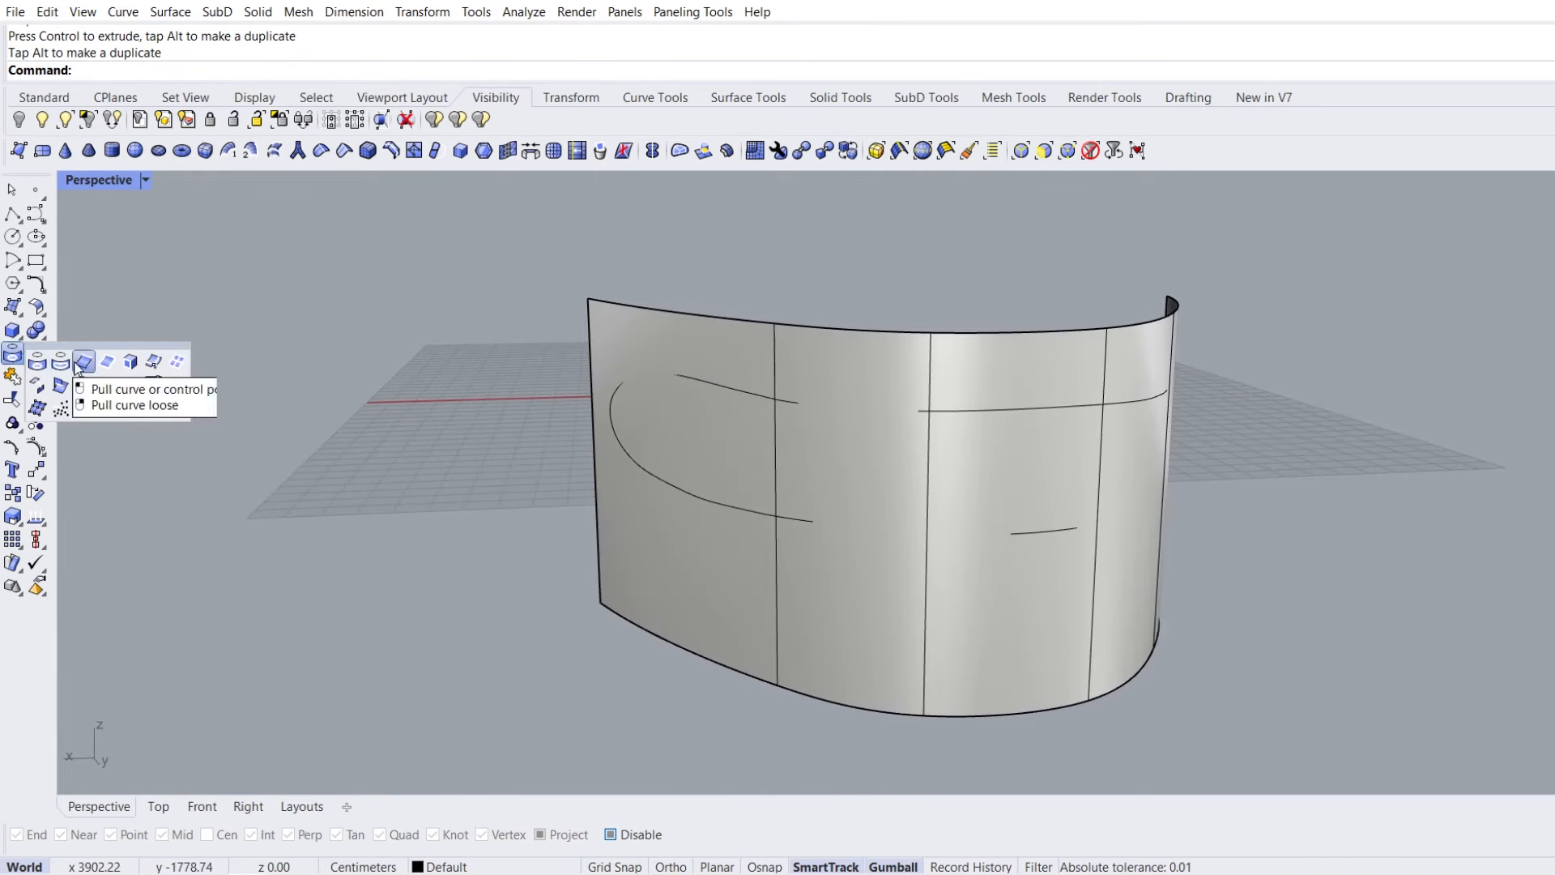
click(58, 362)
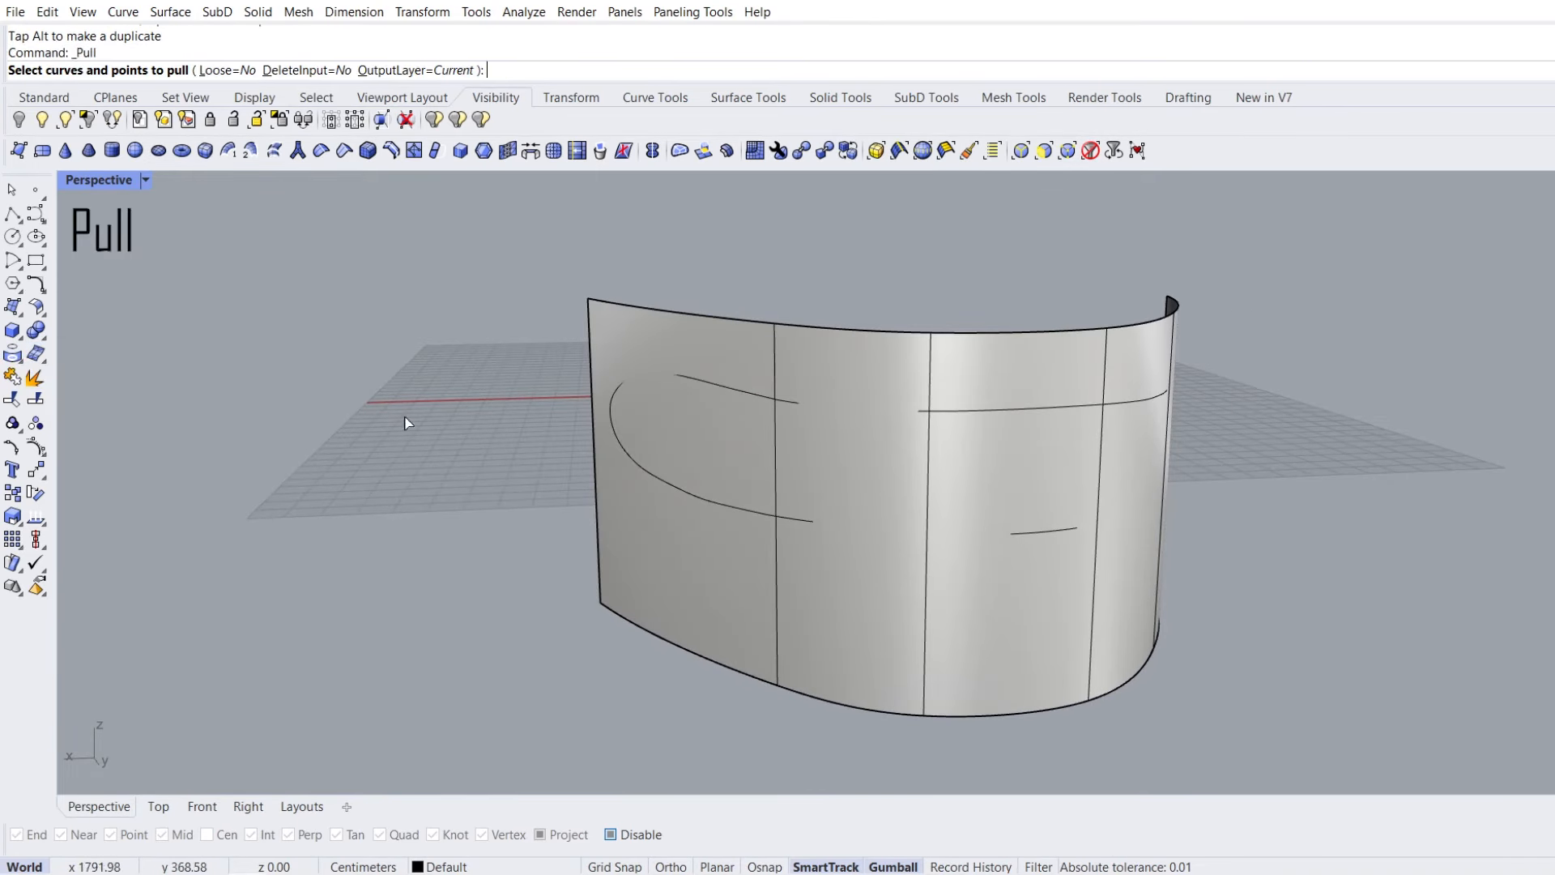
click(707, 387)
key(Return)
click(707, 356)
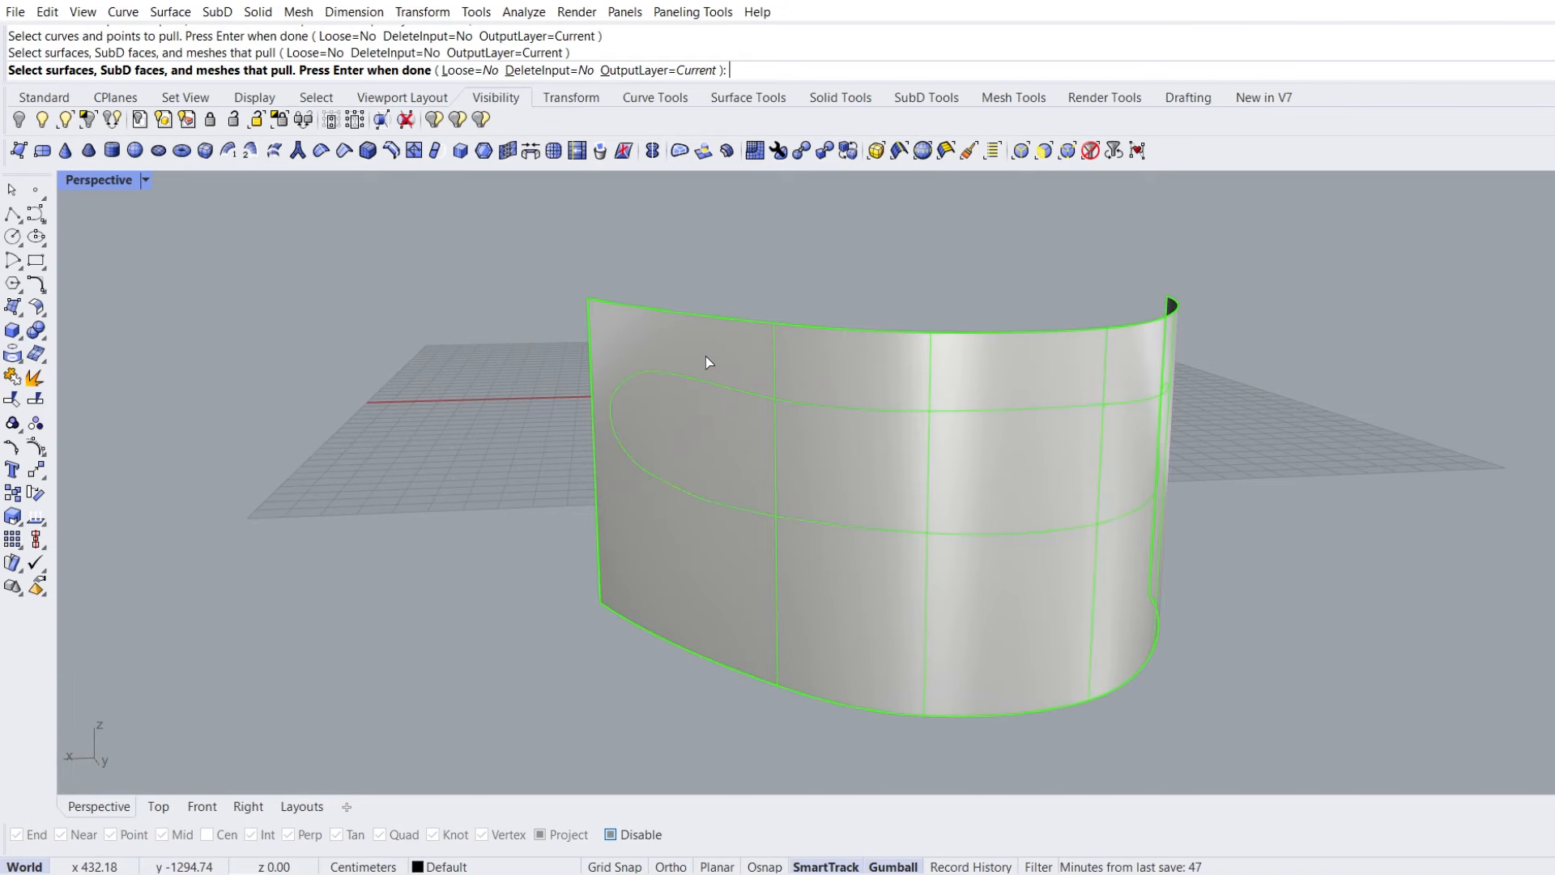
key(Return)
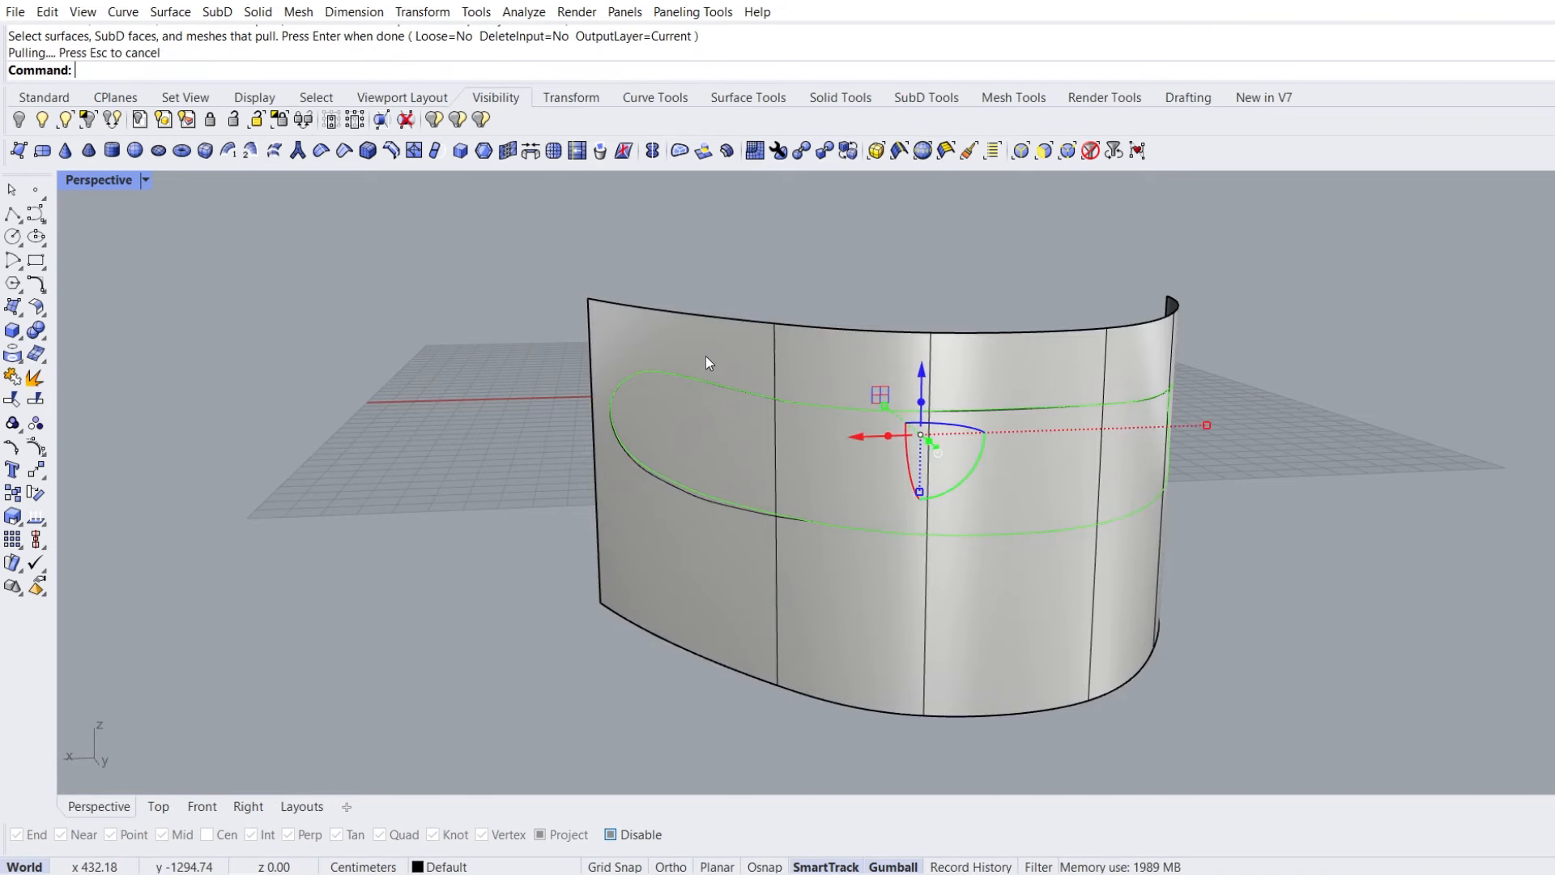
click(632, 466)
key(Delete)
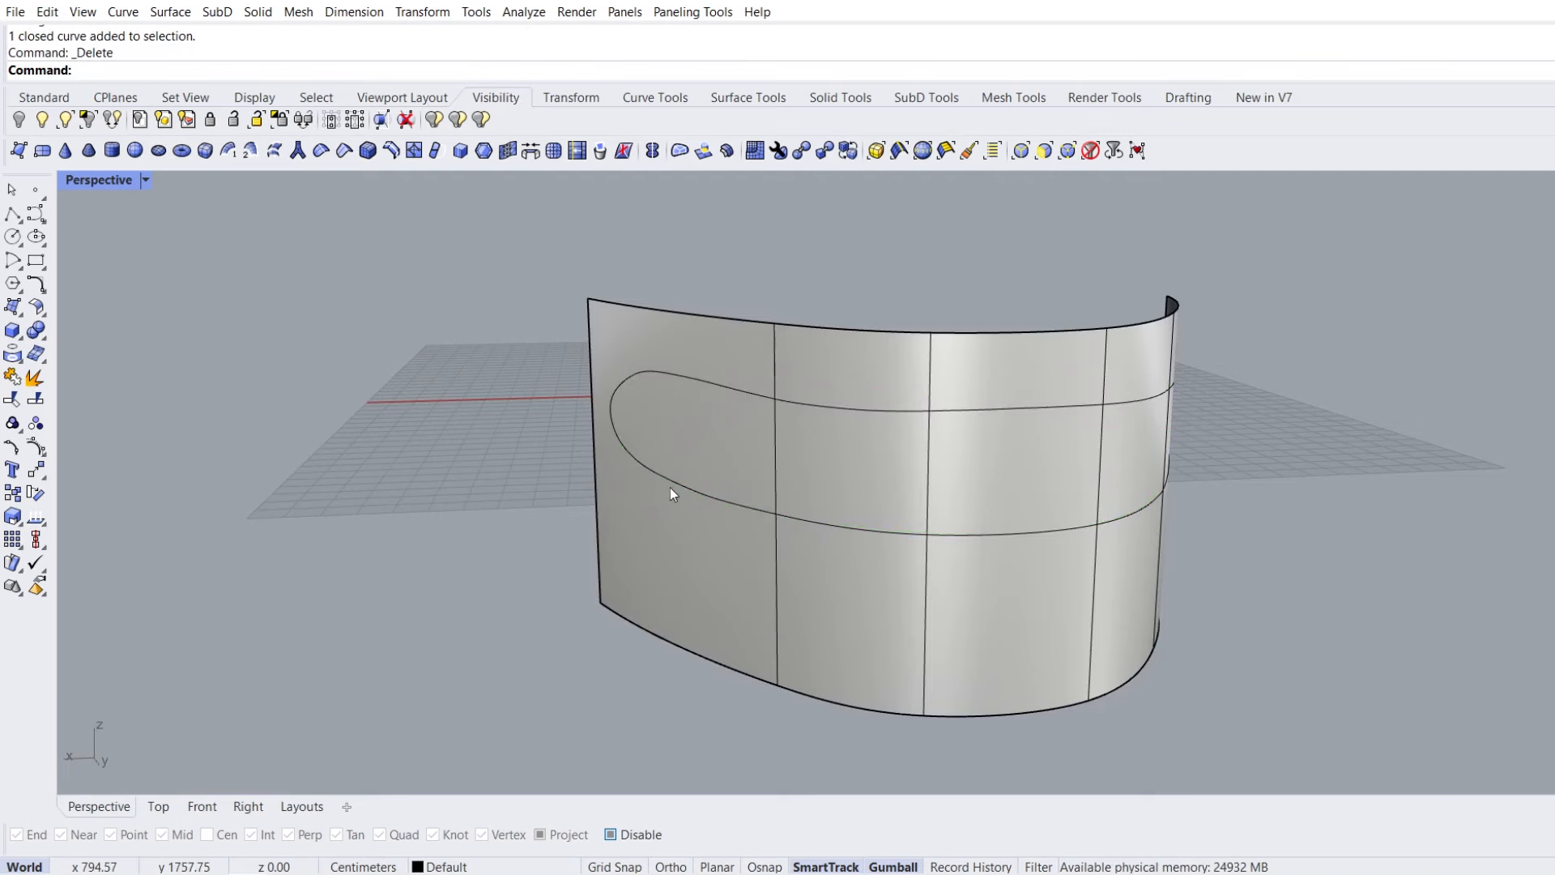
Trim away the part of the extruded surface outside the pulled closed curve
right_drag(753, 517, 701, 506)
key(ctrl+t)
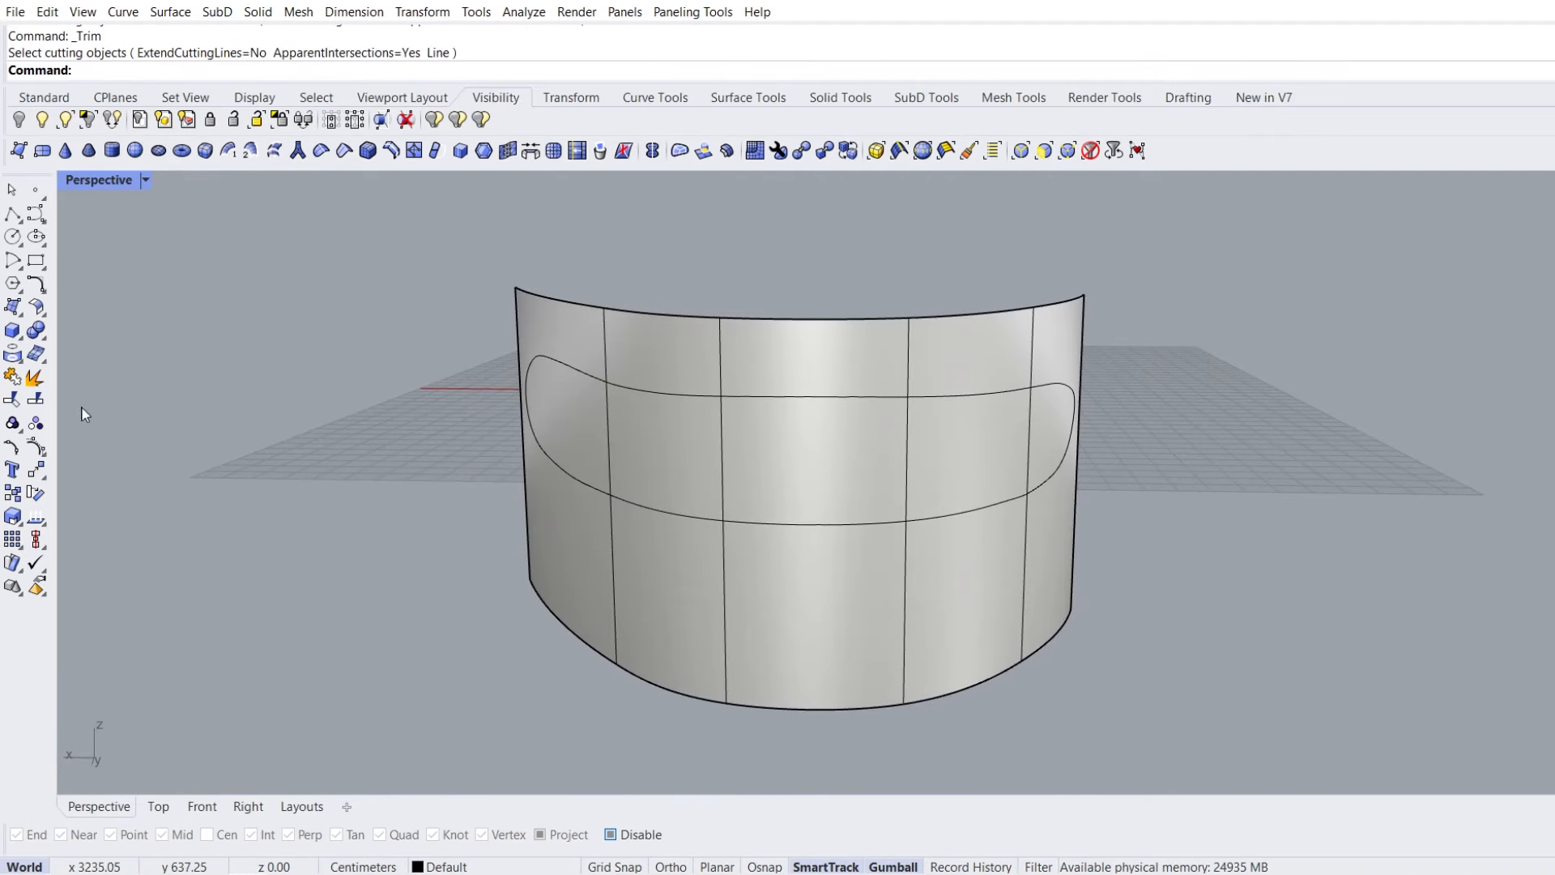
click(12, 398)
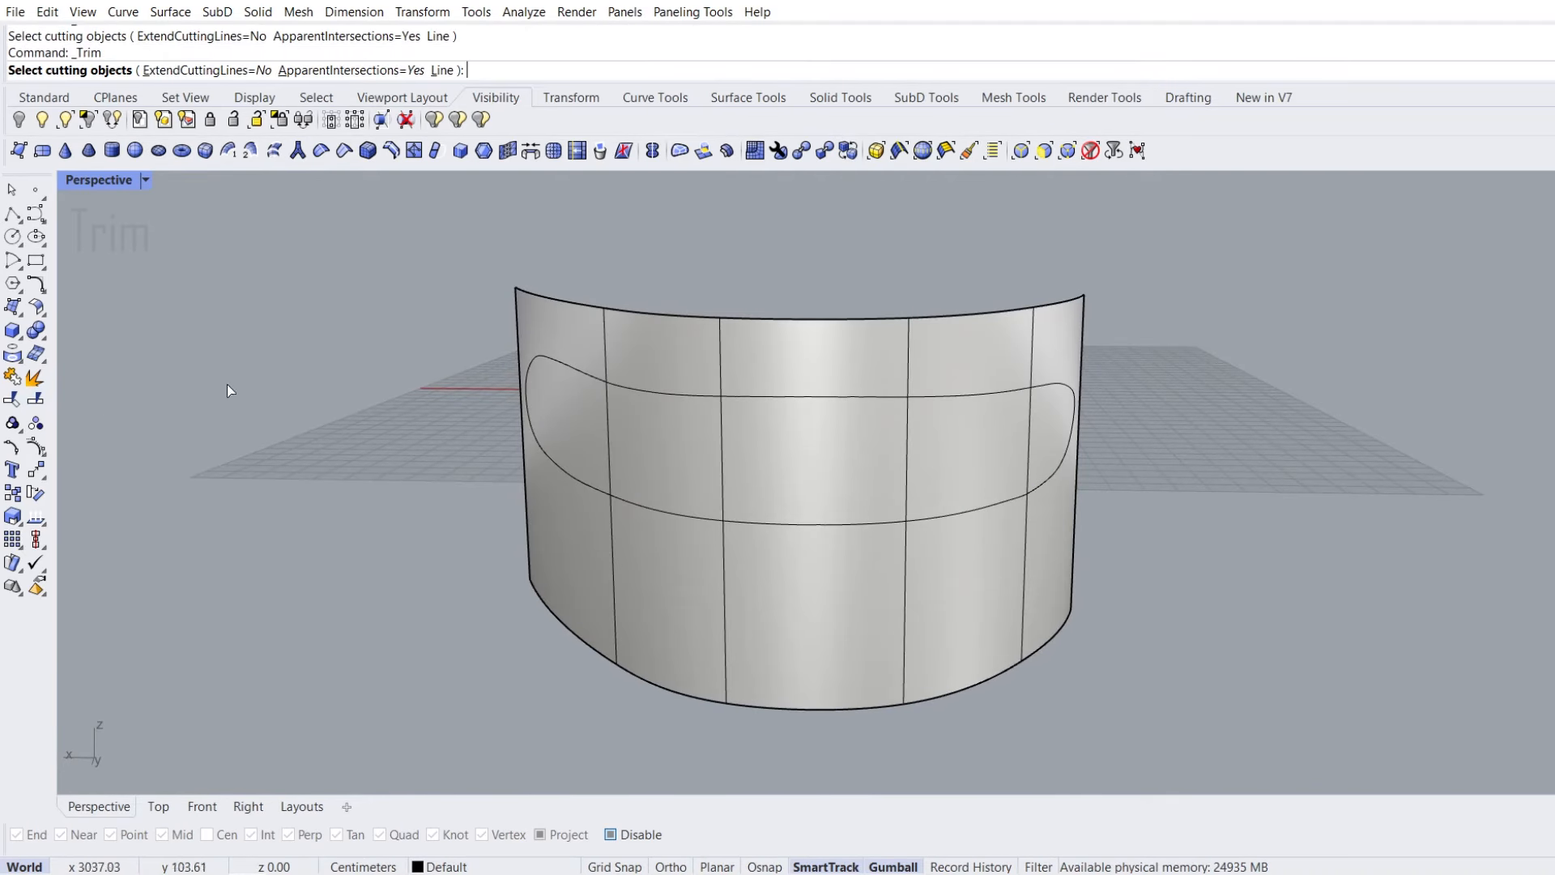
click(624, 394)
key(Return)
click(629, 356)
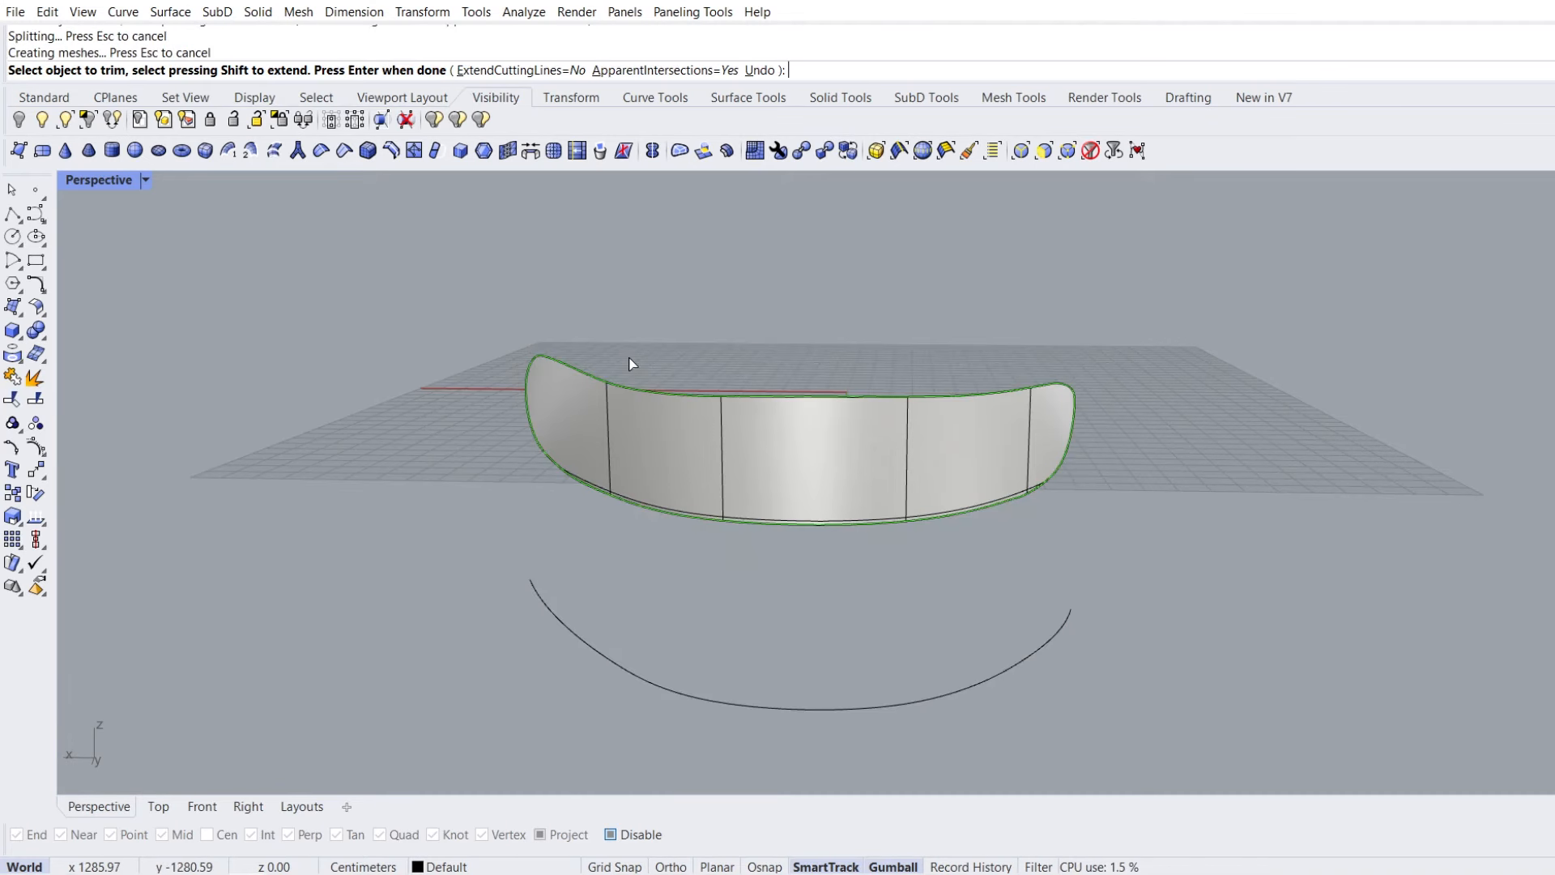
key(Return)
Delete the closed cutting curve around the trimmed facade surface
right_drag(719, 494, 597, 538)
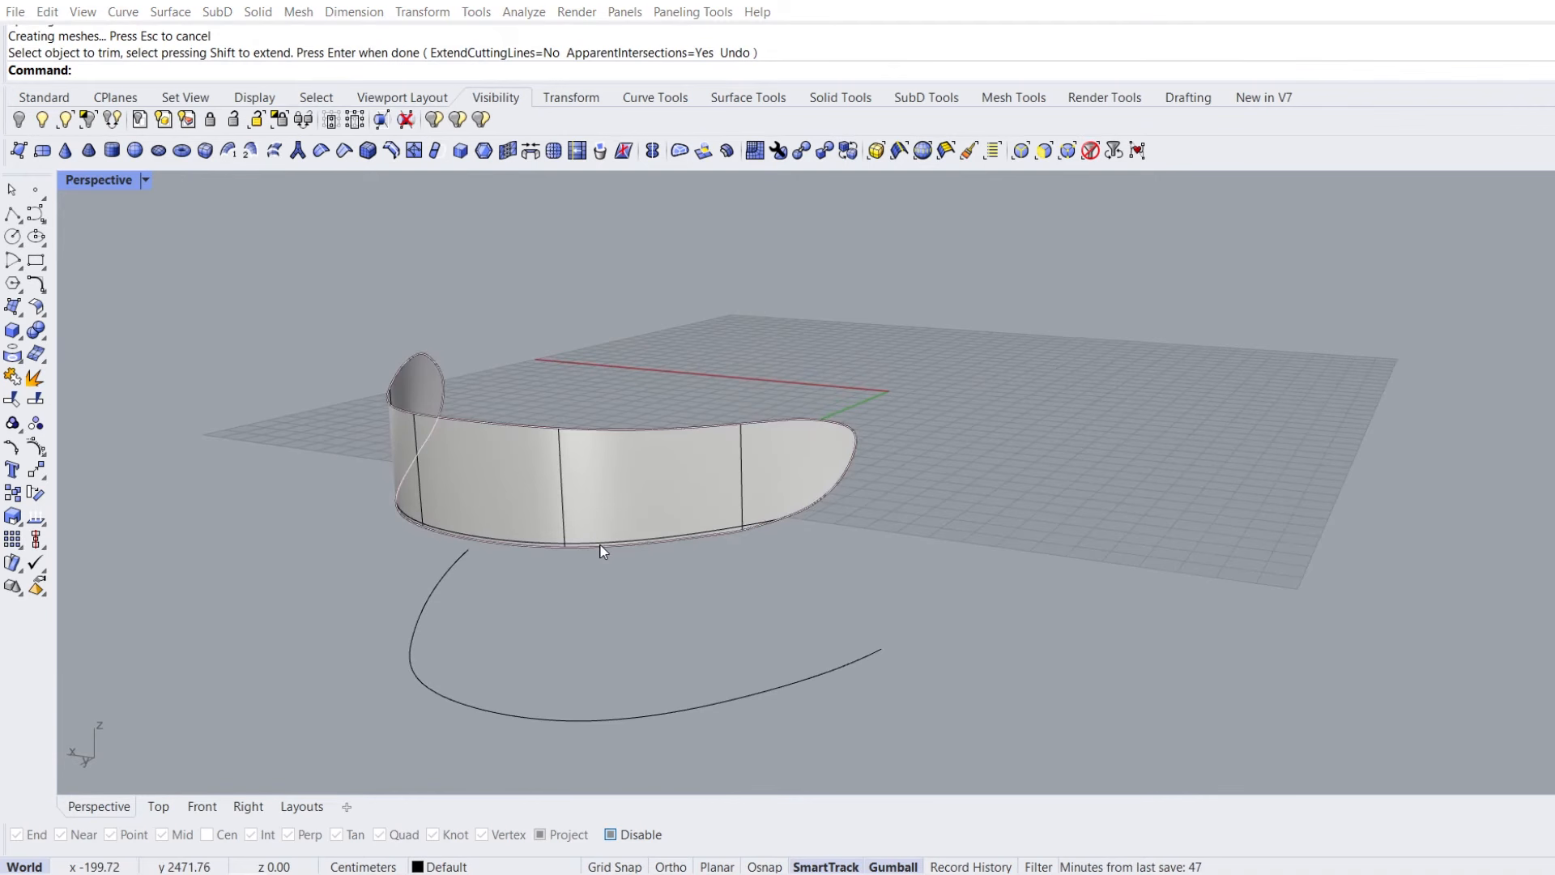
click(604, 545)
click(990, 530)
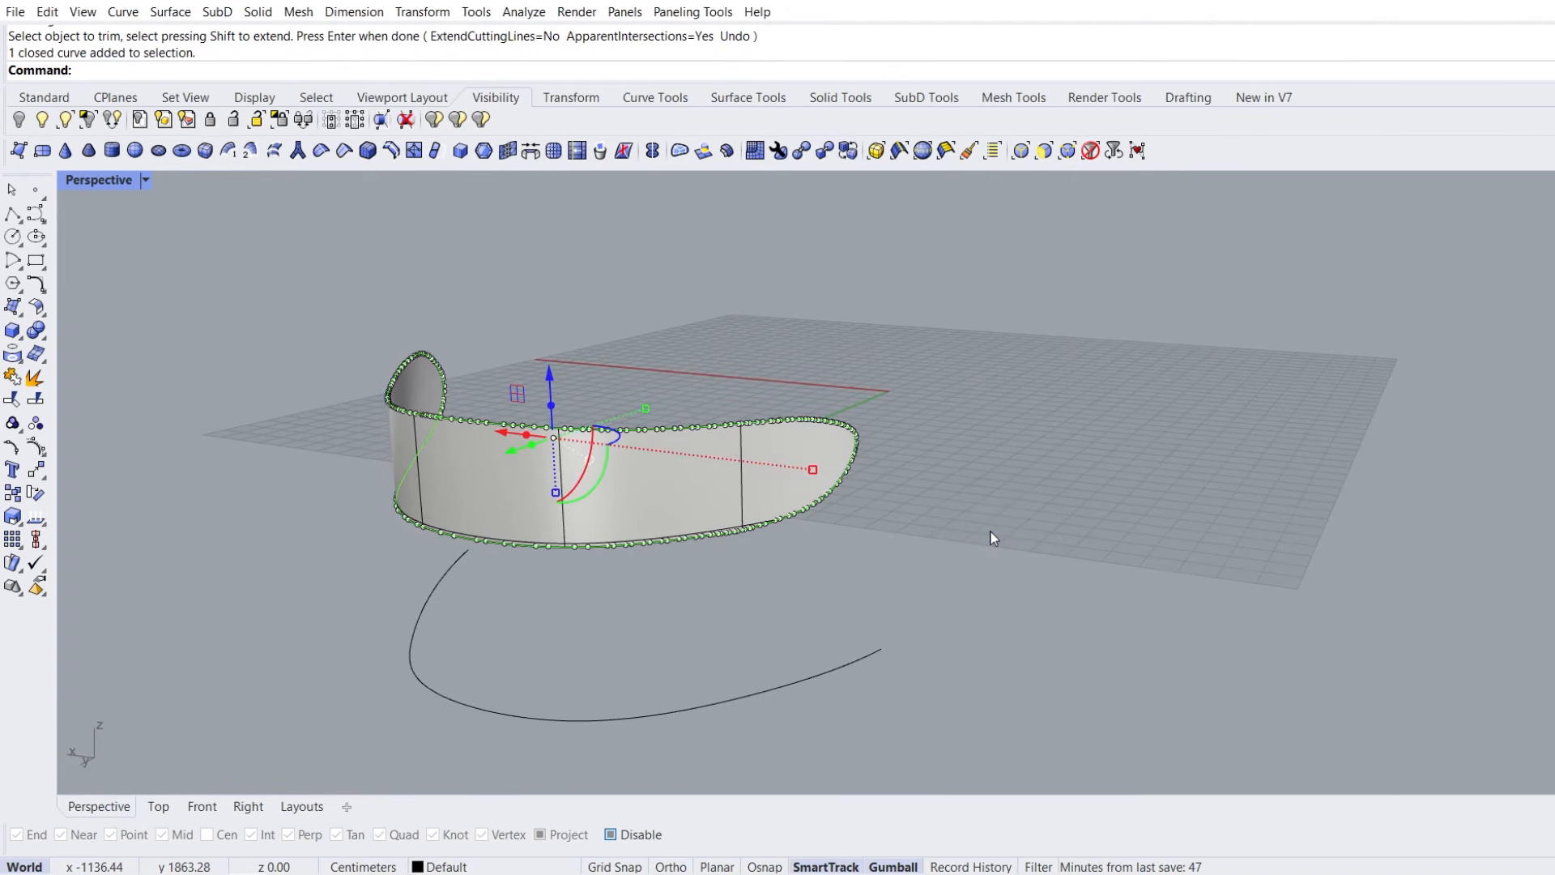
key(Delete)
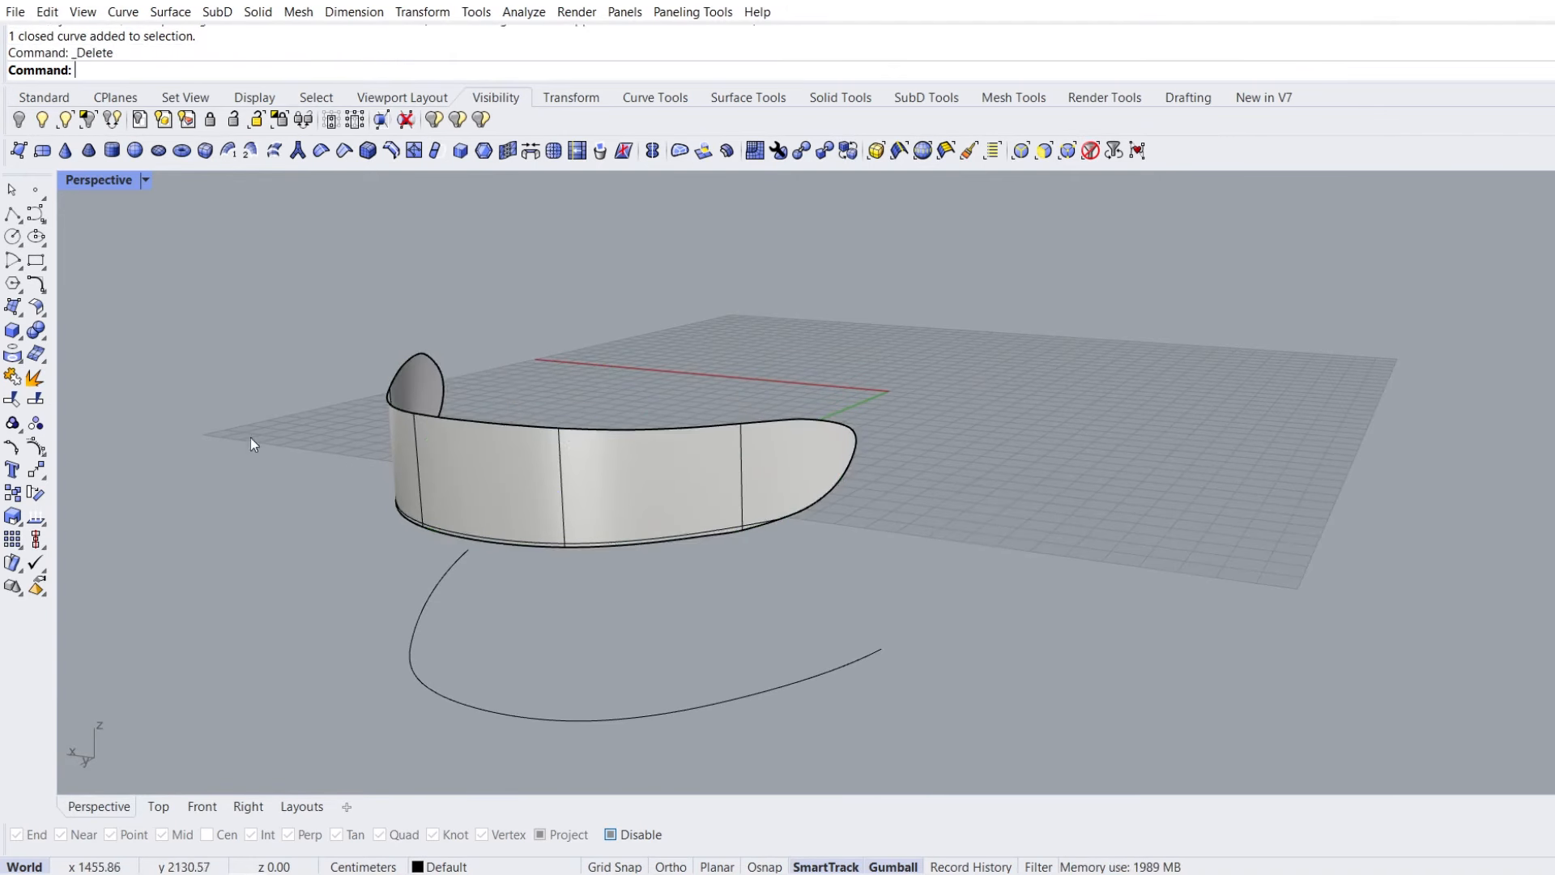
Re-enable object snaps, draw a vertical line at the base curve's end and lower it to span the facade surface's height
click(42, 218)
click(45, 217)
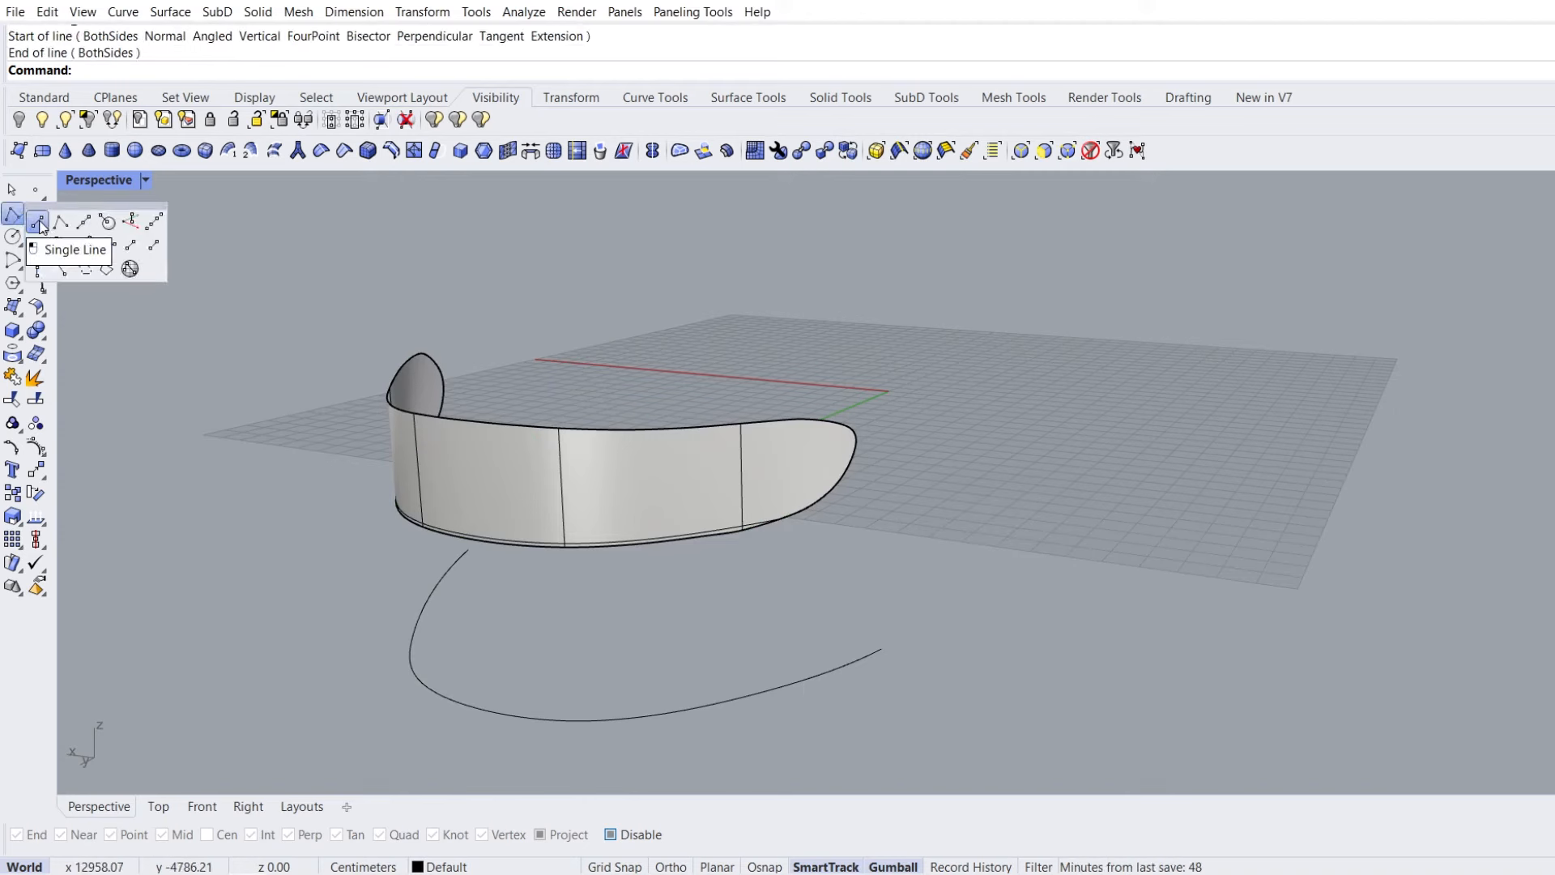
click(263, 70)
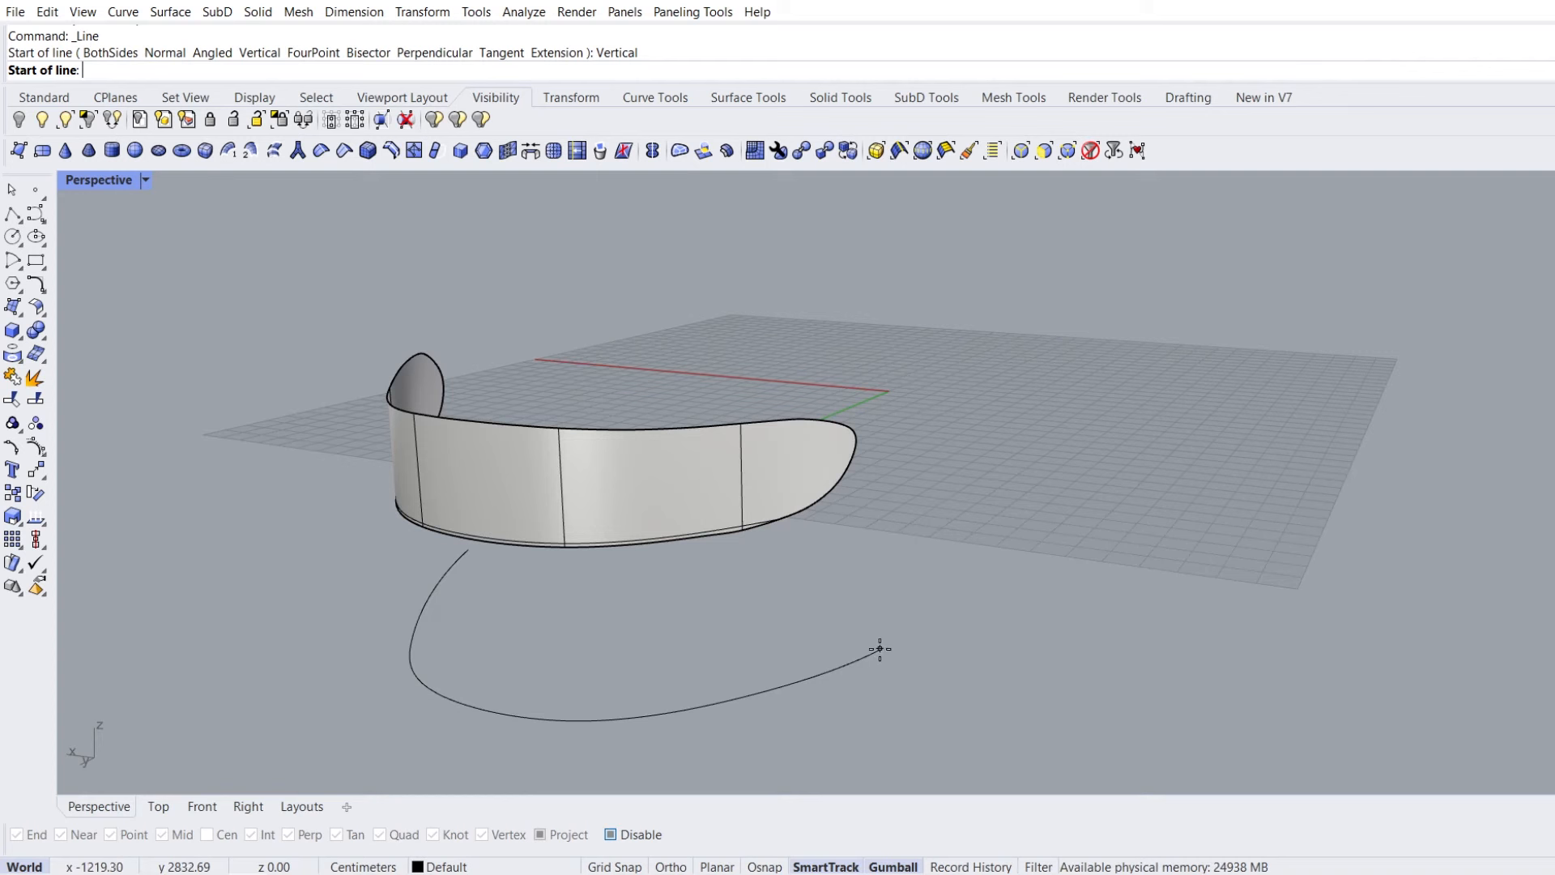
click(640, 834)
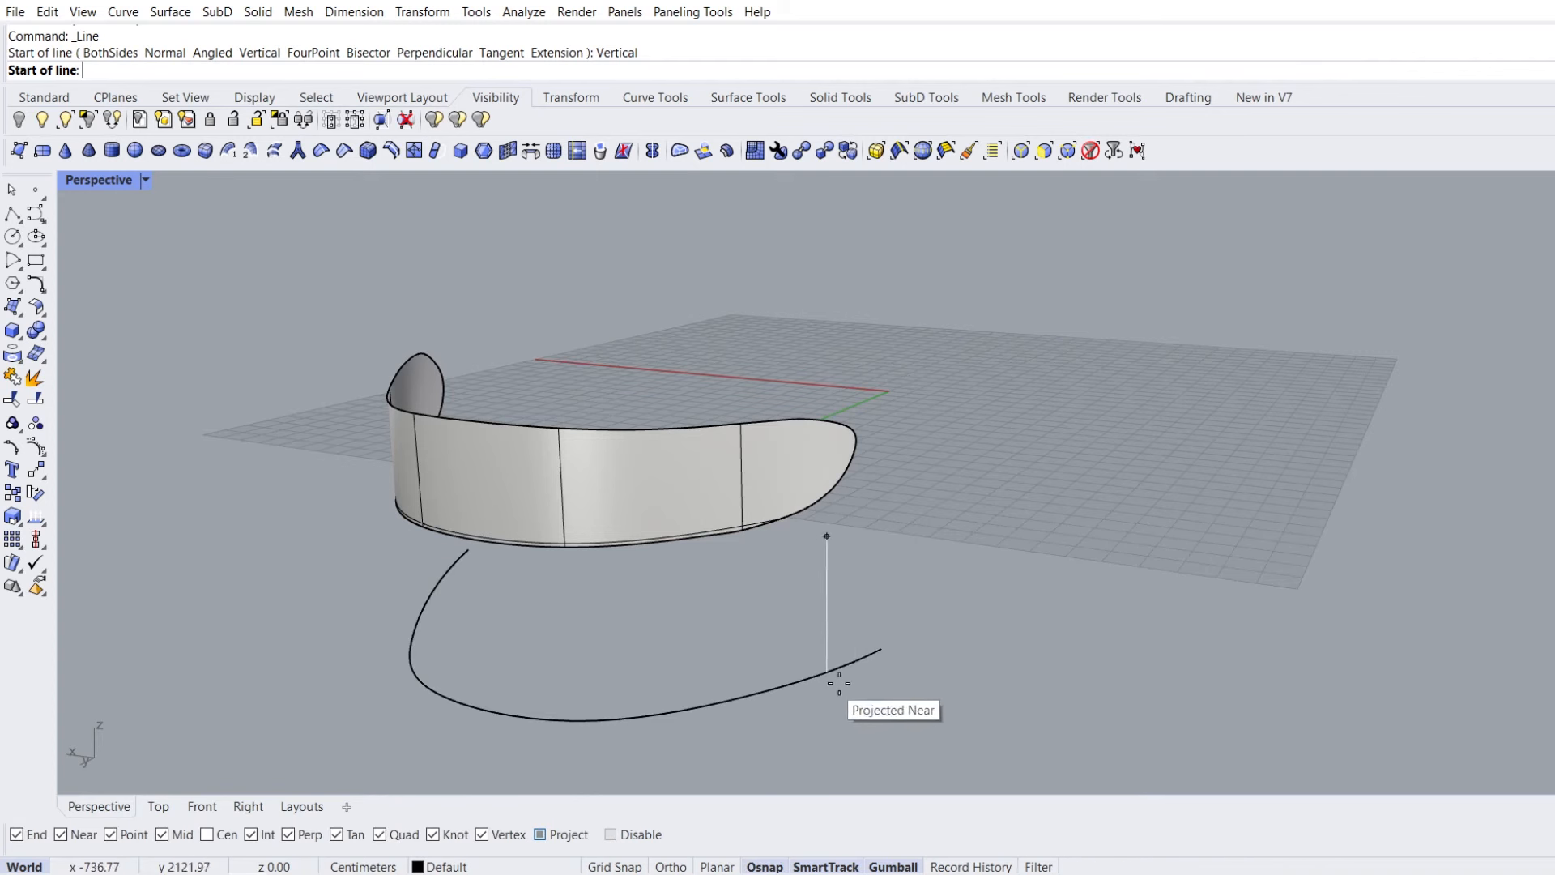
click(881, 649)
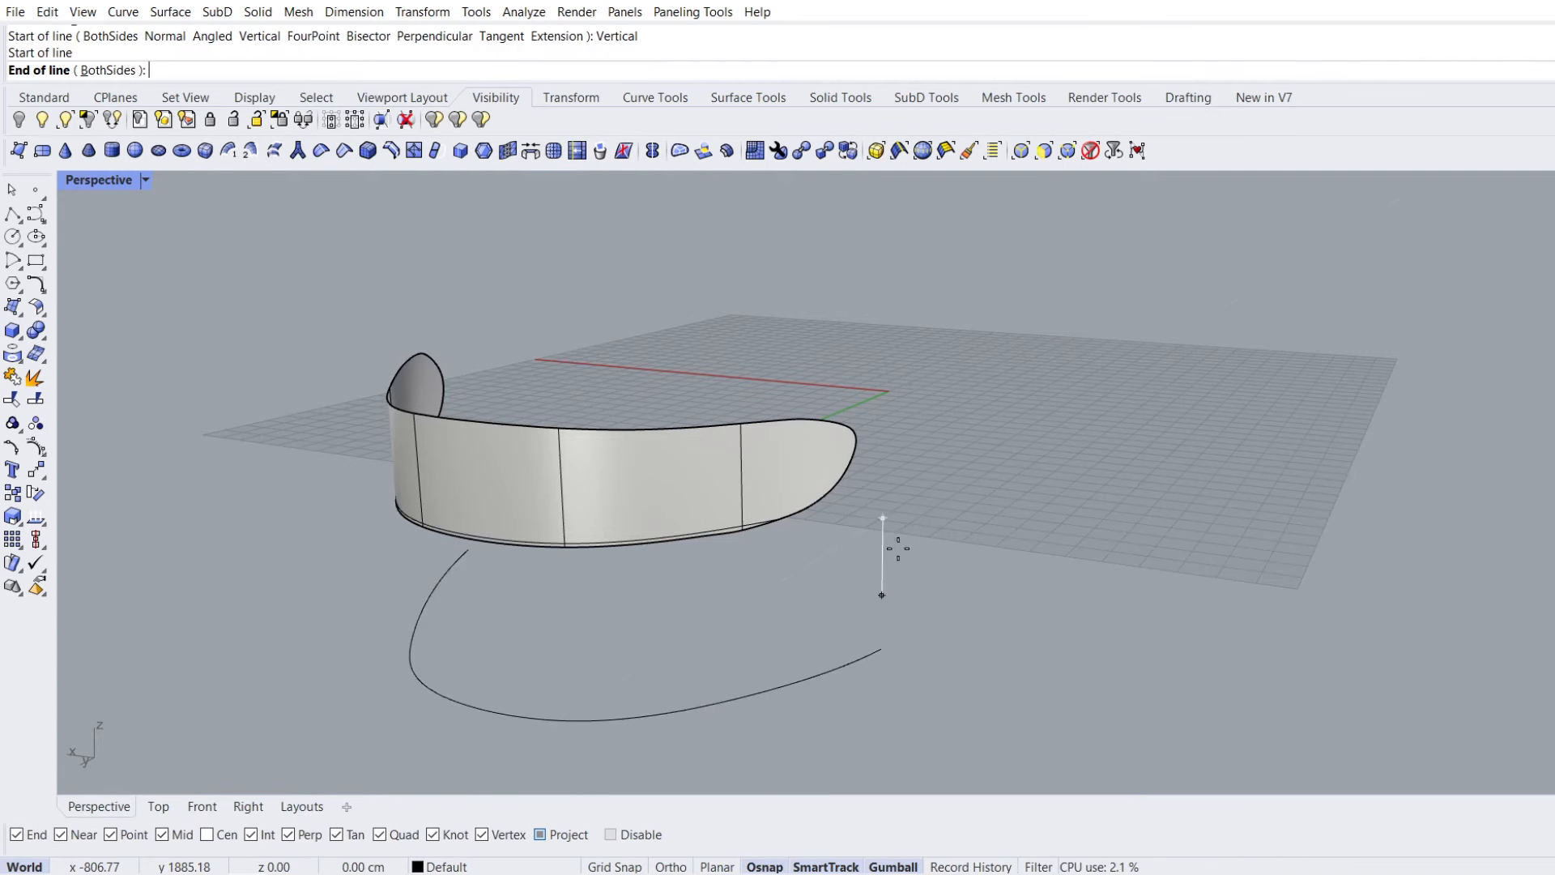
click(880, 260)
click(884, 433)
right_drag(944, 526, 856, 516)
drag(635, 290, 642, 339)
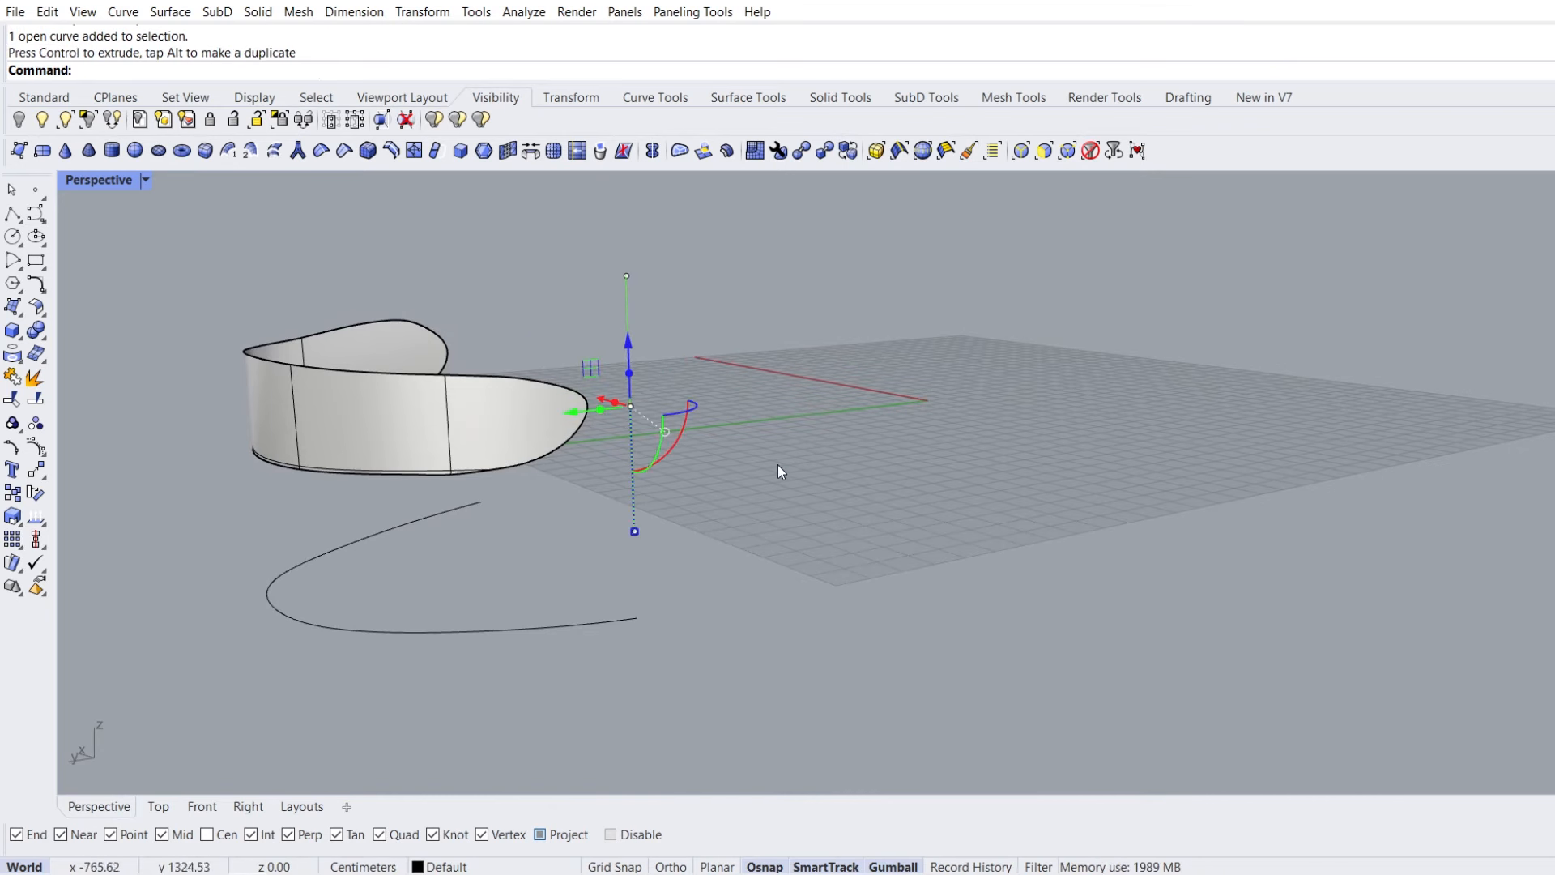
Array the vertical line along the base curve with 10 items and Freeform orientation
key(Return)
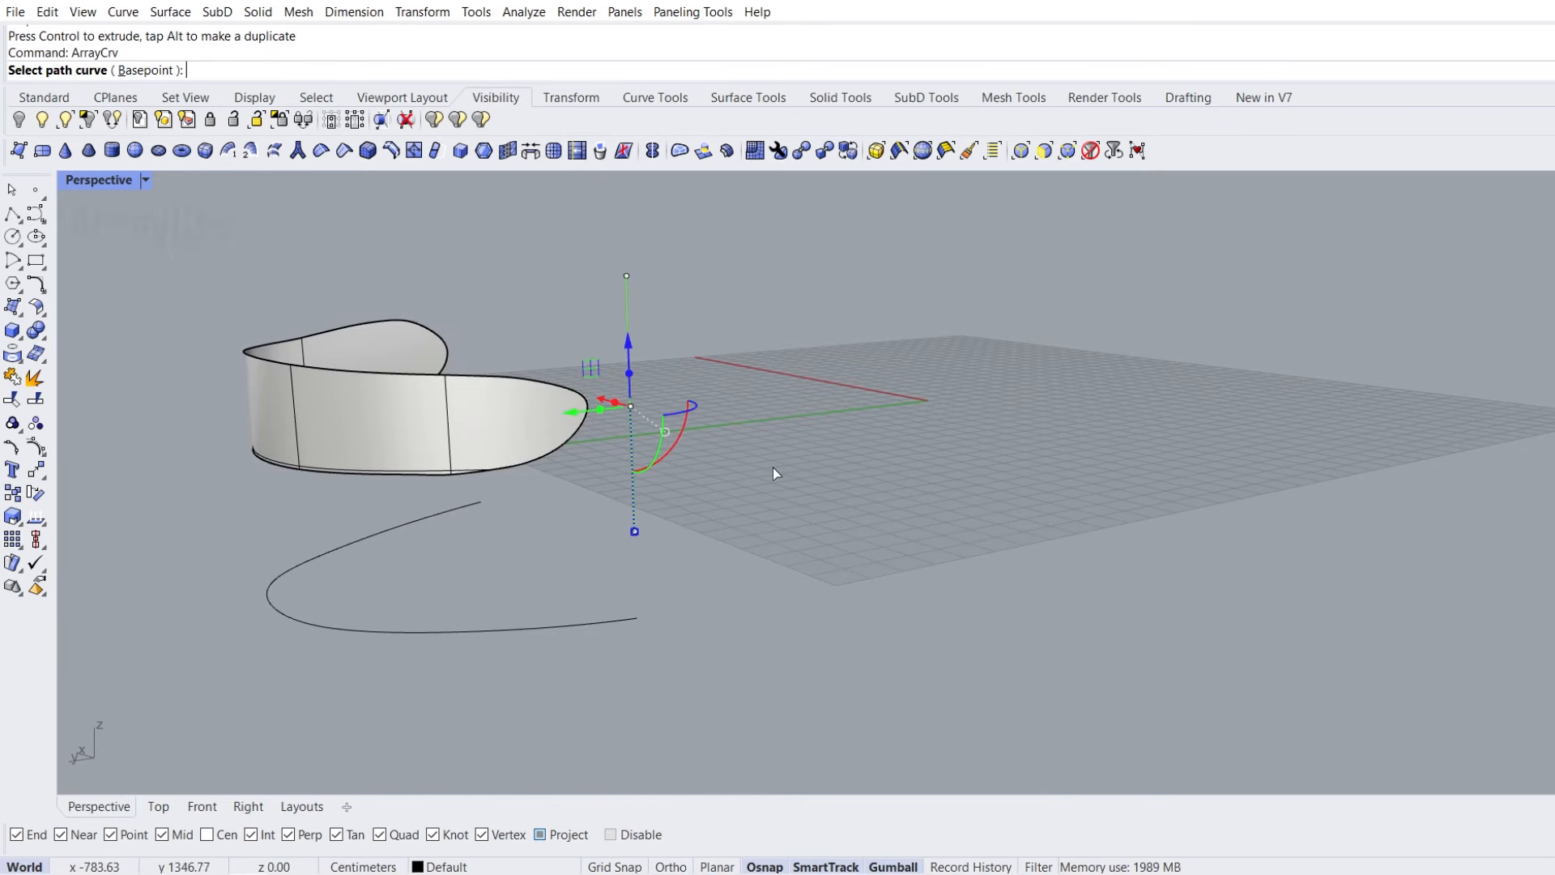
click(565, 631)
right_drag(396, 577, 511, 560)
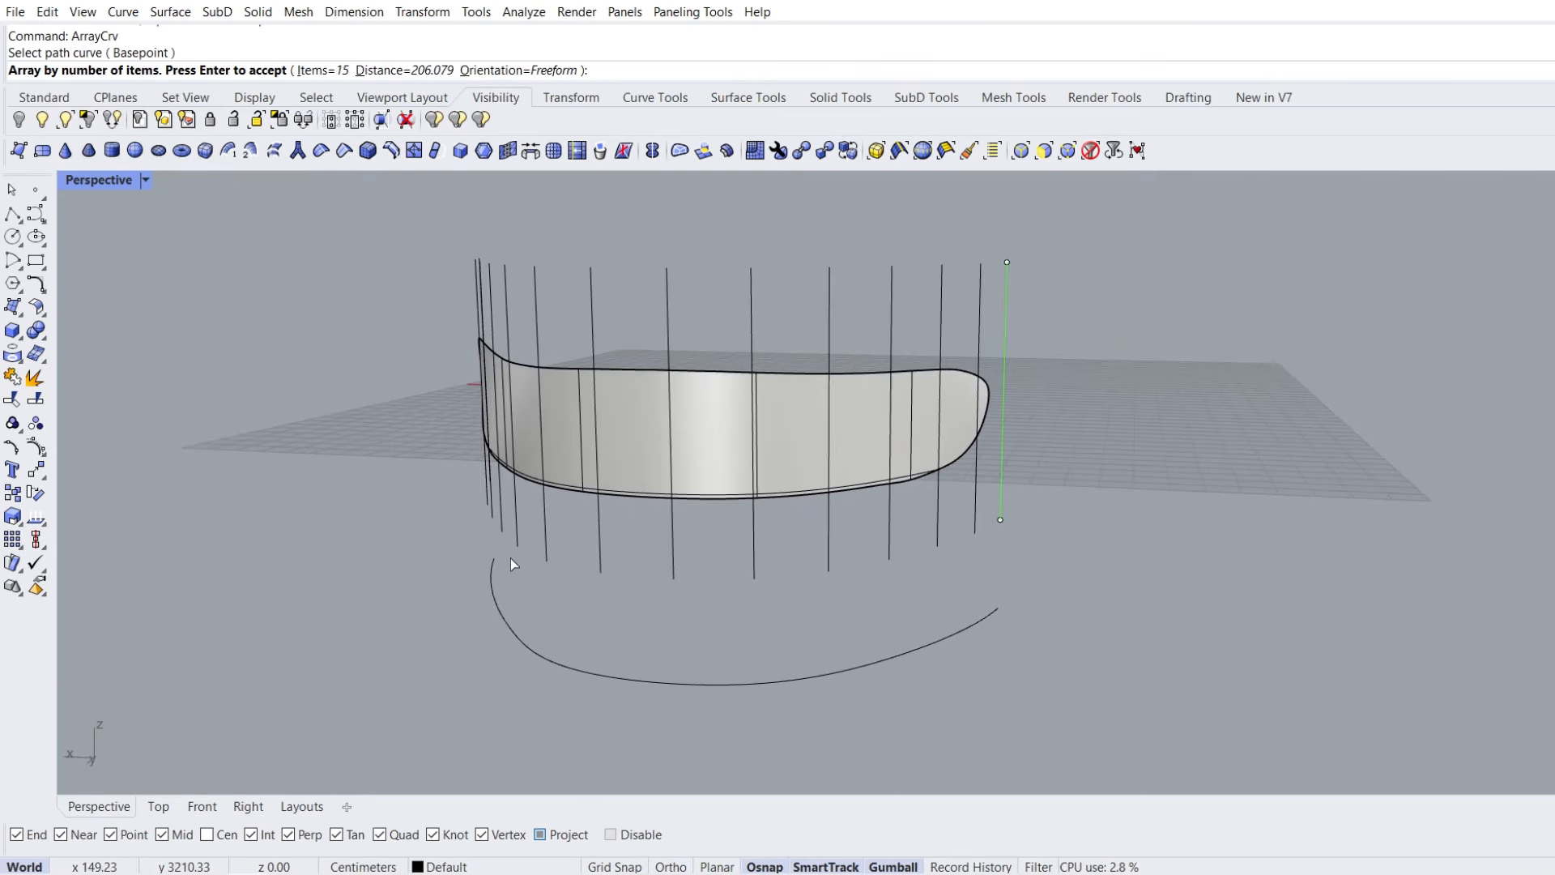
click(309, 71)
text(1)
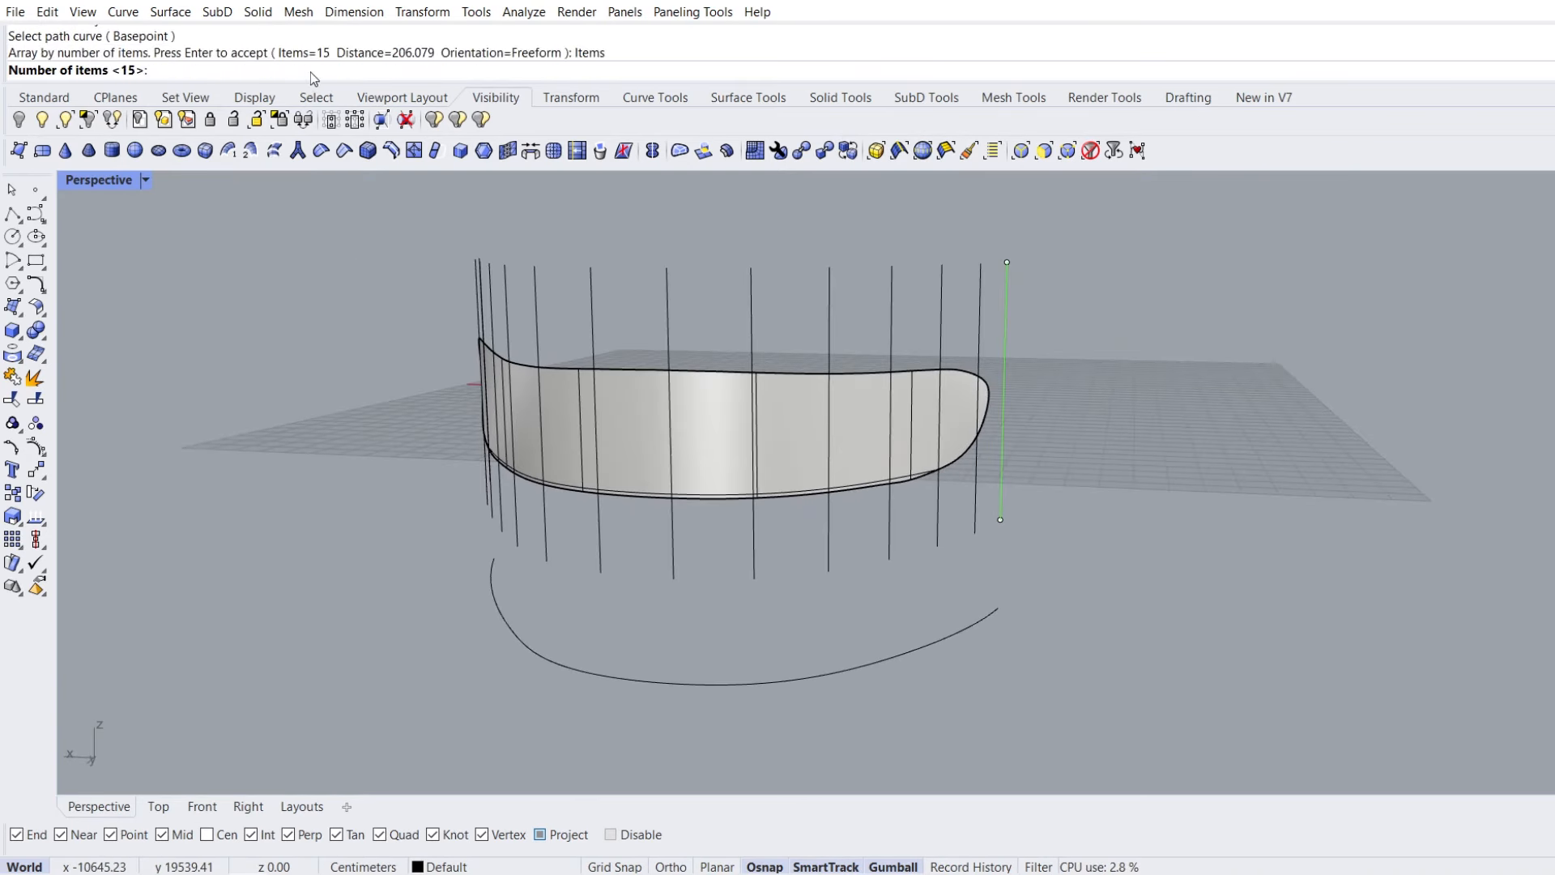
text(0)
key(Return)
right_drag(551, 348, 678, 398)
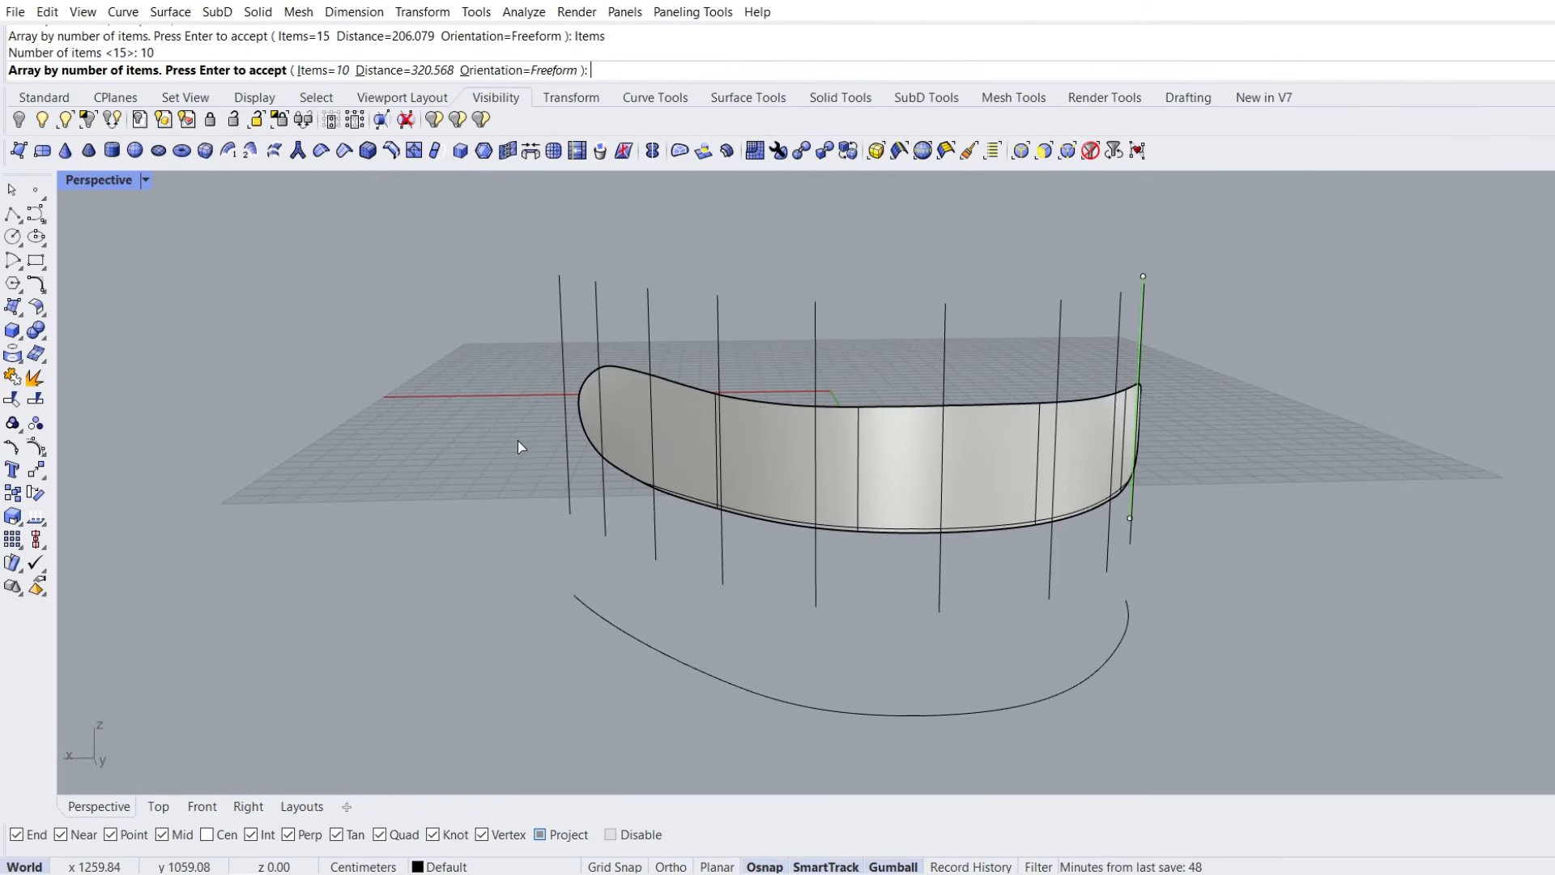
key(Return)
Delete the vertical lines at both ends of the array together with the base curve
shift+click(566, 381)
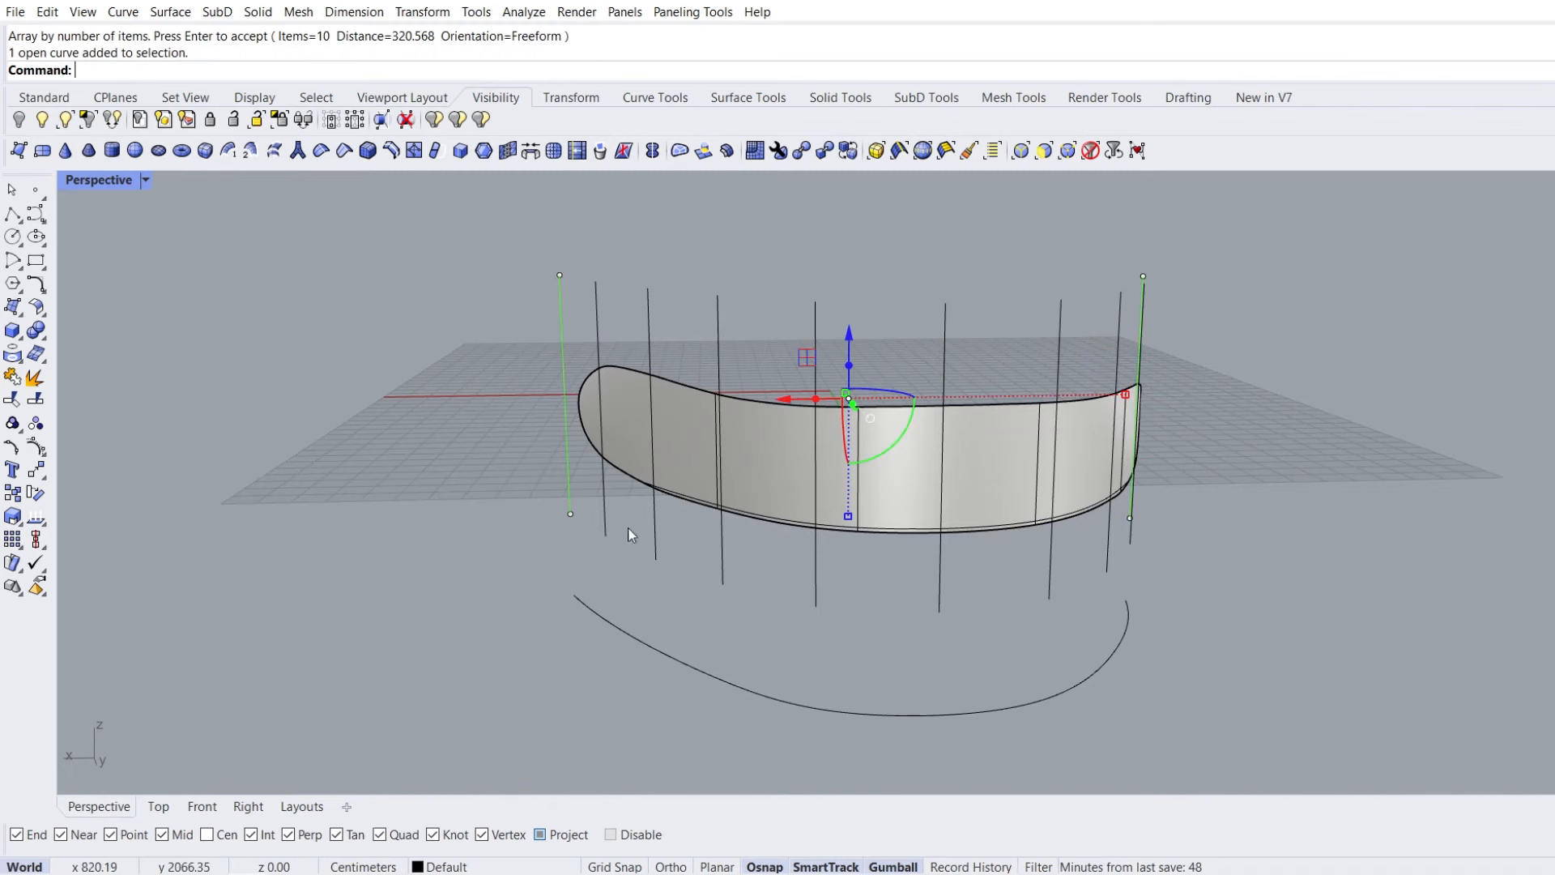
shift+click(636, 642)
right_drag(764, 619, 535, 620)
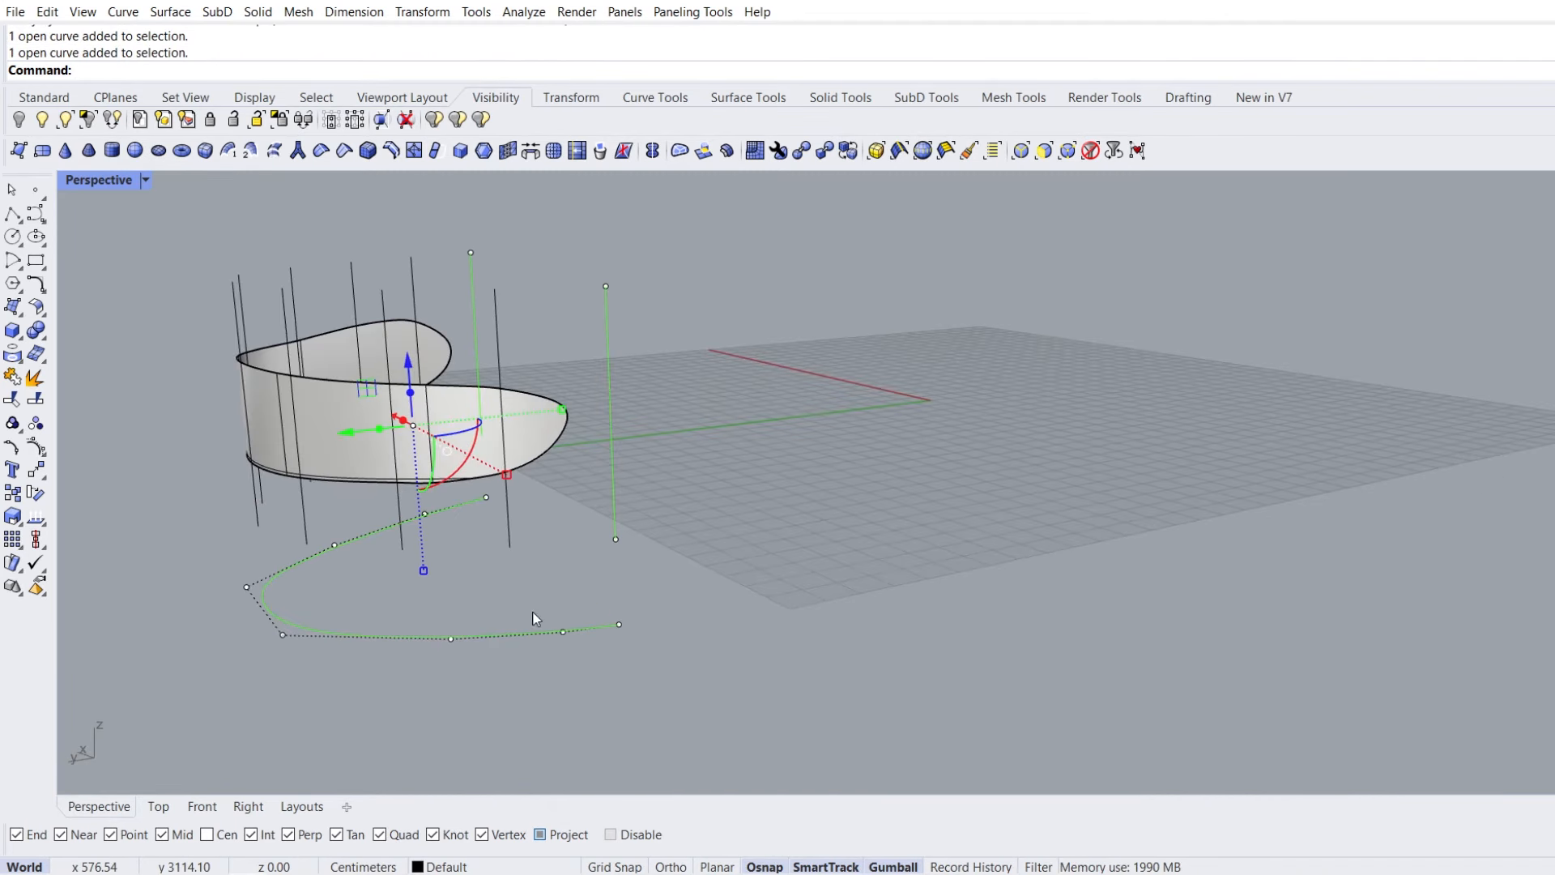
key(Delete)
Trim the arrayed vertical lines above and below the facade surface, using the surface as the cutting object
right_drag(488, 502, 213, 441)
click(12, 398)
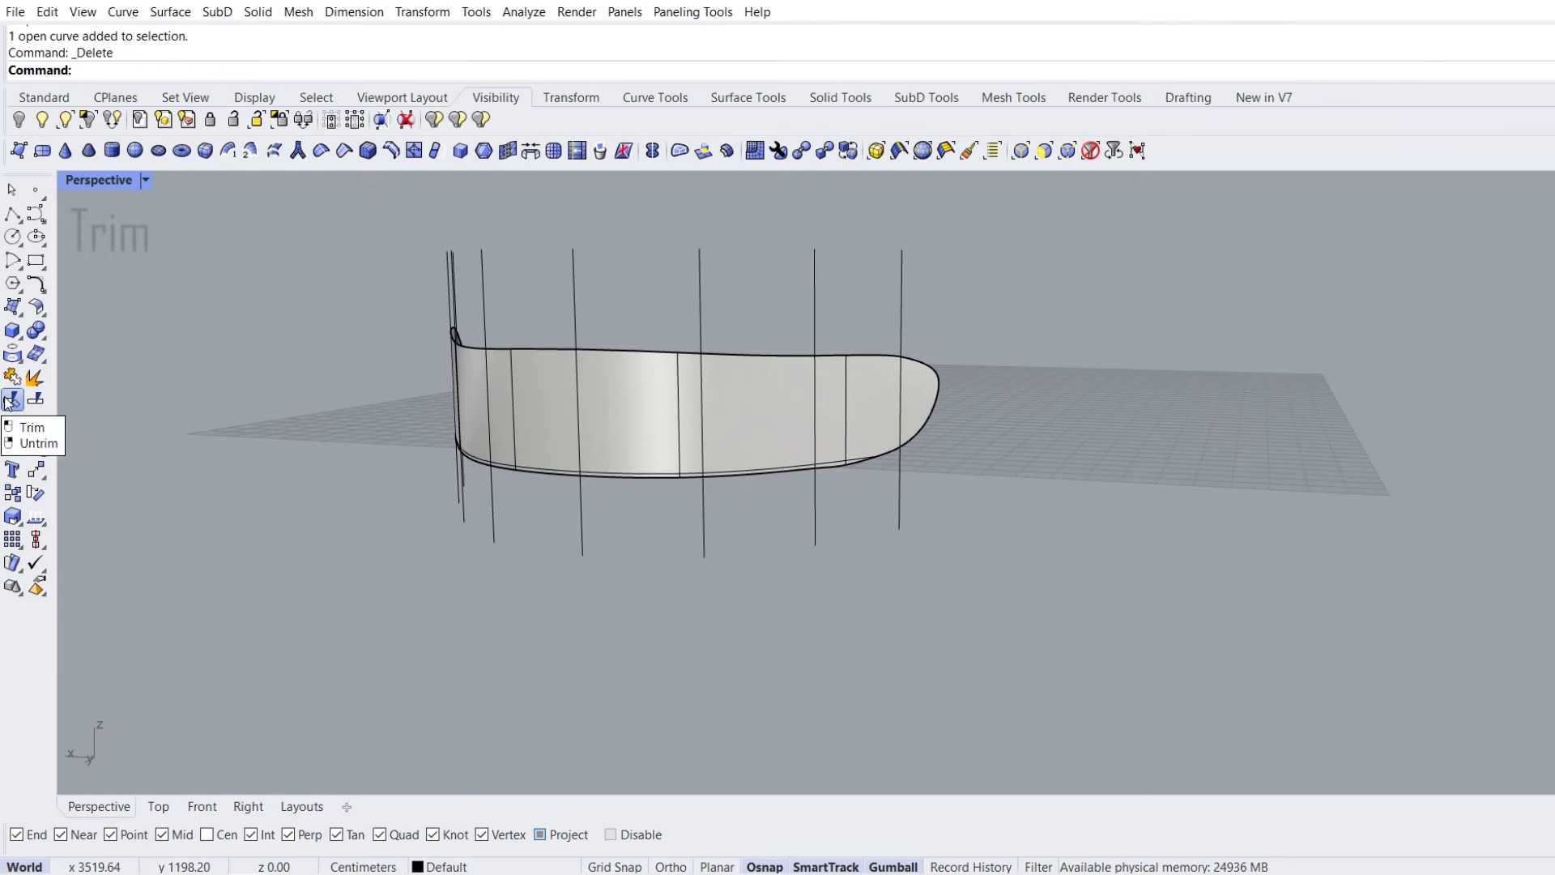
click(549, 381)
right_drag(538, 384, 601, 377)
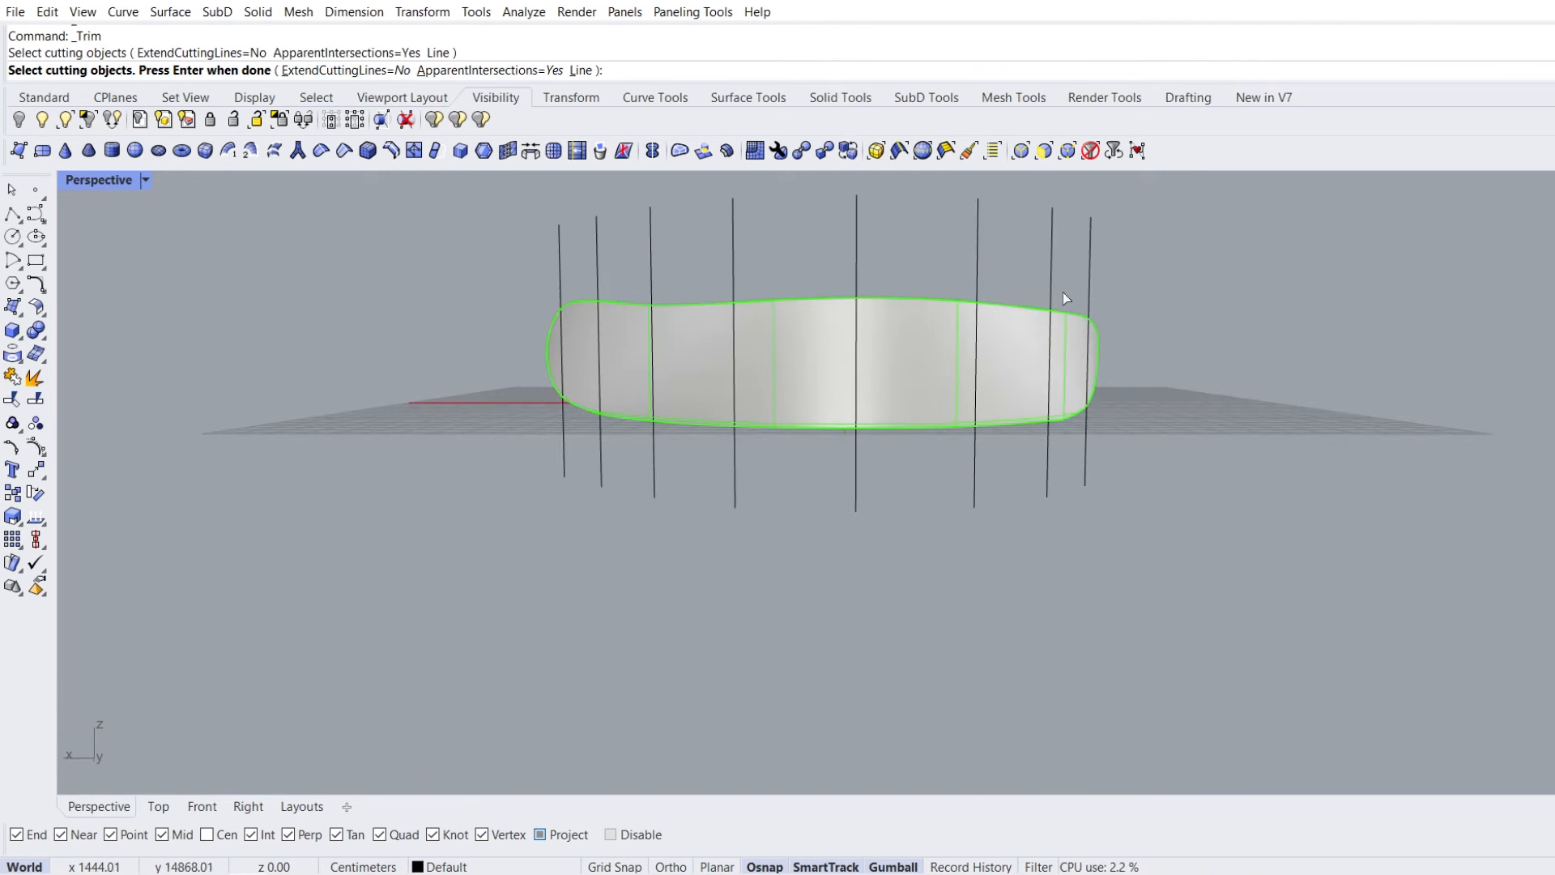
key(Return)
right_drag(1208, 568, 1107, 562)
drag(1145, 555, 521, 511)
right_drag(479, 447, 1199, 377)
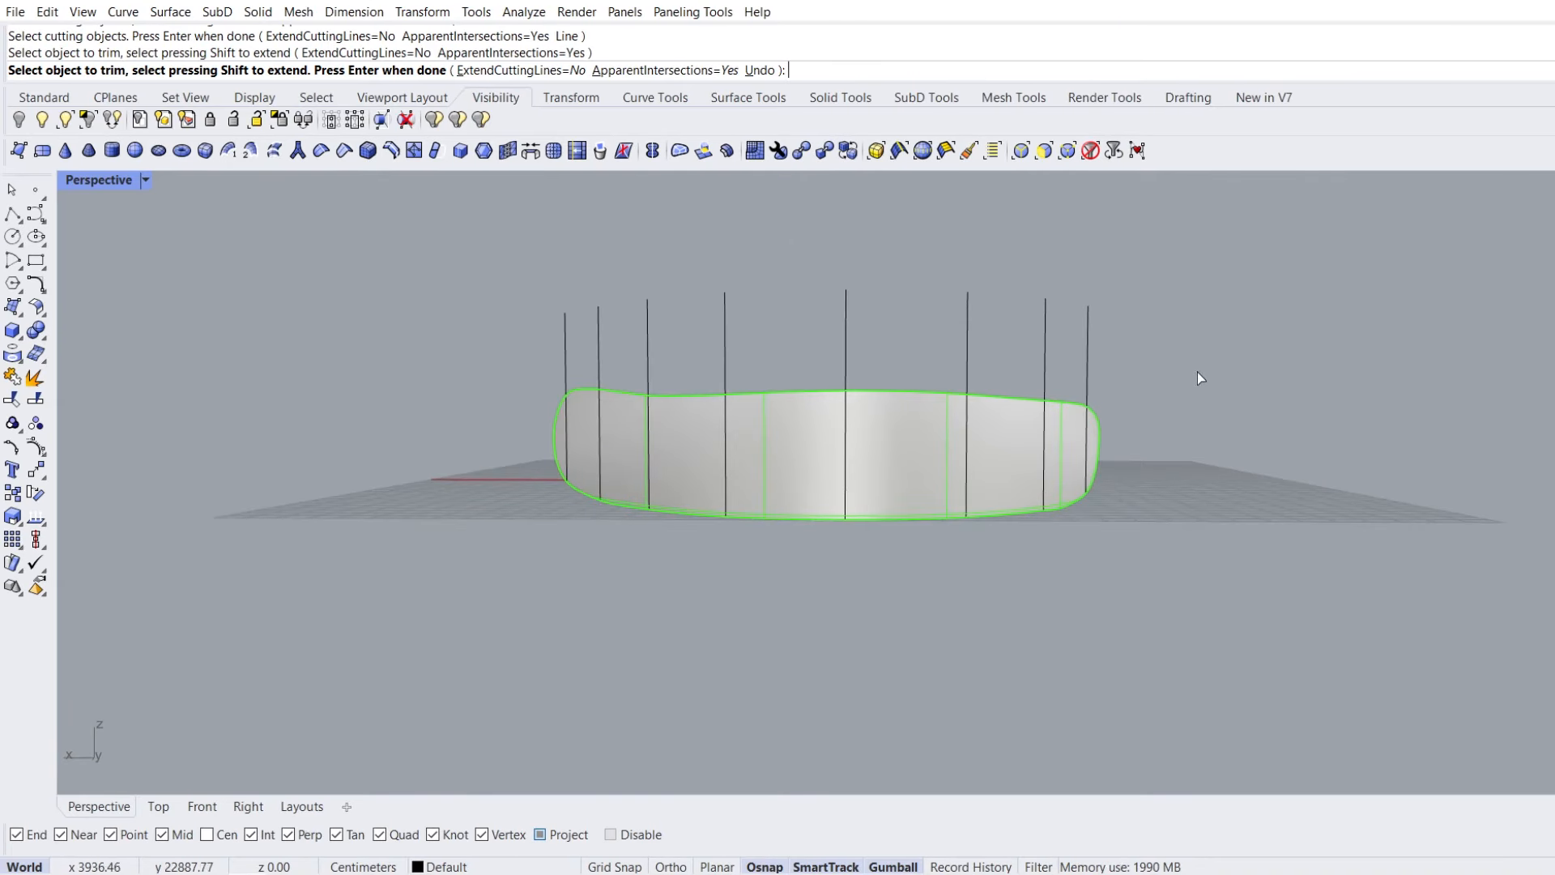
drag(508, 305, 508, 305)
key(Return)
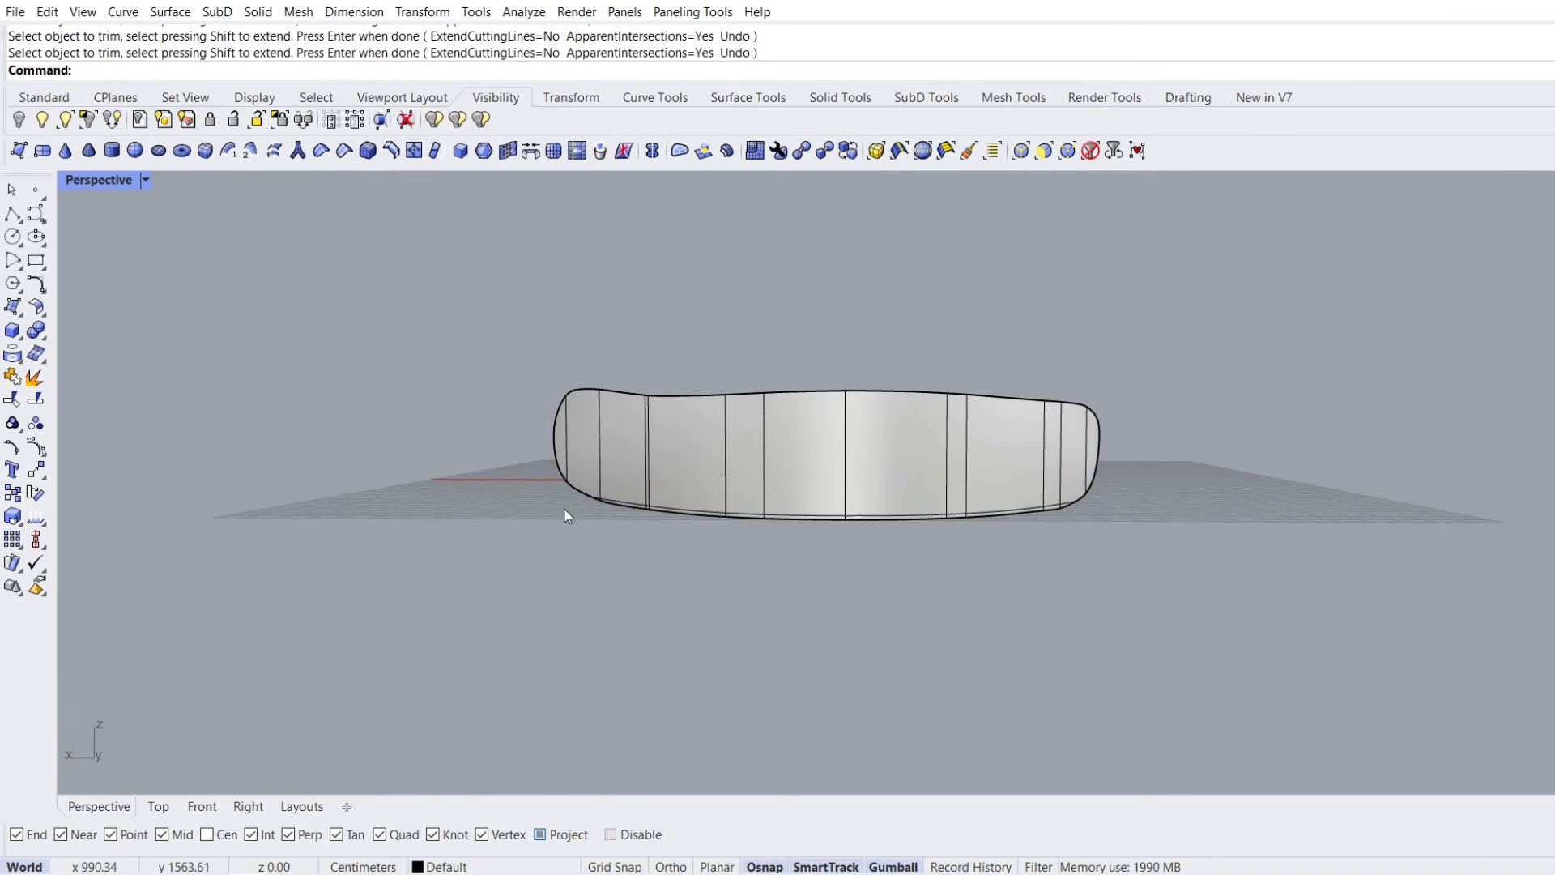
Hide the trimmed facade surface so only the vertical lines remain
right_drag(638, 488, 533, 528)
click(497, 556)
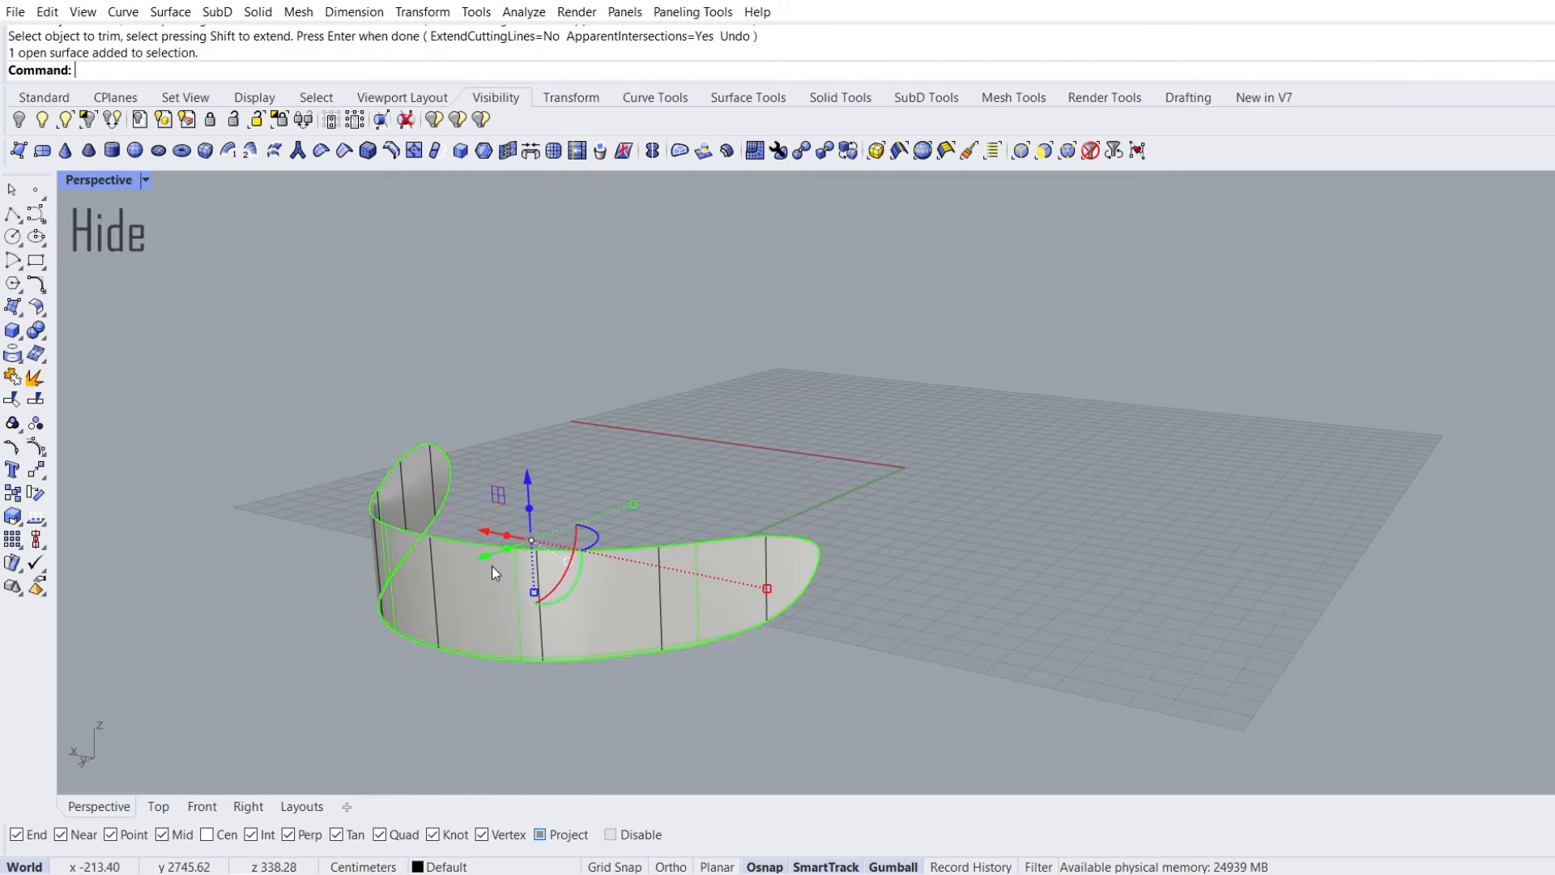
click(20, 120)
Pipe the trimmed vertical lines with a radius of 10 and delete the source lines
right_drag(421, 486, 869, 426)
drag(408, 562, 369, 580)
text(Pipe)
key(Return)
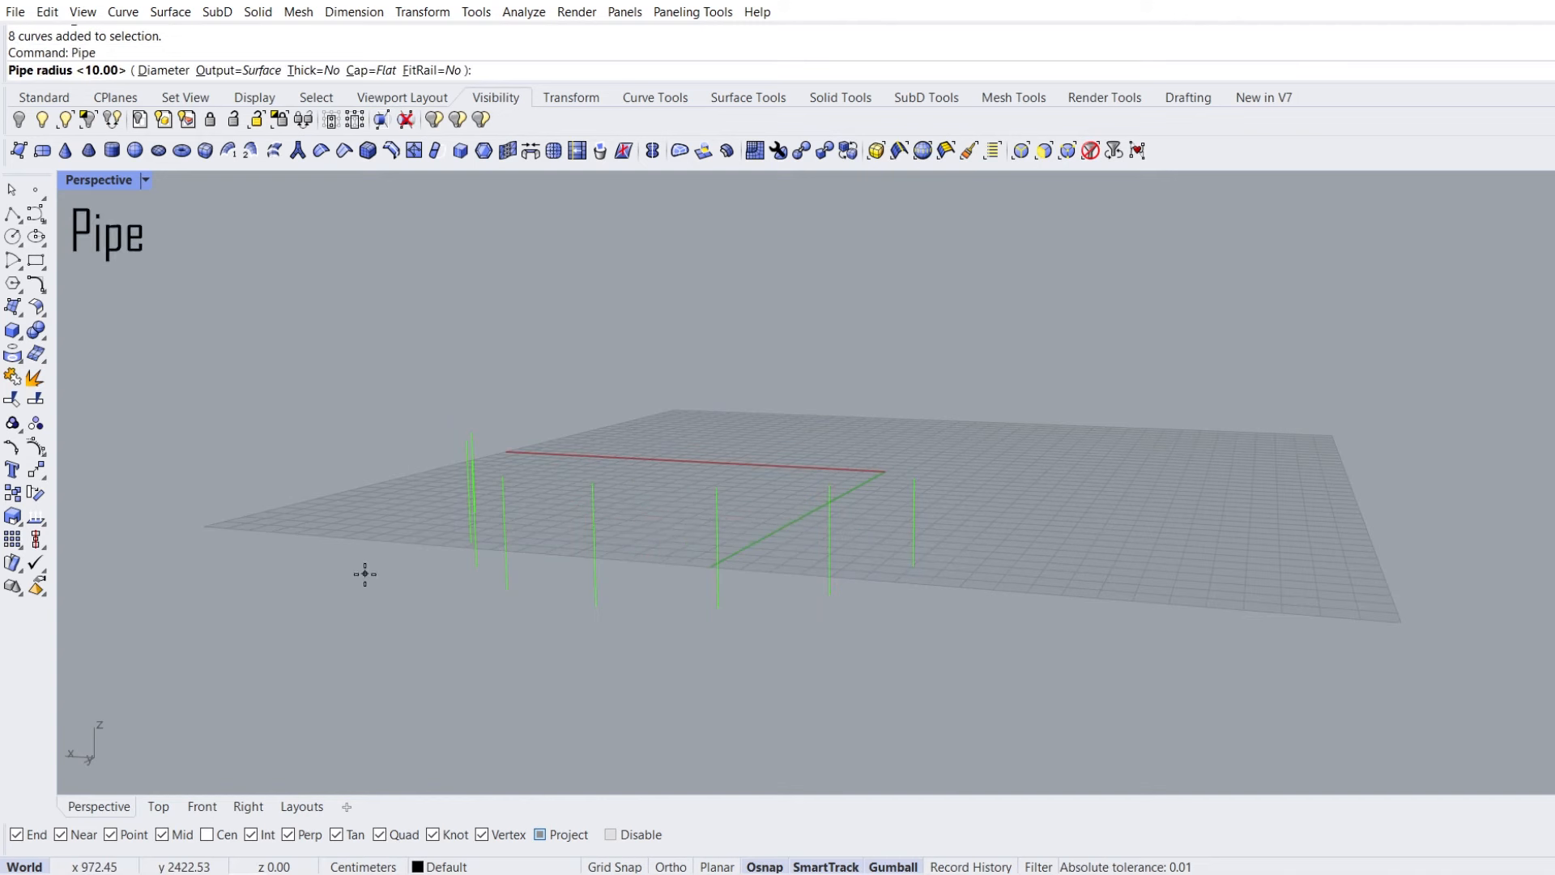
key(Return)
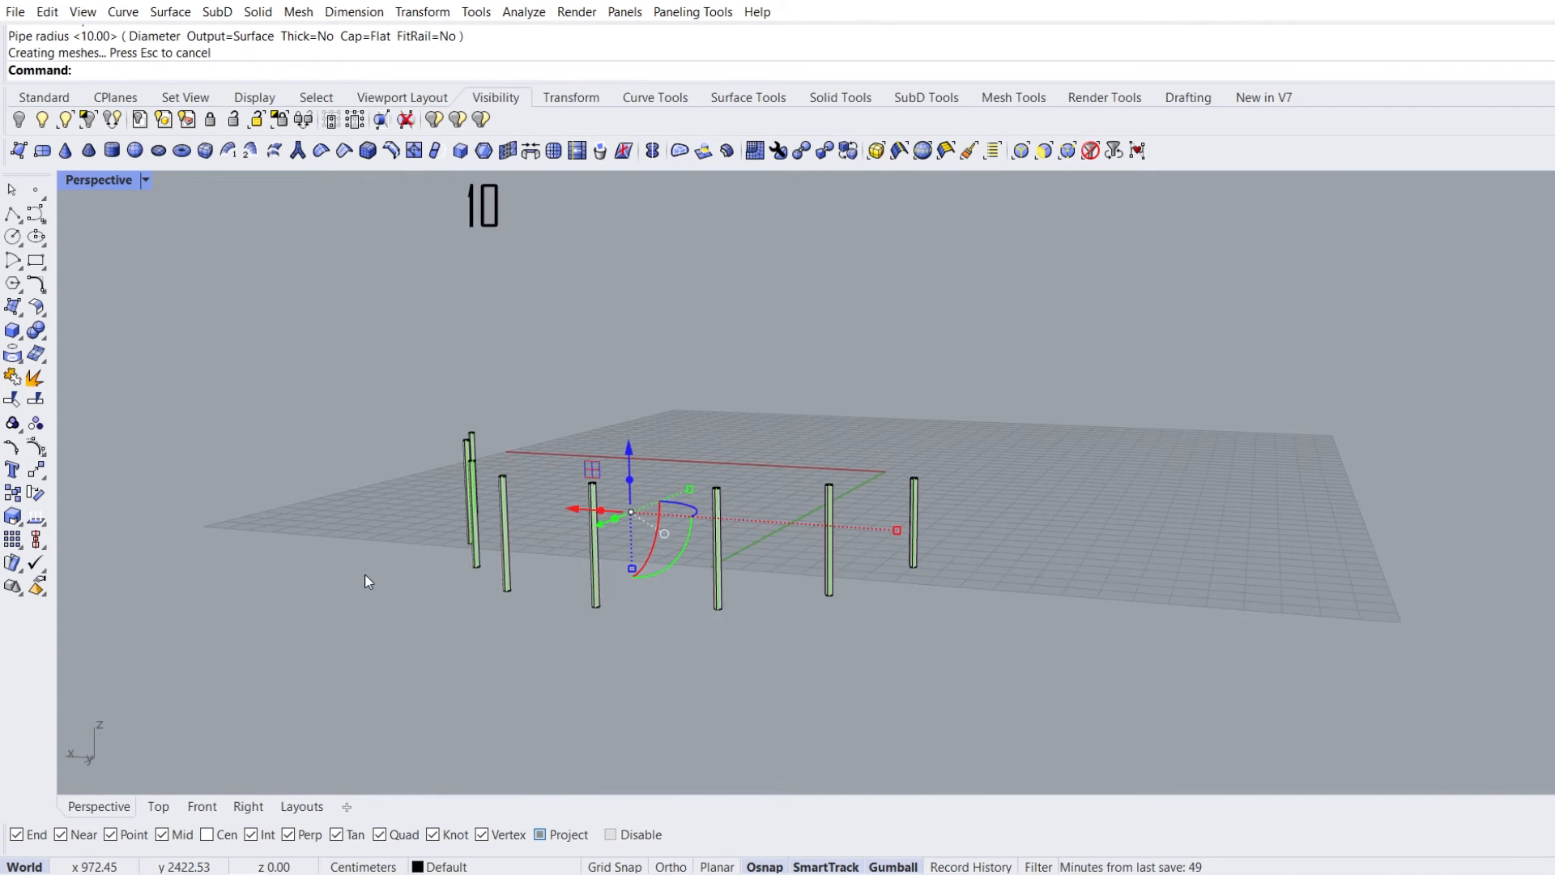
key(Delete)
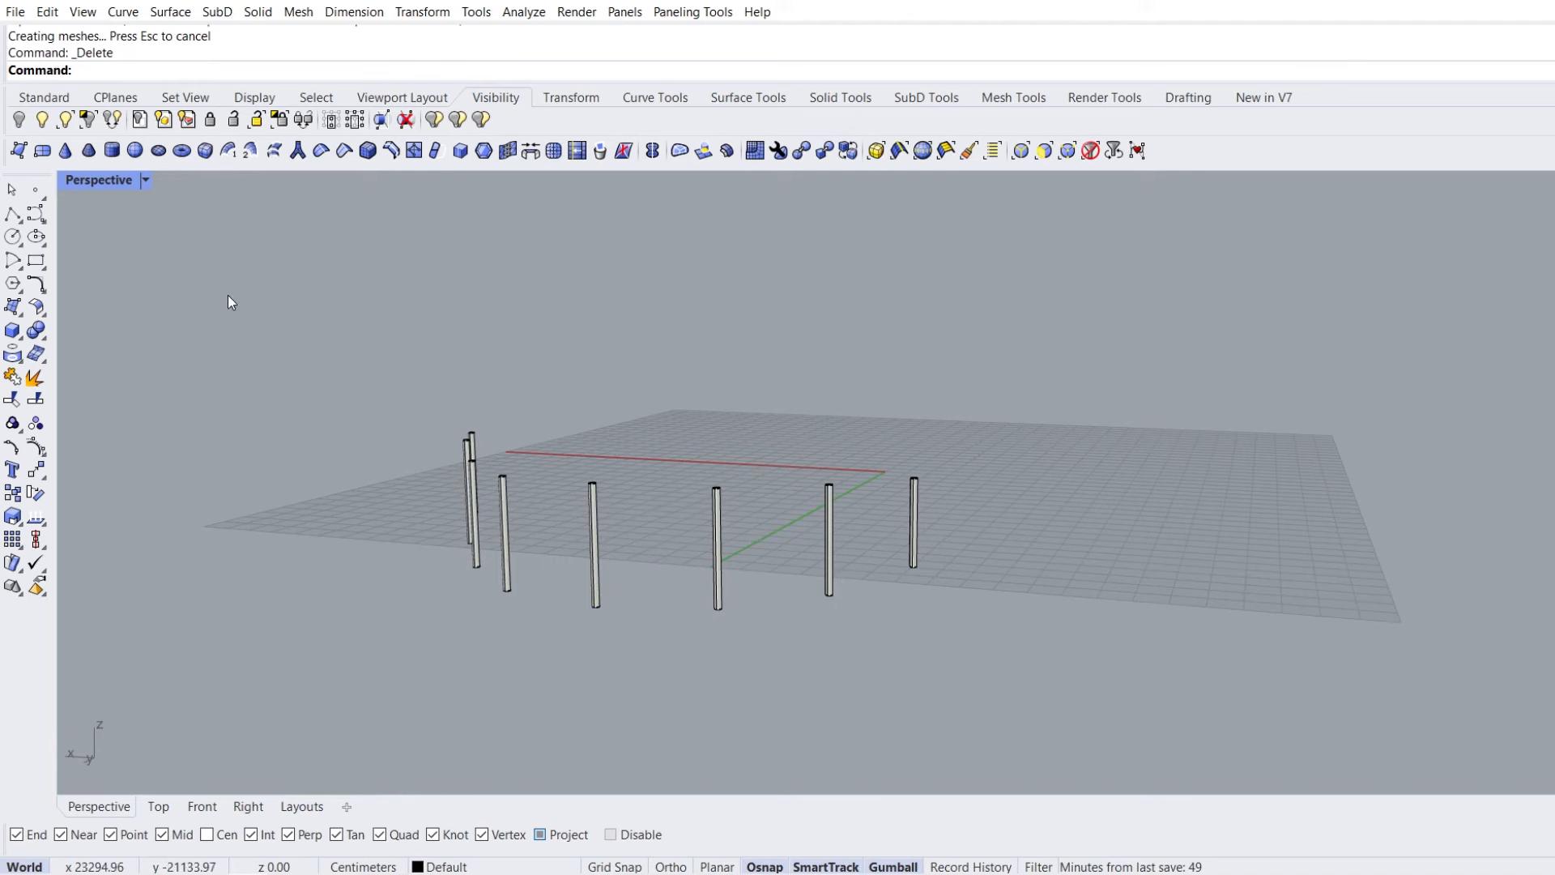
Show all hidden objects and set the Perspective view to Rendered display
click(43, 120)
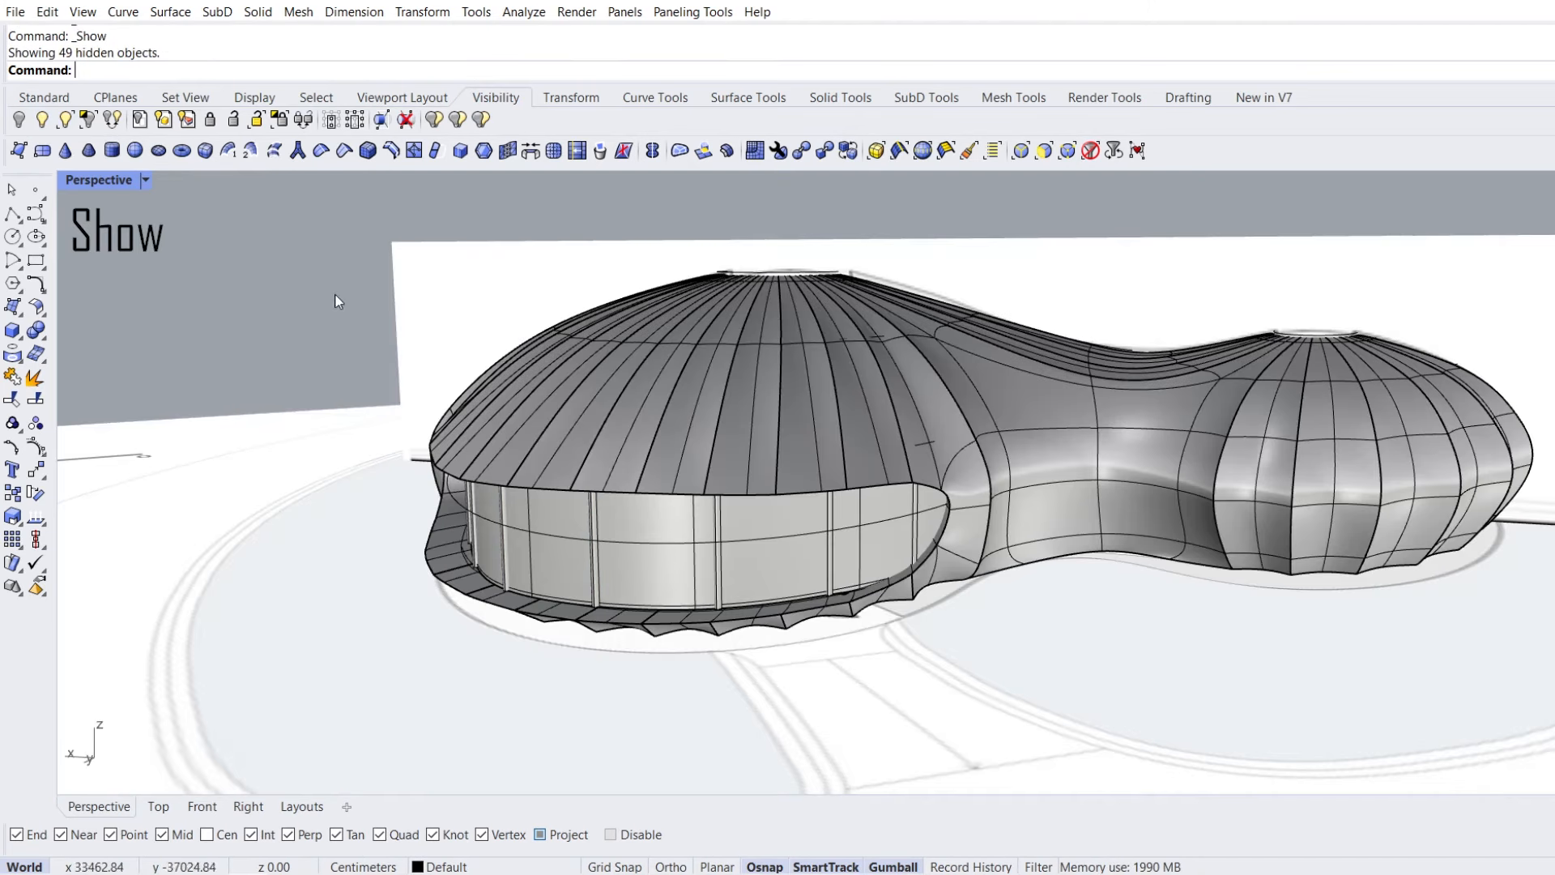
click(145, 180)
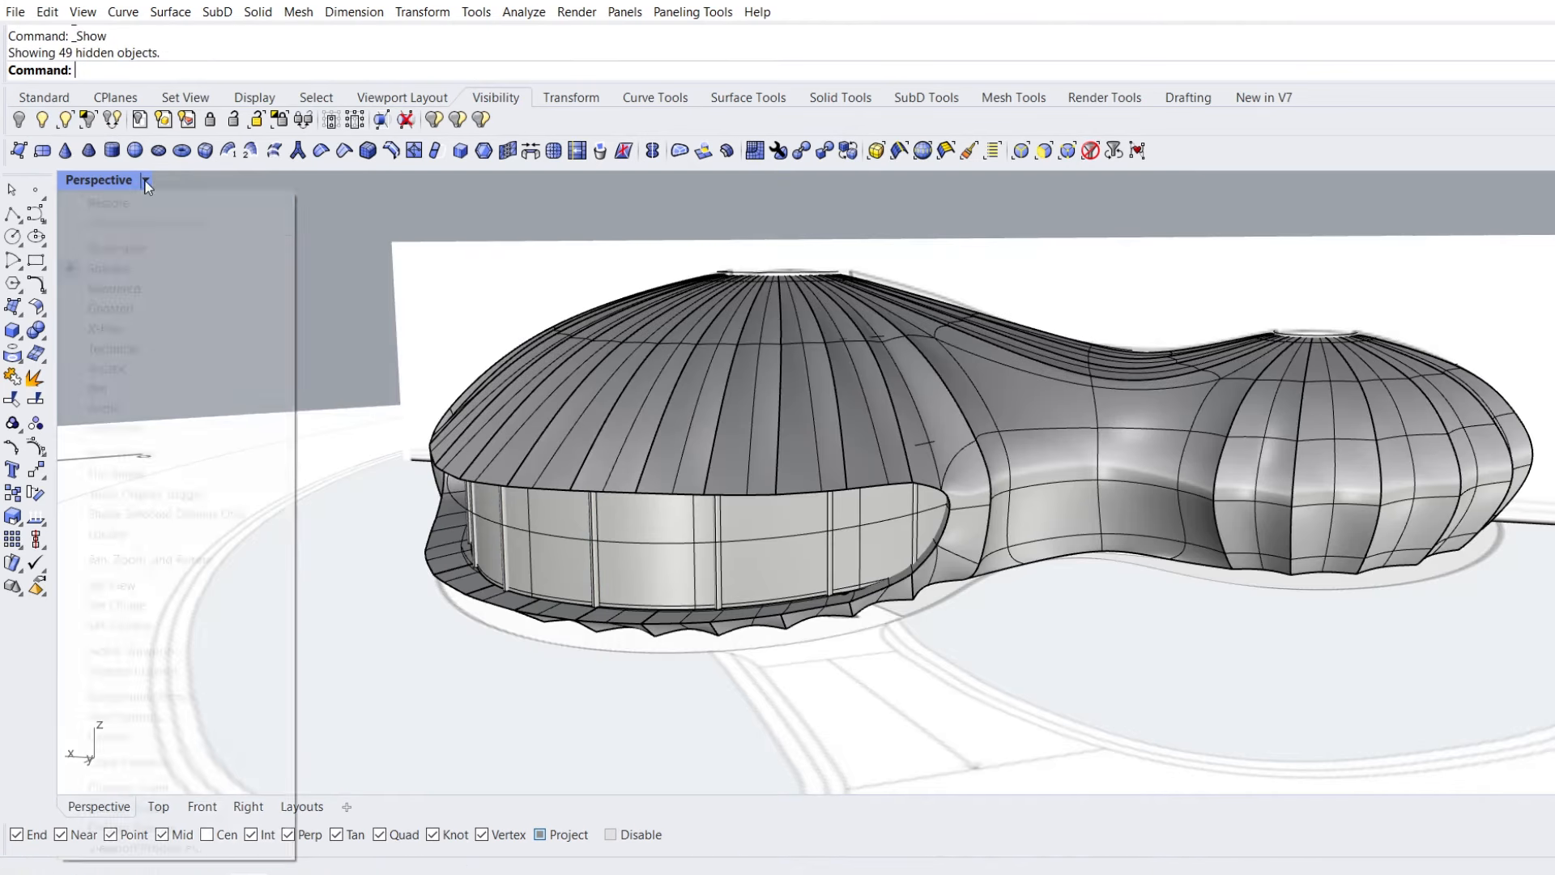
click(114, 288)
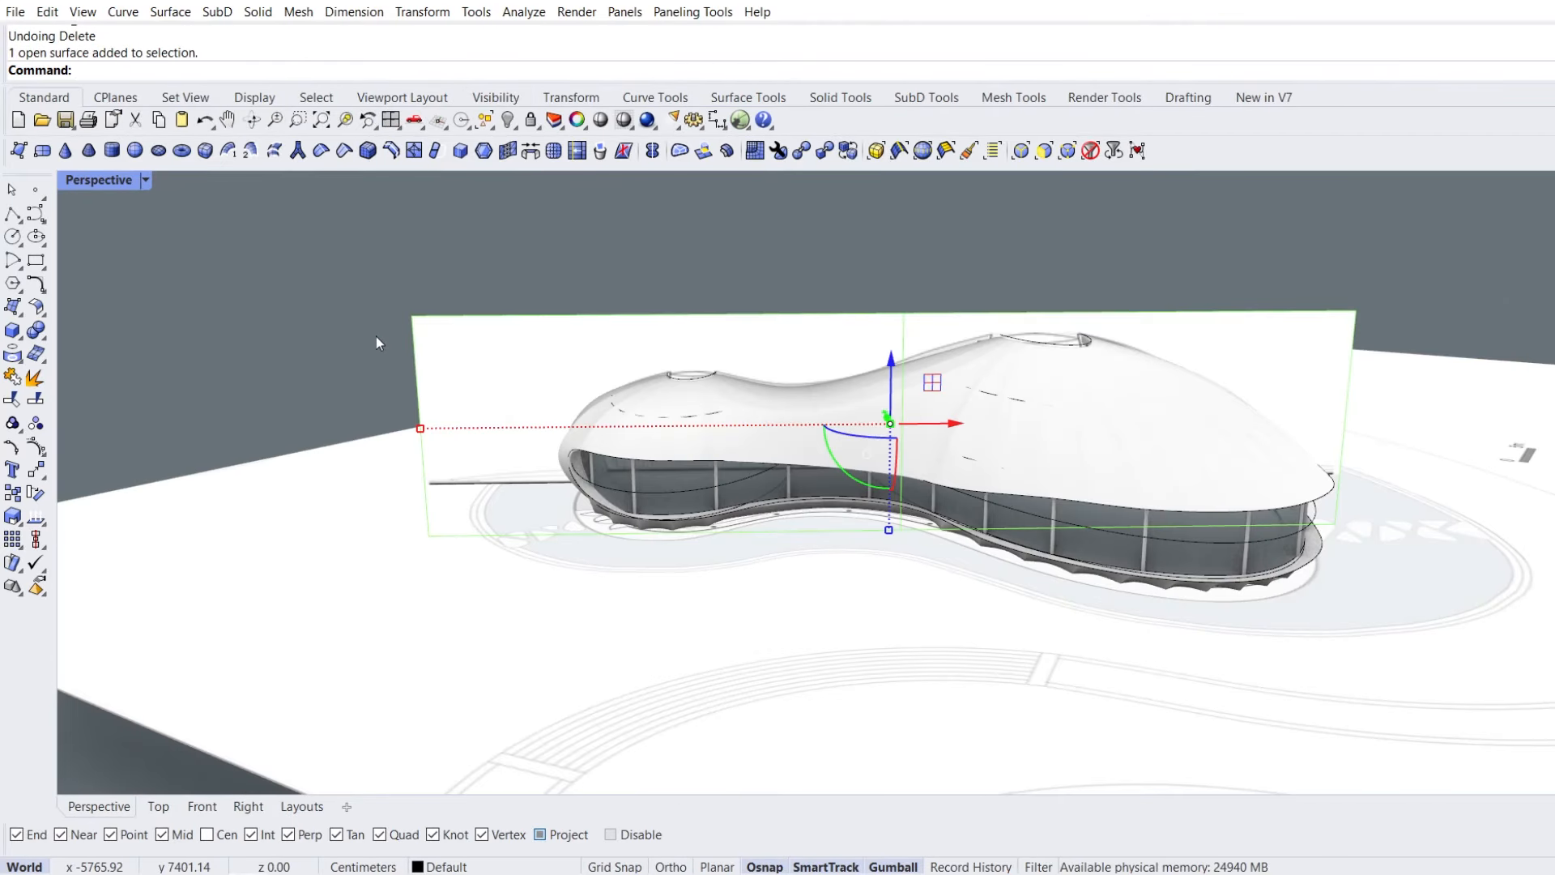
Delete the vertical reference image surface and all curves in the model
key(Delete)
right_drag(377, 338, 437, 372)
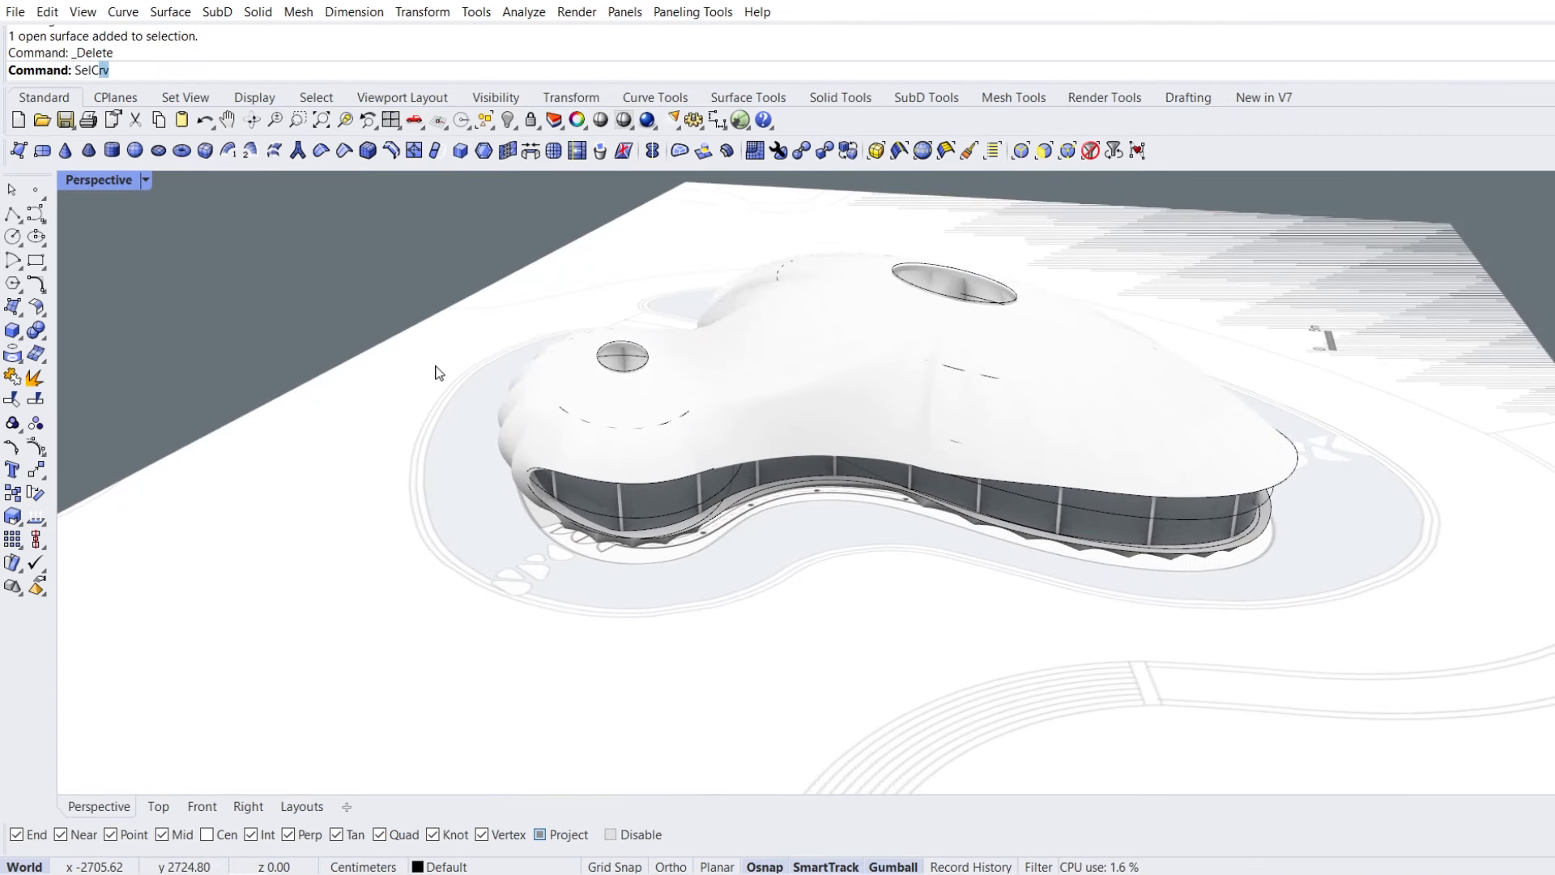
key(Return)
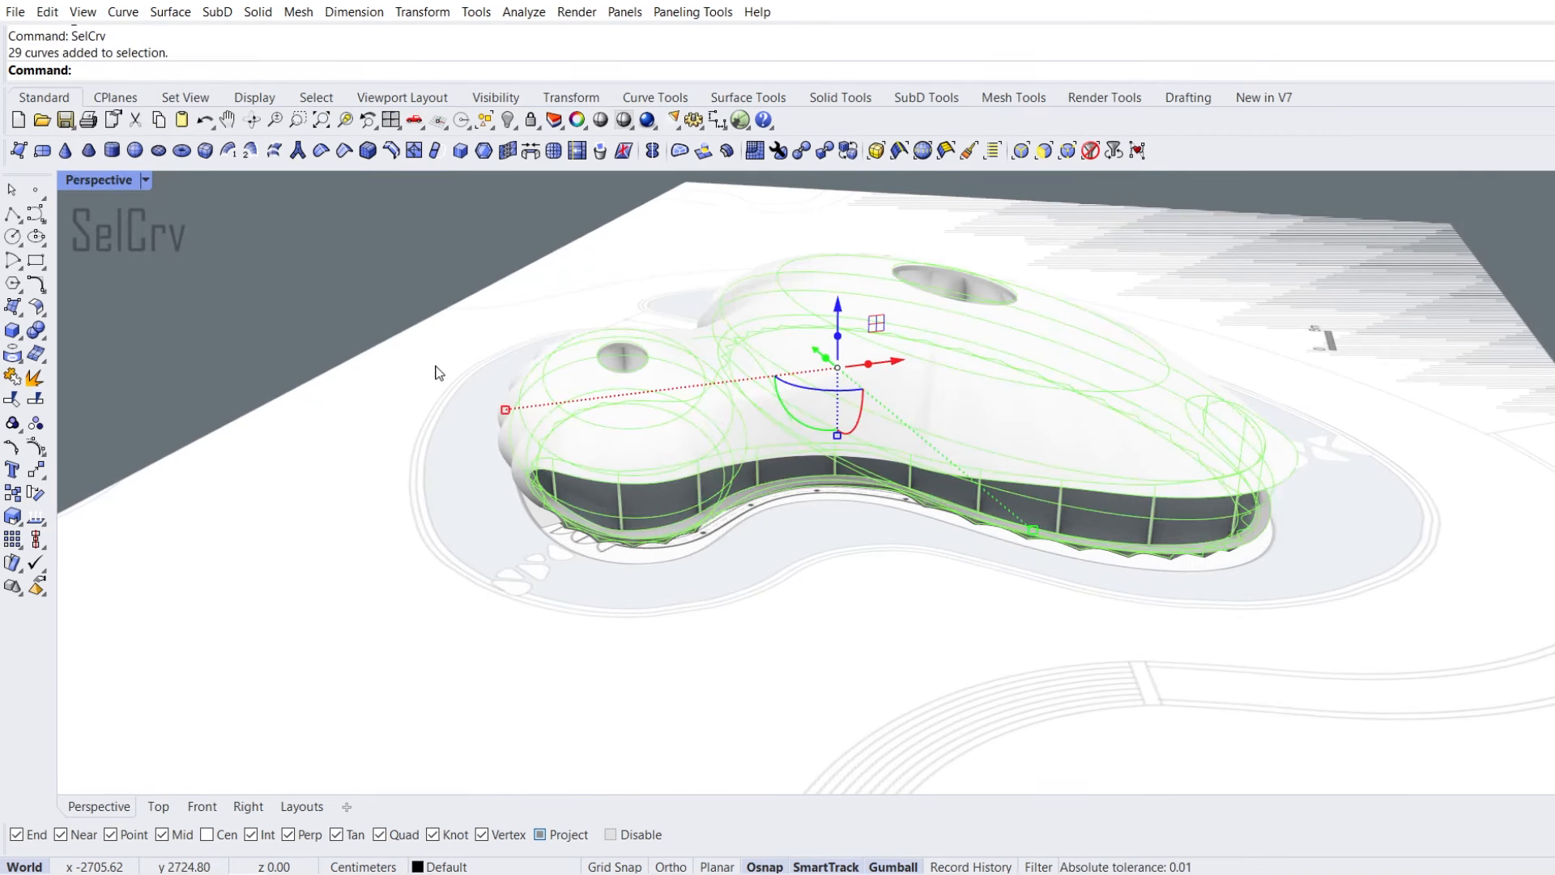
key(Delete)
Move the end opening's facade surface to Layer 01 and close the layer list
right_drag(382, 421, 723, 367)
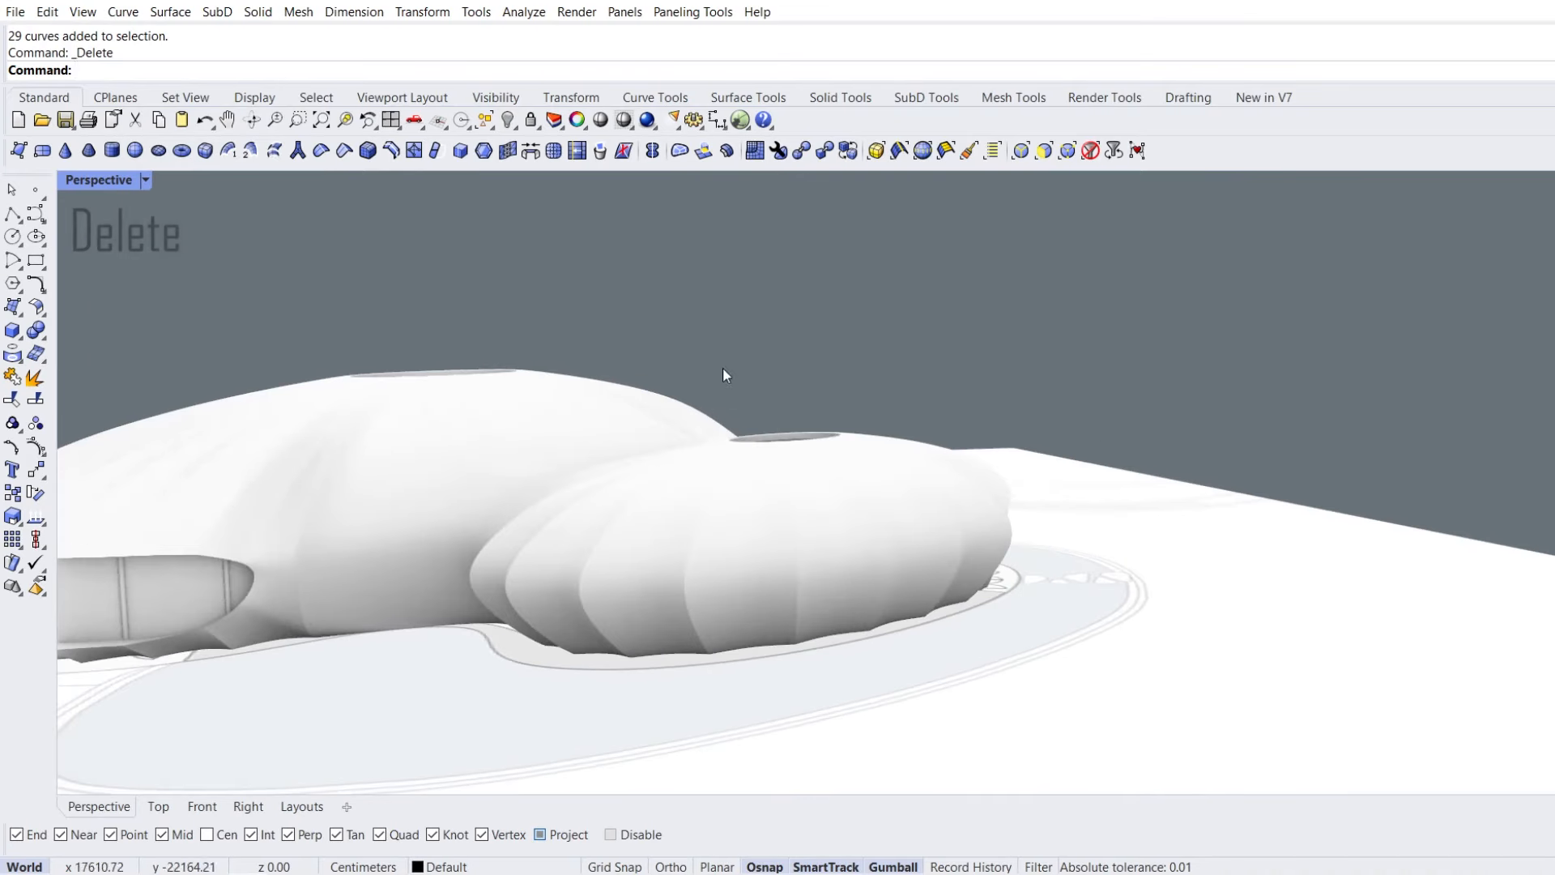
click(196, 585)
right_drag(290, 536, 493, 483)
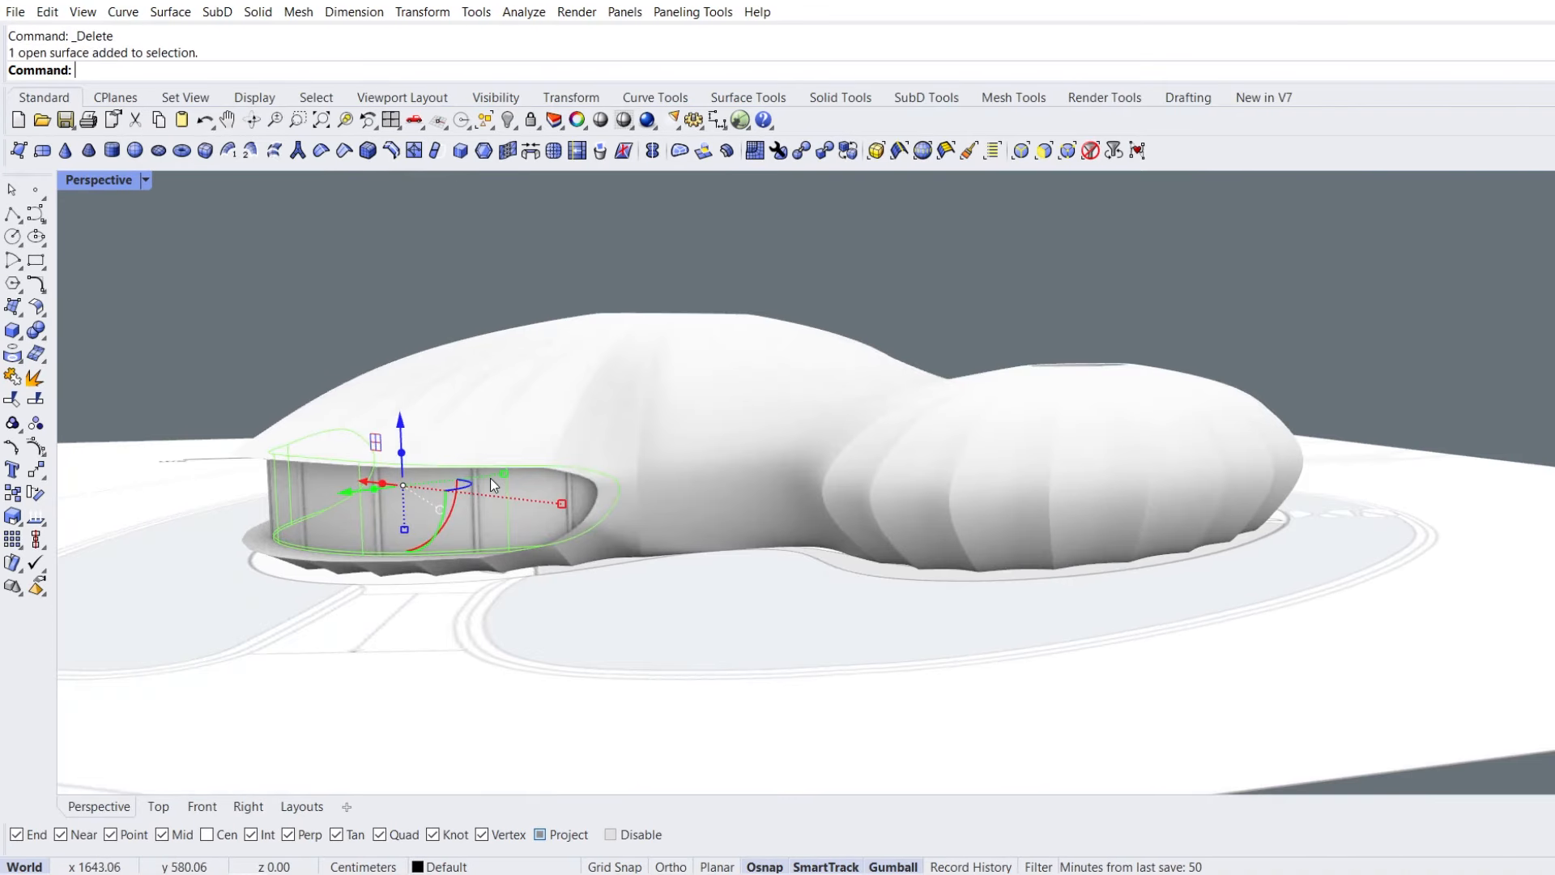
click(554, 122)
right_click(1207, 322)
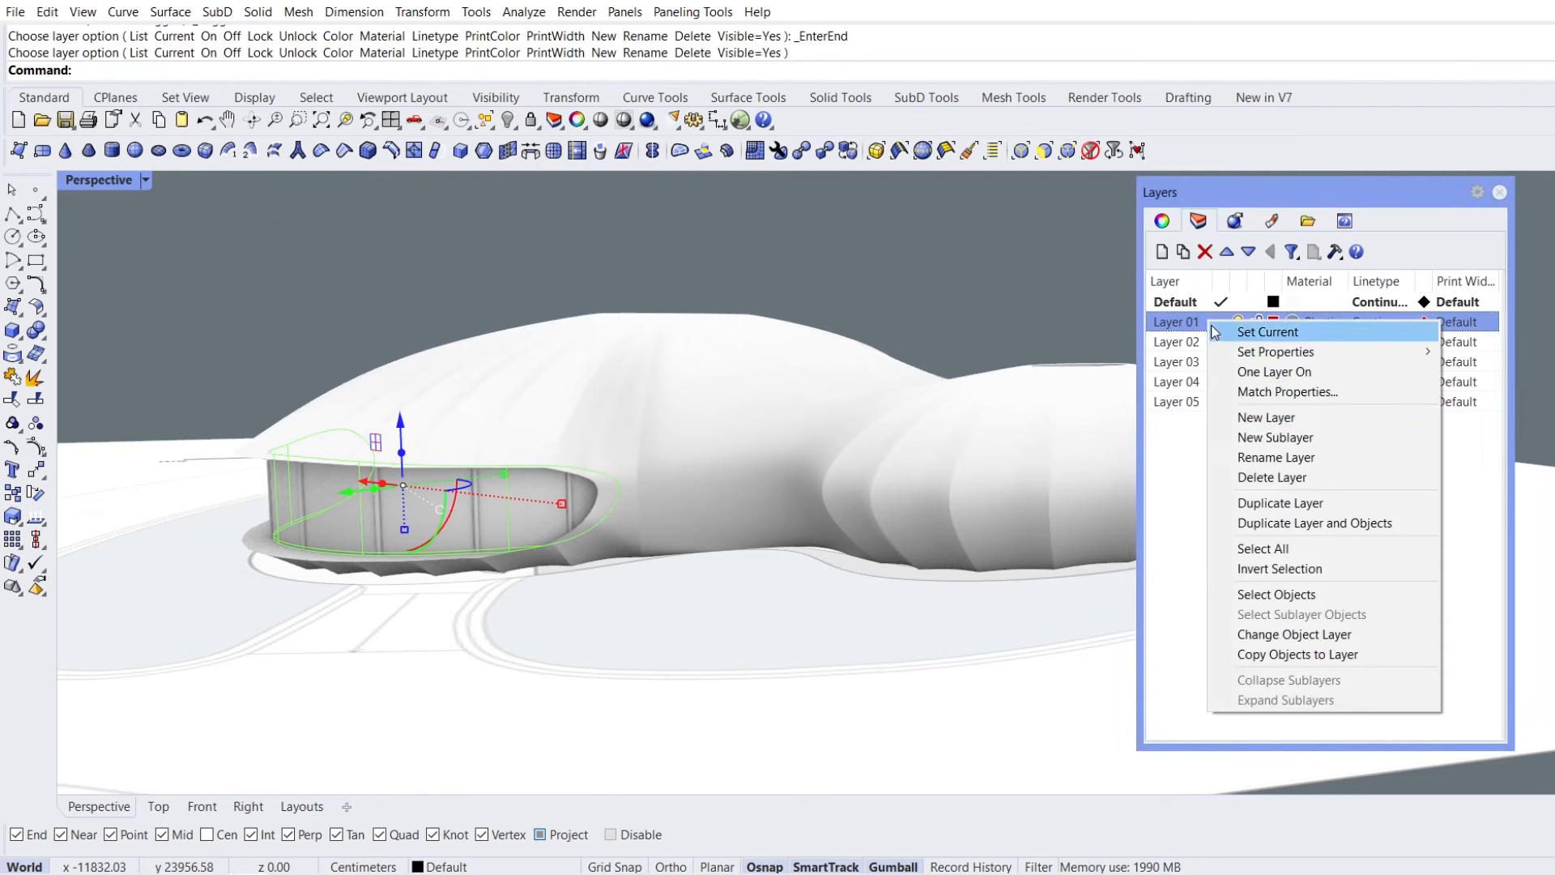
click(1360, 640)
right_drag(891, 453, 556, 486)
click(519, 212)
right_drag(548, 378, 567, 454)
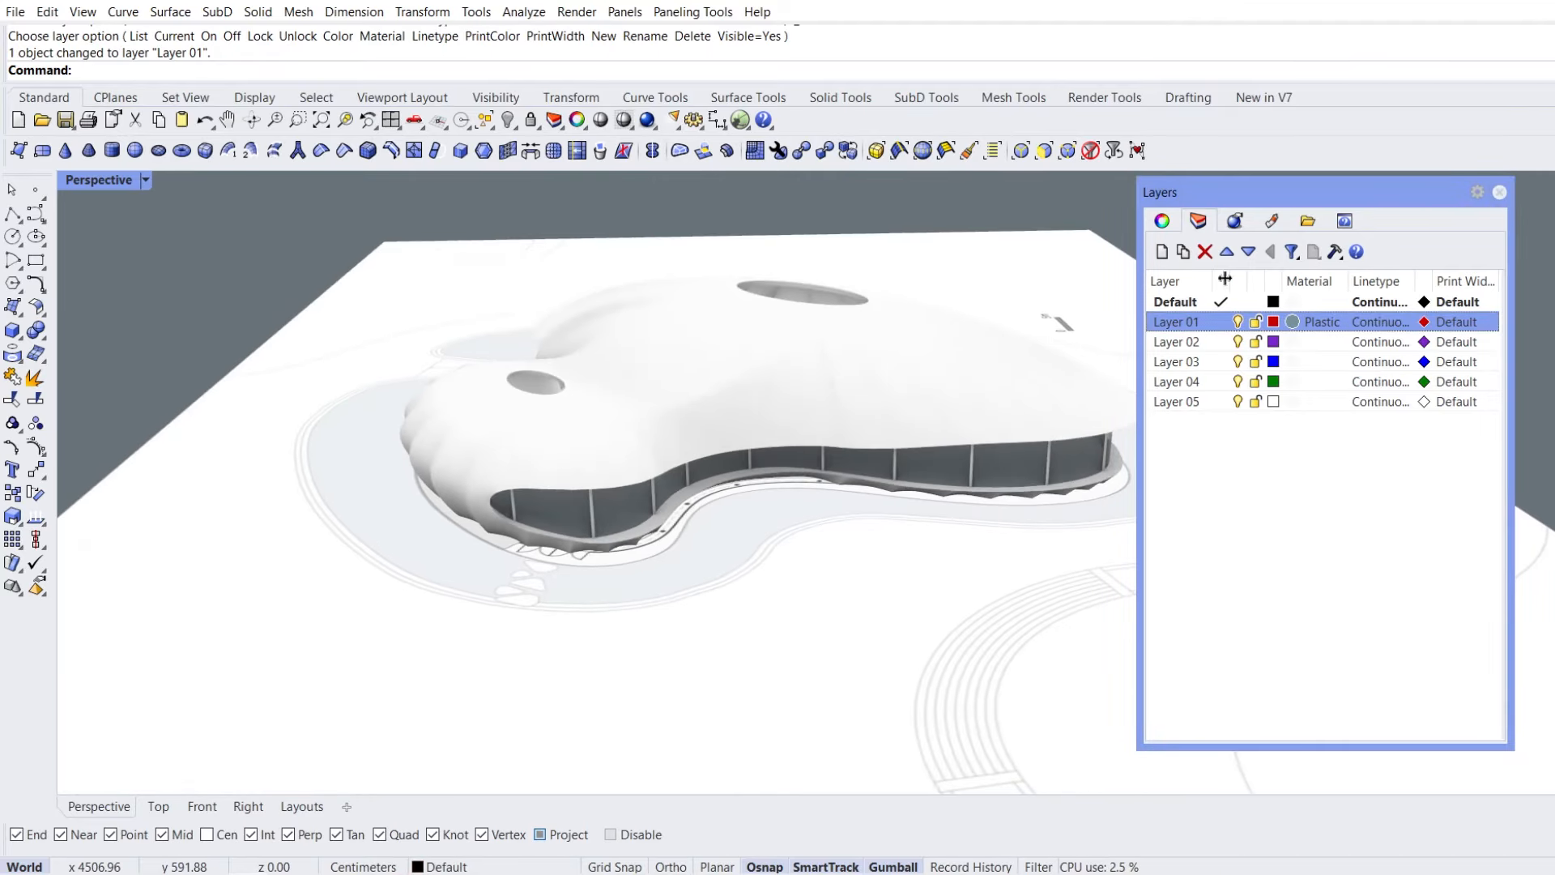
click(1499, 193)
Set the Top view to Shaded display and lock the ground plan image surface
click(829, 596)
right_drag(826, 590, 707, 578)
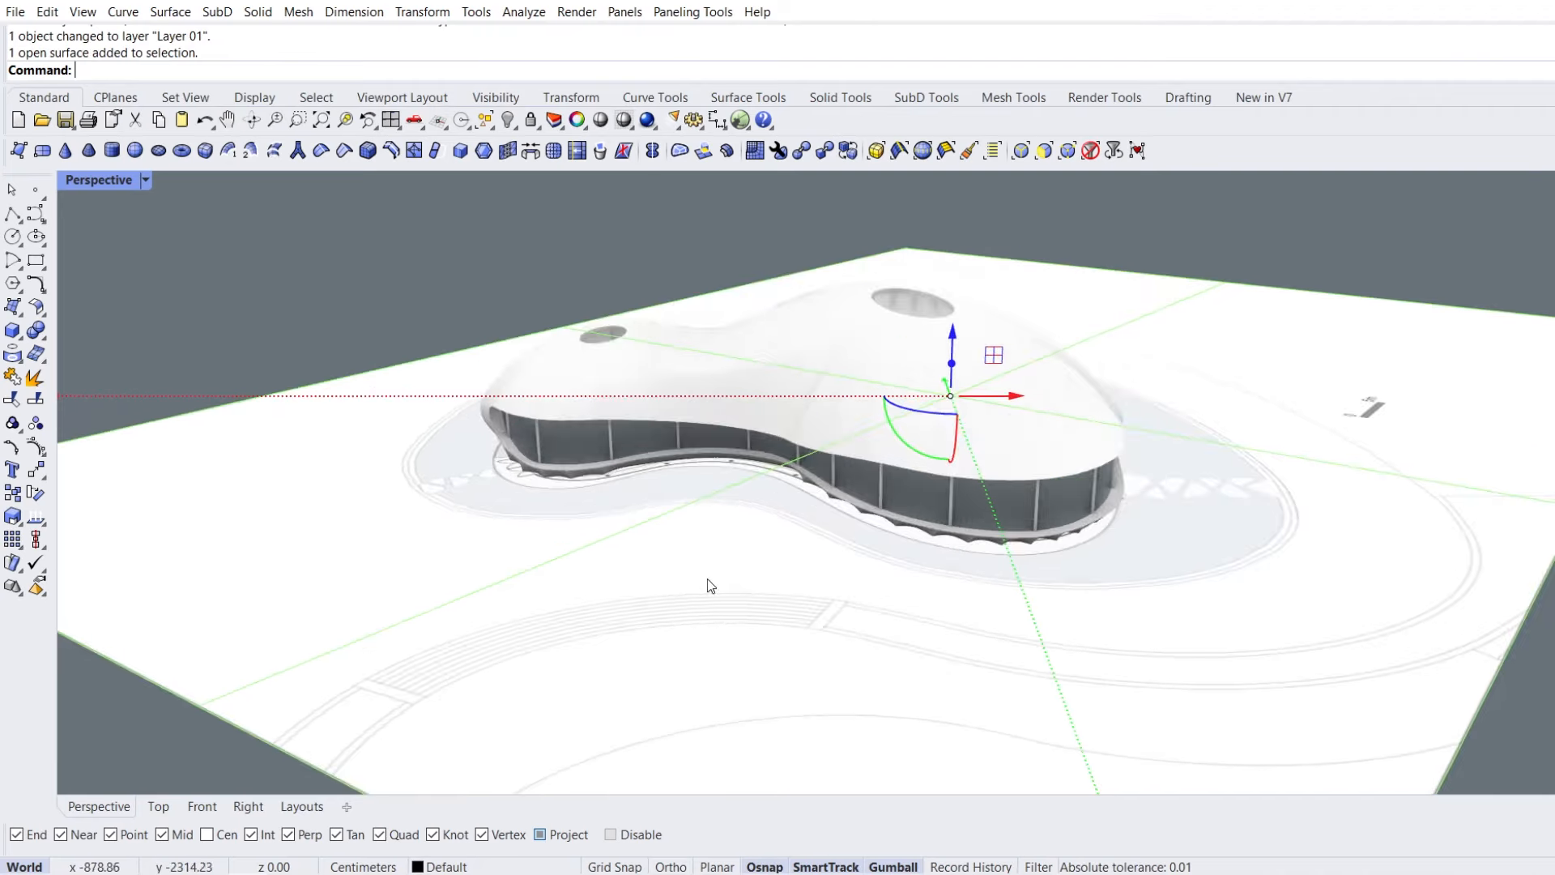
click(155, 806)
scroll(717, 405, down, 4)
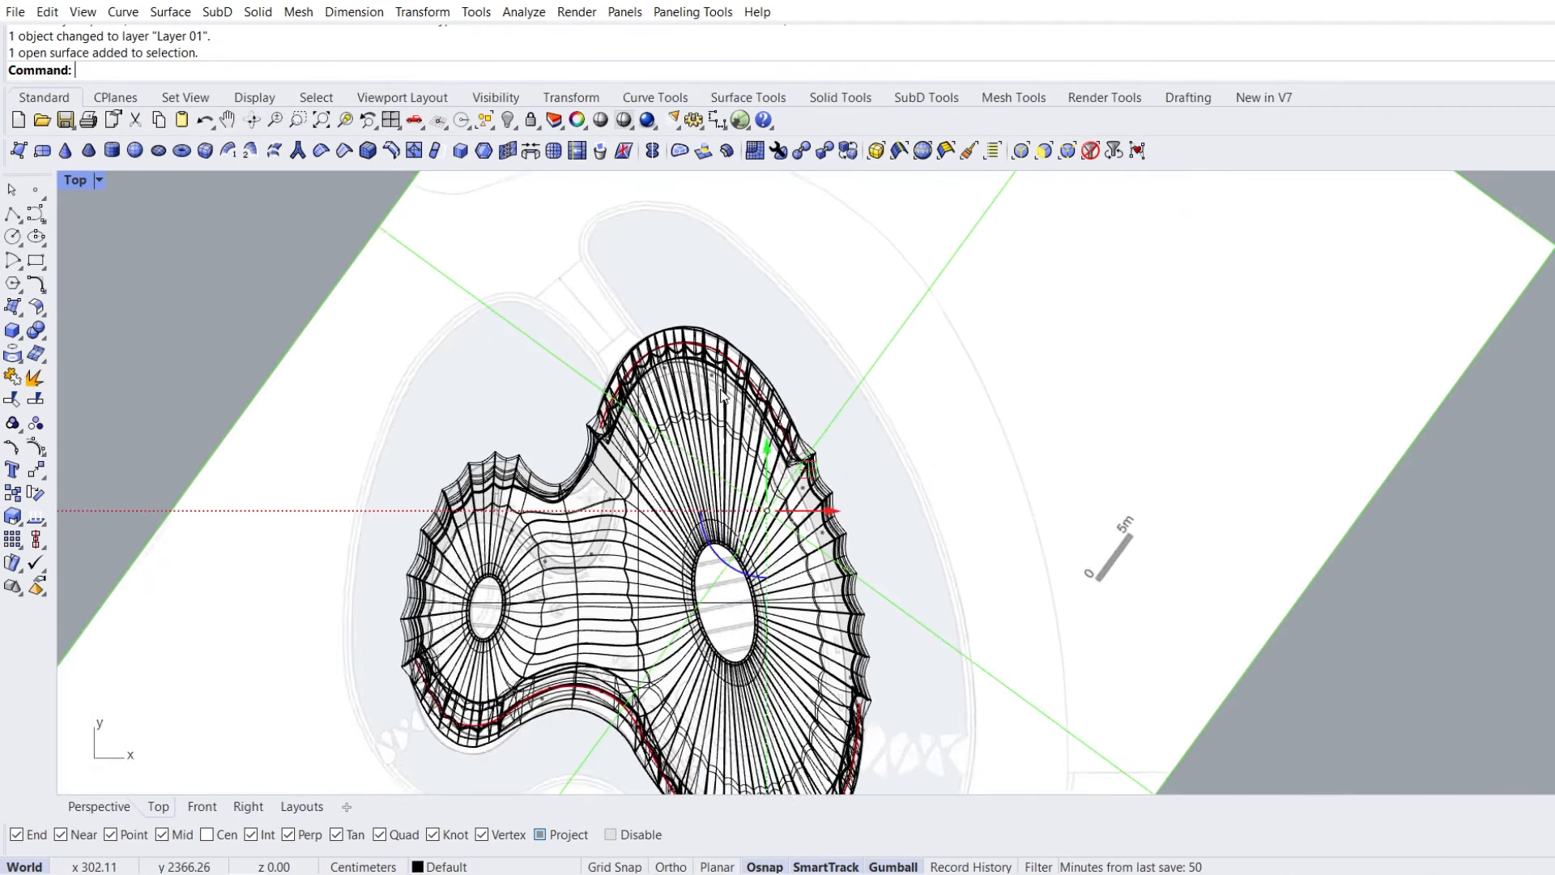
click(98, 181)
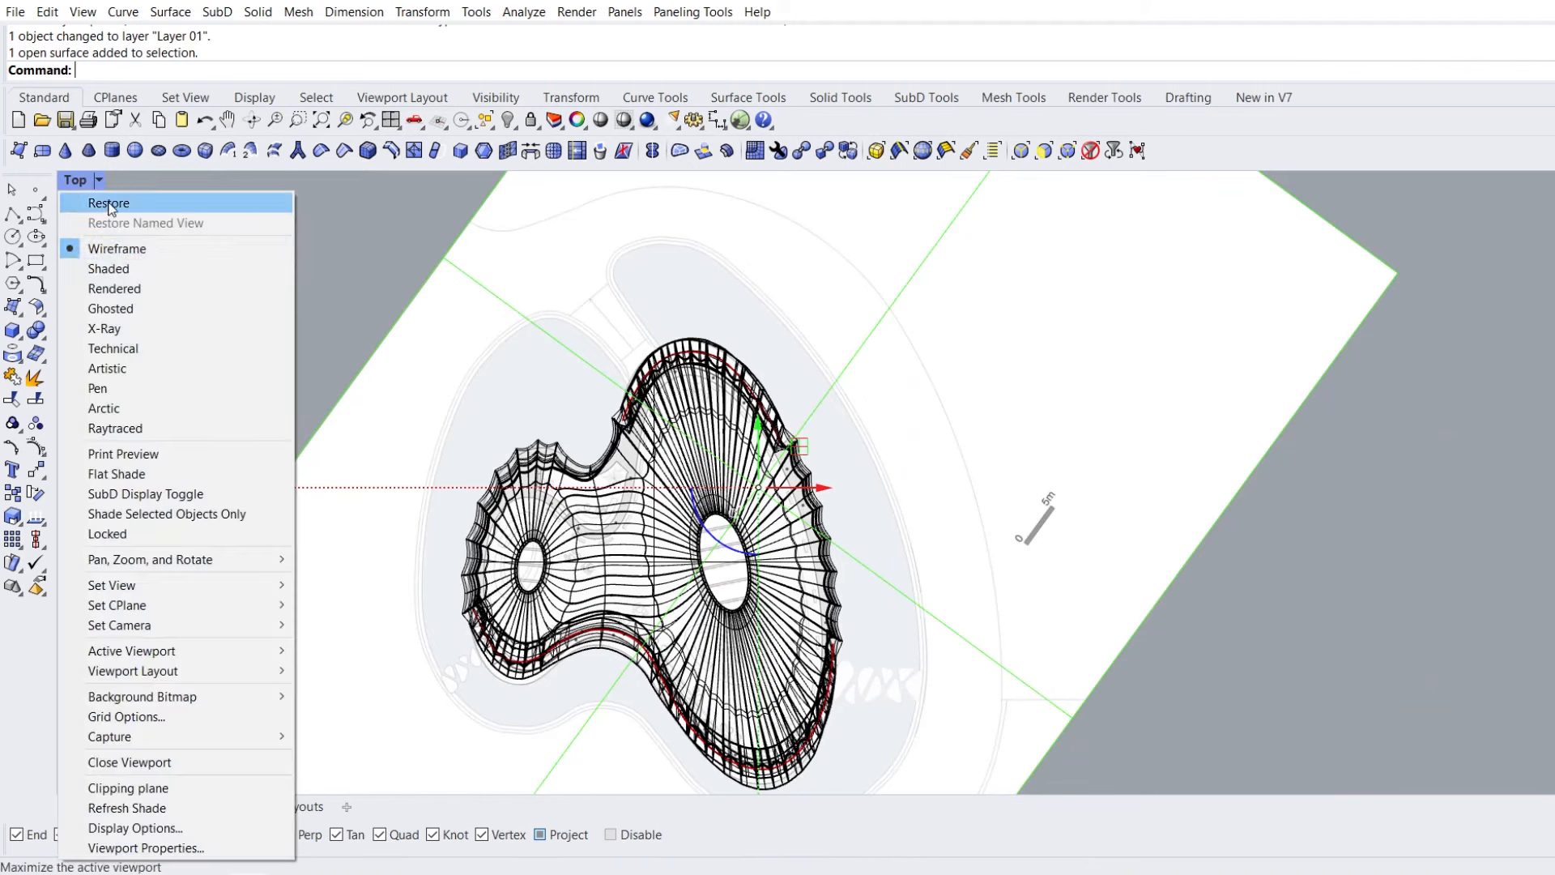
click(157, 267)
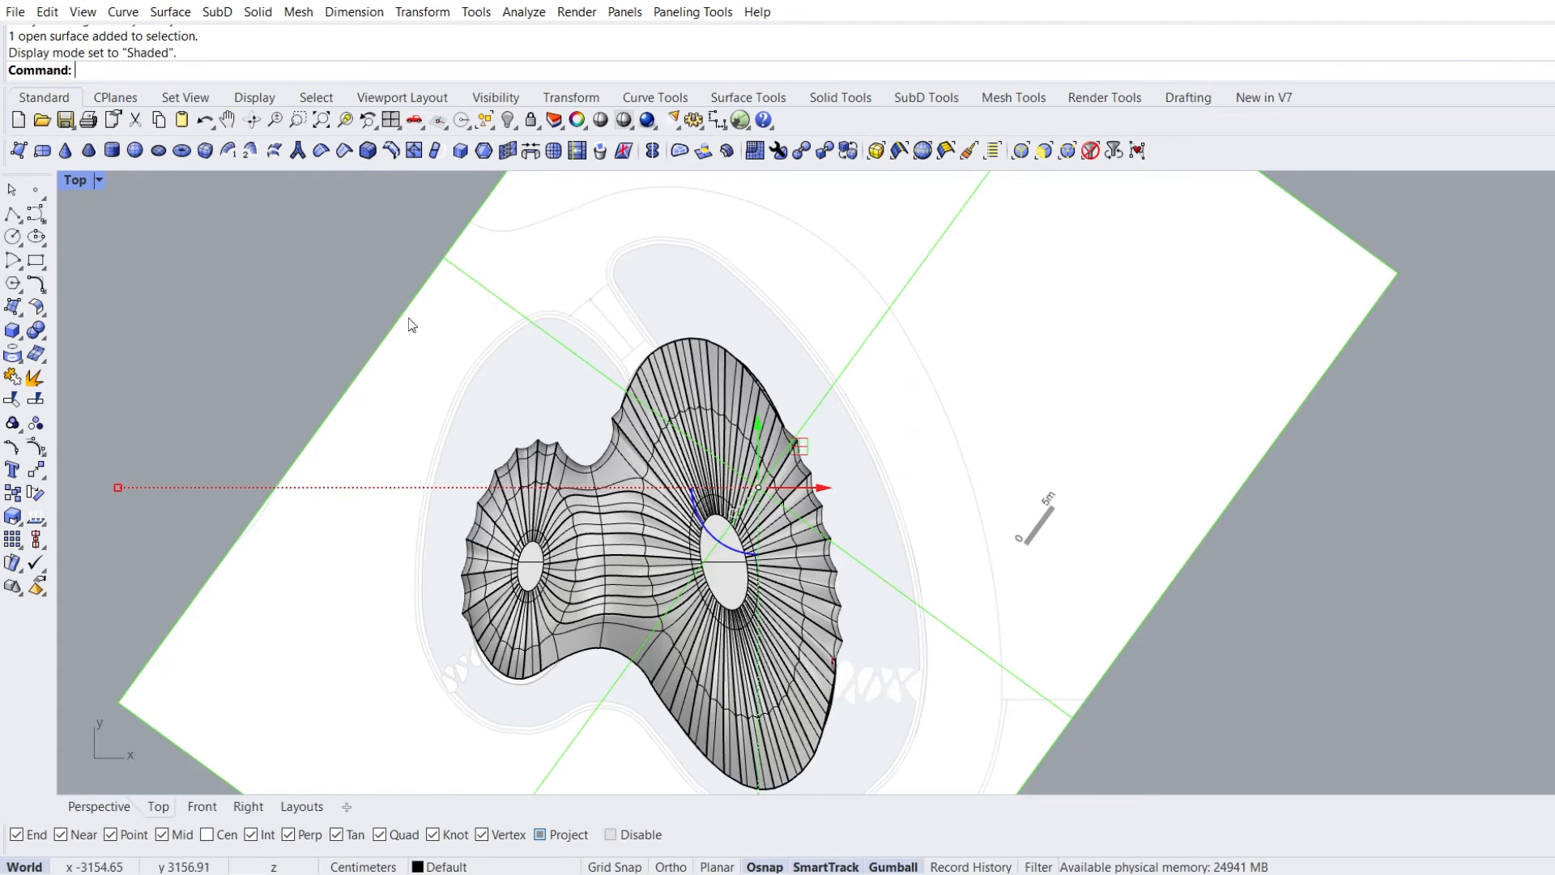
click(530, 121)
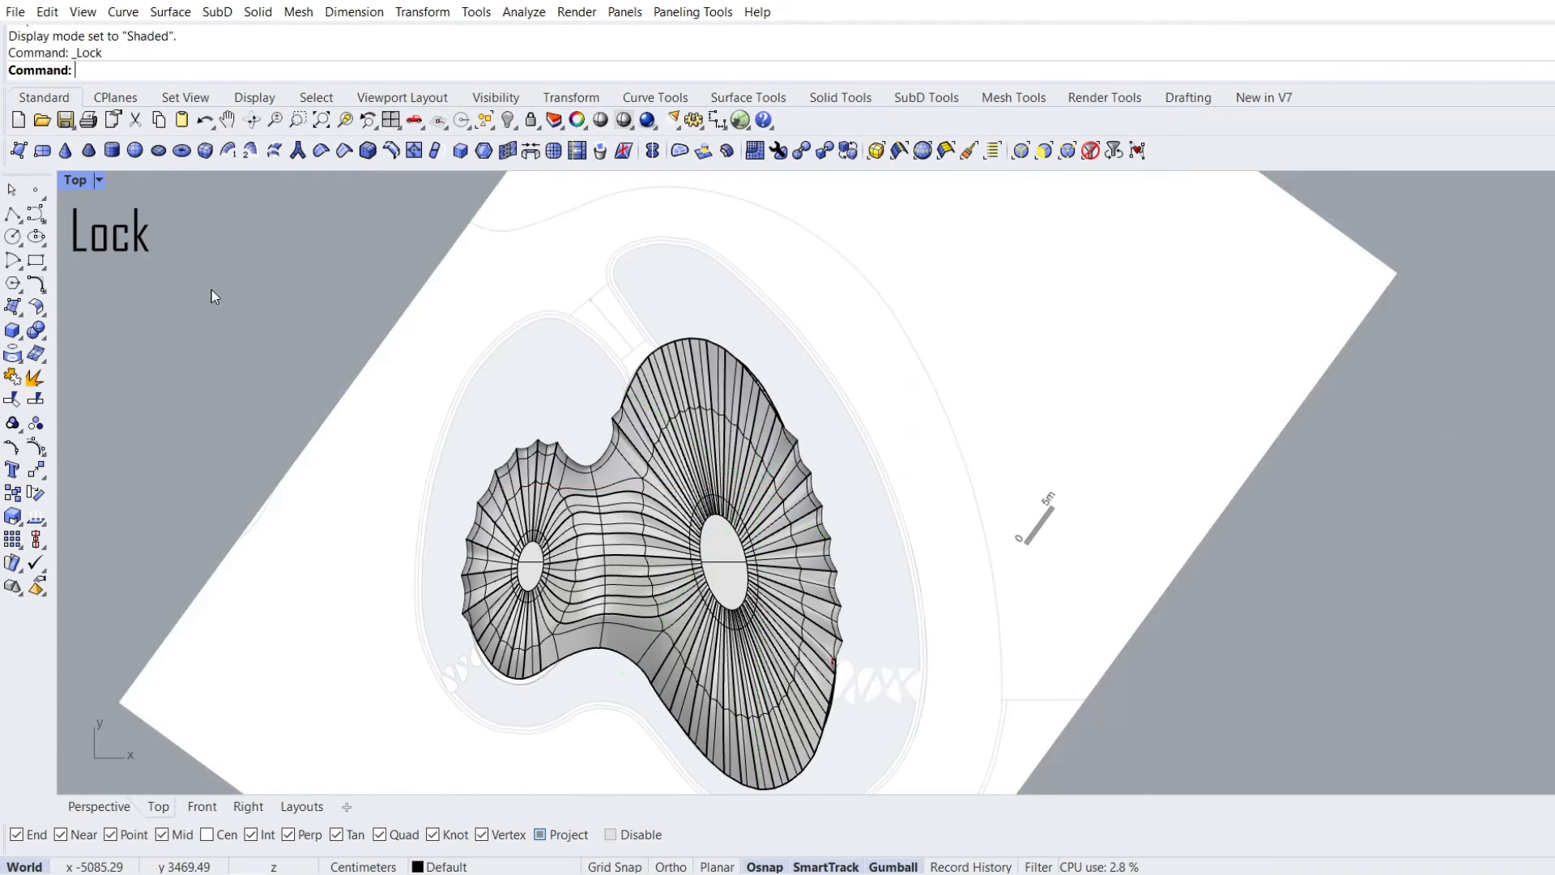
Trace the plan's outer pool edge with a closed interpolated curve, SubDFriendly=Yes, running its two ends in under the building
click(43, 219)
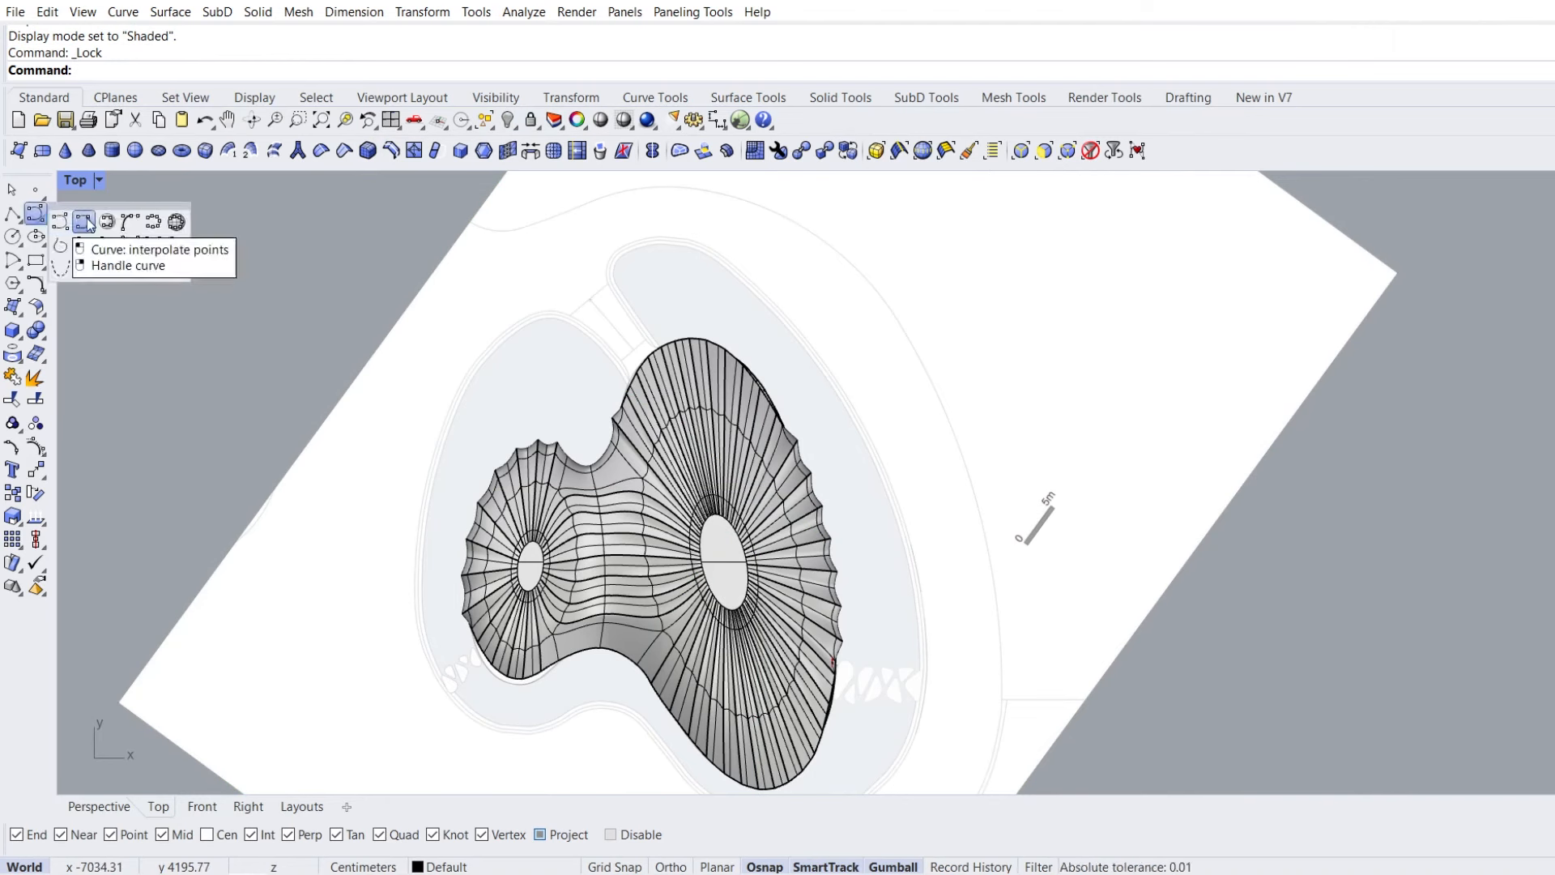
click(84, 222)
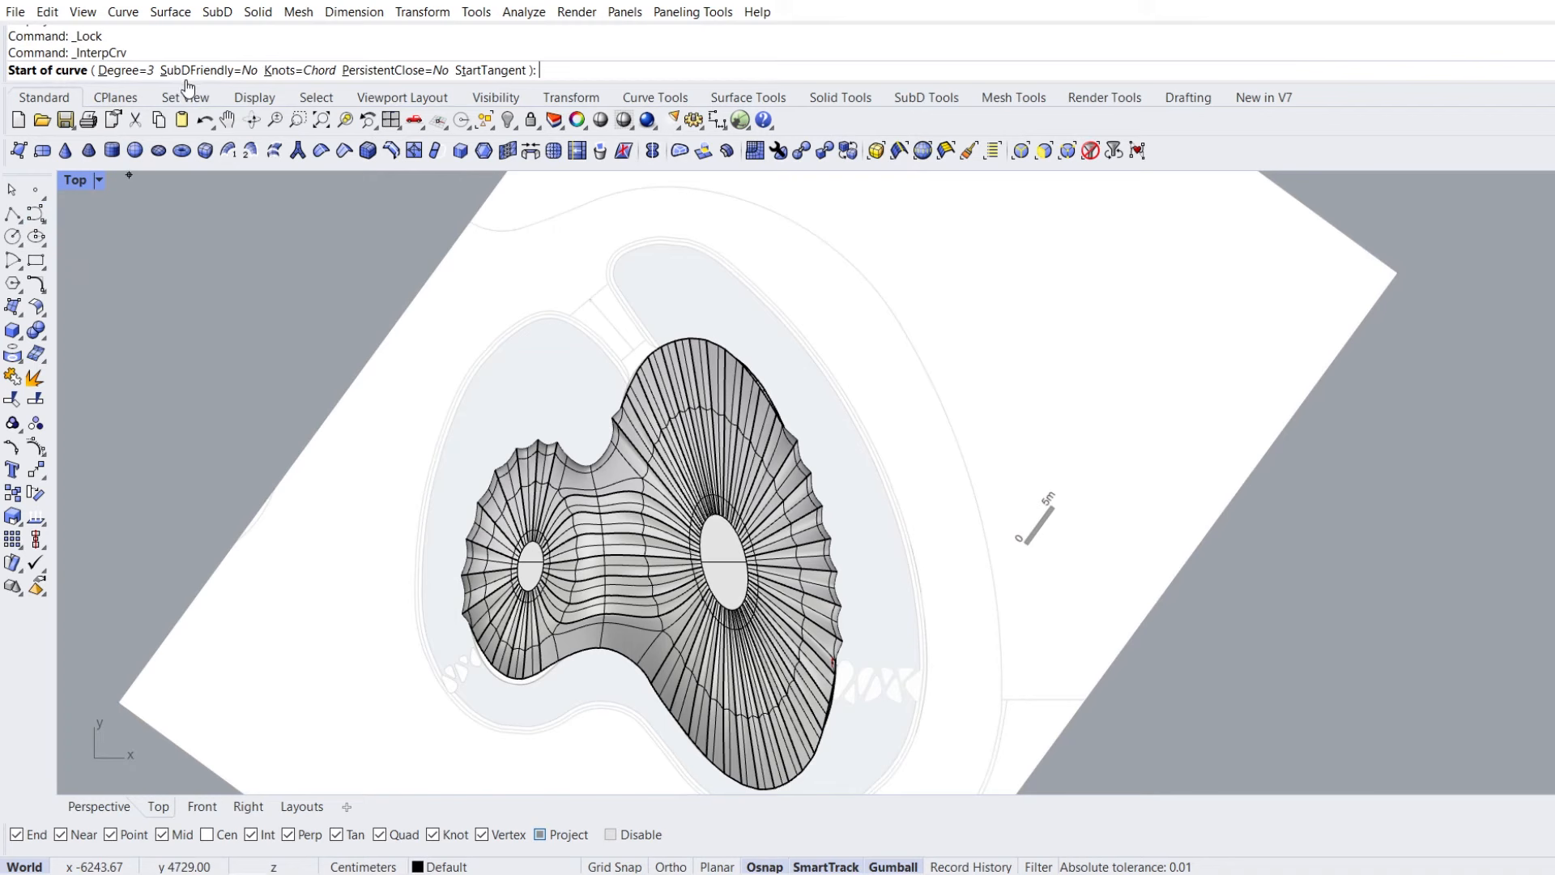
click(212, 73)
scroll(610, 381, up, 2)
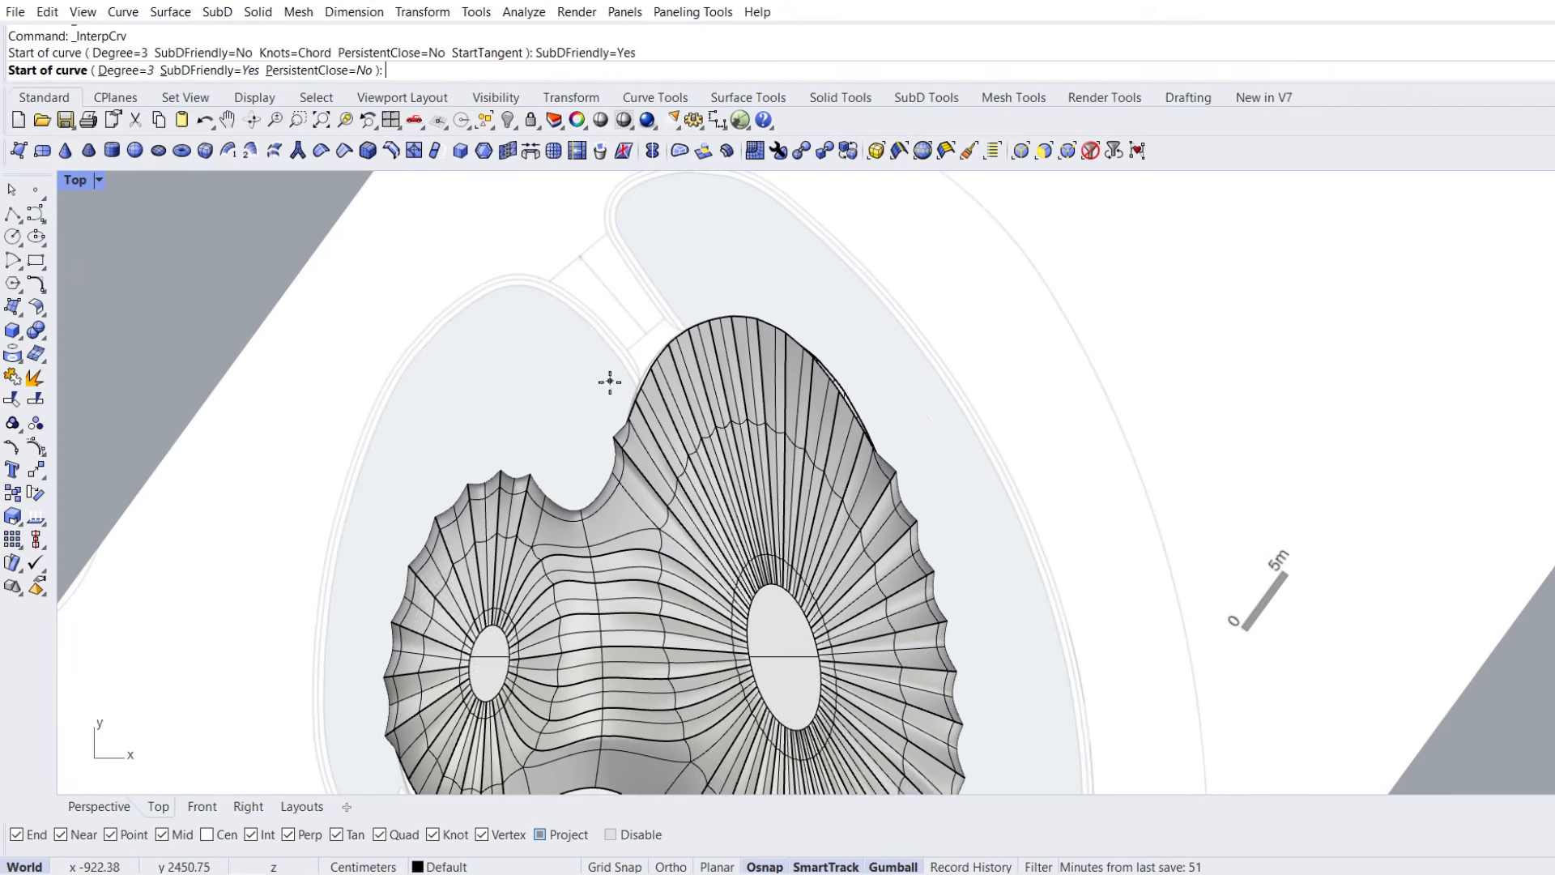
click(669, 494)
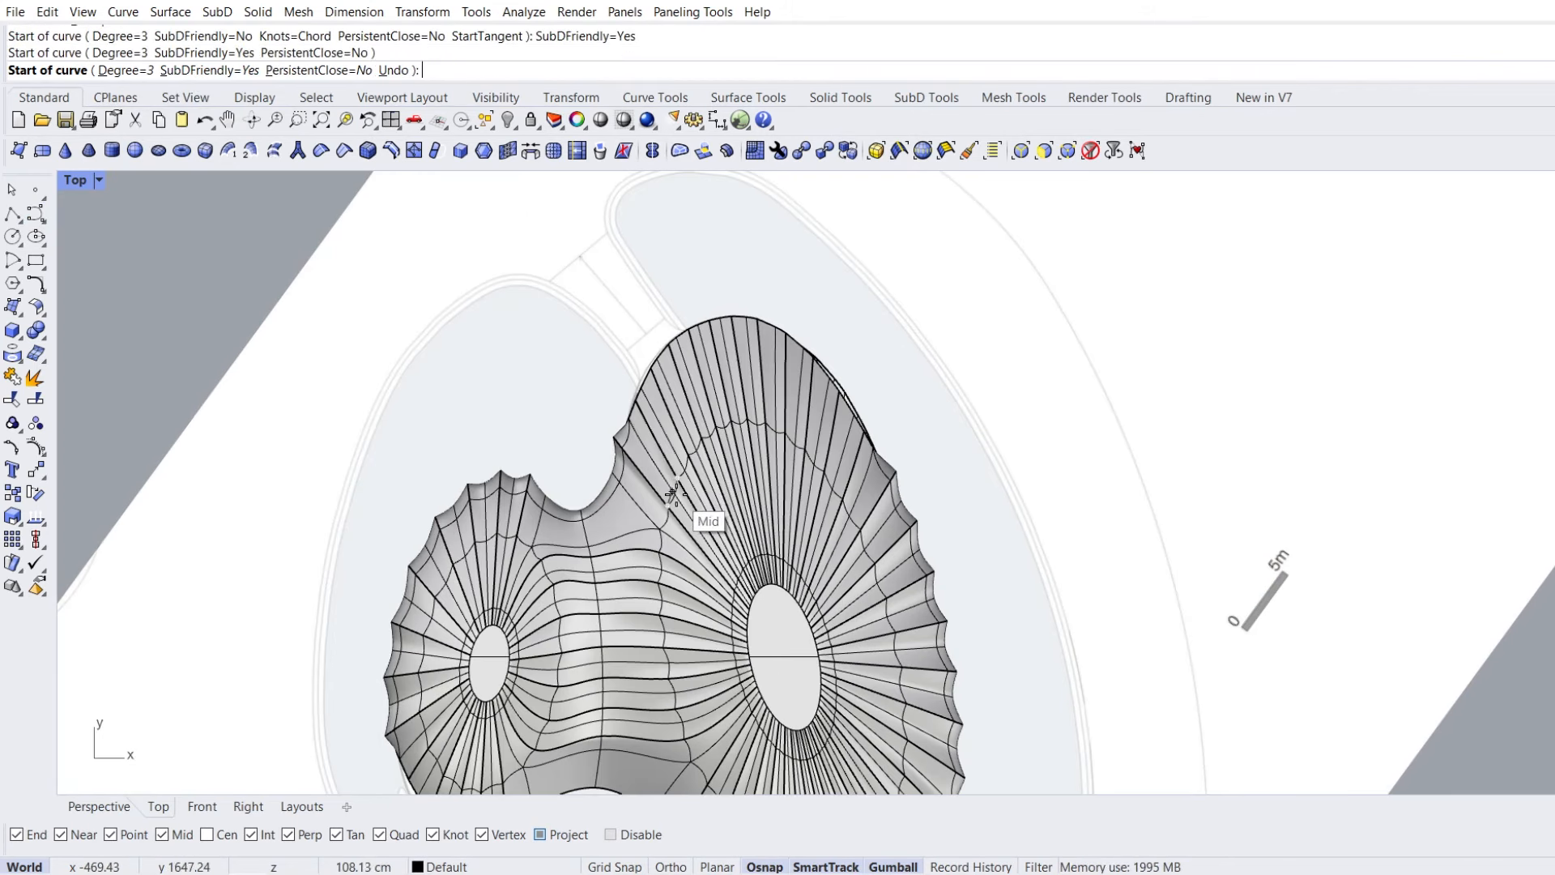
click(635, 381)
click(585, 312)
click(520, 275)
click(417, 338)
click(347, 476)
right_drag(353, 566, 358, 361)
click(322, 469)
click(347, 624)
click(415, 699)
click(509, 709)
click(605, 669)
right_drag(639, 666, 532, 543)
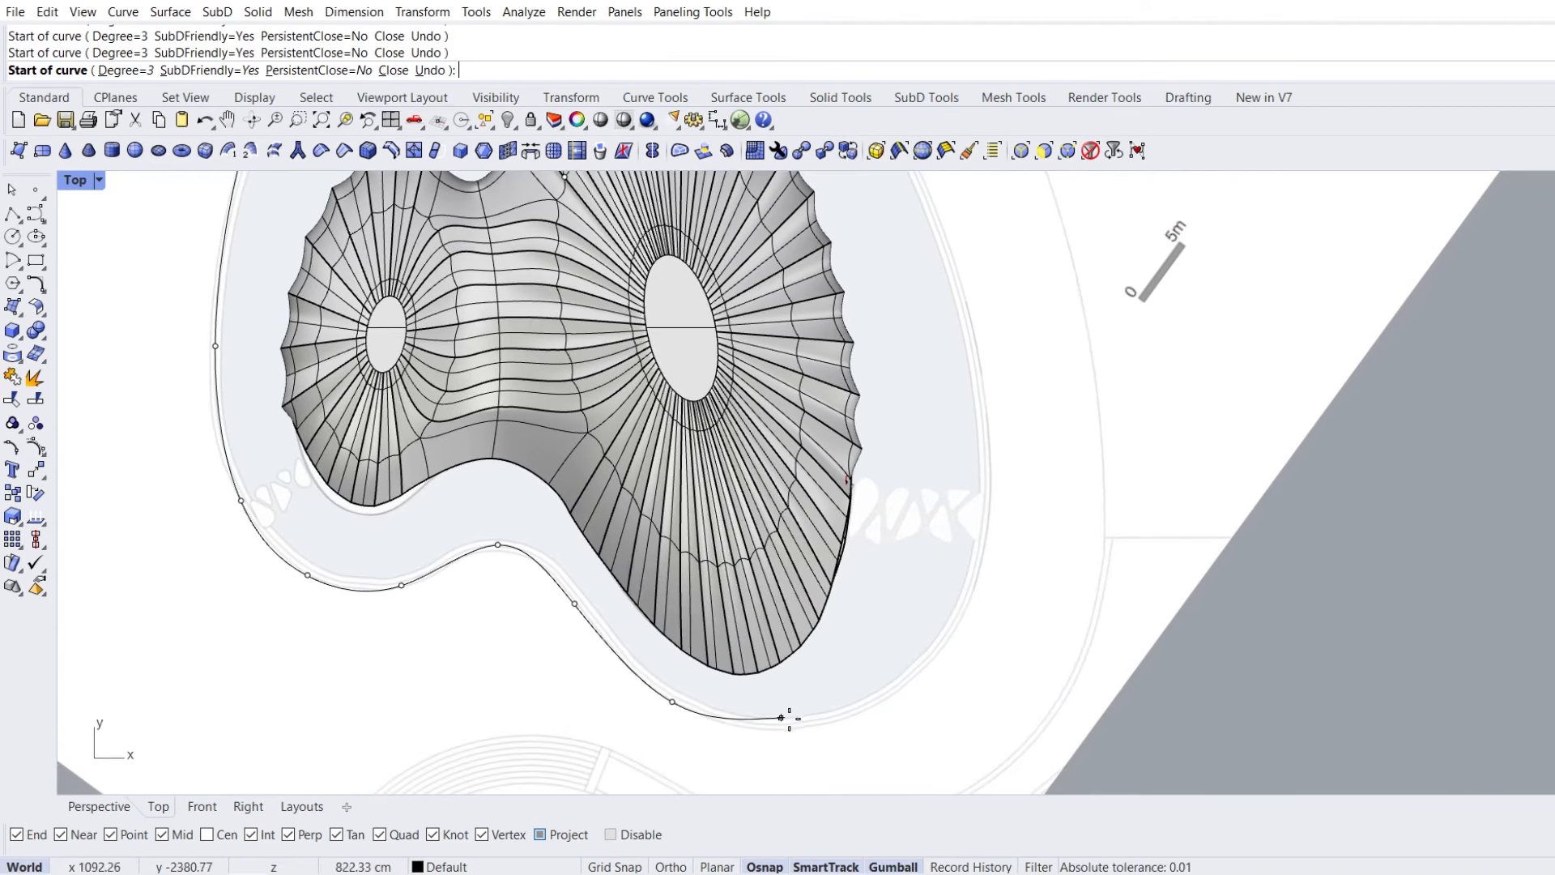
right_drag(987, 430, 1015, 669)
click(982, 511)
right_drag(926, 391, 990, 530)
click(941, 447)
click(834, 304)
click(721, 226)
click(600, 256)
click(632, 332)
click(730, 483)
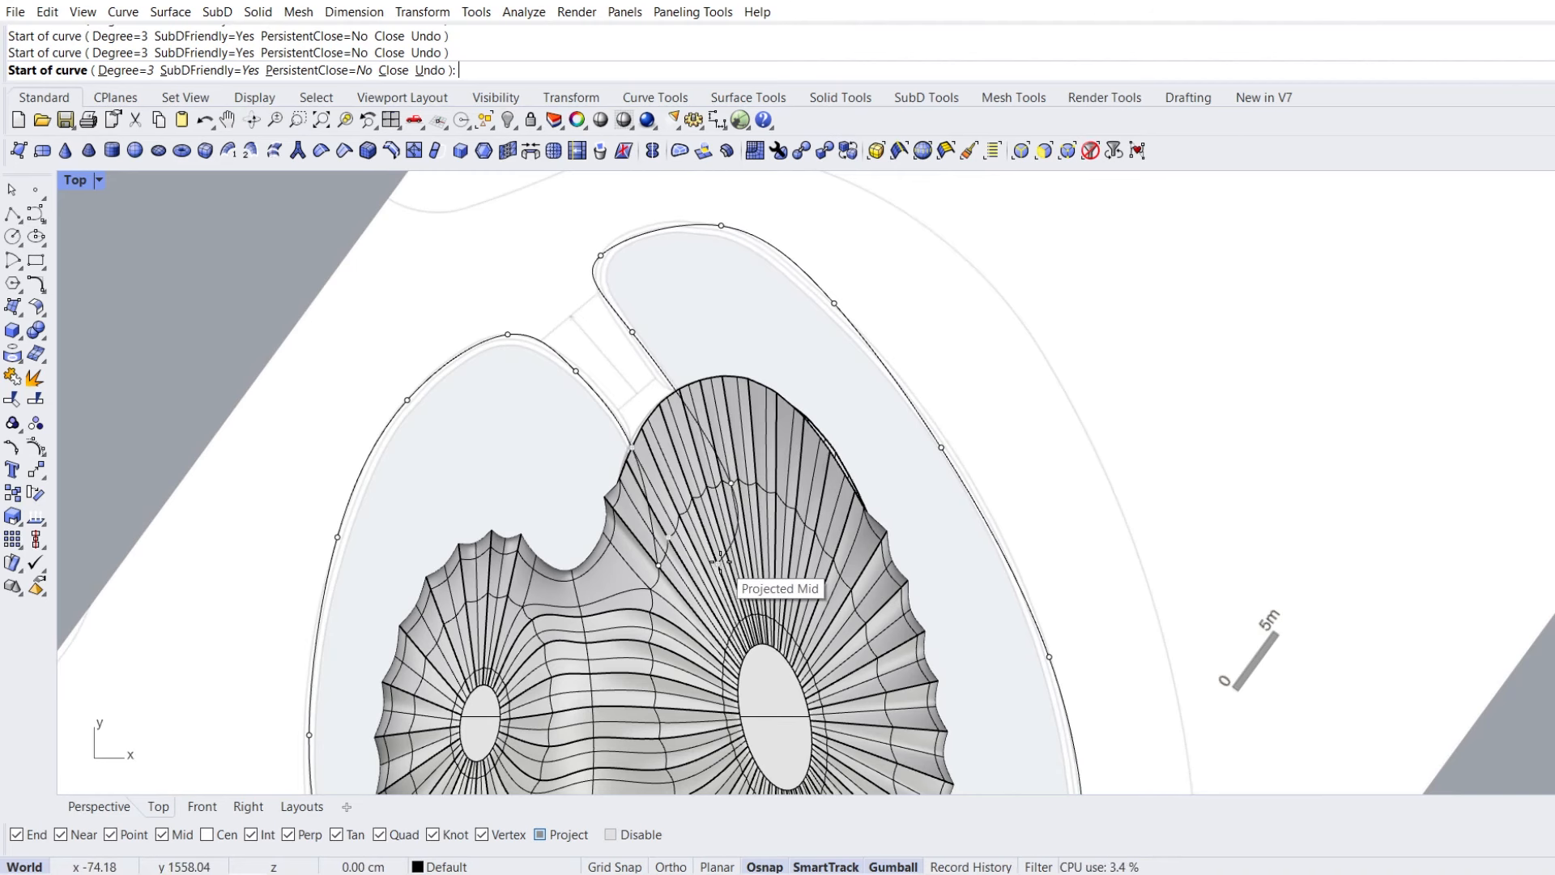
text(c)
key(Return)
Isolate the traced closed pool curve in the Perspective view
click(668, 373)
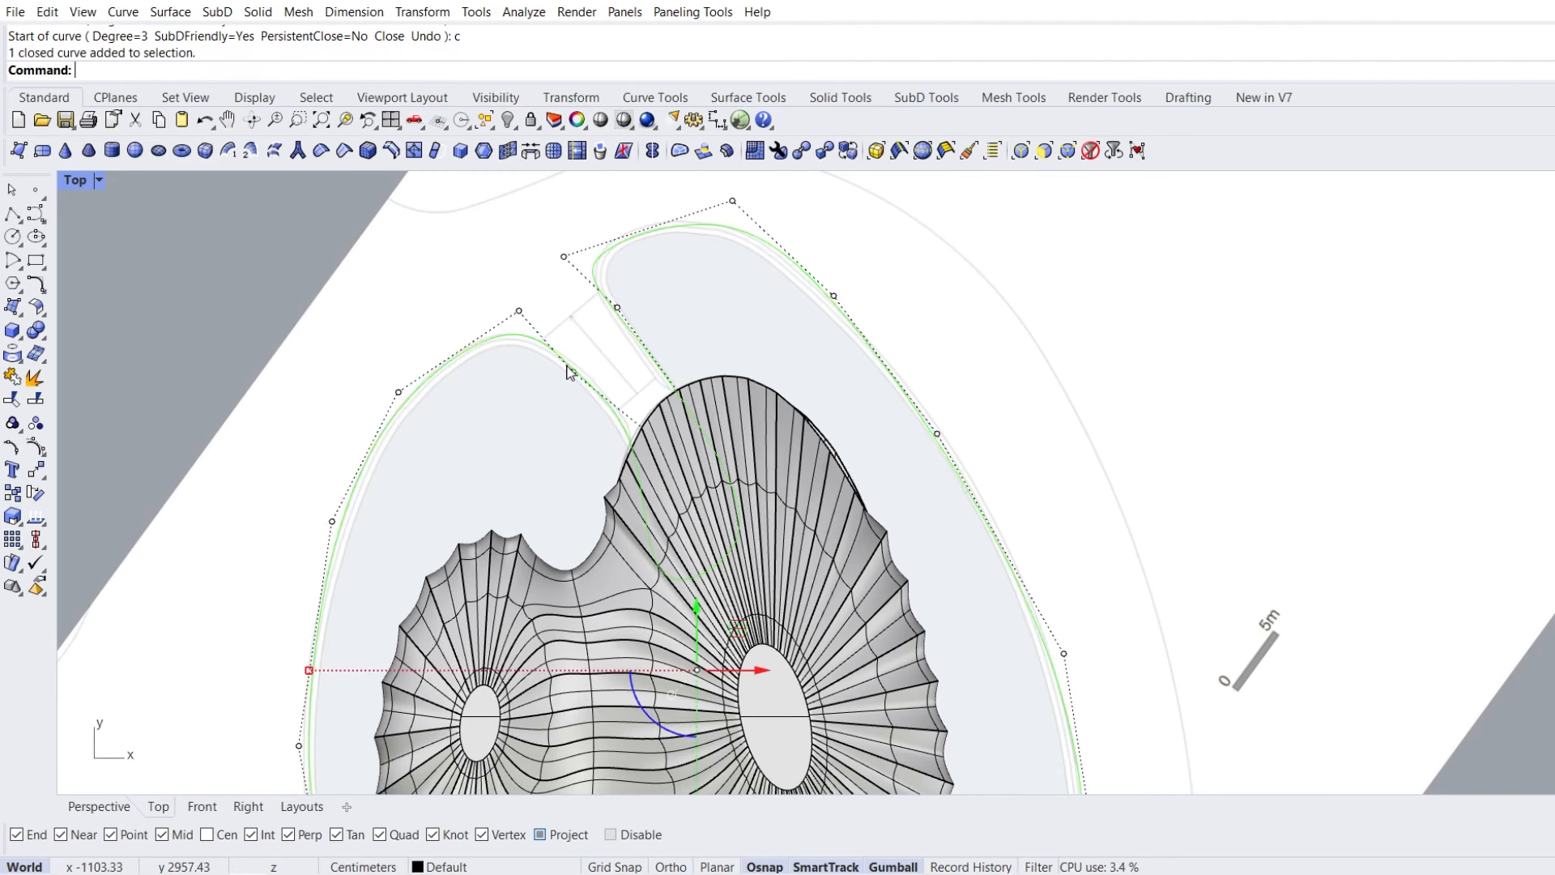
scroll(567, 373, down, 2)
right_drag(554, 382, 580, 311)
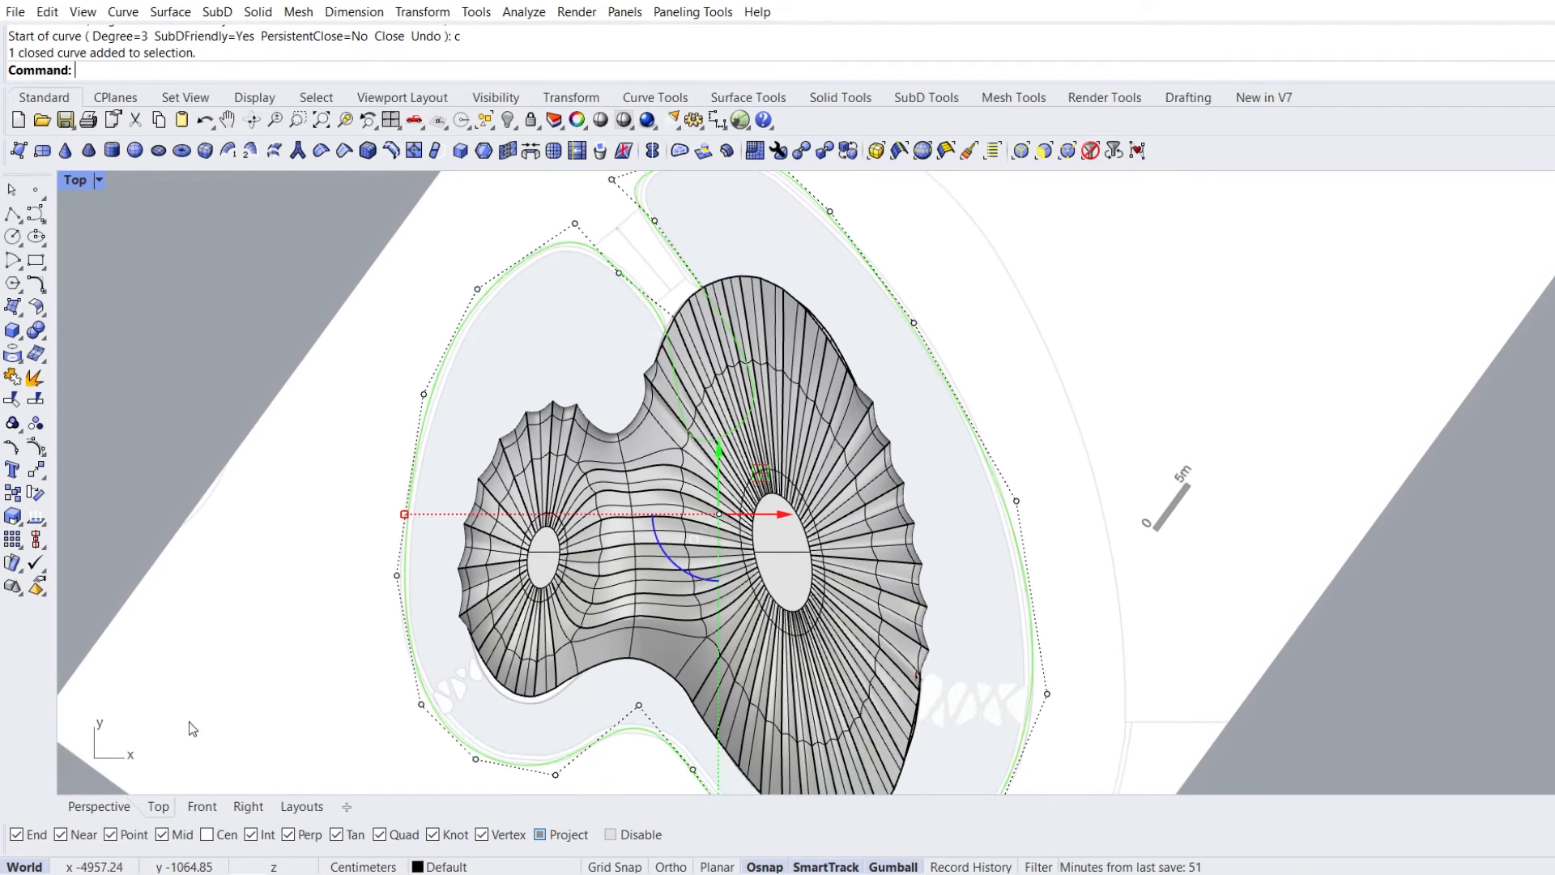
click(103, 809)
right_drag(504, 558, 453, 538)
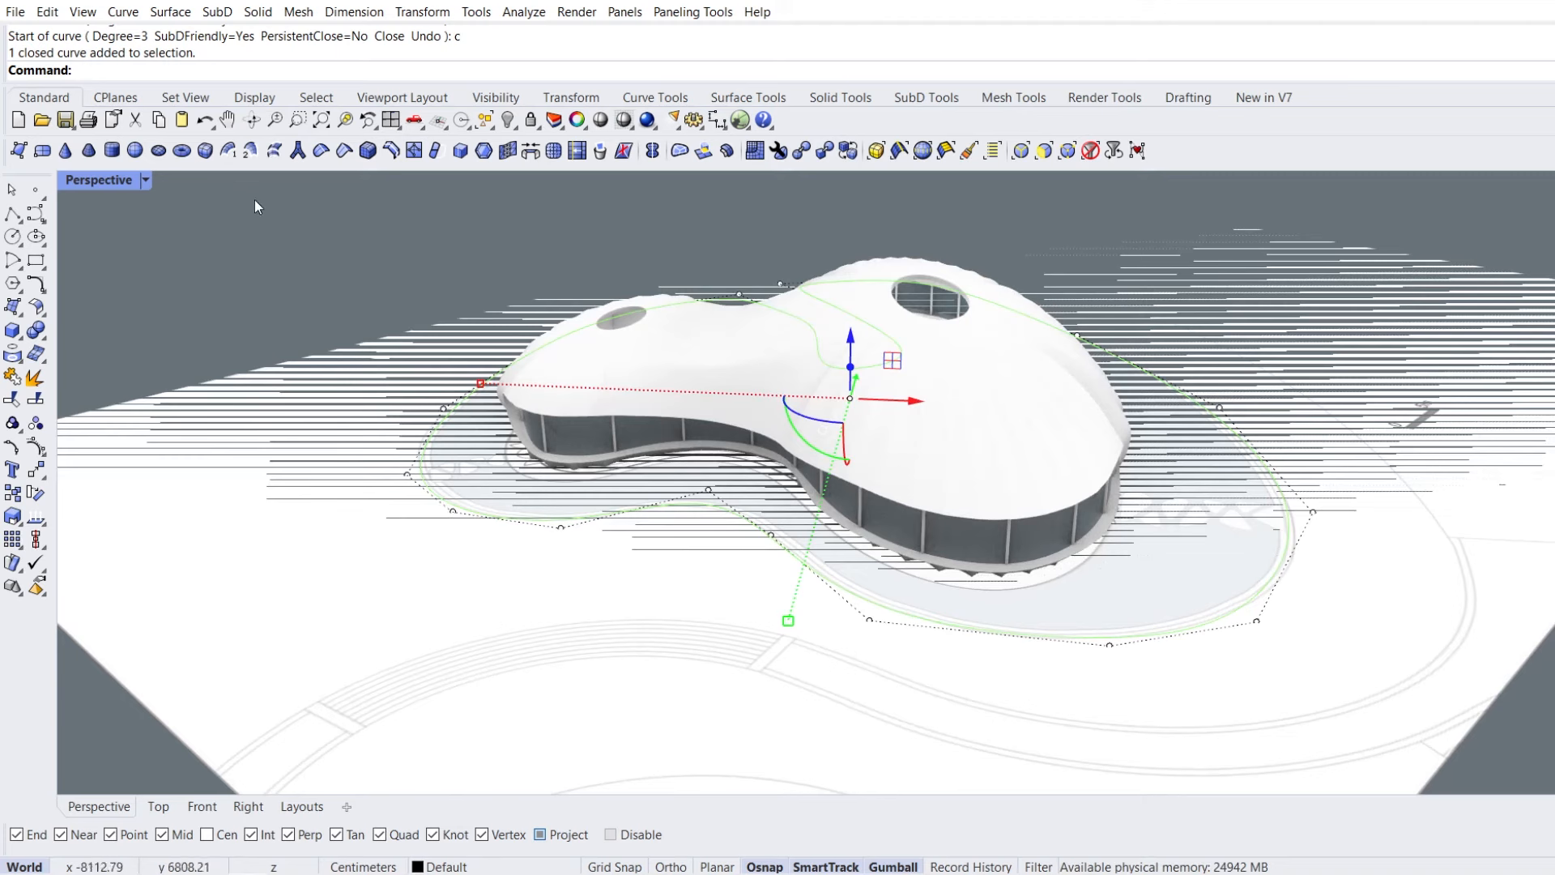
click(496, 98)
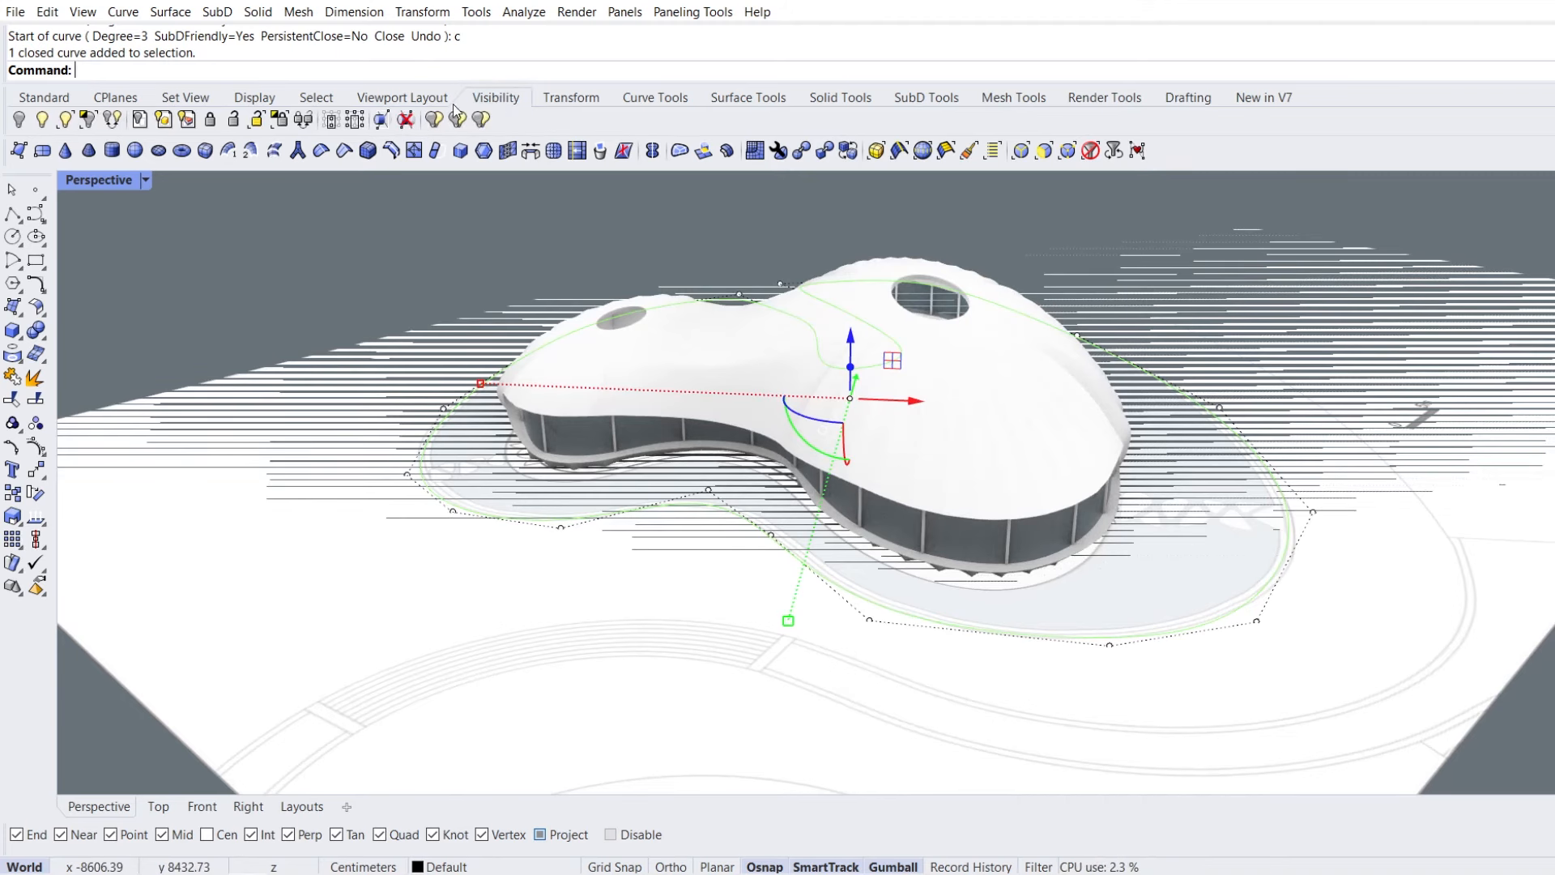
click(86, 121)
Set the Perspective view to Shaded display
right_drag(196, 195, 433, 392)
click(145, 186)
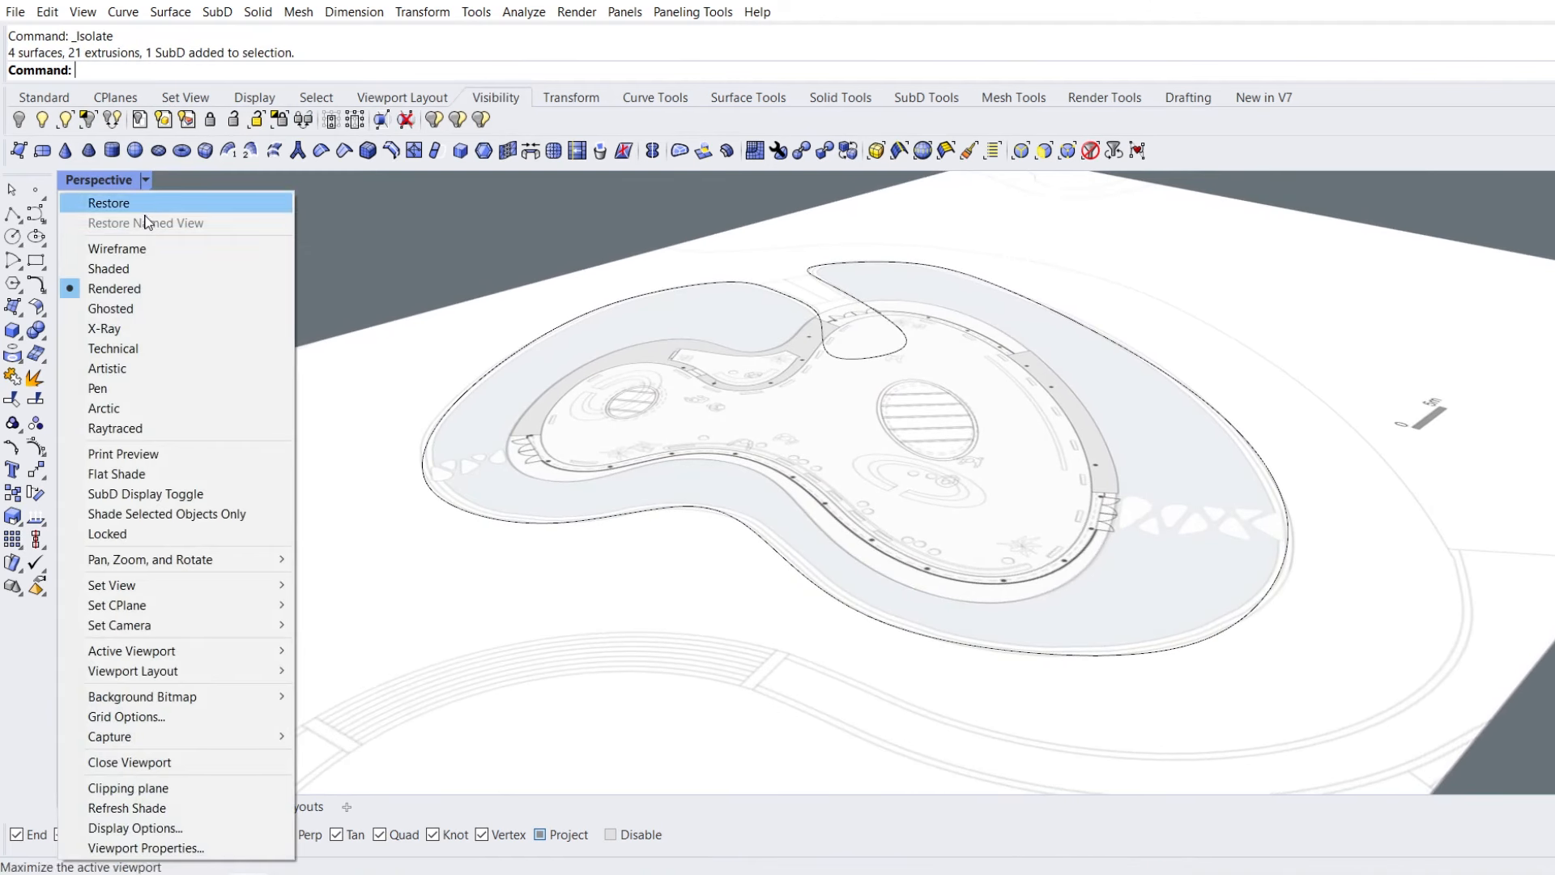
click(158, 266)
Offset the traced closed pool curve outward by 40 cm
click(438, 422)
right_drag(449, 412, 382, 473)
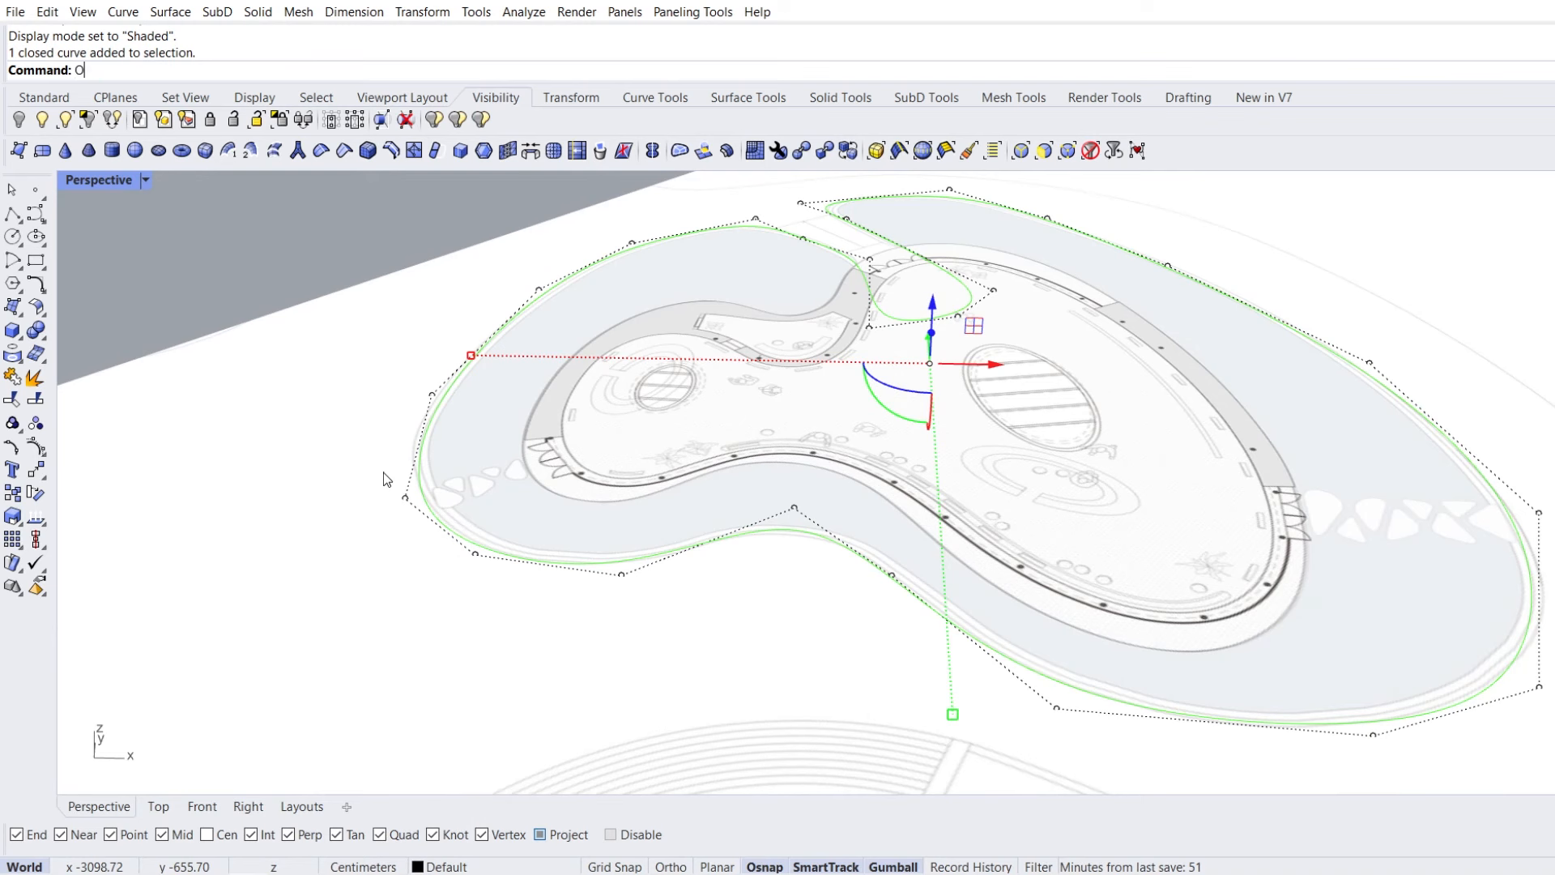
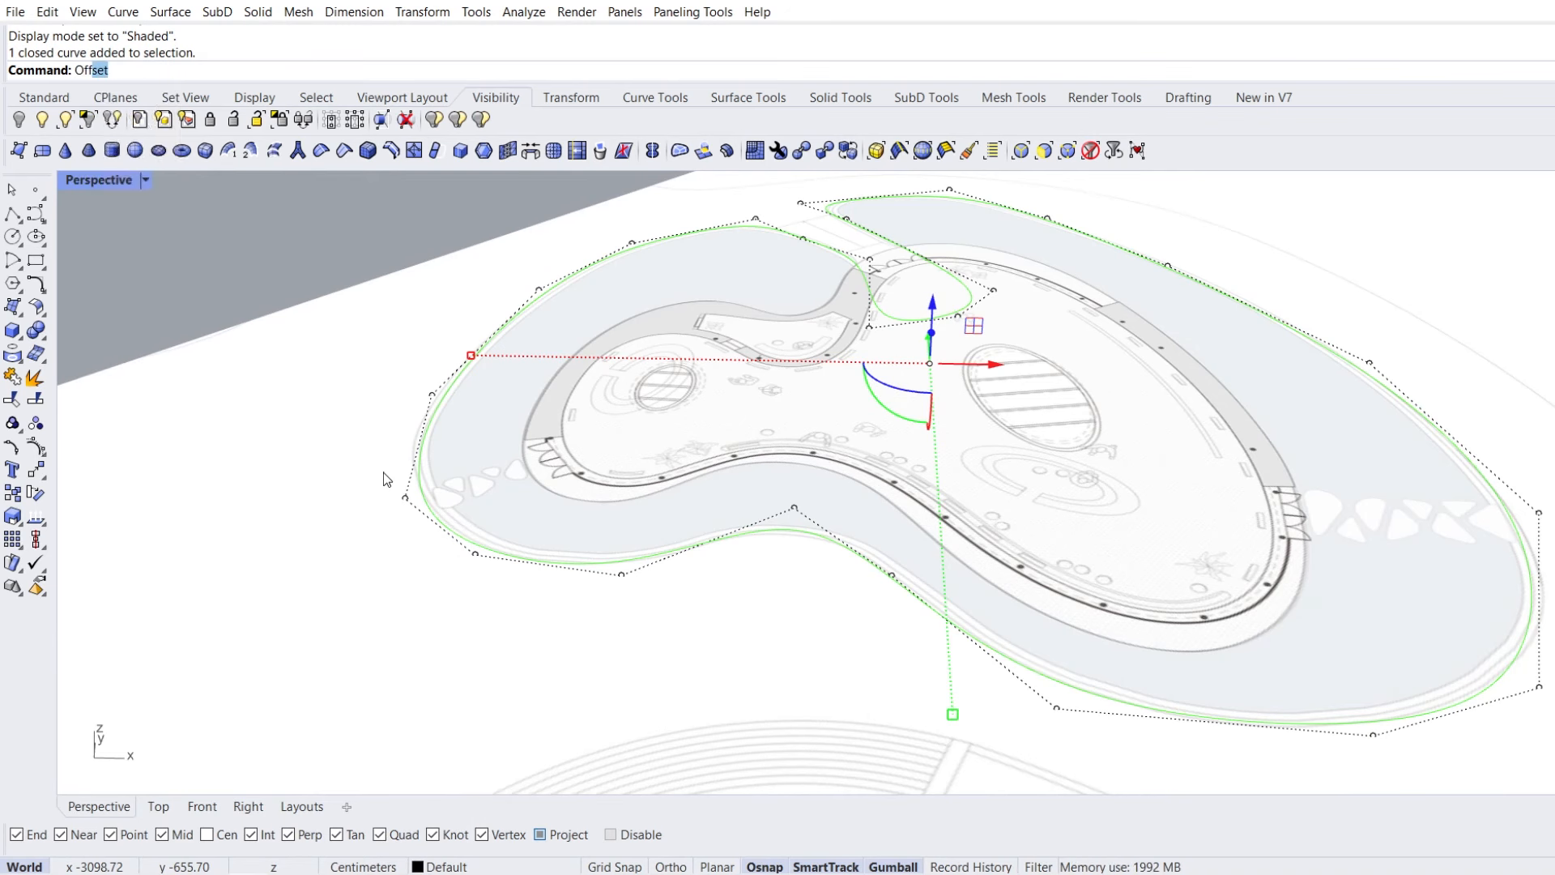
key(Return)
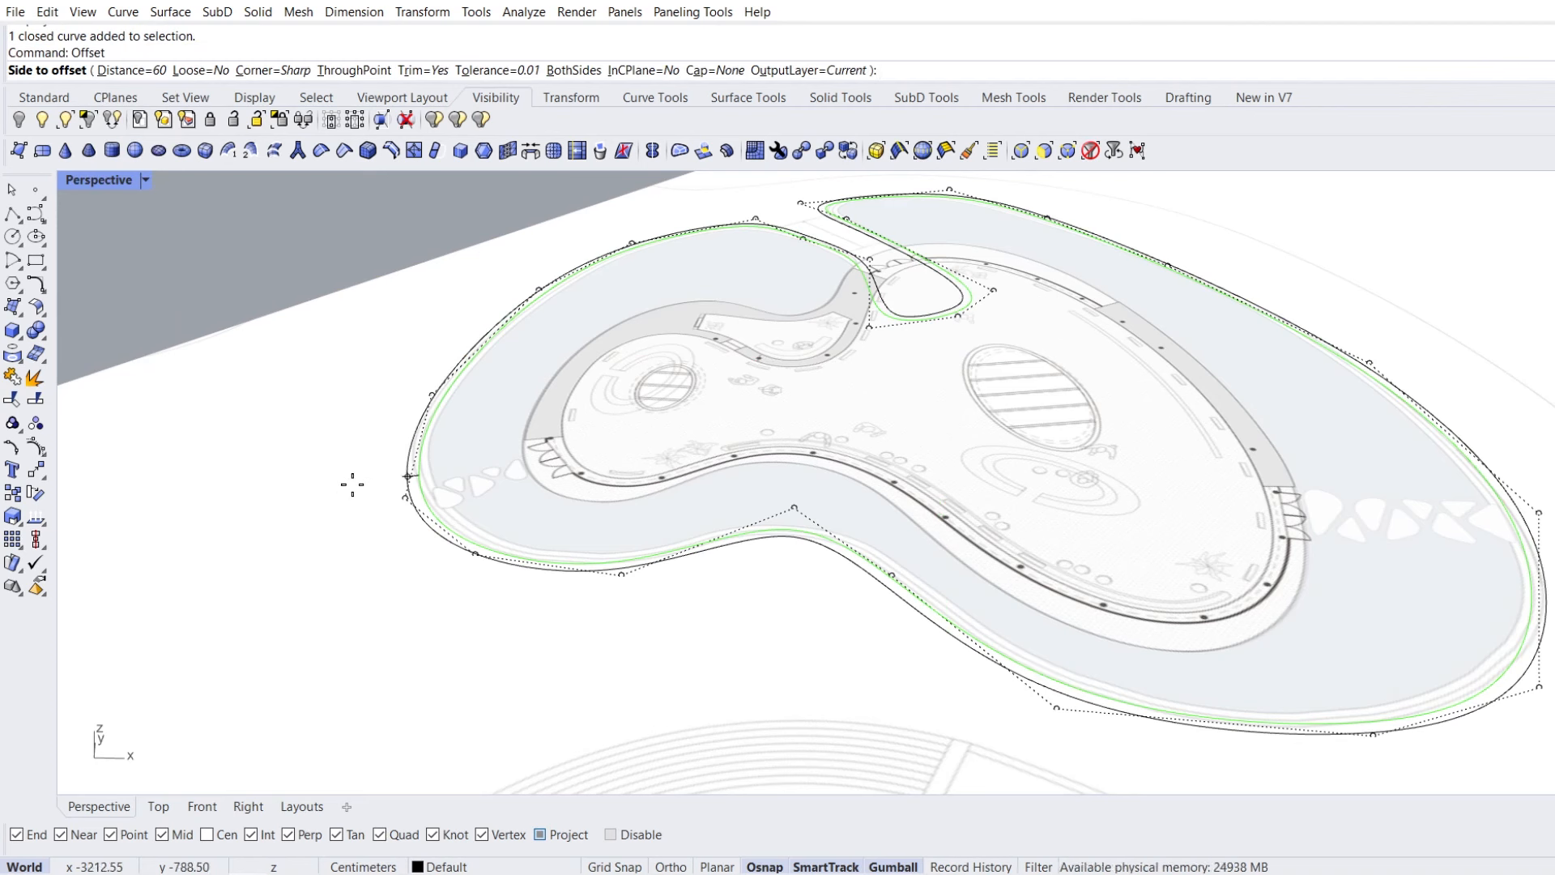
text(40)
key(Return)
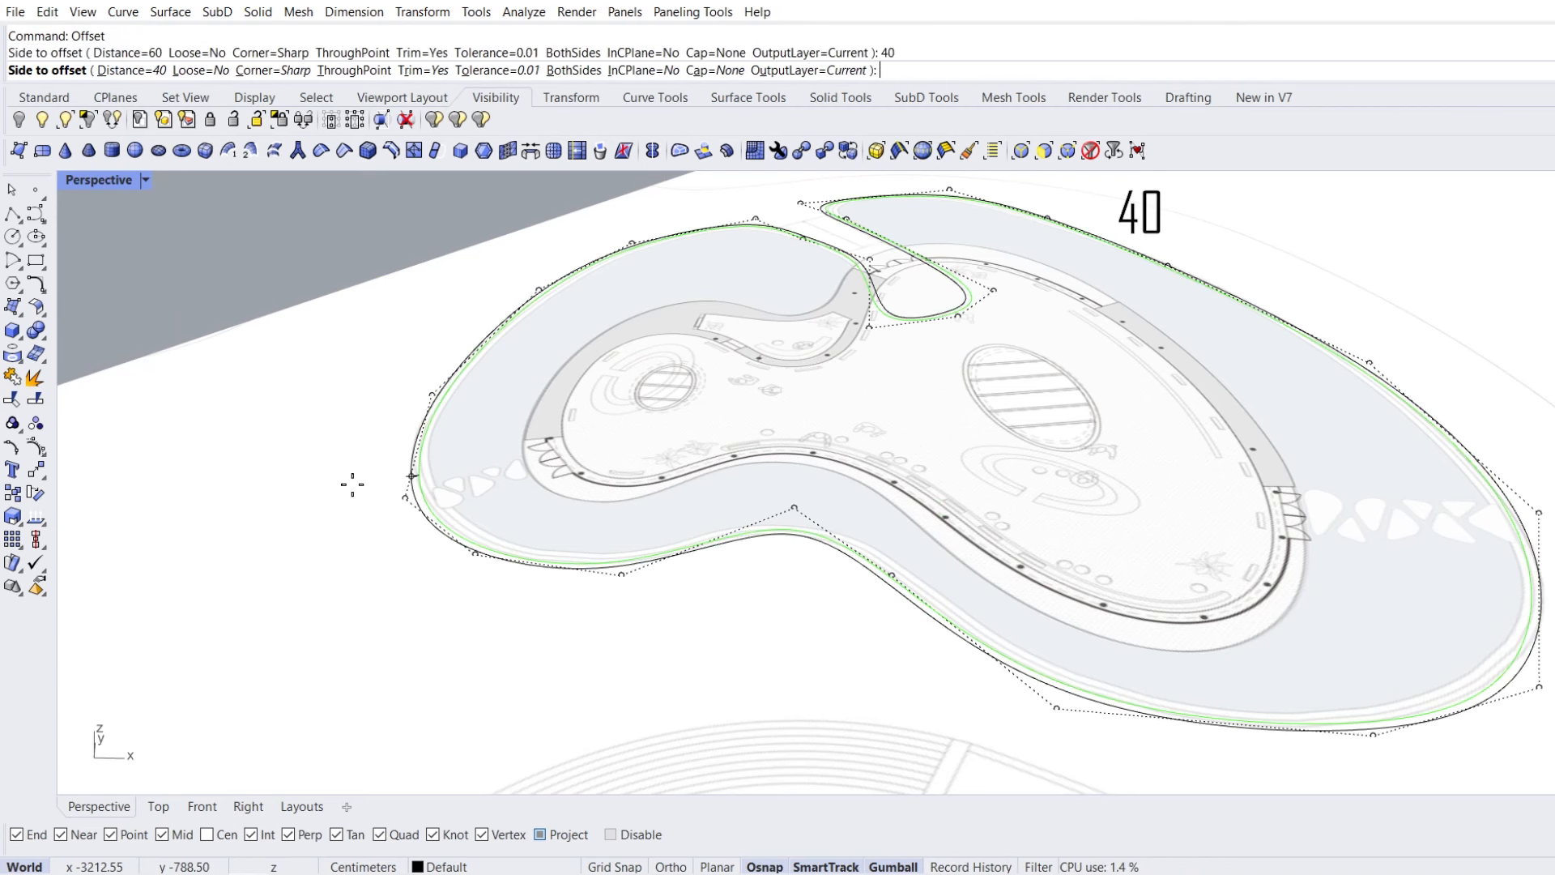
click(360, 495)
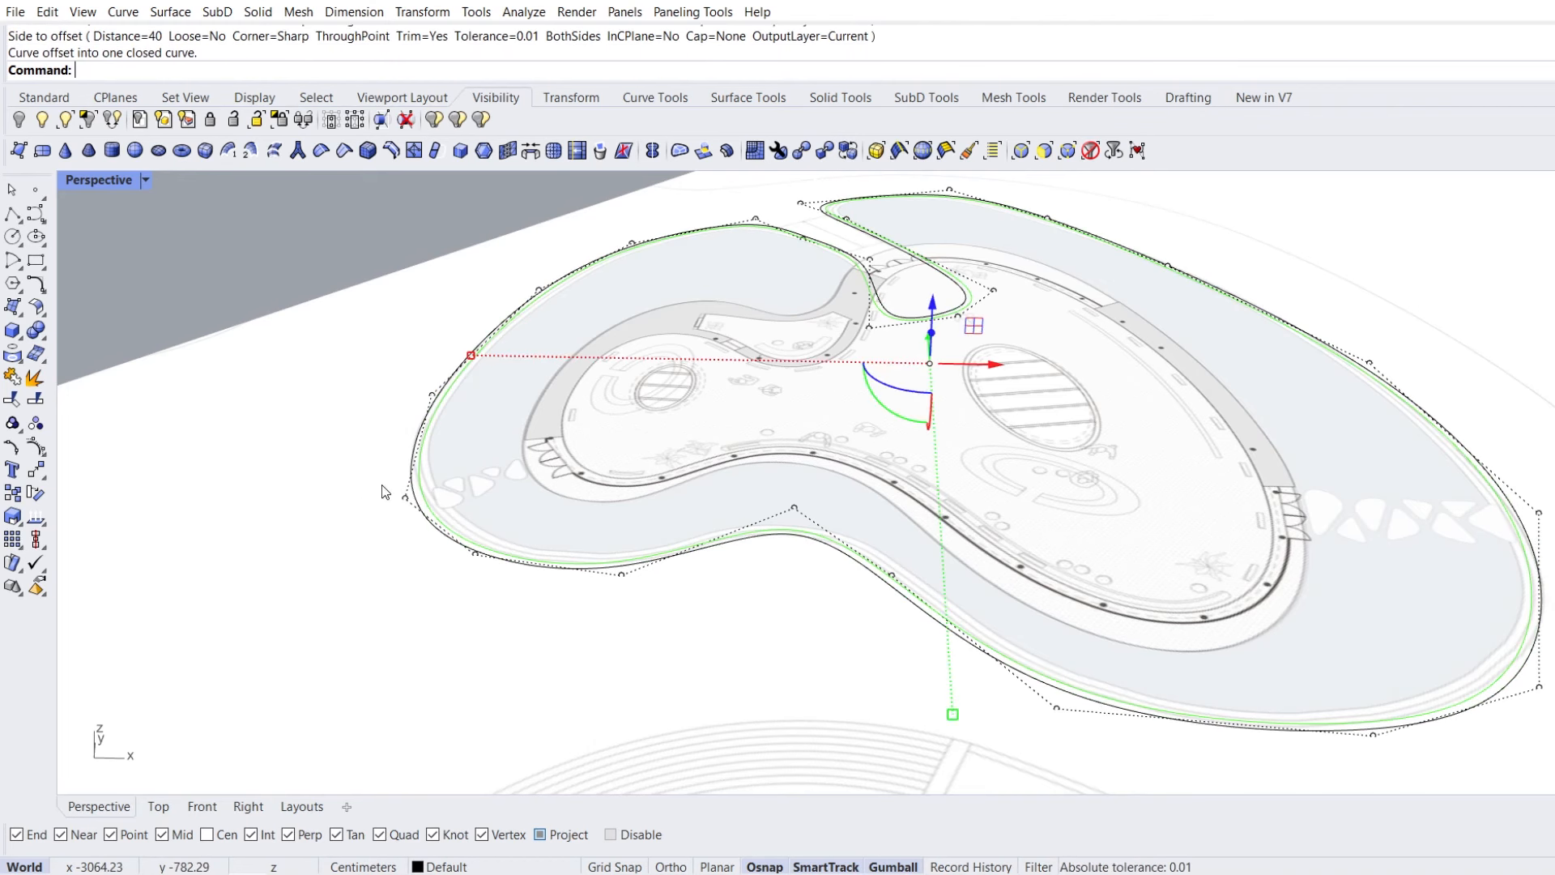
Extrude the traced pool curve 20 cm upward as a solid to form the water slab
click(384, 492)
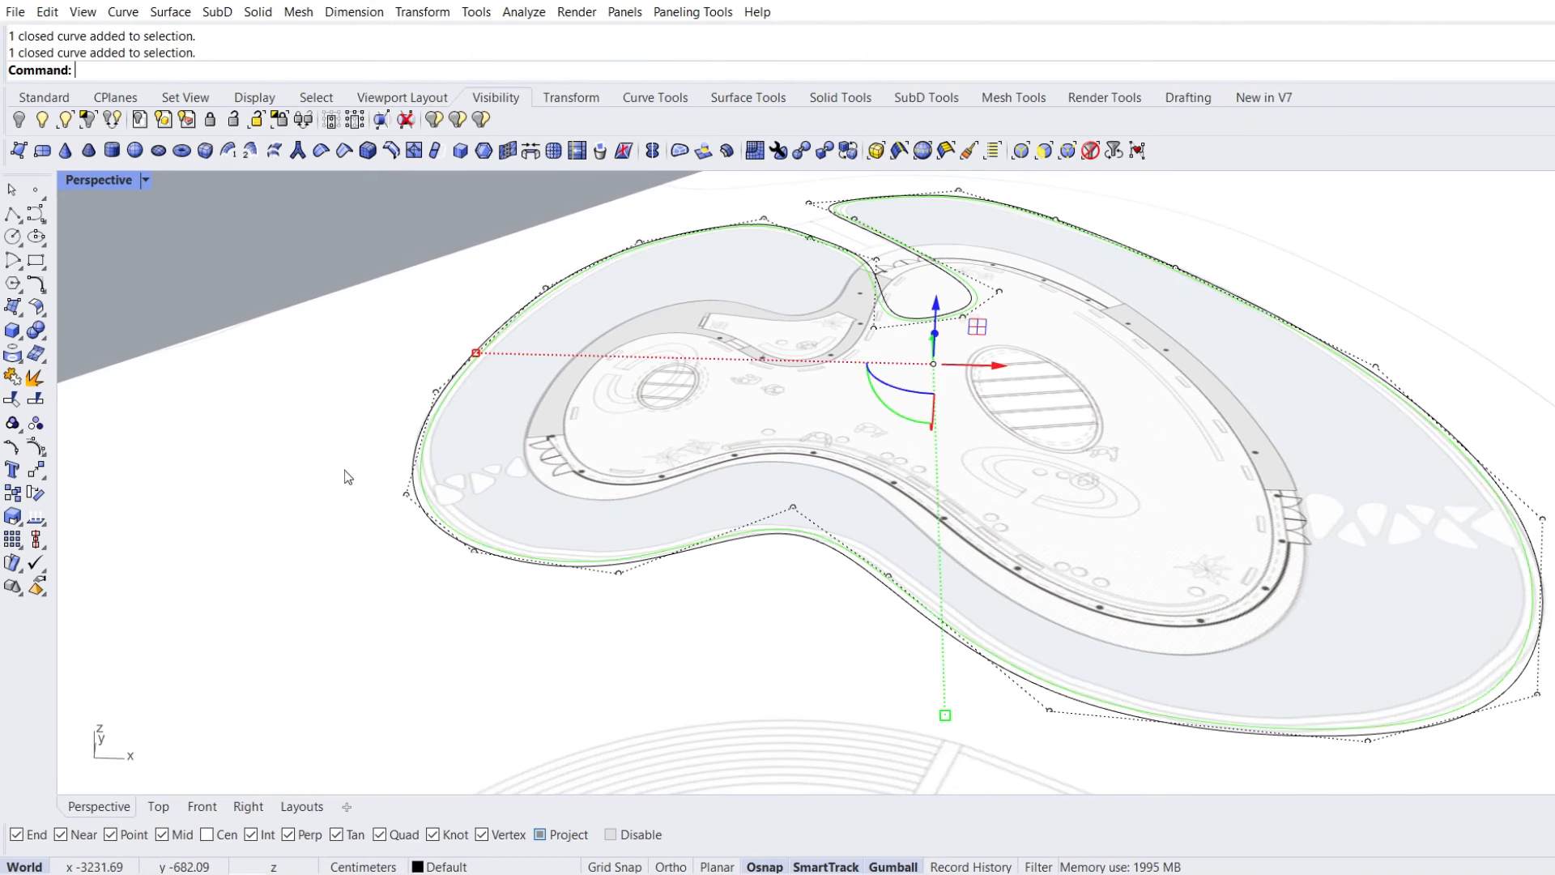
text(ExtrudeCrv)
key(Return)
text(20)
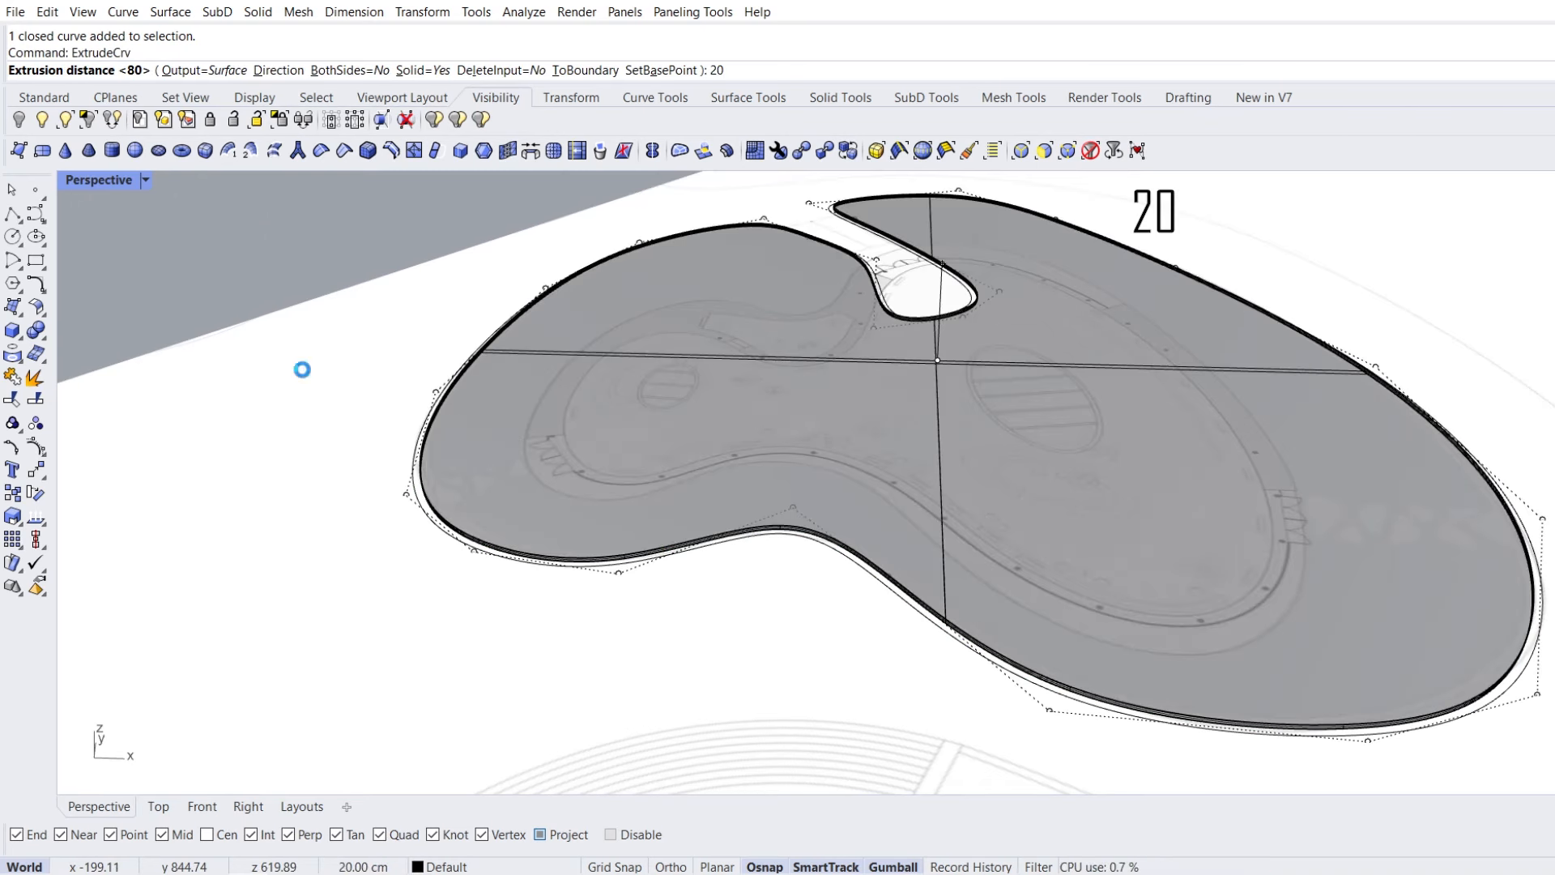
key(Return)
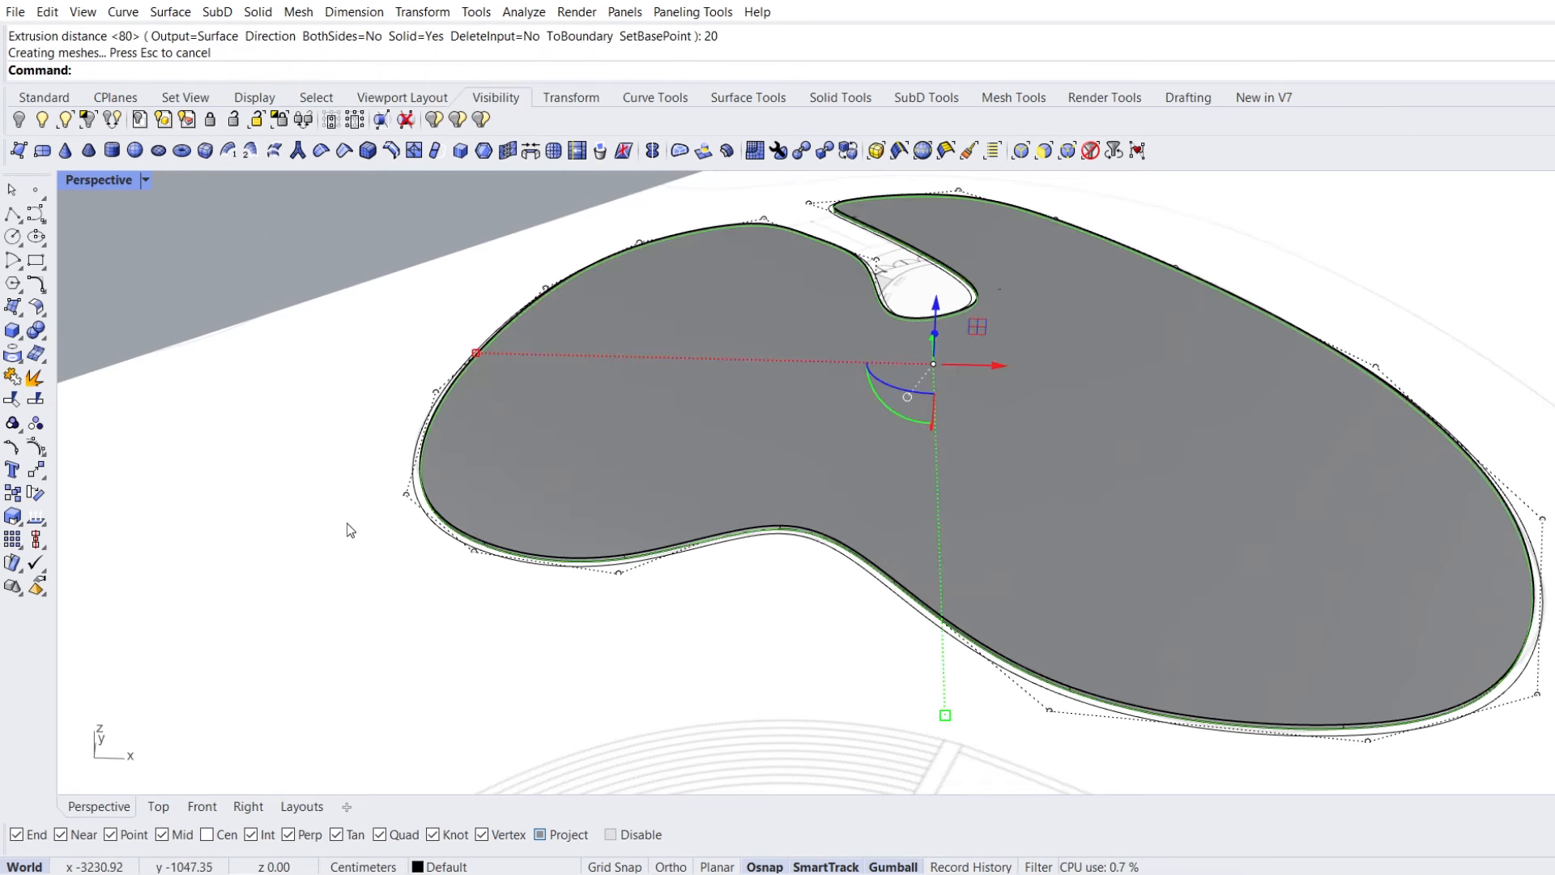
Extrude the traced pool curve and its outer offset together 40 cm as a solid rim around the pool
shift+click(432, 525)
right_drag(337, 547, 344, 534)
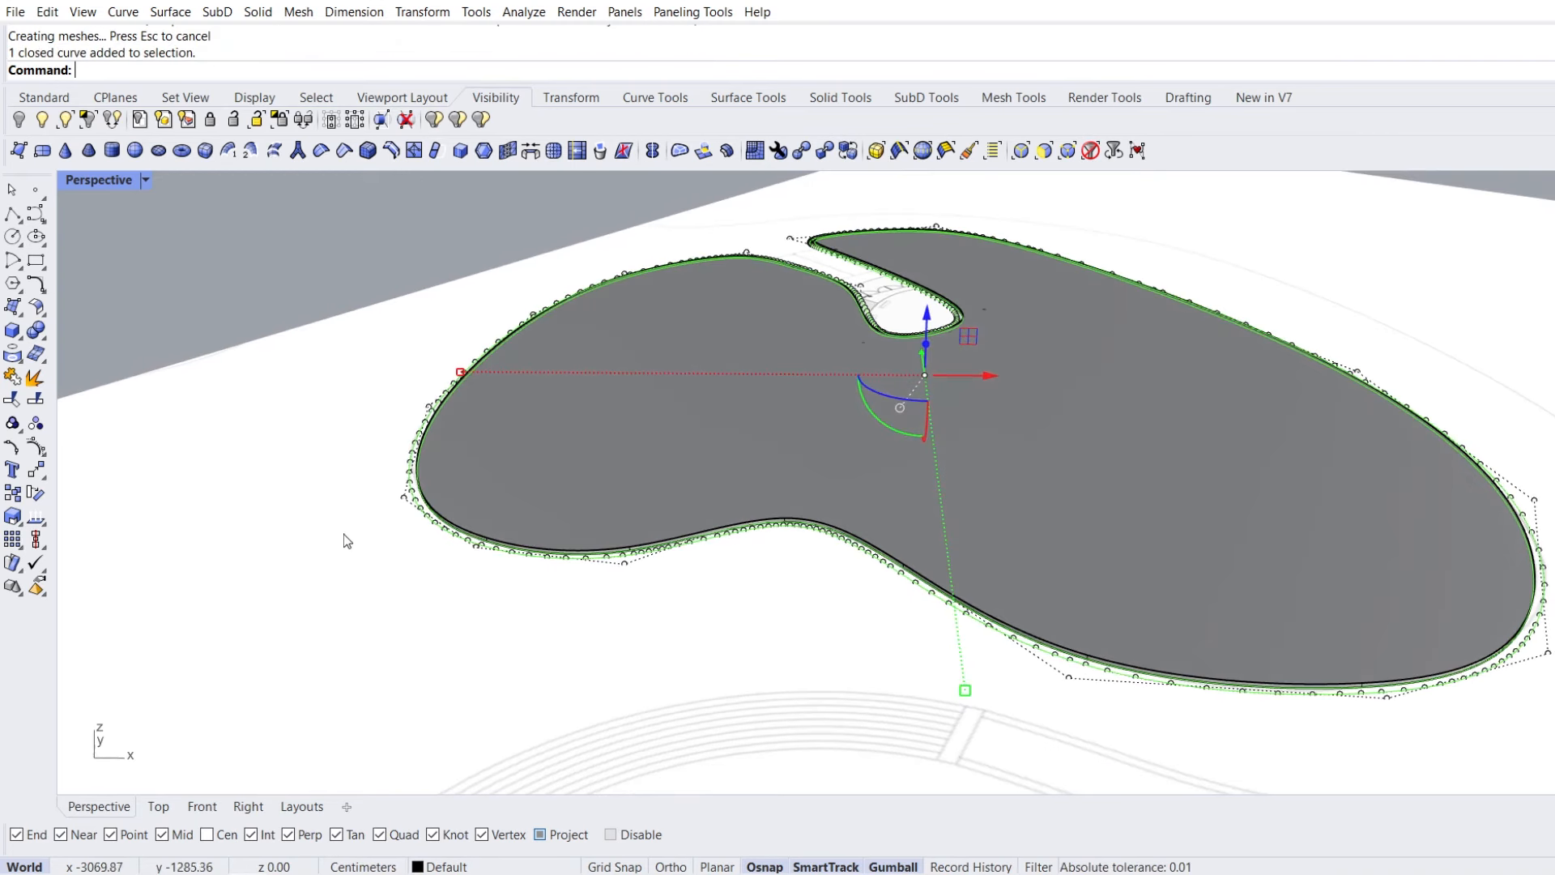
key(Return)
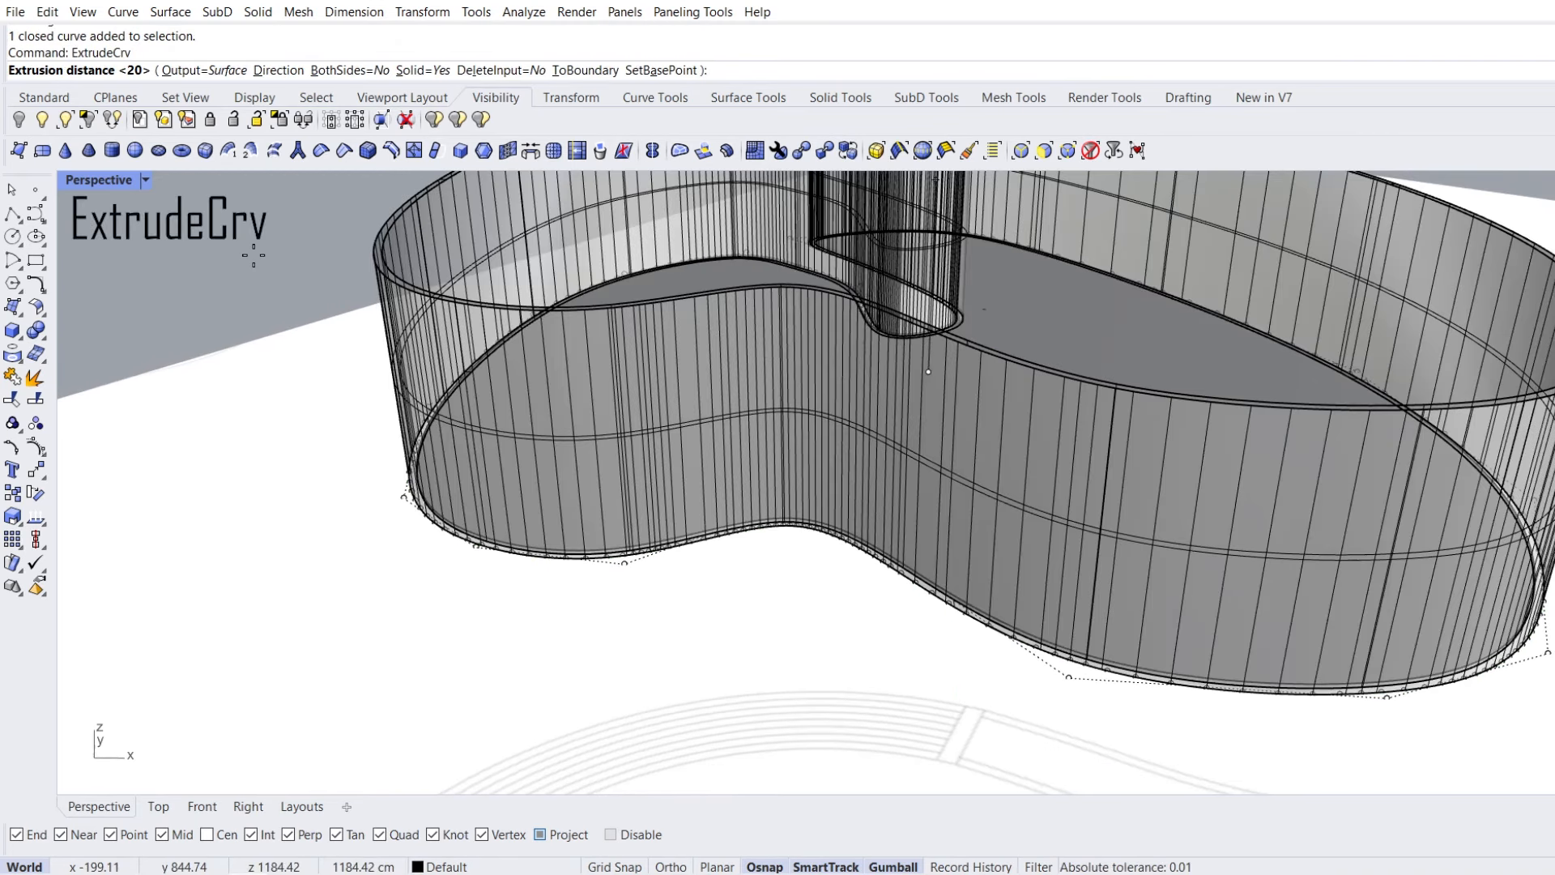
text(40)
key(Return)
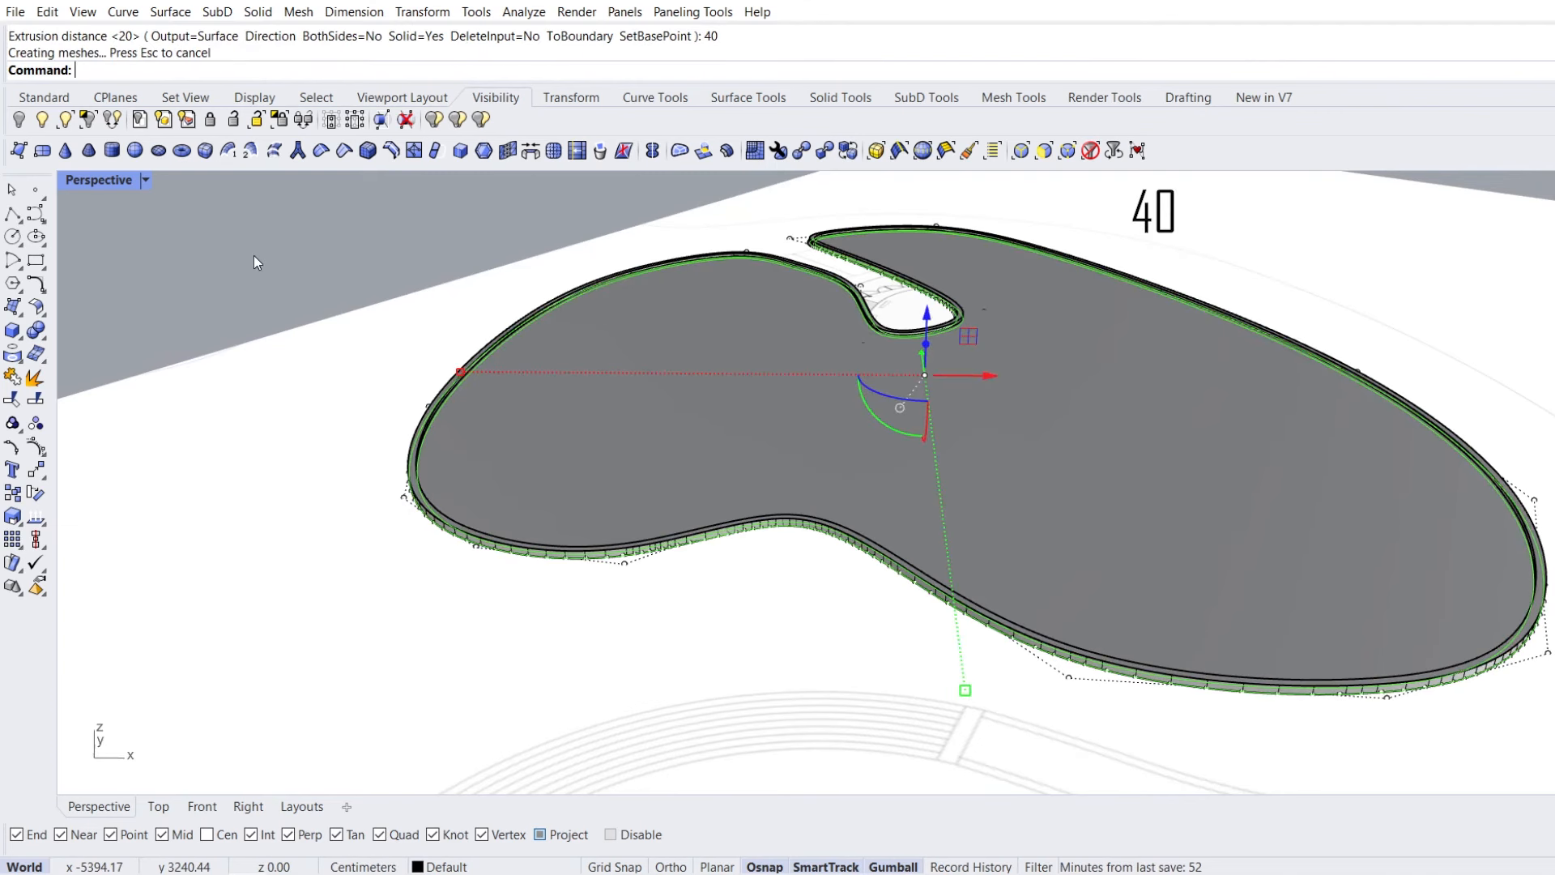
click(254, 262)
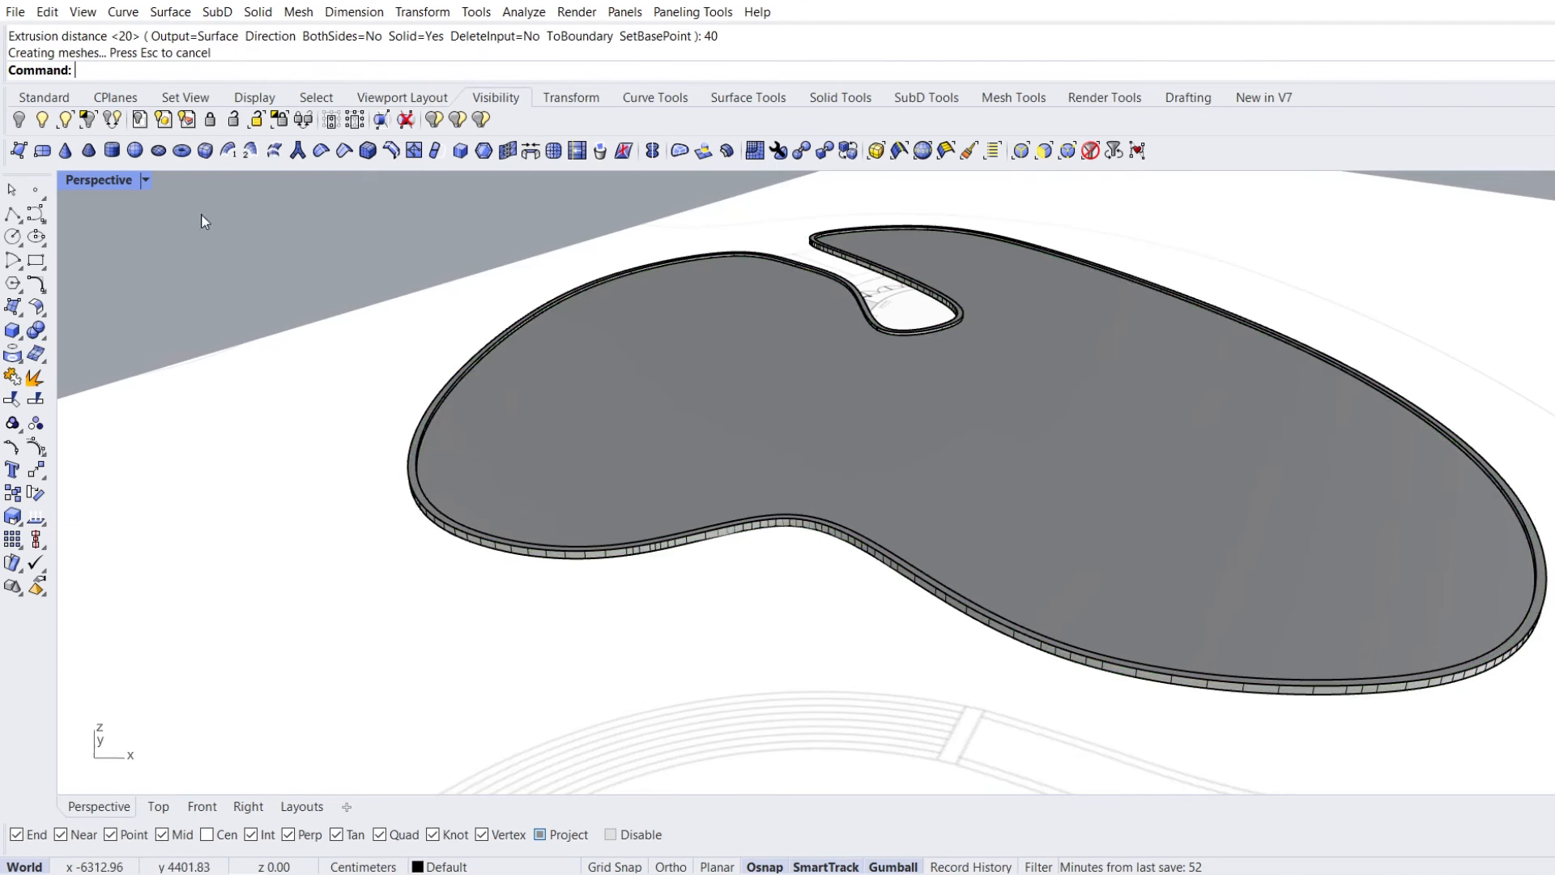
Set the Perspective view to Rendered display and move the pool's water slab to Layer 01
click(145, 180)
click(121, 289)
right_drag(364, 410, 498, 464)
click(498, 463)
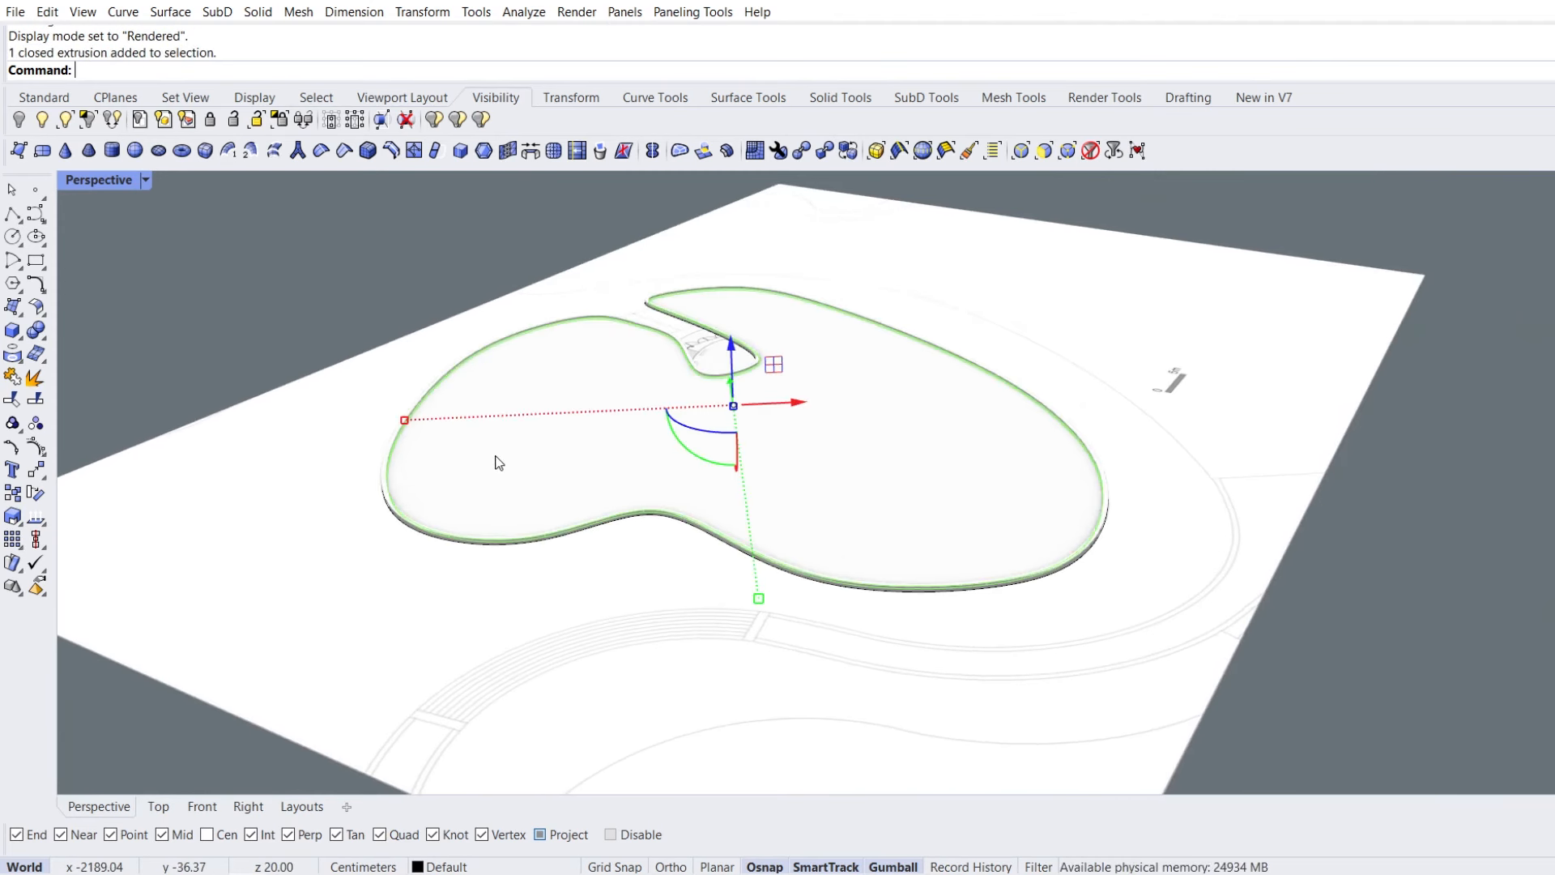
right_click(495, 869)
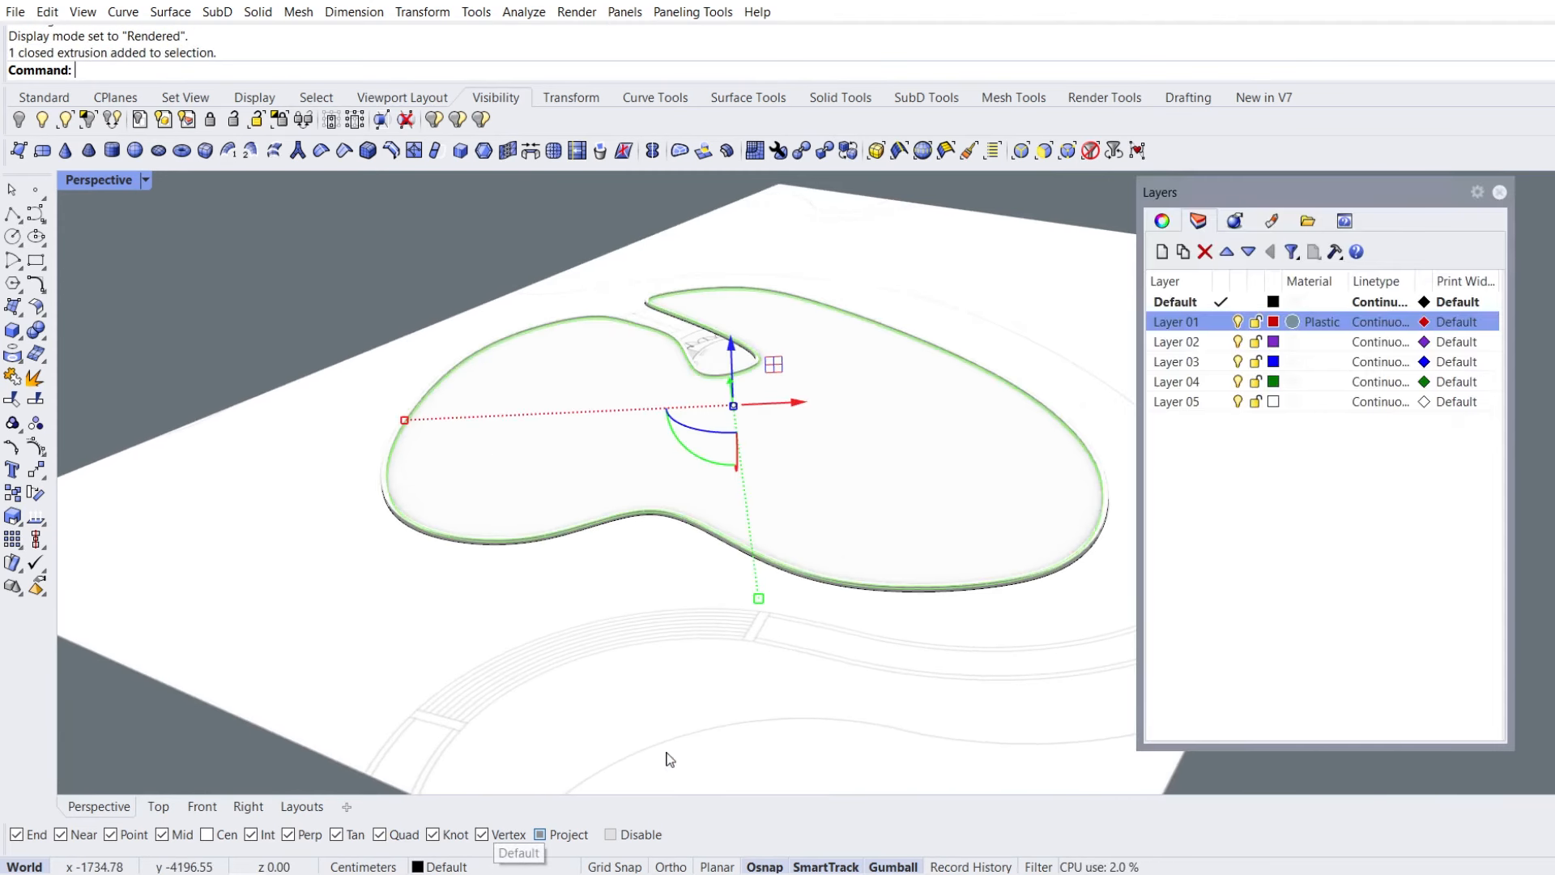
right_click(1192, 322)
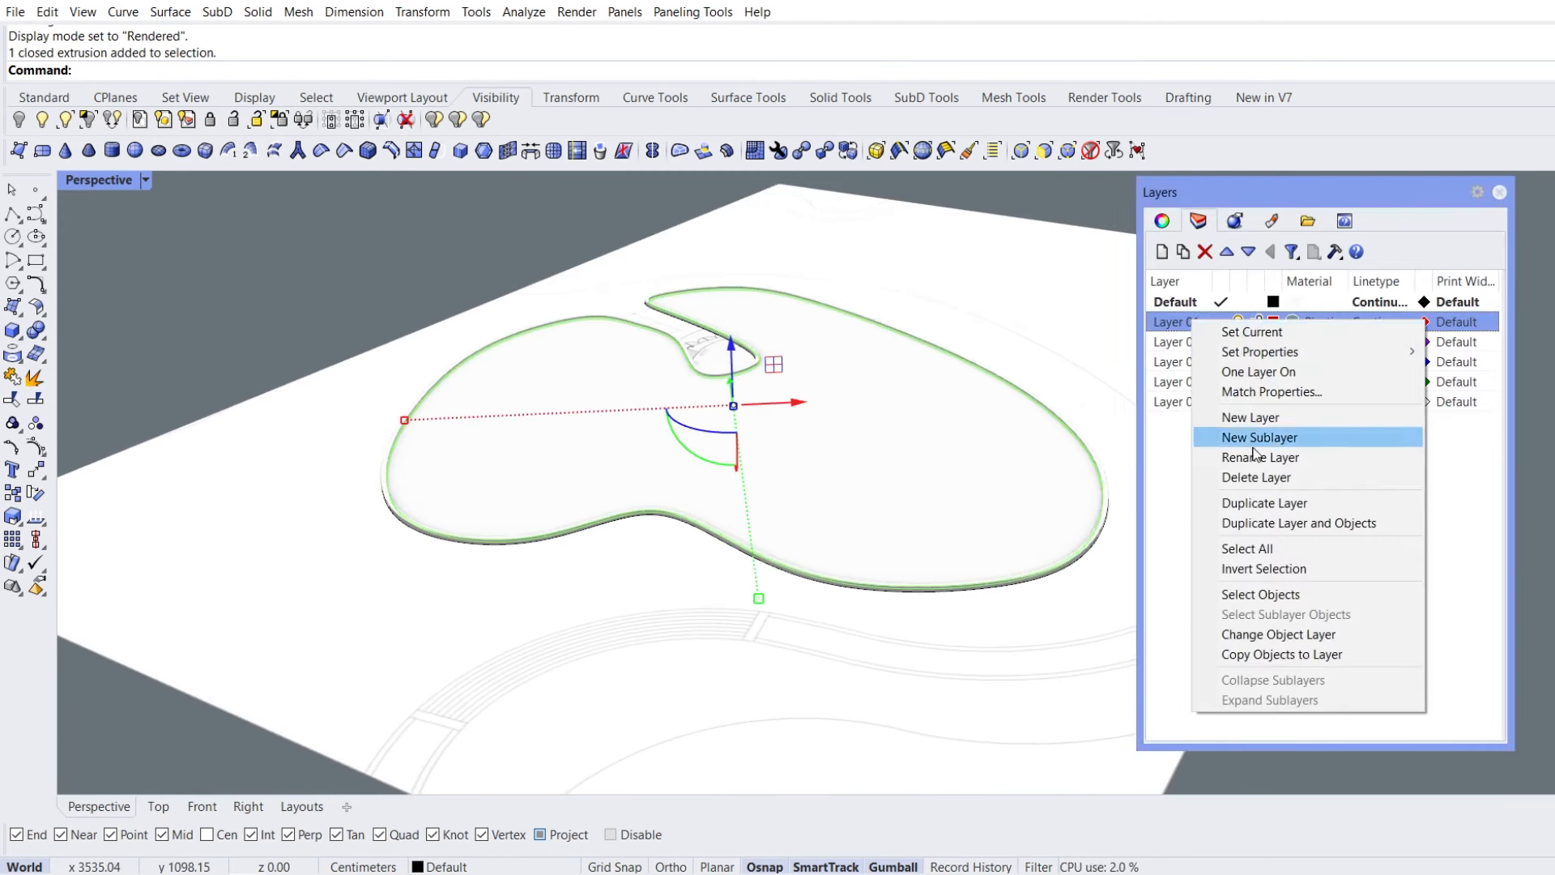
click(1349, 639)
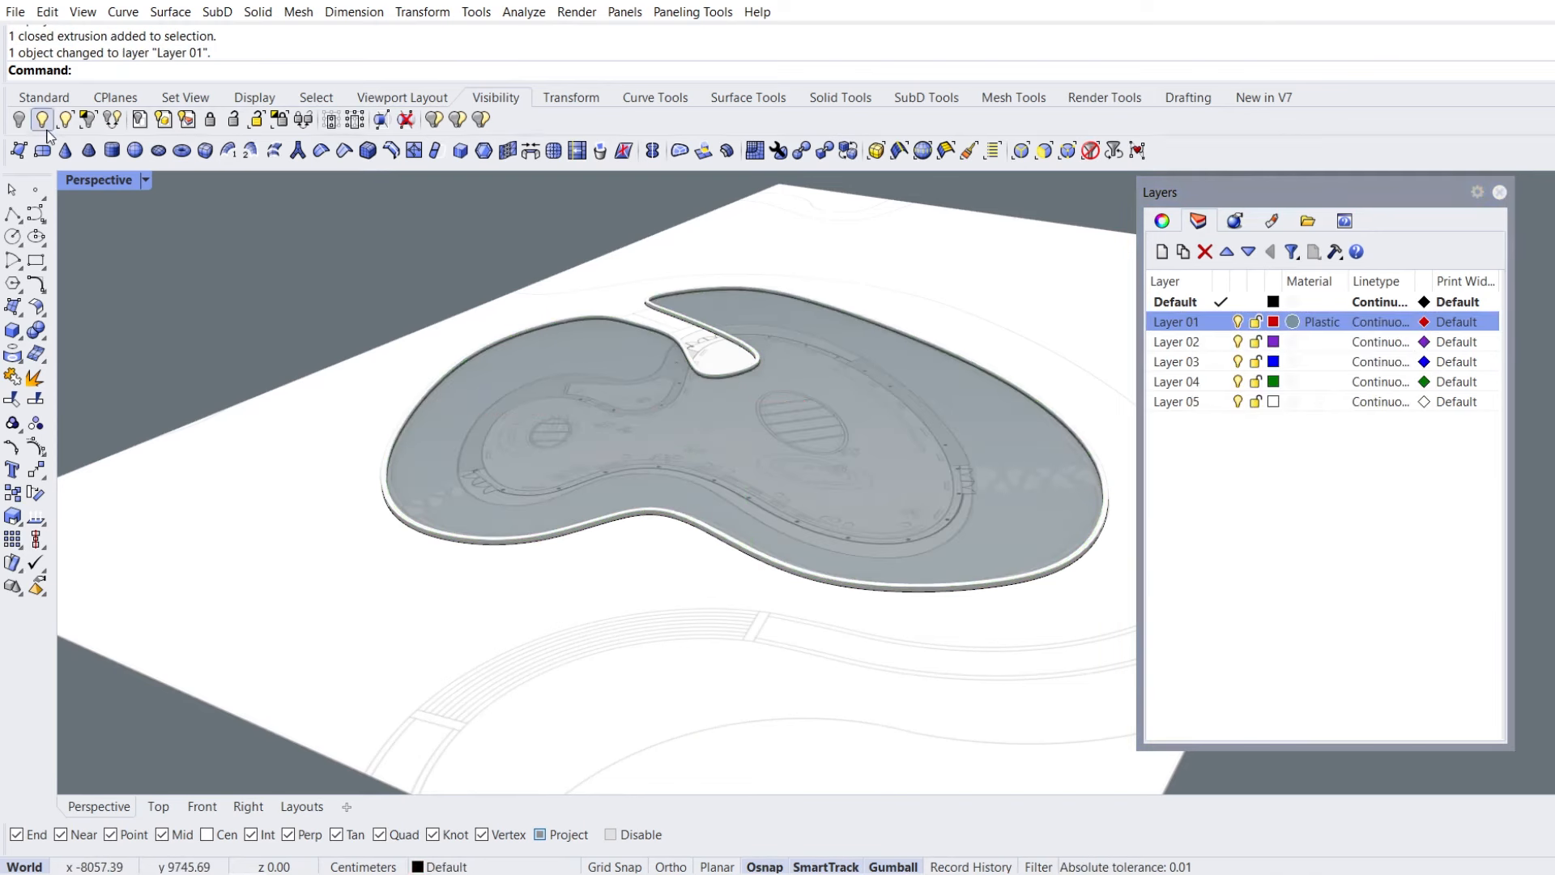
Show all the hidden building objects again and close the layer list
click(42, 121)
right_drag(303, 347, 734, 400)
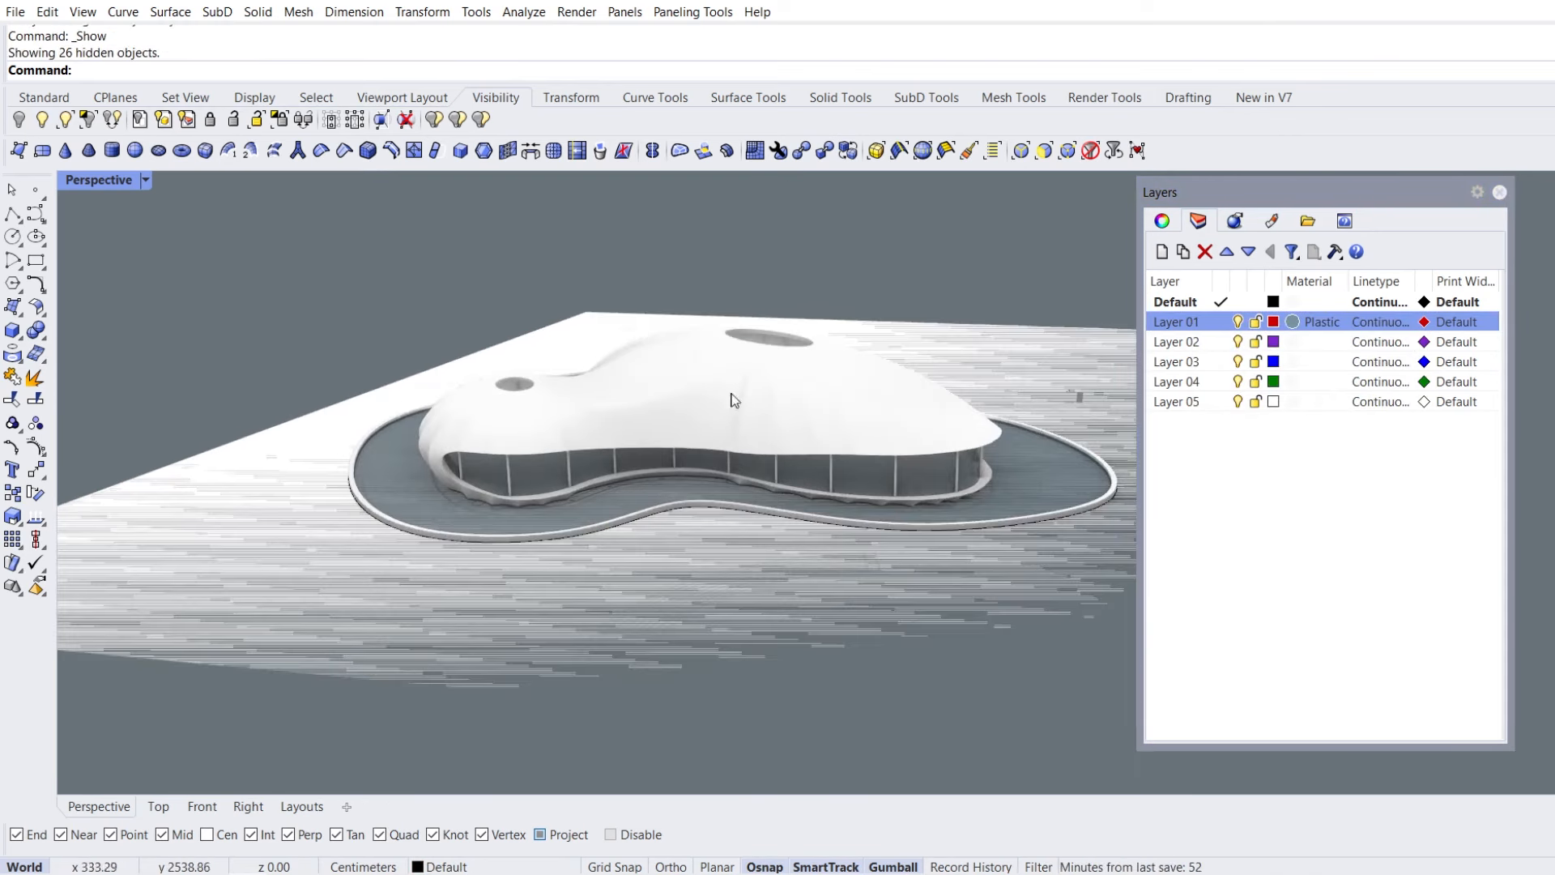
click(1500, 192)
right_drag(1320, 345, 1207, 423)
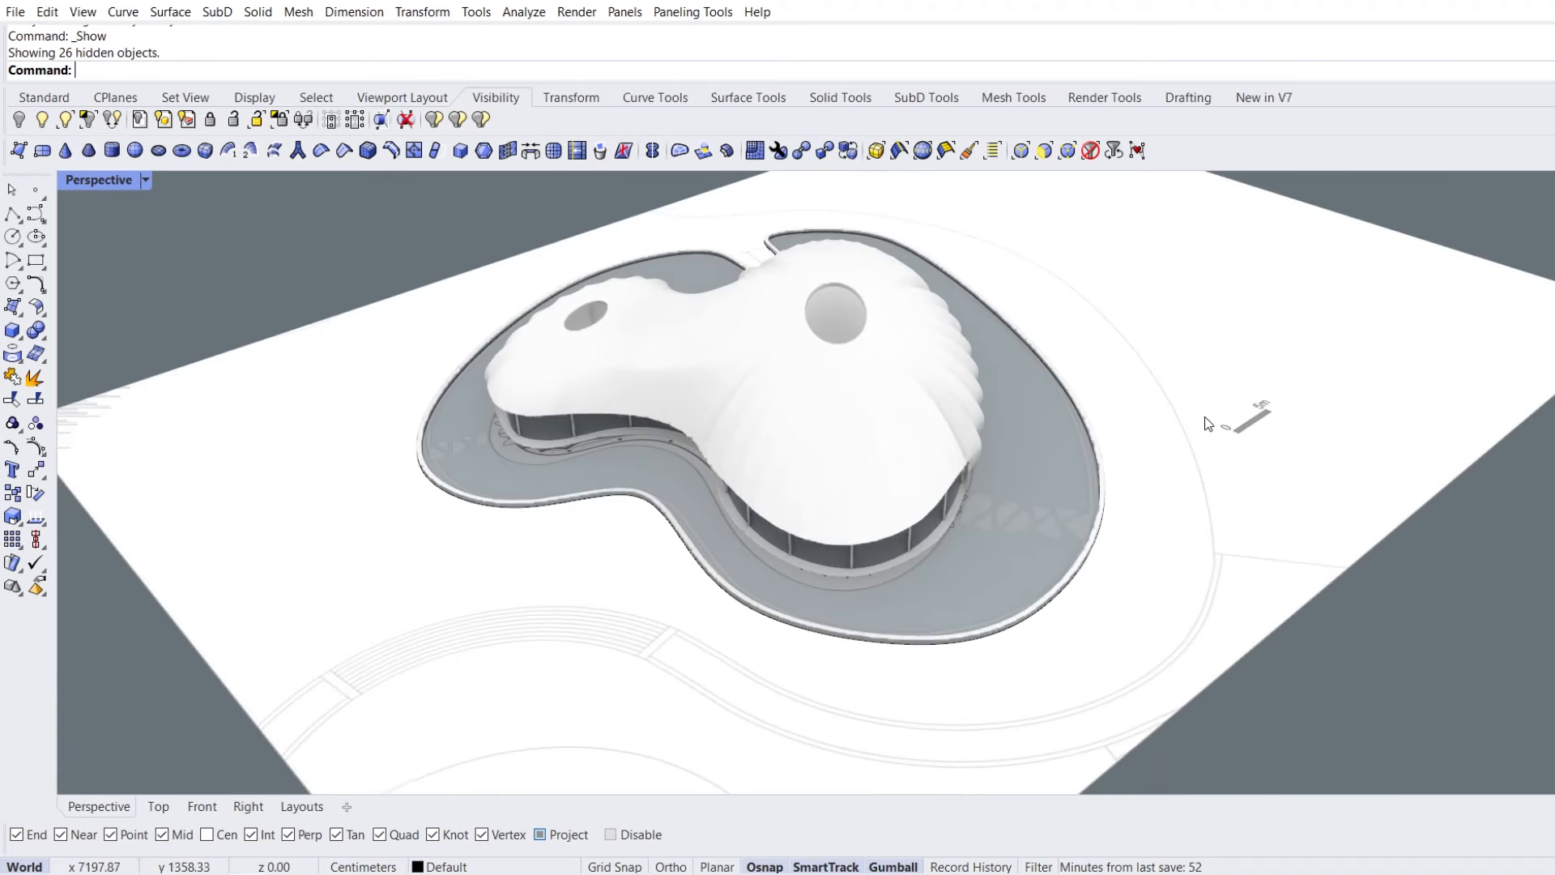
Unlock the ground plan image surface and hide it
right_click(217, 116)
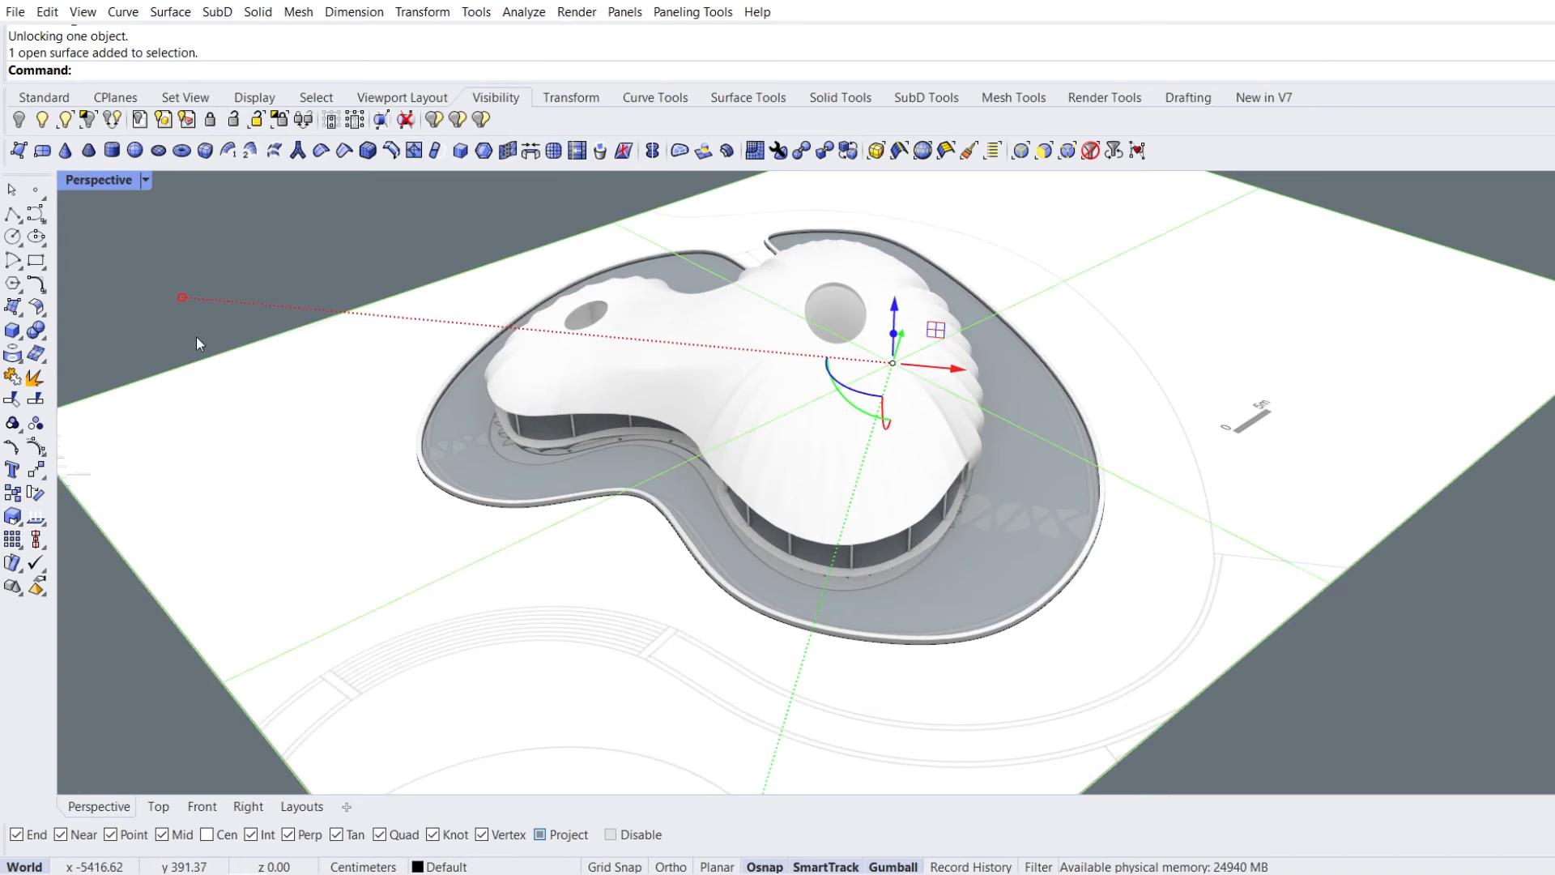
click(42, 120)
right_drag(994, 507, 1043, 452)
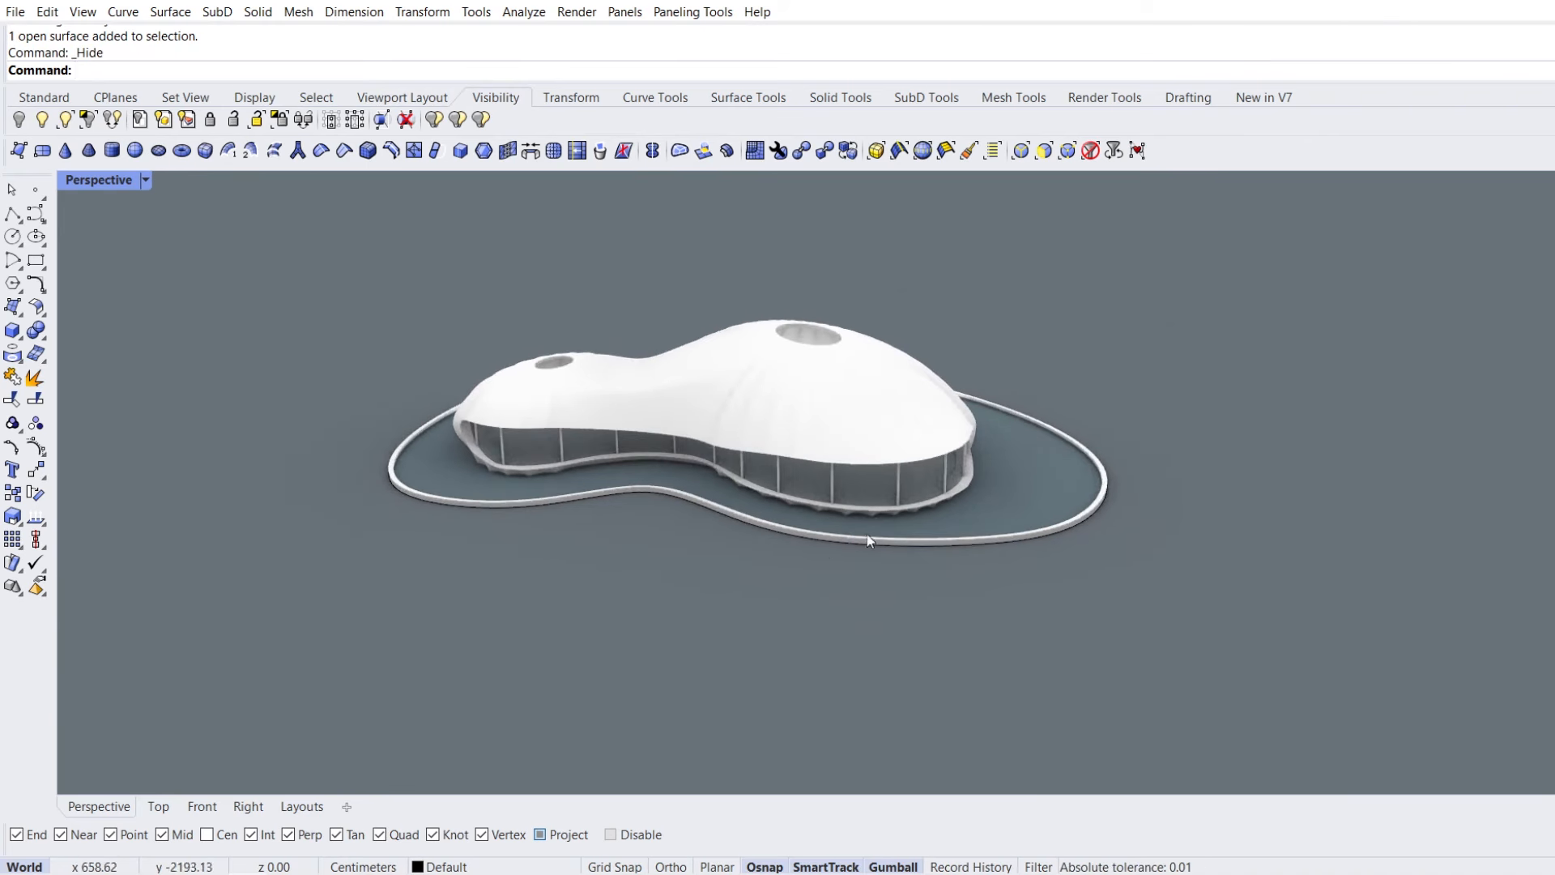
Offset the pool rim's outer curve outward by 500 cm
click(819, 543)
click(975, 529)
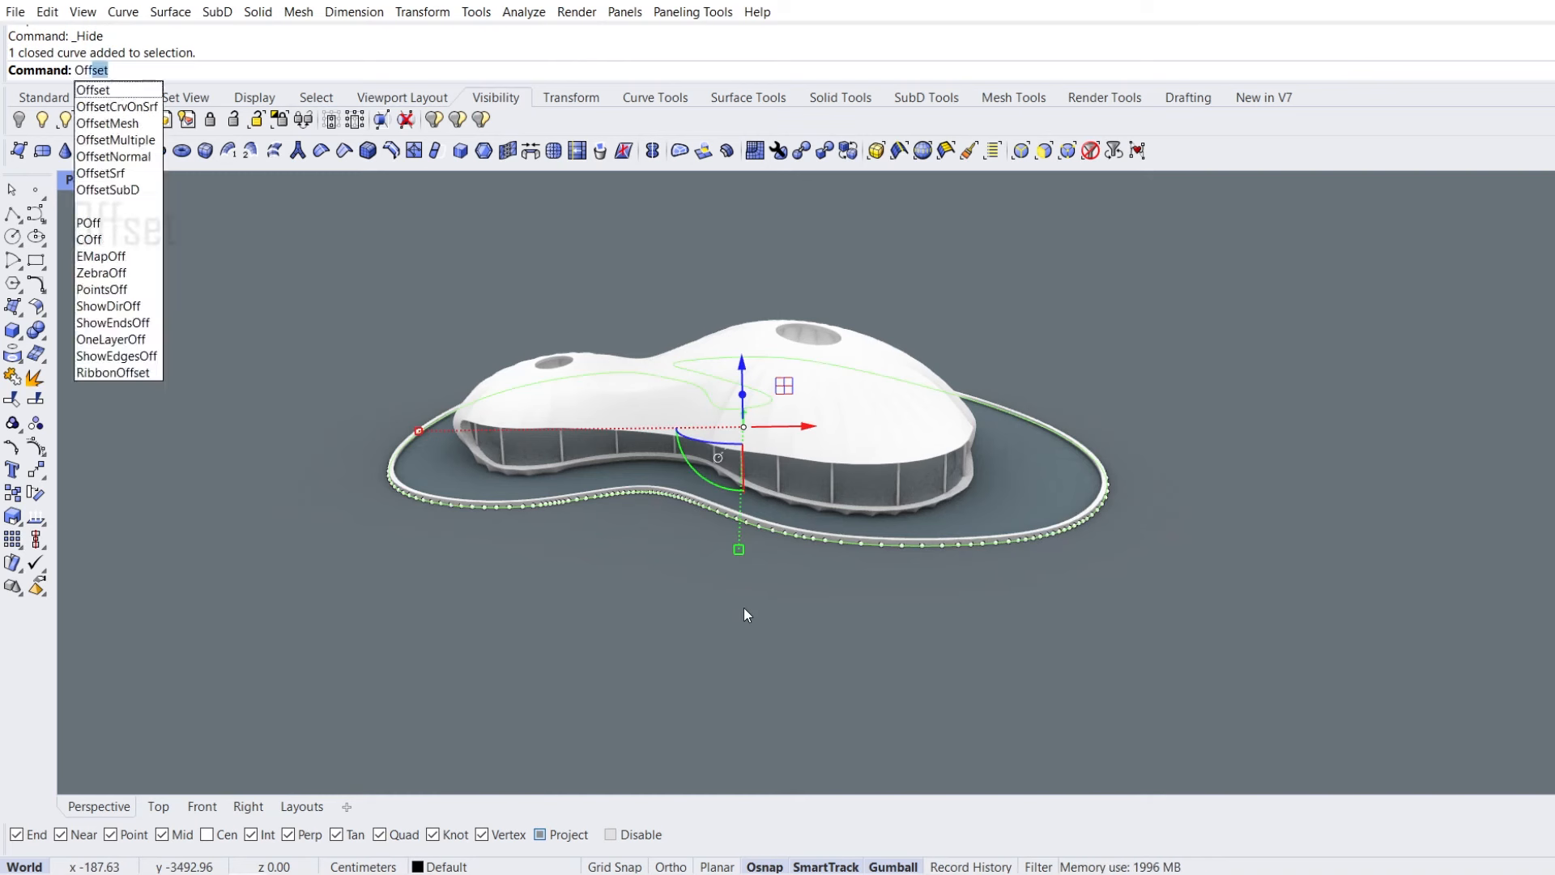
key(Return)
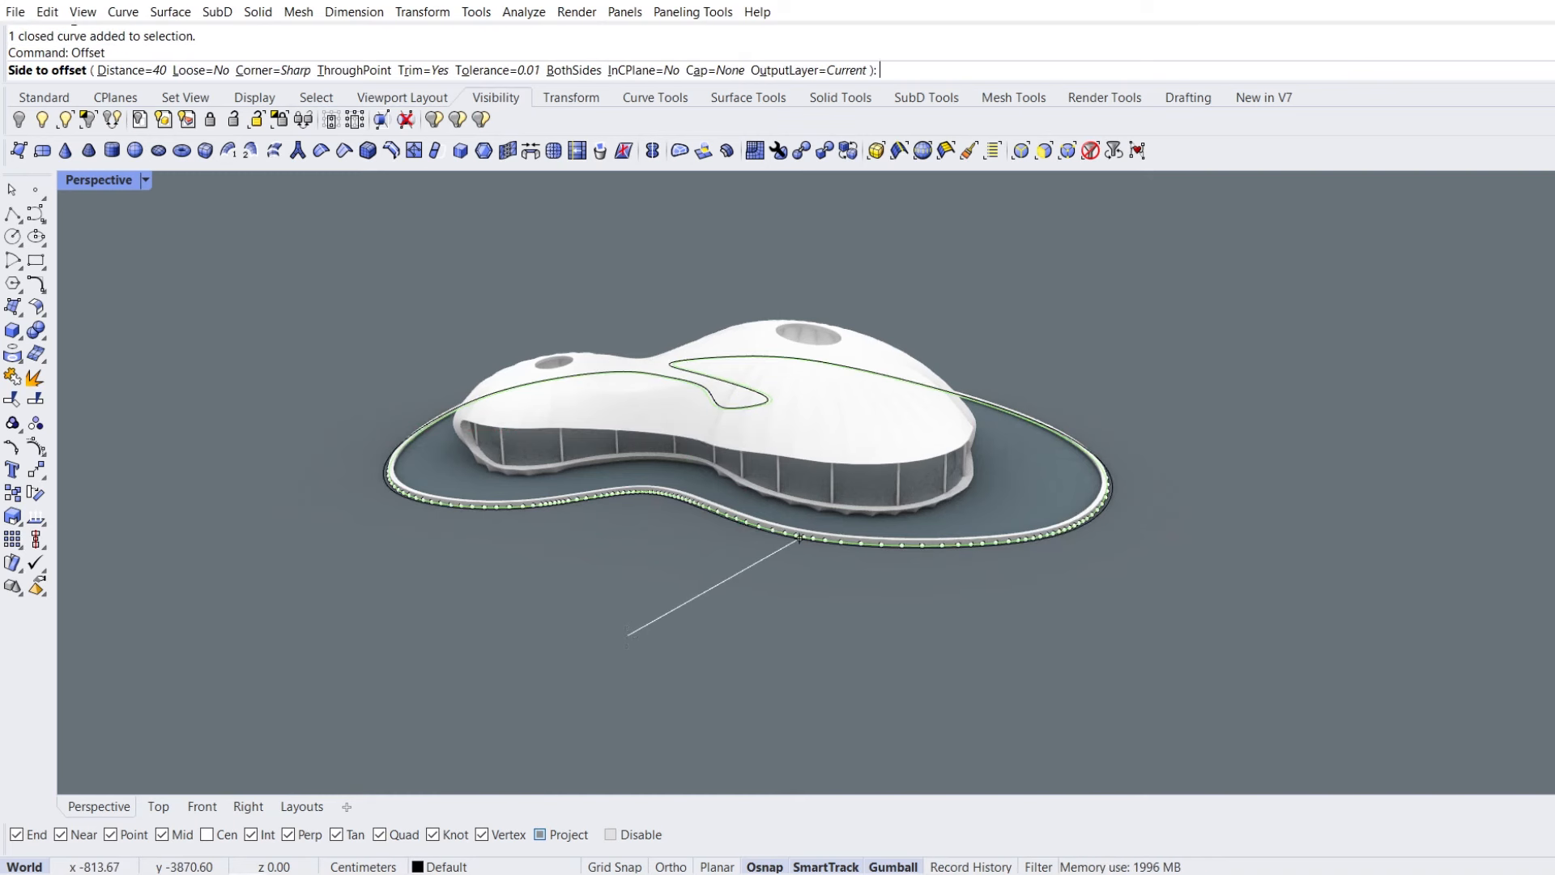
text(500)
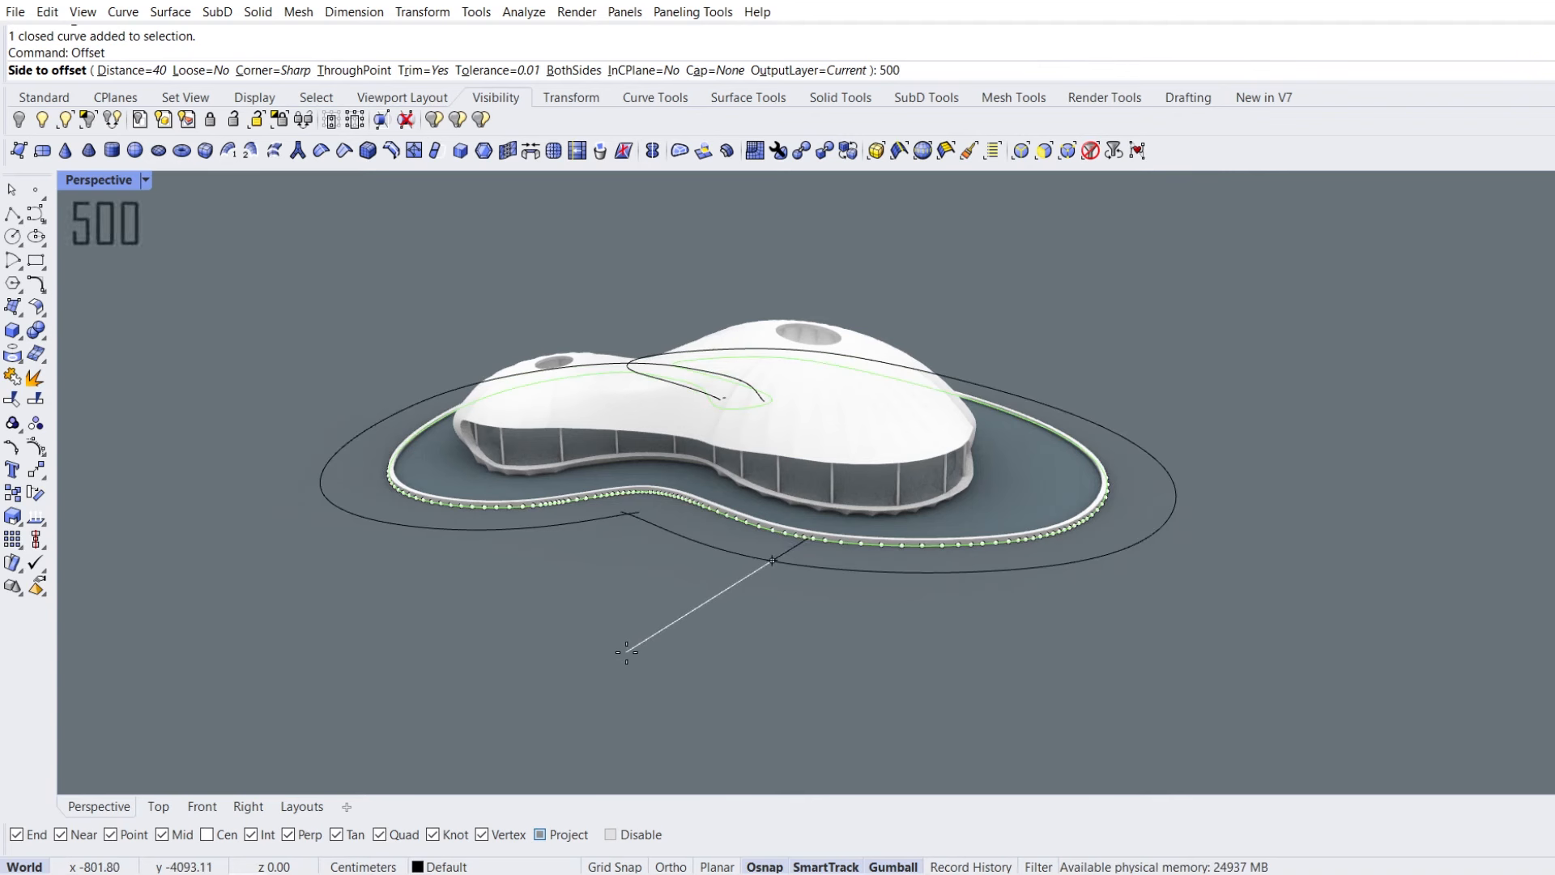
key(Return)
click(621, 682)
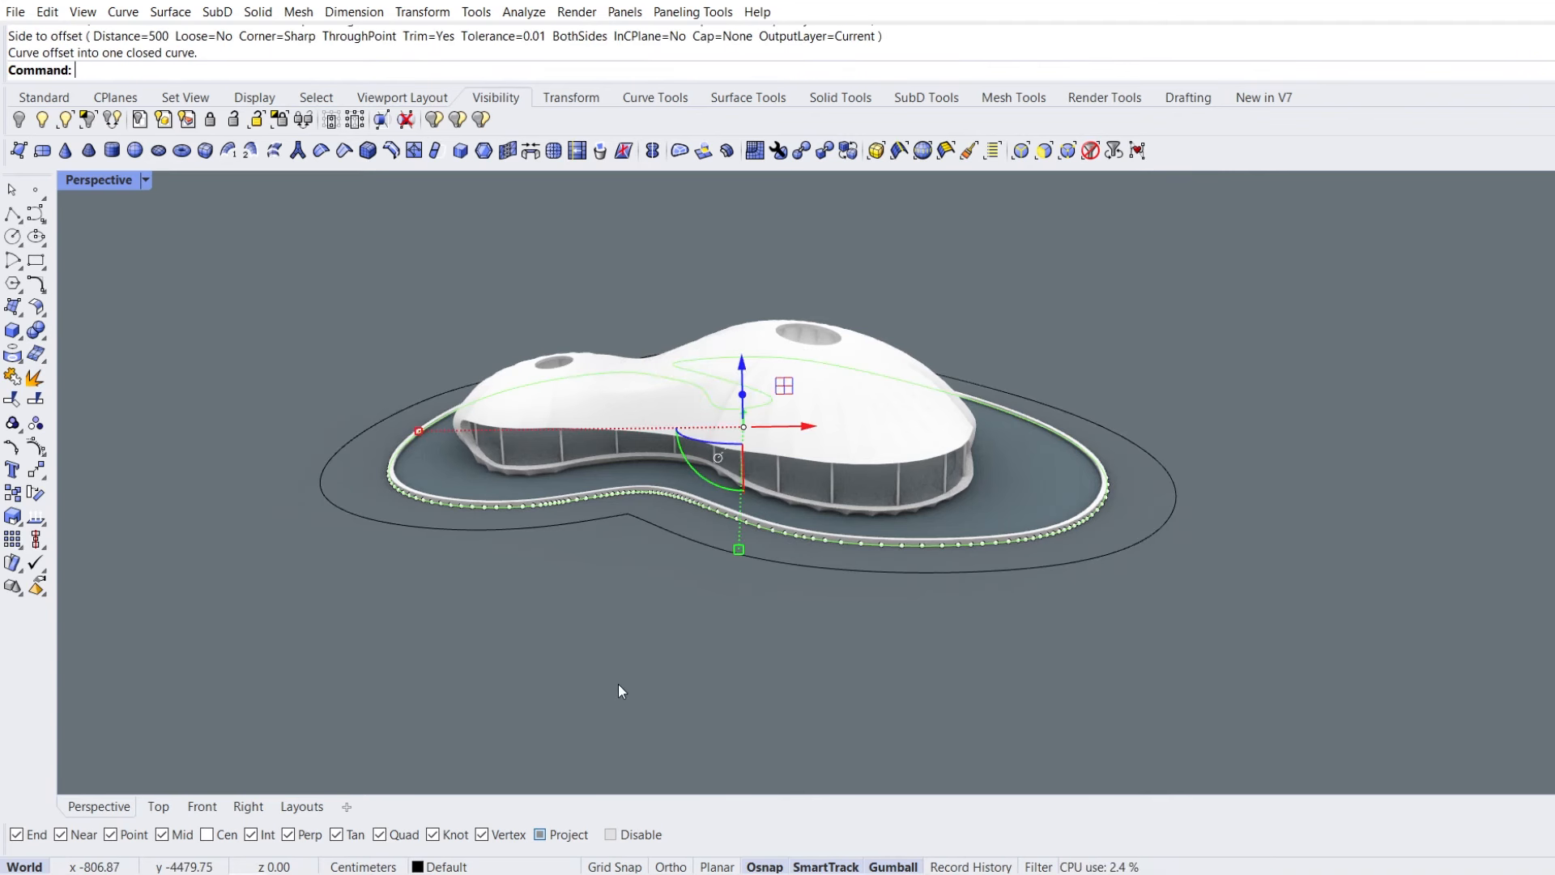
Extrude the rim's outer curve and its 500 cm offset together 5 cm as a solid walkway, and delete the two source curves
shift+click(677, 541)
text(ExtrudeCrv)
key(Return)
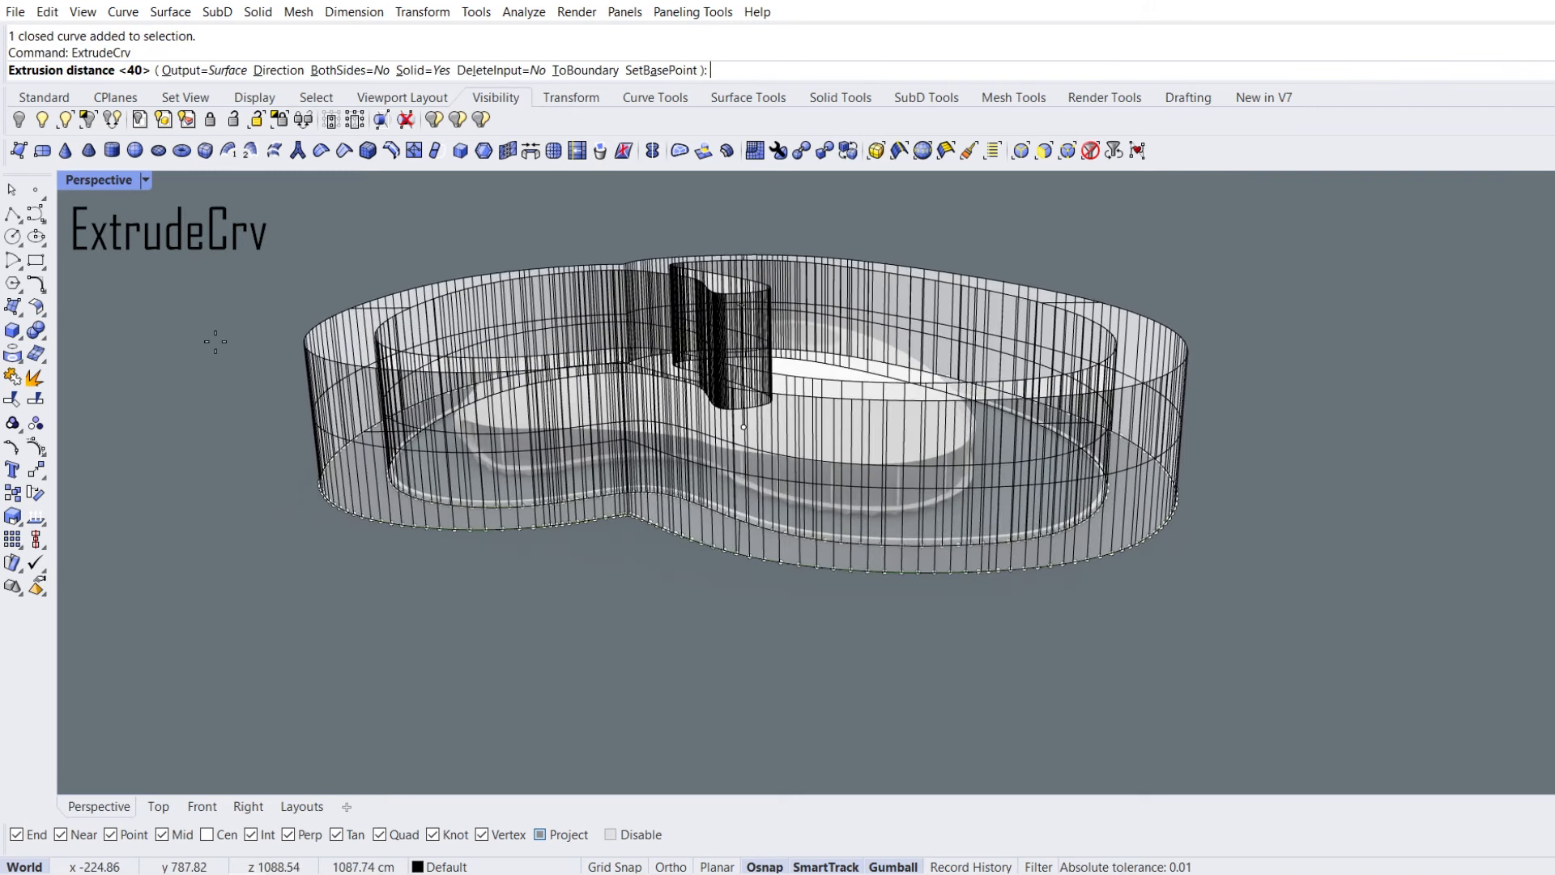
key(Return)
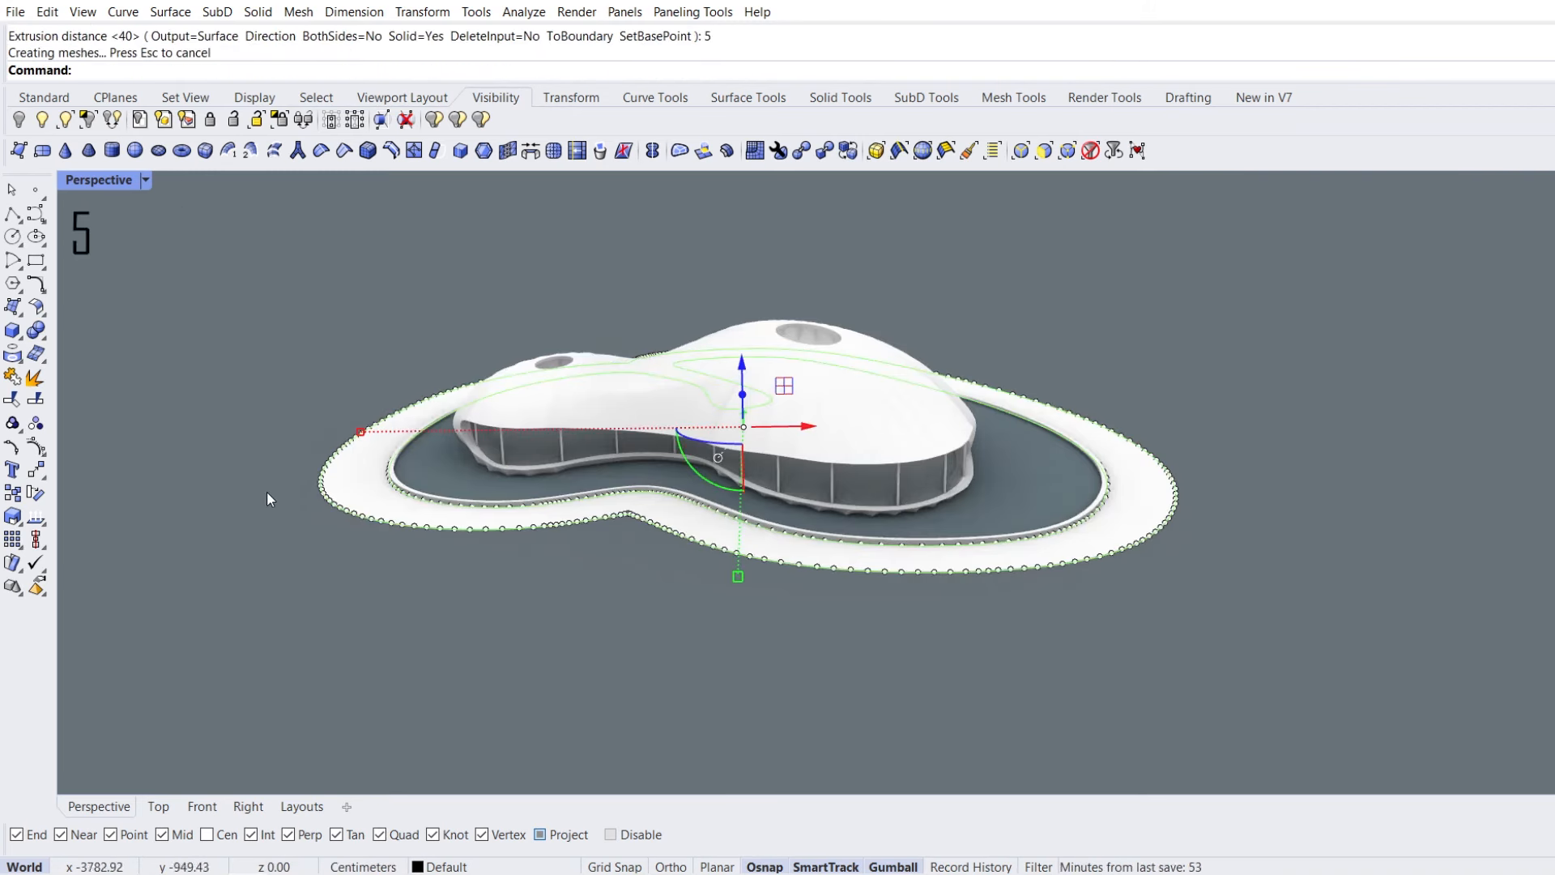
key(Delete)
Zoom the Perspective view to all objects and rotate the view with Turntable, moving its speed dialog clear of the model
right_drag(1010, 549, 972, 543)
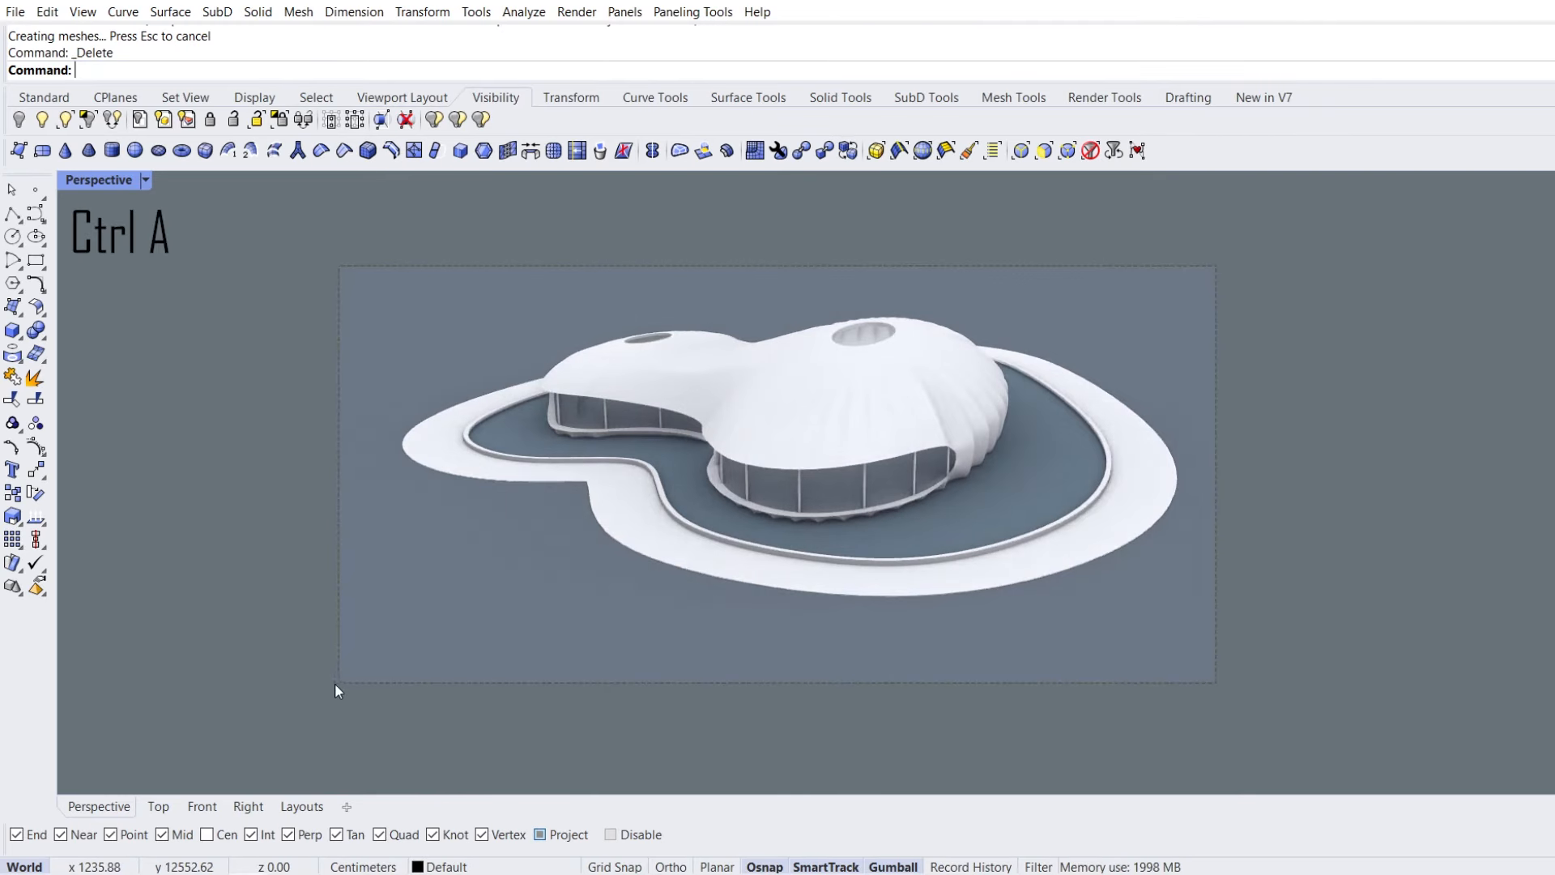
key(ctrl+a)
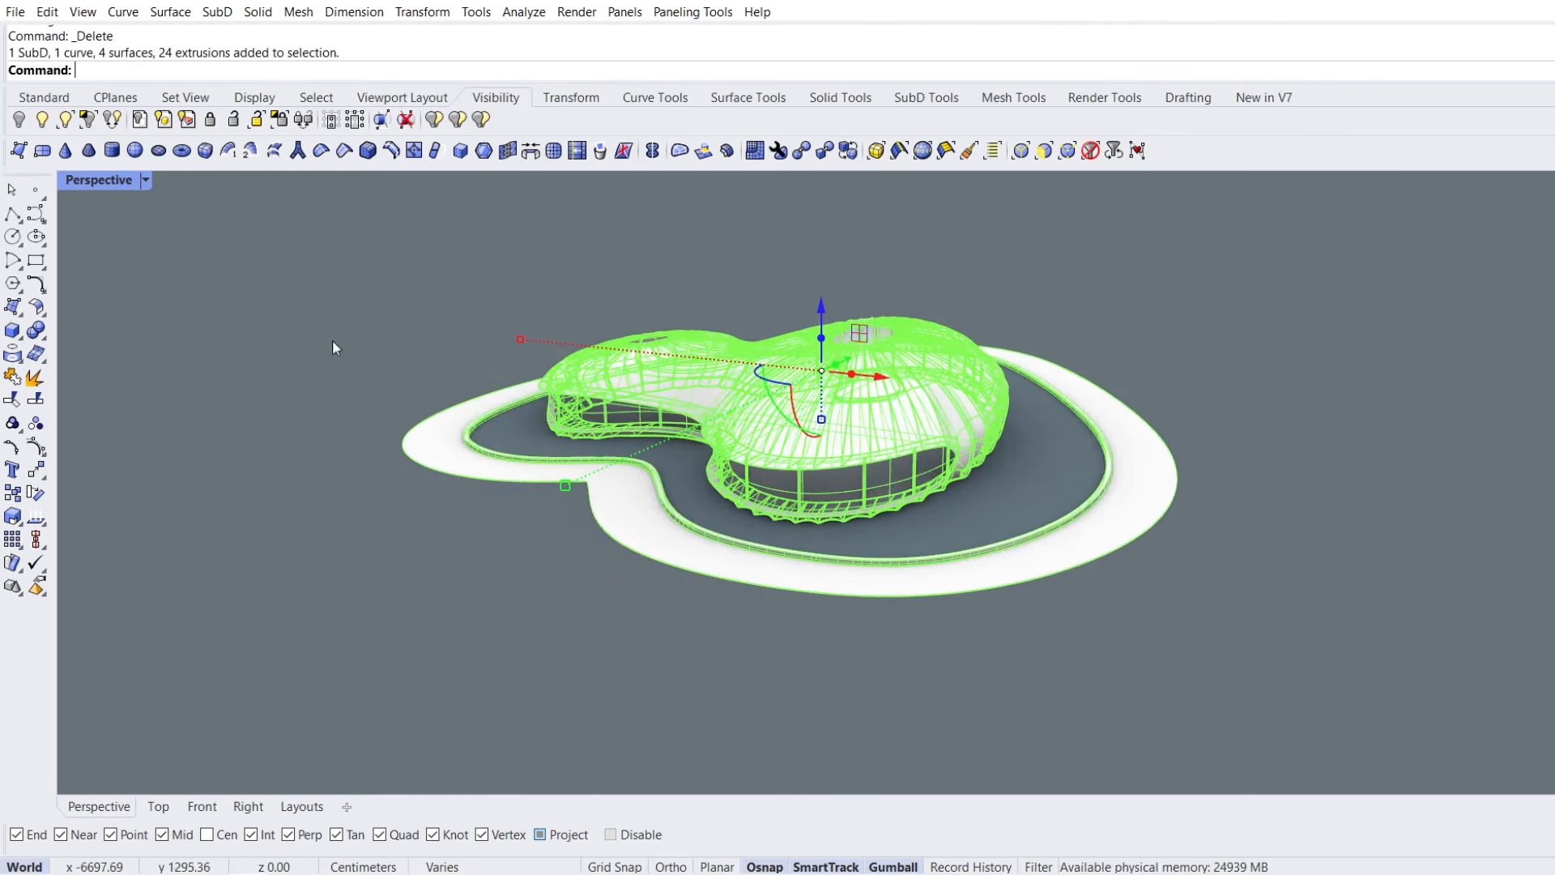
click(43, 97)
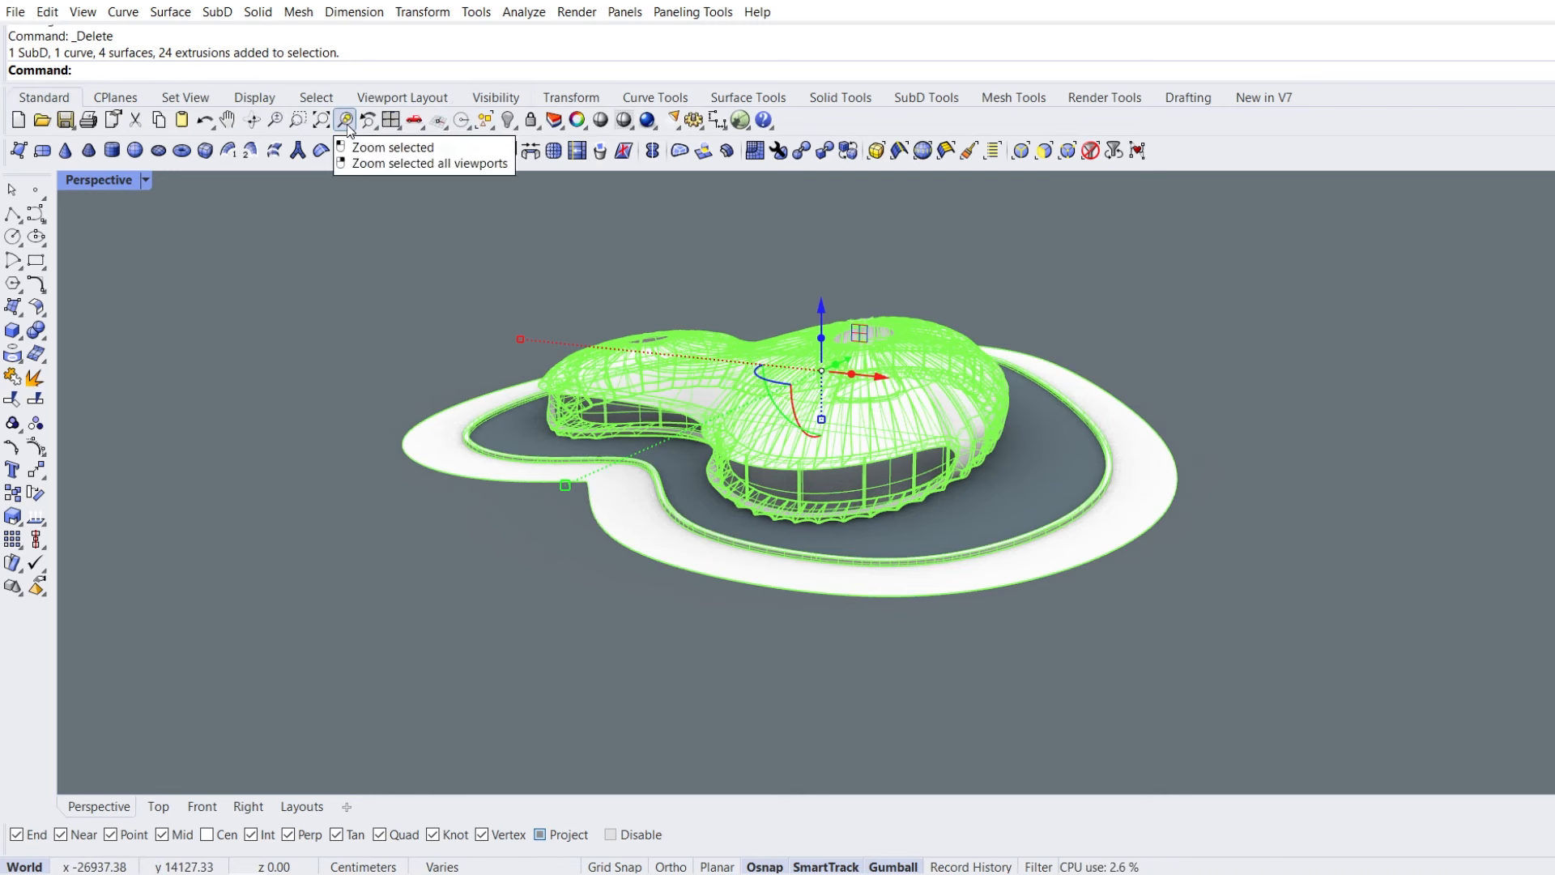
click(345, 121)
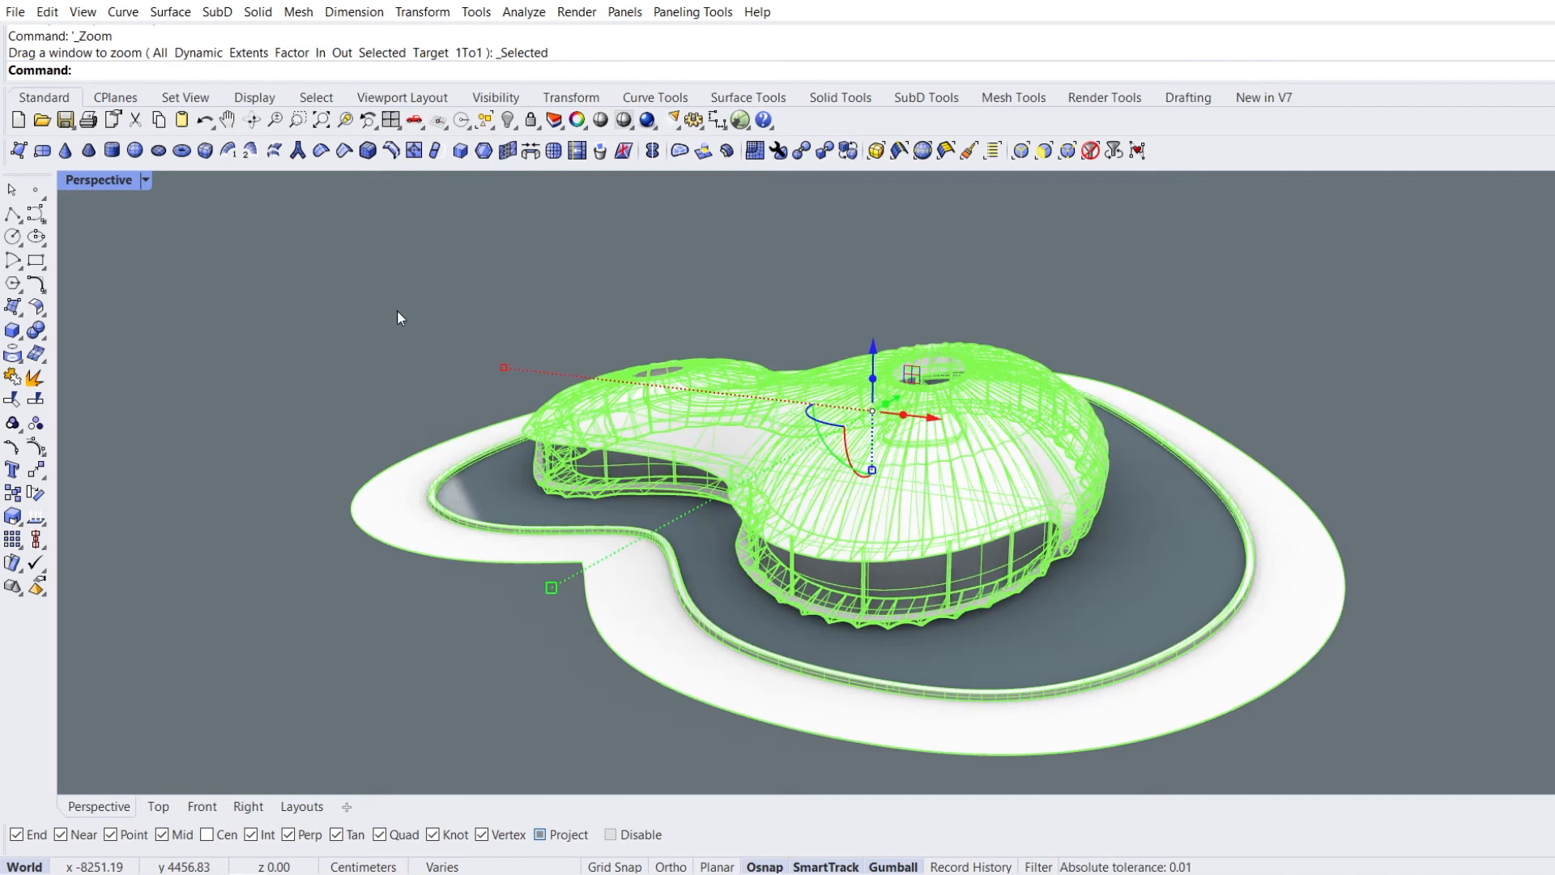
key(Escape)
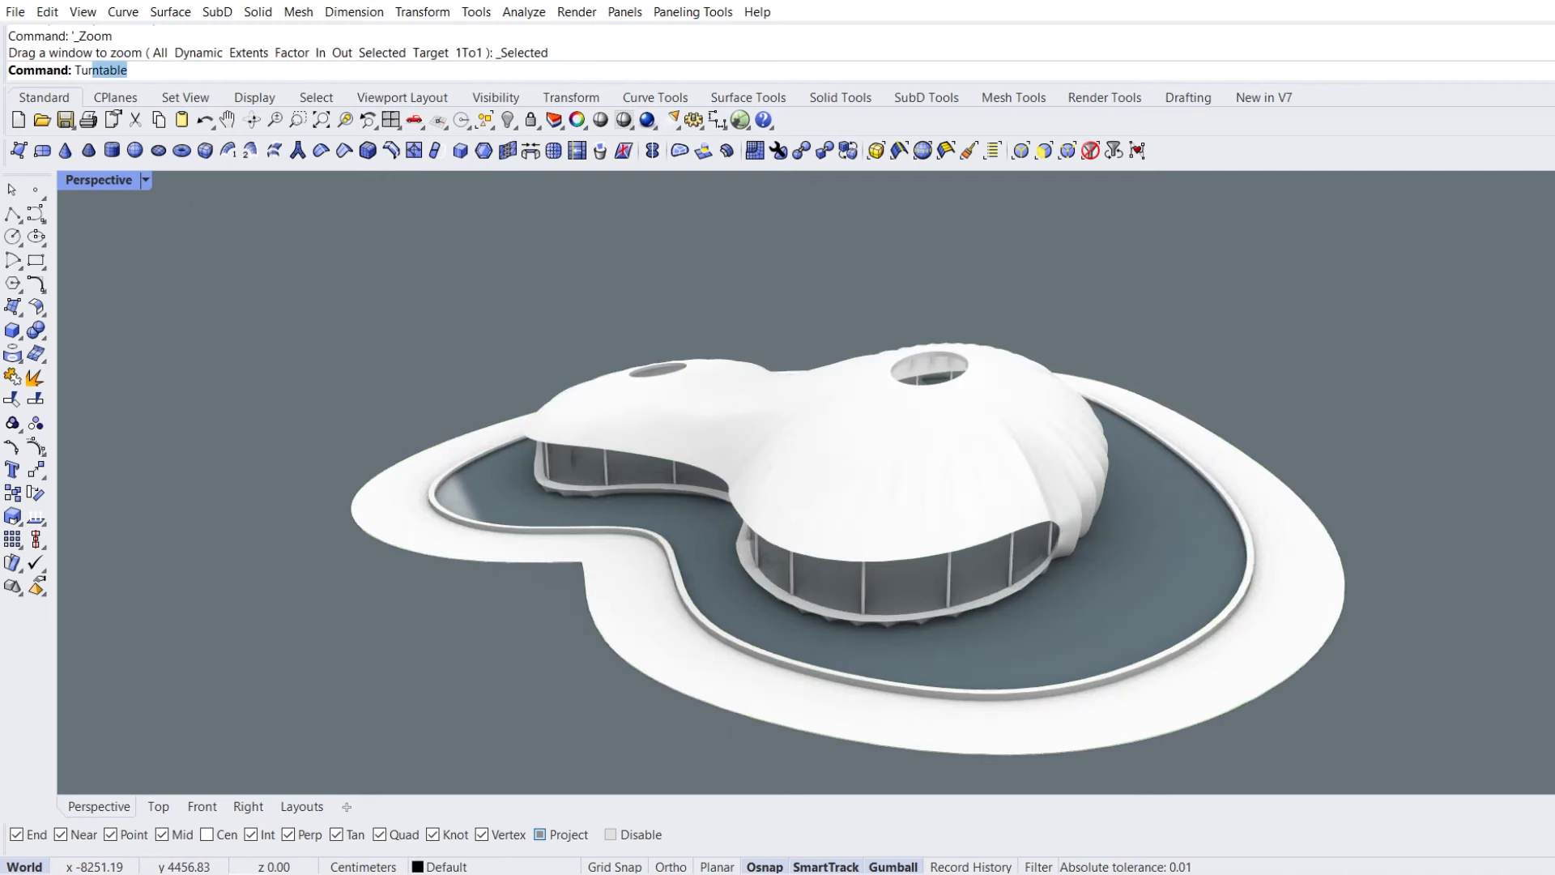
key(Return)
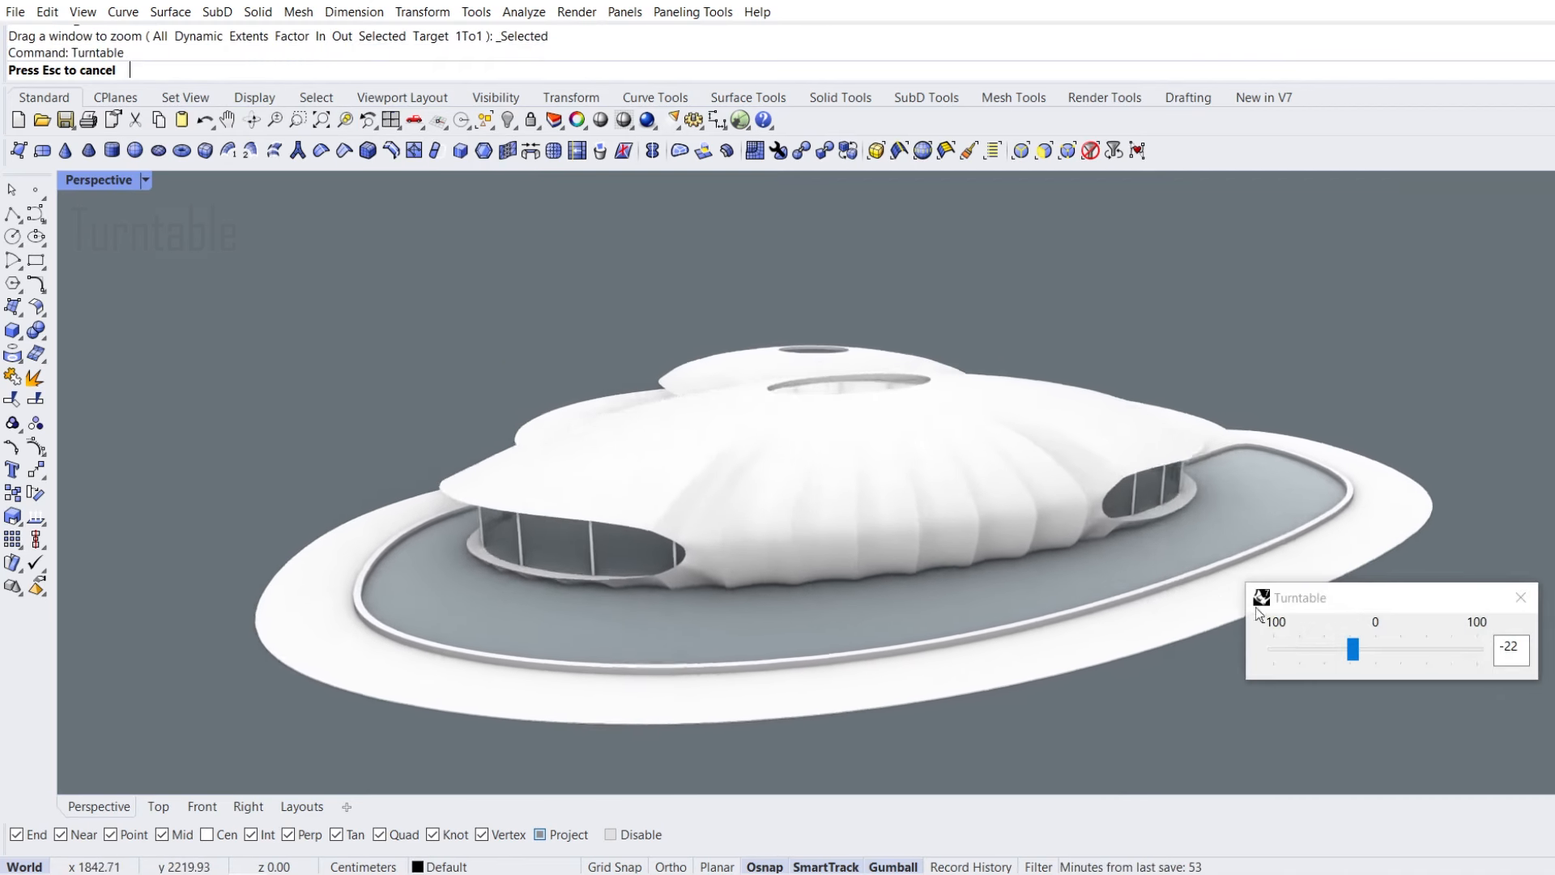
drag(1312, 600, 1363, 194)
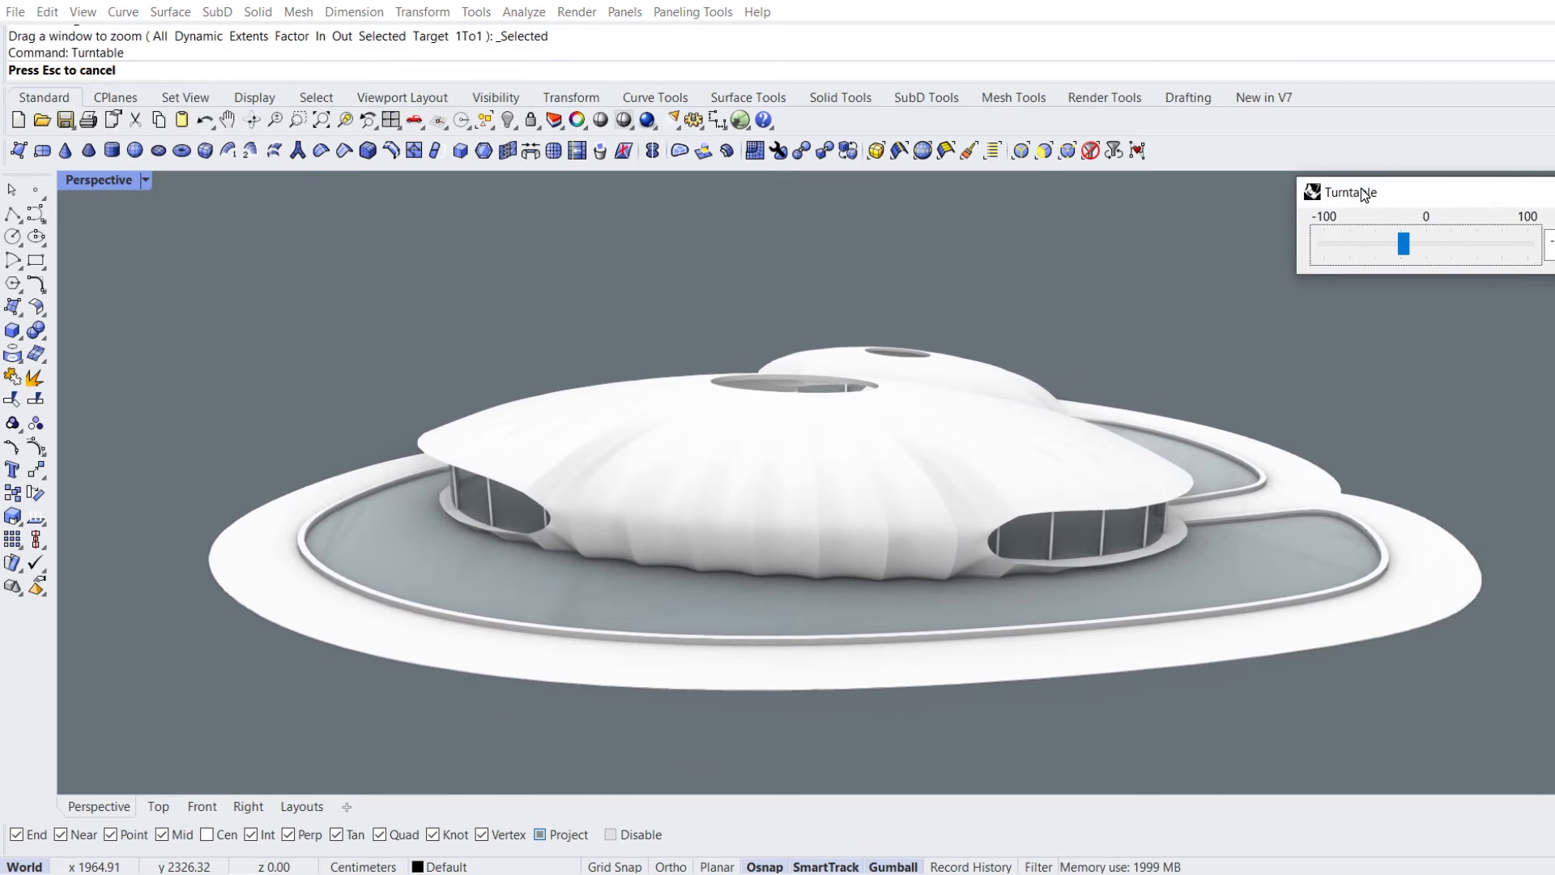